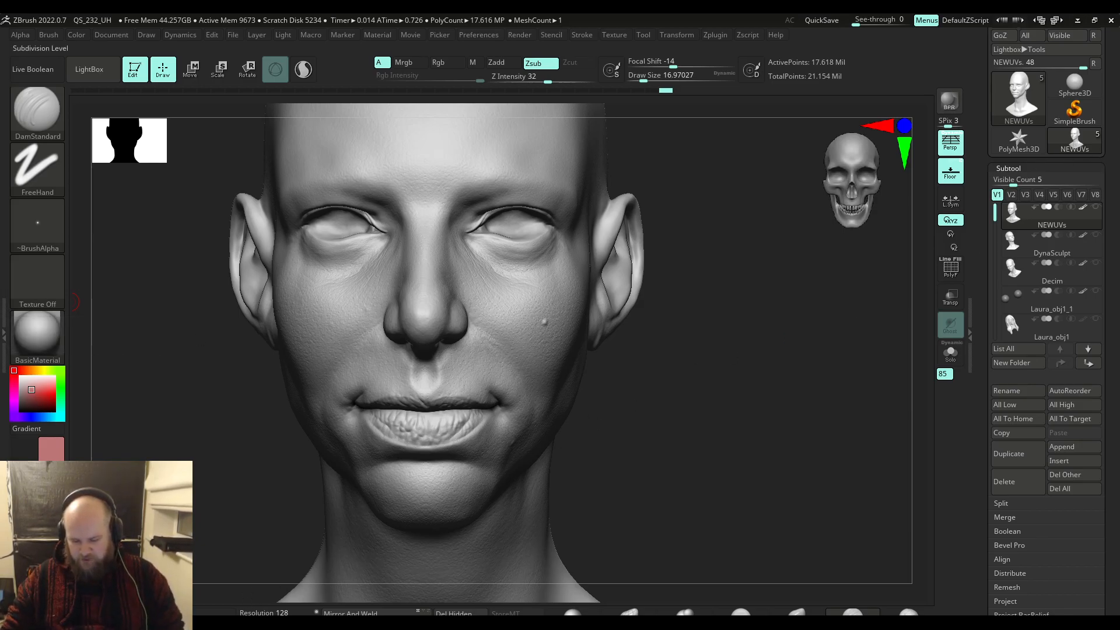
- Compare the head at its lowest and highest subdivision levels, showing the wireframe for the second comparison
left_click(198, 612)
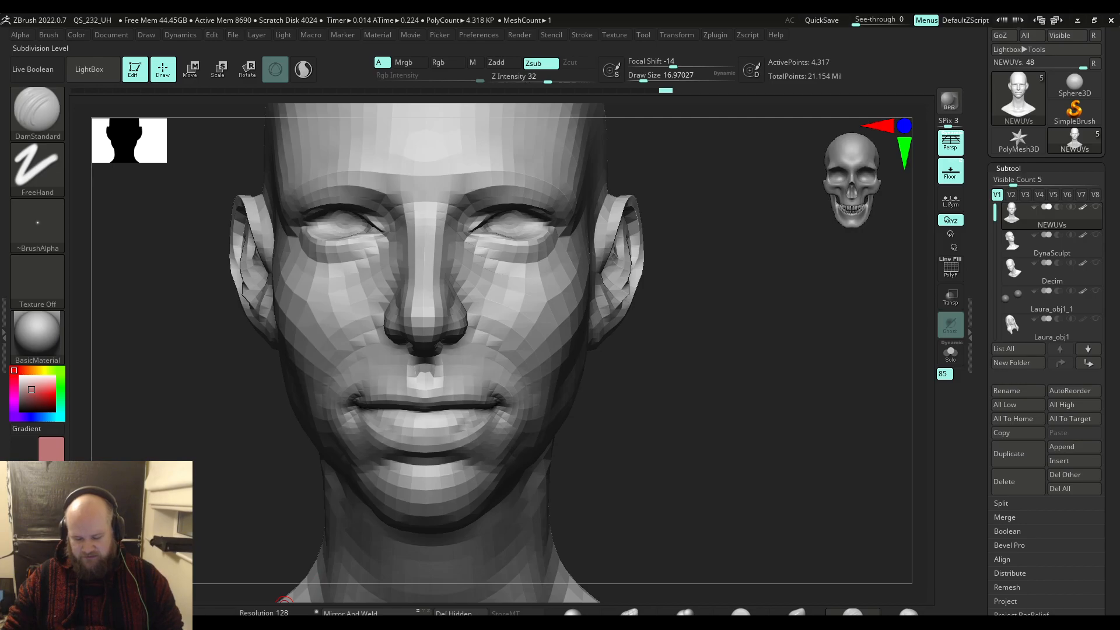
left_click(284, 601)
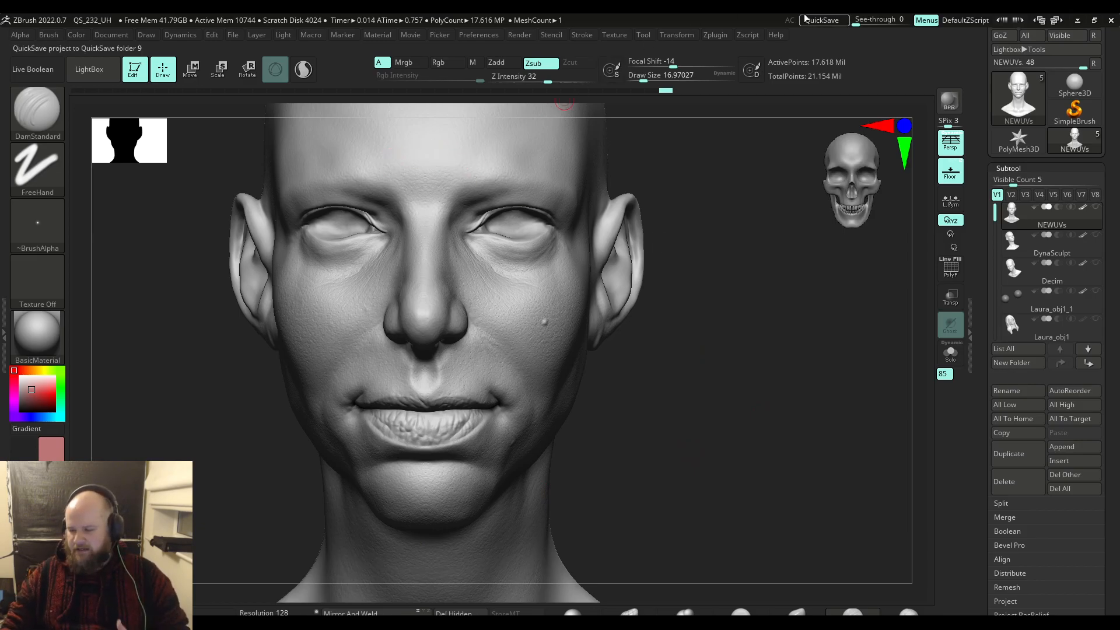
left_click(716, 38)
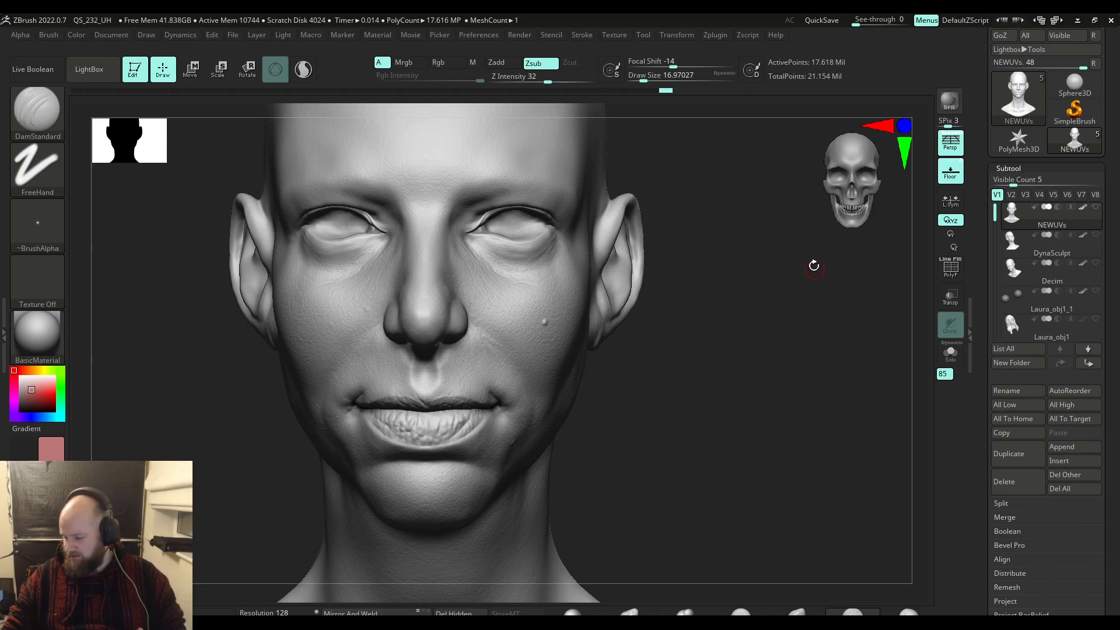
left_click(949, 271)
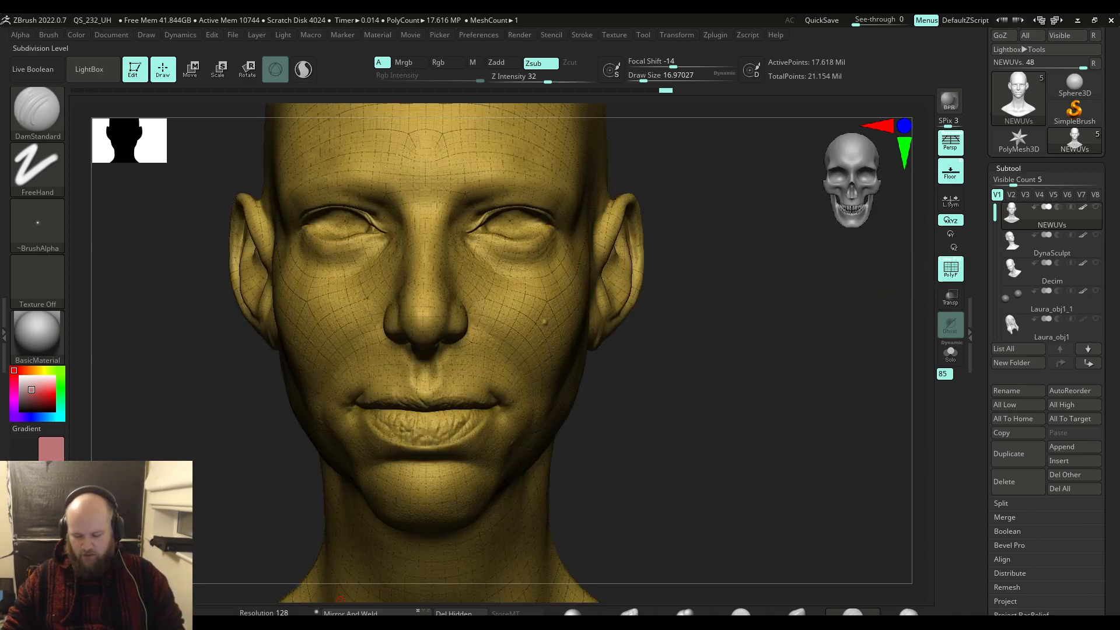
left_click(254, 615)
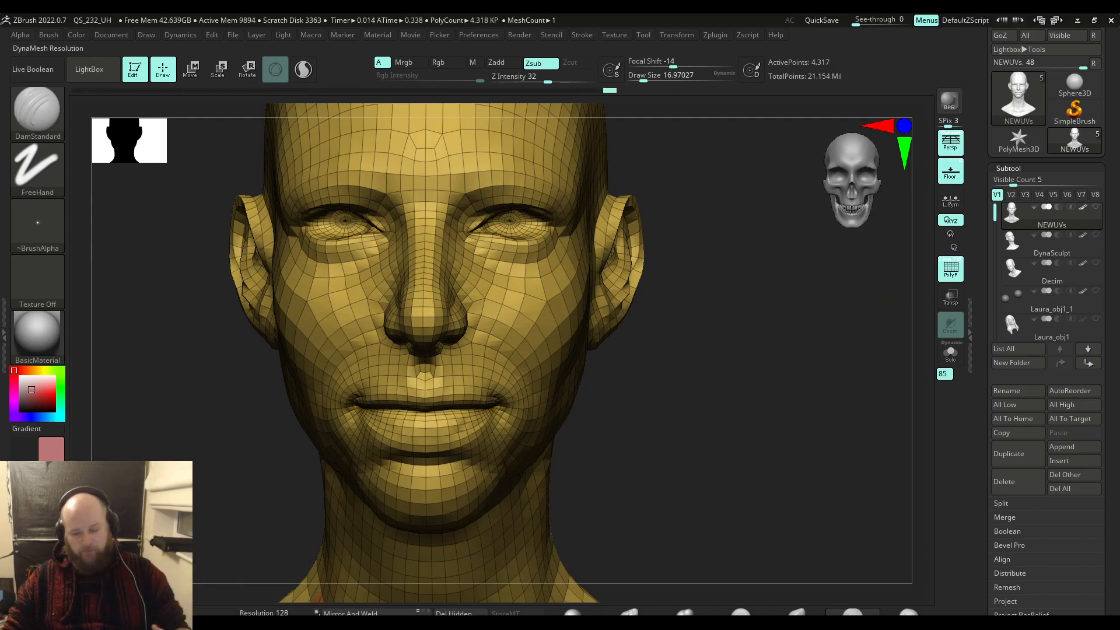
- Return the head to its highest subdivision level, hide the wireframe and inspect the skin detail on the face and forehead
key("d")
key("d")
key("d")
key("d")
key("d")
key("d")
left_click(949, 271)
right_click_drag(373, 270, 443, 344, "ctrl")
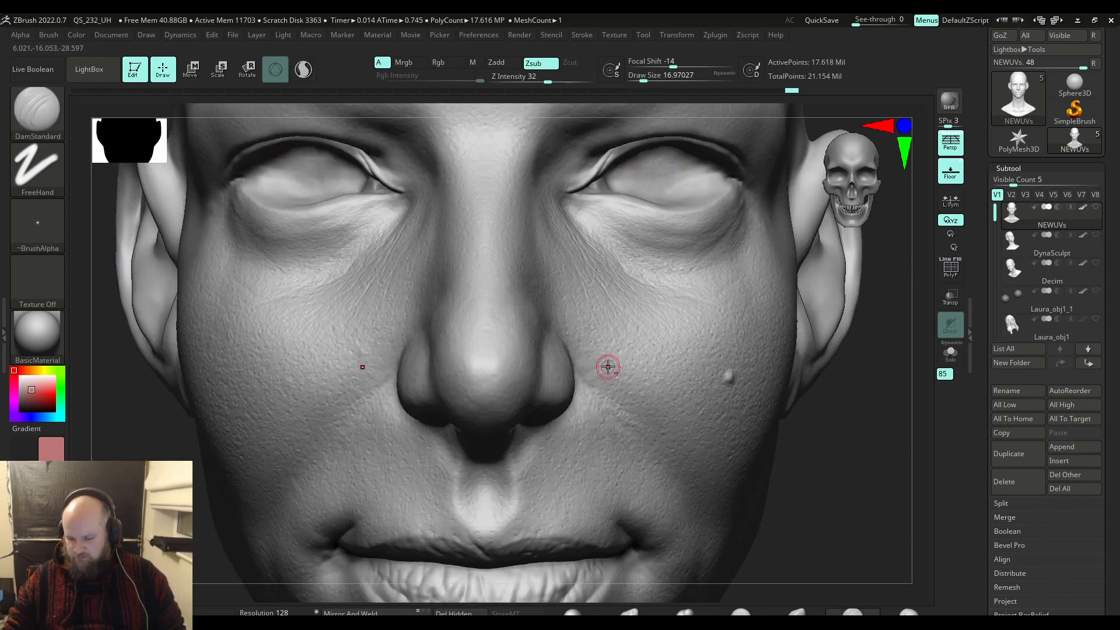
right_click_drag(926, 489, 778, 426, "alt")
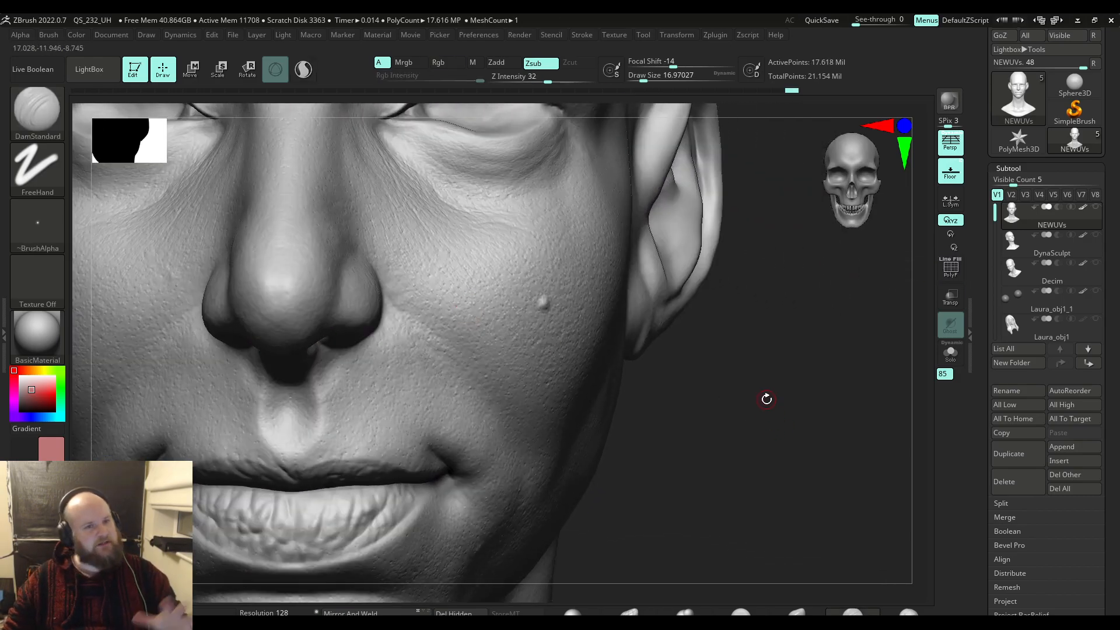
mouse_move(715, 424)
right_mouse_down("ctrl")
mouse_move(650, 351)
mouse_move(663, 380)
right_mouse_up("ctrl")
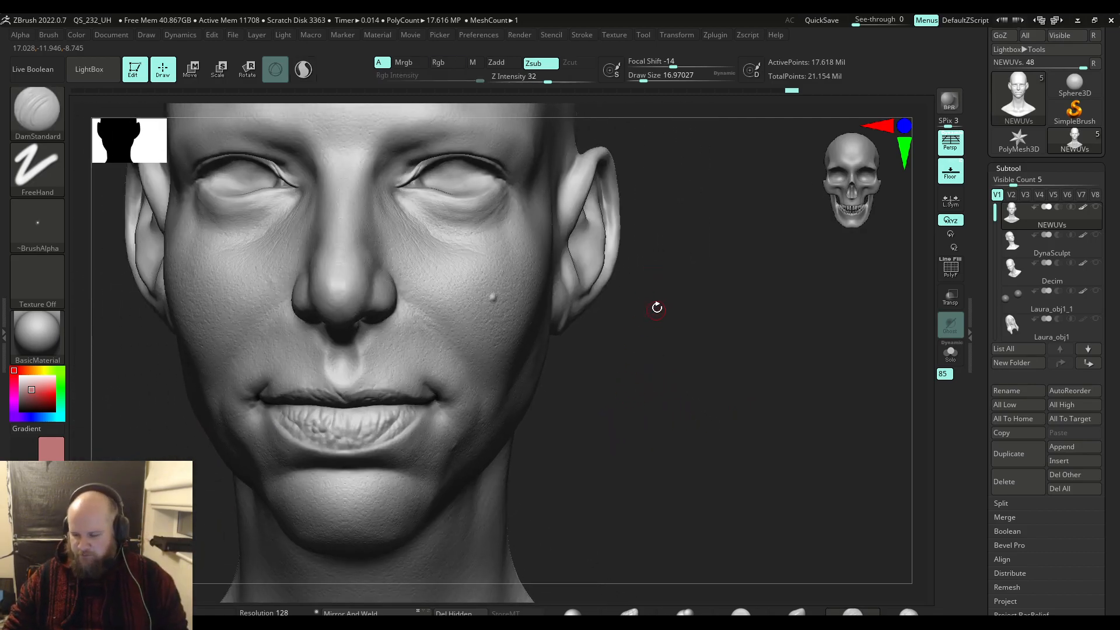
right_click_drag(665, 251, 735, 415, "alt")
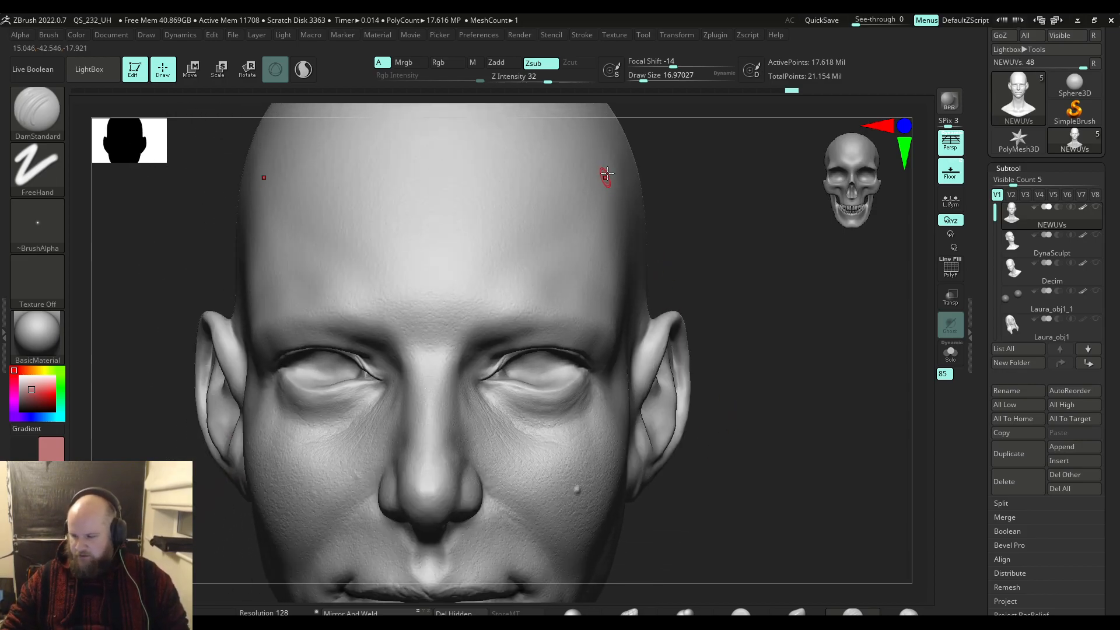
right_click_drag(700, 270, 674, 259, "ctrl")
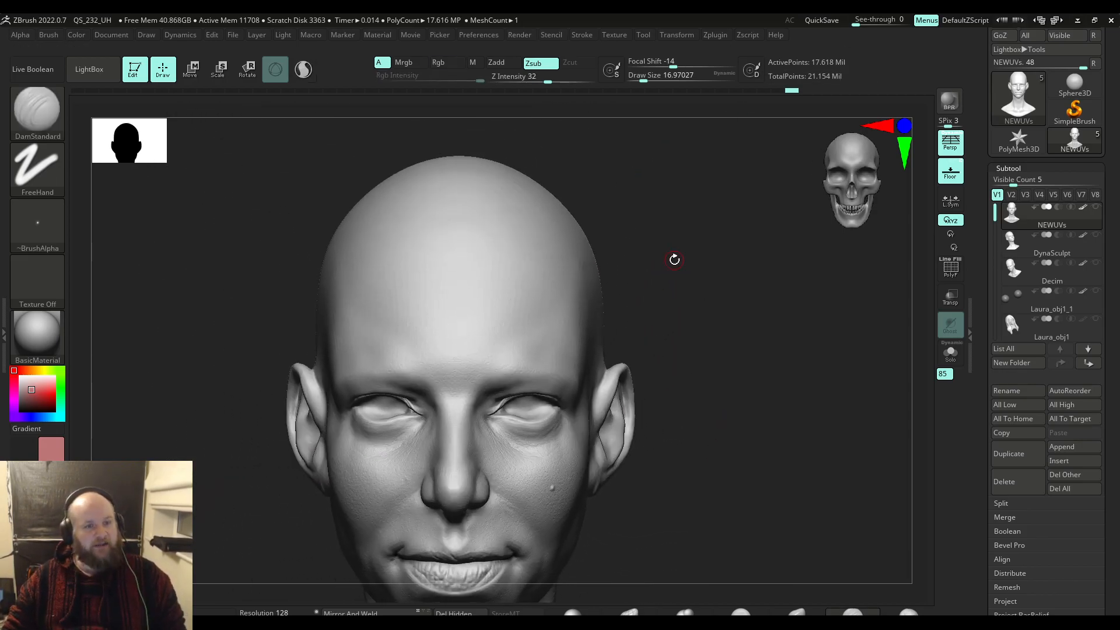
- Open the Multi Map Exporter and expand its export options for the normal map
left_click(723, 37)
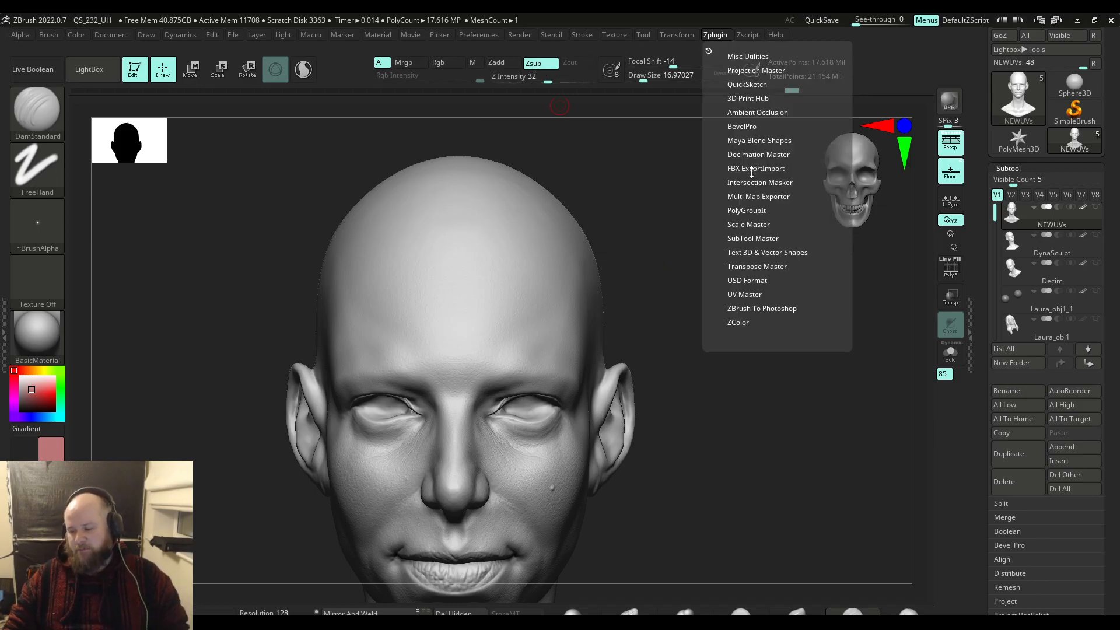
left_click(742, 196)
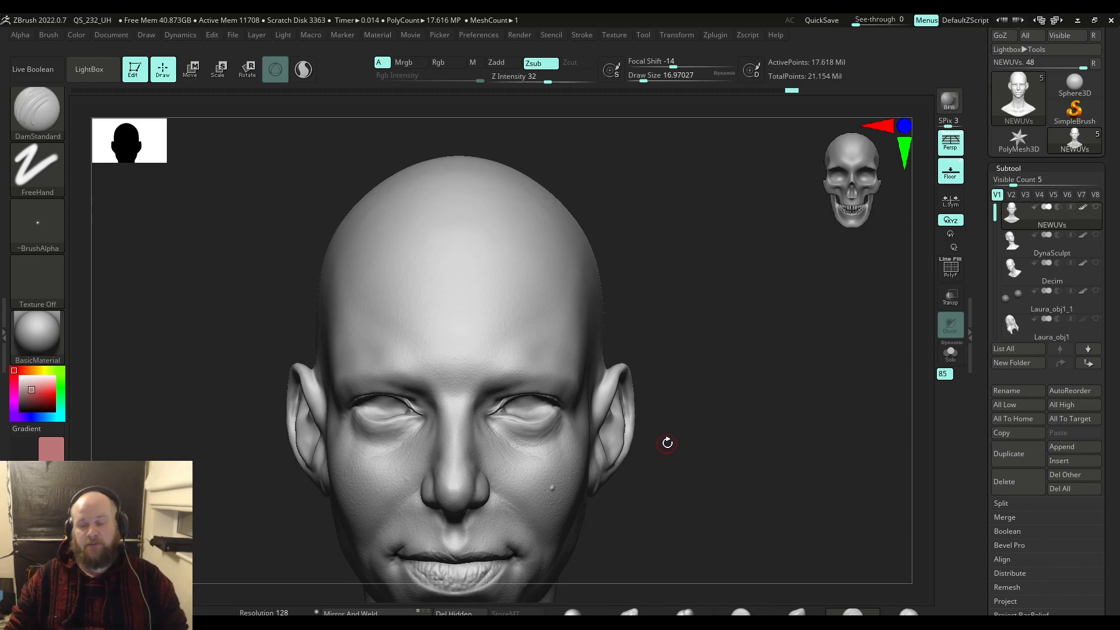
left_click(713, 35)
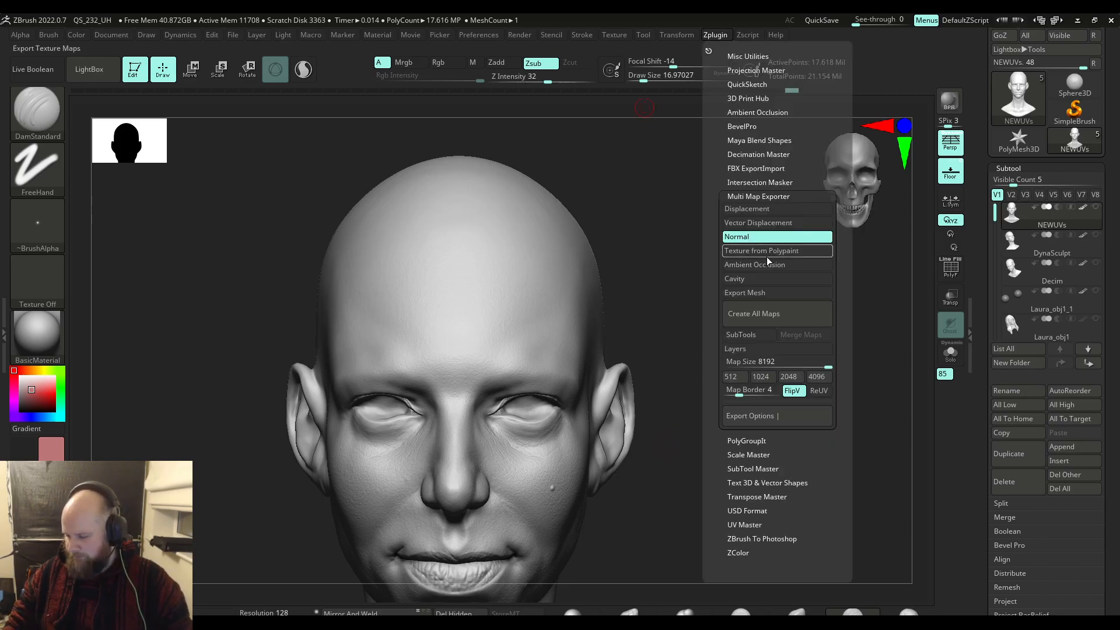
left_click(742, 35)
left_click(715, 35)
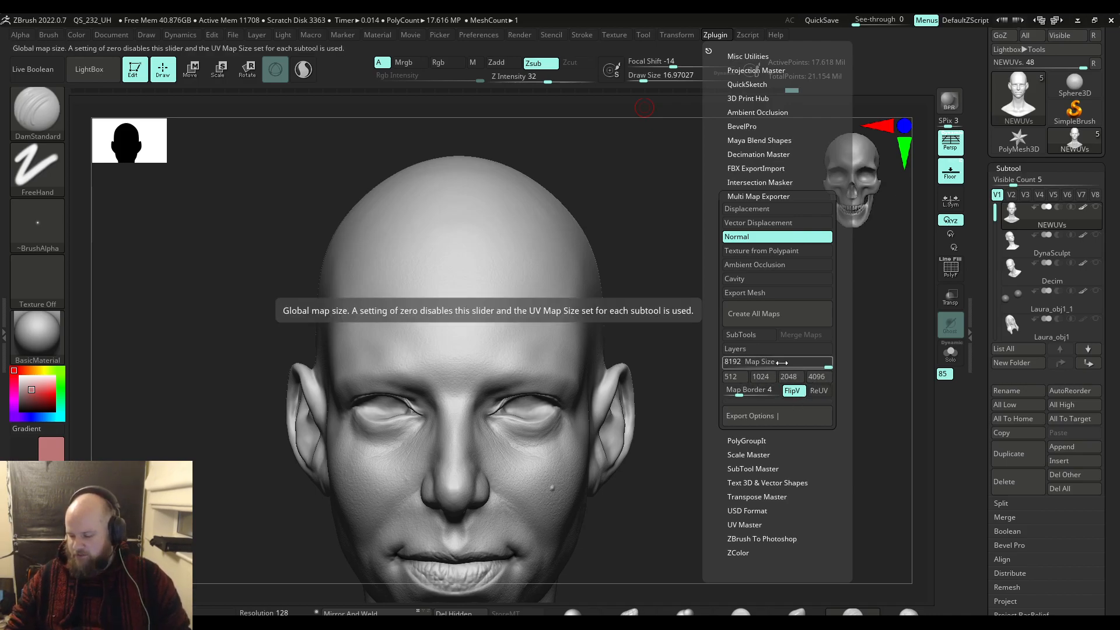
left_click(776, 420)
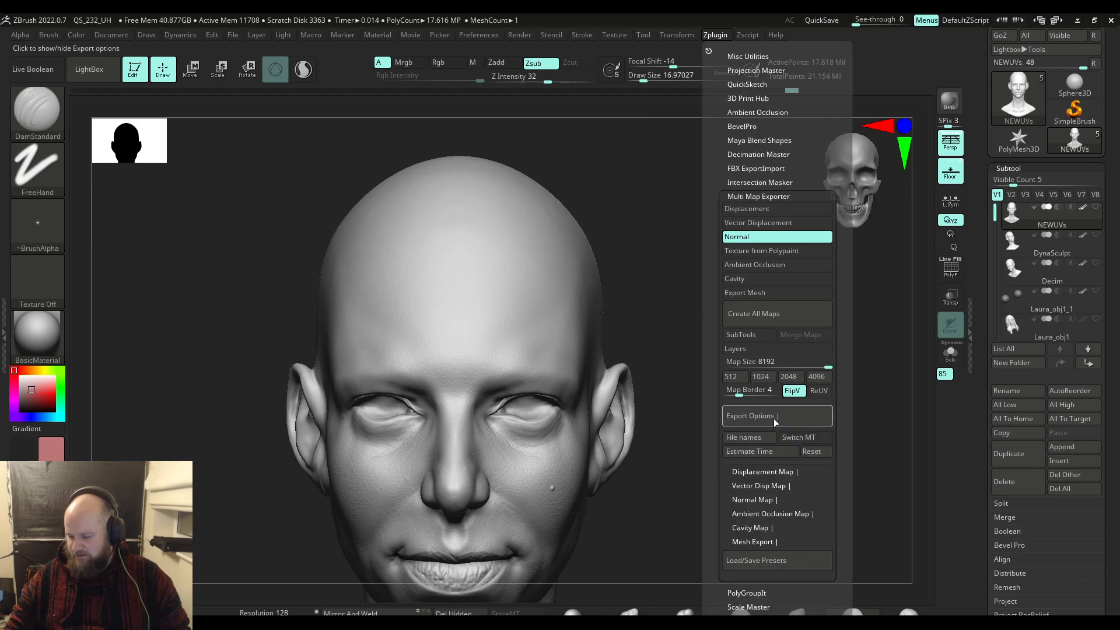
left_click(756, 500)
scroll(716, 505, "down", 3)
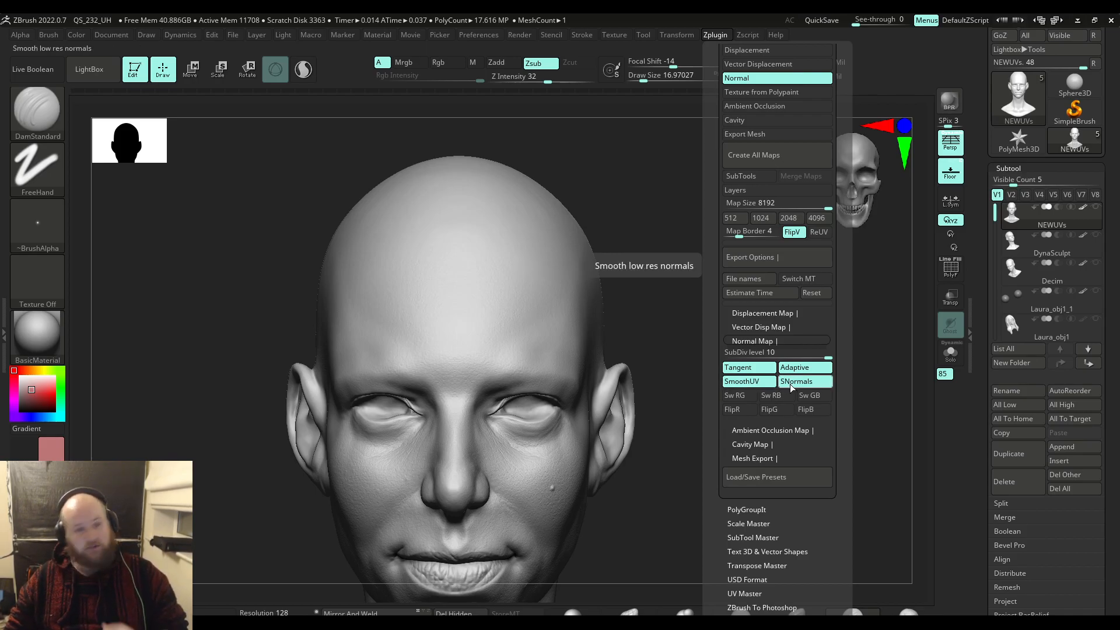
- Review the Tangent, Adaptive, SmoothUV and SNormals options for the normal map, toggling Tangent off and on again
left_click(749, 368)
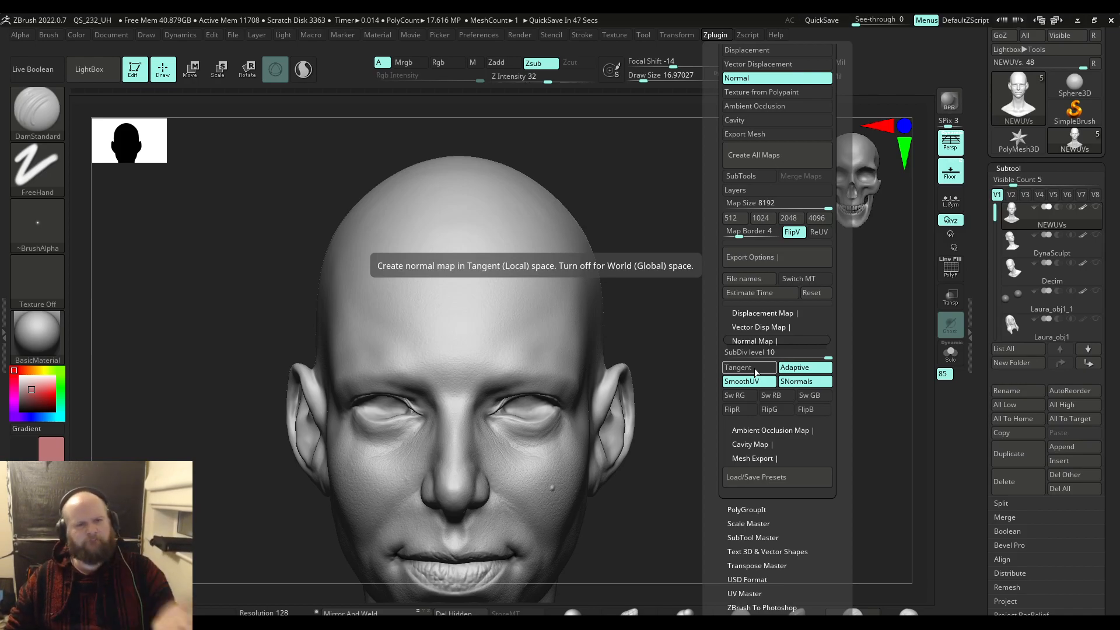
left_click(754, 369)
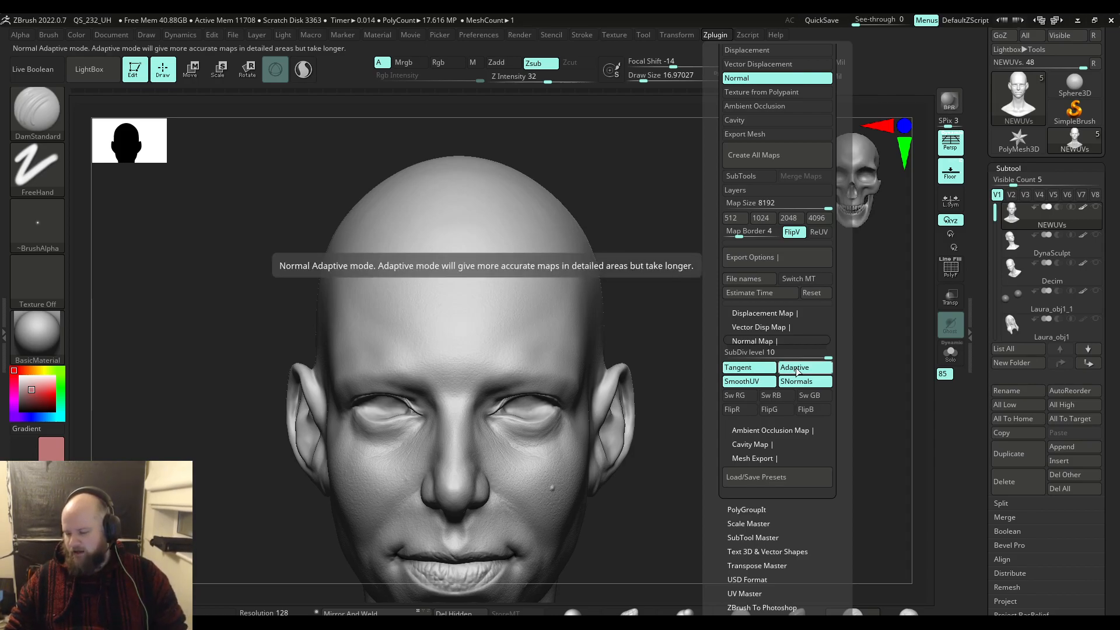
left_click(797, 371)
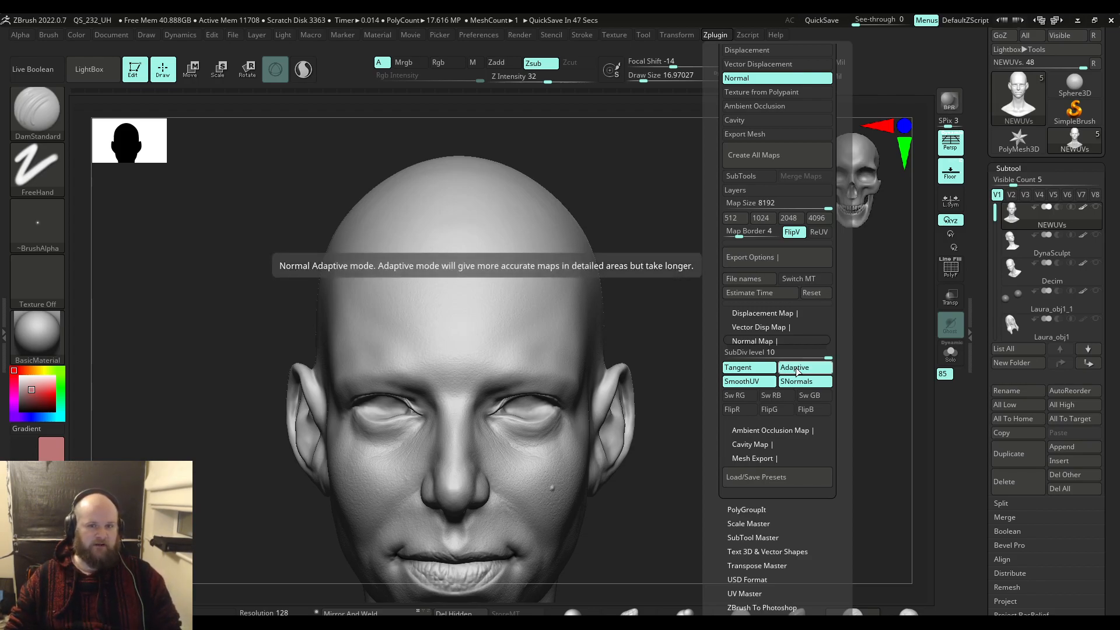
left_click(715, 34)
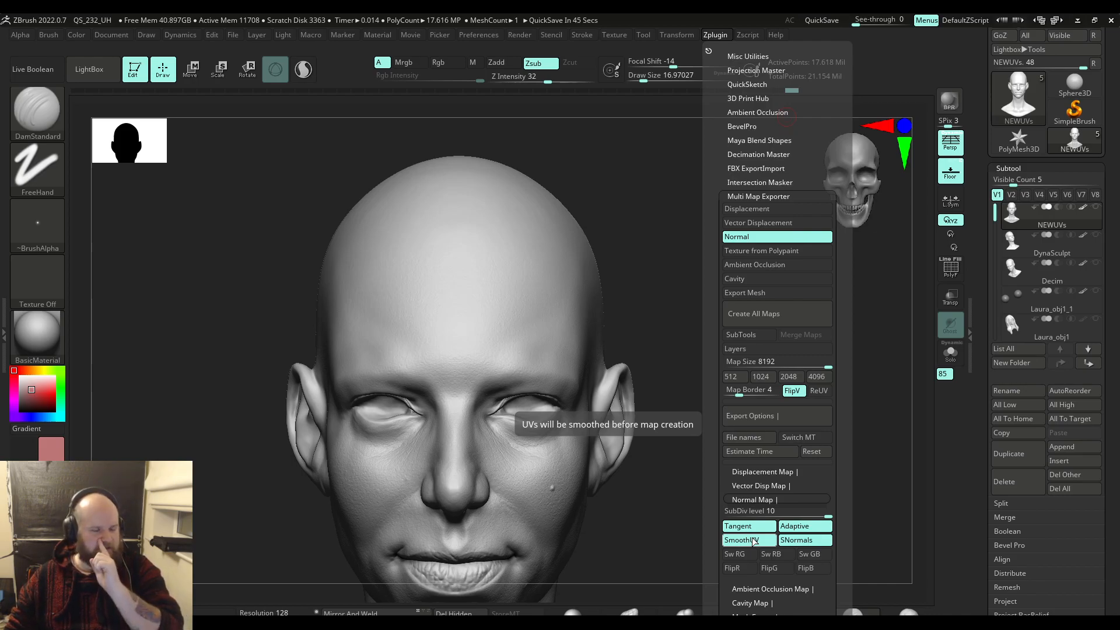
left_click(792, 542)
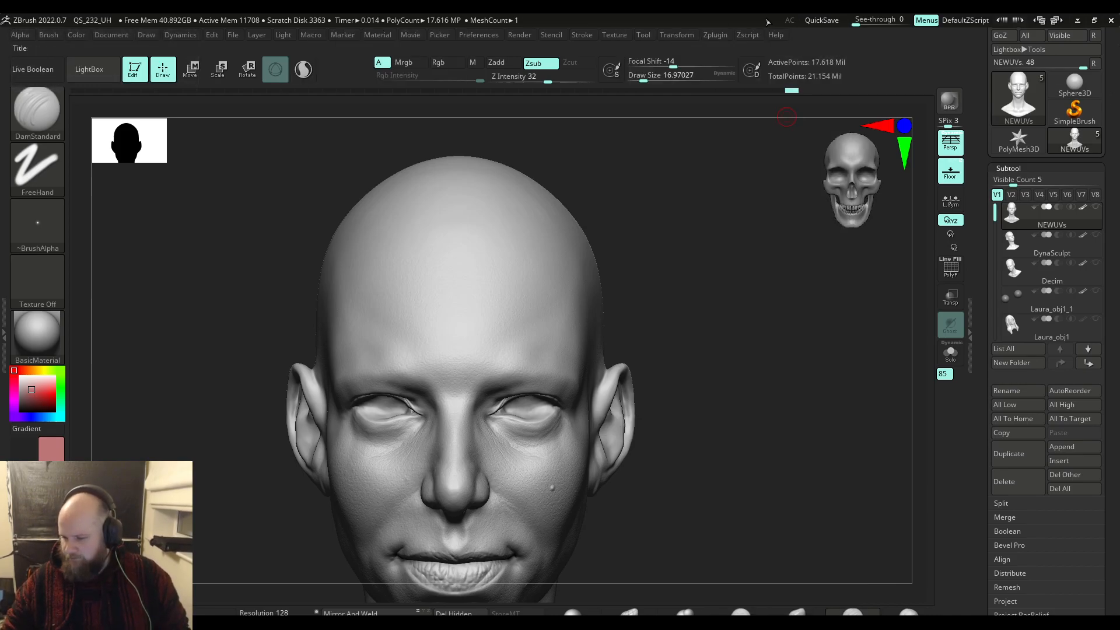
left_click(715, 35)
left_click(800, 540)
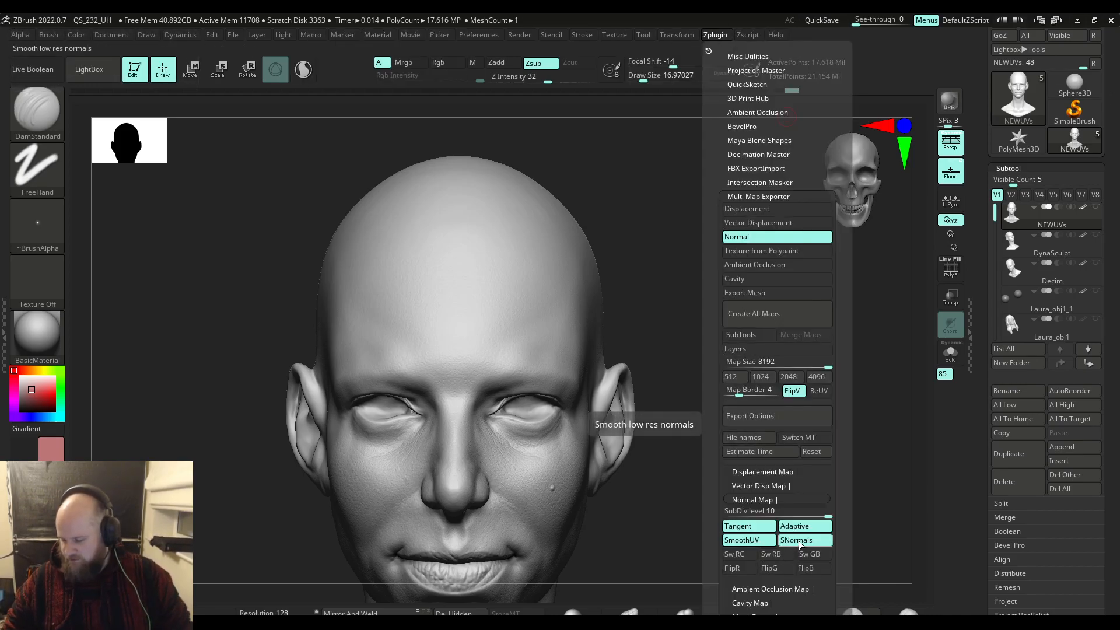
- Create the normal map and save it as a TIF named Laura in the images folder of HeadRetopo on the Desktop
left_click_drag(724, 487, 720, 351)
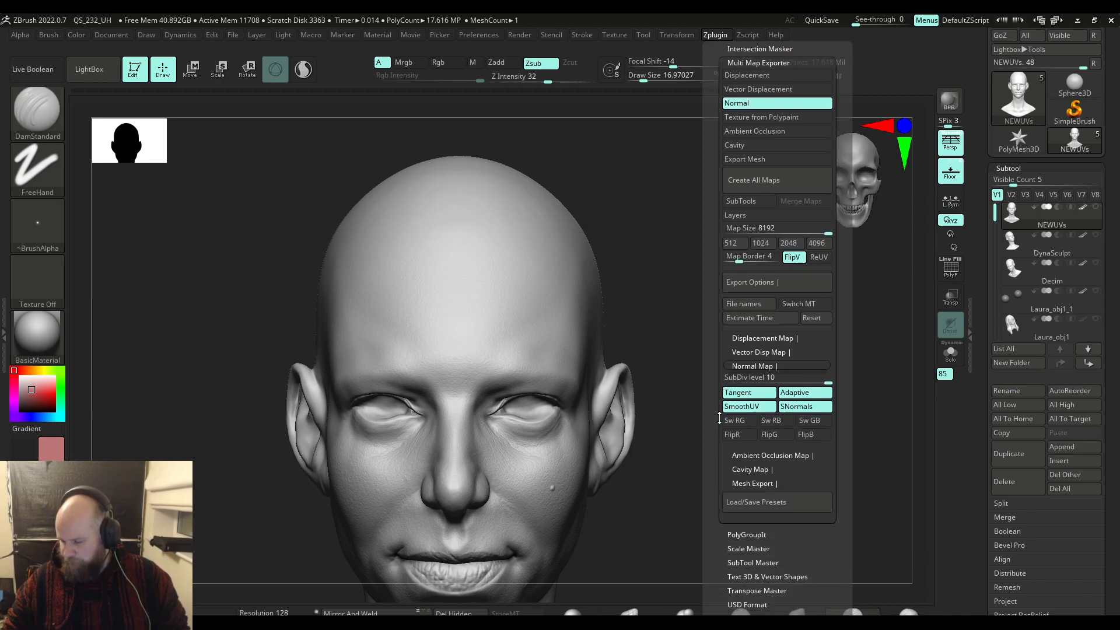
left_click(766, 188)
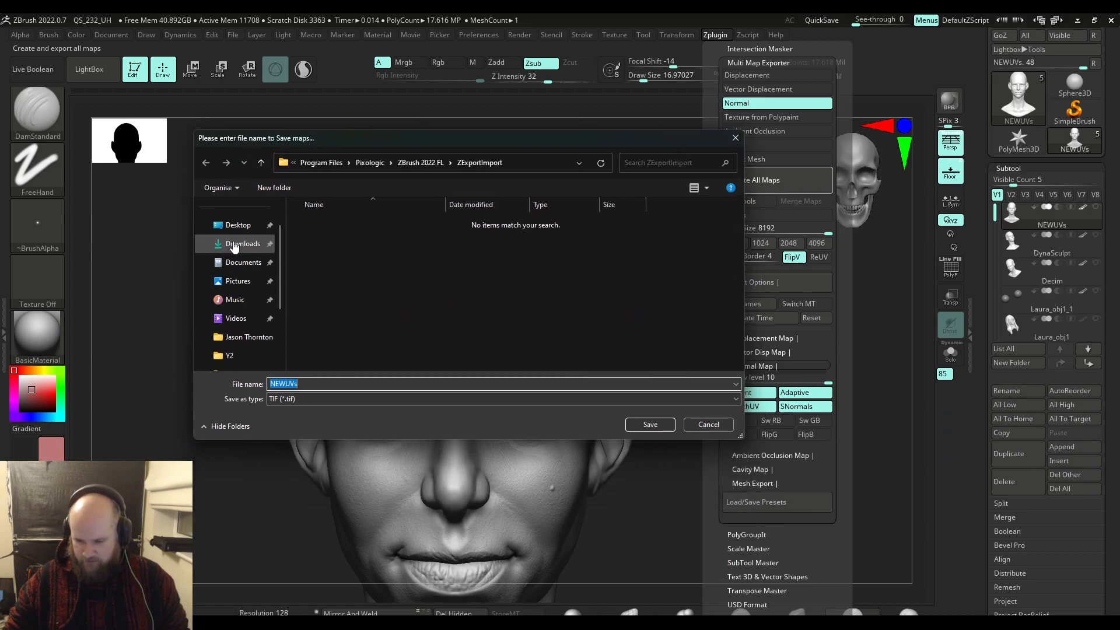
left_click(237, 225)
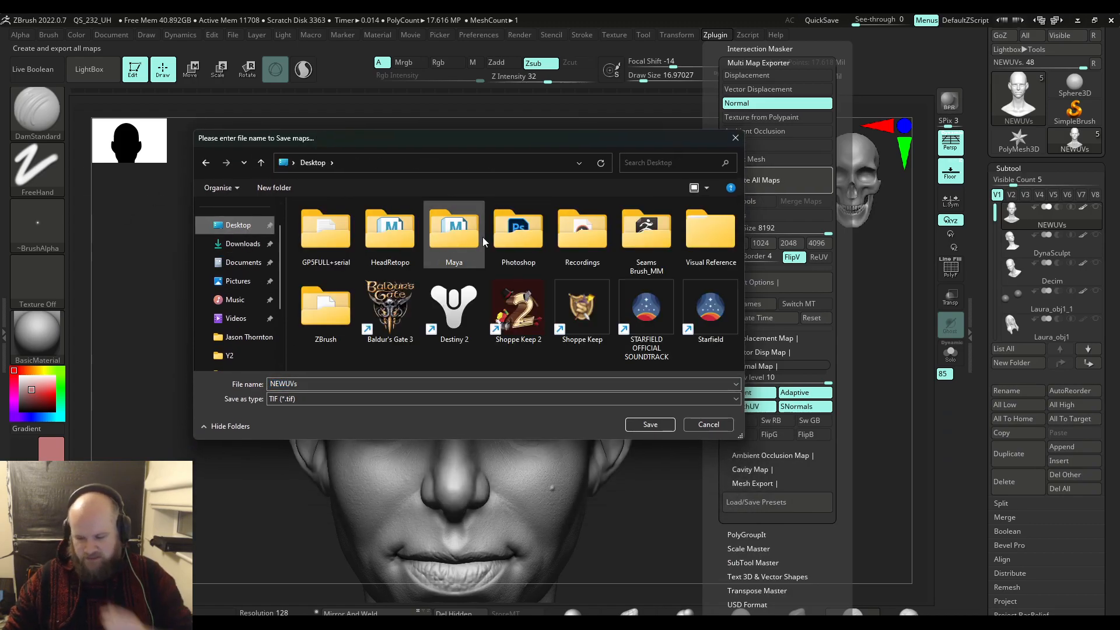
double_click(408, 240)
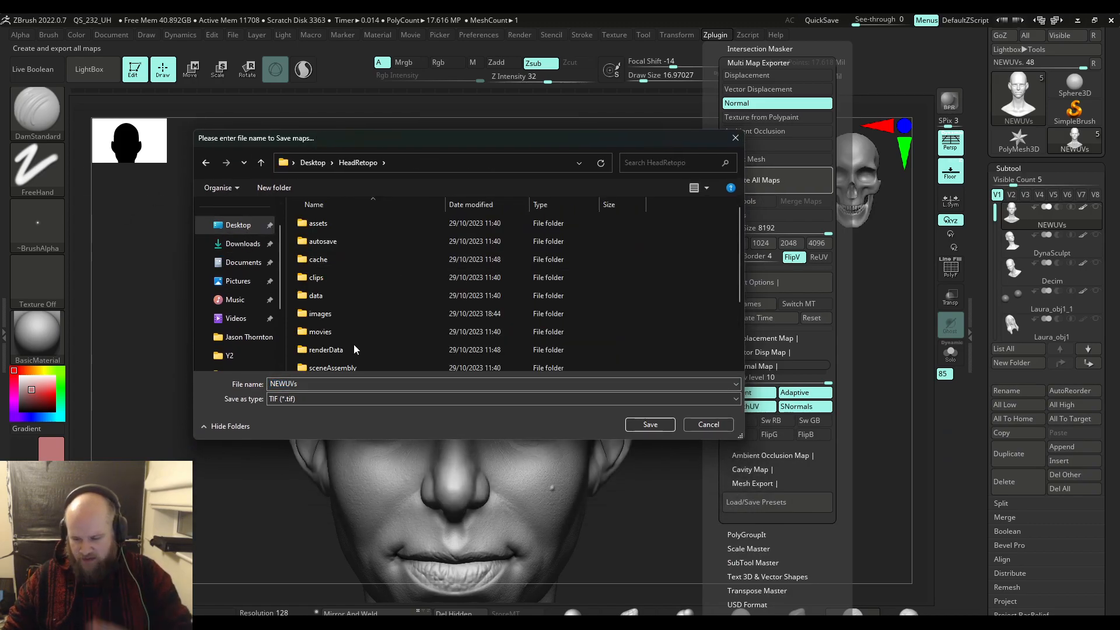
double_click(364, 315)
left_click(320, 383)
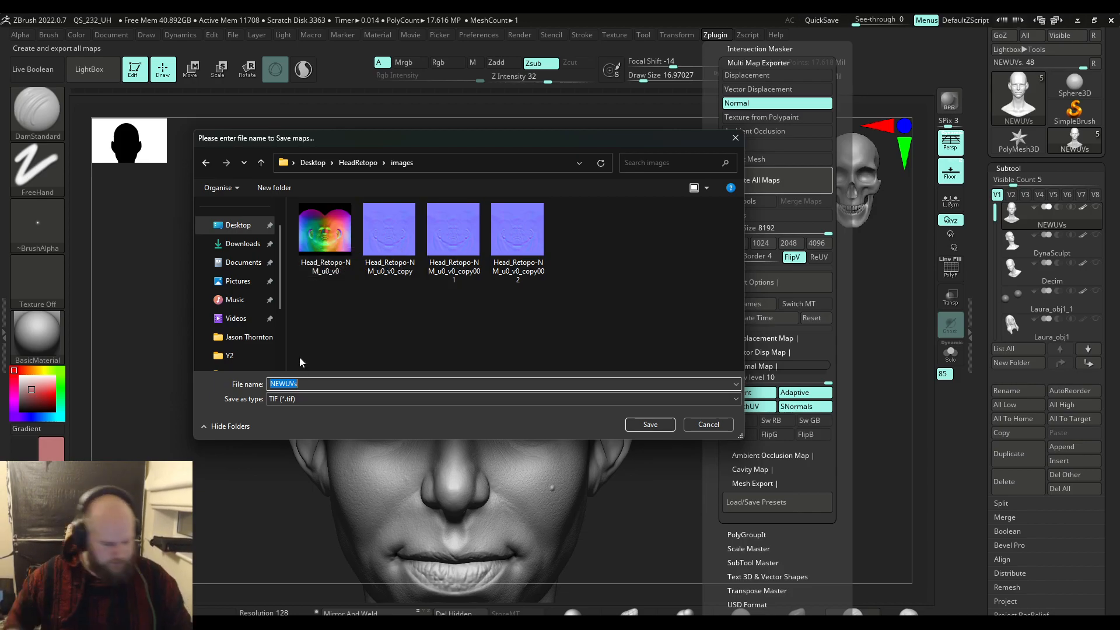
type("Laura")
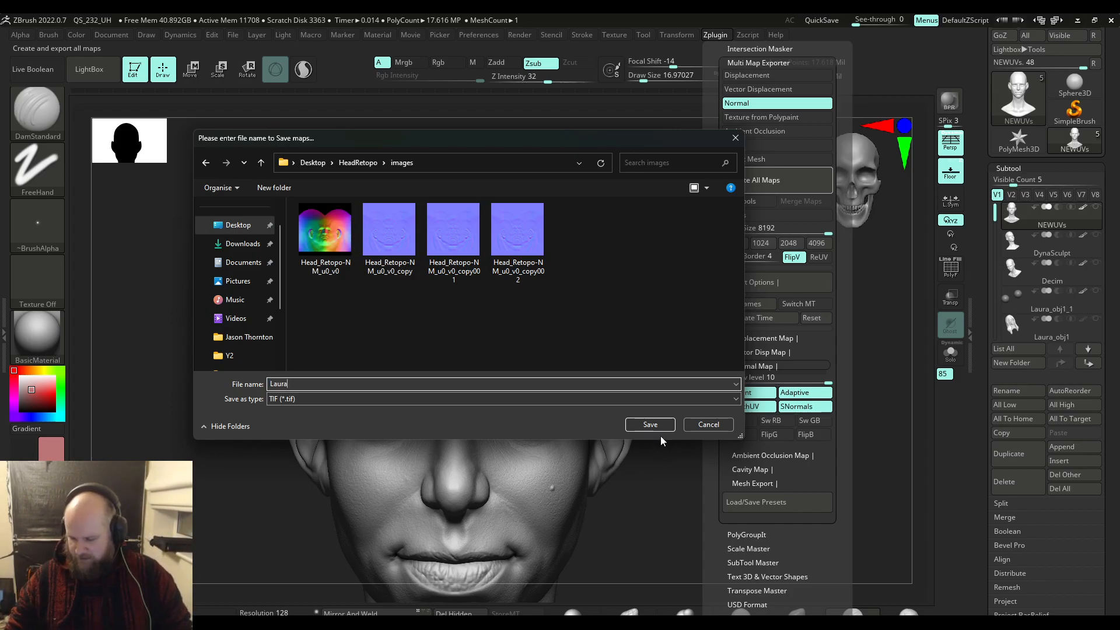
left_click(649, 425)
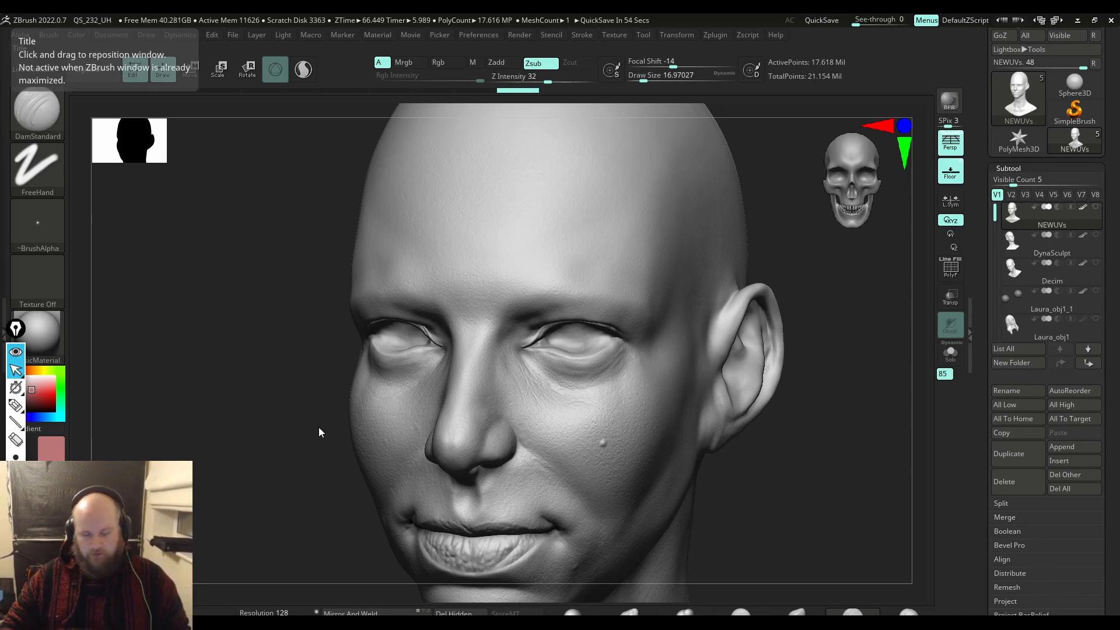
- Look over the sculpted head, switch to Maya and inspect the low-poly head's wireframe
mouse_move(275, 417)
left_mouse_down()
mouse_move(267, 406)
mouse_move(280, 400)
mouse_move(260, 450)
mouse_move(352, 413)
mouse_move(332, 390)
mouse_move(335, 400)
left_mouse_up()
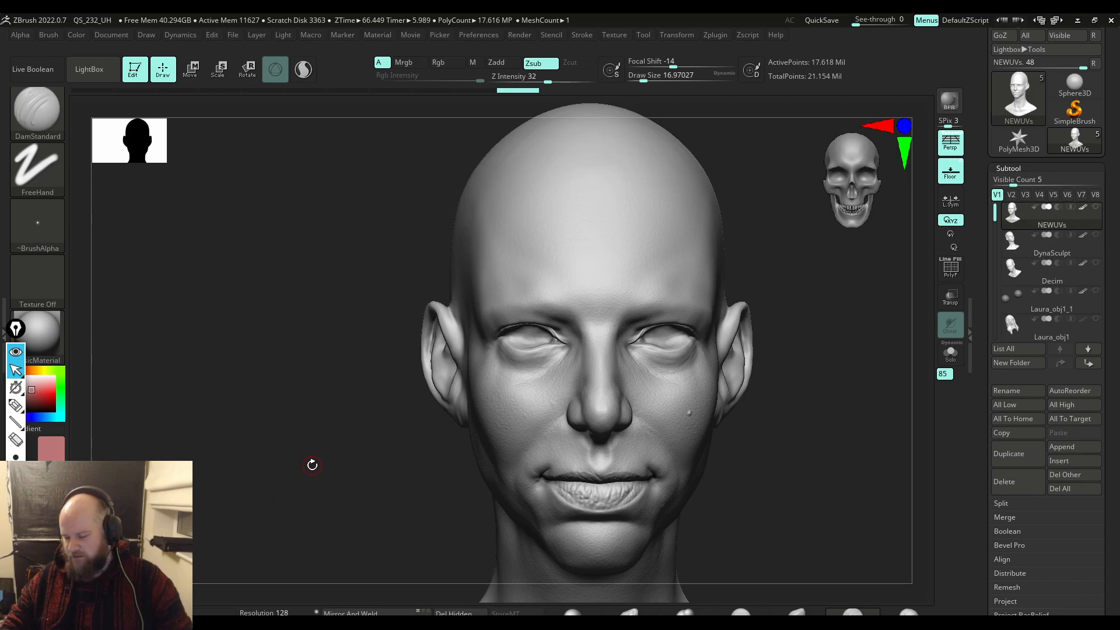
right_click_drag(294, 484, 309, 470)
right_click_drag(402, 408, 427, 429, "ctrl")
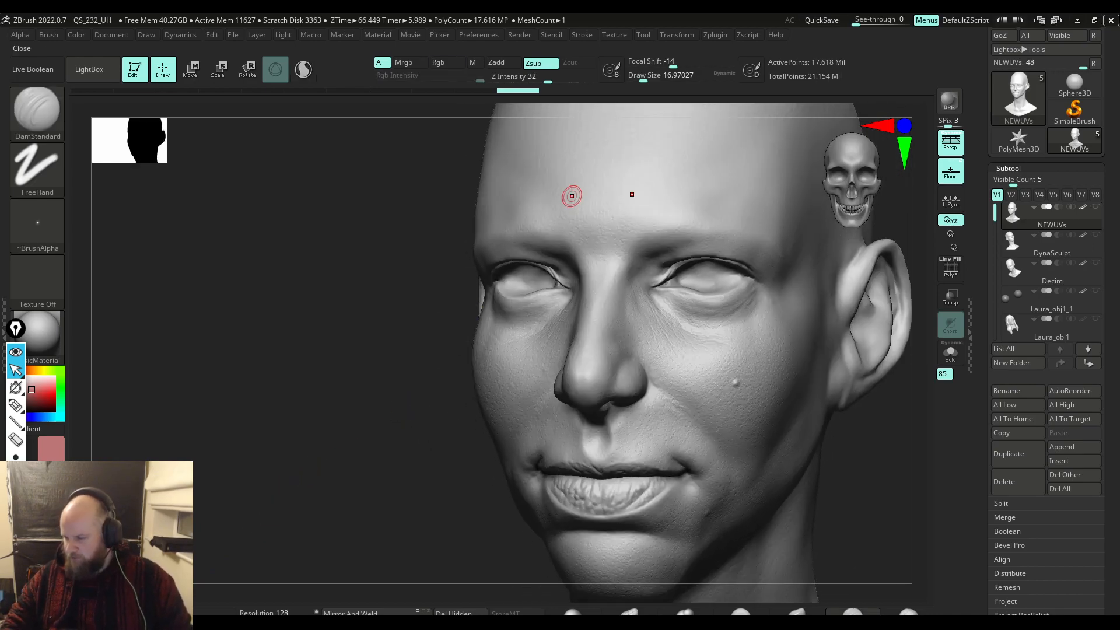
left_click(1075, 21)
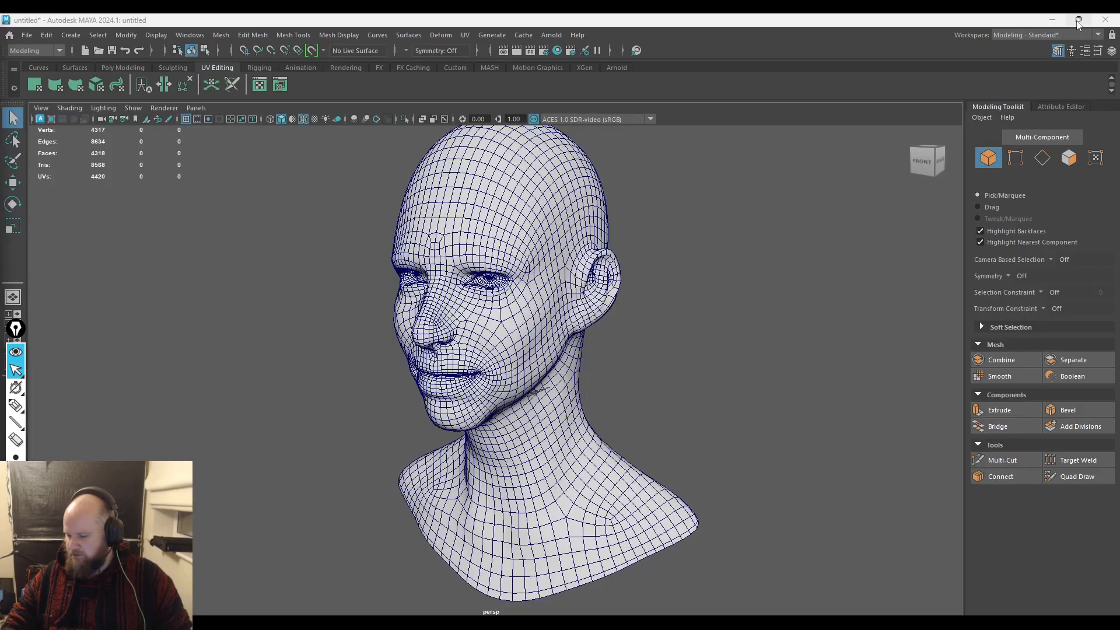
left_click(502, 297)
left_click(782, 352)
right_click_drag(630, 380, 703, 429, "alt")
middle_click_drag(704, 430, 645, 488, "alt")
left_click_drag(598, 427, 647, 461, "alt")
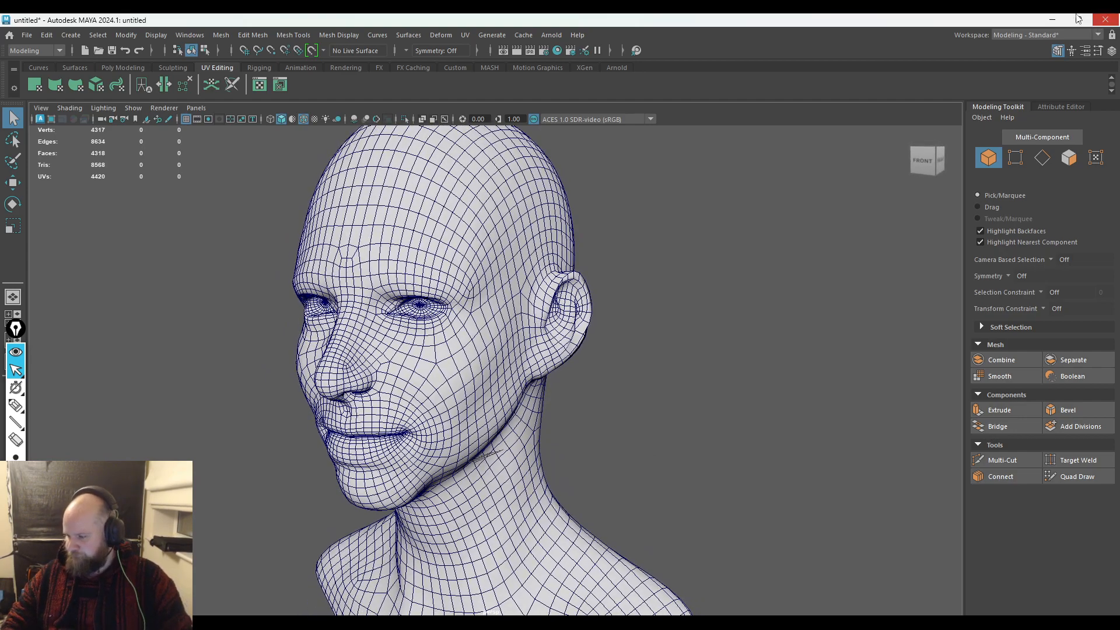
- Switch to Substance 3D Painter and show the texture set settings
left_click(1052, 19)
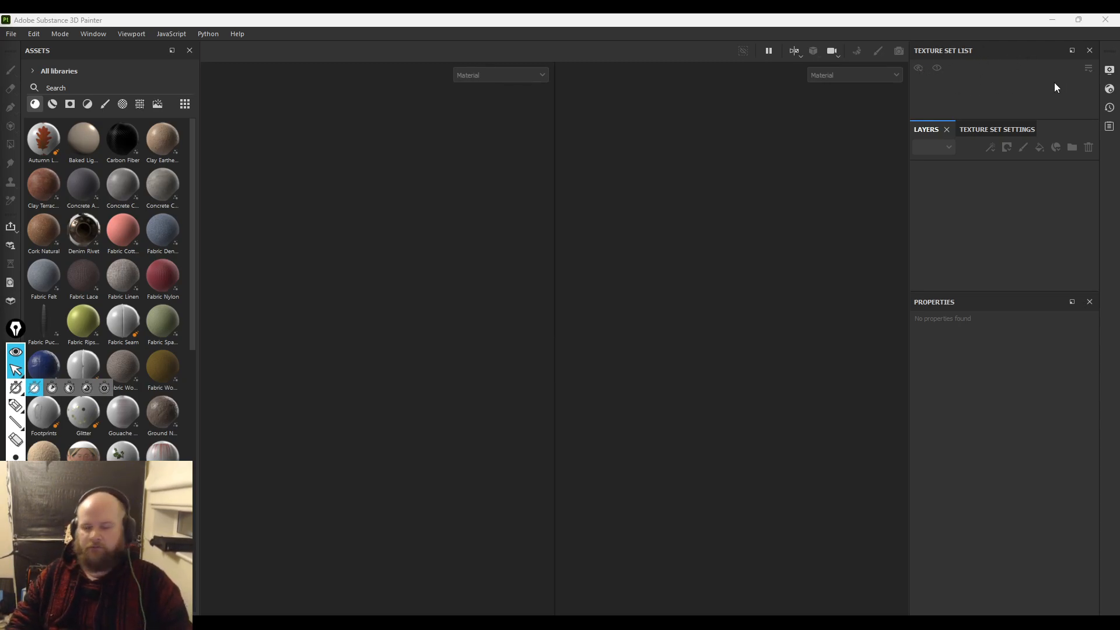
left_click(997, 130)
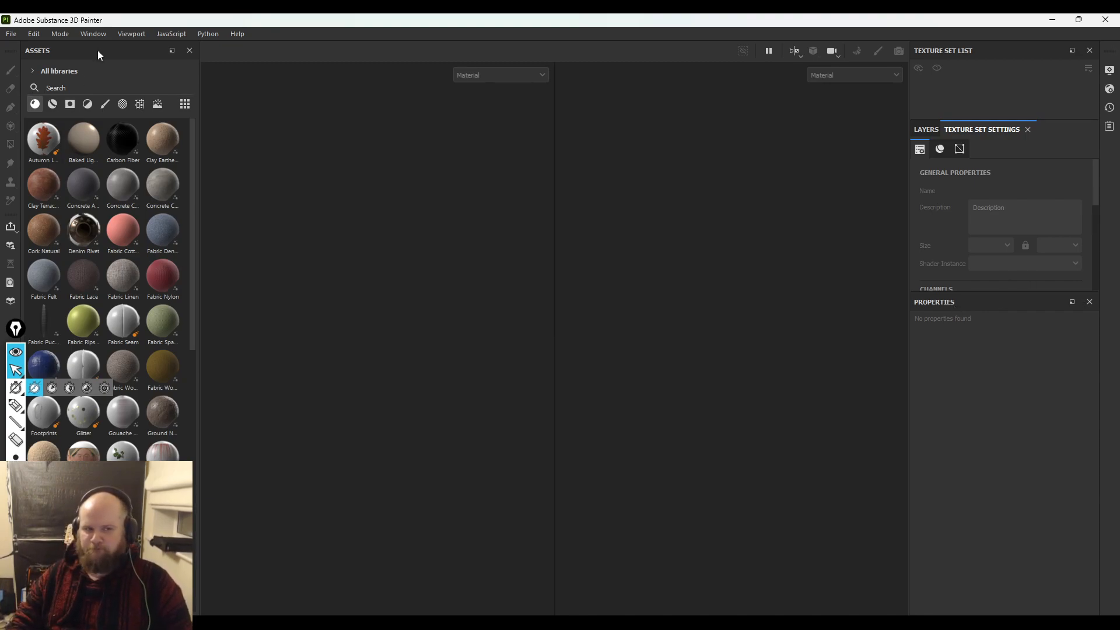
- Take the Assets panel out of the docked layout and dock the Properties panel in its place
left_click_drag(97, 57, 280, 312)
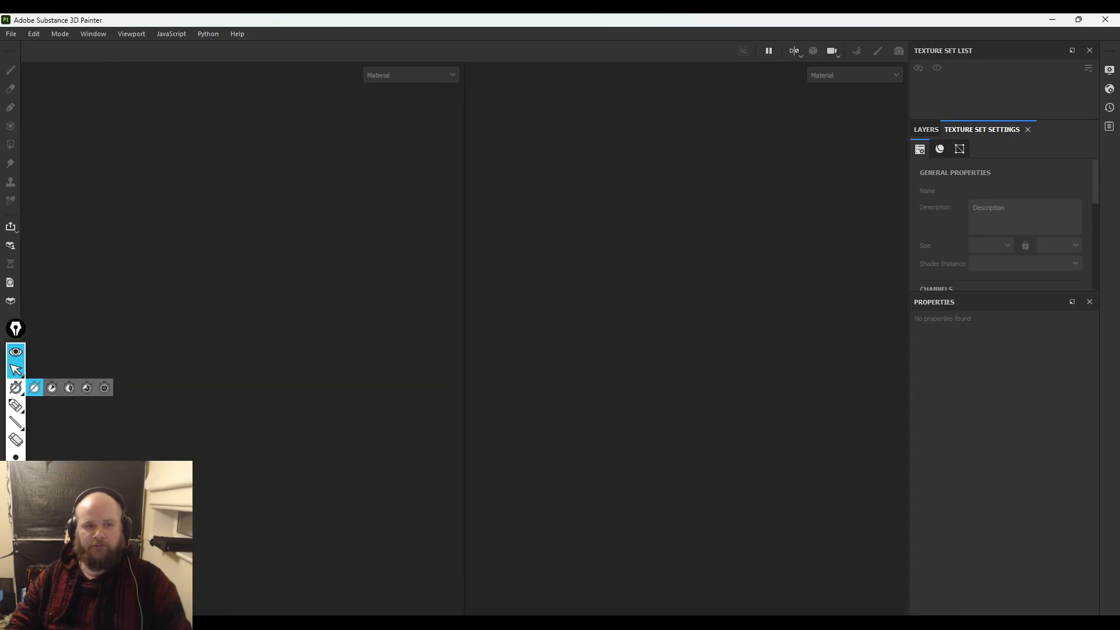
left_click_drag(934, 301, 27, 121)
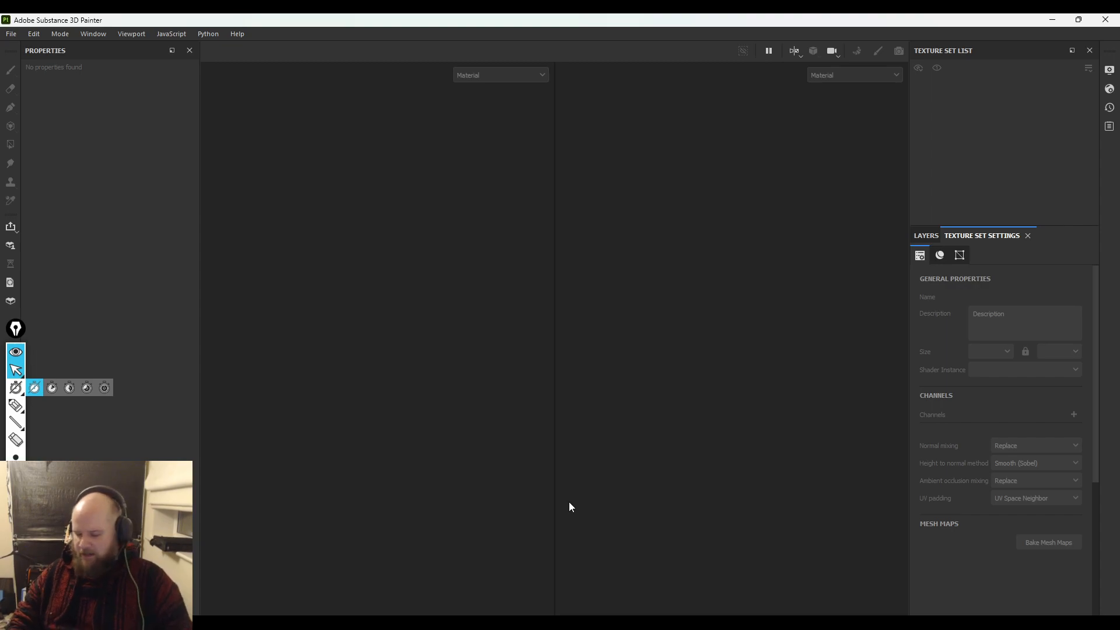
- Try the single 3D view, return to the split 3D/2D view and make both viewports about equally wide
left_click_drag(555, 495, 617, 527)
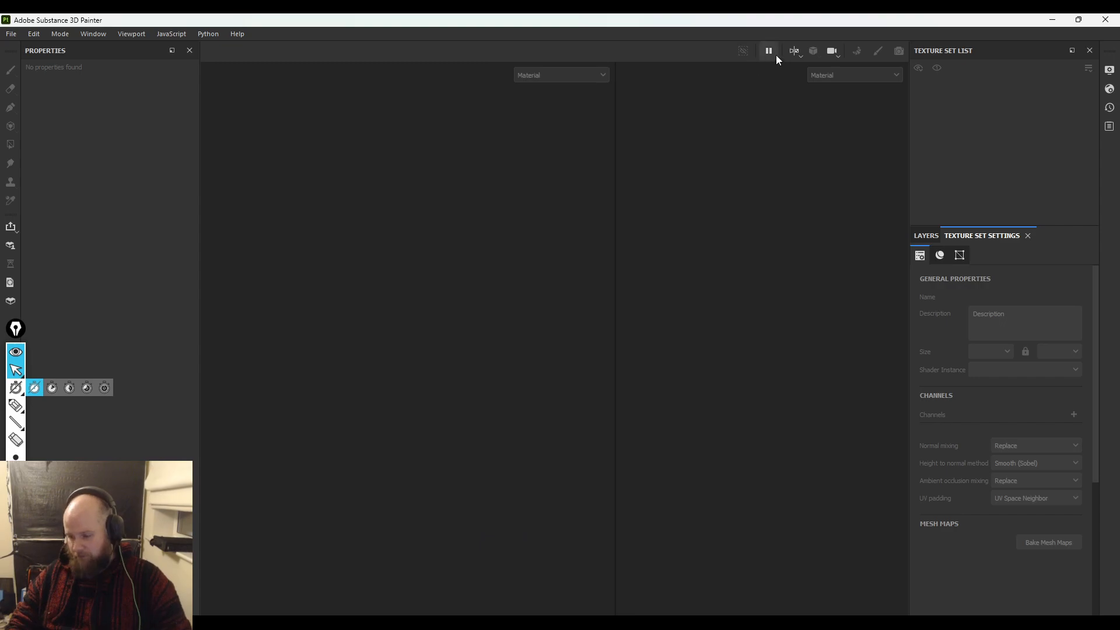
left_click(795, 54)
left_click(811, 82)
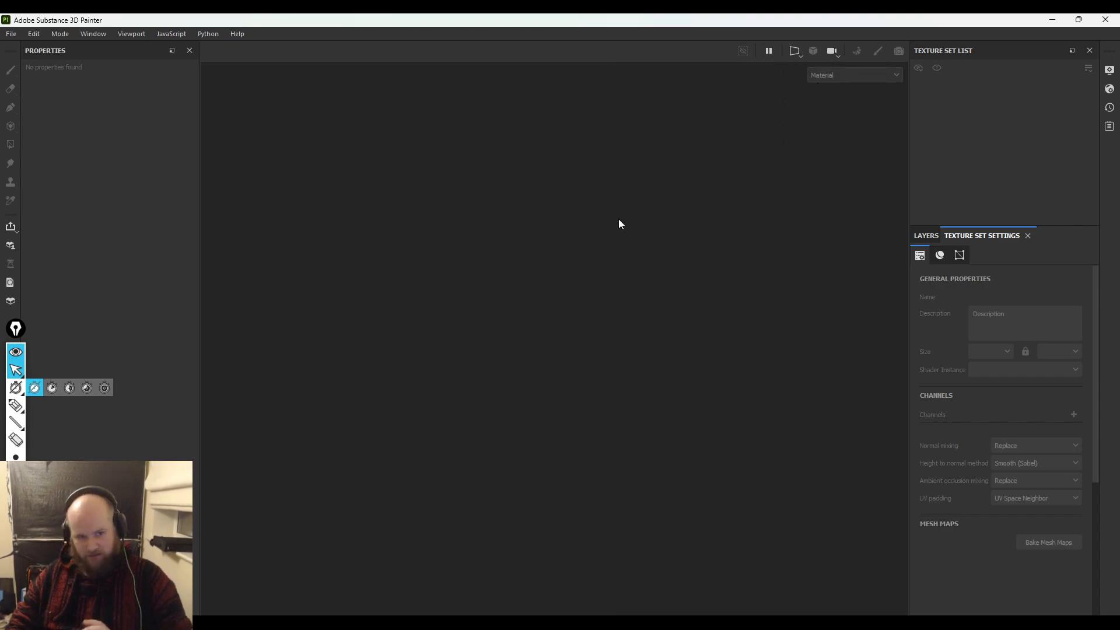
left_click(798, 53)
left_click(817, 69)
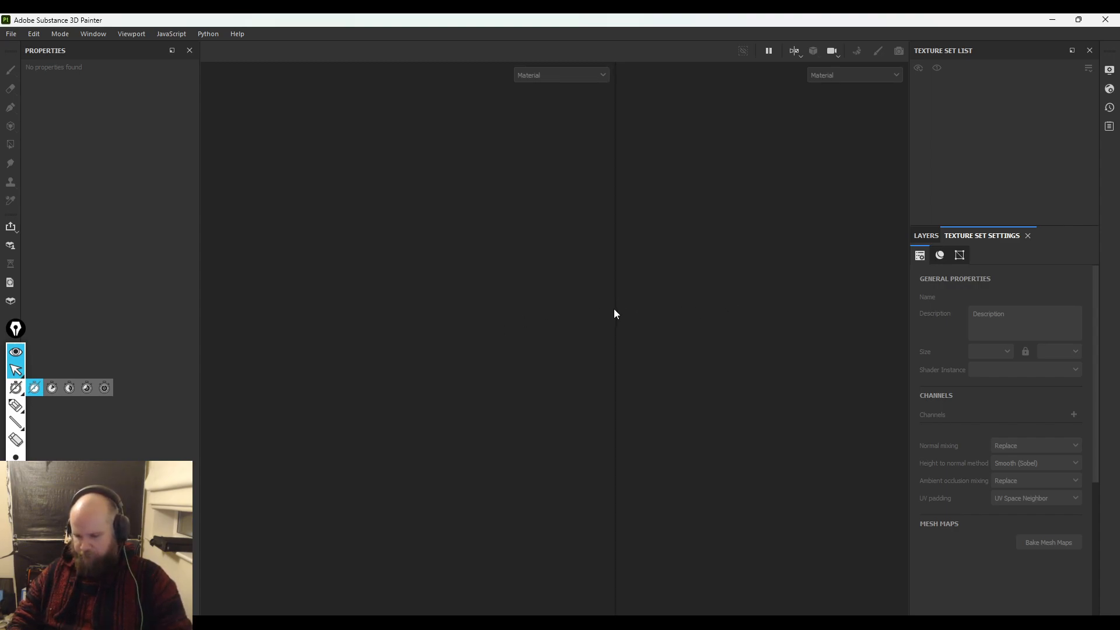
left_click_drag(614, 309, 541, 325)
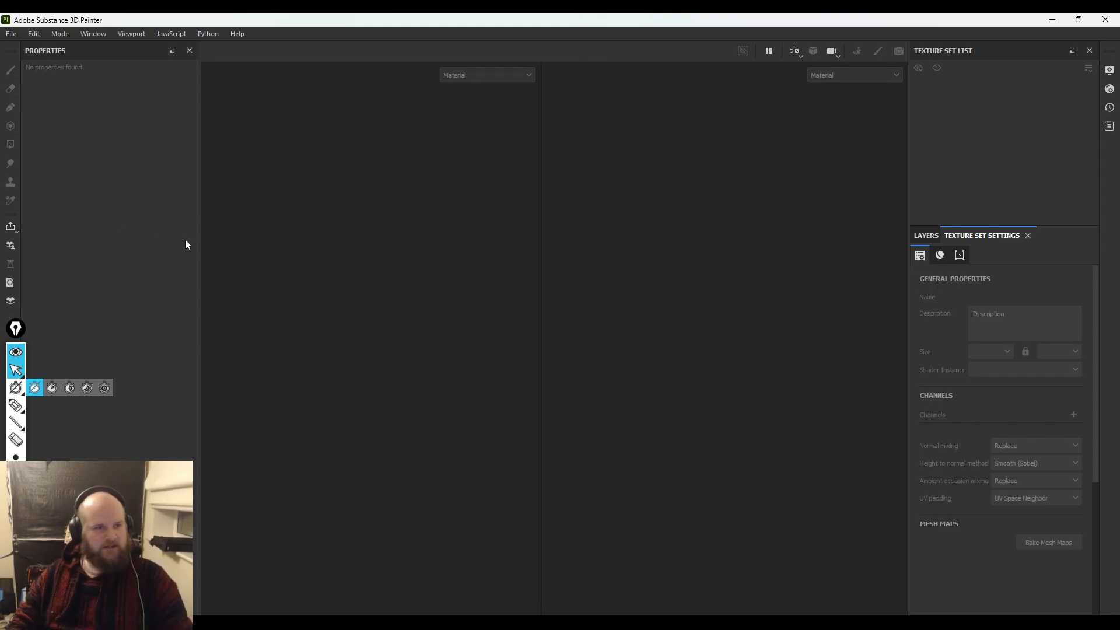
- Start a new project with the ASM - PBR Metallic Roughness template and select Laura.fbx from the HeadRetopo scenes folder as its mesh
left_click(17, 35)
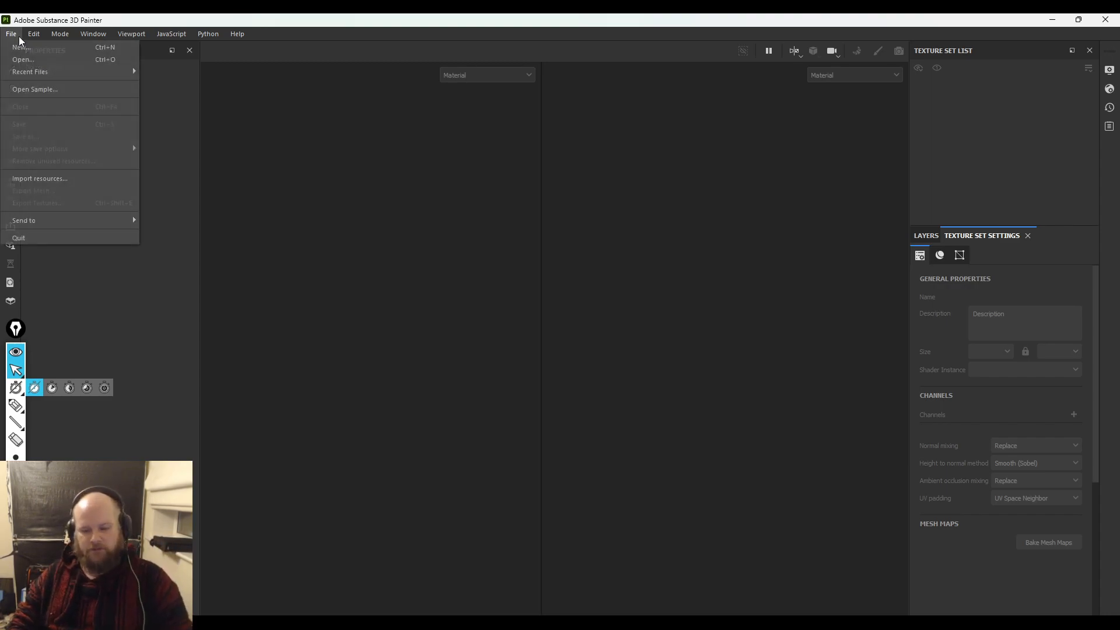
left_click(22, 47)
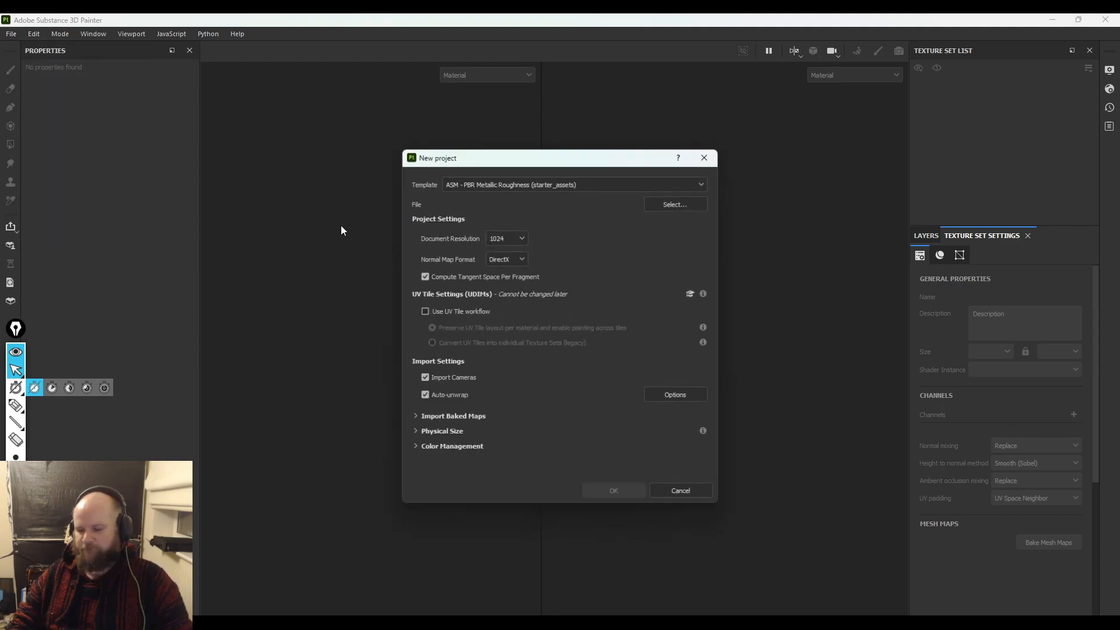
left_click(475, 184)
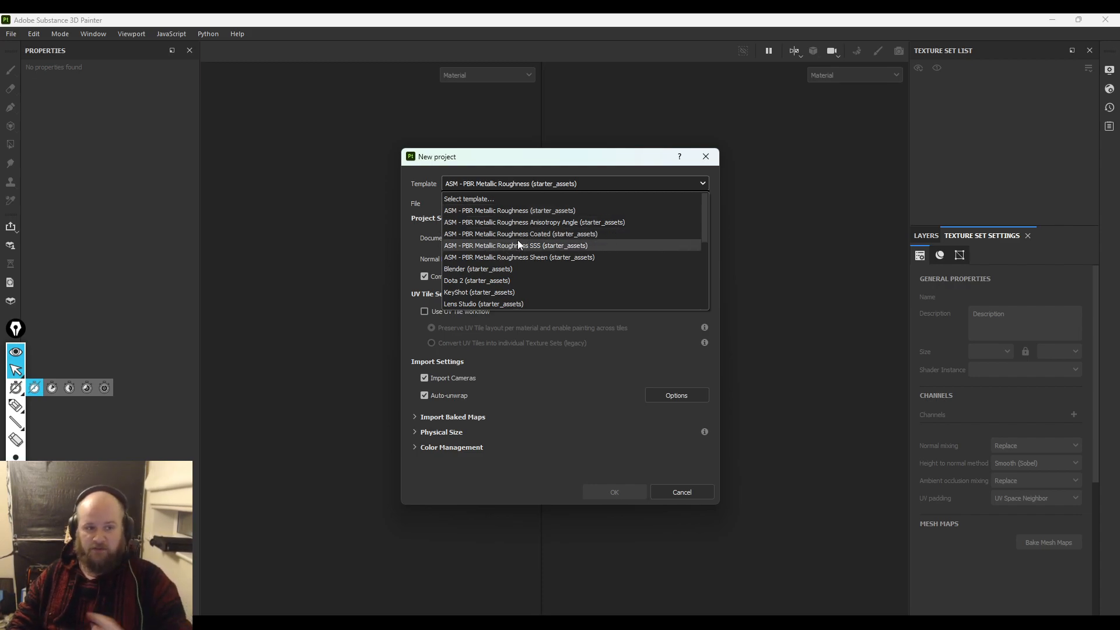
left_click(424, 248)
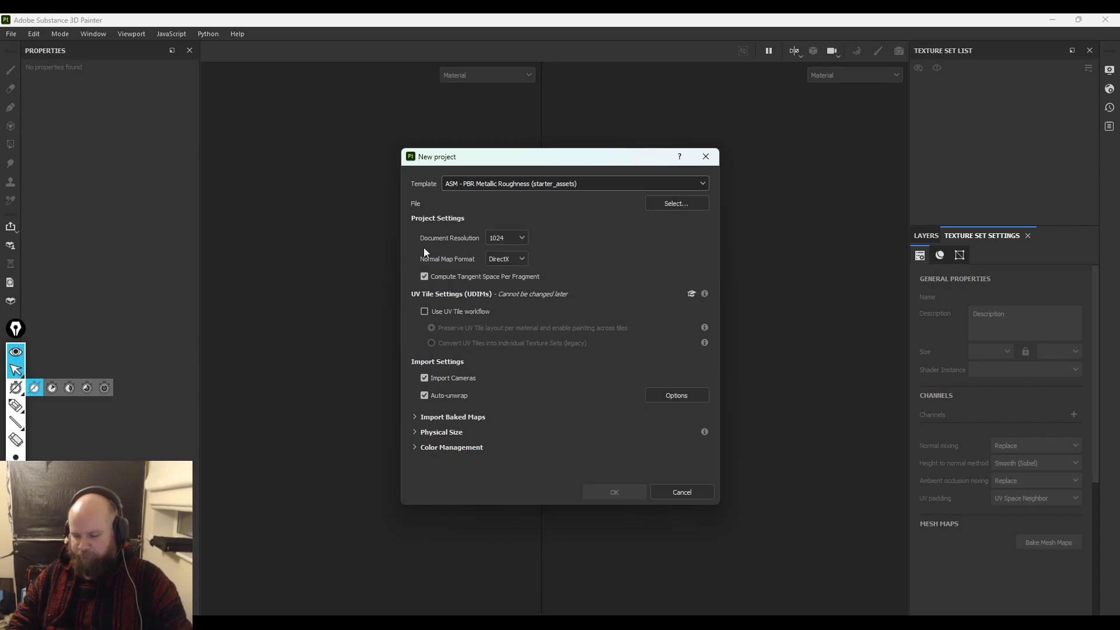
left_click(668, 204)
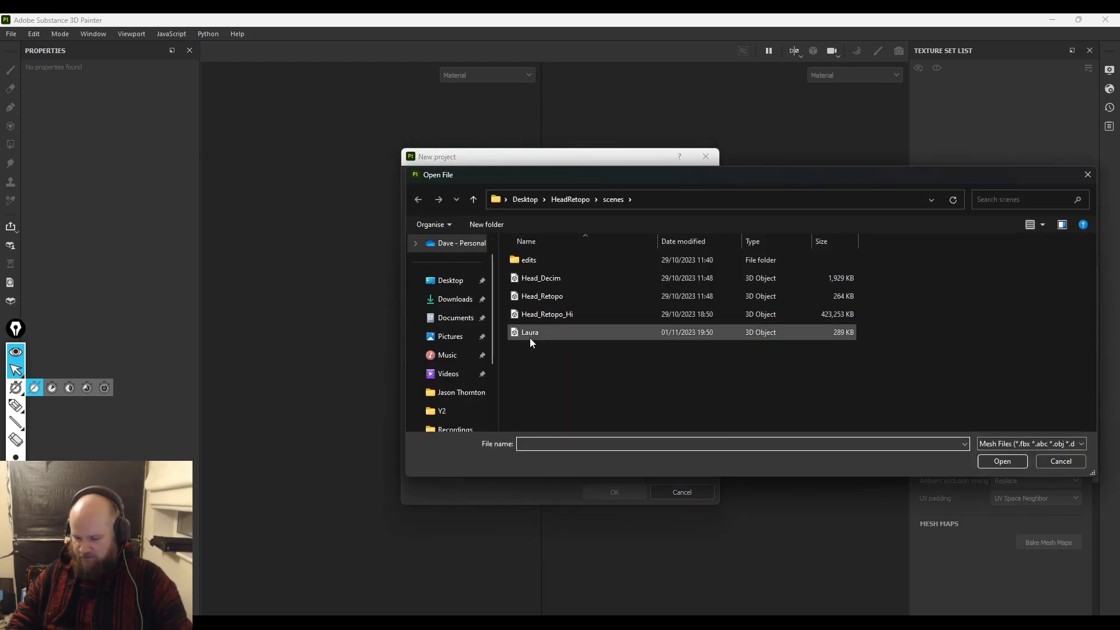
double_click(537, 335)
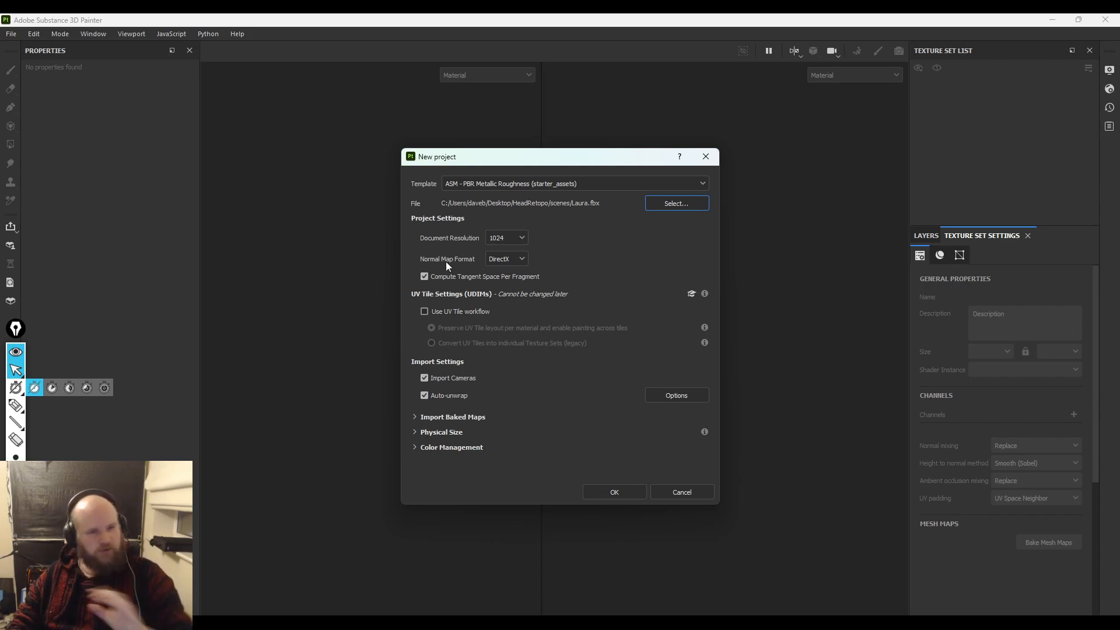
- Set the new project's normal map format to OpenGL, keeping Import Cameras enabled
left_click(494, 260)
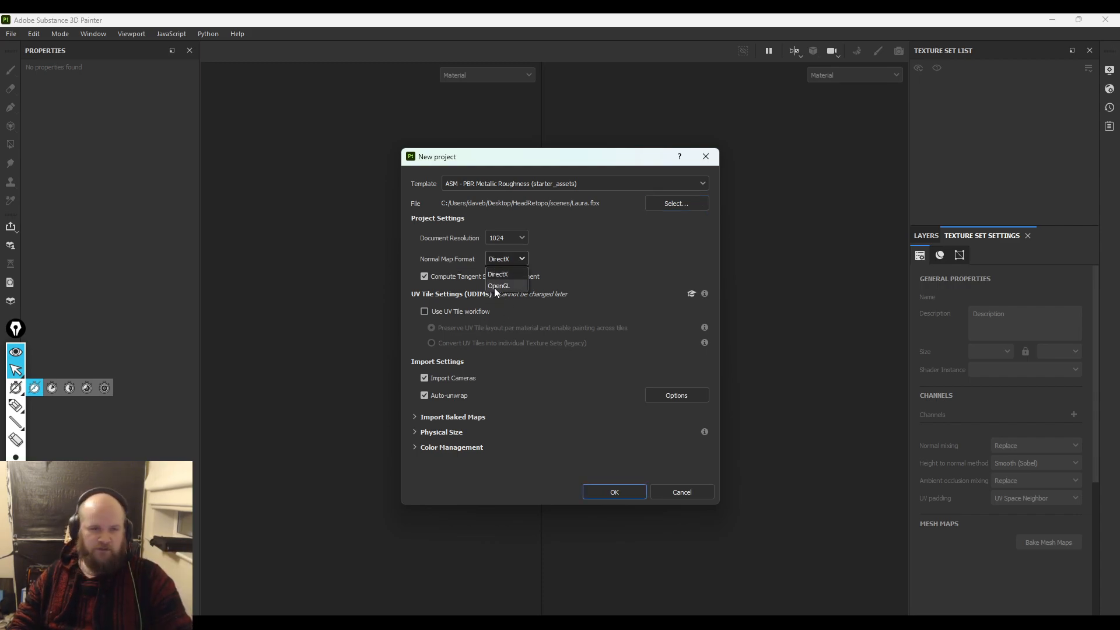
left_click(499, 286)
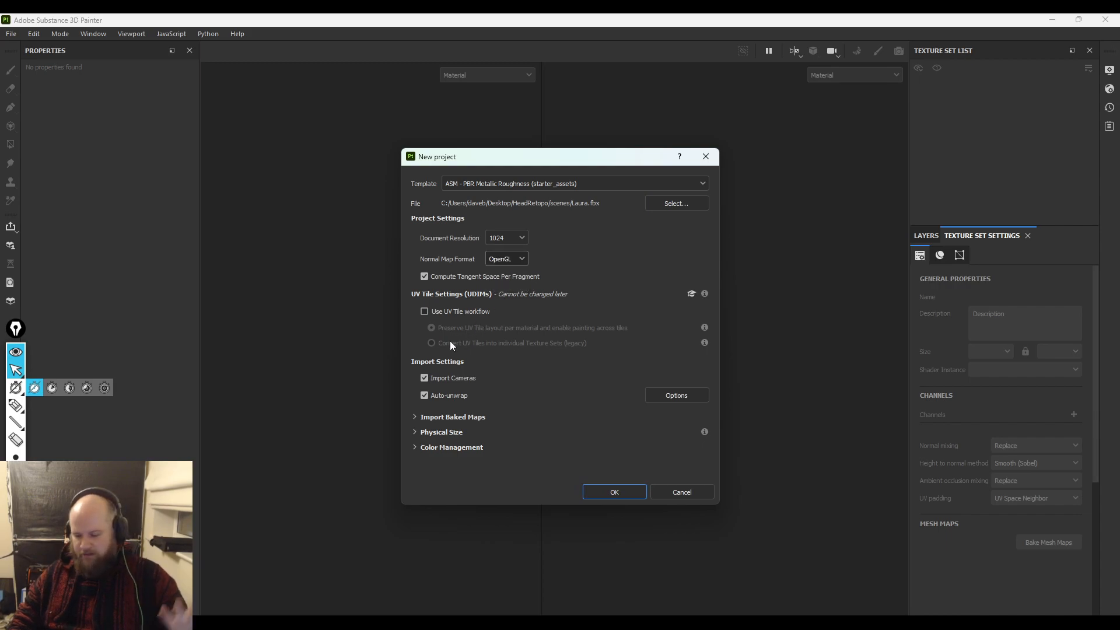
left_click(424, 378)
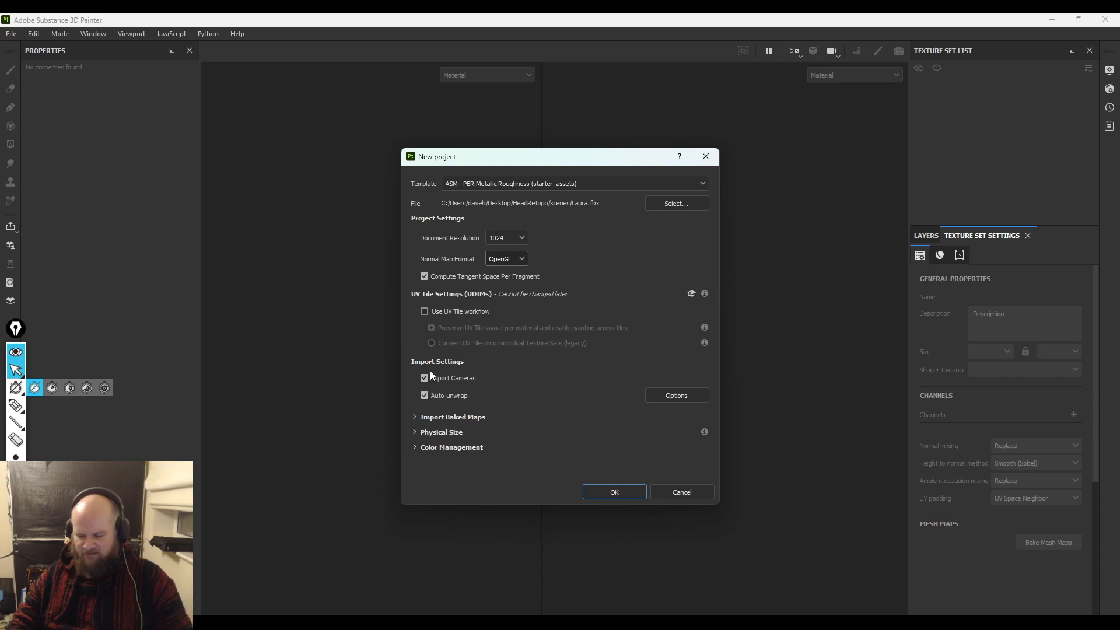
- Import LauraNEWUVs-NM_u0_v0.tif from the HeadRetopo images folder as a baked map and create the project
left_click(432, 418)
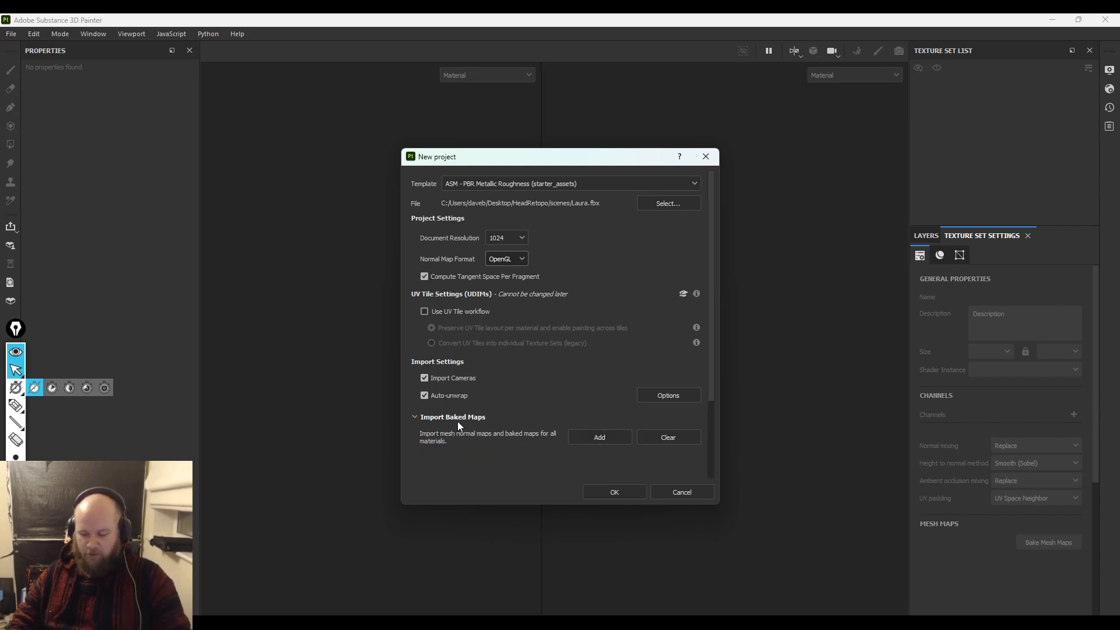
left_click(599, 436)
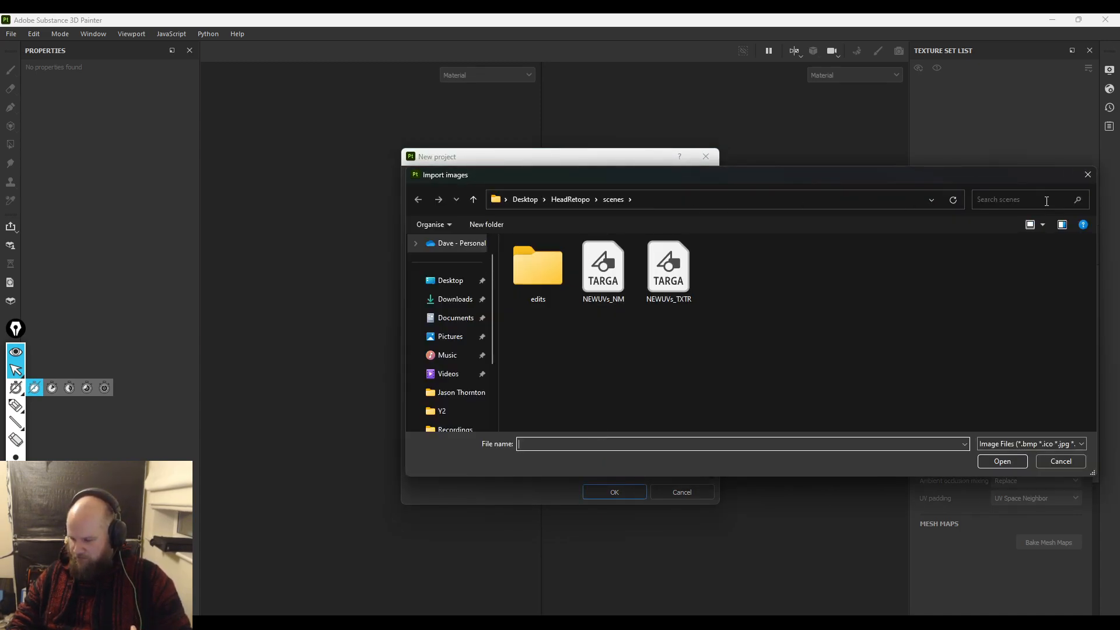
left_click(579, 204)
double_click(528, 352)
double_click(812, 272)
scroll(505, 313, "down", 3)
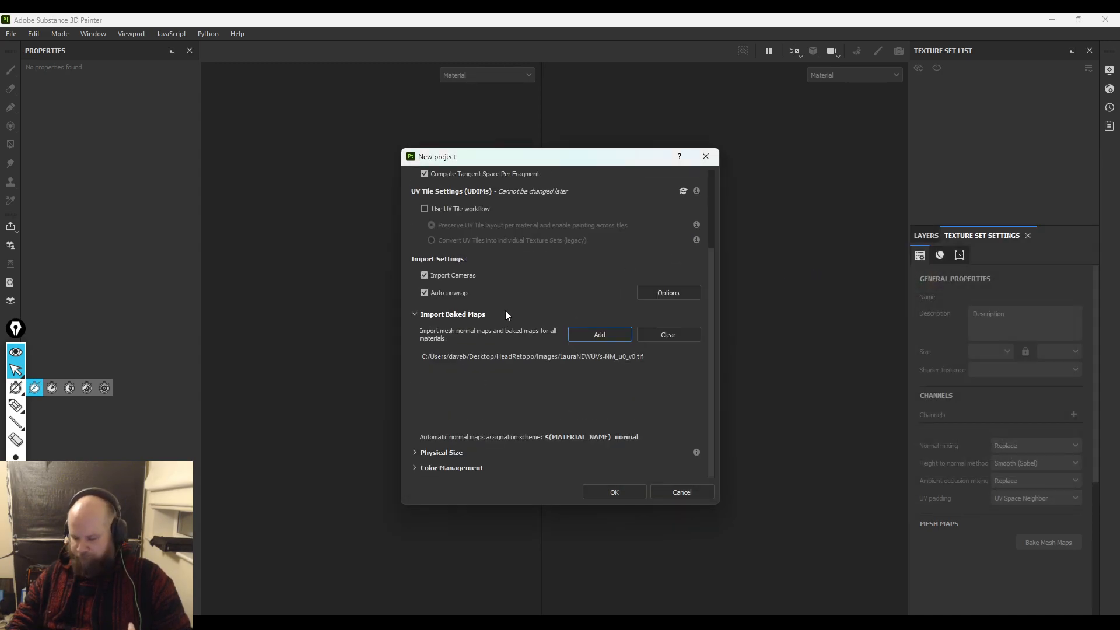
left_click(598, 491)
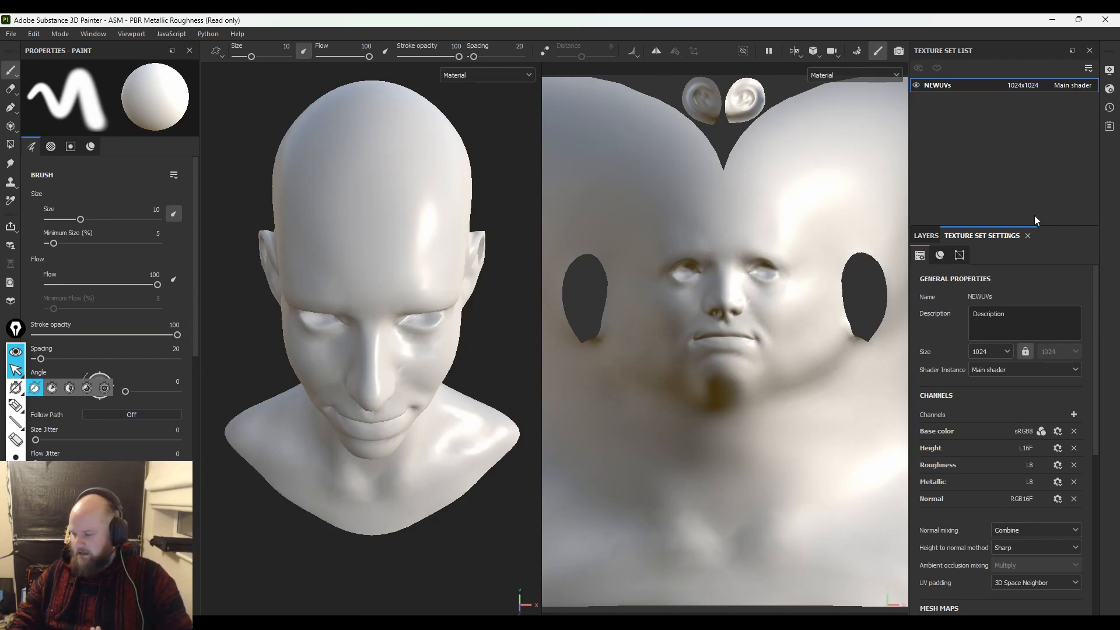
- Enlarge the texture set settings area and assign LauraNEWUVs-NM_u0_v0 as the Normal mesh map
left_click_drag(996, 224, 990, 110)
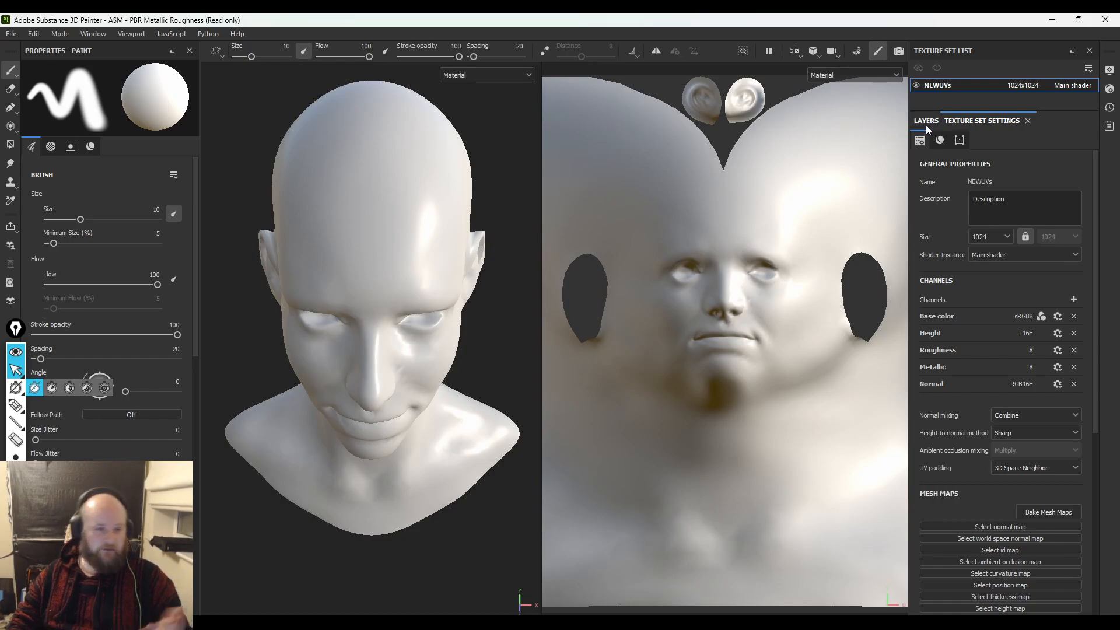
scroll(966, 327, "down", 4)
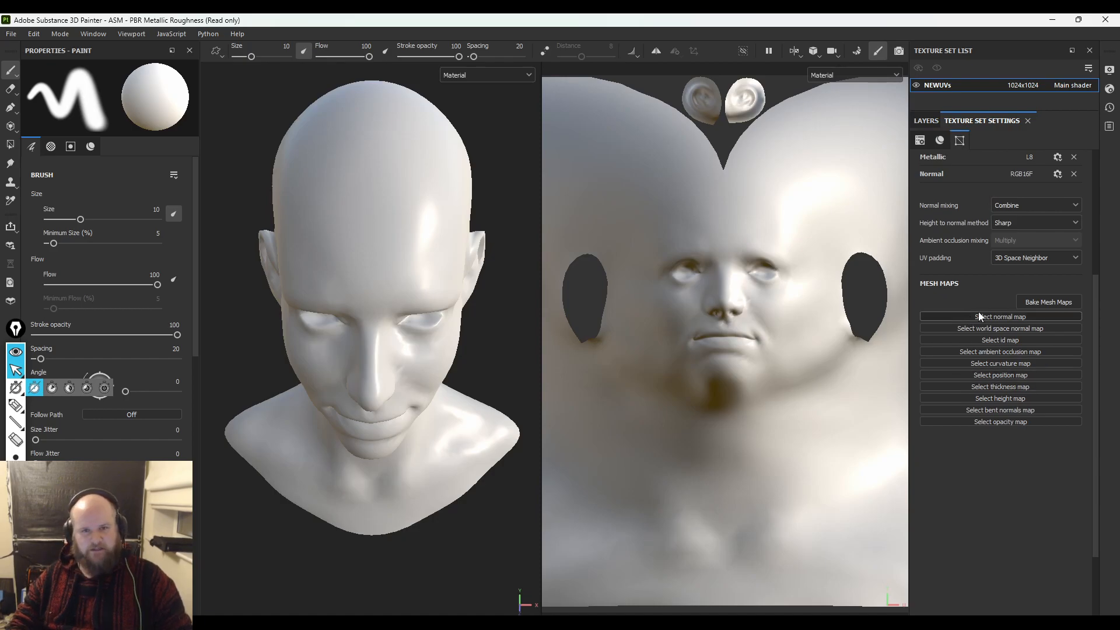
left_click(985, 315)
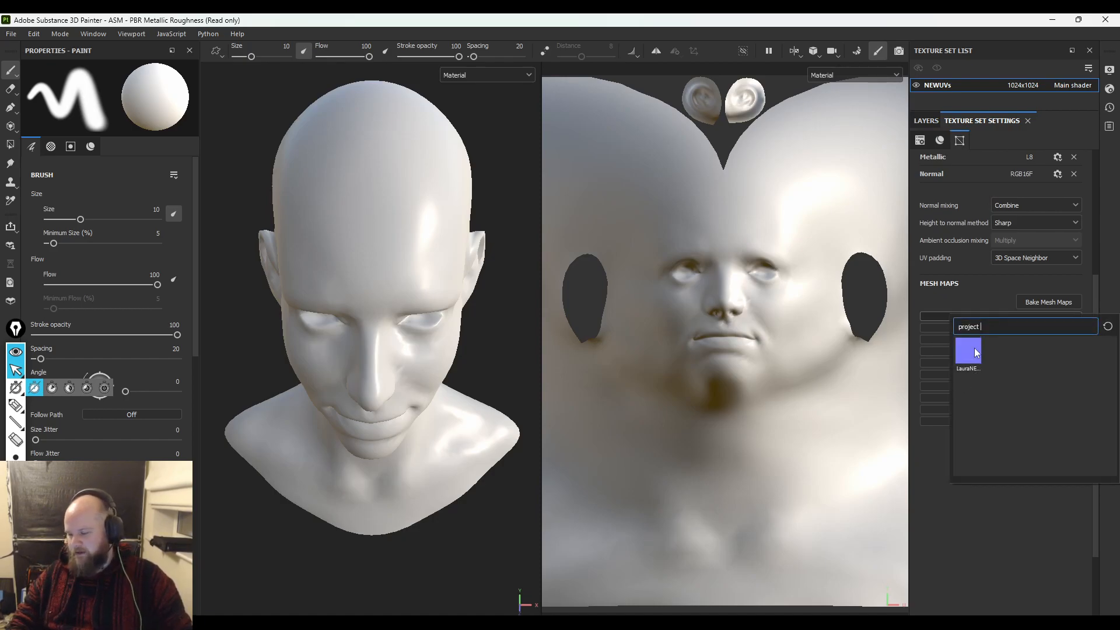
mouse_move(976, 352)
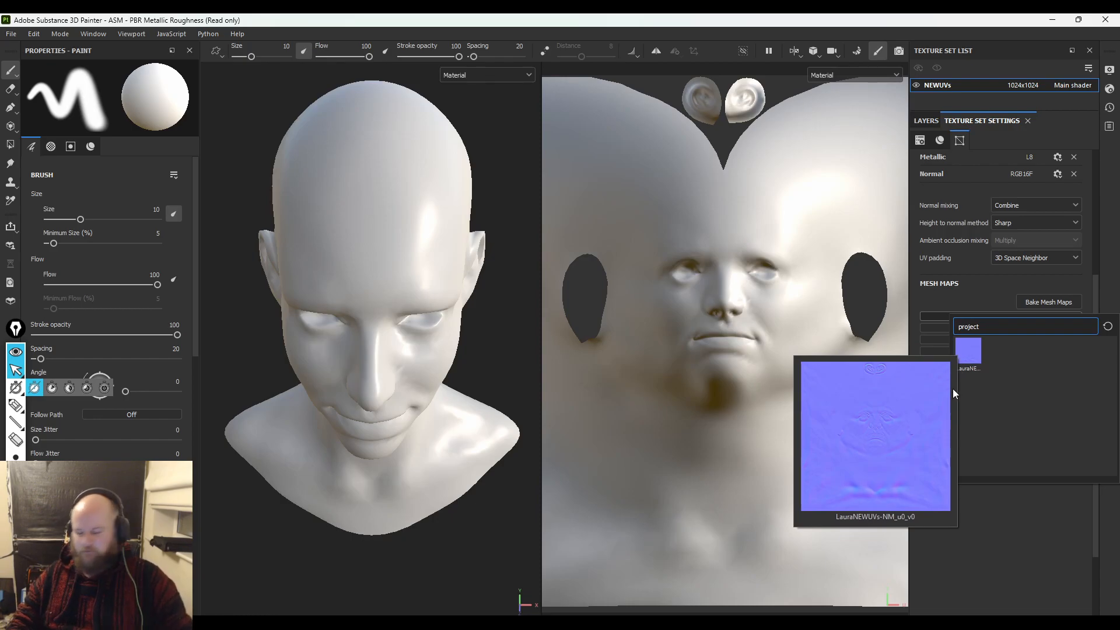
left_click(970, 353)
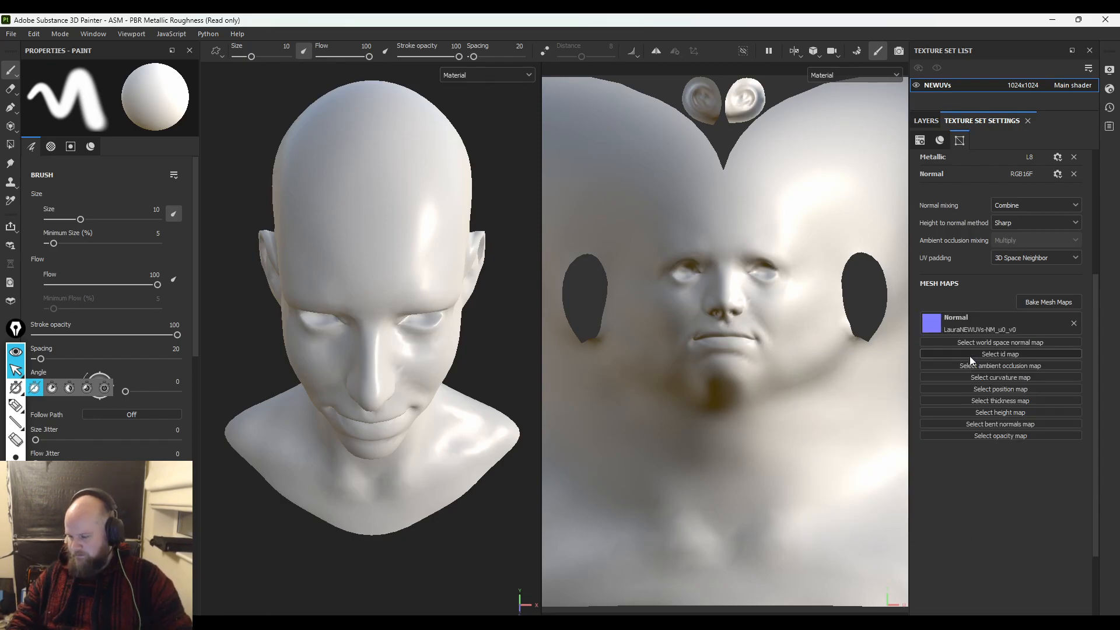
- Set the NEWUVs texture set size to 4096
scroll(995, 423, "up", 2)
scroll(986, 379, "up", 2)
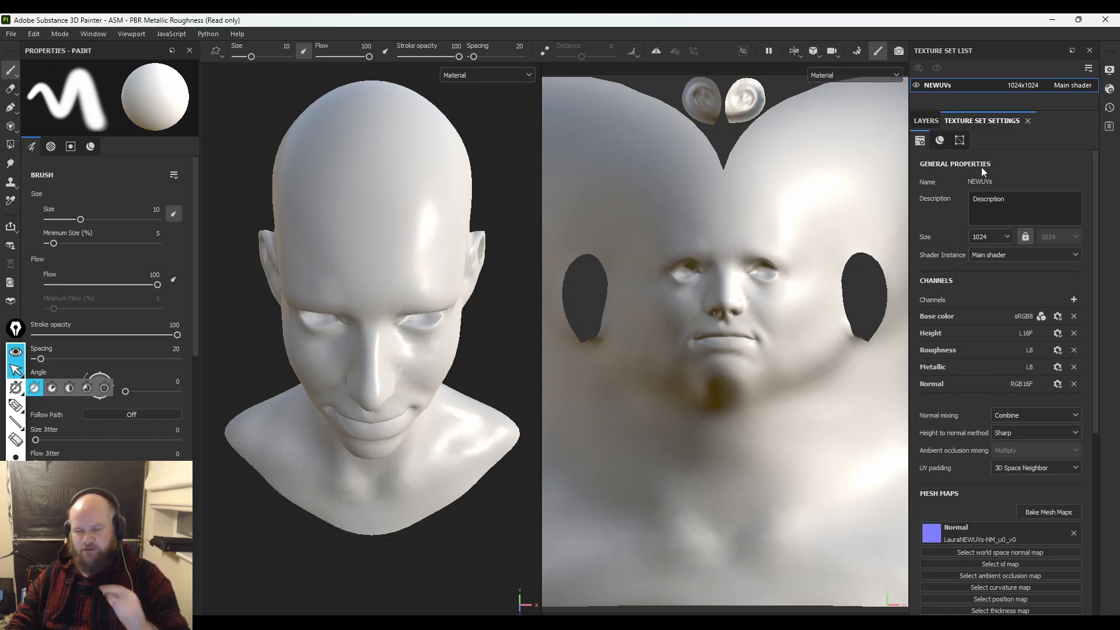
scroll(991, 309, "down", 2)
scroll(992, 307, "up", 2)
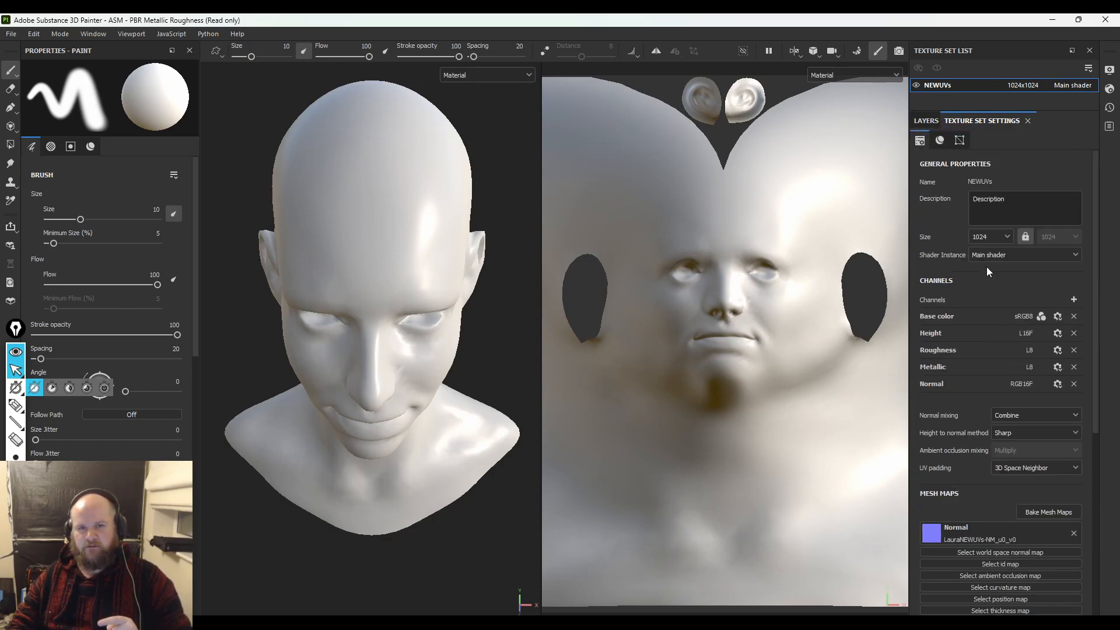
left_click(1006, 236)
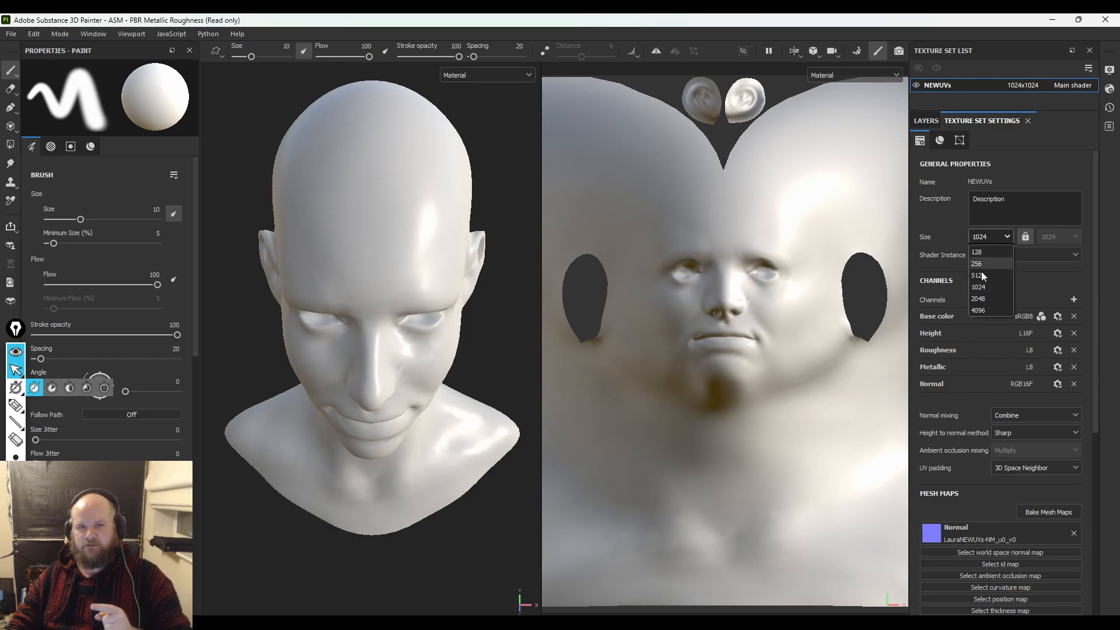
left_click(979, 309)
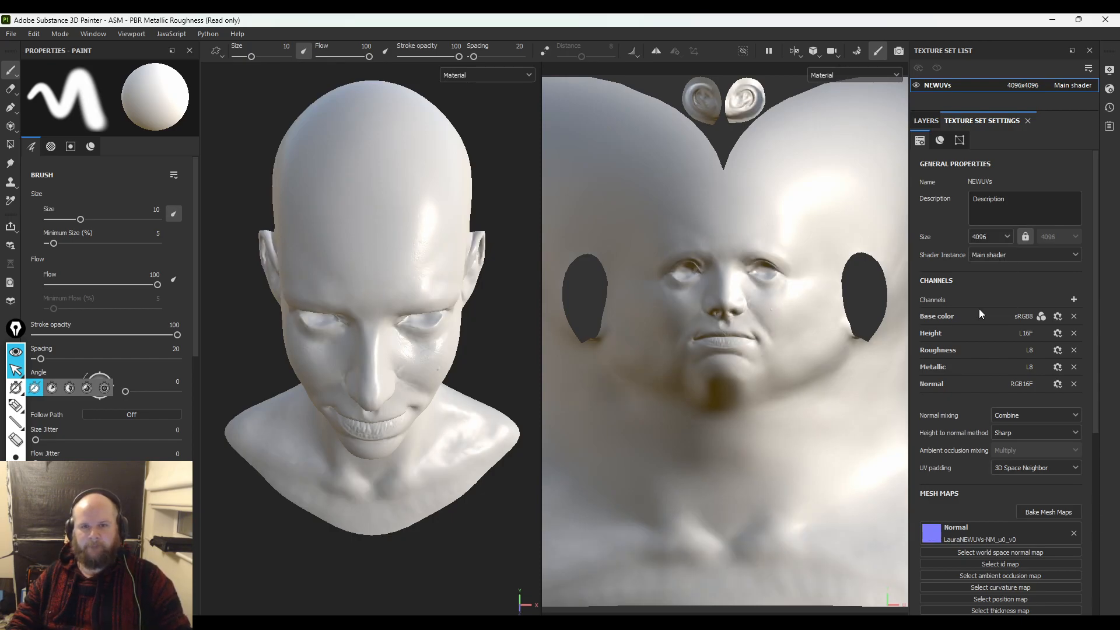
- Examine the normal map detail on the head's face from several angles, up close and at a distance
left_click_drag(490, 507, 420, 458, "alt")
right_click_drag(308, 348, 685, 528, "alt")
middle_click_drag(216, 340, 230, 415, "alt")
left_click_drag(333, 330, 595, 295, "alt")
right_click_drag(308, 253, 132, 195, "alt")
left_click_drag(350, 263, 525, 300, "alt")
middle_click_drag(430, 310, 458, 348, "alt")
right_click_drag(241, 224, 362, 250, "shift")
left_click_drag(362, 250, 331, 253, "alt")
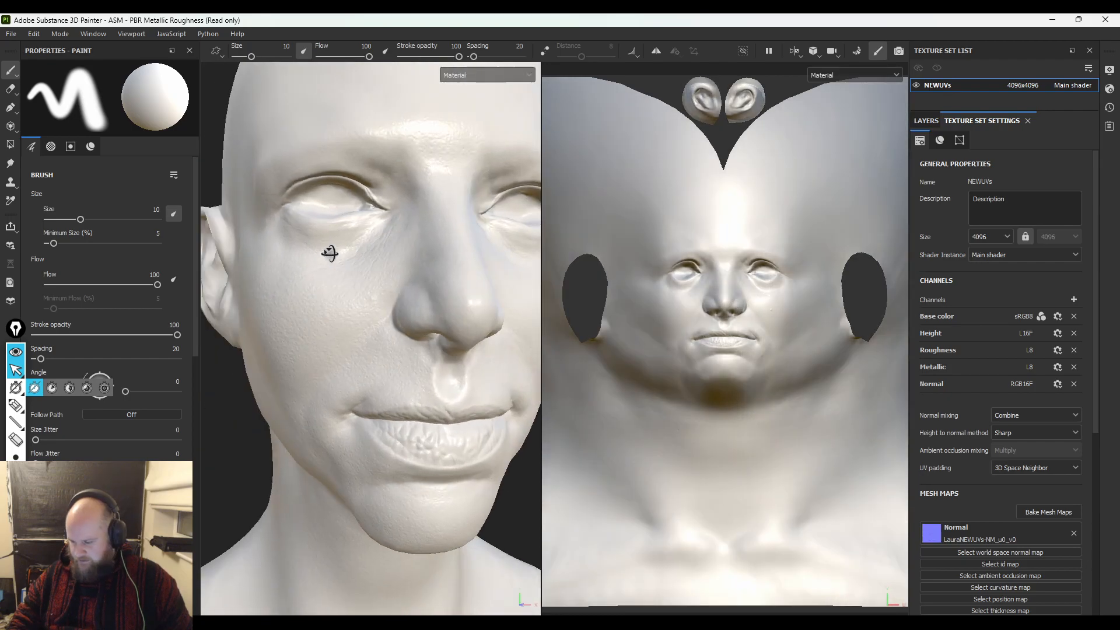
right_click_drag(330, 253, 288, 218, "alt")
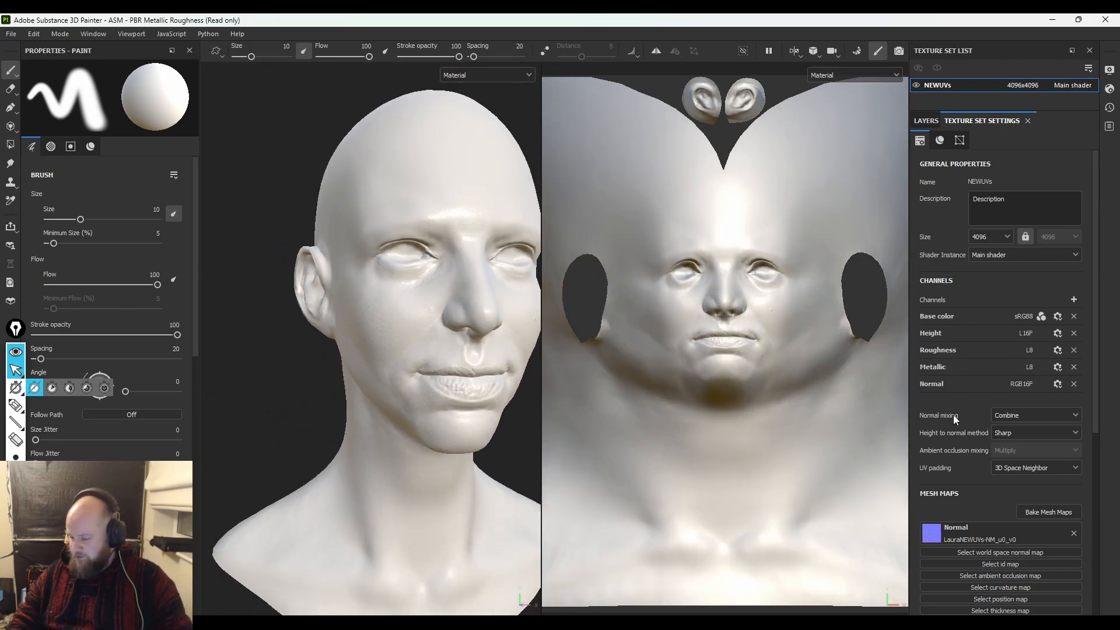
- Open the mesh map baking settings, set the output size to 8192 and uncover the list of bakers
scroll(976, 405, "down", 5)
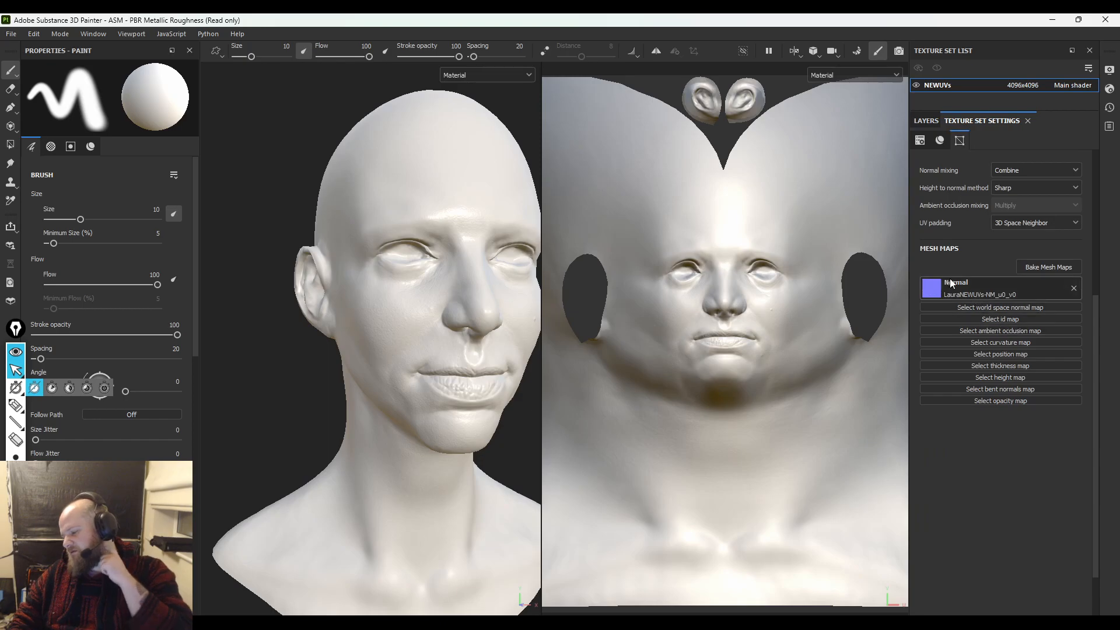
left_click(1035, 267)
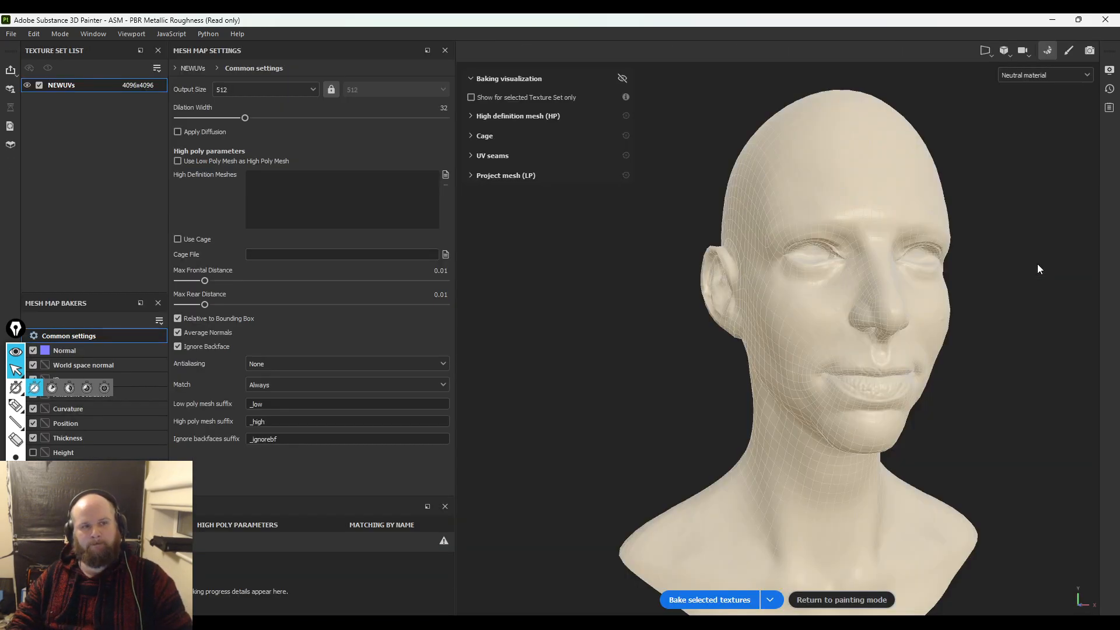
left_click(257, 88)
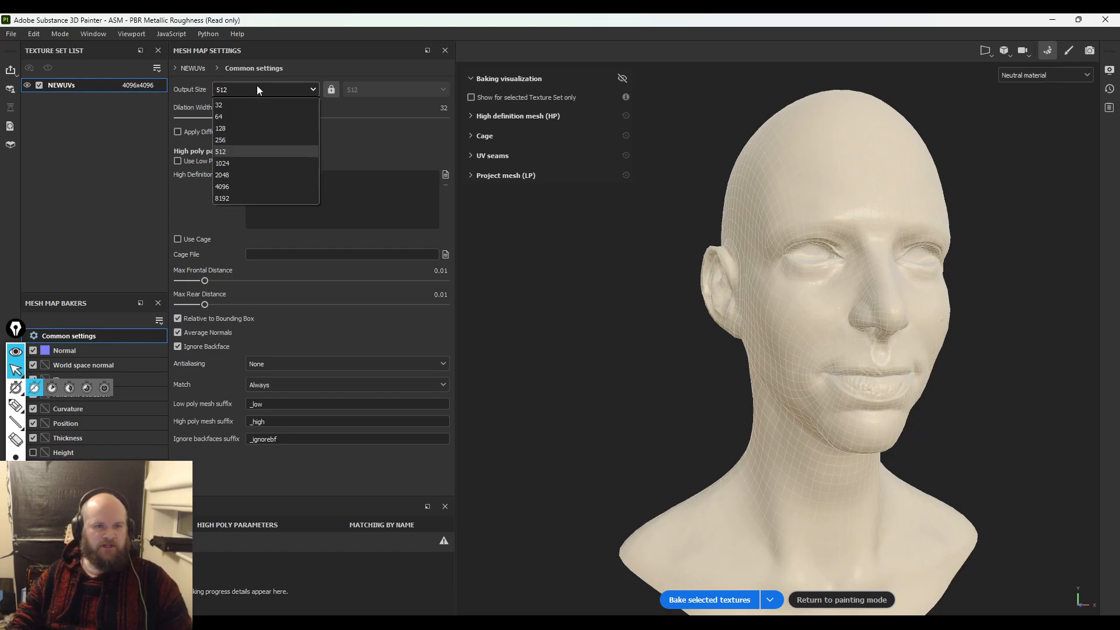
left_click(222, 199)
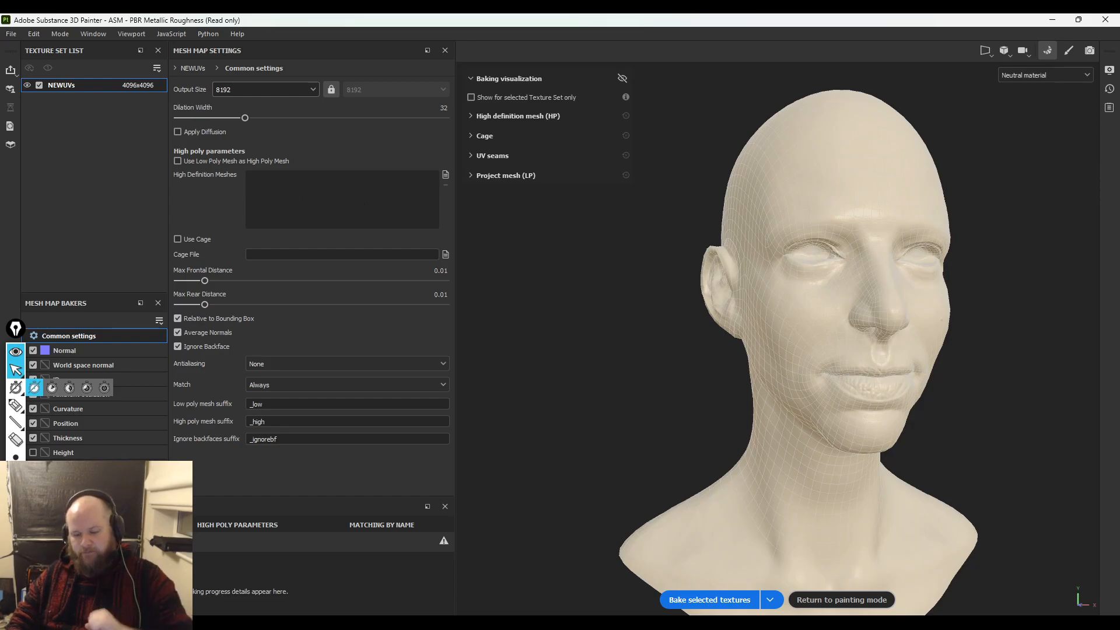
left_click_drag(16, 328, 11, 357)
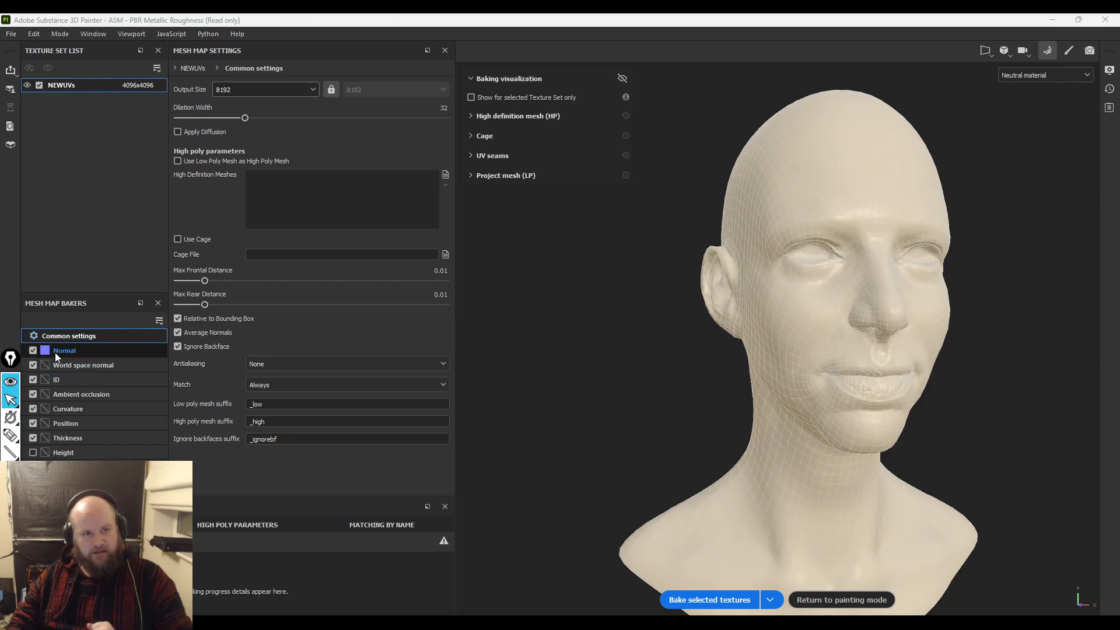
- Exclude the Normal and ID maps from the mesh map bake
left_click(58, 380)
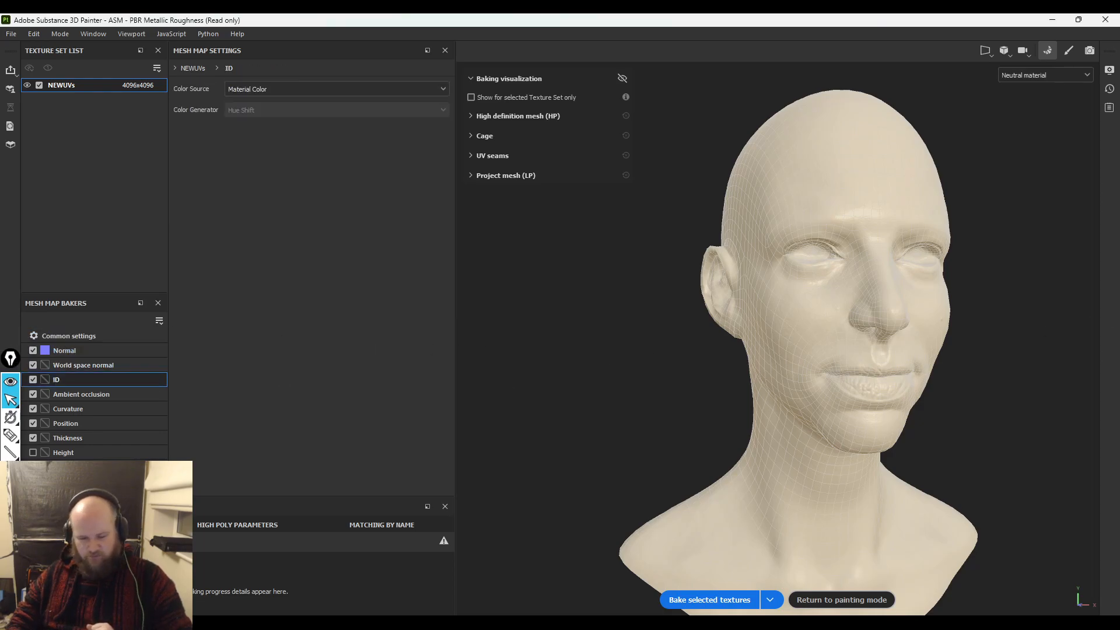
mouse_move(10, 358)
left_mouse_down()
mouse_move(368, 255)
mouse_move(1106, 362)
left_mouse_up()
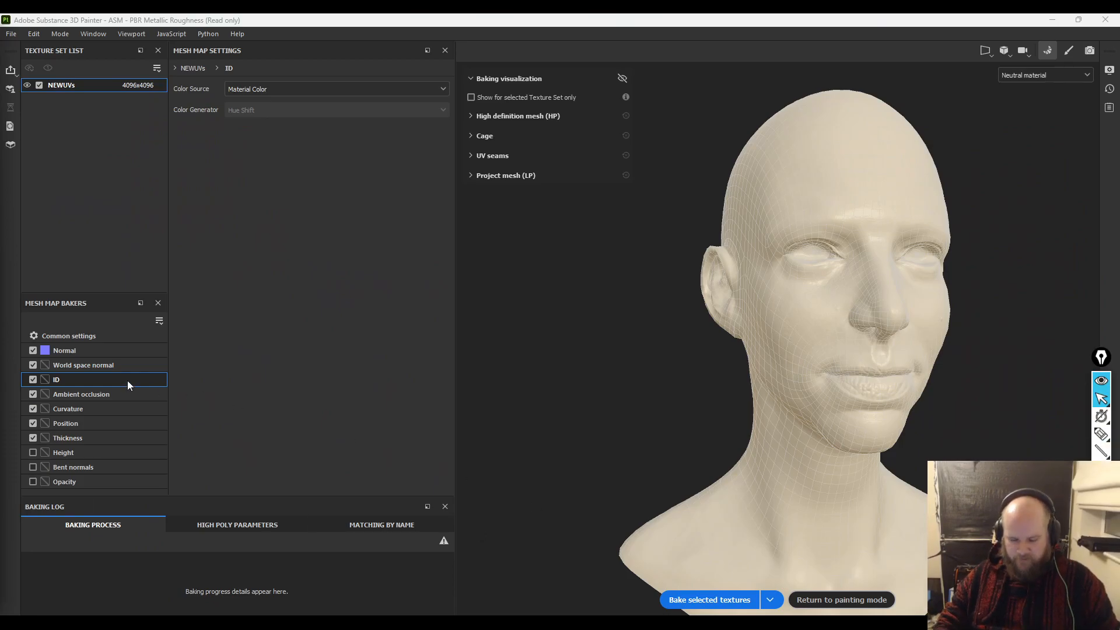
left_click(33, 351)
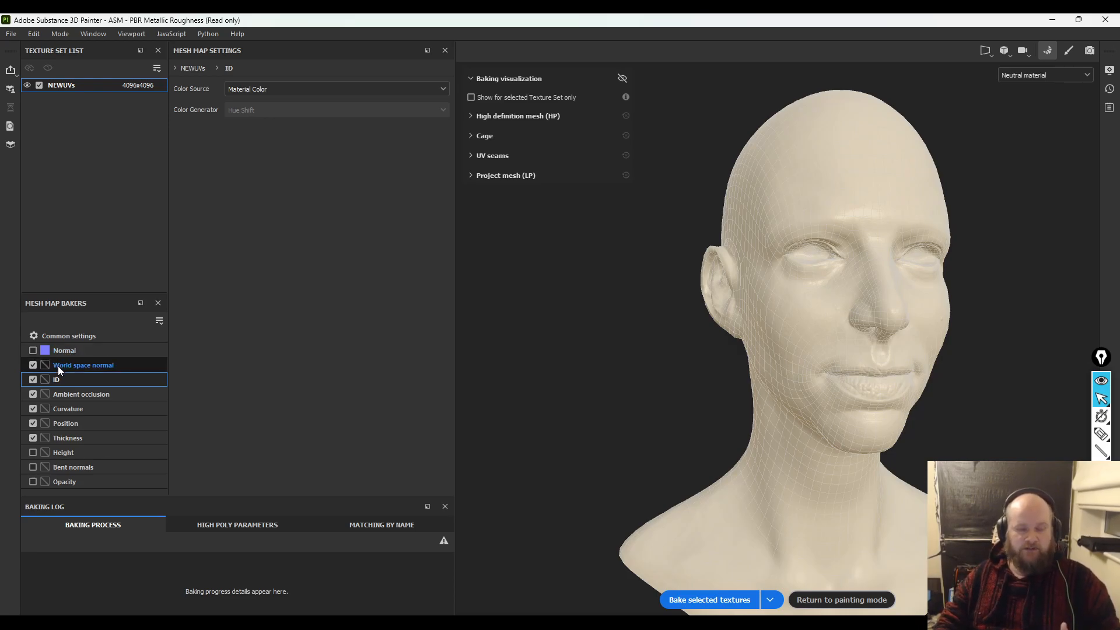
left_click(30, 382)
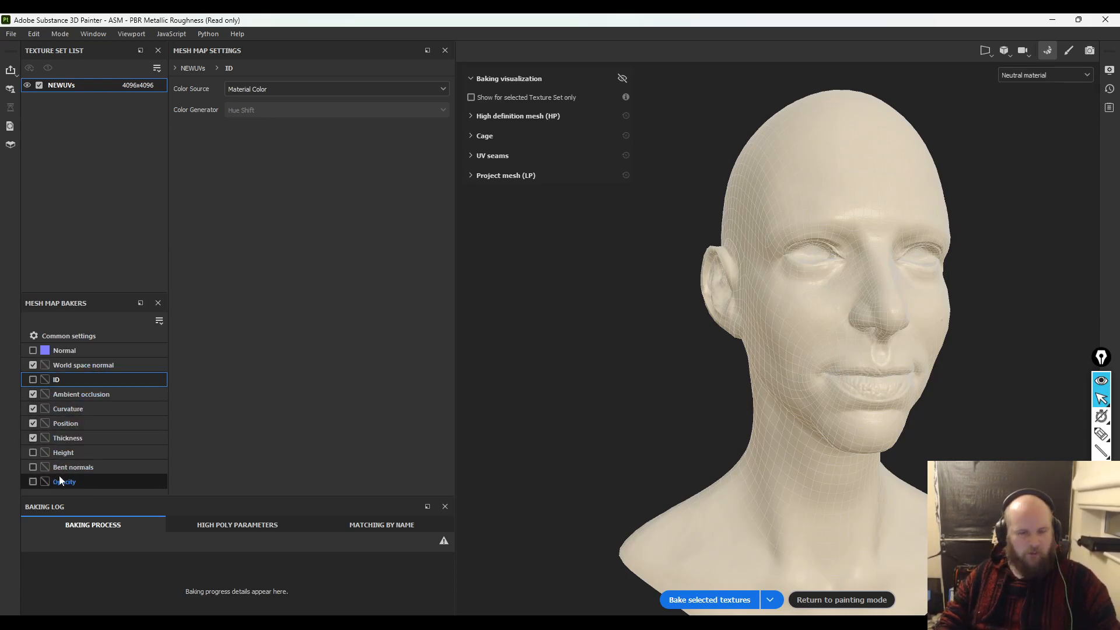
- Review the ambient occlusion baker's settings and set the Curvature baker's method to Generate from Normal Map (Deprecated)
left_click(78, 395)
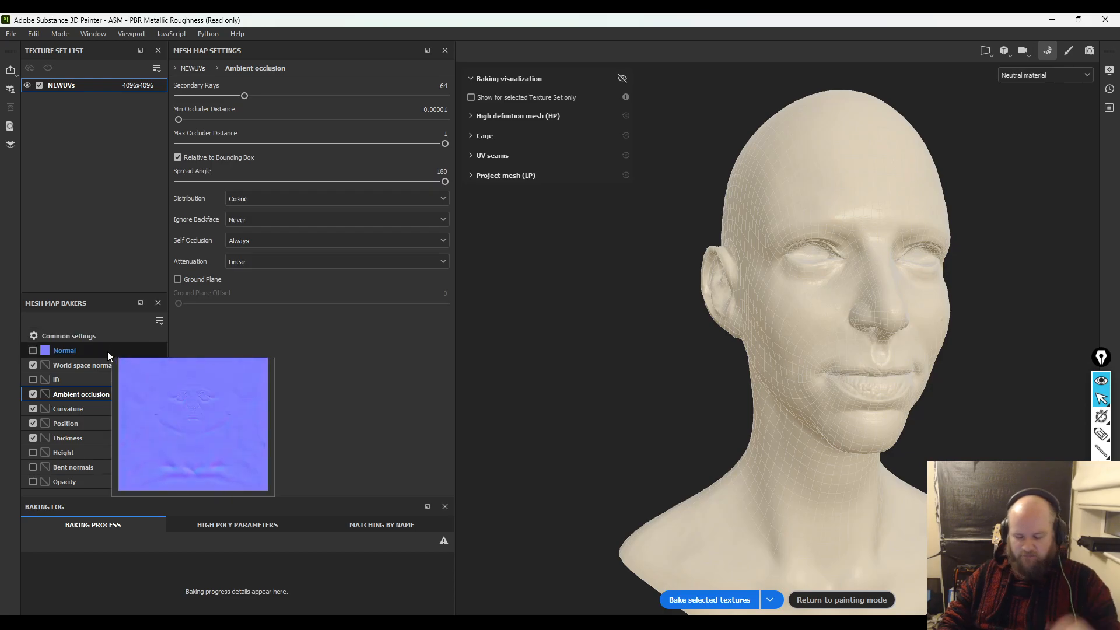
left_click(82, 409)
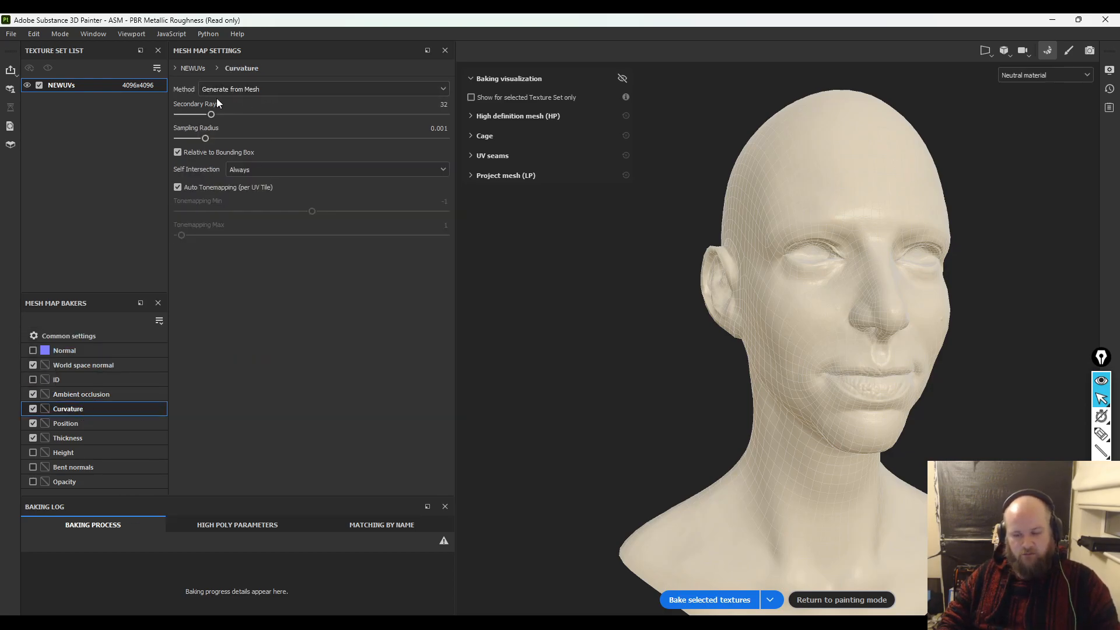
left_click(232, 91)
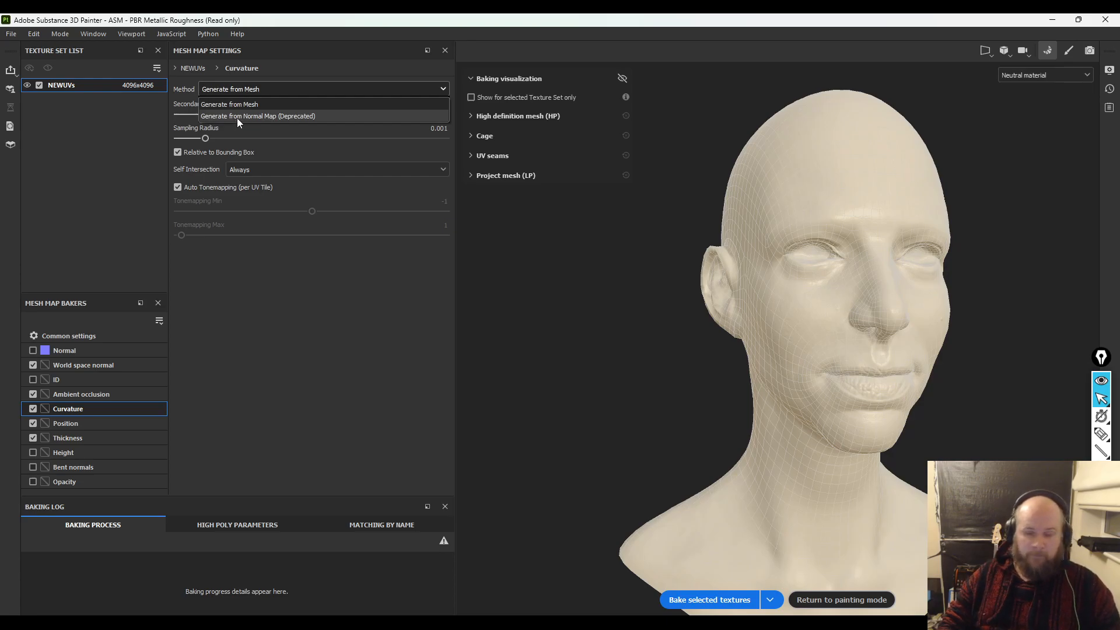
left_click(236, 117)
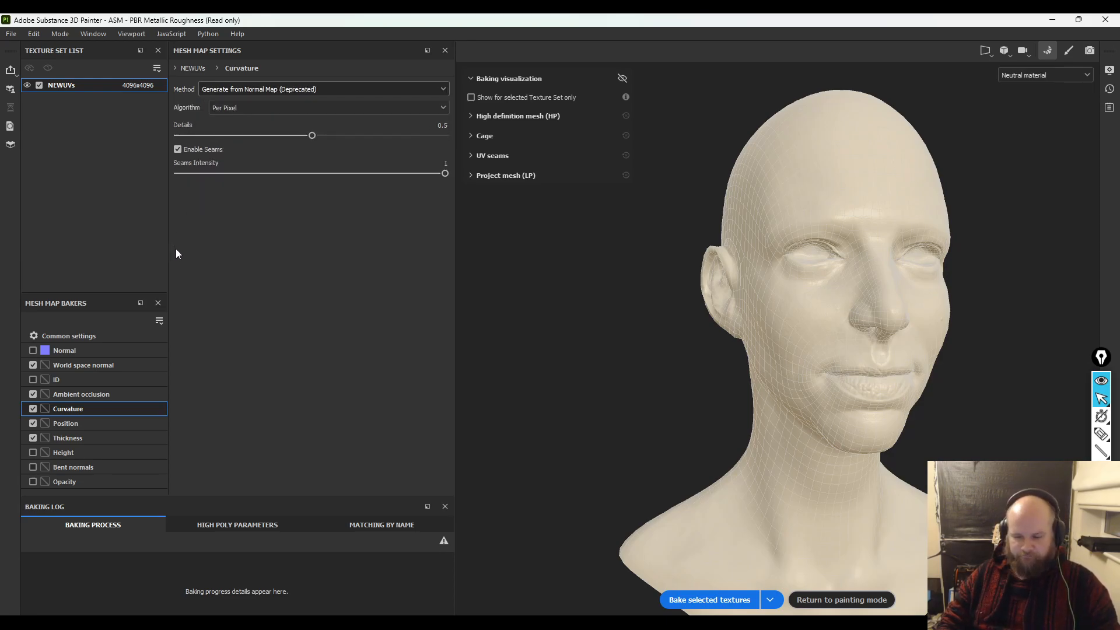
- Check the Position, Thickness and World space normal bakers, bake the selected maps and return to painting mode
left_click(113, 422)
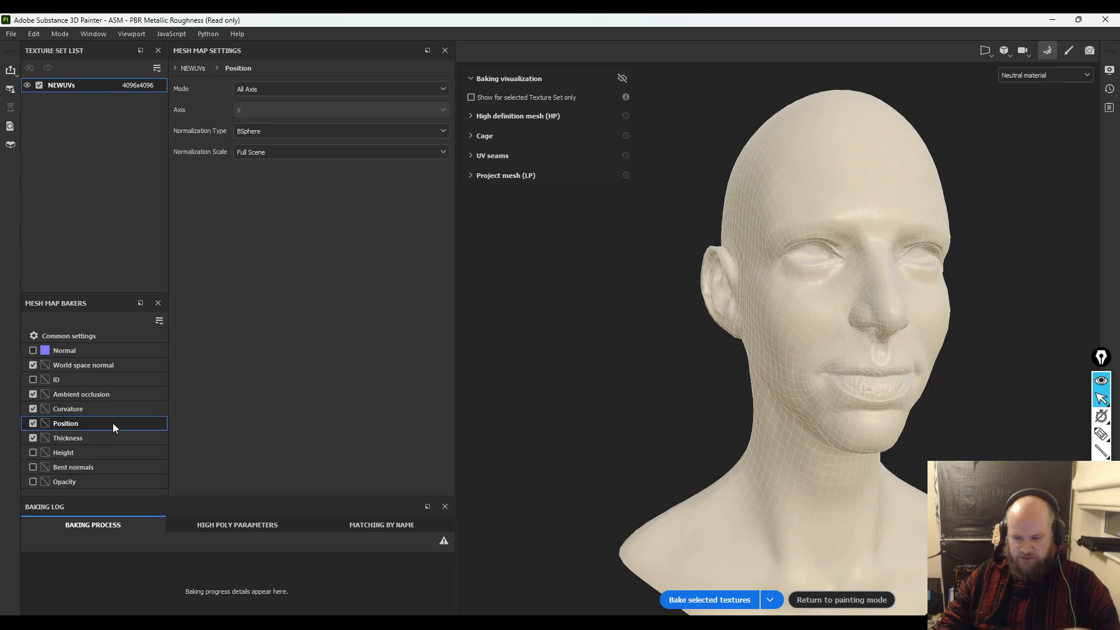
left_click(99, 440)
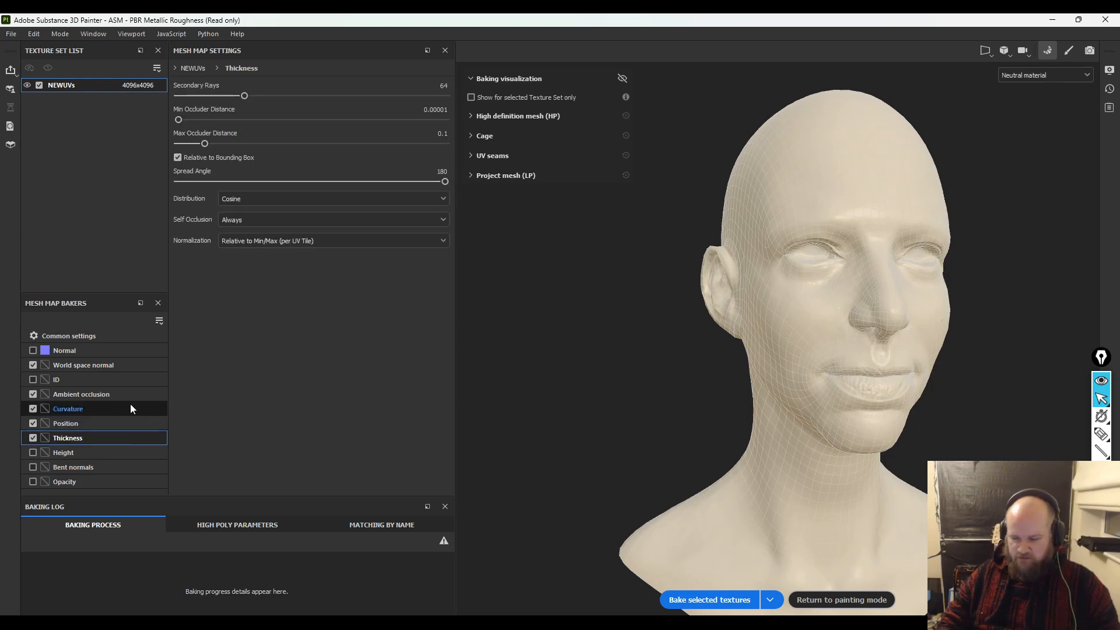
left_click(103, 365)
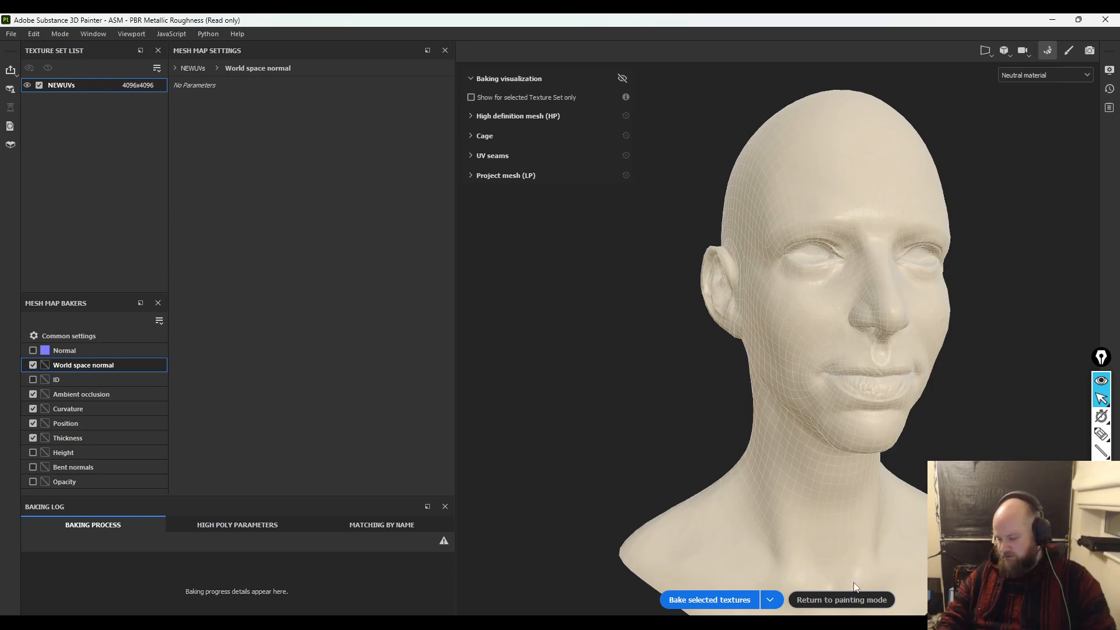
left_click(684, 600)
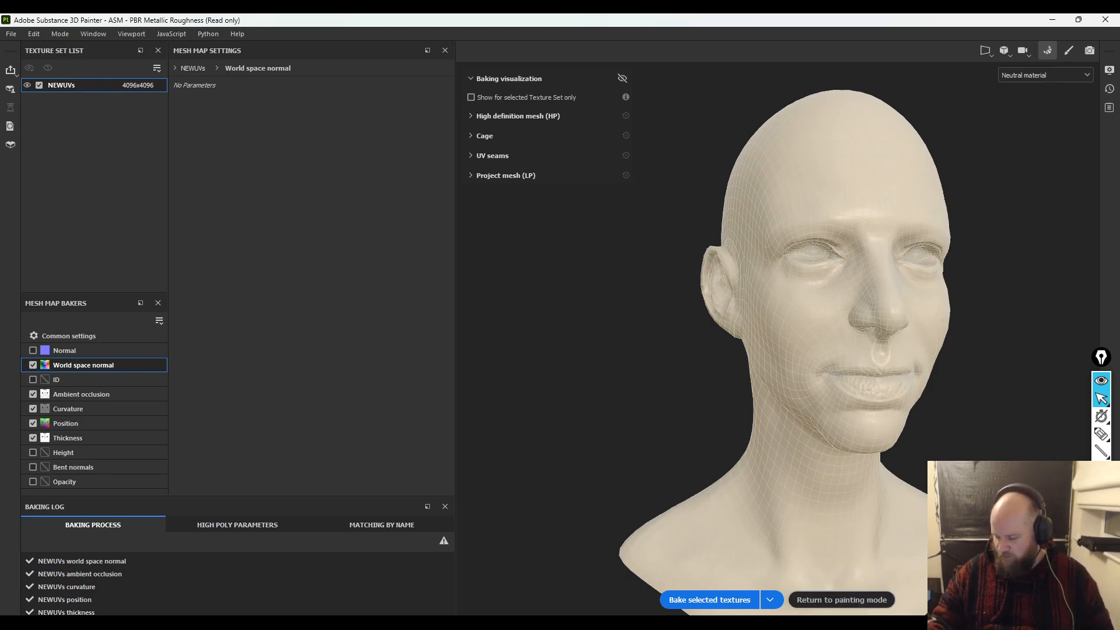
left_click(853, 602)
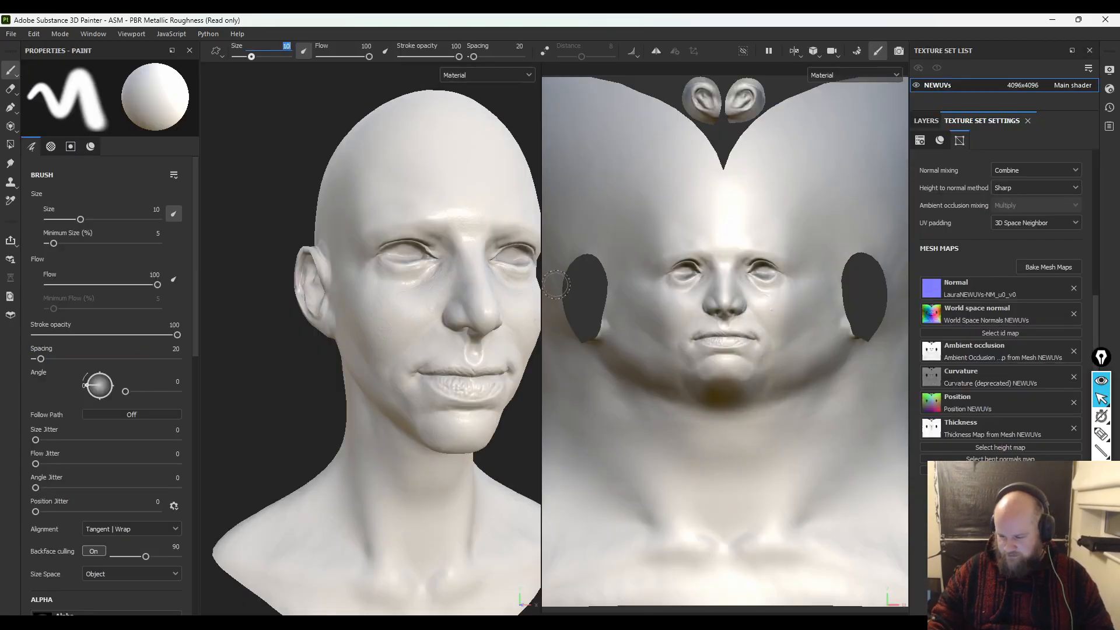
- Enlarge the 3D view and examine the ambient occlusion mesh map on the mouth, nose and eyes up close
left_click_drag(541, 280, 748, 268)
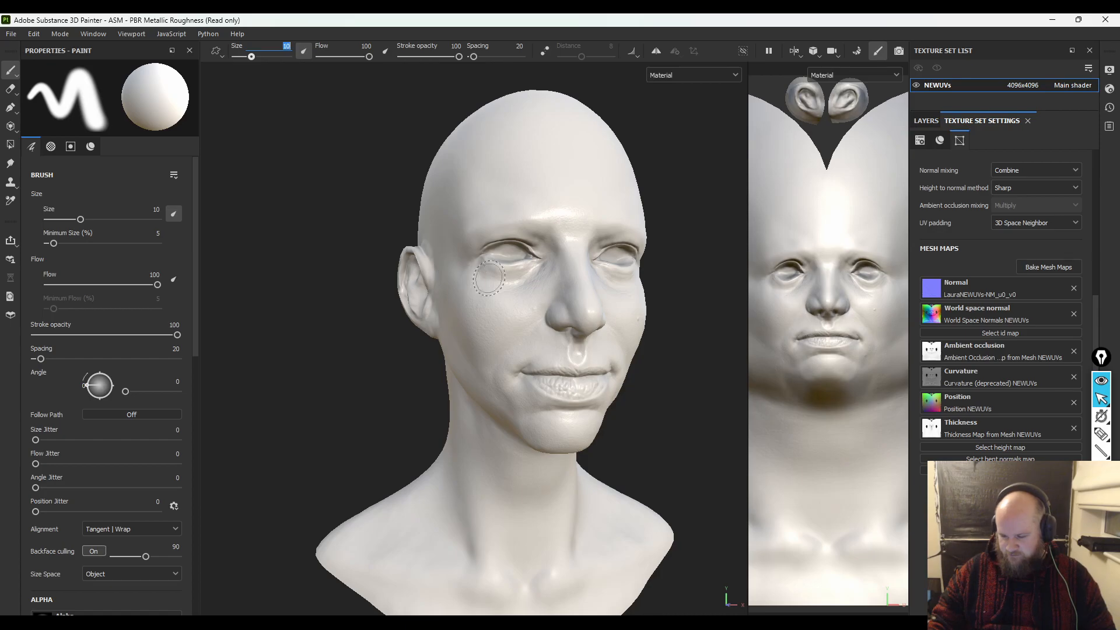
key("b")
key("b")
key("b")
key("b")
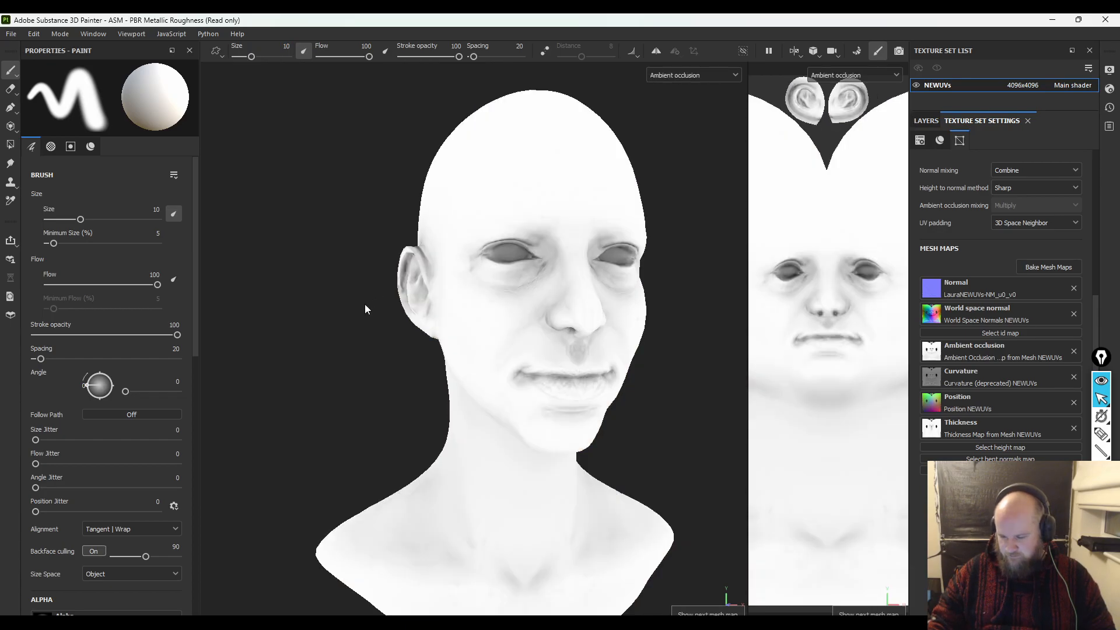
right_click_drag(385, 325, 741, 474, "alt")
left_click_drag(448, 370, 323, 275, "alt")
right_click_drag(323, 274, 506, 315, "alt")
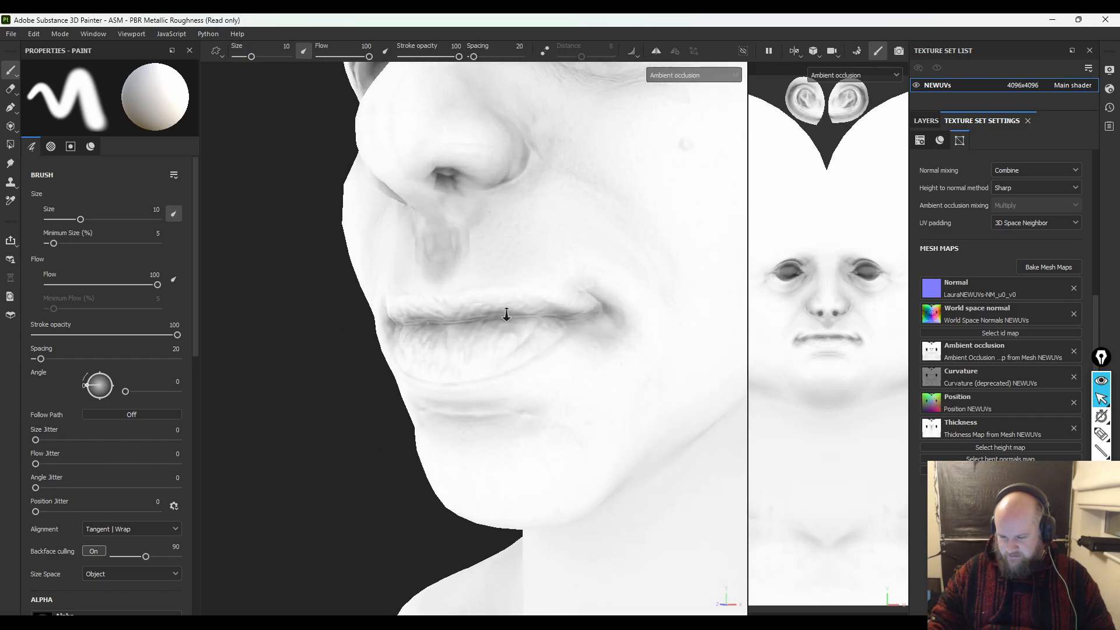
left_click_drag(476, 201, 579, 362, "alt")
left_click_drag(632, 367, 544, 368, "alt")
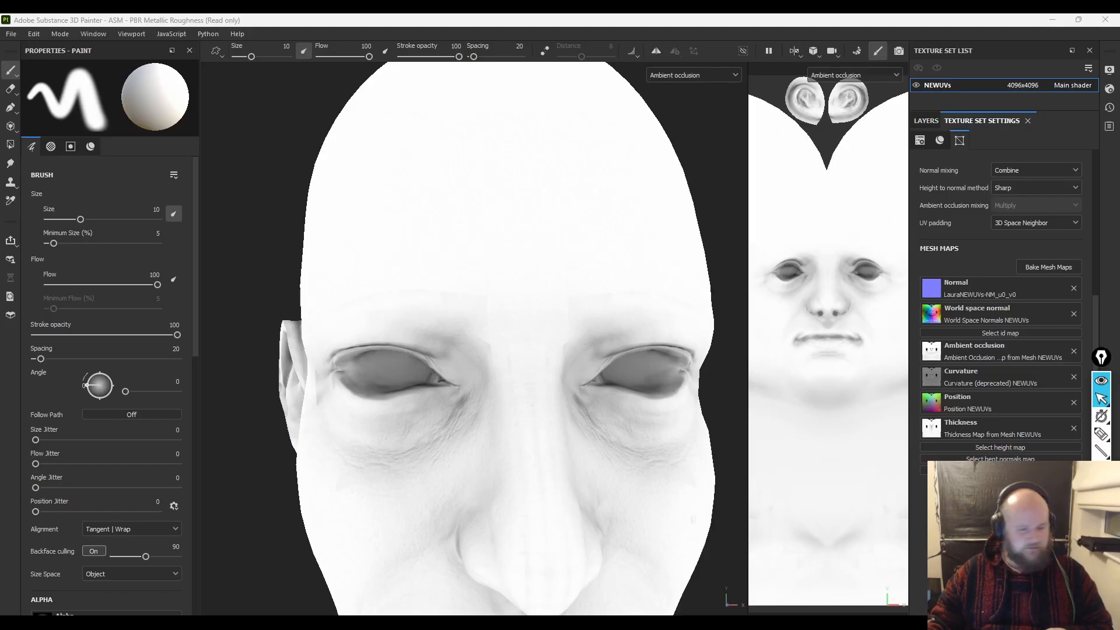
- Switch to Maya and duplicate the low-poly head mesh
left_click(1055, 21)
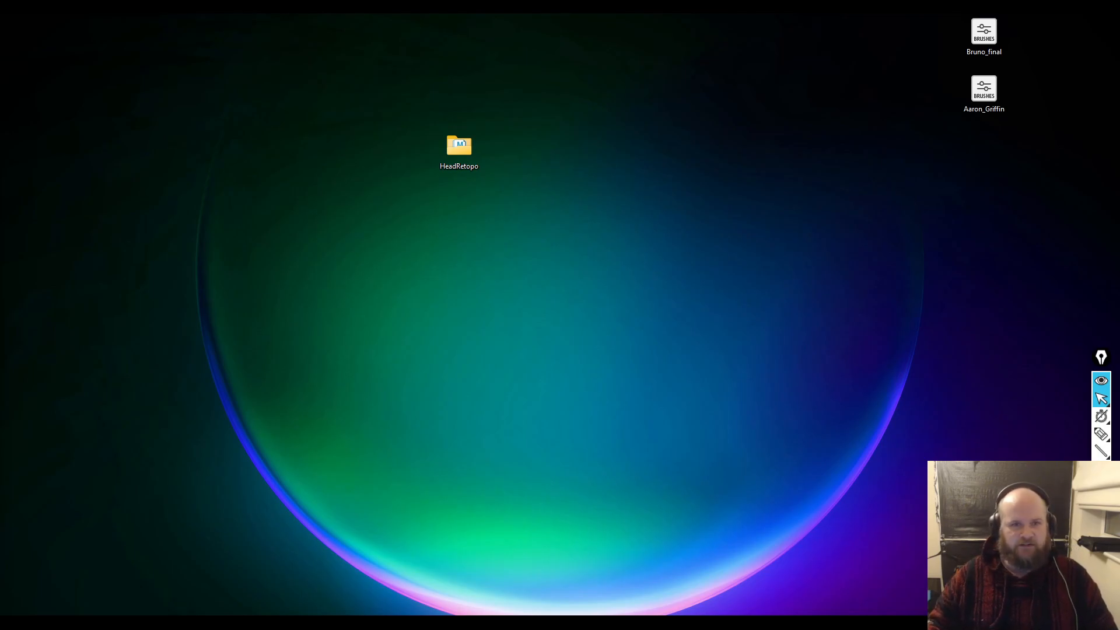
key("alt+Tab")
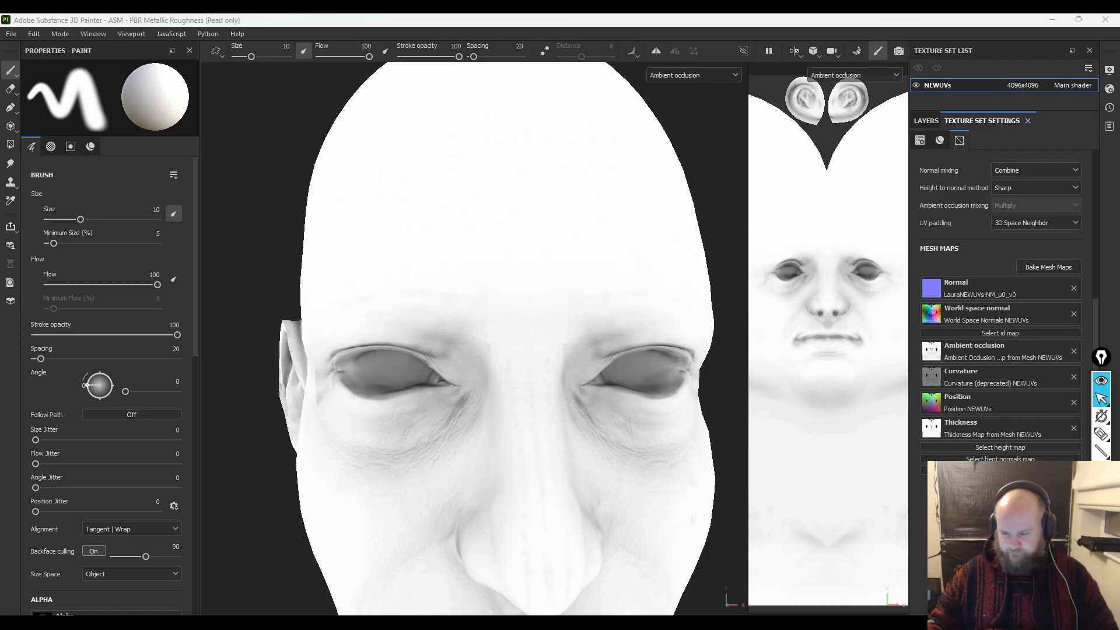
key("alt+Tab")
left_click(389, 260)
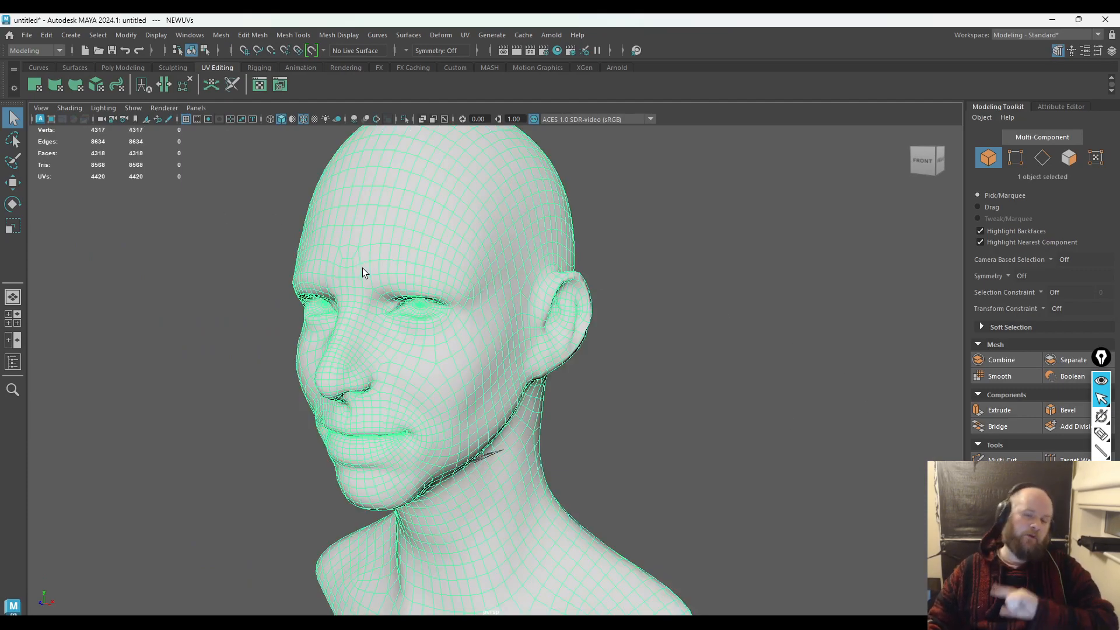
left_click(114, 68)
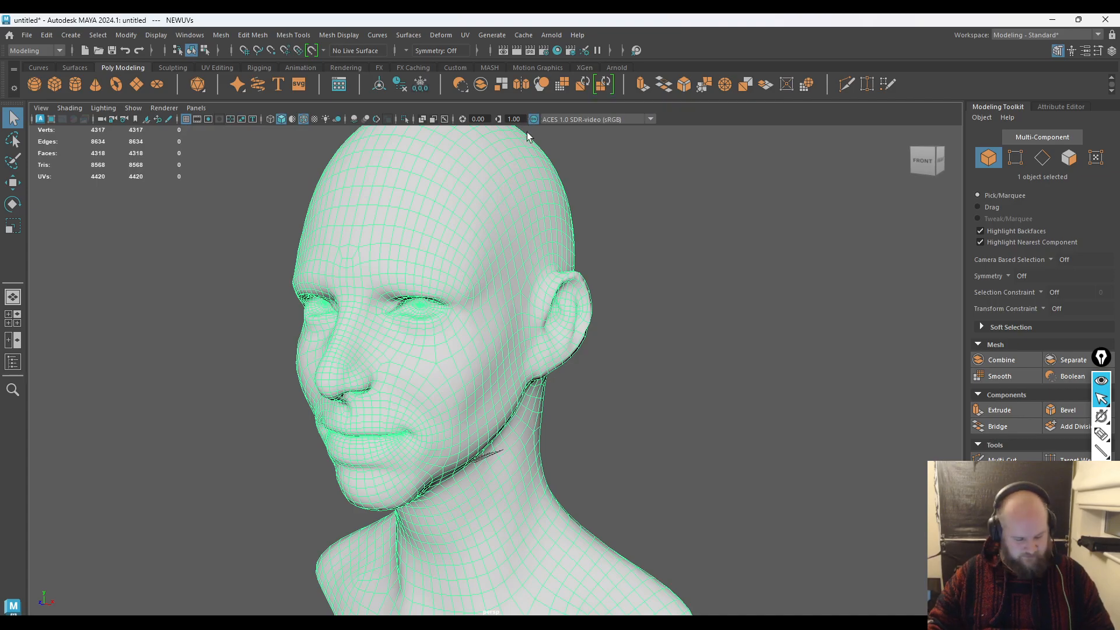
key("ctrl+d")
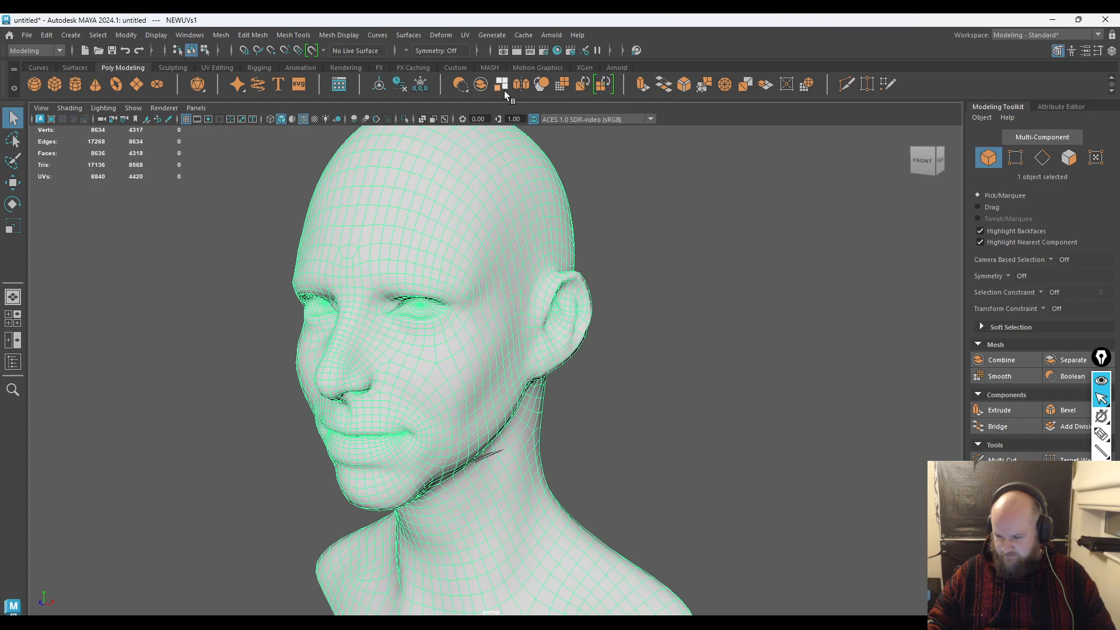
- Smooth the duplicated head mesh and deselect it in object mode
left_click(221, 35)
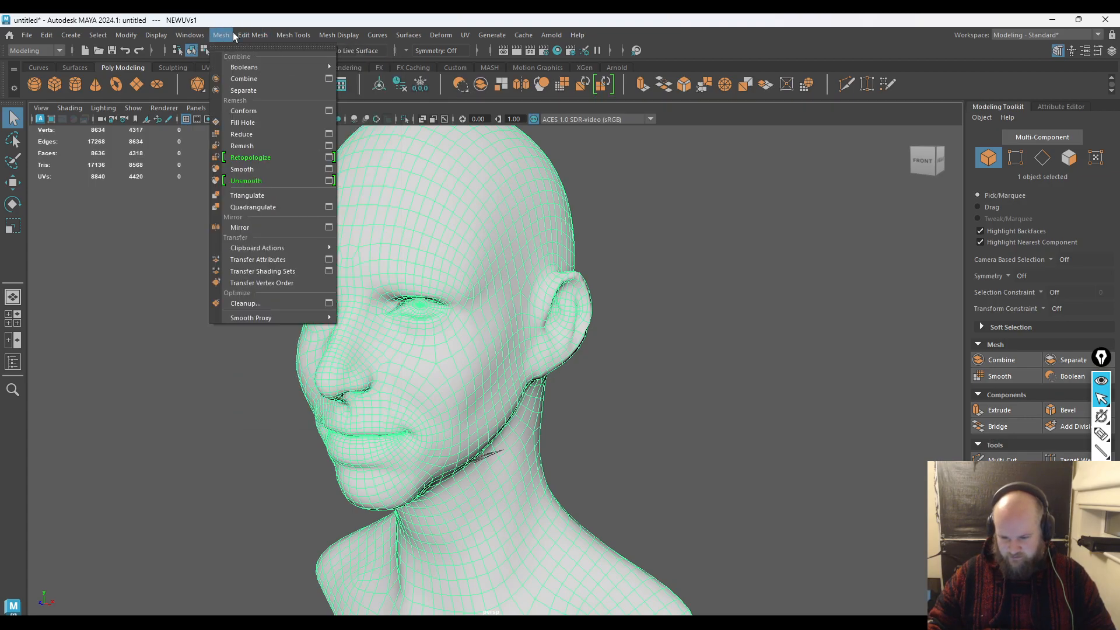
mouse_move(264, 37)
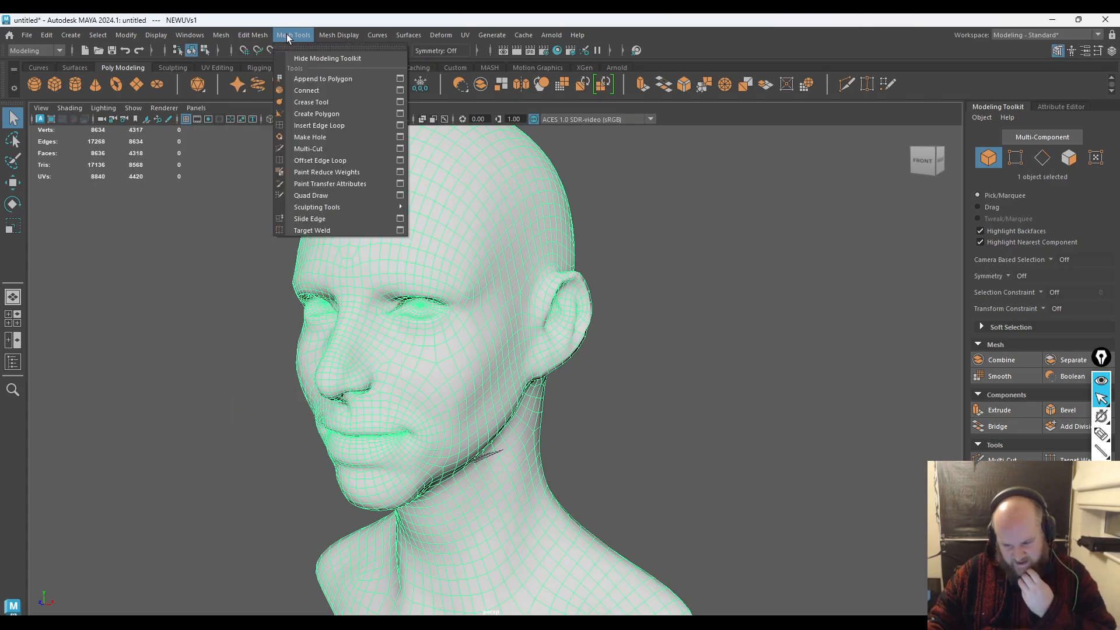
mouse_move(216, 41)
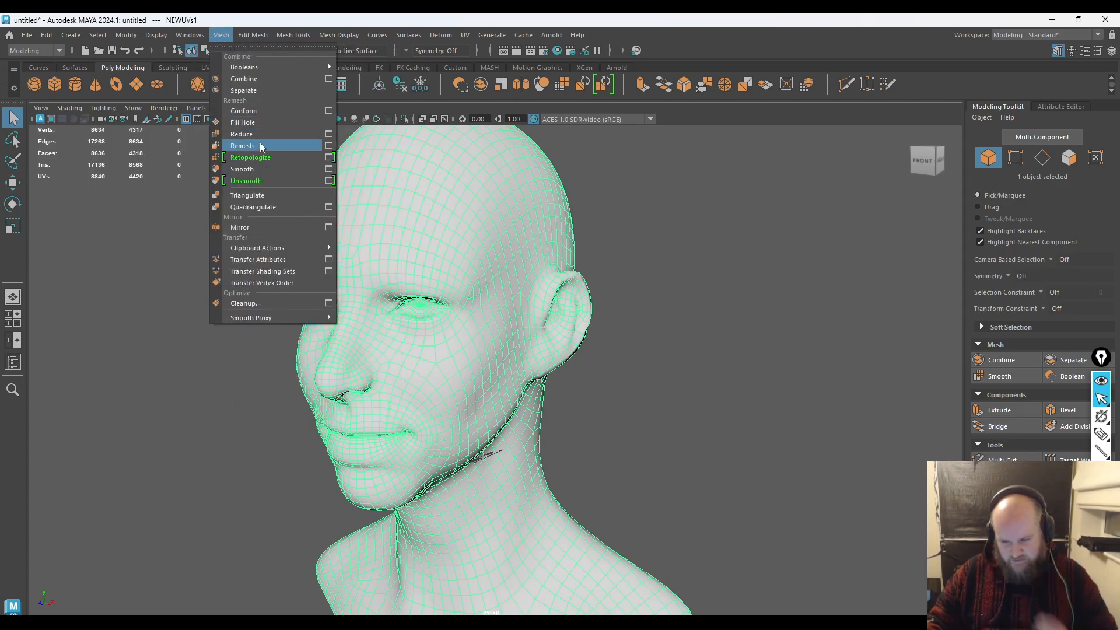
left_click(245, 170)
key("q")
right_click_drag(405, 222, 455, 203)
left_click(742, 258)
scroll(421, 263, "up", 5)
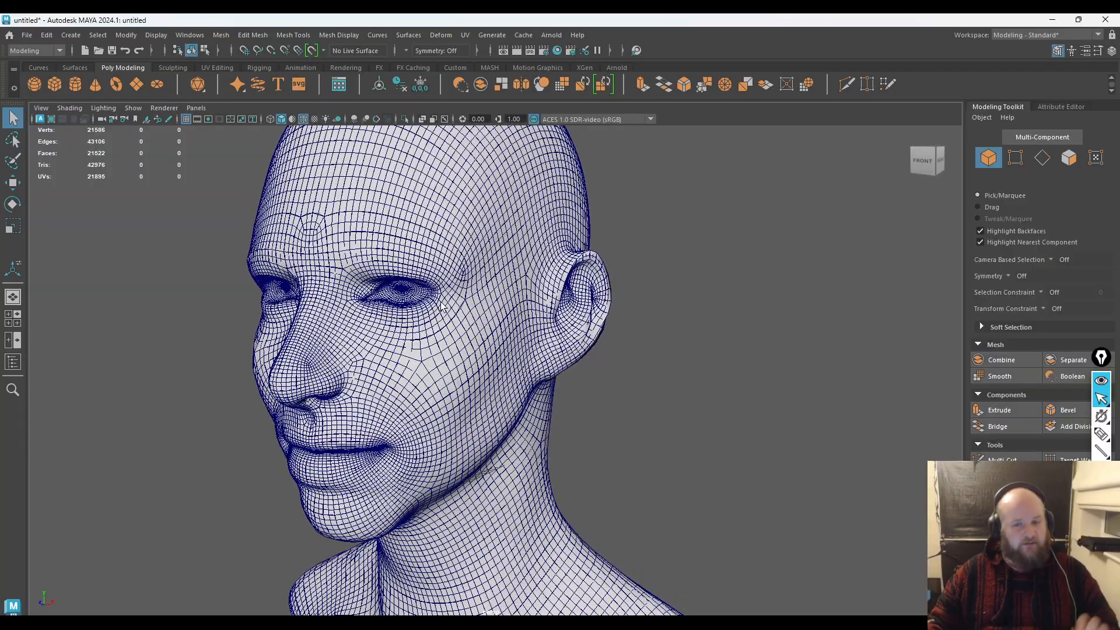
- Examine the smoothed head's wireframe density around the face and ear
scroll(466, 332, "up", 3)
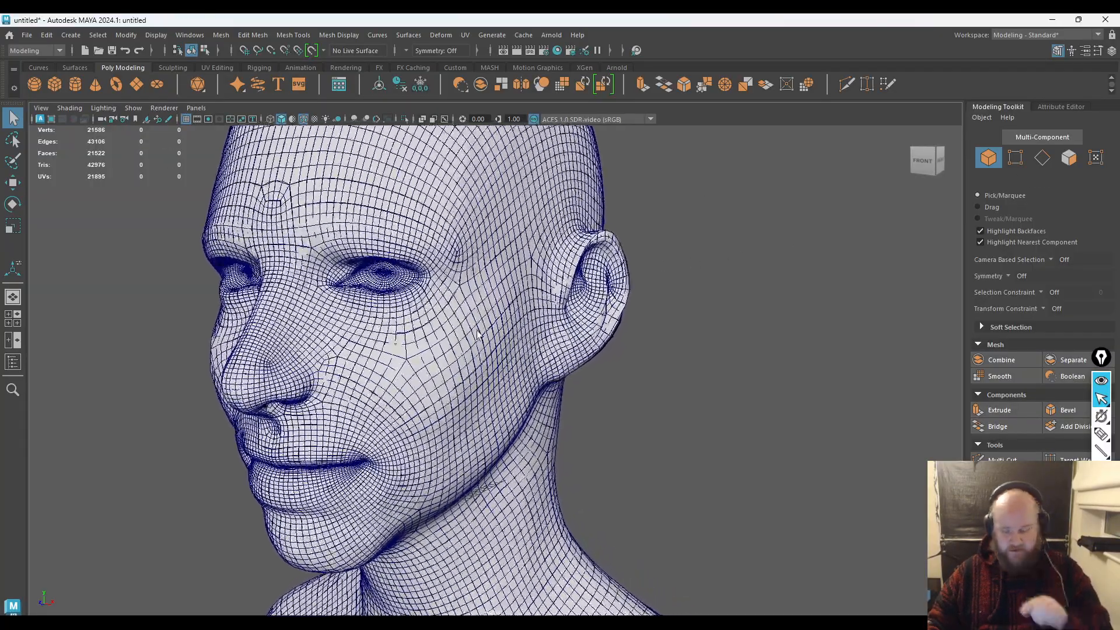
scroll(491, 348, "up", 1)
right_click_drag(490, 344, 514, 371, "alt")
mouse_move(514, 374)
left_mouse_down("alt")
mouse_move(497, 354)
mouse_move(508, 358)
left_mouse_up("alt")
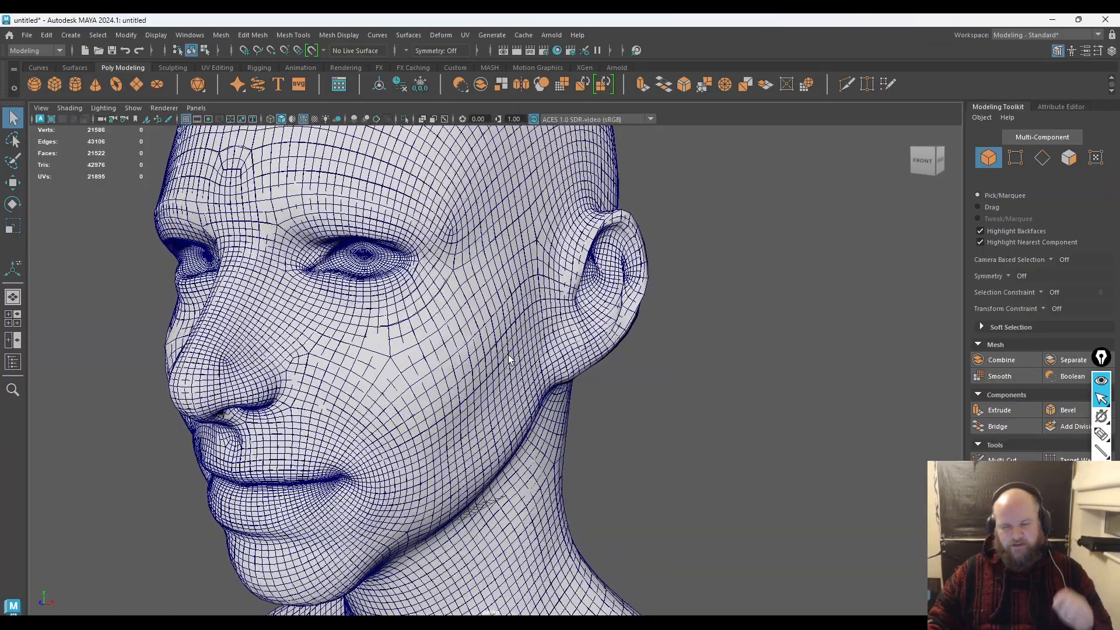
right_click_drag(509, 357, 439, 278, "alt")
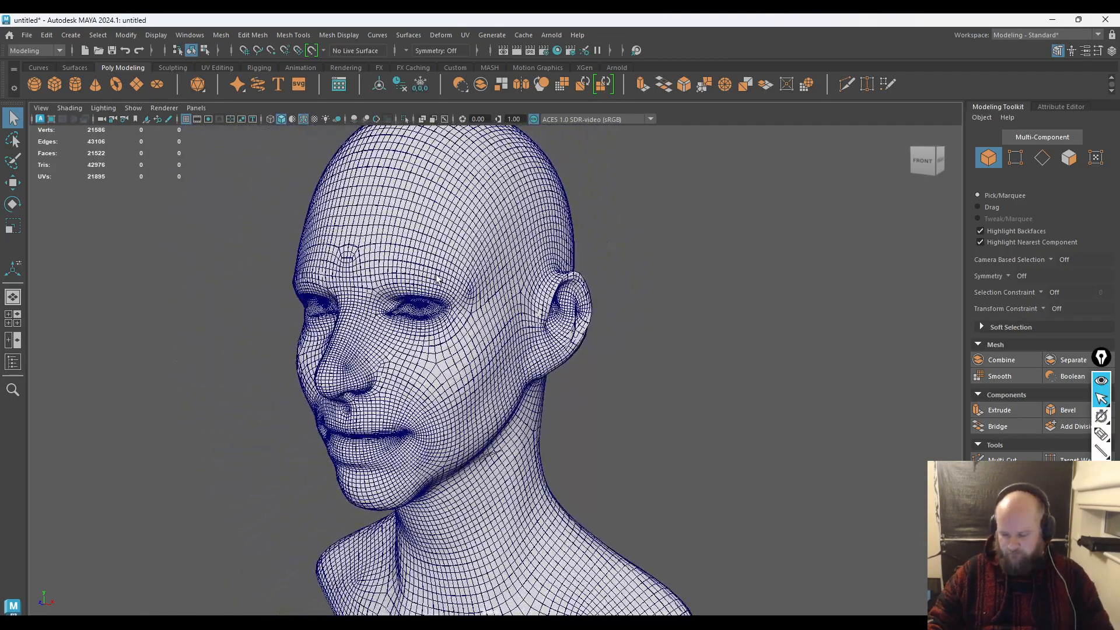
left_click(438, 279)
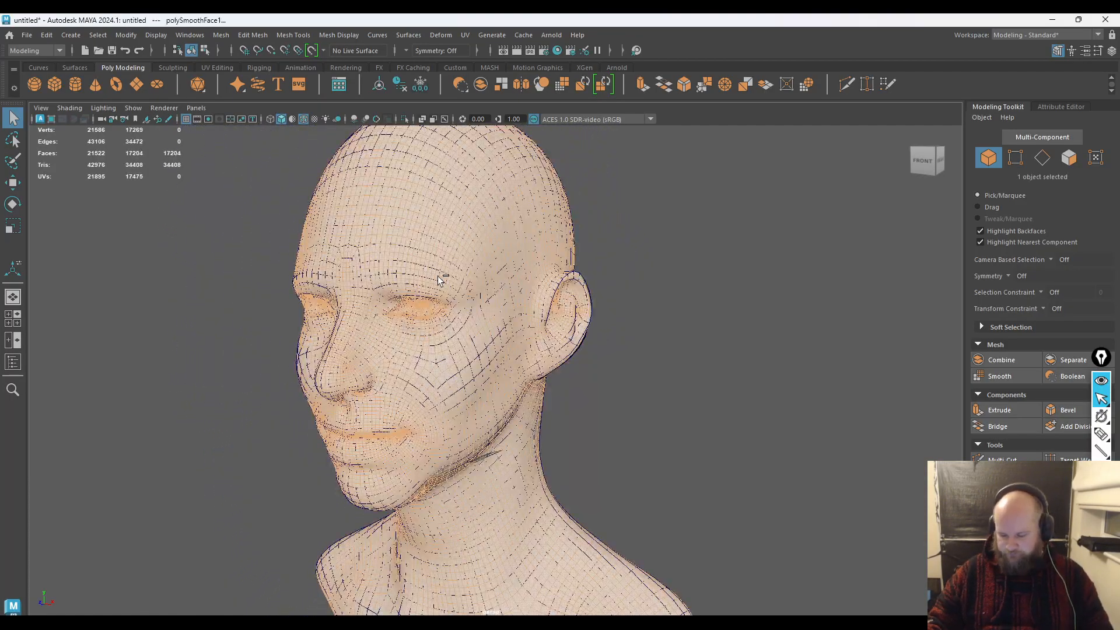
right_click_drag(554, 320, 603, 329, "alt")
key("w")
left_click(609, 335)
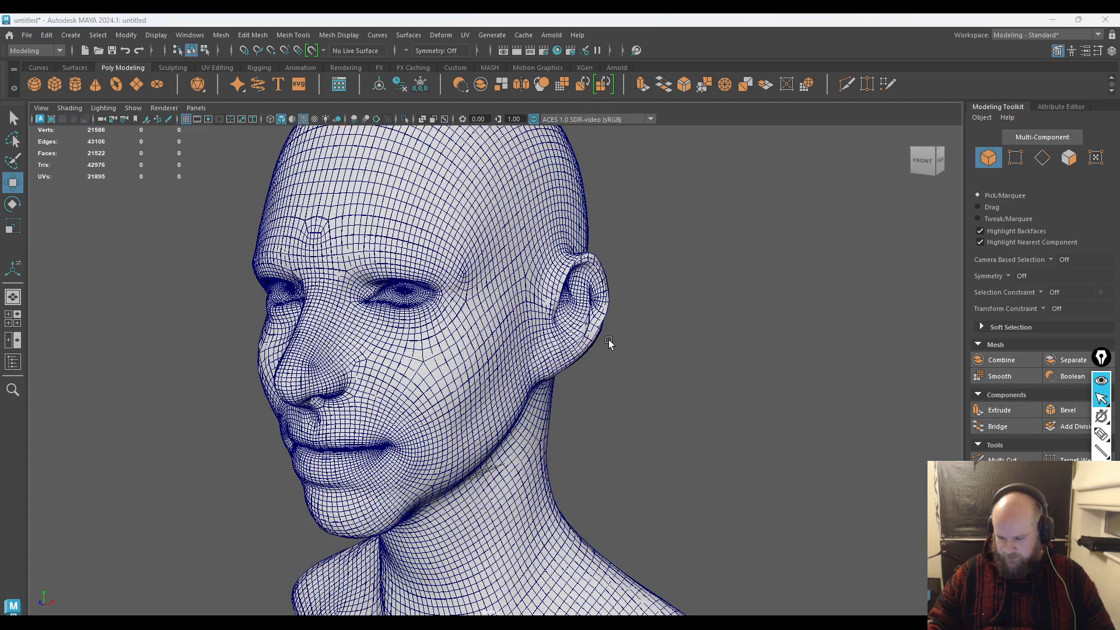
- Switch to Substance 3D Painter, display the Curvature mesh map and examine its detail on the lips, cheek, nose and eyes
key("alt+Tab")
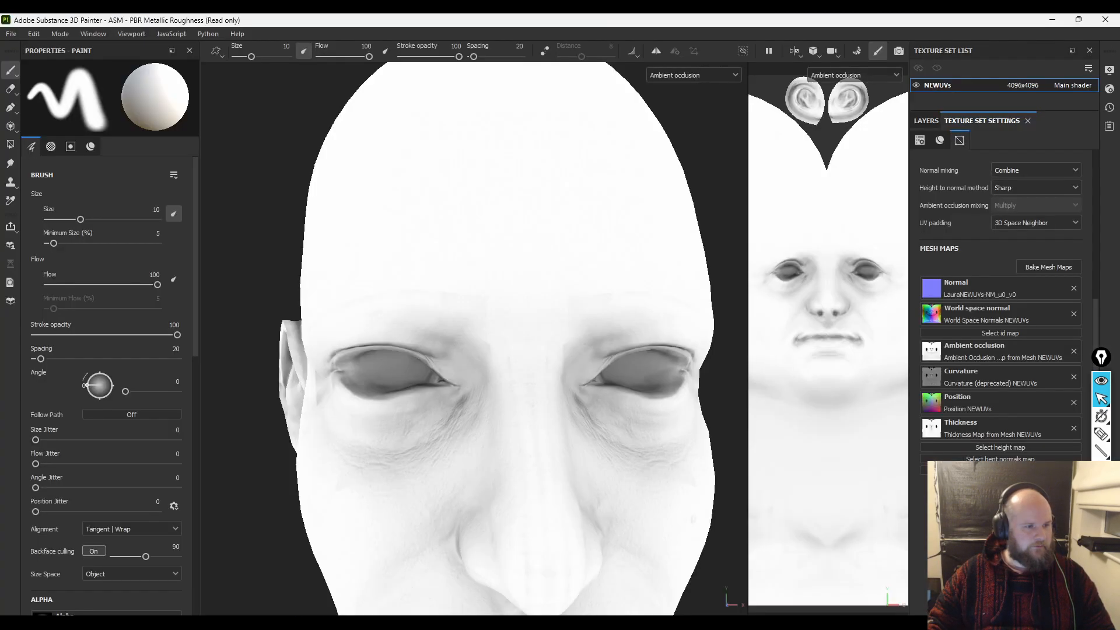
scroll(553, 312, "down", 5)
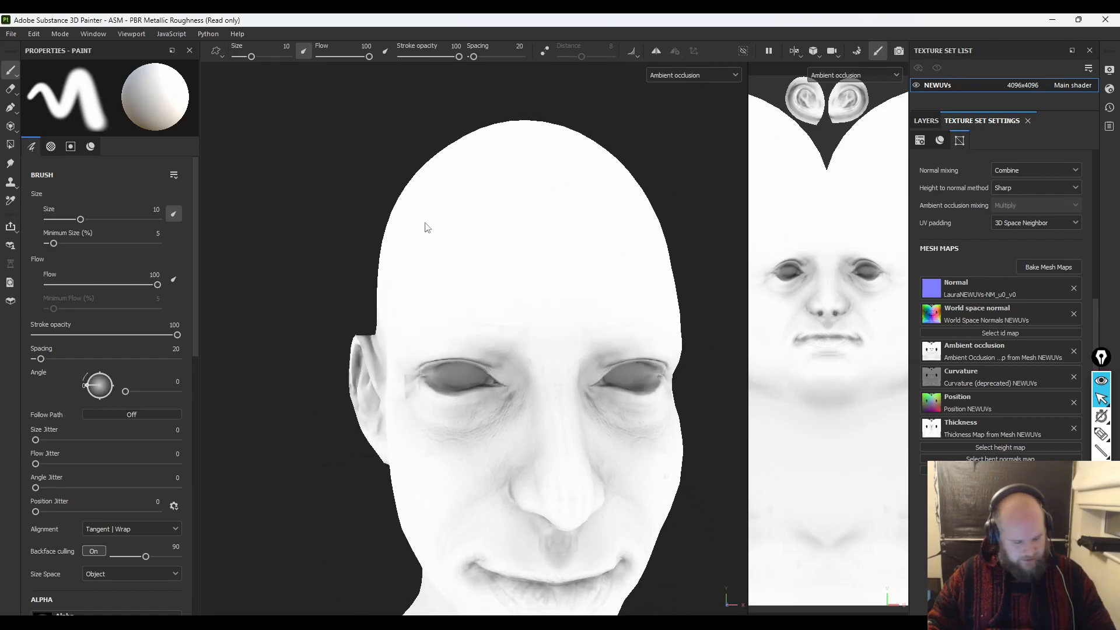
key("b")
middle_click_drag(496, 309, 472, 80, "alt")
right_click_drag(472, 79, 637, 416, "alt")
left_click_drag(638, 415, 480, 382, "alt")
middle_click_drag(480, 382, 276, 194, "alt")
mouse_move(276, 195)
right_mouse_down("alt")
mouse_move(581, 327)
mouse_move(85, 61)
right_mouse_up("alt")
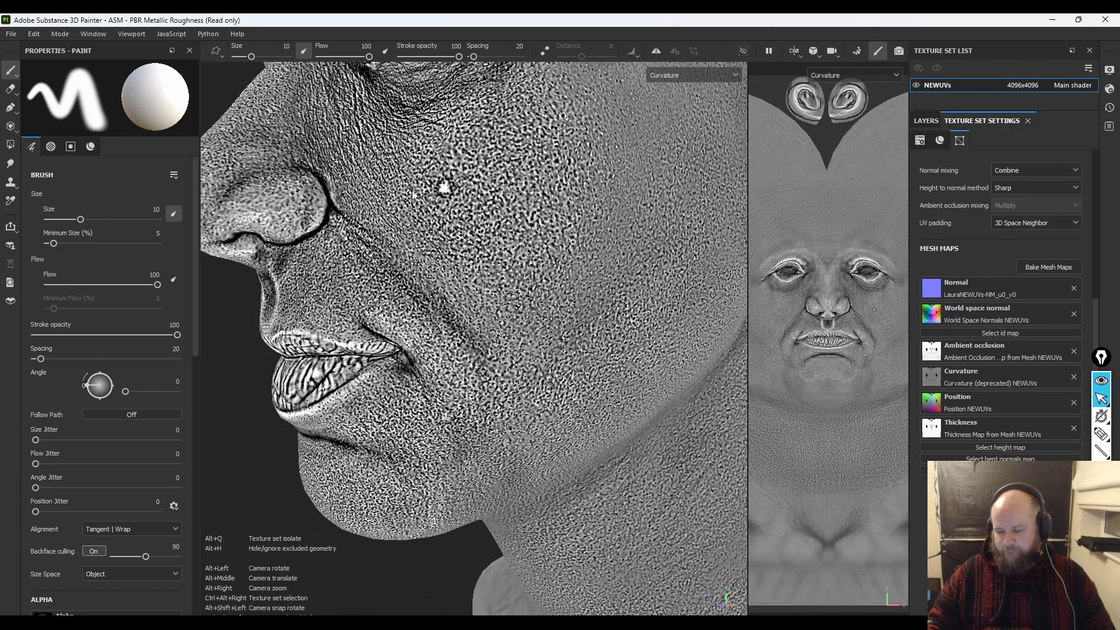
middle_click_drag(412, 190, 482, 239, "alt")
left_click_drag(482, 239, 554, 250, "alt")
left_click_drag(415, 184, 453, 205, "alt")
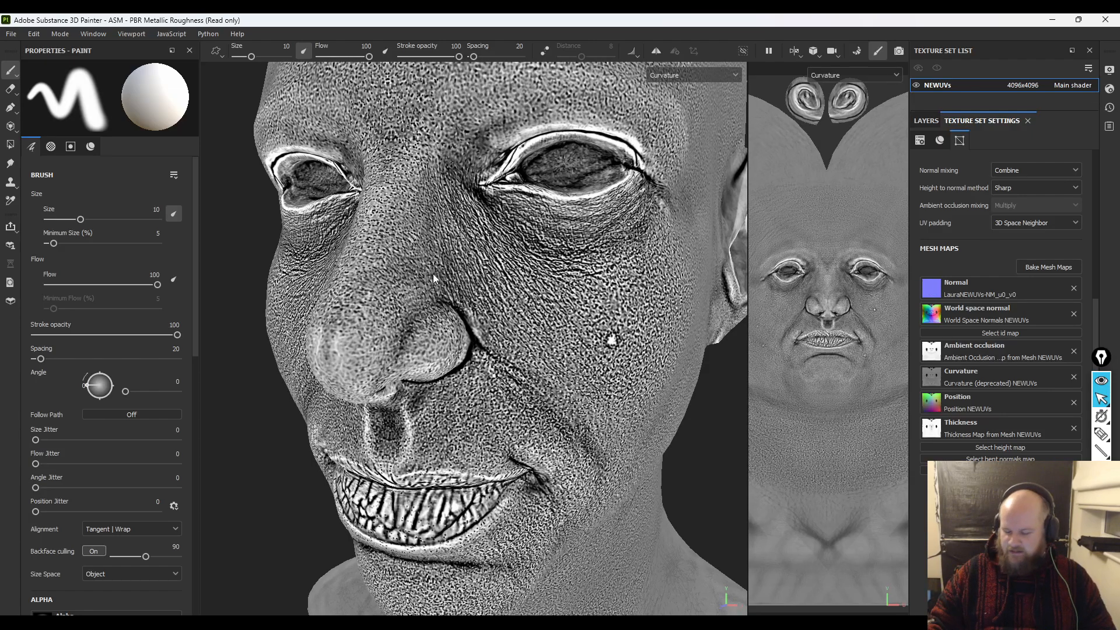
- Examine the Curvature map around the mouth and chin, and cycle through the following maps to Height and Opacity
middle_click_drag(436, 483, 520, 238, "alt")
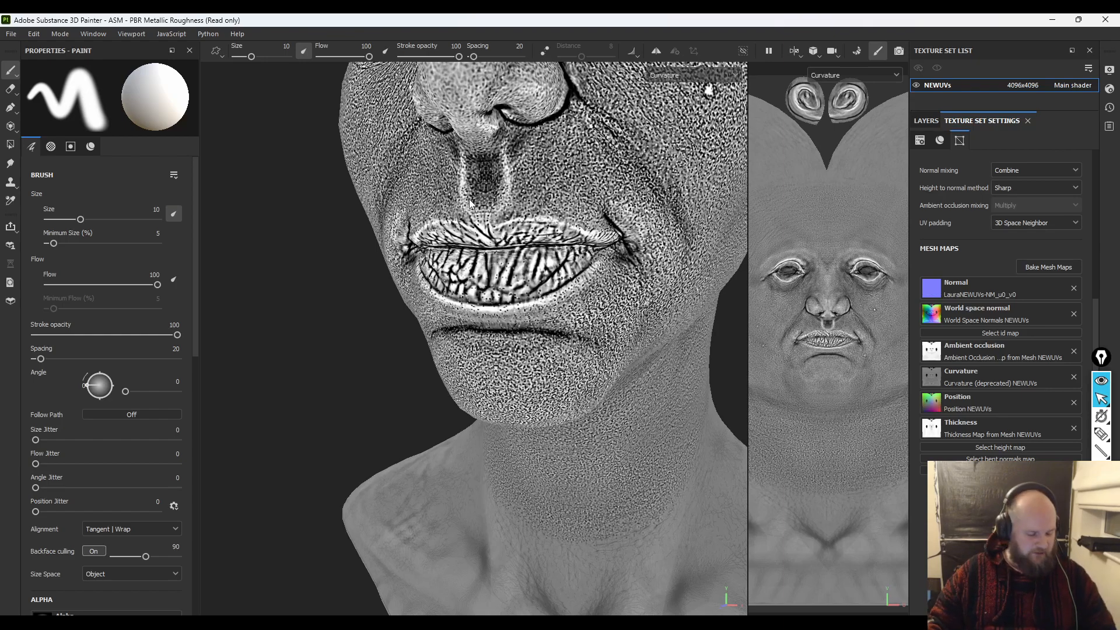
key("b")
key("b")
key("b")
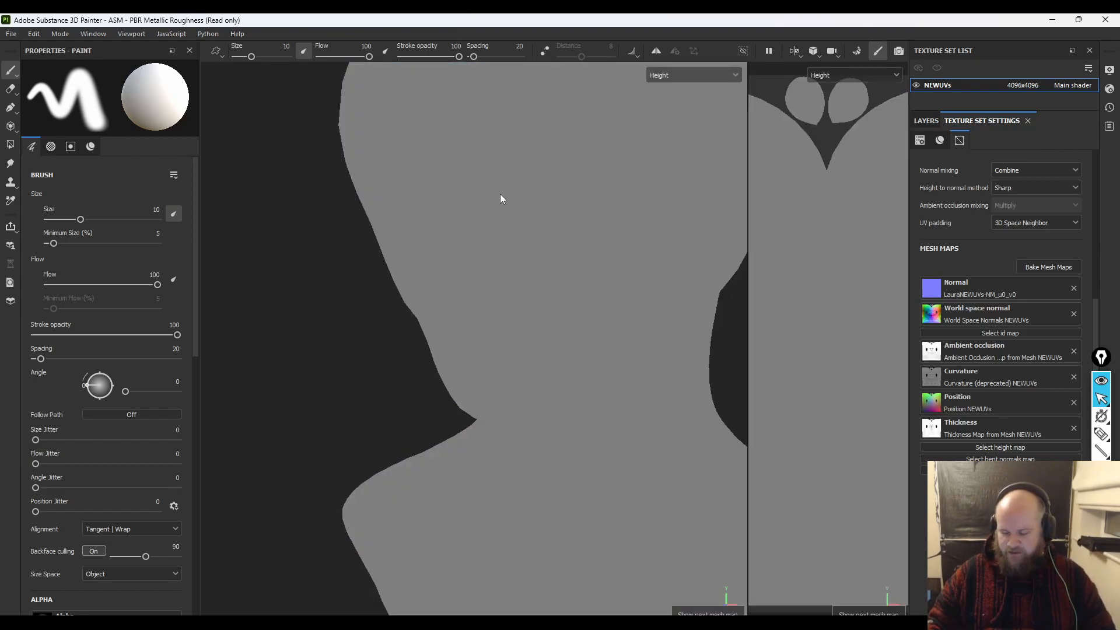
middle_click_drag(499, 196, 414, 366, "alt")
key("b")
key("b")
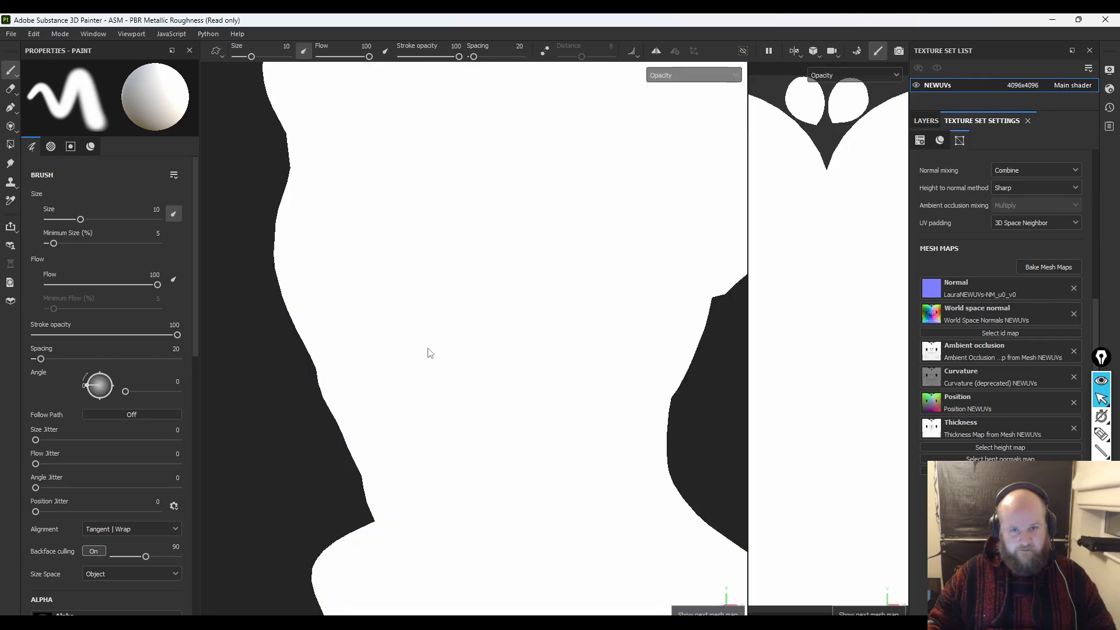
- Return to the Material display and frame the whole head and shoulders from the front
key("m")
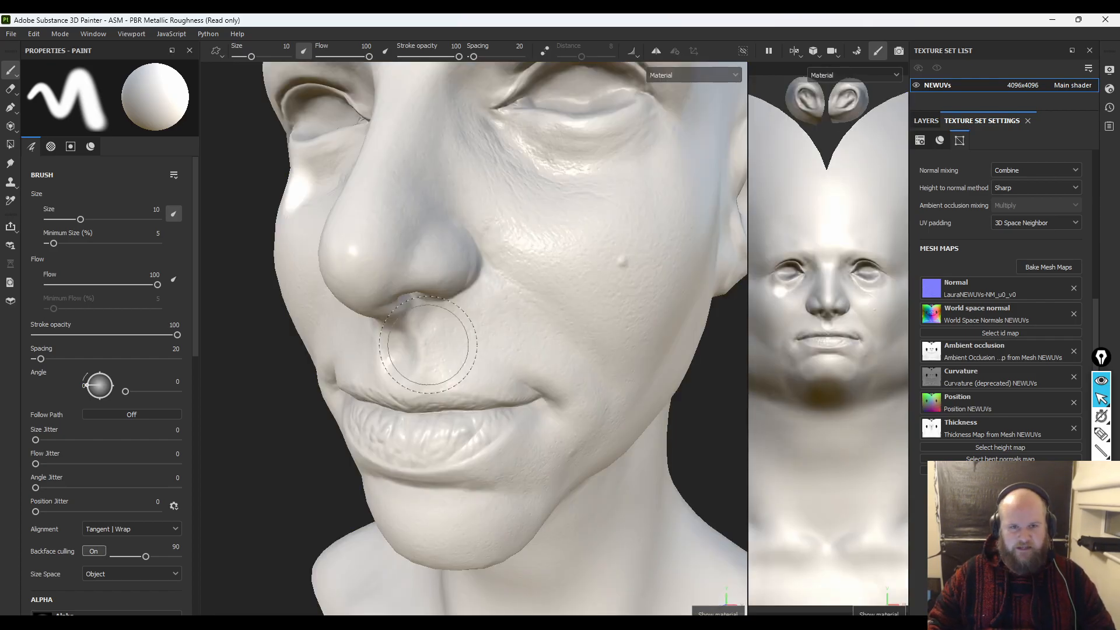
right_click_drag(513, 333, 453, 259, "alt")
middle_click_drag(452, 259, 418, 301, "alt")
left_click_drag(419, 301, 446, 298, "alt")
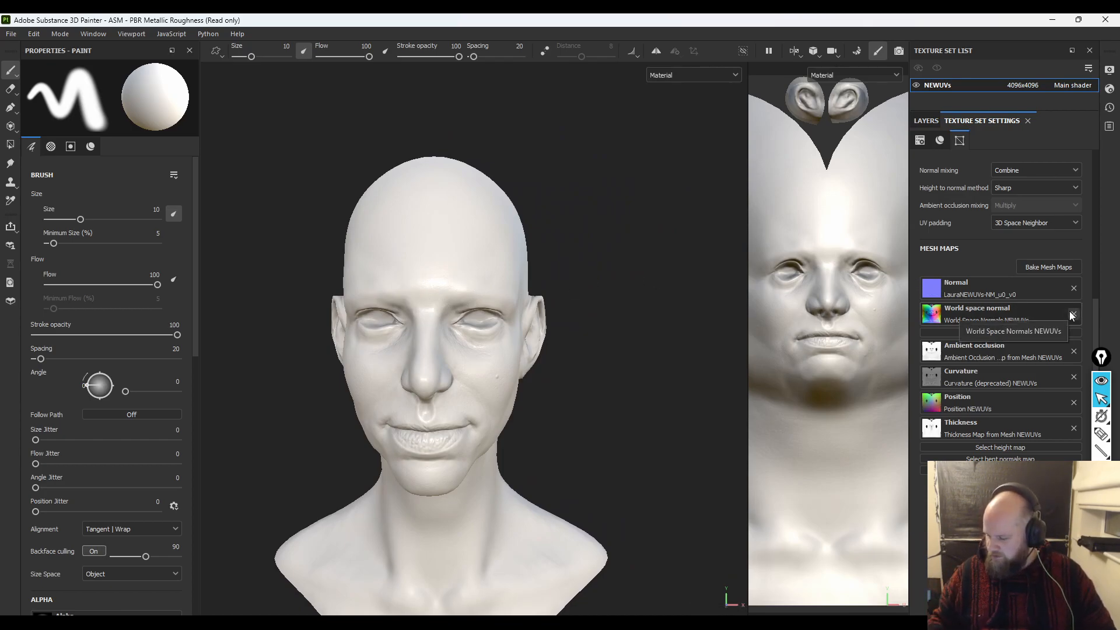
- Handwrite SUBDERMIS and DERMIS beside the head with the screen annotation pen, linking them with a downward arrow
mouse_move(1101, 436)
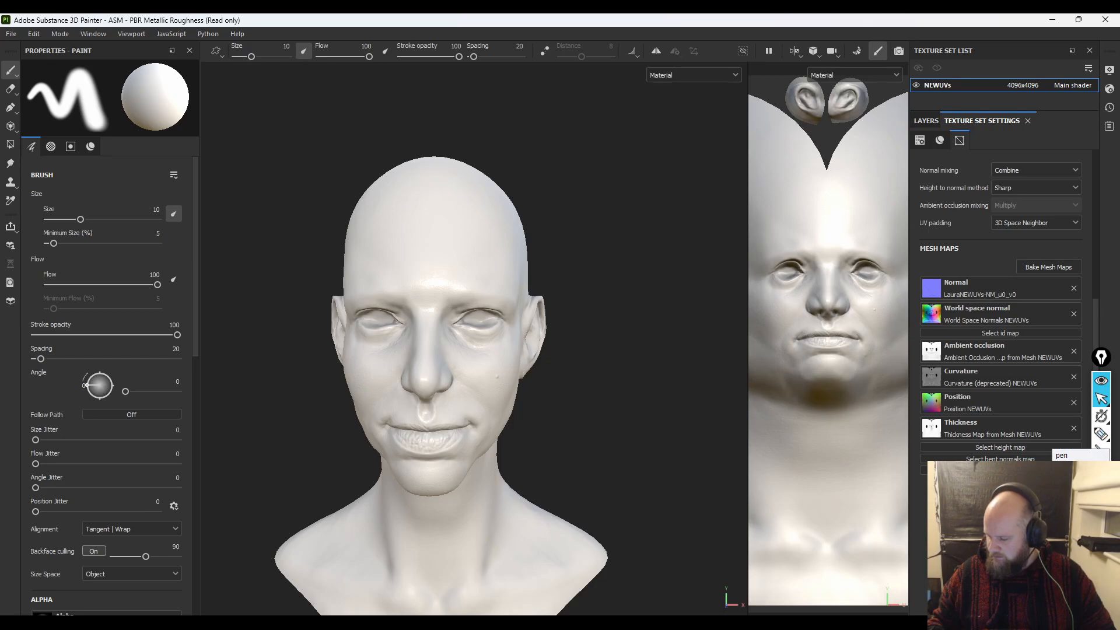
left_click(1102, 434)
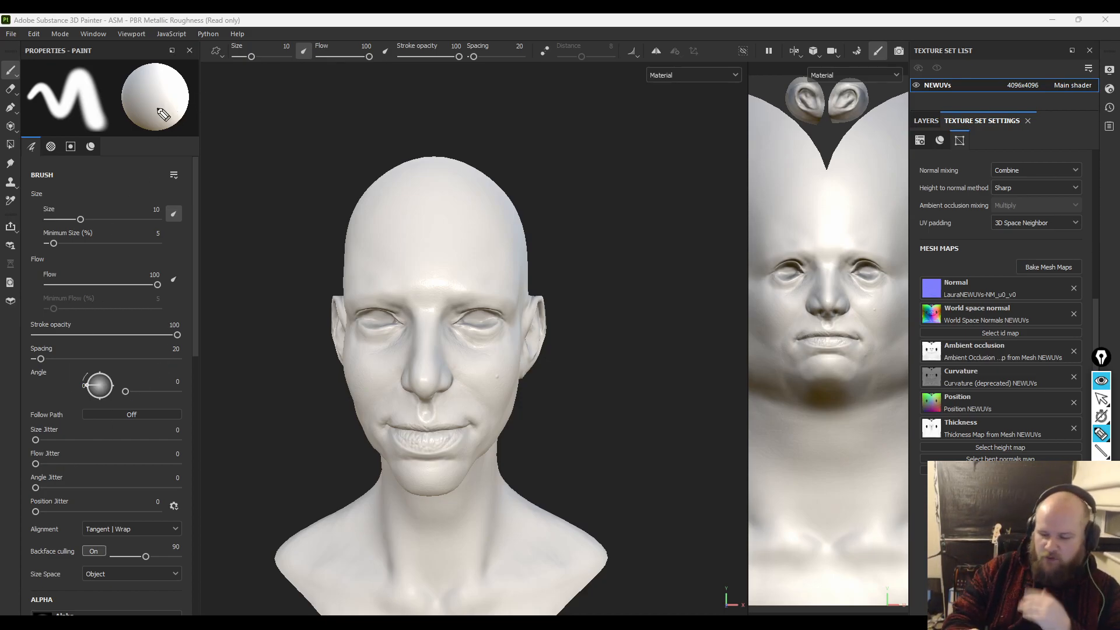
left_click_drag(45, 86, 39, 118)
left_click_drag(61, 95, 66, 95)
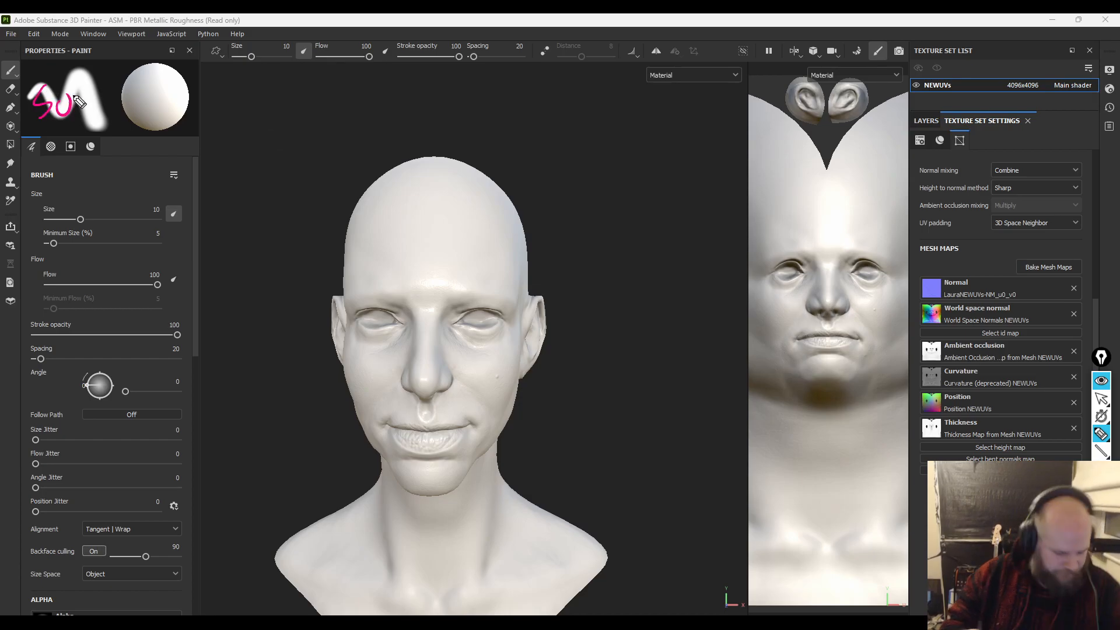
mouse_move(233, 87)
left_mouse_down()
mouse_move(222, 107)
mouse_move(250, 92)
mouse_move(340, 100)
mouse_move(392, 82)
left_mouse_up()
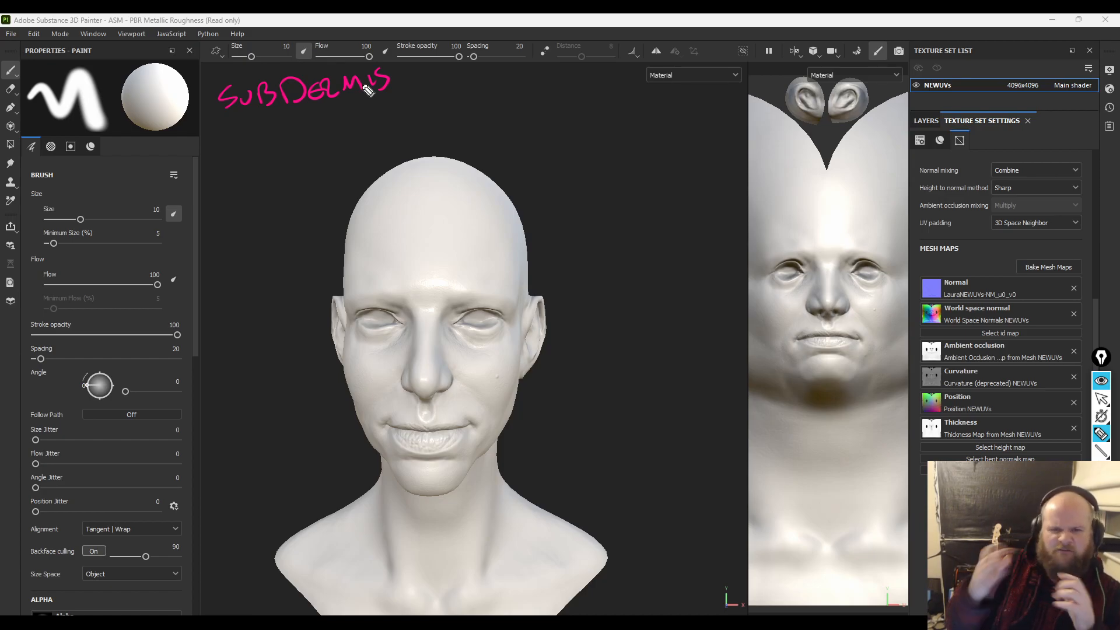
left_click_drag(214, 97, 212, 157)
left_click_drag(206, 151, 219, 152)
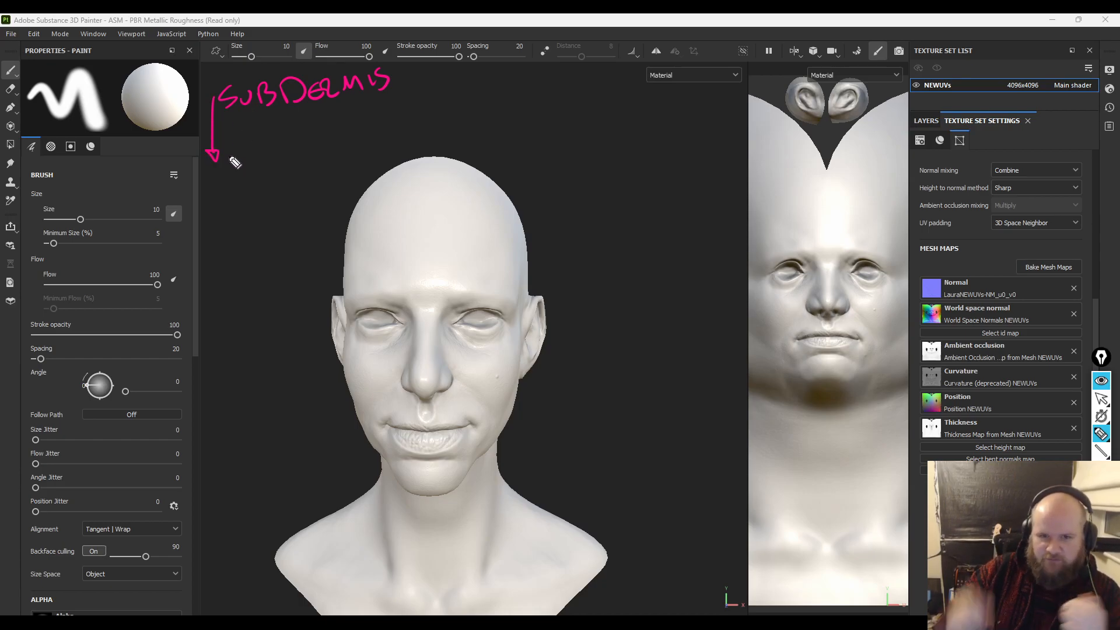
left_click_drag(236, 140, 240, 160)
mouse_move(265, 145)
left_mouse_down()
mouse_move(266, 162)
mouse_move(310, 160)
mouse_move(317, 145)
mouse_move(333, 155)
left_mouse_up()
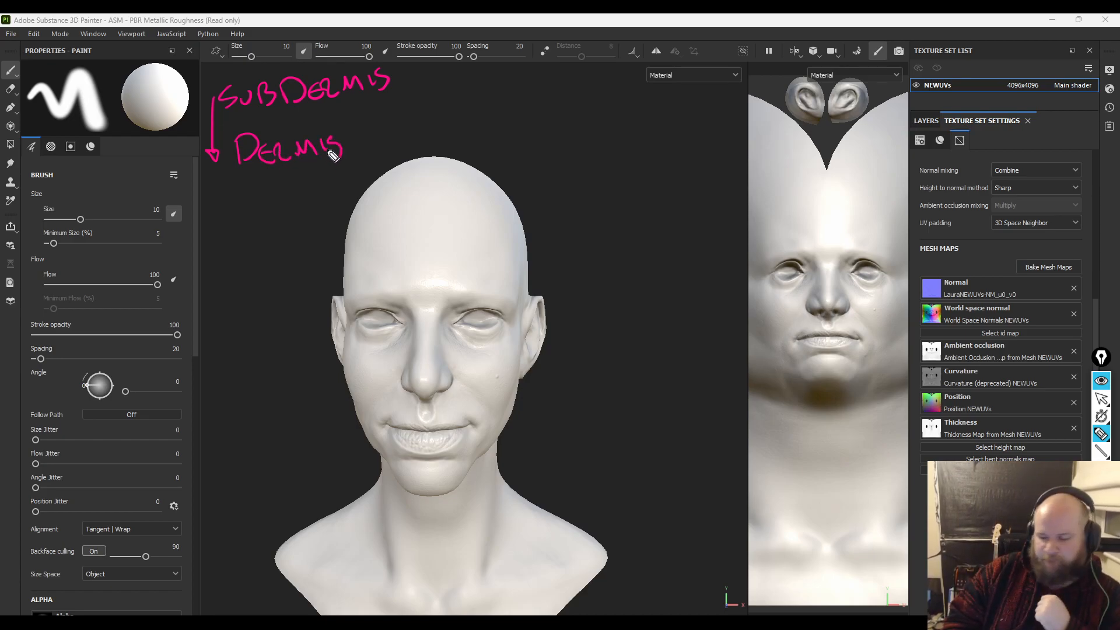
- Extend the handwritten workflow with arrows leading down to SPOTS/FRECKLES and BLEMISHES
mouse_move(214, 174)
left_mouse_down()
mouse_move(217, 241)
mouse_move(204, 234)
left_mouse_up()
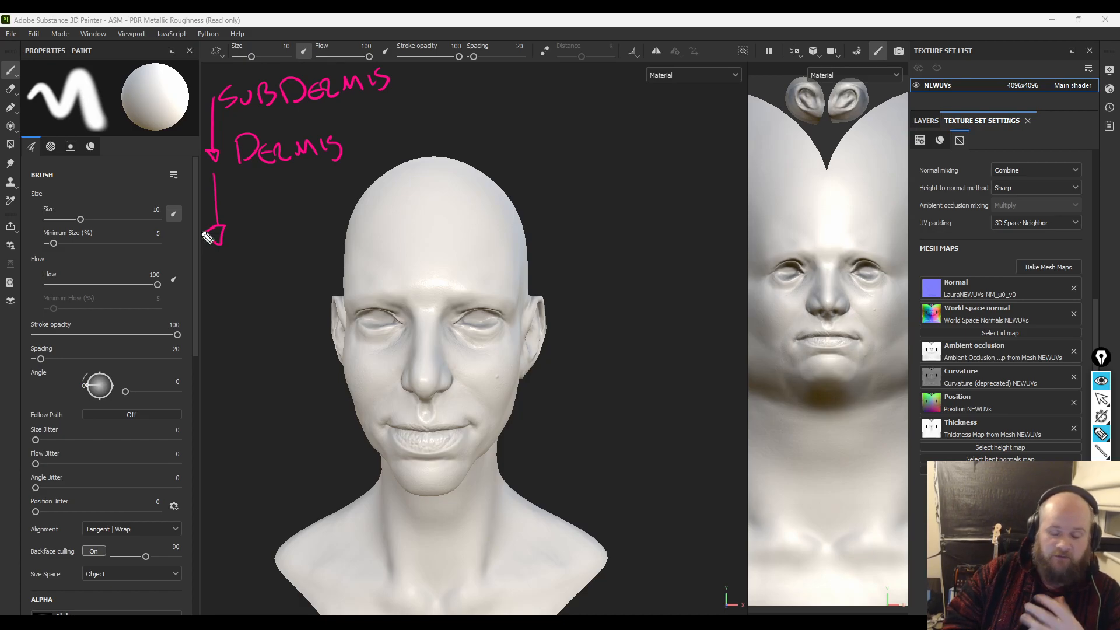
mouse_move(252, 208)
left_mouse_down()
mouse_move(236, 232)
mouse_move(299, 205)
mouse_move(460, 183)
left_mouse_up()
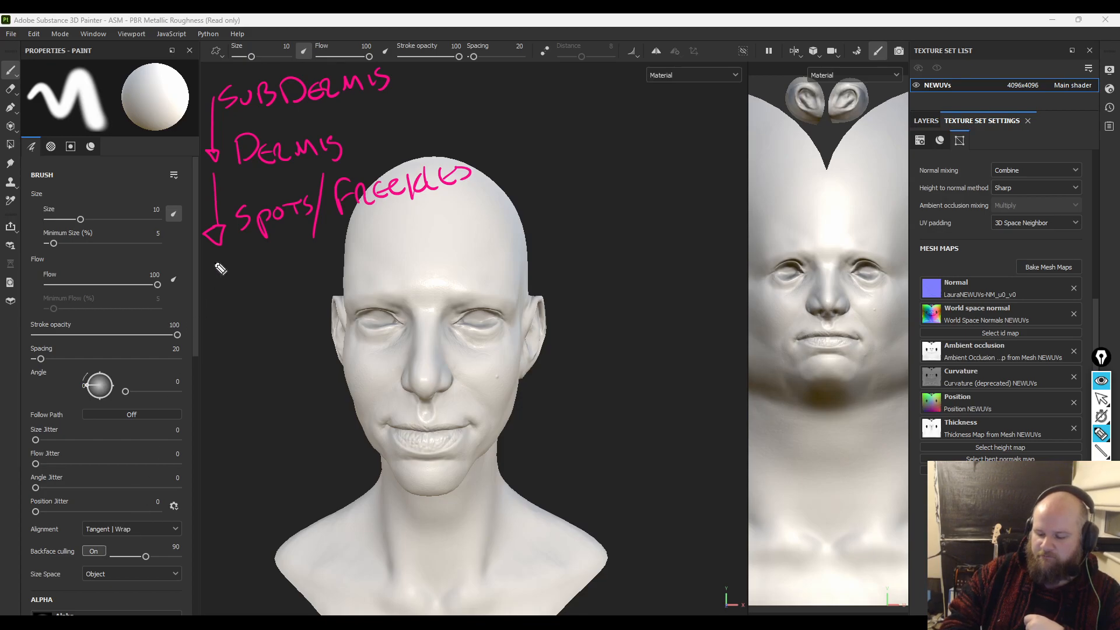
left_click_drag(219, 262, 220, 304)
left_click_drag(211, 301, 220, 311)
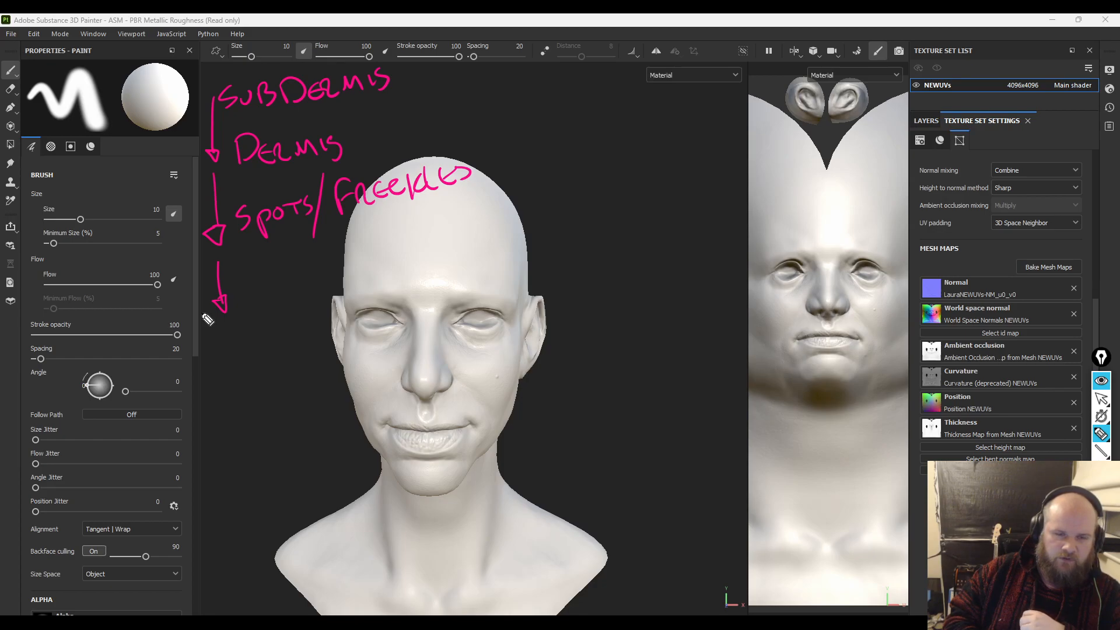
mouse_move(247, 272)
left_mouse_down()
mouse_move(250, 304)
mouse_move(336, 285)
mouse_move(346, 270)
mouse_move(327, 274)
mouse_move(343, 258)
mouse_move(373, 270)
mouse_move(386, 257)
mouse_move(383, 278)
left_mouse_up()
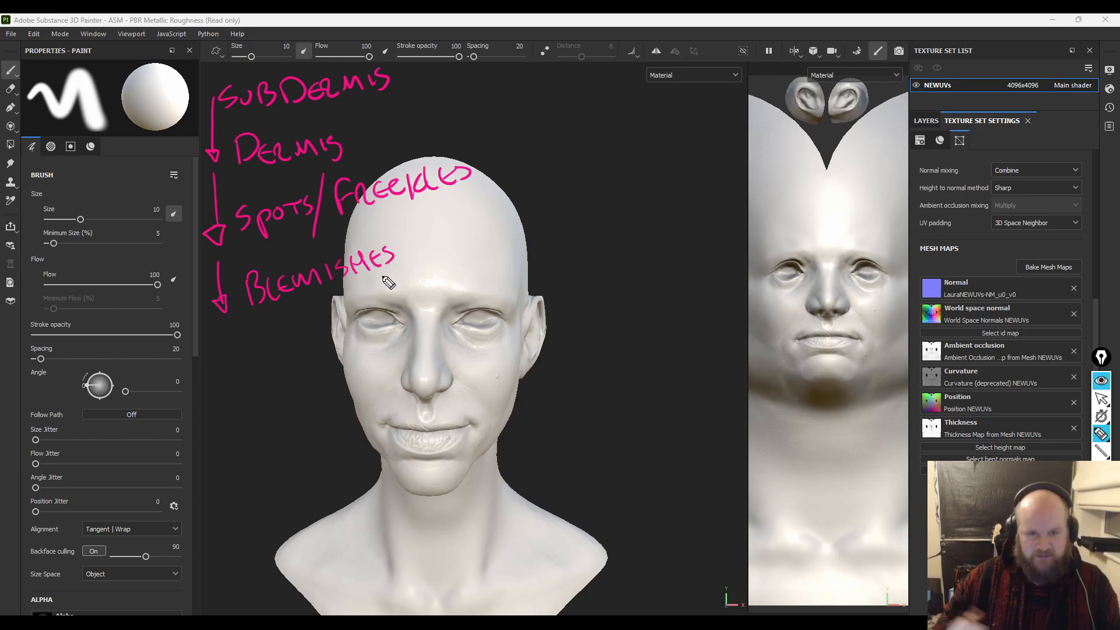
- Complete the handwritten workflow with arrows leading to LIGHTENING/YELLOW, SPEC/ROUGHNESS and RENDER
left_click_drag(227, 329, 227, 363)
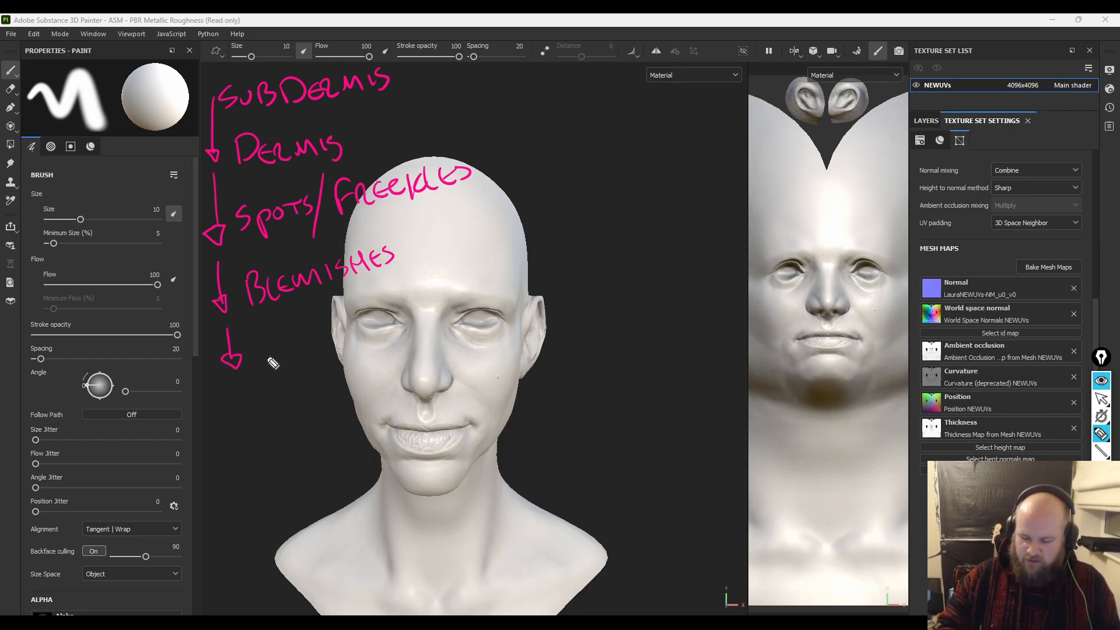
mouse_move(260, 334)
left_mouse_down()
mouse_move(282, 350)
mouse_move(334, 319)
mouse_move(452, 306)
mouse_move(461, 283)
mouse_move(471, 292)
mouse_move(540, 278)
left_mouse_up()
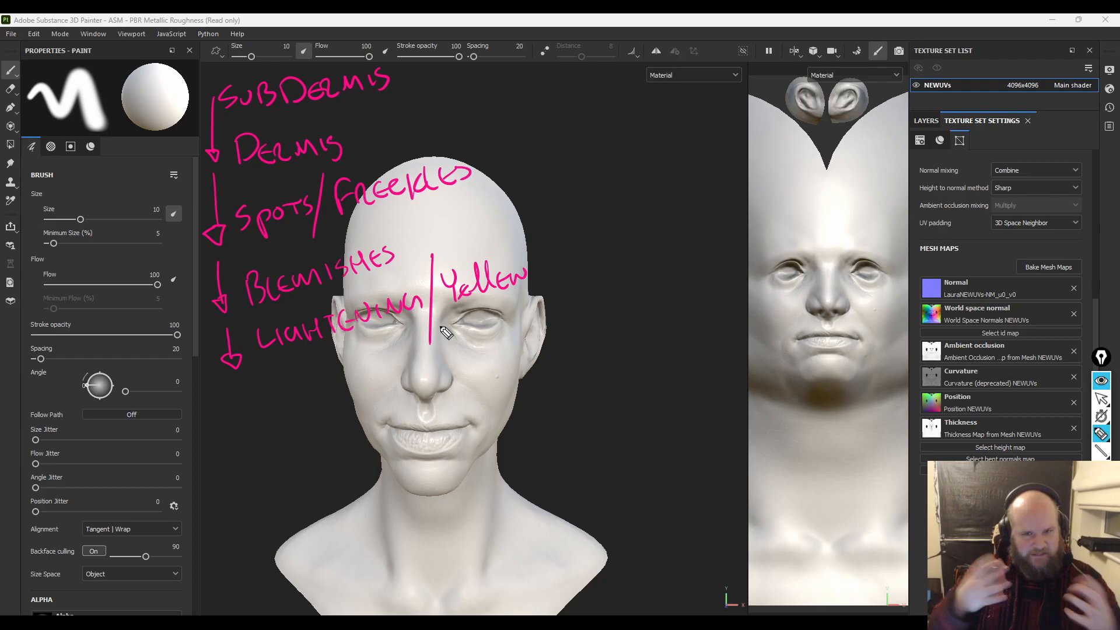
mouse_move(234, 385)
left_mouse_down()
mouse_move(238, 426)
mouse_move(319, 415)
left_mouse_up()
left_click_drag(337, 363, 331, 449)
mouse_move(342, 403)
left_mouse_down()
mouse_move(422, 376)
mouse_move(462, 378)
mouse_move(476, 362)
mouse_move(473, 381)
left_mouse_up()
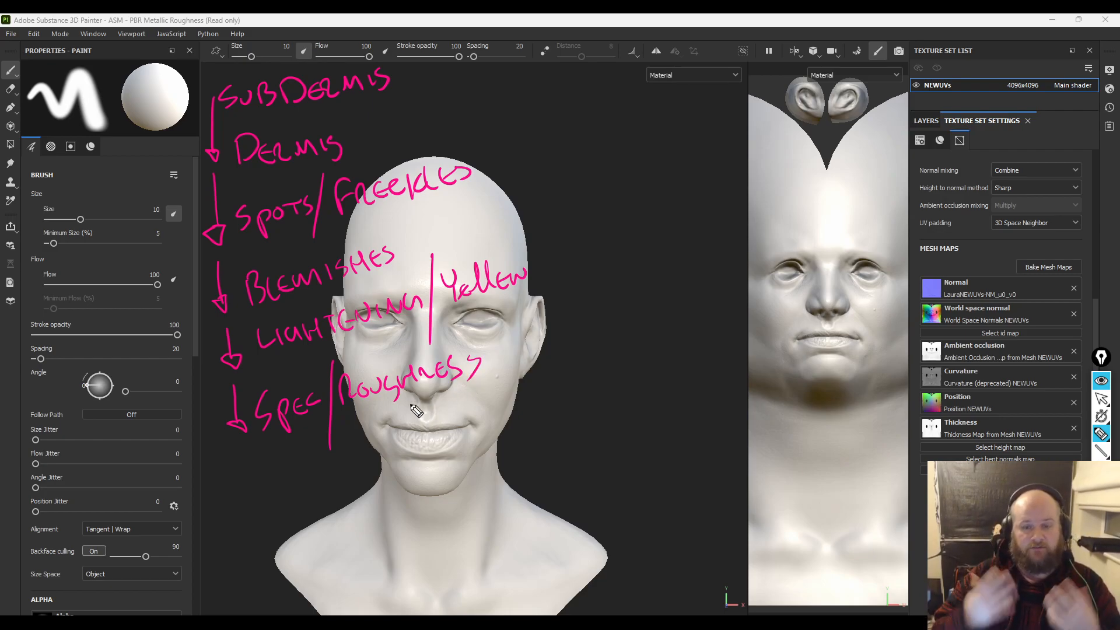
mouse_move(240, 452)
left_mouse_down()
mouse_move(242, 491)
mouse_move(268, 467)
mouse_move(310, 493)
mouse_move(322, 473)
mouse_move(367, 473)
left_mouse_up()
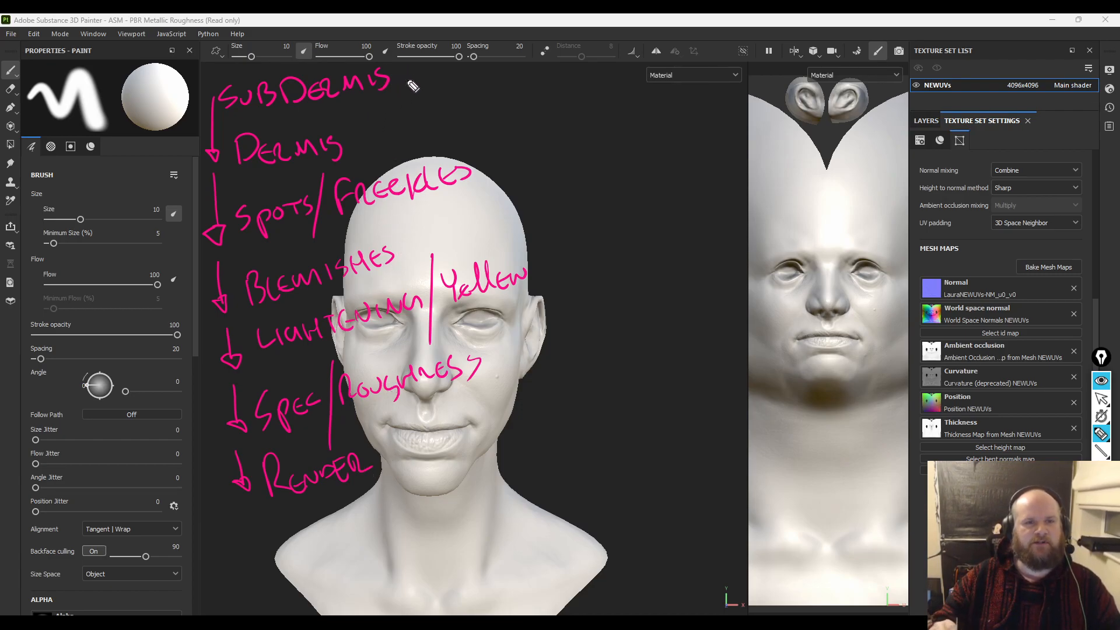
- Mark circles beside SUBDERMIS and ROUGHNESS joined by an arc, and undo the arc and the lower circle
mouse_move(413, 82)
left_mouse_down()
mouse_move(539, 226)
mouse_move(505, 292)
left_mouse_up()
left_click_drag(504, 354, 501, 357)
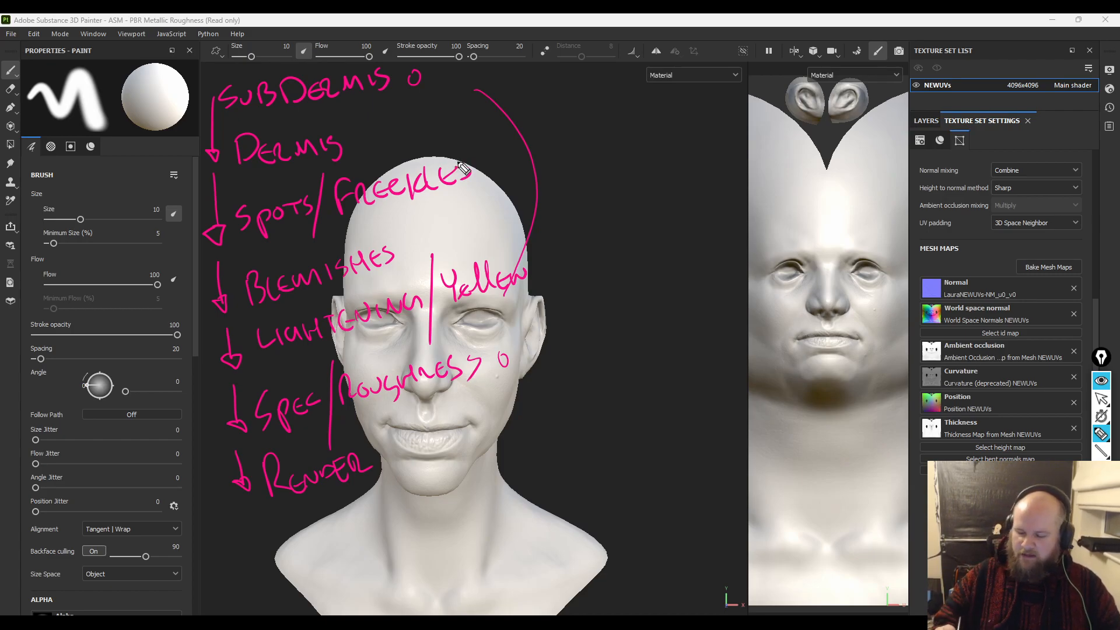
key("ctrl+z")
key("ctrl+z")
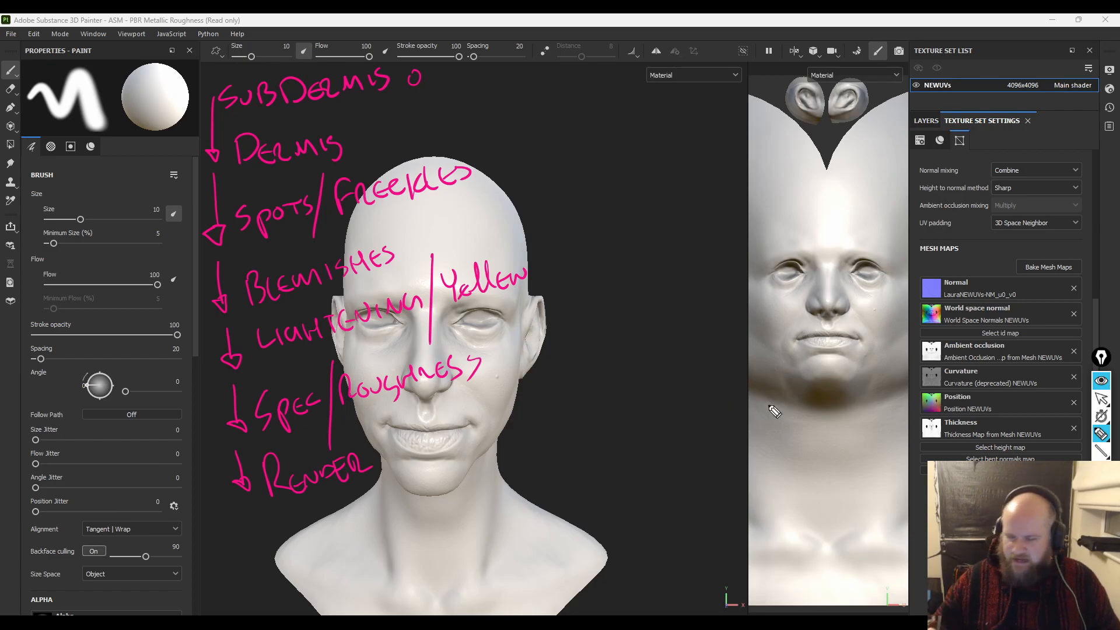
- Handwrite the yellow notes FILL LAYER, BLACK MASK and MOD beside the workflow list
mouse_move(520, 94)
left_mouse_down()
mouse_move(553, 72)
mouse_move(559, 119)
mouse_move(665, 88)
mouse_move(693, 95)
left_mouse_up()
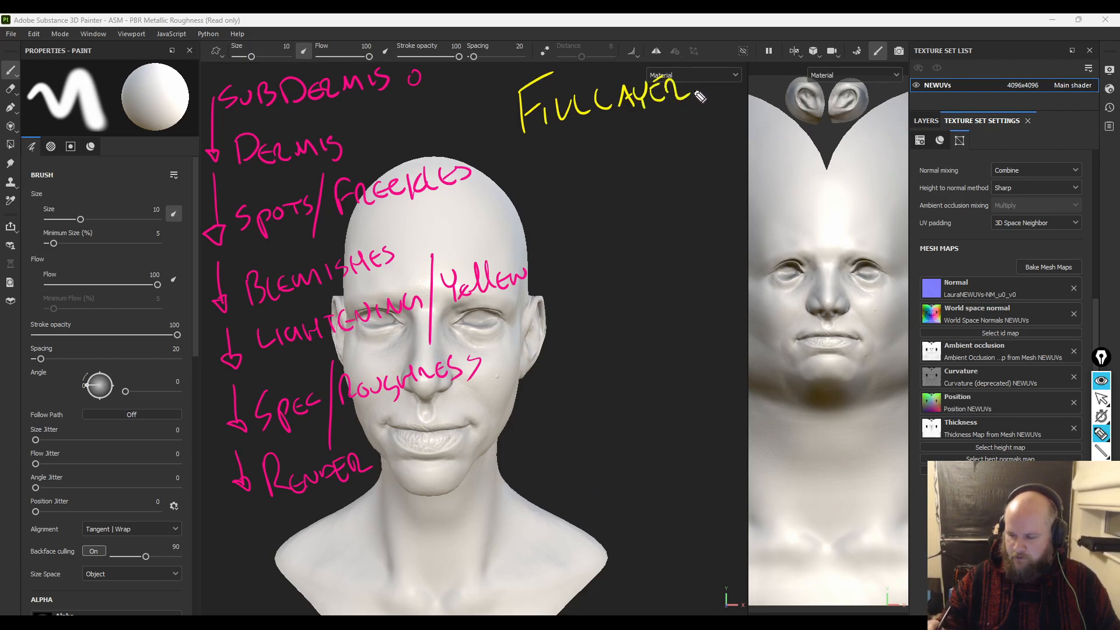
mouse_move(548, 155)
left_mouse_down()
mouse_move(551, 145)
mouse_move(577, 164)
mouse_move(604, 160)
mouse_move(762, 121)
left_mouse_up()
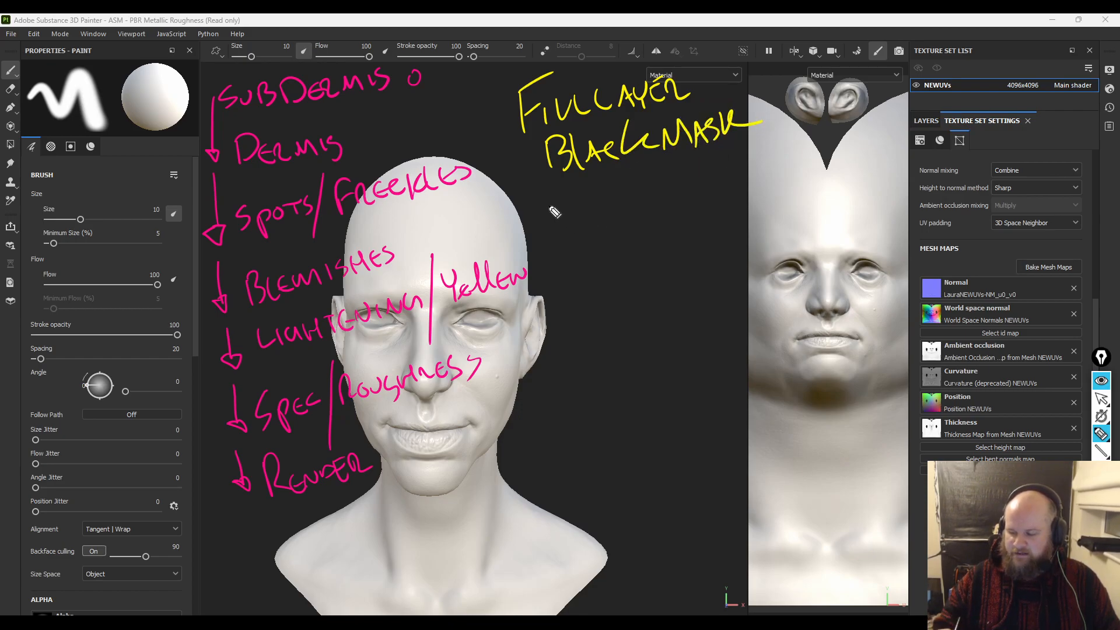
mouse_move(575, 181)
left_mouse_down()
mouse_move(606, 205)
mouse_move(645, 182)
mouse_move(682, 202)
mouse_move(683, 181)
left_mouse_up()
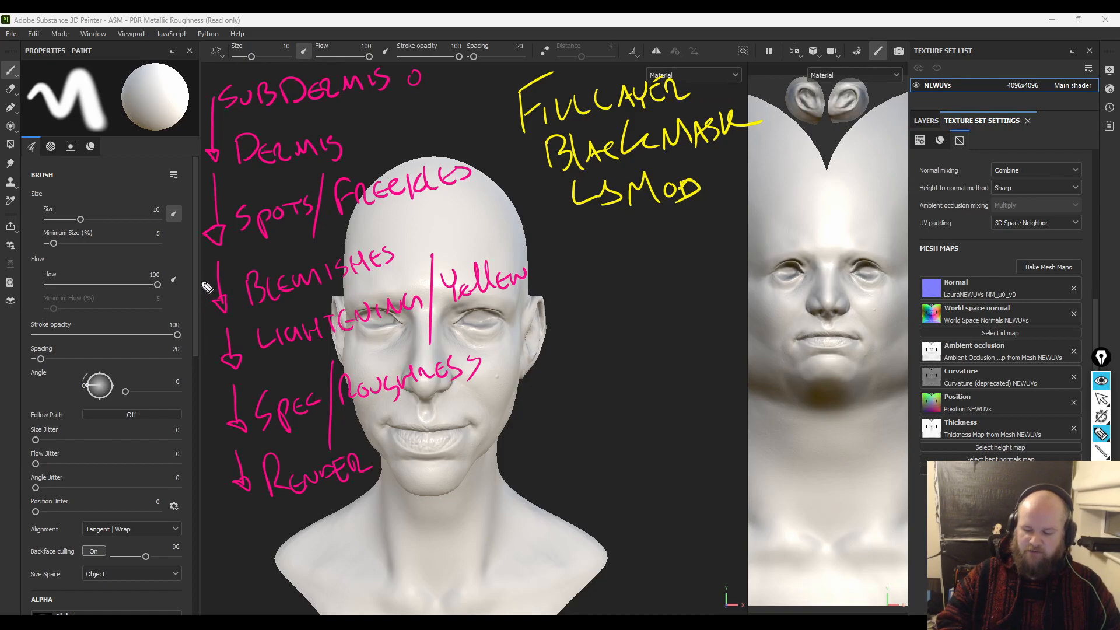
- Draw a yellow curved arrow from BLEMISHES back up to SUBDERMIS, and clear all screen annotations
mouse_move(202, 284)
left_mouse_down()
mouse_move(100, 209)
mouse_move(192, 115)
mouse_move(177, 129)
left_mouse_up()
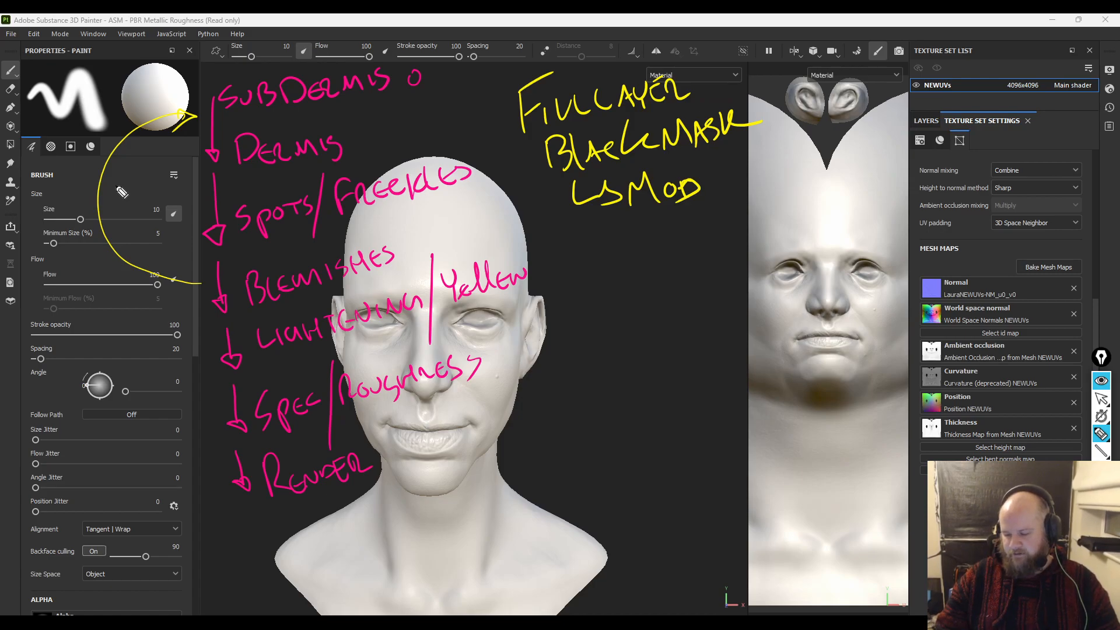
left_click_drag(495, 87, 485, 610)
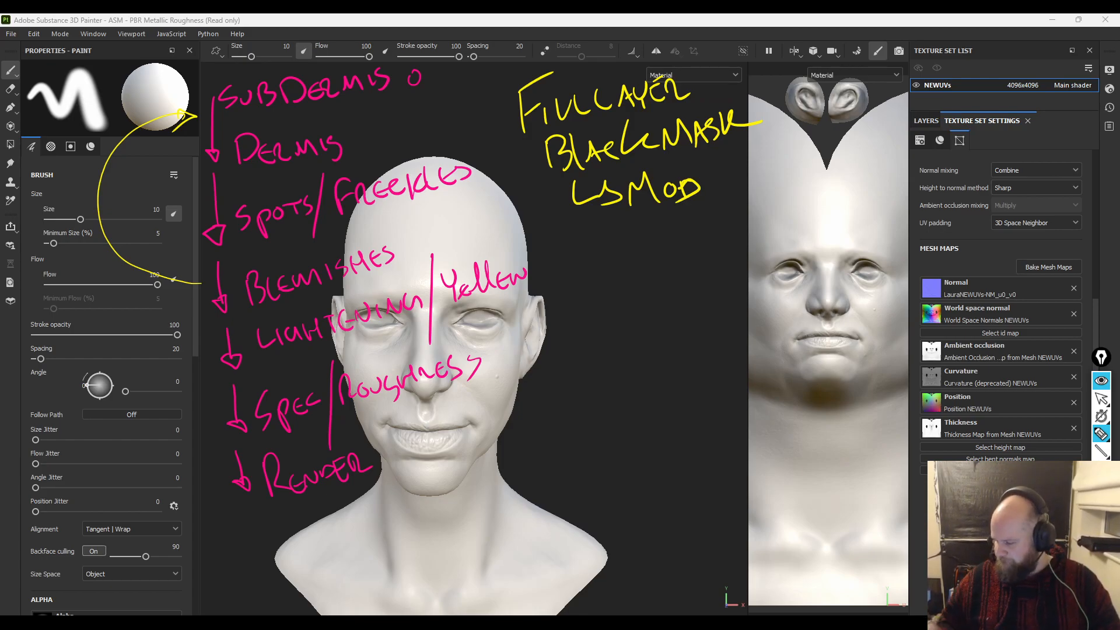
key("ctrl+shift+7")
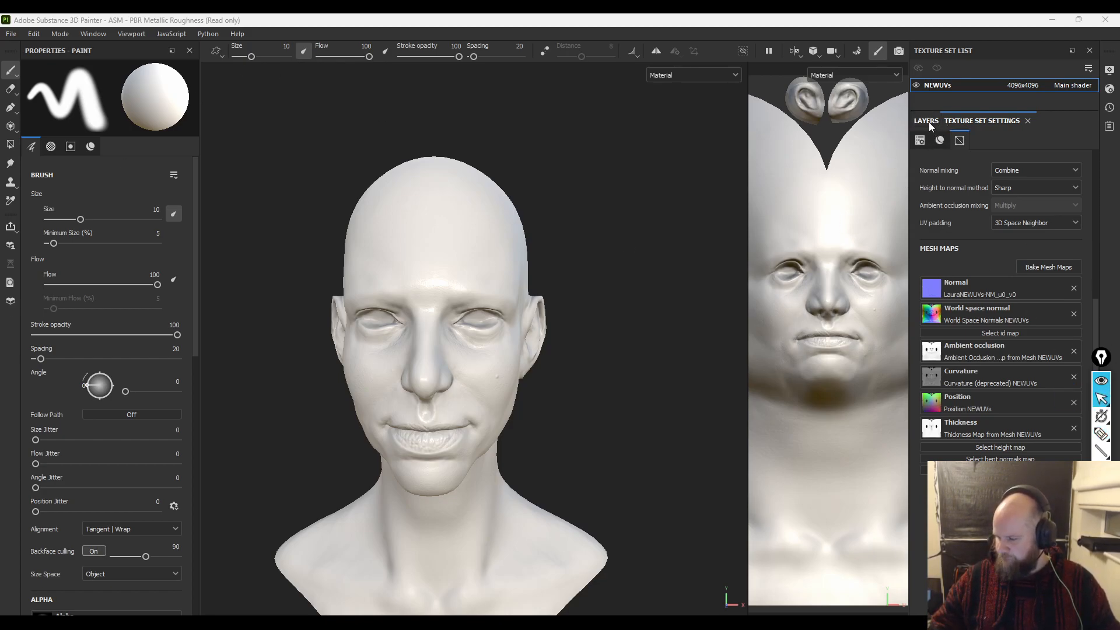
- Add a fill layer above Layer 1 with only the color channel active and set its base color to red 993232
left_click(926, 121)
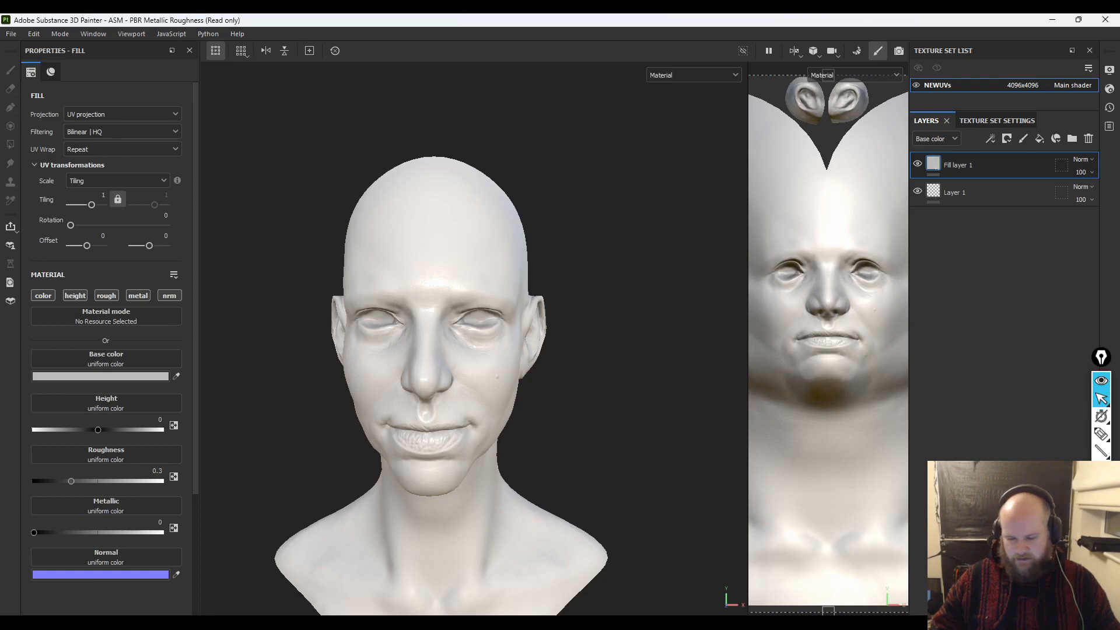
left_click(46, 296)
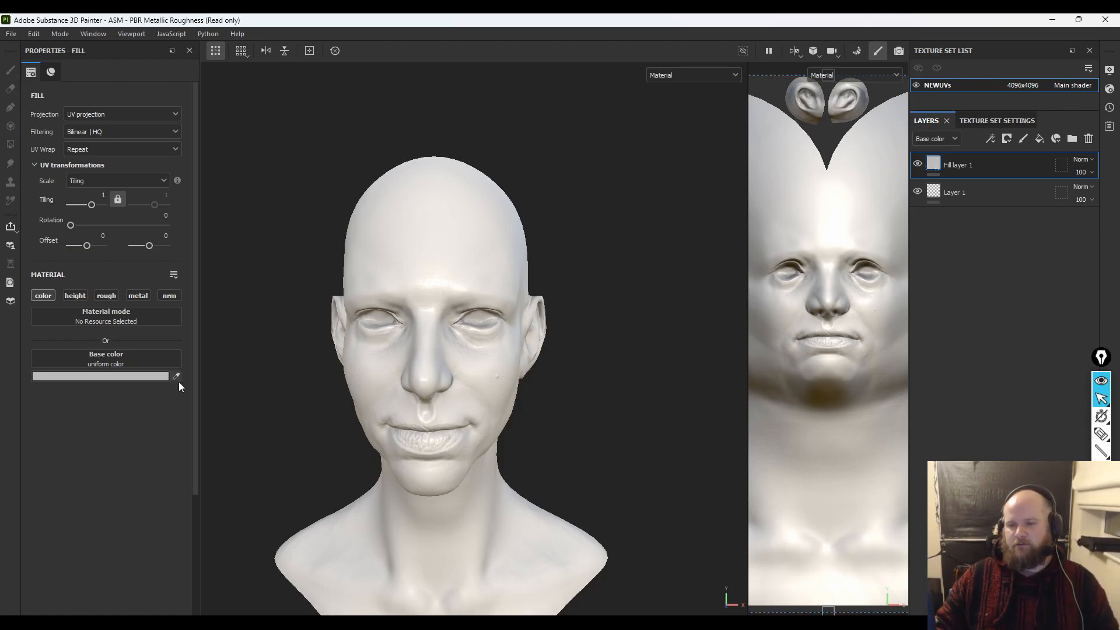
left_click(106, 376)
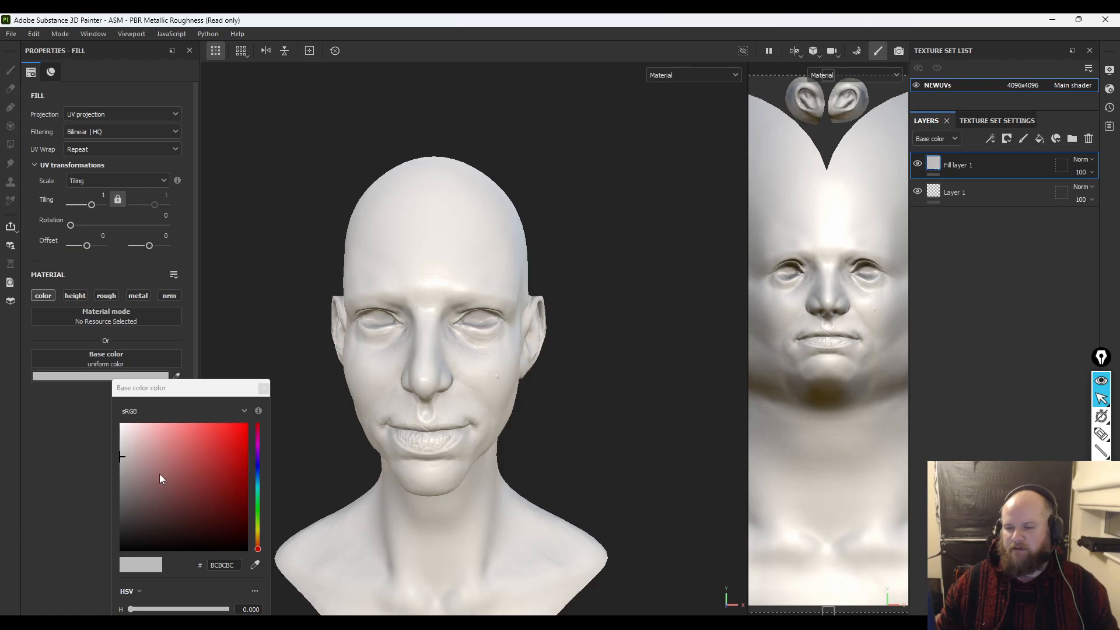
left_click(220, 466)
mouse_move(221, 467)
left_mouse_down()
mouse_move(229, 491)
mouse_move(243, 484)
mouse_move(220, 471)
mouse_move(215, 489)
mouse_move(205, 474)
left_mouse_up()
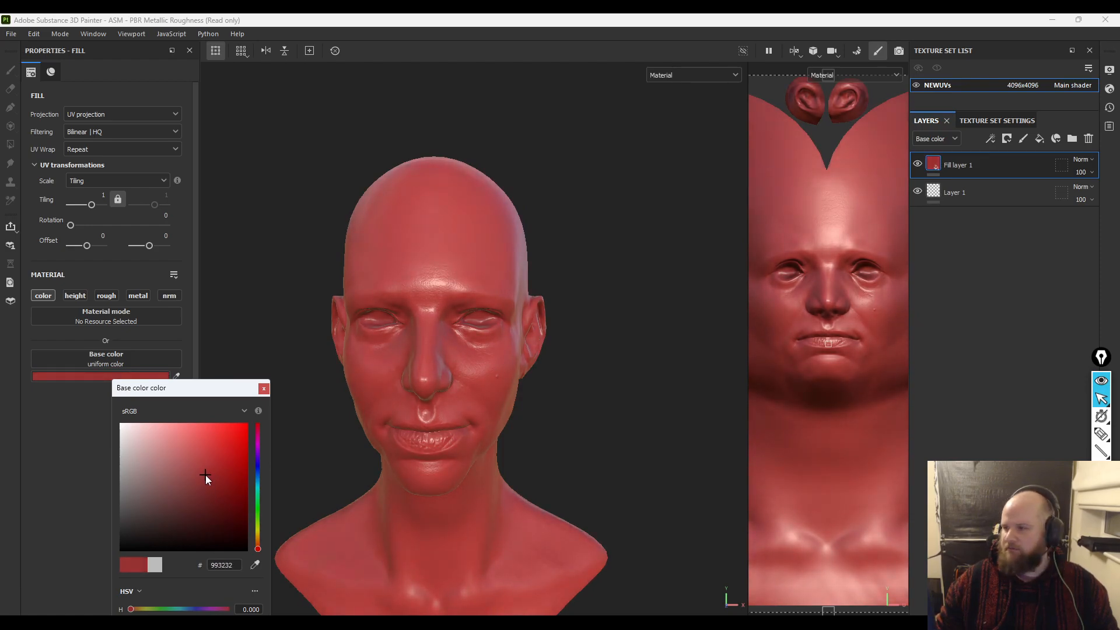
left_click(55, 537)
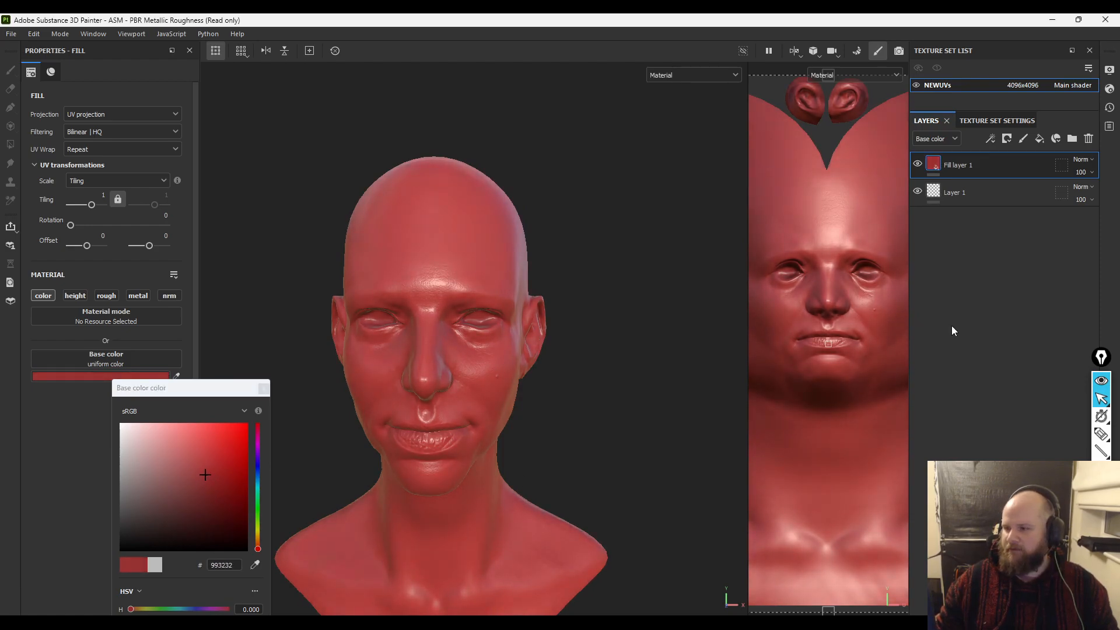
- Add a second fill layer above the red one with only the color channel active
left_click(1040, 138)
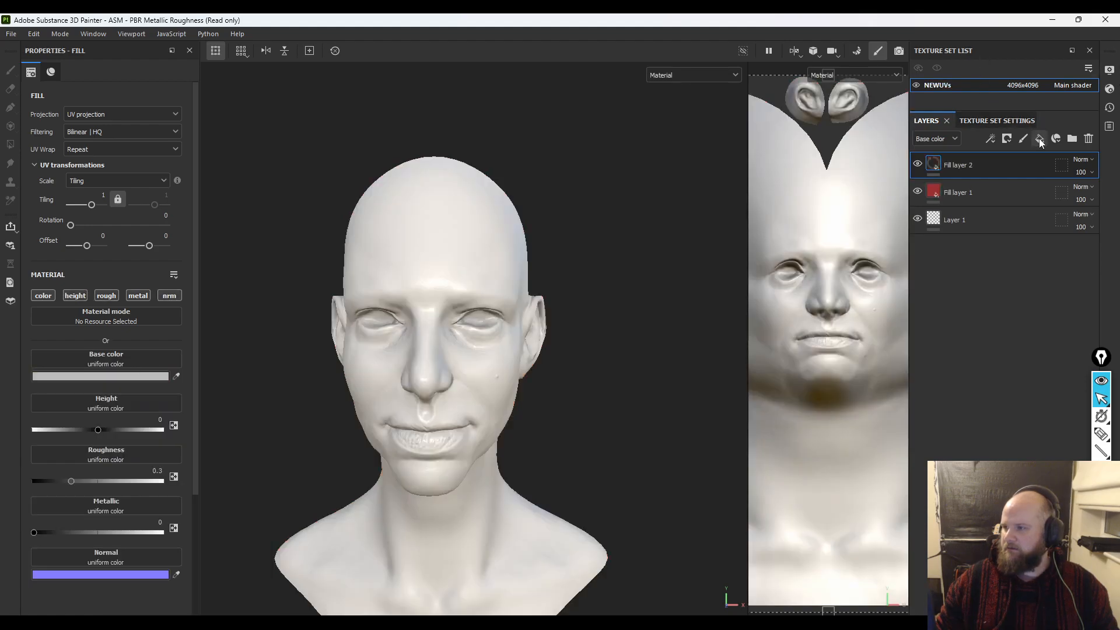
left_click(47, 293)
- Rename the red fill layer as Base and the fill layer above it as SubDerm
double_click(969, 194)
type("Base")
key("Return")
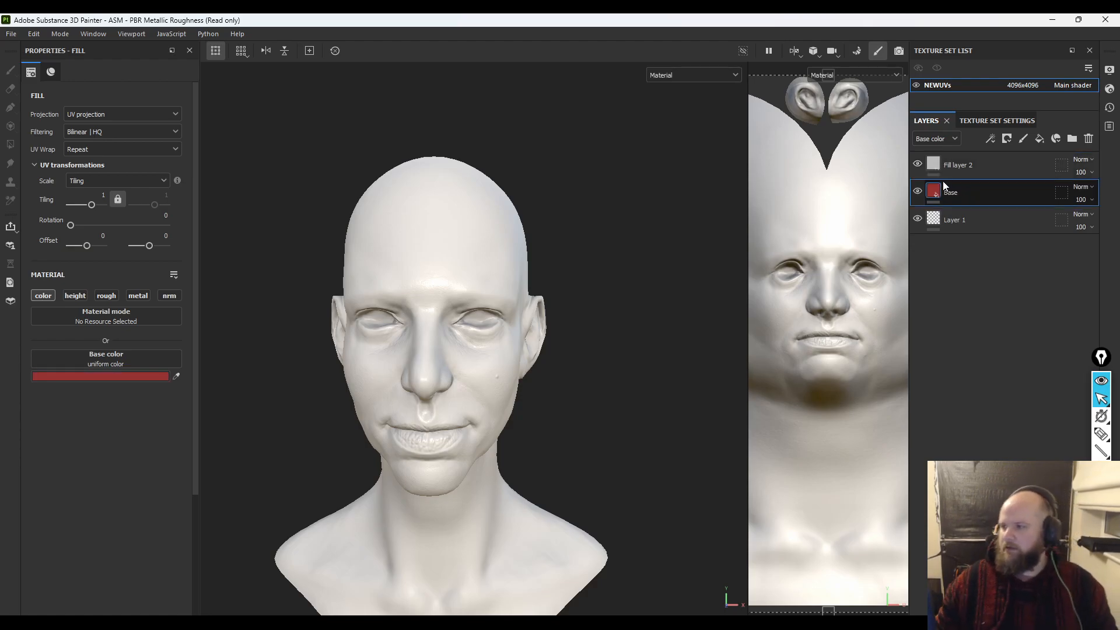
double_click(957, 163)
type("SubDerm")
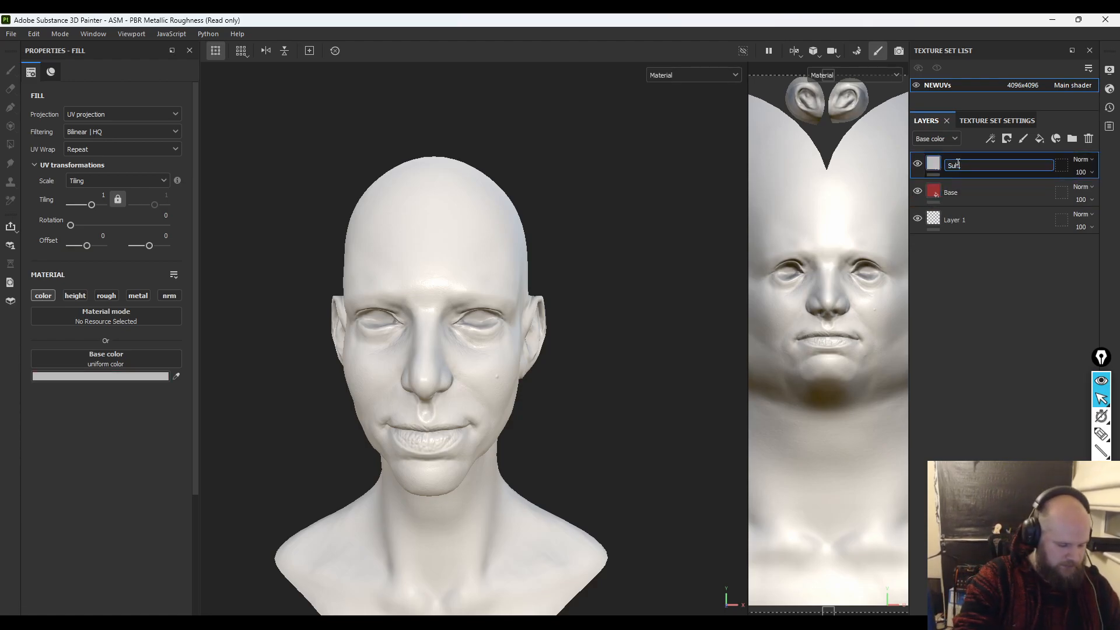
key("Return")
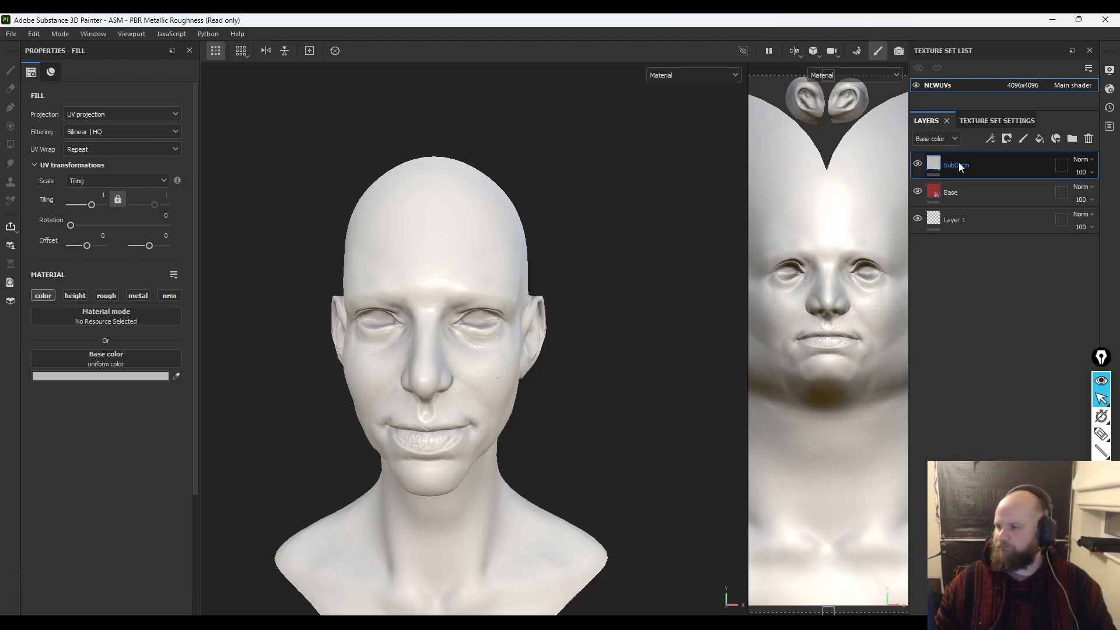
- Set the SubDerm layer's base color to dark red 550000, checking it against the Base layer's red
left_click(123, 378)
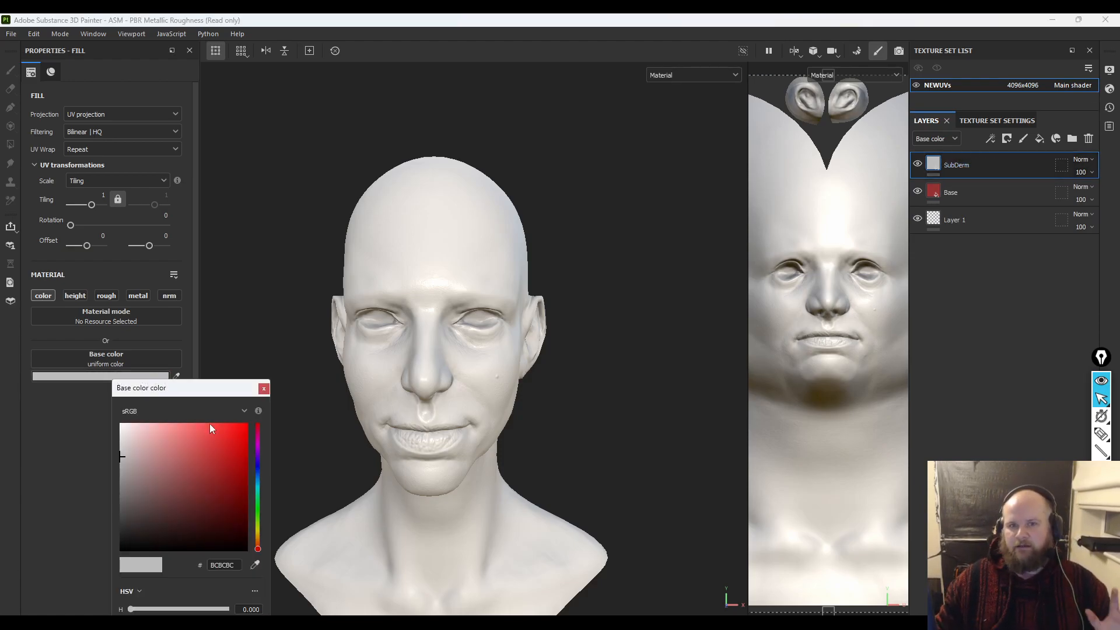
left_click_drag(209, 476, 254, 511)
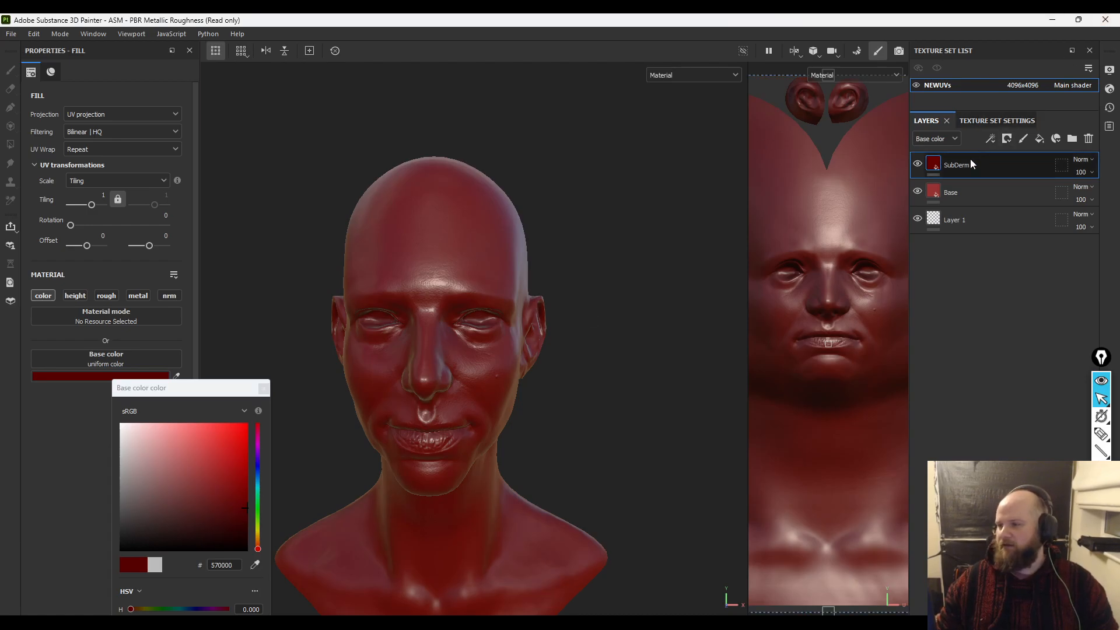
left_click(969, 193)
left_click(92, 377)
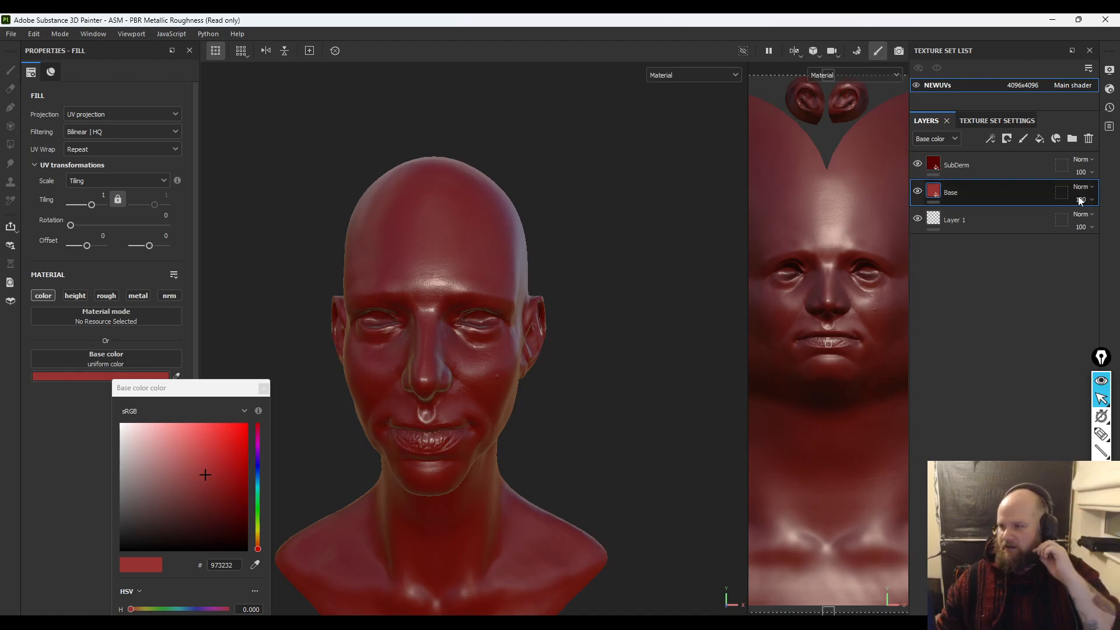
left_click(929, 168)
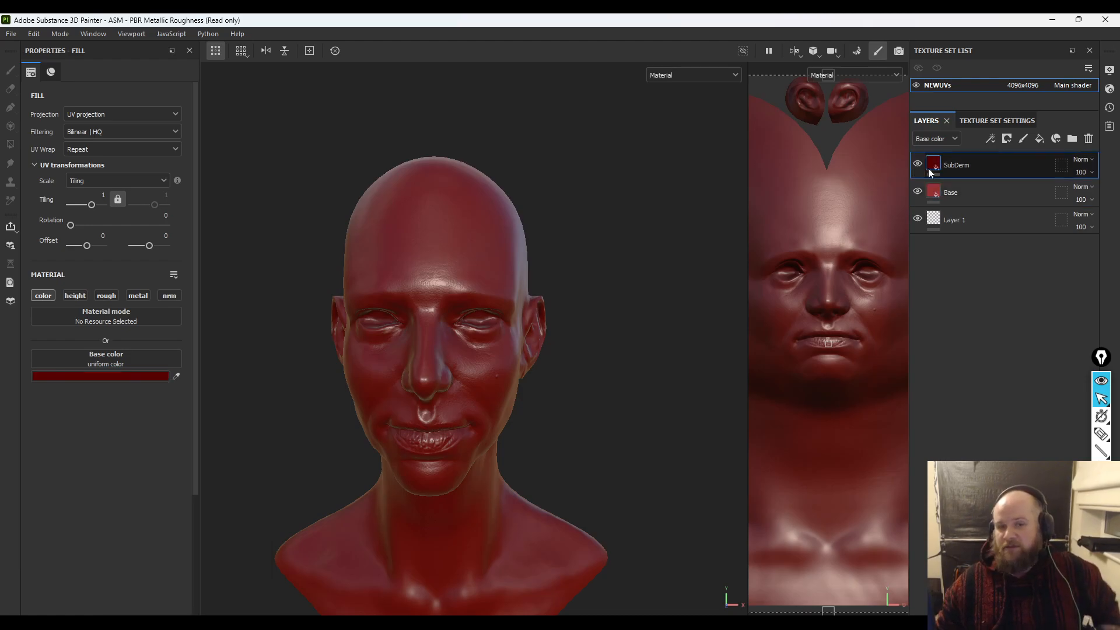
left_click(76, 376)
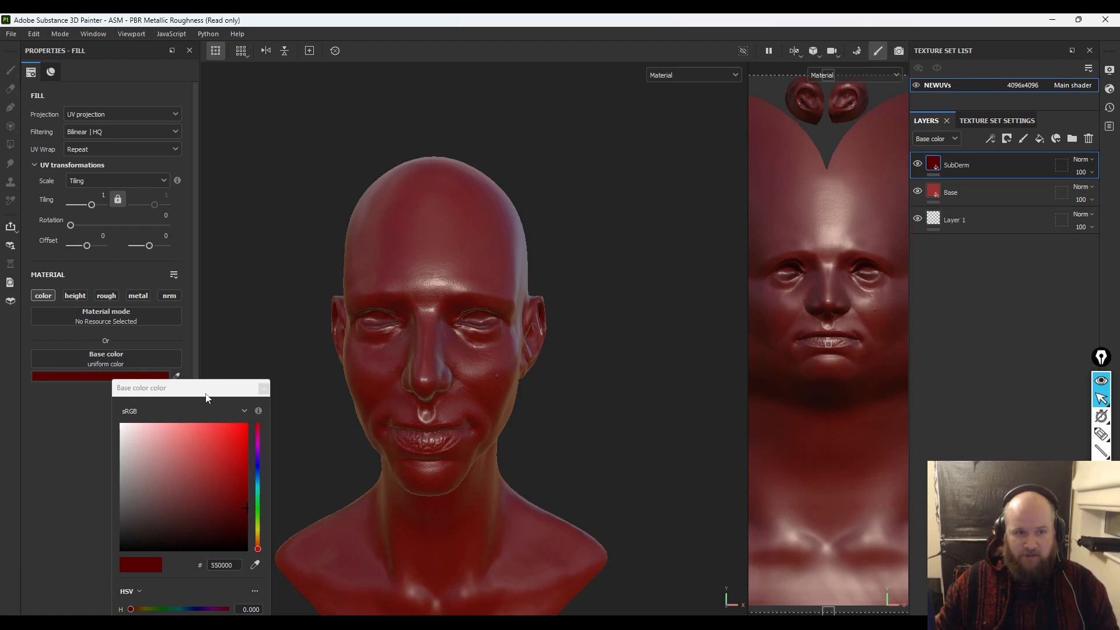
left_click(264, 388)
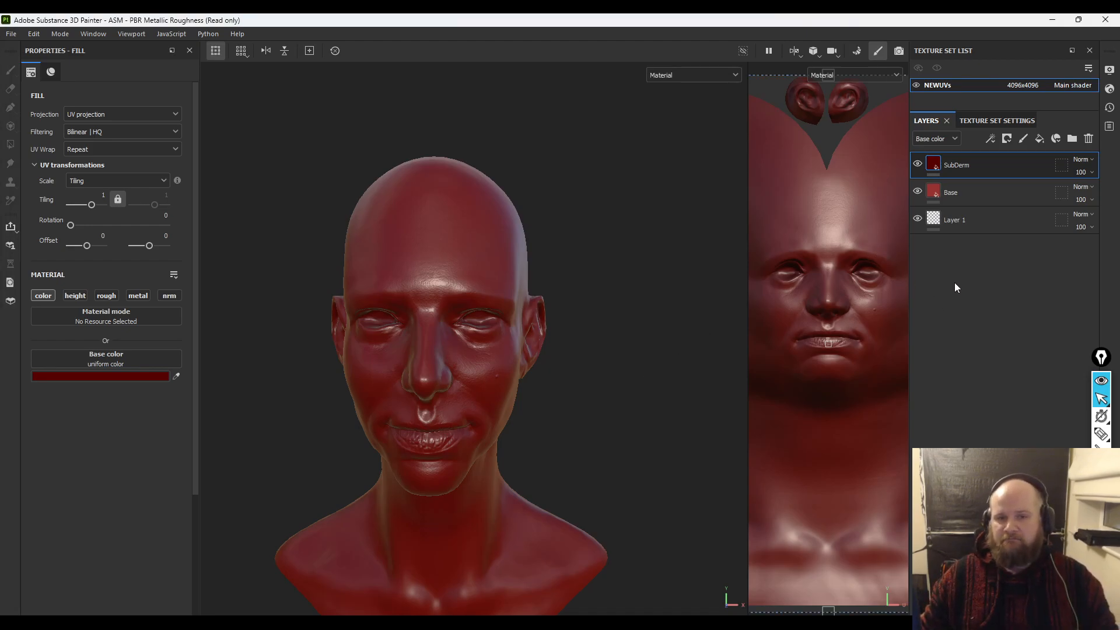
- Add a black mask to the SubDerm layer and put a fill effect in the mask
right_click(931, 163)
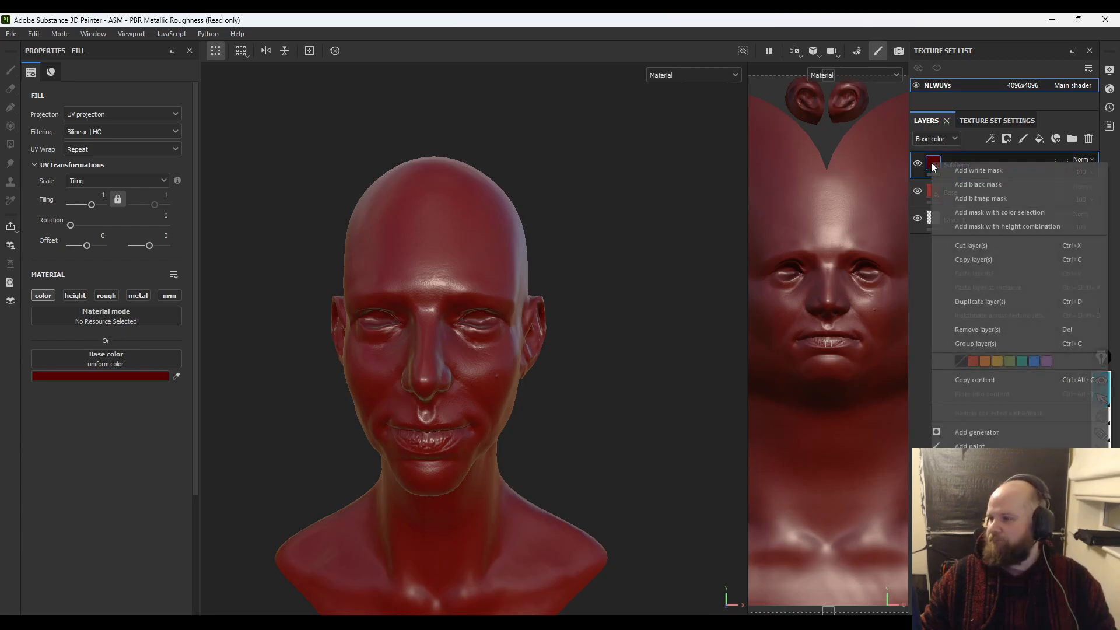
left_click(979, 183)
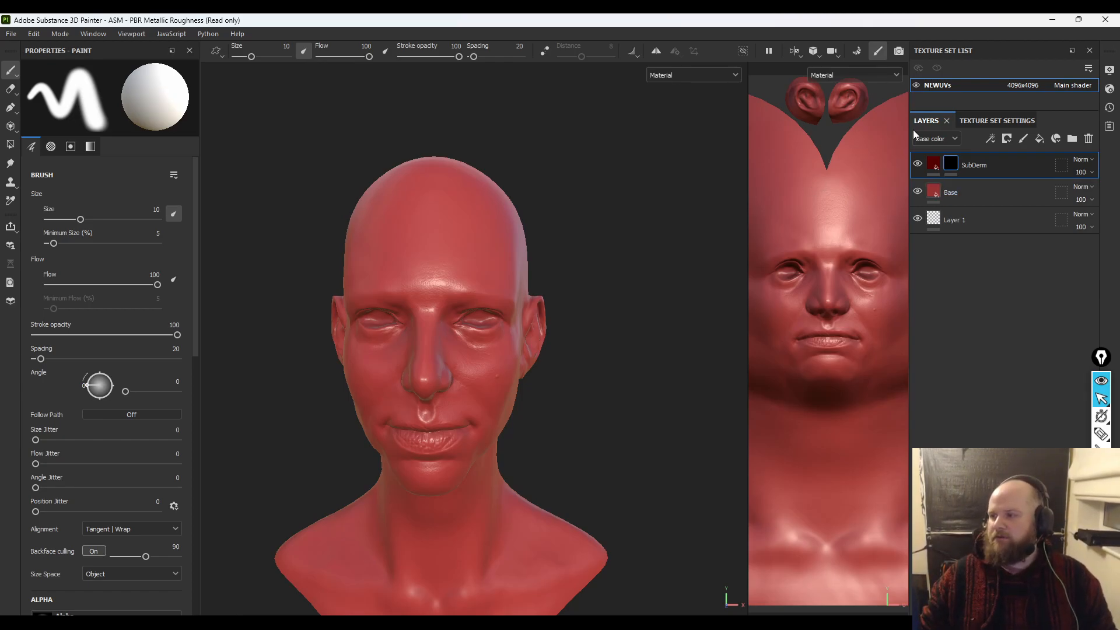
right_click(950, 166)
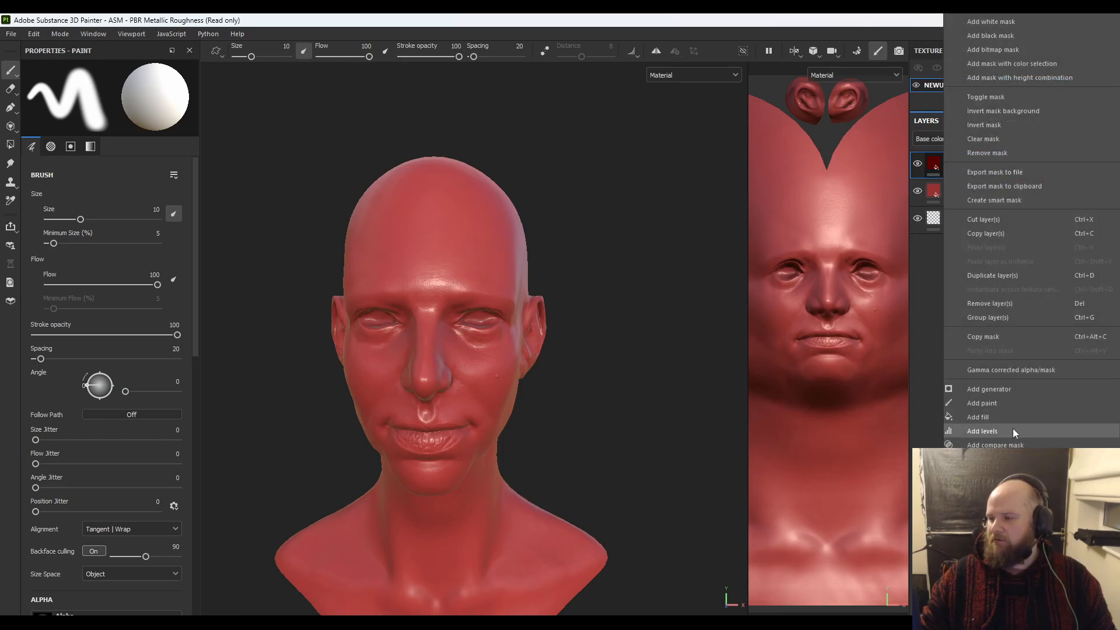
left_click(986, 418)
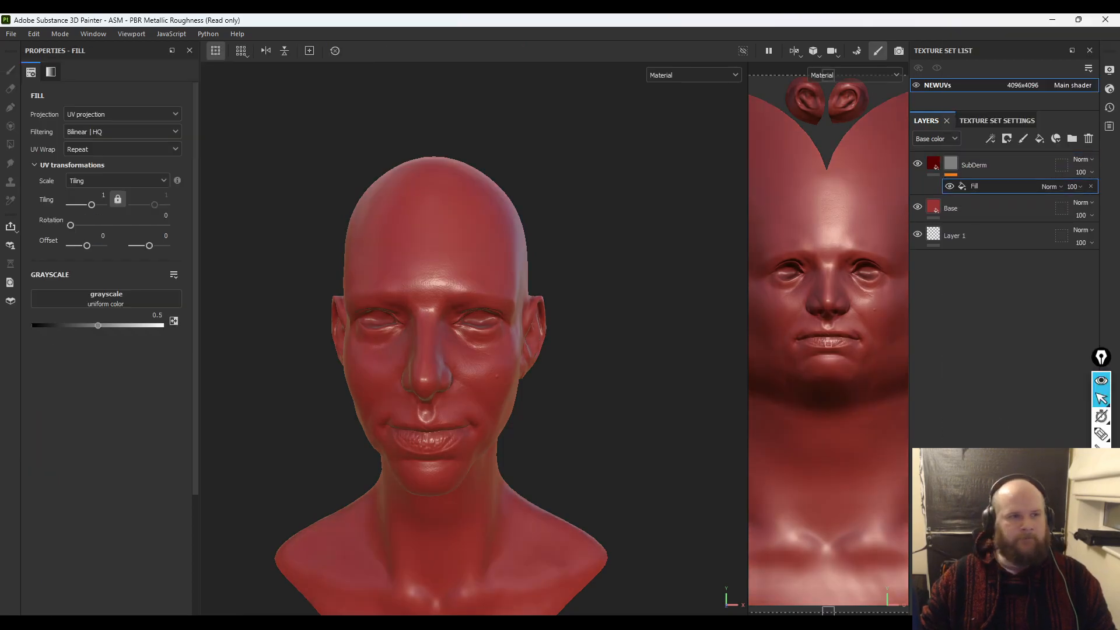
- Open the asset library, widen it, show only the textures and search them for Noise
left_click_drag(1117, 338, 331, 158)
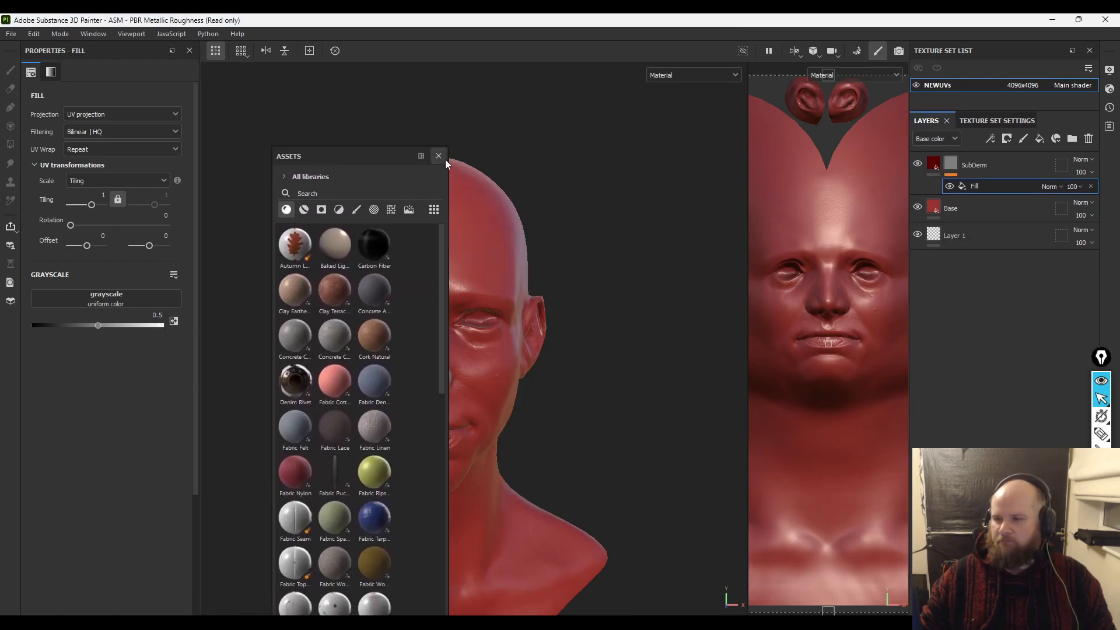
left_click_drag(448, 175, 947, 190)
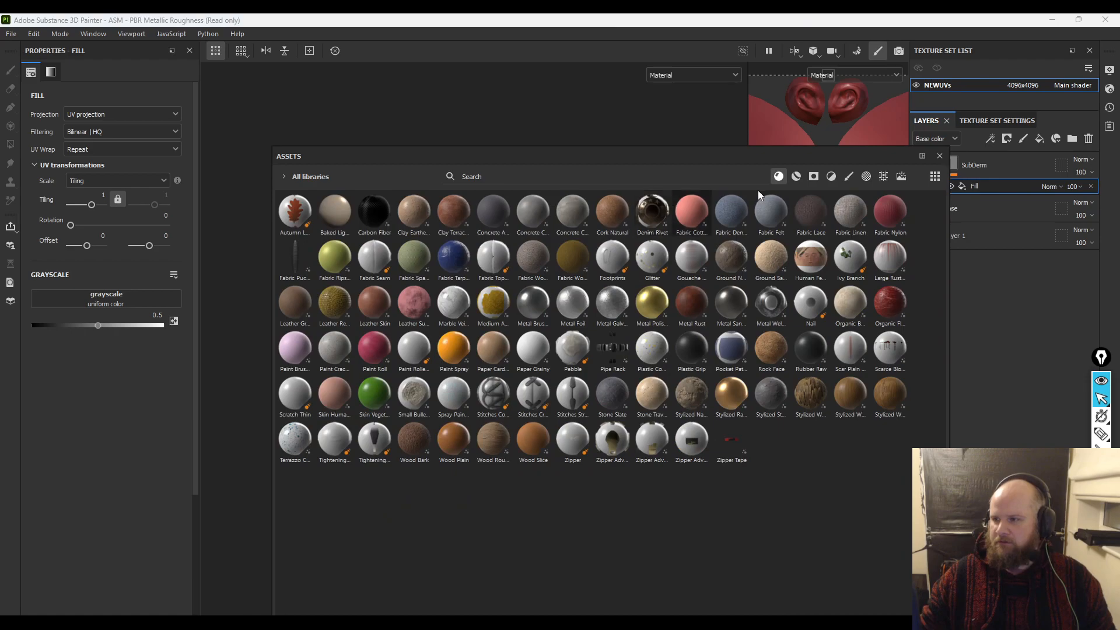
left_click(882, 178)
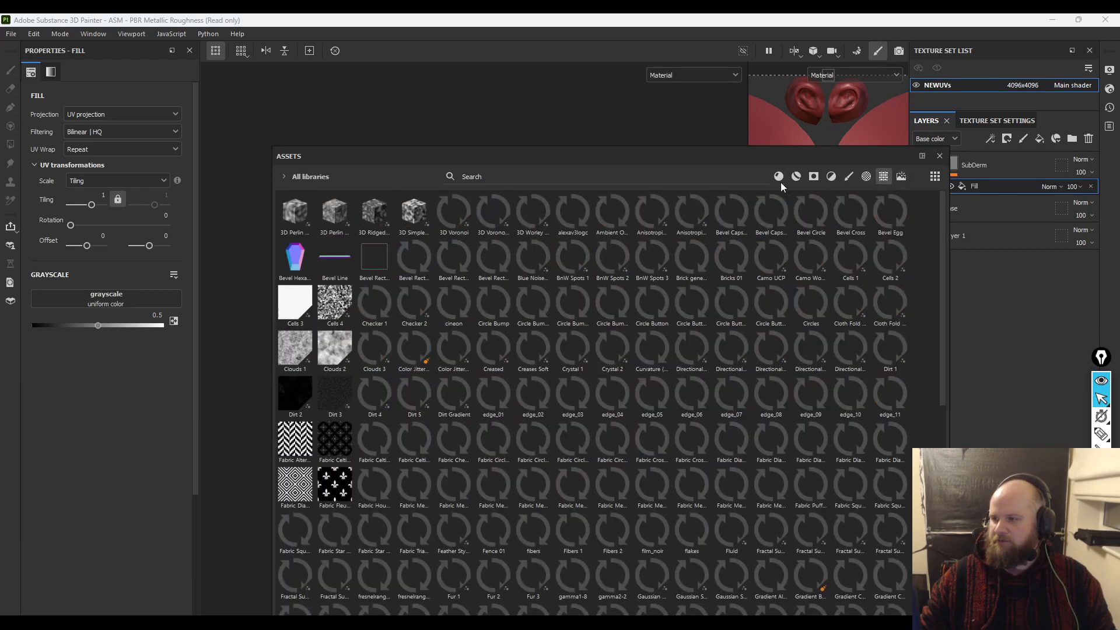
left_click(587, 177)
type("Noise")
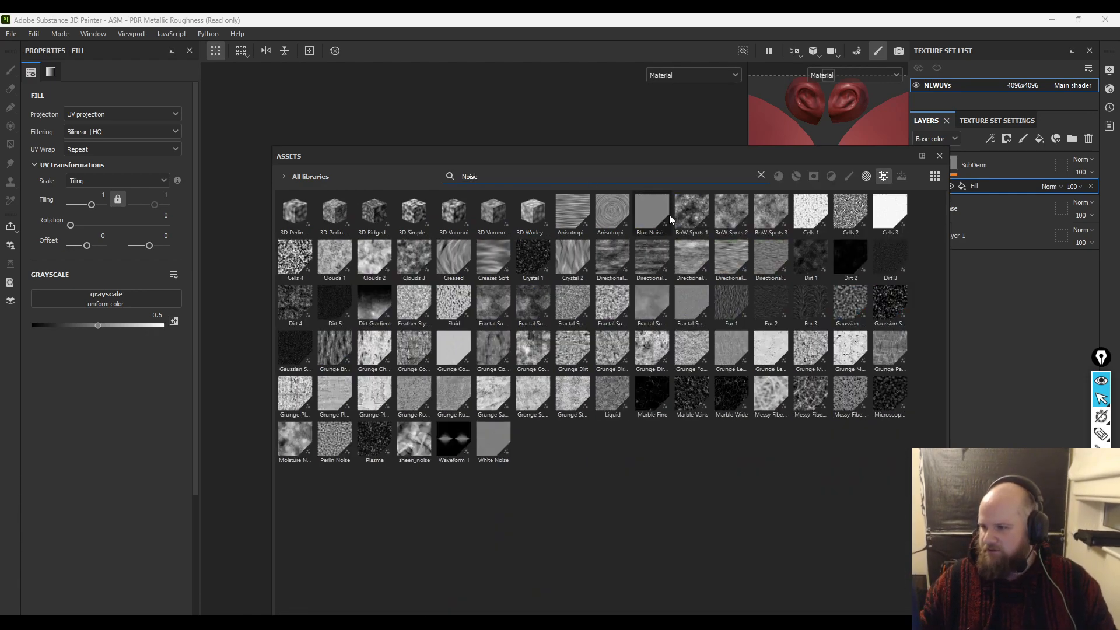
- Apply the BnW Spots 1 texture as the grayscale of the SubDerm mask's fill and move the asset library off the model
mouse_move(694, 210)
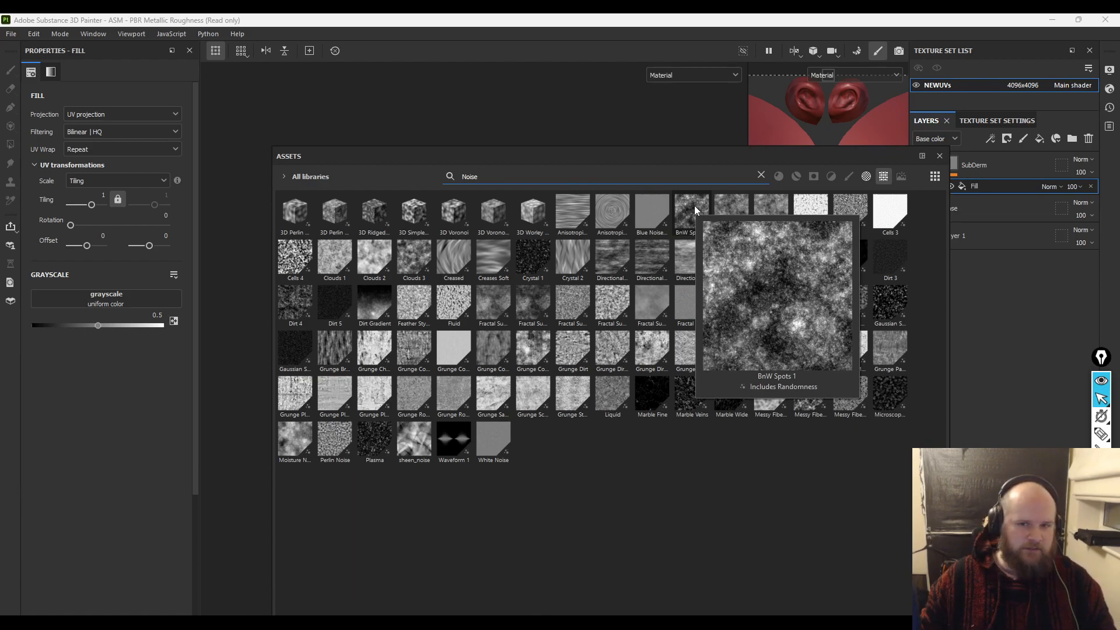
mouse_move(744, 208)
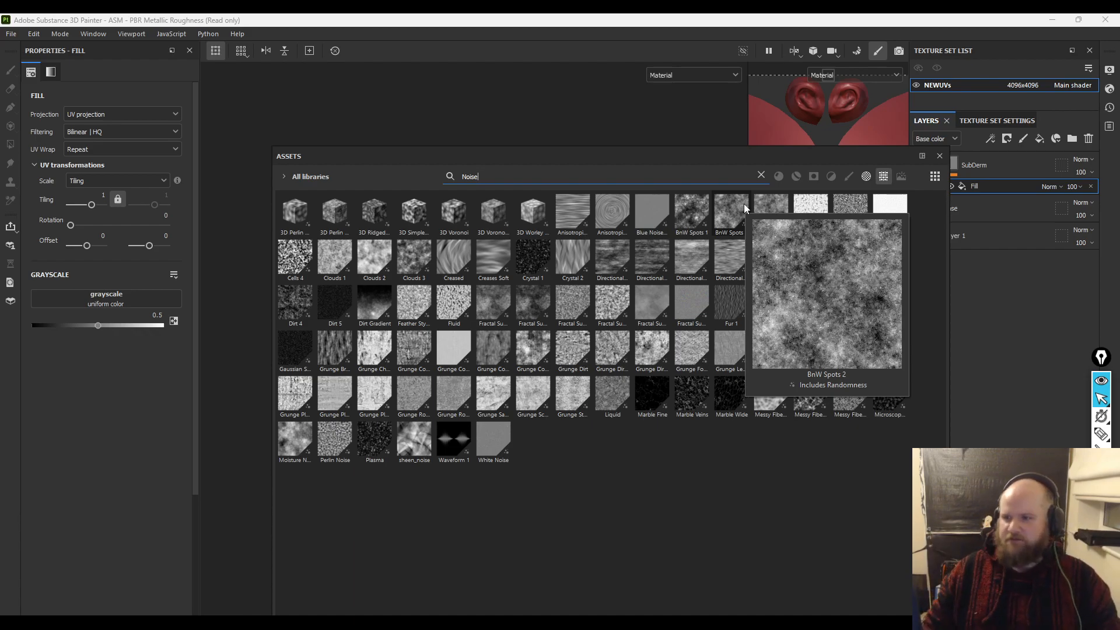
mouse_move(695, 213)
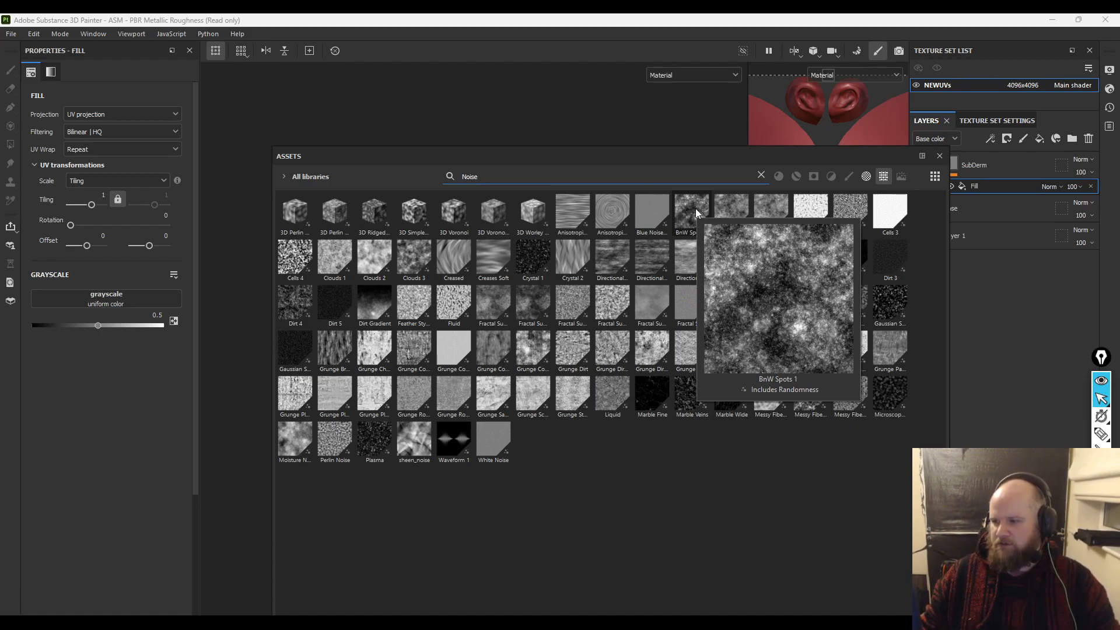
left_click(696, 212)
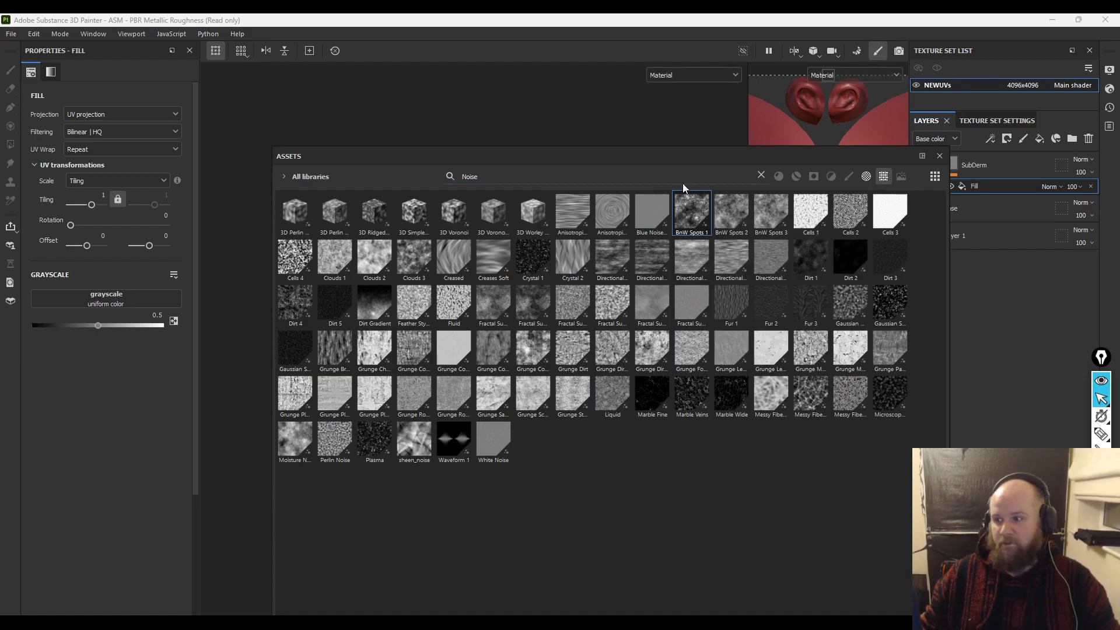
left_click_drag(696, 212, 106, 300)
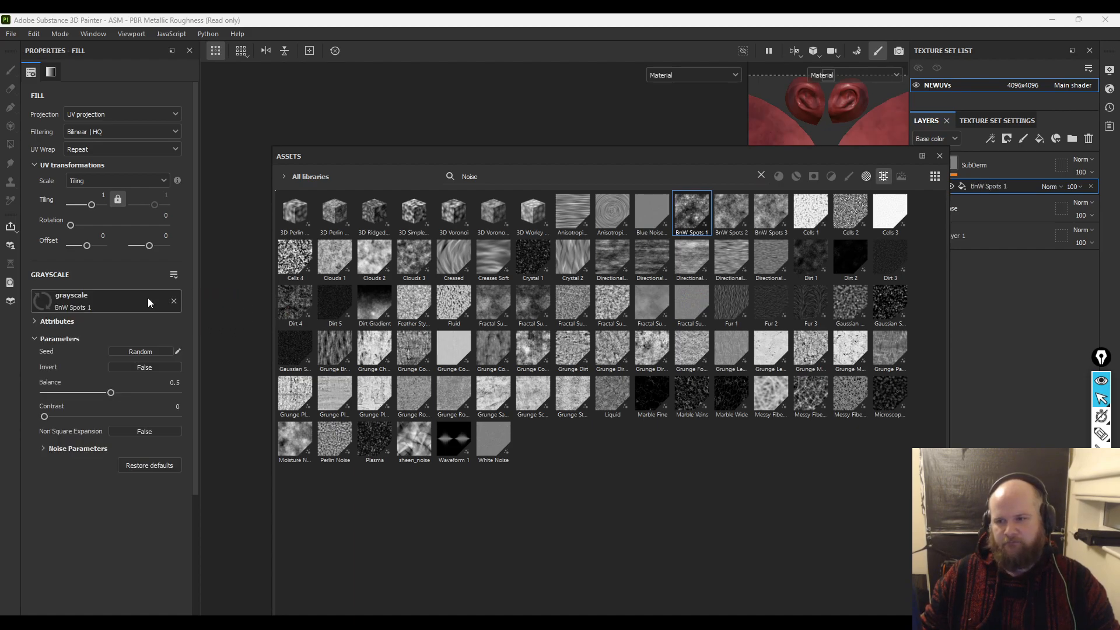
left_click_drag(673, 161, 0, 167)
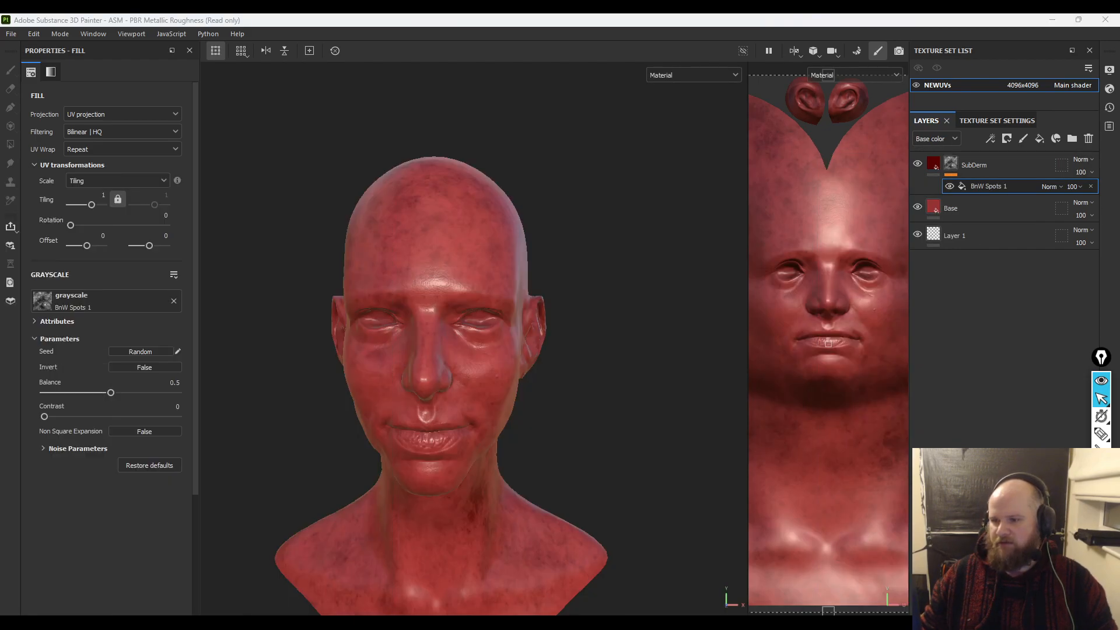
- Examine the mottling on the forehead up close, cycling through single channels and returning to the material view
scroll(524, 352, "up", 5)
left_click_drag(524, 352, 406, 319, "alt")
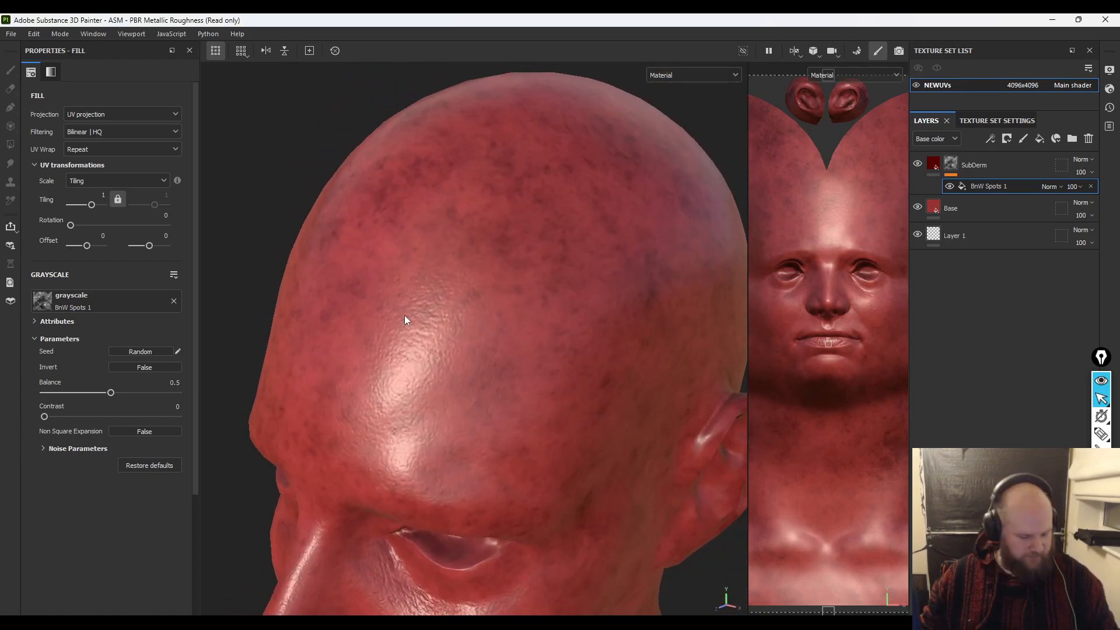
key("c")
key("c")
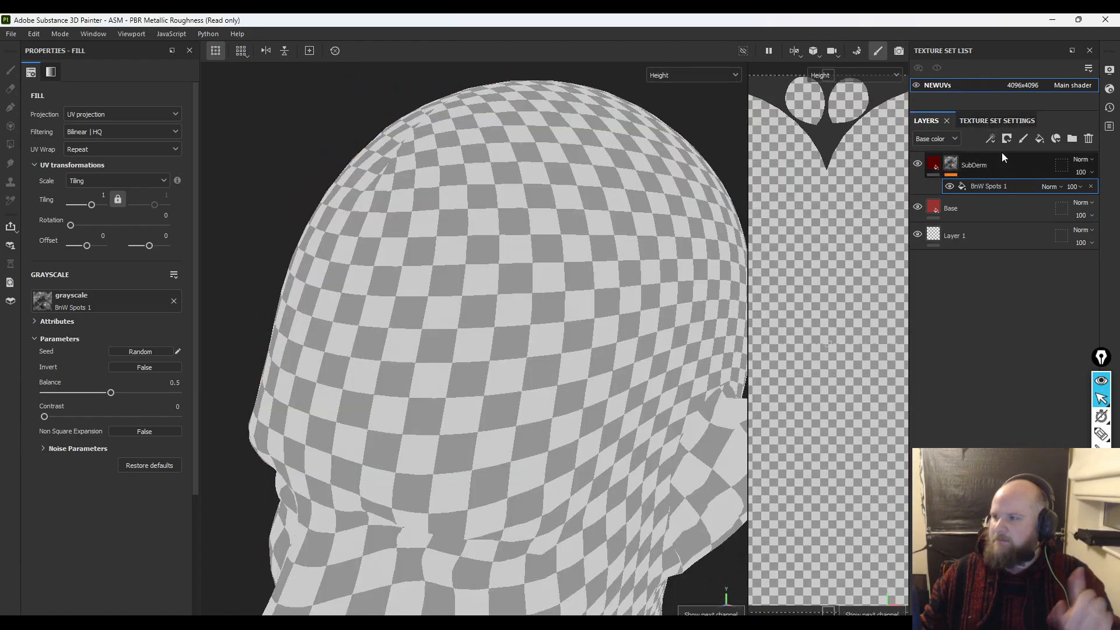
key("m")
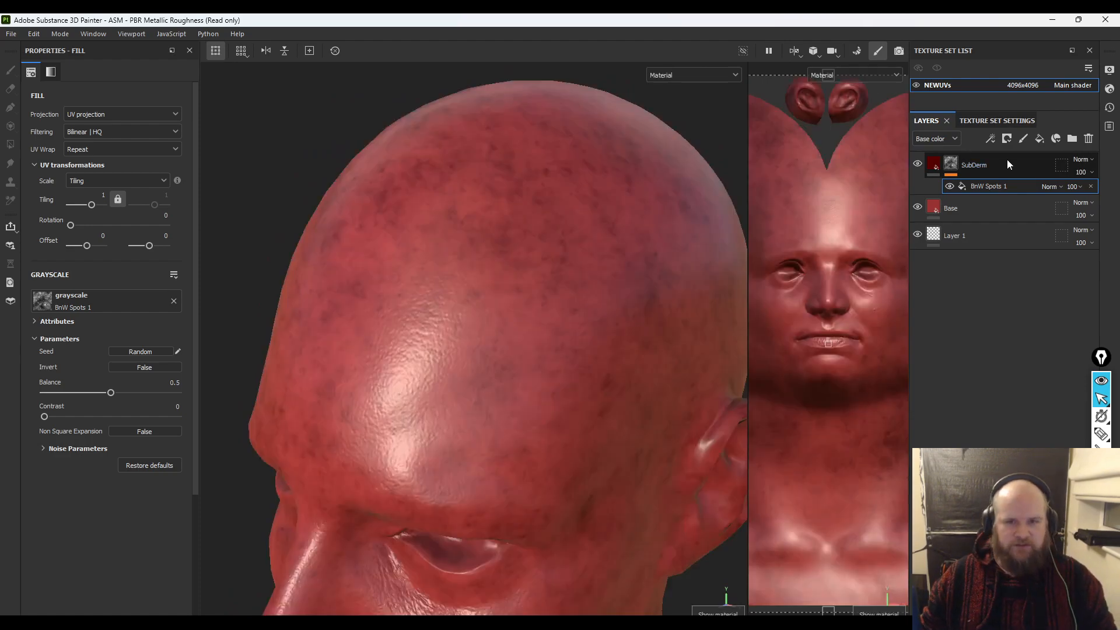
- Add a fill layer above SubDerm with only the roughness channel active and set its roughness to 0.5
left_click(1006, 160)
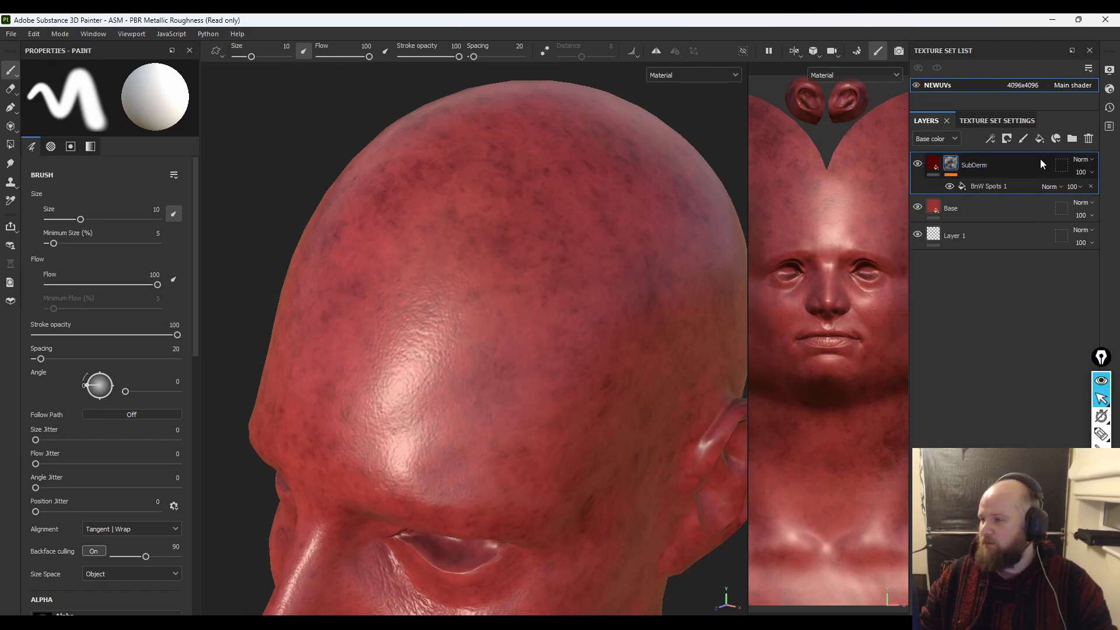
left_click(1039, 140)
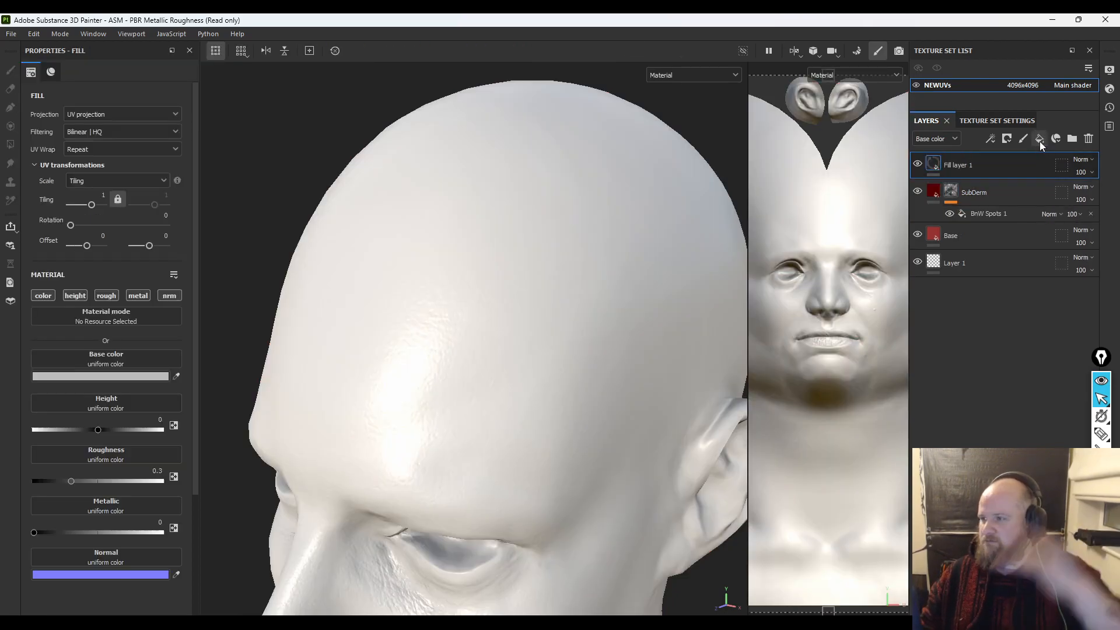
left_click(110, 298, "alt")
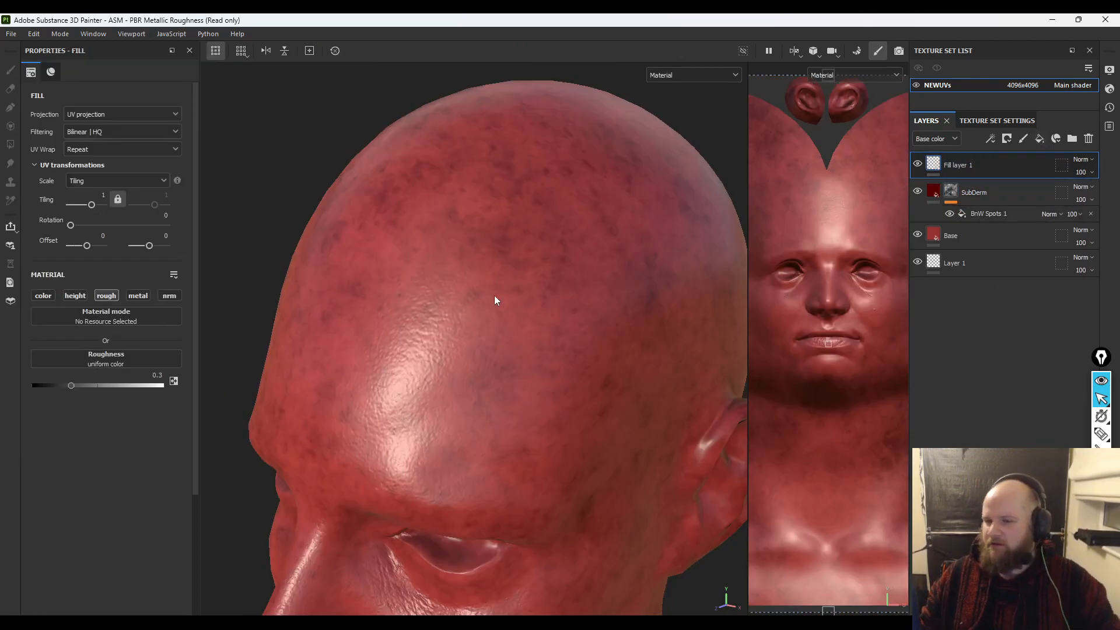
left_click(163, 375)
type("0.")
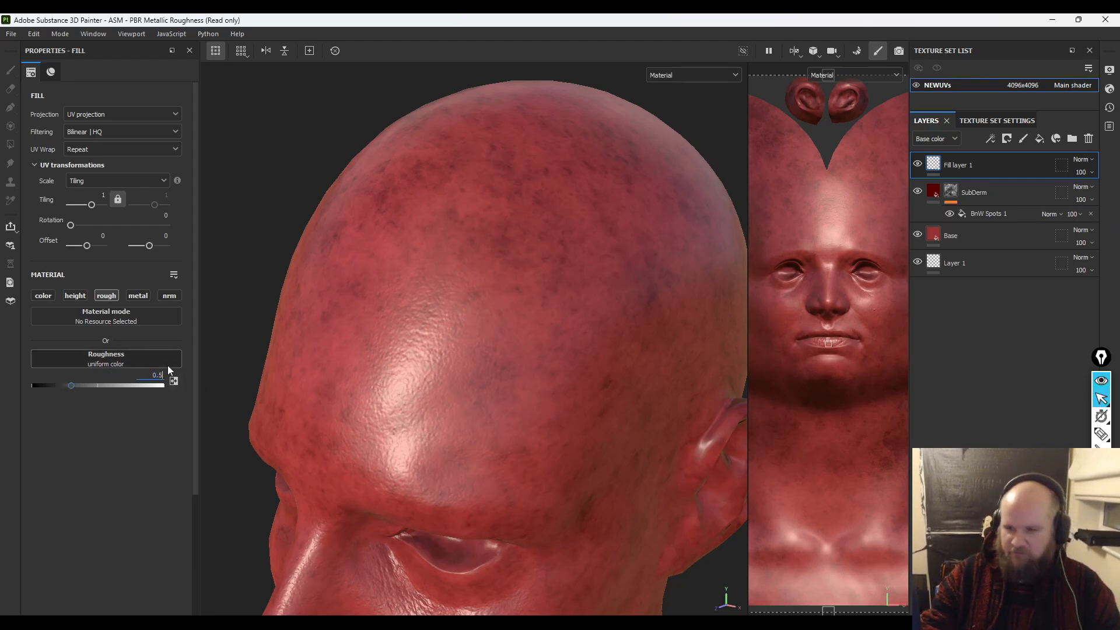
type("5")
key("Return")
left_click_drag(398, 536, 456, 348, "alt")
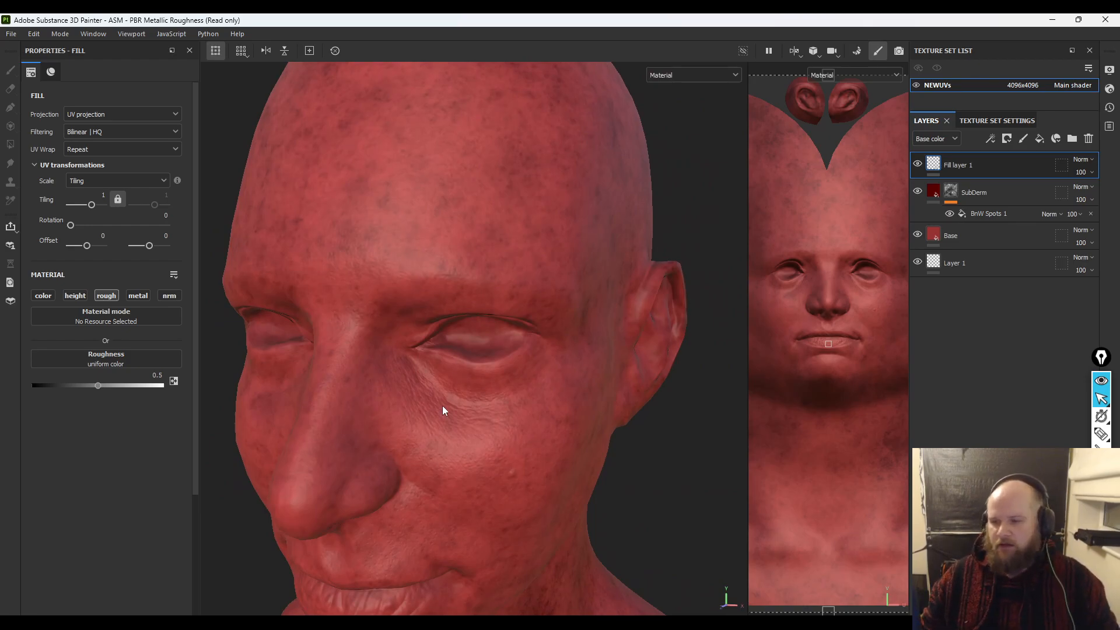
left_click_drag(246, 347, 437, 338, "alt")
- Try other balance, contrast and tiling values on the SubDerm mask's BnW Spots 1 fill, and restore its tiling to 1
left_click(1004, 214)
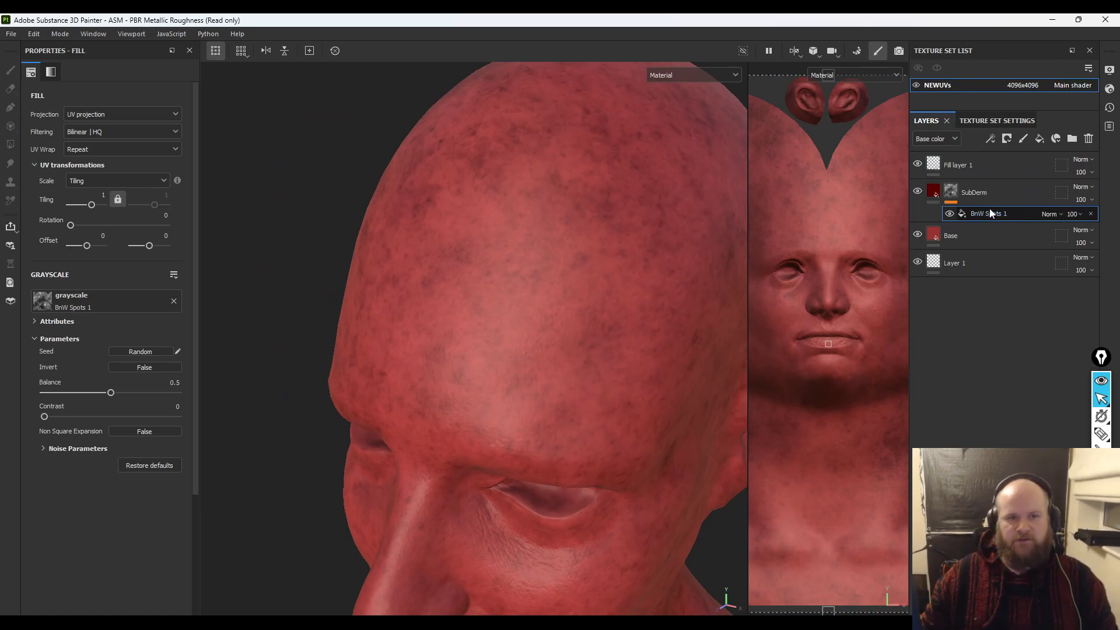
left_click_drag(554, 240, 68, 500, "alt")
mouse_move(117, 393)
left_mouse_down()
mouse_move(142, 393)
mouse_move(86, 393)
mouse_move(111, 392)
left_mouse_up()
mouse_move(45, 417)
left_mouse_down()
mouse_move(163, 417)
mouse_move(35, 418)
left_mouse_up()
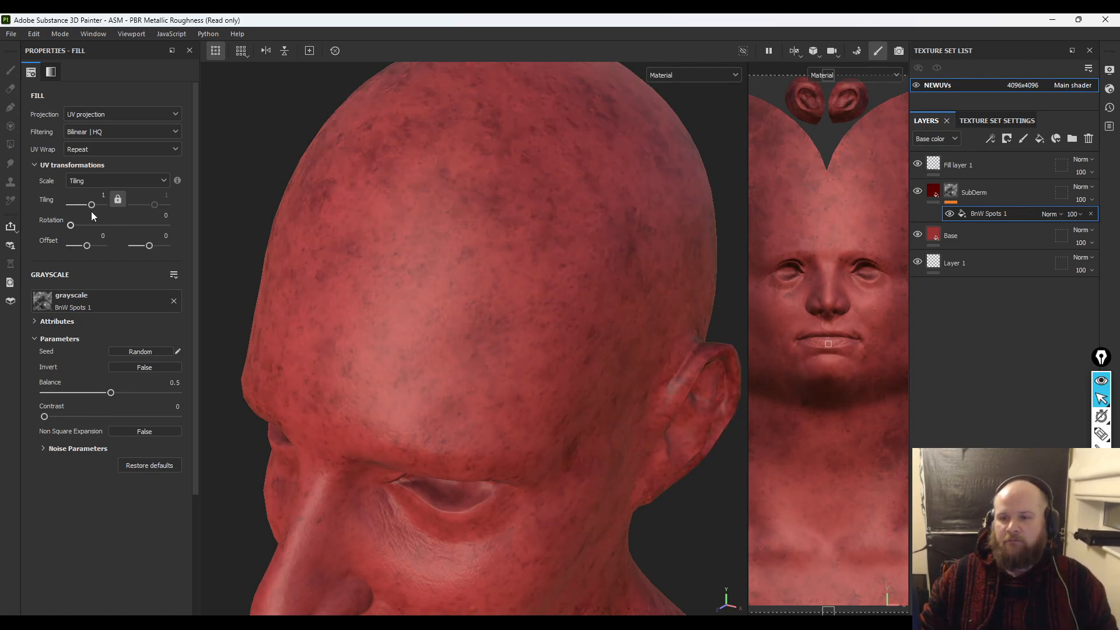
mouse_move(92, 205)
left_mouse_down()
mouse_move(105, 210)
mouse_move(92, 212)
left_mouse_up()
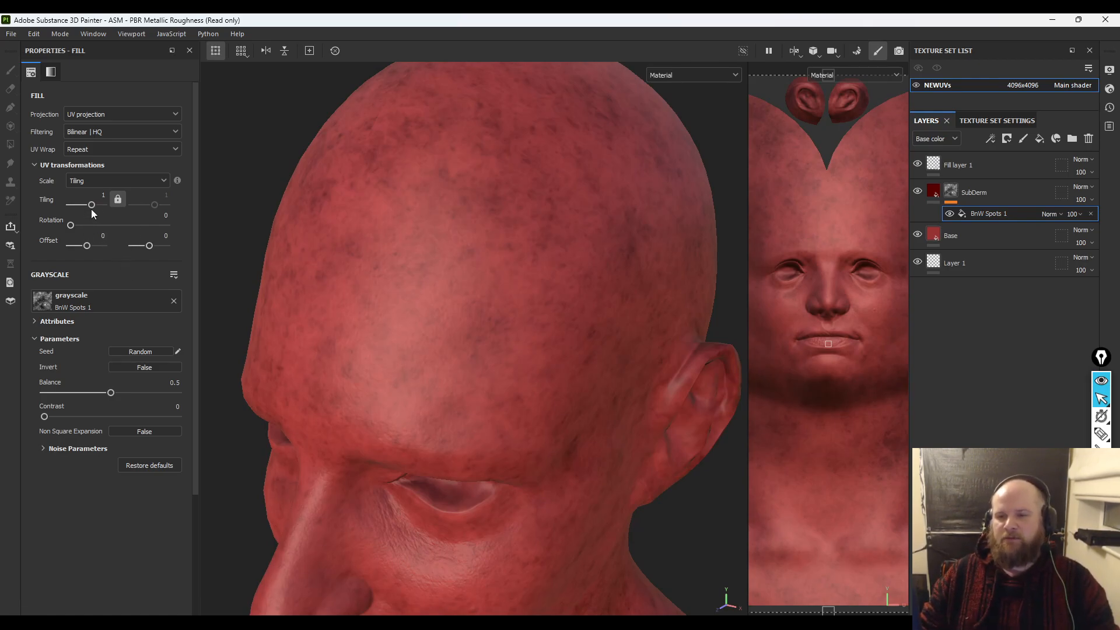
left_click_drag(90, 205, 104, 209)
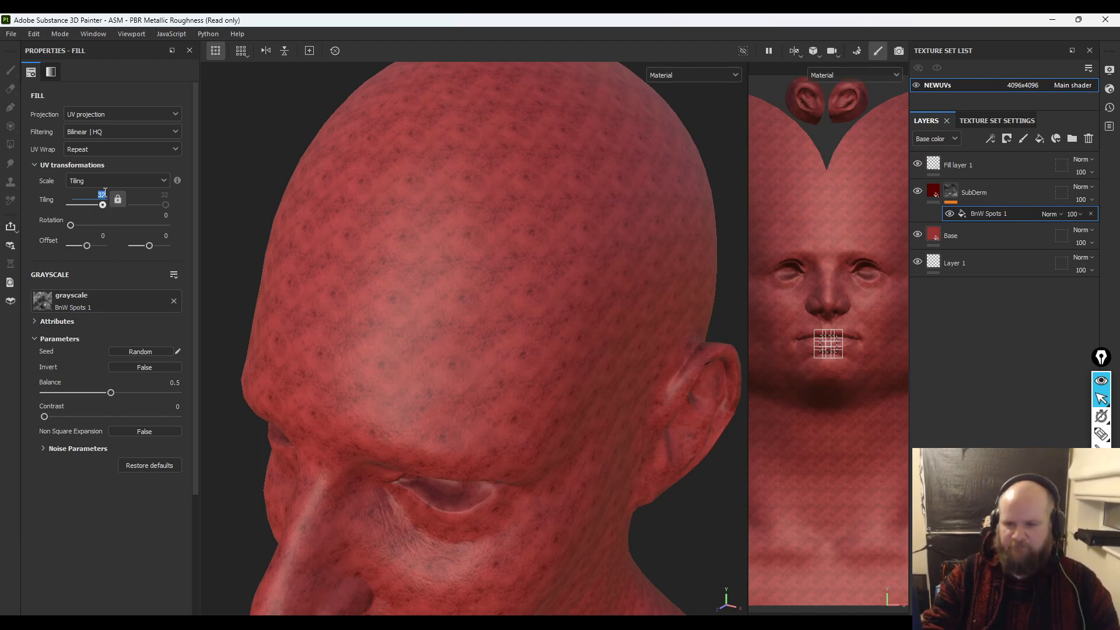
key("Return")
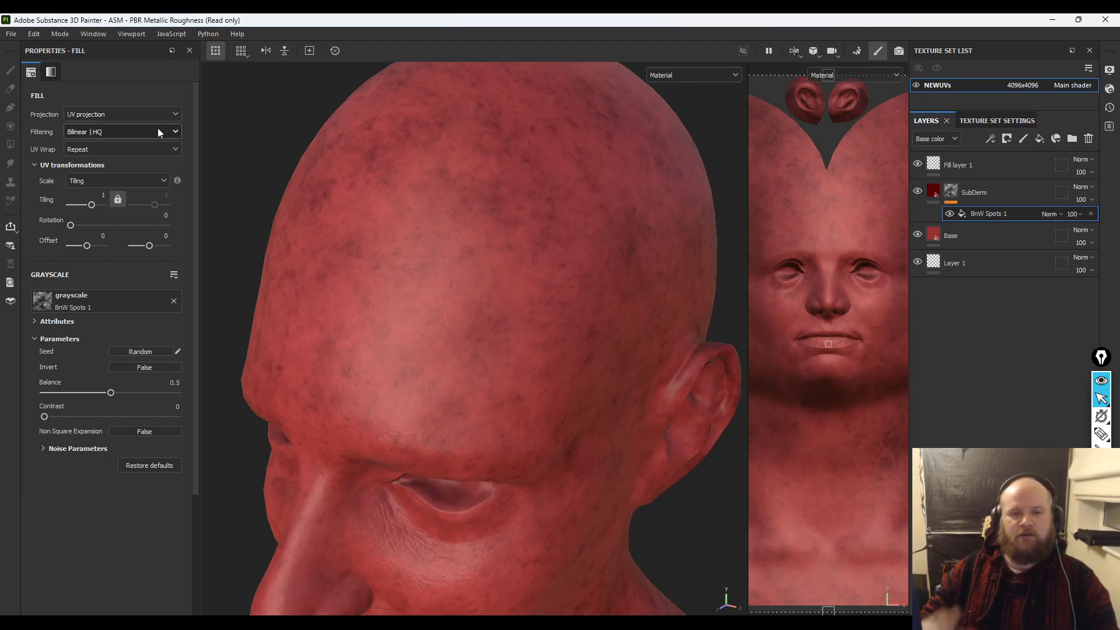
- Switch the BnW Spots 1 fill to tri-planar projection and inspect the mottling across the scalp and face
left_click_drag(421, 233, 435, 408, "alt")
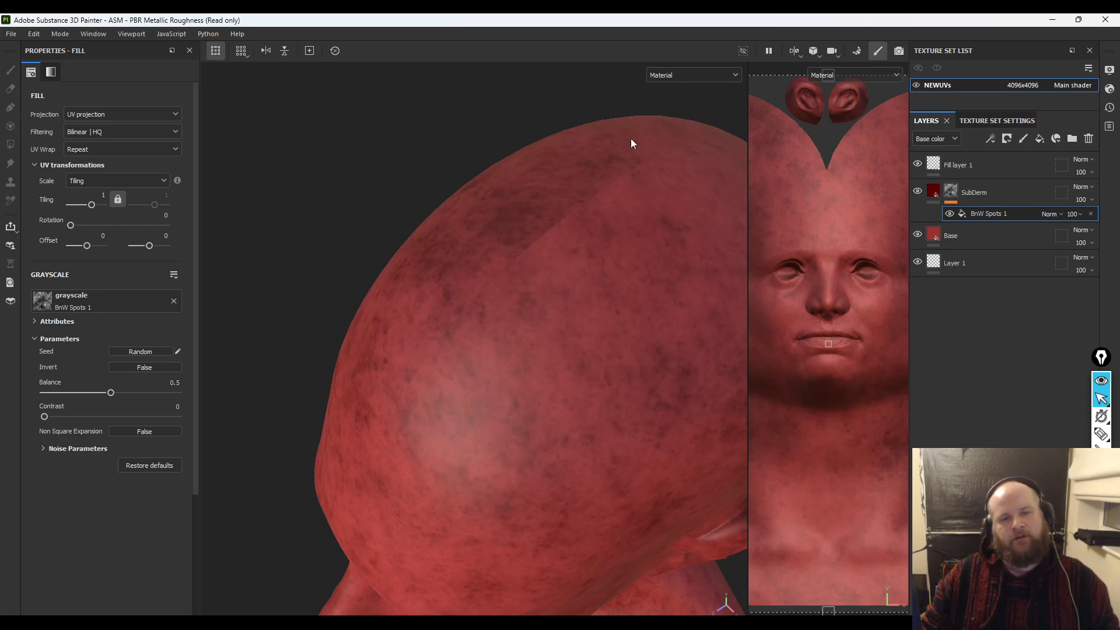
left_click(93, 120)
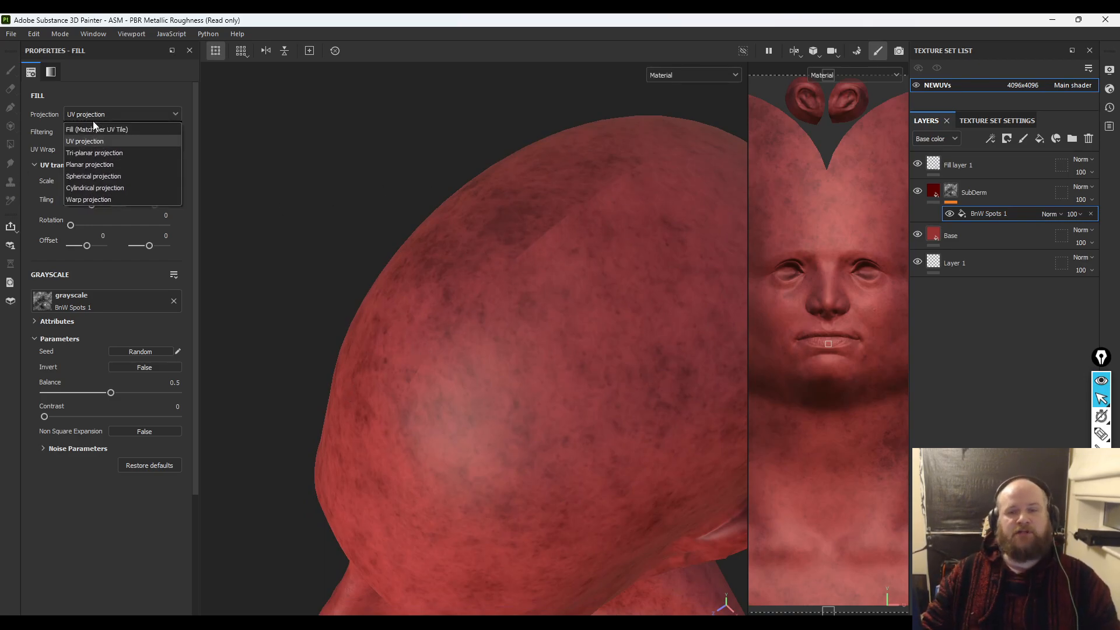
left_click(88, 155)
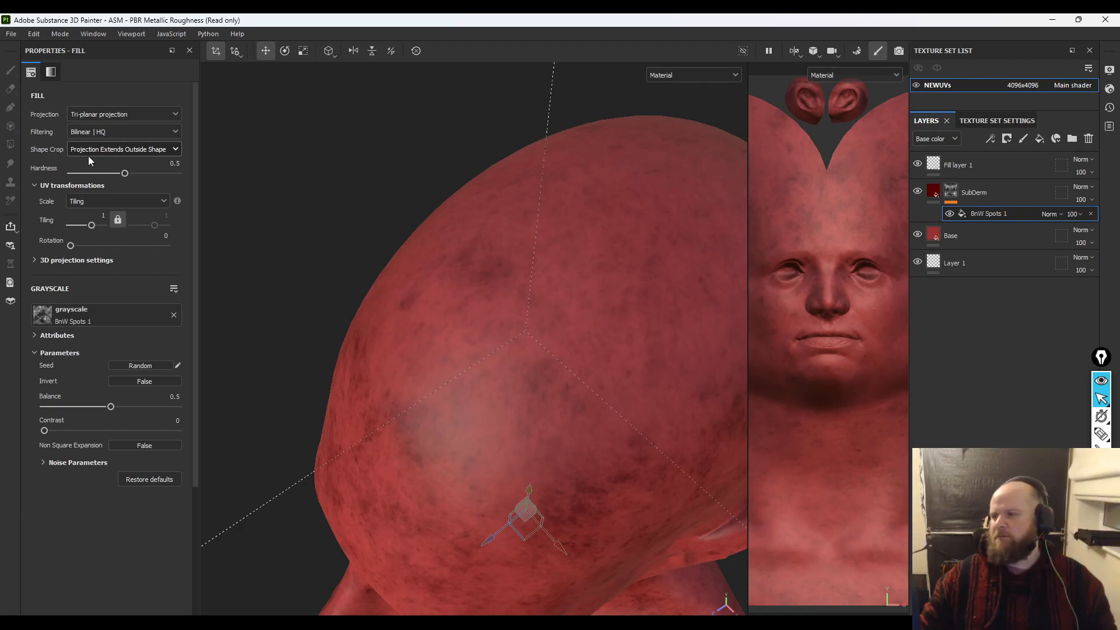
middle_click_drag(657, 220, 583, 19, "alt")
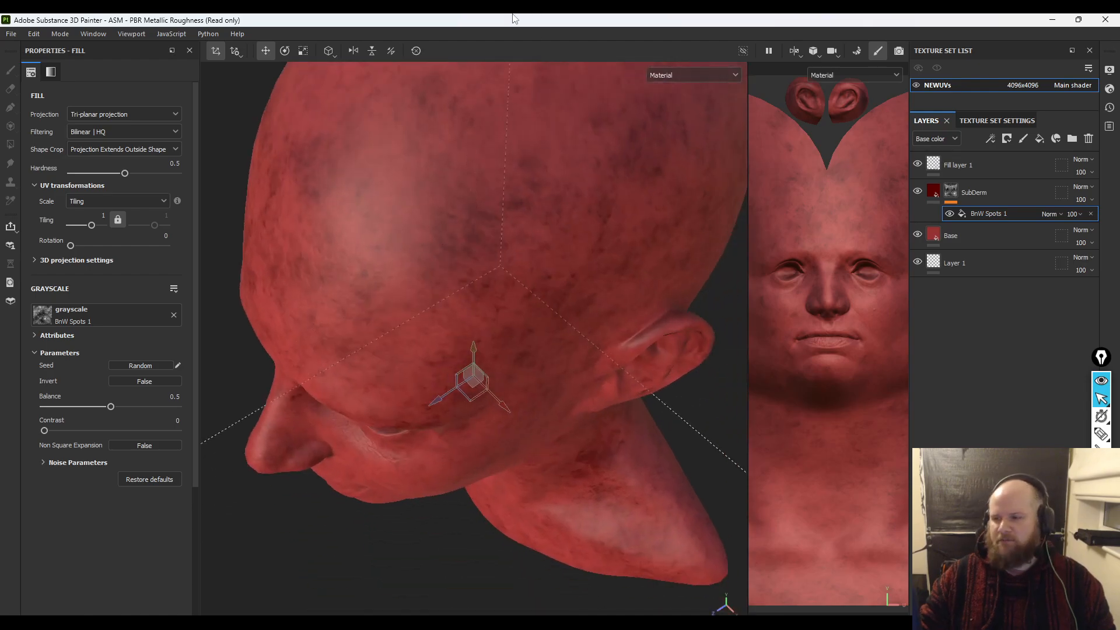
right_click_drag(584, 19, 315, 229, "alt")
left_click_drag(315, 230, 324, 156, "alt")
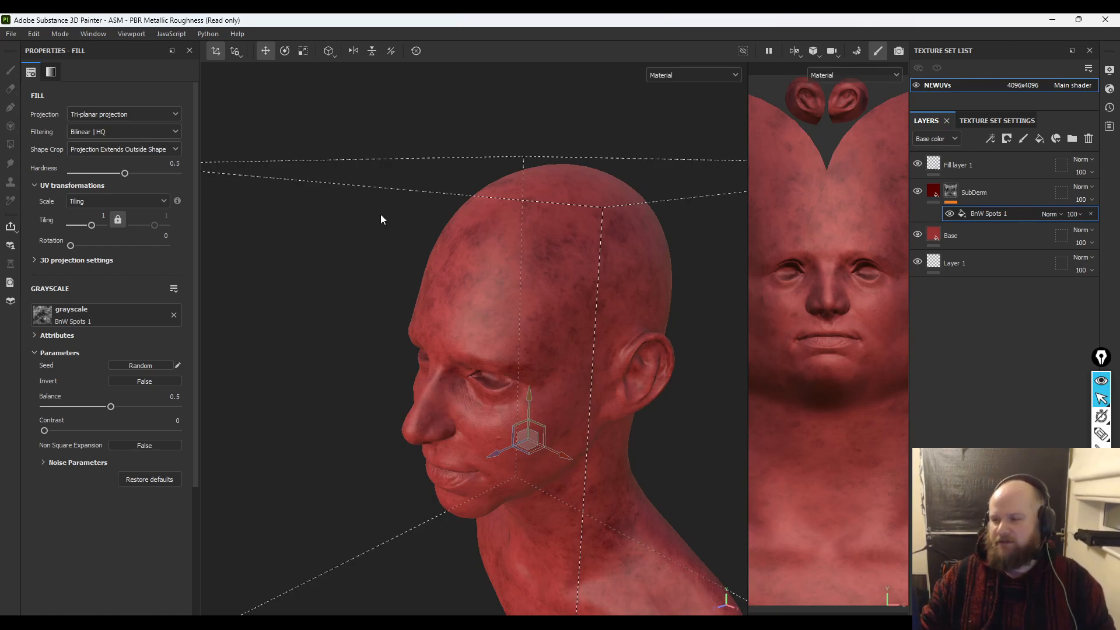
right_click_drag(430, 295, 353, 225, "alt")
left_click_drag(353, 225, 436, 237, "alt")
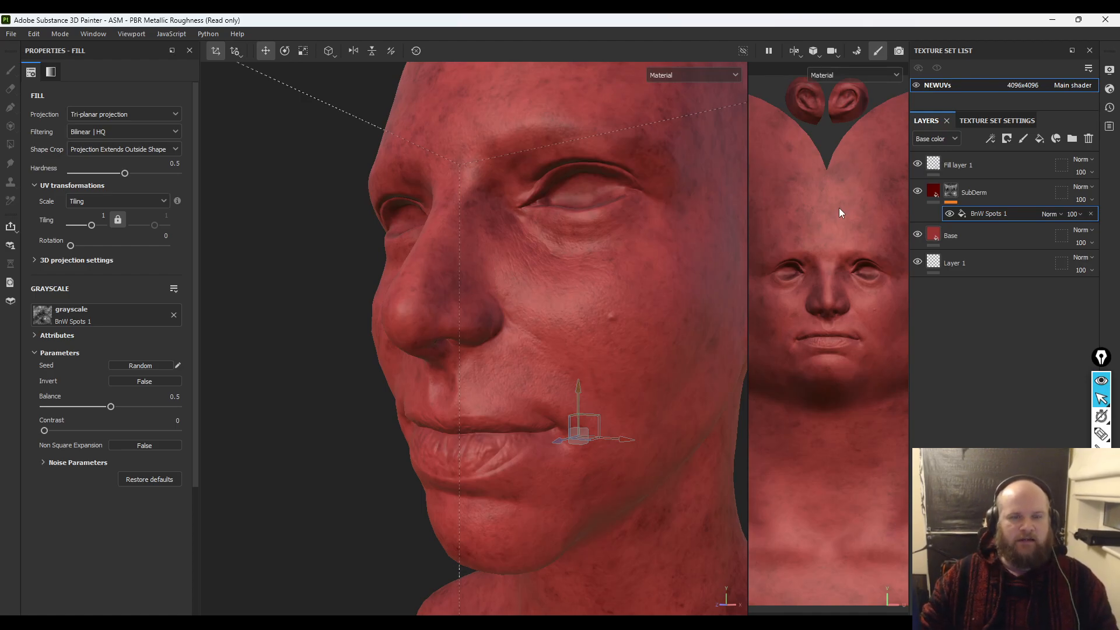
left_click(926, 236)
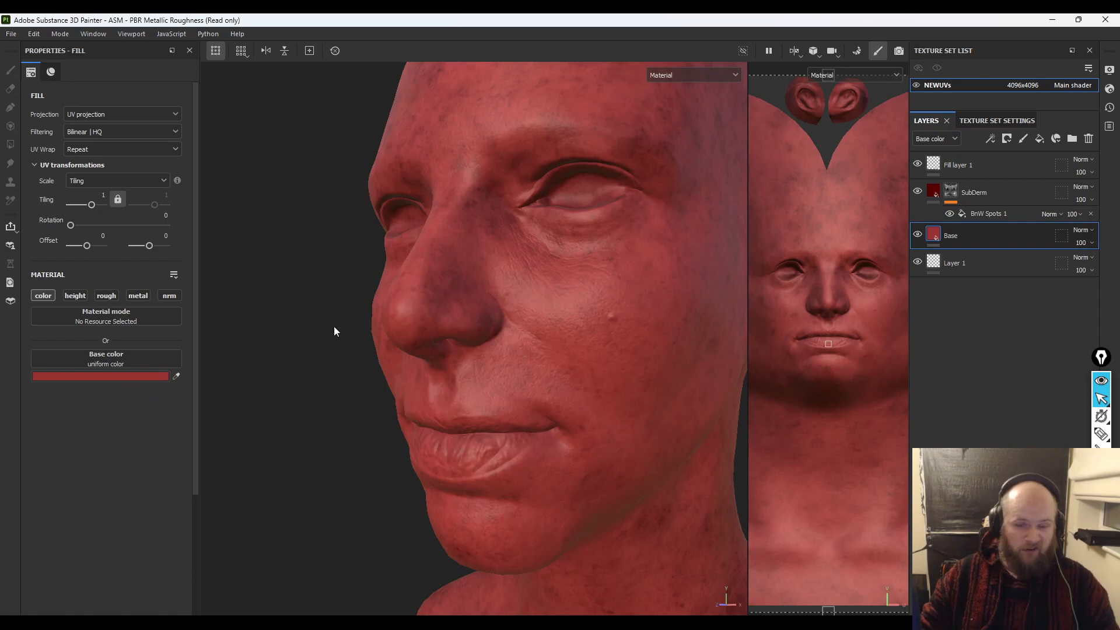
left_click(927, 193)
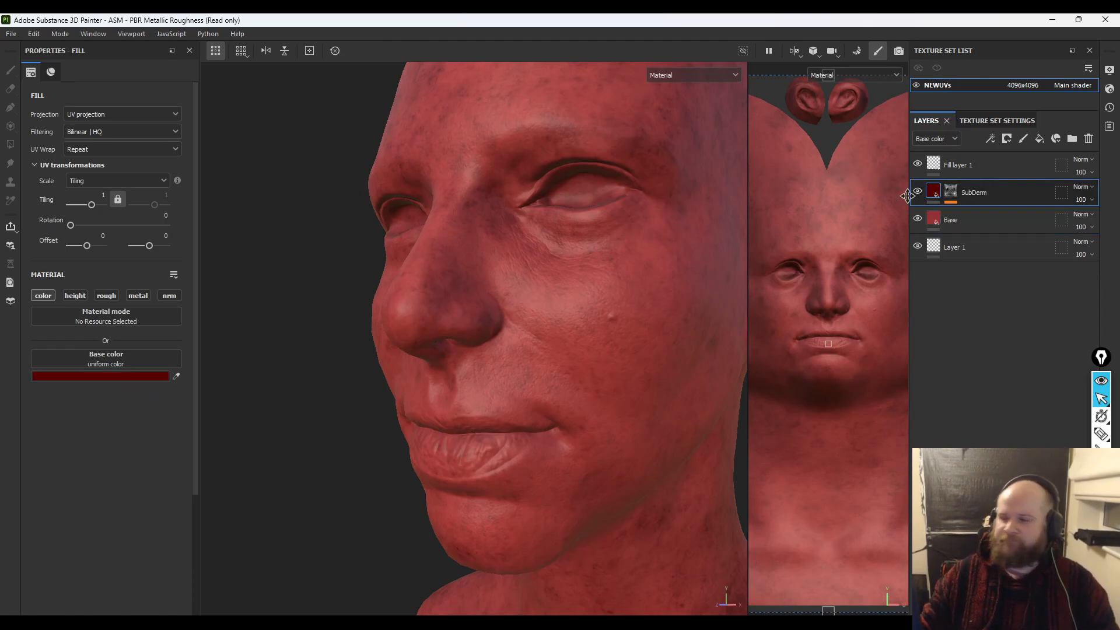
left_click_drag(488, 313, 478, 402, "alt")
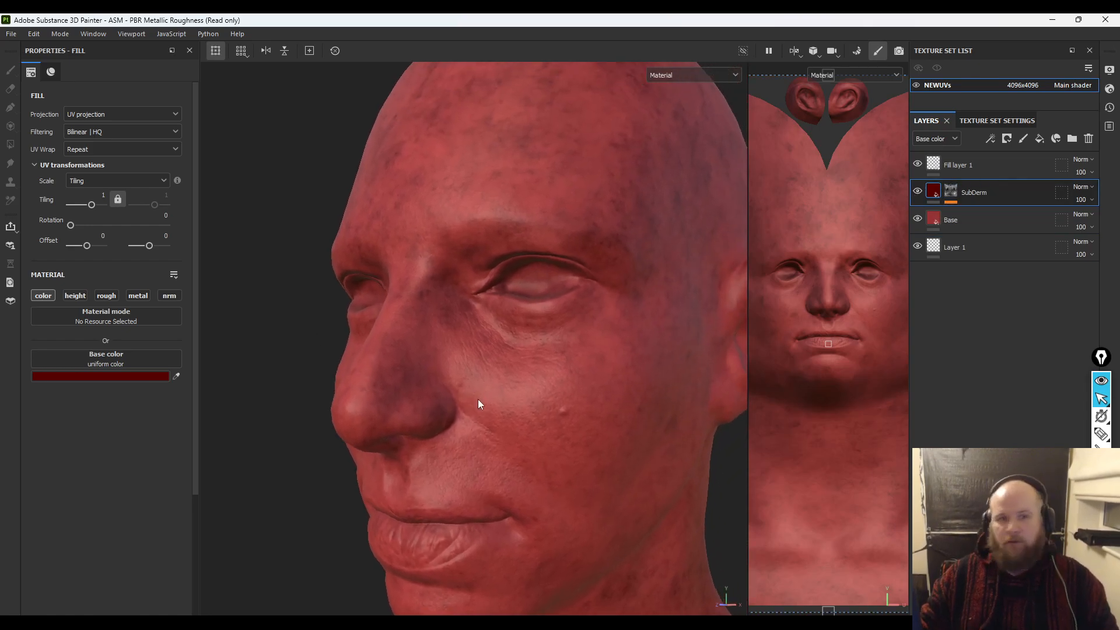
mouse_move(549, 325)
left_mouse_down("alt")
mouse_move(481, 334)
mouse_move(490, 473)
mouse_move(457, 327)
mouse_move(484, 318)
left_mouse_up("alt")
- Add a second fill to the SubDerm mask, try Linear dodge (Add) blending on it, and set its blend mode to Screen
left_click(952, 191)
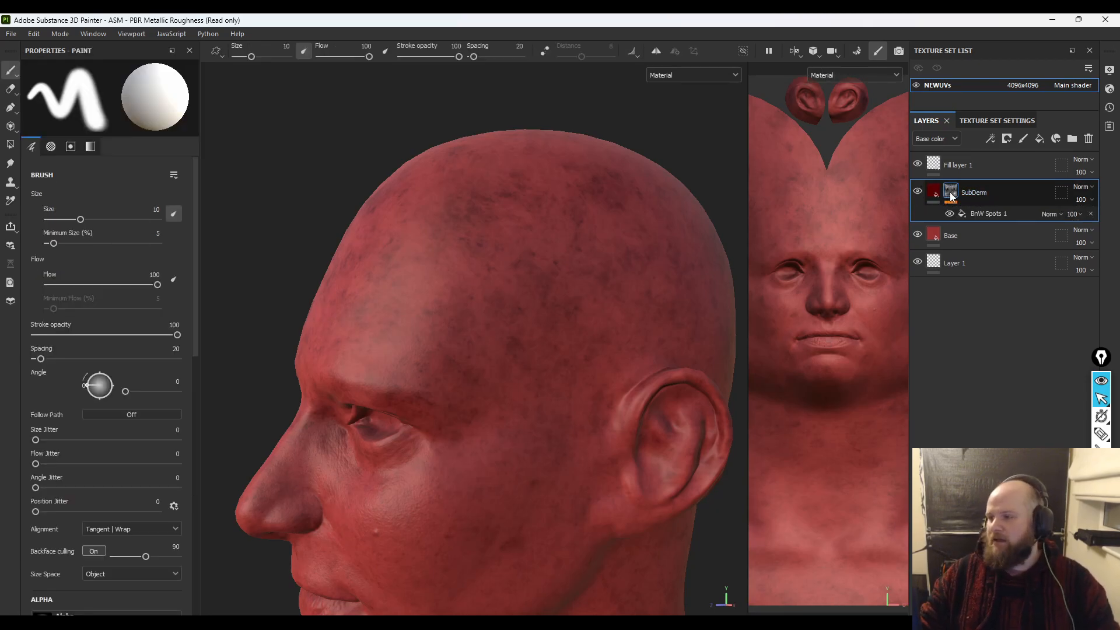
right_click(950, 196)
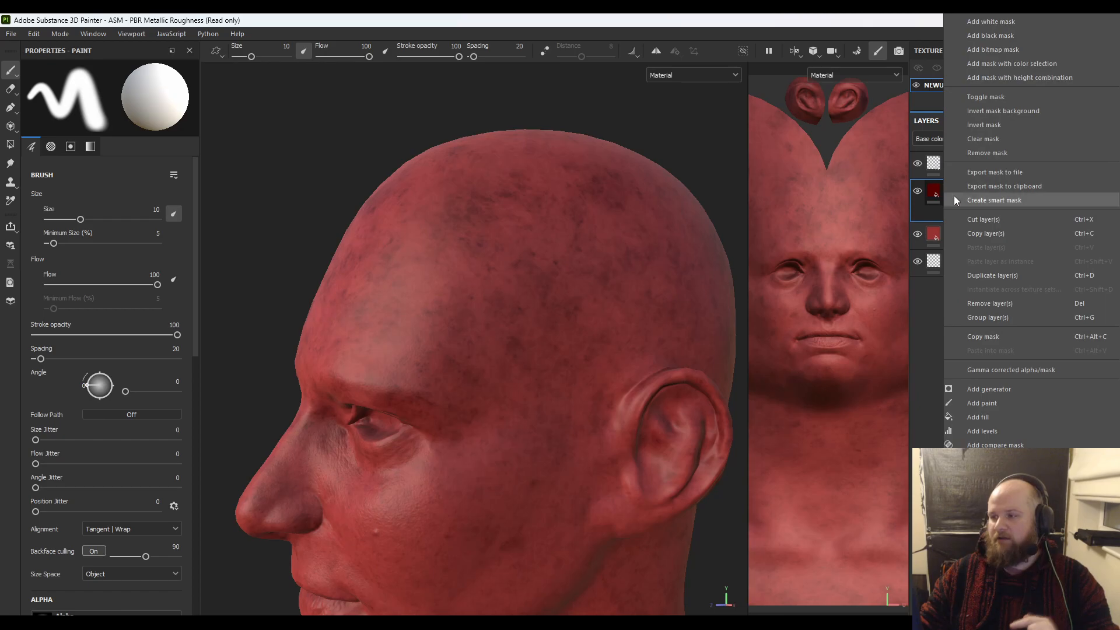
left_click(982, 418)
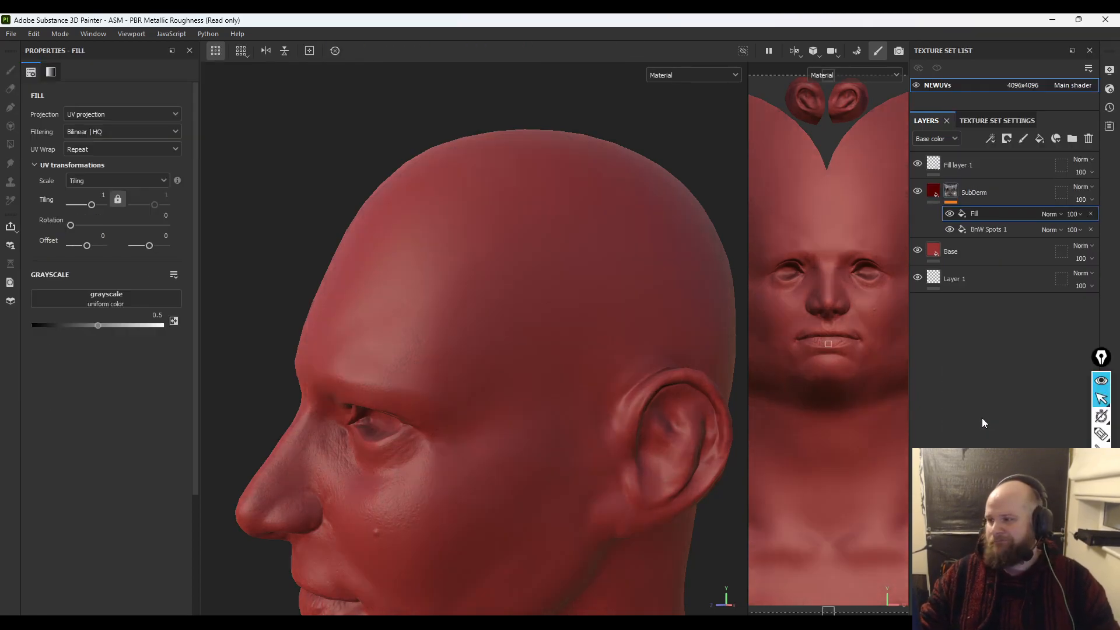
left_click(1051, 214)
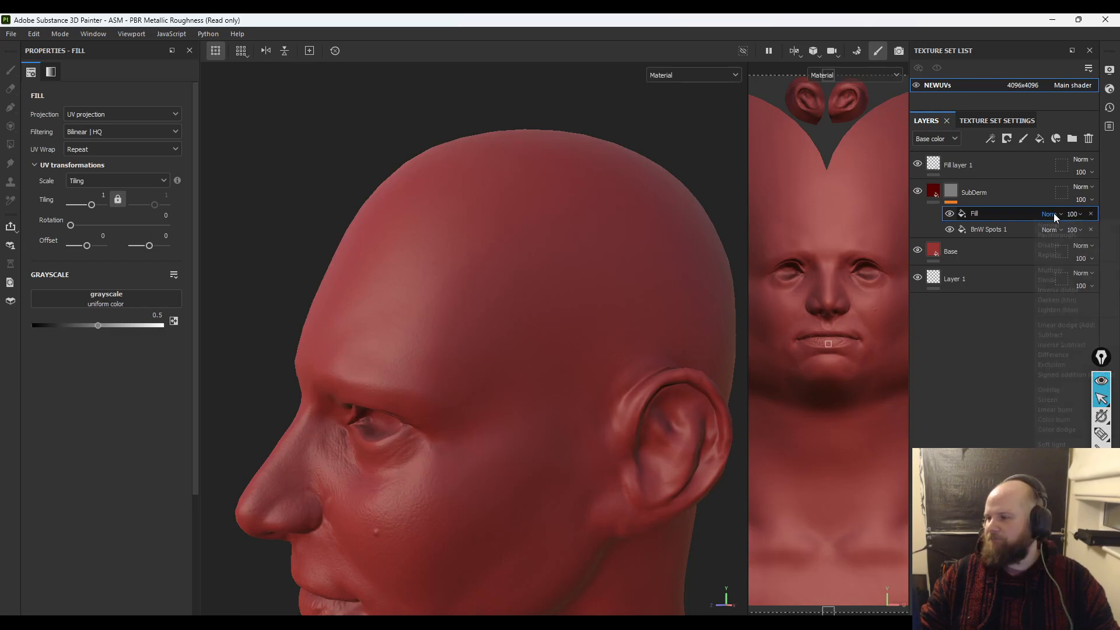
left_click(1052, 325)
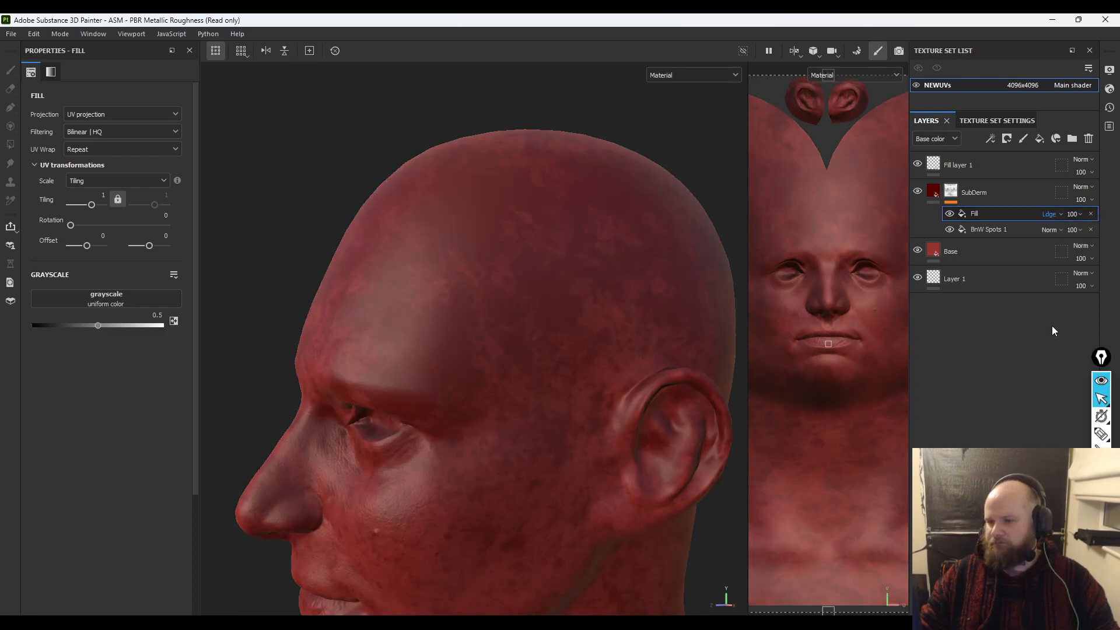
left_click(1052, 217)
left_click(1056, 400)
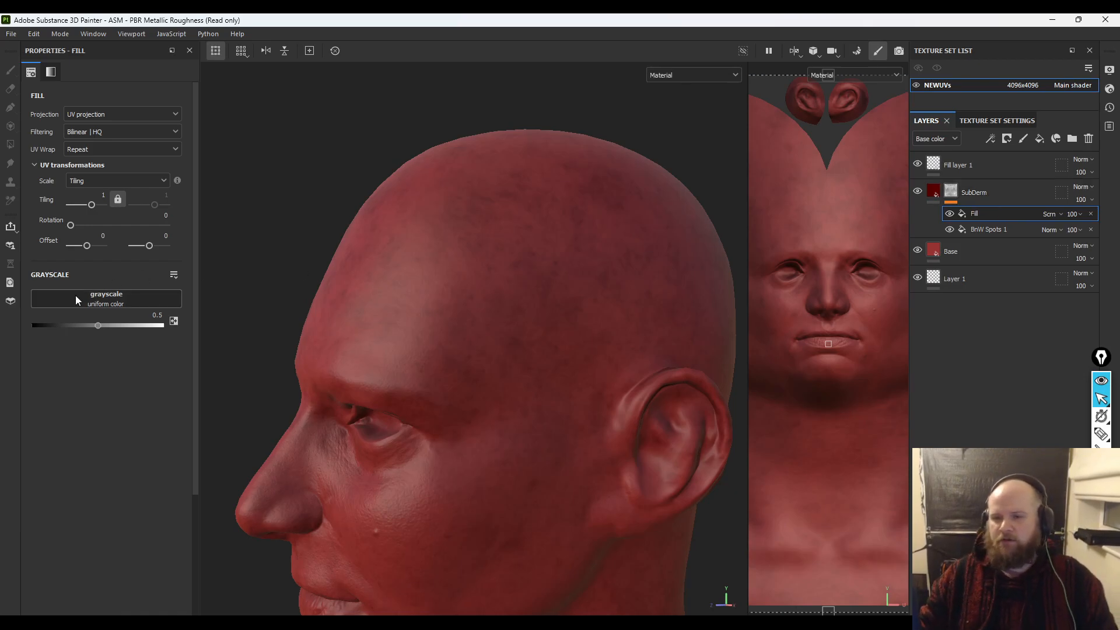
- Apply the BnW Spots 3 texture as the new mask fill's grayscale, move the asset library off the model and compare with the fill hidden
left_click(101, 302)
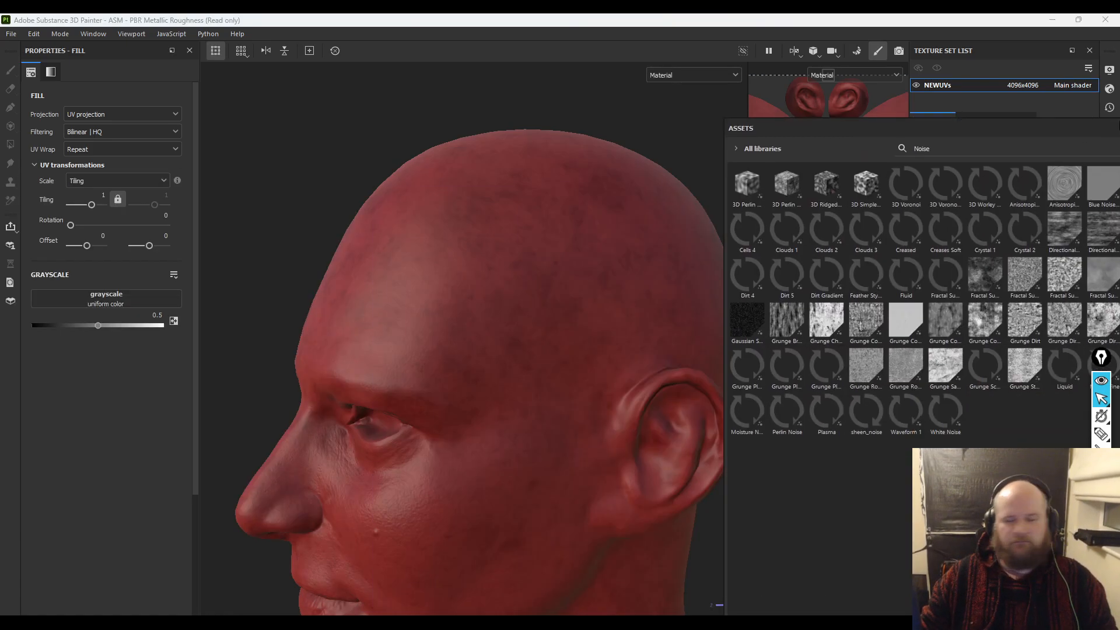
left_click_drag(810, 72, 865, 110)
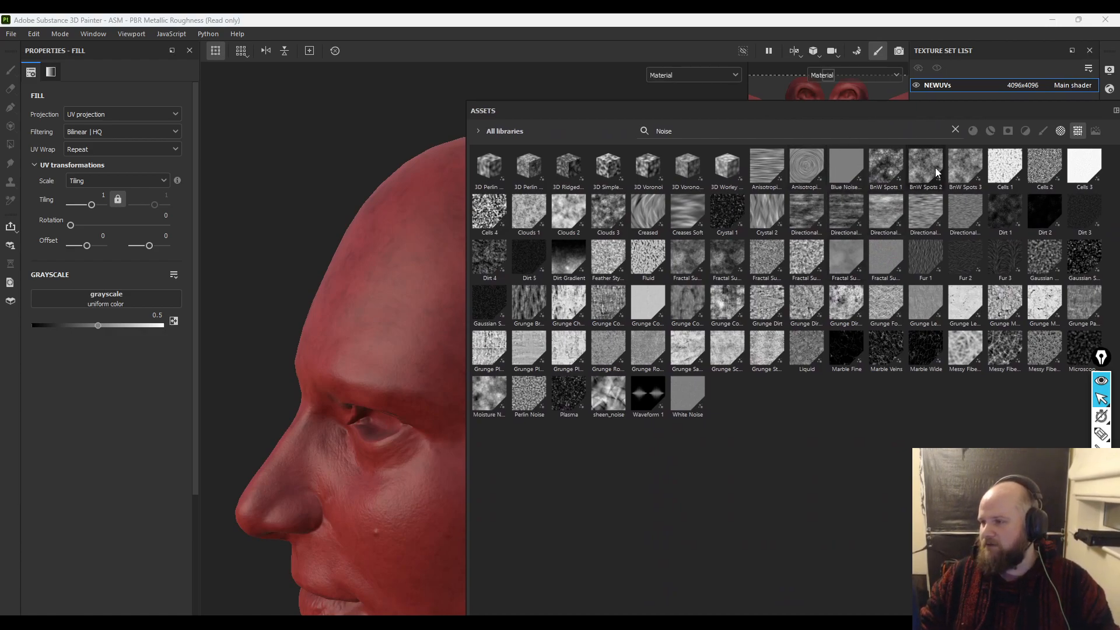
mouse_move(961, 166)
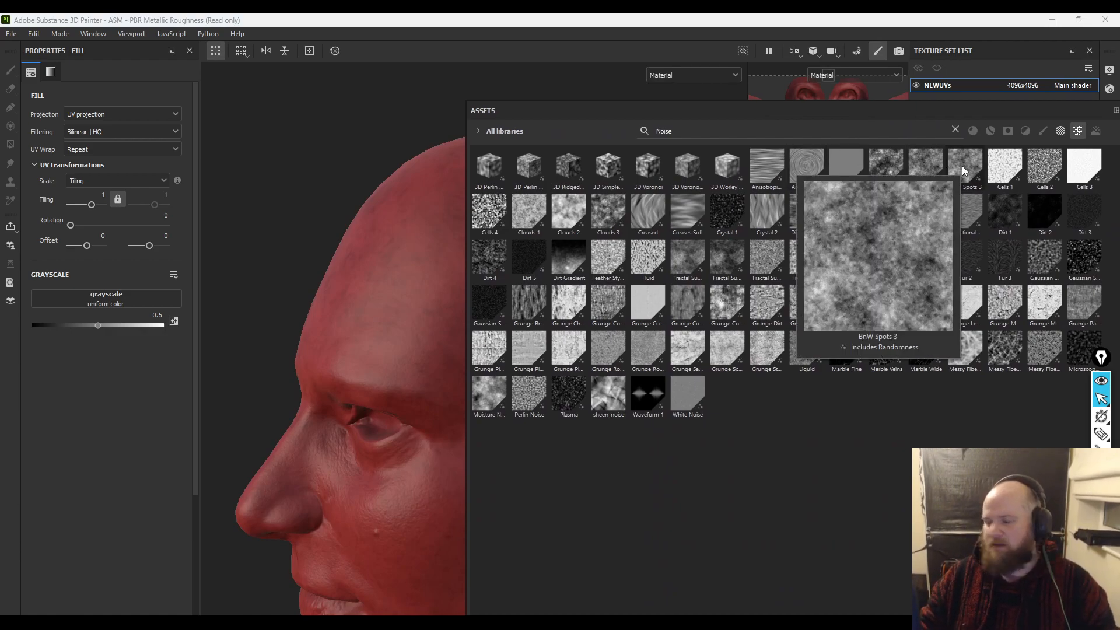
left_click_drag(961, 165, 131, 300)
left_click_drag(765, 115, 0, 179)
right_click_drag(680, 168, 840, 271, "alt")
left_click(949, 214)
left_click(949, 214)
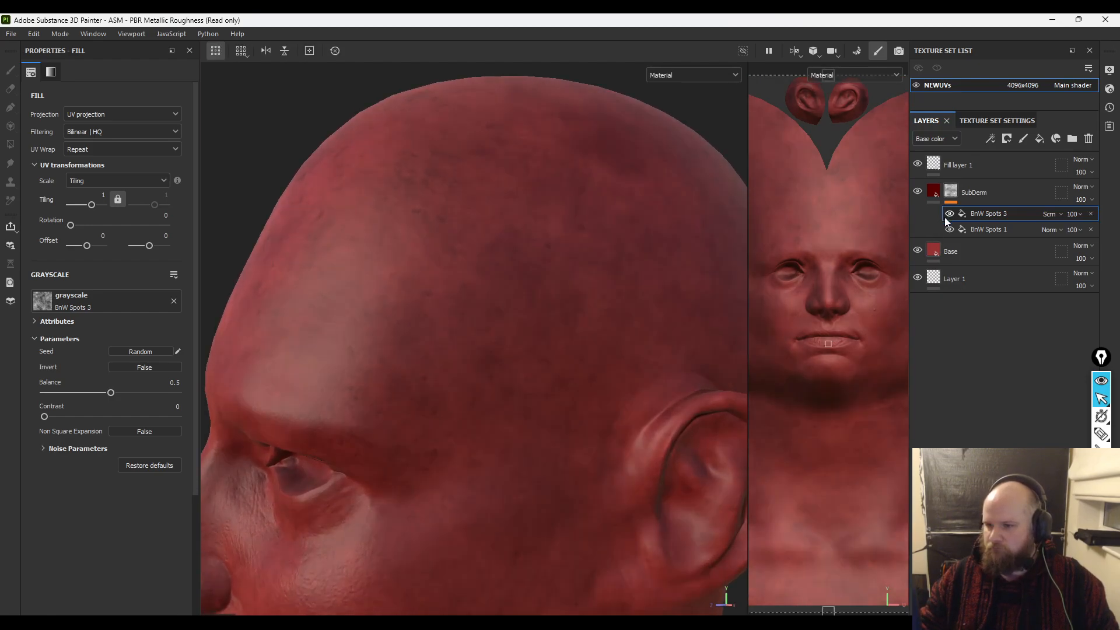
- Try Difference and the blend modes following it on the BnW Spots 3 fill, ending back on Screen
left_click(1049, 215)
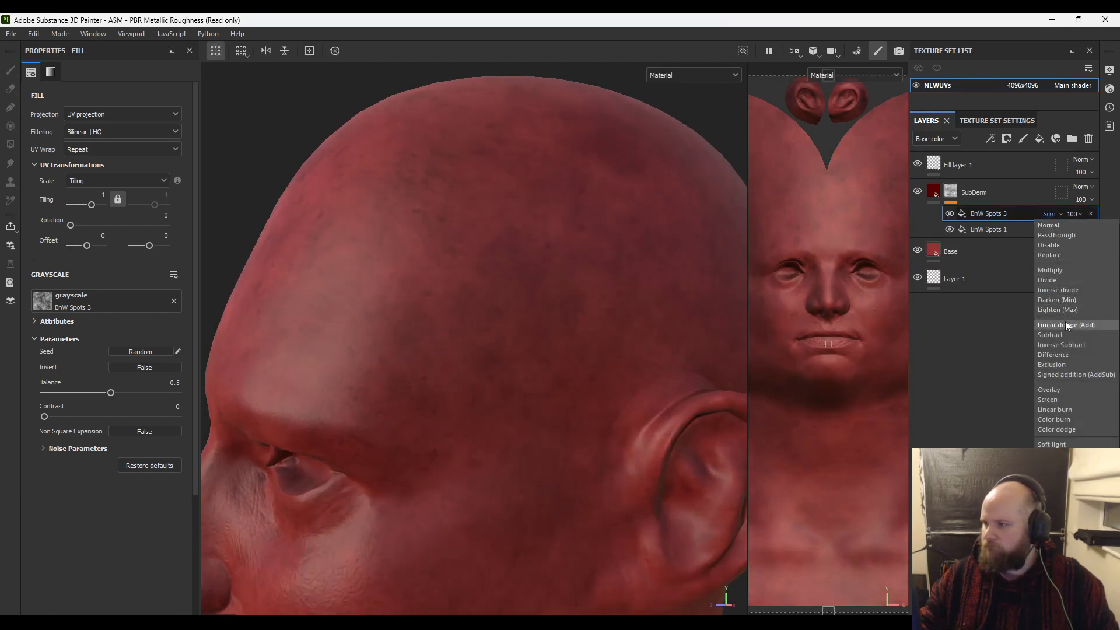
left_click(1054, 355)
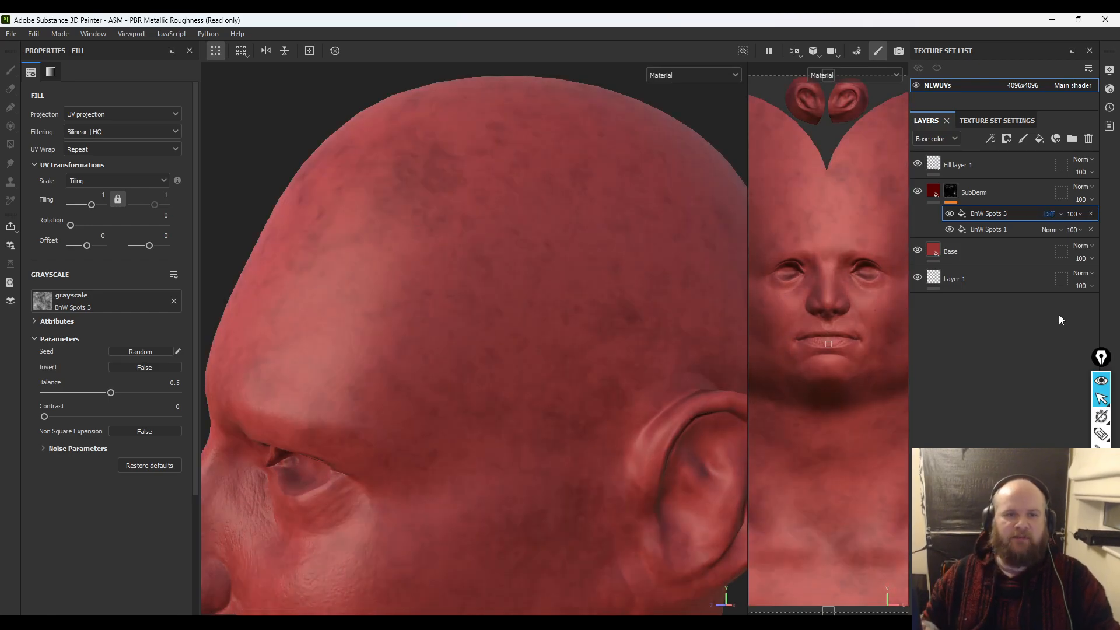
key("Down")
key("Down")
key("Down")
key("Down")
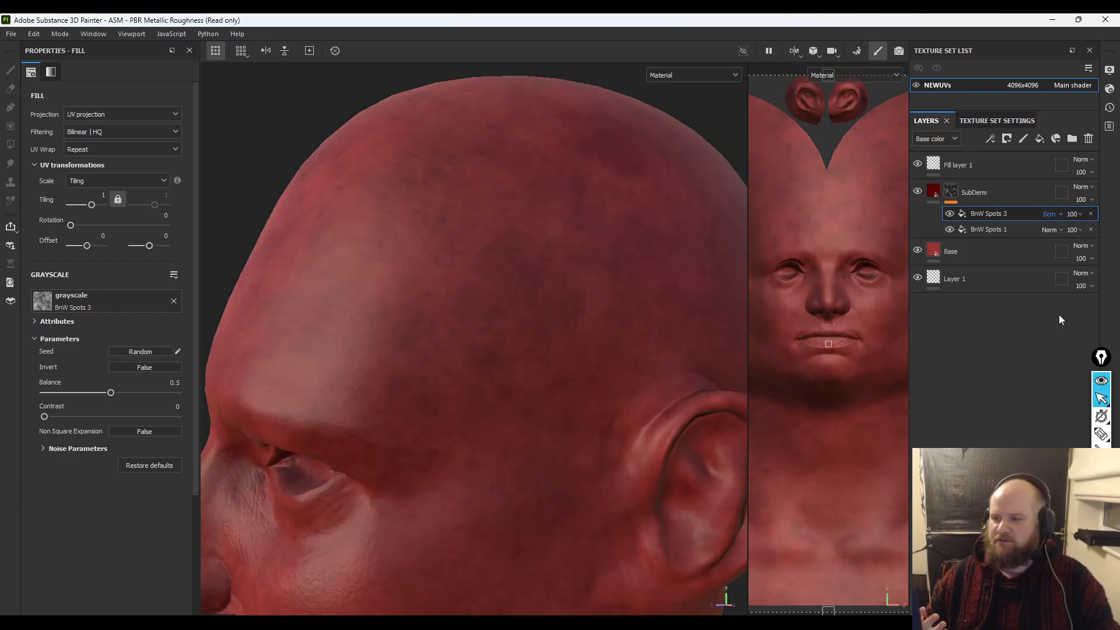
- Compare the SubDerm mask's two noise fills by toggling their visibility, leaving only BnW Spots 3 shown, and examine the head
right_click_drag(513, 297, 362, 227, "alt")
left_click_drag(361, 228, 495, 313, "alt")
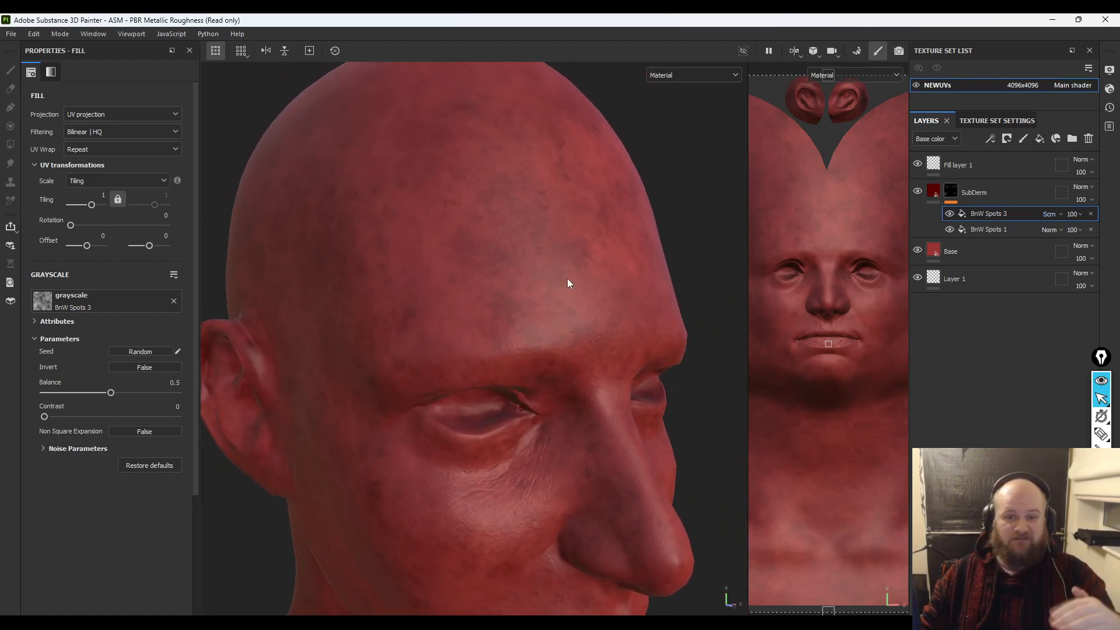
left_click(950, 214)
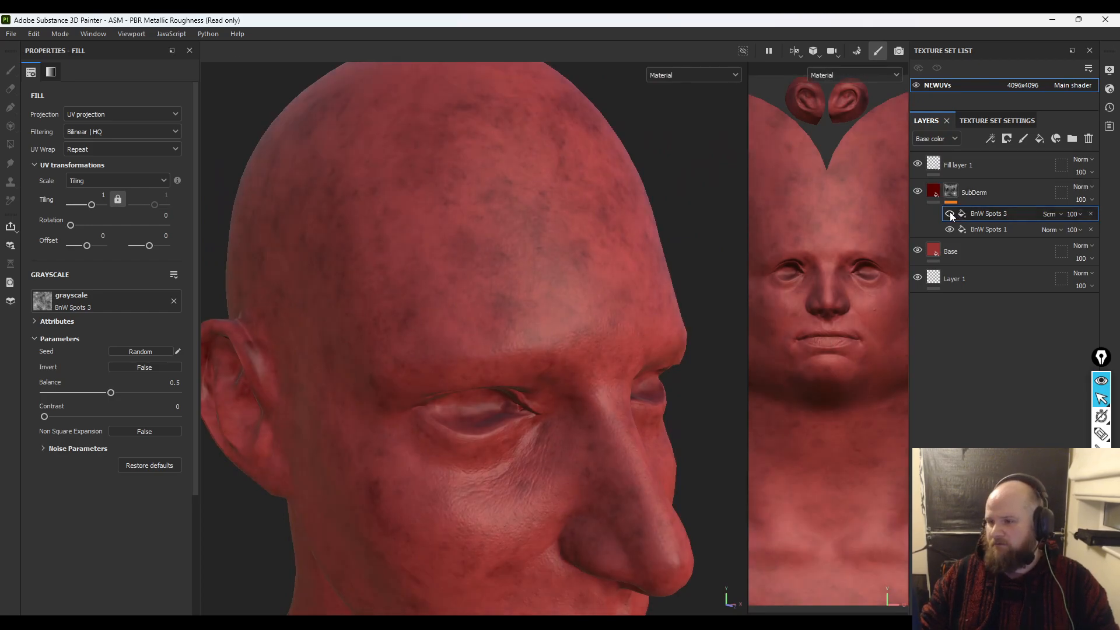
left_click(949, 230)
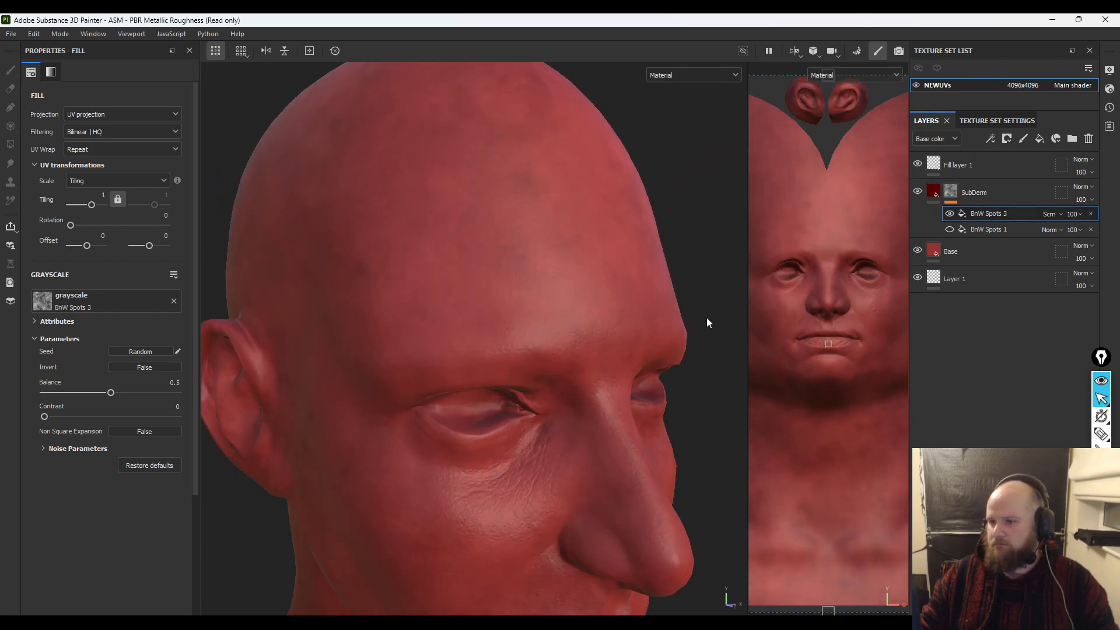
left_click(142, 304)
left_click_drag(476, 310, 290, 302, "alt")
right_click_drag(289, 303, 153, 193, "alt")
mouse_move(459, 233)
left_mouse_down("alt")
mouse_move(408, 260)
mouse_move(456, 261)
mouse_move(485, 247)
mouse_move(468, 220)
left_mouse_up("alt")
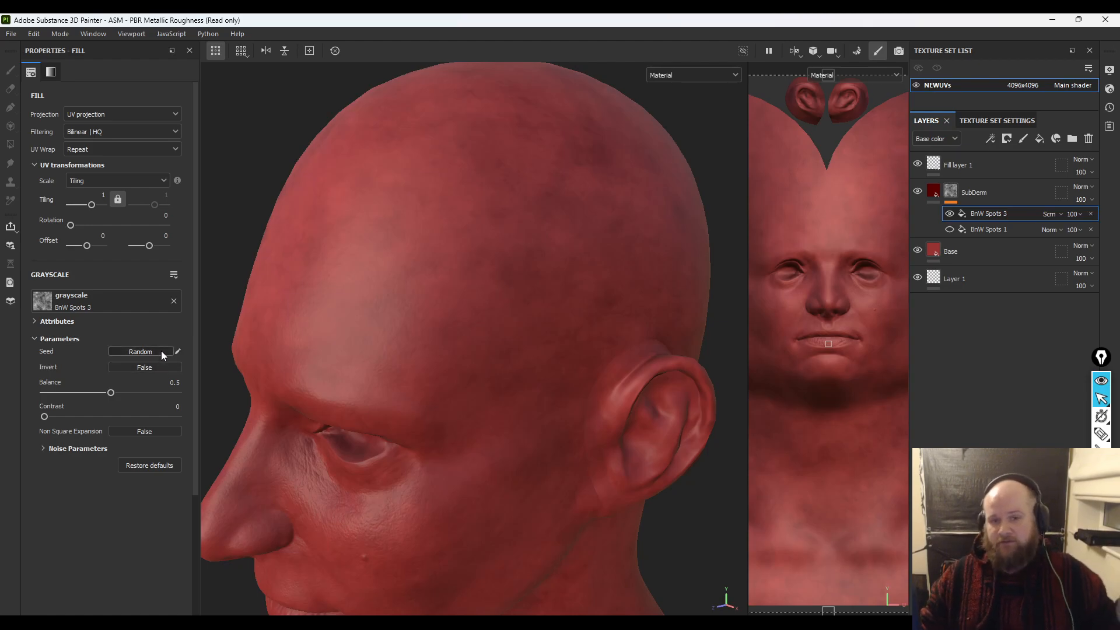
- Set the BnW Spots 3 fill's tiling to 4.5 and switch it to tri-planar projection
left_click_drag(91, 204, 97, 210)
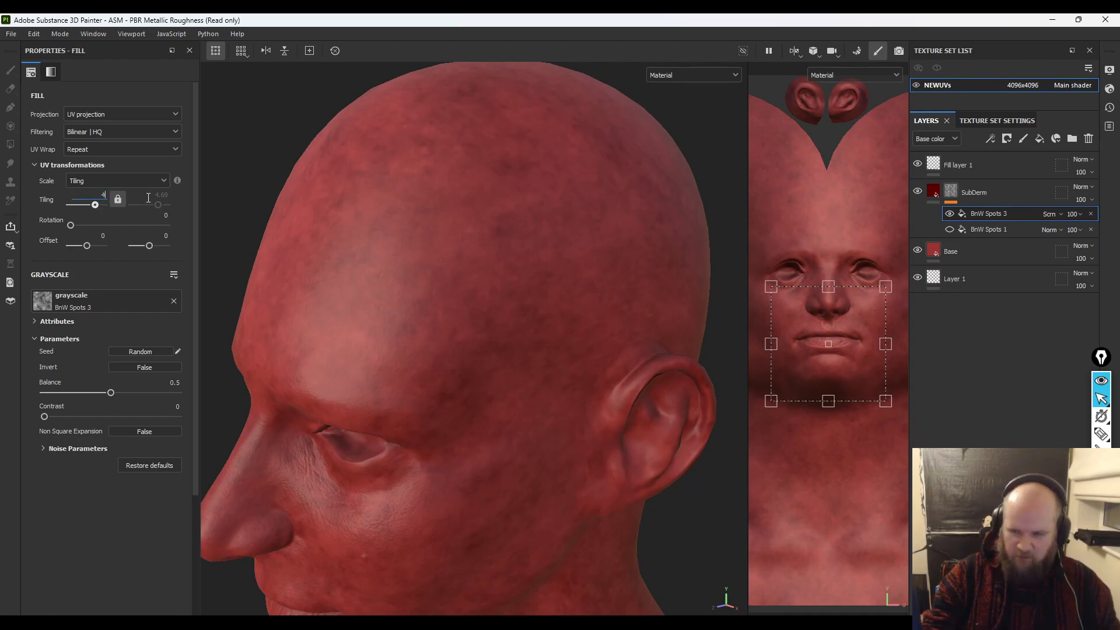
type(".5")
key("Return")
left_click(106, 116)
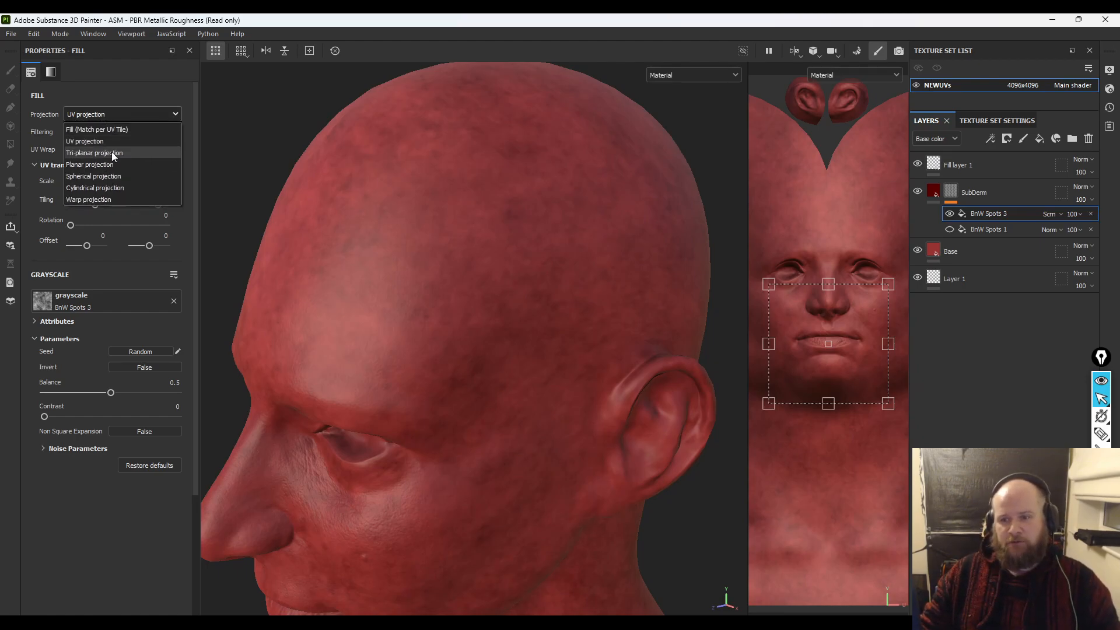
left_click(112, 152)
left_click_drag(383, 303, 443, 291, "alt")
- Show the BnW Spots 1 fill again and turn on Invert for BnW Spots 3
left_click(949, 229)
left_click_drag(507, 333, 479, 344, "alt")
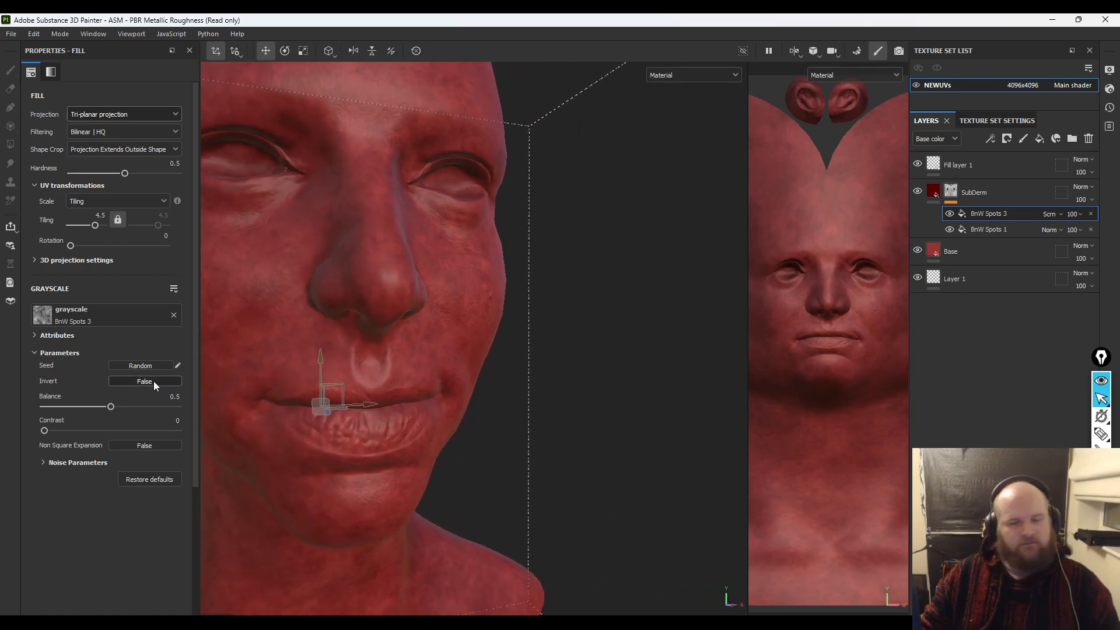
left_click(148, 385)
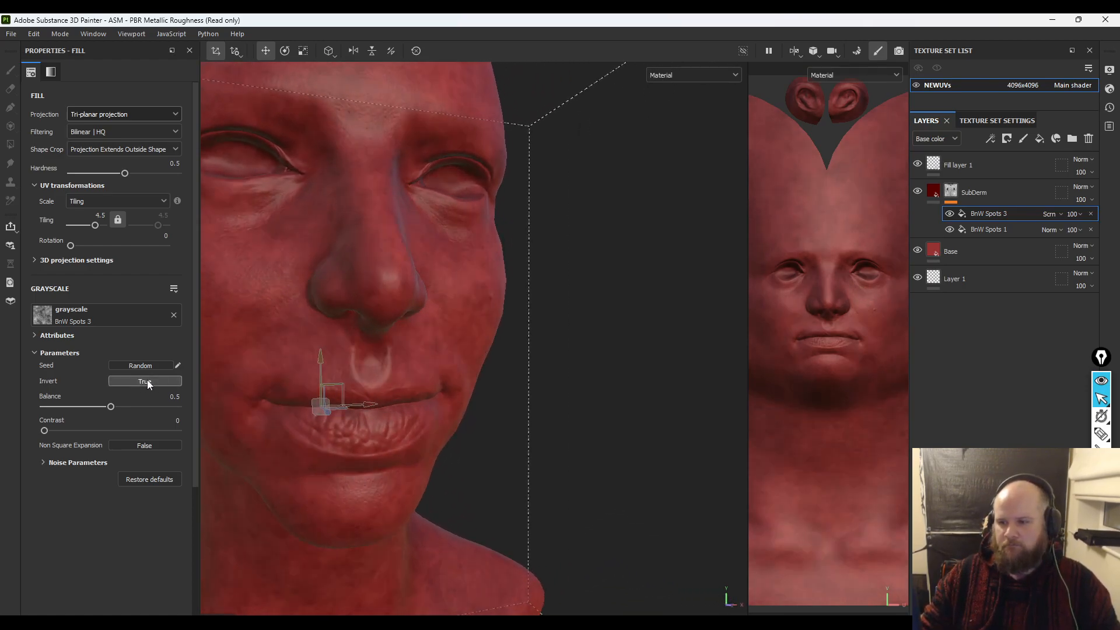
- Compare the BnW Spots 3 fill with Invert off and on, then examine the head from the side
left_click(146, 383)
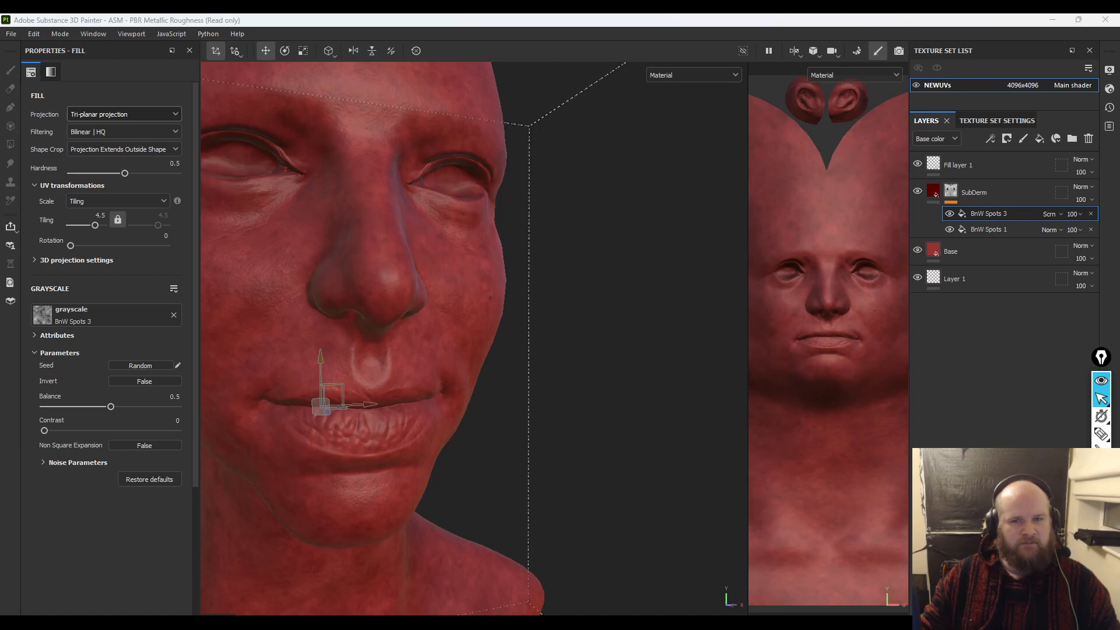
left_click(153, 380)
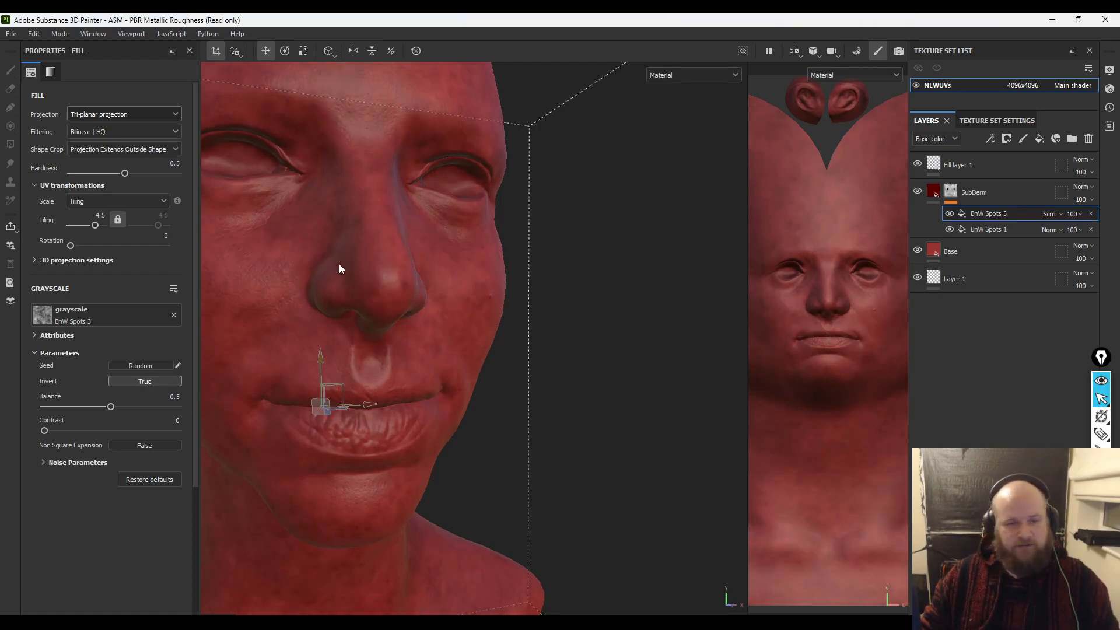
middle_click_drag(343, 266, 394, 365, "alt")
right_click_drag(394, 365, 280, 193, "alt")
left_click_drag(280, 194, 350, 238, "alt")
middle_click_drag(350, 237, 388, 270, "alt")
left_click_drag(301, 250, 228, 365, "alt")
middle_click_drag(503, 274, 464, 376, "alt")
right_click_drag(464, 376, 483, 410, "alt")
- Isolate the base color channel, compare BnW Spots 3 with Invert off and on, and return to the full material view
key("c")
key("c")
key("c")
key("c")
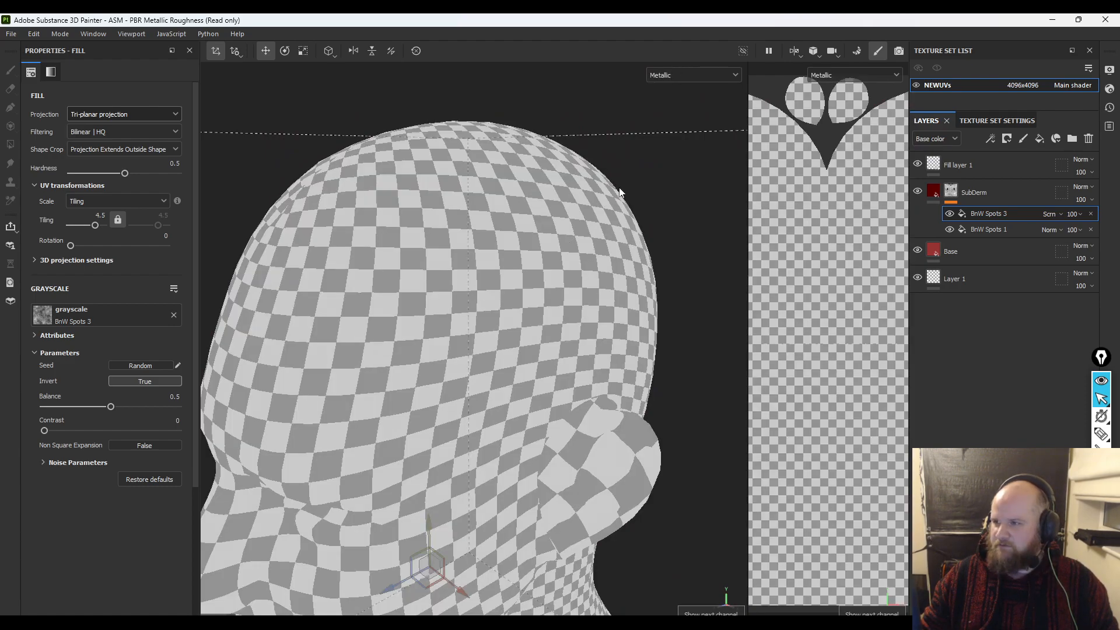
key("c")
key("c")
key("c")
key("c")
middle_click_drag(526, 258, 620, 360, "alt")
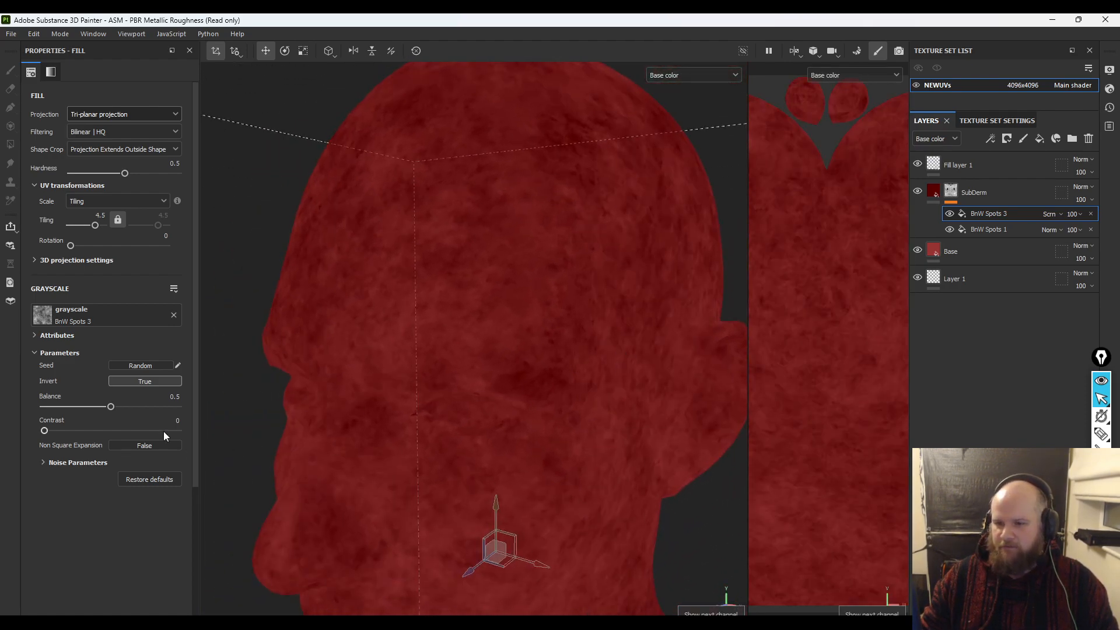
left_click(150, 381)
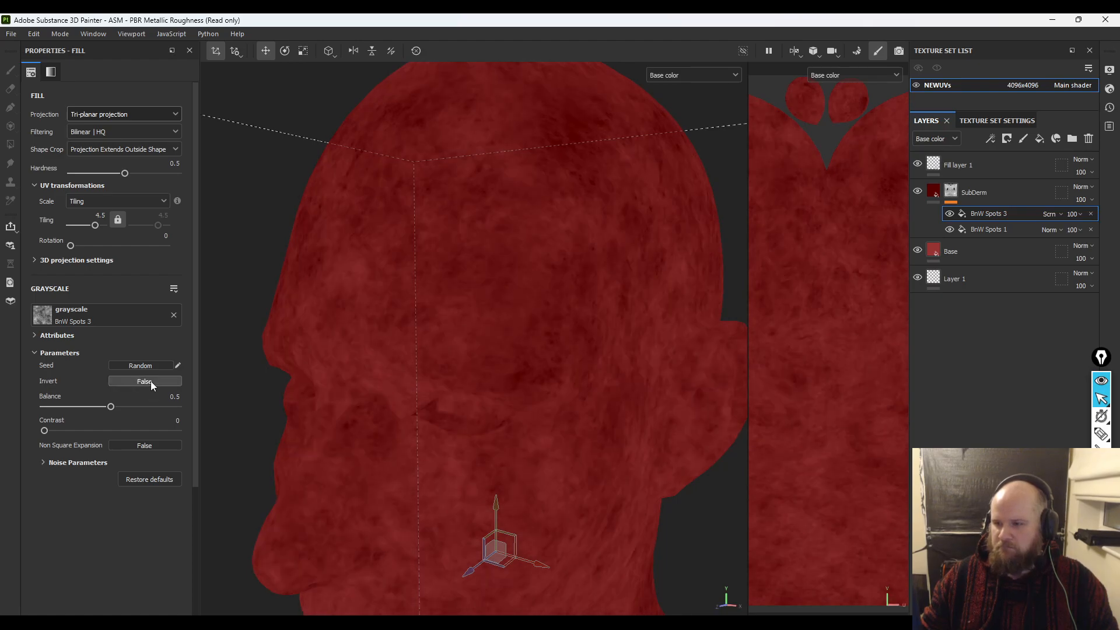
left_click(151, 381)
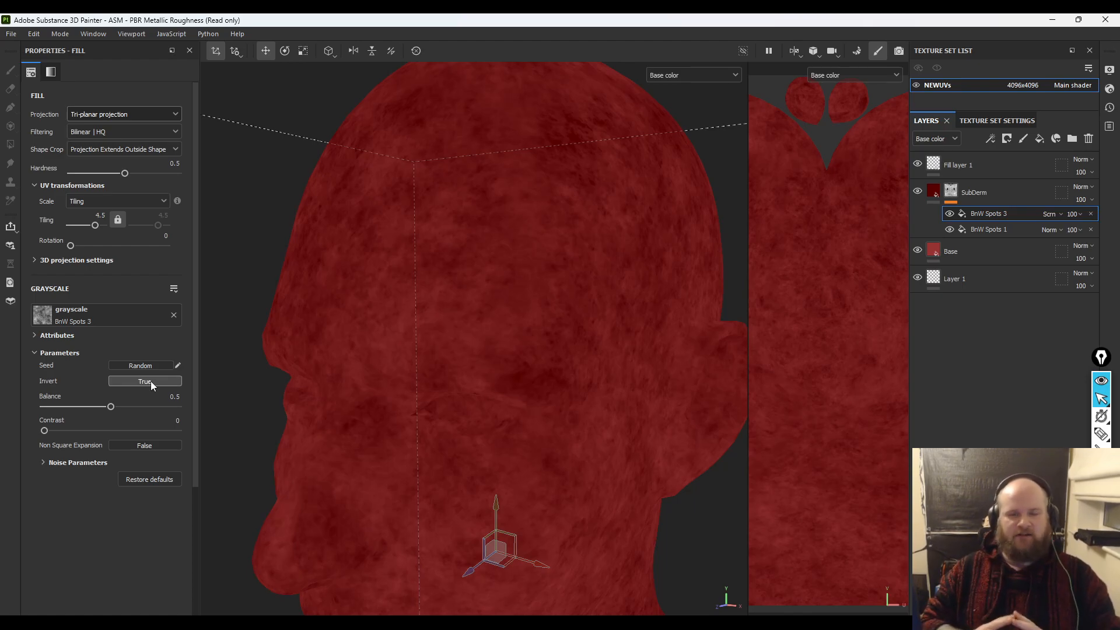
left_click(150, 380)
left_click(150, 380)
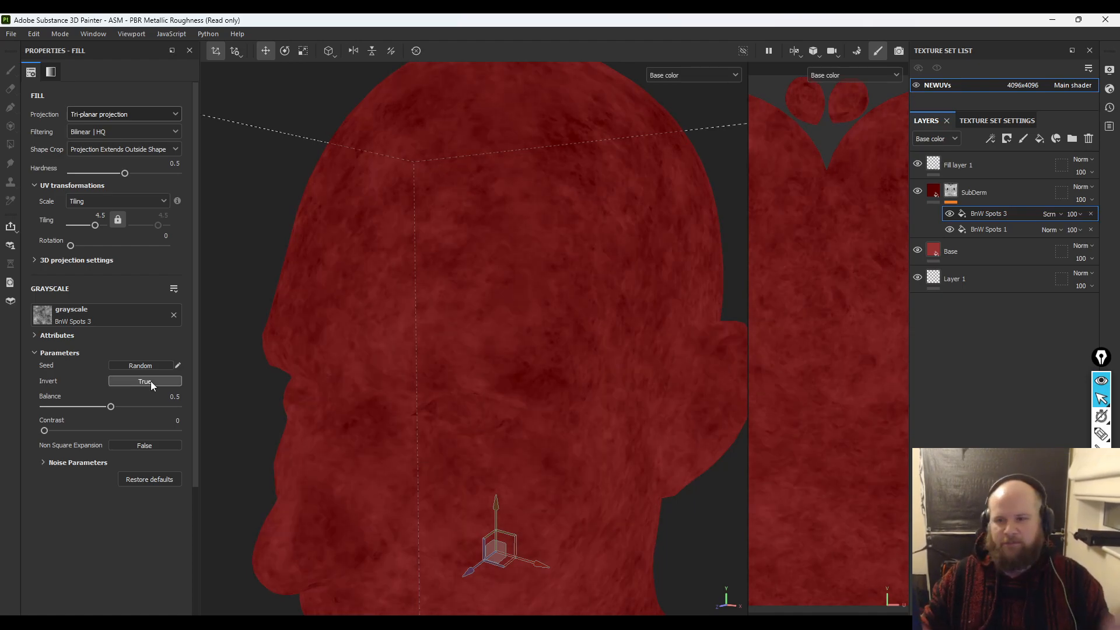
scroll(508, 325, "down", 5)
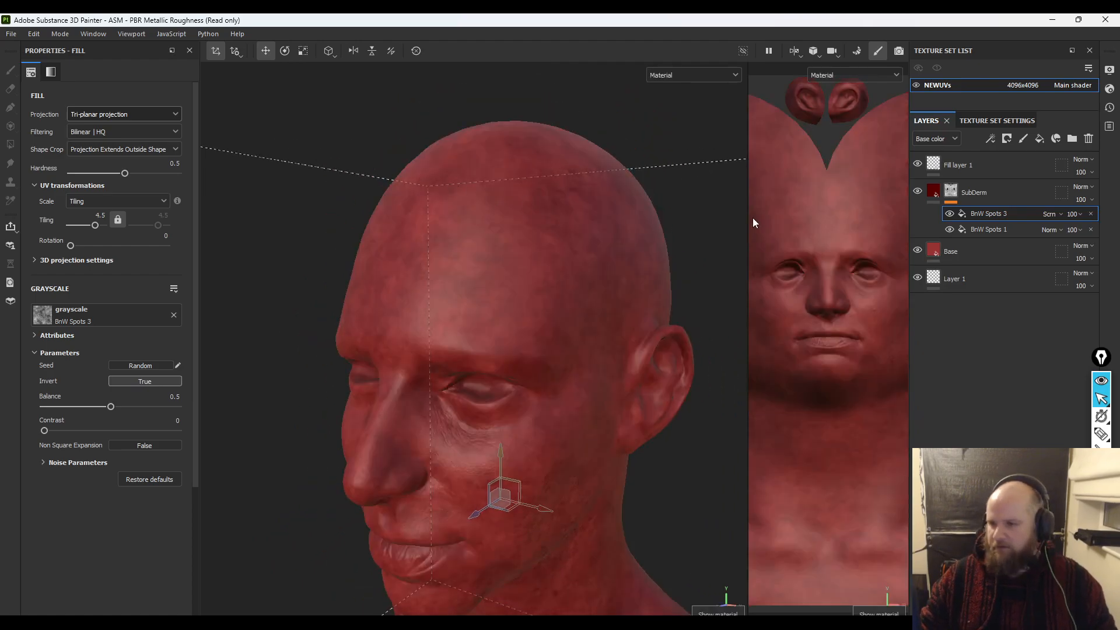
- Add a new fill to the SubDerm layer's mask and bring up the asset library
right_click(985, 195)
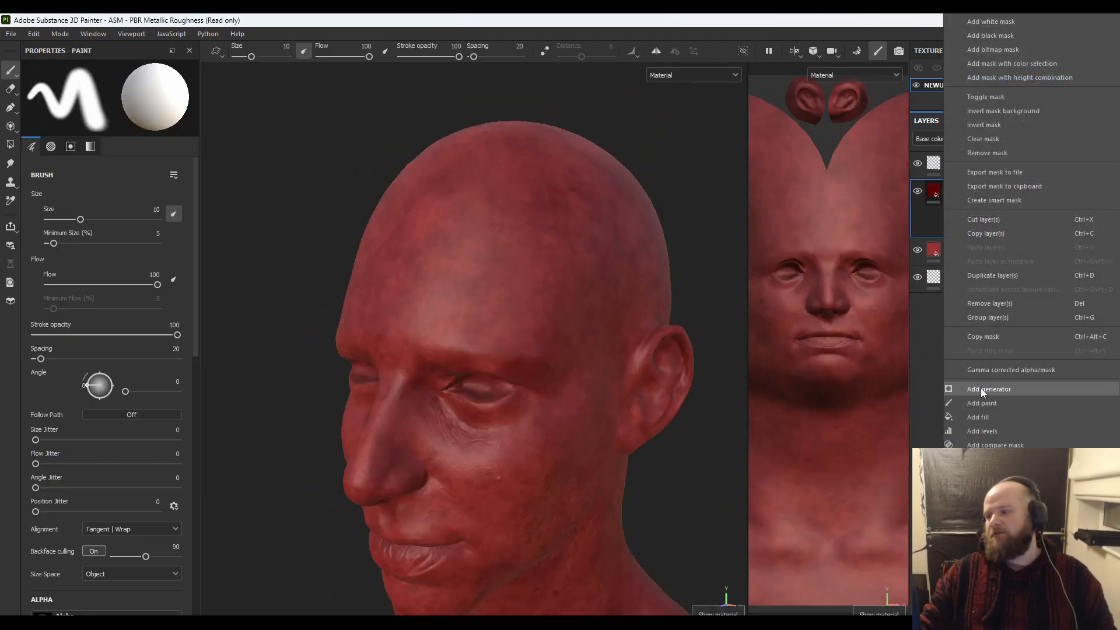
left_click(985, 415)
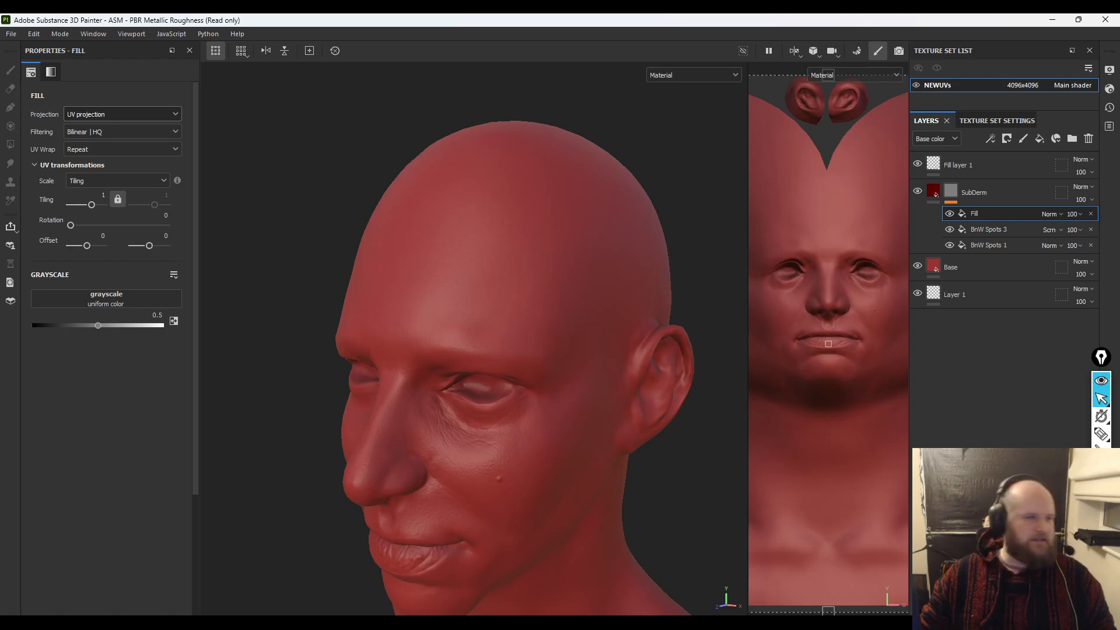
left_click_drag(1119, 74, 754, 135)
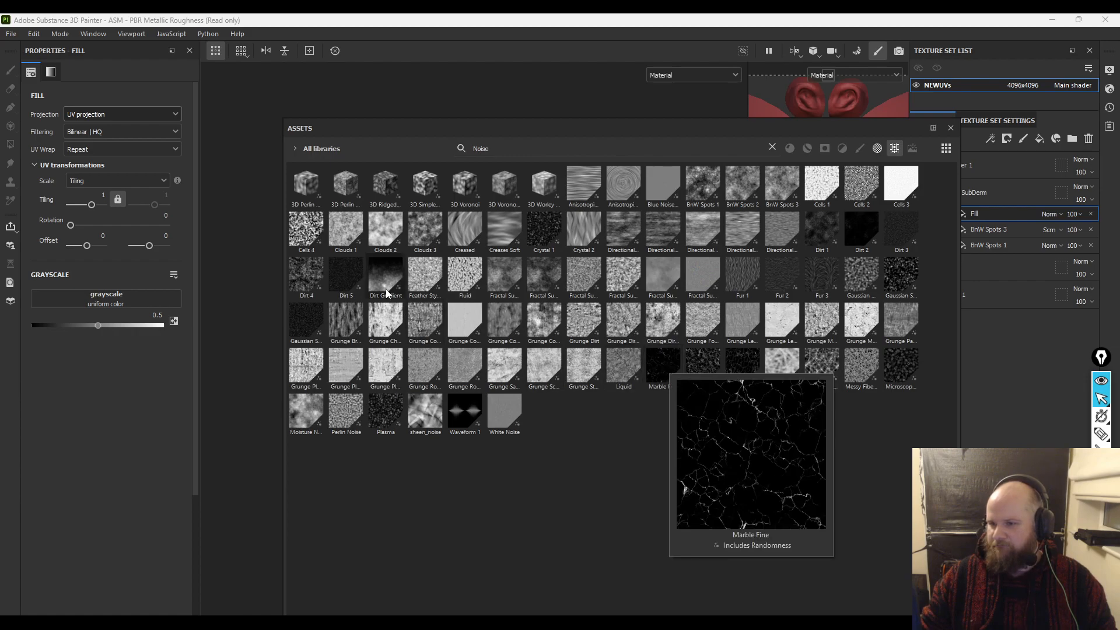
- Clear the asset search, filter the library to textures, and preview the grunge and marble maps for a spotty pattern
mouse_move(384, 287)
double_click(484, 149)
key("BackSpace")
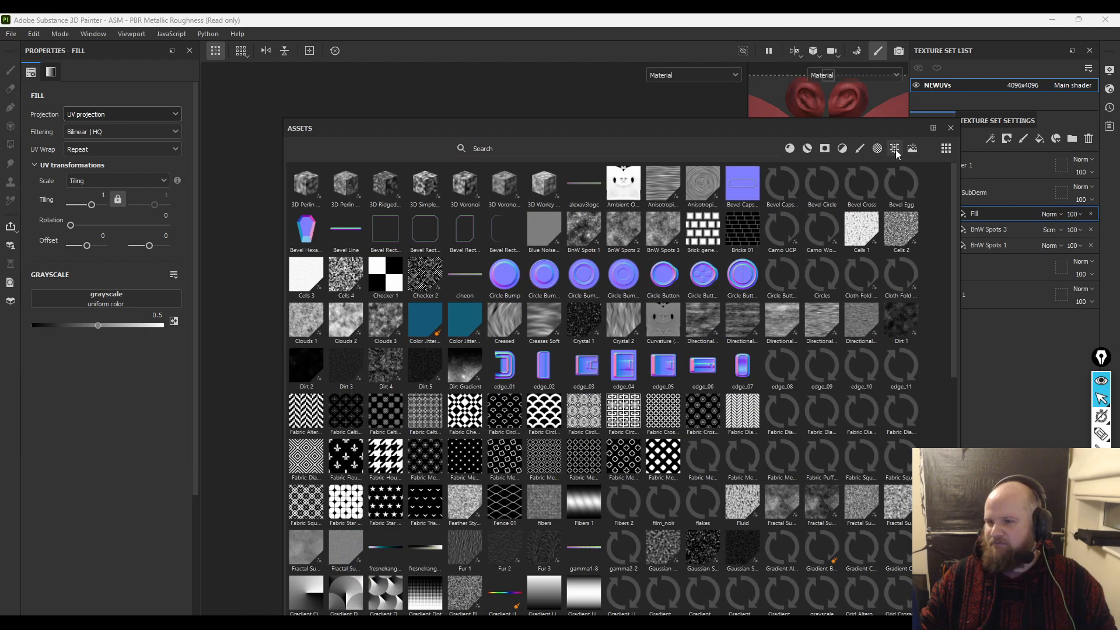
left_click(895, 150)
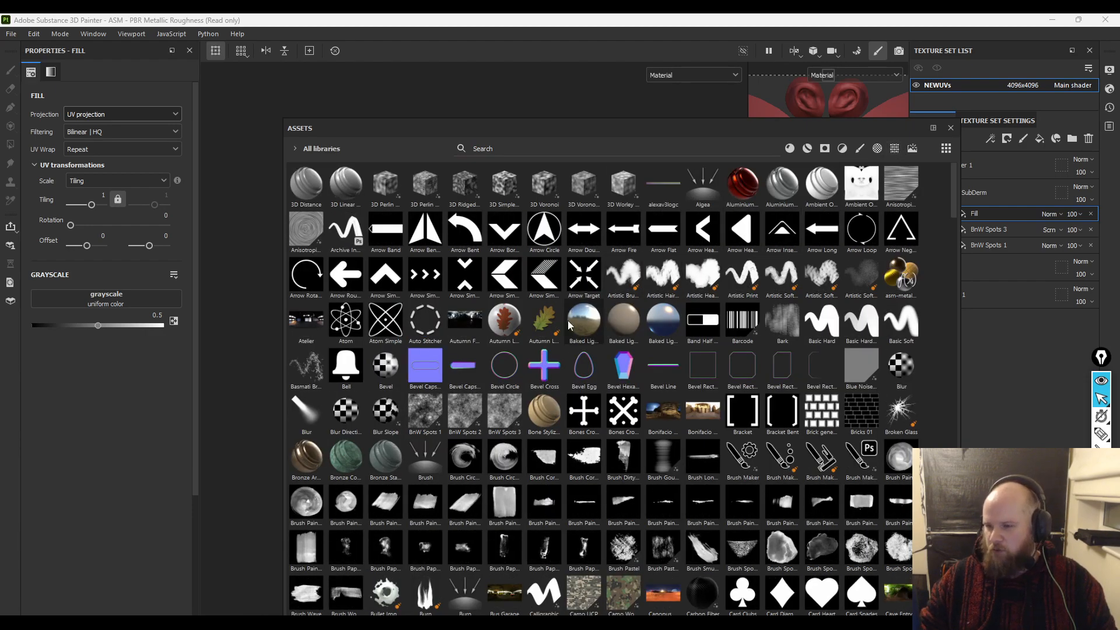
scroll(517, 345, "down", 5)
scroll(517, 345, "down", 2)
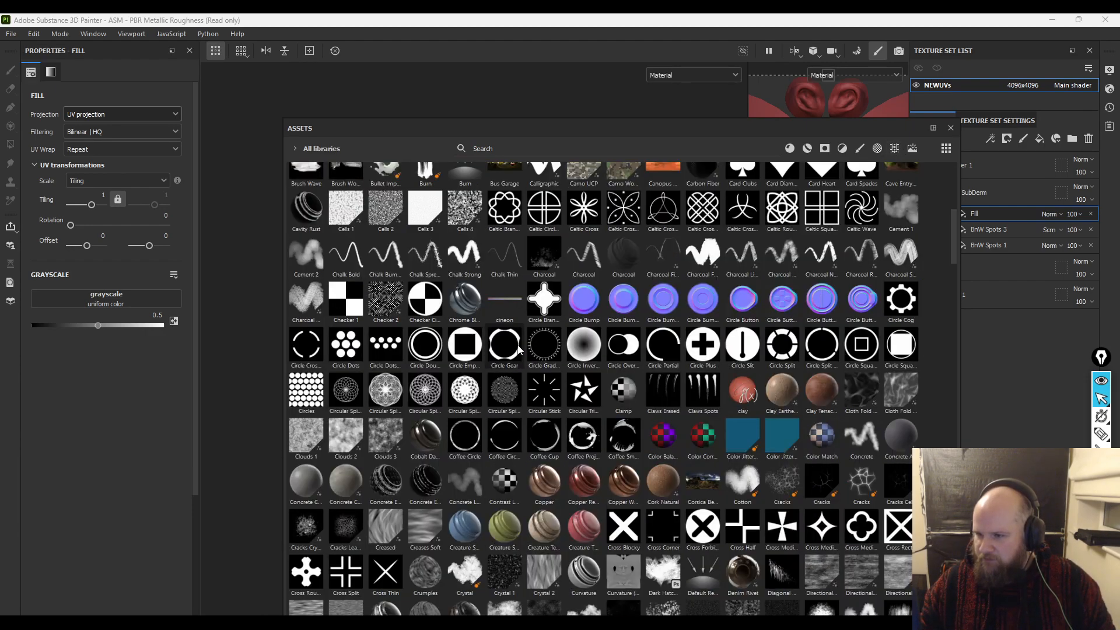
scroll(503, 288, "down", 5)
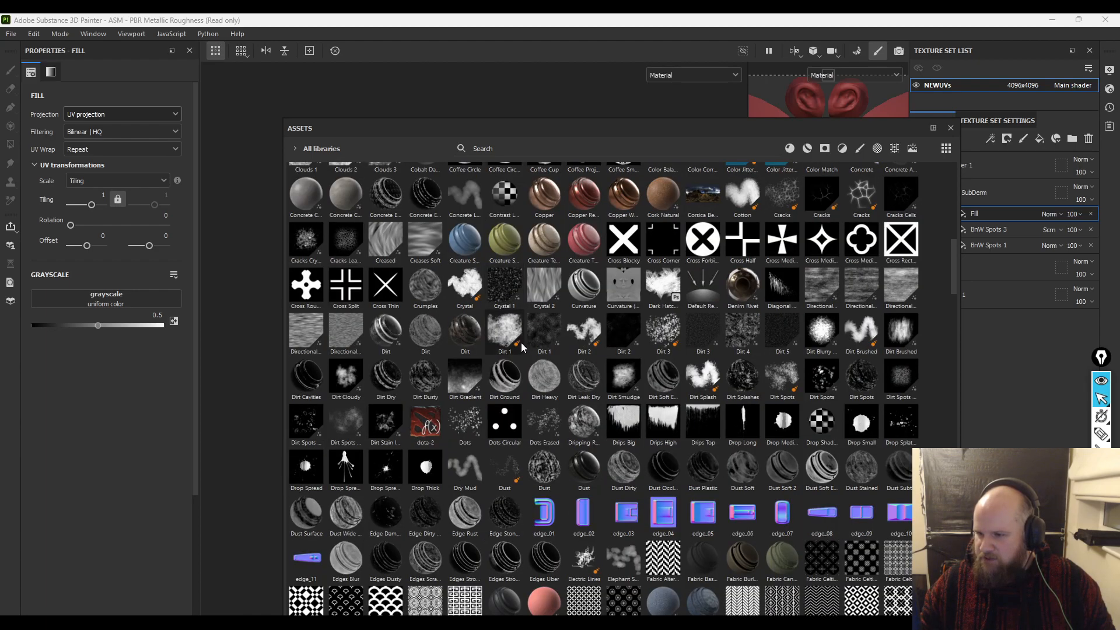
left_click(877, 149)
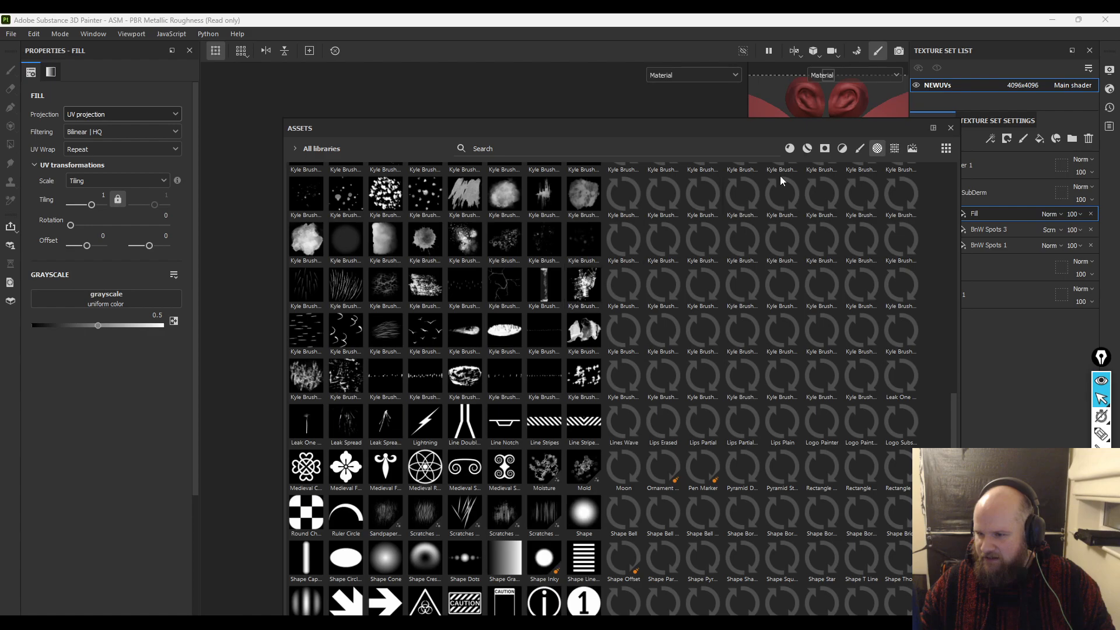
left_click(894, 149)
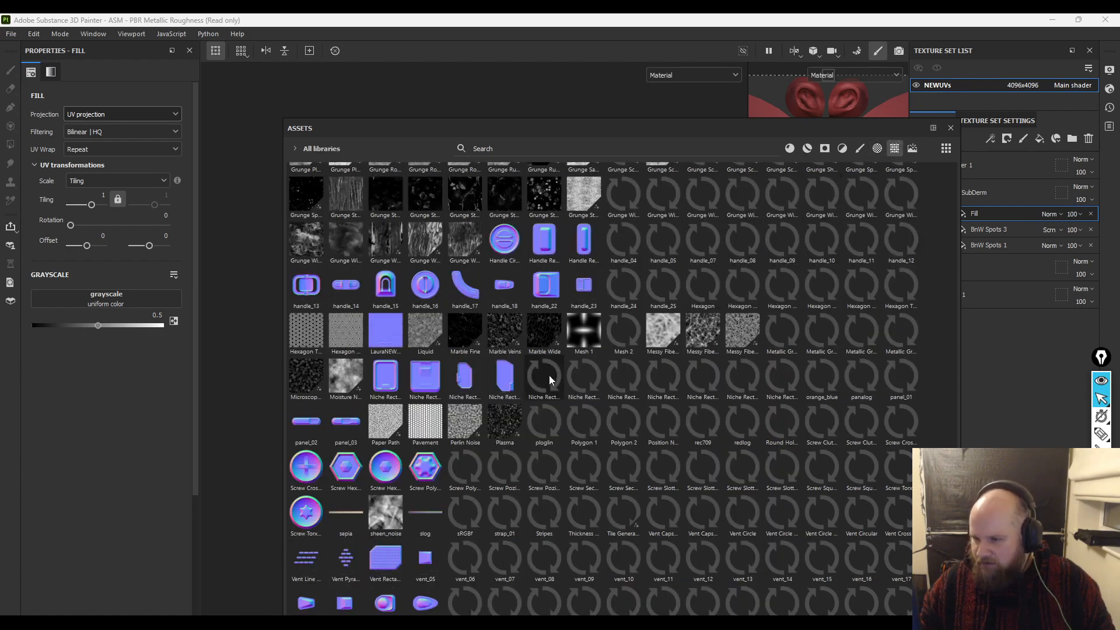
mouse_move(504, 428)
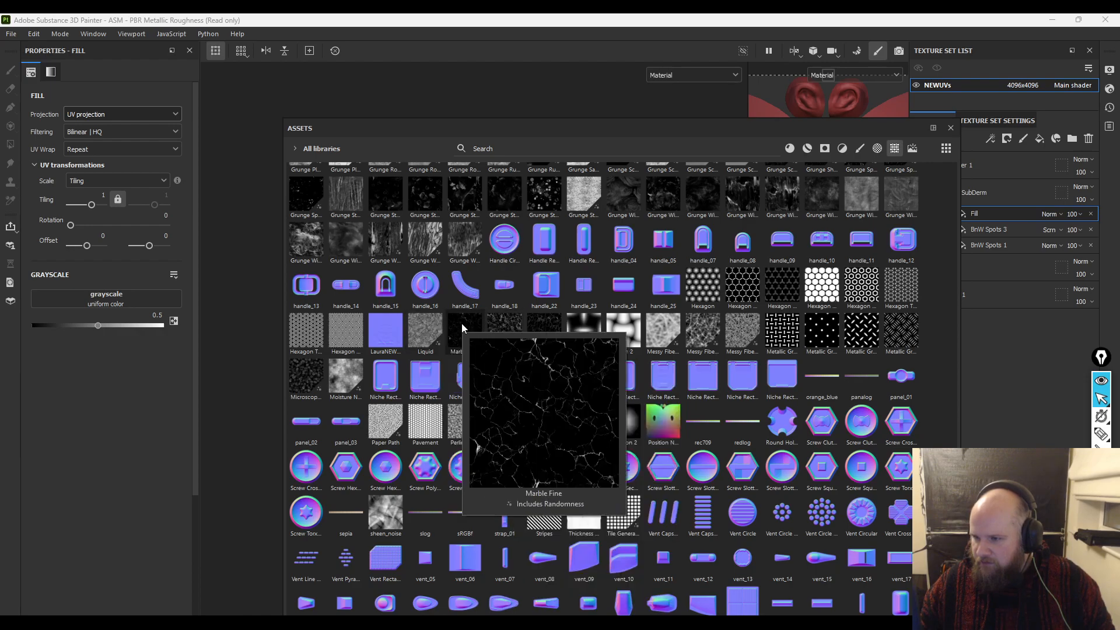
scroll(395, 347, "up", 3)
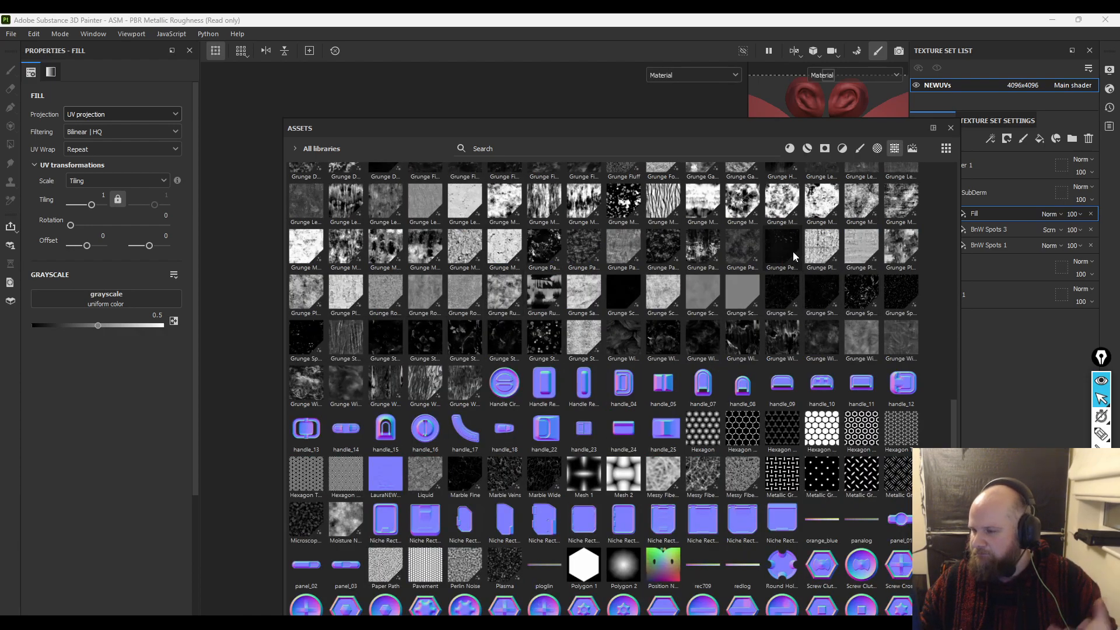
mouse_move(793, 255)
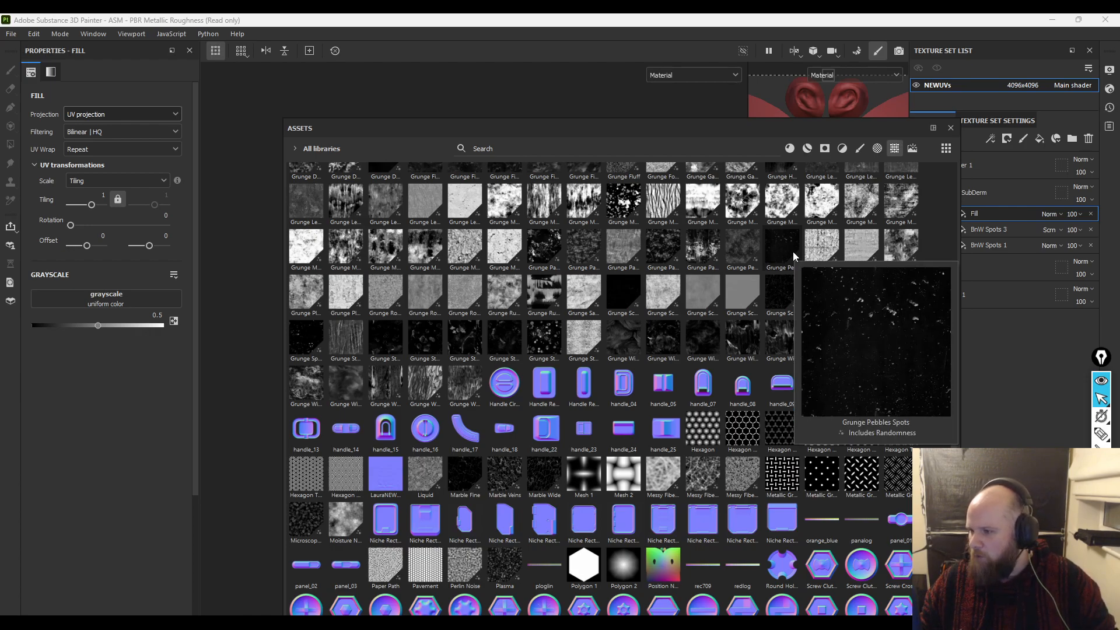
mouse_move(631, 286)
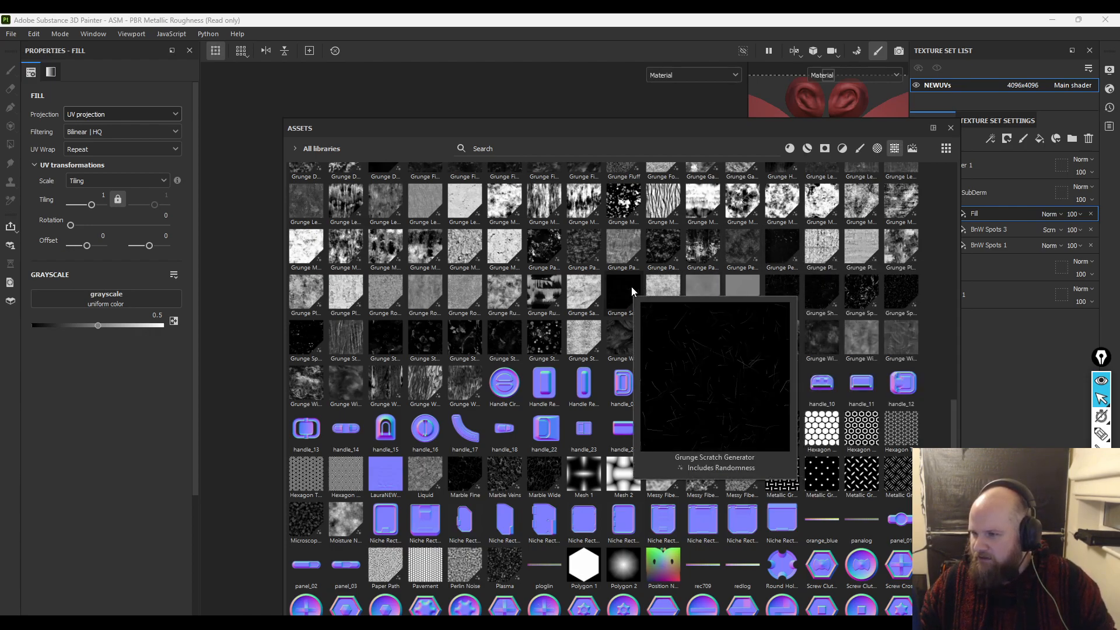
mouse_move(307, 340)
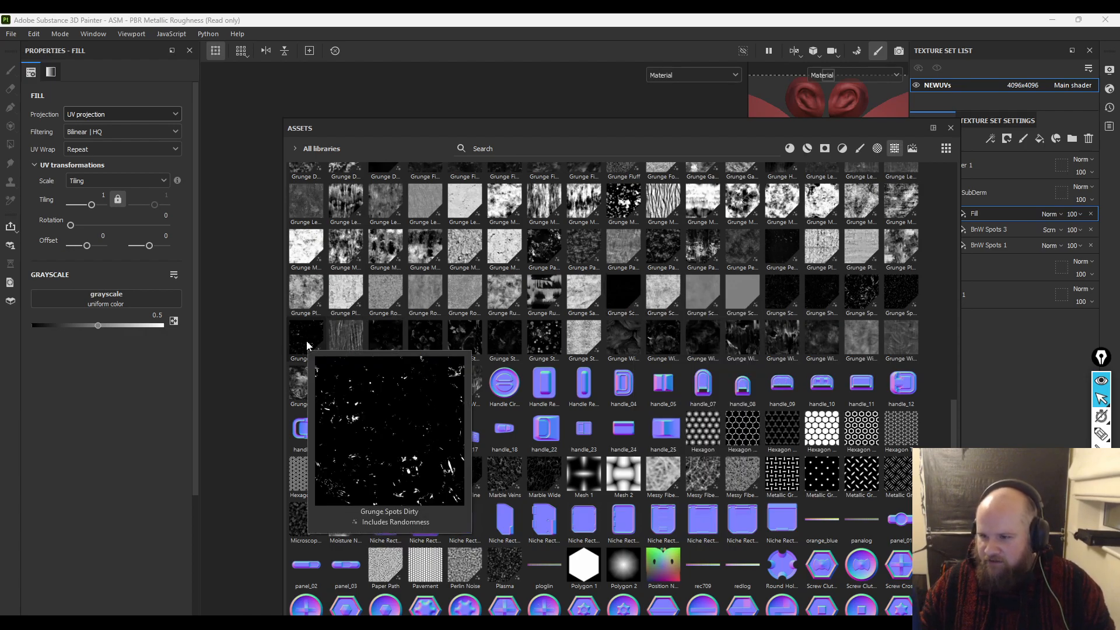
mouse_move(902, 292)
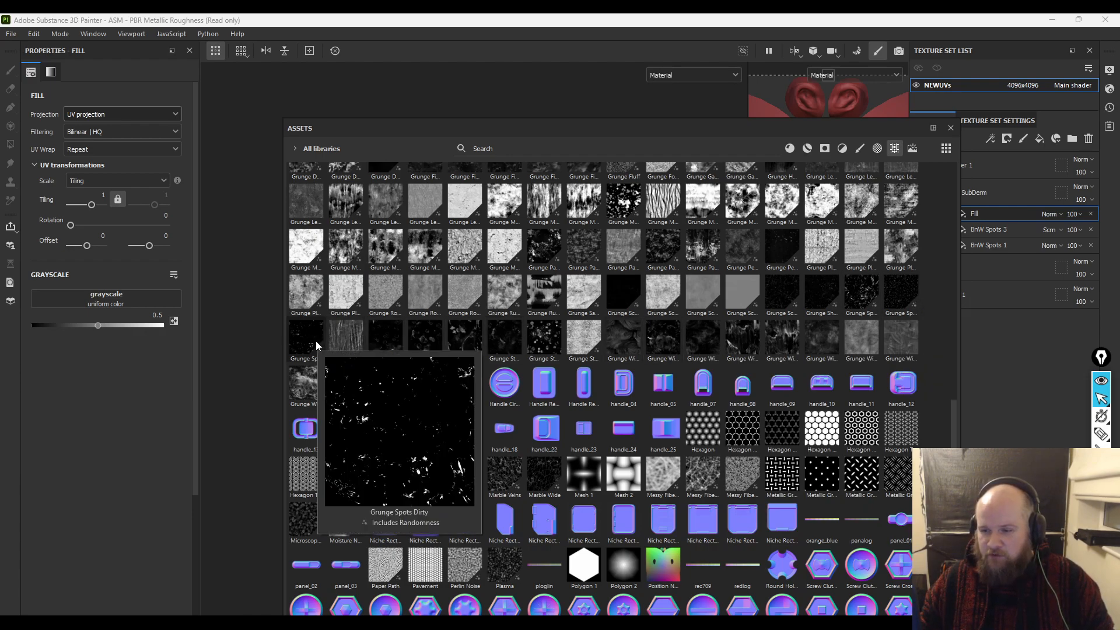
- Assign Grunge Spots Dirty as the new mask fill's grayscale and set its blend mode to Linear dodge (Add)
left_click_drag(307, 338, 117, 299)
left_click_drag(604, 134, 0, 135)
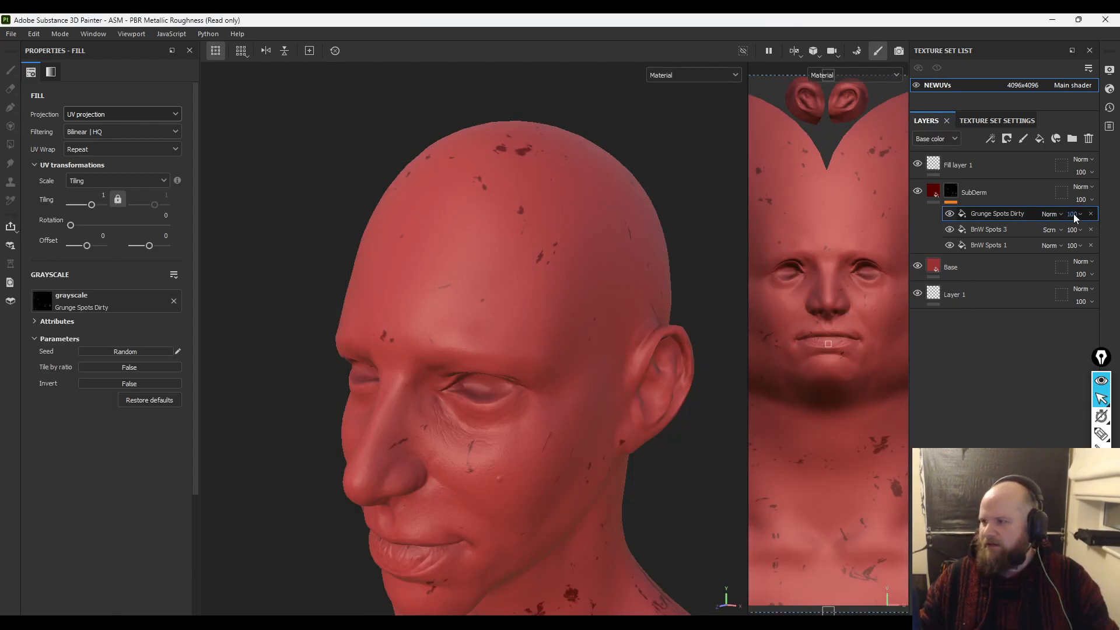
left_click(1053, 213)
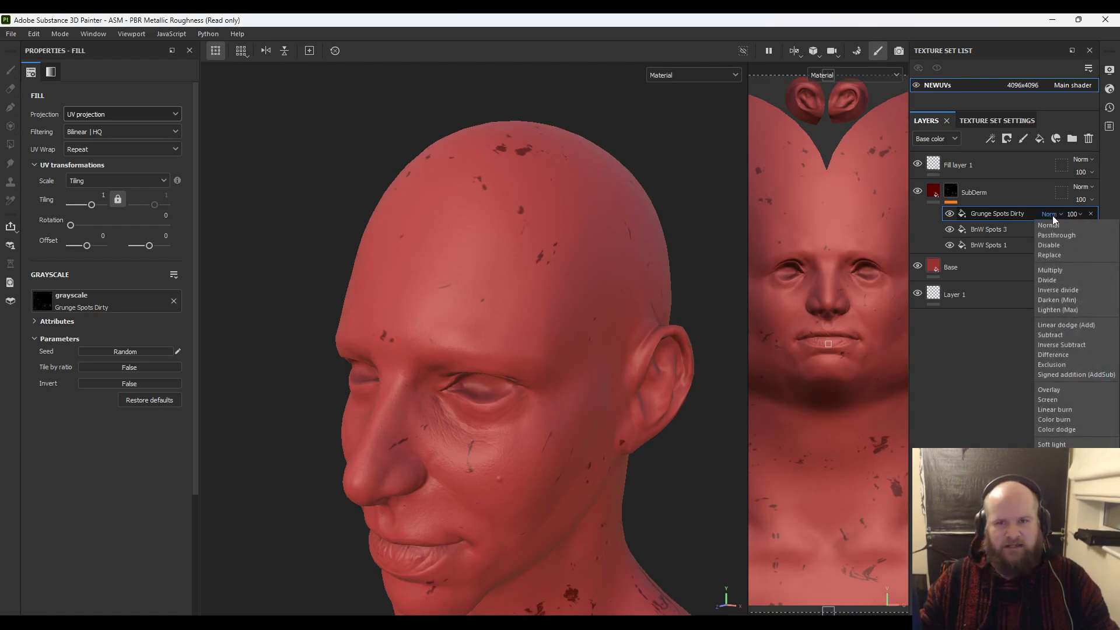
left_click(1052, 224)
key("Down")
key("Down")
key("Down")
key("Down")
key("Down")
key("Down")
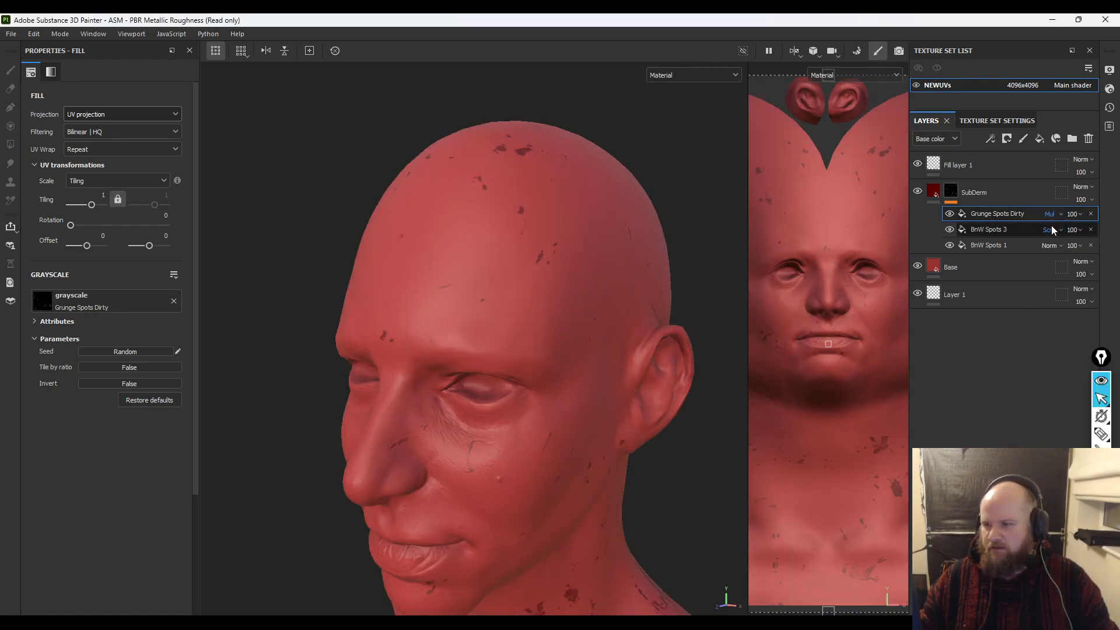
key("Down")
key("Down")
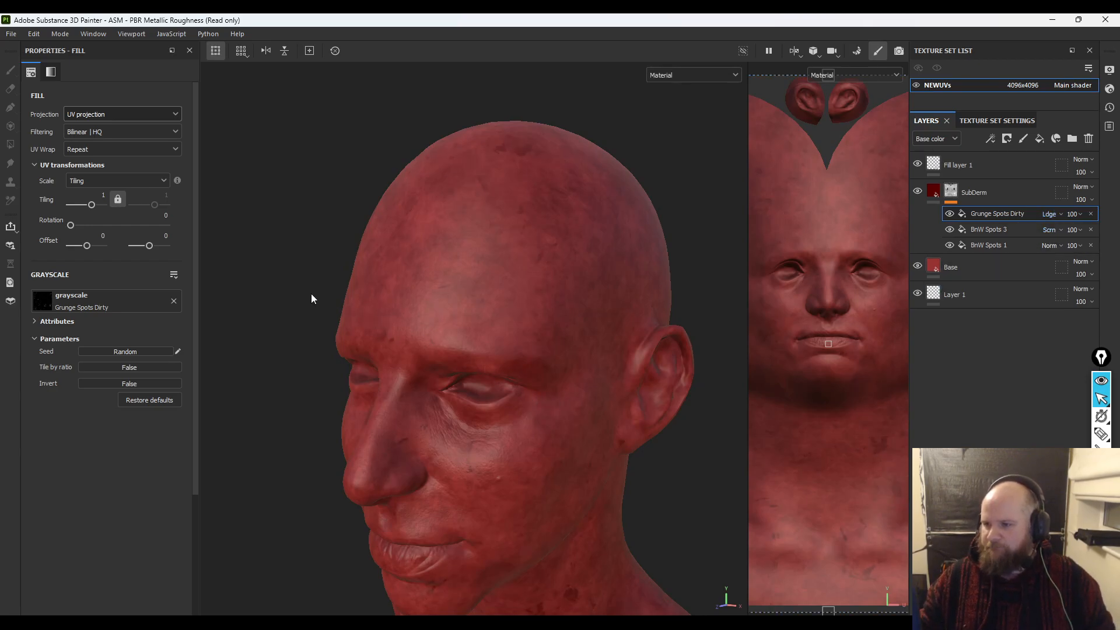
- Switch the Grunge Spots Dirty fill to tri-planar projection and set its hardness to 0.53
left_click_drag(311, 293, 345, 298, "alt")
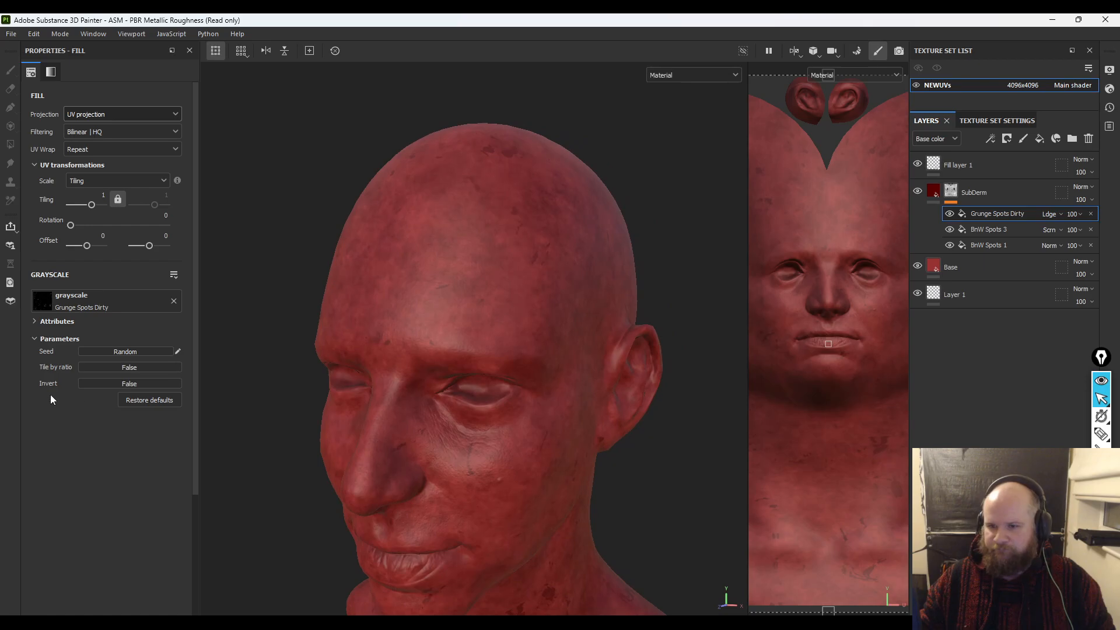
left_click(57, 321)
left_click(56, 322)
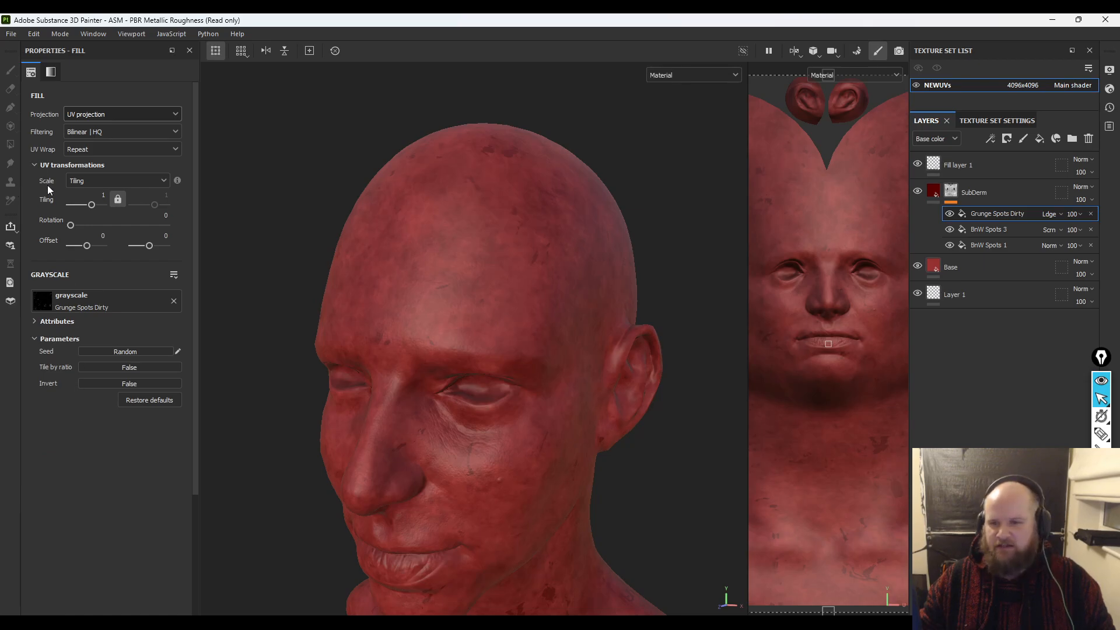
left_click(102, 114)
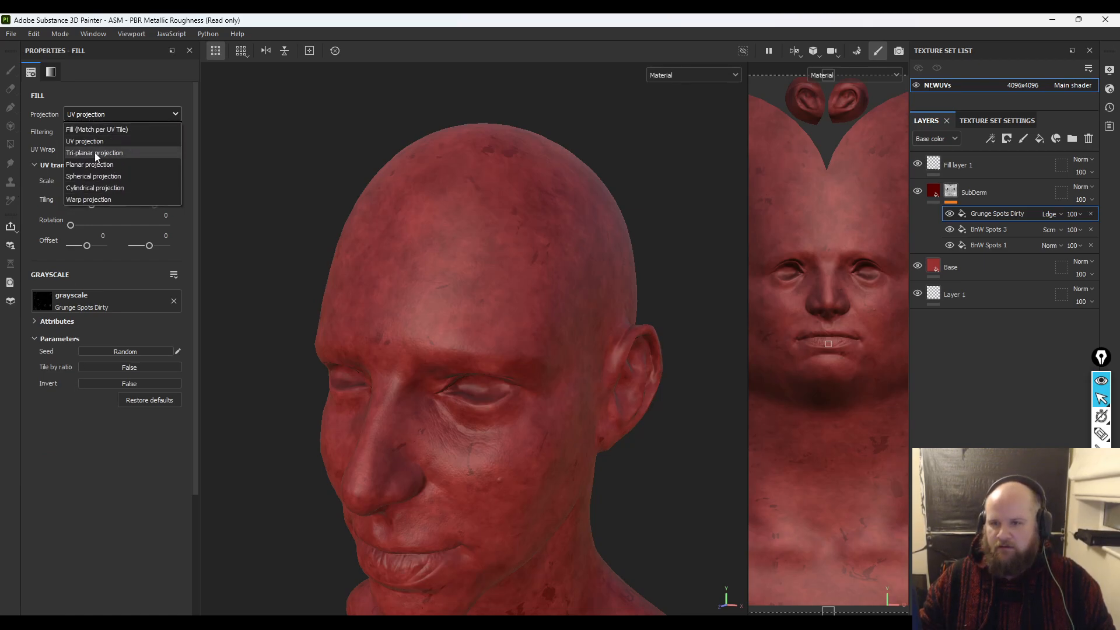
left_click(93, 153)
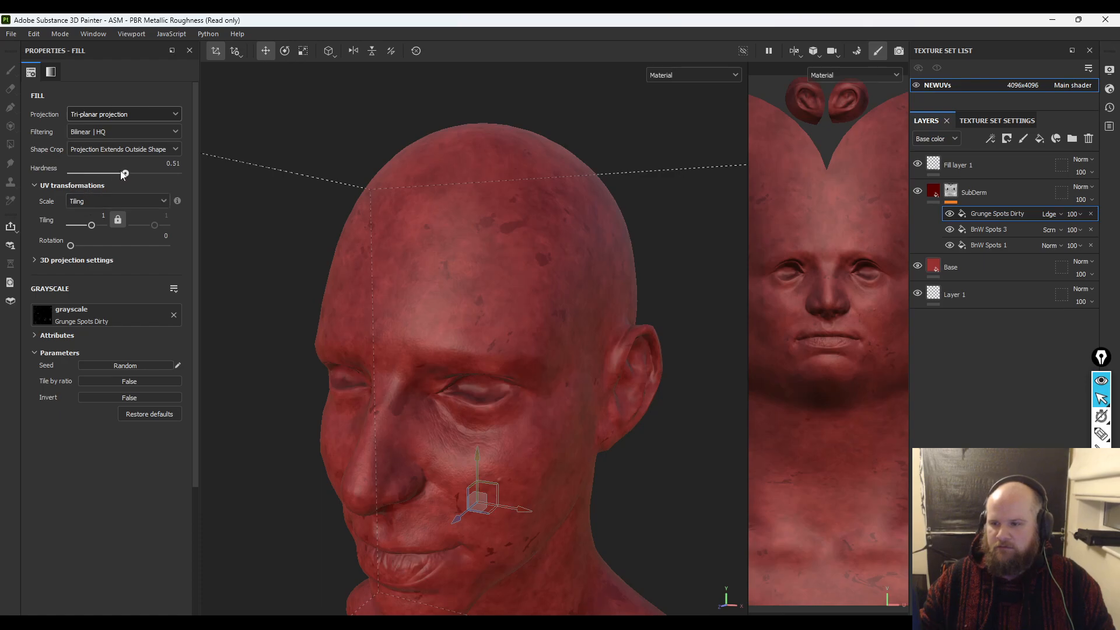
left_click_drag(94, 171, 128, 174)
- Set the Grunge Spots Dirty fill's tiling to 7 and examine the spots on the cheek and jaw
left_click_drag(91, 225, 98, 228)
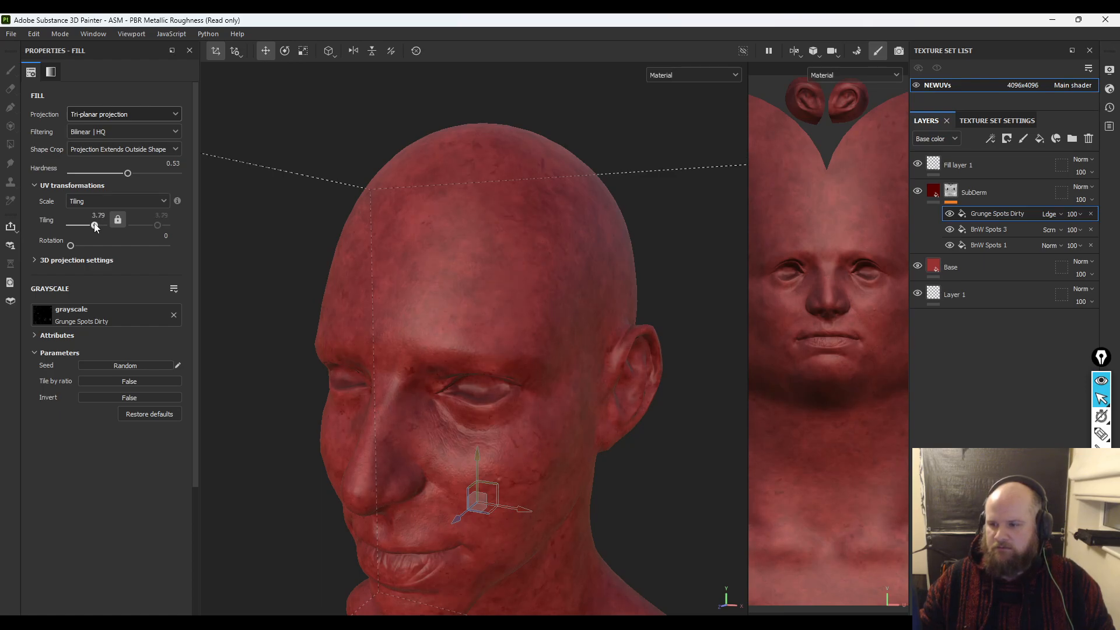
double_click(99, 216)
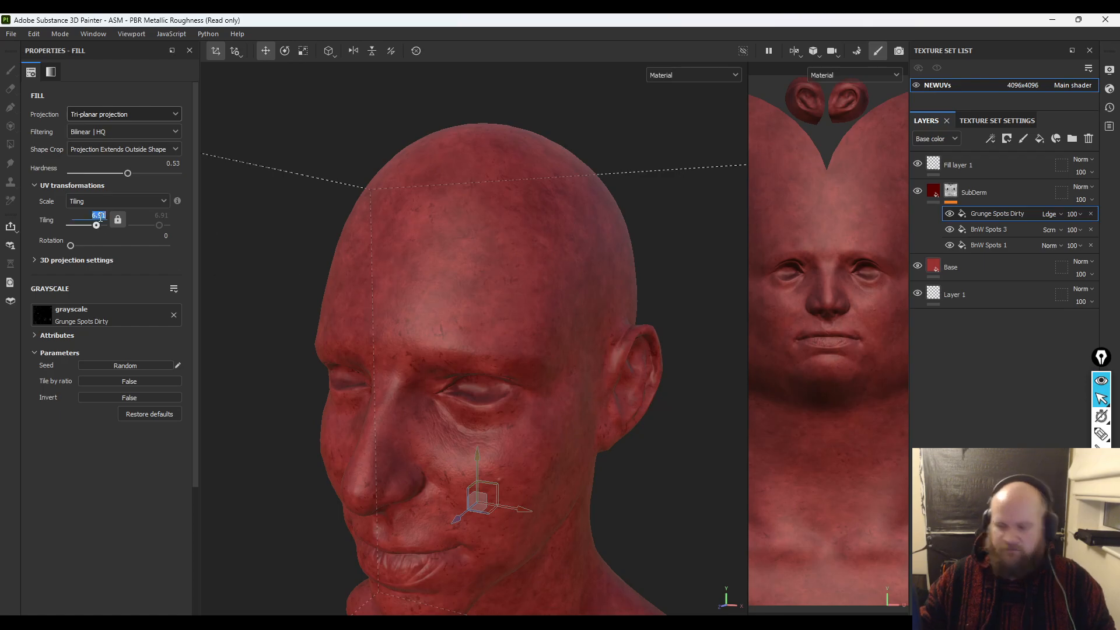
type("7")
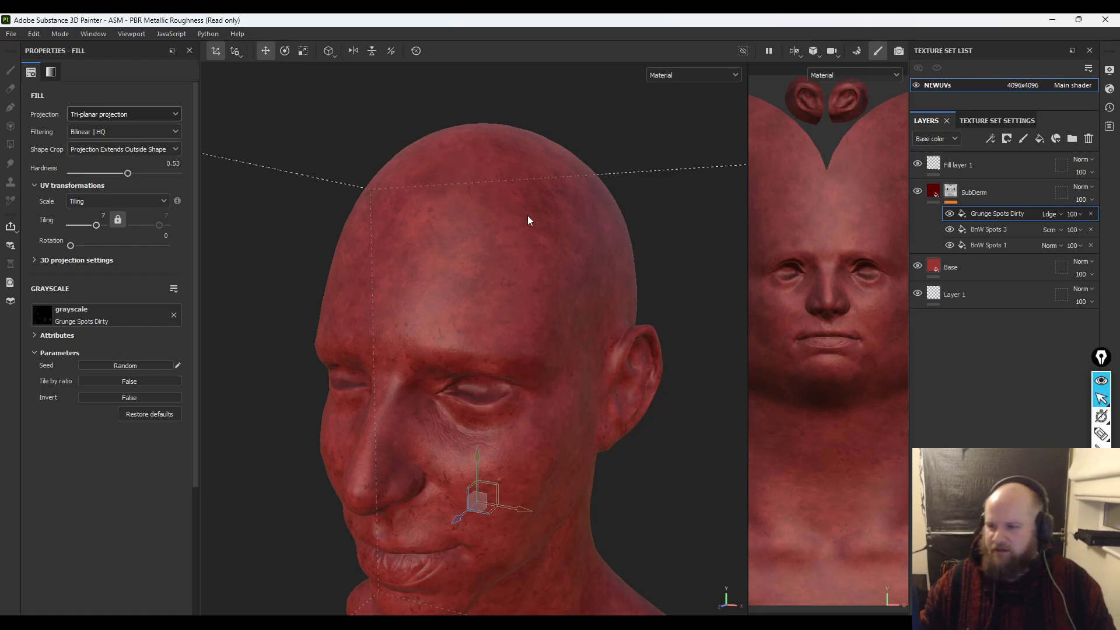
scroll(507, 204, "up", 3)
left_click_drag(525, 507, 212, 85, "alt")
left_click_drag(489, 318, 447, 281, "alt")
middle_click_drag(459, 411, 651, 189, "alt")
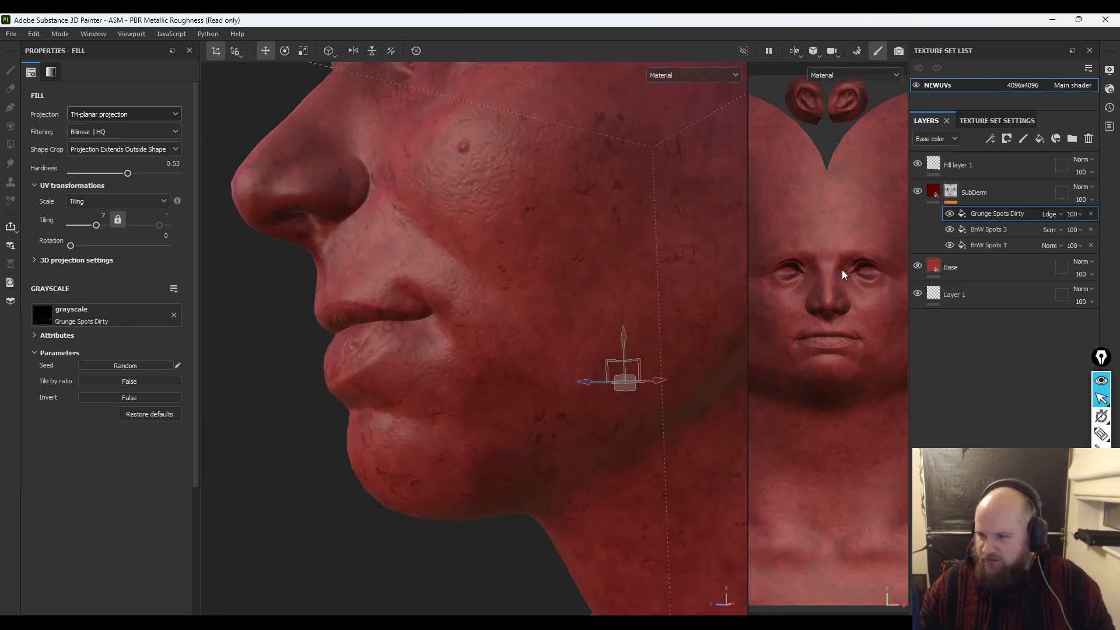
- Compare blend modes such as Overlay on the Grunge Spots Dirty fill and settle on Screen
left_click(1059, 214)
left_click(1054, 420)
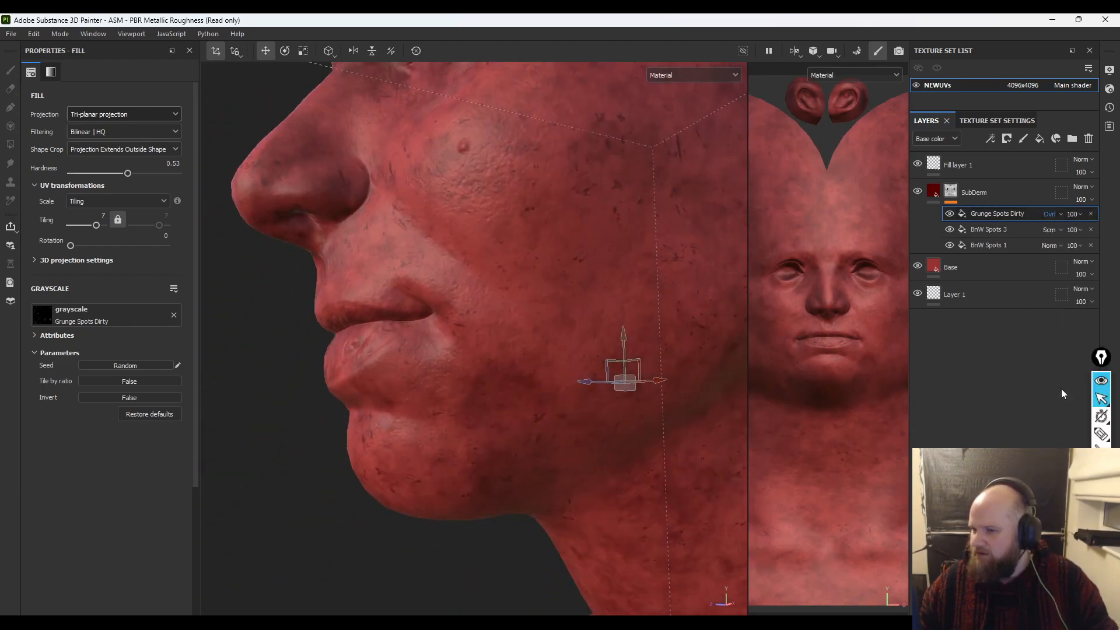
key("Up")
key("Up")
key("Up")
key("Down")
key("Up")
key("Down")
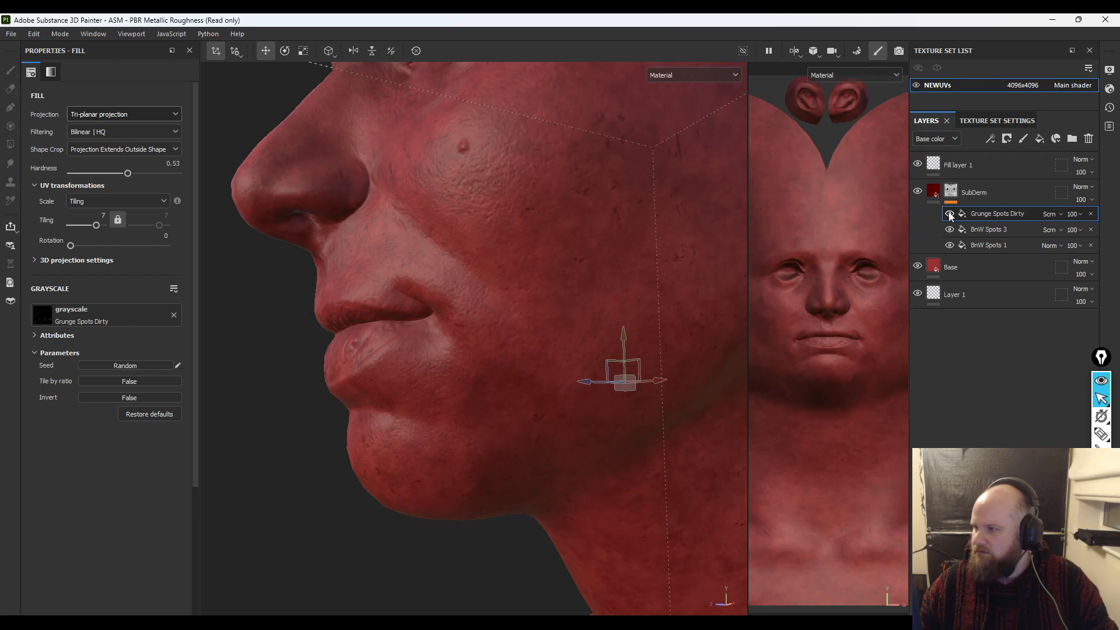
left_click_drag(551, 374, 520, 394, "alt")
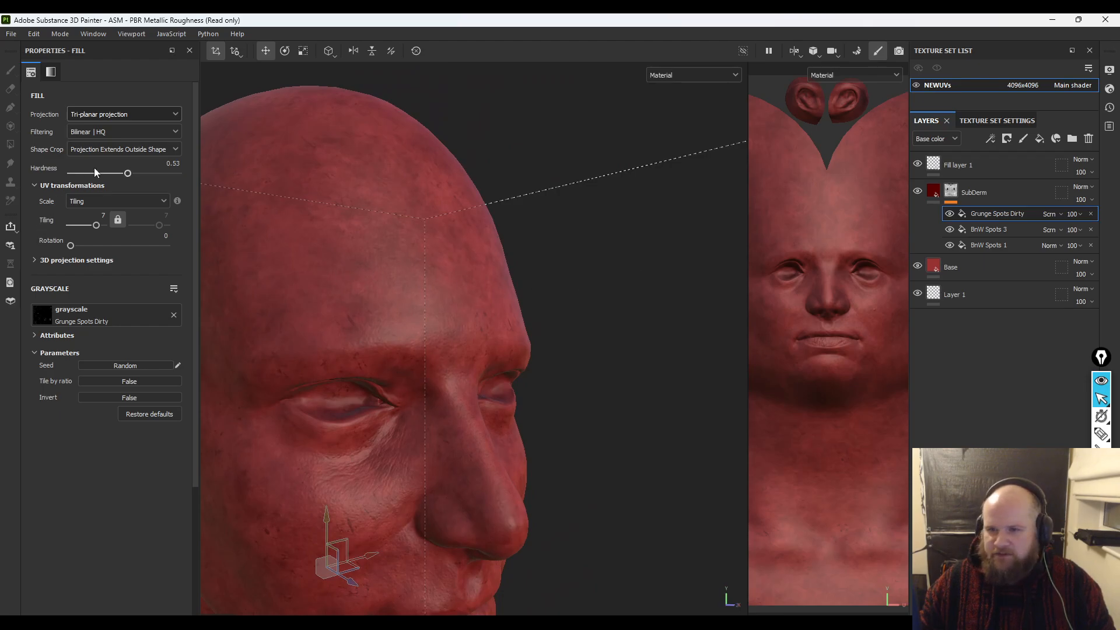
- Duplicate the Grunge Spots Dirty fill in the SubDerm mask and set the copy's rotation to 147.98
right_click(999, 214)
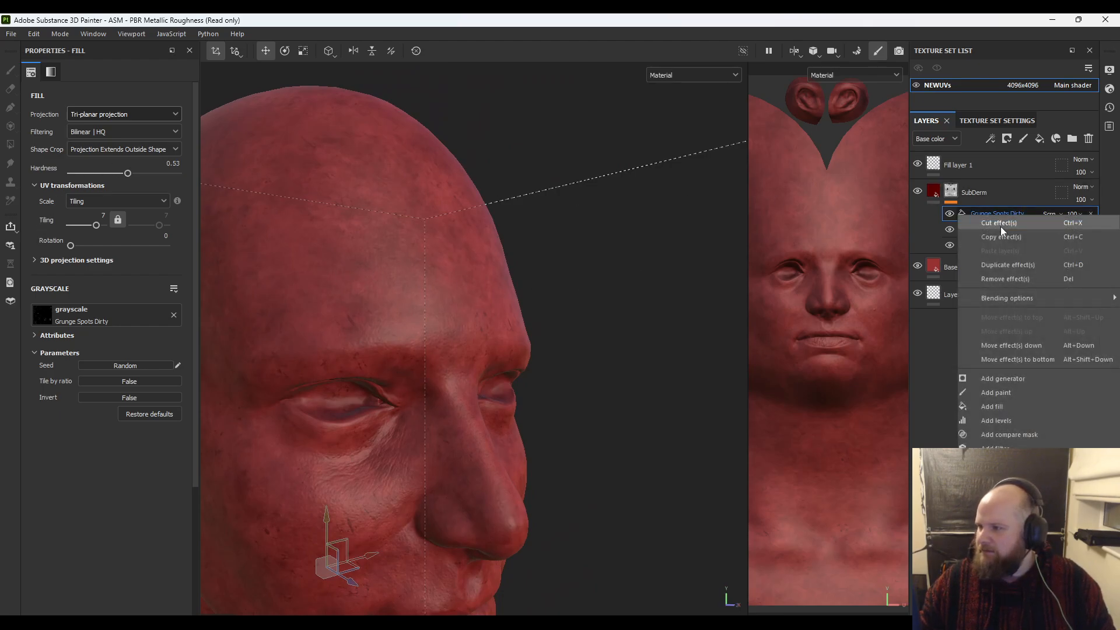
left_click(1003, 265)
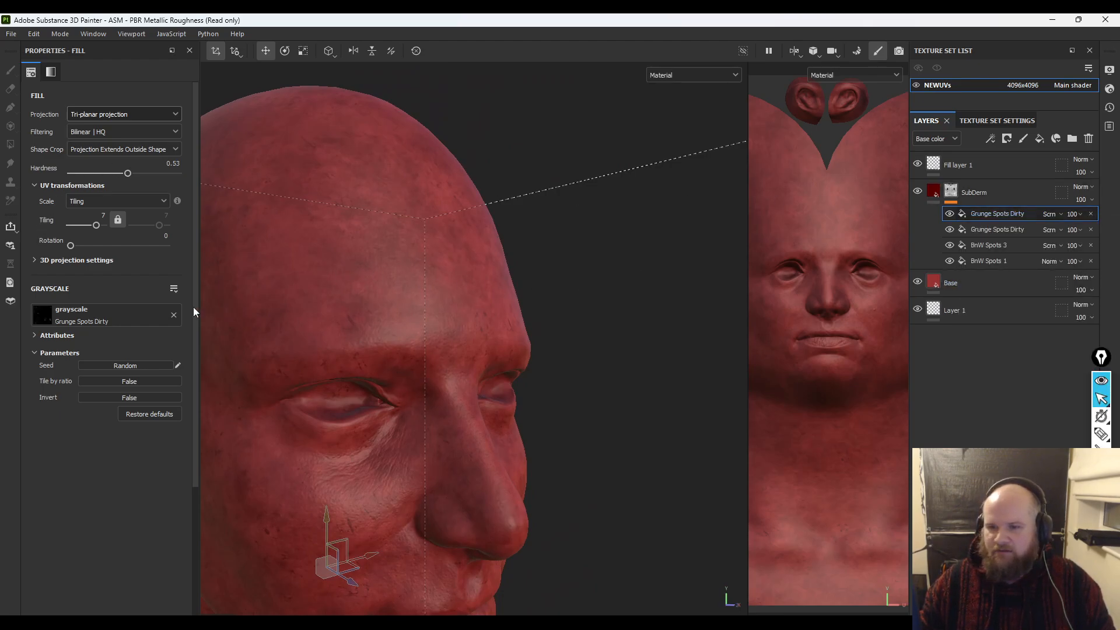
left_click(82, 246)
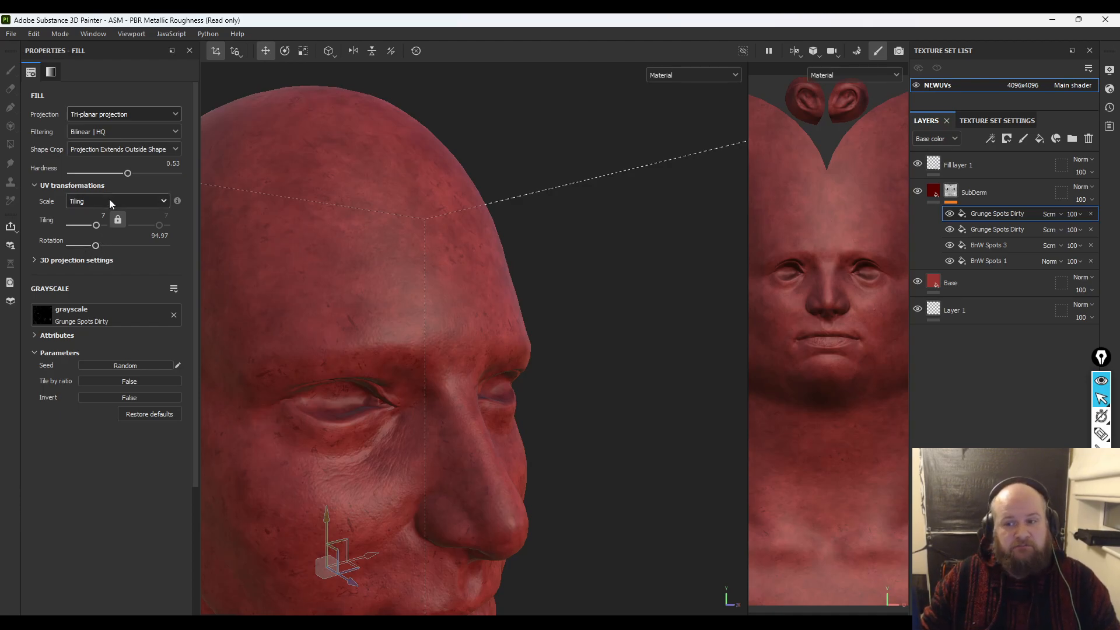
left_click_drag(97, 243, 109, 247)
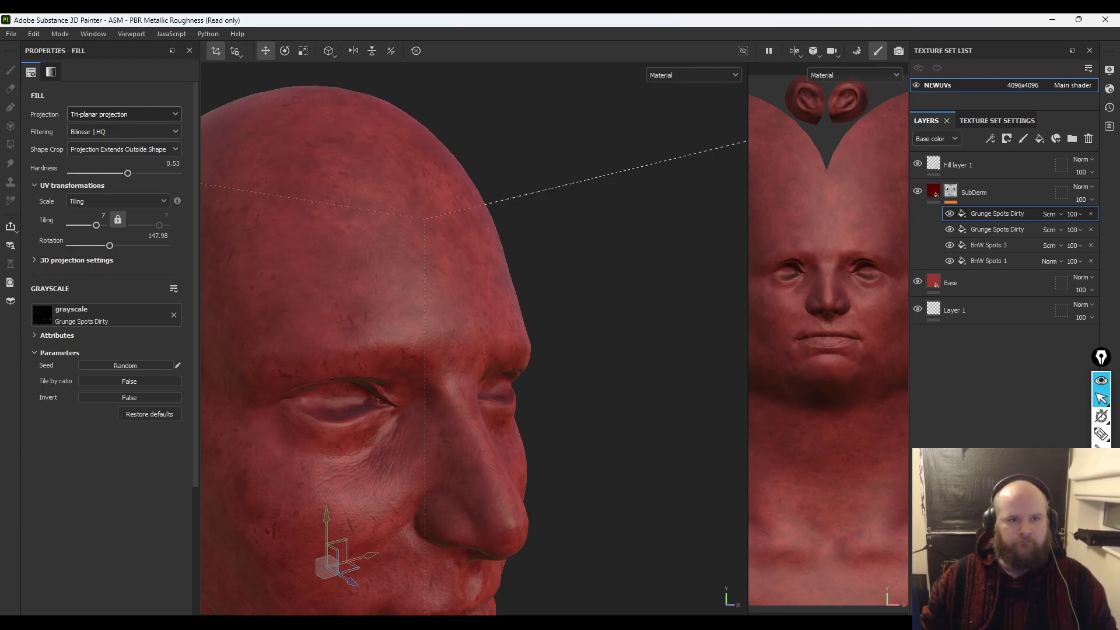
right_click_drag(344, 488, 318, 338, "alt")
middle_click_drag(318, 338, 395, 181, "alt")
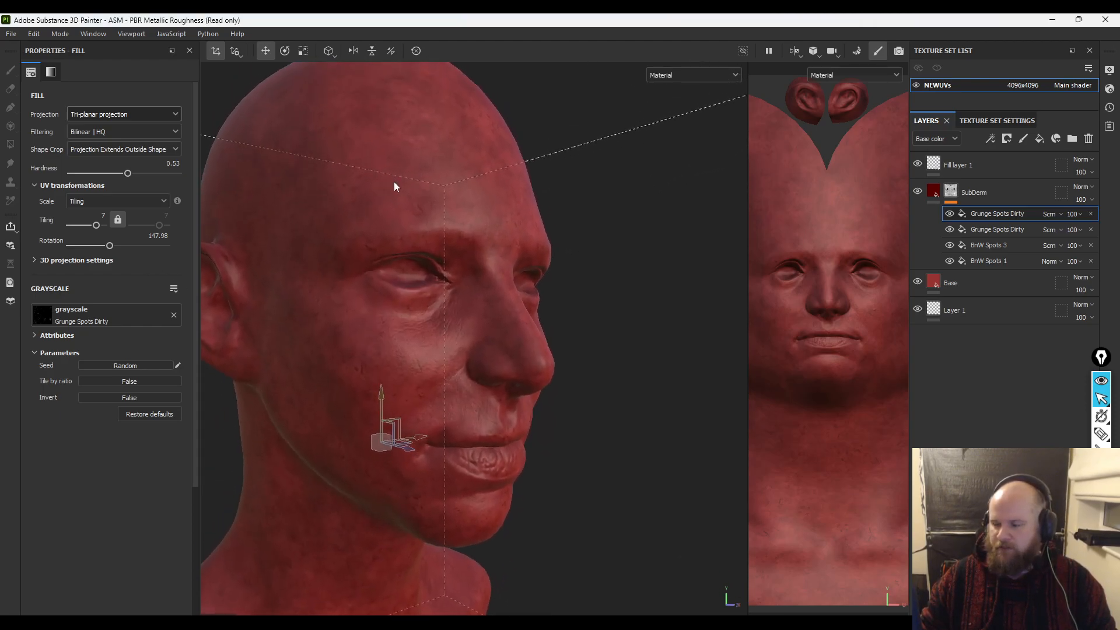
left_click_drag(394, 180, 380, 177, "alt")
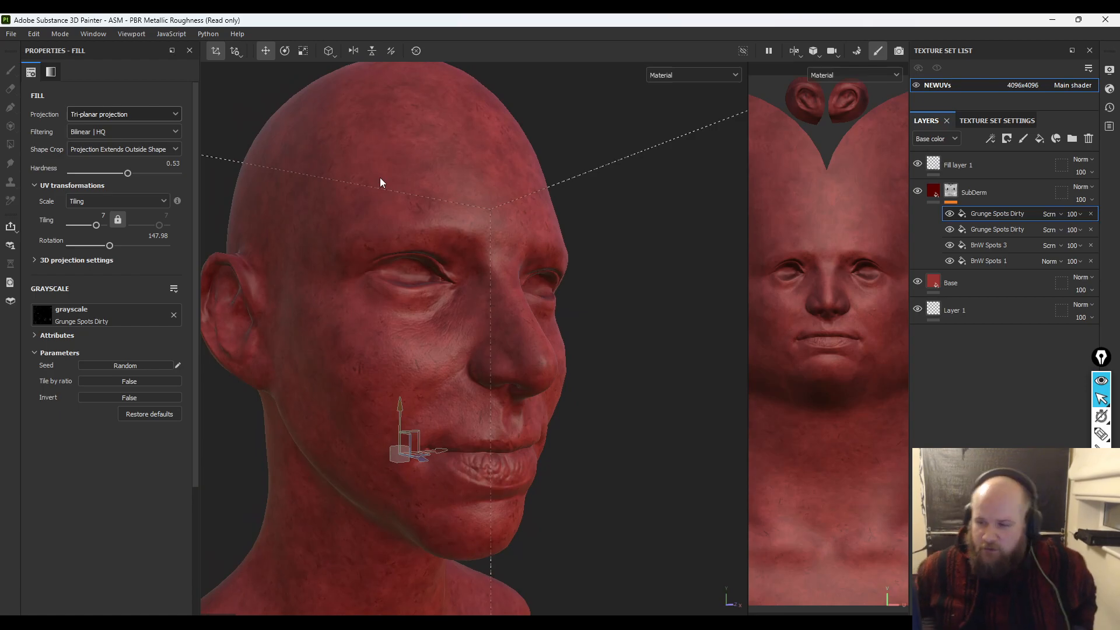
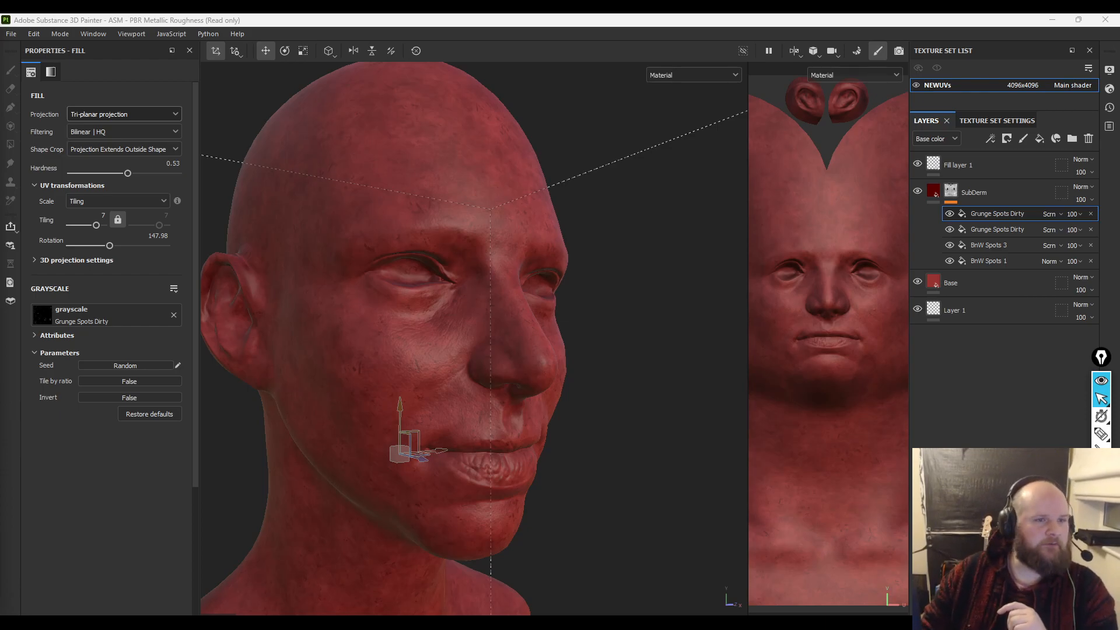
- Switch to the skin reference board and examine the man's RBX Brown sun damage and RBX Red vascular scans
mouse_move(0, 360)
right_mouse_down()
mouse_move(310, 360)
mouse_move(0, 263)
mouse_move(267, 310)
mouse_move(178, 307)
mouse_move(184, 290)
mouse_move(122, 253)
mouse_move(130, 275)
right_mouse_up()
middle_click_drag(656, 227, 621, 303)
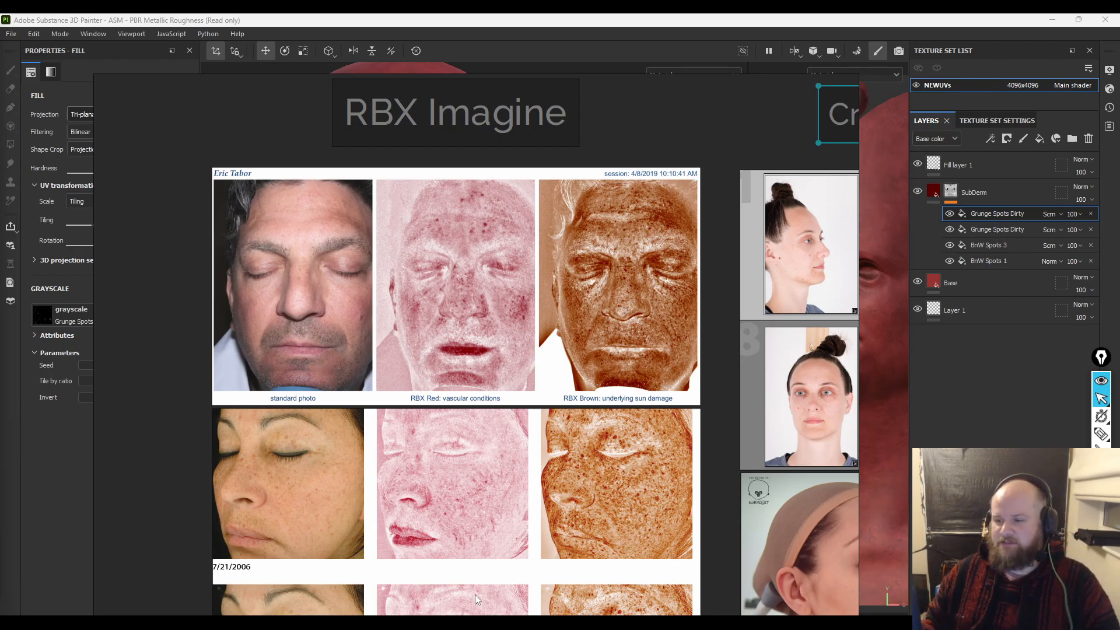
scroll(468, 331, "up", 5)
left_click_drag(563, 238, 521, 313)
middle_click_drag(519, 309, 96, 332)
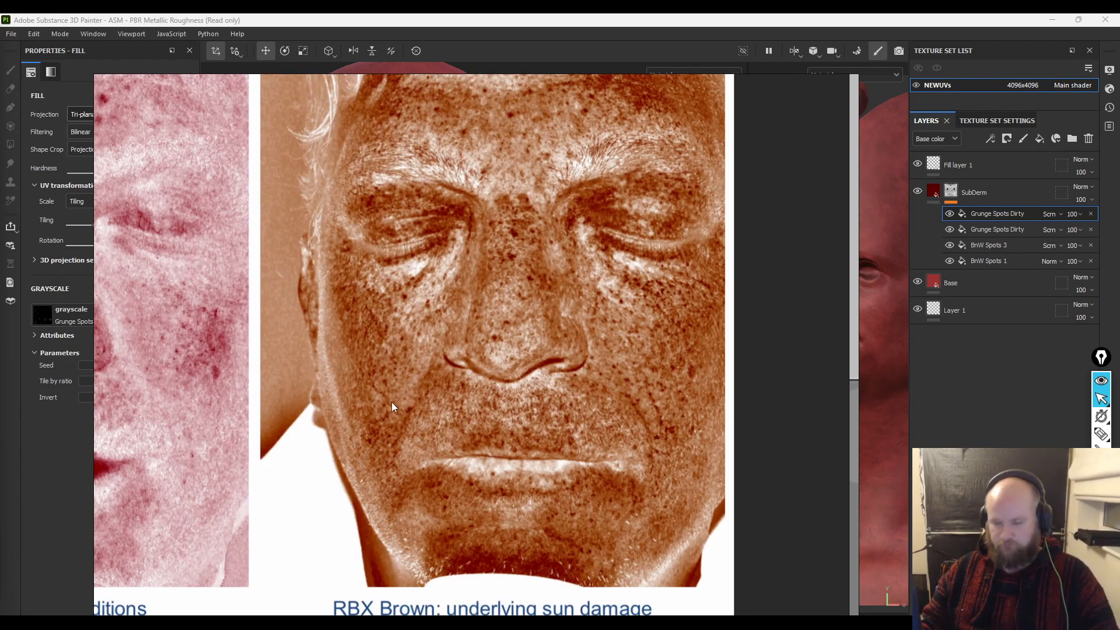
middle_click_drag(330, 418, 761, 443)
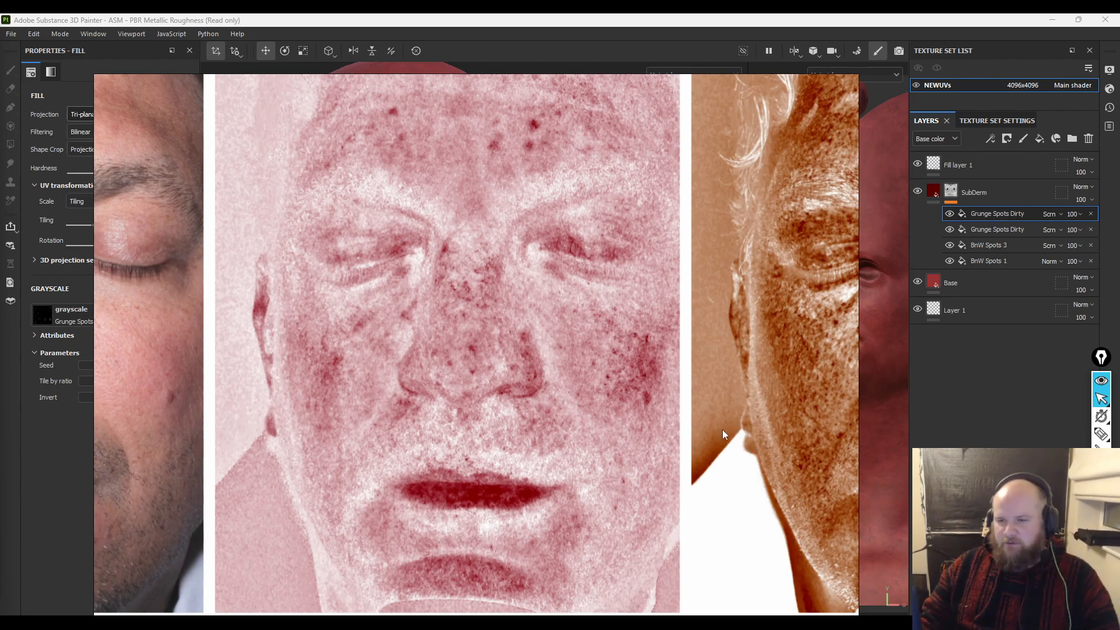
scroll(514, 285, "down", 3)
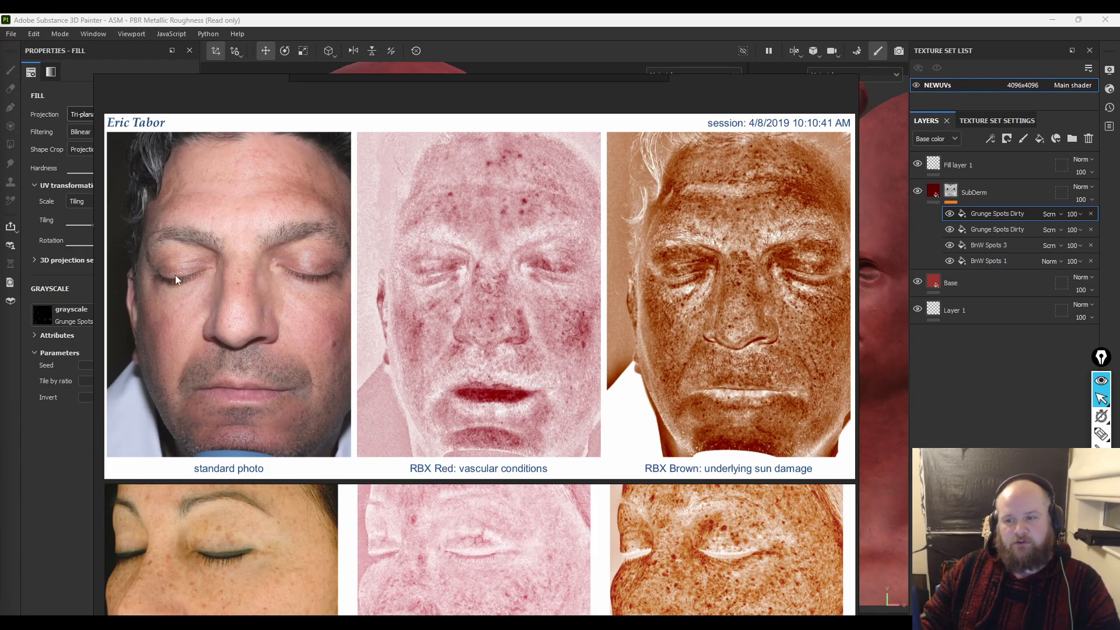
- Compare the man's standard photo with his RBX Red and RBX Brown scans around the eyes, nose and cheeks
scroll(411, 320, "up", 3)
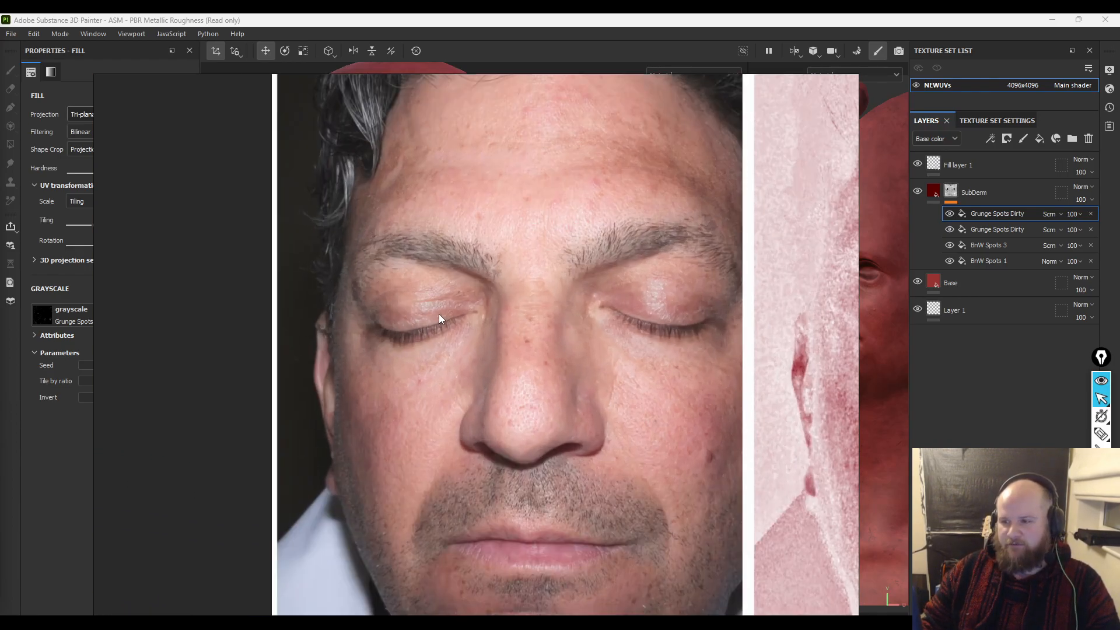
middle_click_drag(439, 314, 313, 306)
middle_click_drag(632, 314, 459, 311)
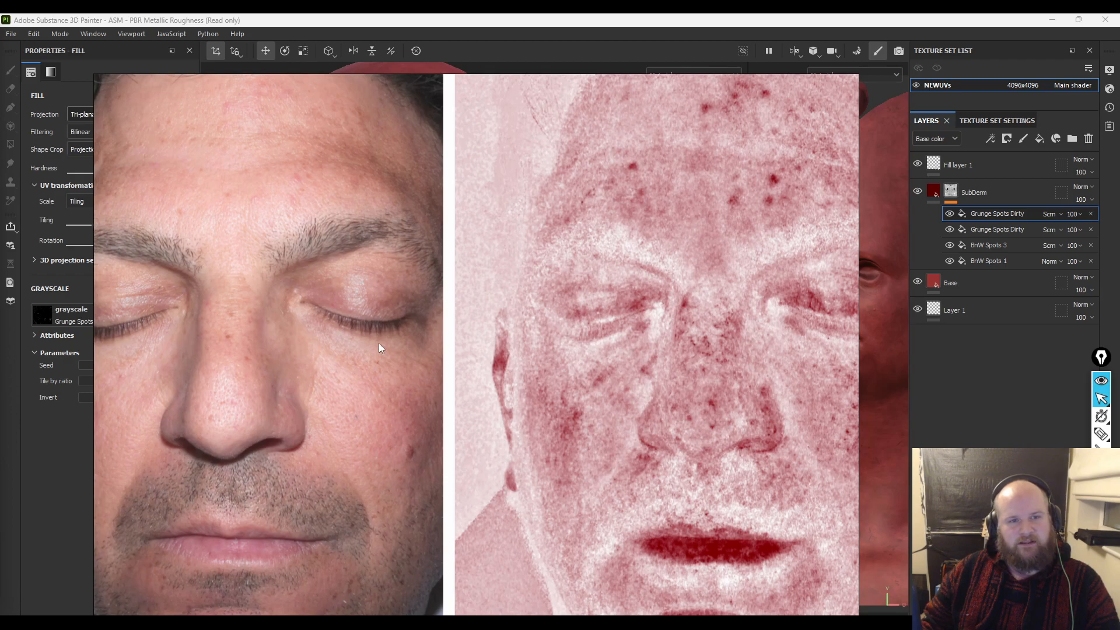
scroll(270, 326, "down", 3)
middle_click_drag(704, 323, 358, 327)
scroll(362, 328, "up", 4)
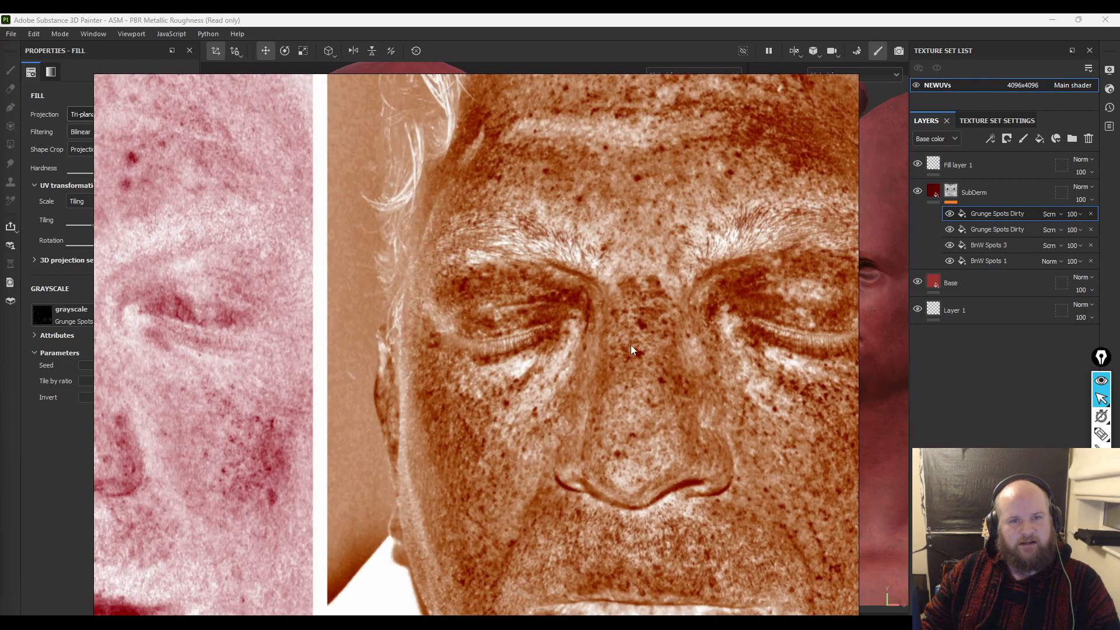
middle_click_drag(464, 370, 1119, 353)
middle_click_drag(263, 313, 316, 310)
scroll(472, 356, "down", 2)
middle_click_drag(484, 353, 0, 299)
mouse_move(161, 301)
middle_mouse_down()
mouse_move(152, 306)
mouse_move(167, 308)
middle_mouse_up()
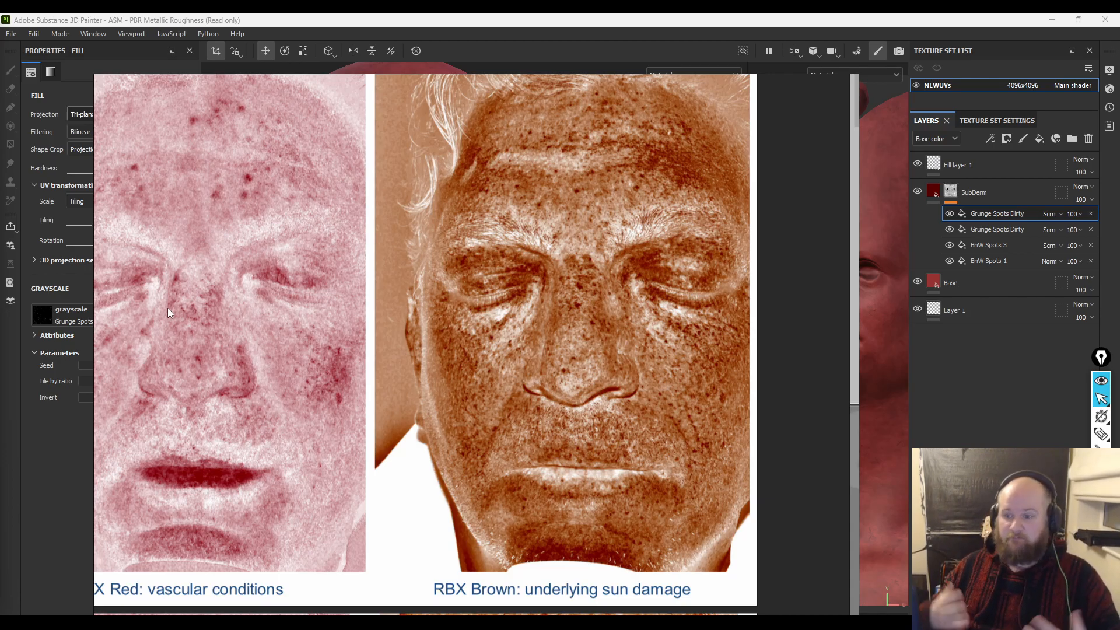
- Examine the woman's photo and RBX scans below and compare them with the man's row
middle_click_drag(298, 295, 523, 301)
middle_click_drag(390, 477, 385, 25)
middle_click_drag(385, 311, 517, 177)
scroll(475, 257, "down", 2)
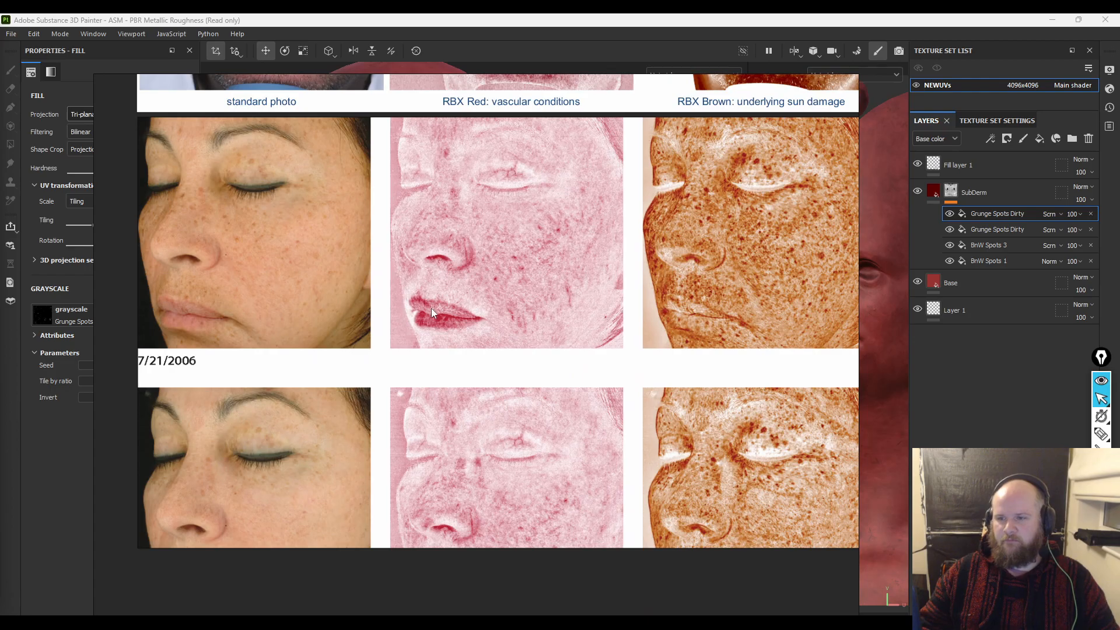
scroll(431, 308, "up", 2)
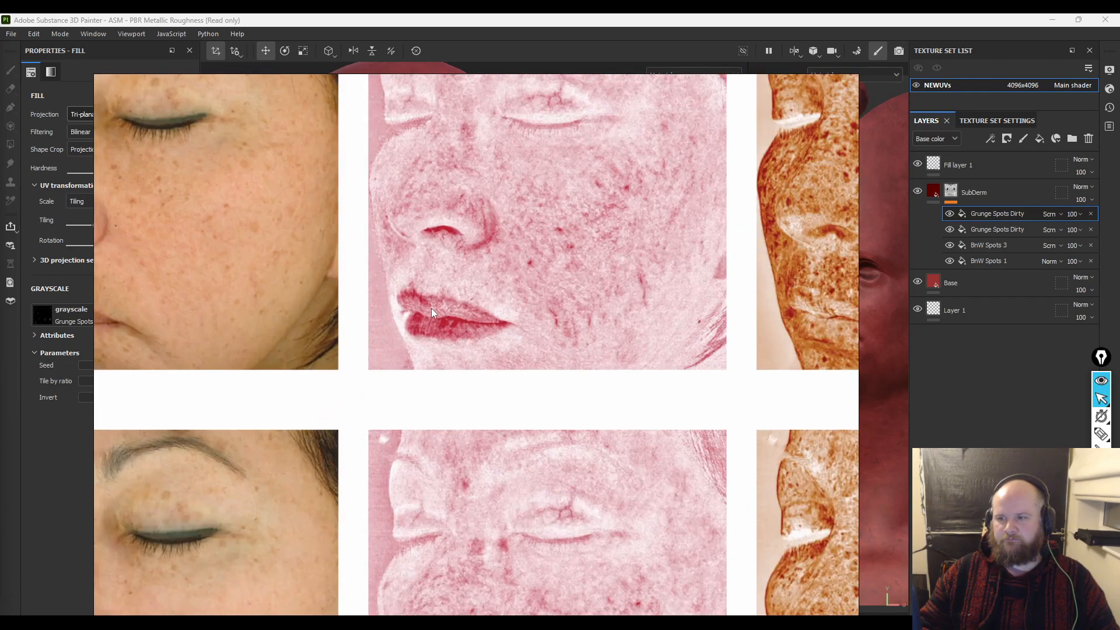
scroll(437, 291, "down", 3)
middle_click_drag(531, 76, 524, 275)
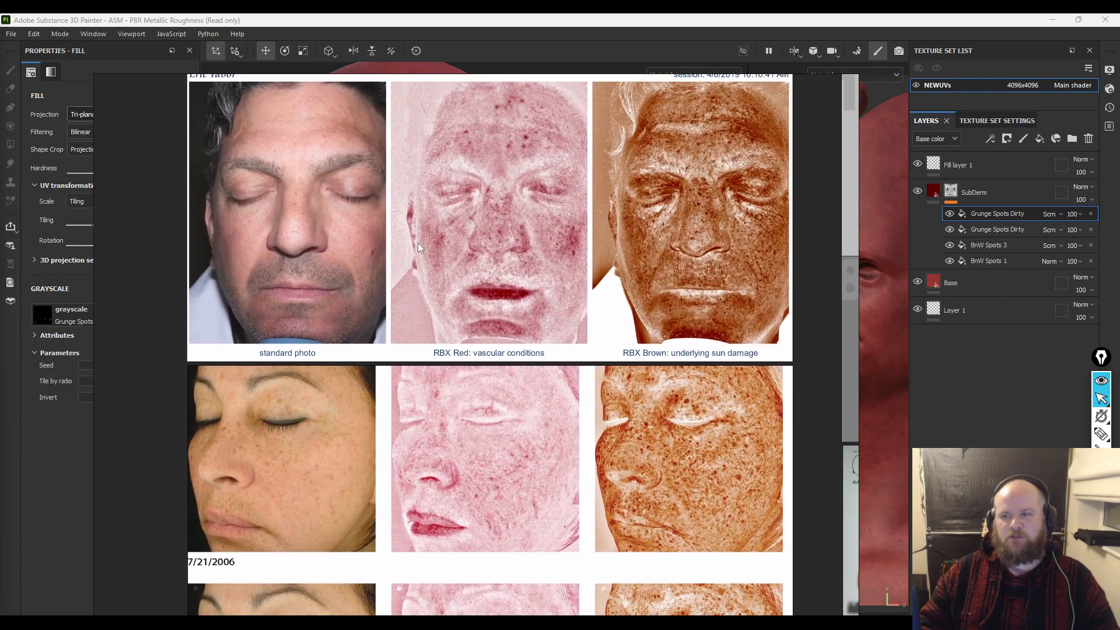
- Study the vascular detail in the man's and woman's RBX Red scans and the woman's eyelid in her standard photo
scroll(449, 236, "up", 2)
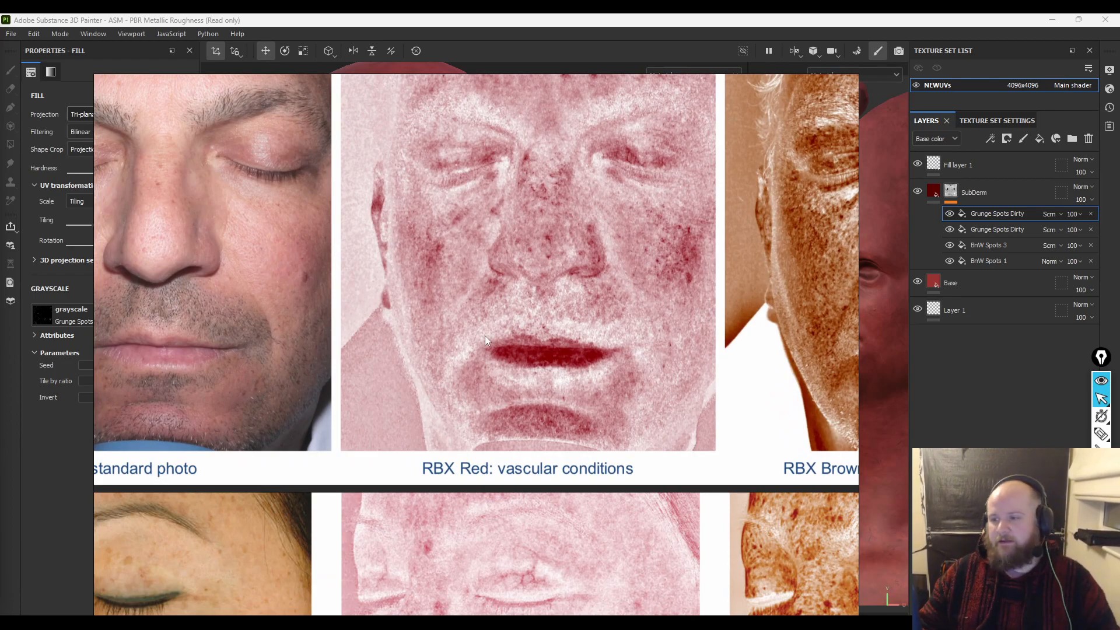
middle_click_drag(517, 363, 554, 13)
middle_click_drag(568, 434, 650, 358)
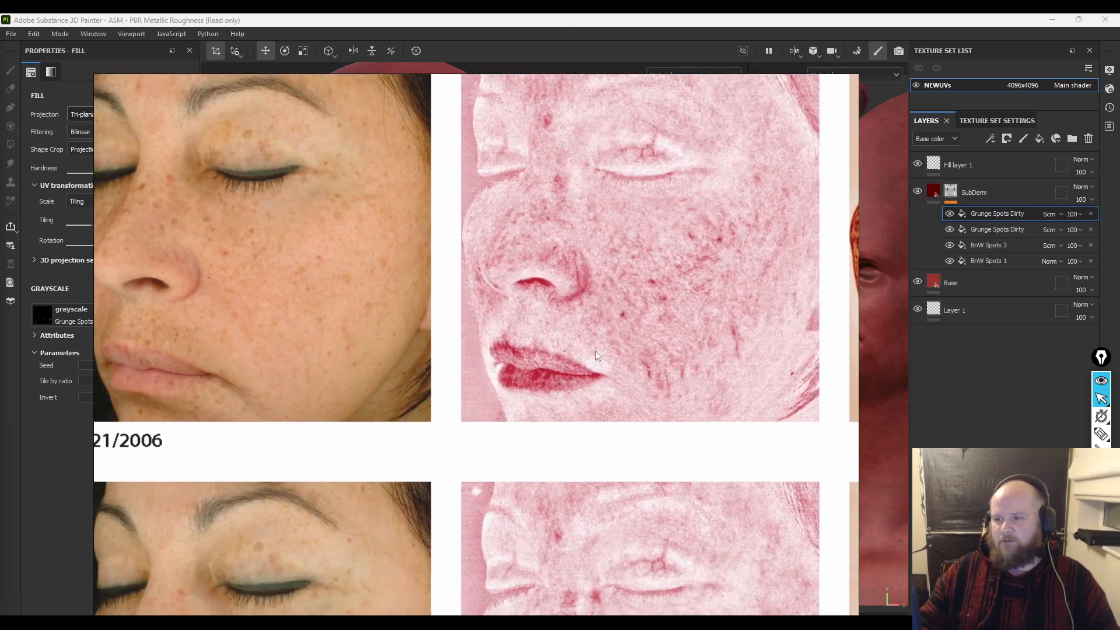
scroll(629, 184, "up", 3)
middle_click_drag(629, 184, 569, 549)
scroll(600, 467, "up", 3)
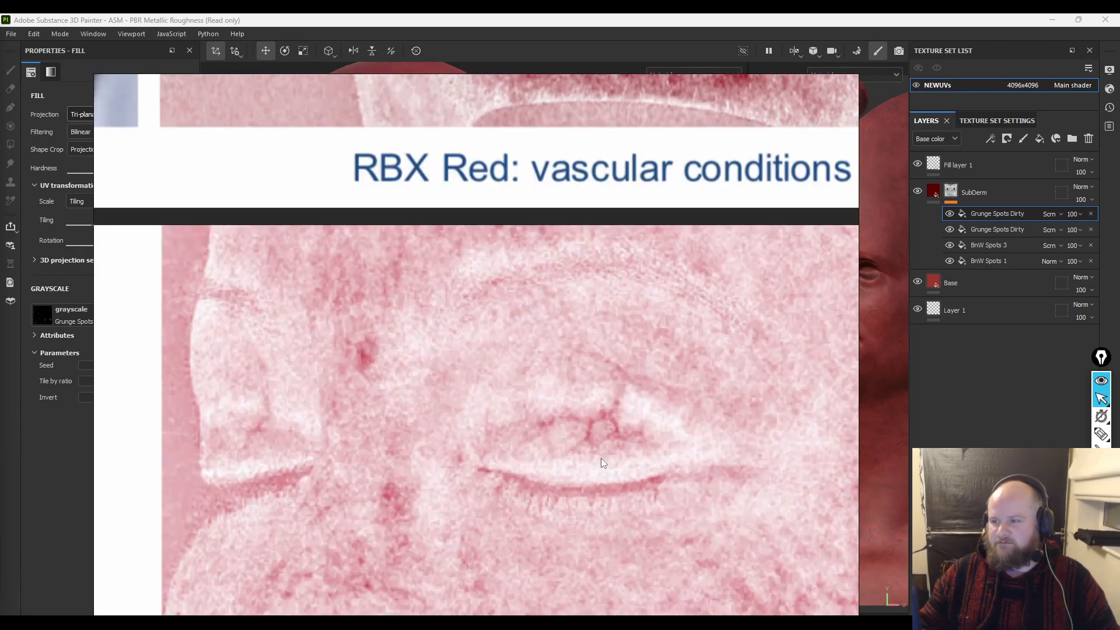
middle_click_drag(518, 467, 911, 357)
middle_click_drag(274, 411, 494, 418)
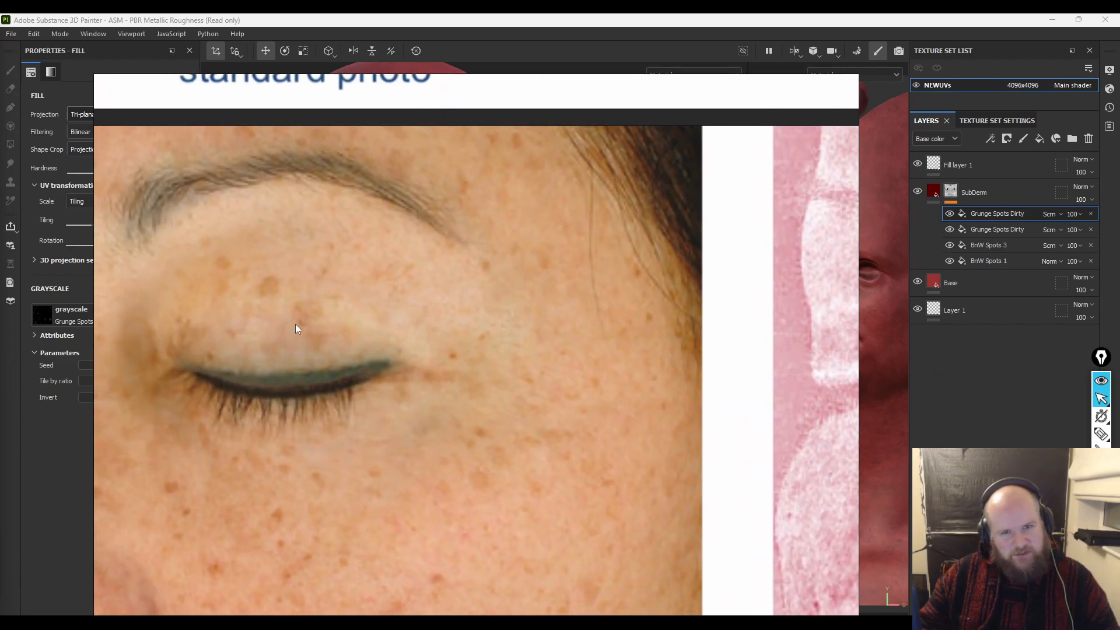
- Compare the woman's cheek in the standard photo with the spot distribution in her RBX Red and RBX Brown scans
scroll(530, 351, "down", 2)
middle_click_drag(530, 352, 23, 224)
middle_click_drag(394, 414, 759, 328)
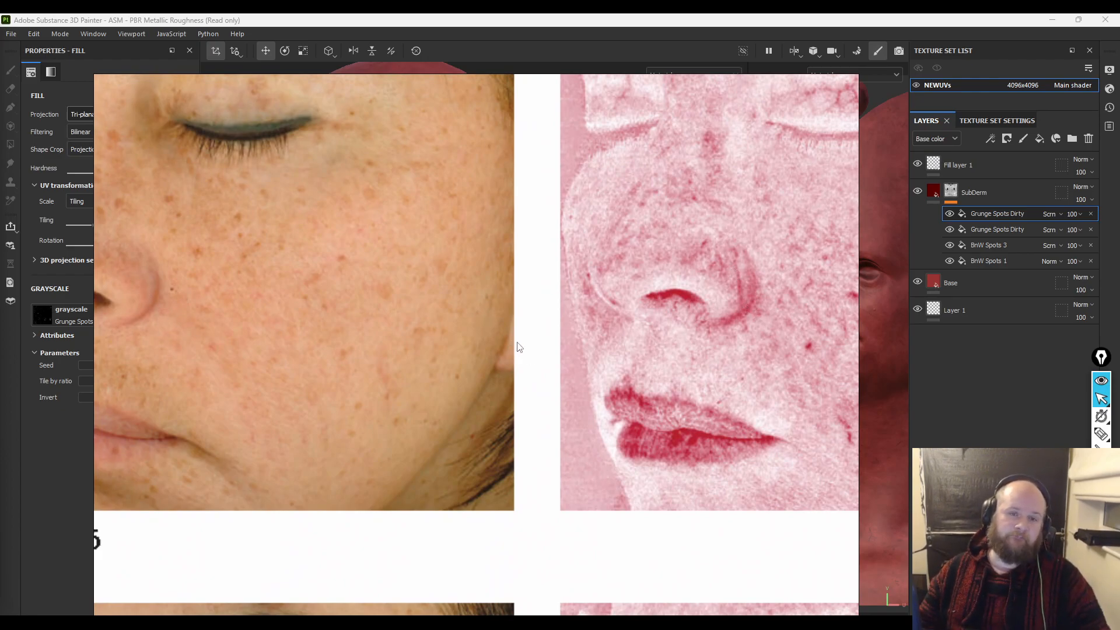
middle_click_drag(729, 319, 366, 397)
scroll(371, 392, "down", 3)
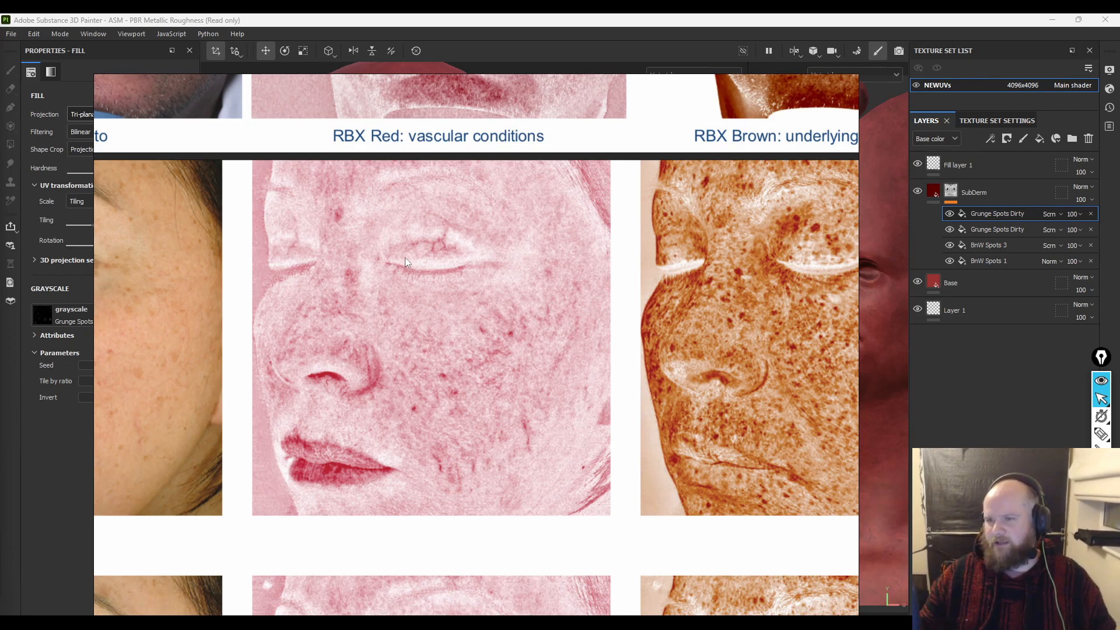
middle_click_drag(484, 322, 425, 318)
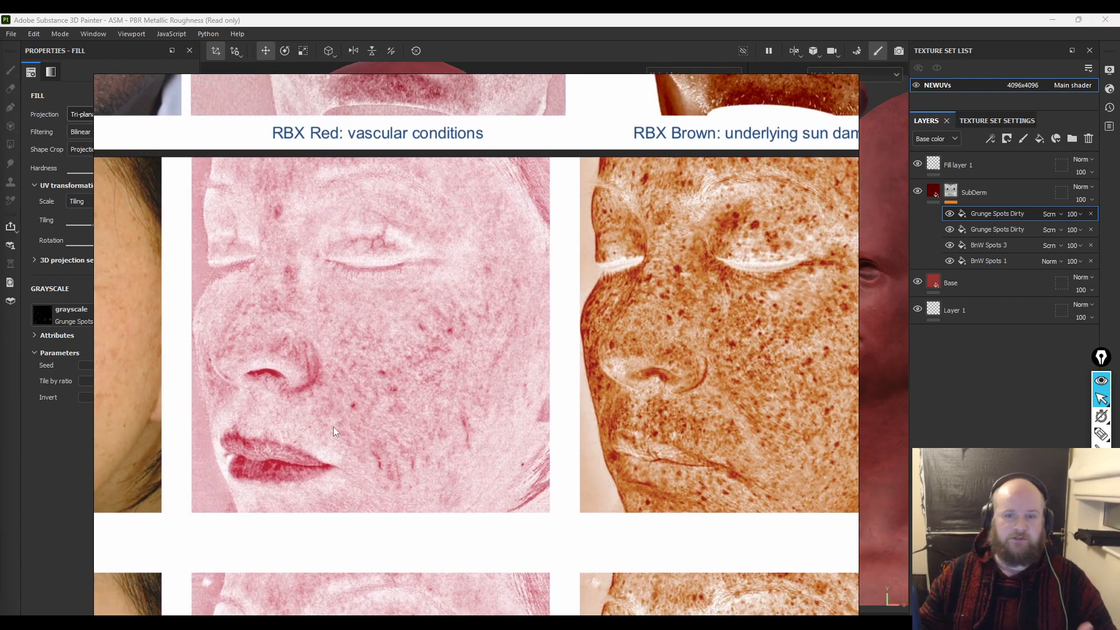
- Return to Substance 3D Painter, add a paint effect to the SubDerm mask, and set its blend mode to Screen
key("alt+Tab")
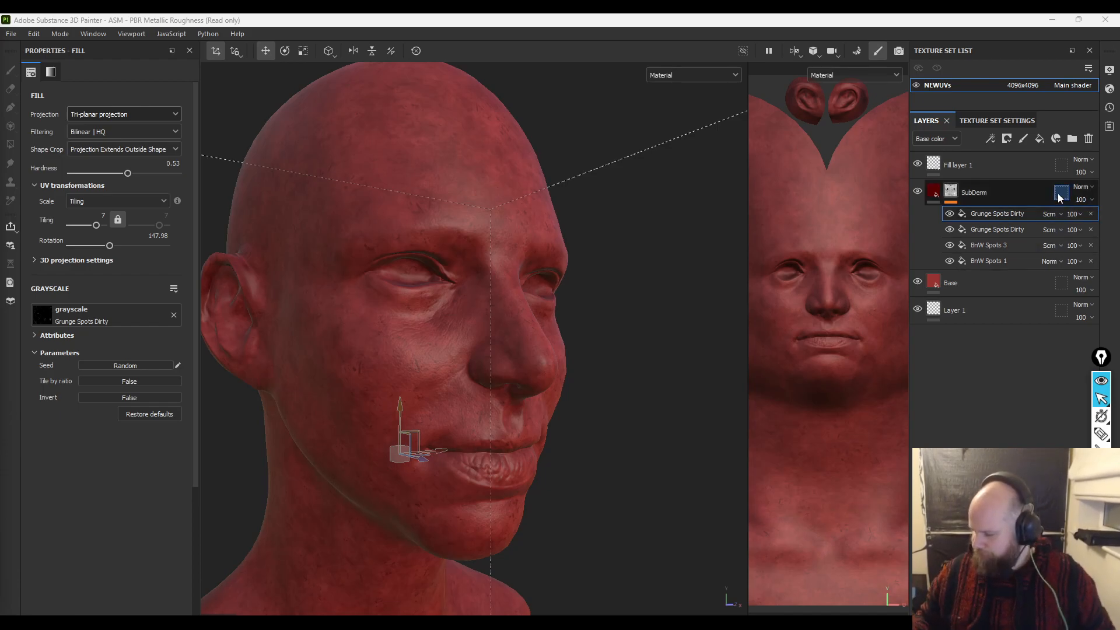
right_click(953, 189)
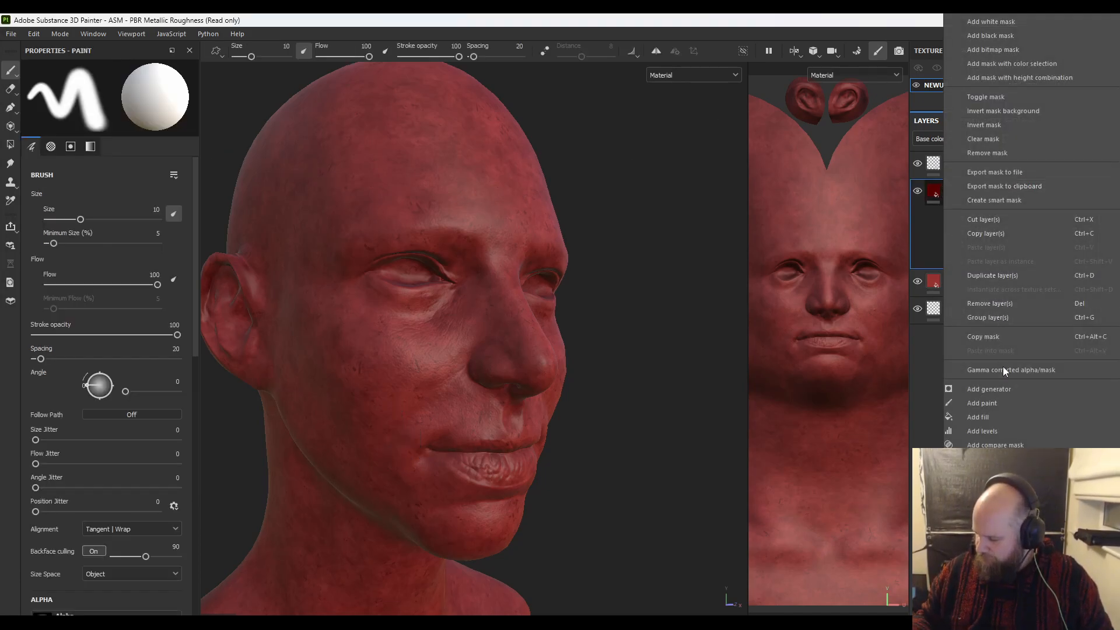
left_click(998, 402)
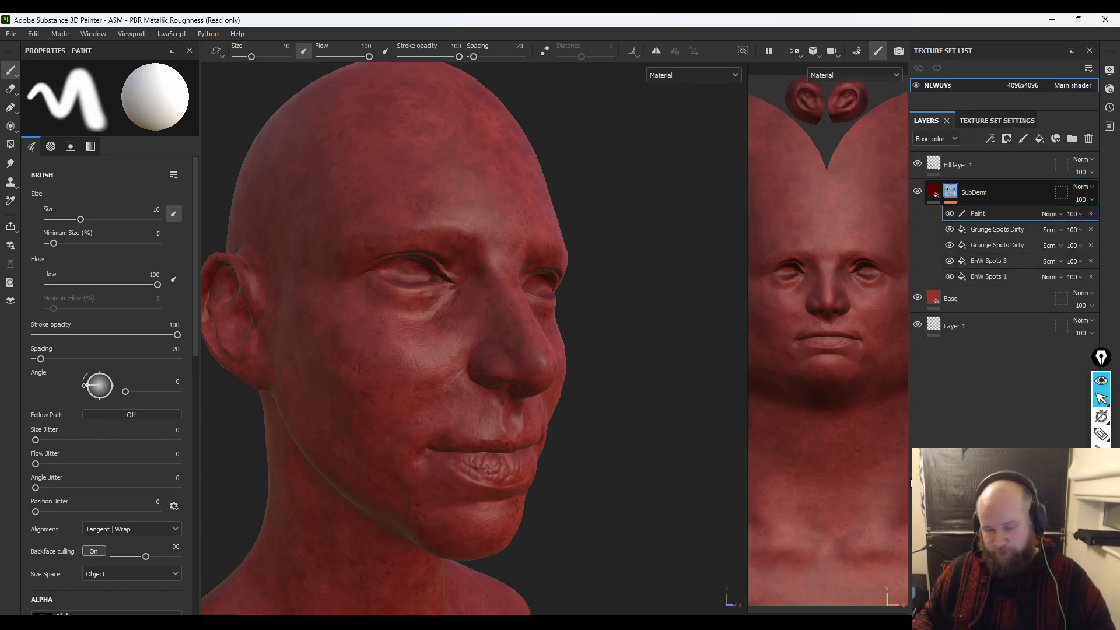
left_click(1052, 214)
left_click(1048, 400)
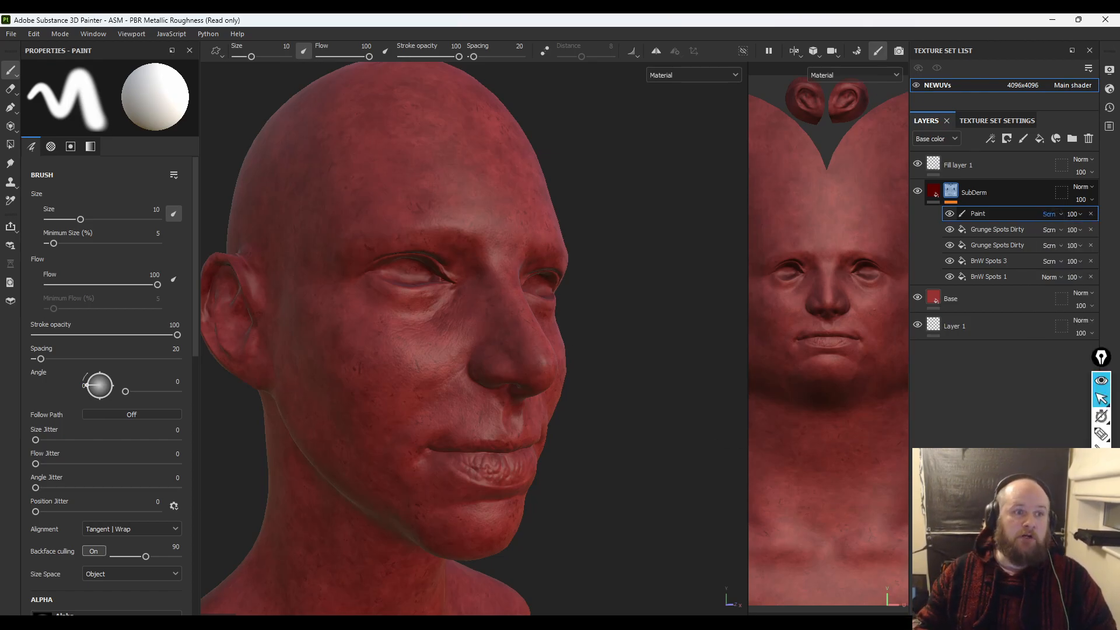
- Browse the brush assets for vein-like patterns, previewing brushes such as Fracture and Kyle's Concept Brushes Crackup 1 and Crazy Cracks 2
left_click_drag(724, 627, 484, 114)
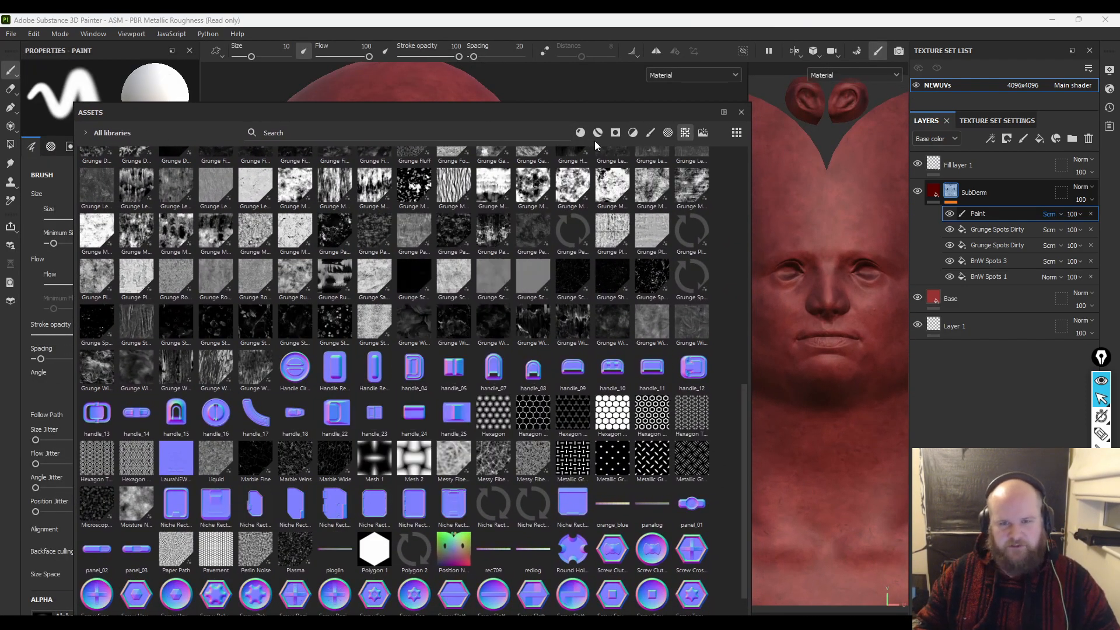
left_click(650, 134)
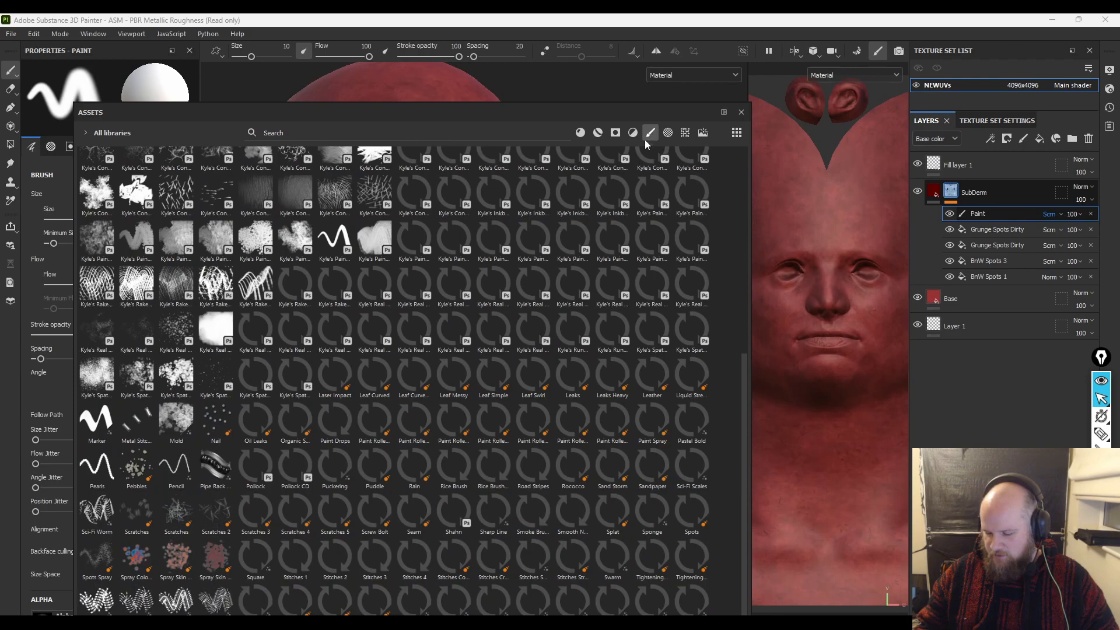
scroll(450, 329, "up", 3)
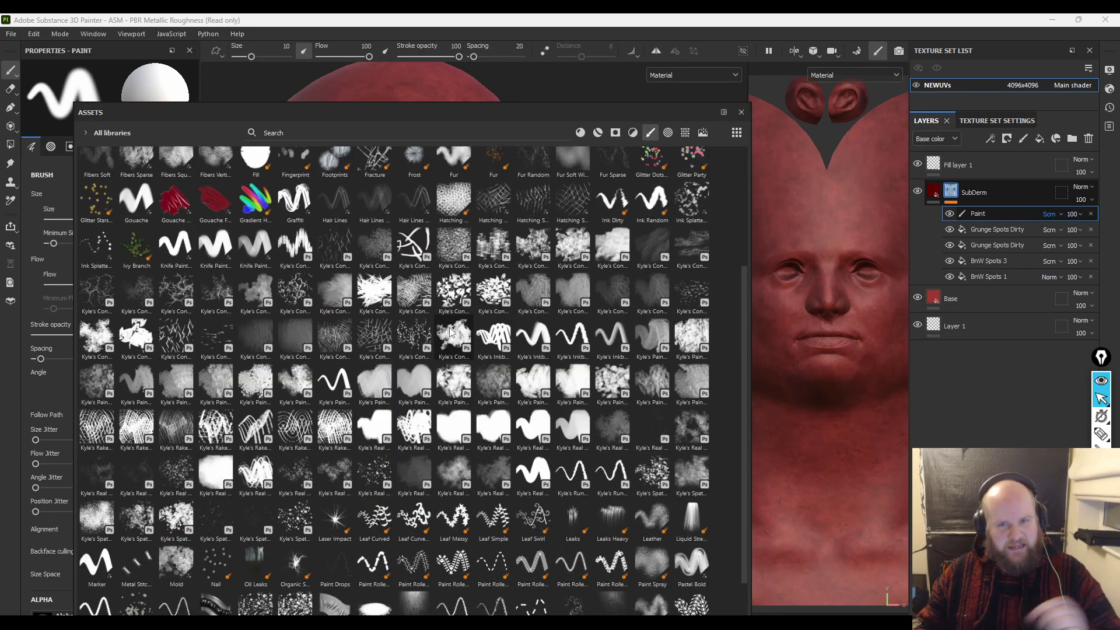
scroll(415, 362, "up", 5)
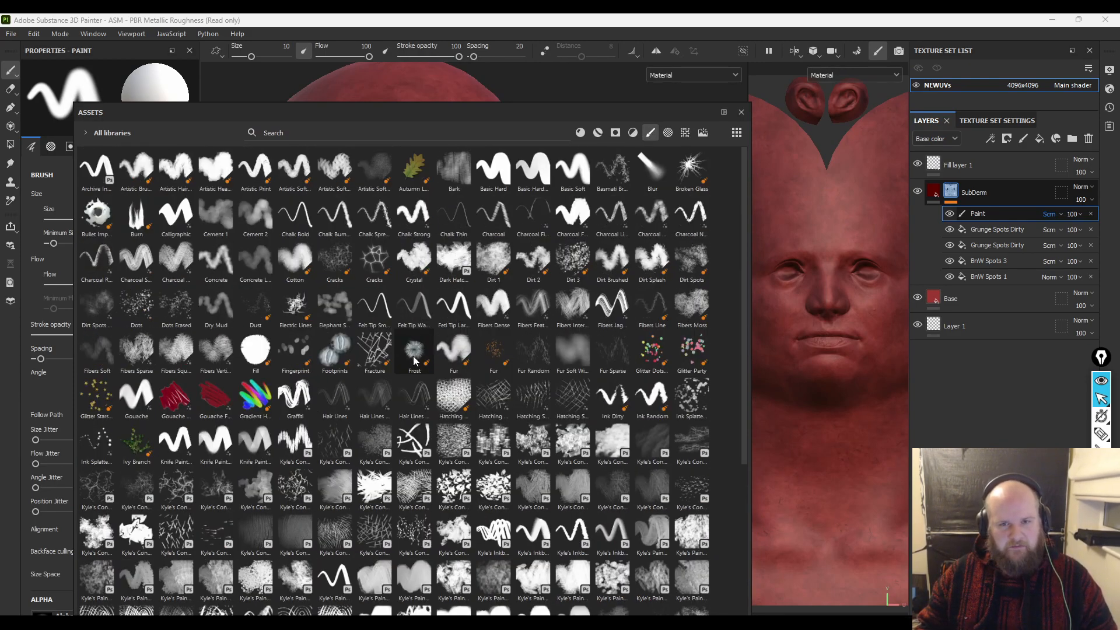
mouse_move(414, 361)
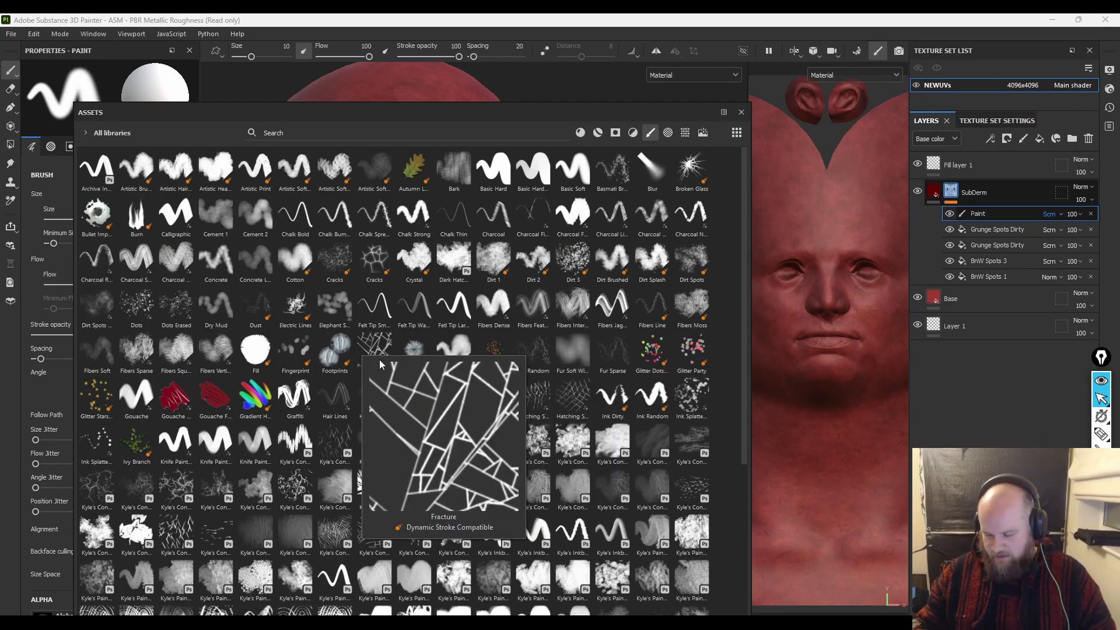
mouse_move(377, 270)
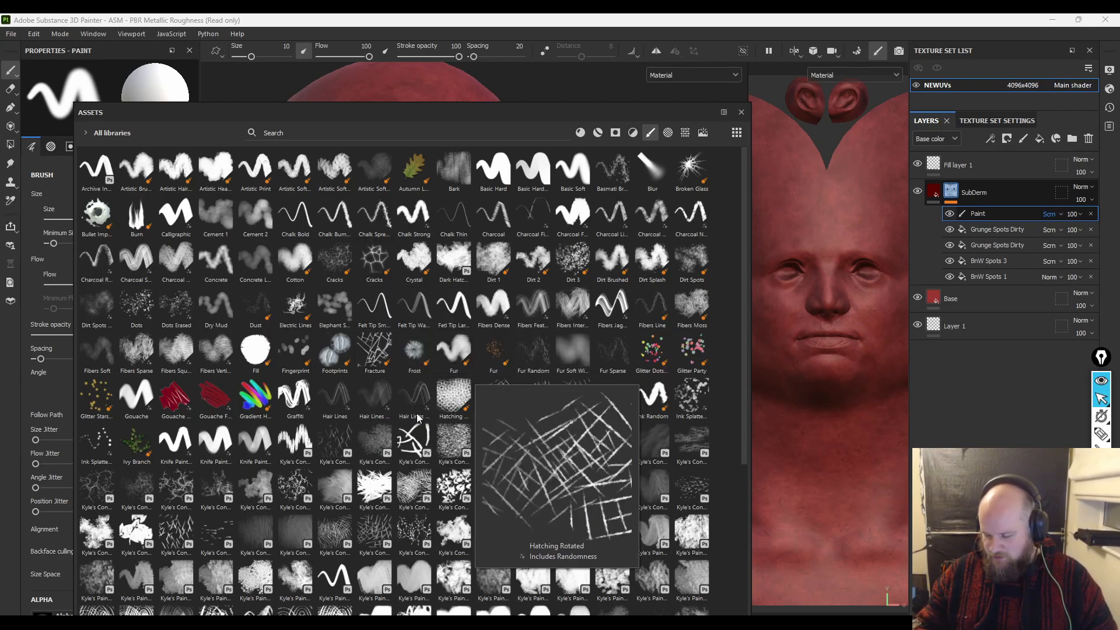
scroll(217, 396, "down", 6)
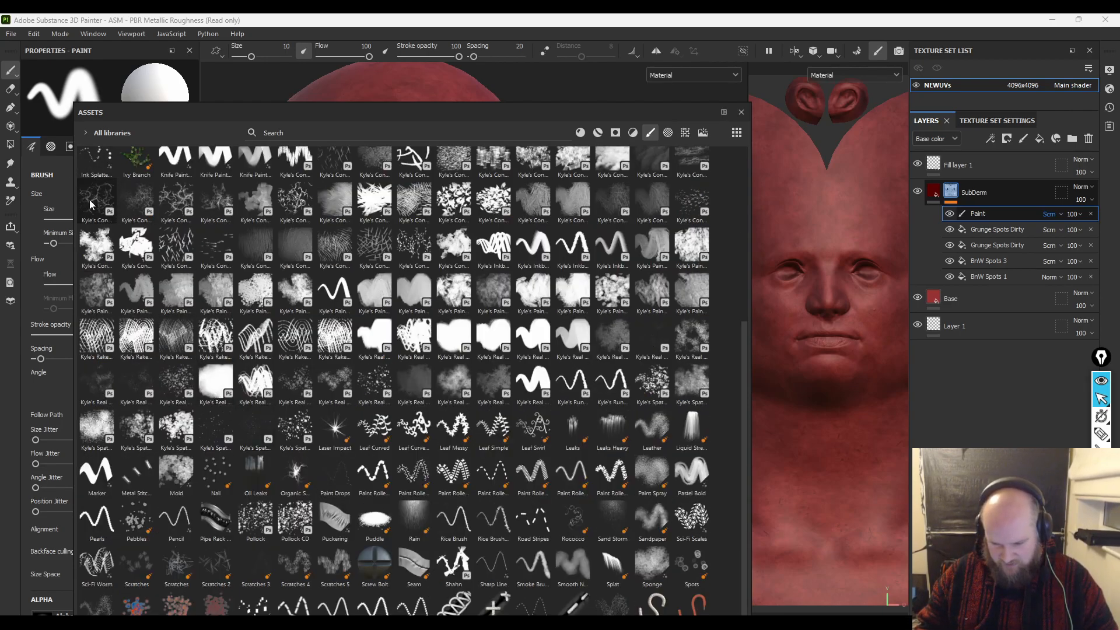
mouse_move(91, 204)
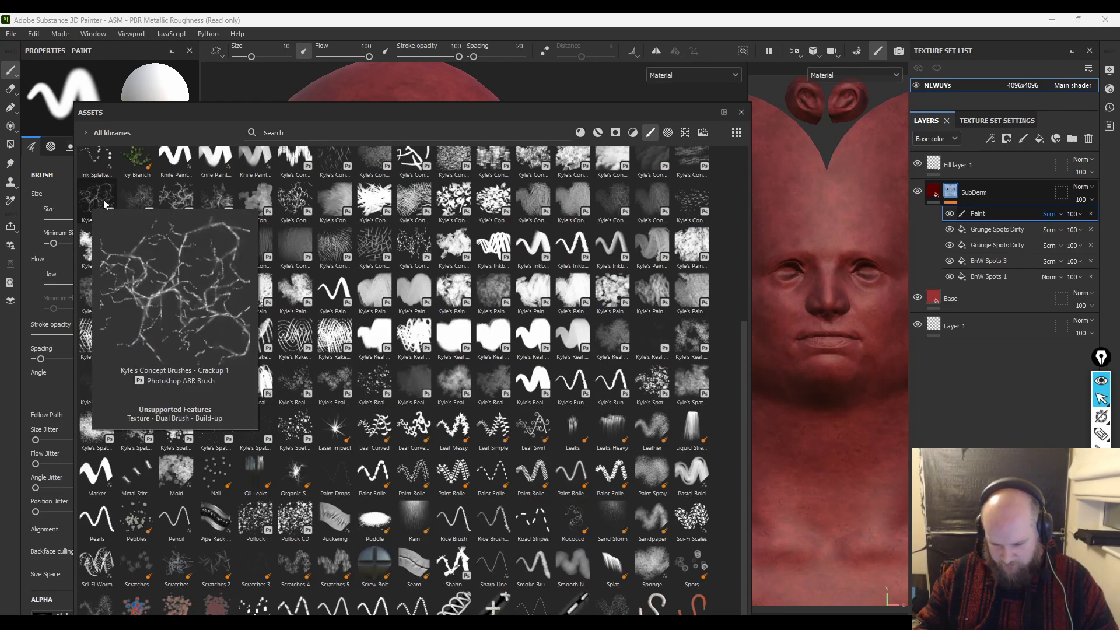
mouse_move(173, 202)
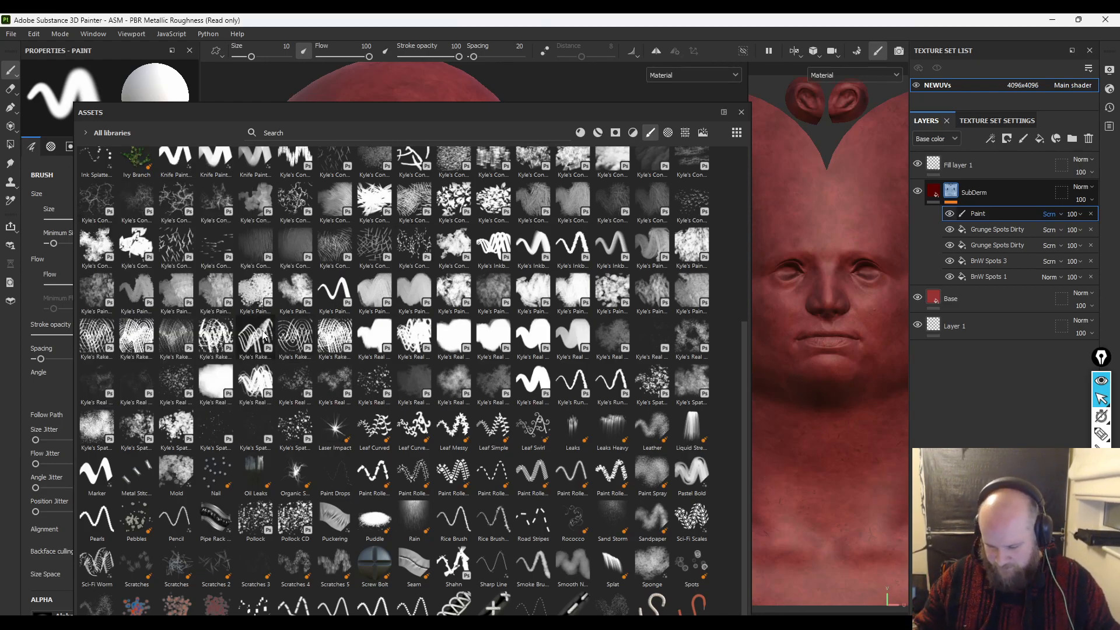
scroll(153, 230, "up", 3)
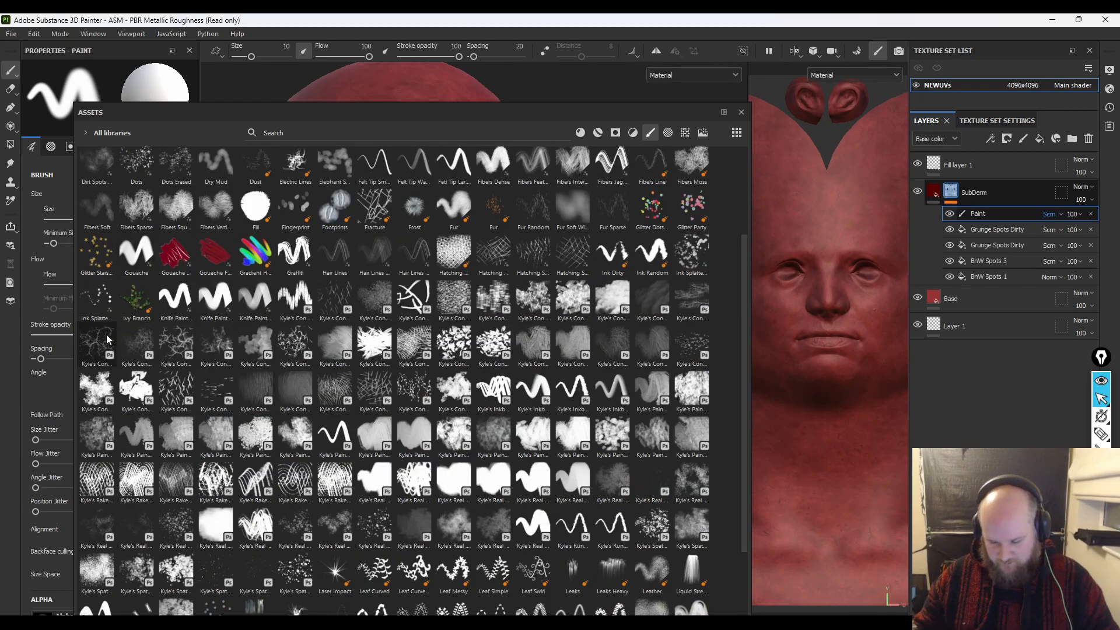
mouse_move(184, 343)
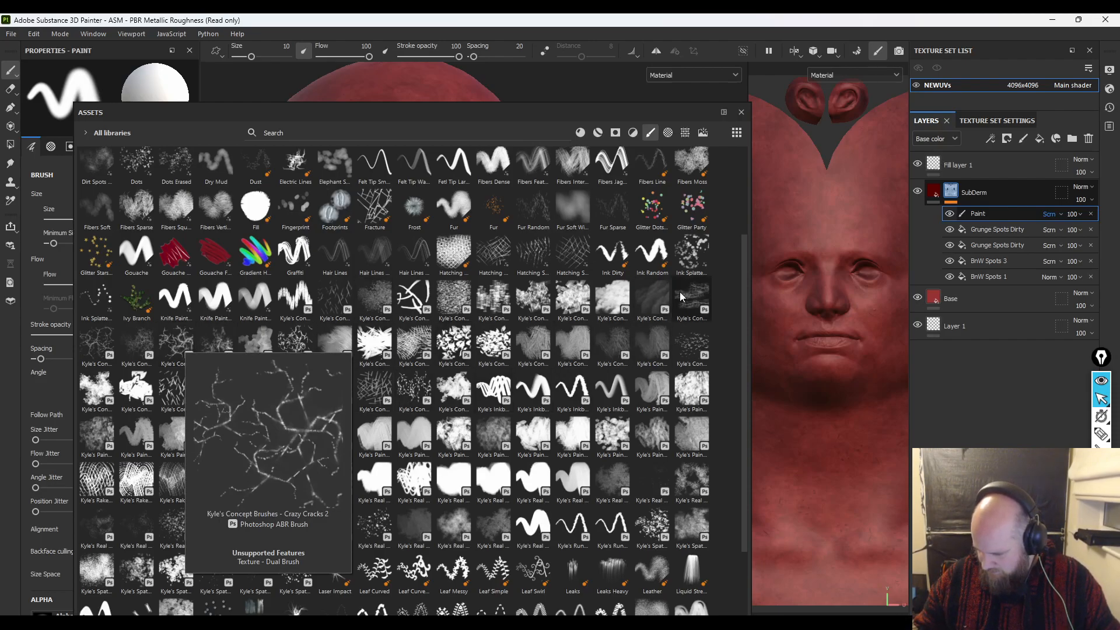
scroll(407, 397, "down", 3)
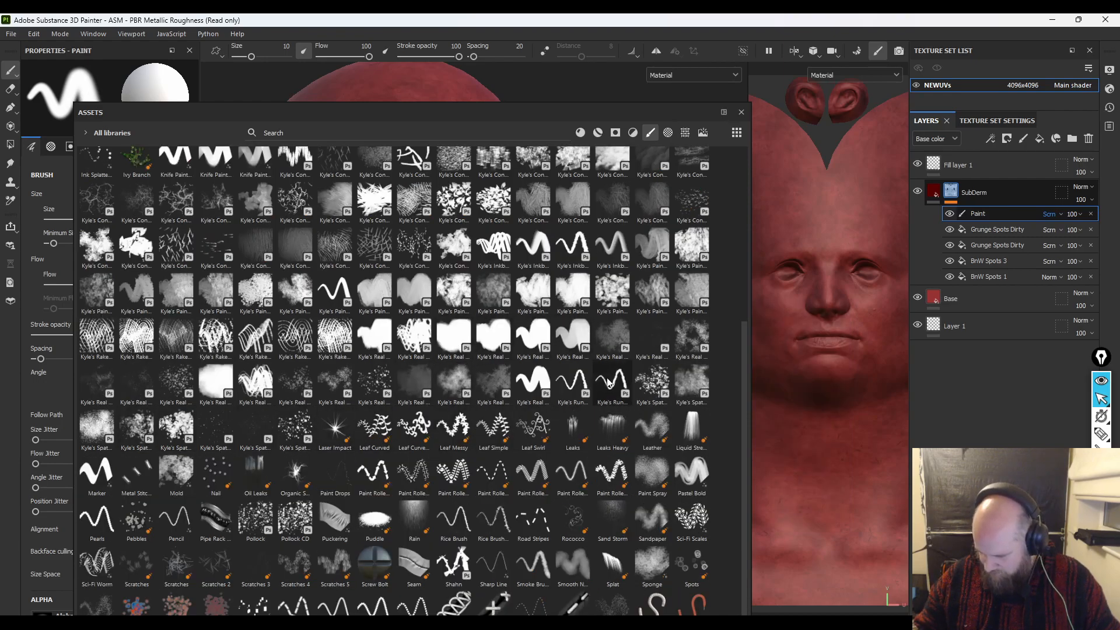
scroll(604, 388, "down", 1)
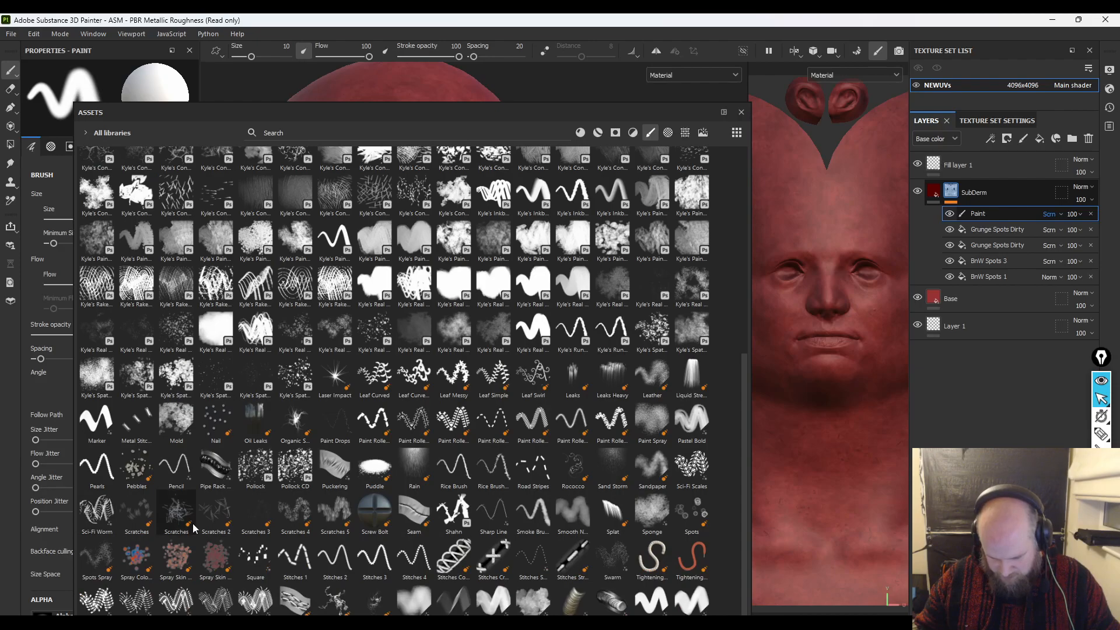
- Enlarge the floating asset library and choose the Kyle's Concept Brushes - Crackup 1 brush, then move the library out of the way
left_click_drag(433, 108, 441, 94)
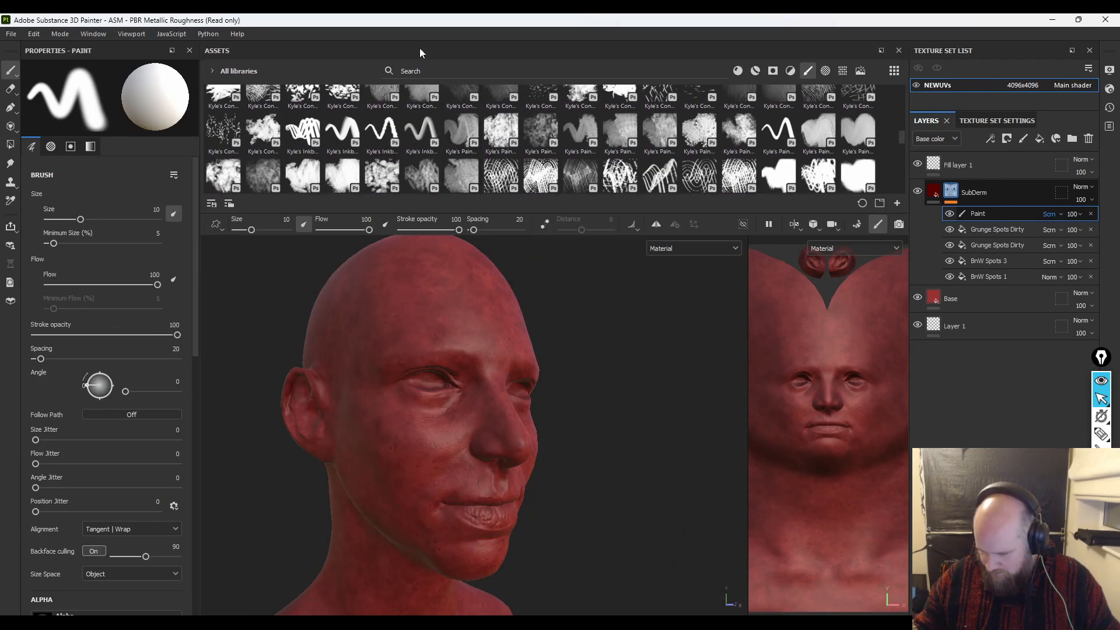
left_click_drag(420, 53, 405, 104)
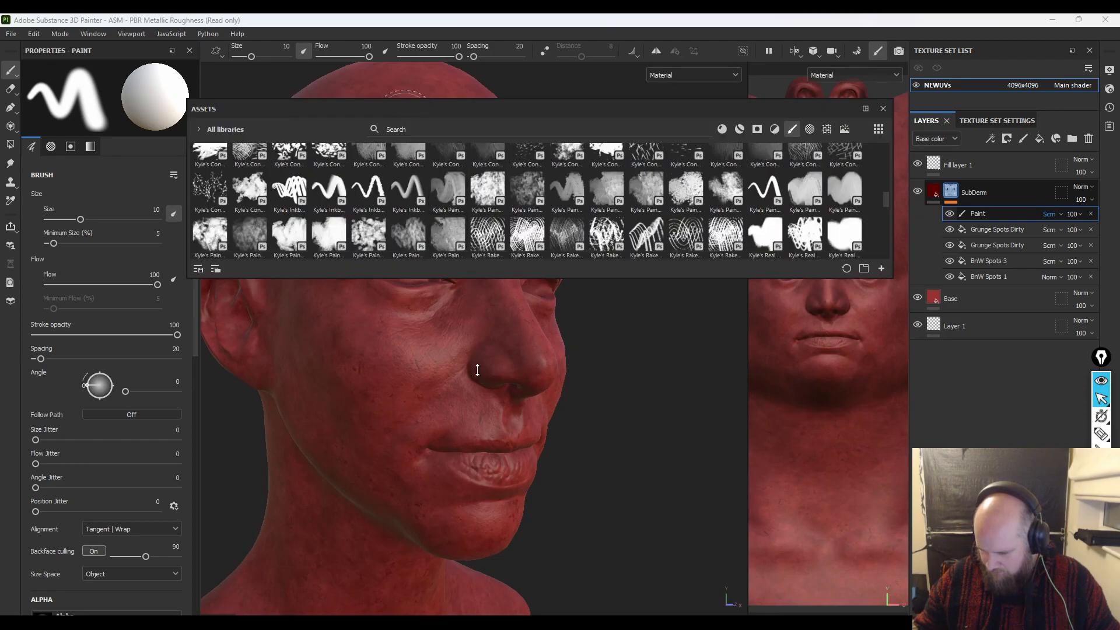
left_click_drag(469, 321, 469, 592)
scroll(536, 367, "down", 1)
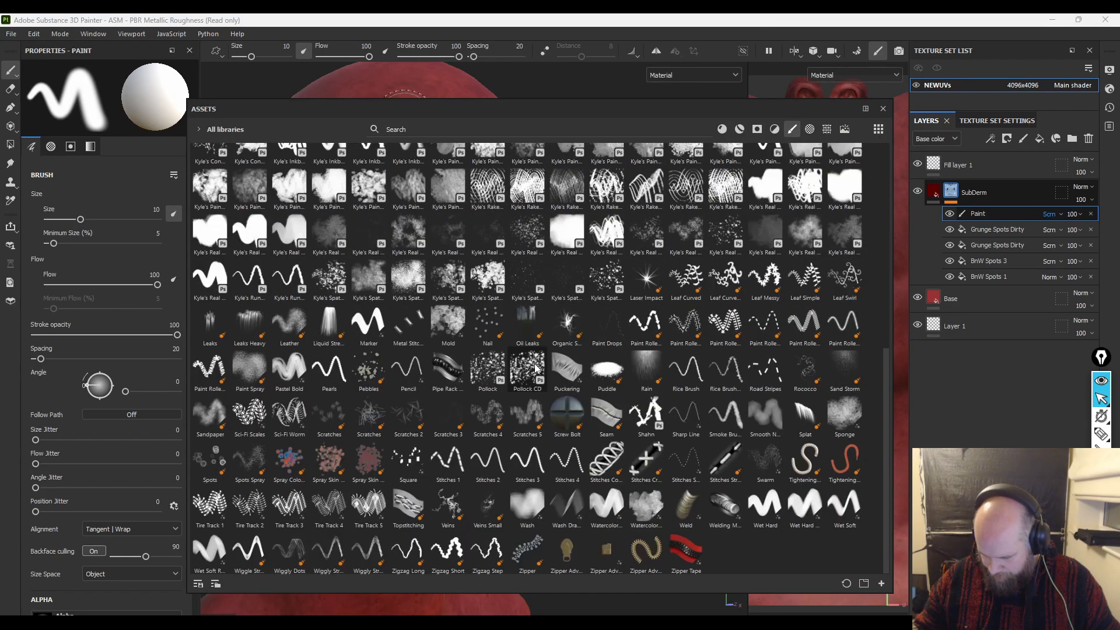
scroll(565, 387, "up", 9)
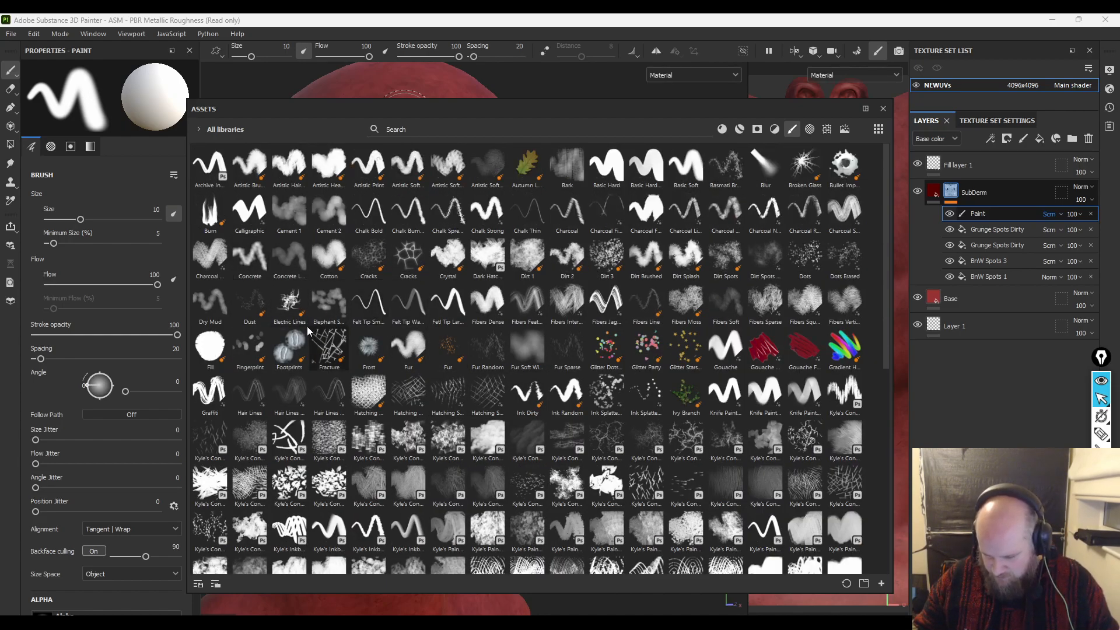
scroll(220, 454, "down", 3)
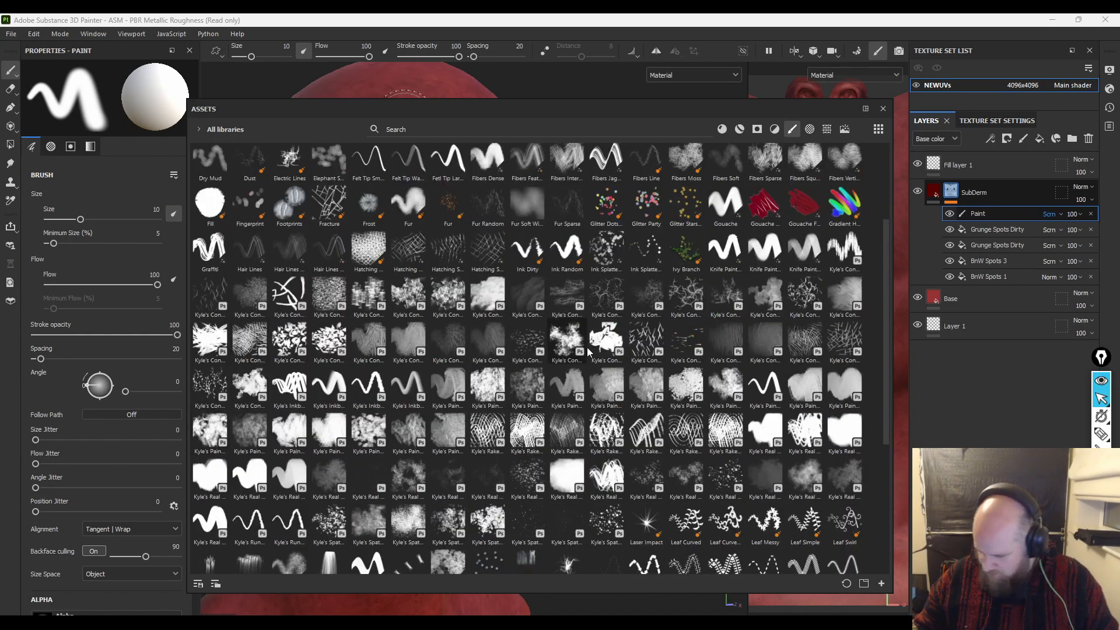
left_click(610, 291)
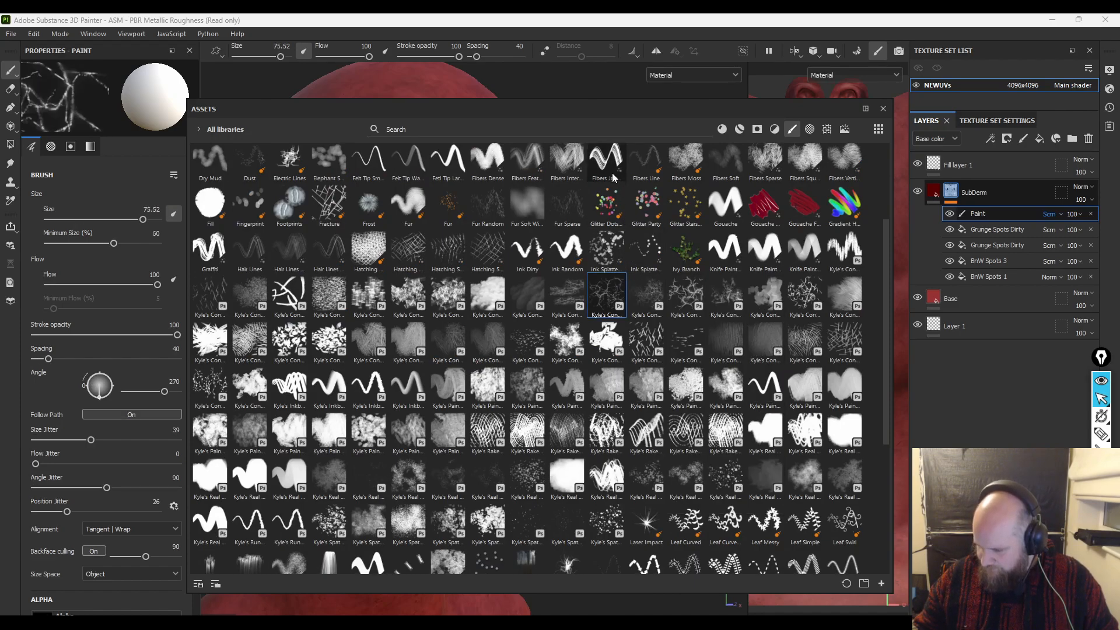
mouse_move(609, 174)
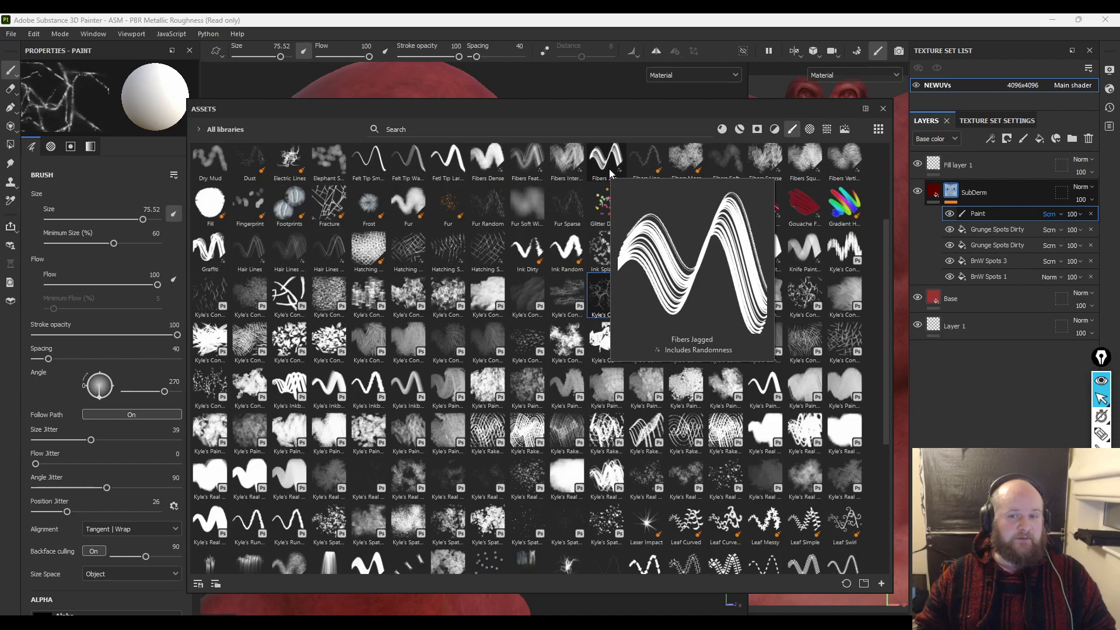
mouse_move(577, 155)
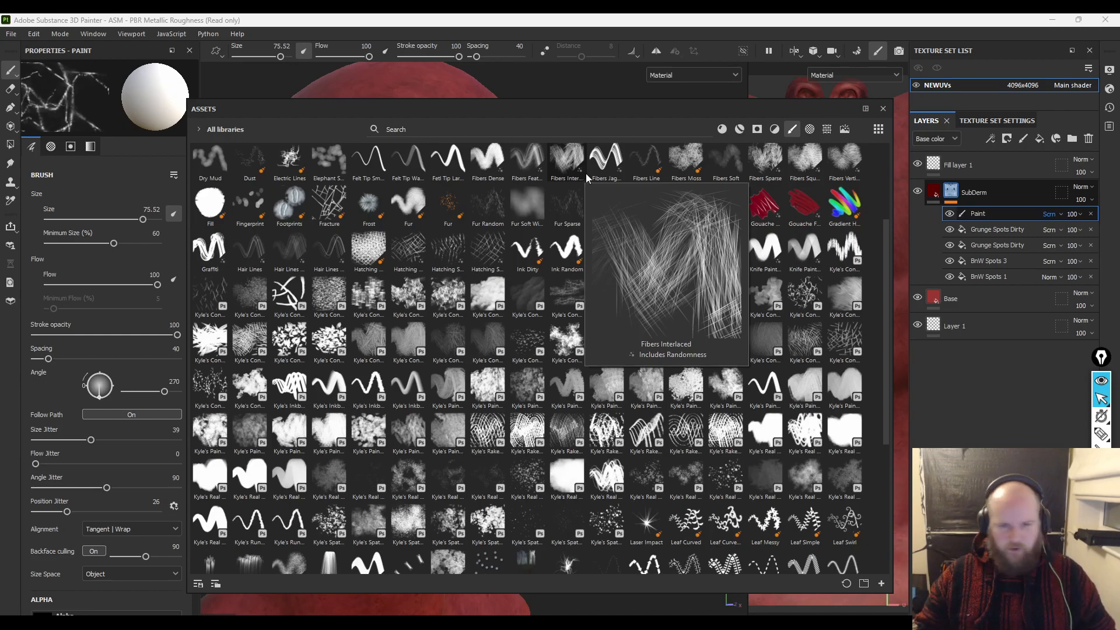
left_click_drag(583, 110, 0, 111)
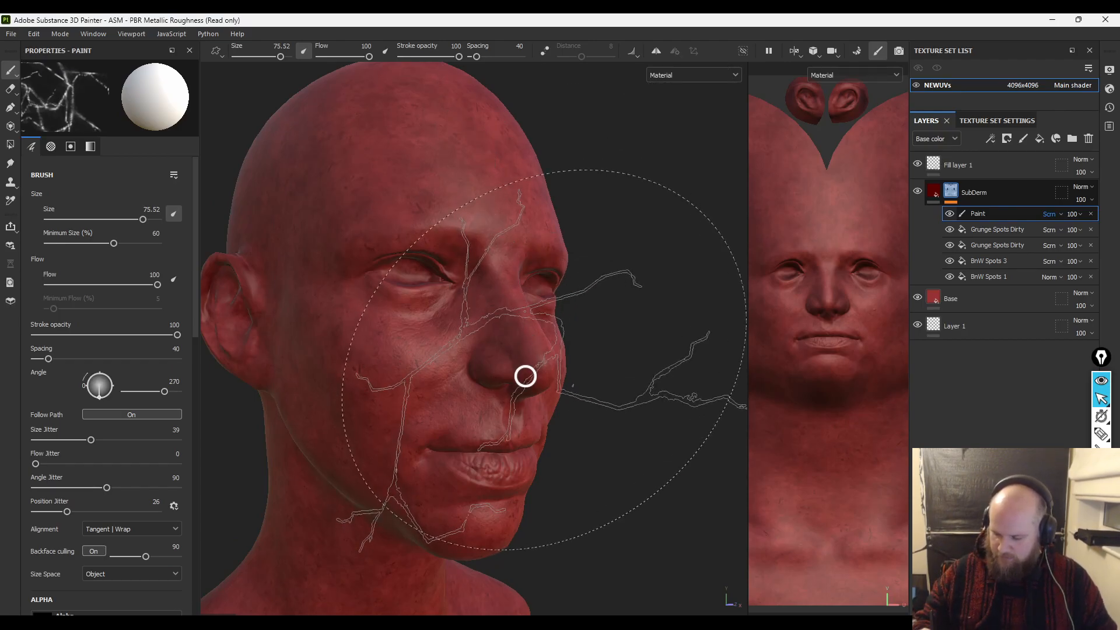
- Reduce the crack brush's size to about 21.42 and set its stroke opacity to 58
right_click(526, 360)
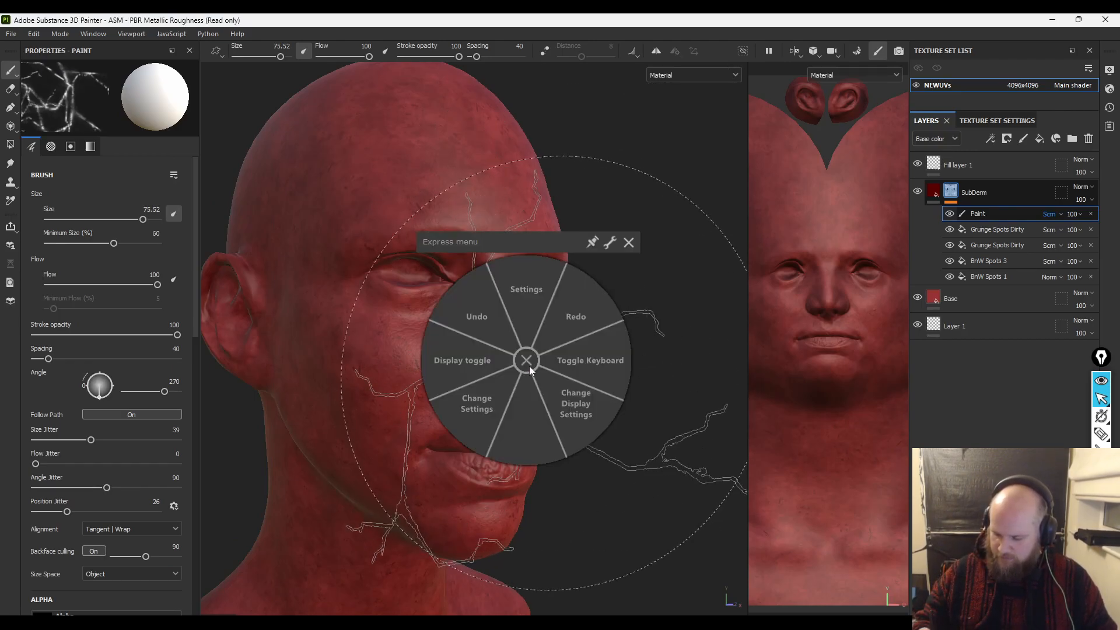
left_click(628, 243)
mouse_move(647, 238)
right_mouse_down("ctrl")
mouse_move(618, 228)
mouse_move(633, 238)
mouse_move(601, 313)
mouse_move(597, 272)
right_mouse_up("ctrl")
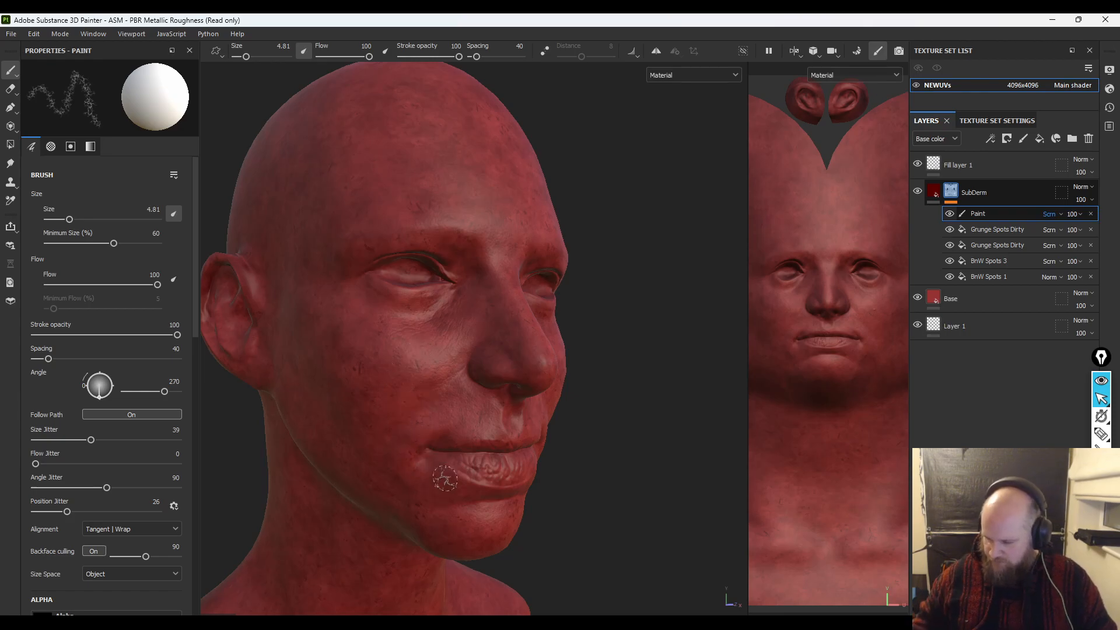
right_click_drag(414, 362, 436, 362, "ctrl")
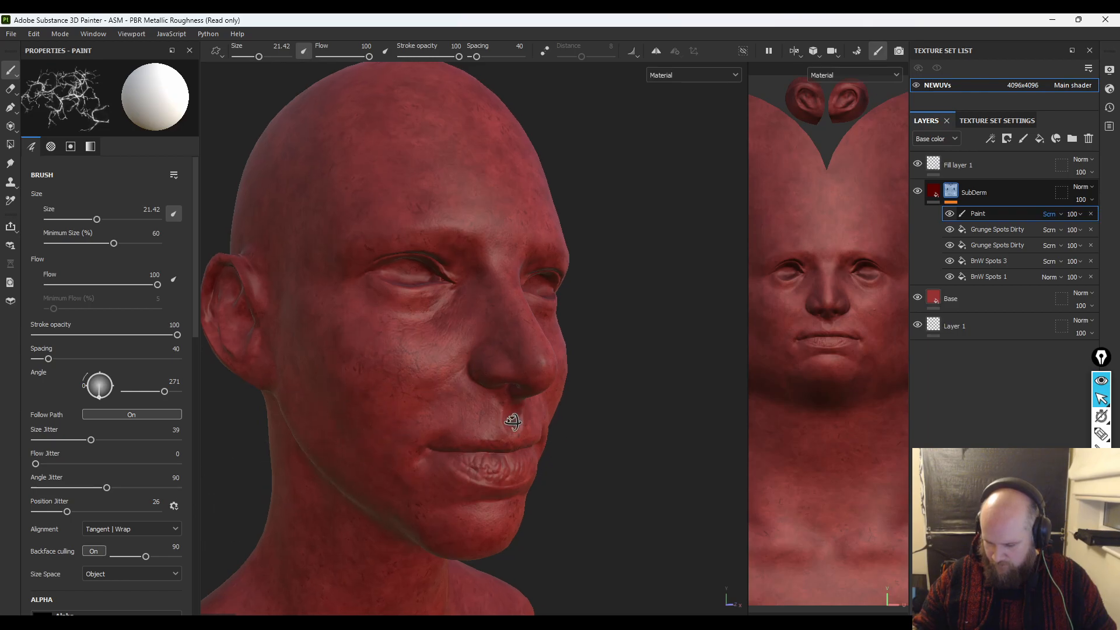
left_click_drag(516, 422, 484, 421, "alt")
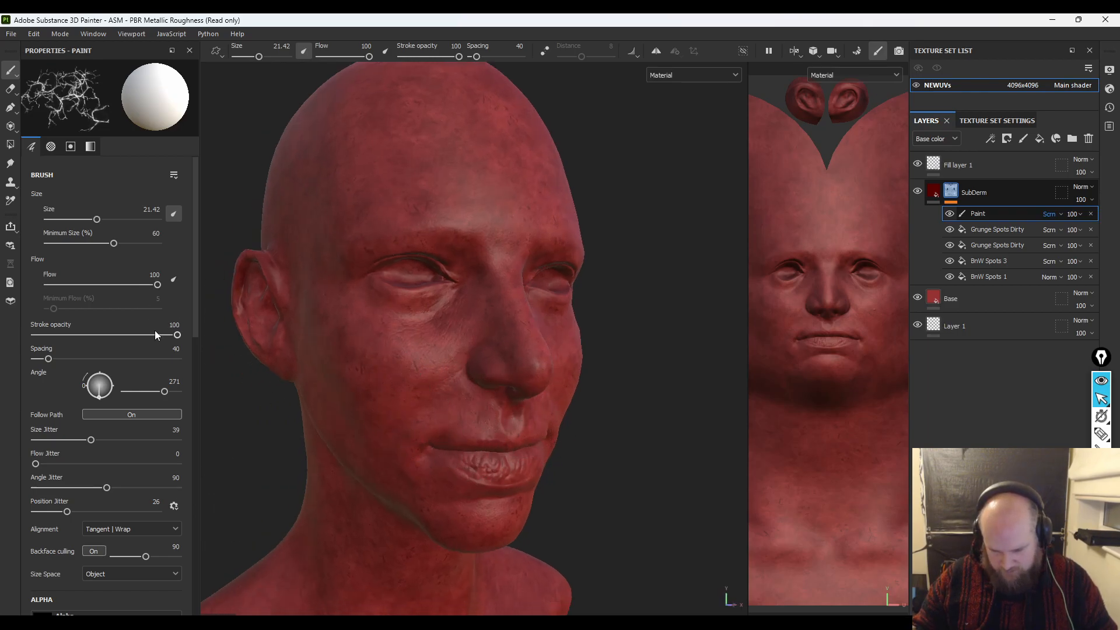
left_click_drag(155, 334, 144, 334)
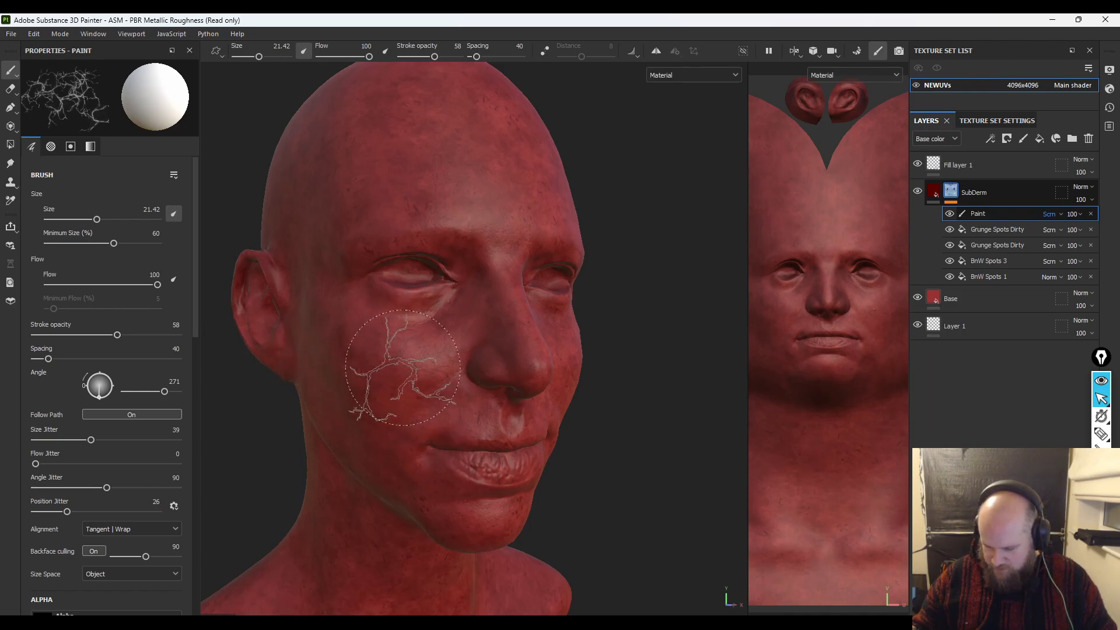
- Randomise the crack brush with angle jitter 180, size jitter 50 and position jitter 69
left_click_drag(496, 423, 463, 403, "alt")
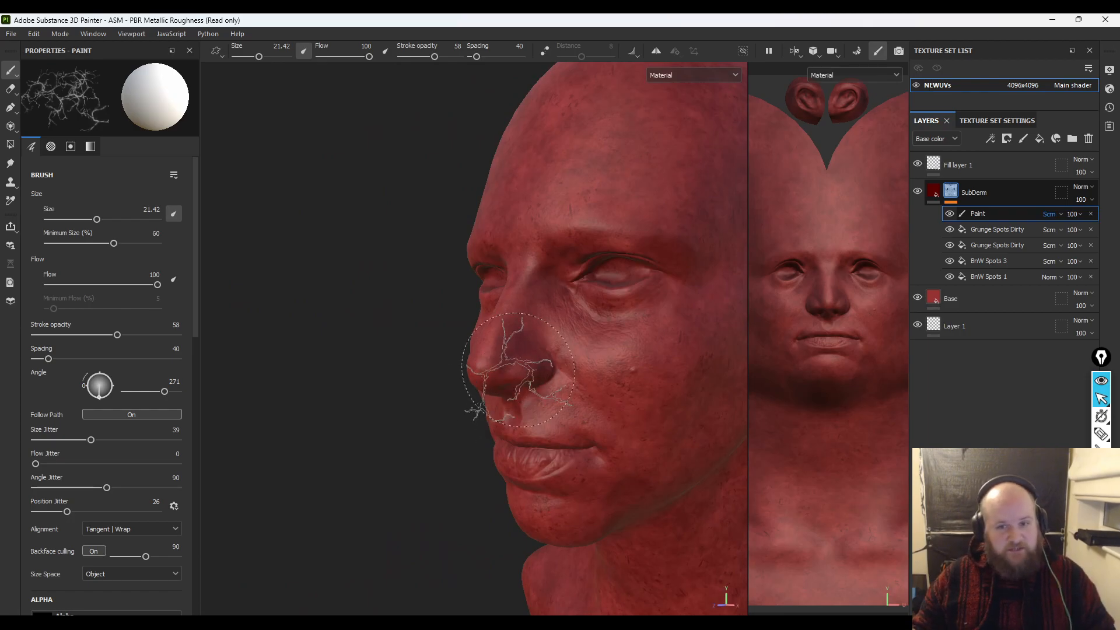
left_click_drag(572, 379, 426, 400, "alt")
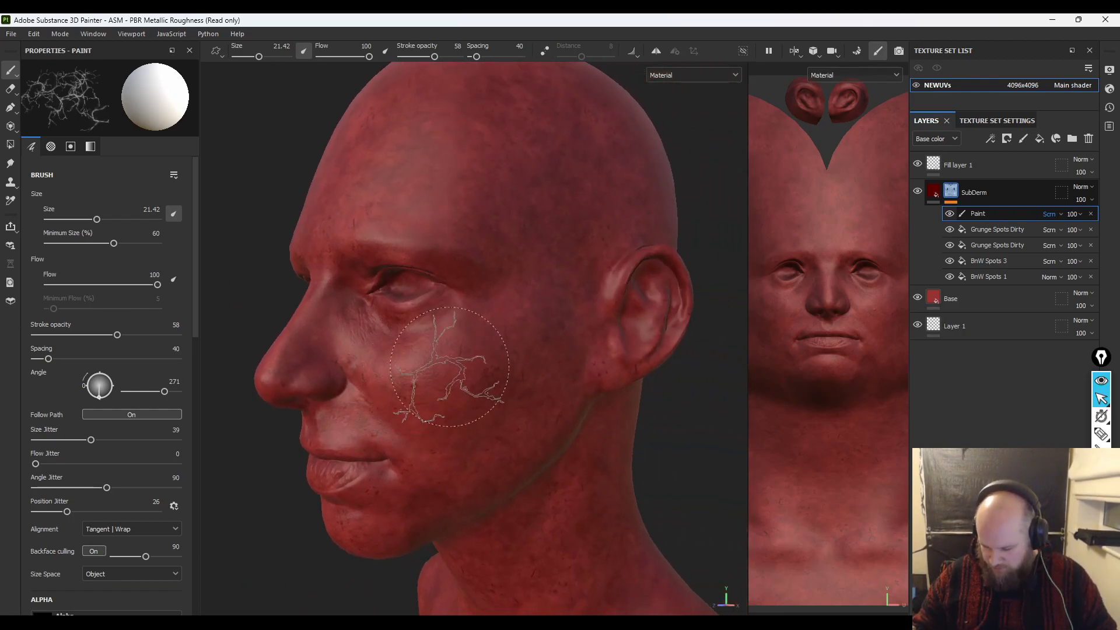
left_click_drag(103, 488, 198, 489)
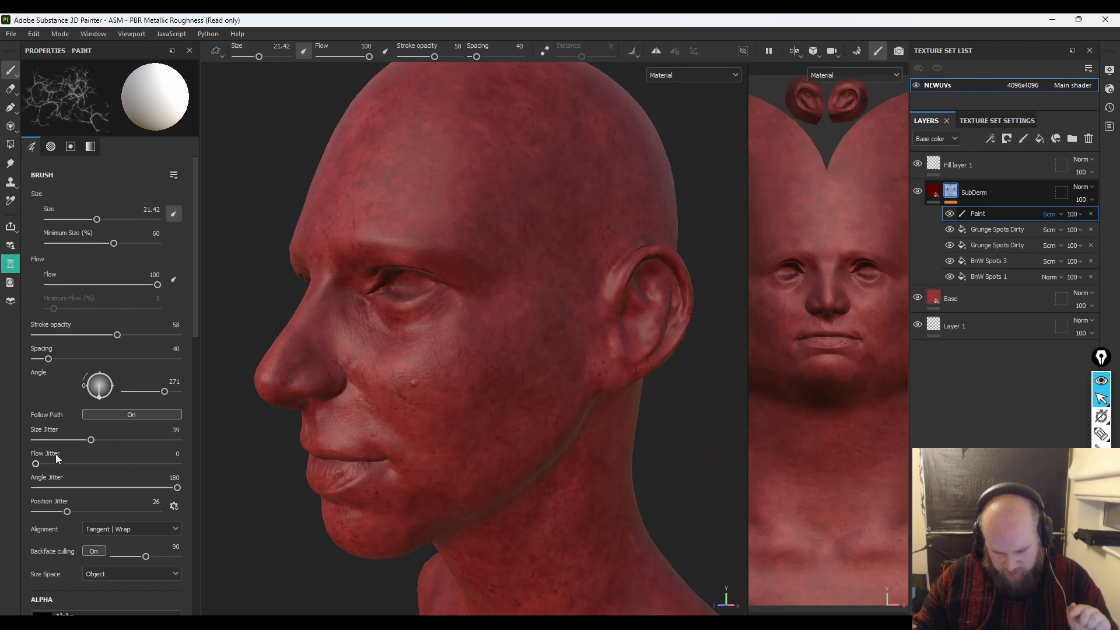
left_click_drag(92, 440, 107, 440)
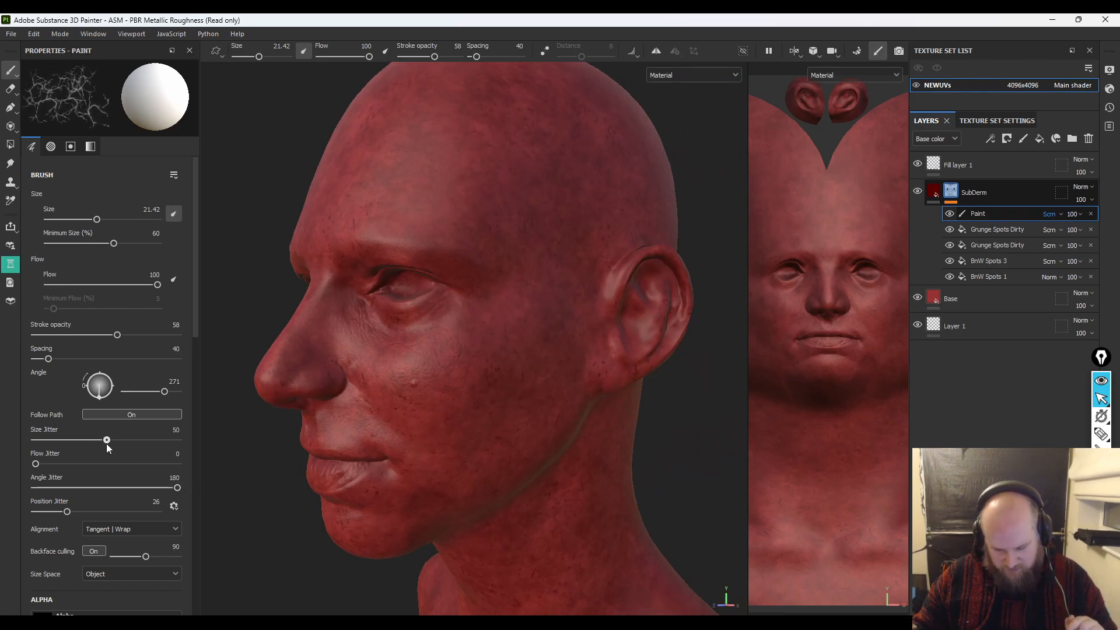
mouse_move(66, 509)
left_mouse_down()
mouse_move(129, 503)
mouse_move(119, 502)
left_mouse_up()
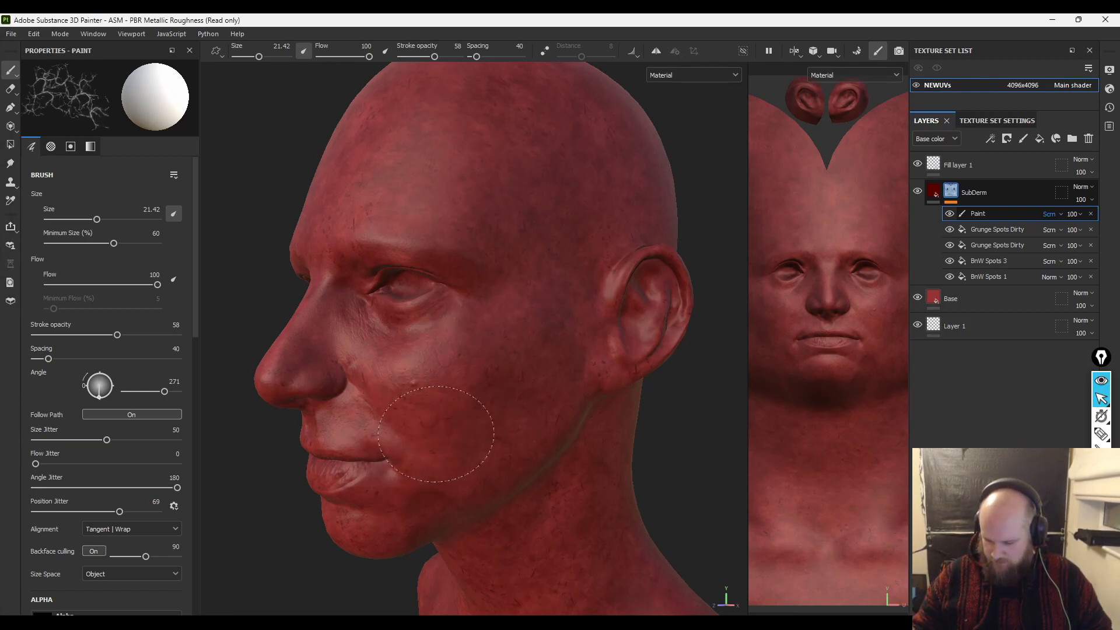
- Show only the Base color channel and inspect the skin detail on both sides of the head
key("c")
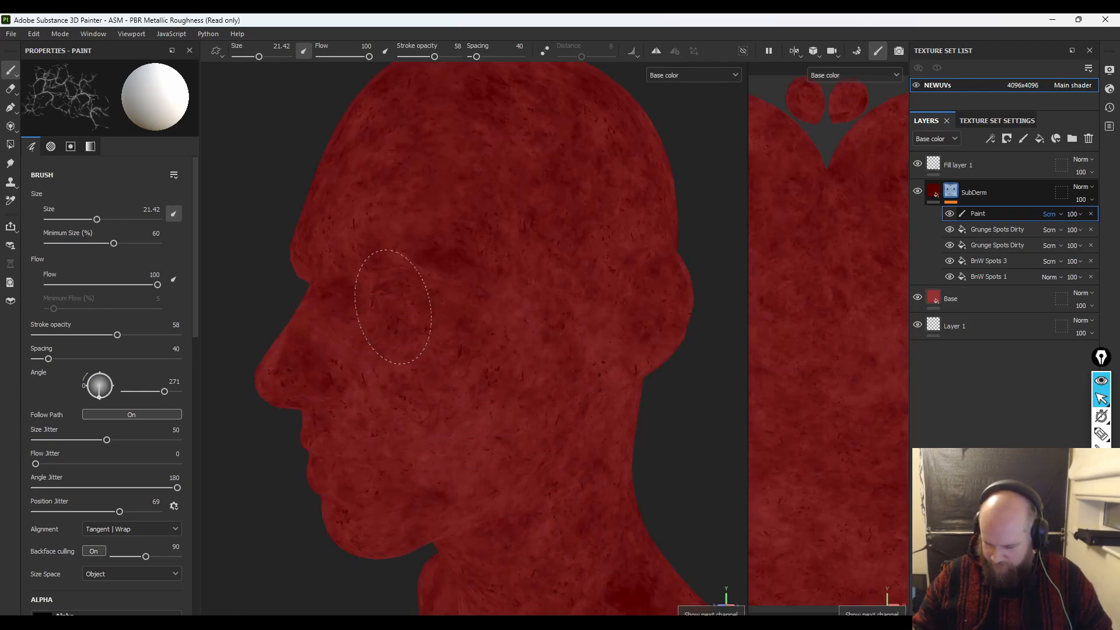
left_click_drag(369, 327, 344, 300, "alt")
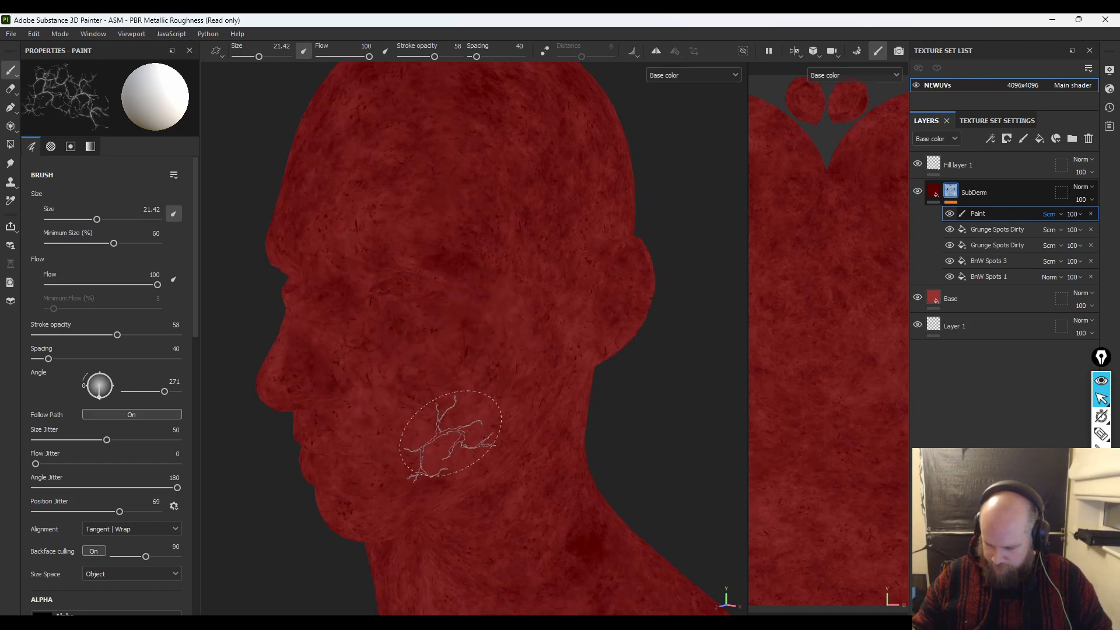
mouse_move(424, 439)
left_mouse_down("alt")
mouse_move(545, 437)
mouse_move(607, 415)
left_mouse_up("alt")
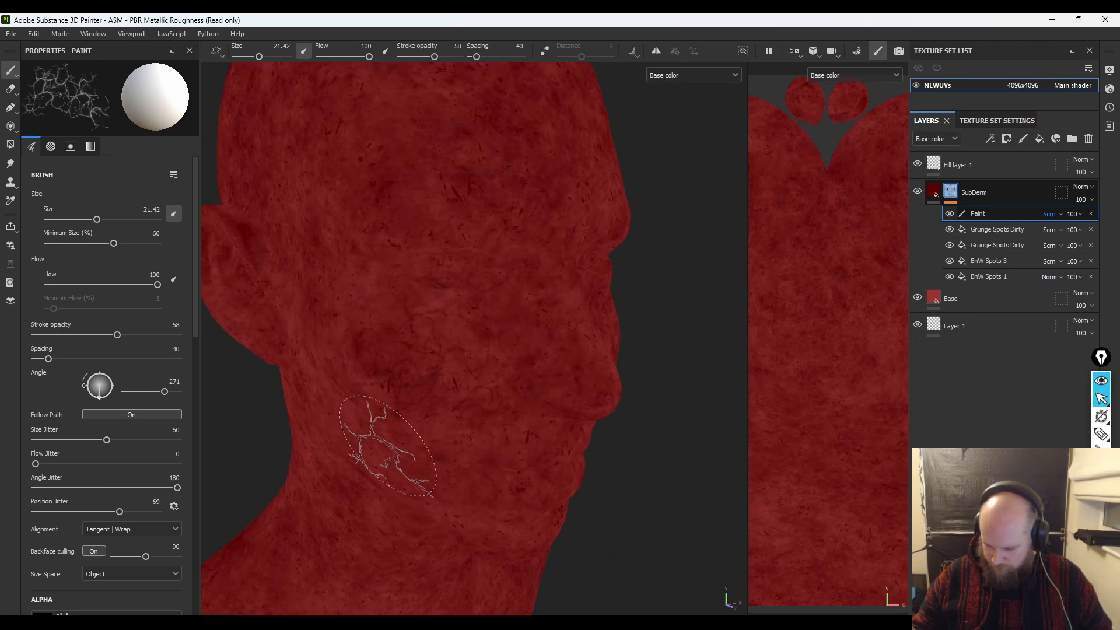
- Inspect the skin around the head, jaw and neck and compare it with the RBX Red vascular conditions reference photo
mouse_move(275, 287)
left_mouse_down("alt")
mouse_move(357, 343)
mouse_move(378, 373)
left_mouse_up("alt")
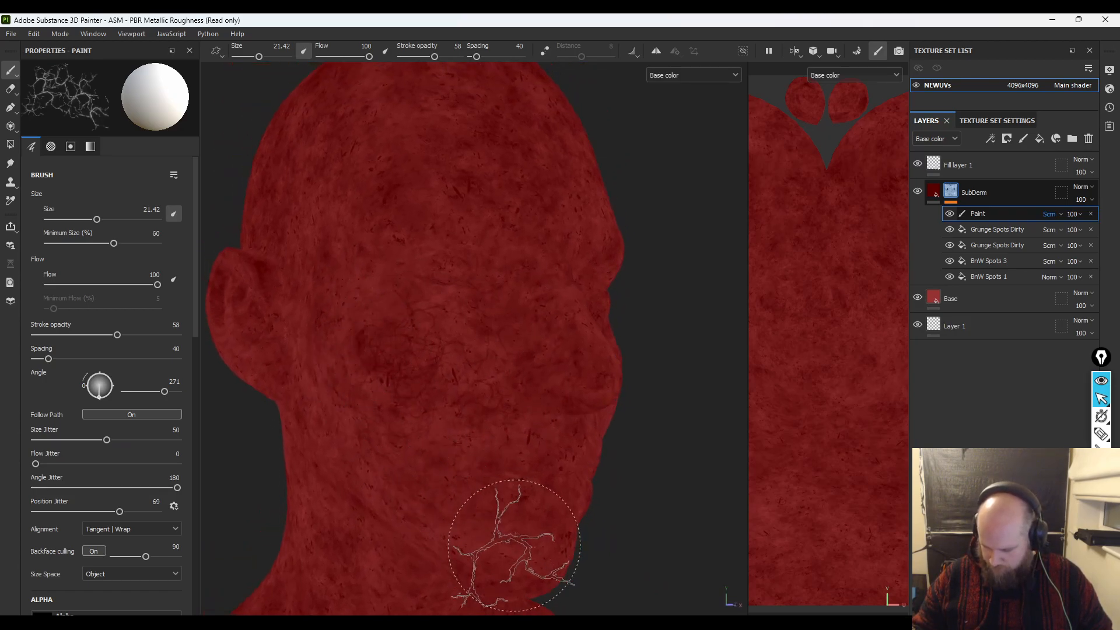
middle_click_drag(513, 545, 586, 319, "alt")
left_click_drag(587, 318, 497, 310, "alt")
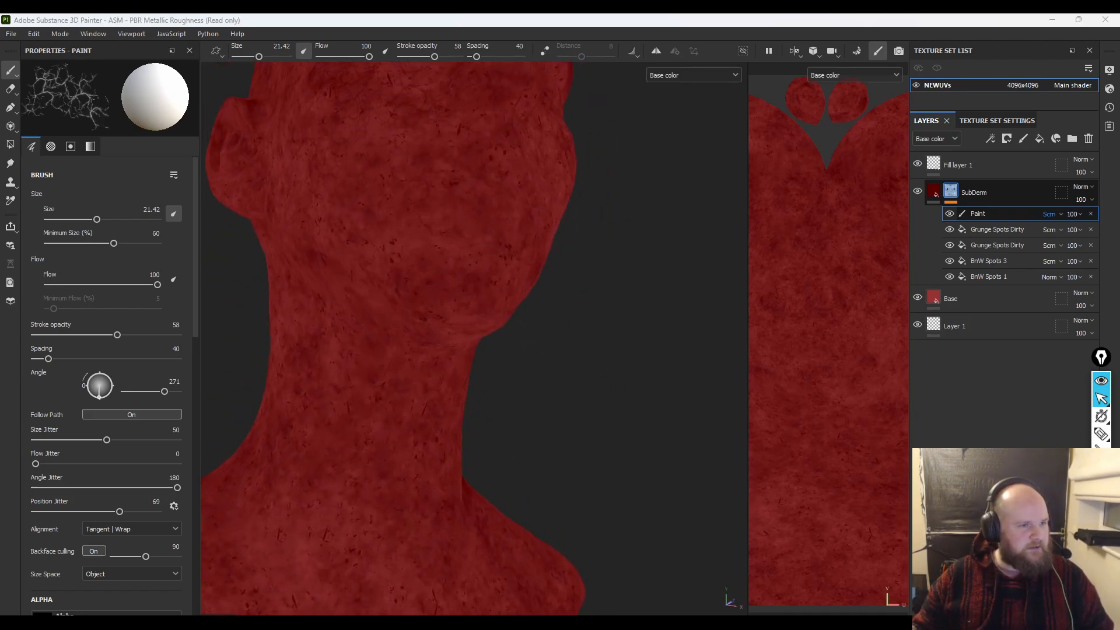
right_click_drag(0, 612, 550, 517)
scroll(649, 197, "up", 3)
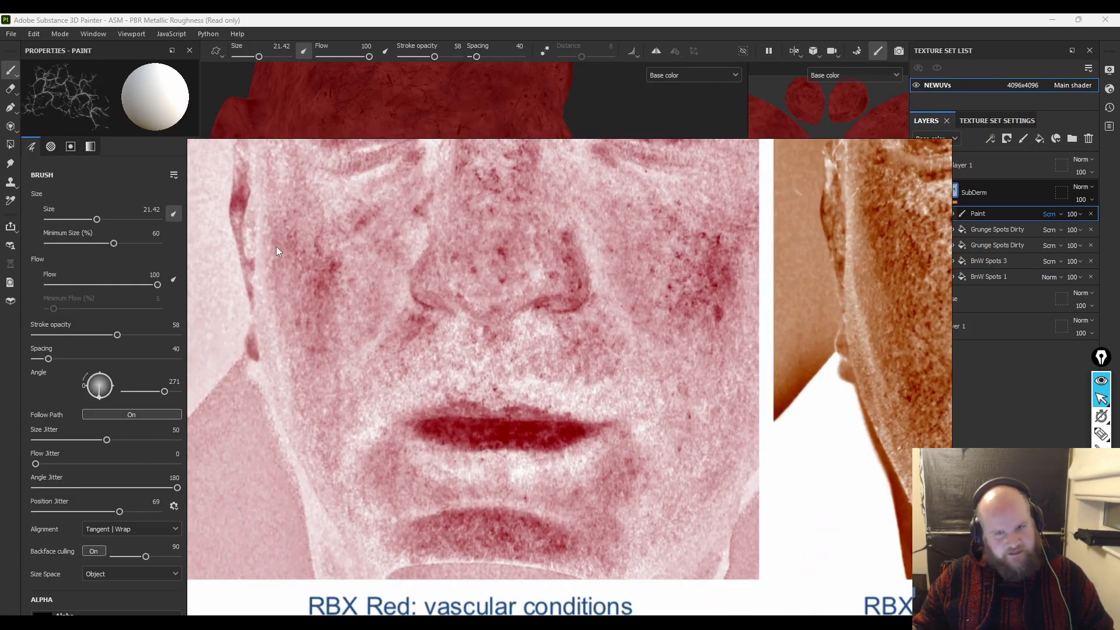
scroll(471, 328, "down", 2)
mouse_move(471, 328)
right_mouse_down()
mouse_move(292, 316)
mouse_move(0, 326)
right_mouse_up()
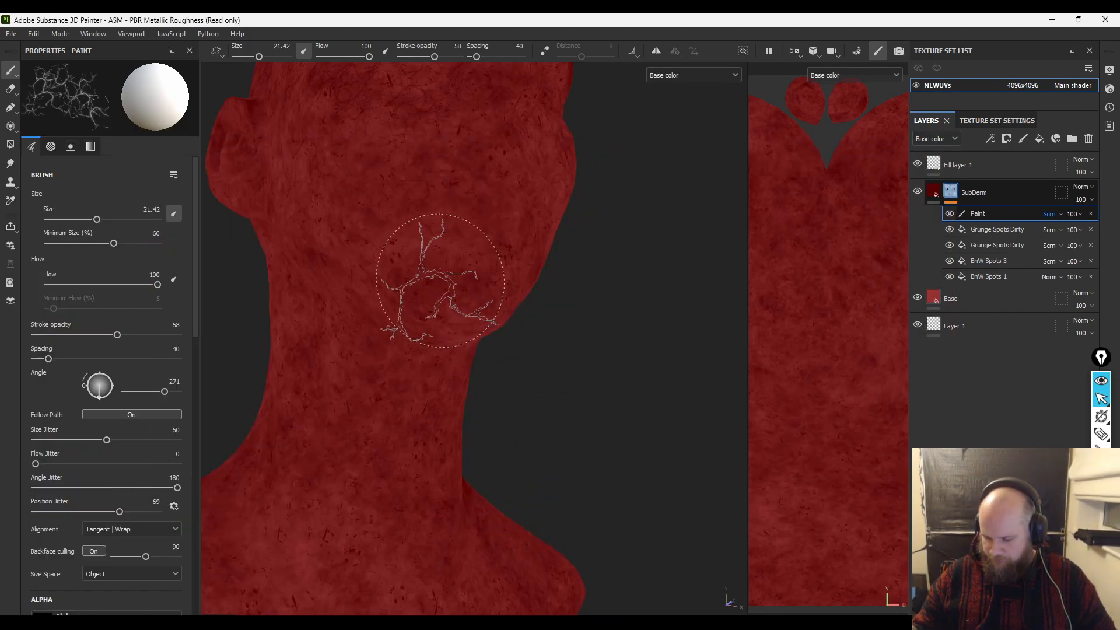
- Paint branching veins with the crack brush over the cheek, temple and brow on one side of the head
mouse_move(353, 172)
left_mouse_down("alt")
mouse_move(402, 230)
mouse_move(348, 202)
mouse_move(430, 288)
left_mouse_up("alt")
left_click_drag(475, 178, 443, 233, "alt")
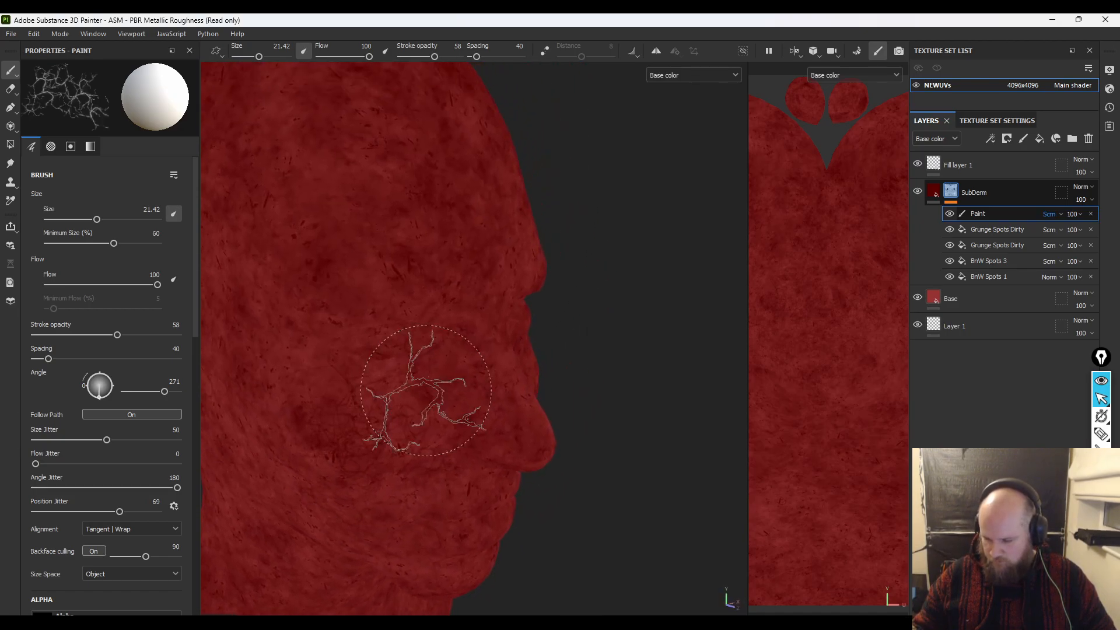
mouse_move(325, 275)
left_mouse_down("alt")
mouse_move(343, 348)
mouse_move(265, 322)
left_mouse_up("alt")
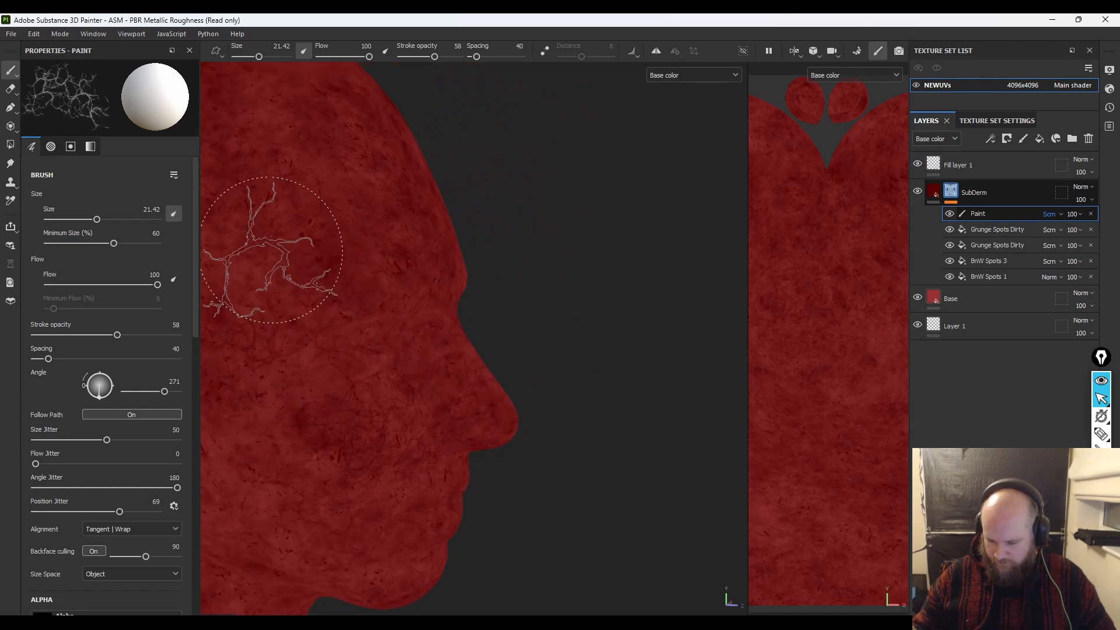
left_click_drag(367, 474, 242, 487, "alt")
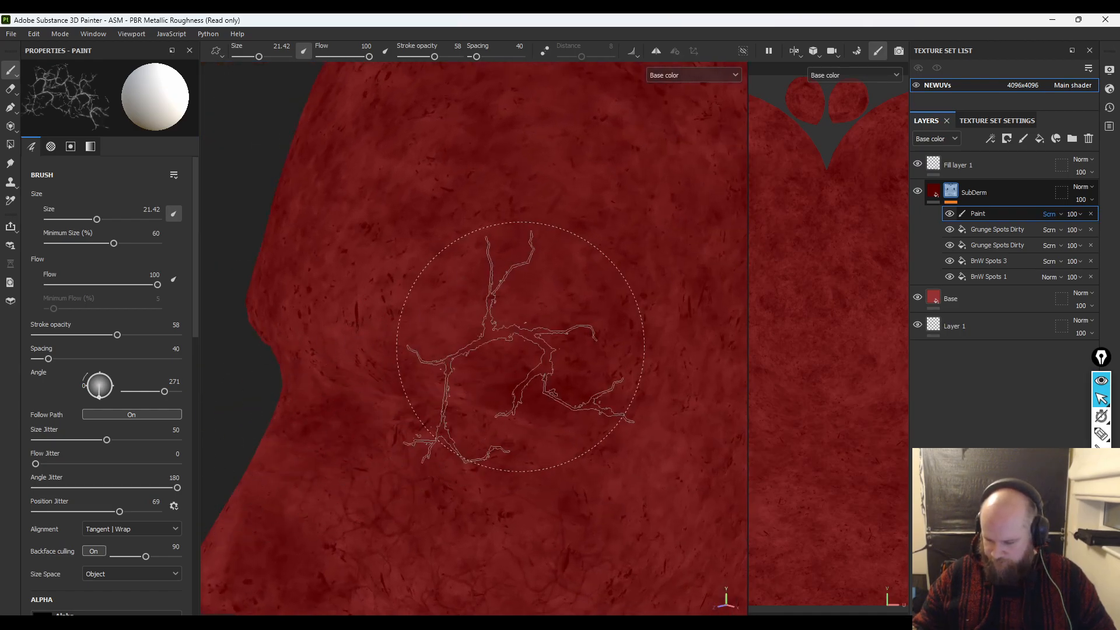
- Paint matching crack-brush veins over the cheek and side of the head on the opposite side
left_click_drag(602, 425, 518, 317, "alt")
middle_click_drag(517, 317, 282, 153, "alt")
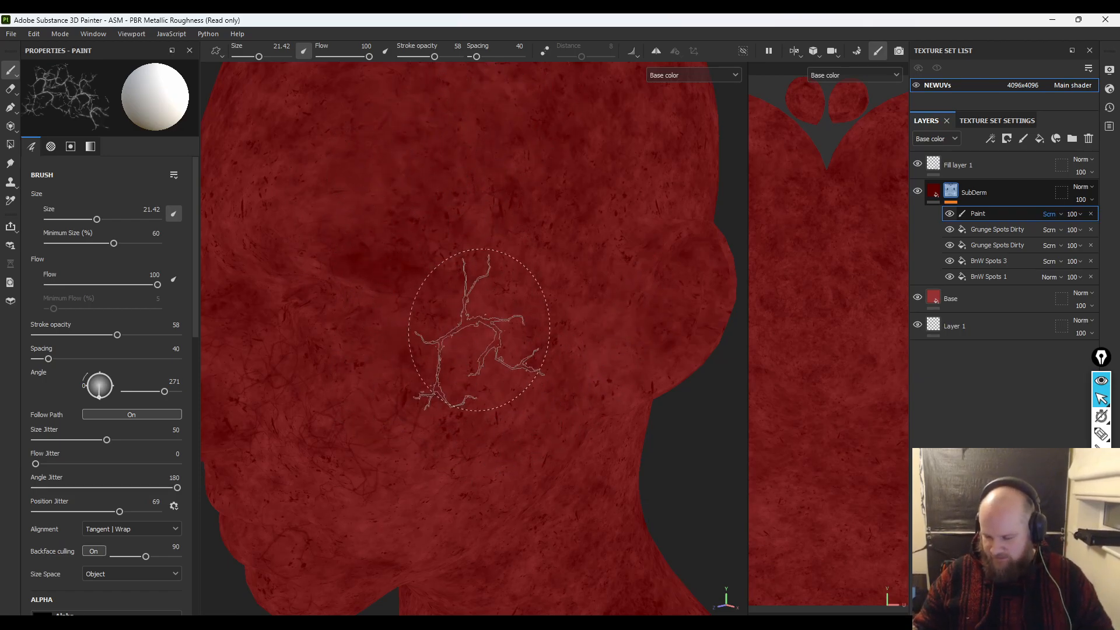
left_click_drag(595, 500, 474, 467, "alt")
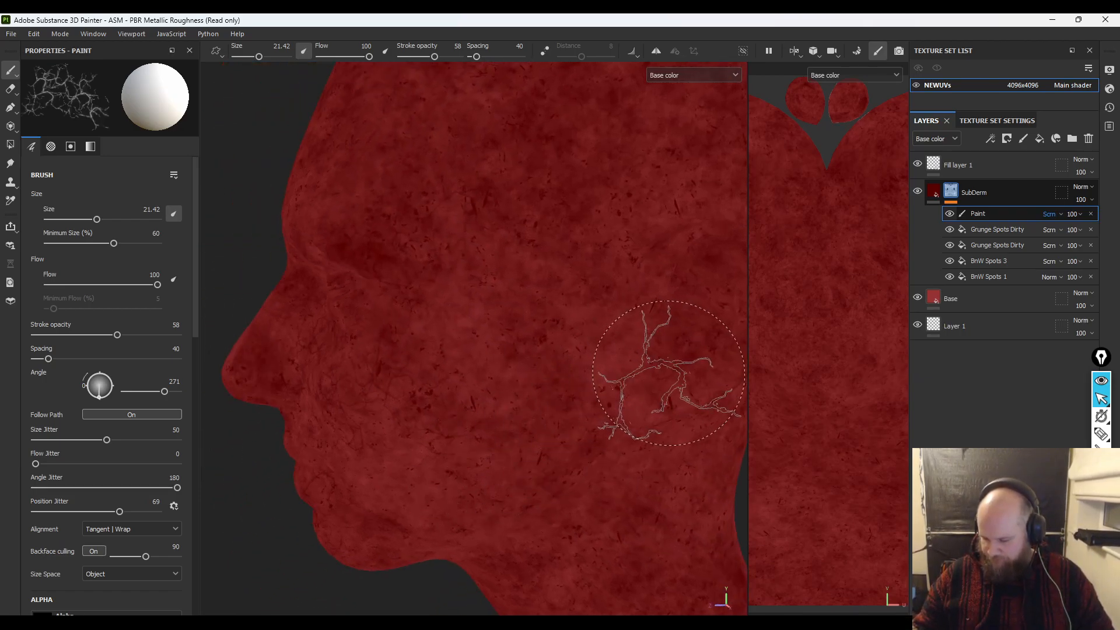
middle_click_drag(702, 295, 620, 290, "alt")
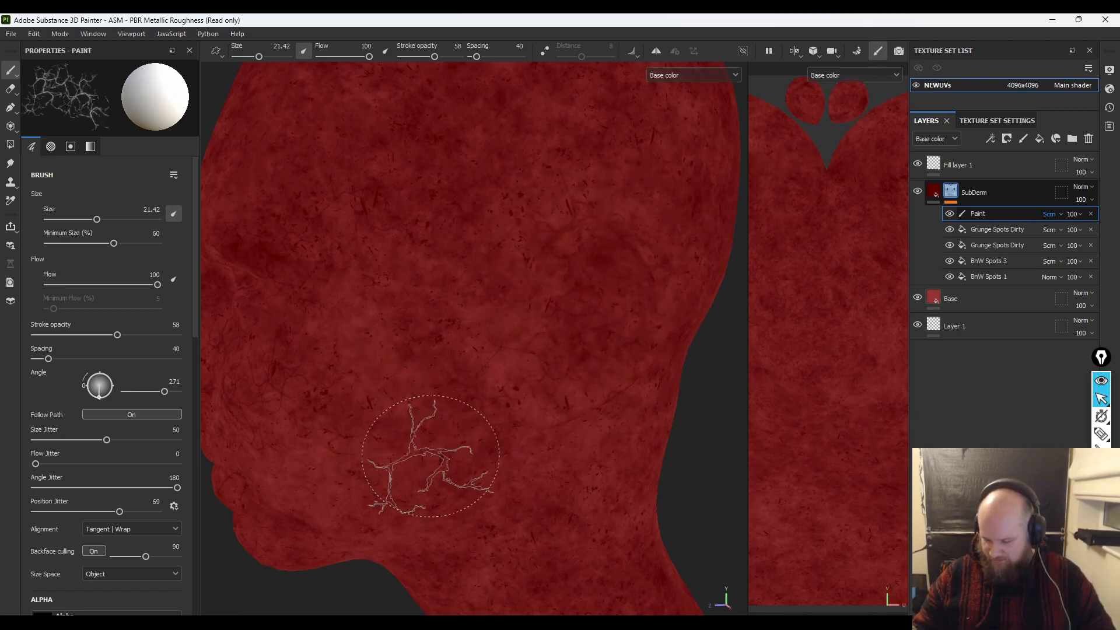
middle_click_drag(499, 491, 567, 475, "alt")
left_click_drag(717, 432, 229, 343, "alt")
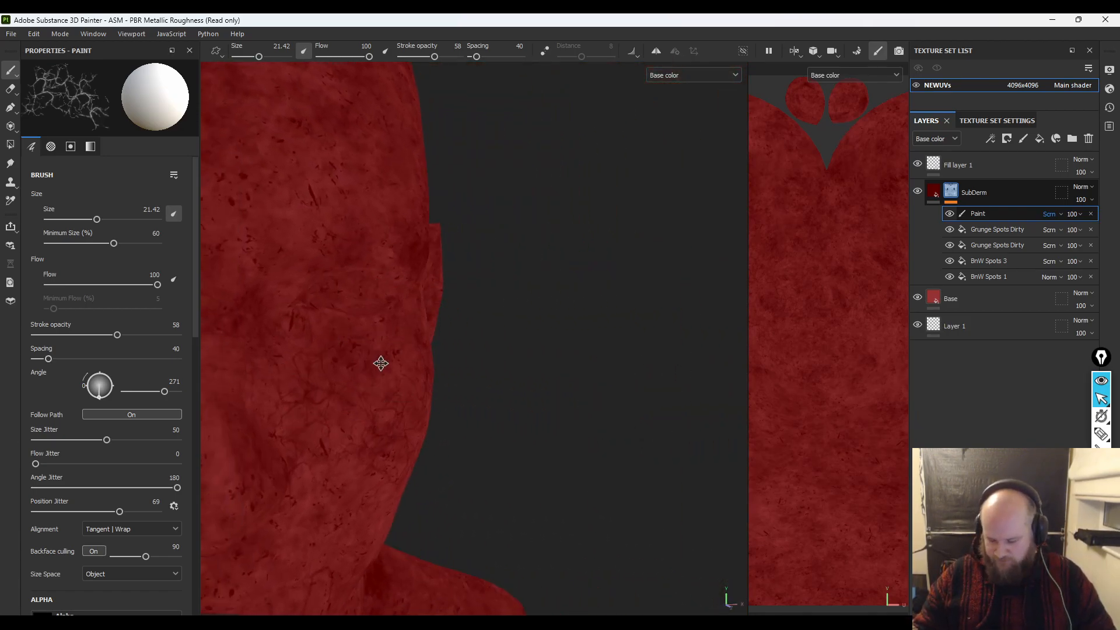
- Extend the crack-brush vein detail around the back of the head, the scalp and the forehead
middle_click_drag(359, 362, 512, 348, "alt")
right_click_drag(512, 348, 491, 356, "alt")
left_click_drag(374, 310, 470, 292, "alt")
middle_click_drag(417, 338, 701, 375, "alt")
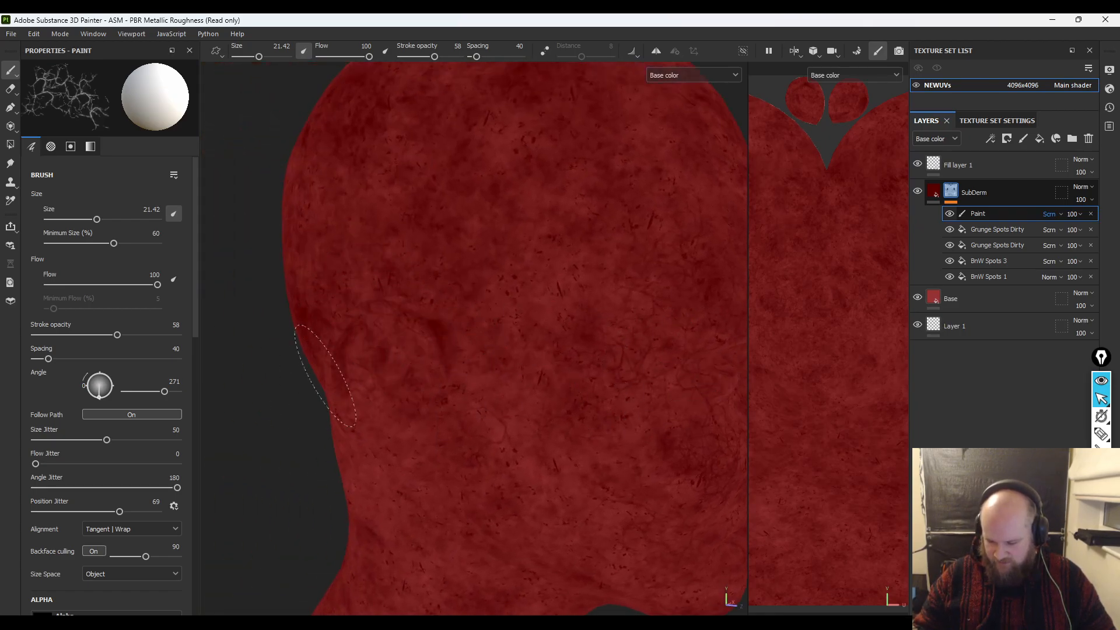
middle_click_drag(297, 395, 251, 402, "alt")
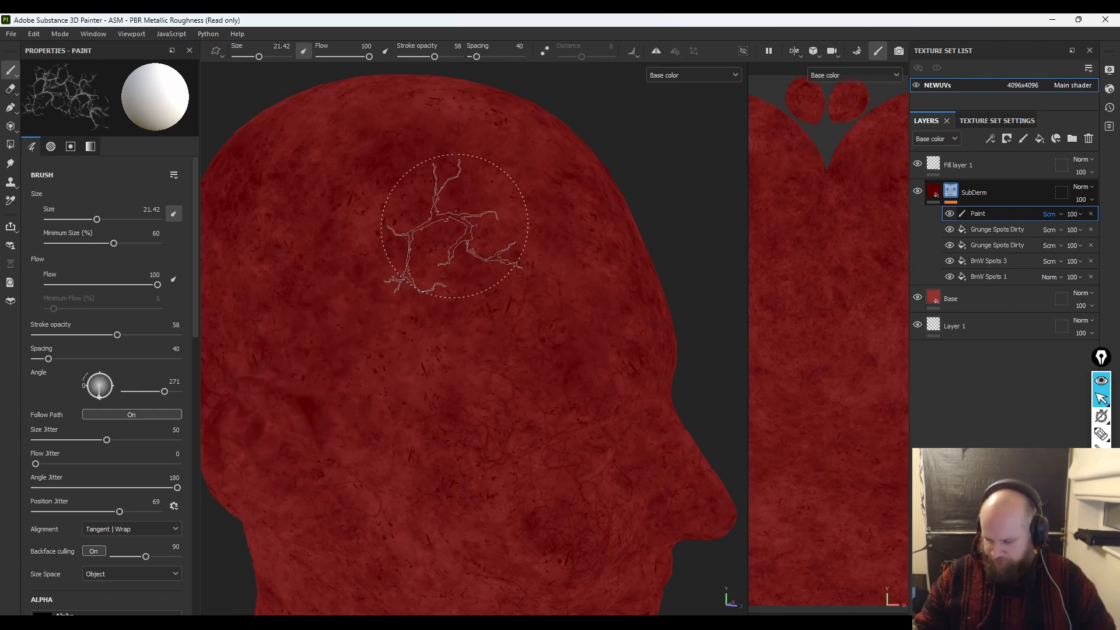
left_click_drag(275, 430, 392, 425, "alt")
middle_click_drag(393, 425, 447, 394, "alt")
mouse_move(447, 395)
left_mouse_down("alt")
mouse_move(666, 398)
mouse_move(421, 298)
left_mouse_up("alt")
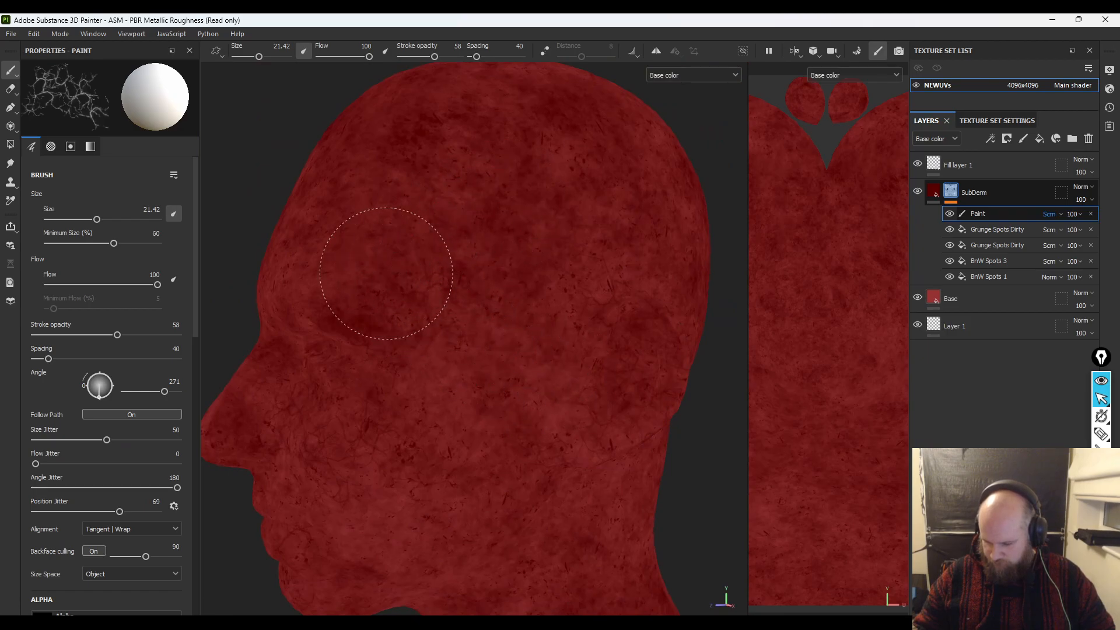
mouse_move(500, 225)
left_mouse_down("alt")
mouse_move(349, 414)
mouse_move(412, 412)
left_mouse_up("alt")
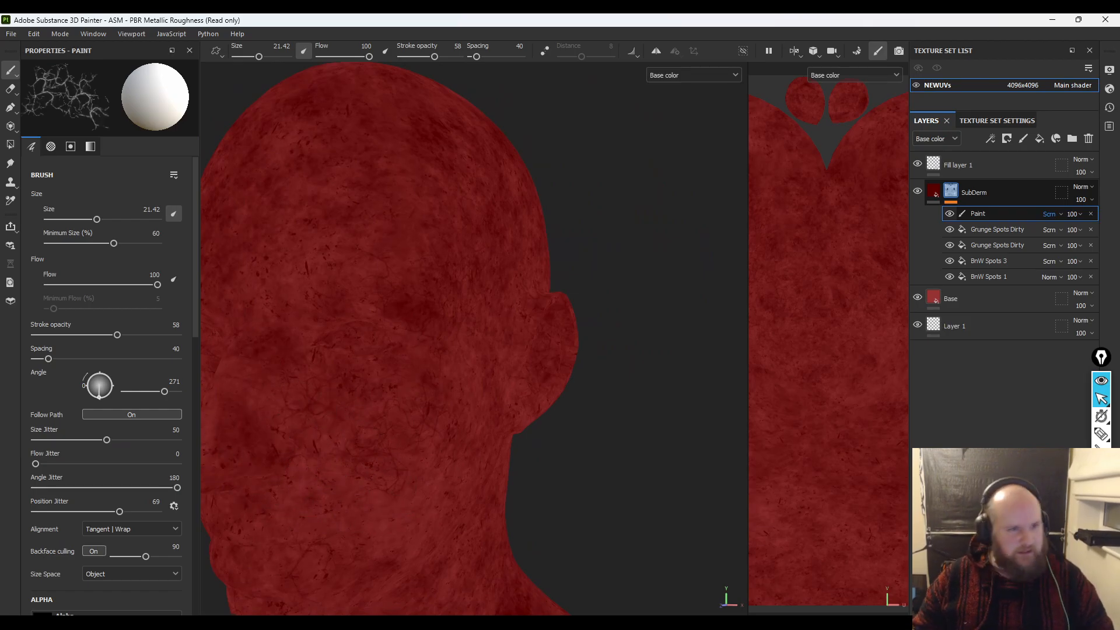
- Replace the crack brush with the second Basic Hard brush from the asset library and reduce its size to 0.27
mouse_move(598, 629)
left_mouse_down()
mouse_move(785, 368)
mouse_move(590, 205)
left_mouse_up()
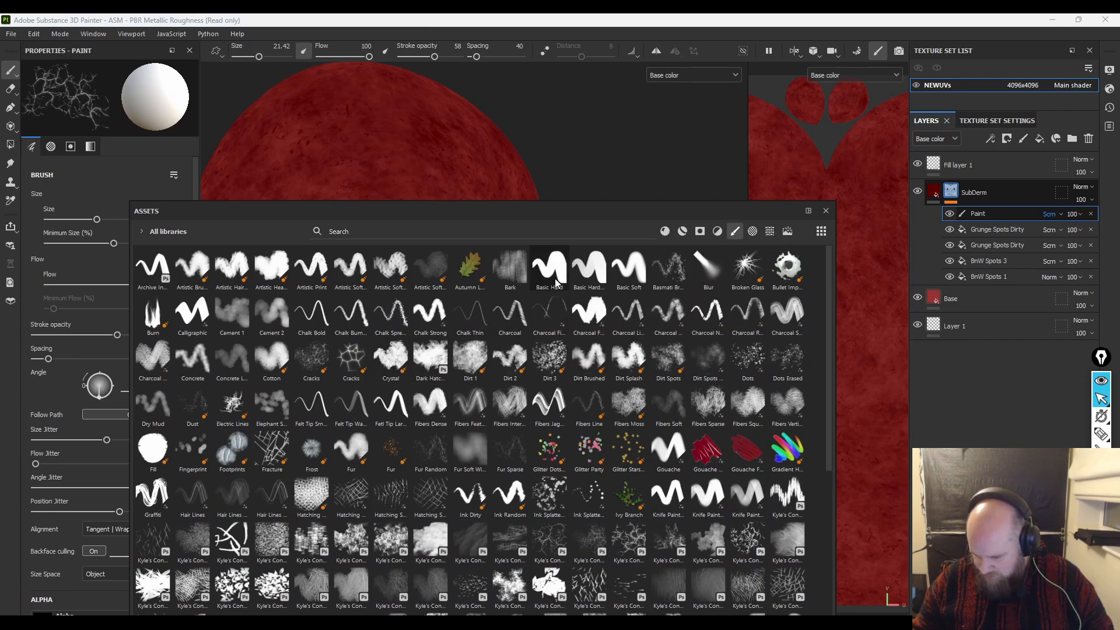
left_click(553, 281)
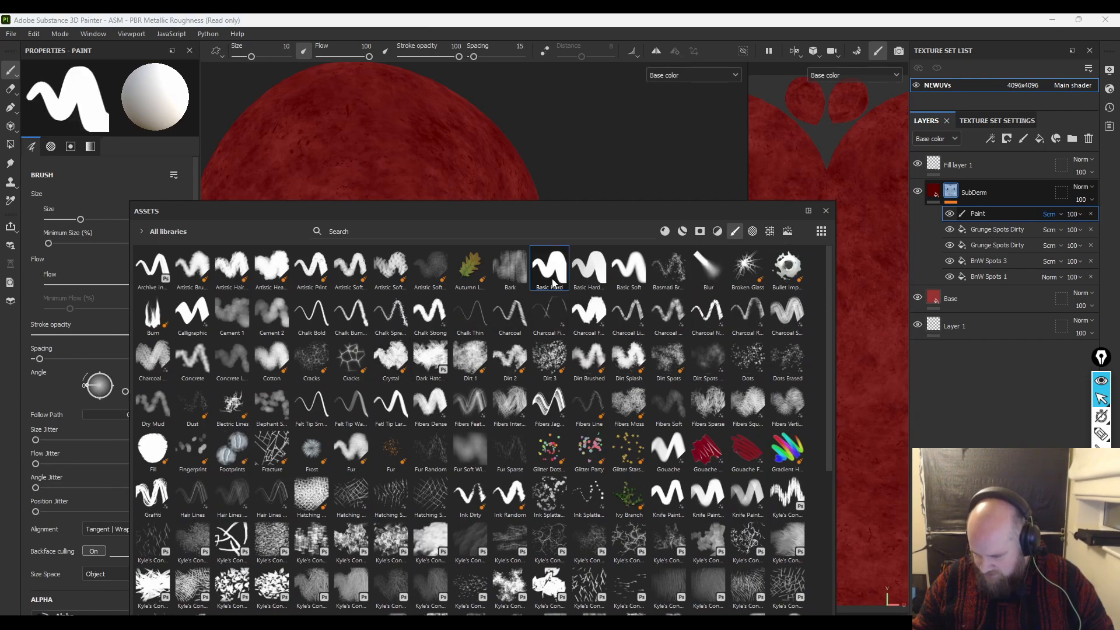
left_click(583, 281)
left_click_drag(656, 211, 0, 211)
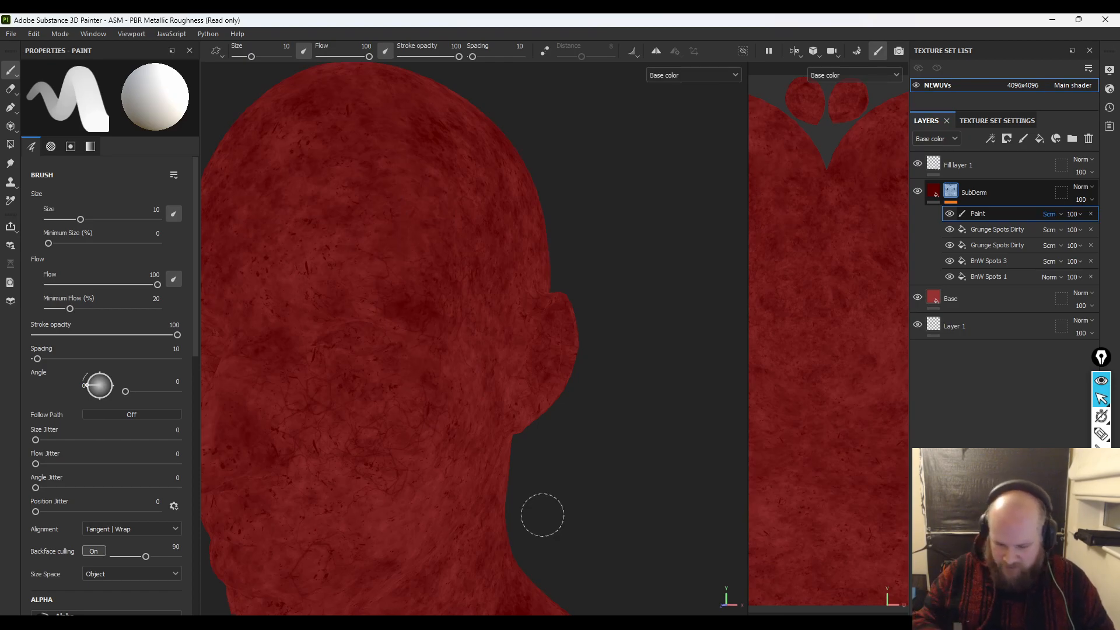
left_click_drag(80, 220, 49, 217)
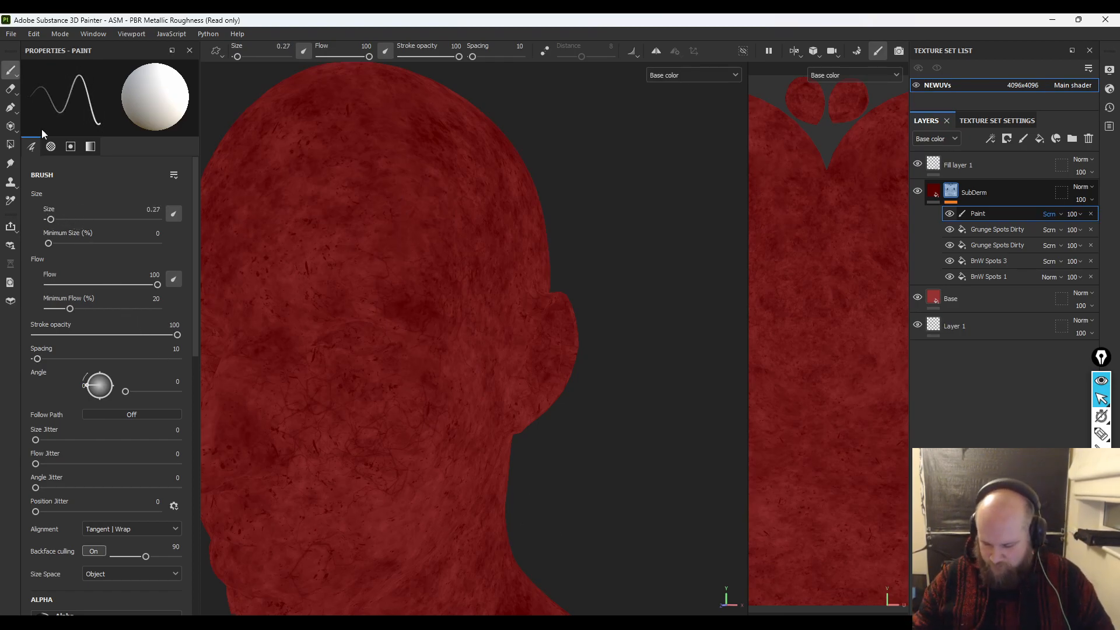
- Display the full Material shading instead of the single channel and frame the eye area closely
key("alt")
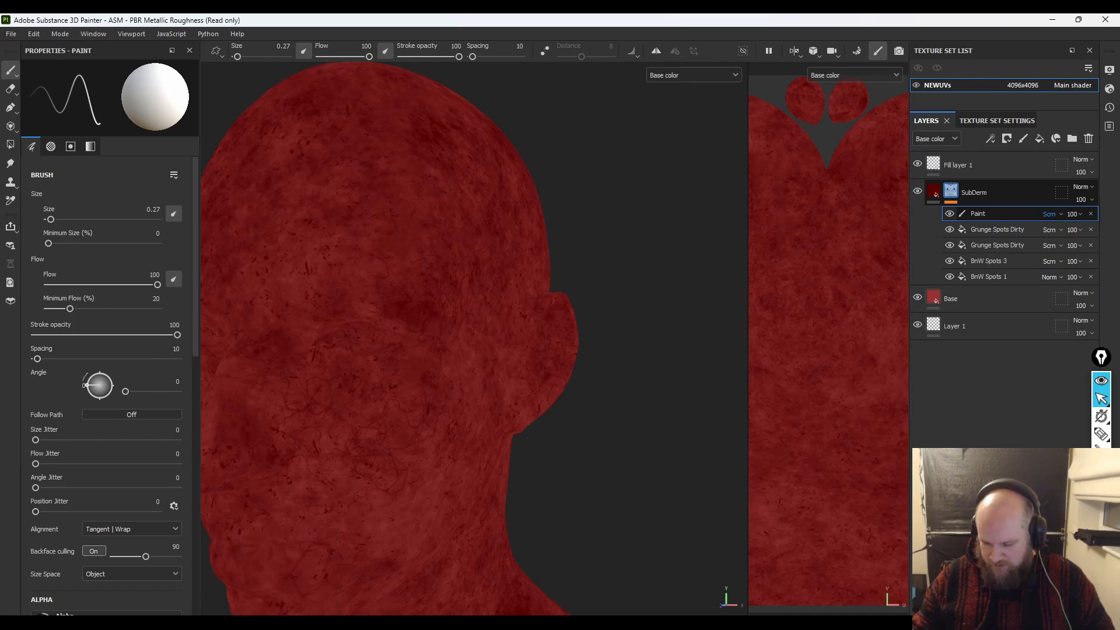
scroll(493, 332, "up", 3)
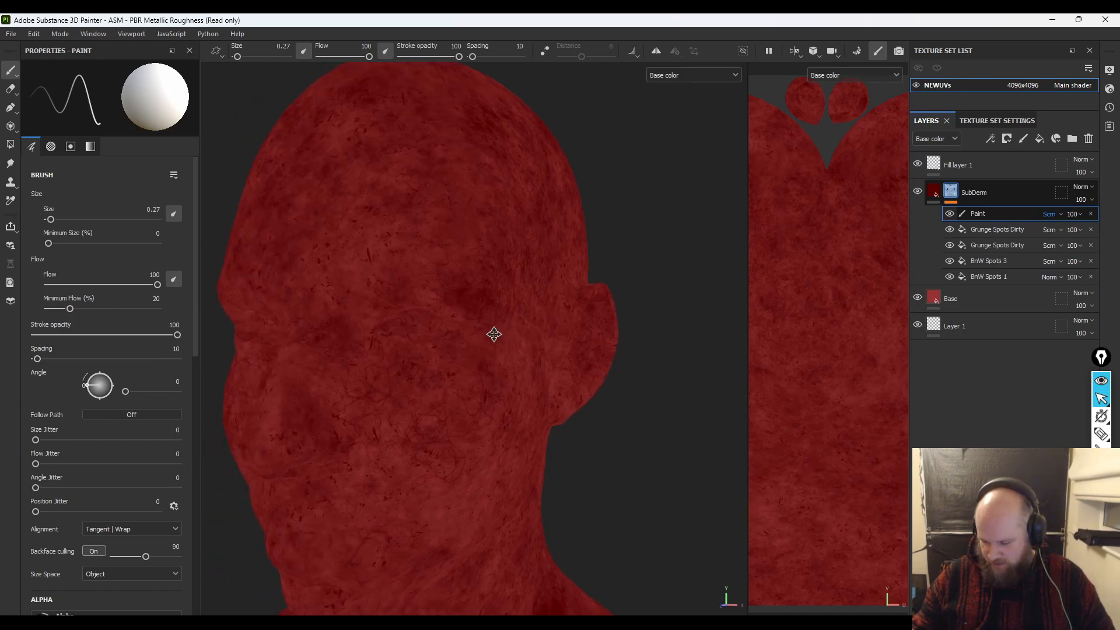
scroll(555, 420, "up", 3)
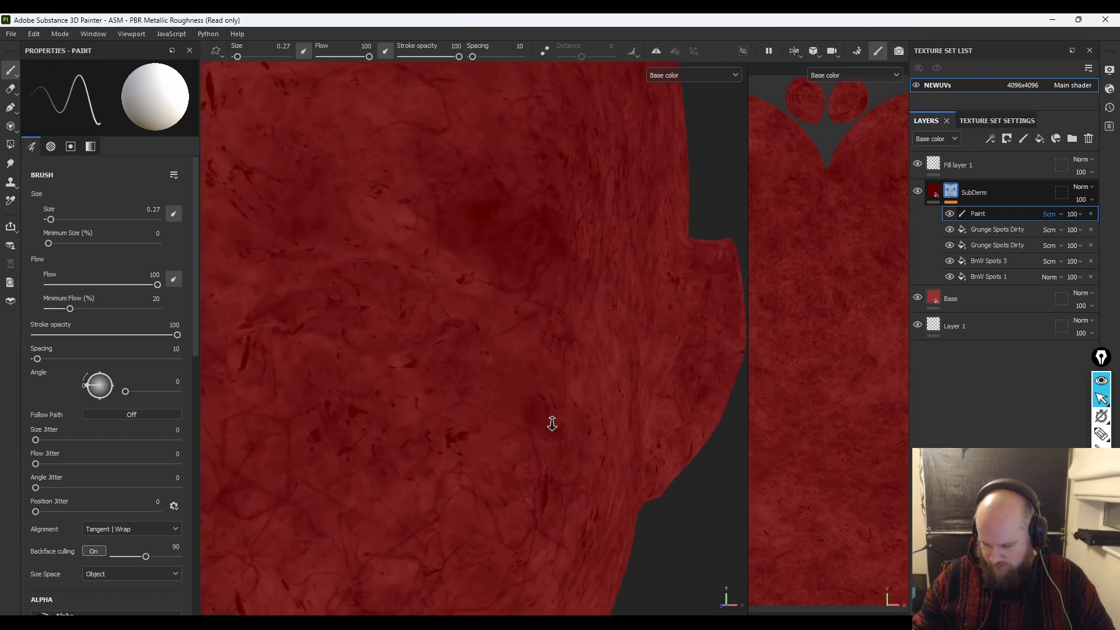
key("c")
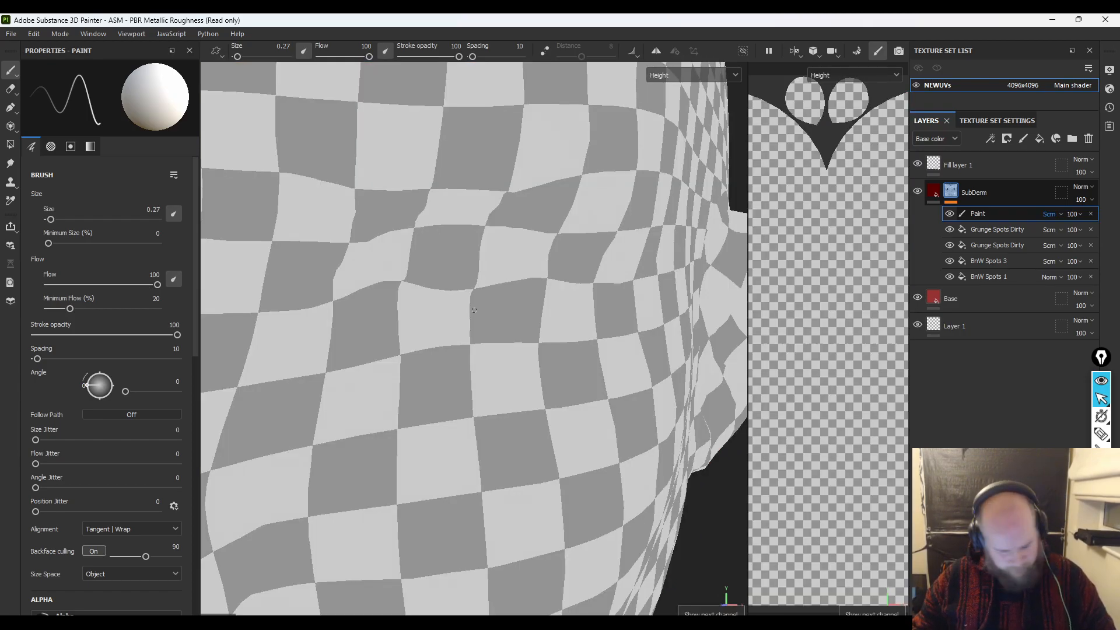
key("m")
left_click_drag(729, 503, 687, 494, "alt")
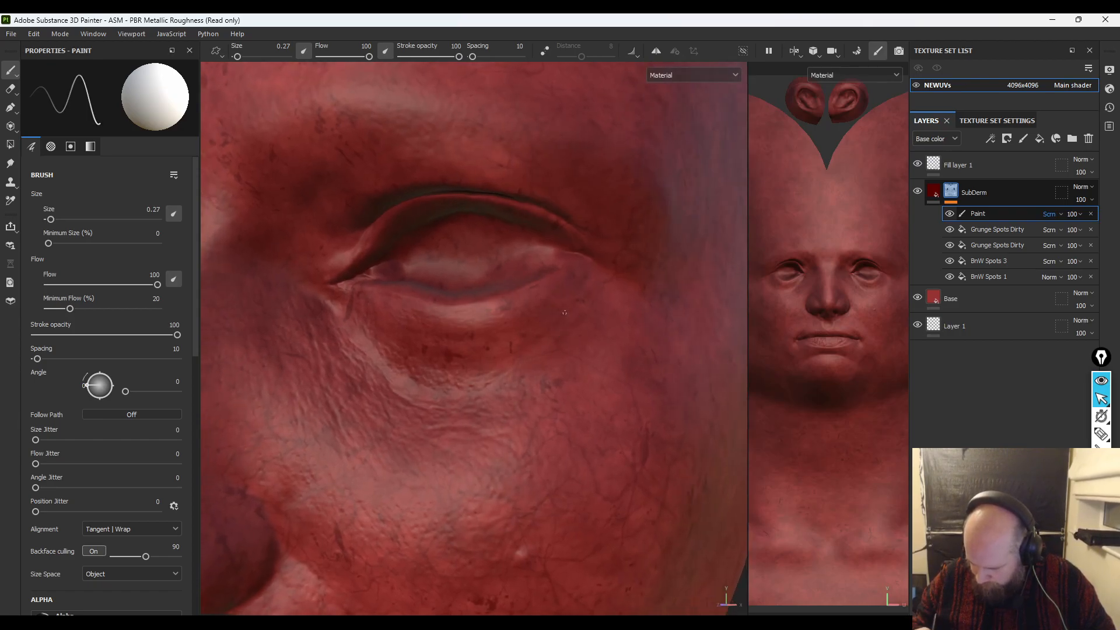
- Paint fine veins with the 0.27 brush around the eyelids and outer corner of the eye, dismissing the tablet's Express menu
right_click_drag(574, 328, 648, 554, "alt")
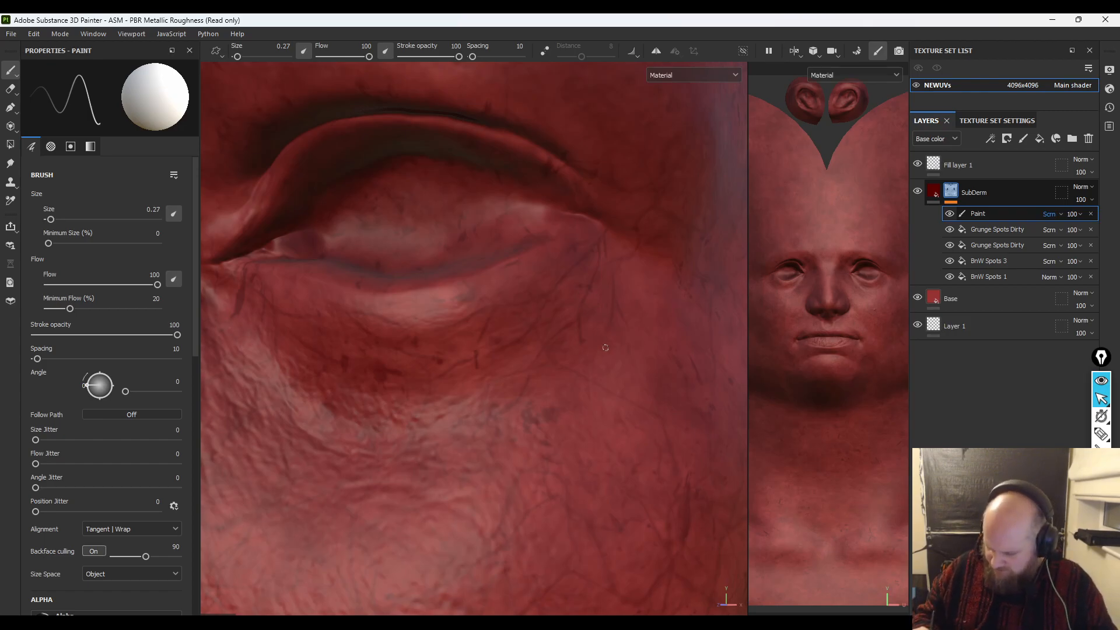
scroll(652, 376, "down", 1)
mouse_move(652, 377)
left_mouse_down("alt")
mouse_move(559, 317)
mouse_move(552, 159)
left_mouse_up("alt")
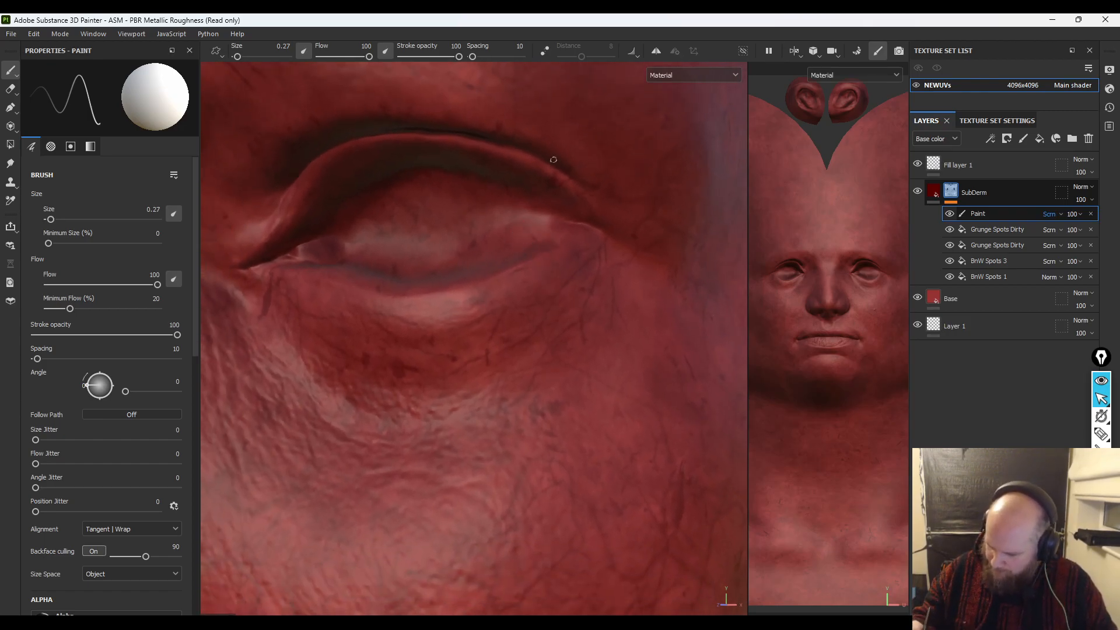
mouse_move(469, 99)
left_mouse_down("alt")
mouse_move(492, 290)
mouse_move(425, 471)
mouse_move(470, 446)
left_mouse_up("alt")
right_click(471, 446)
left_click(470, 445)
right_click(579, 391, "ctrl")
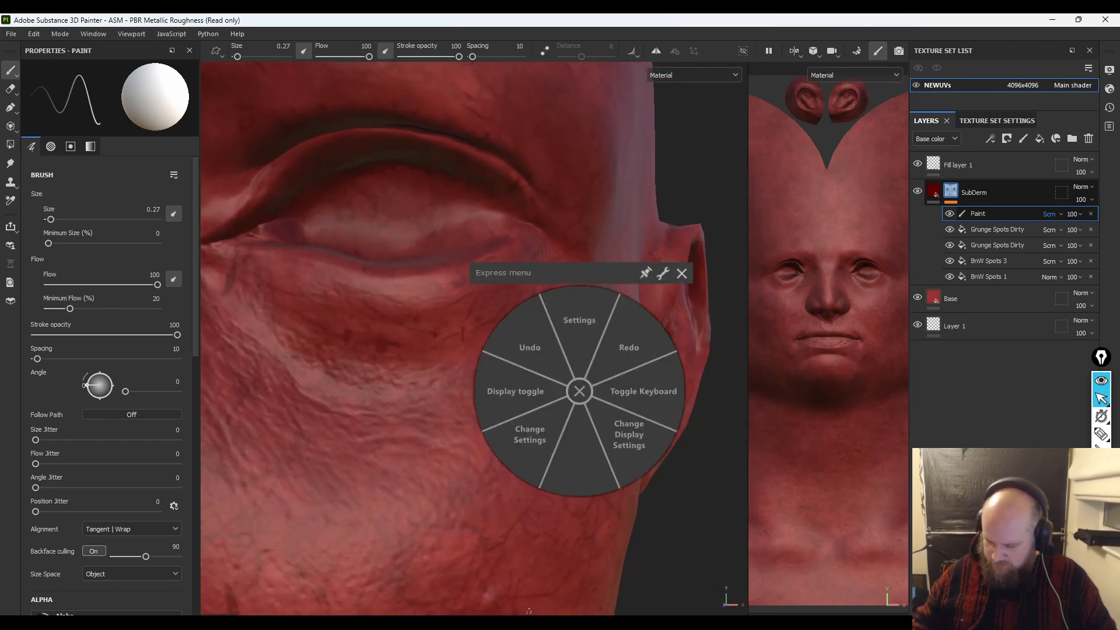
left_click_drag(467, 380, 515, 363, "alt")
left_click(682, 273)
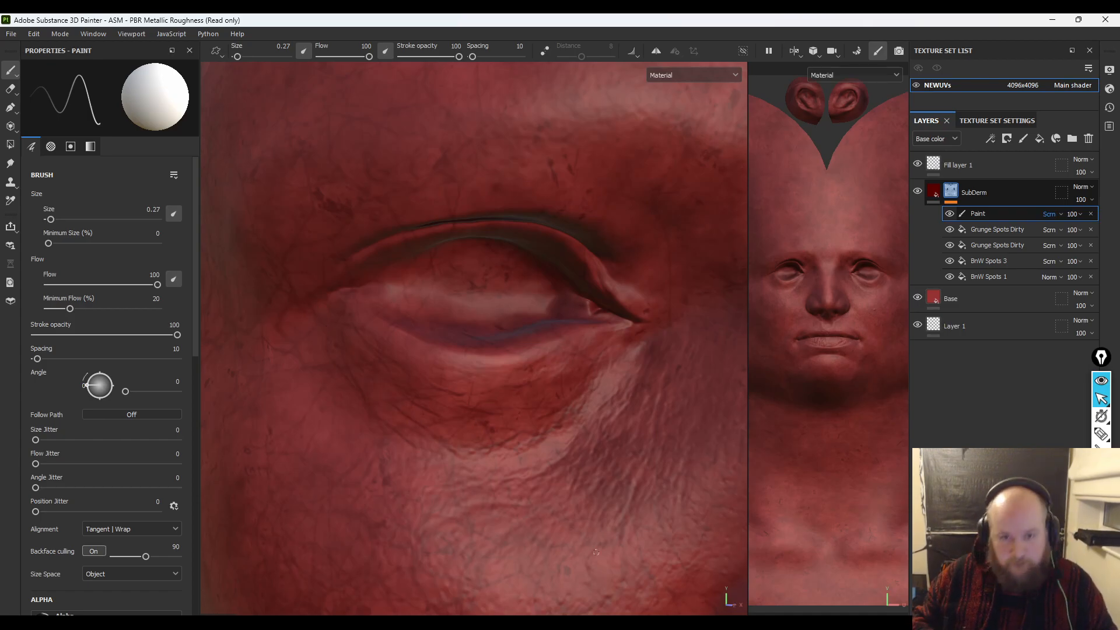
- Paint fine veins around the nose wings and beside the mouth, with the brush flow at 91
middle_click_drag(616, 408, 330, 113, "alt")
scroll(478, 313, "down", 3)
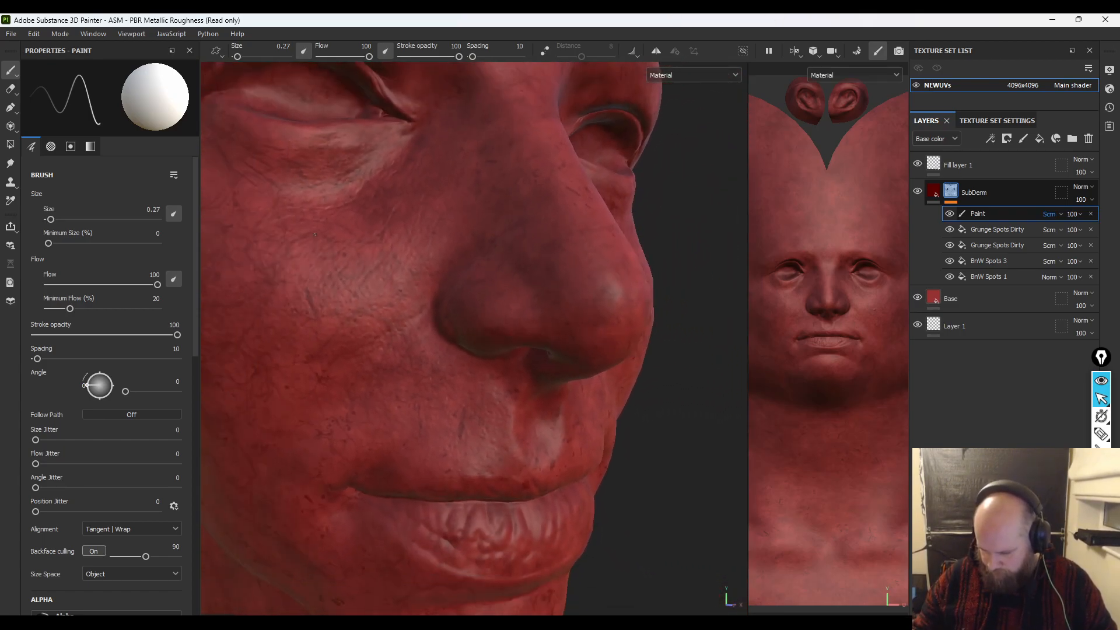
left_click_drag(644, 475, 692, 478, "alt")
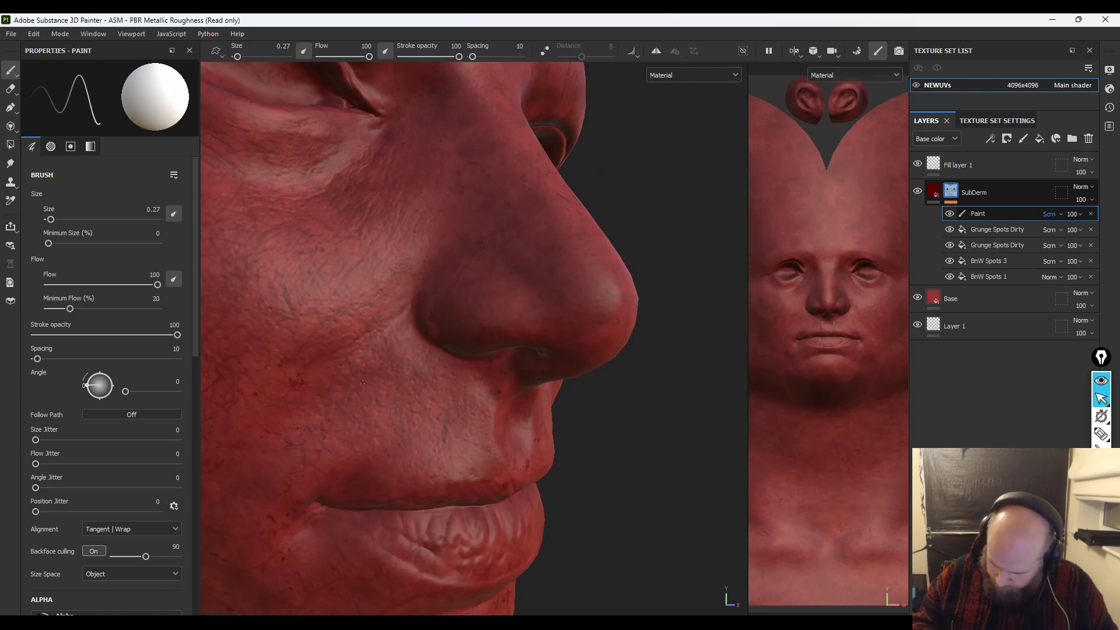
mouse_move(403, 320)
left_mouse_down("alt")
mouse_move(419, 350)
mouse_move(544, 465)
mouse_move(511, 418)
mouse_move(453, 507)
mouse_move(475, 492)
mouse_move(461, 487)
left_mouse_up("alt")
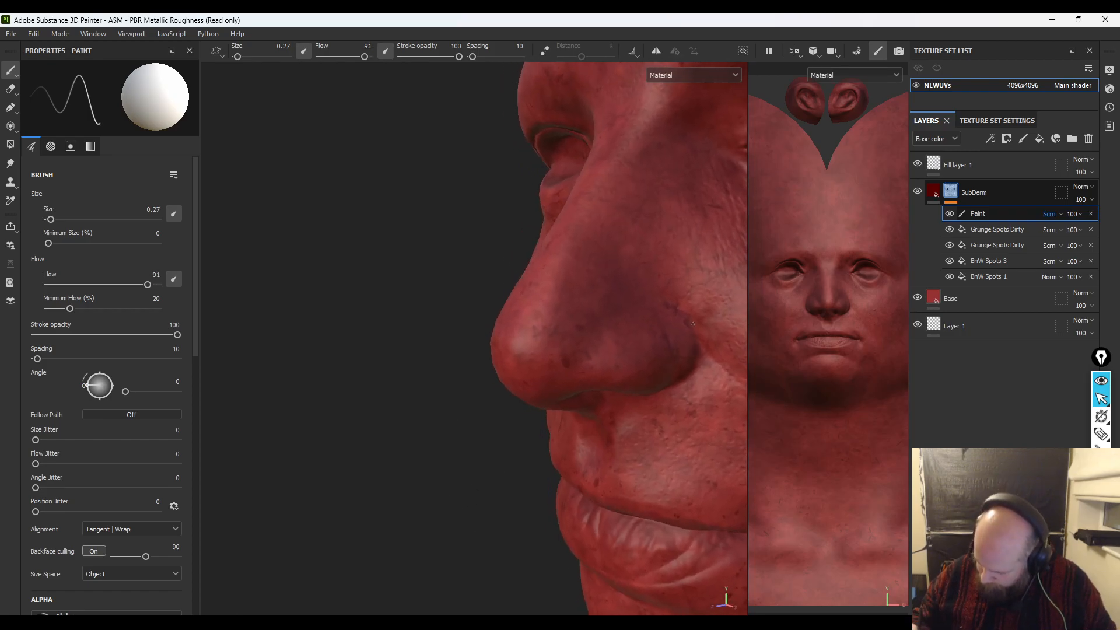
- Show only the 3D view and check the fine veins around the nose, cheek and mouth
left_click(795, 50)
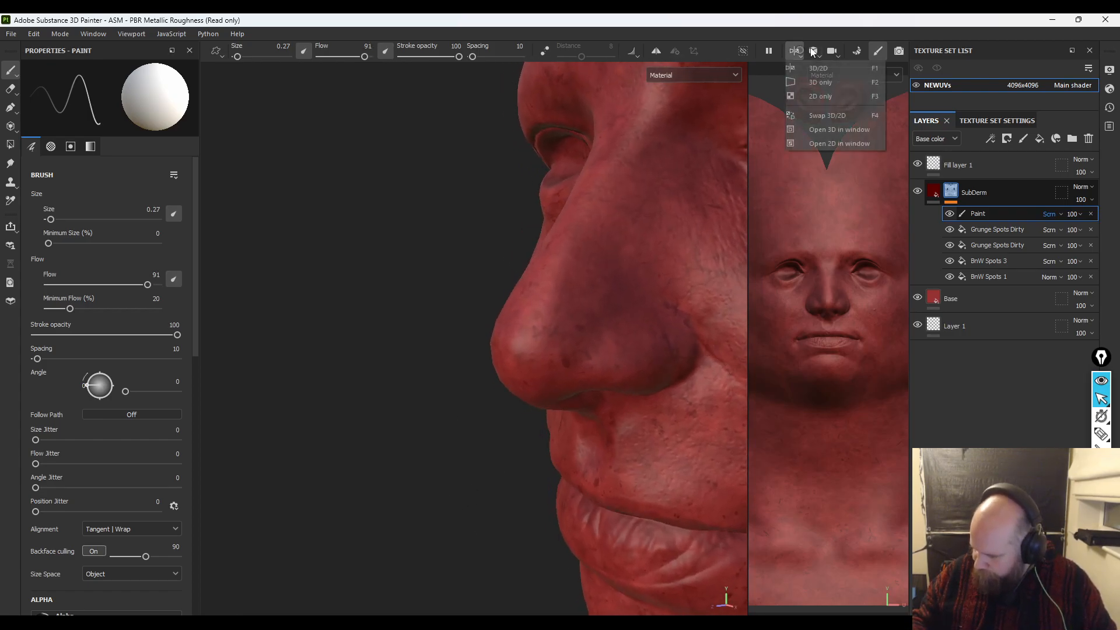
left_click(824, 82)
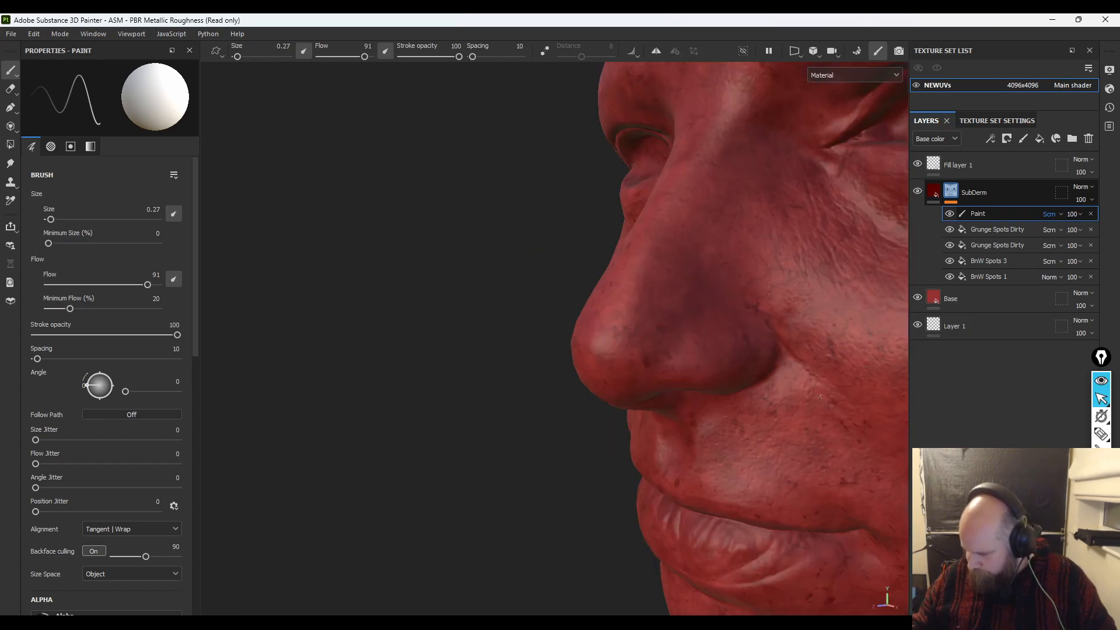
left_click_drag(438, 282, 414, 287, "alt")
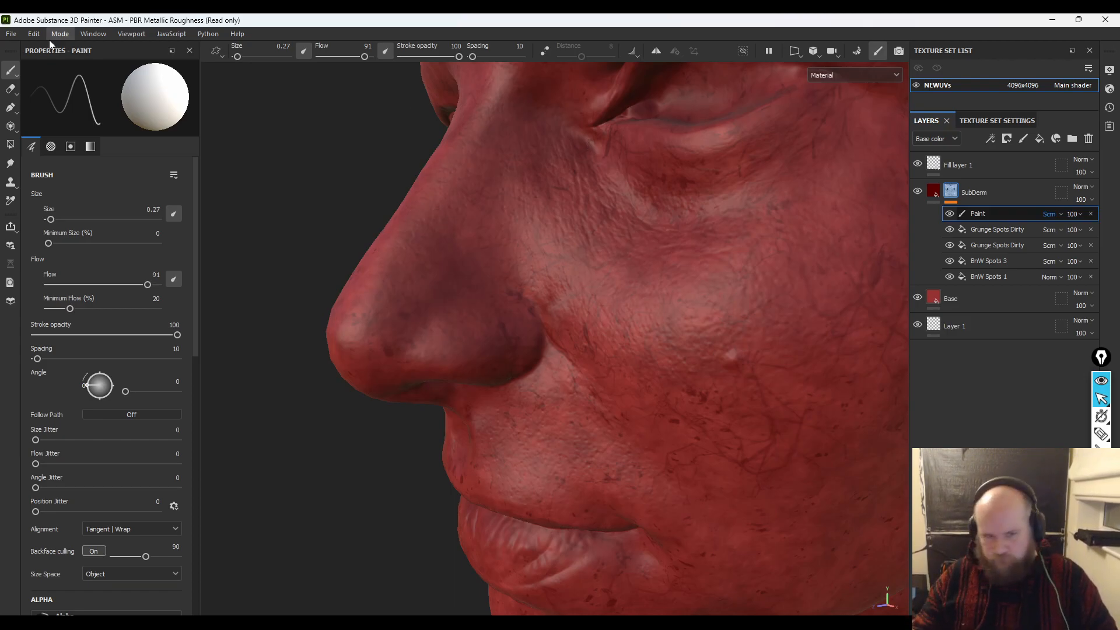
right_click_drag(686, 394, 603, 244, "alt")
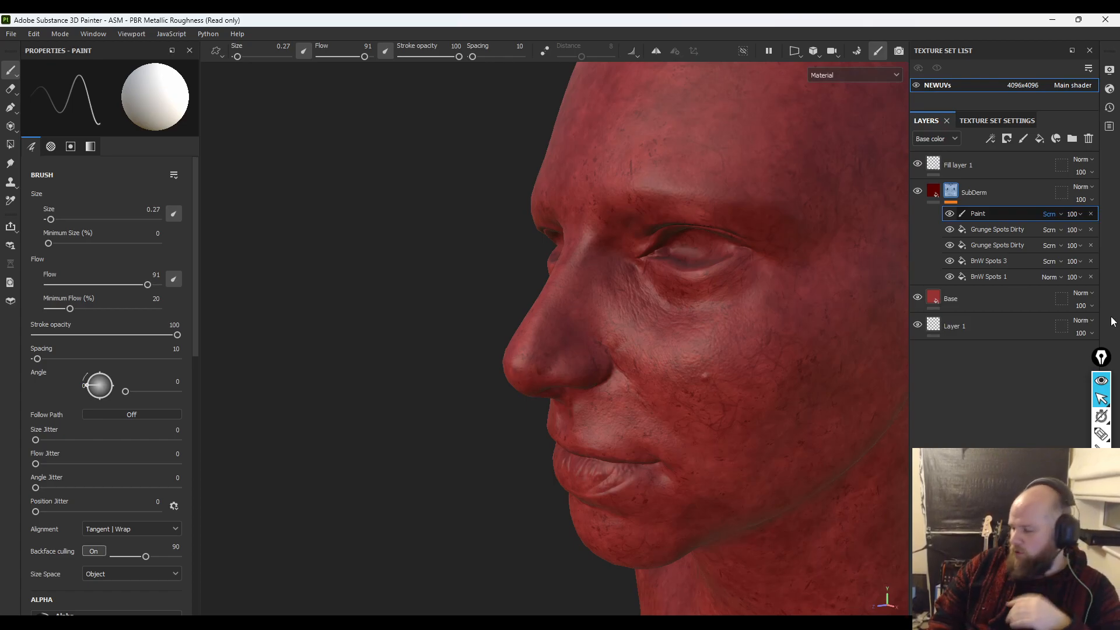
- Add a paint effect to the SubDerm mask, name it Control and give it Multiply blending
right_click(961, 190)
left_click(990, 397)
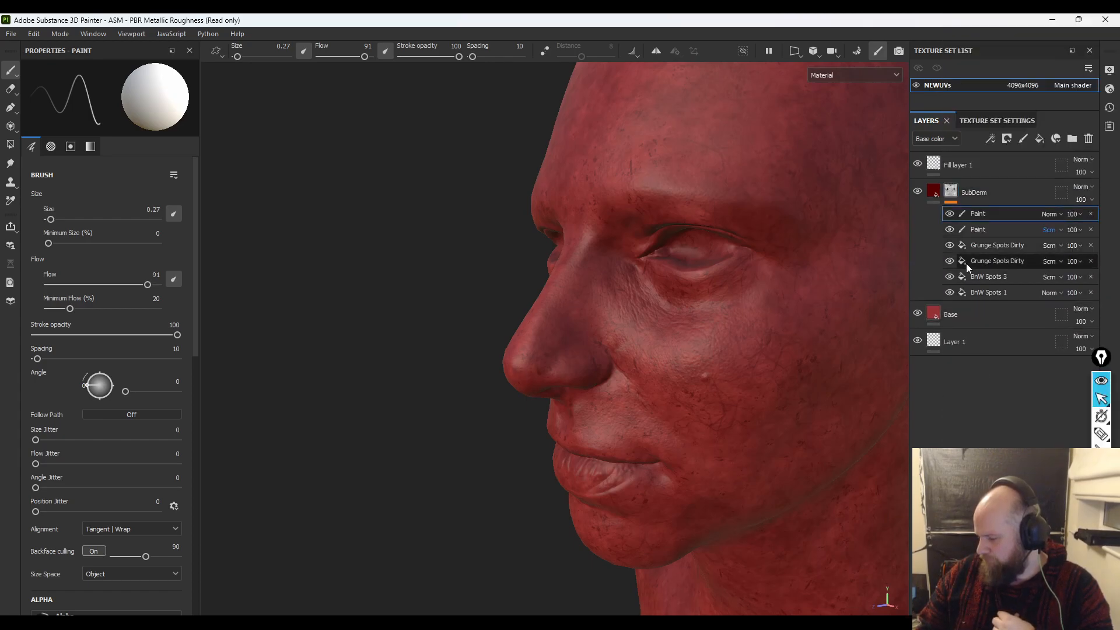
double_click(980, 214)
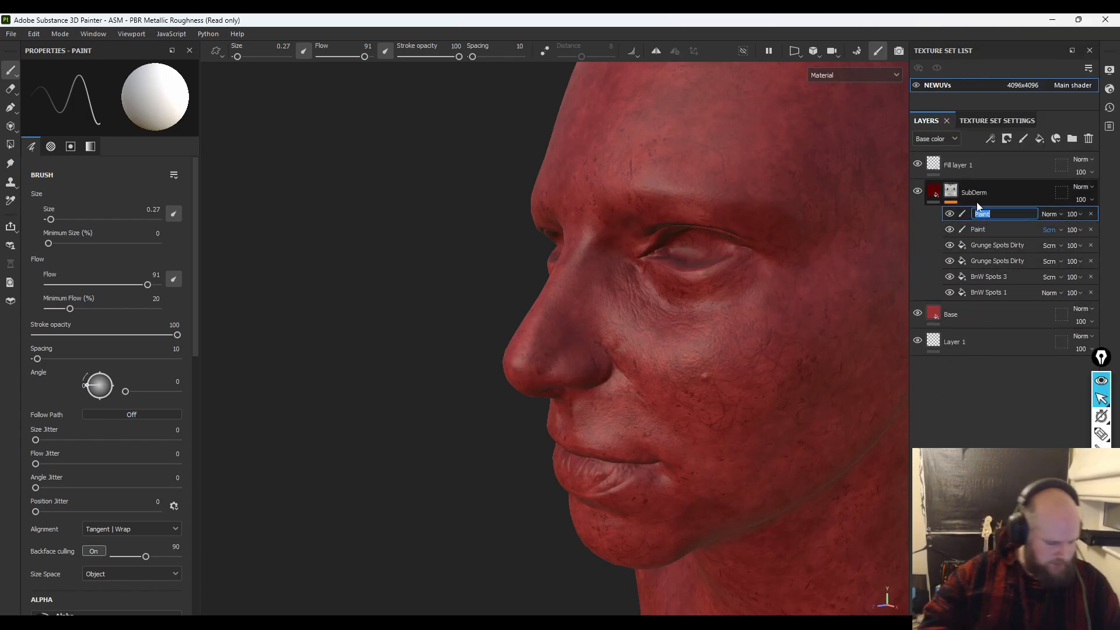
type("Control")
key("Return")
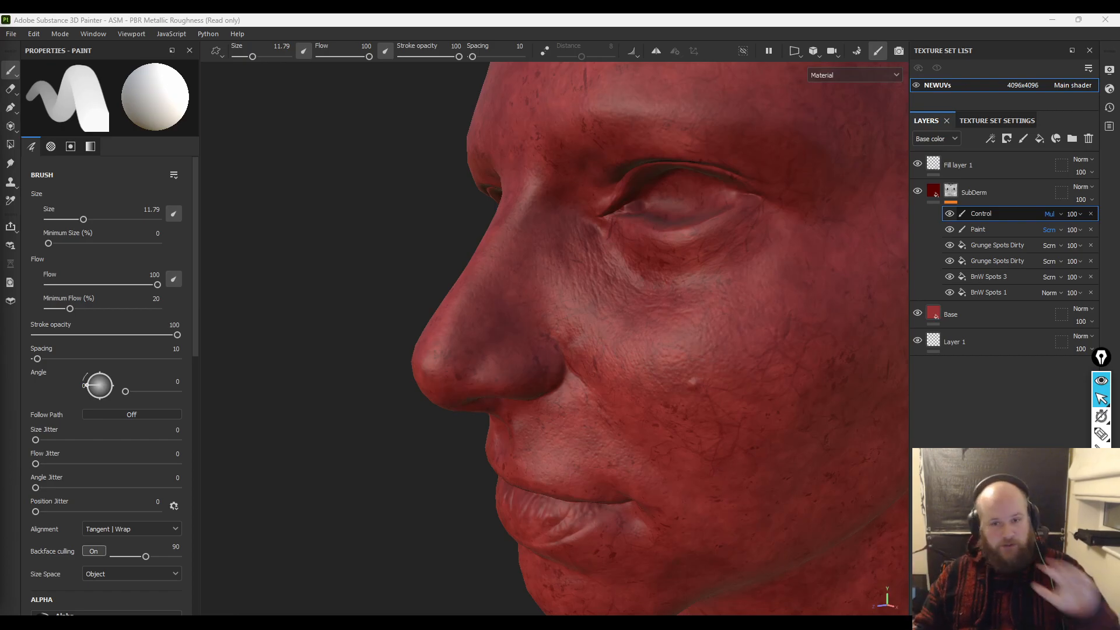
left_click_drag(1014, 216, 1011, 233)
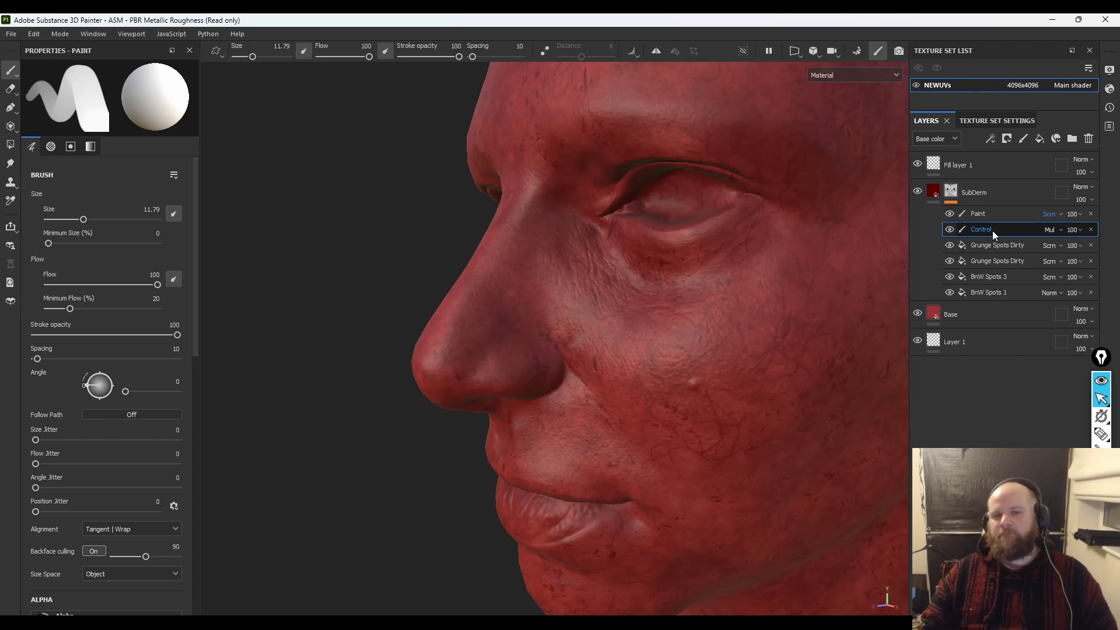
left_click(1048, 229)
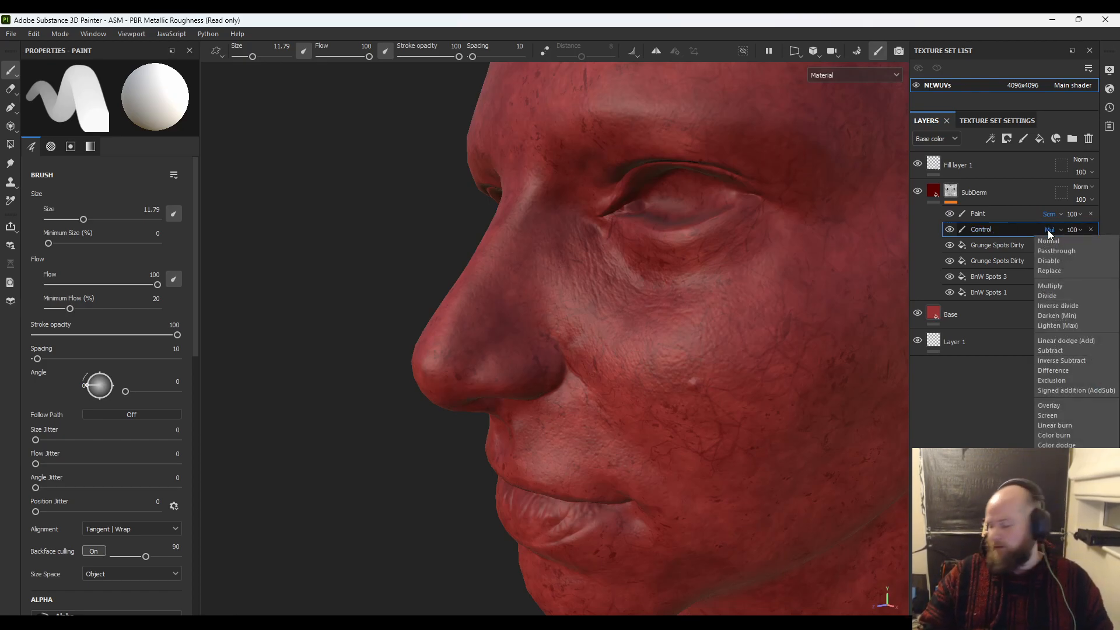
left_click(1048, 230)
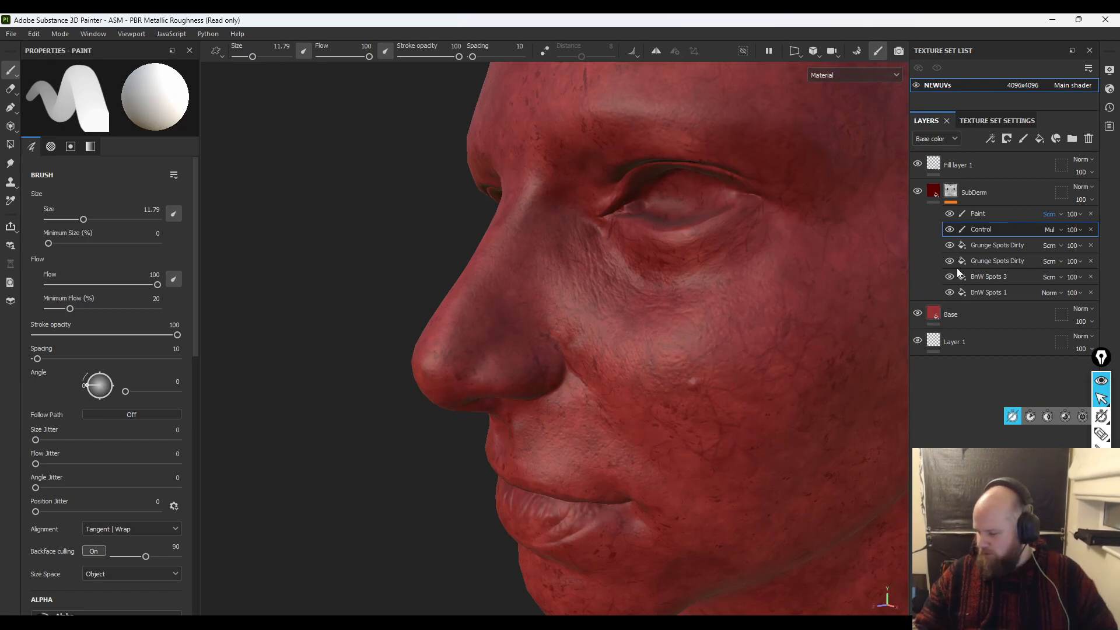
- Place the painted vein effect directly below Control in the SubDerm mask and rename it Ves
mouse_move(992, 216)
left_mouse_down()
mouse_move(1001, 246)
mouse_move(992, 297)
mouse_move(994, 195)
mouse_move(985, 268)
mouse_move(992, 217)
mouse_move(998, 257)
mouse_move(997, 222)
mouse_move(981, 229)
left_mouse_up()
double_click(981, 229)
type("V")
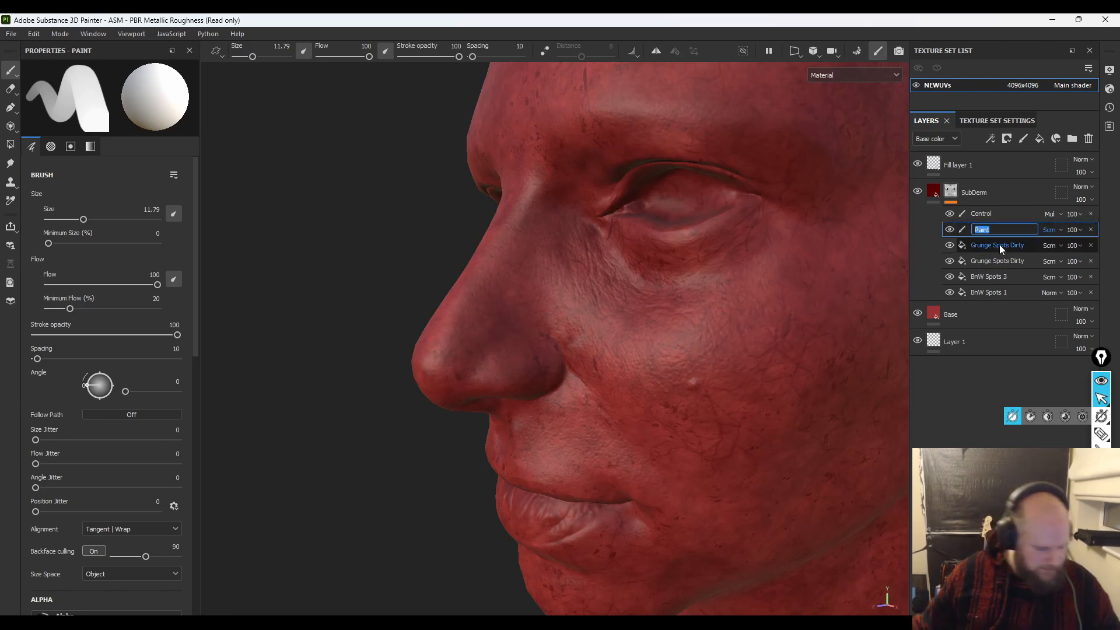
type("es")
key("Return")
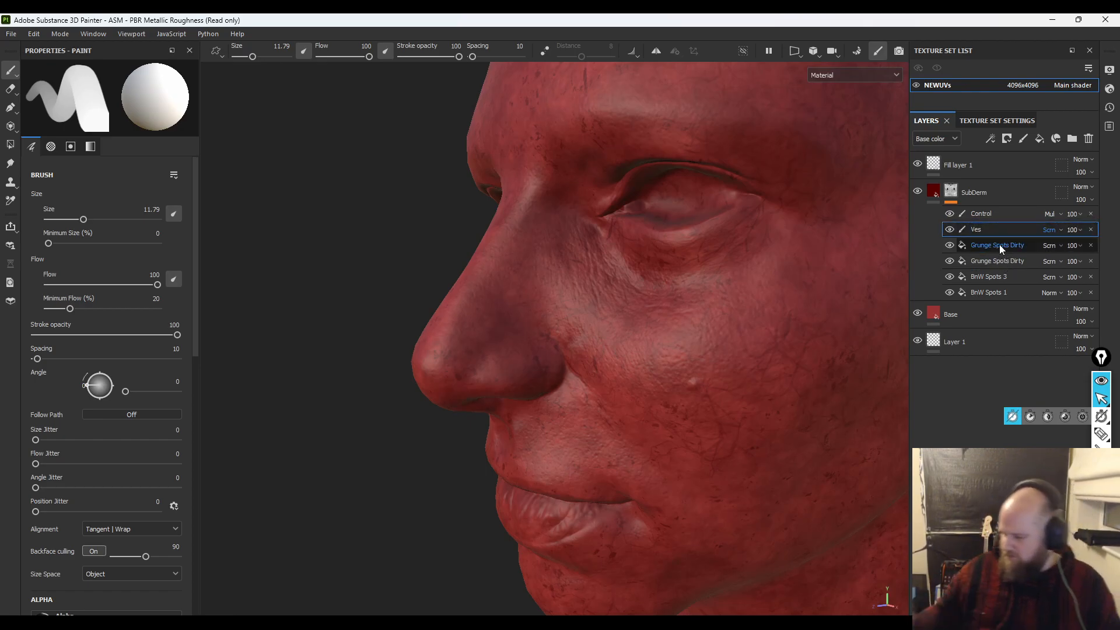
- Move Ves and Control down the mask stack to just above BnW Spots 1, keeping Control over Ves
left_click_drag(989, 229, 992, 239)
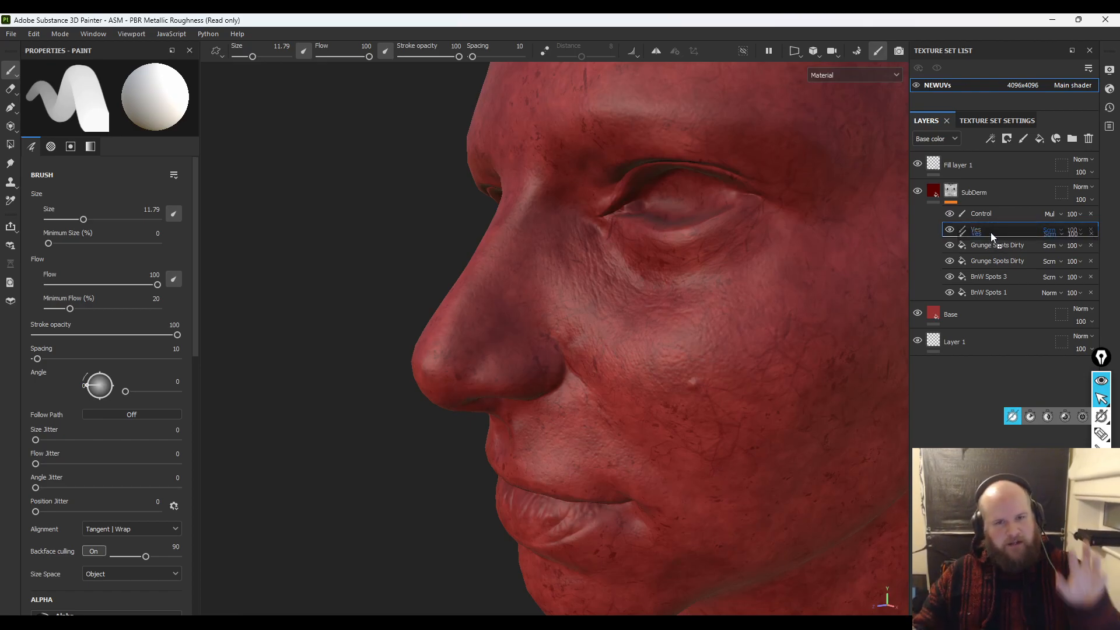
left_click_drag(990, 232, 988, 278)
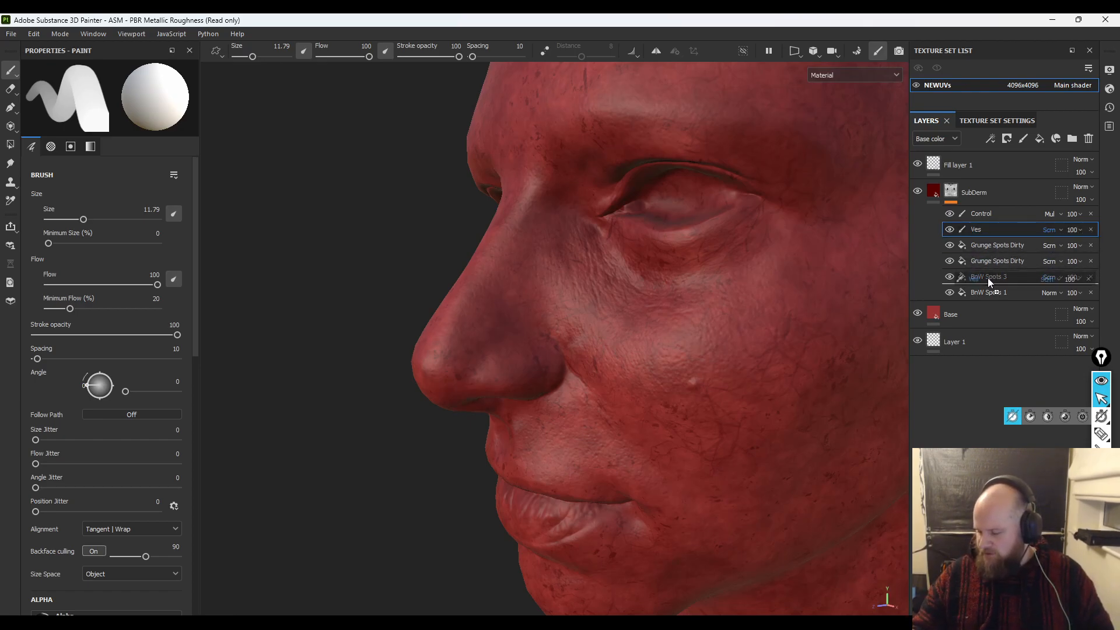
left_click_drag(1010, 214, 974, 268)
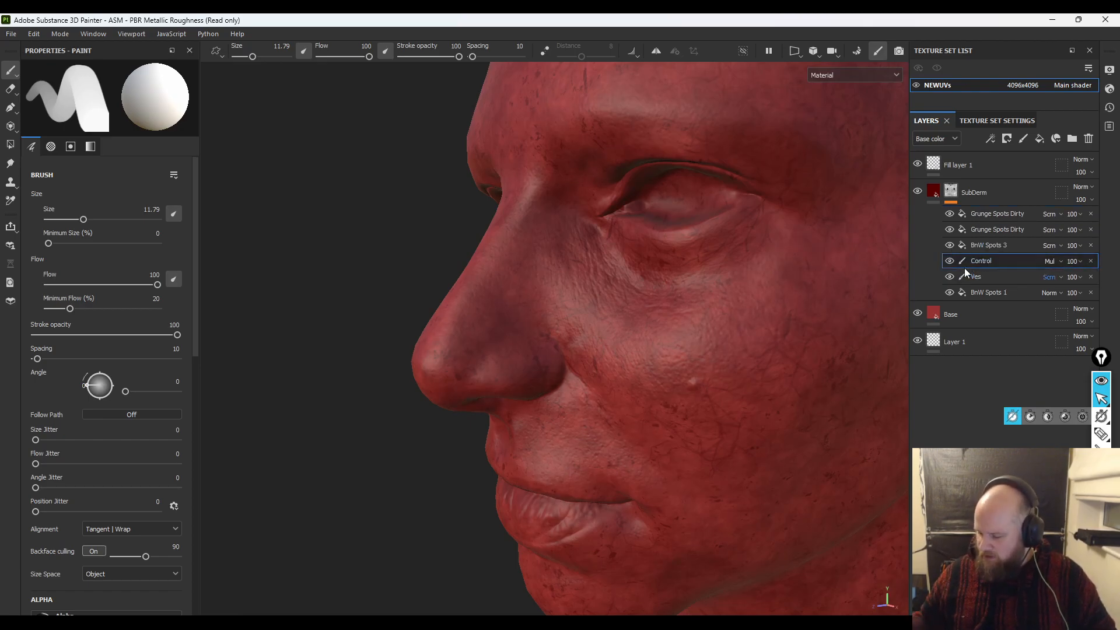
- Hide the BnW Spots 3 and Grunge Spots Dirty effects and try masking the cheek veins on Control with the 11.79 brush
key("c")
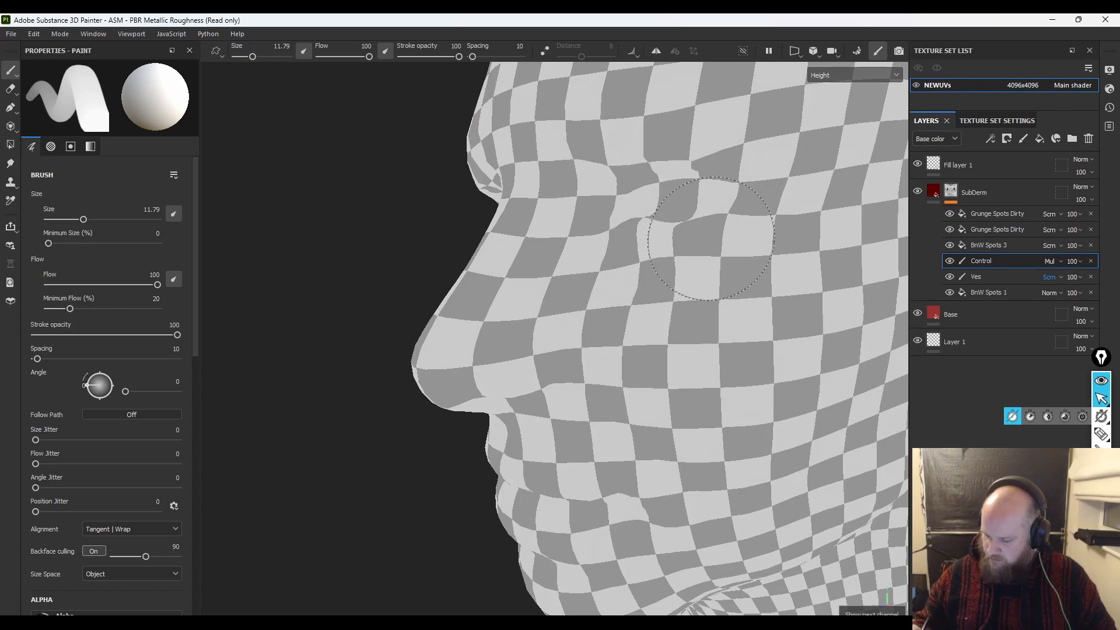
key("m")
key("m")
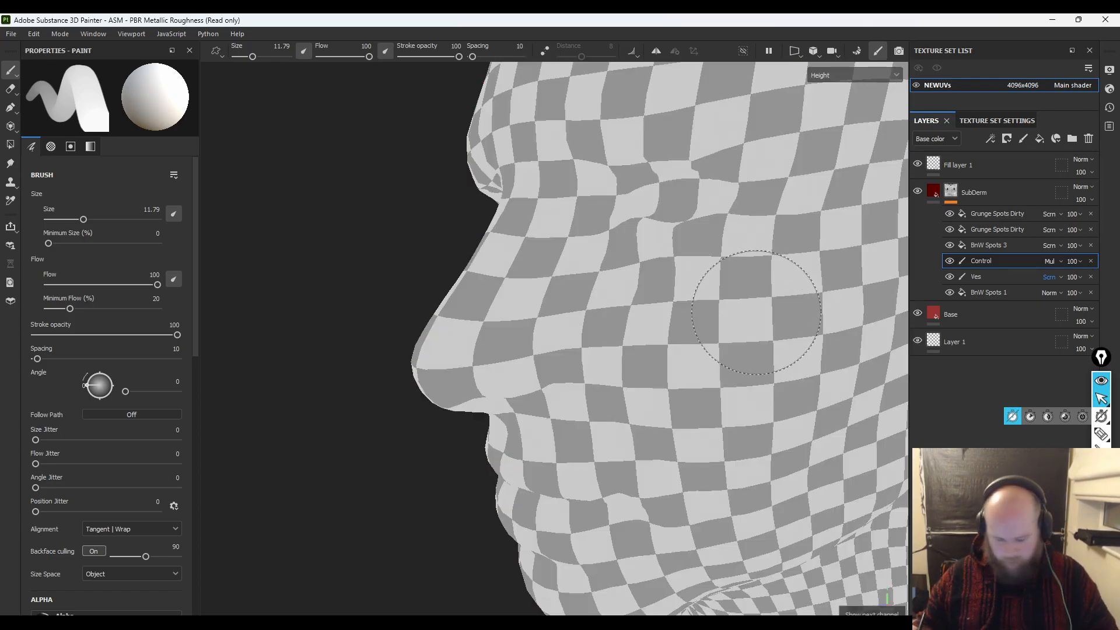
key("m")
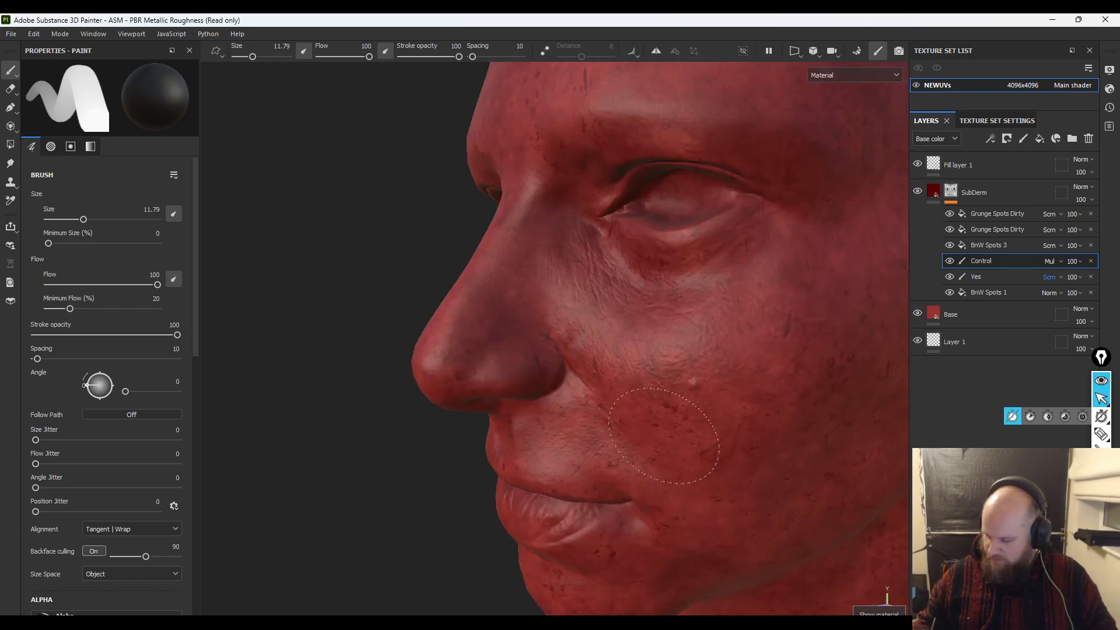
left_click_drag(950, 245, 950, 213)
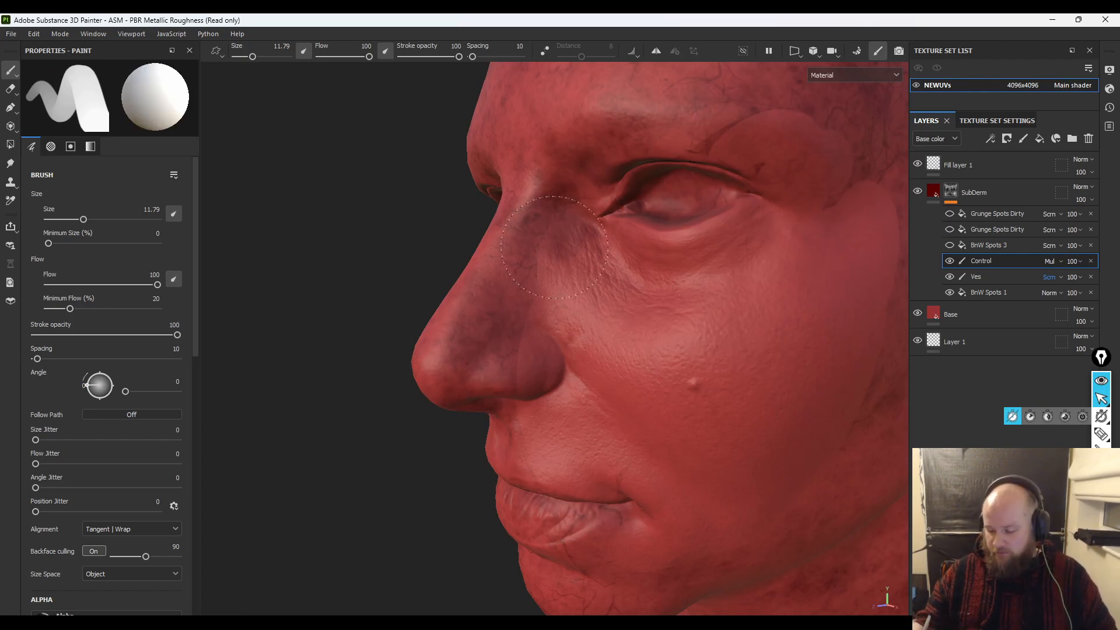
mouse_move(598, 350)
left_mouse_down()
mouse_move(729, 233)
mouse_move(693, 428)
left_mouse_up()
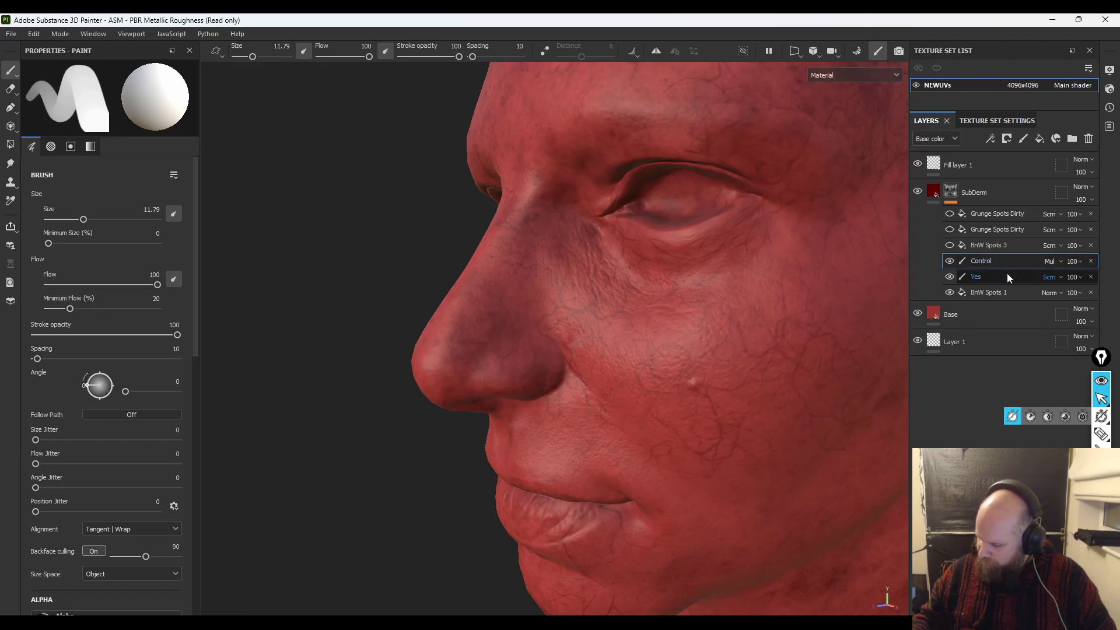
- Move BnW Spots 1 above Control with Screen blending and set the Ves effect's blending to Normal
left_click_drag(1008, 290, 1012, 259)
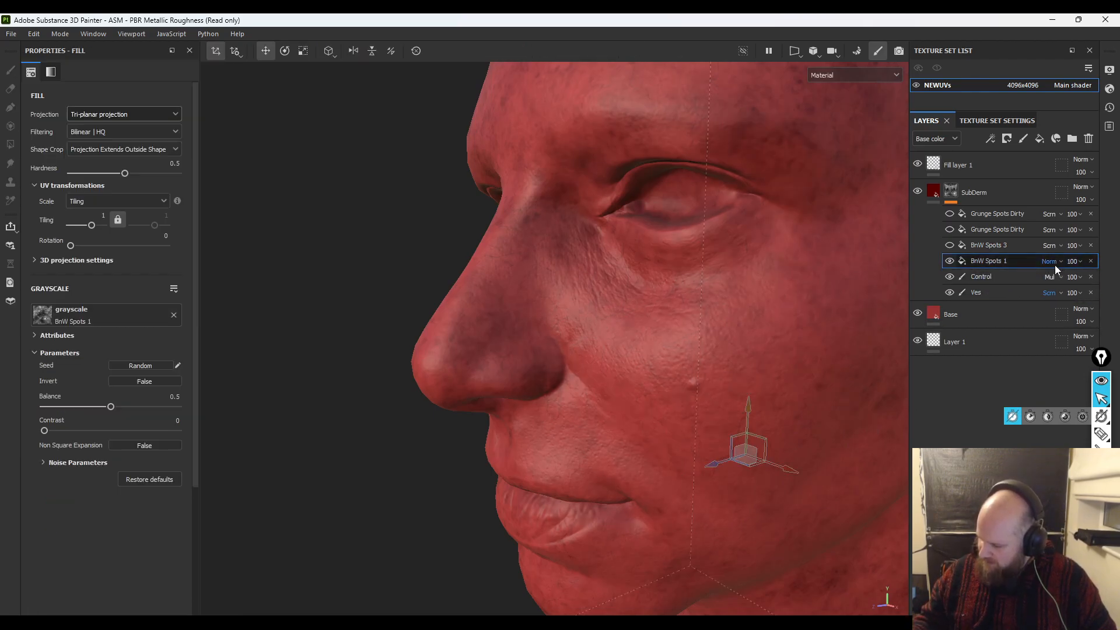
left_click(1053, 261)
left_click(1048, 439)
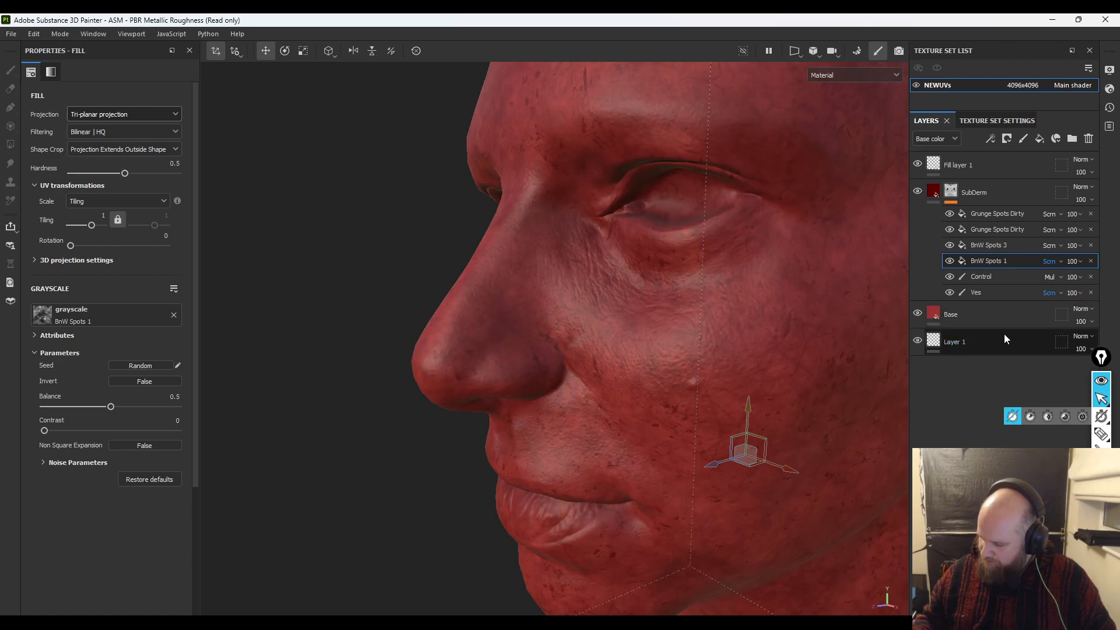
left_click(1015, 294)
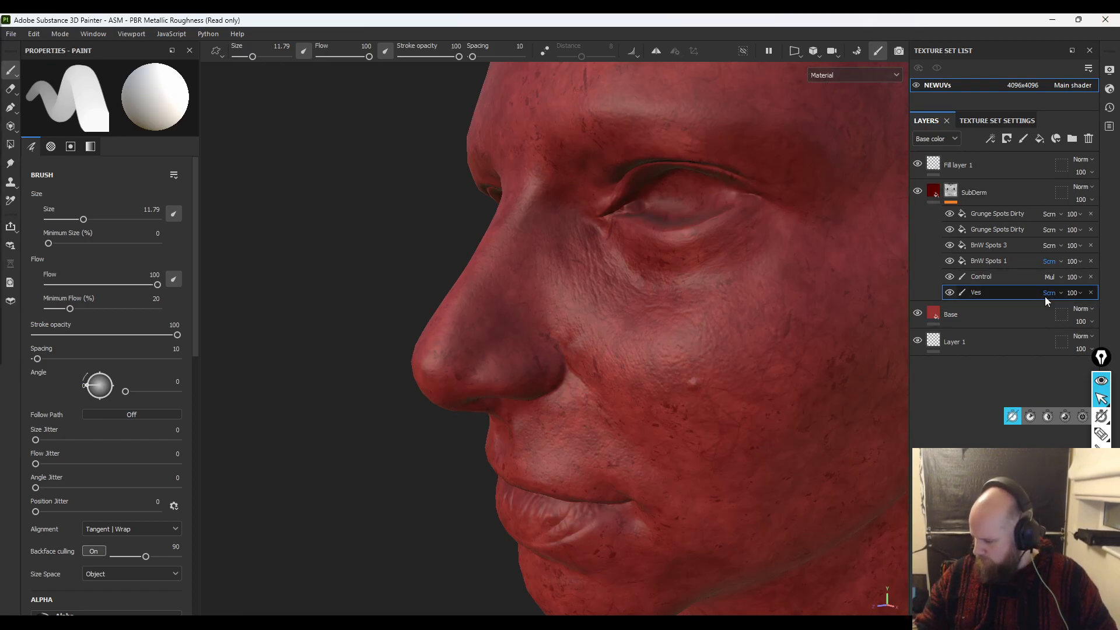
key("ctrl+z")
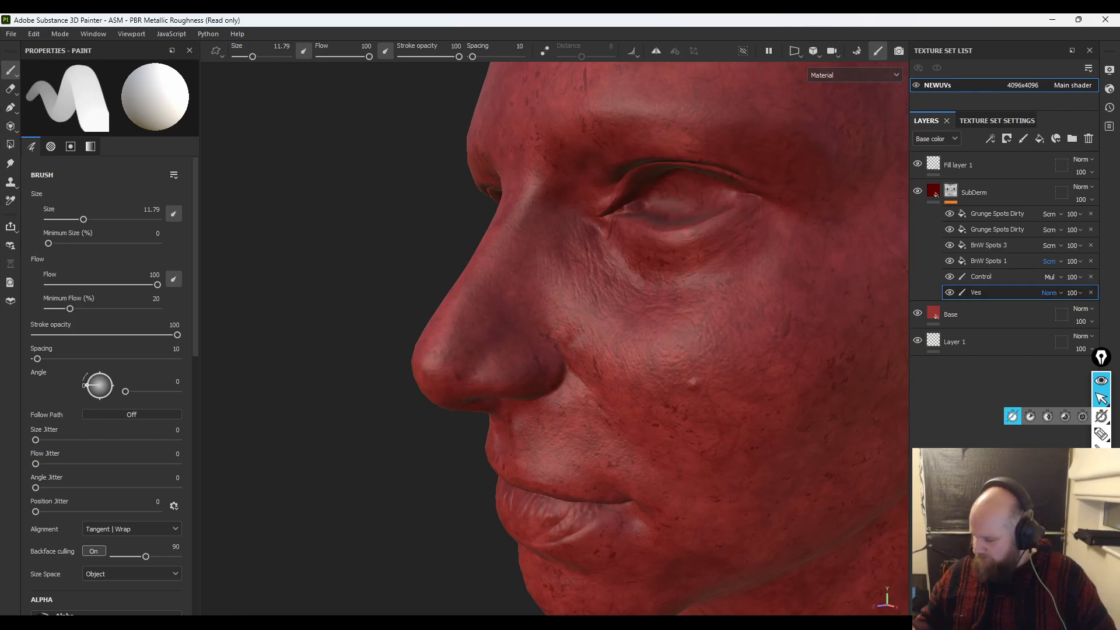
- Paint black over the cheek veins on Control with the jittered 15.23 brush at 45 stroke opacity, hiding the four noise effects
left_click(981, 278)
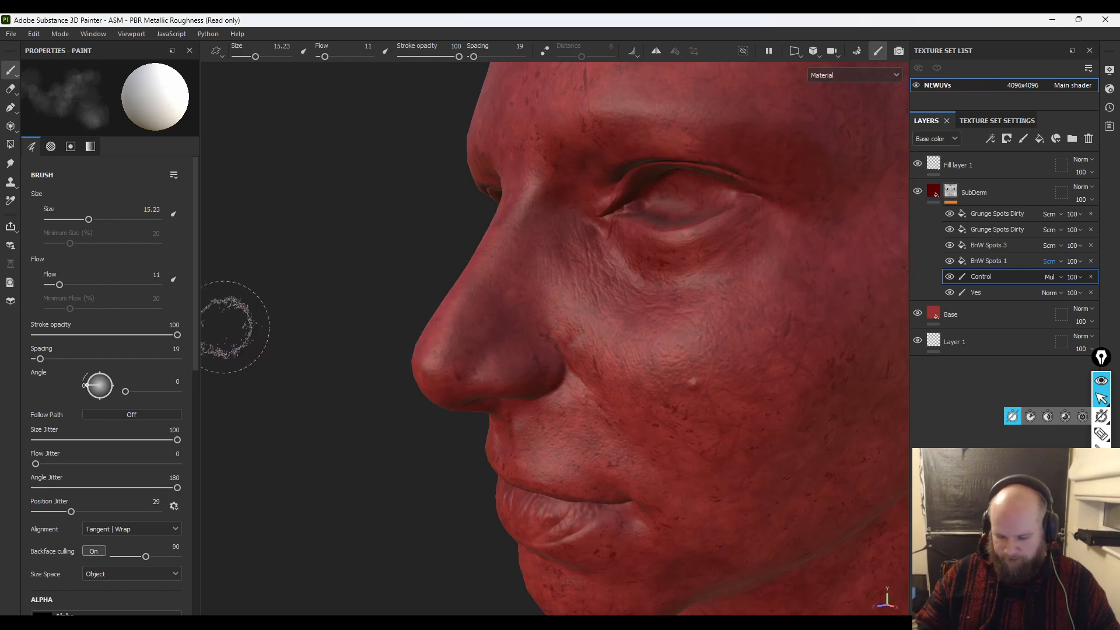
left_click_drag(159, 337, 107, 337)
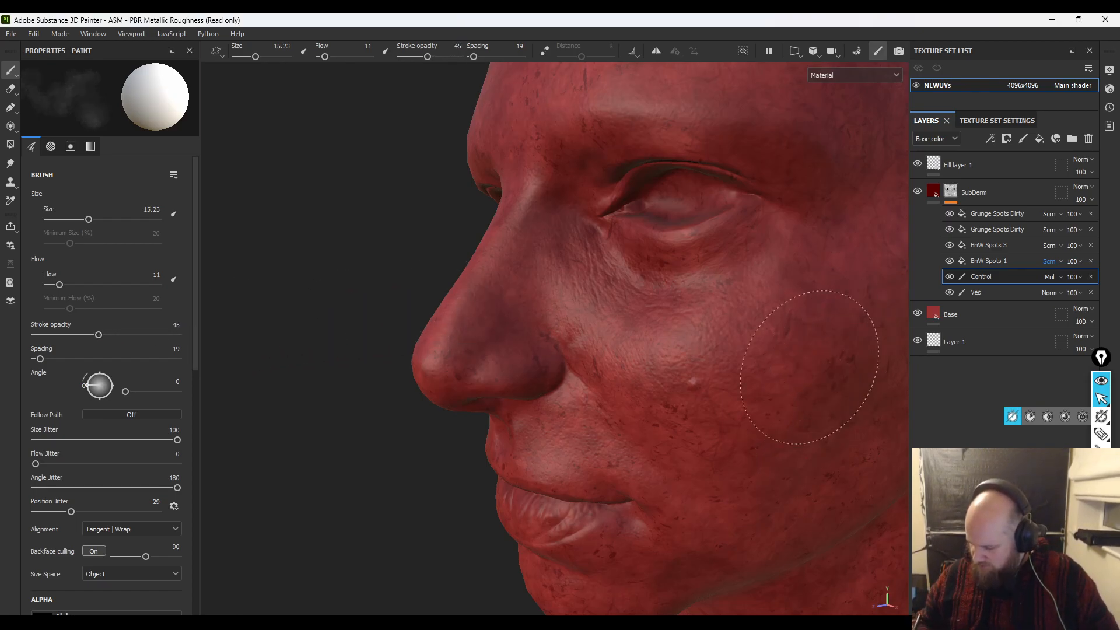
key("x")
left_click_drag(830, 353, 775, 407)
left_click_drag(951, 245, 947, 212)
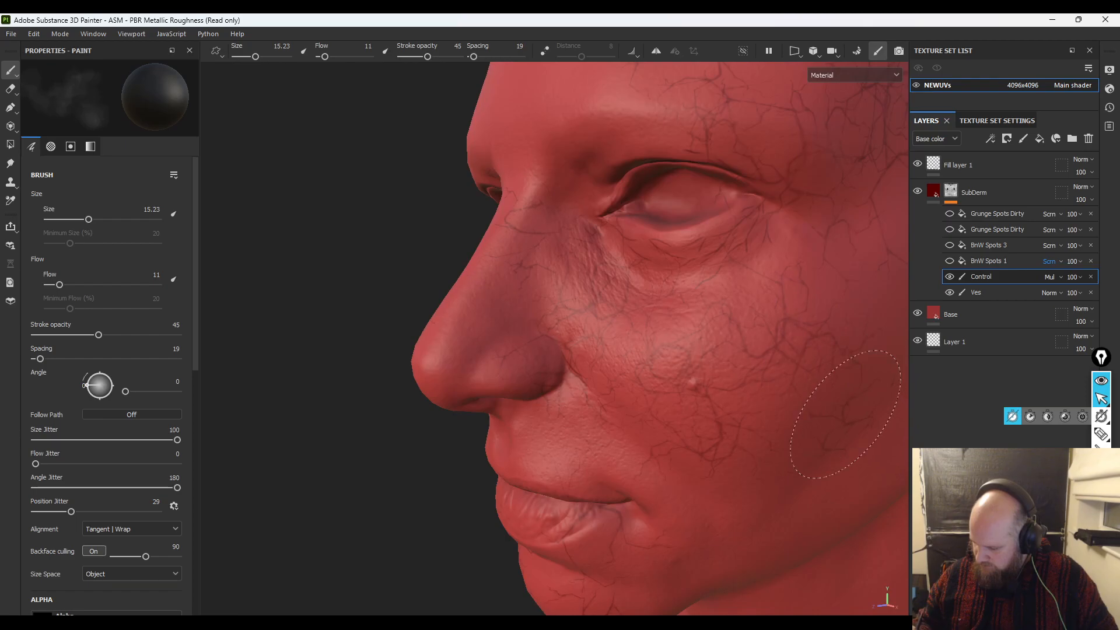
- Mask the veins around the mouth, chin and nose on Control with stroke opacity 100 and brush size 9.38
left_click_drag(99, 334, 136, 335)
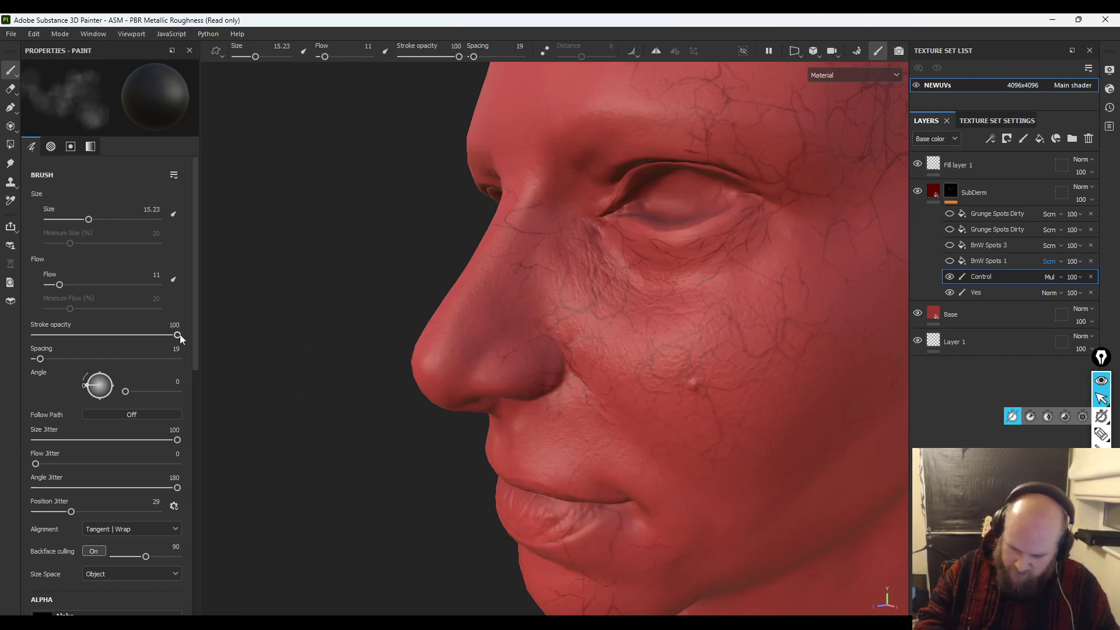
right_click_drag(743, 425, 713, 431, "ctrl")
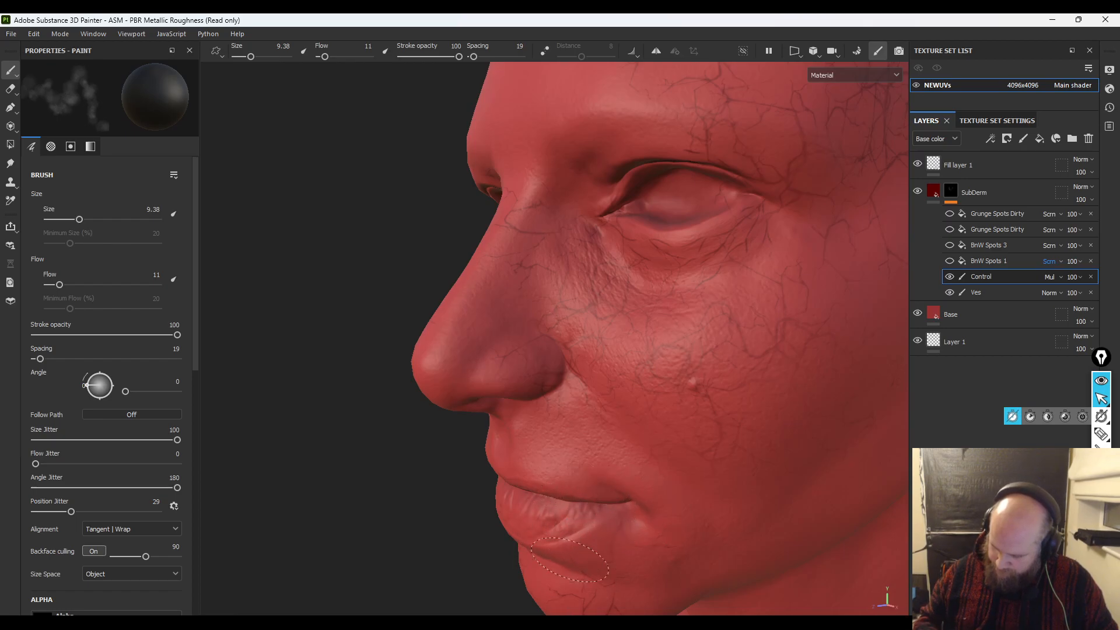
mouse_move(588, 518)
left_mouse_down("alt")
mouse_move(558, 405)
mouse_move(616, 488)
left_mouse_up("alt")
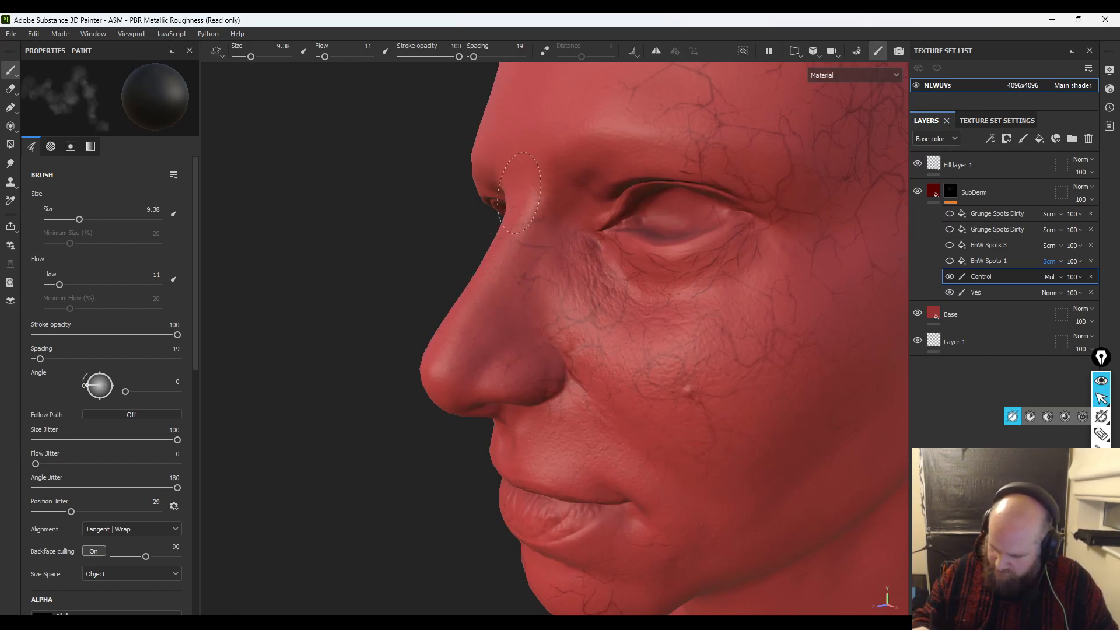
mouse_move(527, 323)
left_mouse_down()
mouse_move(550, 350)
mouse_move(523, 355)
left_mouse_up()
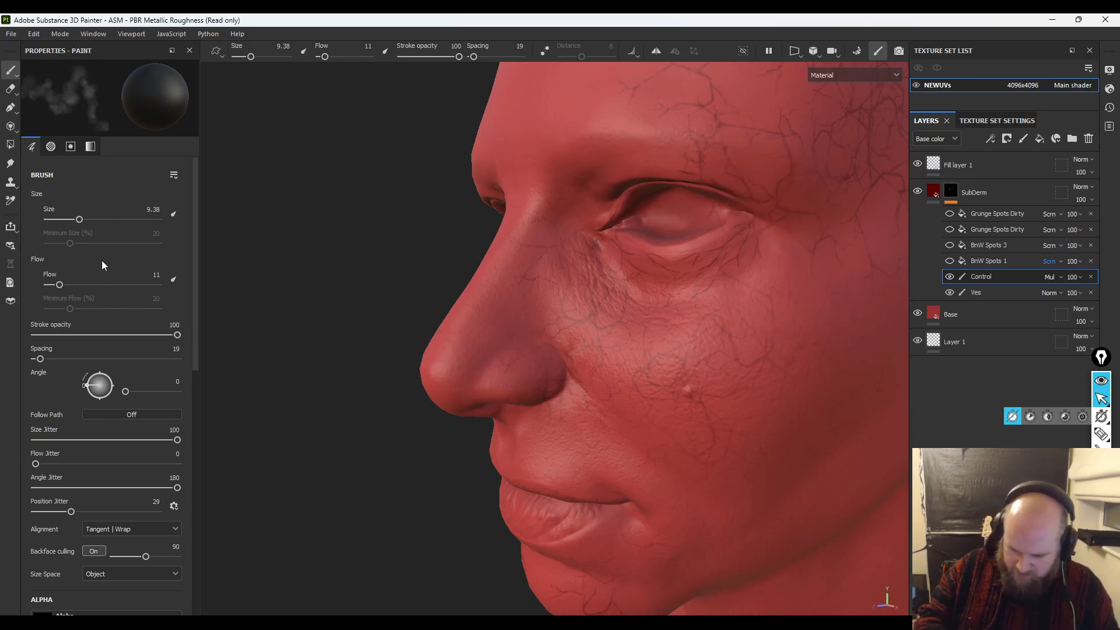
- Set the brush flow to 40 and thin out the veins on the forehead and both sides of the face
left_click_drag(59, 285, 92, 284)
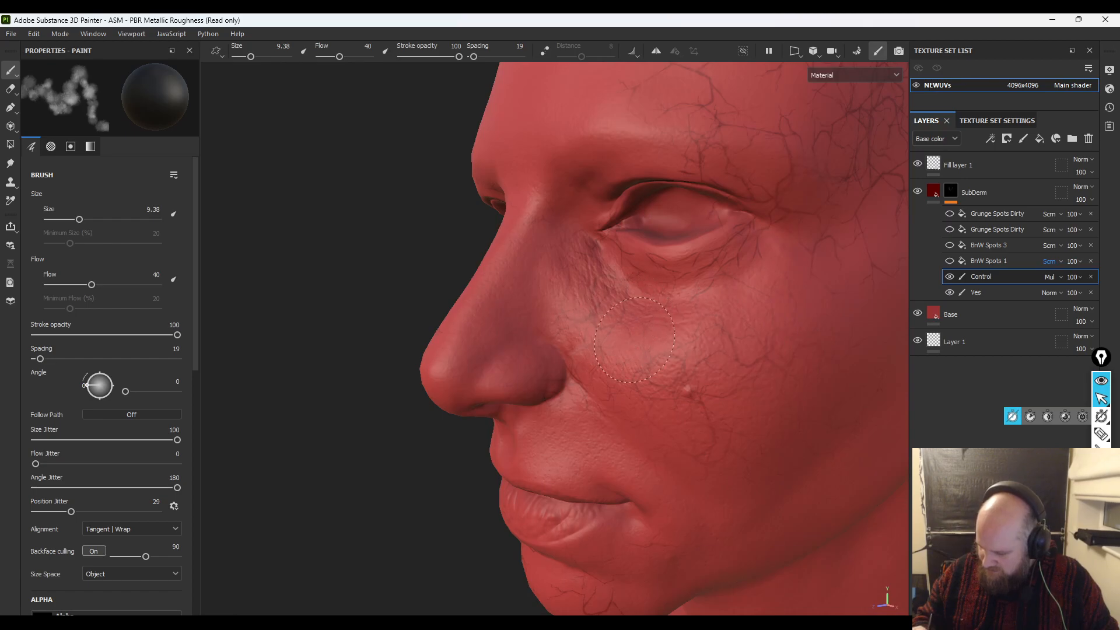
mouse_move(420, 495)
left_mouse_down("alt")
mouse_move(391, 484)
mouse_move(380, 453)
left_mouse_up("alt")
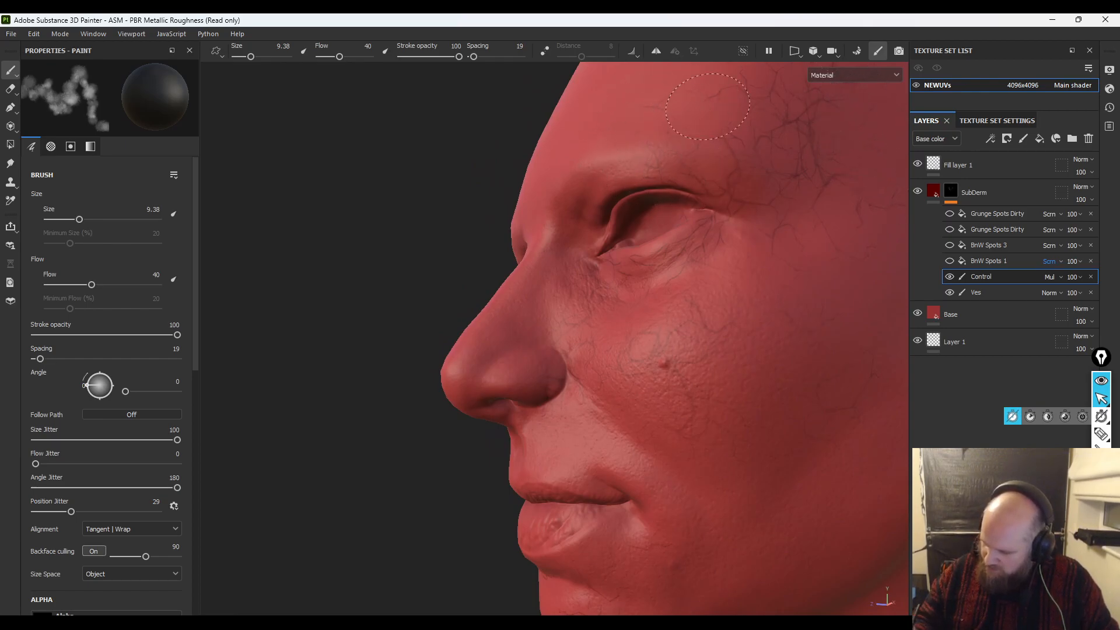
left_click_drag(413, 534, 773, 531, "alt")
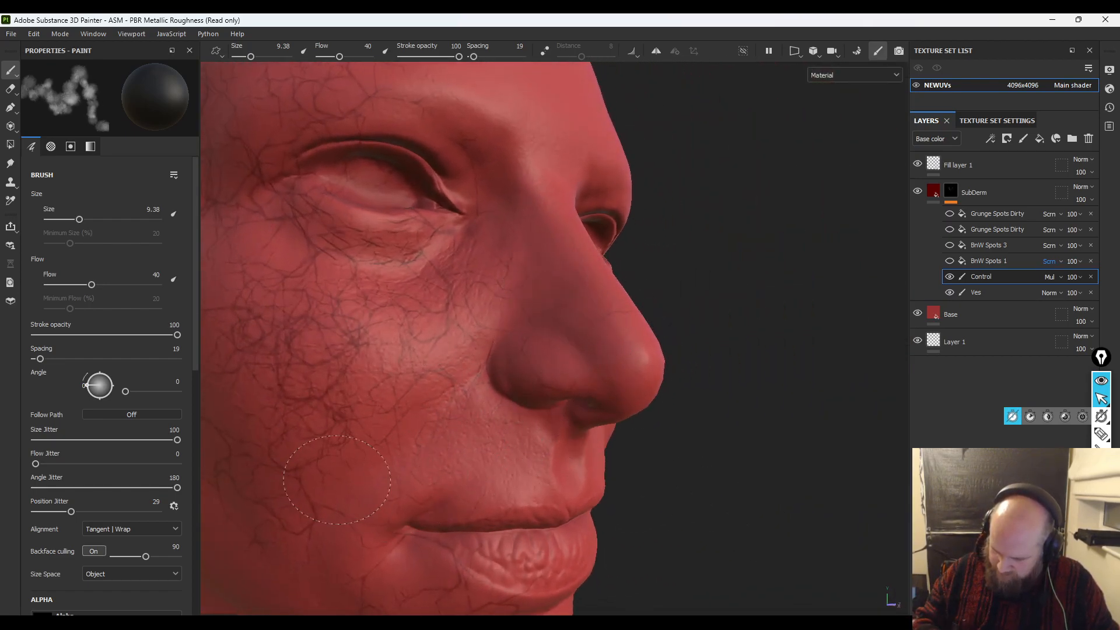
mouse_move(293, 403)
left_mouse_down()
mouse_move(362, 338)
mouse_move(275, 374)
left_mouse_up()
right_click_drag(540, 367, 518, 243, "alt")
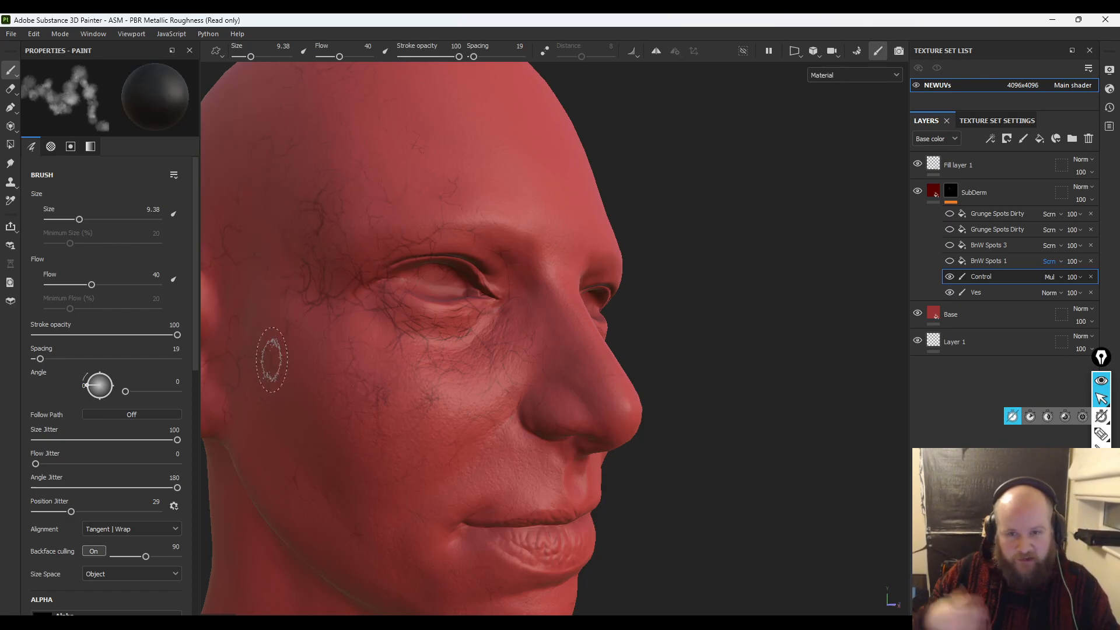
- Compare the face with the noise effects shown and hidden, and with the Control effect toggled
left_click(950, 262)
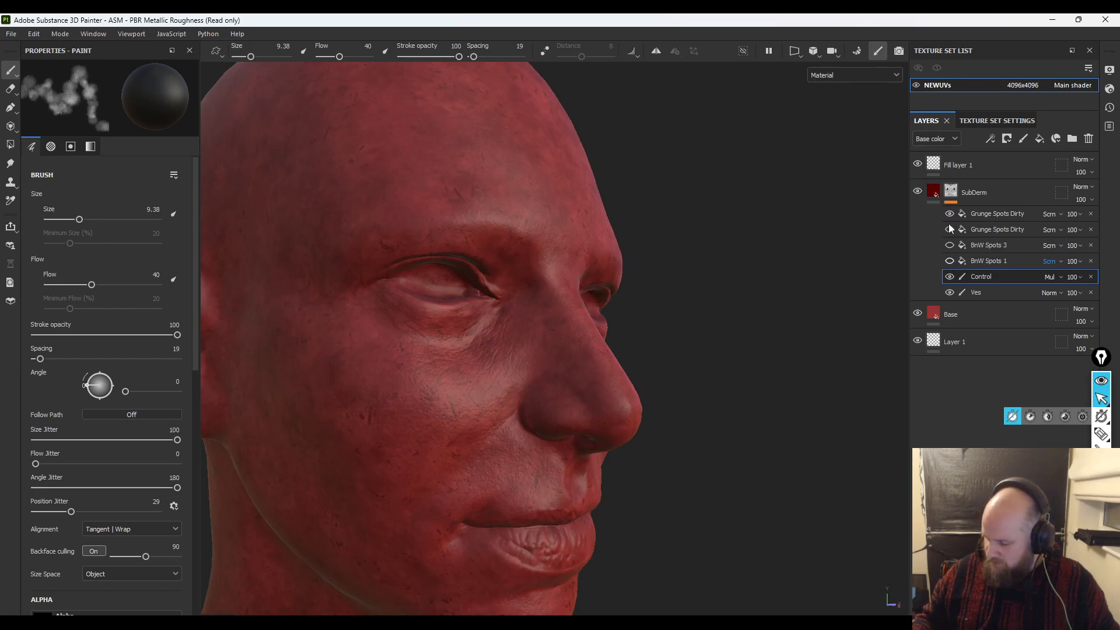
left_click_drag(949, 229, 949, 214)
left_click(950, 277)
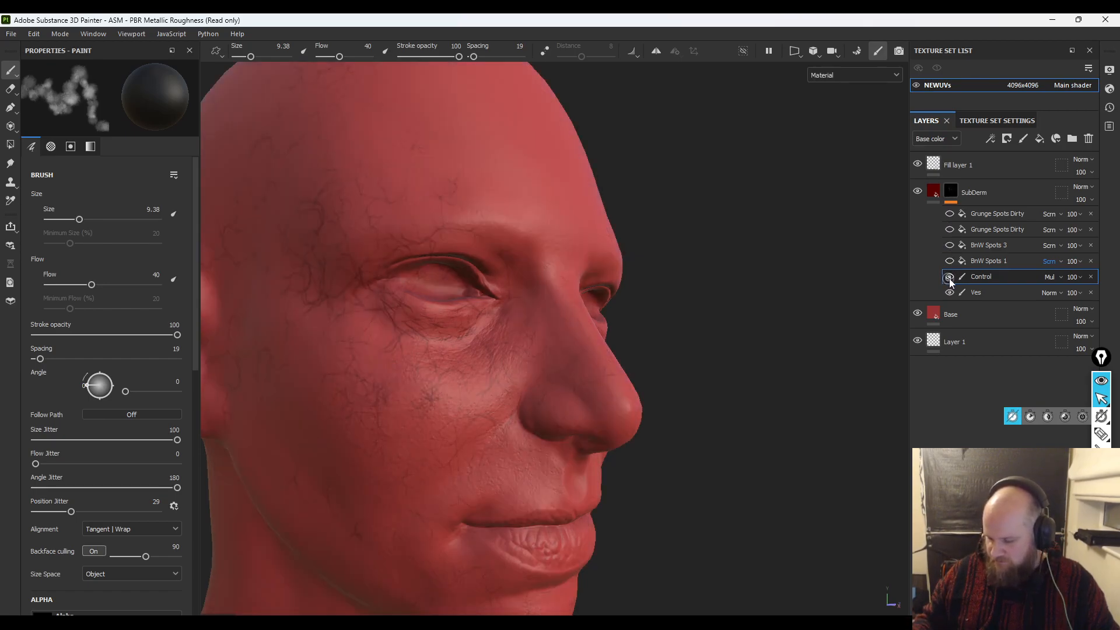
left_click(952, 277)
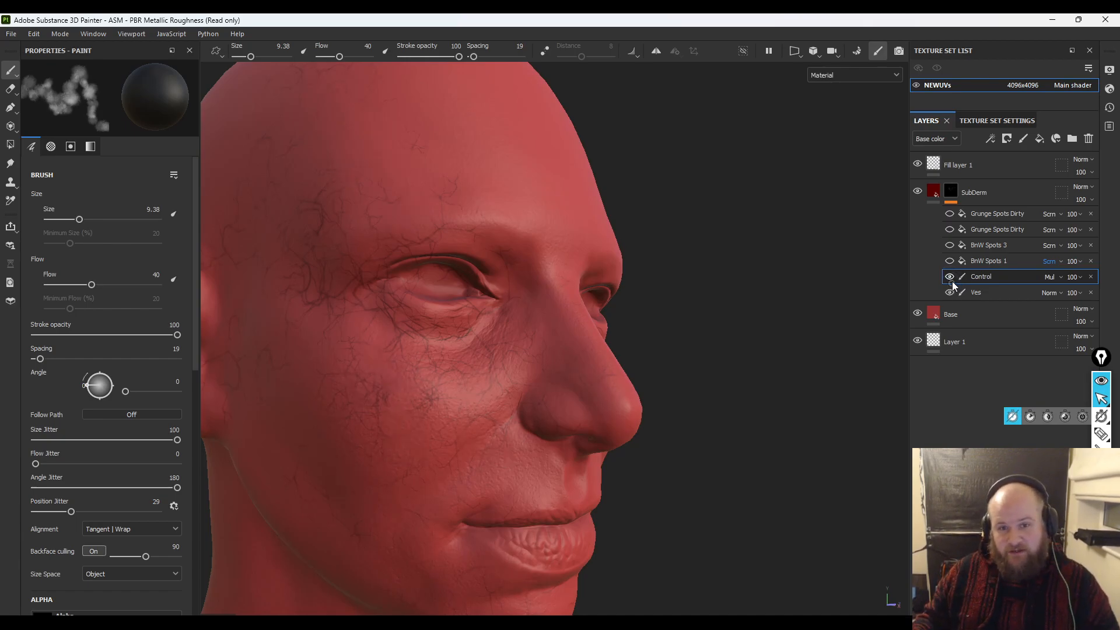
- Show the four noise effects above Control in the SubDerm mask again
right_click_drag(601, 251, 437, 143, "alt")
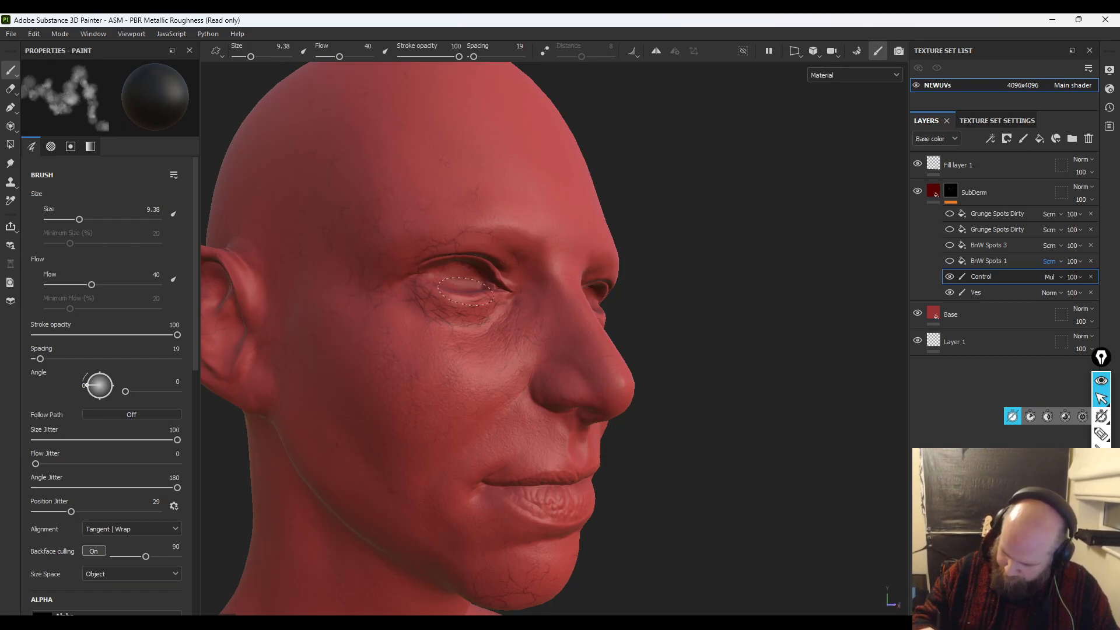
mouse_move(587, 362)
left_mouse_down("alt")
mouse_move(708, 430)
mouse_move(645, 387)
mouse_move(647, 376)
left_mouse_up("alt")
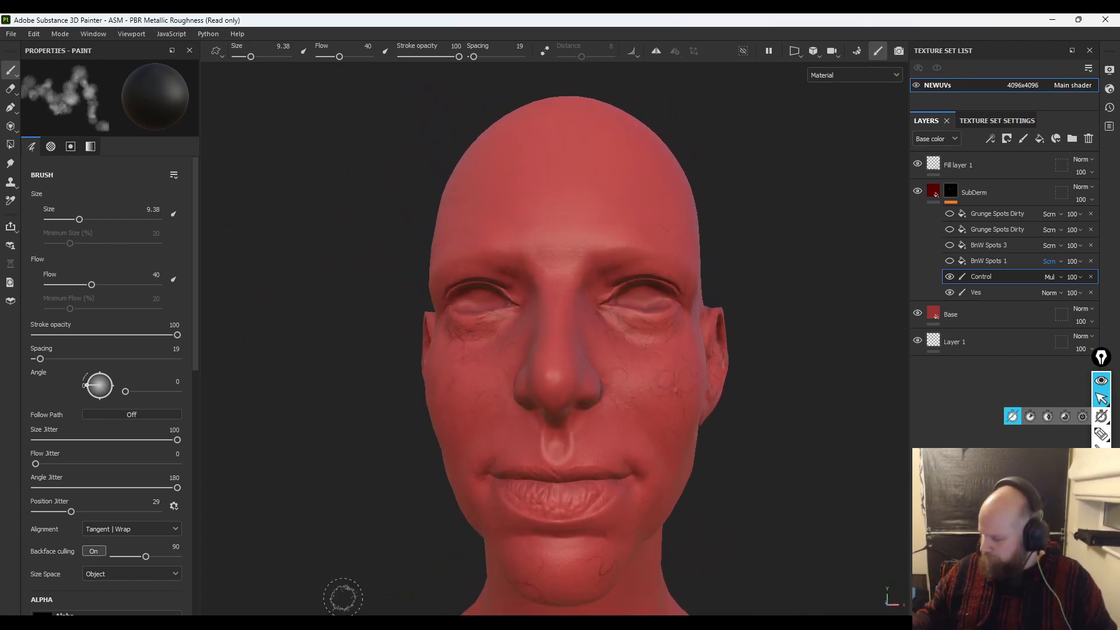
left_click_drag(950, 214, 951, 263)
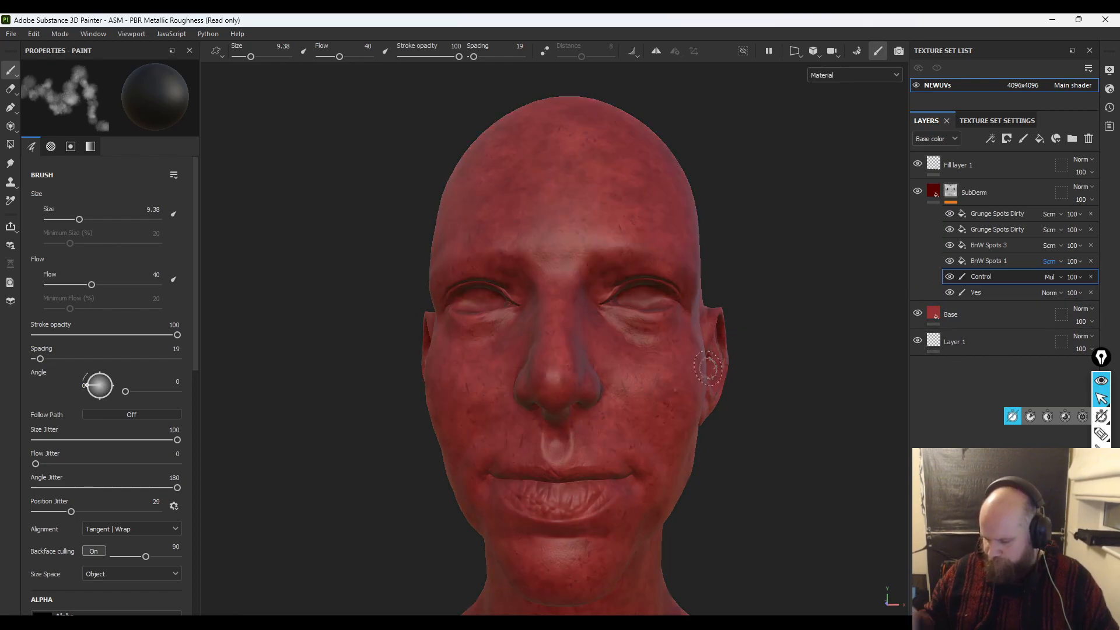
- Add a paint effect on top of the SubDerm mask's noises, name it Con2 and set its blend mode to Multiply
right_click(1028, 214)
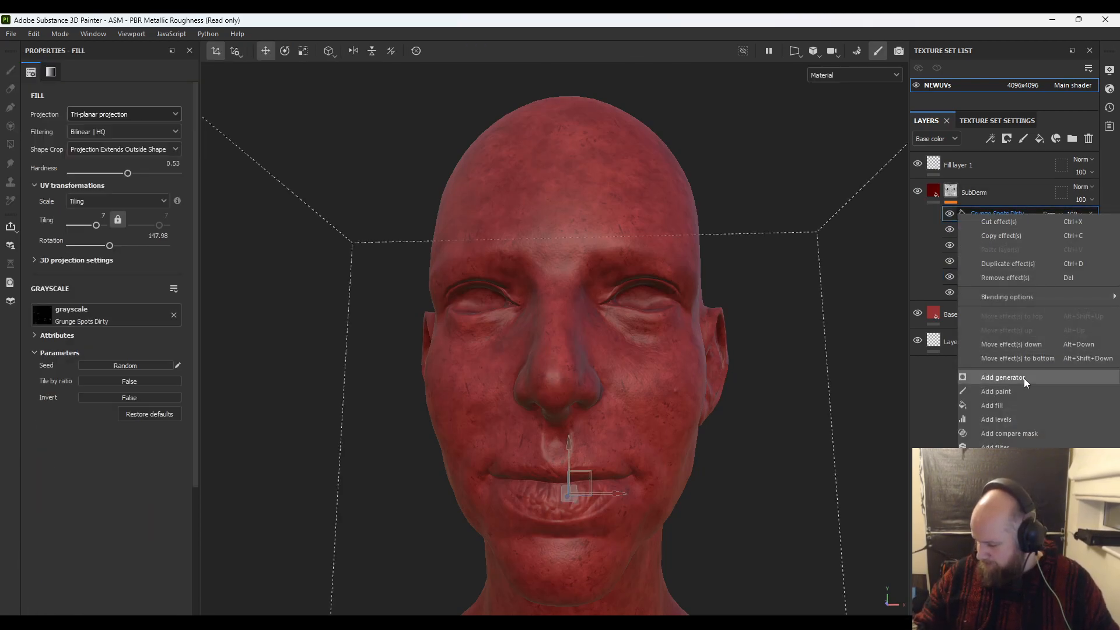
left_click(1013, 391)
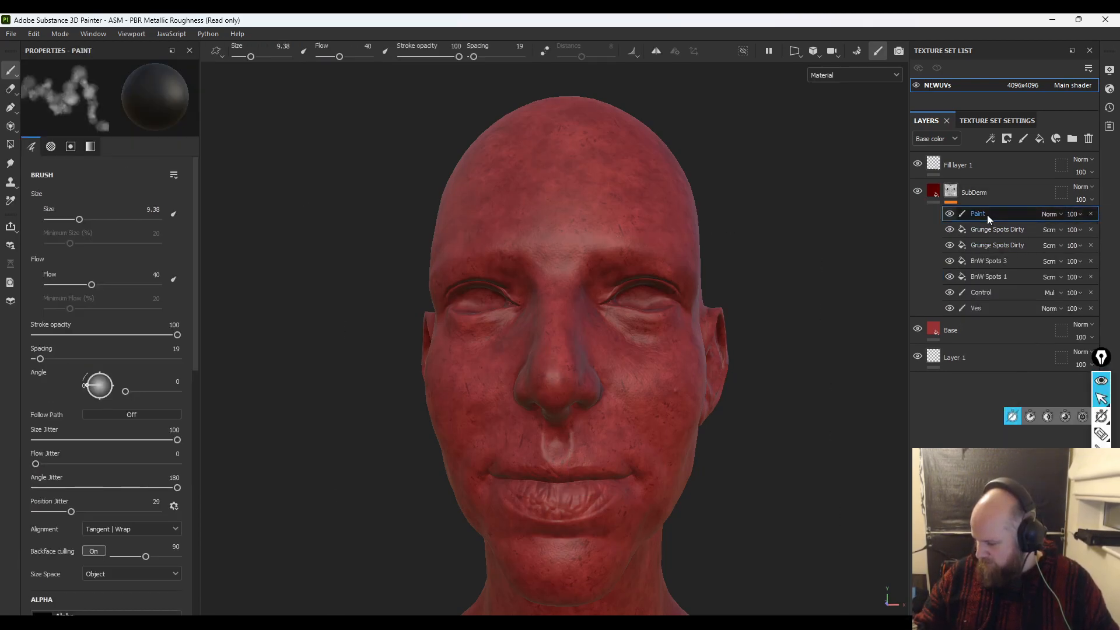
double_click(987, 214)
type("Con")
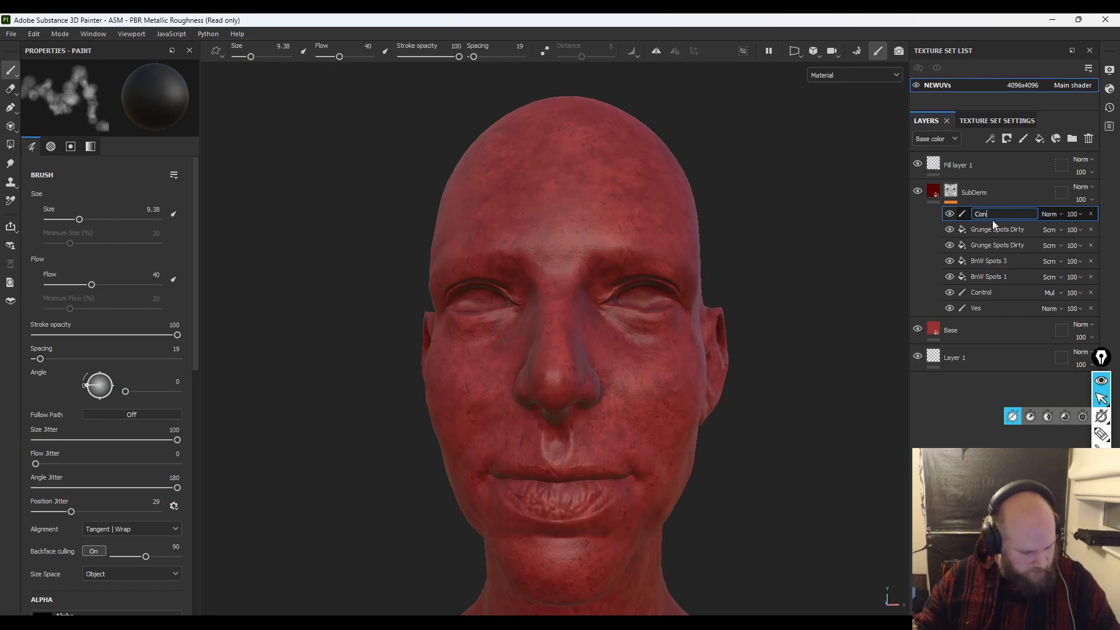
type("2")
left_click(1048, 215)
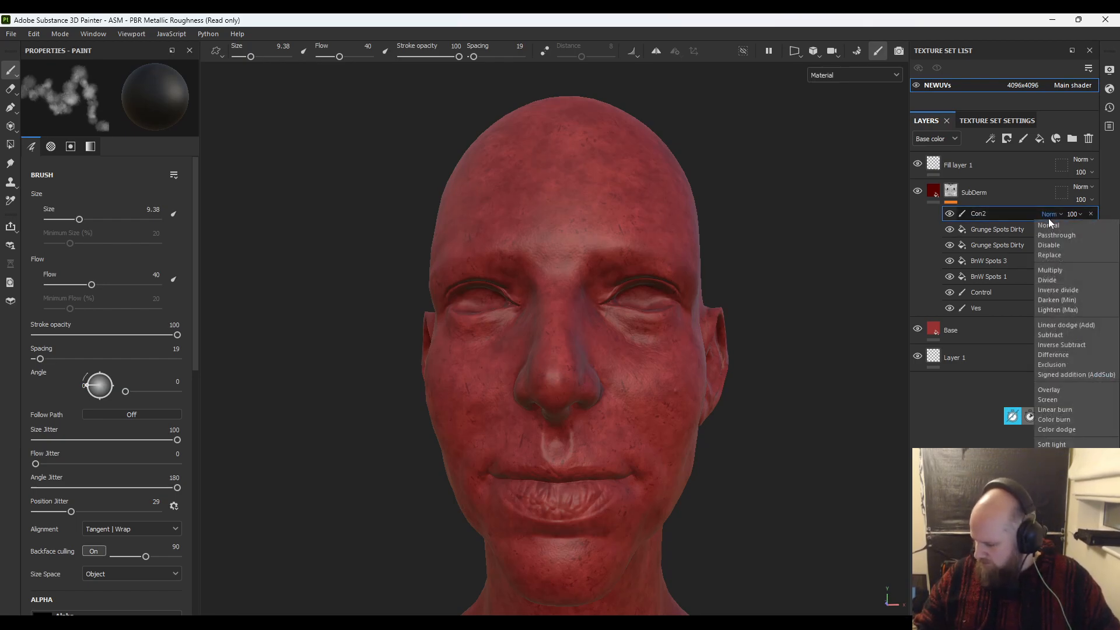
left_click(1062, 271)
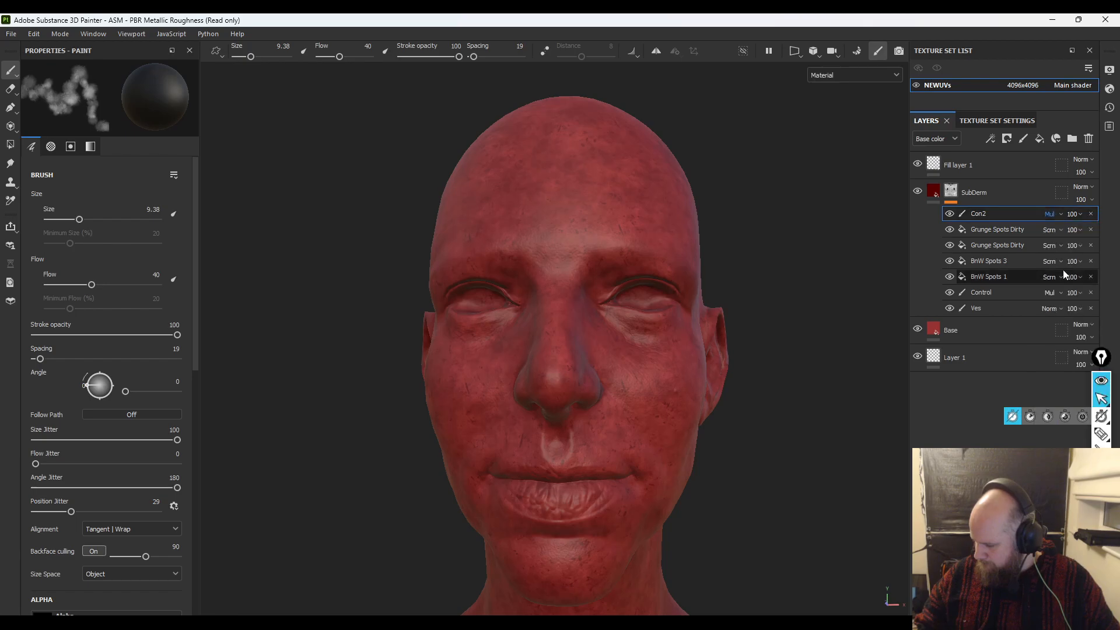
- Enlarge the brush to 24.23 and paint on Con2 over the cheek beside the nose to soften the noise spots
left_click_drag(834, 455, 750, 467, "alt")
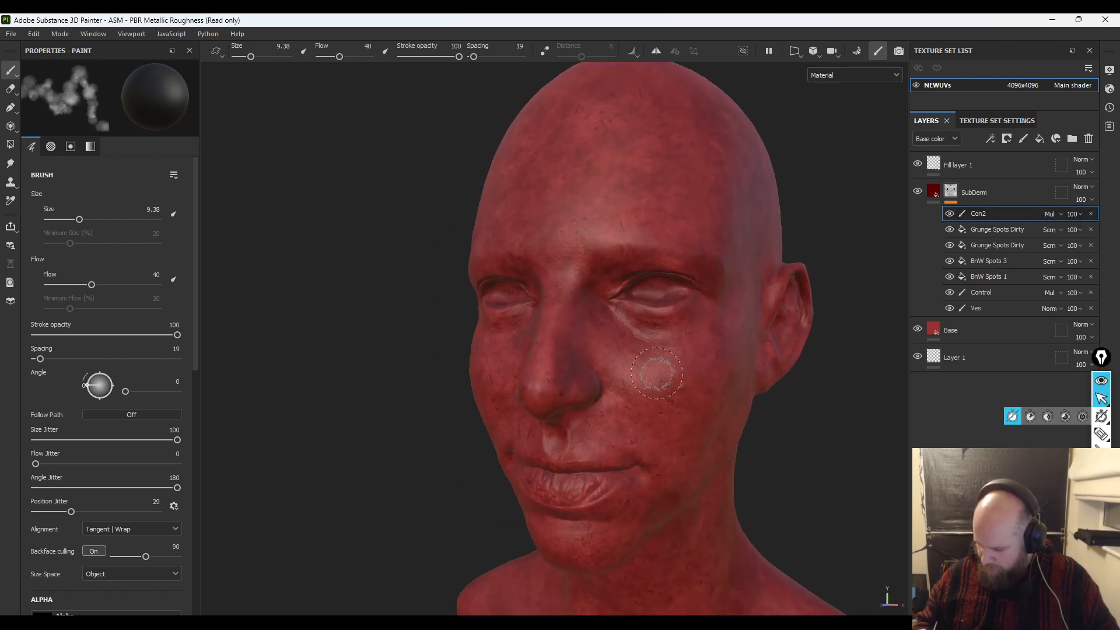
mouse_move(669, 374)
right_mouse_down("ctrl")
mouse_move(667, 350)
mouse_move(760, 380)
mouse_move(646, 365)
right_mouse_up("ctrl")
mouse_move(646, 365)
left_mouse_down()
mouse_move(646, 376)
mouse_move(712, 374)
mouse_move(620, 352)
left_mouse_up()
left_click_drag(713, 430, 707, 450, "alt")
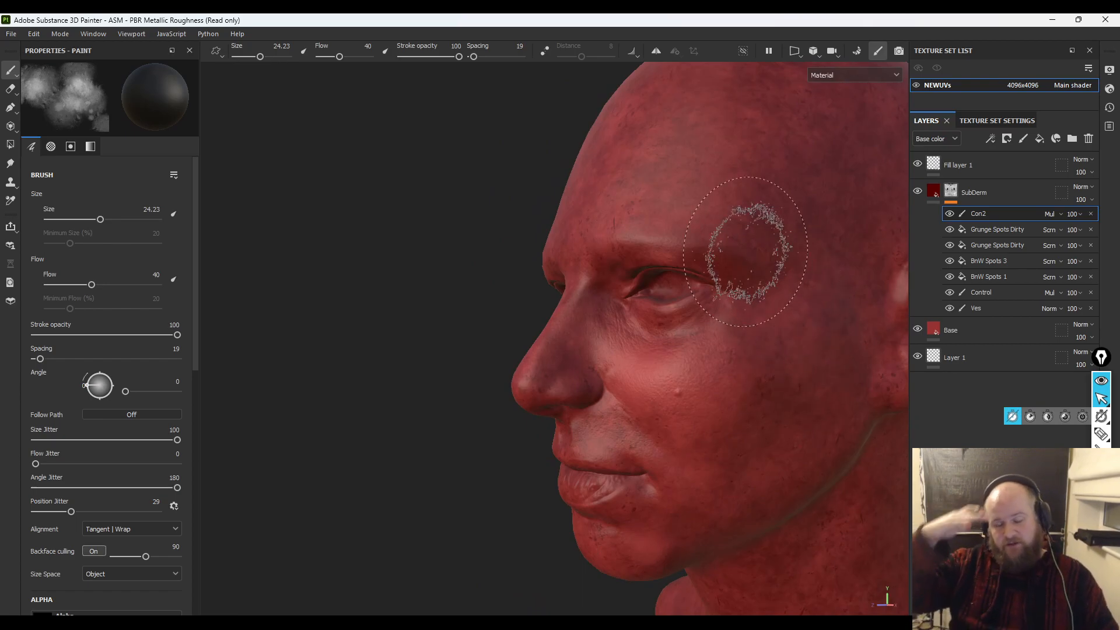
- Try Con2 beneath the two Grunge Spots Dirty effects, undo the move, and delete Con2 from the SubDerm mask
left_click_drag(996, 214, 993, 250)
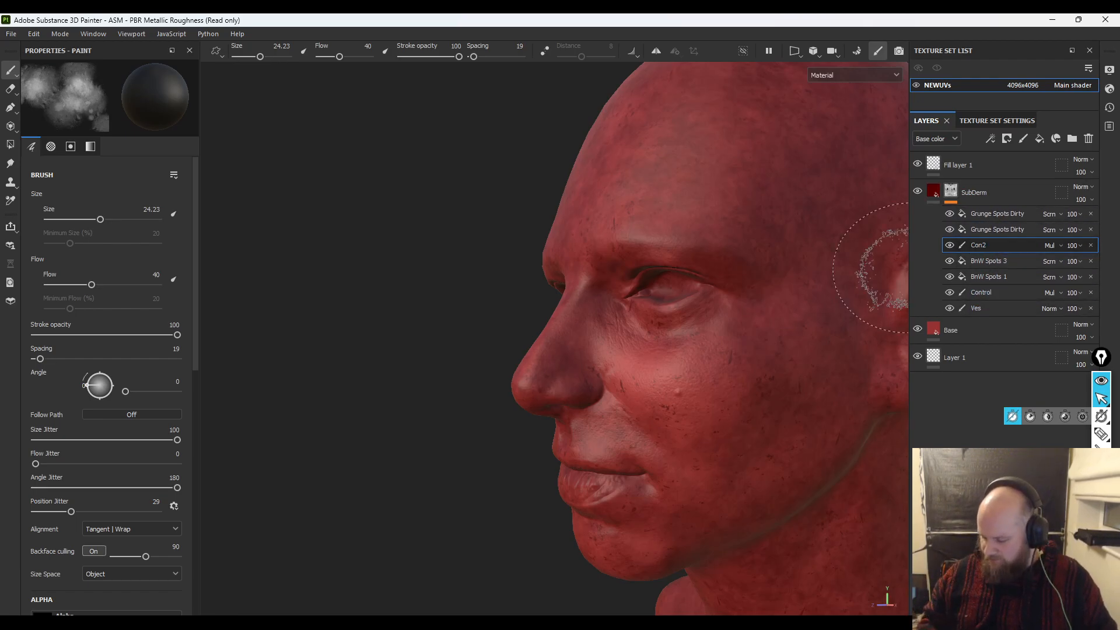
key("ctrl")
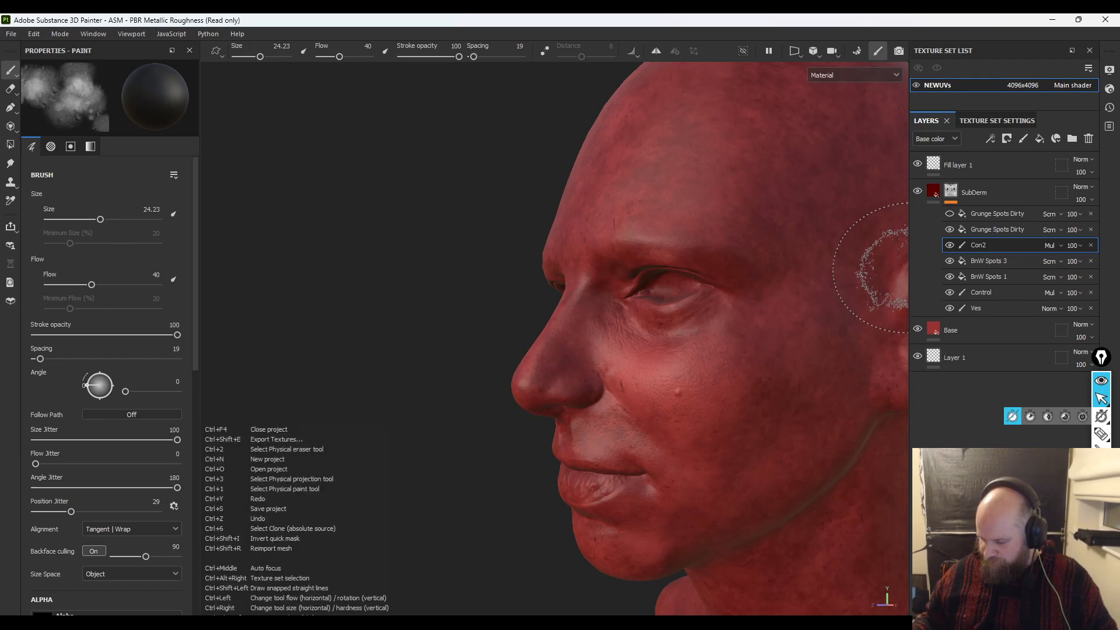
key("ctrl+z")
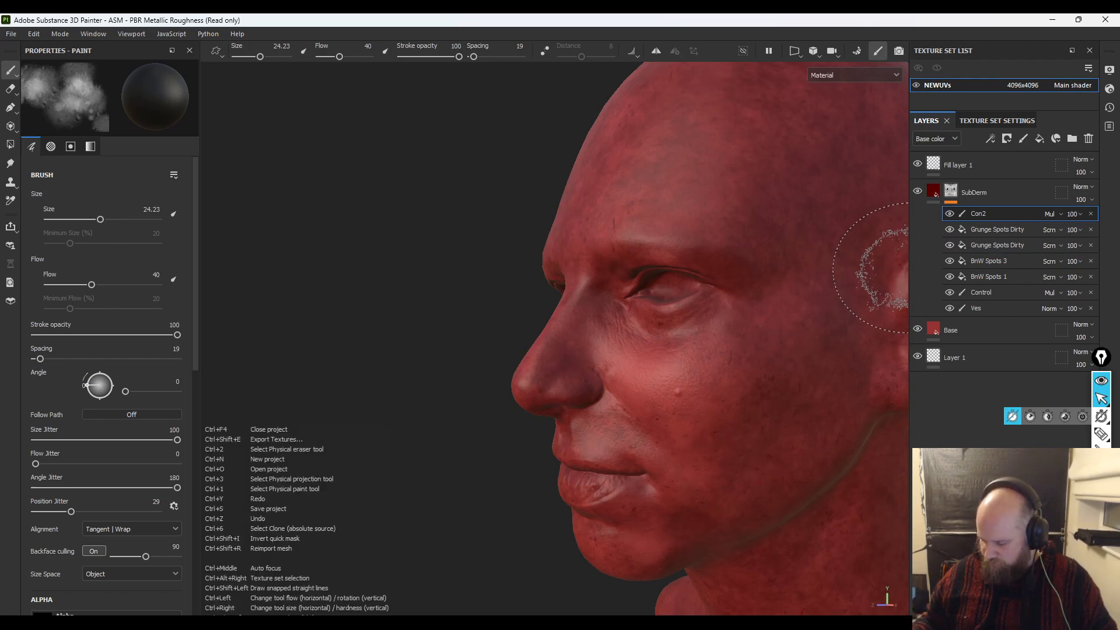
left_click(1091, 213)
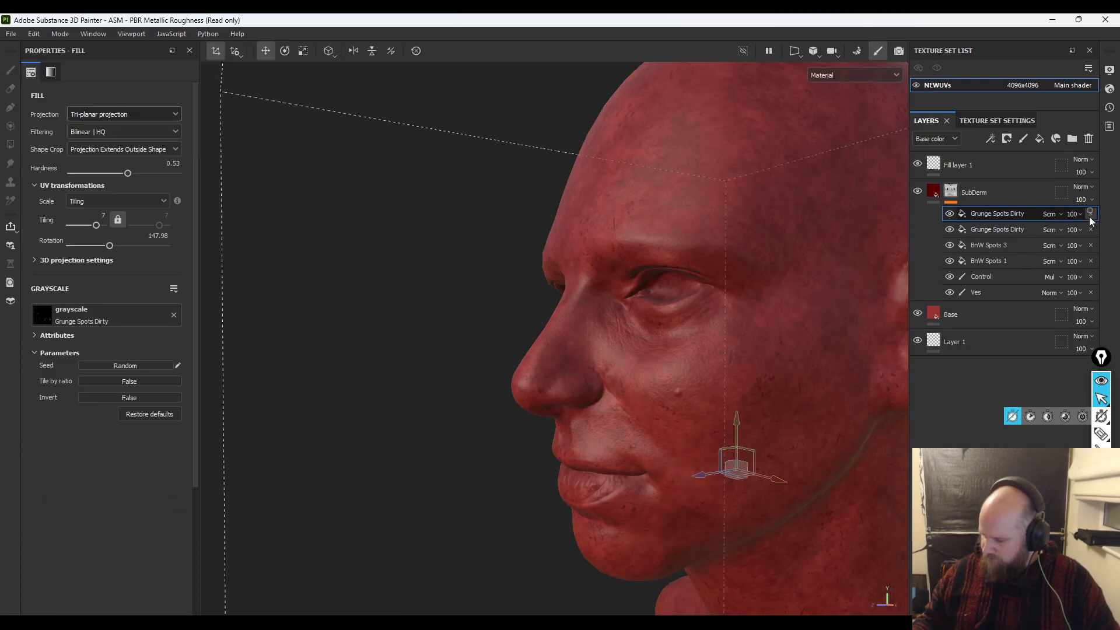
- Add a paint effect to the SubDerm layer's mask, above the Grunge Spots Dirty fills
left_click(1000, 194)
right_click(1000, 193)
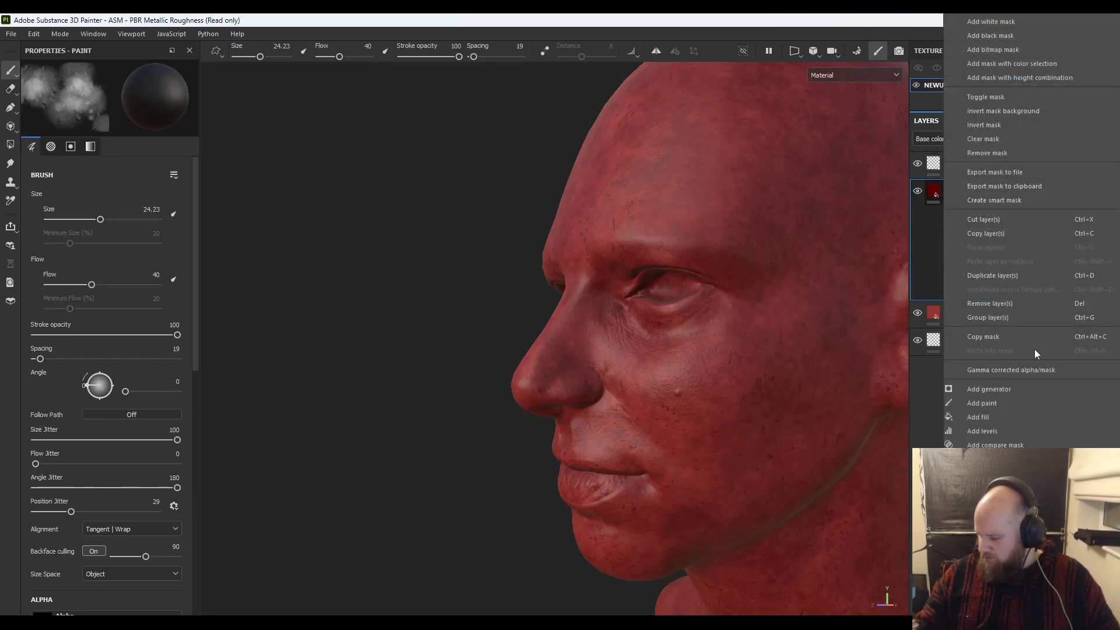
left_click(985, 403)
scroll(623, 315, "up", 3)
right_click_drag(662, 348, 645, 329, "ctrl")
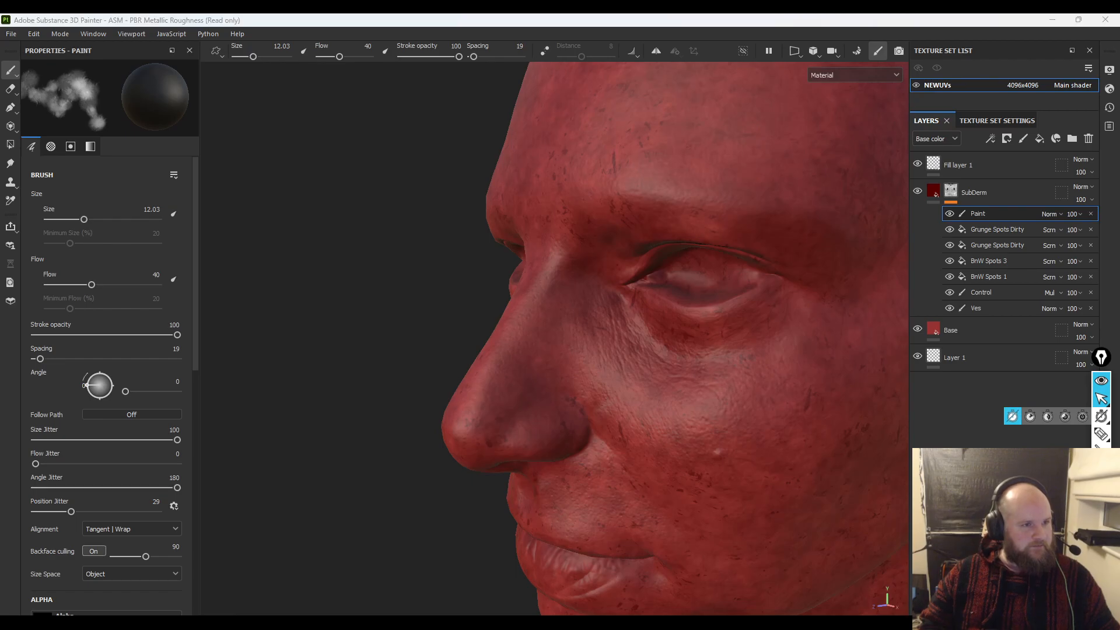
- Consult the facial skin reference image, turn on symmetry, and set the brush size to 8.33 and flow to 52
right_click_drag(0, 466, 527, 377)
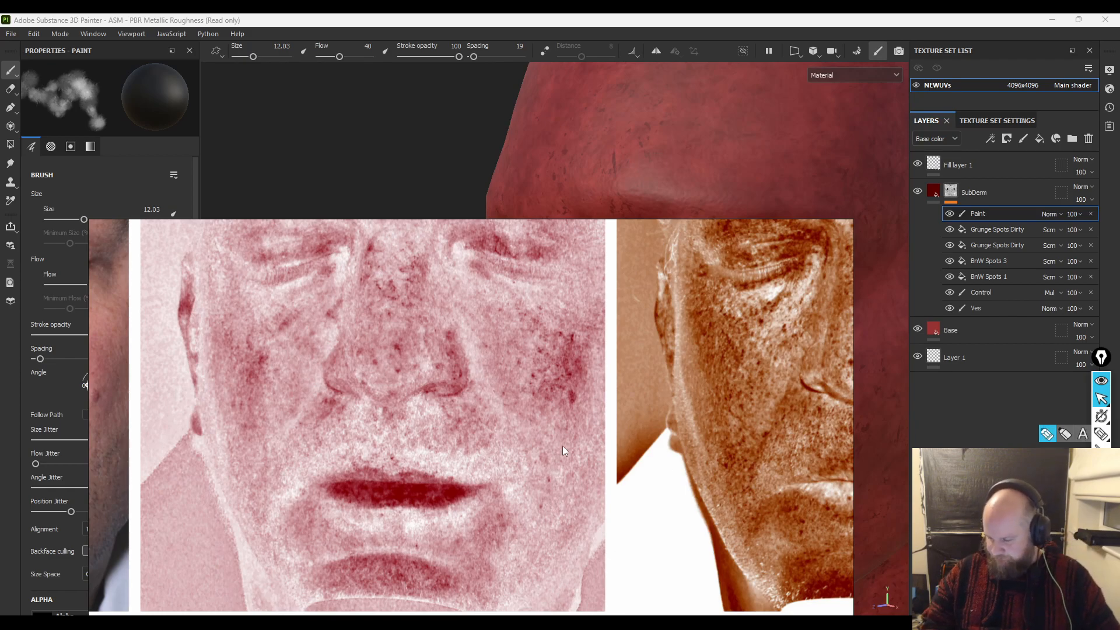
right_click_drag(561, 445, 0, 417)
right_click_drag(635, 315, 609, 304, "ctrl")
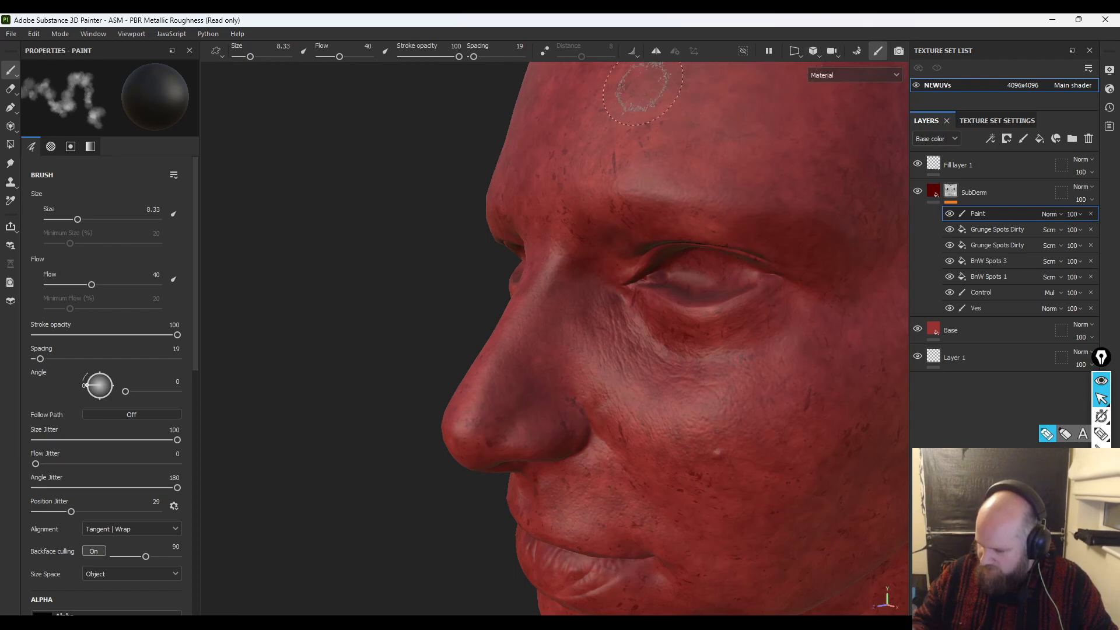
left_click(657, 51)
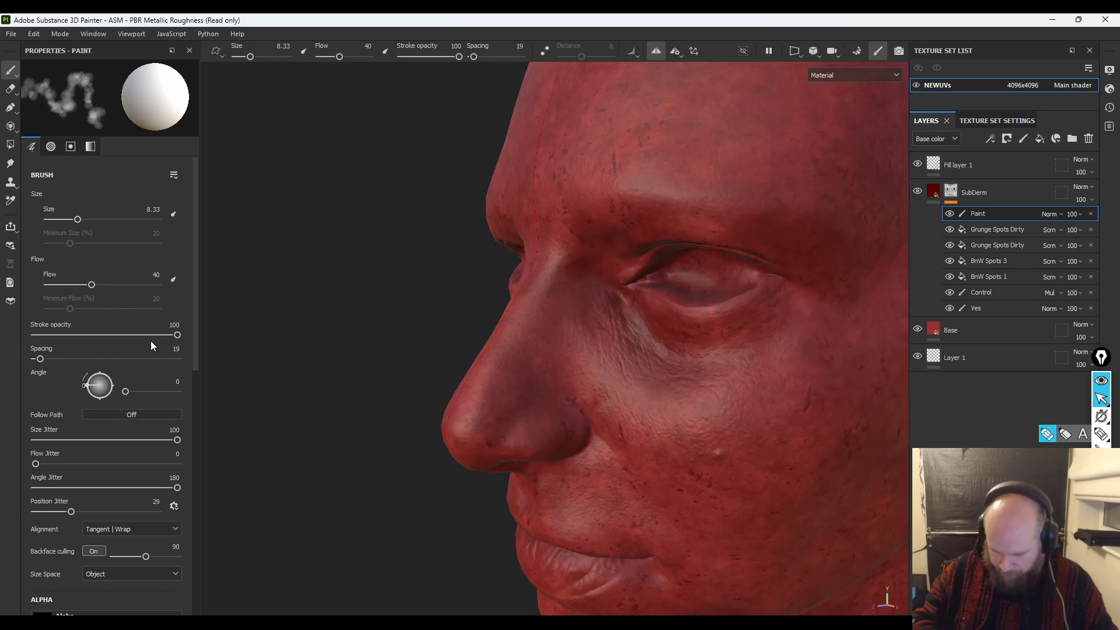
left_click_drag(91, 285, 104, 285)
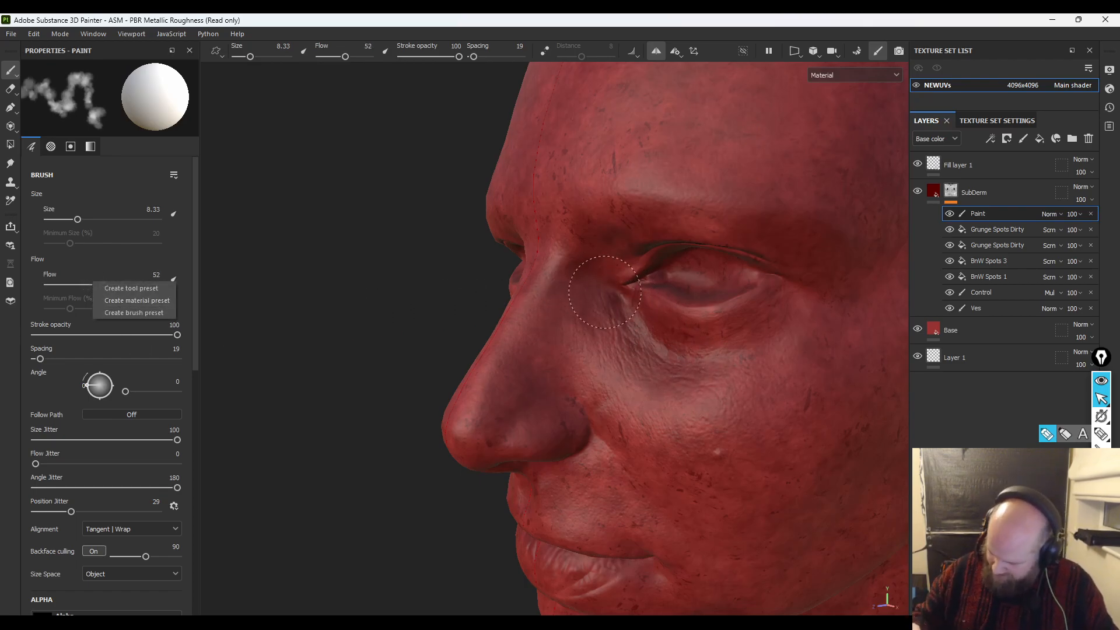
- Reduce the brush size to 5.79 and set its position jitter to 0
mouse_move(475, 554)
left_mouse_down("alt")
mouse_move(547, 575)
mouse_move(733, 330)
left_mouse_up("alt")
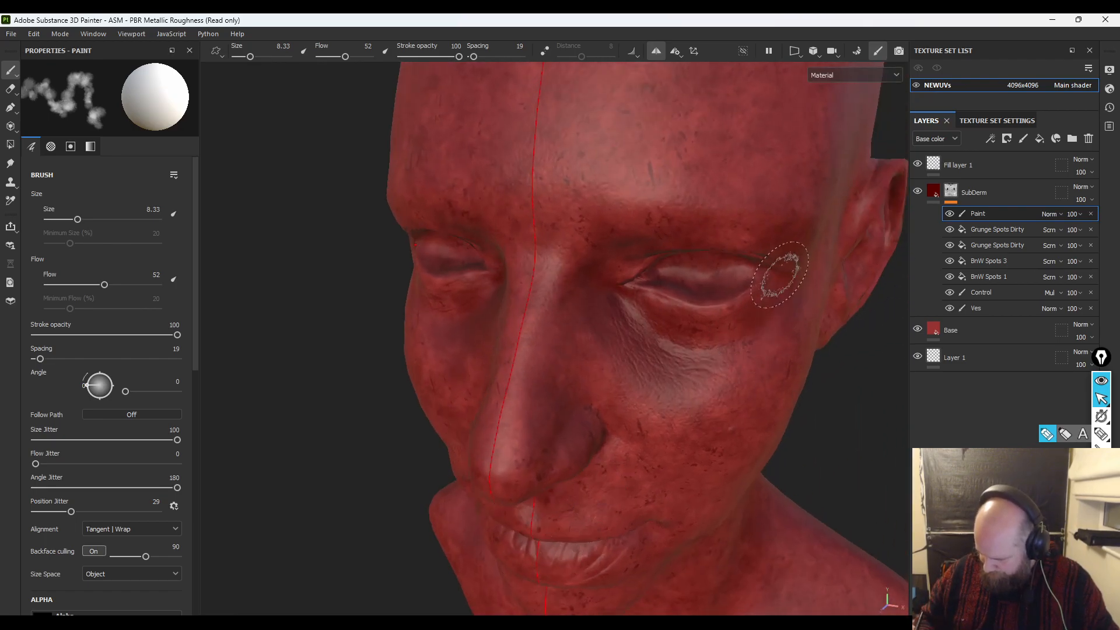
mouse_move(866, 420)
left_mouse_down("alt")
mouse_move(840, 335)
mouse_move(732, 332)
left_mouse_up("alt")
right_click_drag(773, 291, 756, 295, "ctrl")
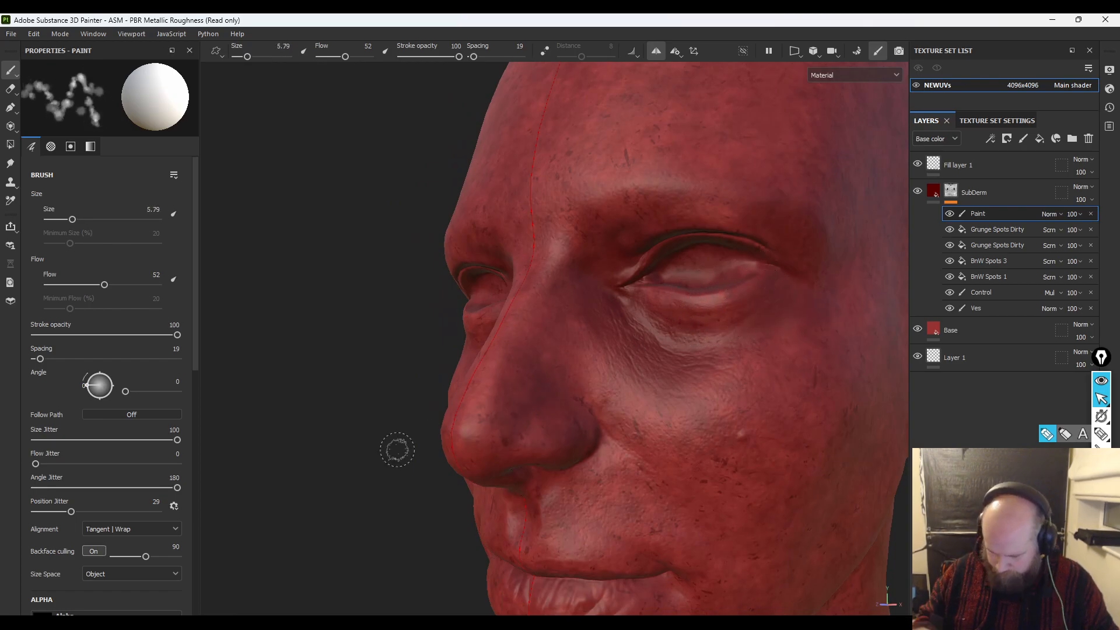
left_click_drag(71, 511, 35, 511)
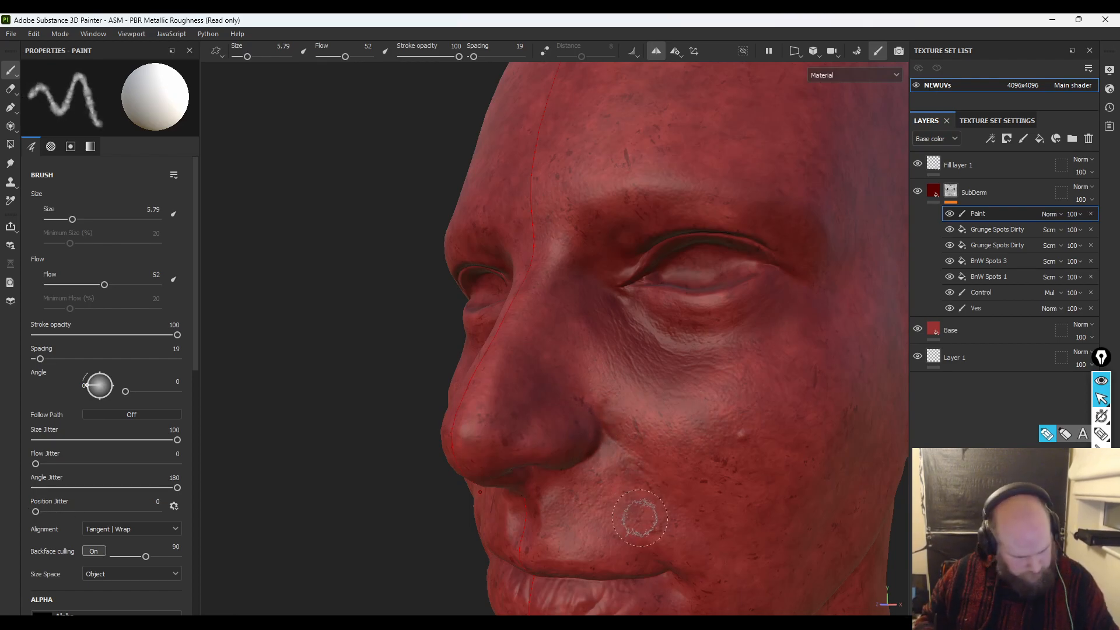
- Check the mask channel, and paint a mirrored dark streak along the fold from the nostril down the cheek
key("c")
key("c")
key("c")
key("c")
key("c")
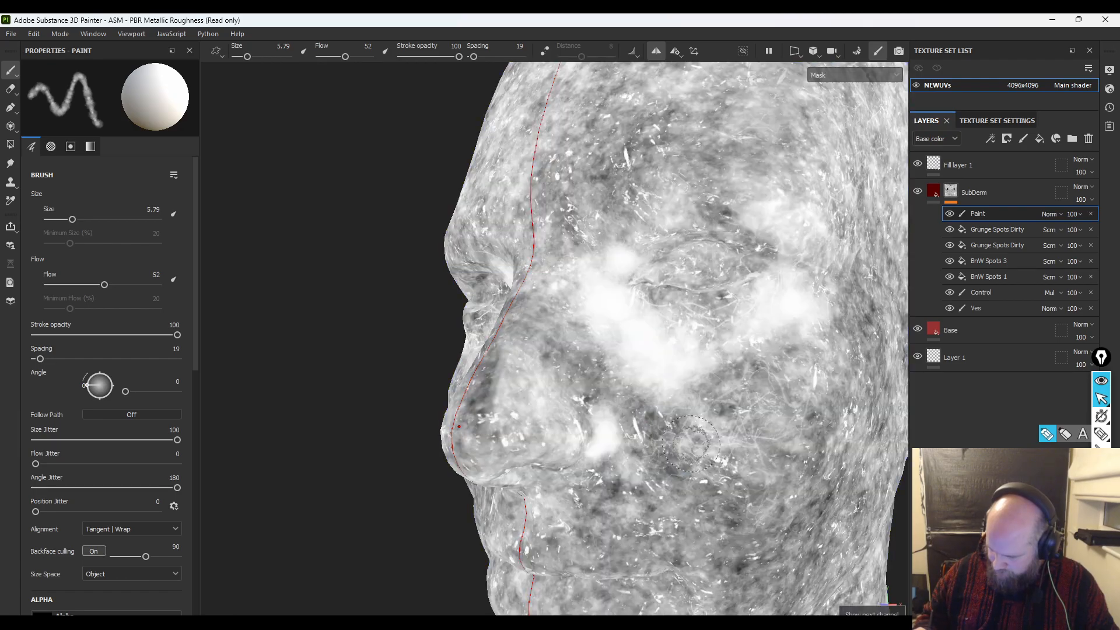
mouse_move(641, 470)
left_mouse_down()
mouse_move(615, 446)
mouse_move(580, 475)
mouse_move(596, 403)
left_mouse_up()
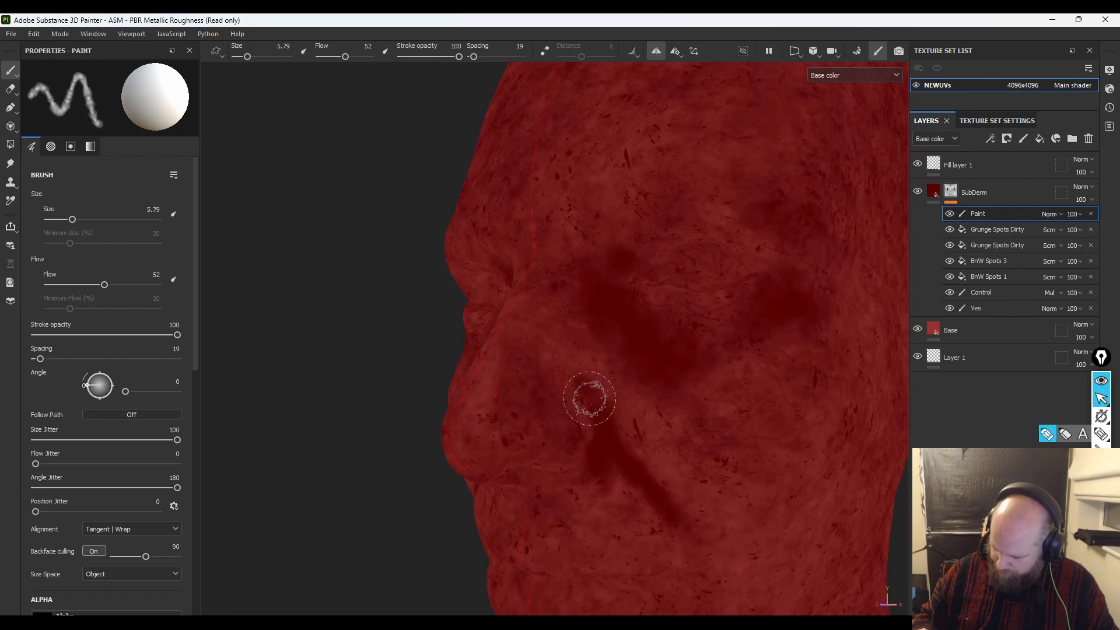
key("c")
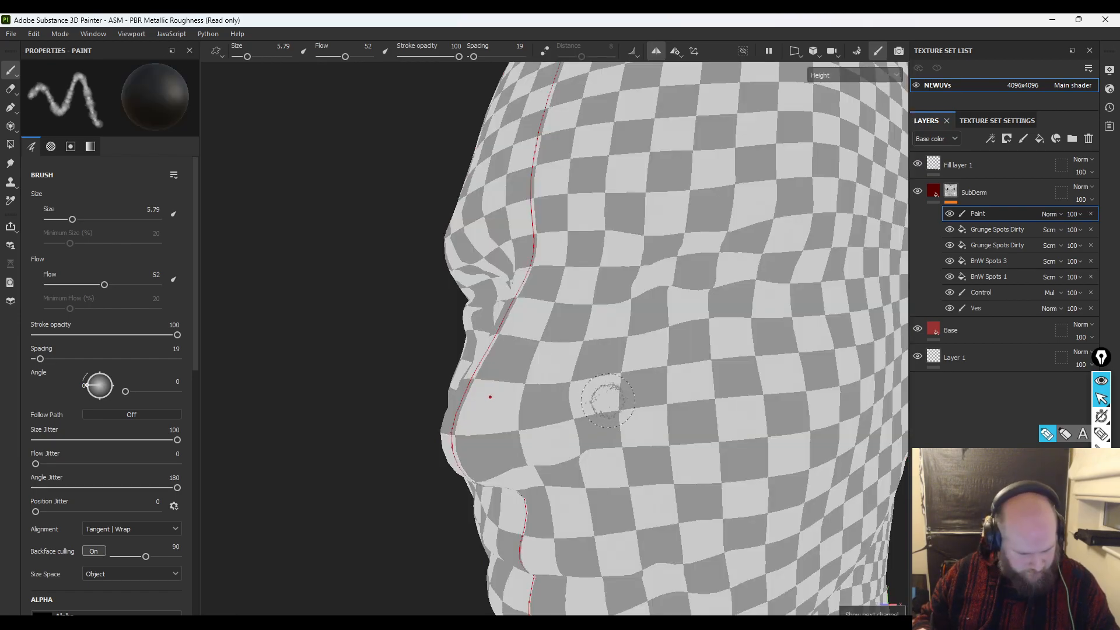
key("c")
key("c")
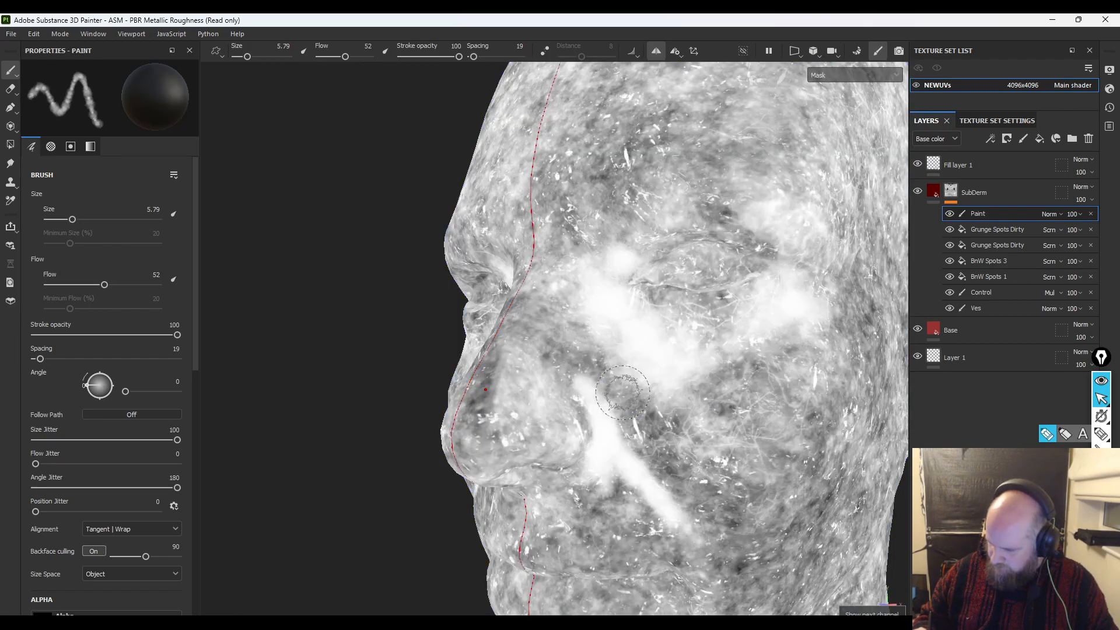
key("c")
left_click_drag(593, 378, 625, 408)
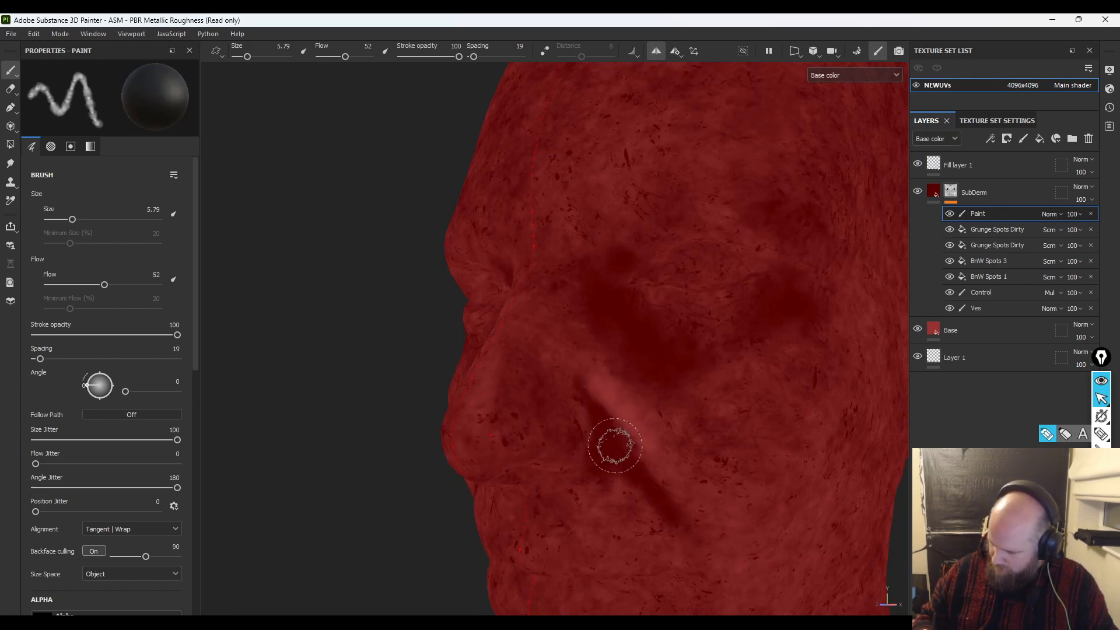
key("ctrl+z")
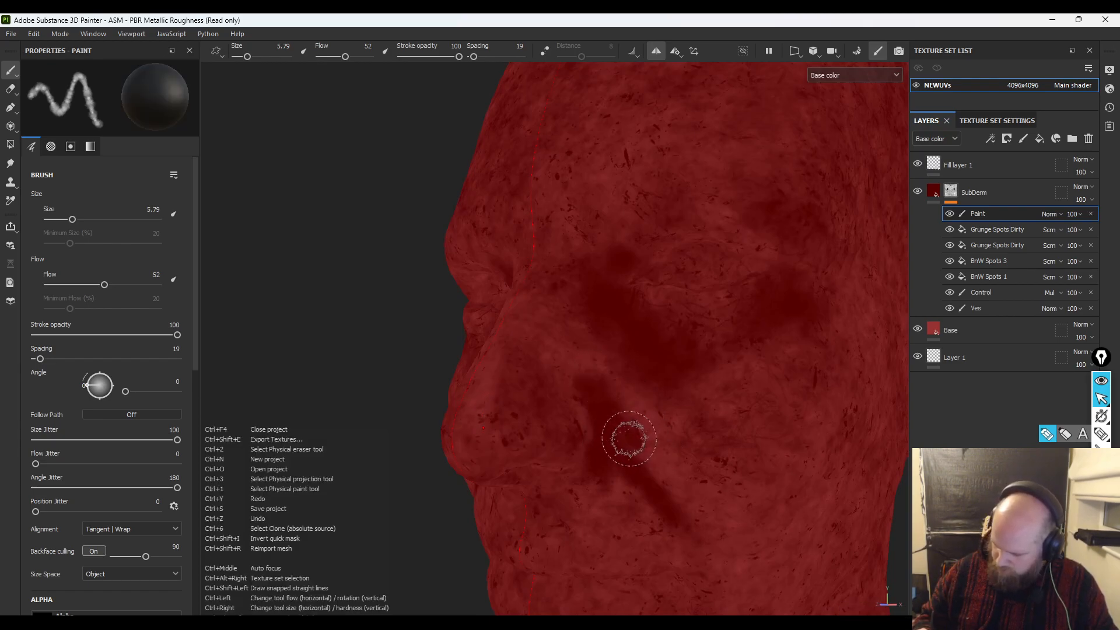
- Set the eraser flow to 45 and try erasing the streak beside the nose on the Ves paint effect
key("e")
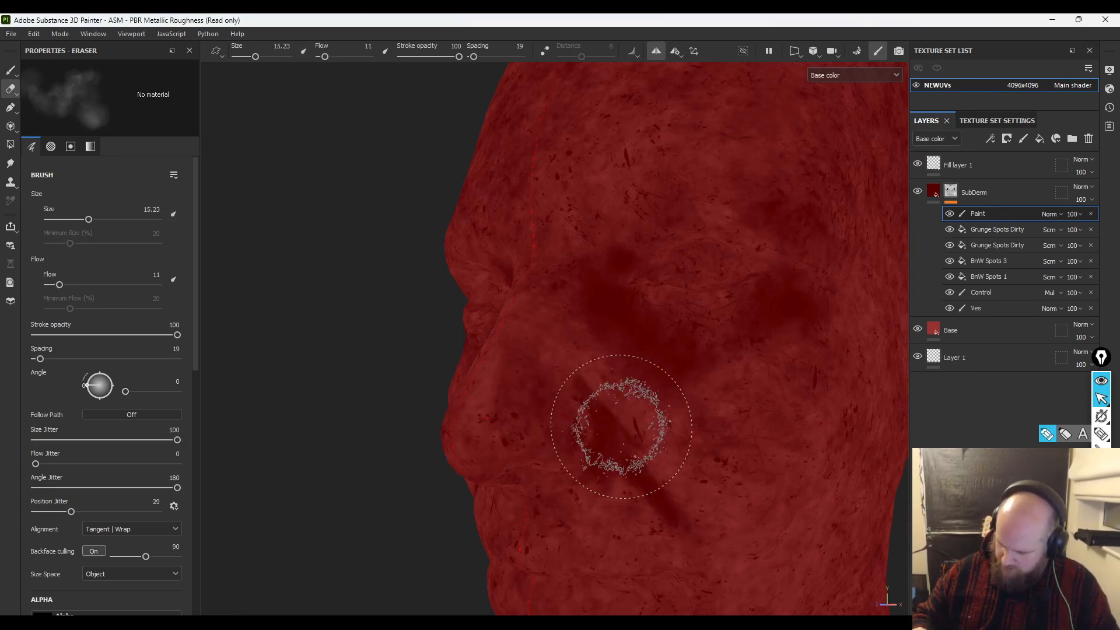
left_click(995, 309)
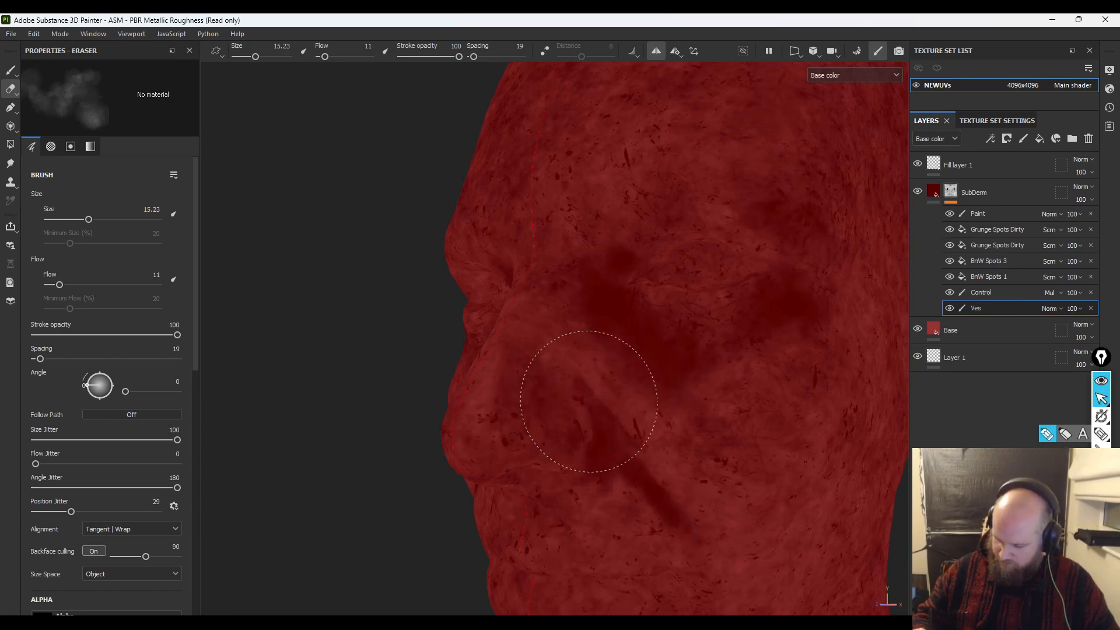
key("1")
key("e")
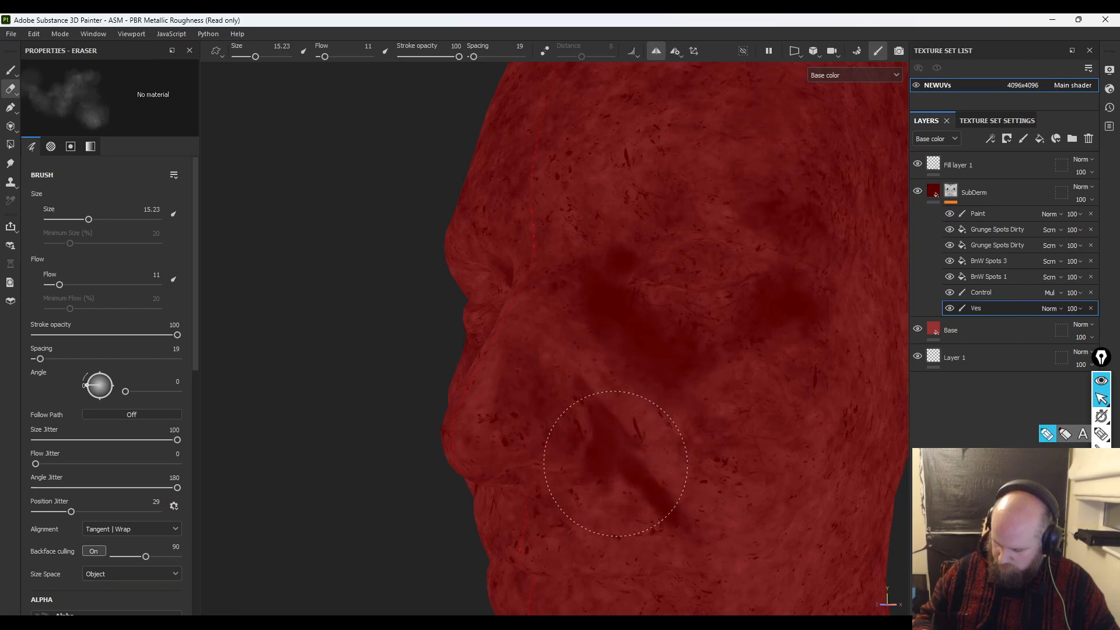
left_click_drag(59, 284, 97, 284)
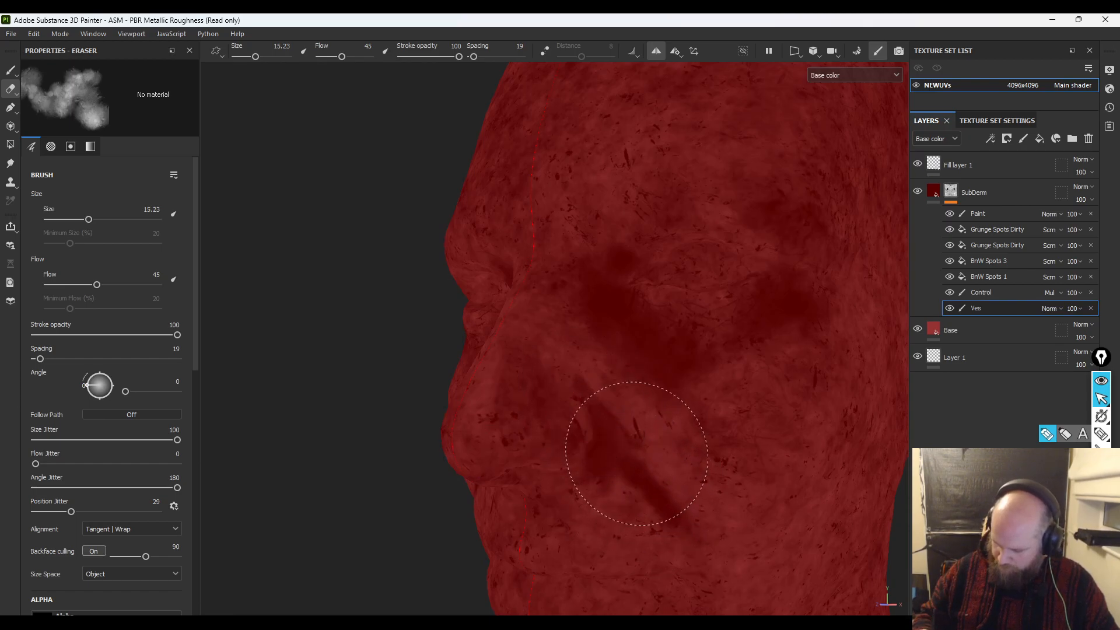
key("1")
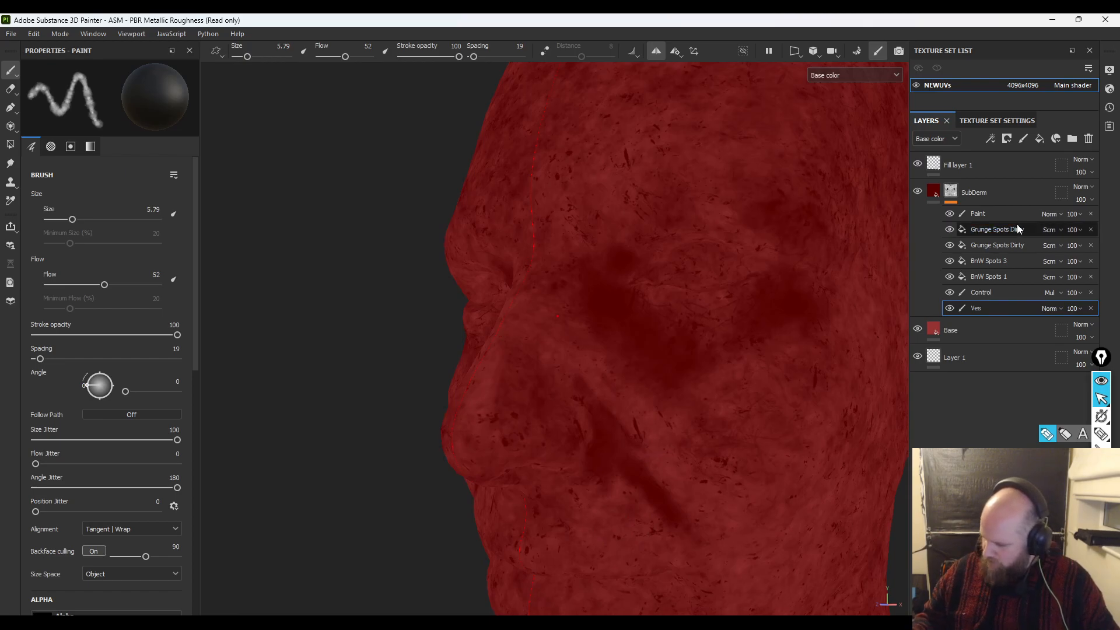
- Soften the dark streak beside the nose by erasing on the top Paint effect
left_click(1003, 213)
key("2")
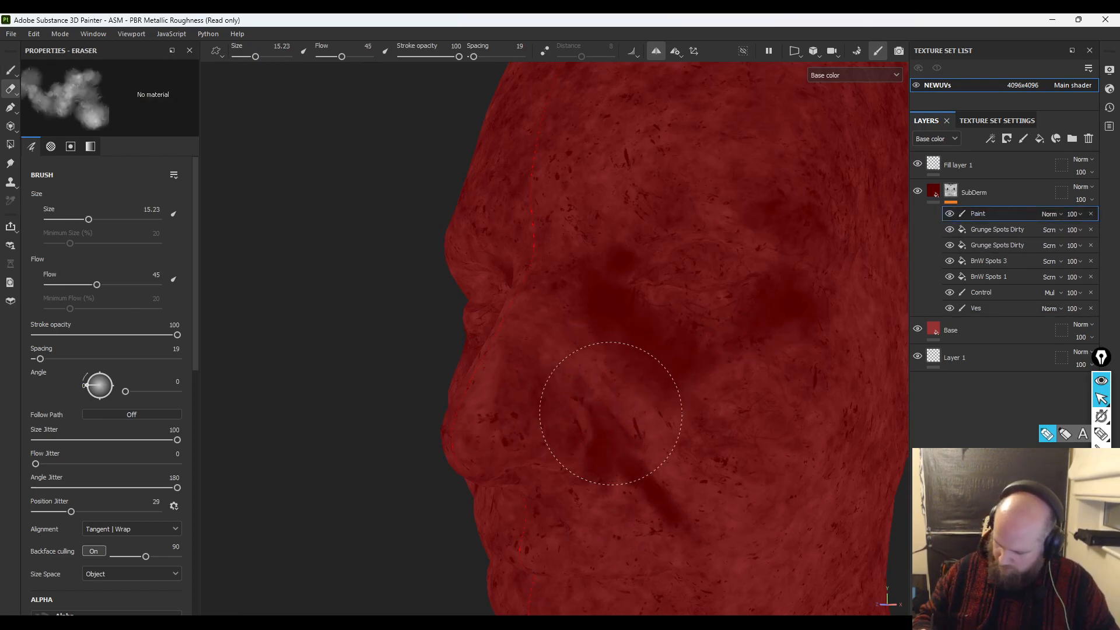
key("1")
key("2")
key("1")
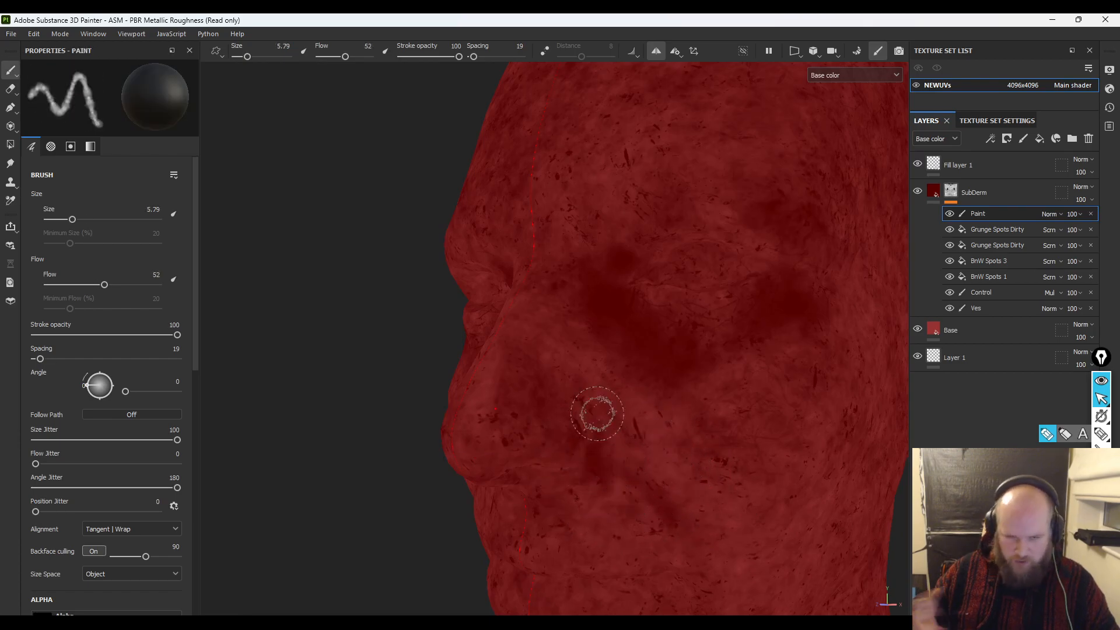
key("2")
key("1")
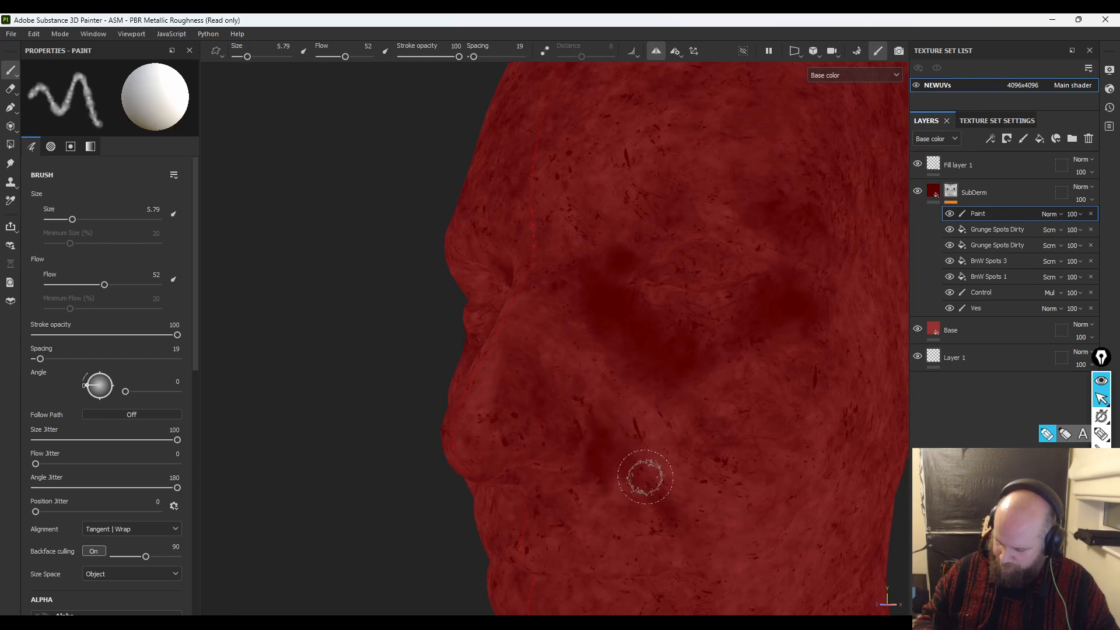
- Set the brush flow to 18 and position jitter to 10, darken the eyelid and soften the under-eye patch
left_click_drag(105, 284, 68, 285)
left_click_drag(36, 512, 47, 512)
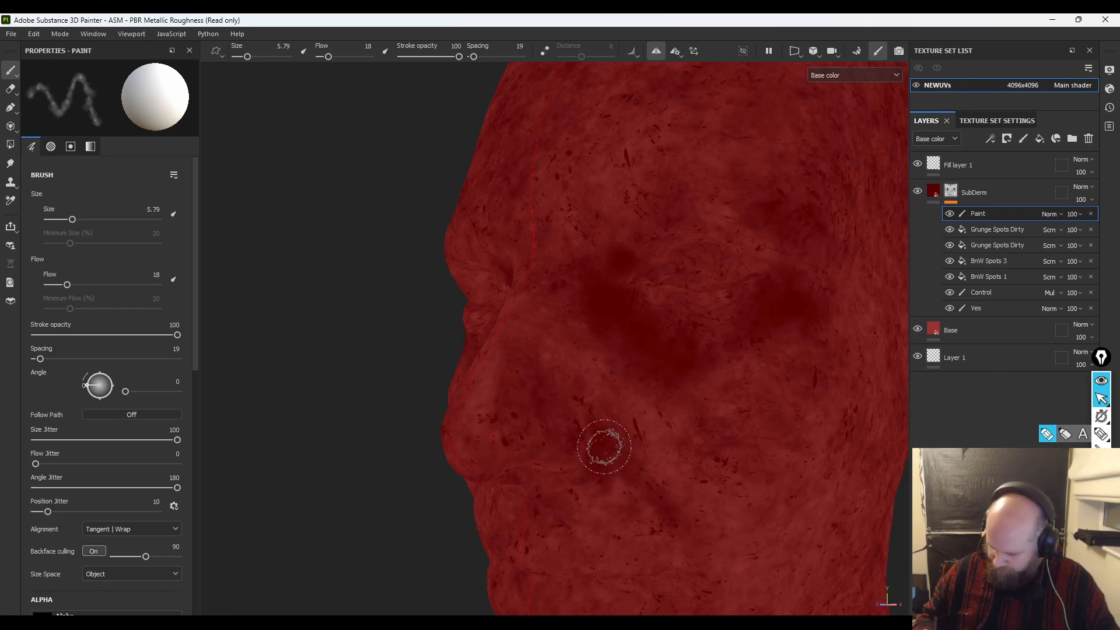
mouse_move(525, 510)
left_mouse_down("alt")
mouse_move(531, 327)
mouse_move(513, 329)
mouse_move(509, 310)
mouse_move(561, 345)
mouse_move(821, 282)
mouse_move(683, 325)
left_mouse_up("alt")
key("e")
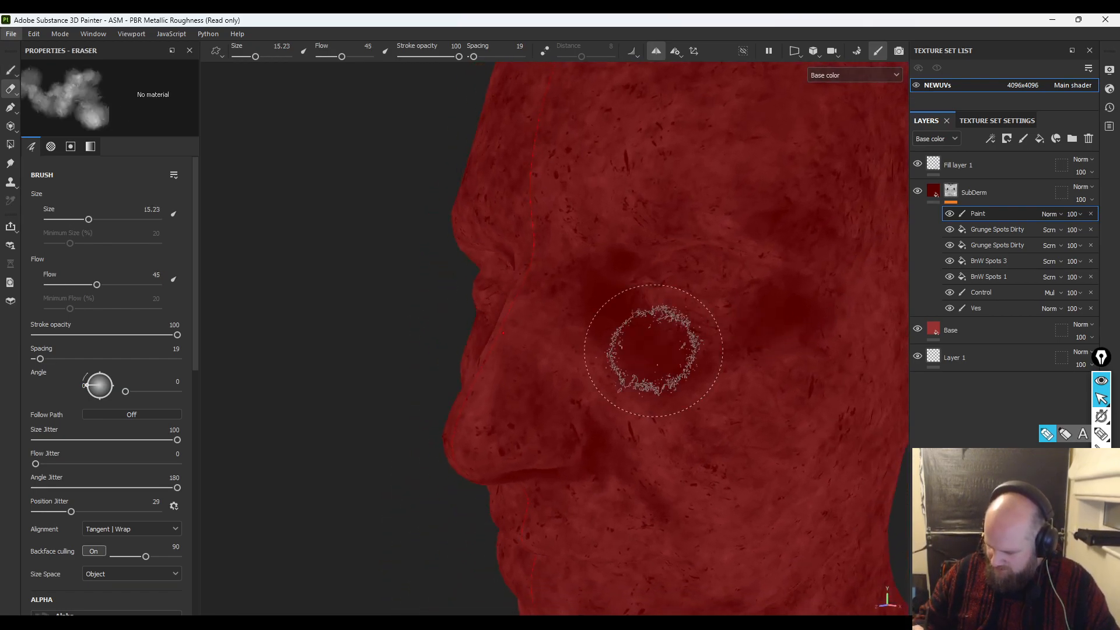
key("1")
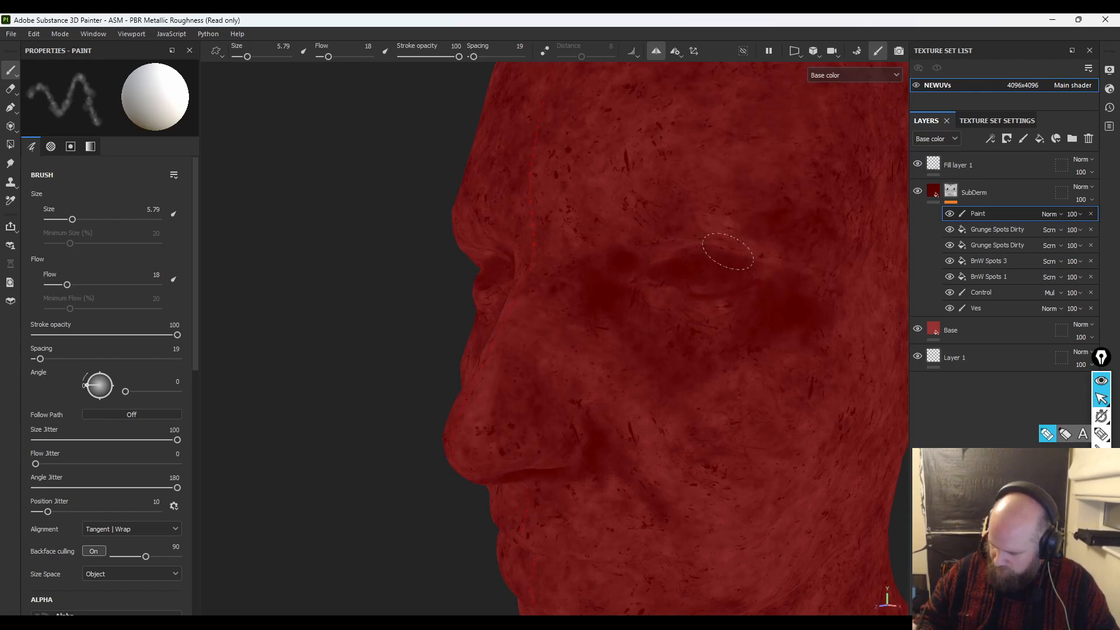
- Darken the underside of the nostrils, the line between the lips and the mouth corners
mouse_move(602, 375)
left_mouse_down("alt")
mouse_move(645, 333)
mouse_move(471, 442)
mouse_move(493, 409)
left_mouse_up("alt")
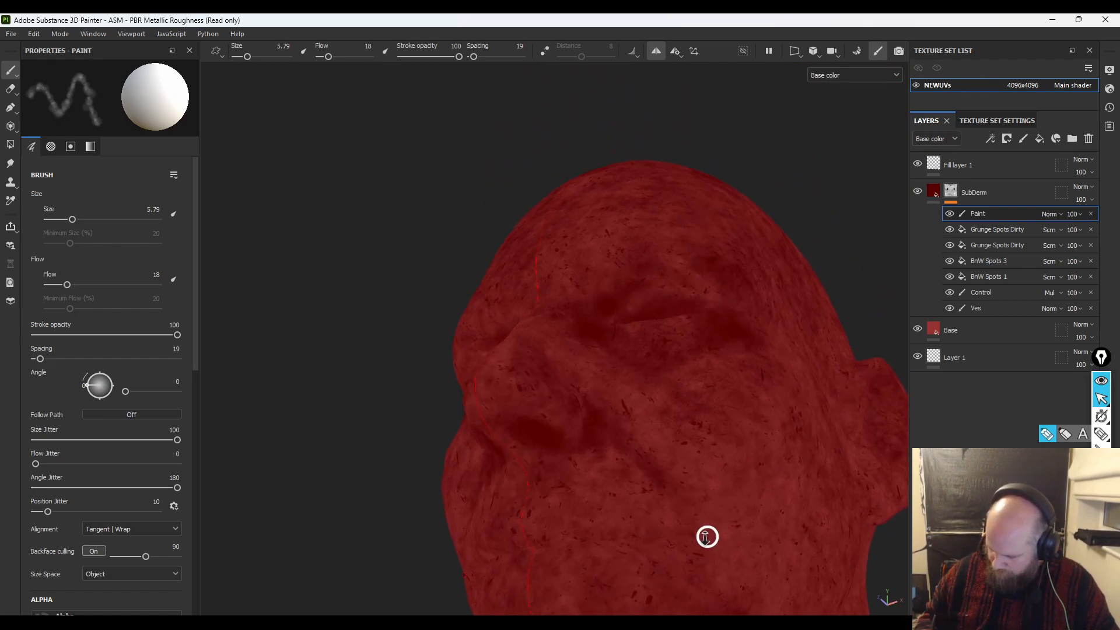
mouse_move(675, 485)
left_mouse_down("alt")
mouse_move(459, 560)
mouse_move(478, 537)
left_mouse_up("alt")
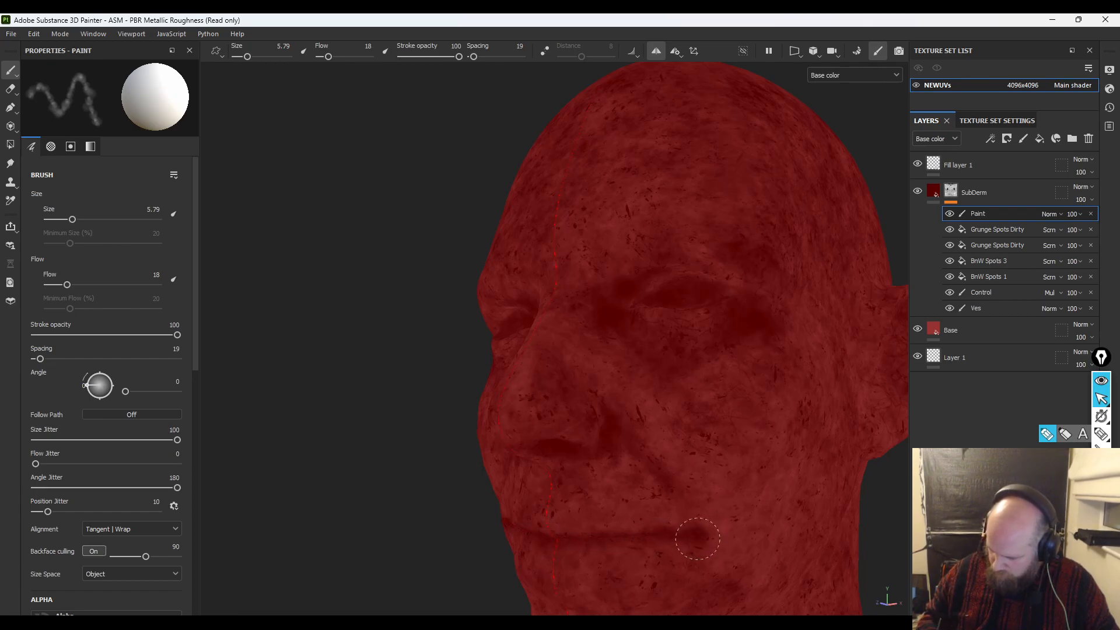
right_click_drag(841, 493, 766, 530, "alt")
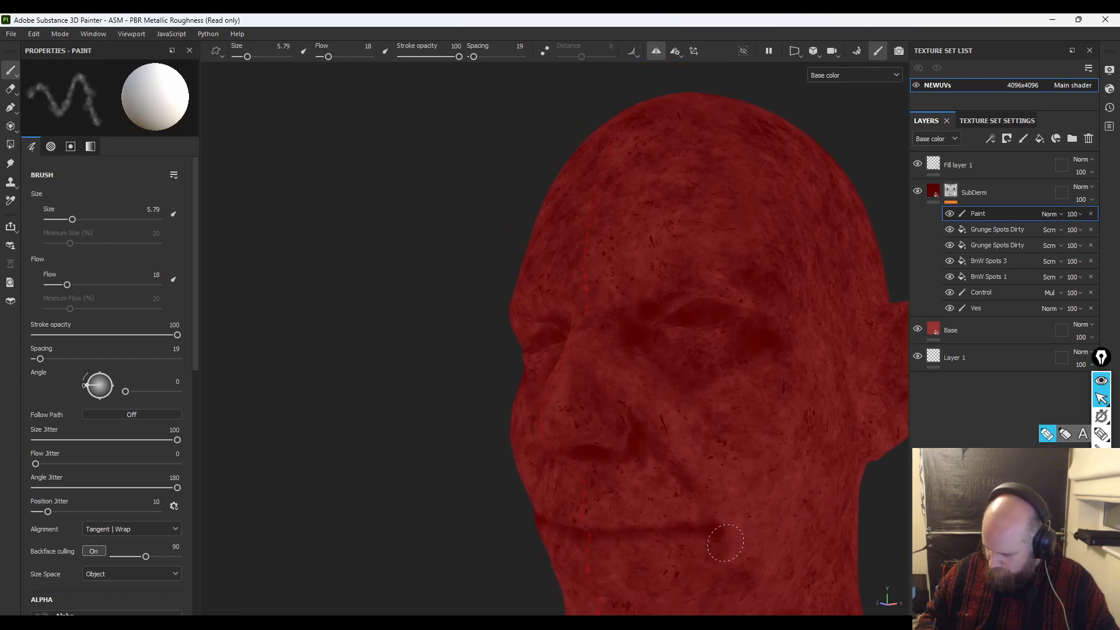
left_click_drag(860, 532, 820, 483, "alt")
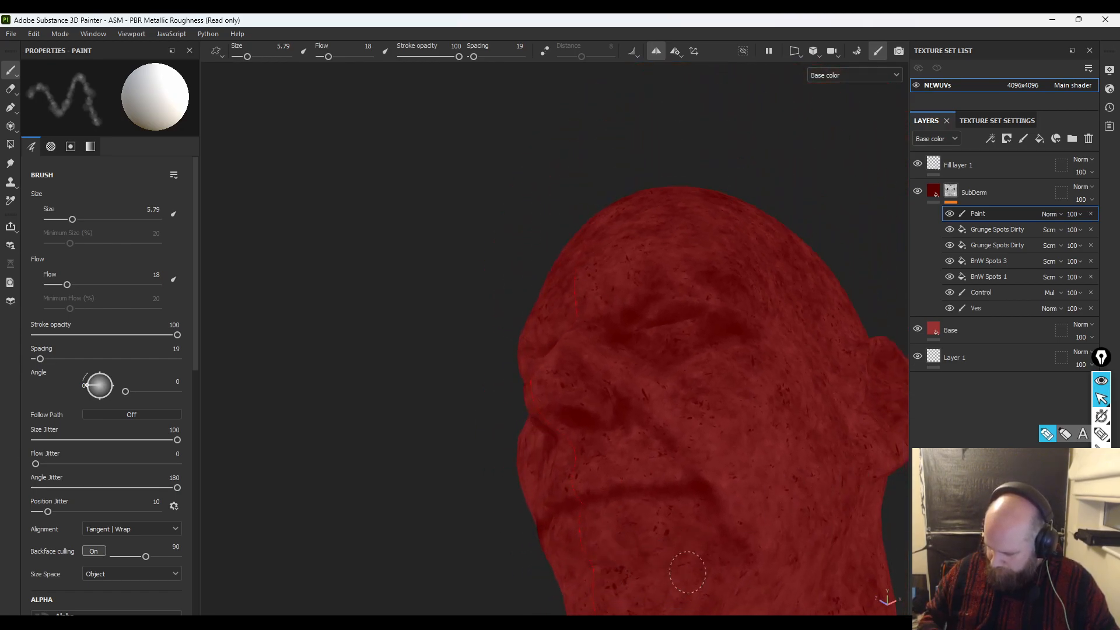
mouse_move(831, 441)
left_mouse_down("alt")
mouse_move(865, 315)
mouse_move(751, 475)
left_mouse_up("alt")
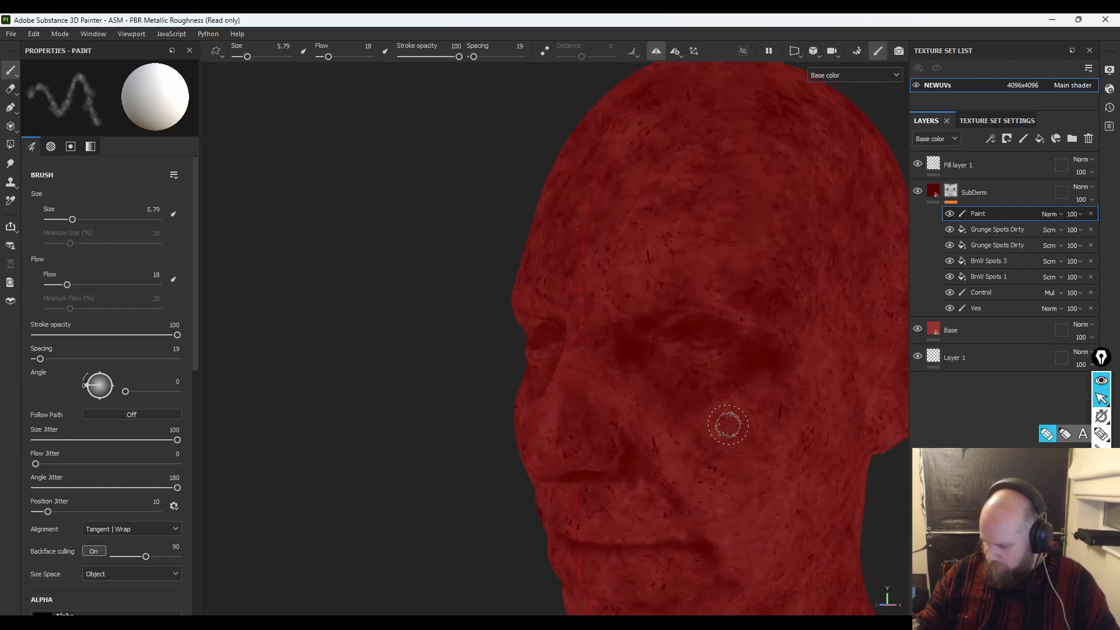
- Darken the ear's inner folds and rim, switching between the material and base colour displays to locate them
middle_click_drag(727, 428, 174, 392, "alt")
left_click_drag(628, 414, 548, 368, "alt")
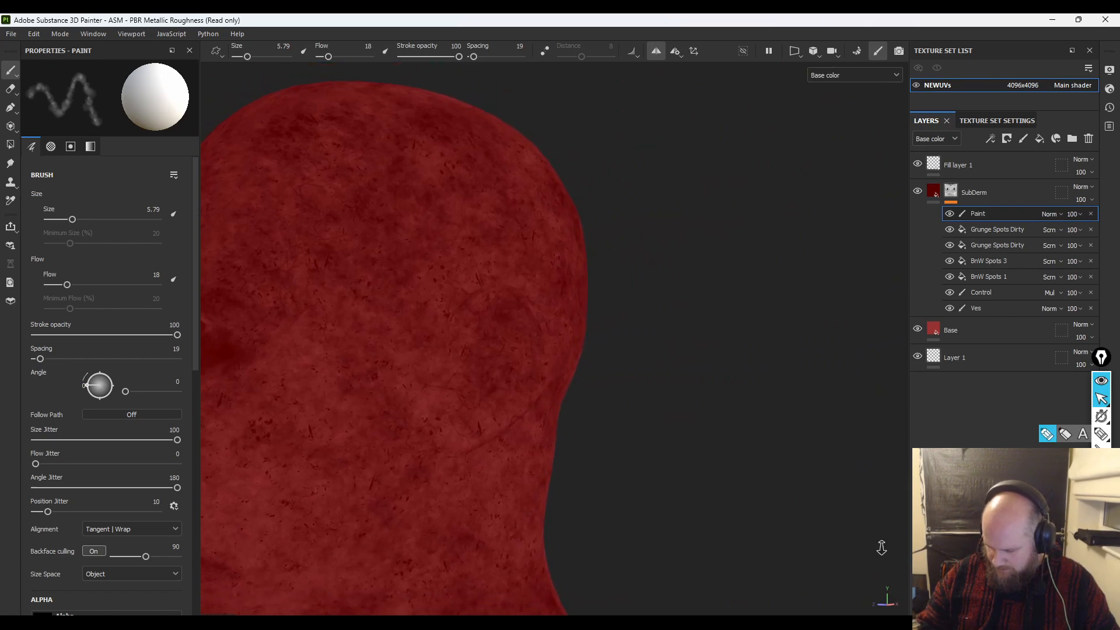
left_click_drag(880, 545, 879, 604, "alt")
key("m")
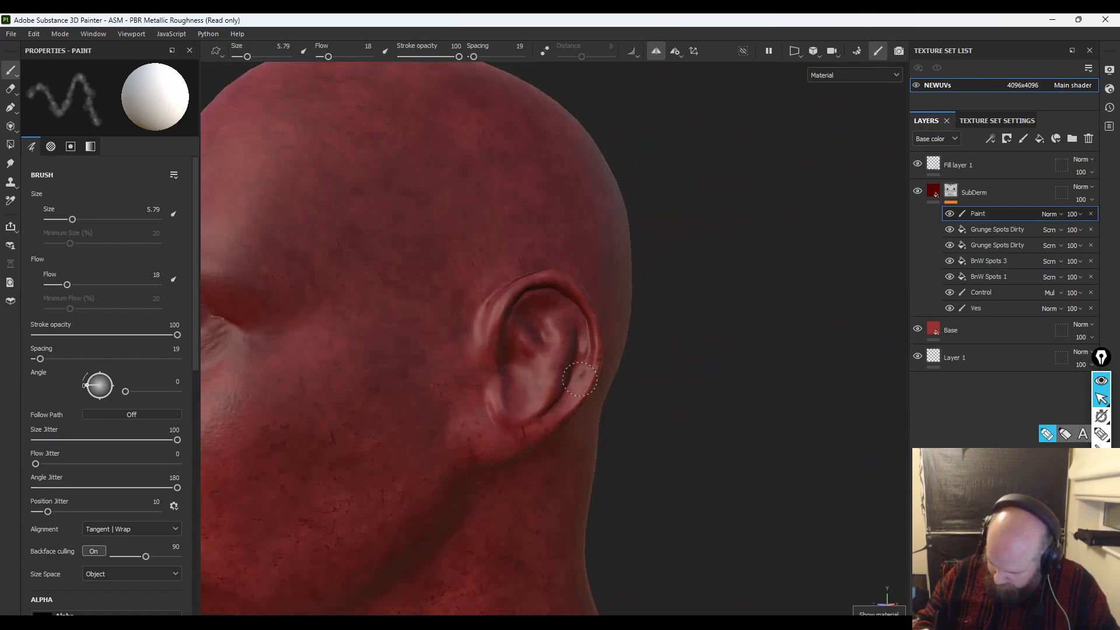
key("c")
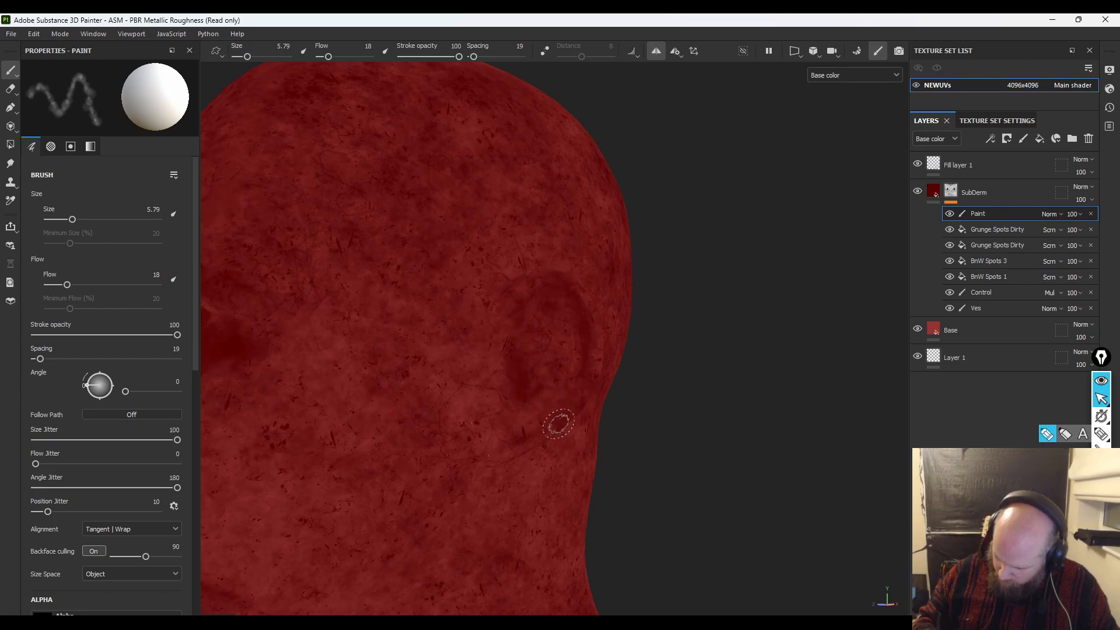
- Set the brush size to 3.27 and darken the crease around the back of the ear
scroll(657, 432, "up", 5)
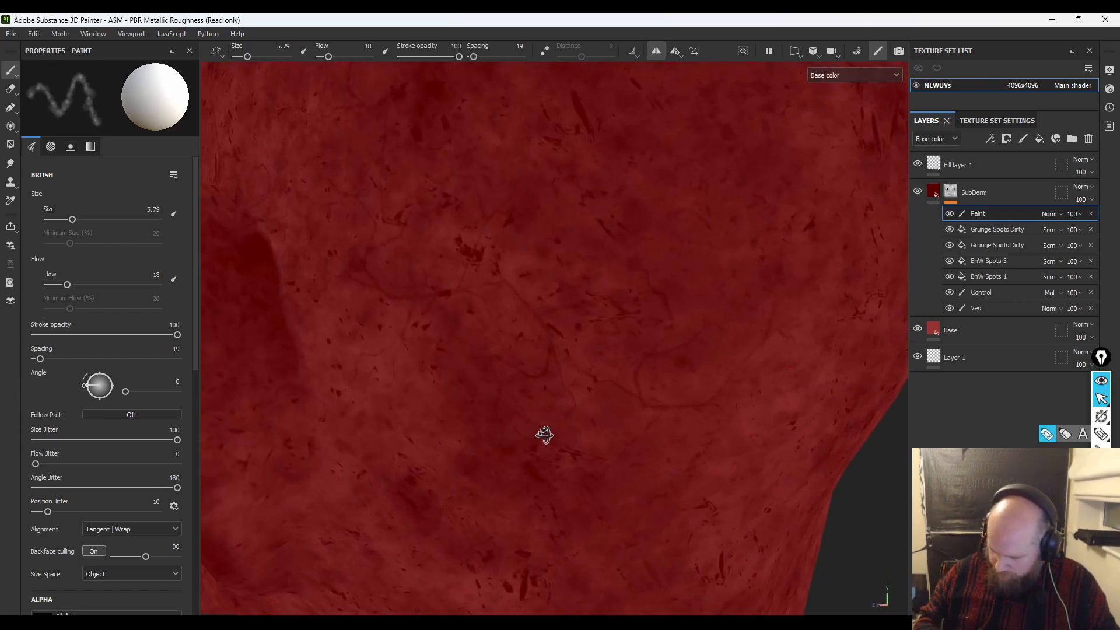
mouse_move(623, 369)
right_mouse_down("ctrl")
mouse_move(564, 232)
mouse_move(500, 183)
right_mouse_up("ctrl")
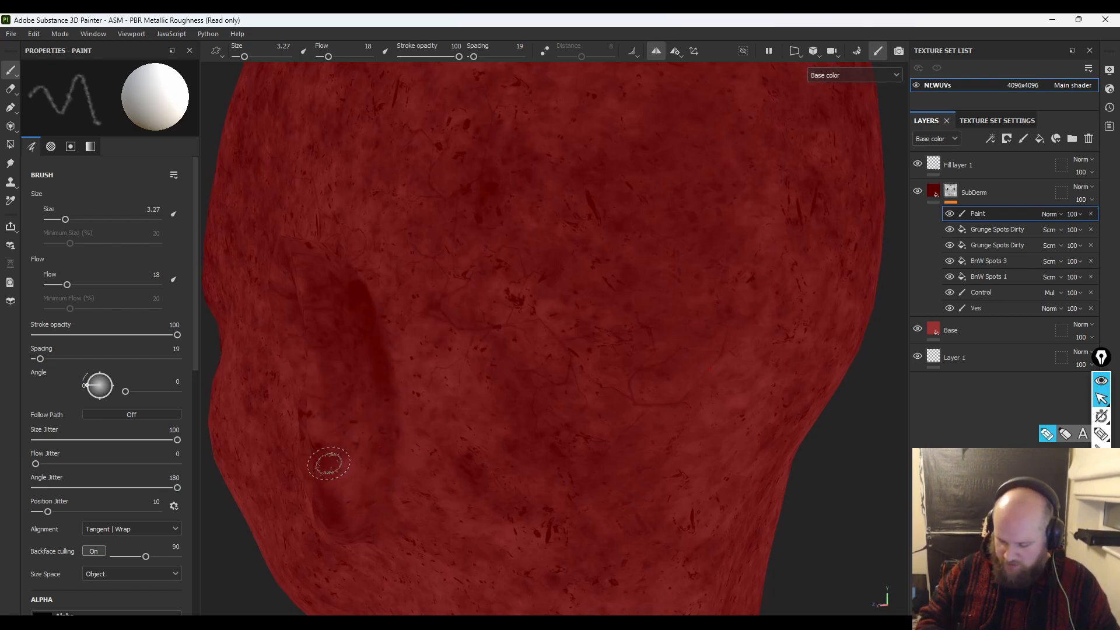
right_click_drag(742, 488, 480, 253, "alt")
left_click_drag(308, 538, 416, 532, "alt")
right_click_drag(416, 532, 194, 196, "alt")
left_click_drag(707, 529, 802, 513, "alt")
right_click_drag(644, 542, 619, 520, "alt")
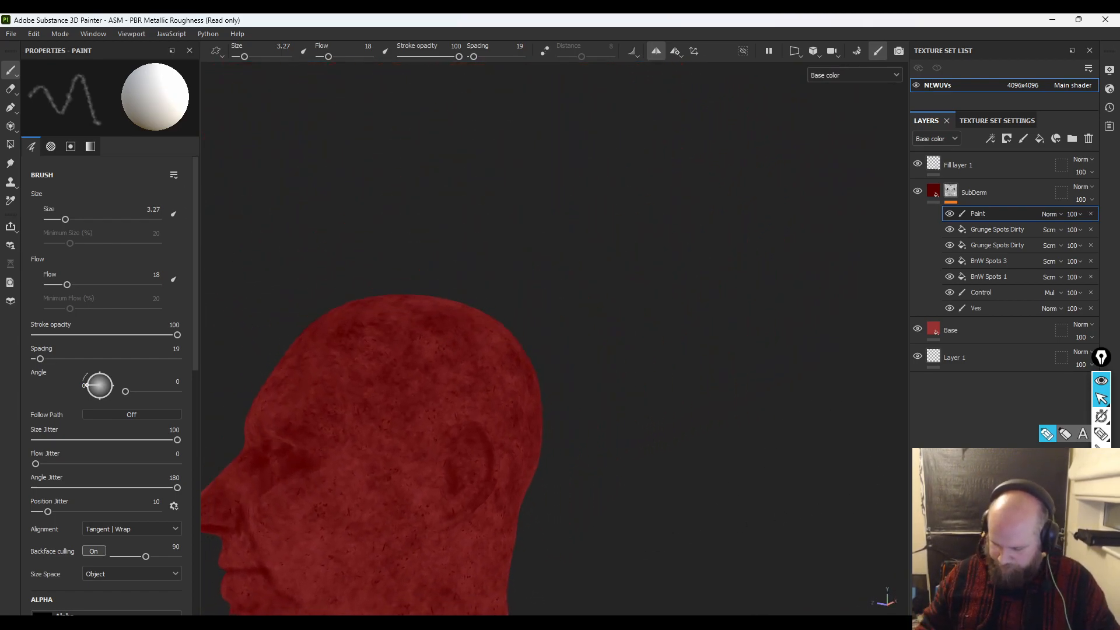
- Enlarge the brush to 31.15 and softly darken the jaw and the side of the neck
middle_click_drag(613, 280, 681, 235, "alt")
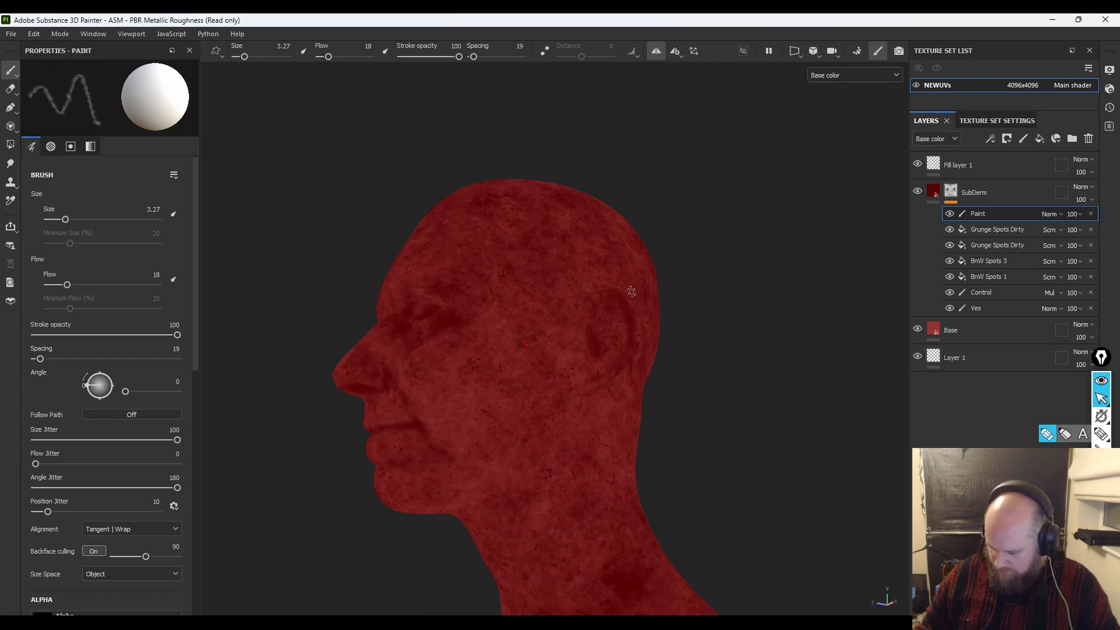
mouse_move(539, 461)
right_mouse_down("ctrl")
mouse_move(593, 465)
mouse_move(591, 455)
right_mouse_up("ctrl")
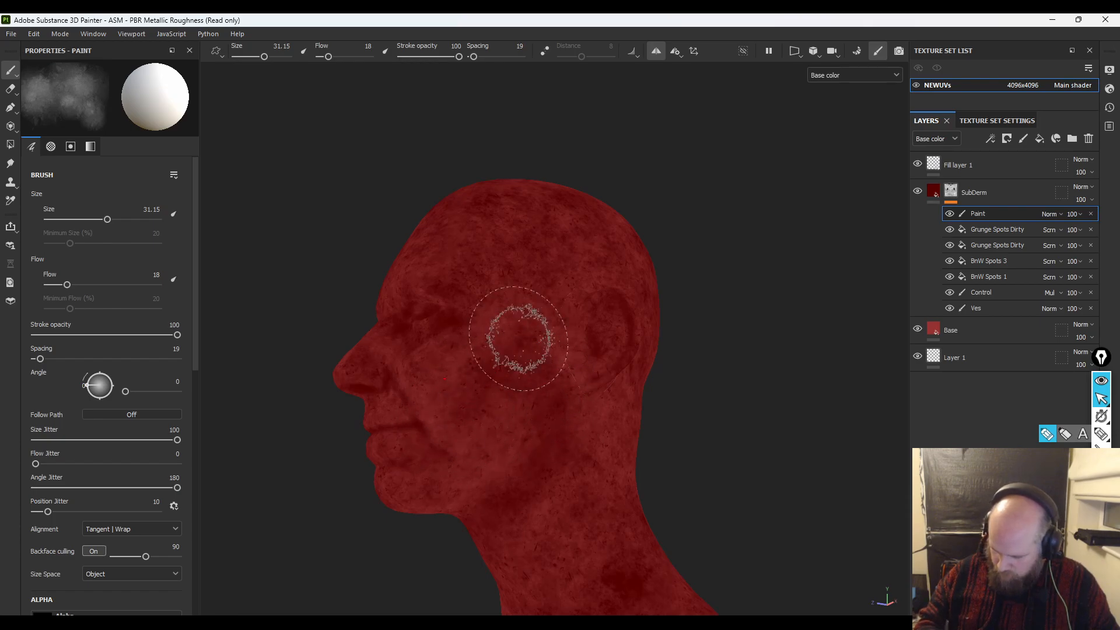
left_click_drag(705, 512, 752, 438, "alt")
- Turn off symmetry and erase with a 34.85 eraser over the face and neck to break up the mirrored tones
left_click(657, 51)
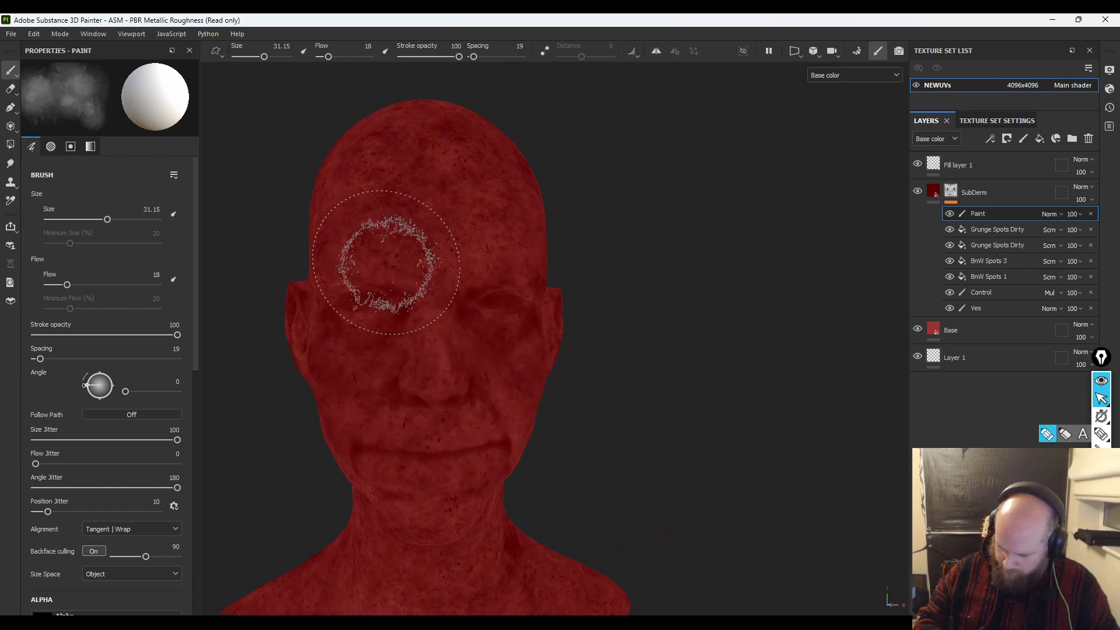
key("e")
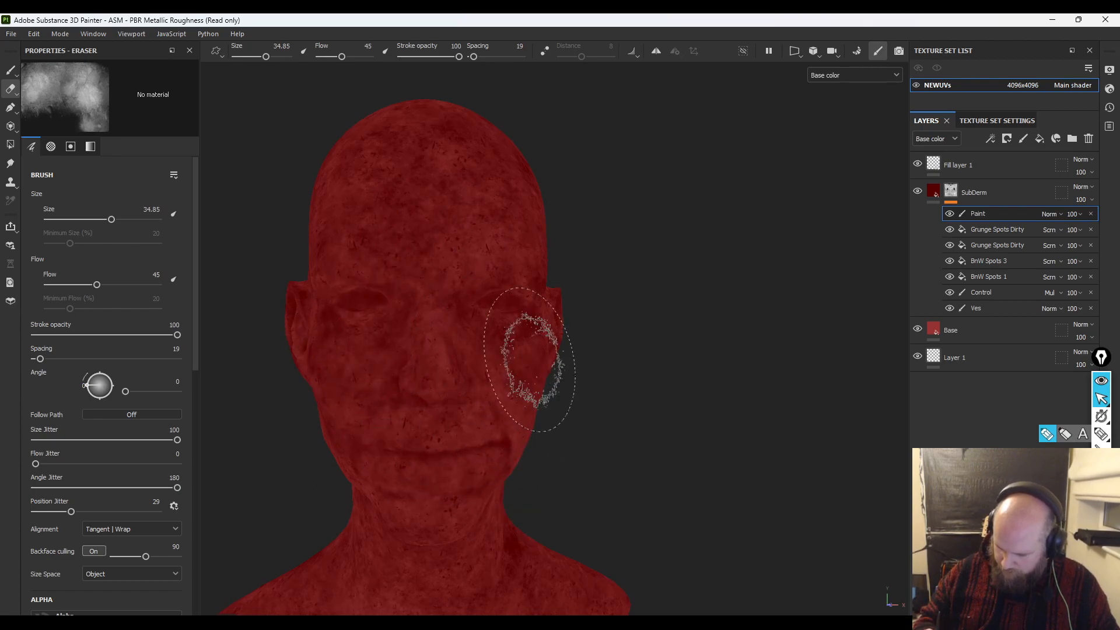
left_click_drag(707, 447, 660, 437, "alt")
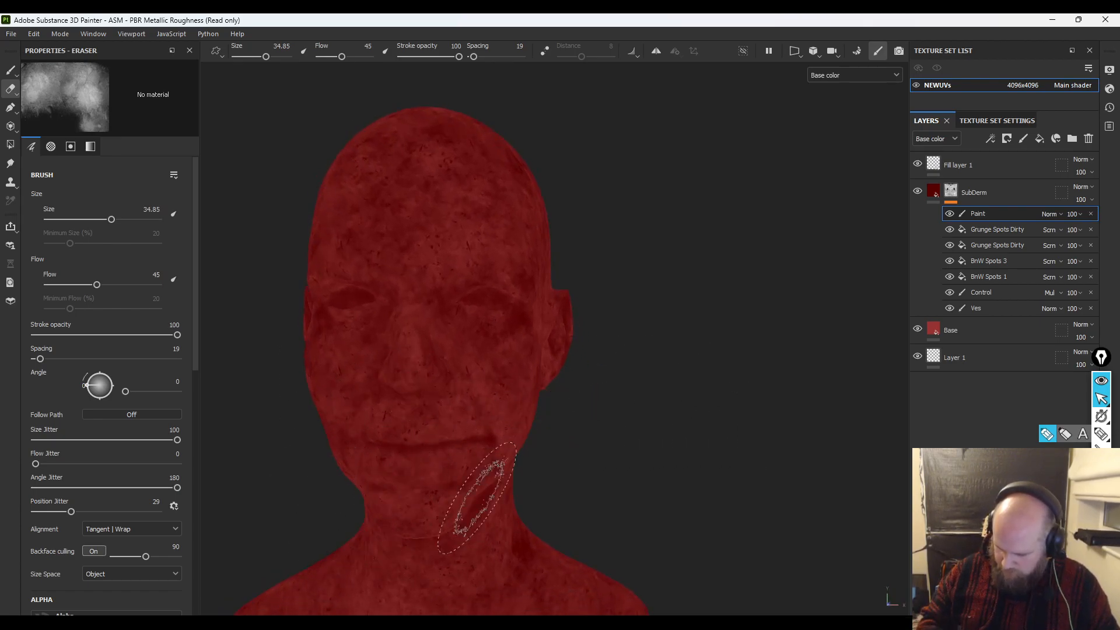
mouse_move(687, 462)
left_mouse_down("alt")
mouse_move(625, 458)
mouse_move(757, 362)
mouse_move(730, 379)
left_mouse_up("alt")
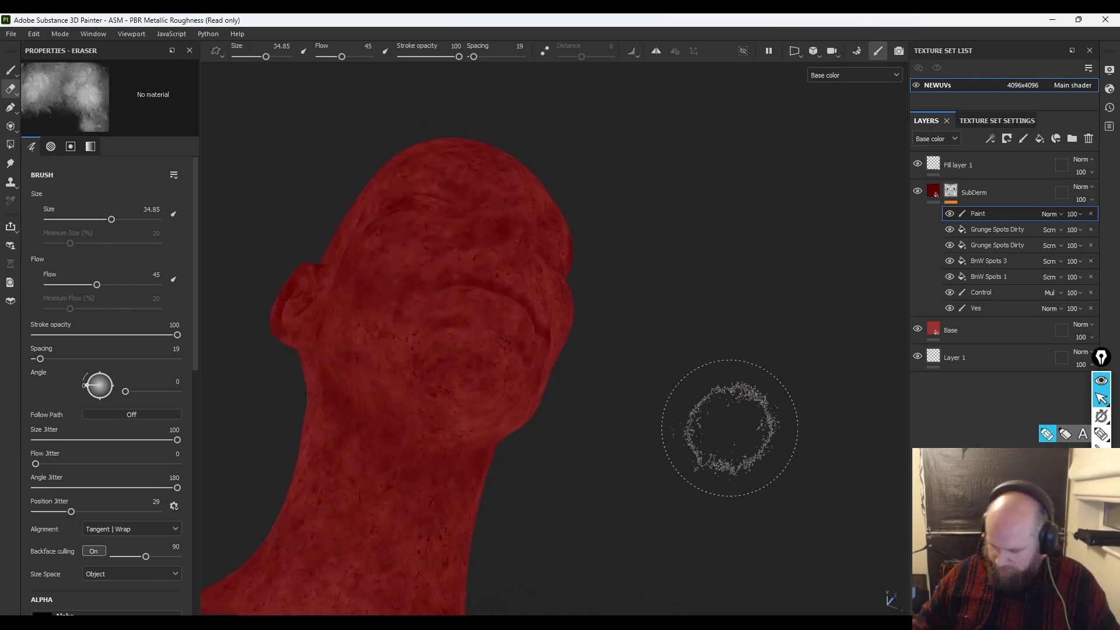
mouse_move(728, 245)
left_mouse_down("alt")
mouse_move(680, 260)
mouse_move(625, 332)
mouse_move(601, 330)
mouse_move(624, 345)
mouse_move(629, 337)
mouse_move(605, 327)
mouse_move(584, 336)
left_mouse_up("alt")
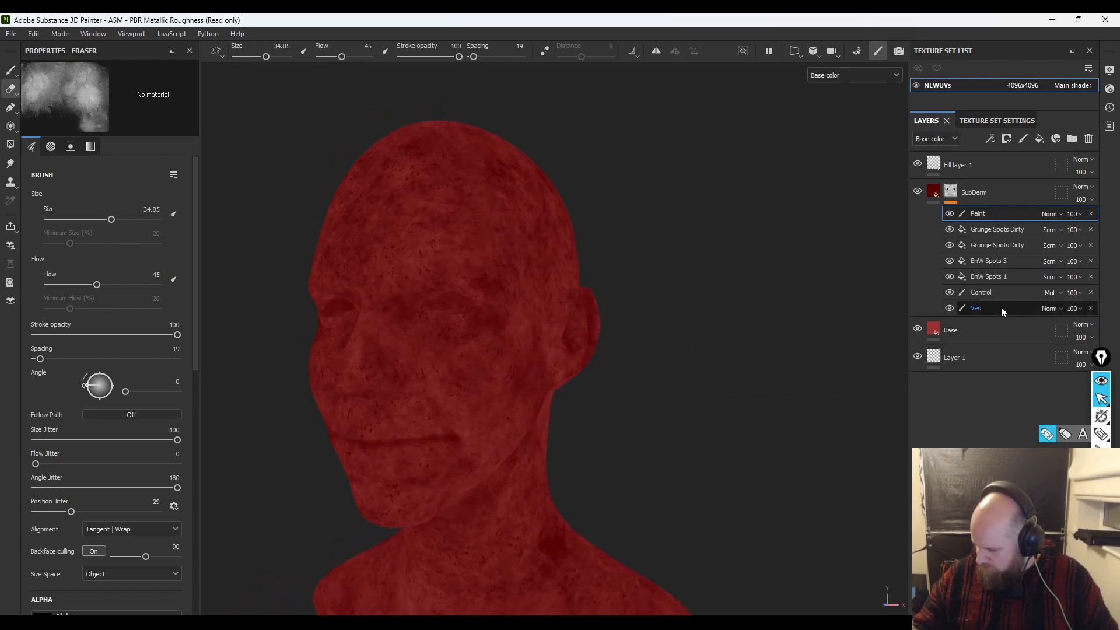
- Try the Ves effect directly below the top Paint effect, restore its place under Control and select Control
scroll(670, 330, "up", 5)
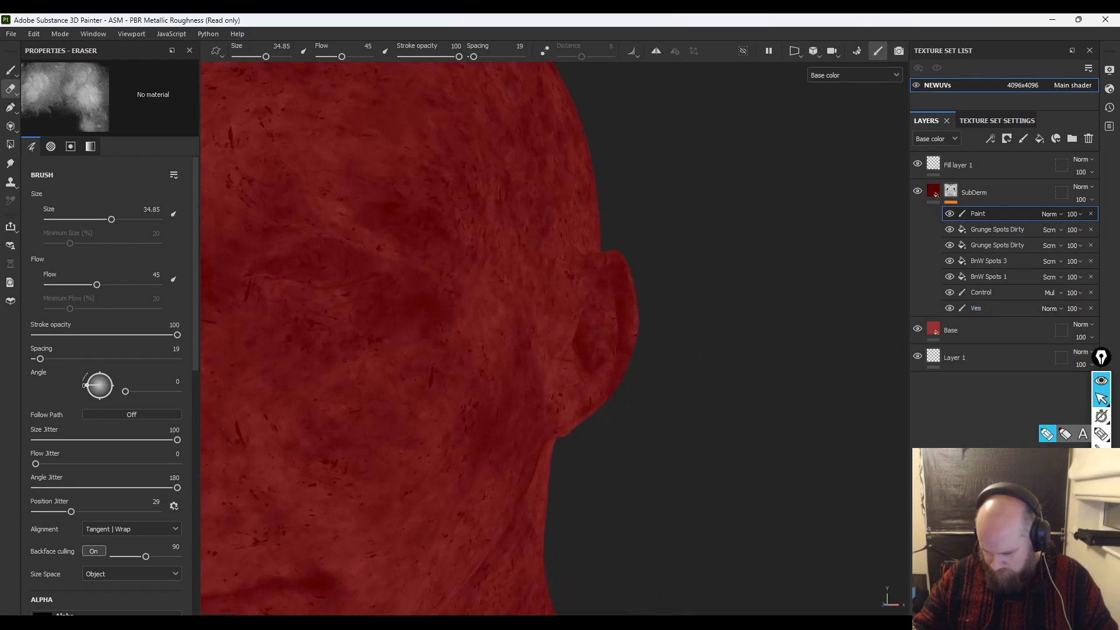
left_click_drag(1022, 309, 1007, 223)
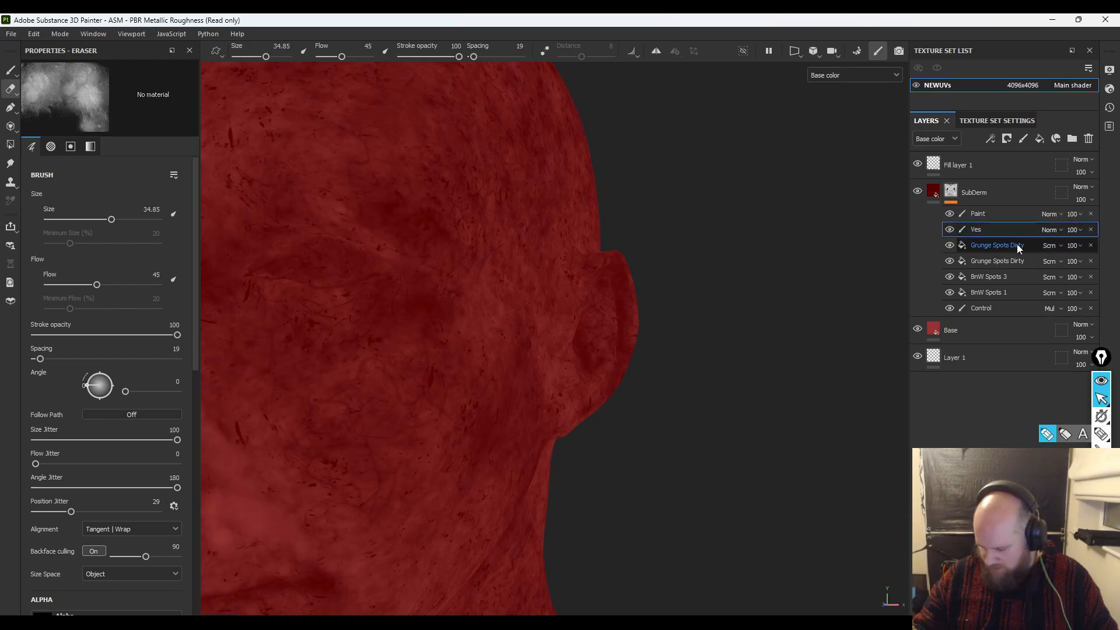
mouse_move(990, 310)
left_mouse_down()
mouse_move(999, 221)
mouse_move(987, 307)
left_mouse_up()
scroll(373, 315, "down", 3)
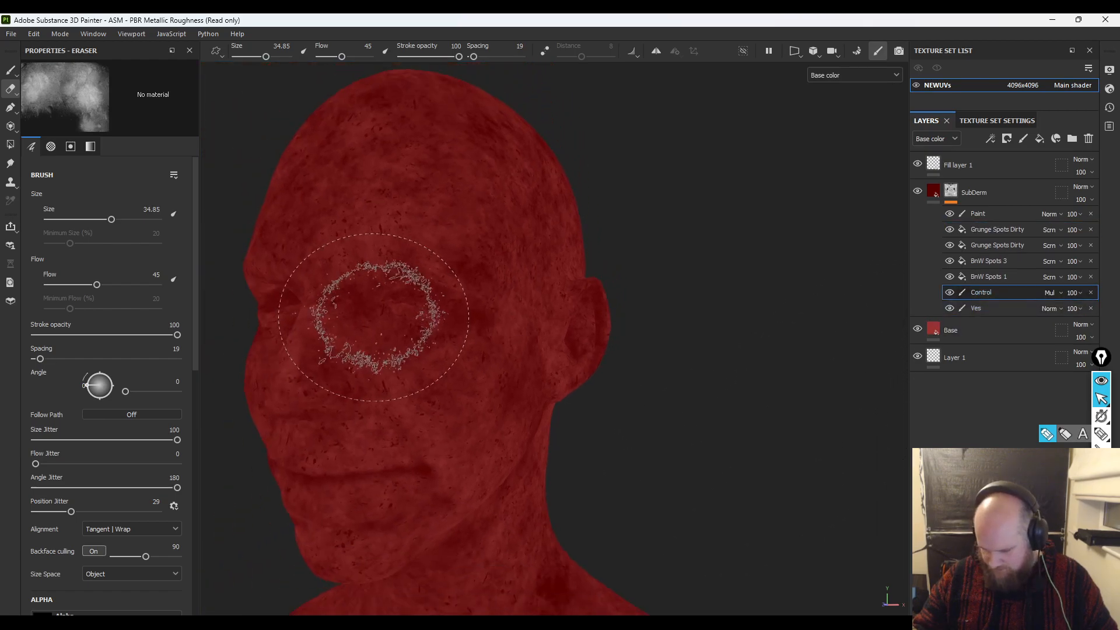
- Try Multiply and Darken blending on the Ves effect and settle on Inverse divide
scroll(420, 315, "up", 3)
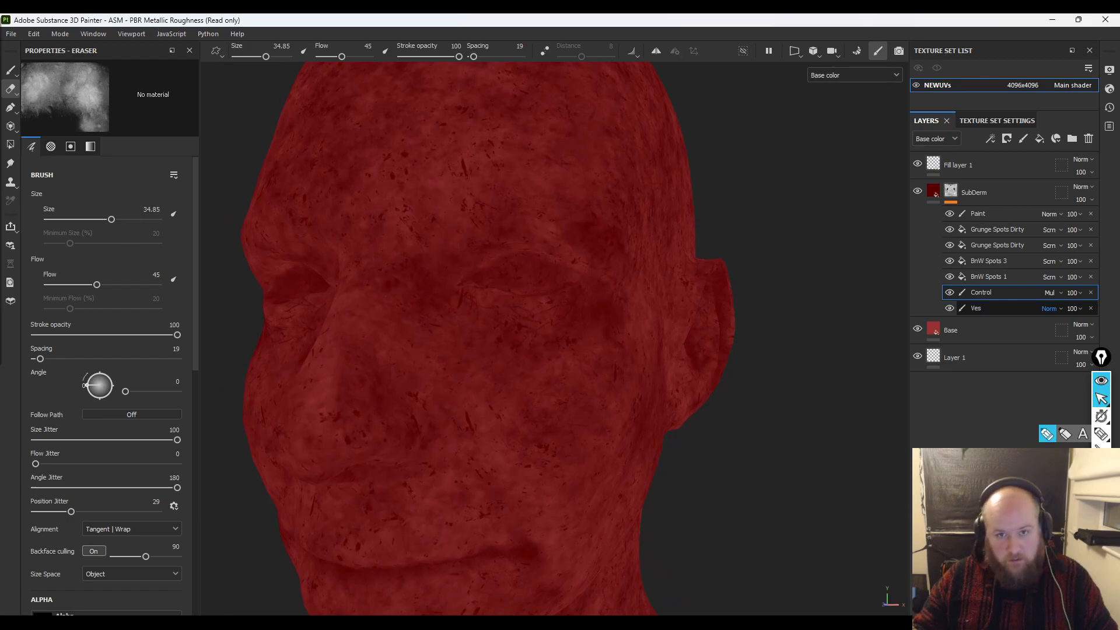
key("m")
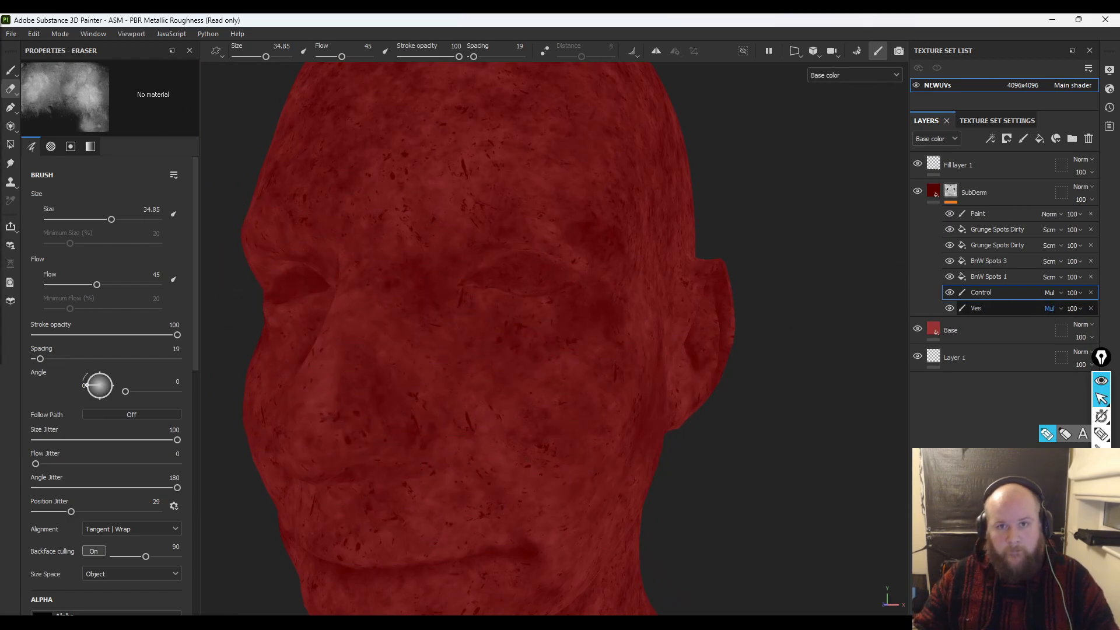
key("p")
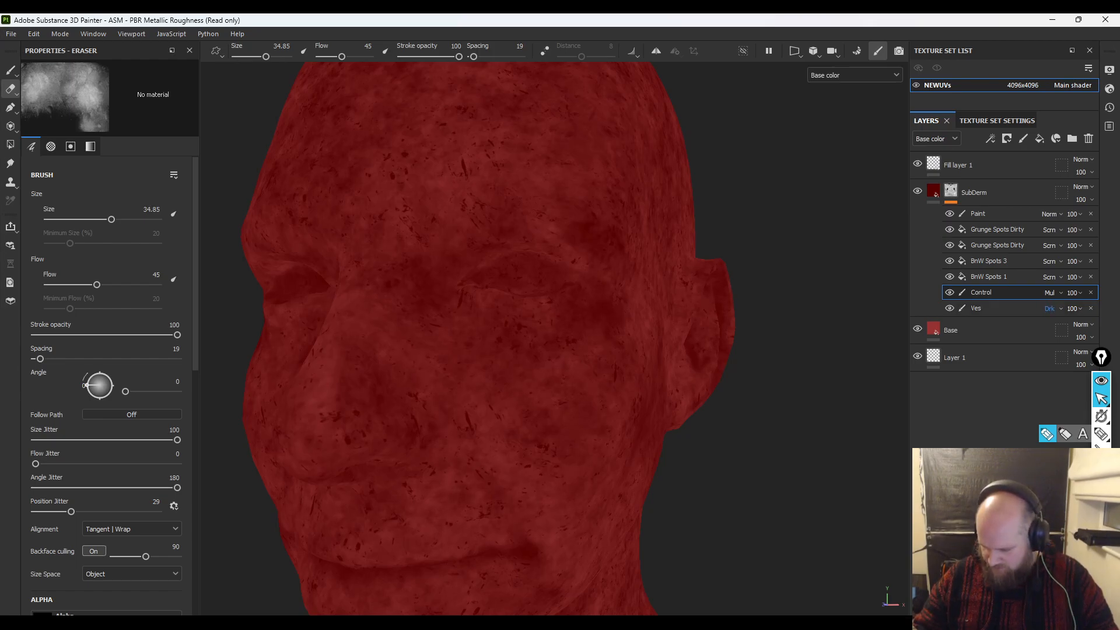
left_click(1000, 305)
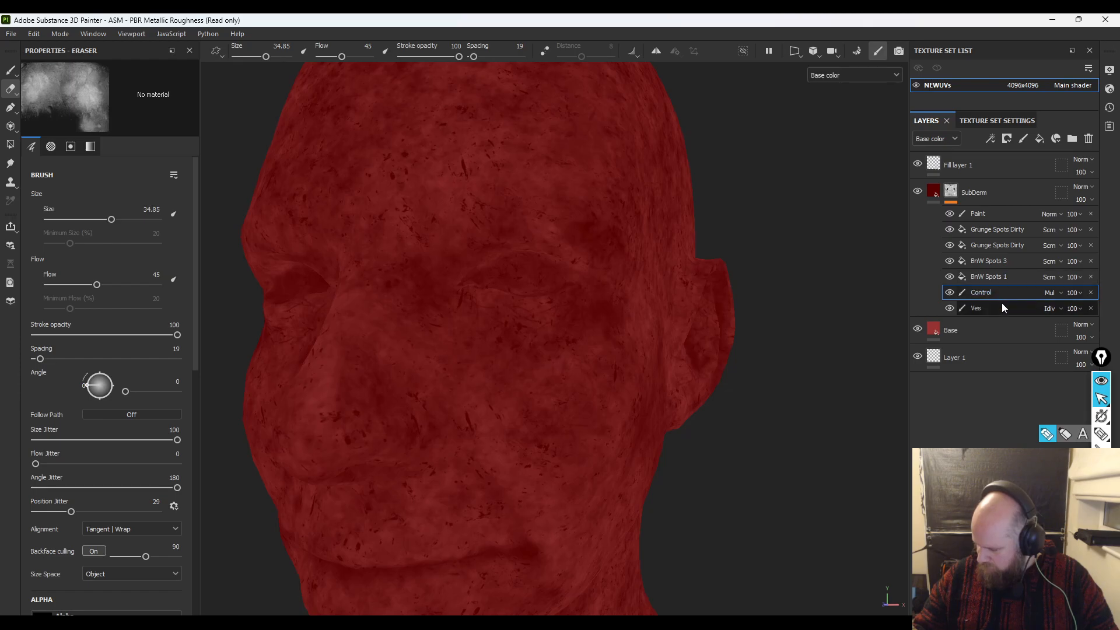
- Try the Ves effect above the grunge fills with Normal and Multiply blending, and between the two Grunge Spots Dirty fills
left_click(995, 292)
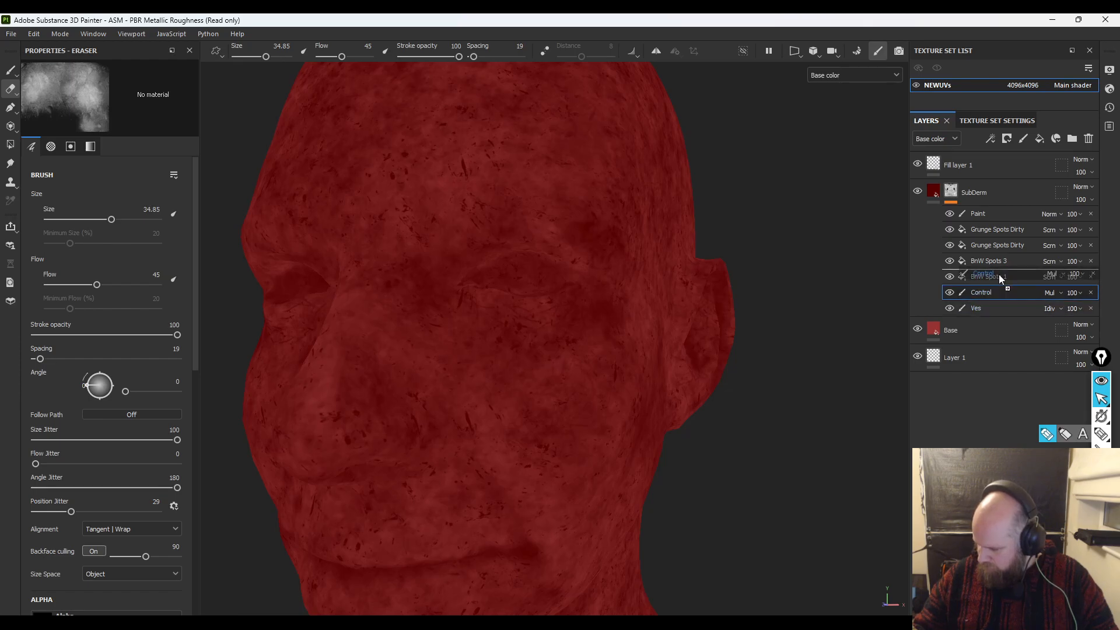
left_click_drag(985, 306, 990, 224)
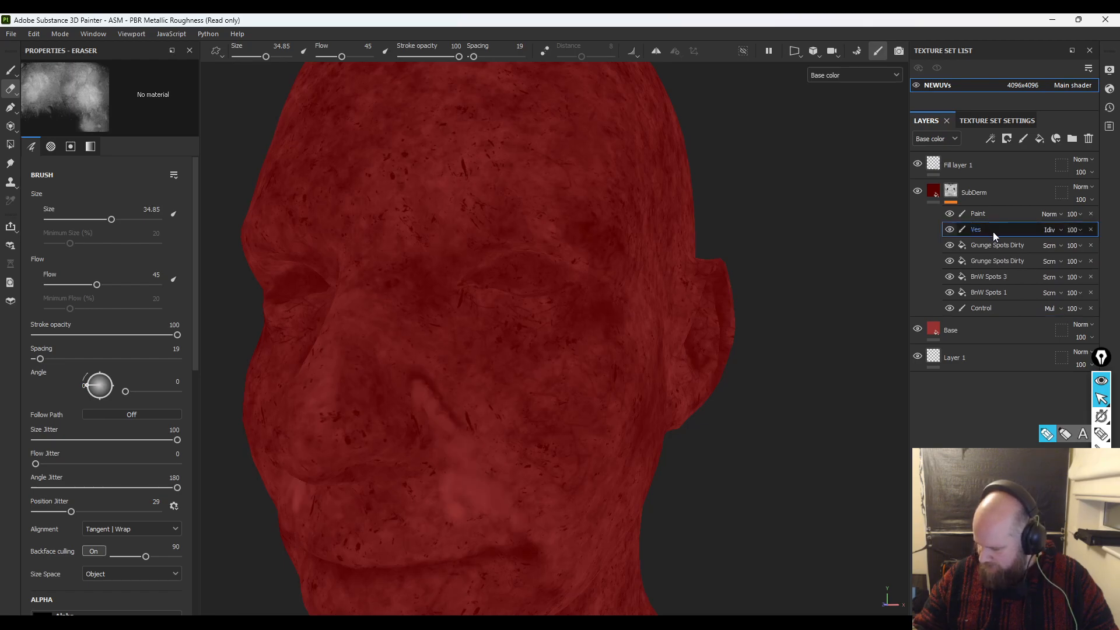
left_click(1045, 231)
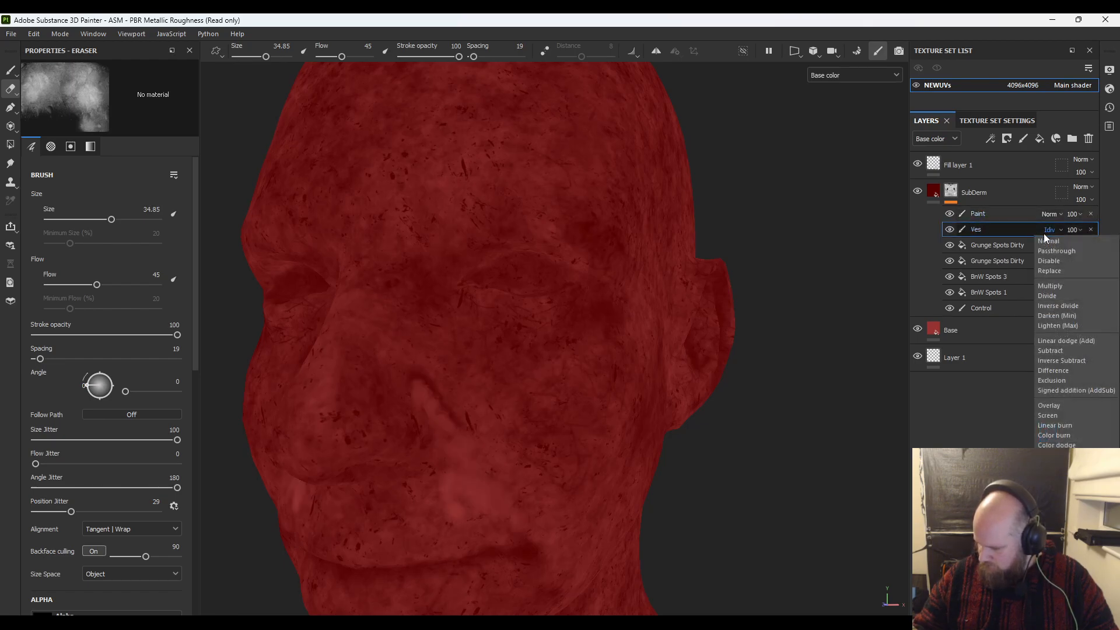
left_click(1064, 241)
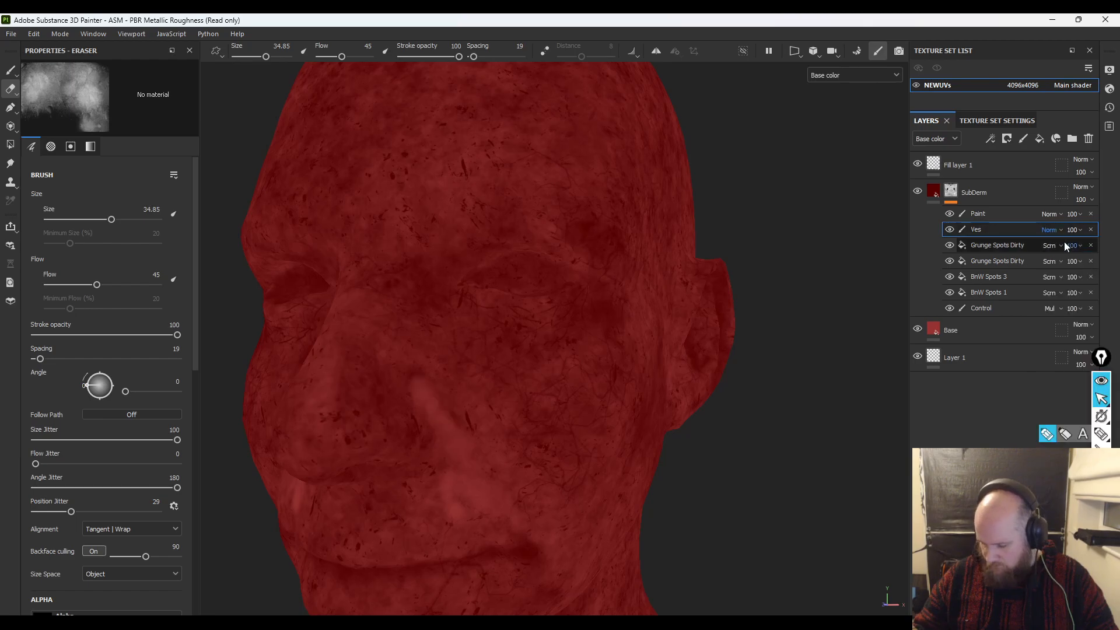
left_click(1047, 229)
left_click(1058, 285)
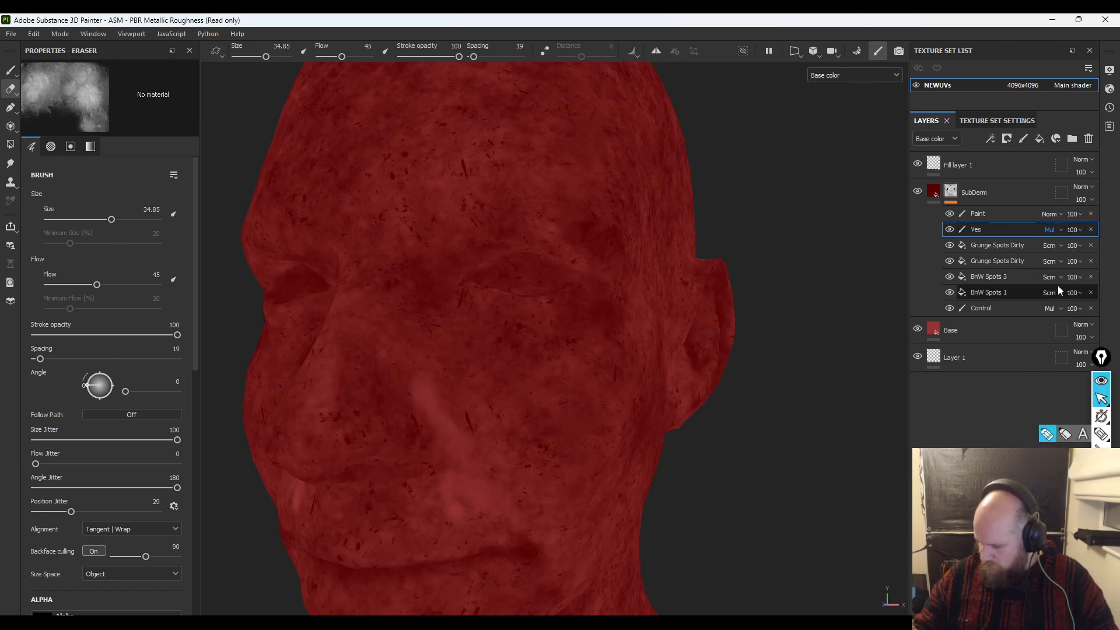
left_click_drag(1038, 229, 1031, 257)
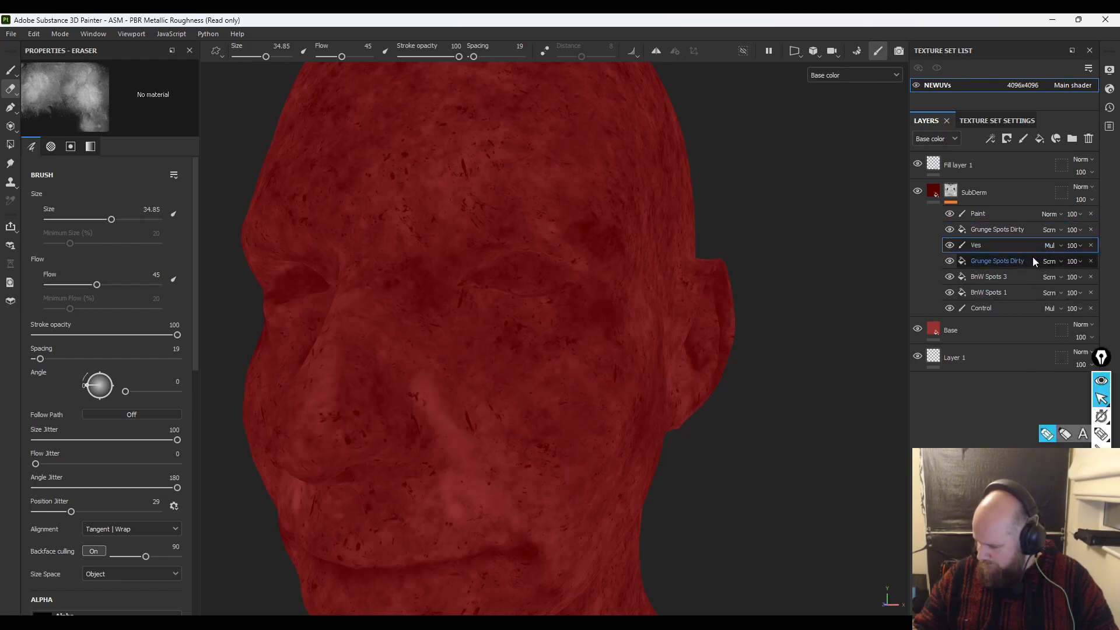
- Undo the Ves effect's reordering and blend mode changes back to Inverse divide below Control
key("ctrl+z")
key("ctrl+z")
key("ctrl+z")
key("ctrl+z")
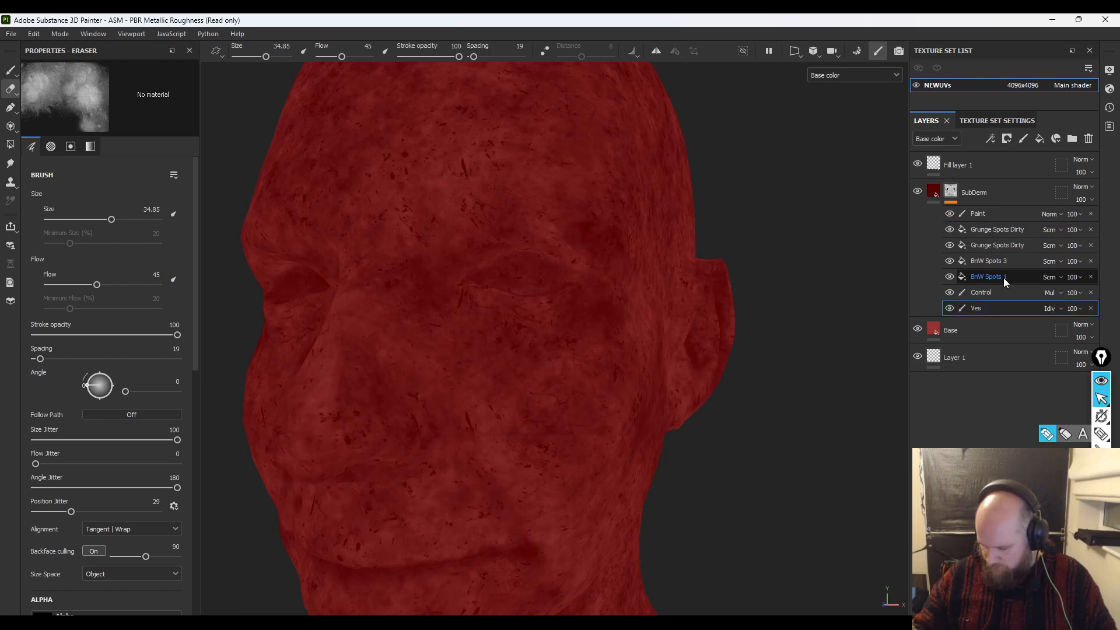
- Set the eraser size to 28.55 and compare the face with the BnW Spots 1 and BnW Spots 3 fills hidden and shown
mouse_move(497, 335)
right_mouse_down("ctrl")
mouse_move(539, 335)
mouse_move(473, 335)
right_mouse_up("ctrl")
mouse_move(497, 335)
right_mouse_down("alt")
mouse_move(840, 496)
mouse_move(280, 76)
right_mouse_up("alt")
right_click_drag(373, 291, 854, 554, "alt")
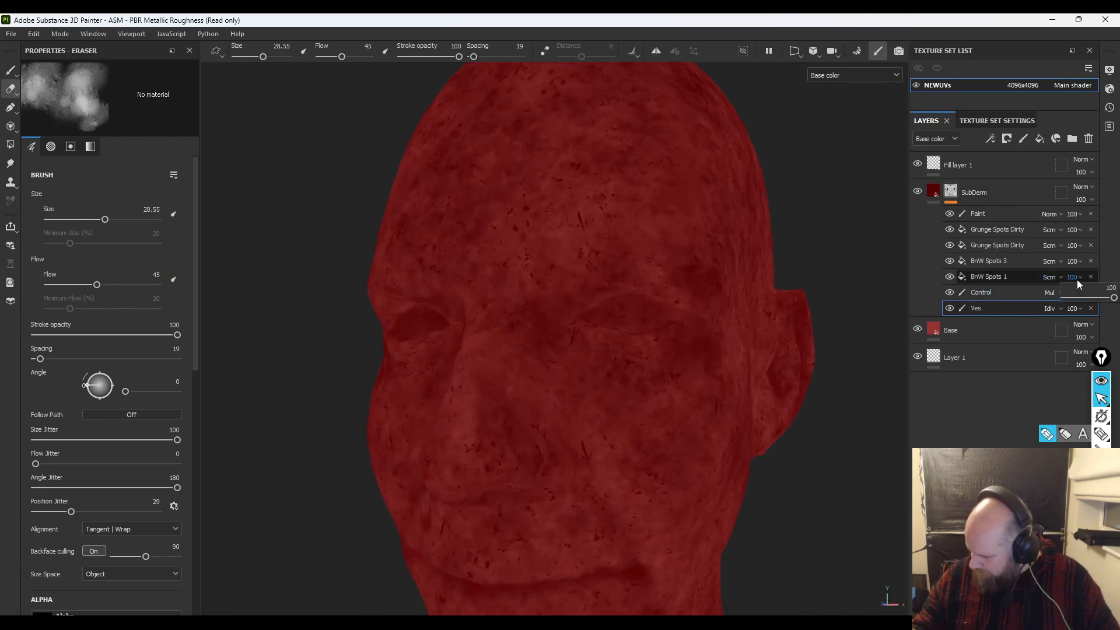
left_click(954, 276)
left_click(952, 275)
left_click(951, 260)
left_click(951, 260)
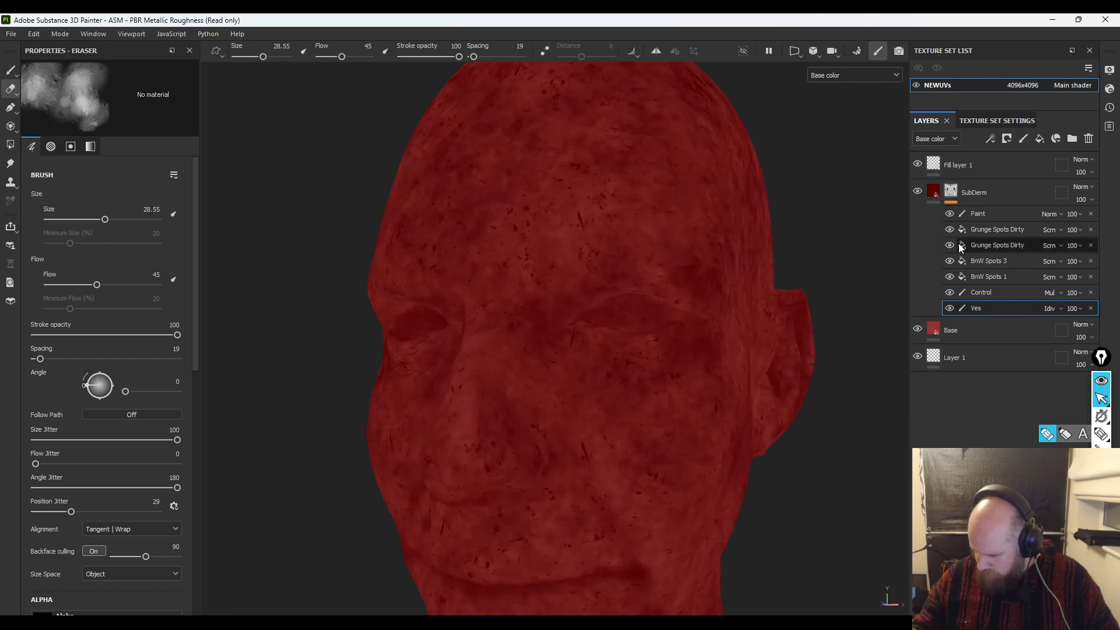
- Reduce the lower Grunge Spots Dirty fill's opacity to 65 and the upper one's to 43
left_click(1073, 245)
left_click(1080, 267)
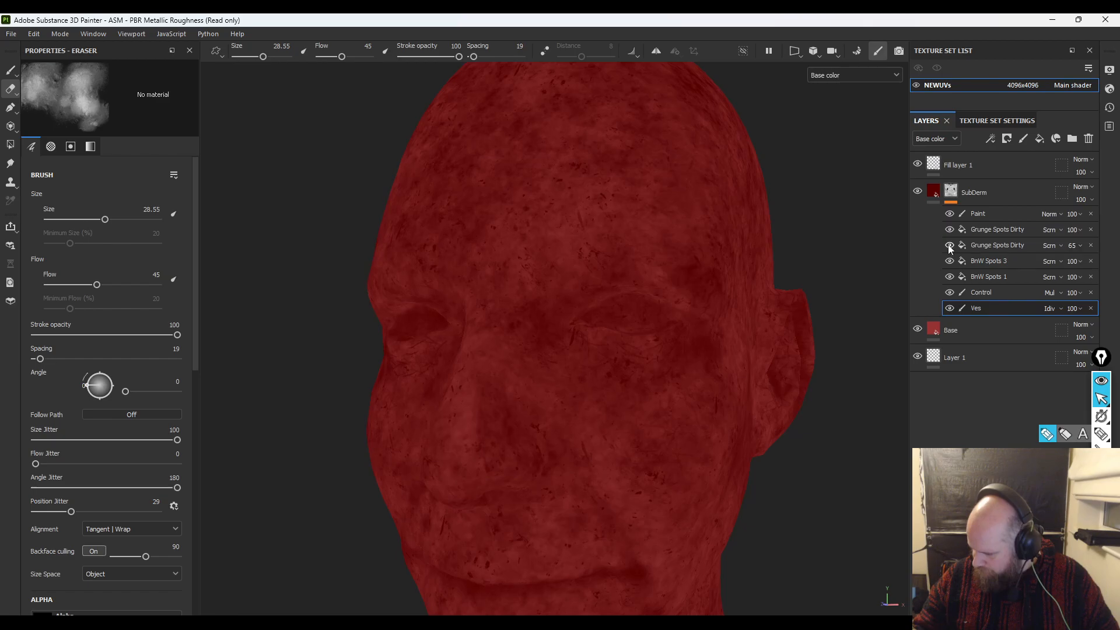
left_click(950, 245)
left_click(988, 232)
left_click(1092, 251)
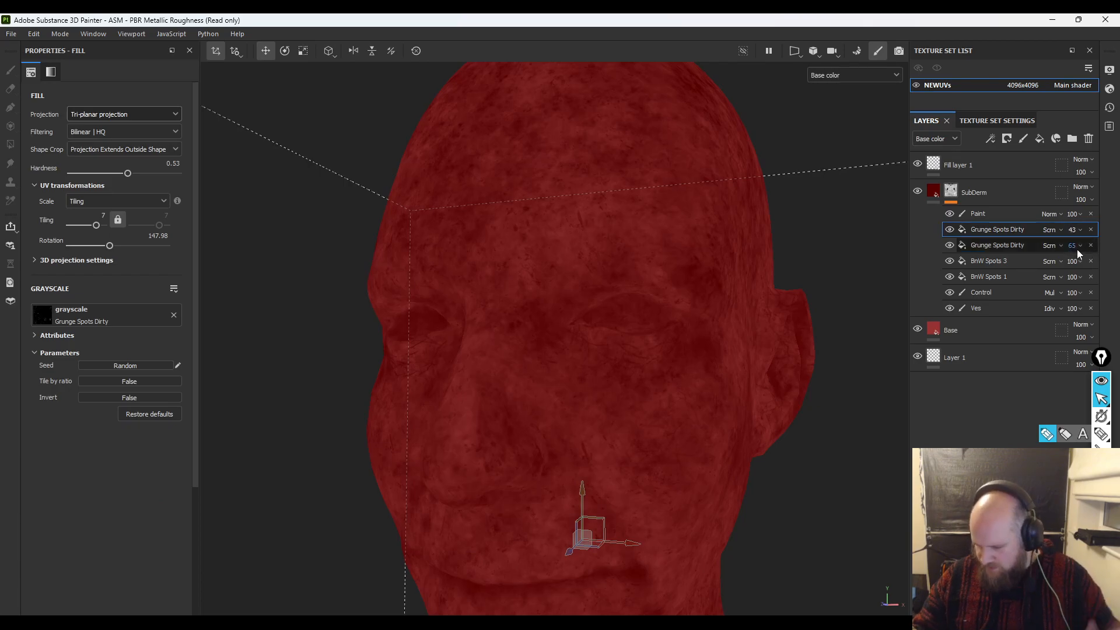
- Check the BnW Spots 3 fill's effect on the mask and set its opacity to 85
left_click(950, 260)
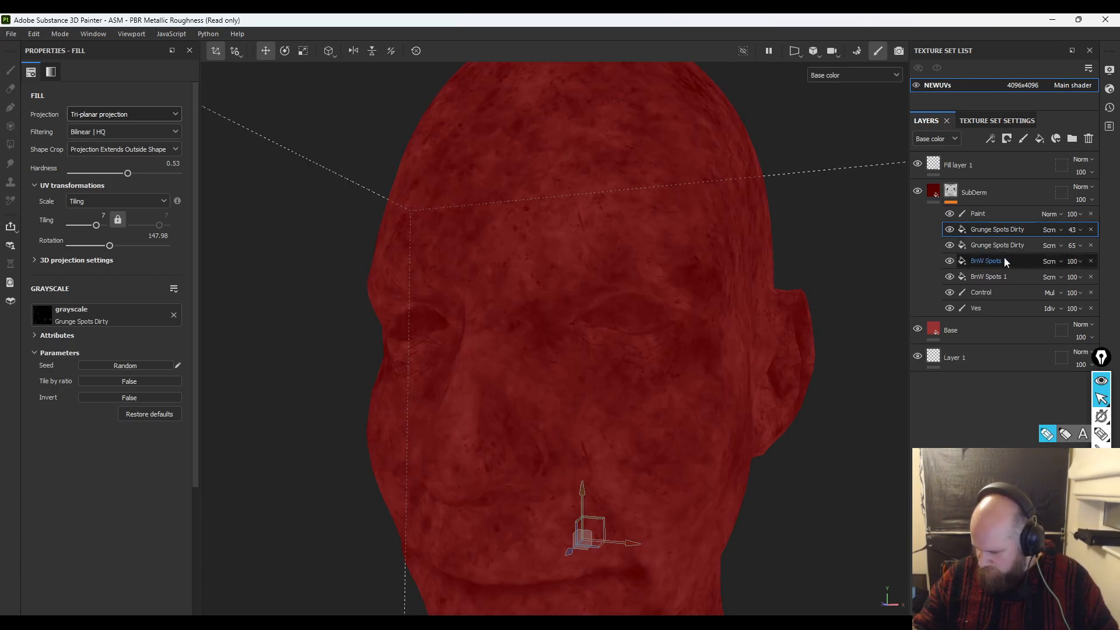
left_click(1075, 261)
left_click_drag(1080, 281, 1095, 284)
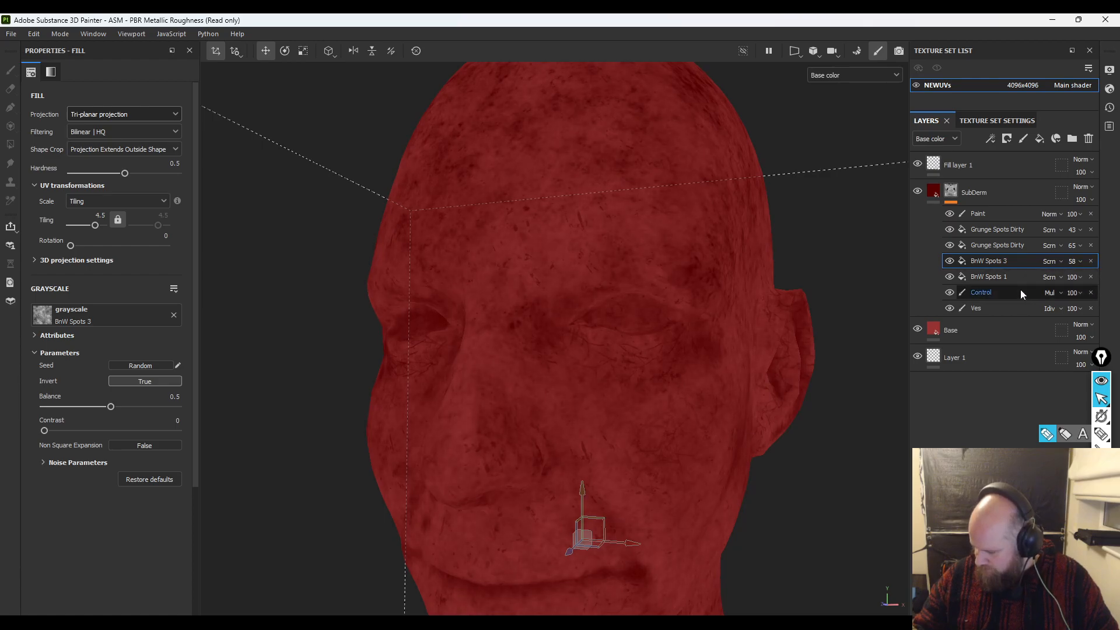
left_click(1065, 281)
left_click(1075, 264)
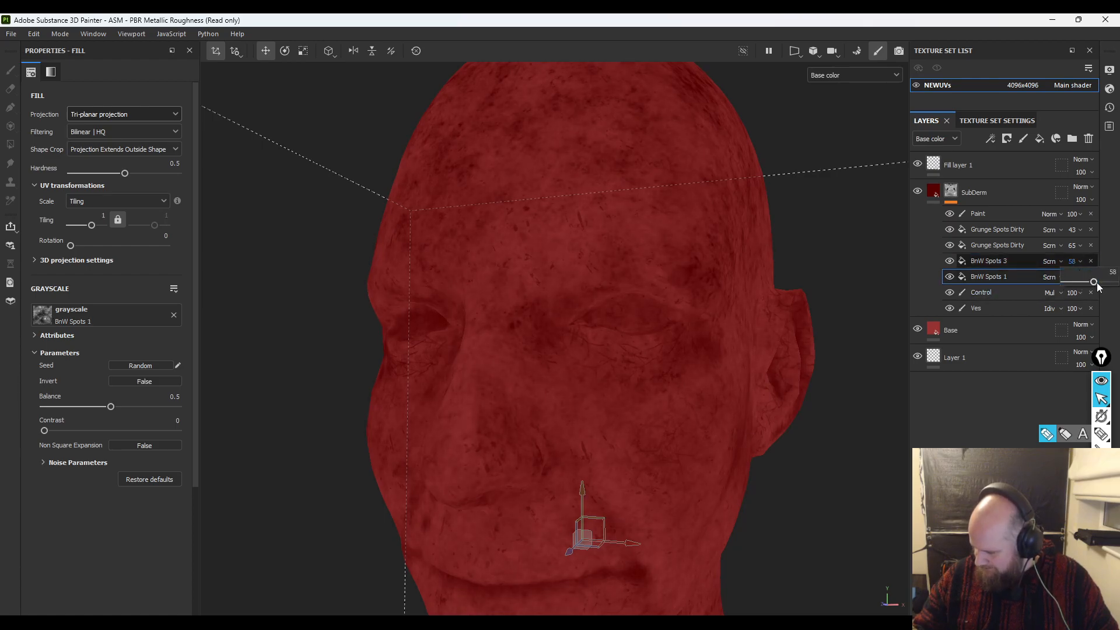
- Try a lower opacity and Multiply blending on the SubDerm mask's Paint effect, and return it to Normal at 100
left_click(1073, 215)
left_click_drag(1107, 235, 1091, 232)
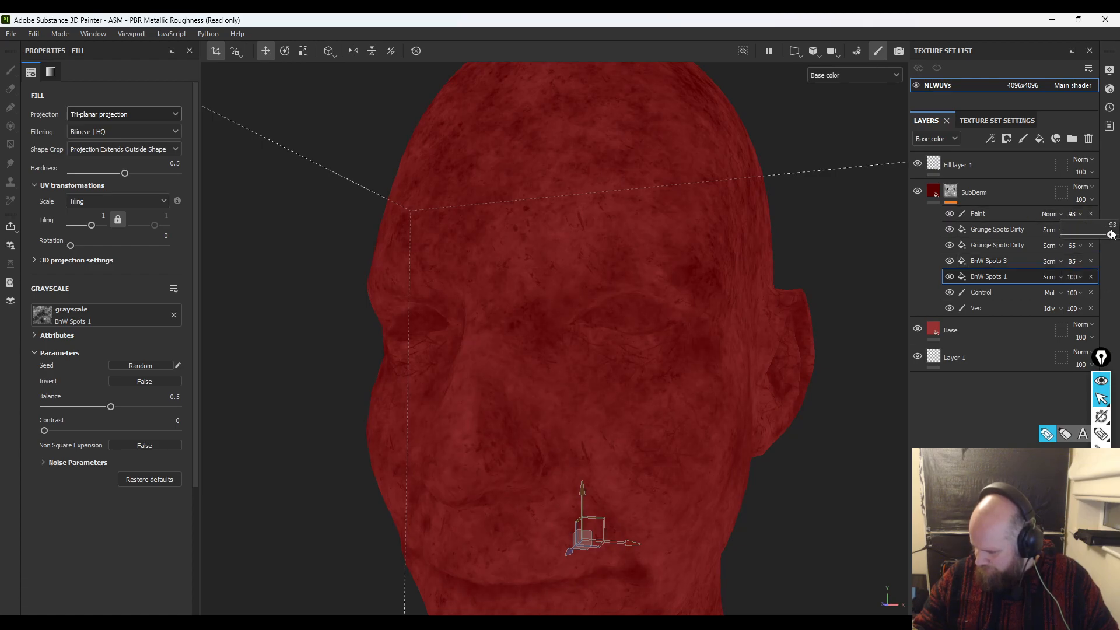
left_click(1053, 213)
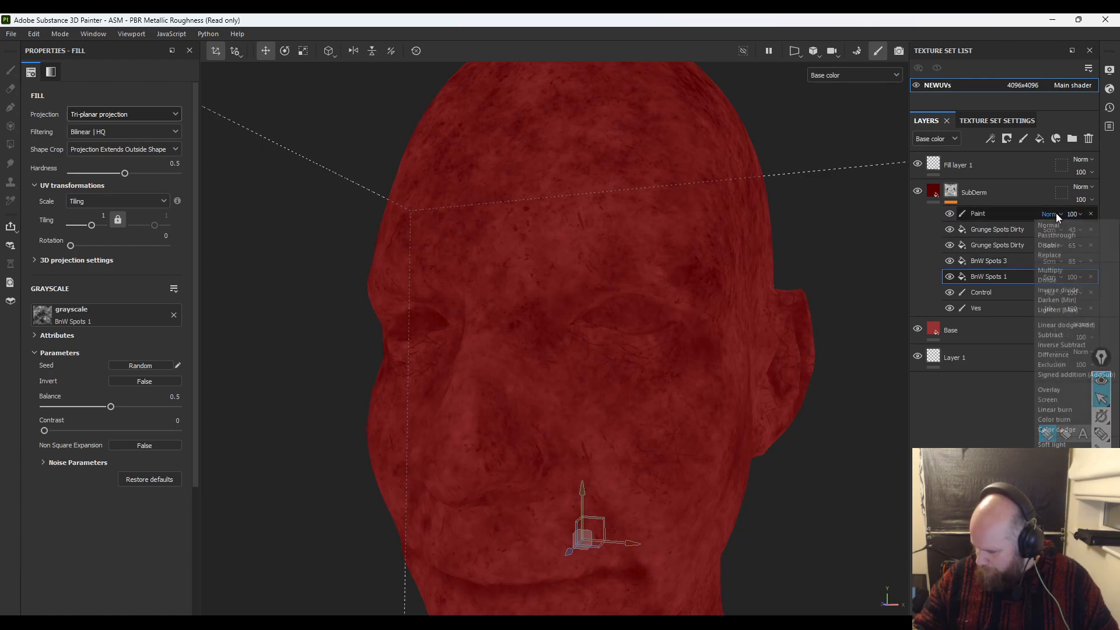
left_click(1059, 268)
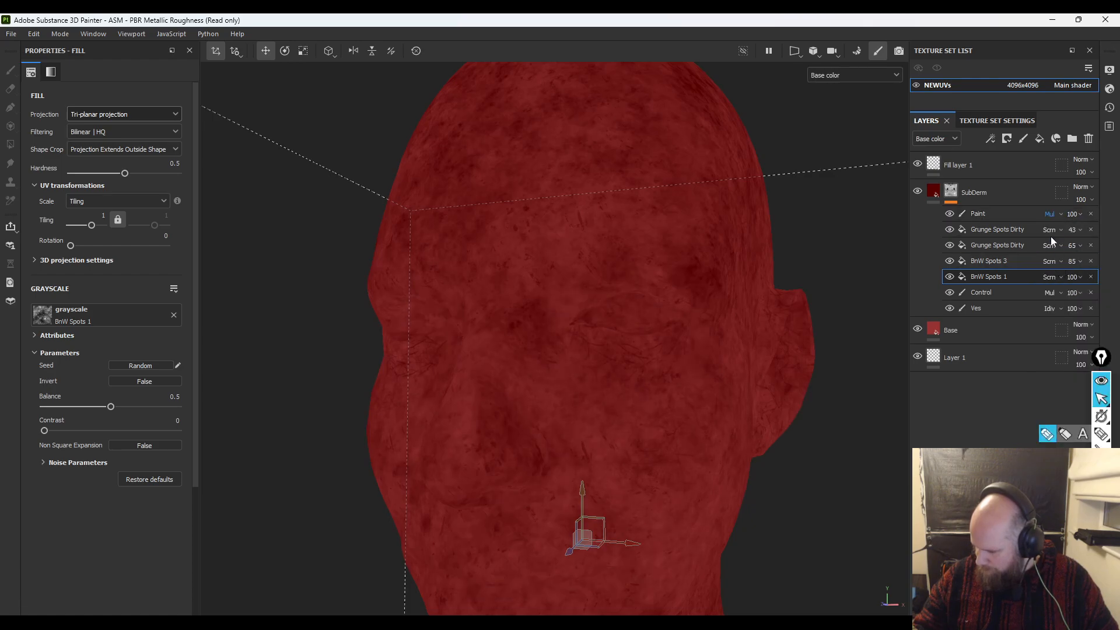
left_click(1054, 214)
left_click(1062, 225)
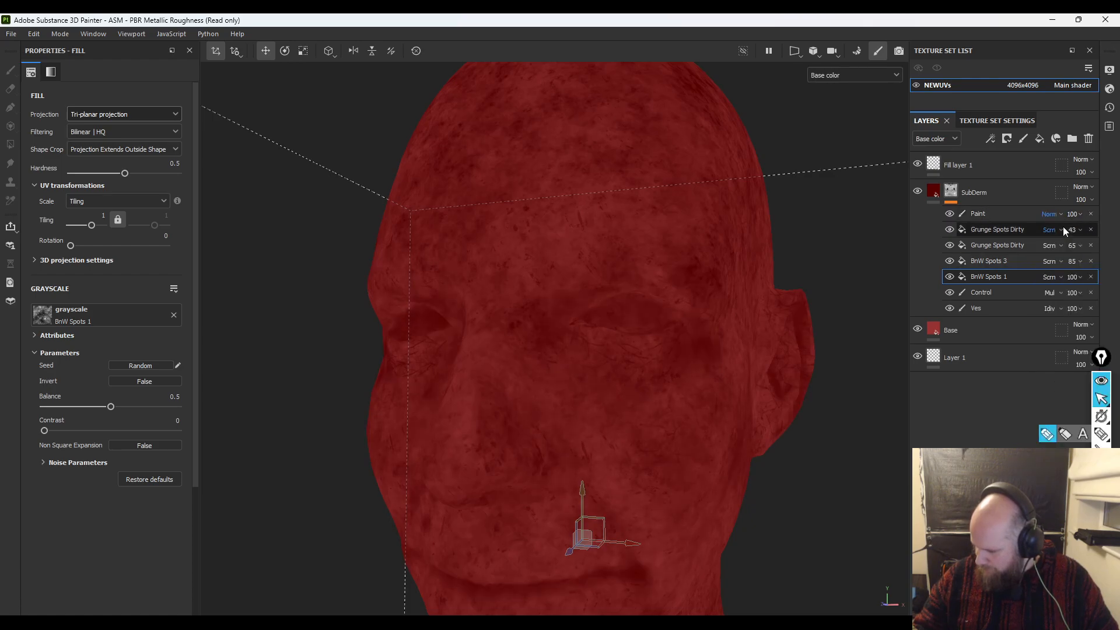
- Add a fill layer directly above SubDerm and limit it to the color channel
right_click_drag(508, 353, 370, 201, "alt")
middle_click_drag(453, 379, 458, 187, "alt")
left_click_drag(457, 186, 429, 196, "alt")
left_click(1018, 193)
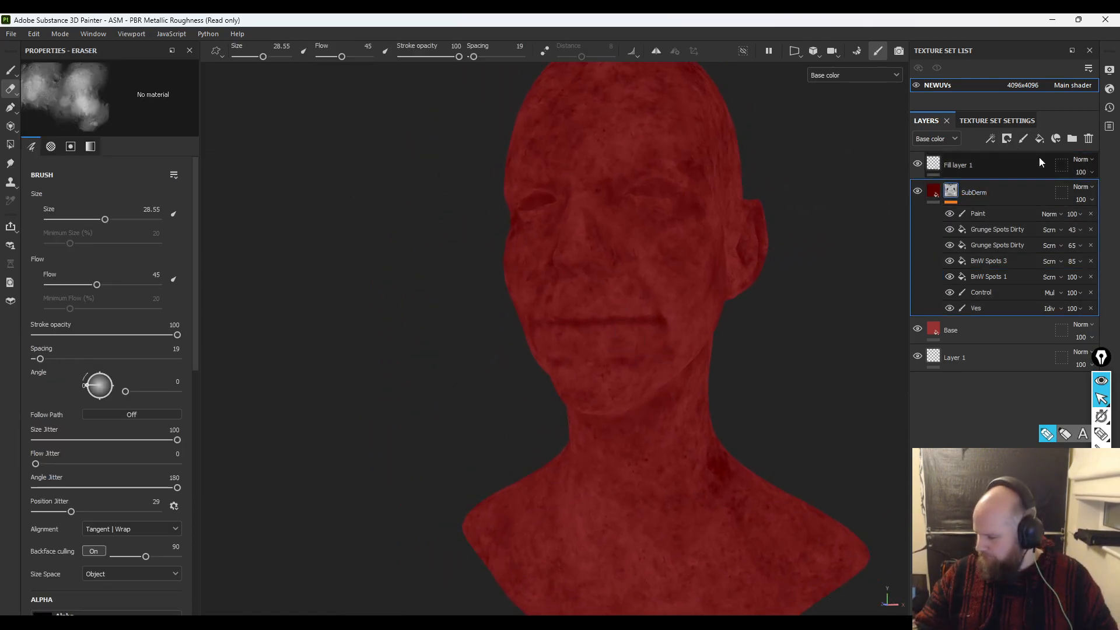
left_click(1039, 138)
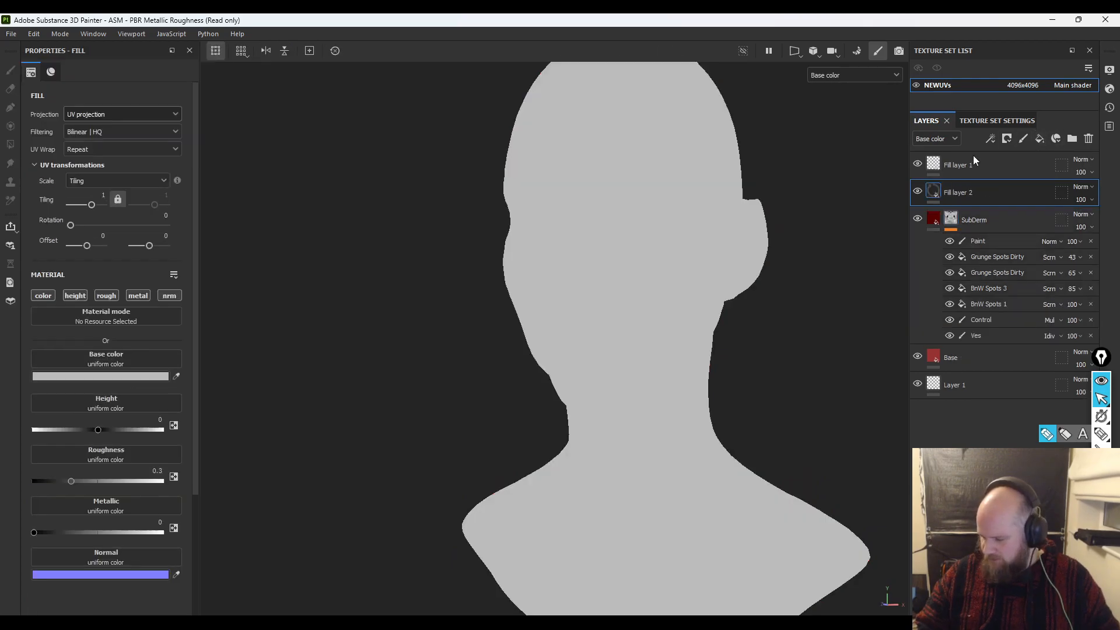
left_click(50, 298)
- Set the new fill layer's base color to dark purple 301134 and display the head in Material view
left_click(100, 377)
left_click(258, 447)
mouse_move(207, 512)
left_mouse_down()
mouse_move(230, 522)
mouse_move(207, 524)
left_mouse_up()
left_click(235, 517)
key("m")
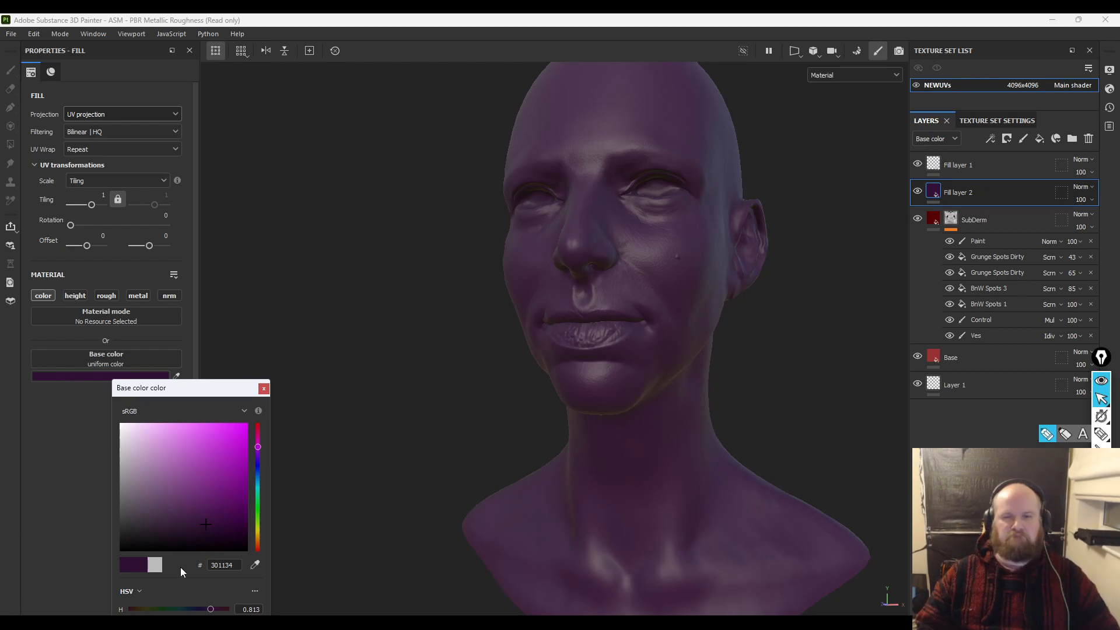
- Give the purple fill layer a black mask and add a paint effect to that mask
left_click_drag(534, 363, 467, 315, "alt")
right_click(953, 198)
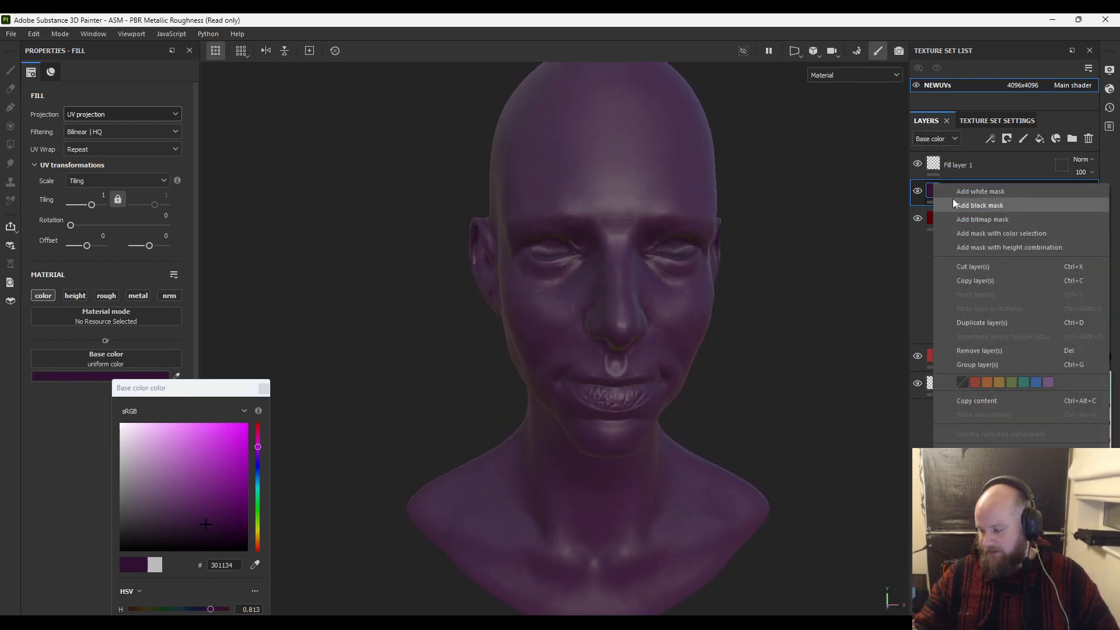
left_click(970, 205)
right_click(951, 191)
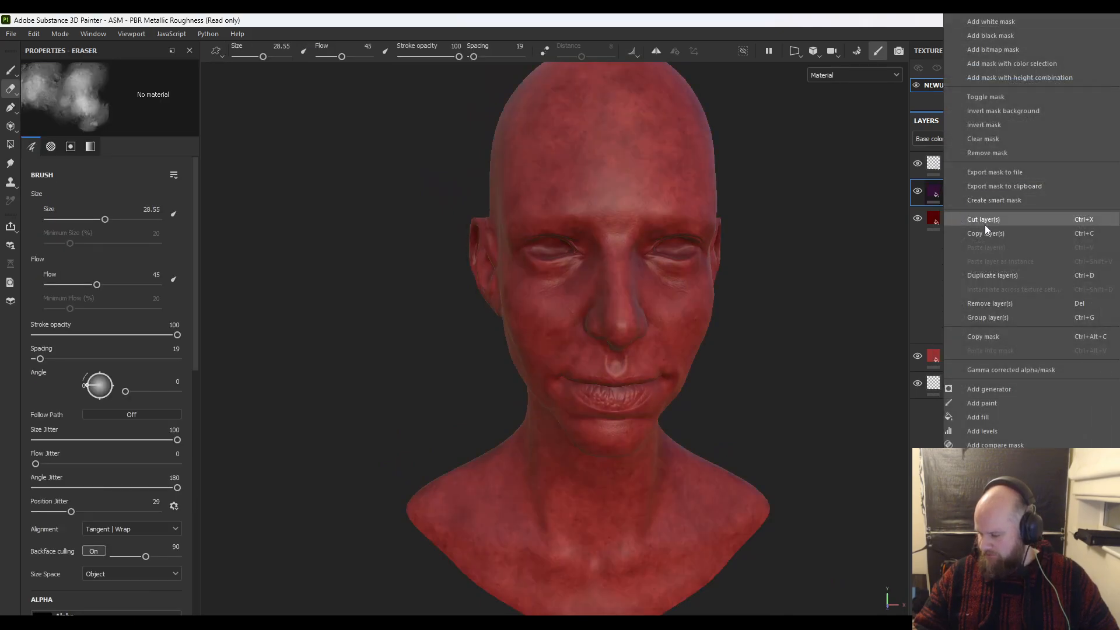
left_click(993, 403)
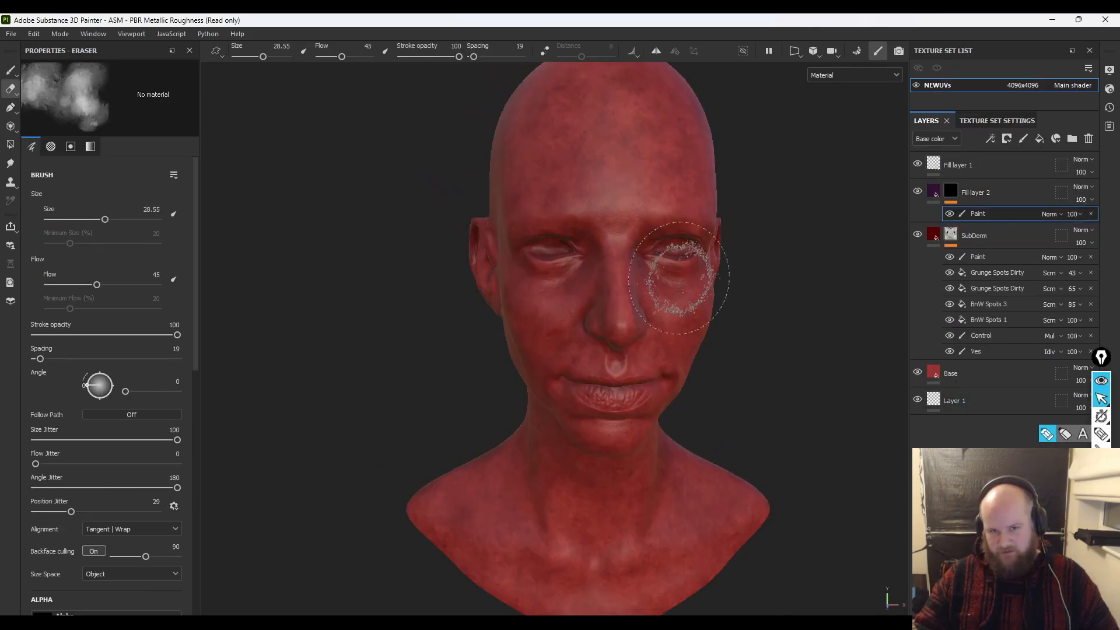
- Turn on symmetry and paint purple shadows under both eyes with a brush of size 7.53 and flow 18
left_click_drag(599, 400, 674, 429, "alt")
mouse_move(613, 314)
right_mouse_down("alt")
mouse_move(537, 341)
mouse_move(601, 327)
mouse_move(560, 326)
right_mouse_up("alt")
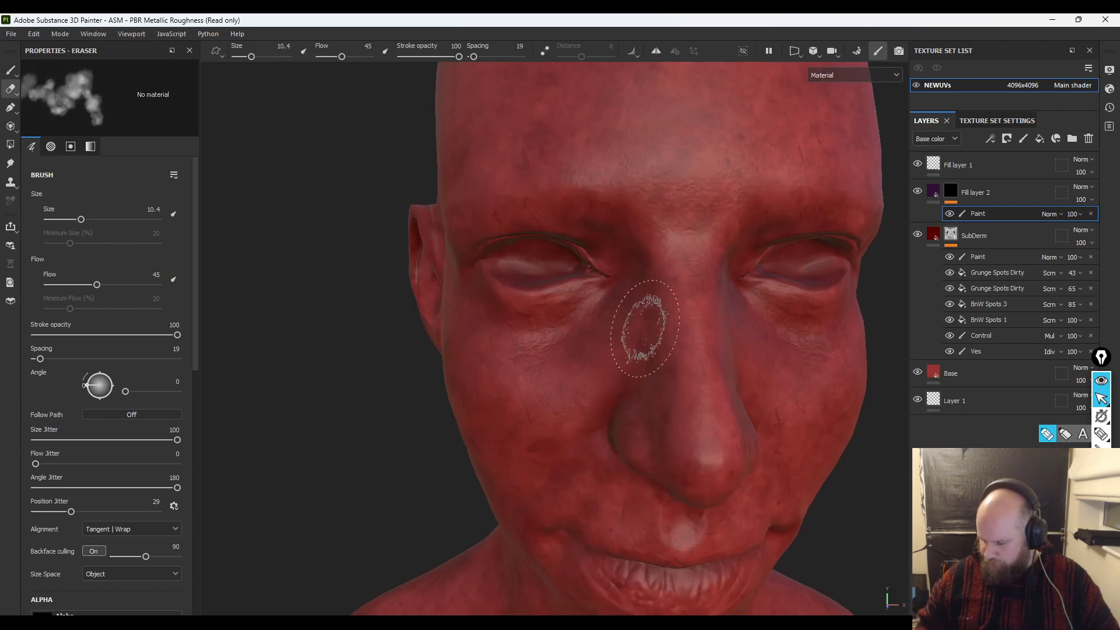
left_click(656, 51)
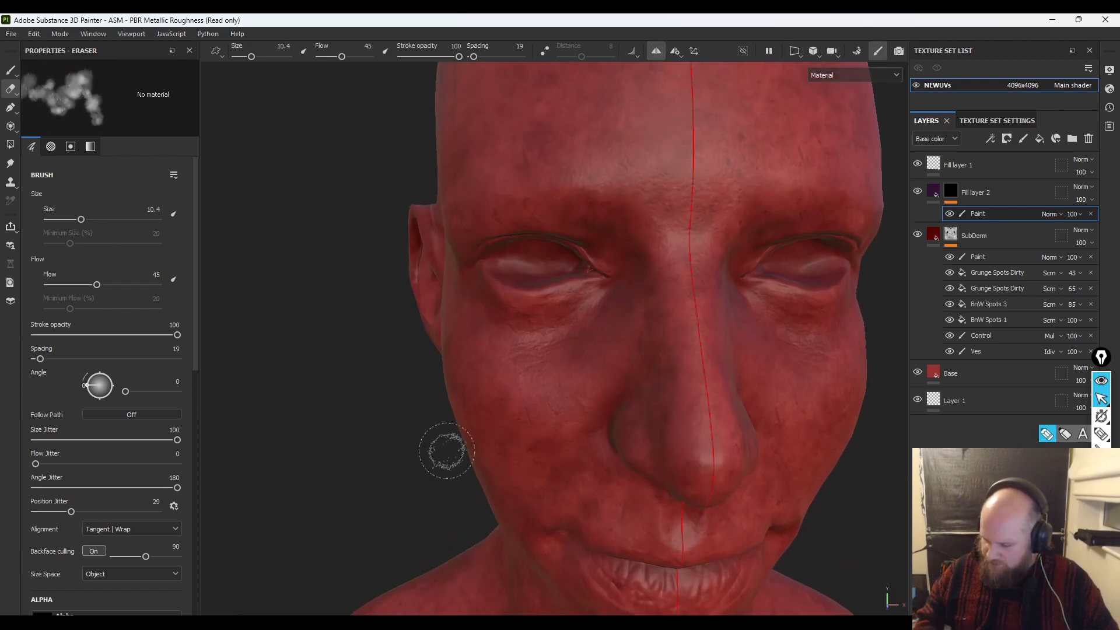
left_click_drag(445, 450, 397, 485, "alt")
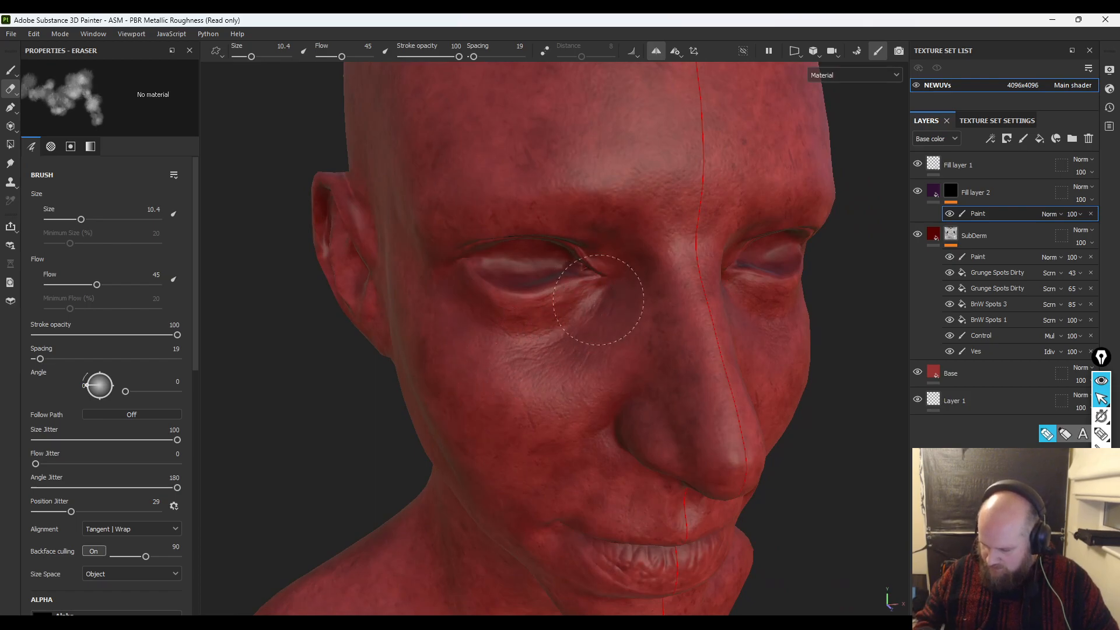
mouse_move(566, 315)
right_mouse_down("ctrl")
mouse_move(556, 281)
mouse_move(578, 306)
mouse_move(487, 78)
right_mouse_up("ctrl")
key("1")
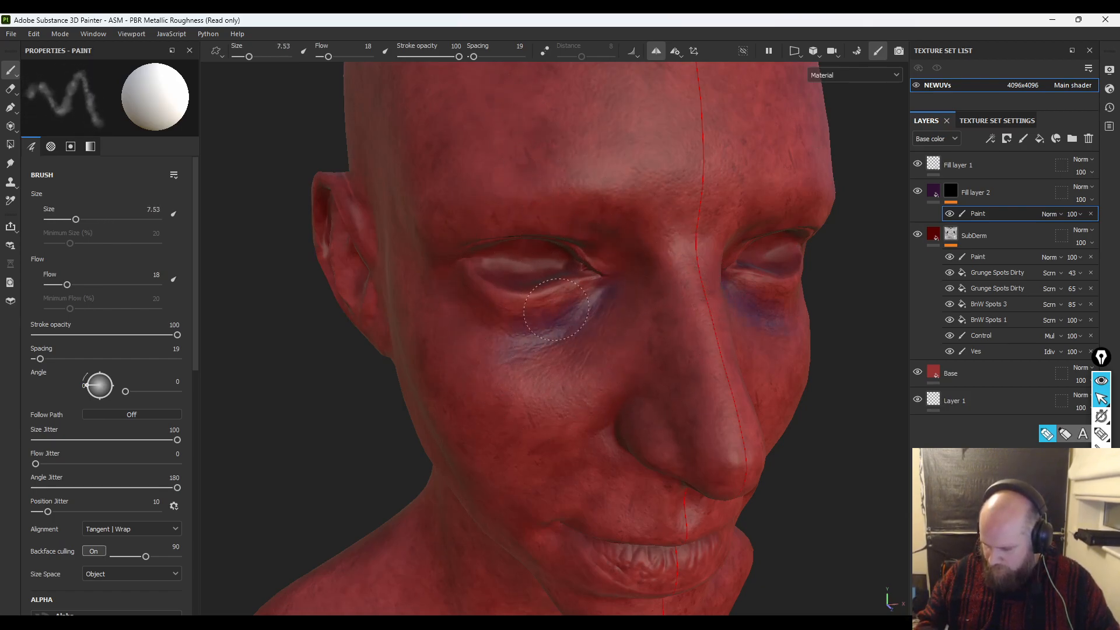
- Paint mirrored purple tints beside the nostrils and at the mouth corners, and check them from several angles
mouse_move(827, 461)
left_mouse_down("alt")
mouse_move(765, 487)
mouse_move(764, 327)
mouse_move(805, 393)
mouse_move(745, 467)
mouse_move(707, 388)
mouse_move(483, 464)
left_mouse_up("alt")
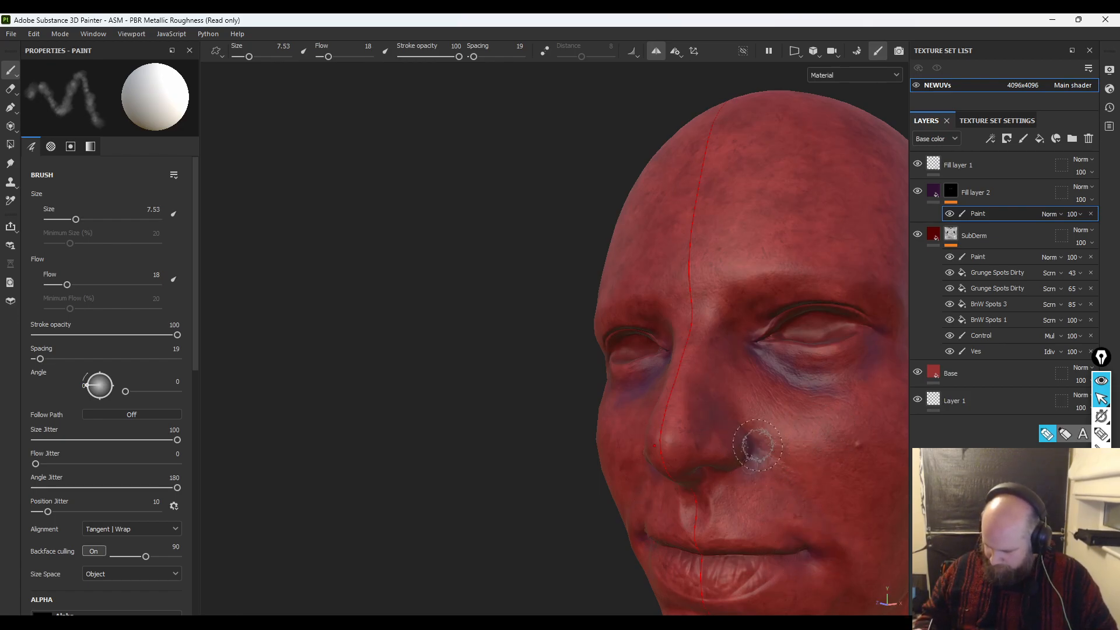
right_click_drag(810, 573, 566, 533, "alt")
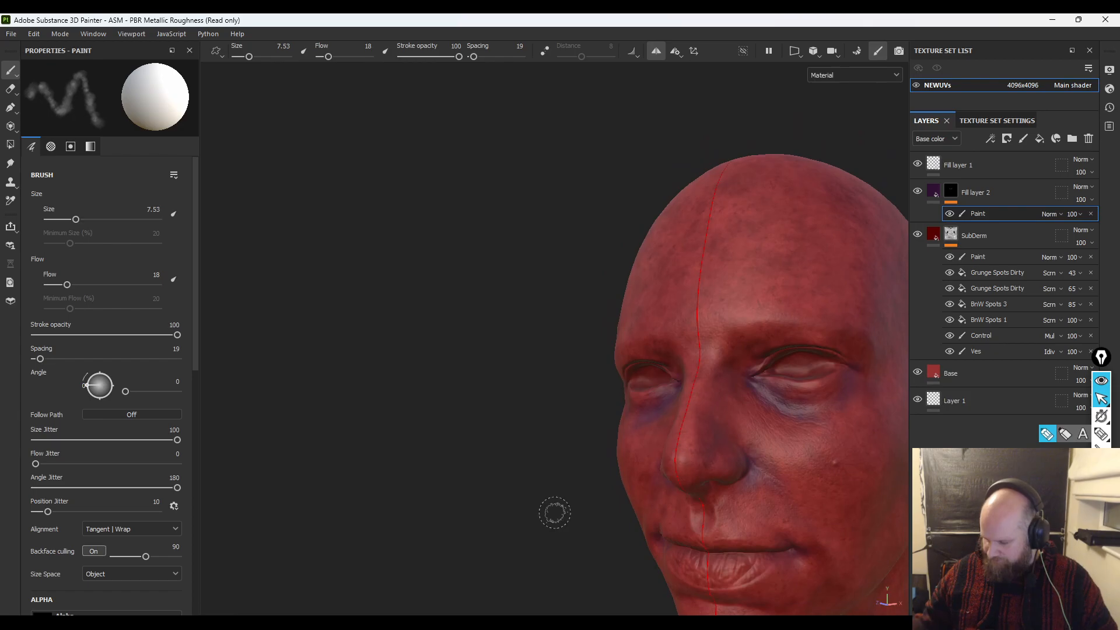
left_click_drag(557, 498, 613, 516, "alt")
key("c")
key("m")
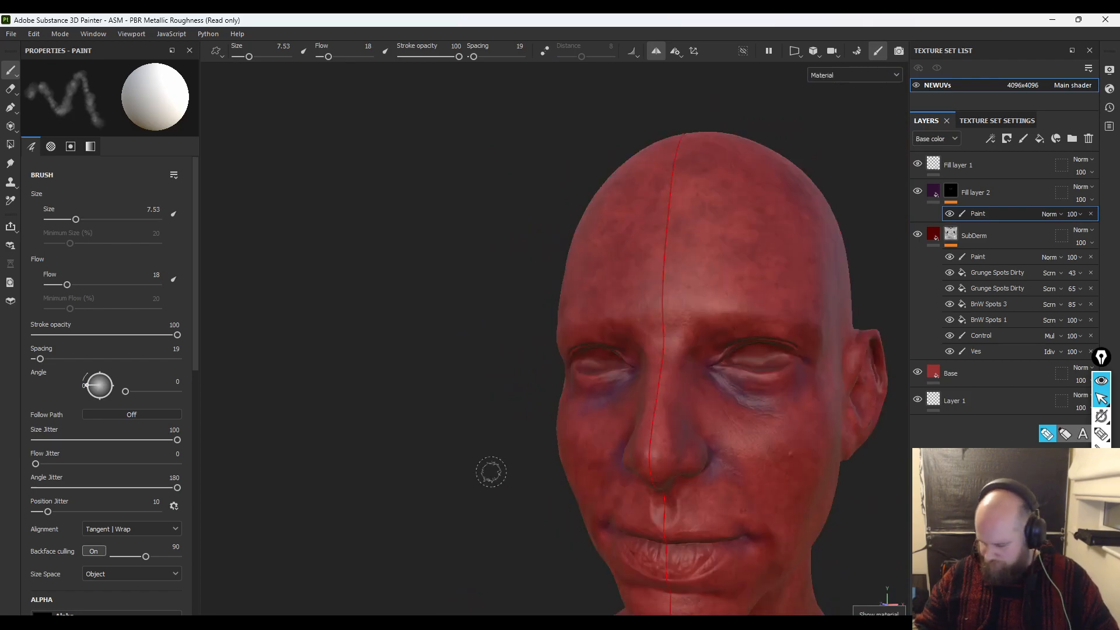
left_click_drag(491, 471, 435, 408, "alt")
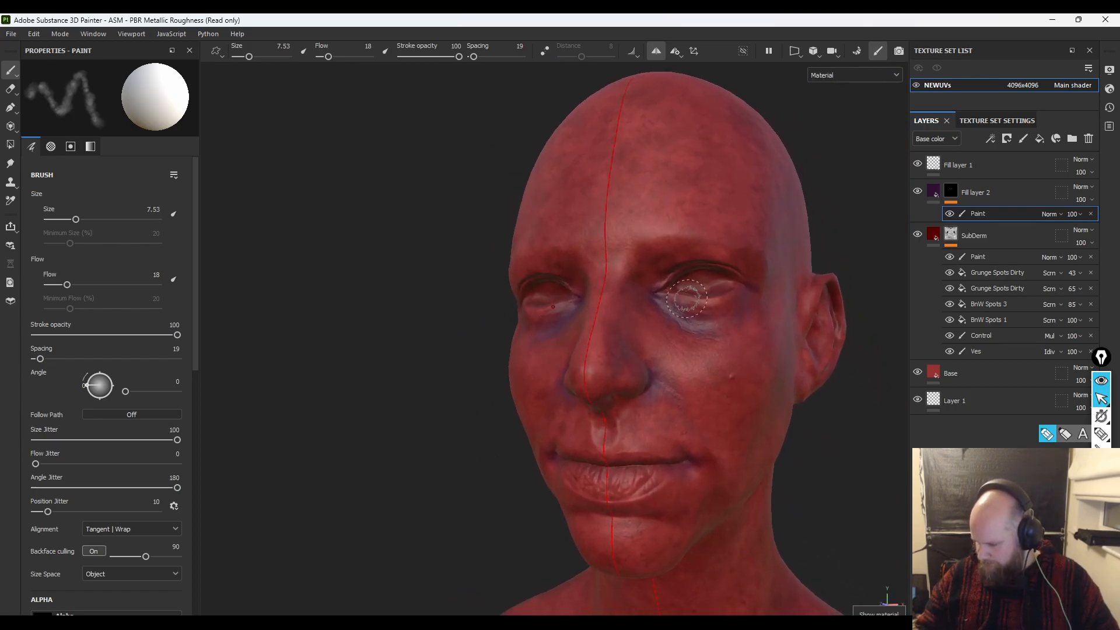
- Rename the purple fill layer as Purop
left_click(950, 192)
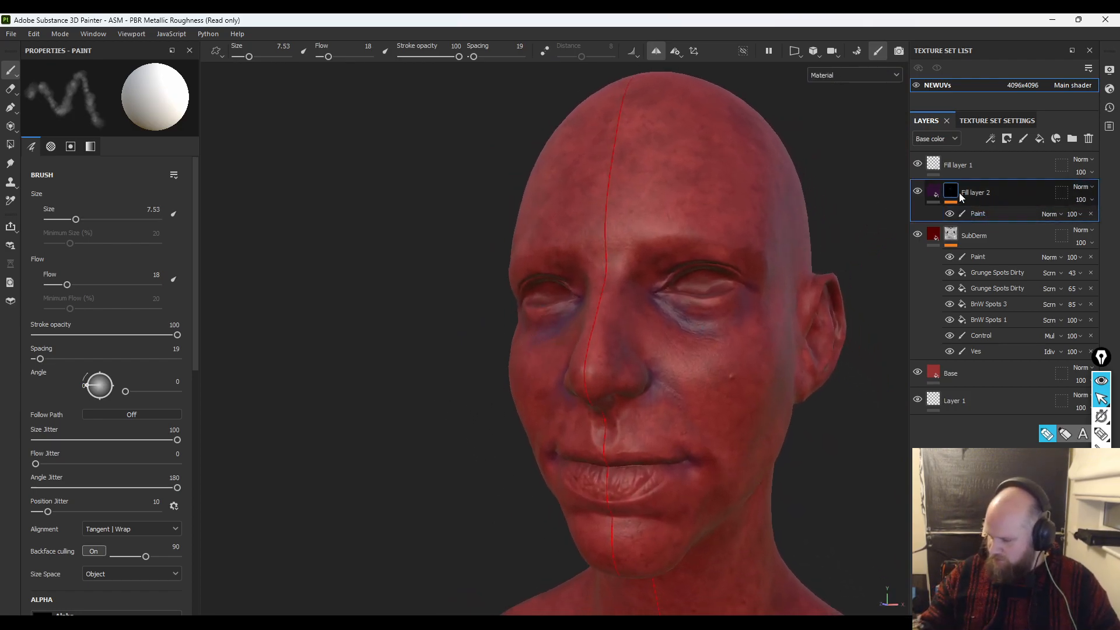
double_click(969, 195)
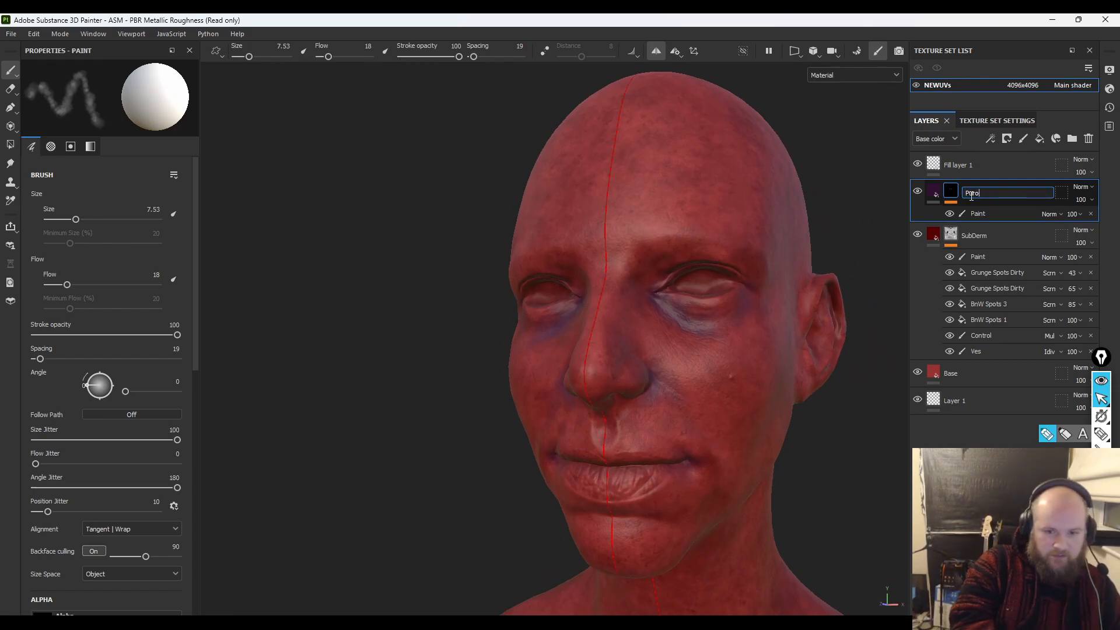
key("Return")
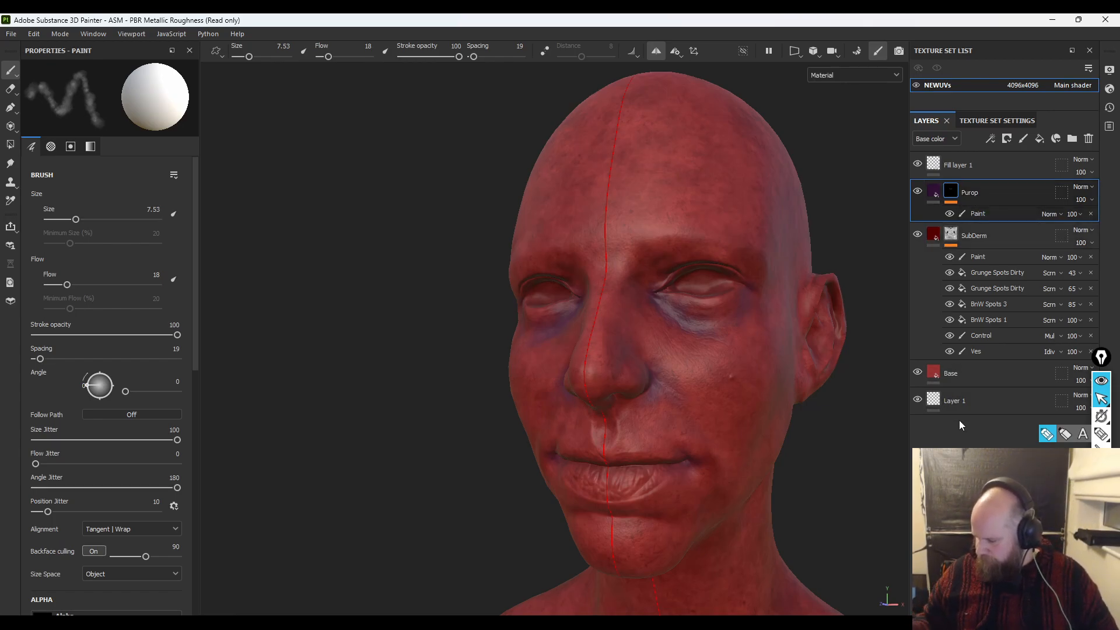
- Add a folder above the Purop layer and name it Subdermis
left_click(1072, 139)
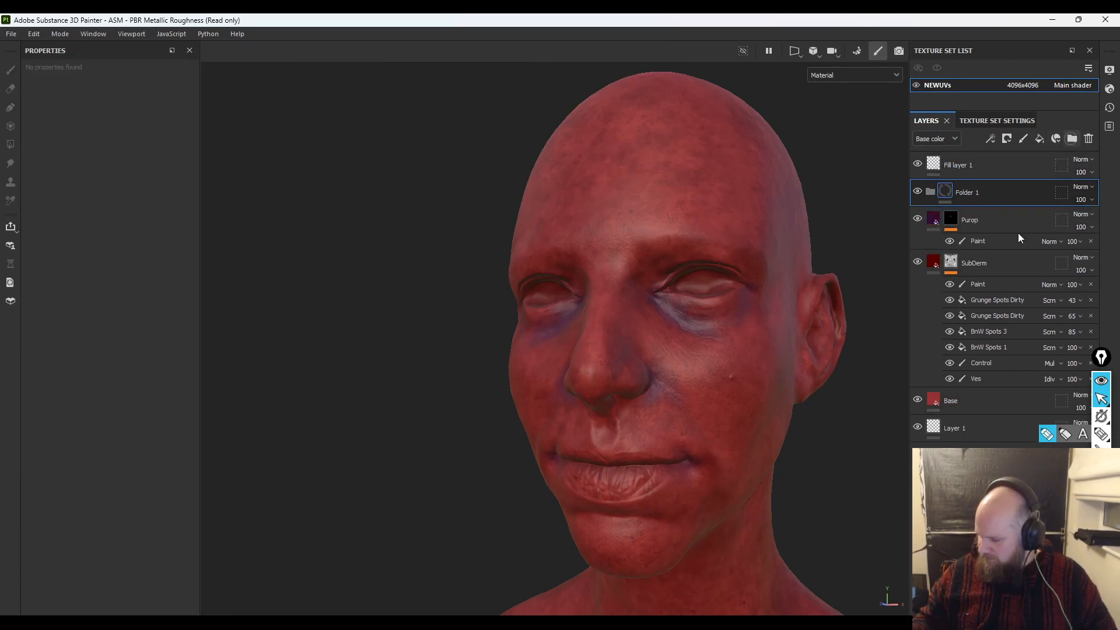
double_click(980, 192)
type("Su")
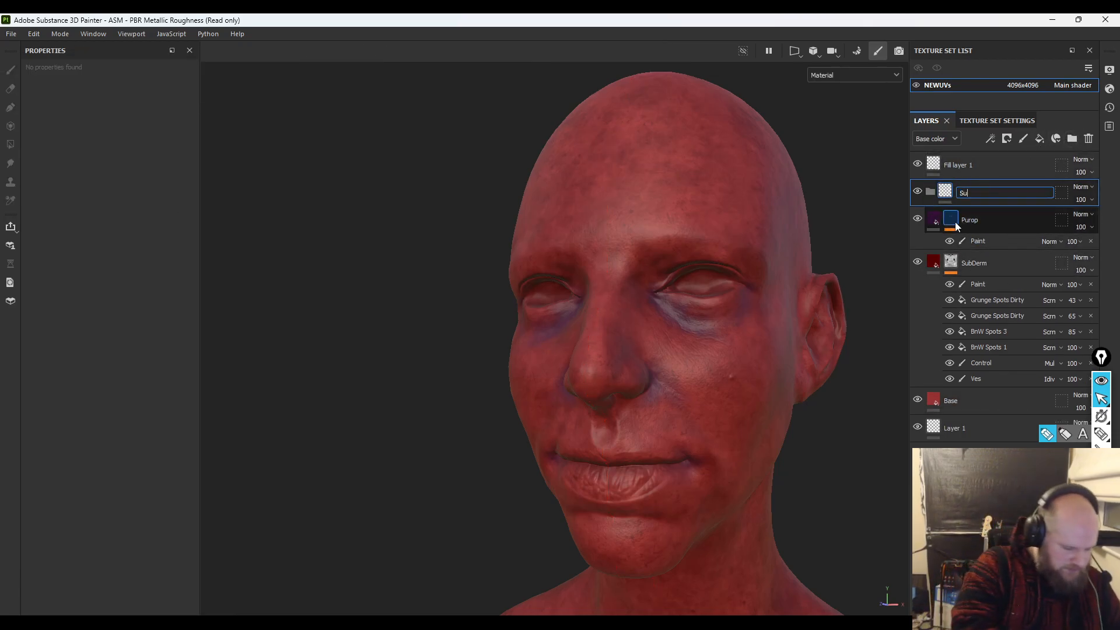
type("bdermis")
key("Return")
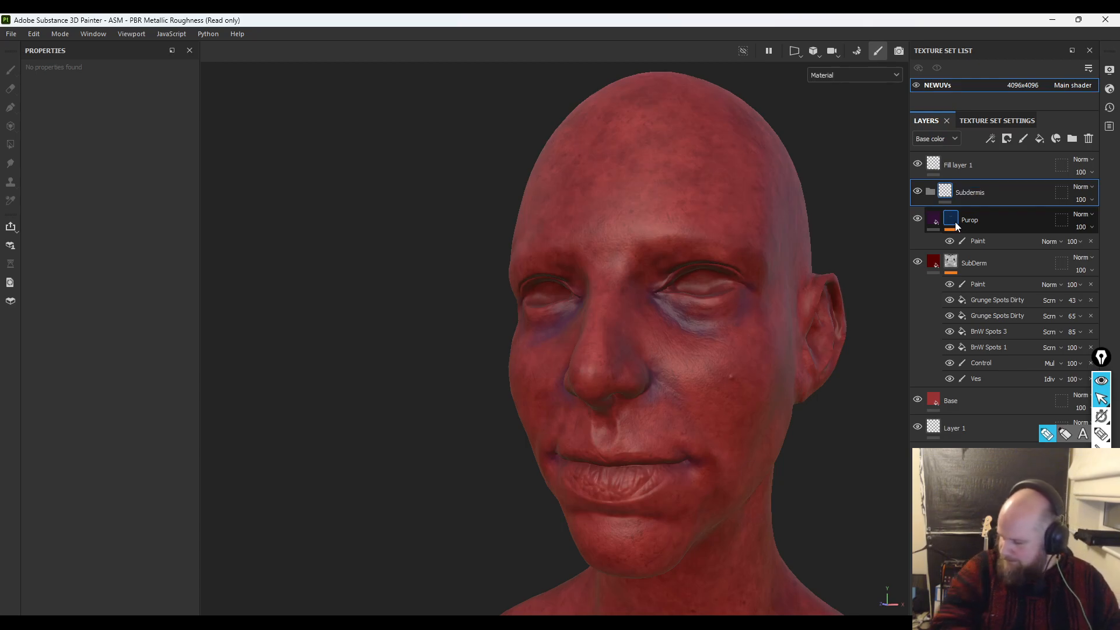
- Move the Purop, SubDerm and Base layers into the Subdermis folder and collapse it
left_click(1004, 231)
left_click(1005, 268, "shift")
left_click_drag(1005, 267, 1008, 196)
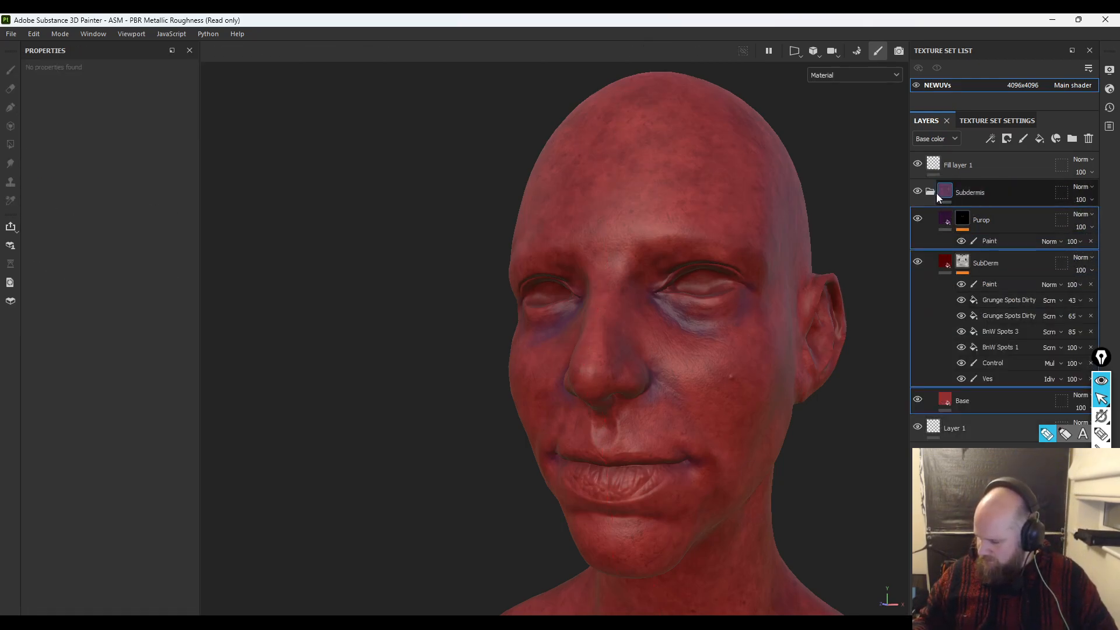
left_click(929, 192)
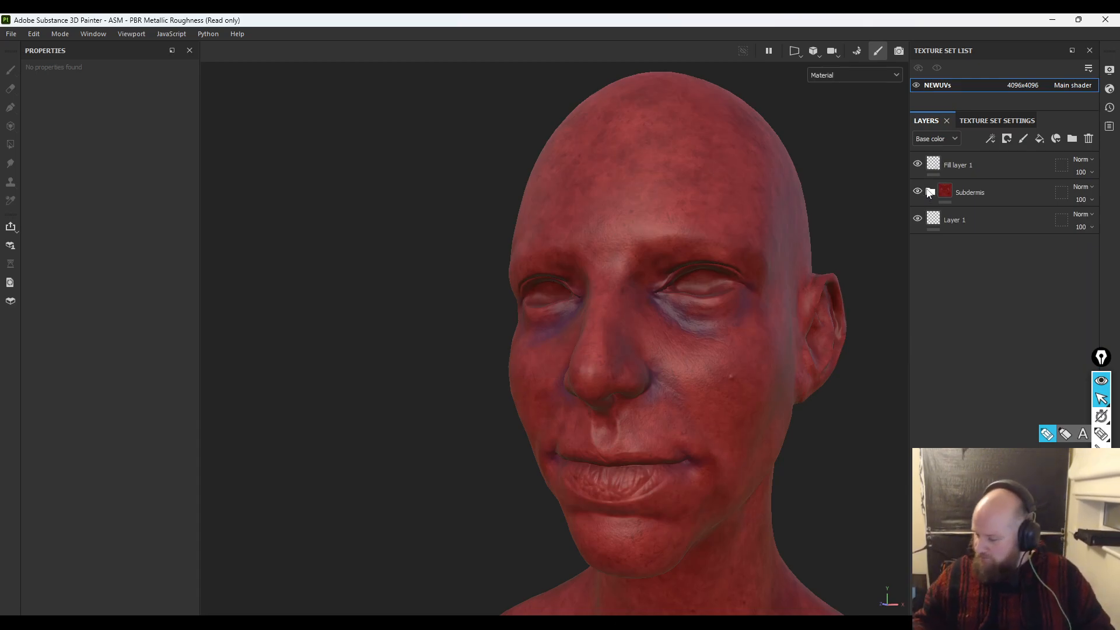
- Make the SubDerm mask's Paint effect active for painting and set the brush flow to 40
left_click(930, 192)
left_click(1014, 284)
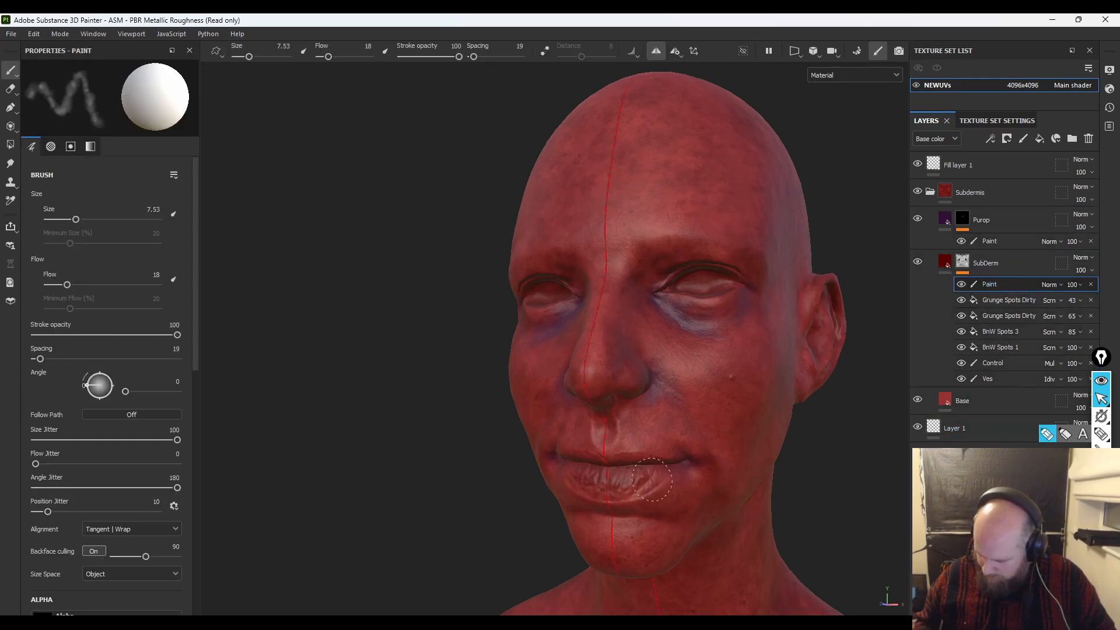
left_click_drag(67, 285, 91, 284)
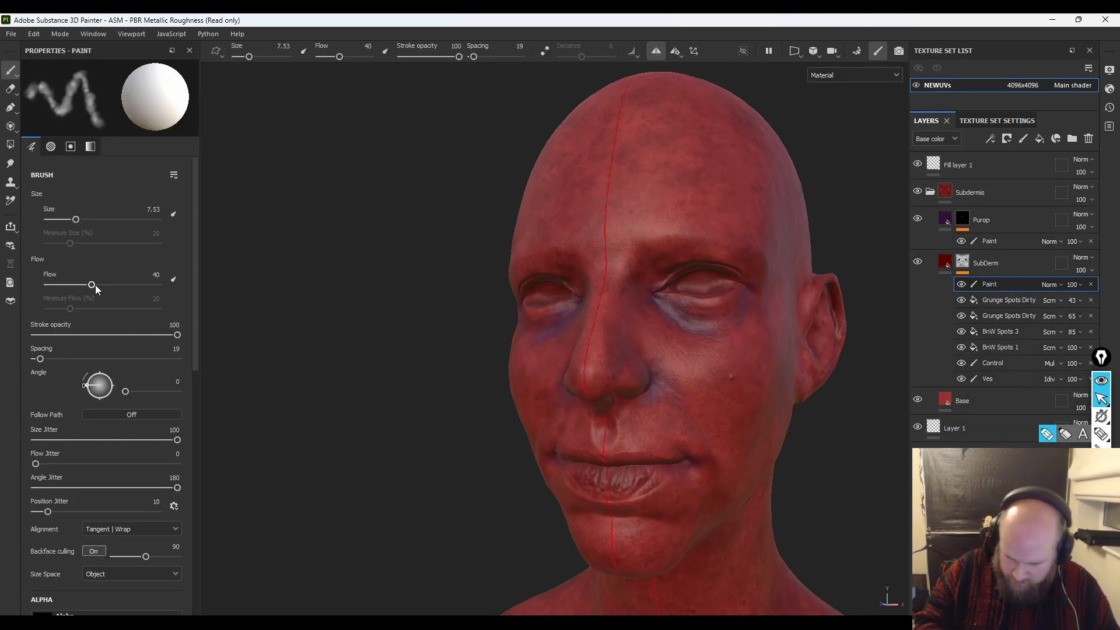
left_click_drag(400, 511, 475, 513, "alt")
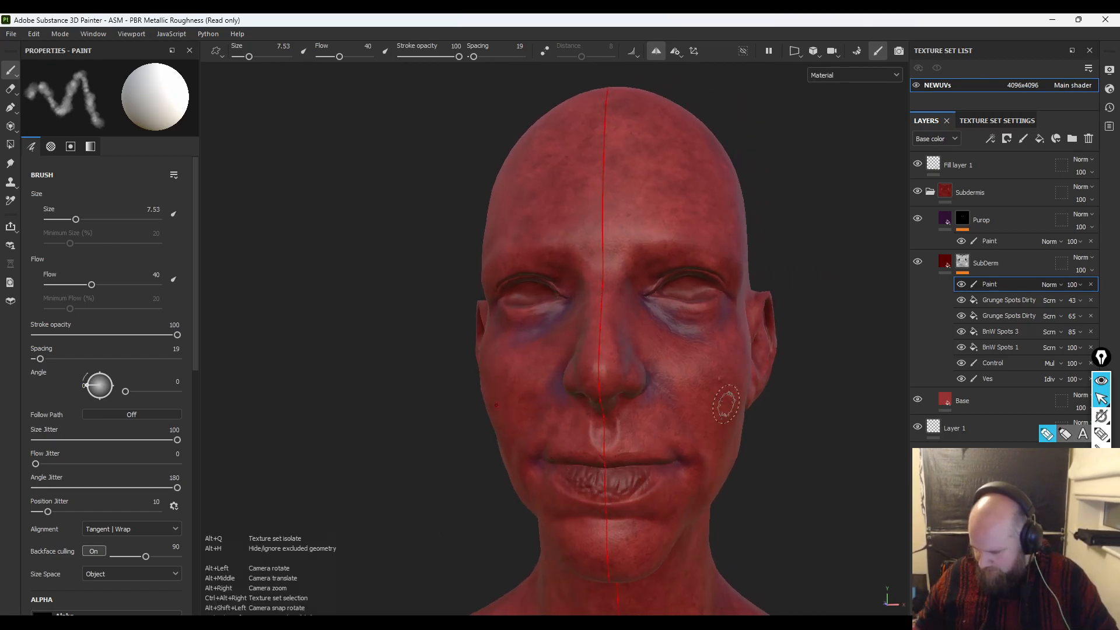
- Paint mirrored dark redness over the lips and around the nostrils, checking the result in Base color view
middle_click_drag(670, 340, 683, 293, "alt")
right_click_drag(671, 318, 859, 570, "alt")
middle_click_drag(709, 531, 787, 429, "alt")
mouse_move(855, 522)
left_mouse_down("alt")
mouse_move(620, 490)
mouse_move(725, 369)
left_mouse_up("alt")
key("c")
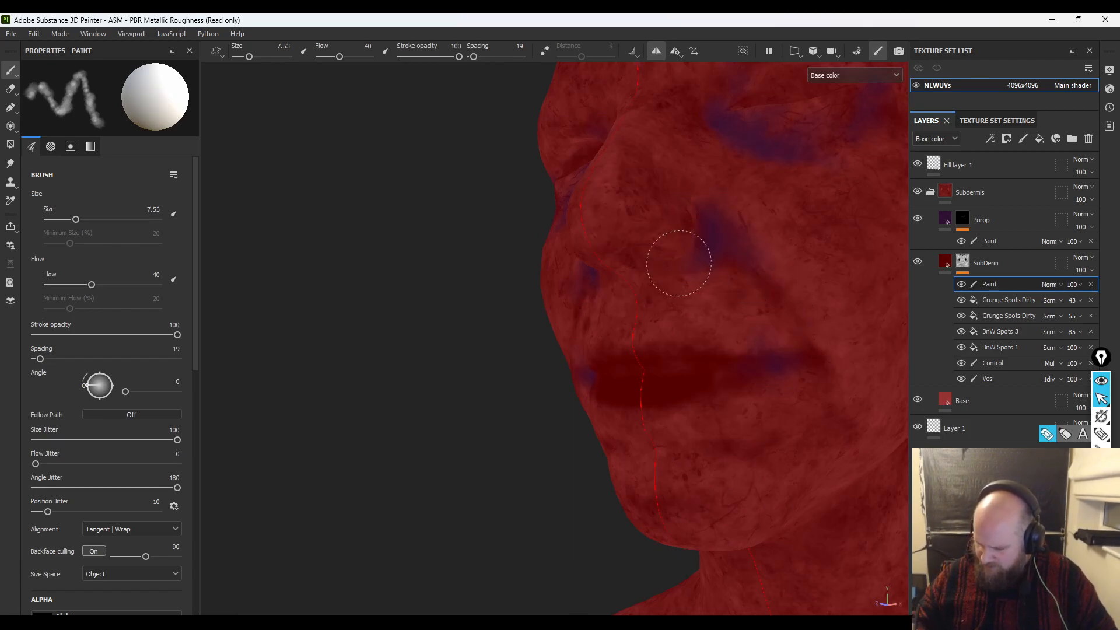
left_click_drag(500, 478, 604, 298, "alt")
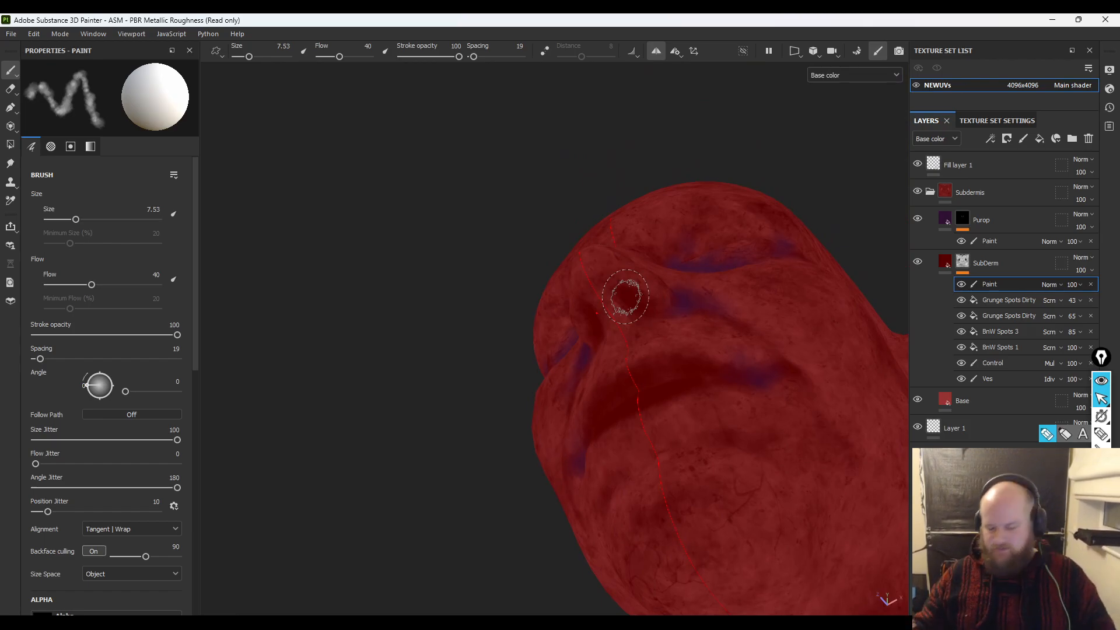
mouse_move(408, 420)
left_mouse_down("alt")
mouse_move(590, 240)
mouse_move(579, 356)
mouse_move(465, 449)
mouse_move(622, 83)
left_mouse_up("alt")
- Open the display settings' camera options and set the focal length to 90 mm
left_click(830, 50)
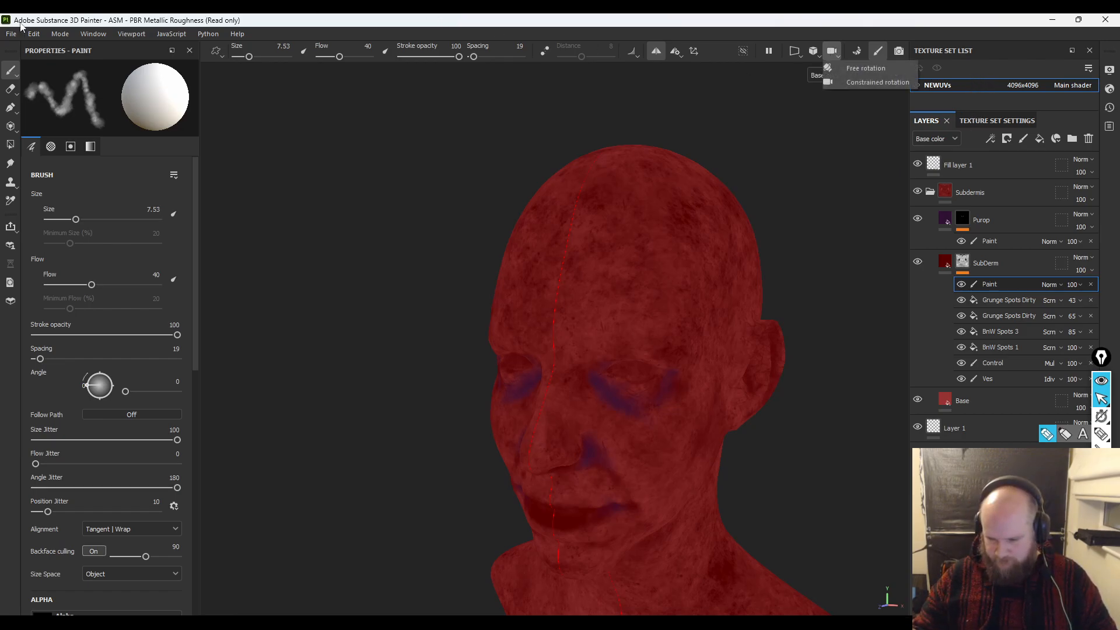
left_click(92, 34)
mouse_move(123, 59)
left_click(203, 75)
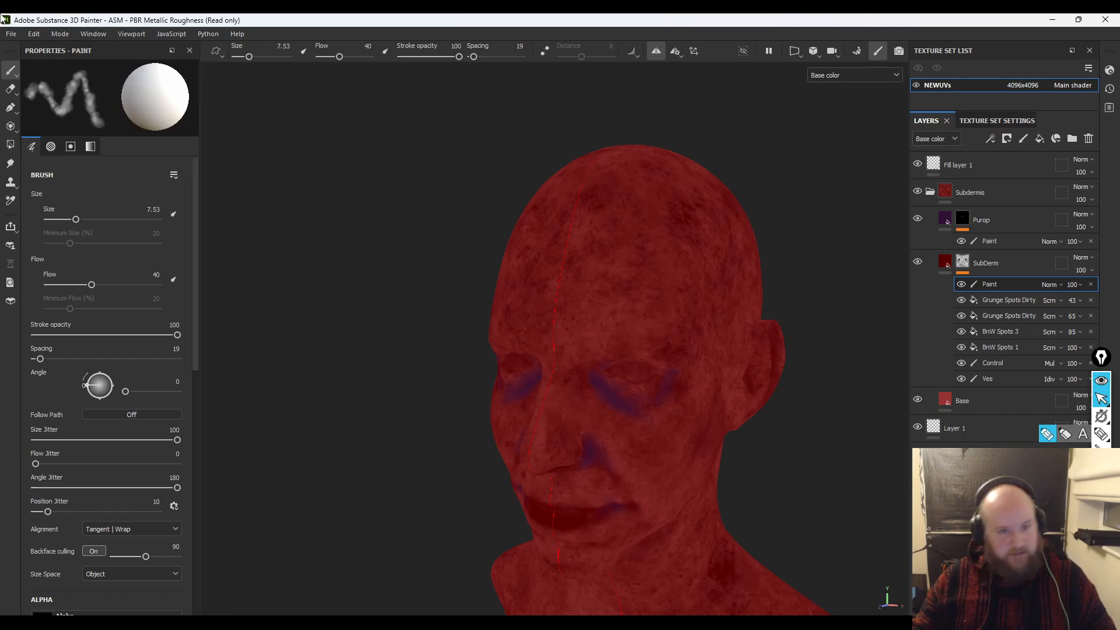
left_click_drag(557, 615, 587, 155)
left_click(517, 206)
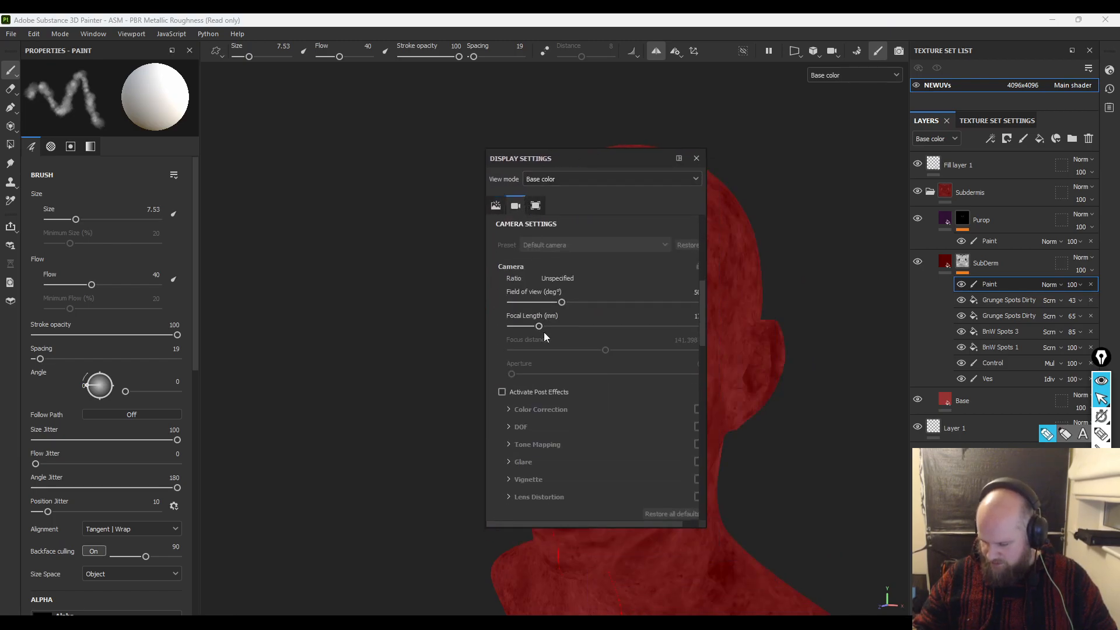
left_click_drag(705, 323, 780, 325)
left_click_drag(549, 321, 523, 307)
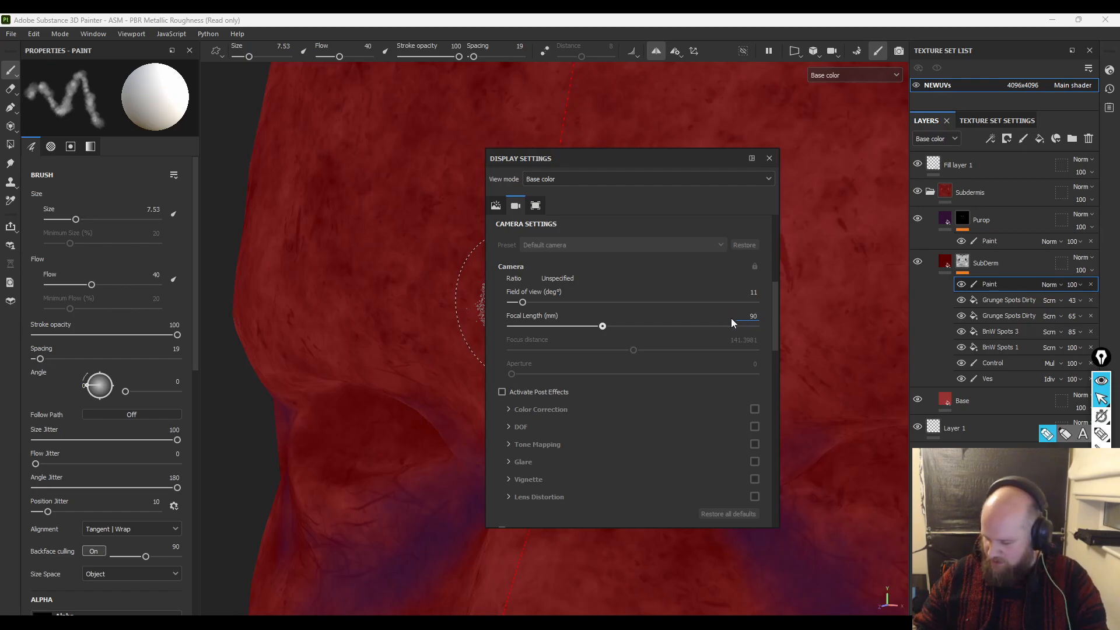
- Confirm the 90 mm focal length, close the display settings and frame the whole head in the viewport
key("Return")
left_click(770, 158)
key("f")
left_click_drag(384, 419, 331, 385, "alt")
right_click_drag(331, 385, 467, 389, "alt")
middle_click_drag(468, 389, 463, 429, "alt")
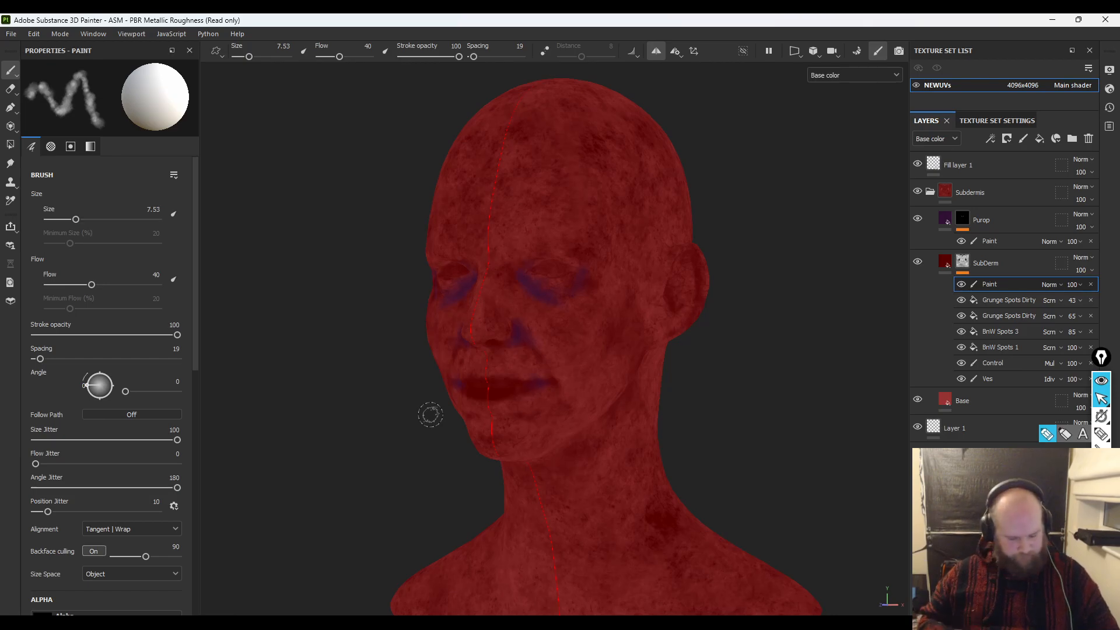
- Switch the viewport to Material view and examine the subdermal coloring across the face
key("m")
key("alt")
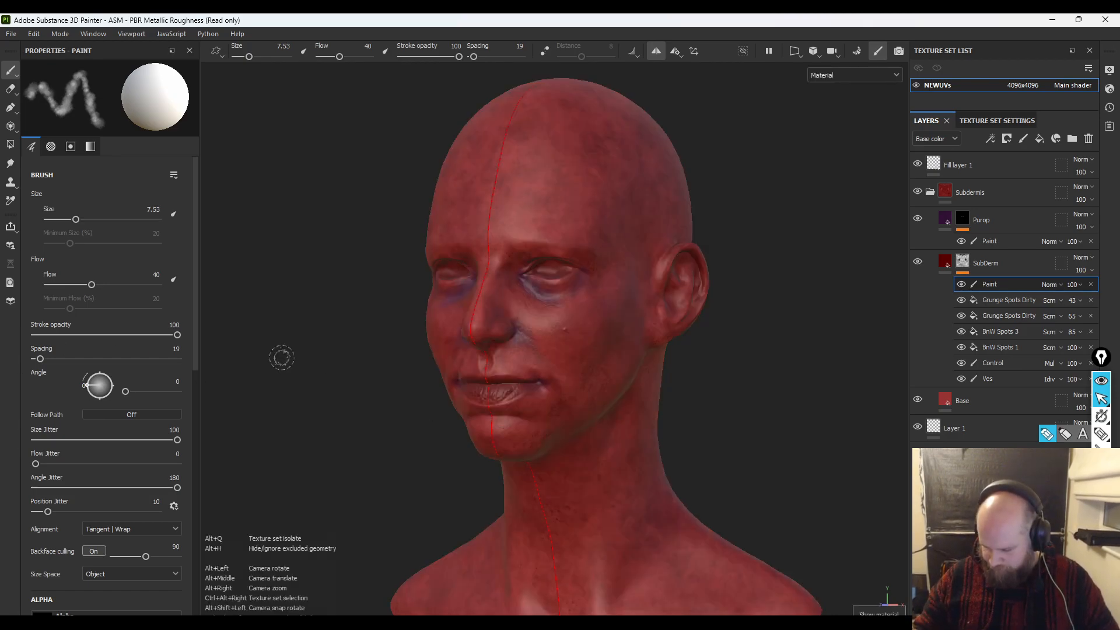
mouse_move(361, 416)
left_mouse_down("alt")
mouse_move(400, 430)
mouse_move(490, 405)
mouse_move(614, 420)
mouse_move(441, 427)
mouse_move(367, 412)
left_mouse_up("alt")
right_click_drag(367, 412, 377, 285, "alt")
middle_click_drag(376, 285, 421, 399, "alt")
right_click_drag(420, 399, 525, 420, "alt")
left_click_drag(525, 420, 507, 385, "alt")
middle_click_drag(507, 385, 429, 337, "alt")
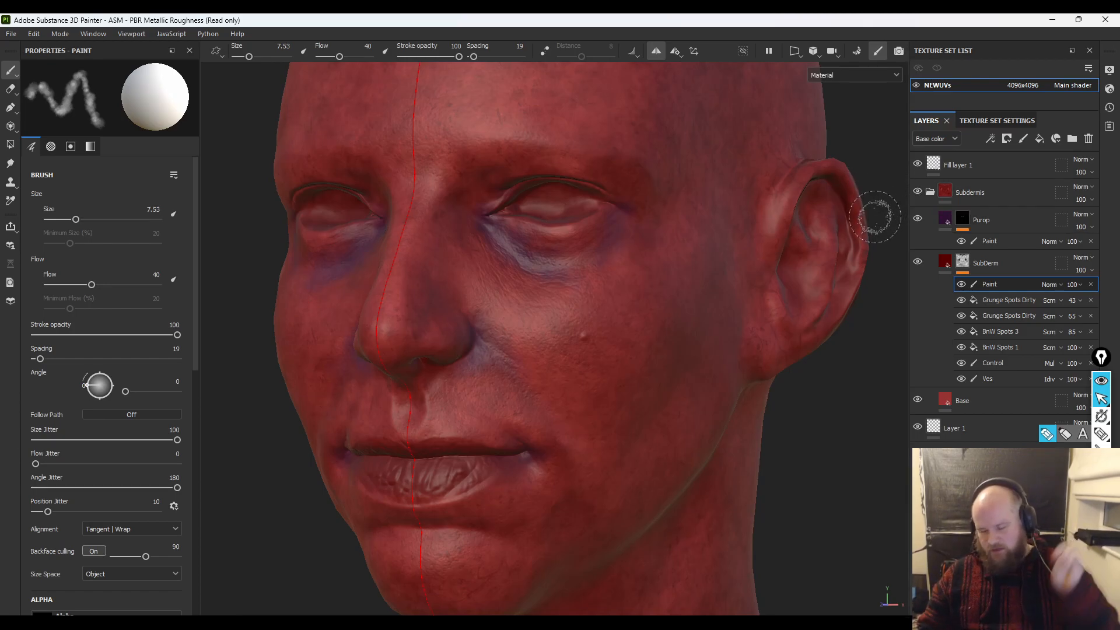
- Collapse the Subdermis folder and add a fill layer above it with only the color channel enabled
left_click(929, 193)
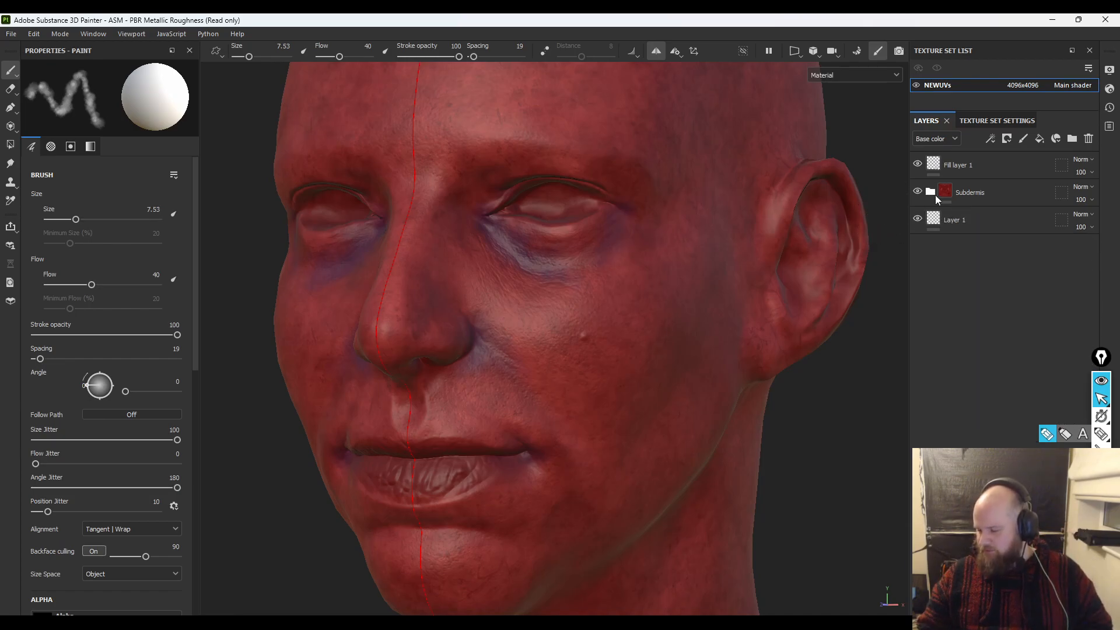
left_click(1022, 198)
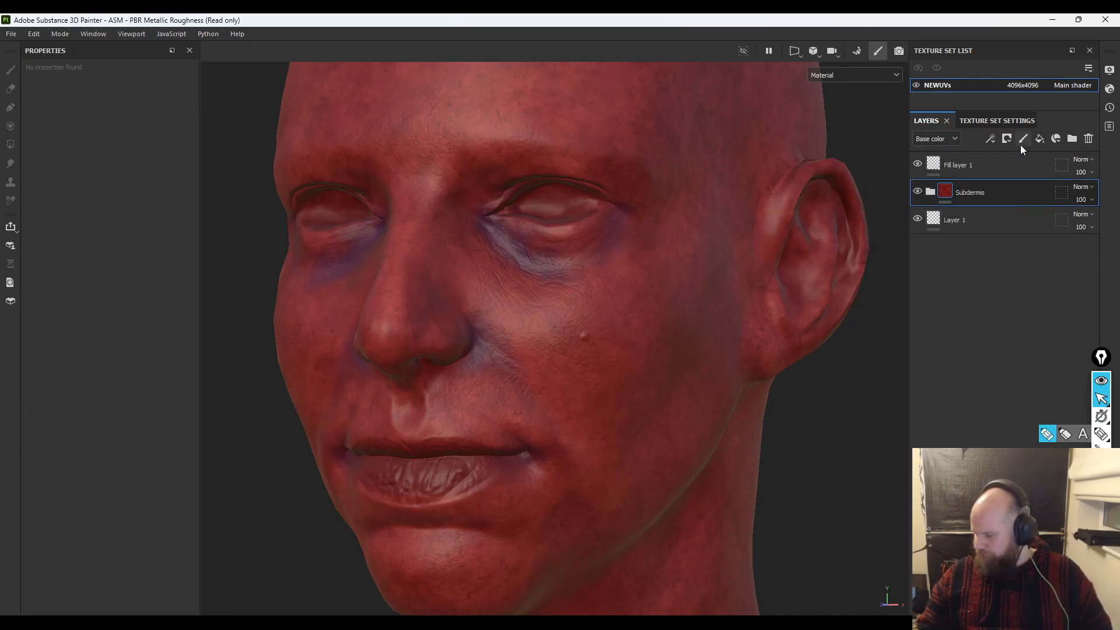
left_click(1039, 140)
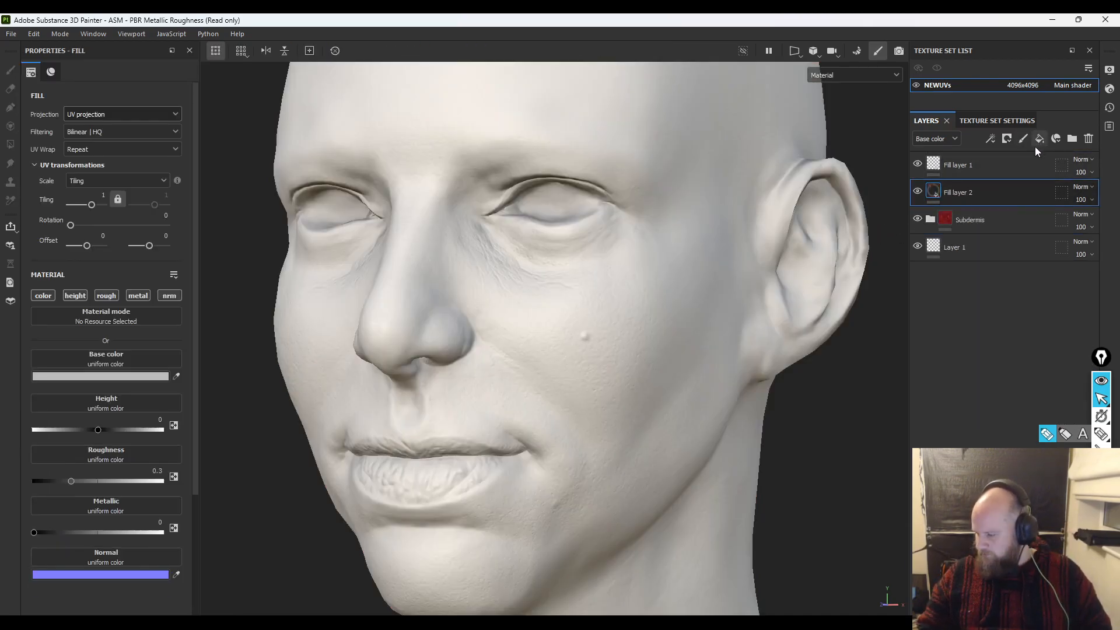
left_click(42, 296)
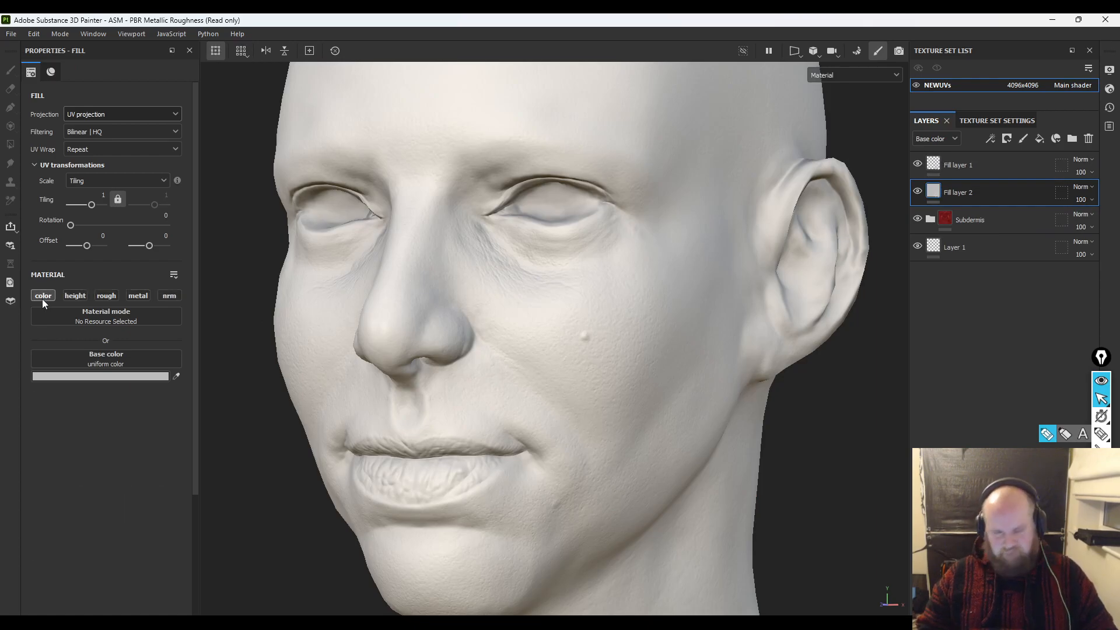
- Set the new fill layer's base color to the muted brown skin tone 82614A
left_click(83, 377)
left_click_drag(255, 524, 258, 537)
left_click_drag(153, 468, 171, 474)
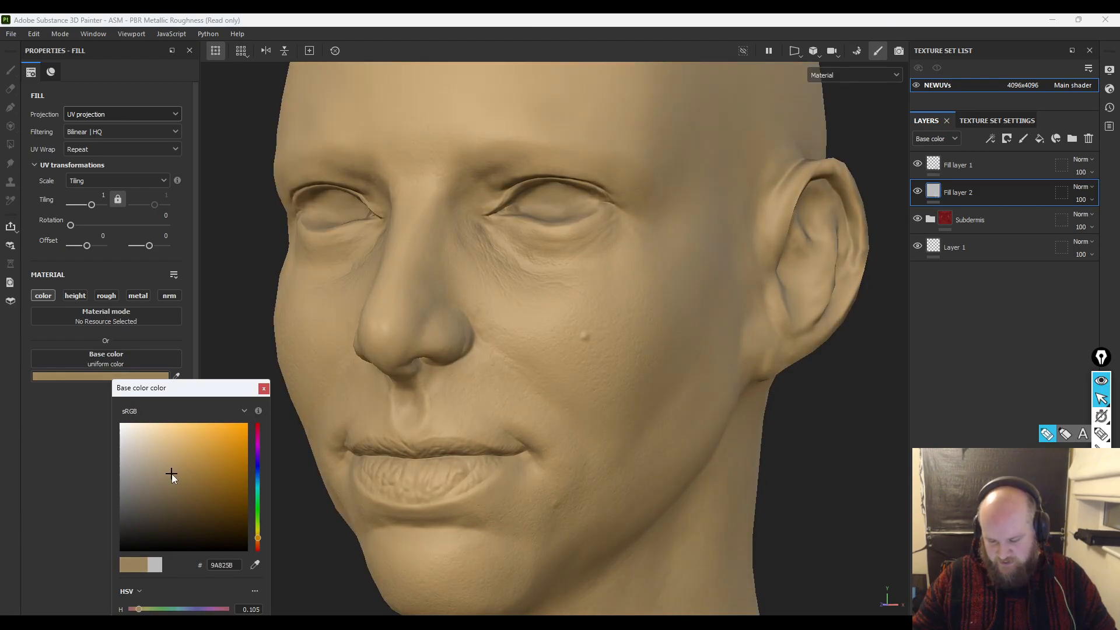
left_click_drag(170, 475, 172, 489)
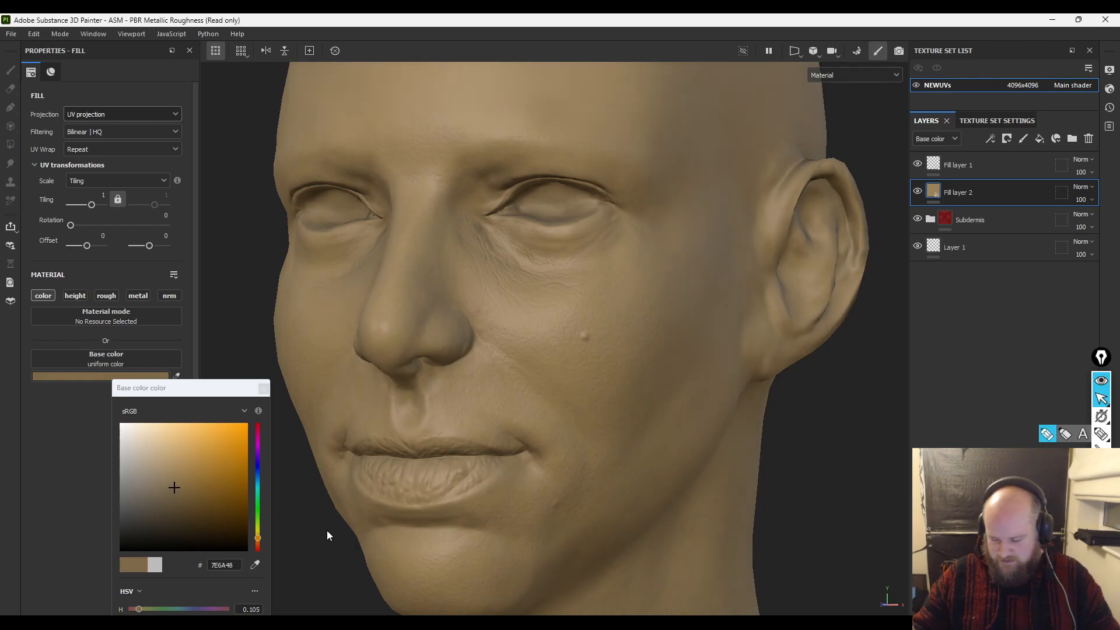
left_click_drag(260, 537, 261, 540)
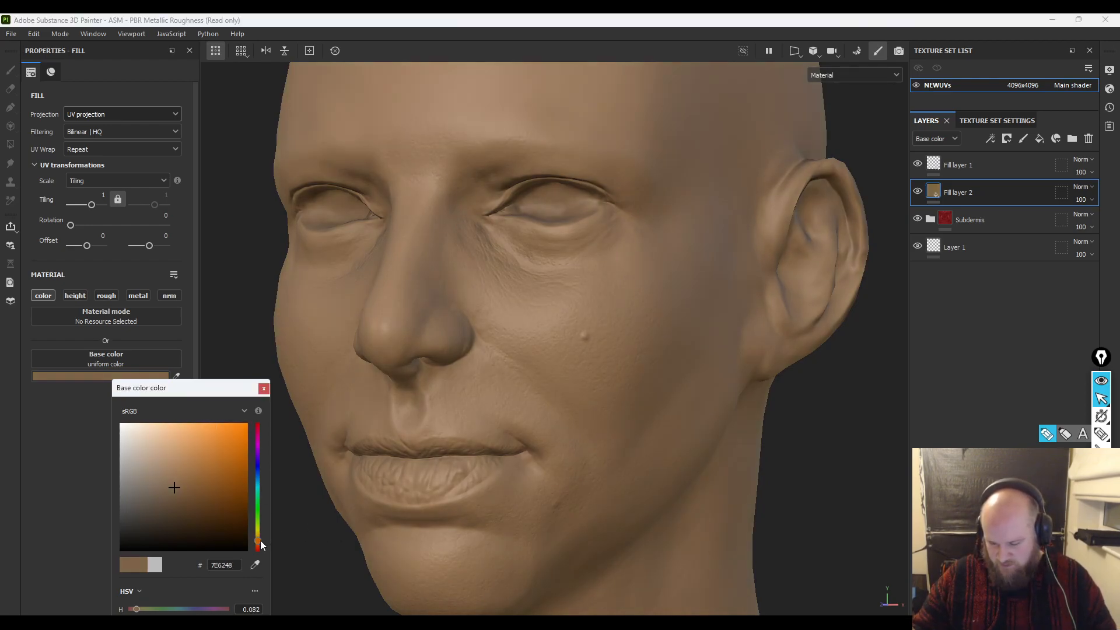
left_click(177, 495)
mouse_move(177, 495)
left_mouse_down()
mouse_move(191, 480)
mouse_move(198, 505)
mouse_move(170, 498)
mouse_move(179, 487)
left_mouse_up()
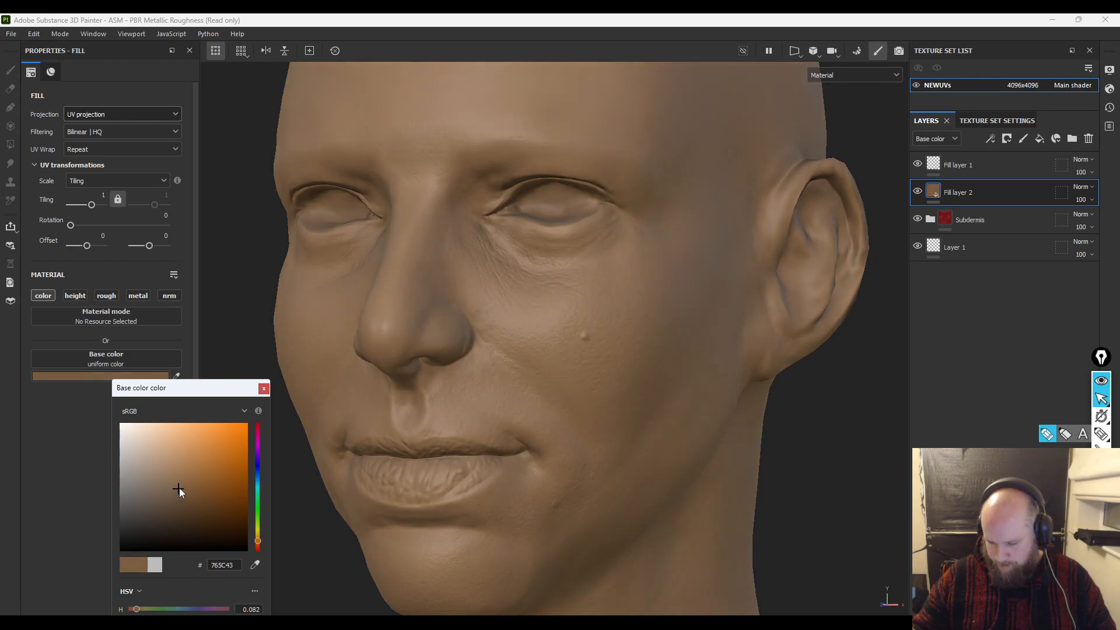
left_click_drag(258, 538, 258, 541)
mouse_move(173, 488)
left_mouse_down()
mouse_move(186, 494)
mouse_move(174, 485)
left_mouse_up()
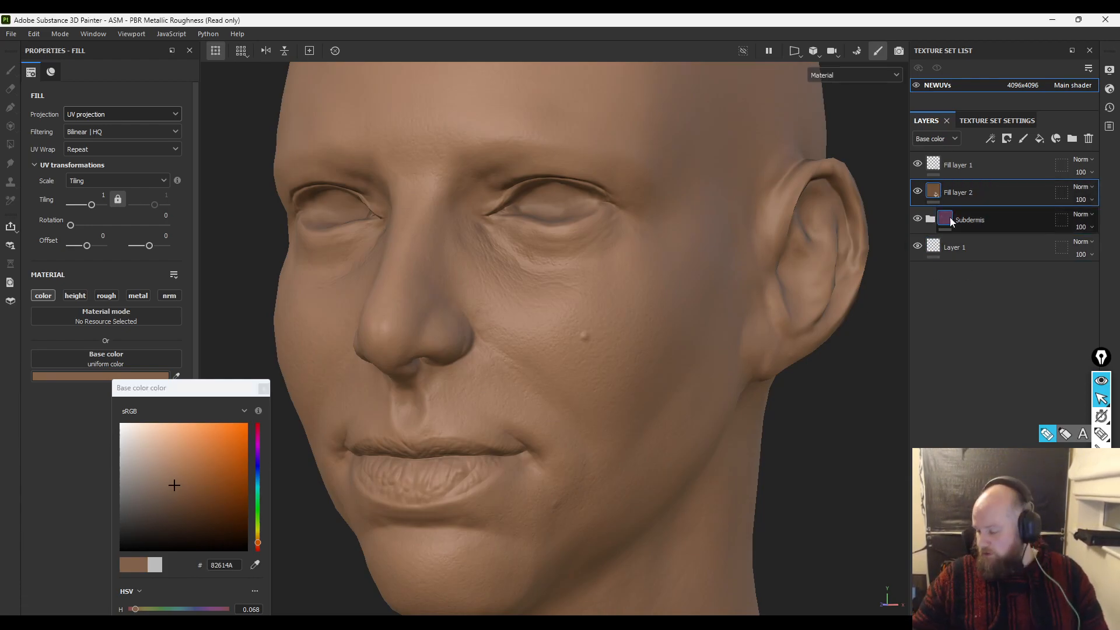
- Rename the brown fill layer as Dermid and give it a black mask with a Paint effect
double_click(961, 195)
type("Dermid")
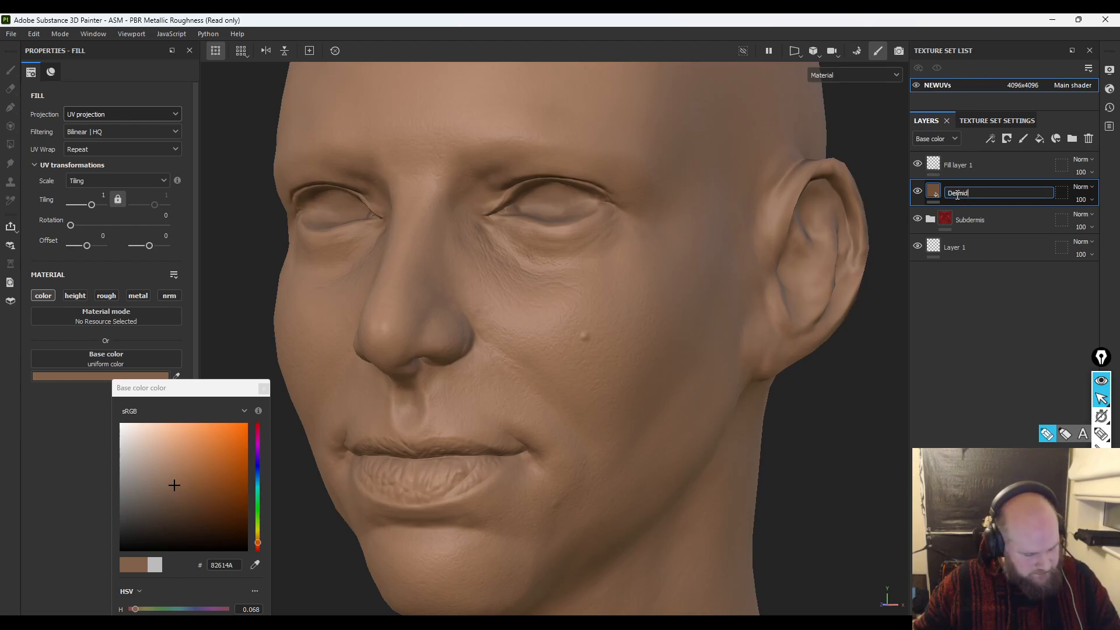
key("Return")
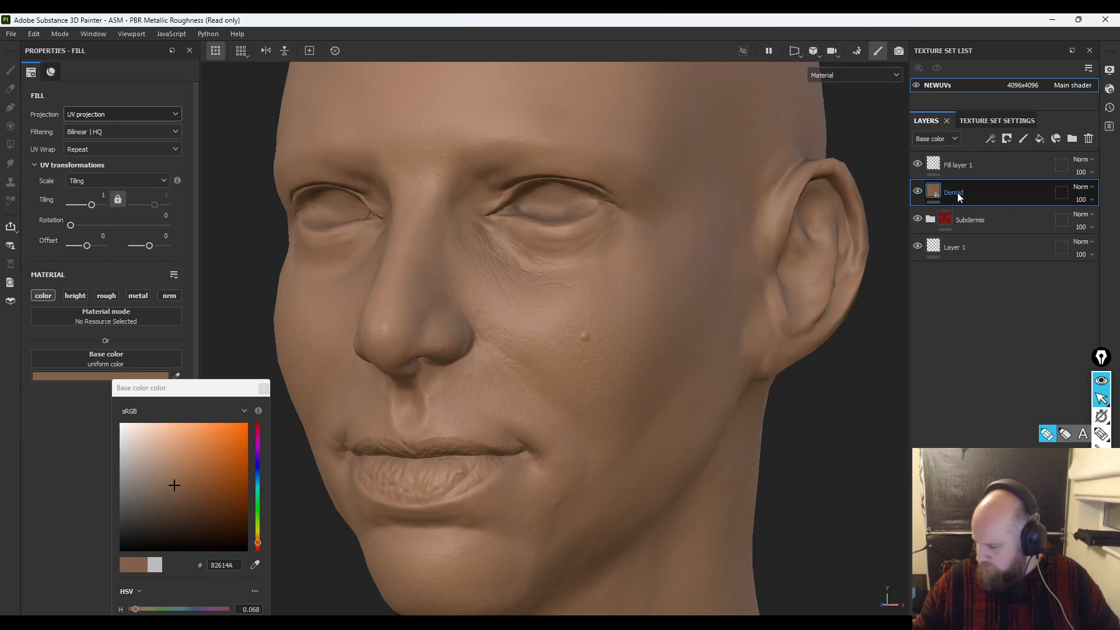
right_click(957, 195)
left_click(969, 212)
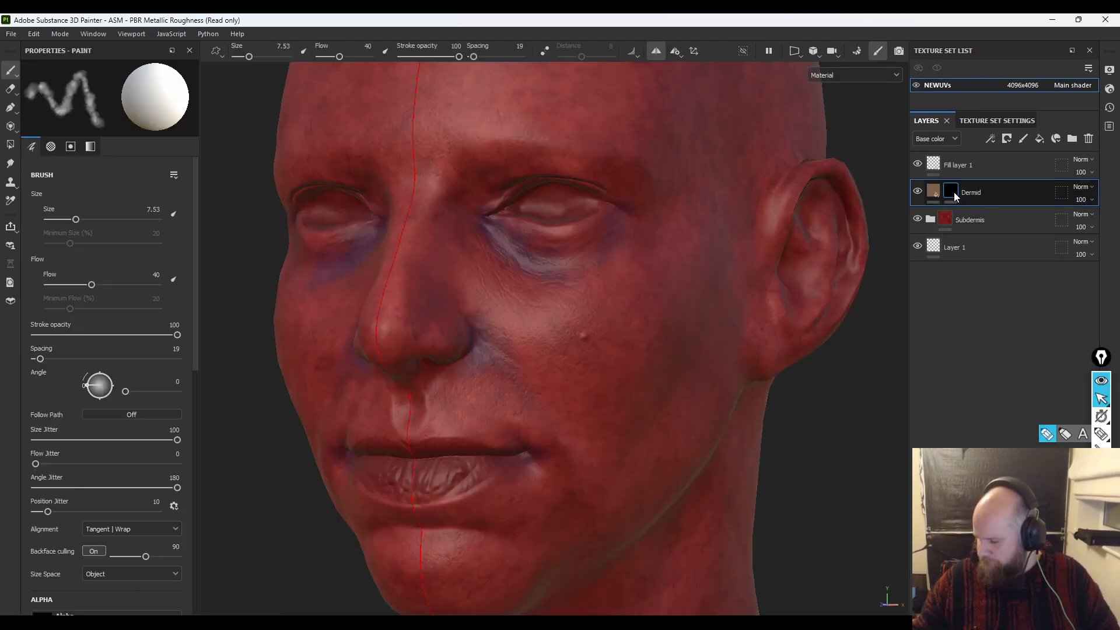
right_click(950, 192)
left_click(993, 406)
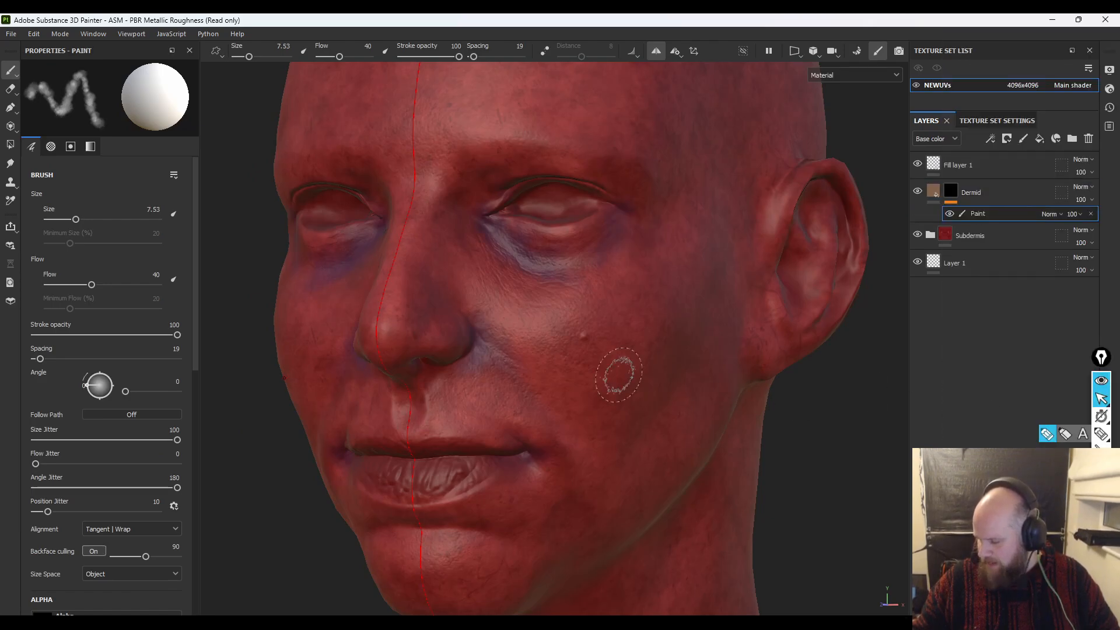
- Load the Concrete Light brush from the assets library for painting the Dermid mask
right_click_drag(622, 377, 160, 40, "alt")
middle_click_drag(384, 285, 360, 294, "alt")
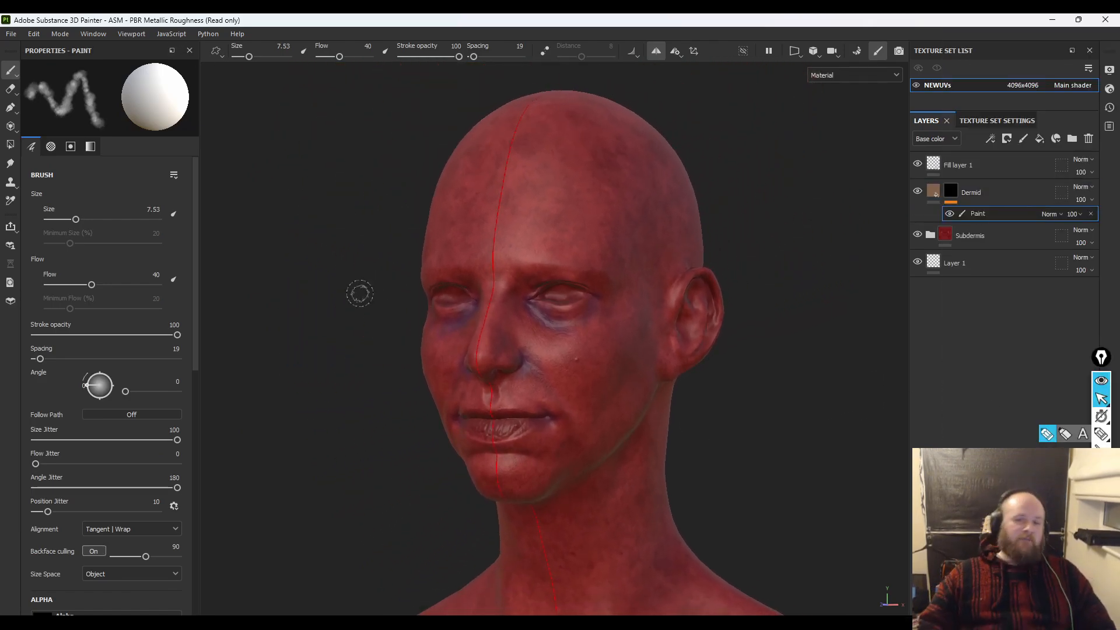
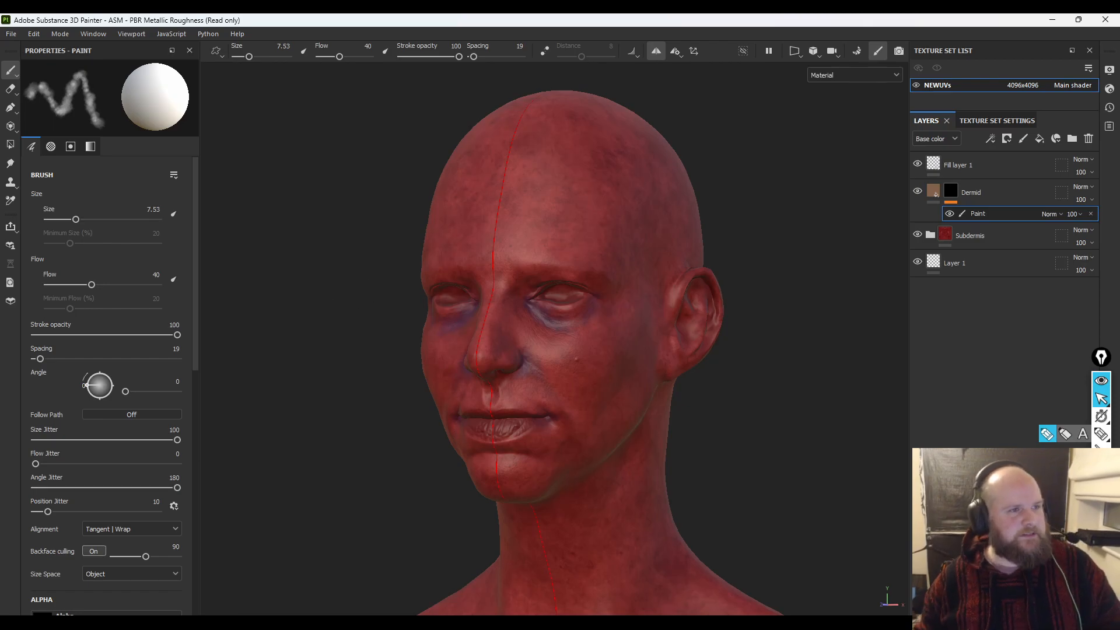
mouse_move(470, 627)
left_mouse_down()
mouse_move(470, 461)
mouse_move(432, 212)
mouse_move(513, 133)
mouse_move(531, 132)
left_mouse_up()
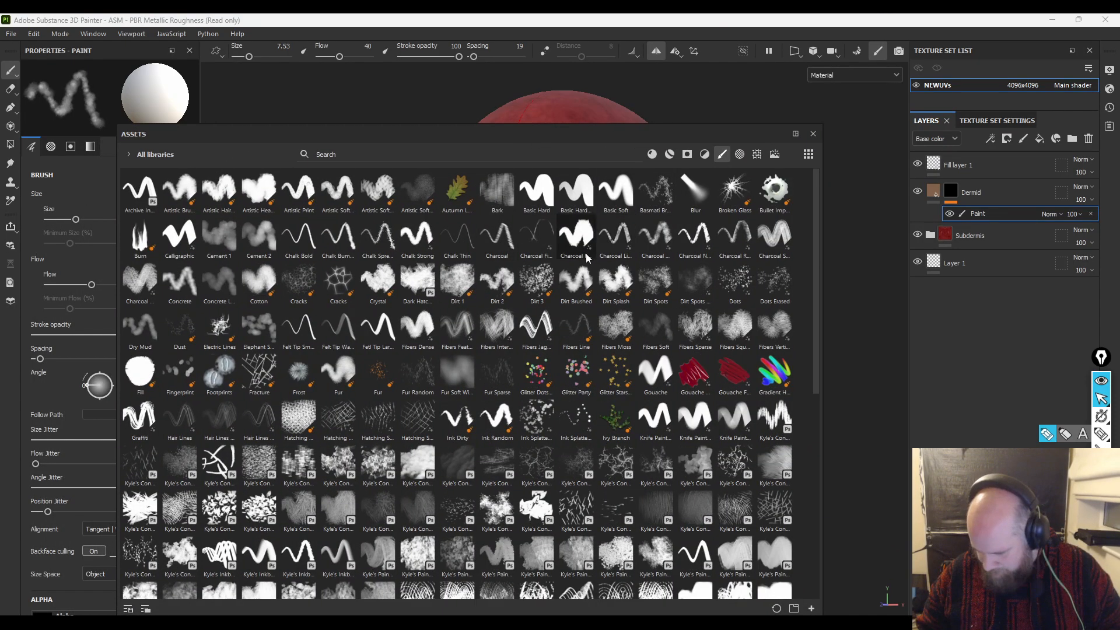
mouse_move(292, 309)
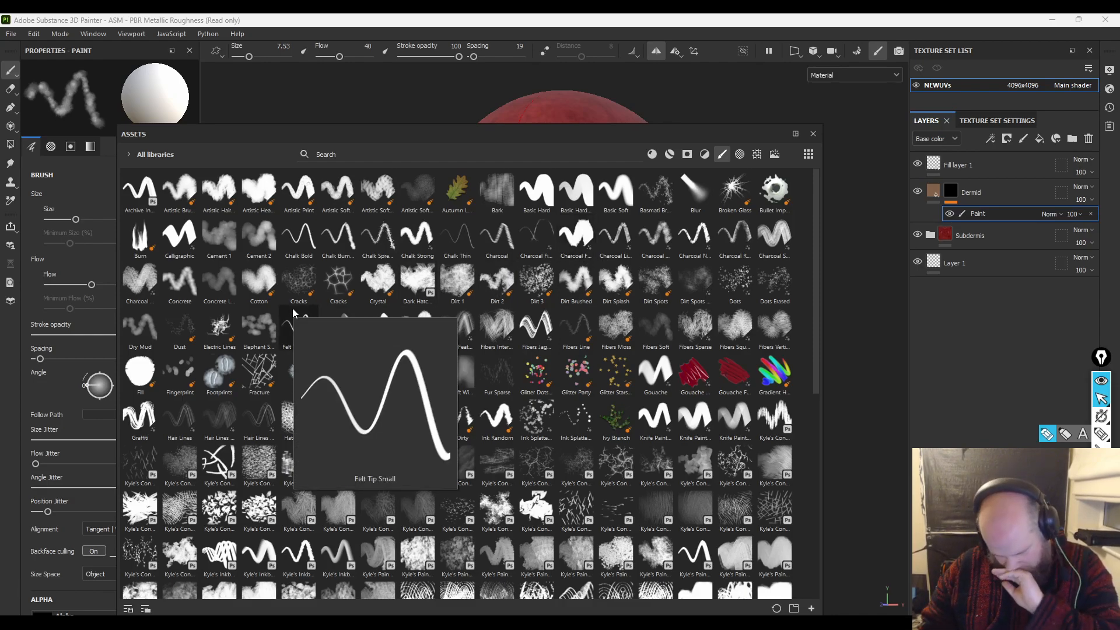
mouse_move(233, 286)
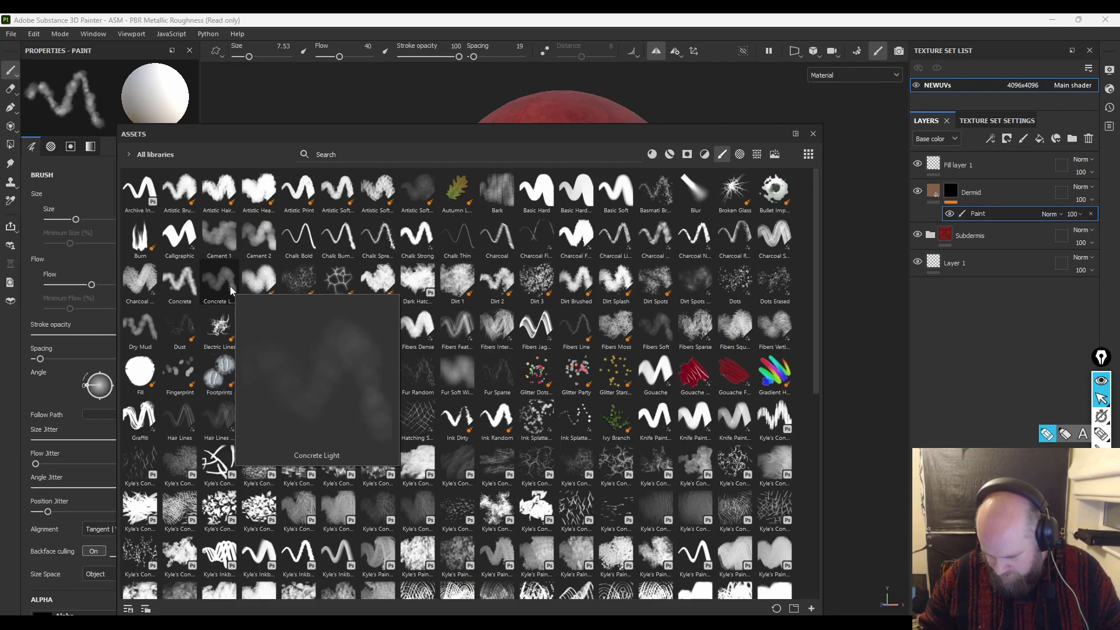
left_click(230, 286)
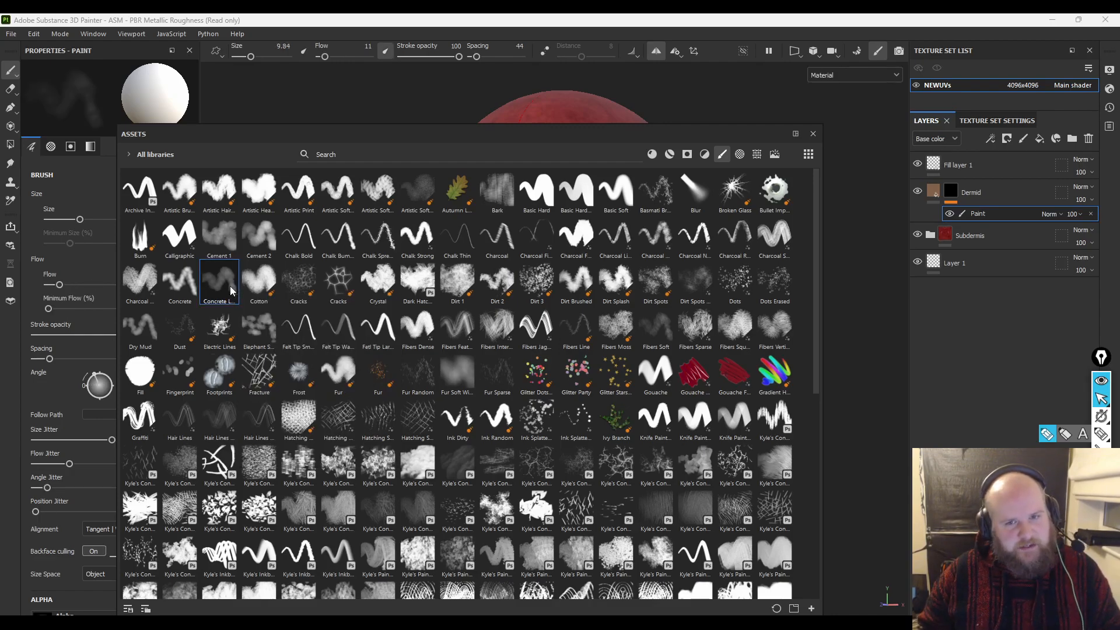
key("Escape")
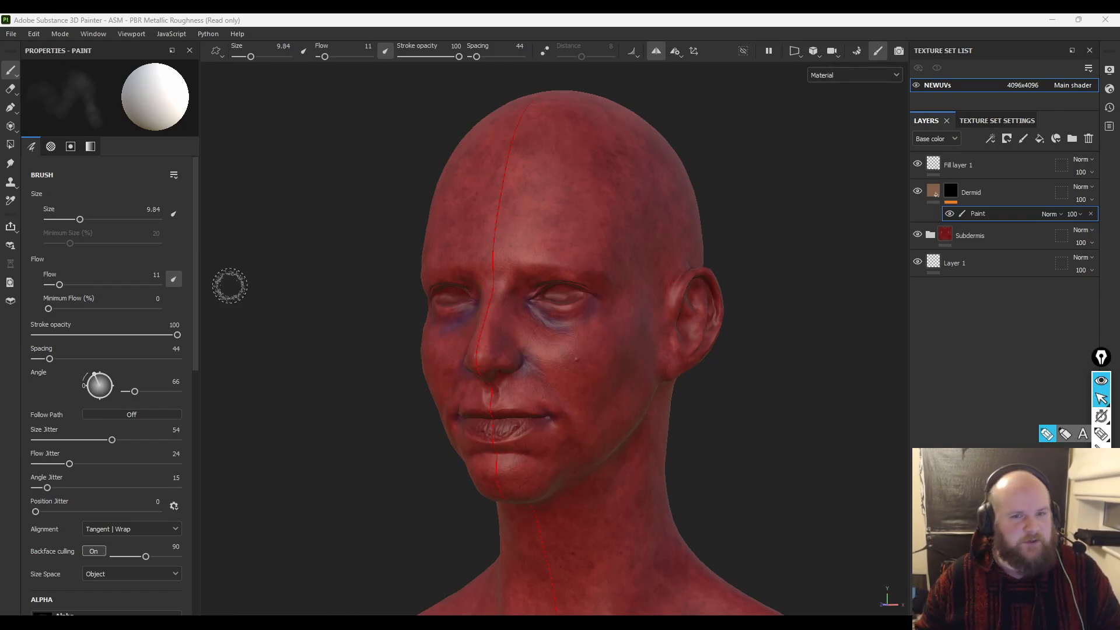
- Switch to the reference board and examine the RBX Red and RBX Brown skin analysis photos
mouse_move(1119, 629)
right_mouse_down()
mouse_move(1067, 622)
mouse_move(659, 375)
mouse_move(610, 410)
right_mouse_up()
scroll(613, 405, "down", 3)
mouse_move(617, 374)
middle_mouse_down()
mouse_move(522, 436)
mouse_move(558, 368)
middle_mouse_up()
scroll(555, 417, "up", 3)
middle_click_drag(534, 450, 523, 271)
mouse_move(455, 468)
middle_mouse_down()
mouse_move(458, 433)
mouse_move(471, 426)
mouse_move(445, 343)
mouse_move(421, 450)
middle_mouse_up()
scroll(422, 450, "up", 1)
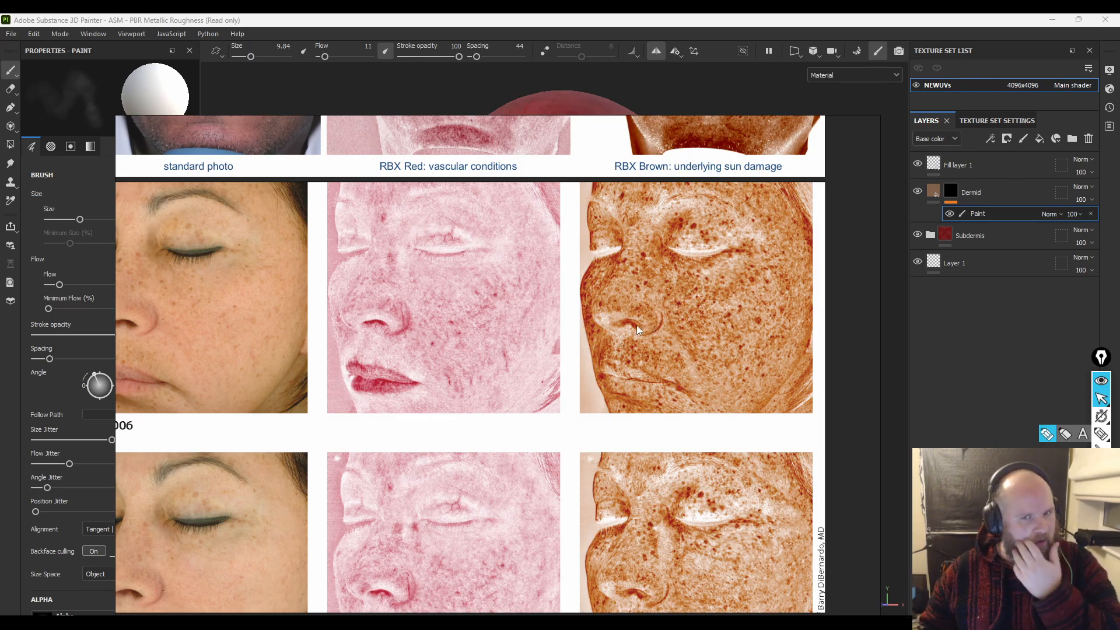
- Examine the skin tones in the Cross Polarized Photography portraits on the reference board
middle_click_drag(611, 391, 223, 377)
middle_click_drag(686, 363, 193, 505)
scroll(194, 506, "down", 2)
middle_click_drag(219, 135, 329, 276)
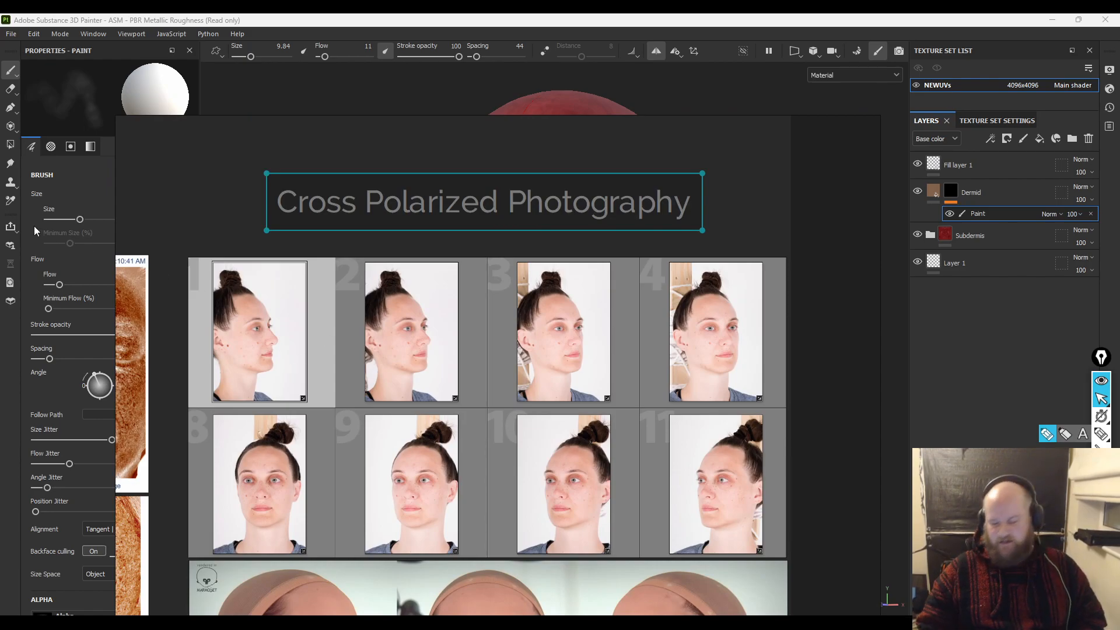
scroll(293, 374, "up", 4)
middle_click_drag(290, 418, 380, 162)
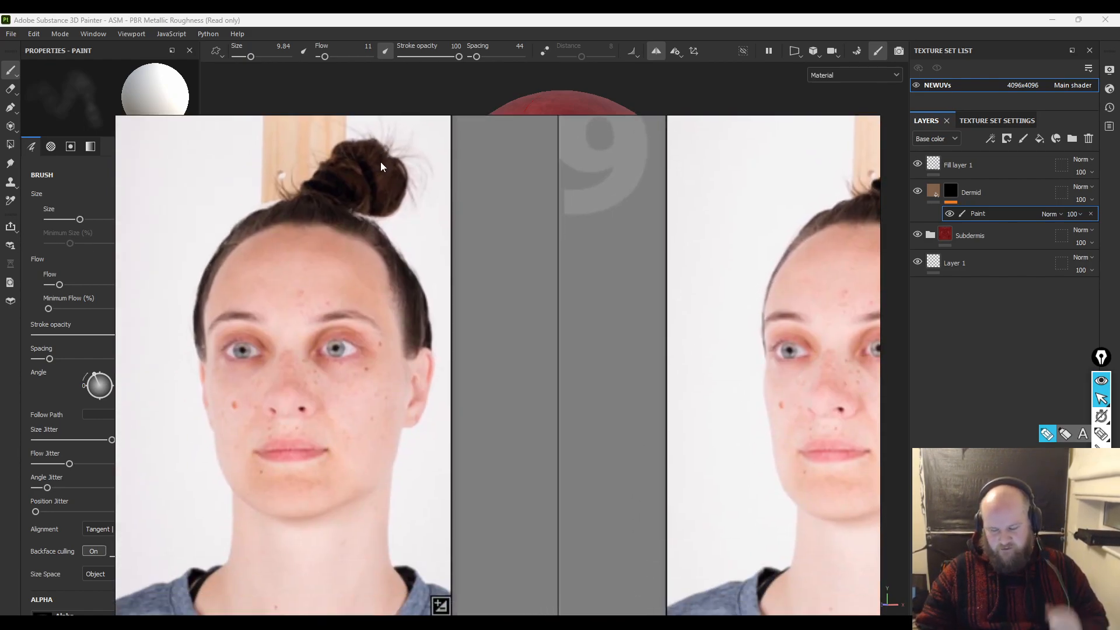
scroll(350, 170, "down", 1)
scroll(317, 228, "down", 2)
middle_click_drag(343, 229, 246, 251)
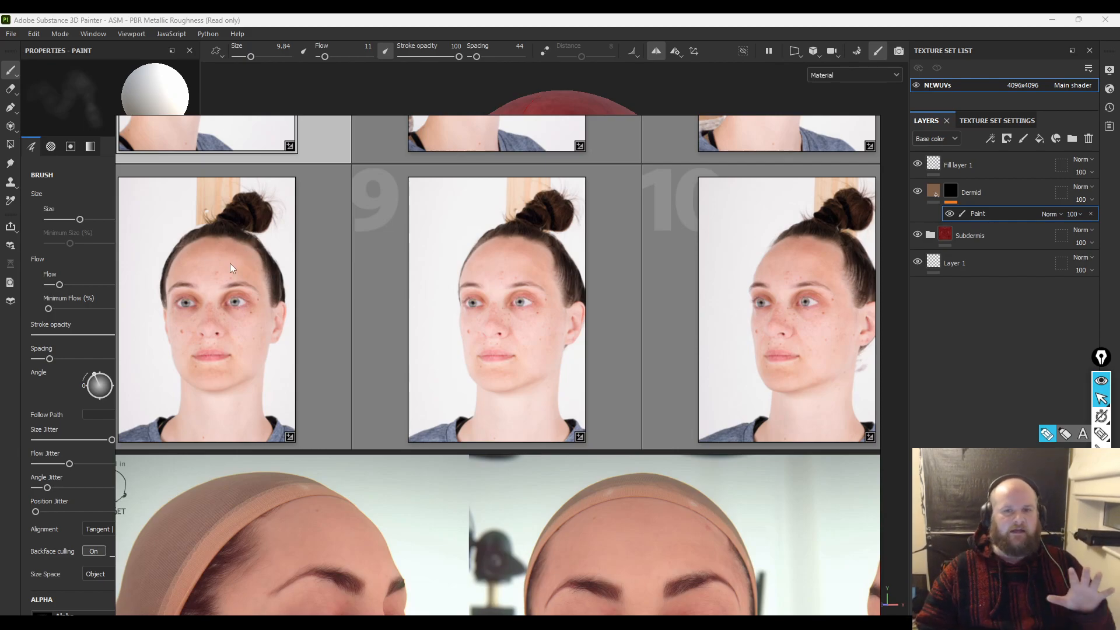
- Study the color variation around the eyes, nose and mouth in the Marmoset-rendered head references
middle_click_drag(237, 313, 297, 91)
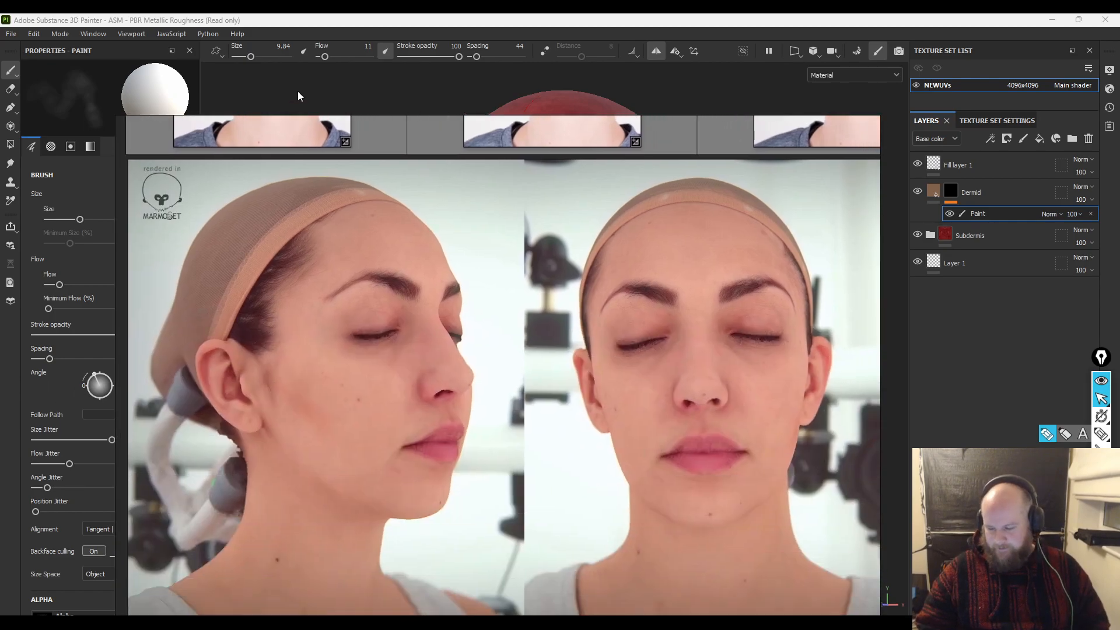
middle_click_drag(534, 391, 509, 15)
middle_click_drag(419, 355, 392, 201)
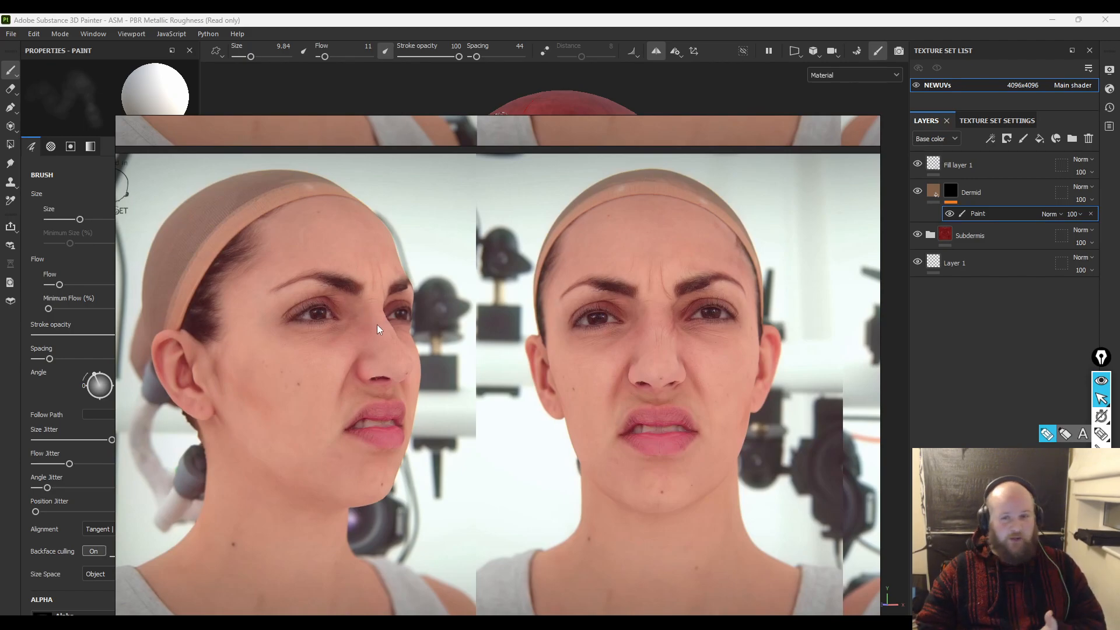
middle_click_drag(368, 318, 345, 308)
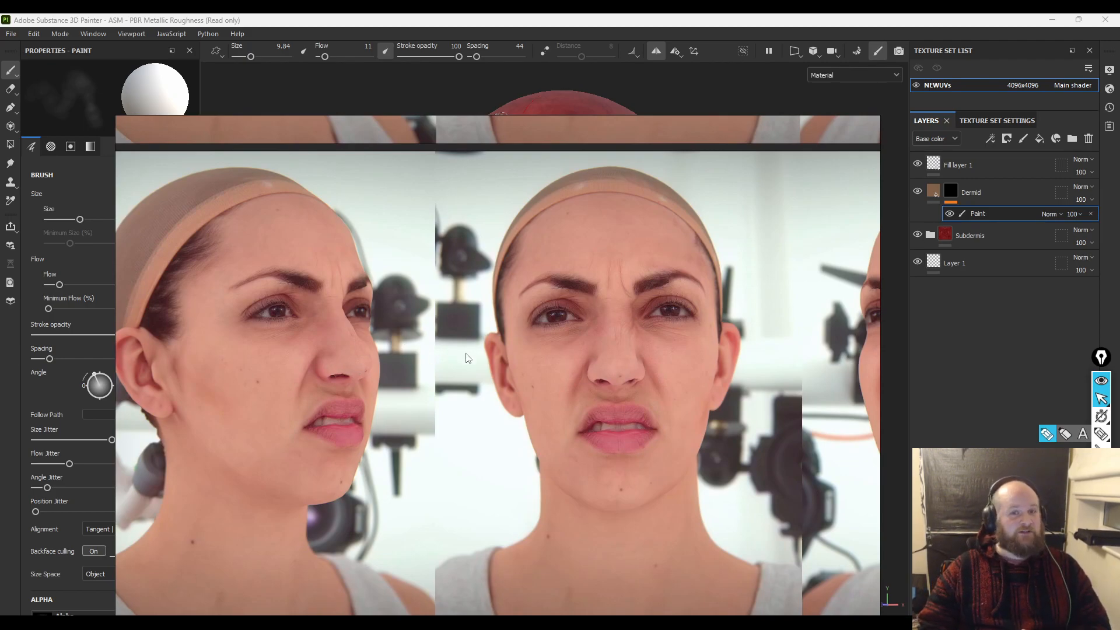
scroll(405, 362, "up", 3)
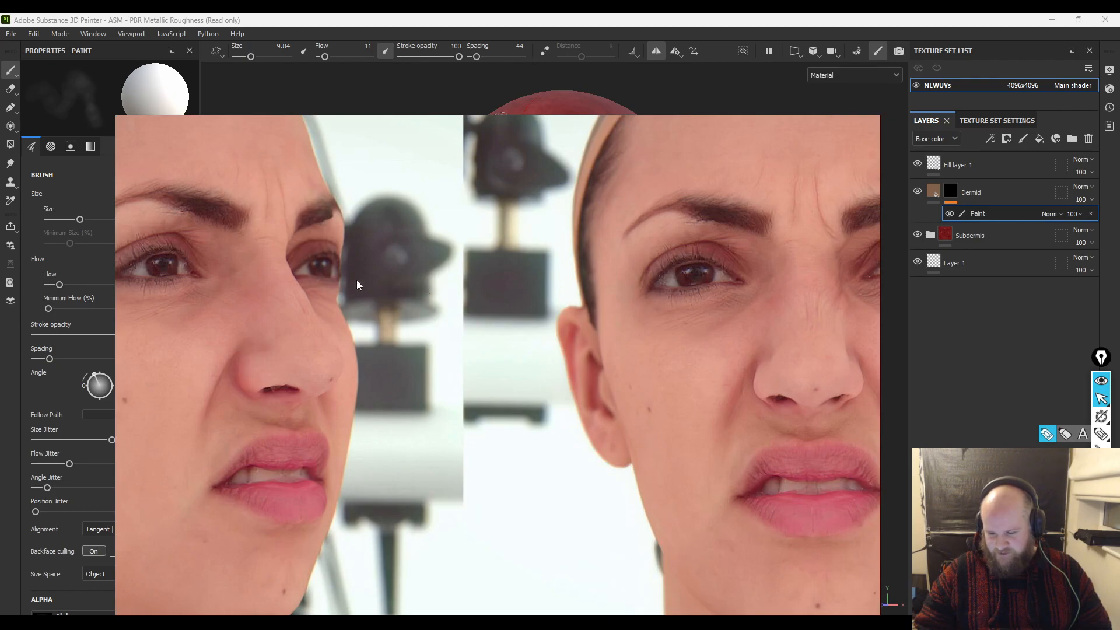
scroll(327, 275, "up", 3)
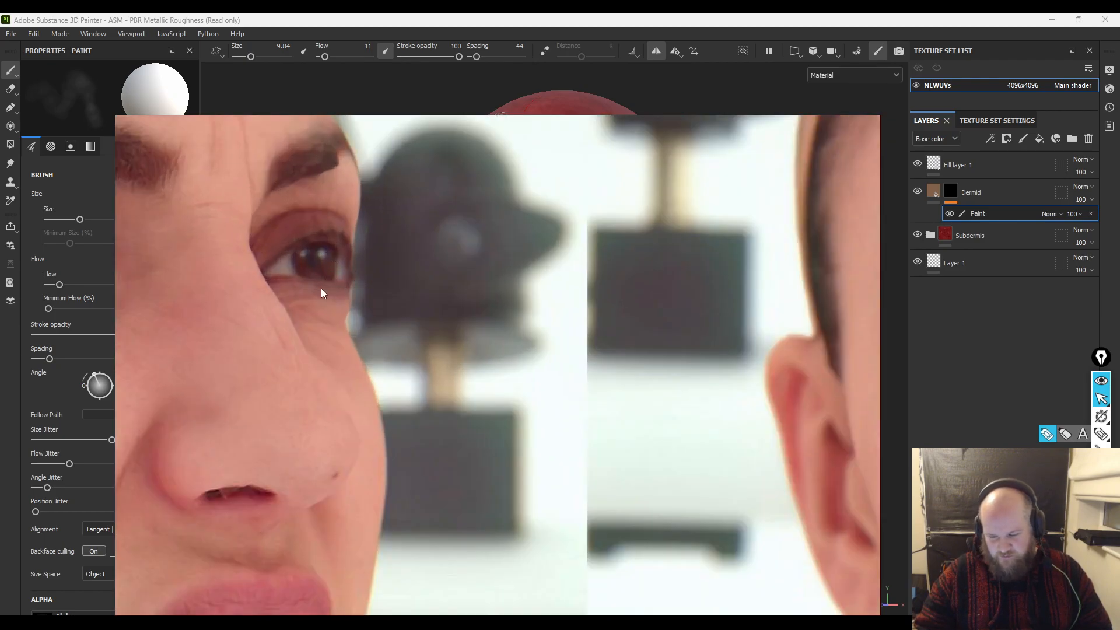
scroll(308, 290, "down", 3)
middle_click_drag(486, 340, 54, 278)
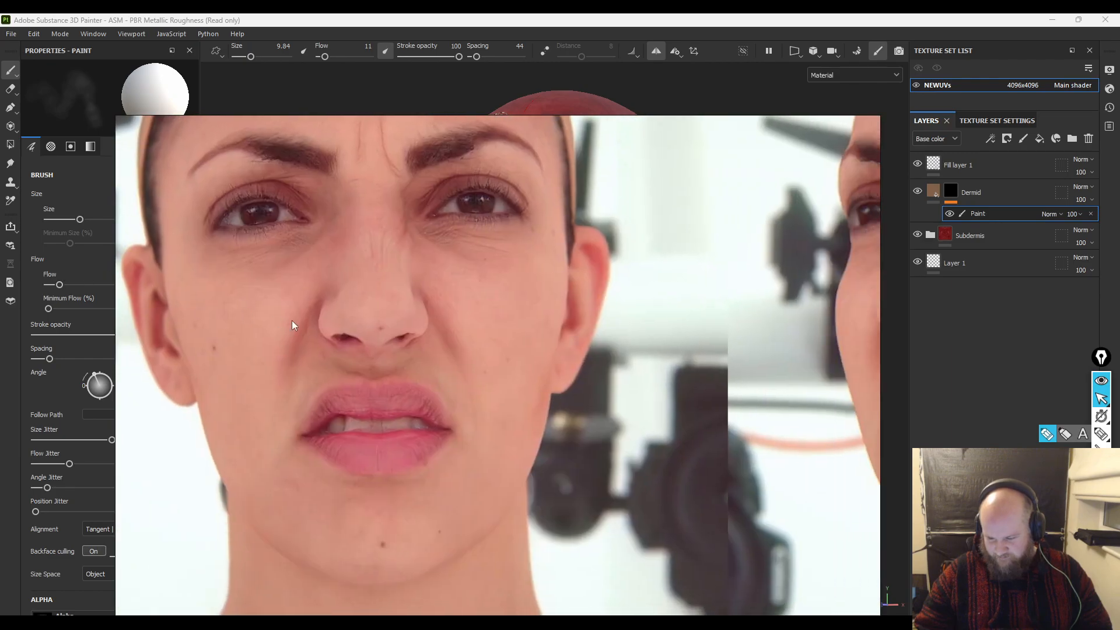
- Compare the skin coloring on the fair-skinned, closed-eye head reference from both sides
middle_click_drag(418, 351, 27, 438)
middle_click_drag(503, 428, 421, 380)
middle_click_drag(460, 422, 509, 140)
scroll(534, 425, "down", 4)
middle_click_drag(492, 471, 500, 188)
scroll(558, 383, "up", 4)
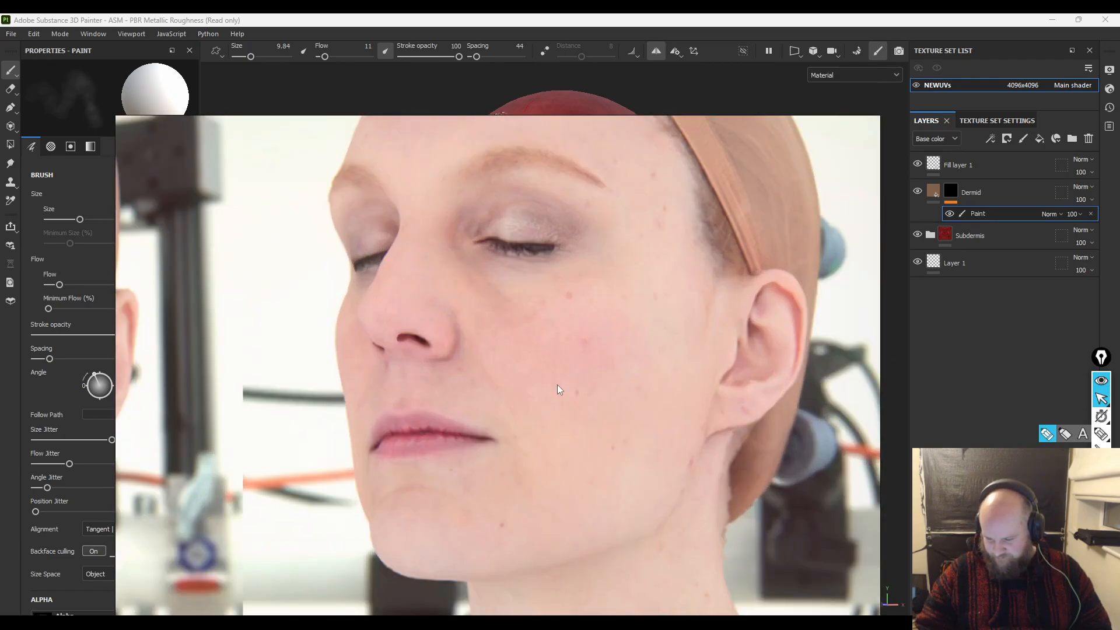
middle_click_drag(338, 412, 793, 412)
middle_click_drag(278, 373, 933, 380)
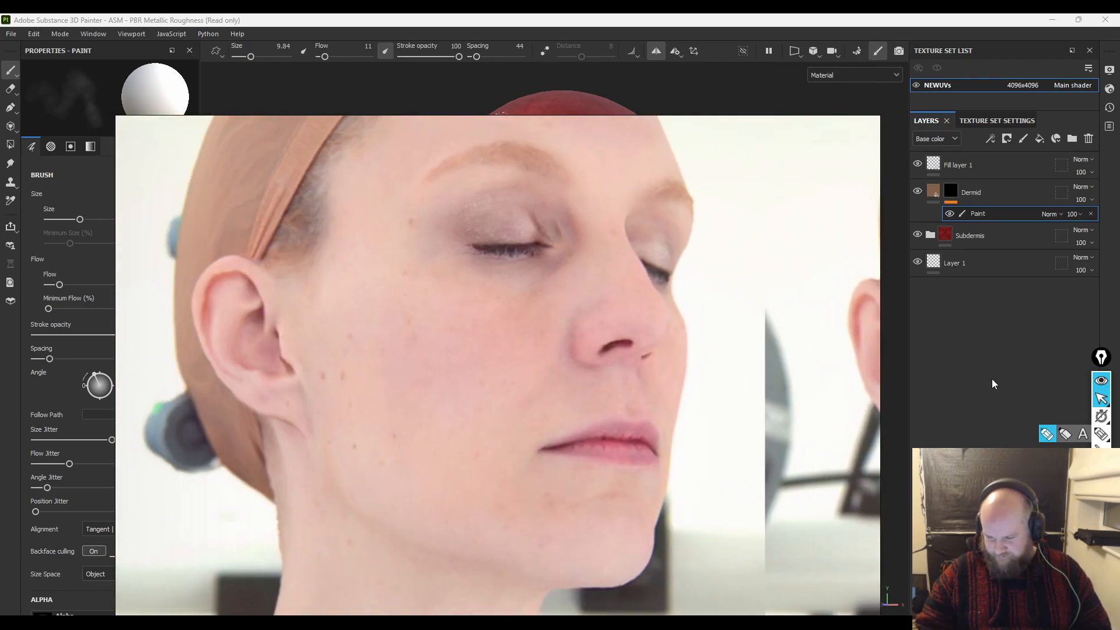
- Examine the skin color variation across the cheek, eye, forehead, nose and mouth in the grimacing woman's three-quarter reference
scroll(491, 350, "down", 5)
middle_click_drag(477, 140, 440, 373)
scroll(440, 374, "up", 4)
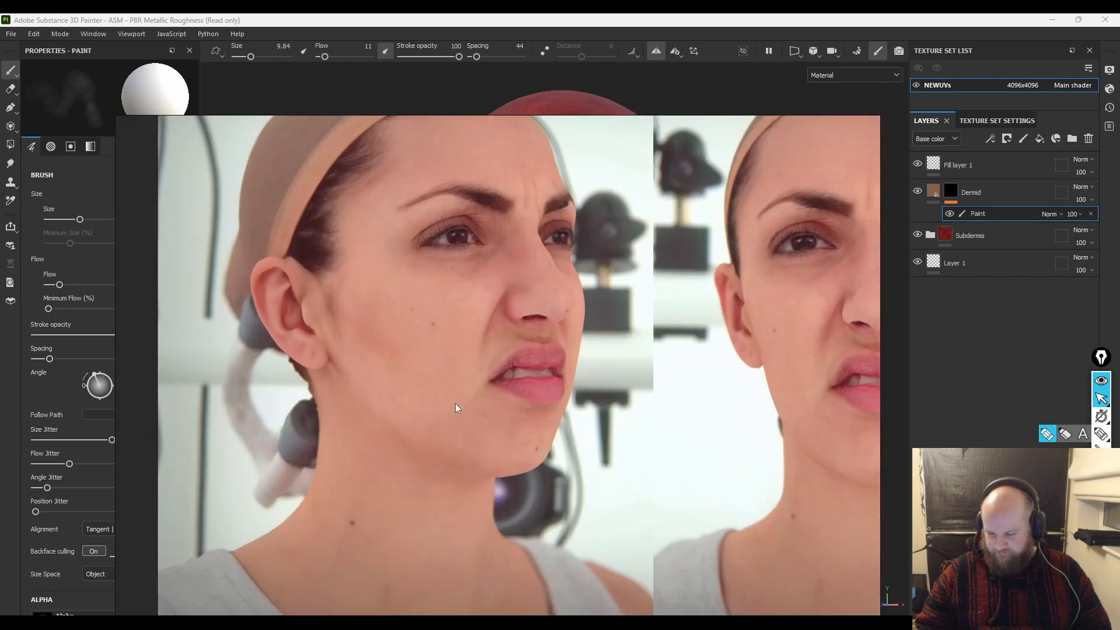
scroll(469, 380, "up", 2)
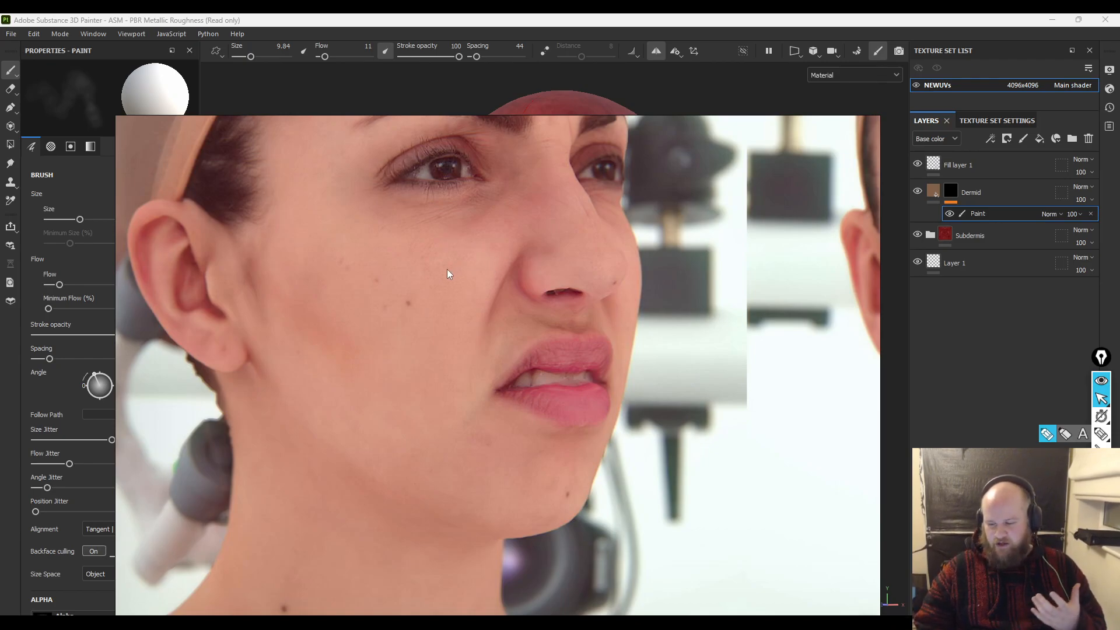
middle_click_drag(447, 270, 451, 304)
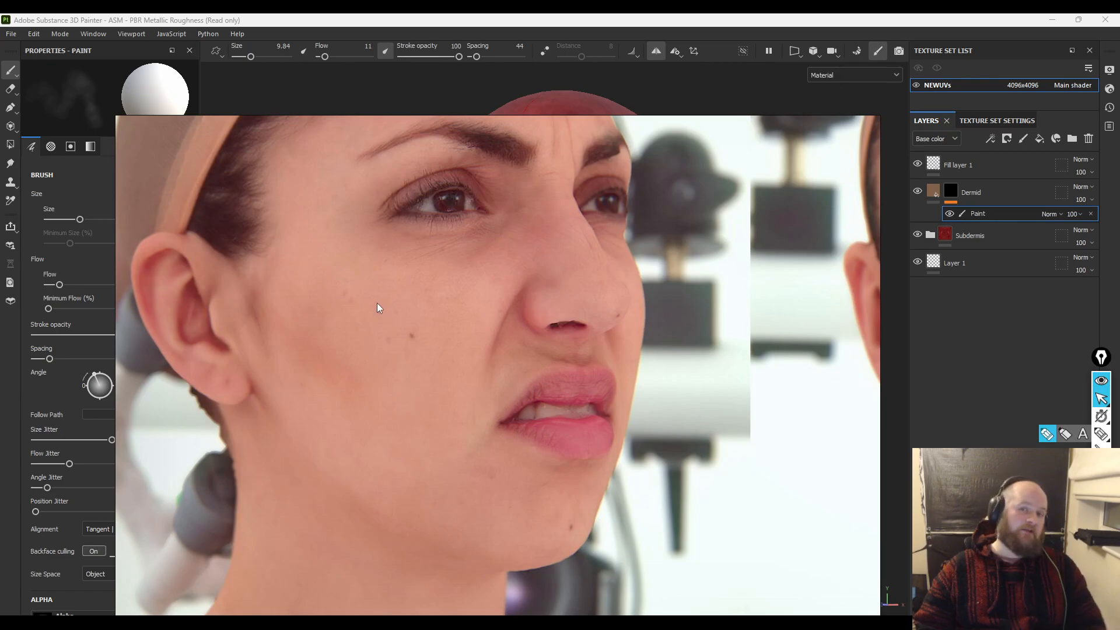
scroll(362, 322, "up", 2)
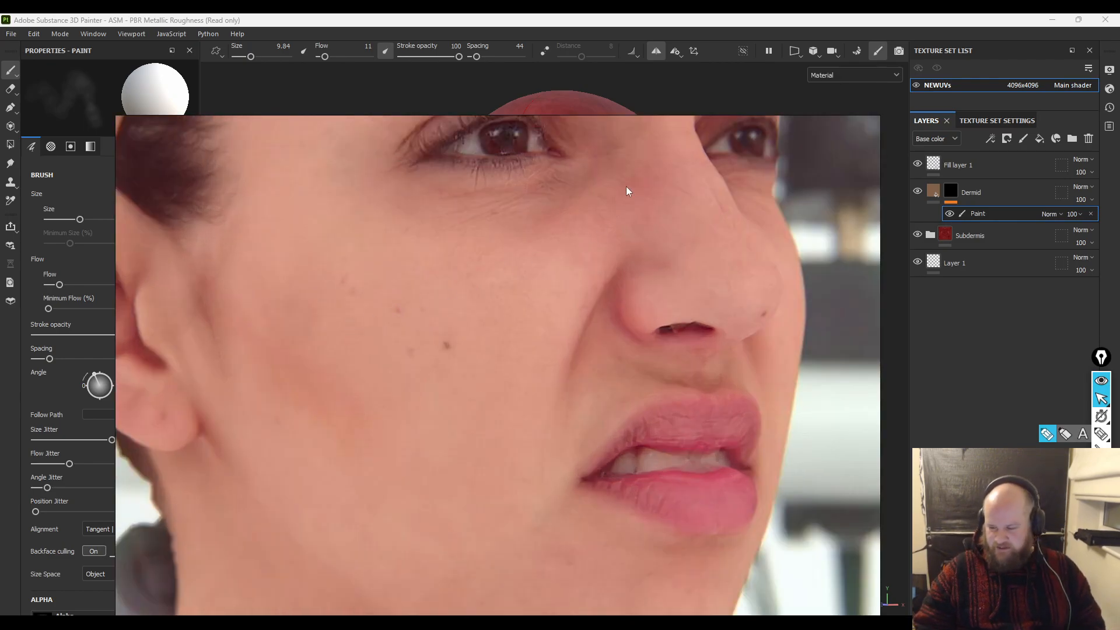
left_click_drag(490, 224, 522, 368)
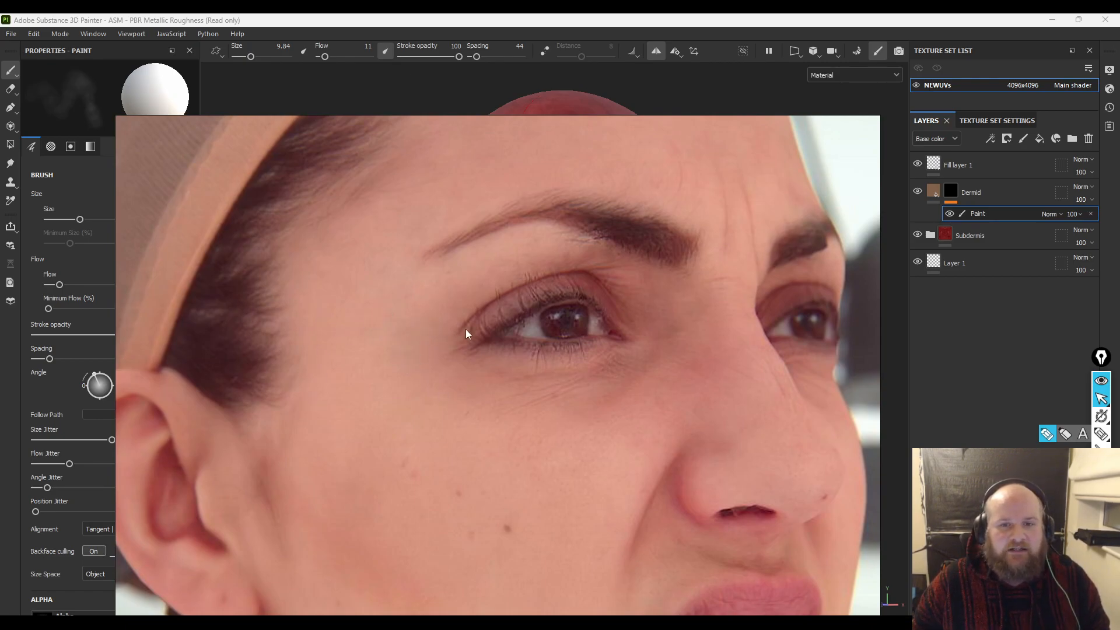
left_click_drag(486, 328, 358, 458)
left_click_drag(263, 326, 420, 310)
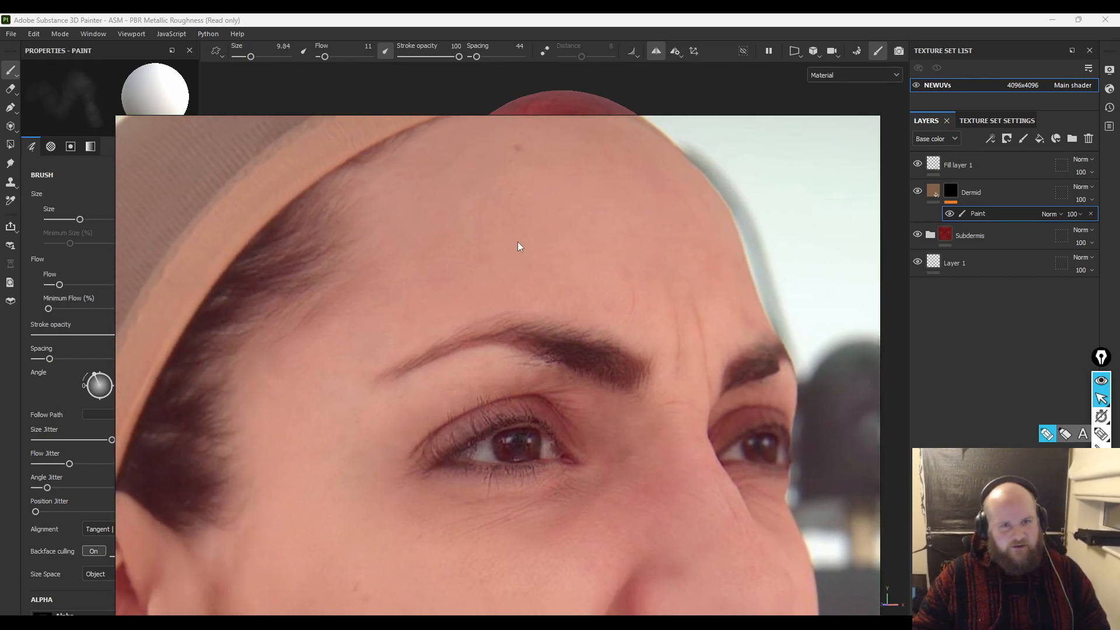
left_click_drag(580, 356, 407, 171)
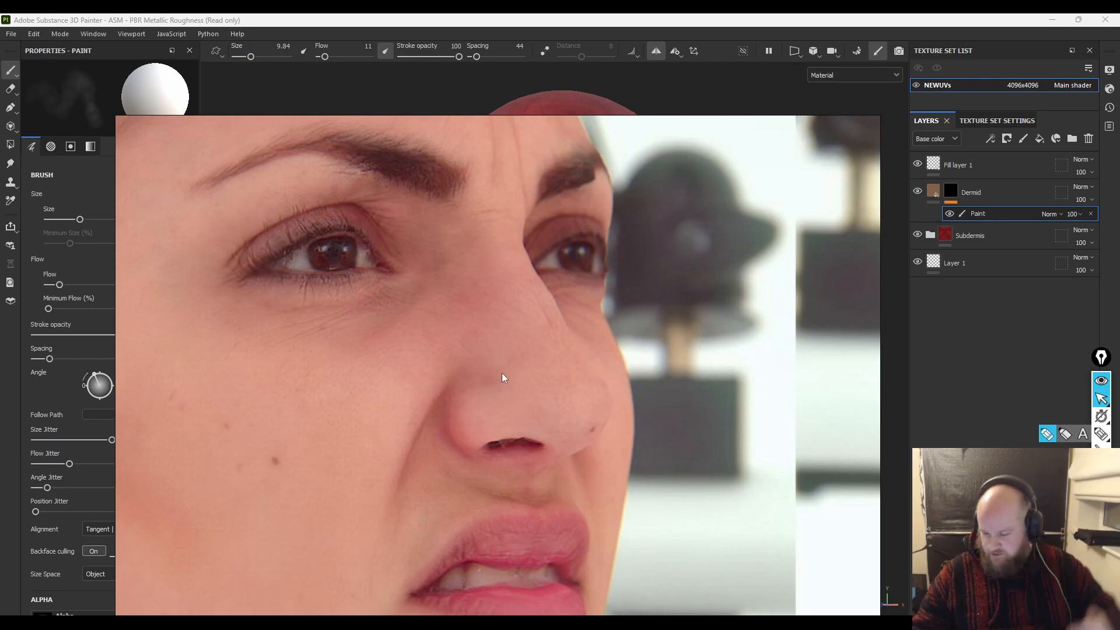
left_click_drag(503, 370, 517, 220)
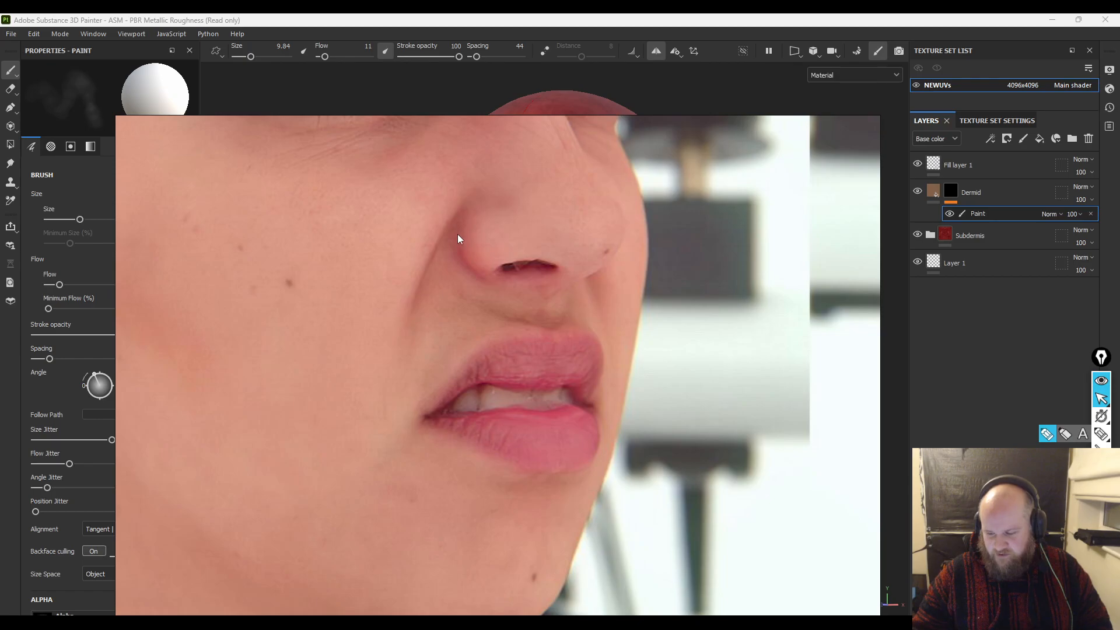
- Inspect the front view of the grimacing reference, comparing the tones around the eye, nose, cheek and ear
scroll(464, 363, "down", 5)
middle_click_drag(464, 363, 122, 316)
scroll(414, 202, "up", 5)
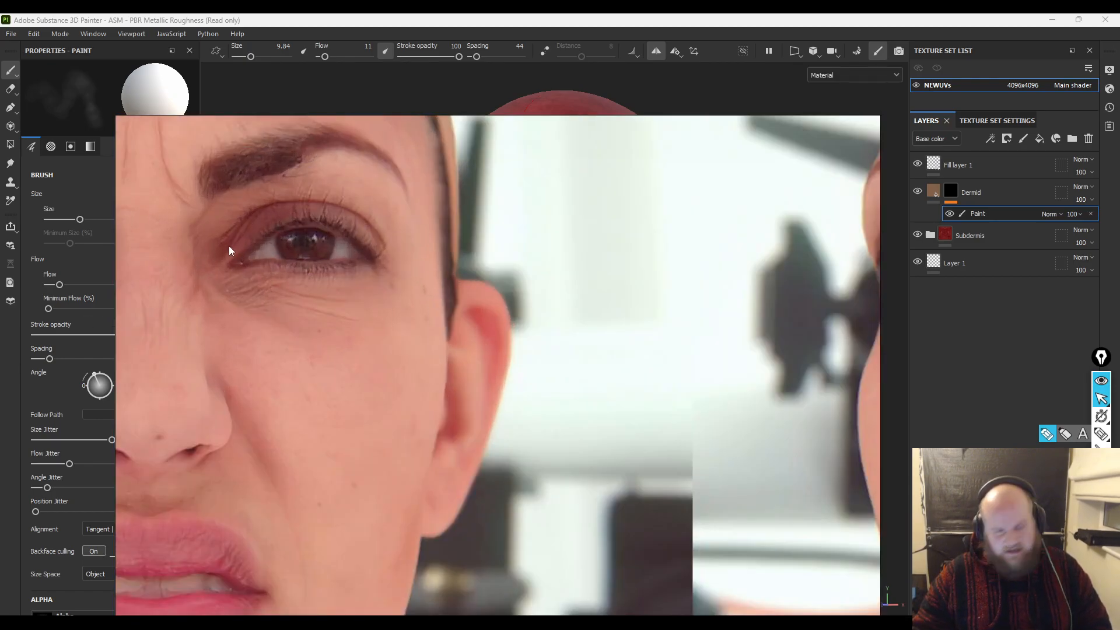
middle_click_drag(293, 397, 481, 367)
middle_click_drag(188, 356, 416, 227)
scroll(476, 457, "down", 5)
middle_click_drag(468, 509, 387, 422)
scroll(387, 422, "down", 2)
- Study the redness and yellow tones on the fair-skinned, closed-eye reference in its front and three-quarter views
middle_click_drag(509, 509, 566, 112)
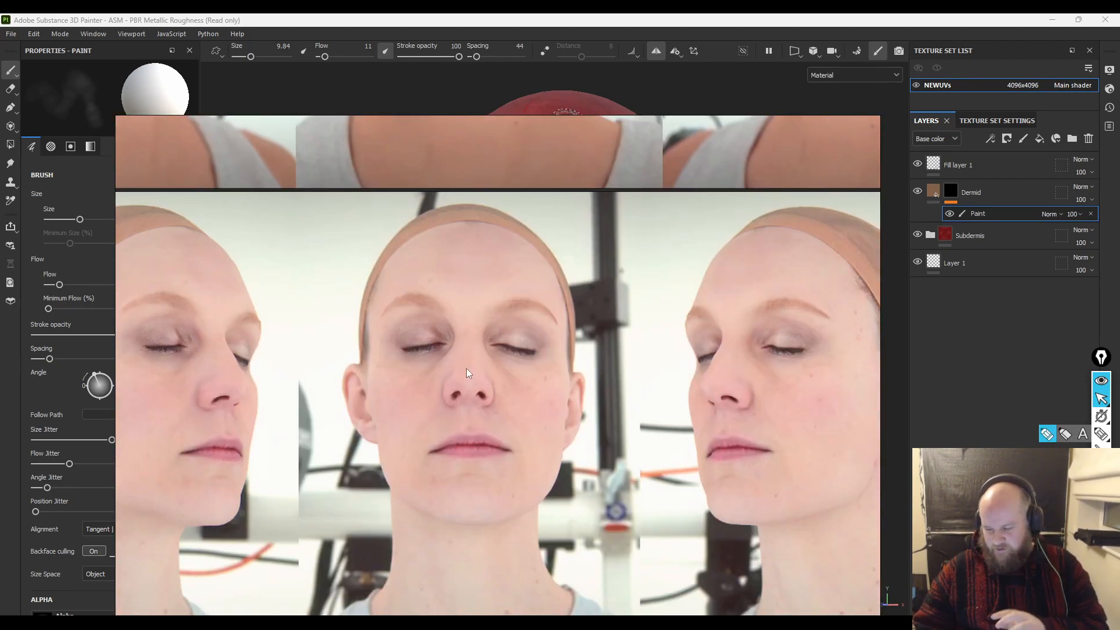
scroll(444, 389, "up", 3)
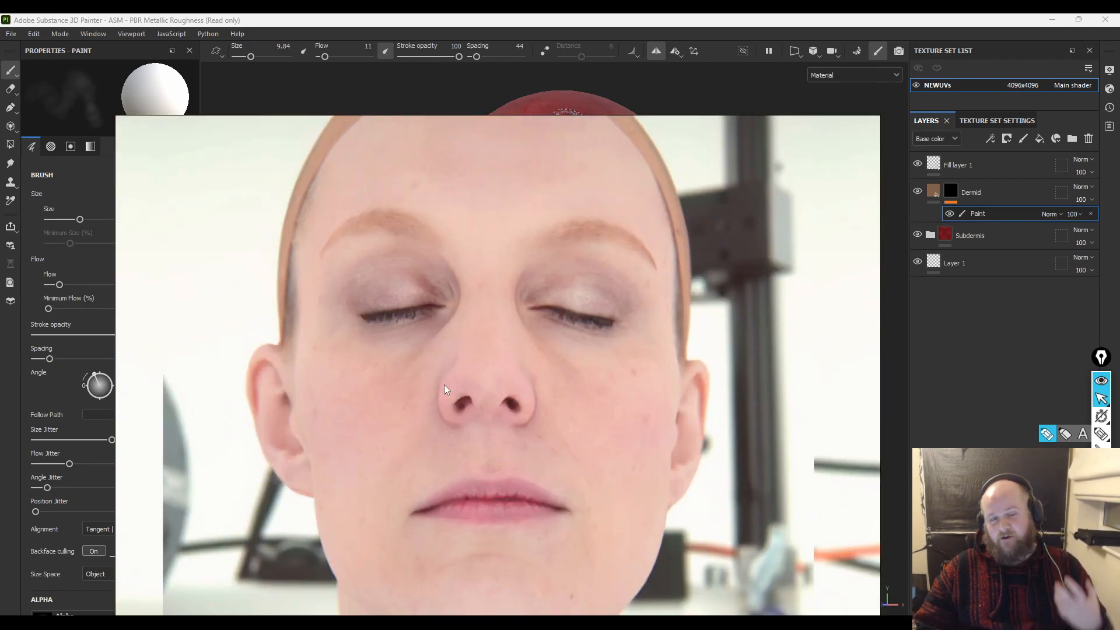
middle_click_drag(478, 392, 498, 340)
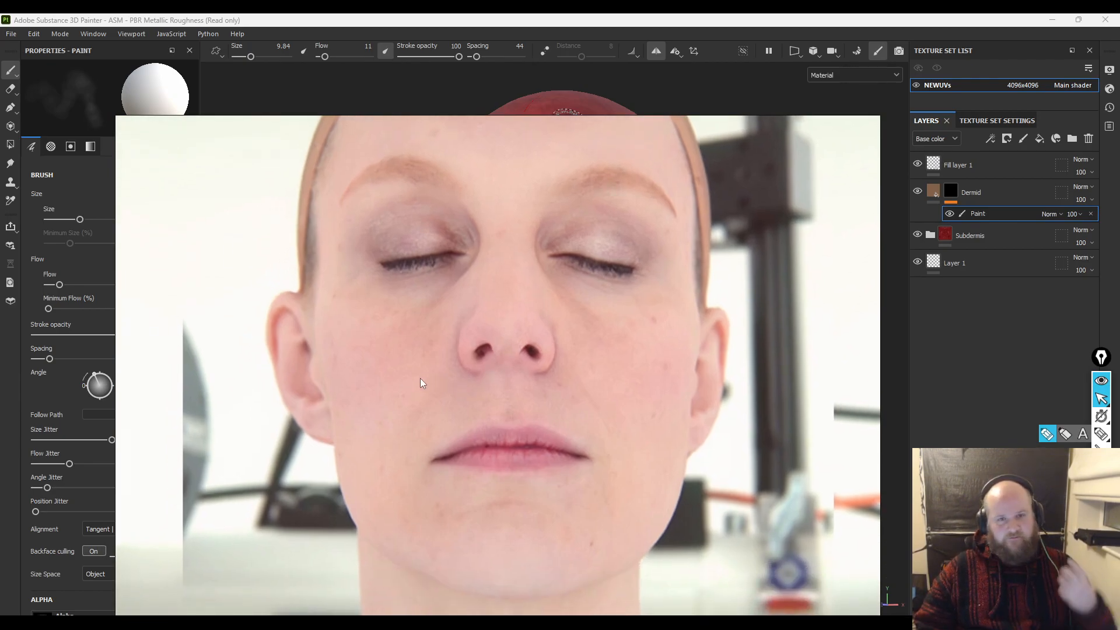
middle_click_drag(435, 390, 828, 349)
scroll(348, 342, "up", 4)
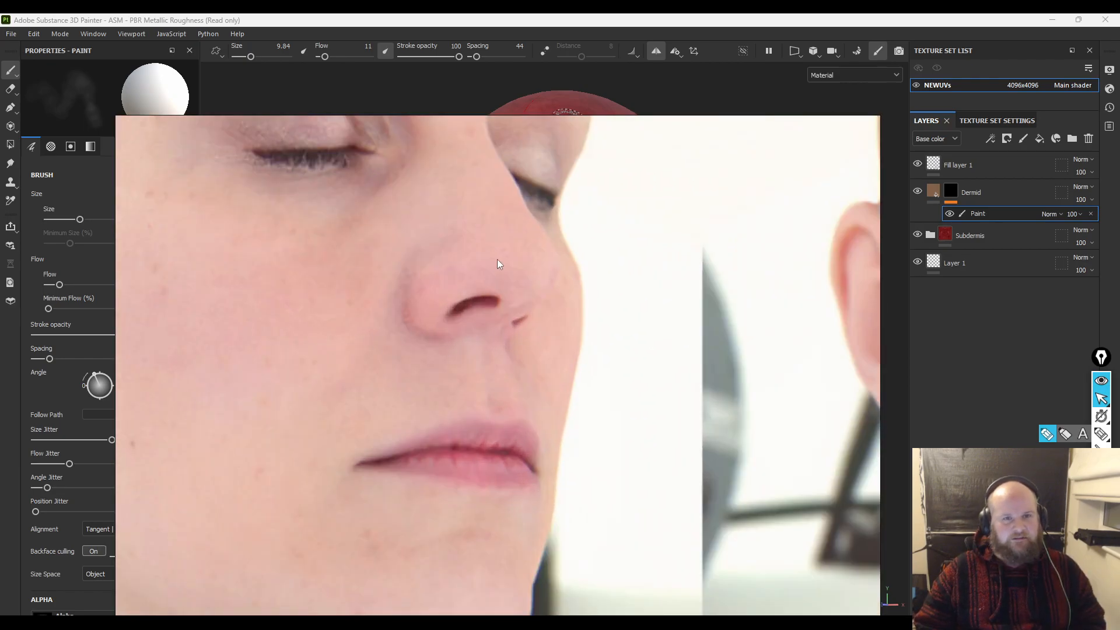
middle_click_drag(410, 371, 516, 254)
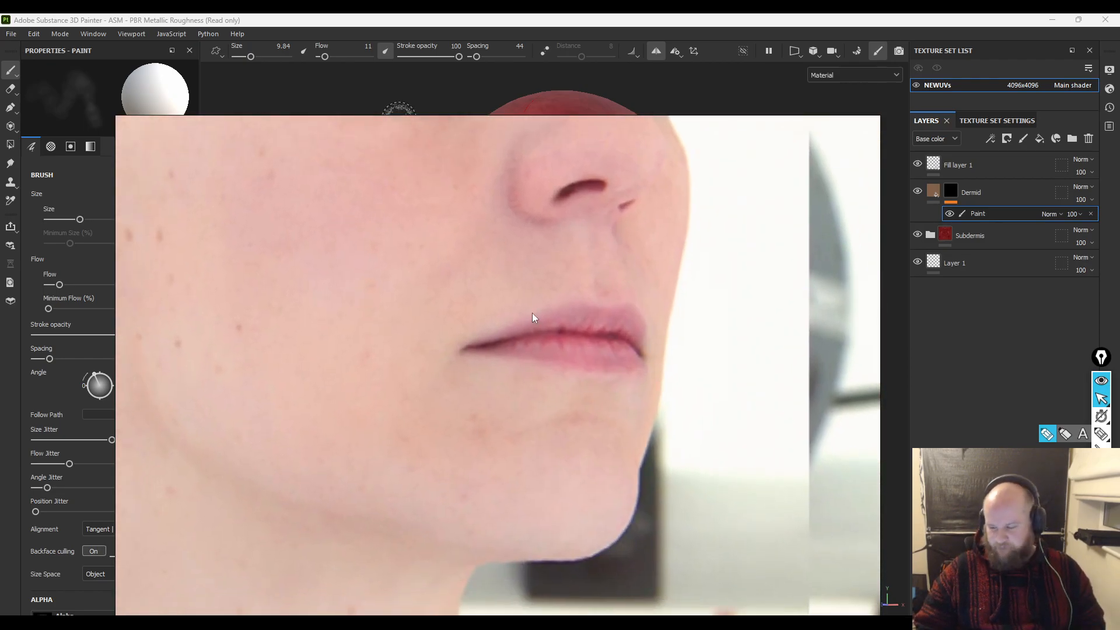
middle_click_drag(361, 298, 785, 566)
middle_click_drag(728, 306, 146, 429)
middle_click_drag(851, 344, 737, 350)
- Examine the facial coloring in the numbered contact sheet of portraits with the hair tied in a bun
scroll(713, 324, "down", 10)
middle_click_drag(610, 272, 511, 580)
middle_click_drag(534, 379, 434, 607)
scroll(473, 525, "up", 5)
middle_click_drag(457, 375, 390, 531)
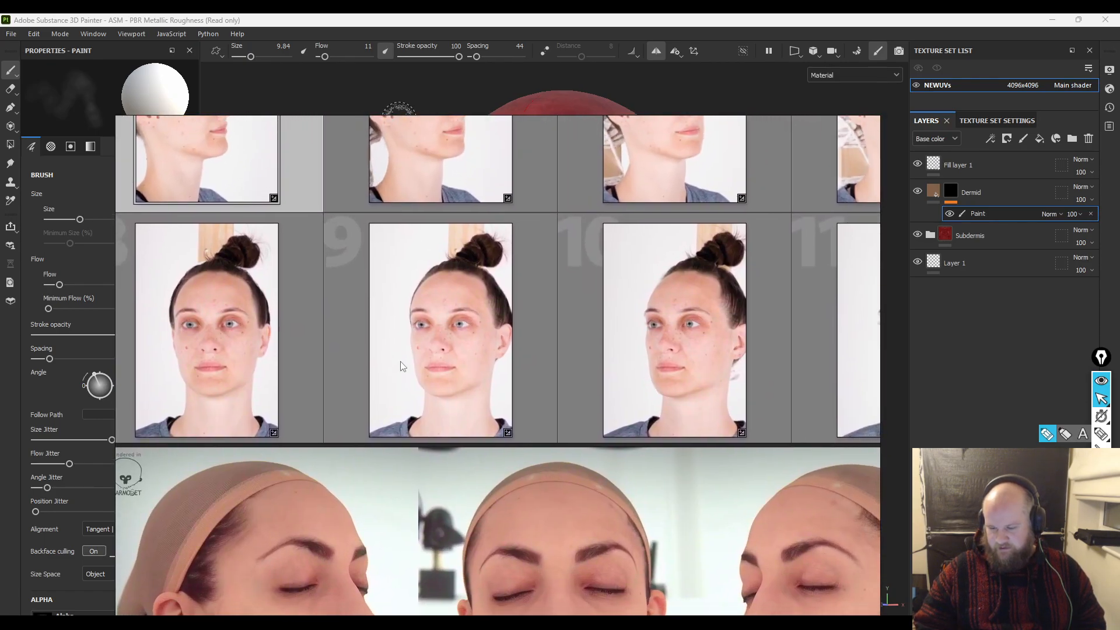
middle_click_drag(401, 375, 399, 455)
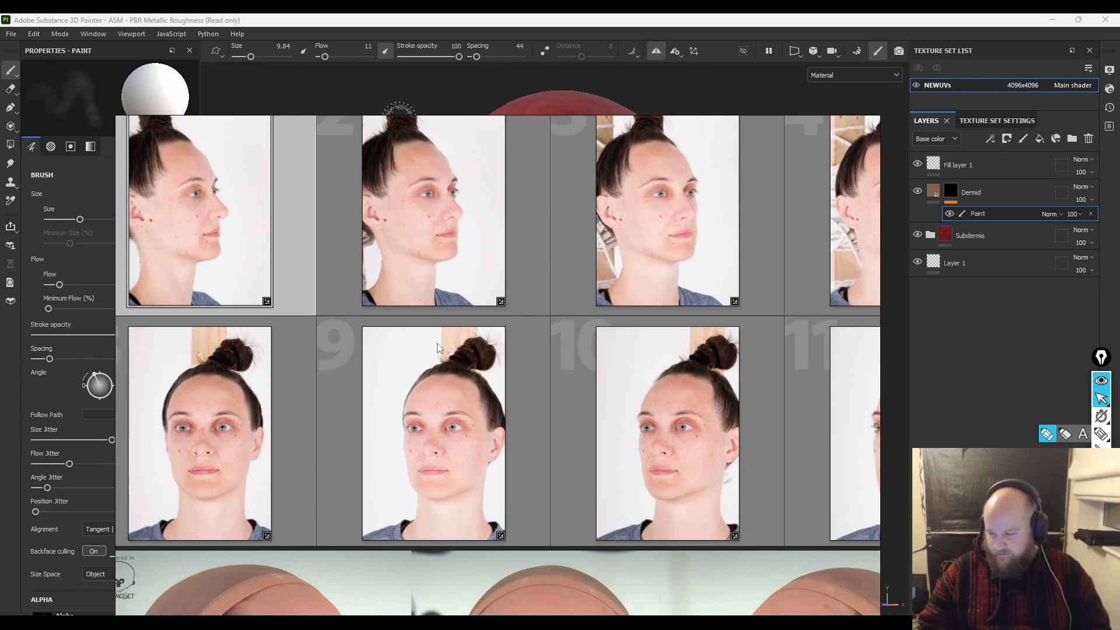
middle_click_drag(637, 341, 310, 310)
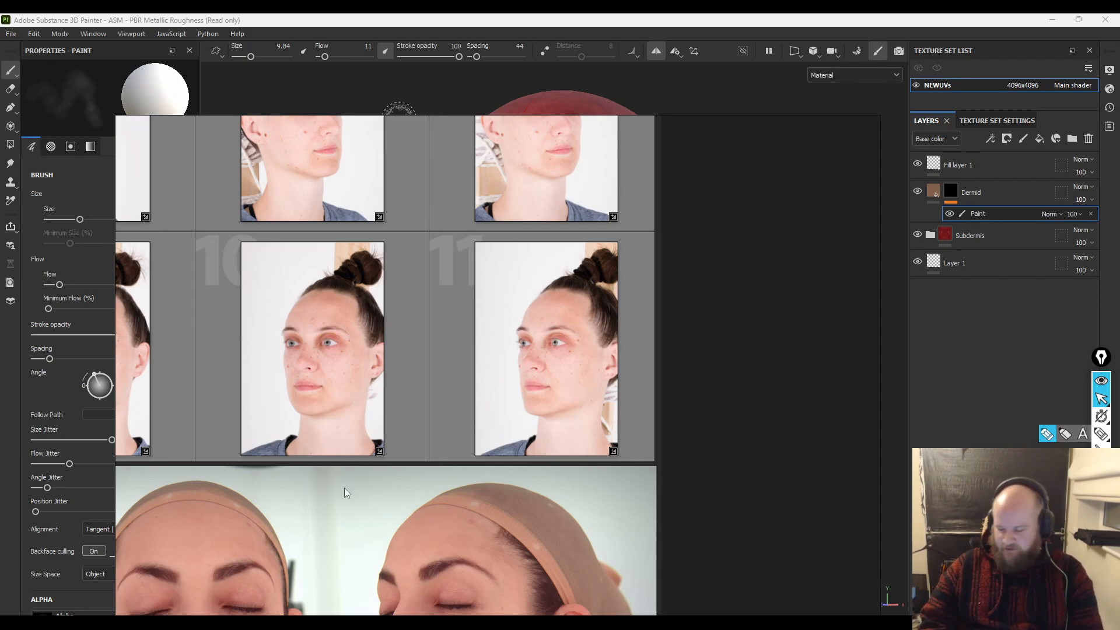
- Inspect the nose, cheek and lip coloring on the dark-haired, closed-eye head reference
middle_click_drag(344, 488, 458, 270)
scroll(515, 388, "up", 3)
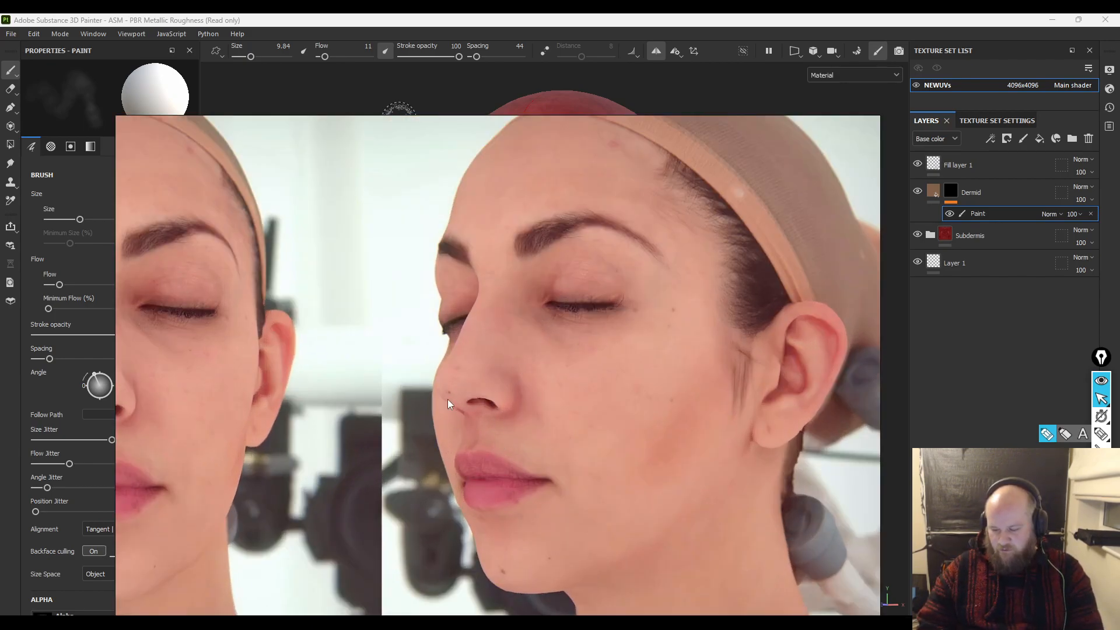
scroll(556, 435, "up", 3)
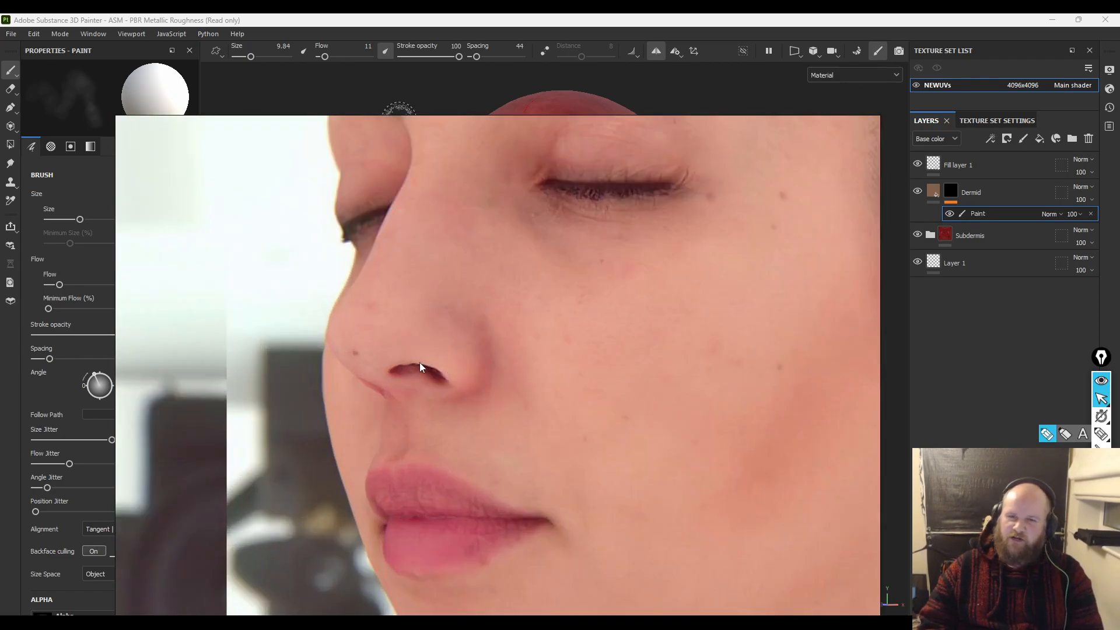
scroll(602, 298, "down", 4)
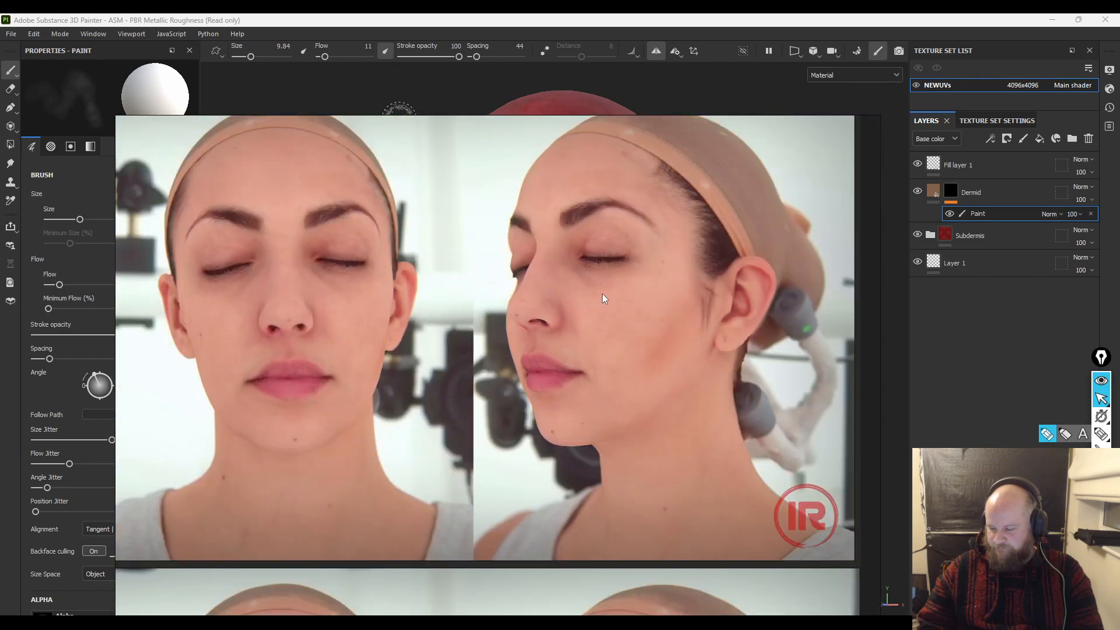
- Return to Substance 3D Painter and set the brush size to 31.12 and flow to 38, with symmetry turned off
right_click_drag(523, 344, 0, 274)
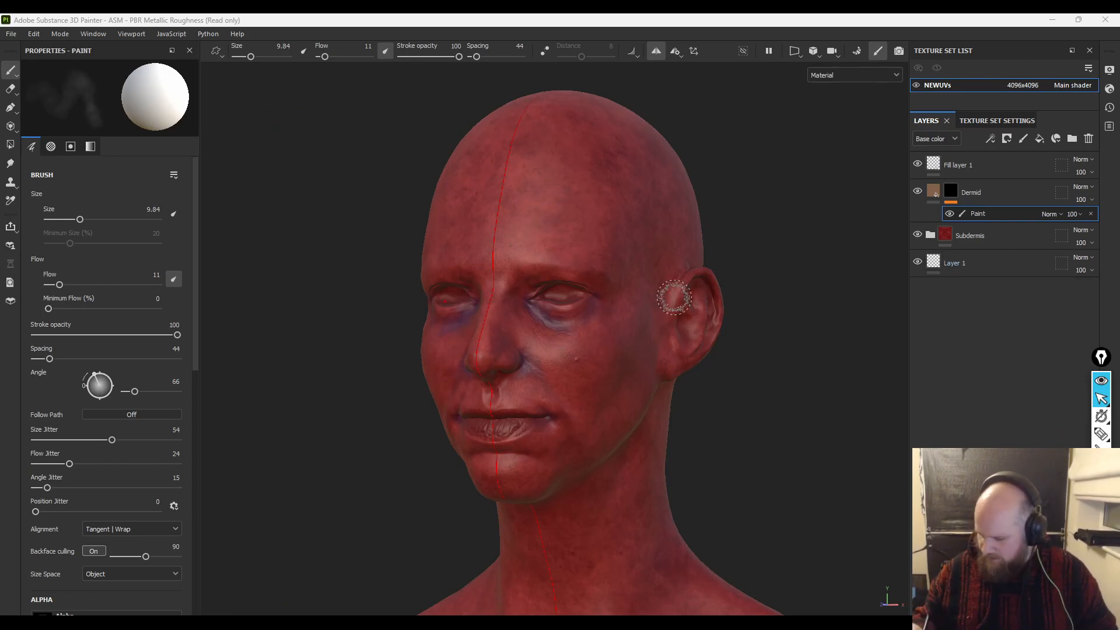
right_click_drag(639, 236, 713, 265, "ctrl")
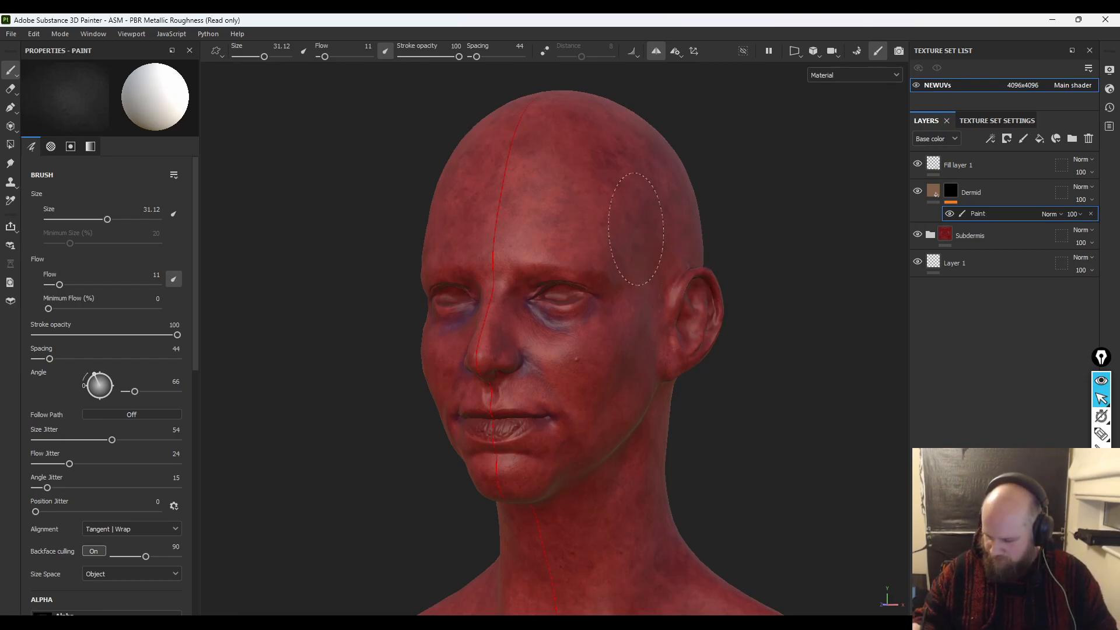
left_click_drag(59, 285, 89, 284)
mouse_move(272, 259)
left_mouse_down("alt")
mouse_move(764, 368)
mouse_move(600, 232)
left_mouse_up("alt")
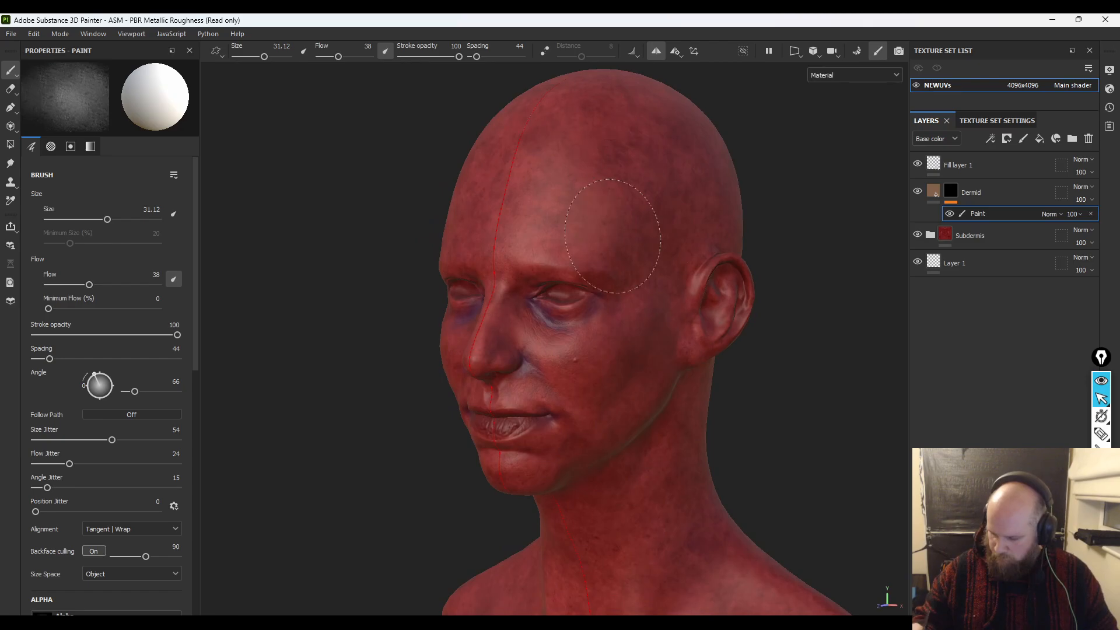
left_click(655, 50)
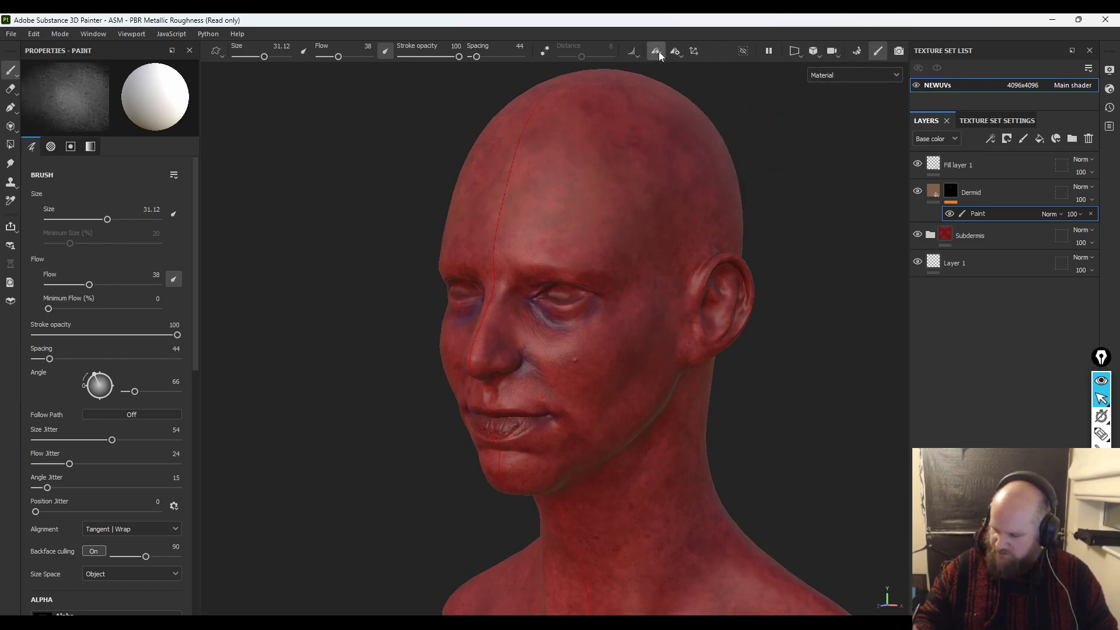
- Paint the Dermid mask over the forehead, the head's left cheek and jaw, and the left side of the skull
mouse_move(663, 117)
left_mouse_down("alt")
mouse_move(781, 236)
mouse_move(772, 270)
mouse_move(613, 175)
left_mouse_up("alt")
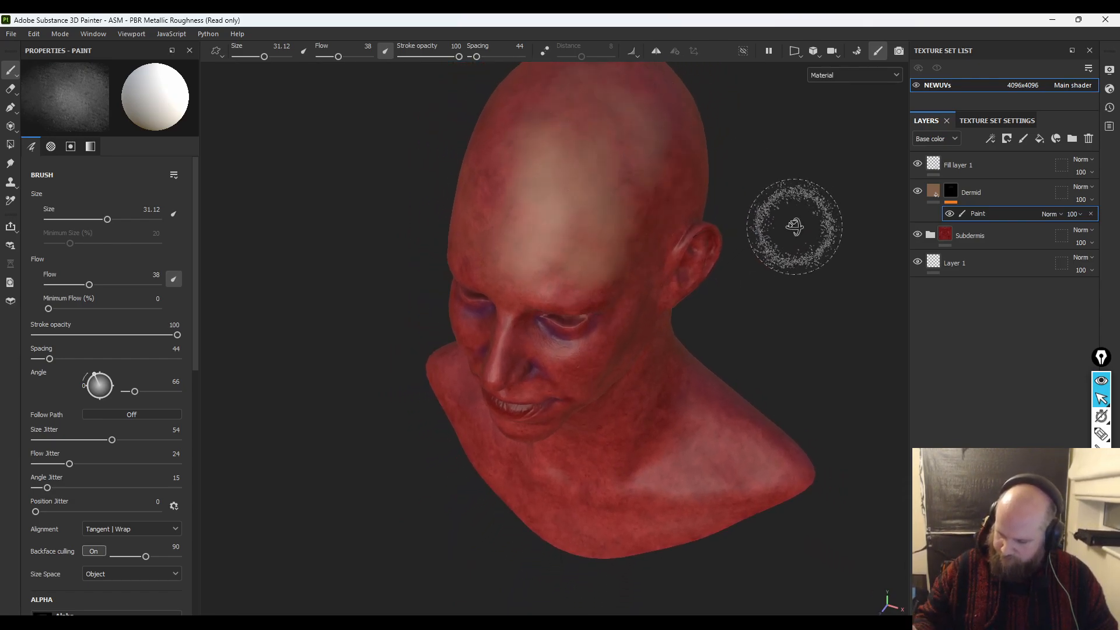
left_click_drag(795, 230, 700, 188, "alt")
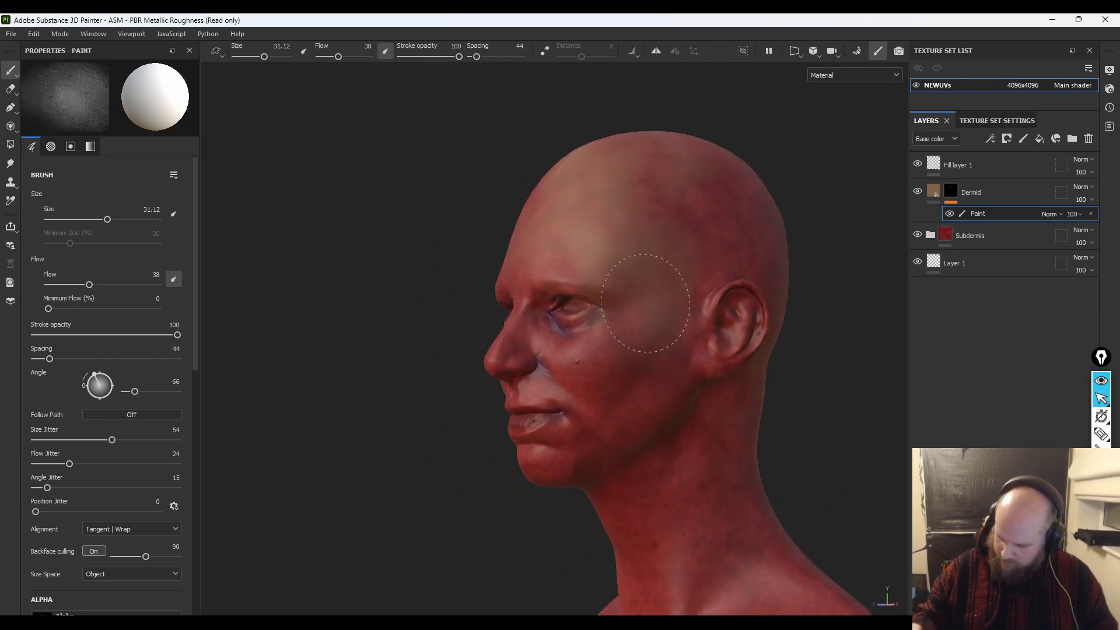
mouse_move(555, 343)
left_mouse_down()
mouse_move(645, 370)
mouse_move(562, 438)
mouse_move(507, 405)
mouse_move(676, 373)
mouse_move(641, 432)
mouse_move(645, 487)
mouse_move(619, 521)
left_mouse_up()
mouse_move(673, 262)
left_mouse_down()
mouse_move(531, 268)
mouse_move(488, 325)
mouse_move(514, 382)
left_mouse_up()
left_click_drag(800, 362, 706, 483, "alt")
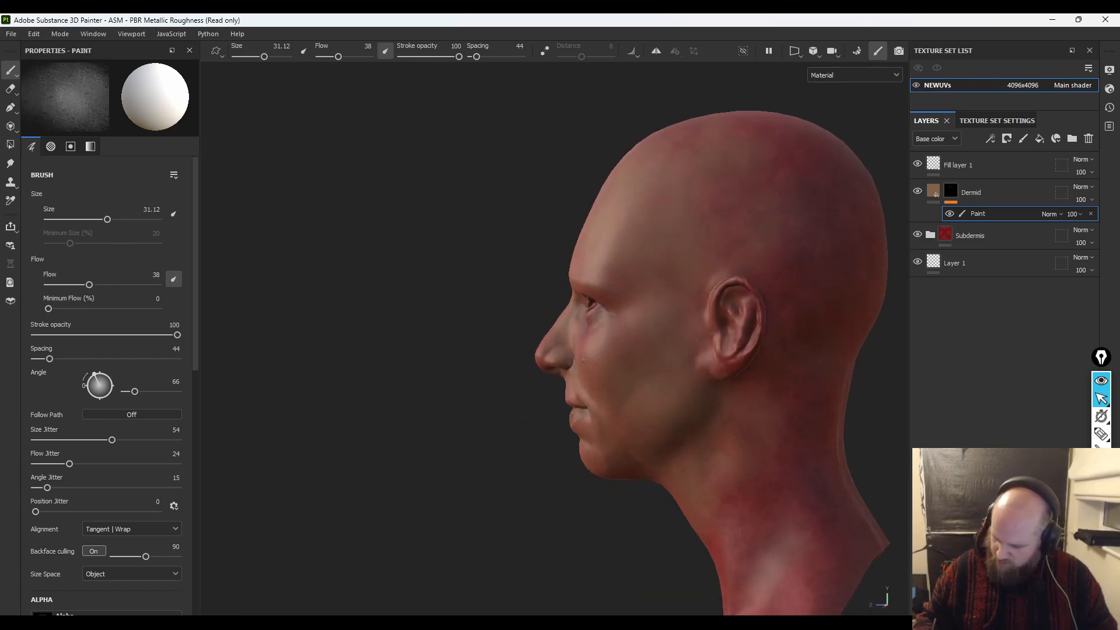
mouse_move(787, 416)
left_mouse_down()
mouse_move(752, 487)
mouse_move(792, 395)
left_mouse_up()
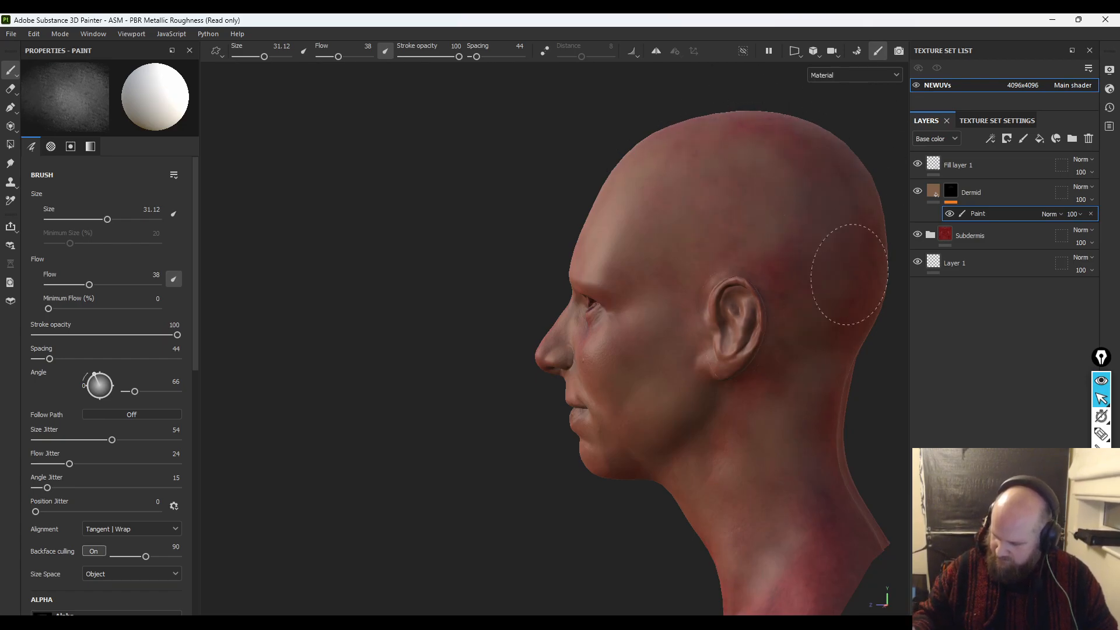
- Paint the Dermid mask over the neck, under the jaw and across the right side of the face and head
mouse_move(832, 554)
left_mouse_down()
mouse_move(826, 577)
mouse_move(785, 587)
left_mouse_up()
left_click_drag(633, 574, 840, 453, "alt")
mouse_move(663, 470)
left_mouse_down()
mouse_move(575, 551)
mouse_move(583, 574)
left_mouse_up()
left_click_drag(665, 415, 863, 463, "alt")
mouse_move(526, 382)
left_mouse_down()
mouse_move(500, 425)
mouse_move(432, 381)
left_mouse_up()
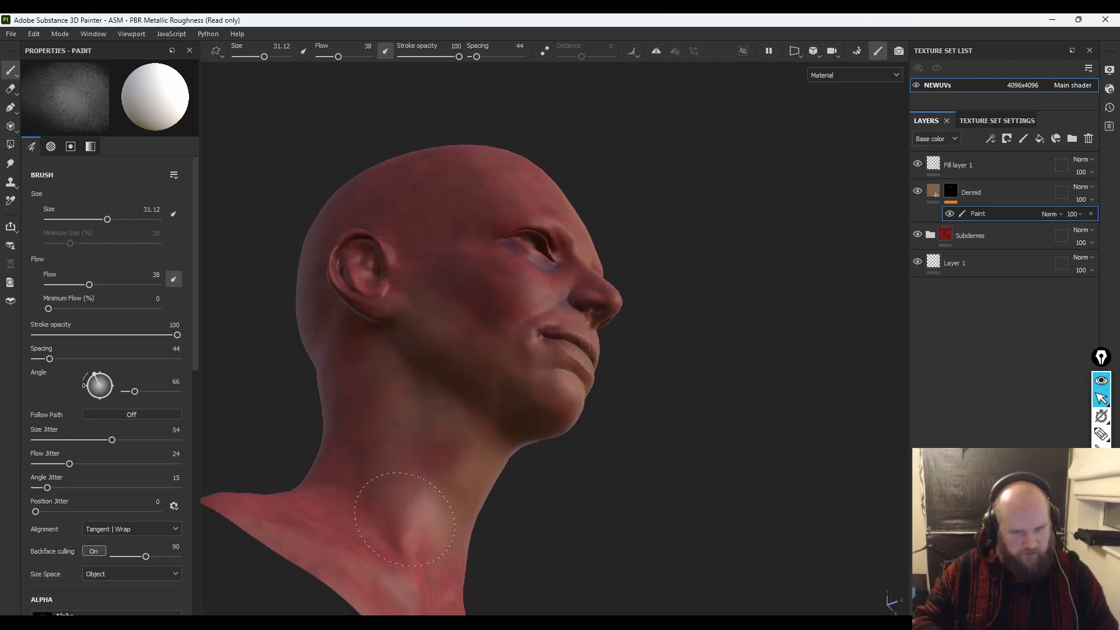
left_click_drag(645, 412, 688, 513, "alt")
mouse_move(598, 326)
left_mouse_down()
mouse_move(551, 335)
mouse_move(517, 380)
mouse_move(457, 343)
mouse_move(453, 315)
mouse_move(545, 195)
mouse_move(483, 274)
mouse_move(375, 206)
mouse_move(487, 274)
left_mouse_up()
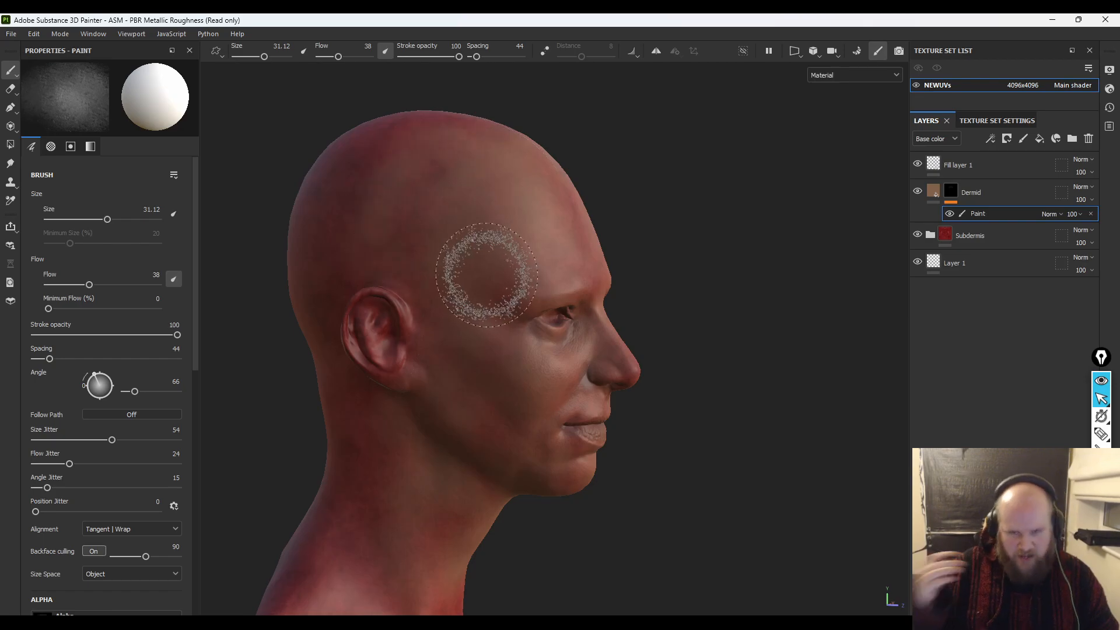
- Extend the Dermid mask painting over the right forehead, the crown and the upper back of the skull
mouse_move(758, 280)
left_mouse_down("alt")
mouse_move(693, 325)
mouse_move(572, 292)
left_mouse_up("alt")
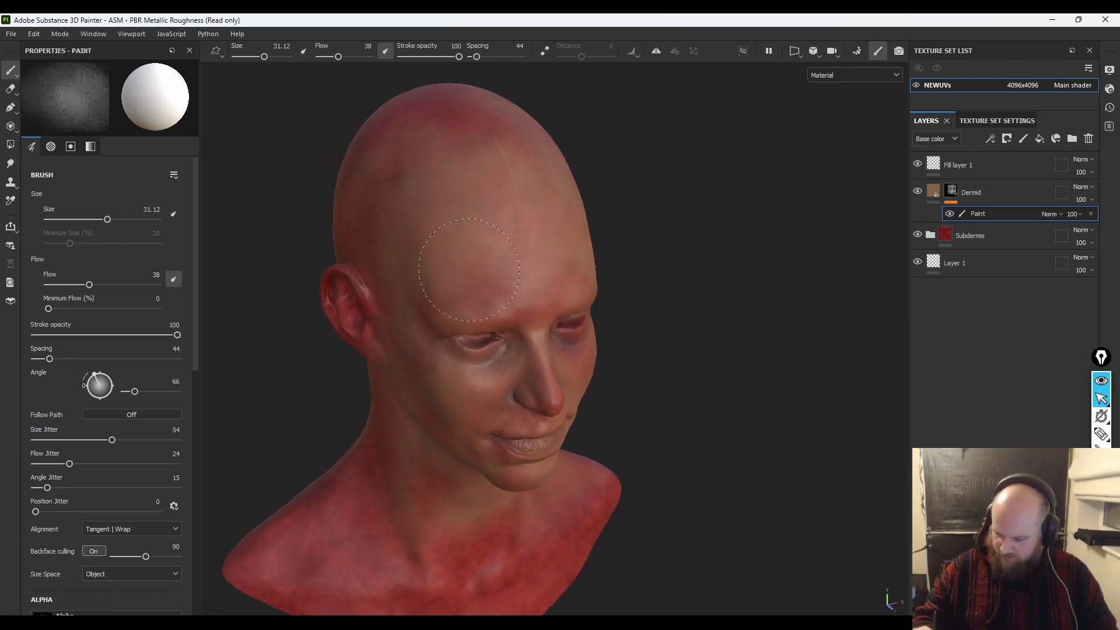
mouse_move(657, 257)
left_mouse_down("alt")
mouse_move(878, 328)
mouse_move(840, 328)
left_mouse_up("alt")
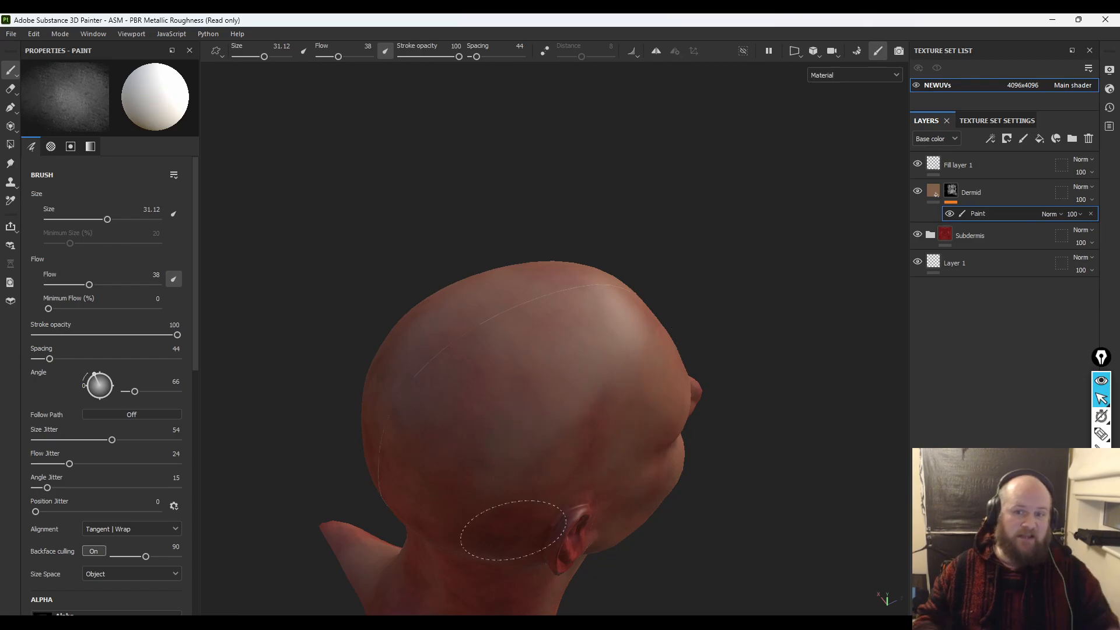
mouse_move(391, 452)
left_mouse_down("alt")
mouse_move(755, 394)
mouse_move(855, 357)
left_mouse_up("alt")
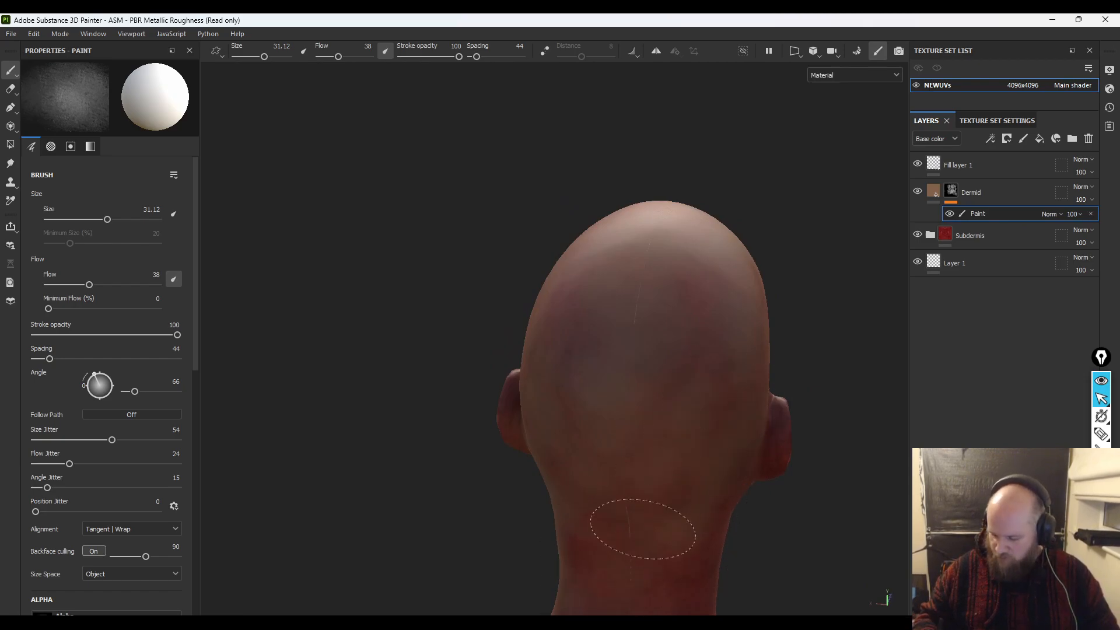
- Set the brush size to 28.09 and paint the Dermid mask over the back of the head and neck
mouse_move(805, 543)
left_mouse_down("alt")
mouse_move(707, 440)
mouse_move(659, 496)
left_mouse_up("alt")
mouse_move(714, 501)
right_mouse_down("alt")
mouse_move(755, 500)
mouse_move(721, 497)
right_mouse_up("alt")
right_click_drag(723, 498, 799, 502, "shift")
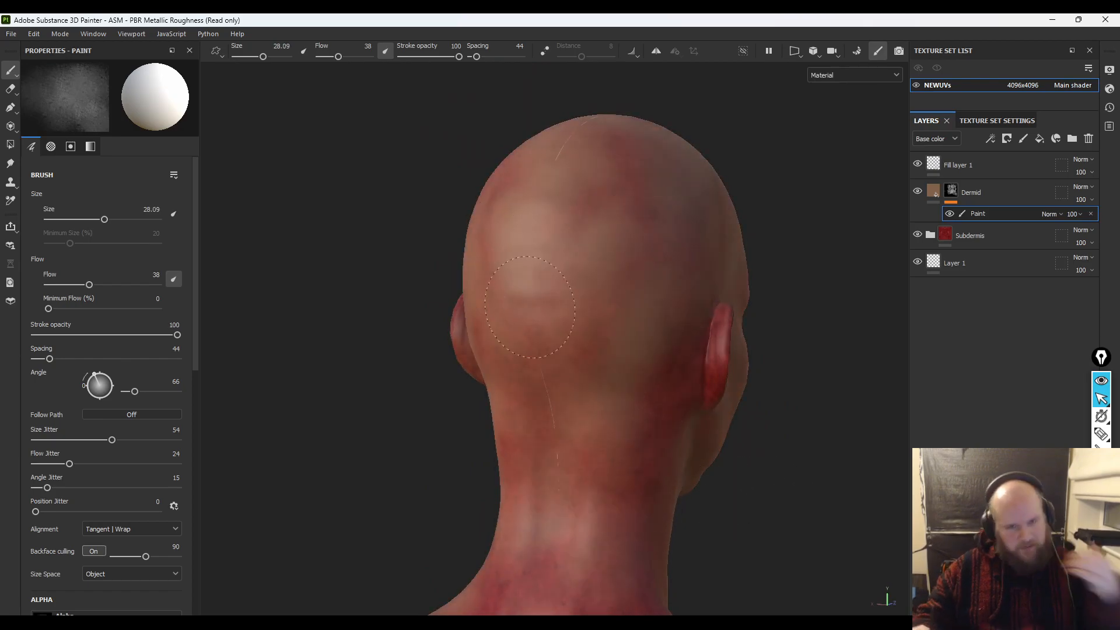
left_click_drag(636, 577, 476, 580)
left_click_drag(546, 434, 566, 540)
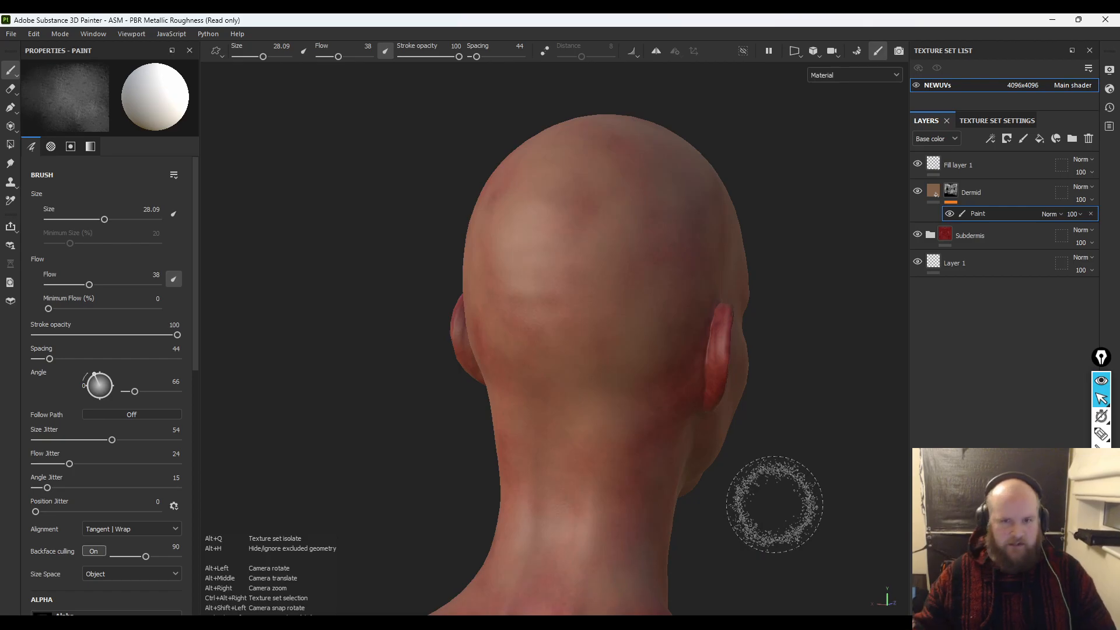
- Paint the Dermid mask over the back of the ear, the nape, the shoulders and the front of the neck and chest
mouse_move(688, 490)
left_mouse_down("alt")
mouse_move(677, 493)
mouse_move(557, 363)
left_mouse_up("alt")
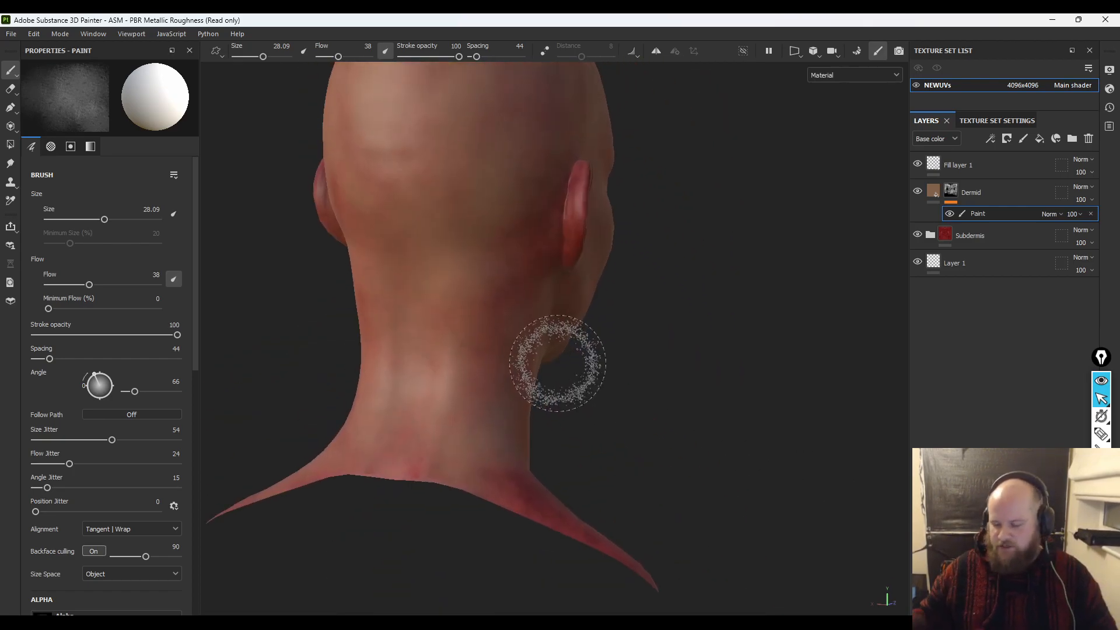
left_click_drag(570, 220, 543, 265)
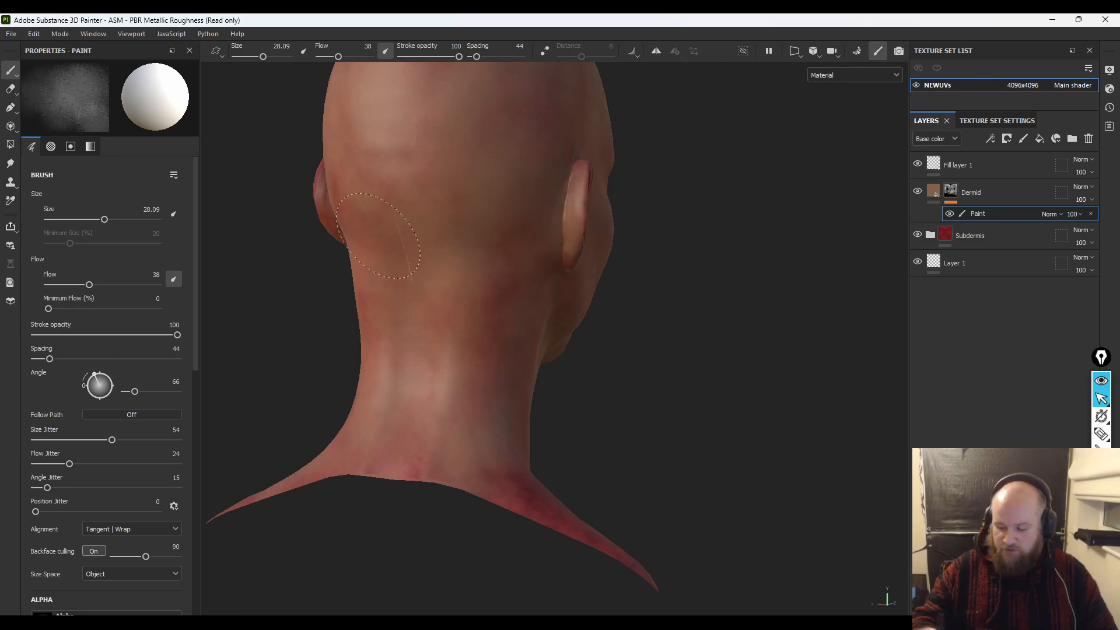
mouse_move(529, 458)
left_mouse_down()
mouse_move(565, 517)
mouse_move(598, 539)
mouse_move(453, 464)
mouse_move(346, 461)
left_mouse_up()
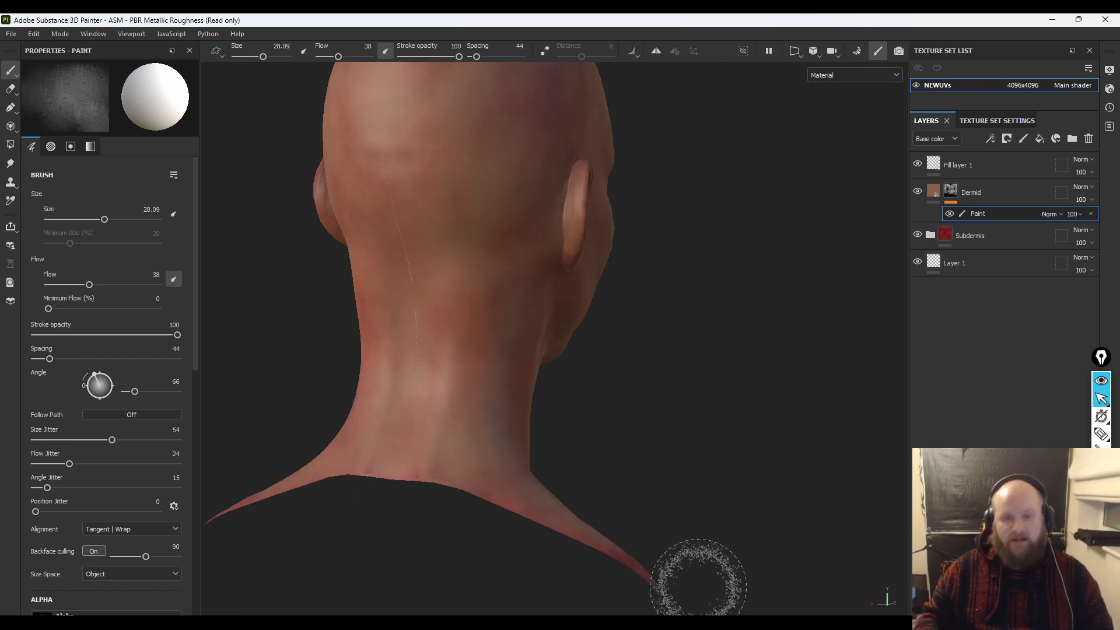
mouse_move(822, 460)
left_mouse_down("alt")
mouse_move(570, 463)
mouse_move(507, 481)
left_mouse_up("alt")
mouse_move(374, 468)
right_mouse_down("shift")
mouse_move(405, 432)
mouse_move(733, 460)
mouse_move(605, 439)
right_mouse_up("shift")
mouse_move(504, 404)
left_mouse_down()
mouse_move(496, 507)
mouse_move(461, 572)
mouse_move(356, 542)
mouse_move(573, 604)
left_mouse_up()
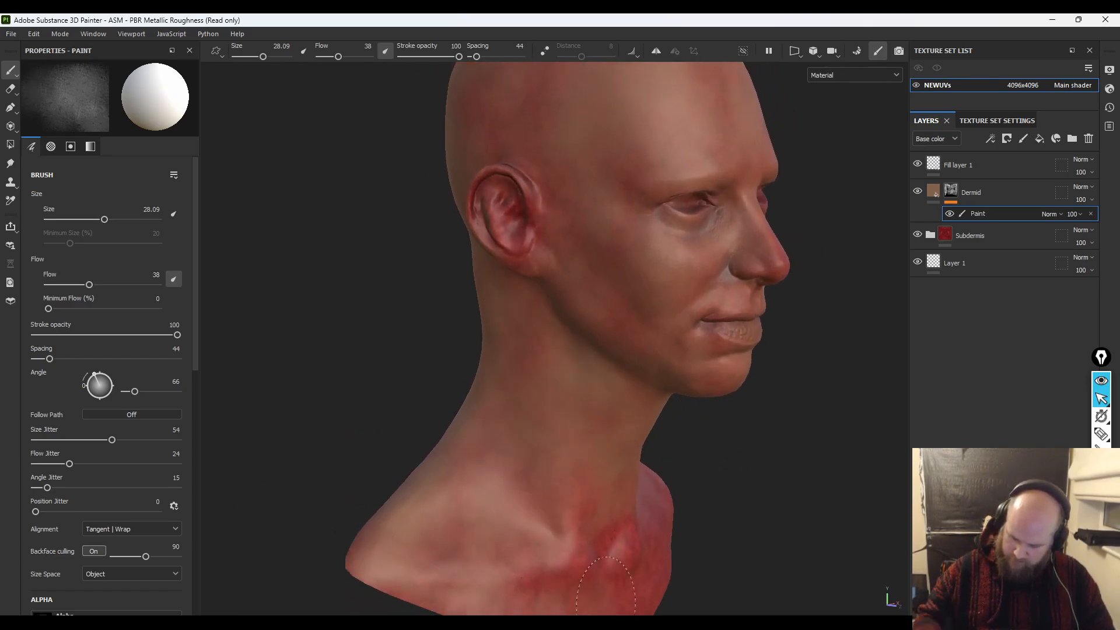
mouse_move(630, 584)
left_mouse_down("alt")
mouse_move(707, 580)
mouse_move(578, 525)
left_mouse_up("alt")
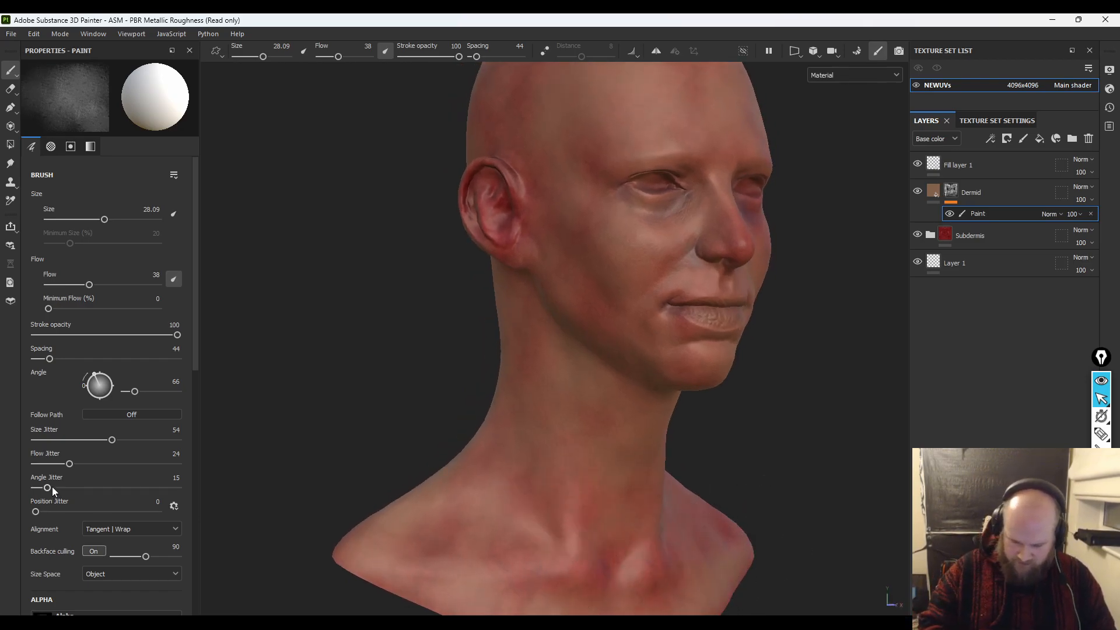
- Set the brush's Angle Jitter to 180 and Position Jitter to 21, and paint the Dermid mask over the ears and the neck
left_click_drag(49, 488, 178, 490)
left_click_drag(35, 511, 60, 511)
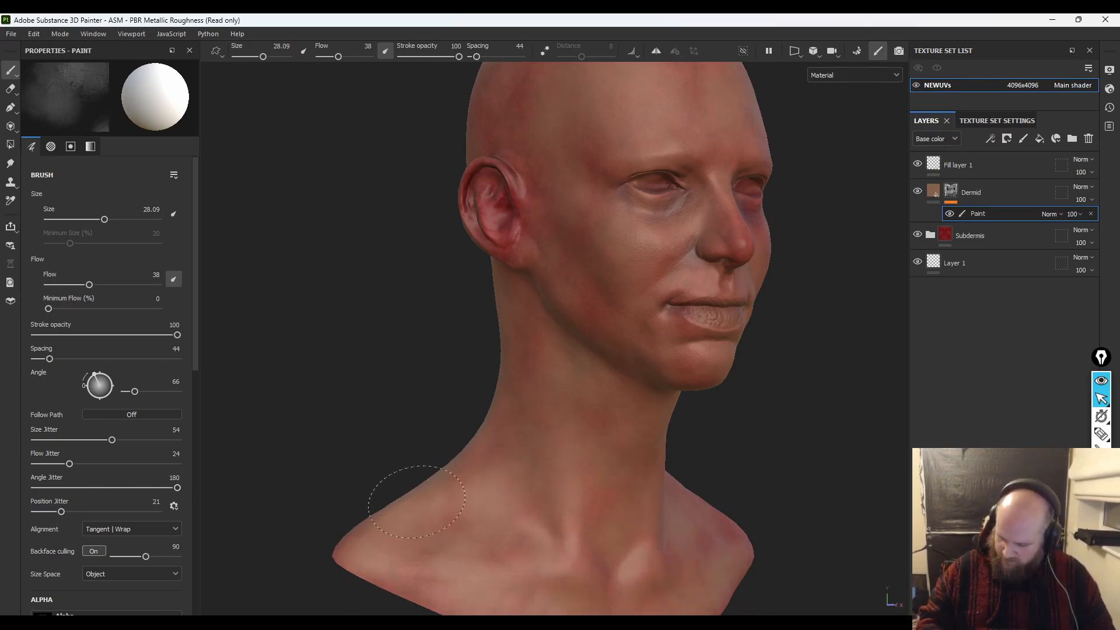
key("ctrl+z")
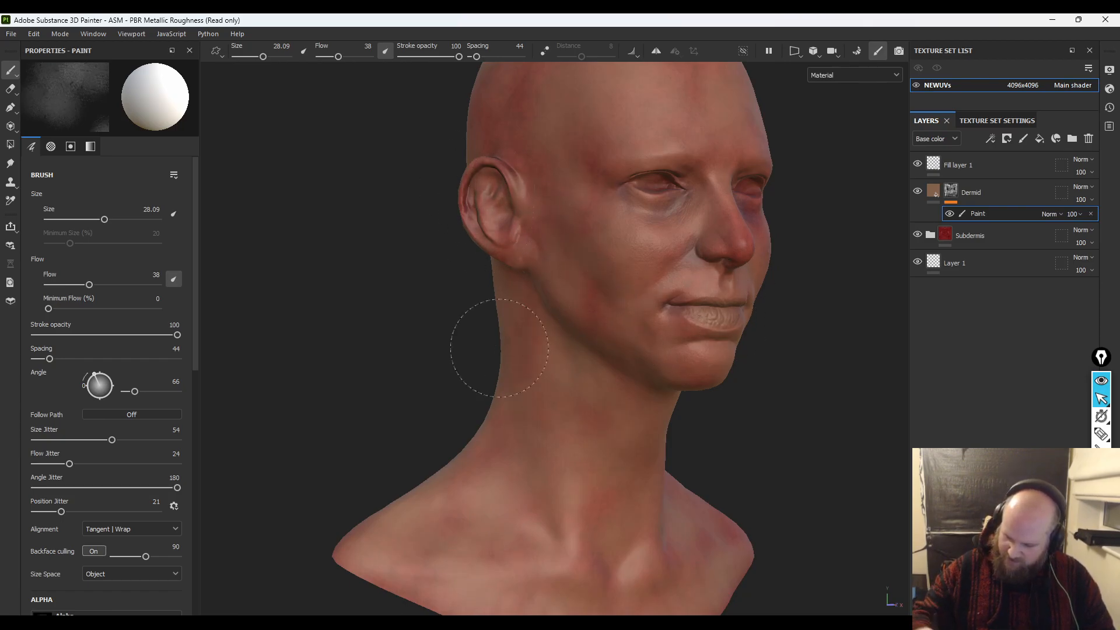
mouse_move(799, 438)
left_mouse_down("alt")
mouse_move(620, 470)
mouse_move(513, 169)
left_mouse_up("alt")
mouse_move(528, 200)
right_mouse_down("shift")
mouse_move(683, 495)
mouse_move(665, 492)
right_mouse_up("shift")
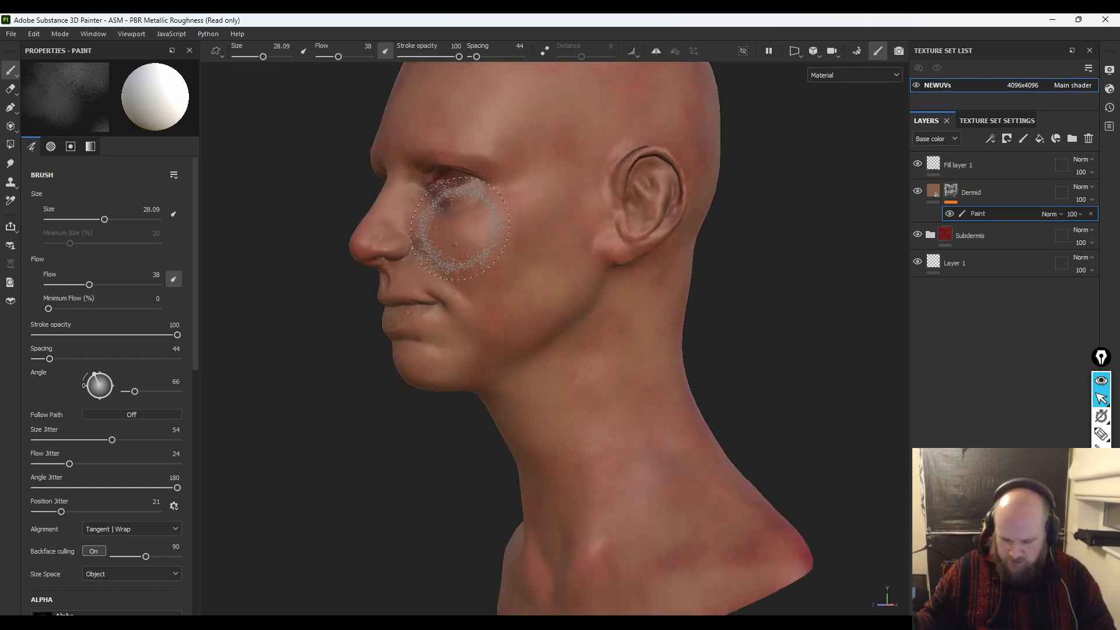
- Paint the Dermid mask over the left side of the face and skull, the crown and the right temple and ear
left_click_drag(805, 325, 645, 325, "alt")
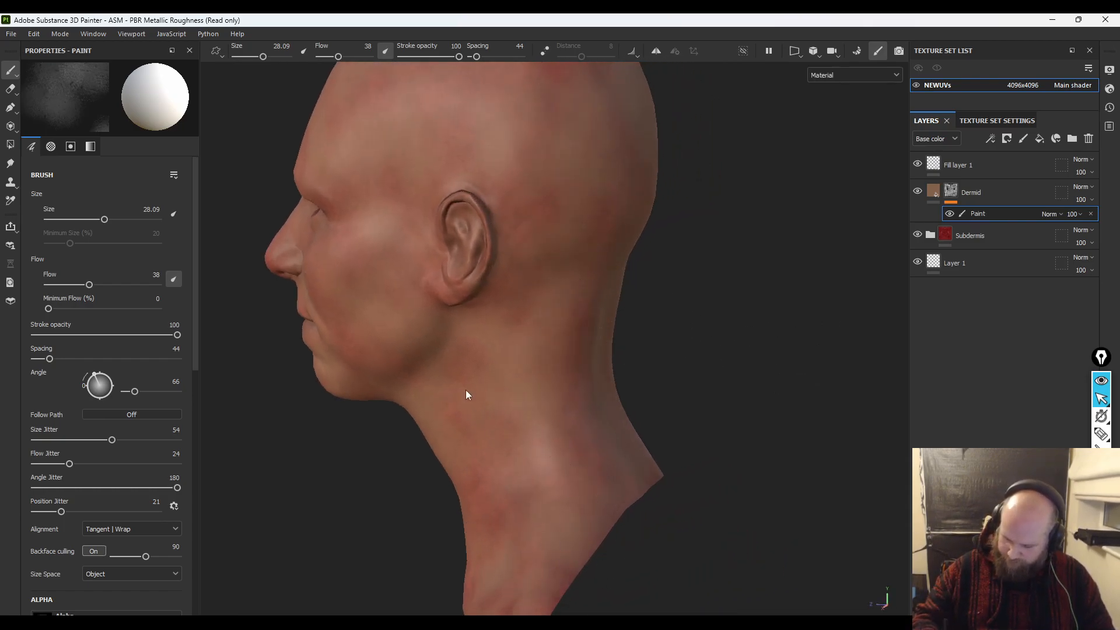
left_click_drag(330, 477, 516, 332, "alt")
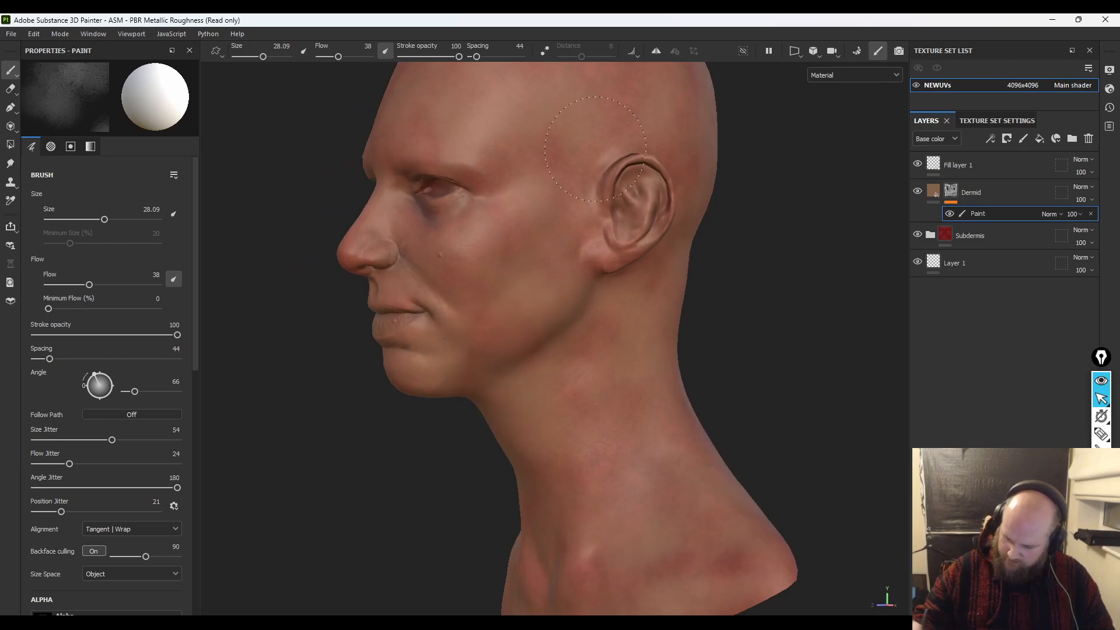
left_click_drag(782, 370, 776, 478, "alt")
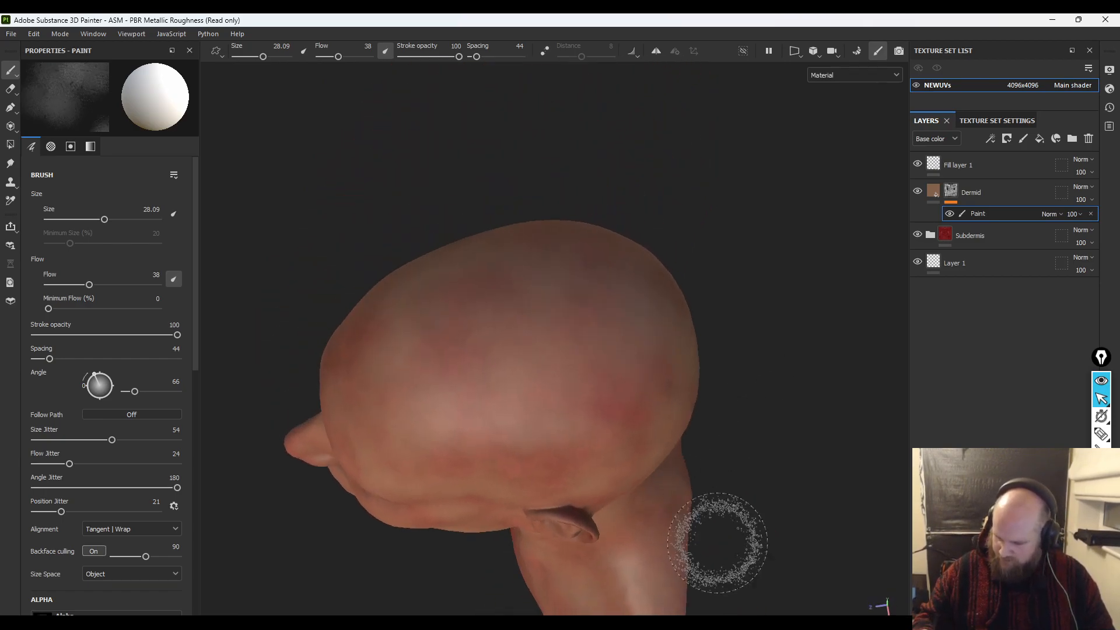
mouse_move(400, 544)
left_mouse_down("alt")
mouse_move(562, 500)
mouse_move(583, 295)
left_mouse_up("alt")
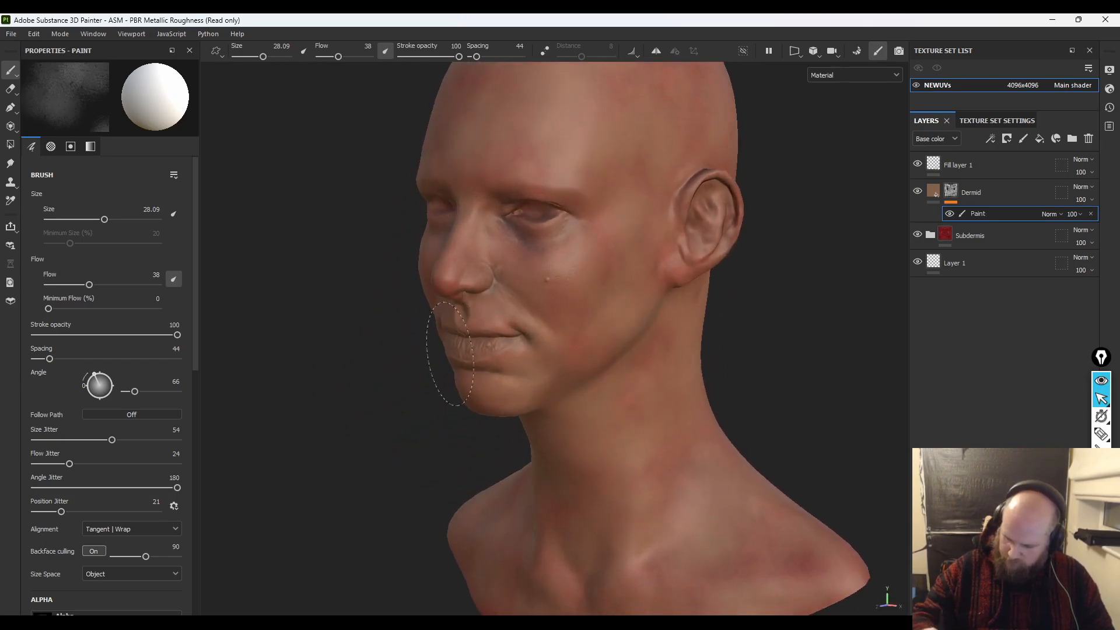
left_click_drag(802, 390, 855, 357, "alt")
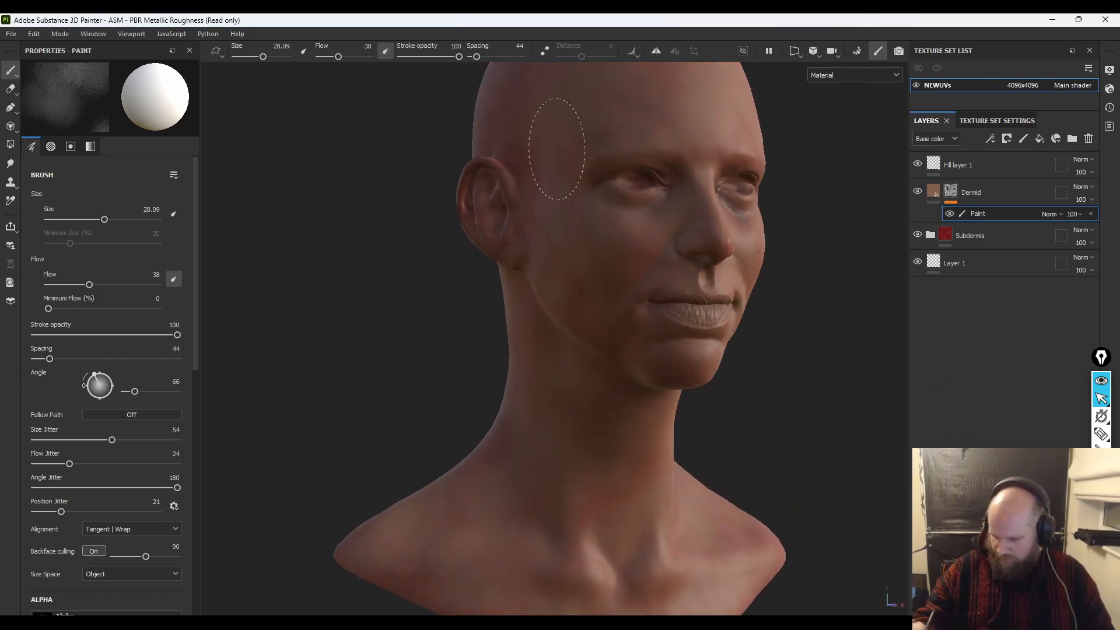
- Show only the base color in the viewport and even out the Dermid mask on the sides of the head, the face and the neck
key("c")
left_click_drag(807, 401, 681, 272, "alt")
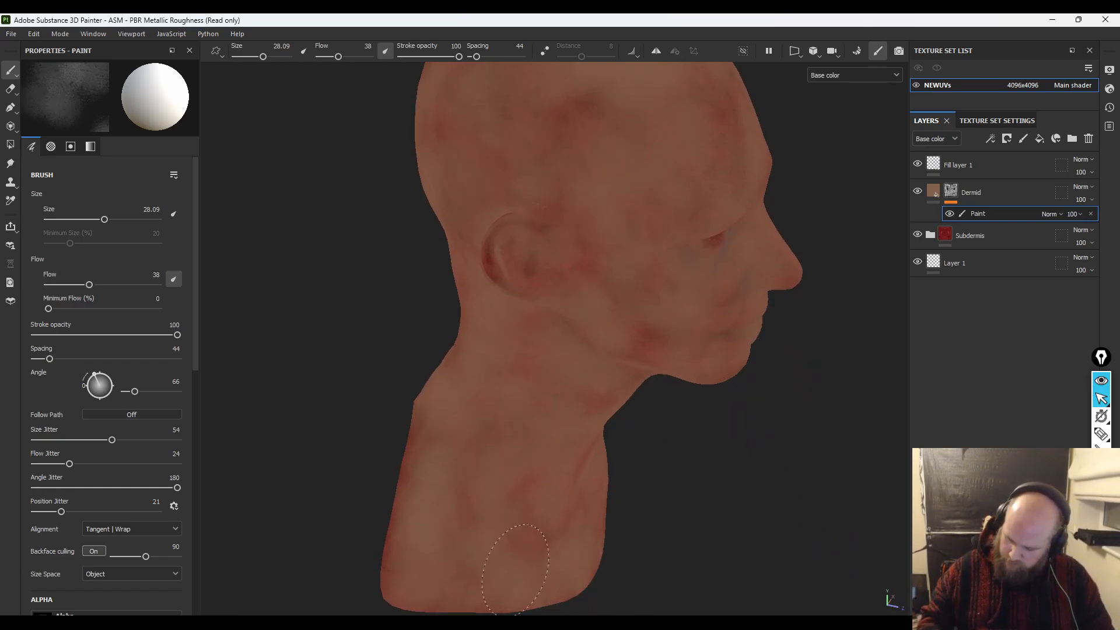
mouse_move(369, 462)
left_mouse_down("alt")
mouse_move(620, 457)
mouse_move(388, 545)
left_mouse_up("alt")
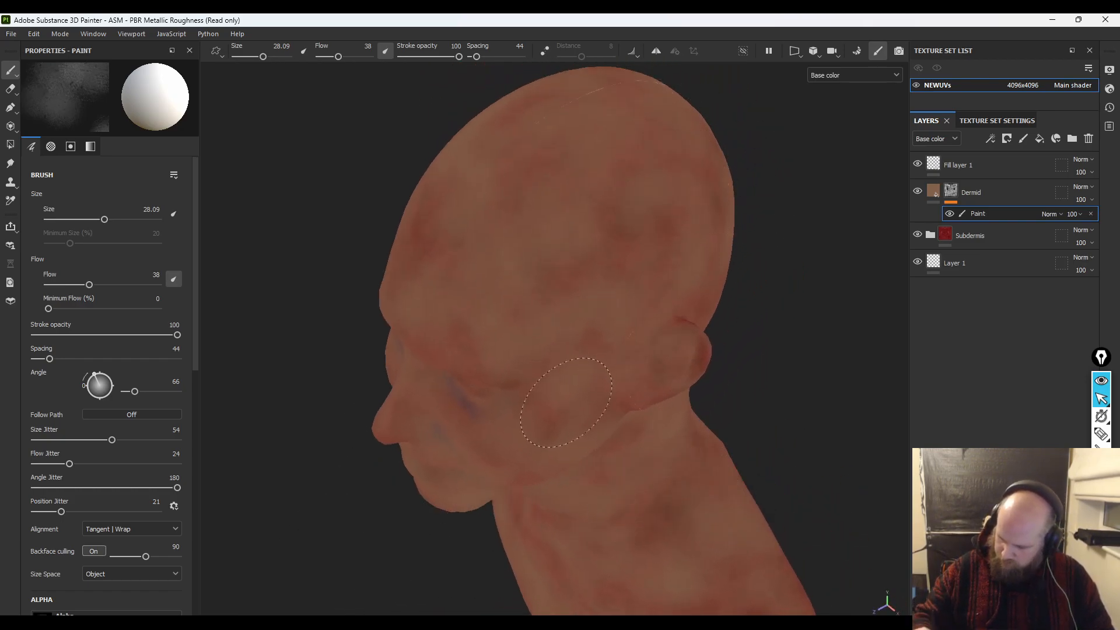
left_click_drag(762, 280, 817, 327, "alt")
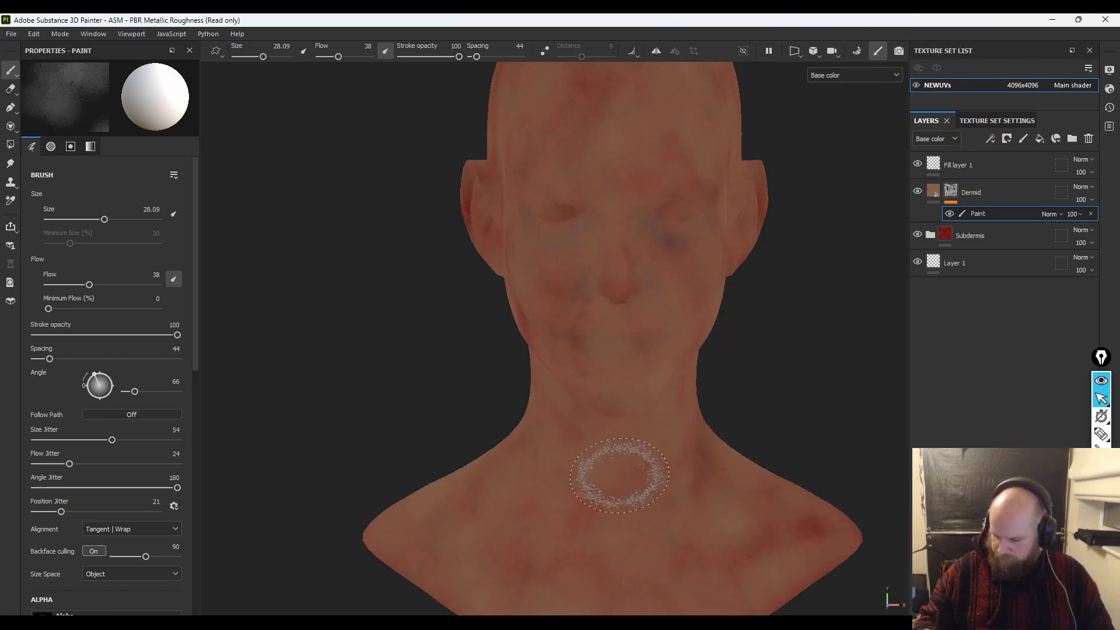
- Add a second Paint effect to the Dermid layer's mask
mouse_move(954, 233)
right_click(945, 190)
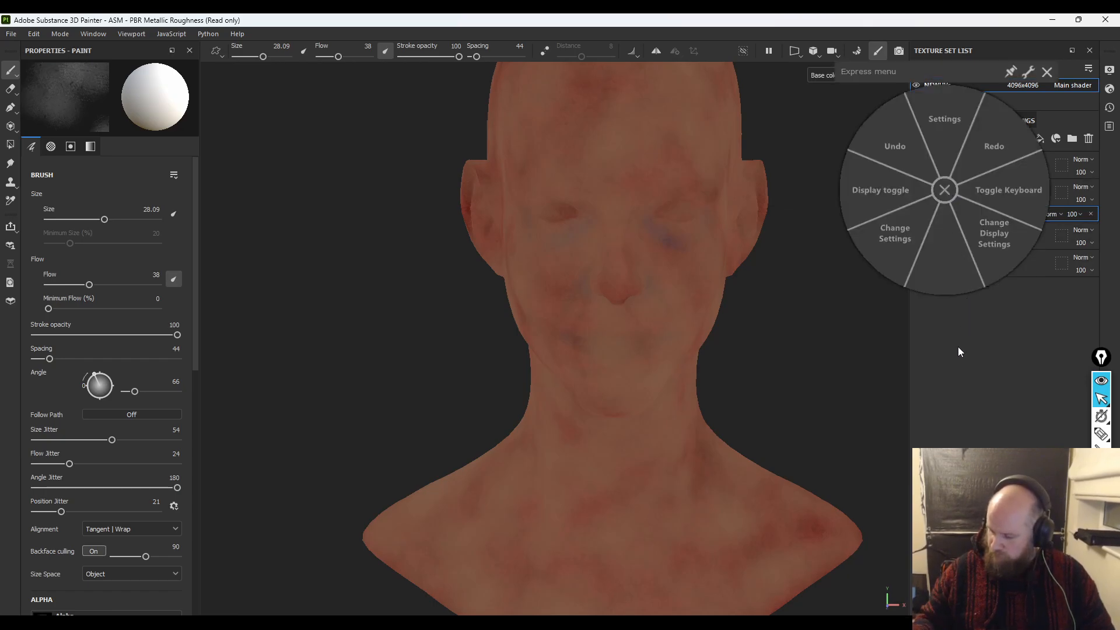
left_click(945, 190)
right_click(953, 191)
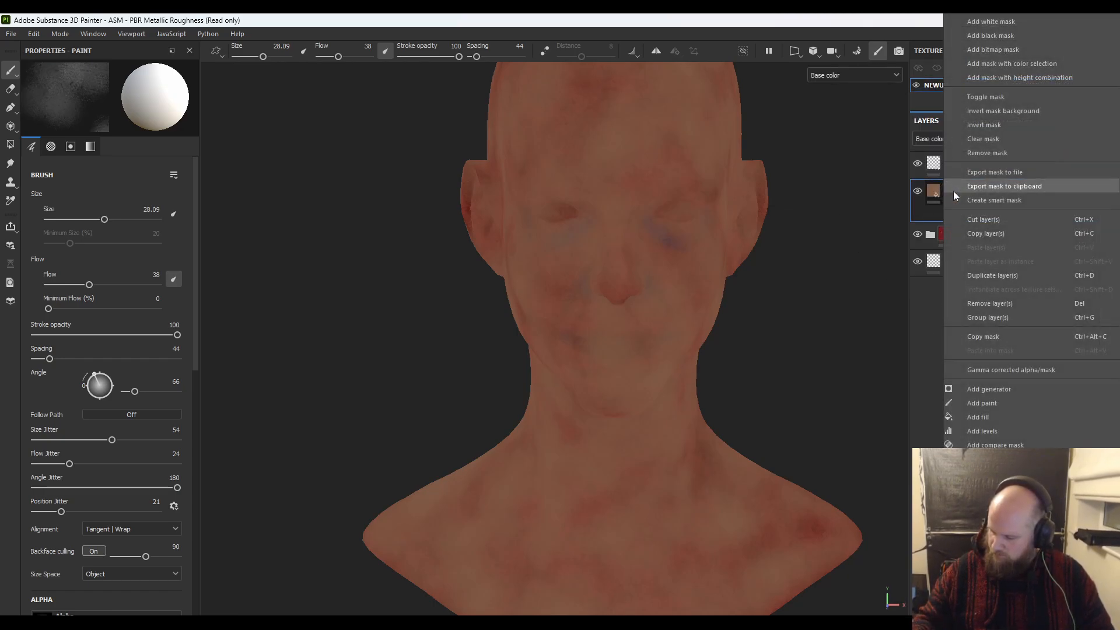
left_click(985, 403)
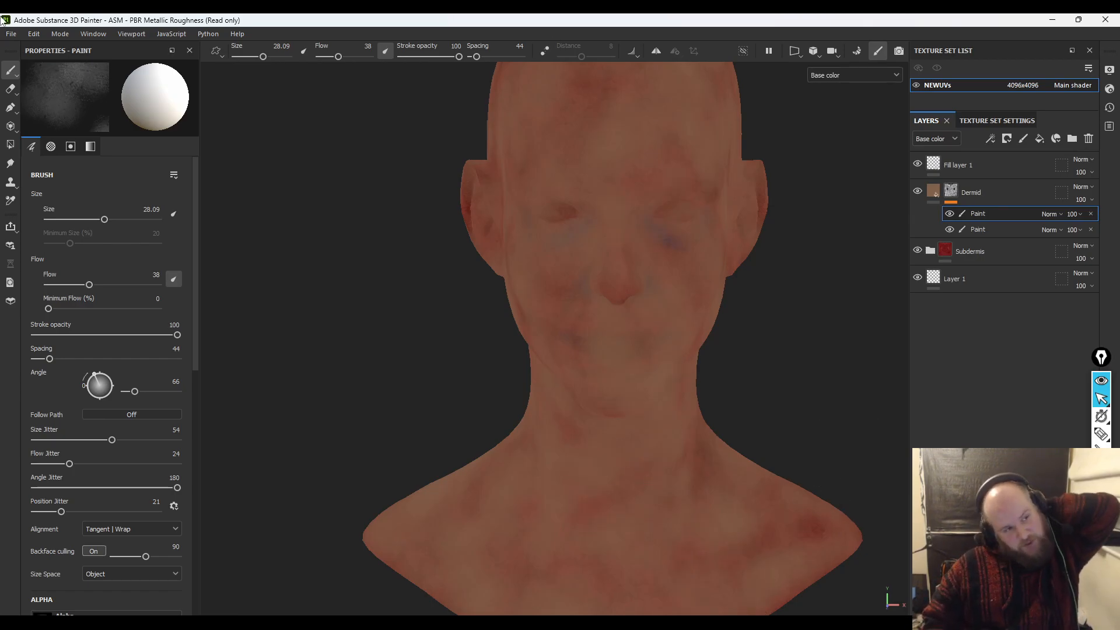
- Choose the Kyle's Spatter Brushes - Asteroid Belt brush from the brush library
mouse_move(0, 362)
left_mouse_down()
mouse_move(0, 332)
mouse_move(457, 165)
mouse_move(426, 114)
mouse_move(445, 119)
left_mouse_up()
scroll(480, 360, "down", 5)
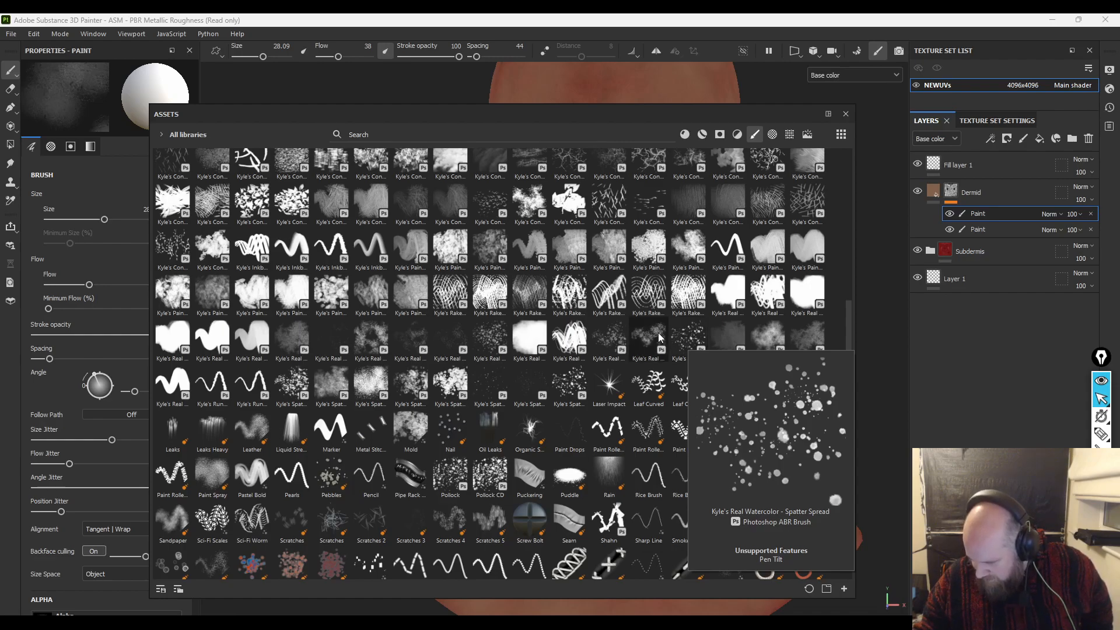
mouse_move(654, 337)
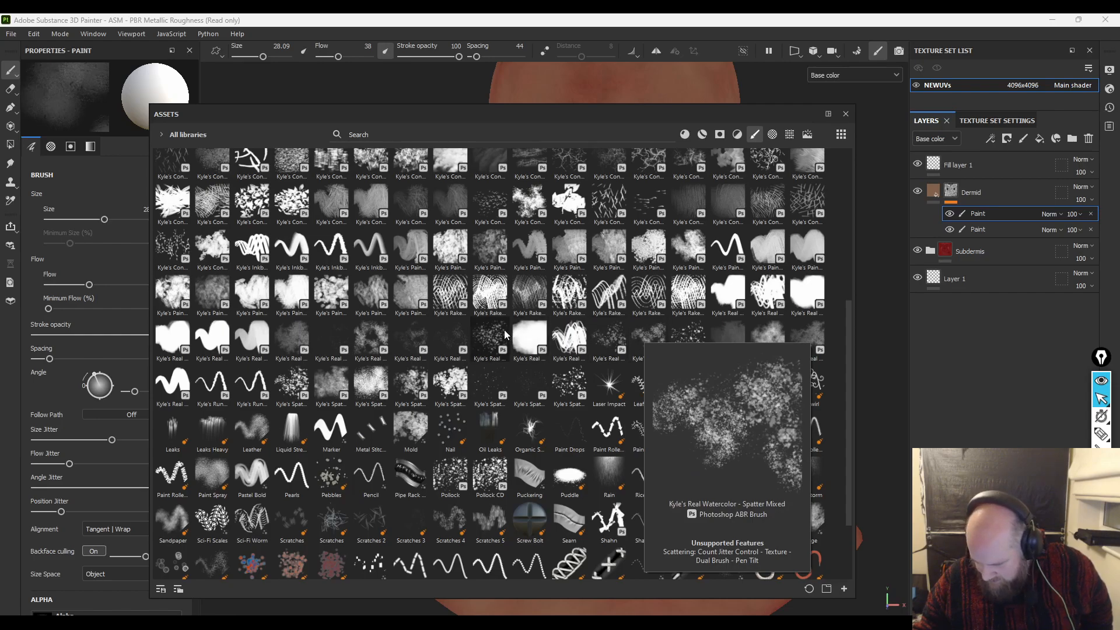
mouse_move(504, 330)
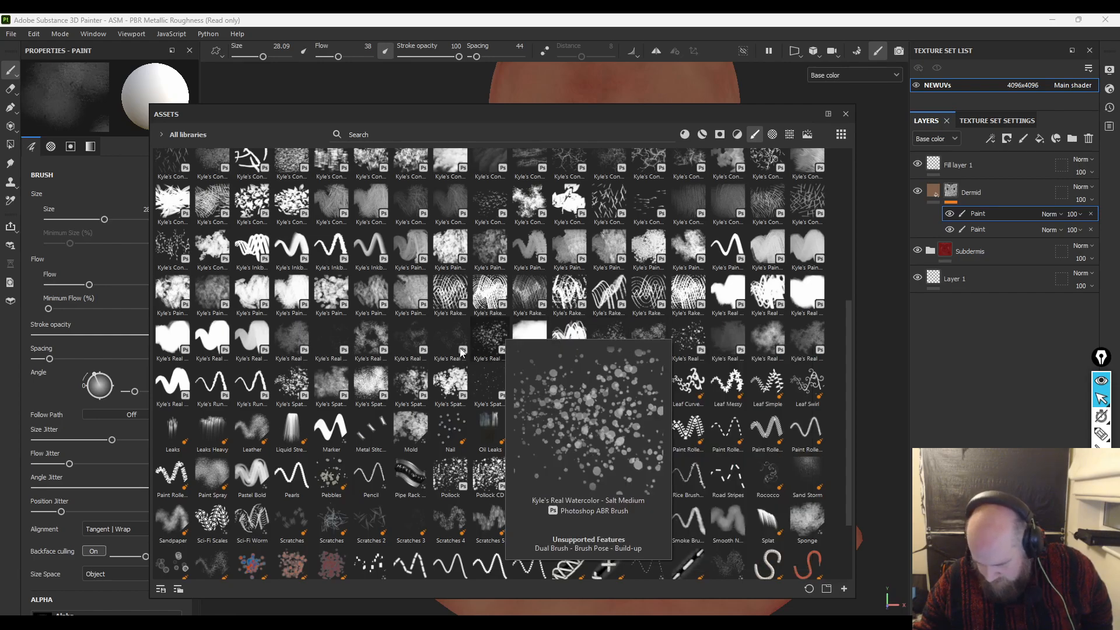
mouse_move(282, 389)
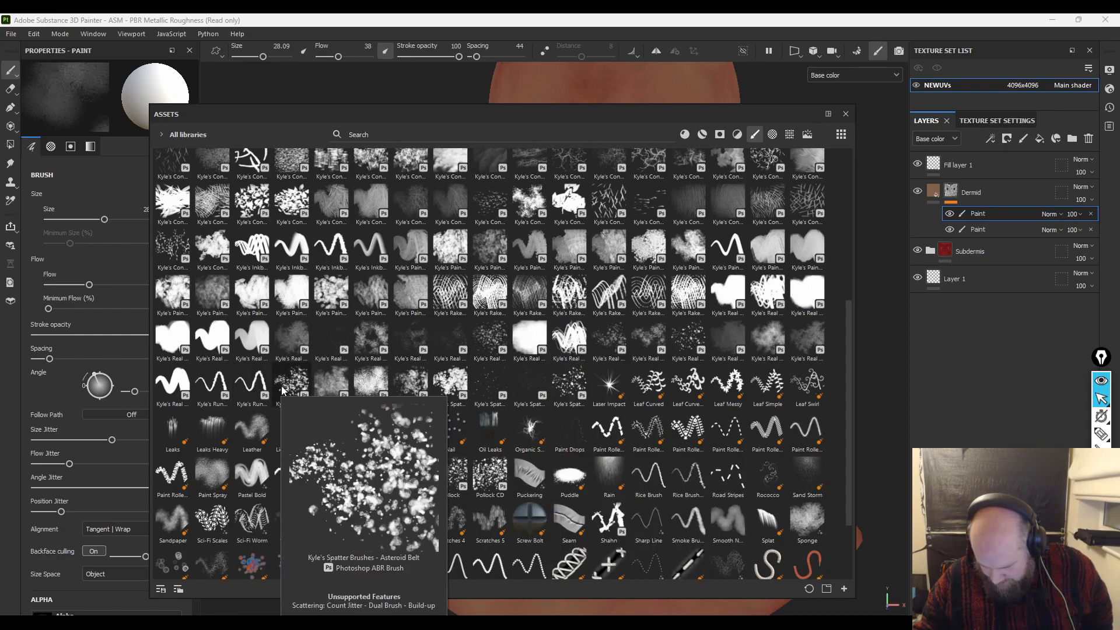
left_click(282, 390)
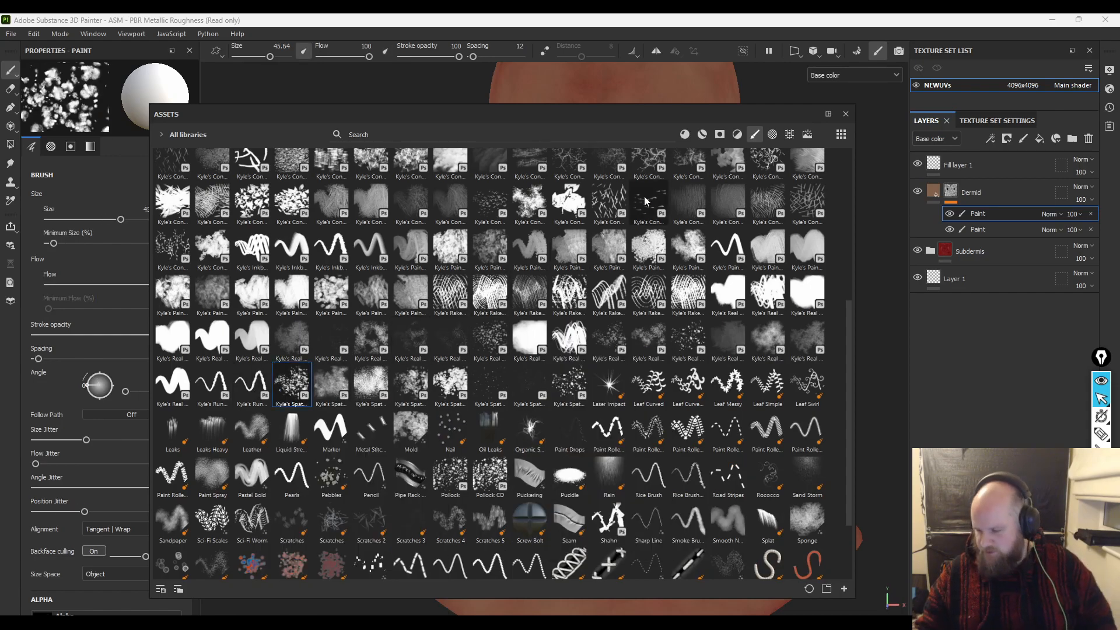
key("Escape")
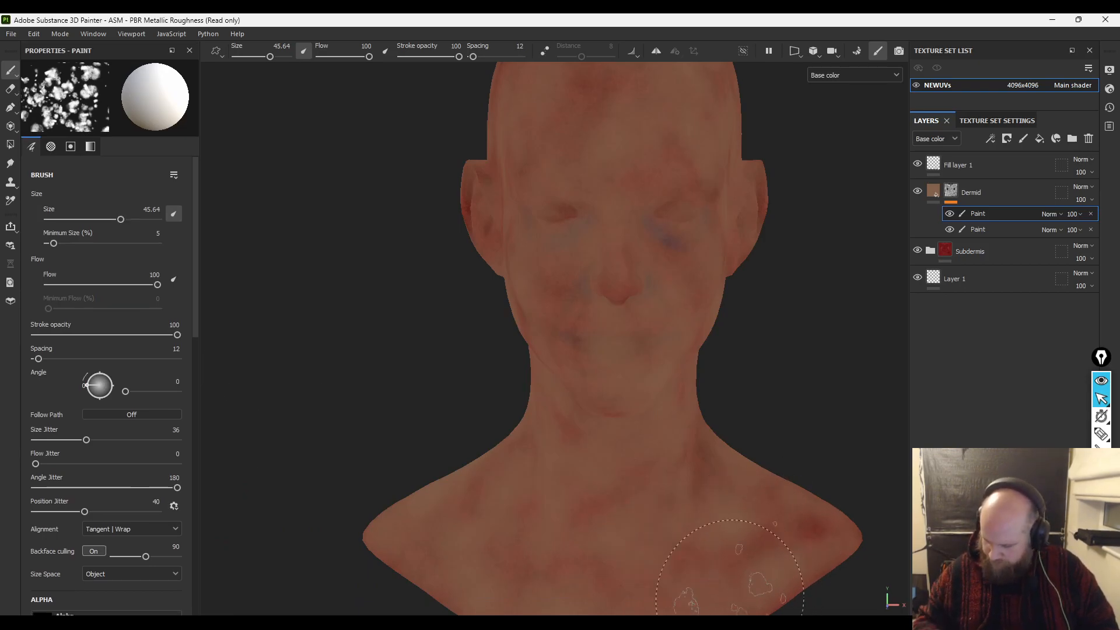
- Set the spatter brush's Position Jitter to 83, Size Jitter to 37 and Flow to 18
left_click_drag(85, 511, 137, 512)
left_click_drag(82, 443, 85, 443)
mouse_move(146, 284)
left_mouse_down()
mouse_move(53, 285)
mouse_move(67, 285)
left_mouse_up()
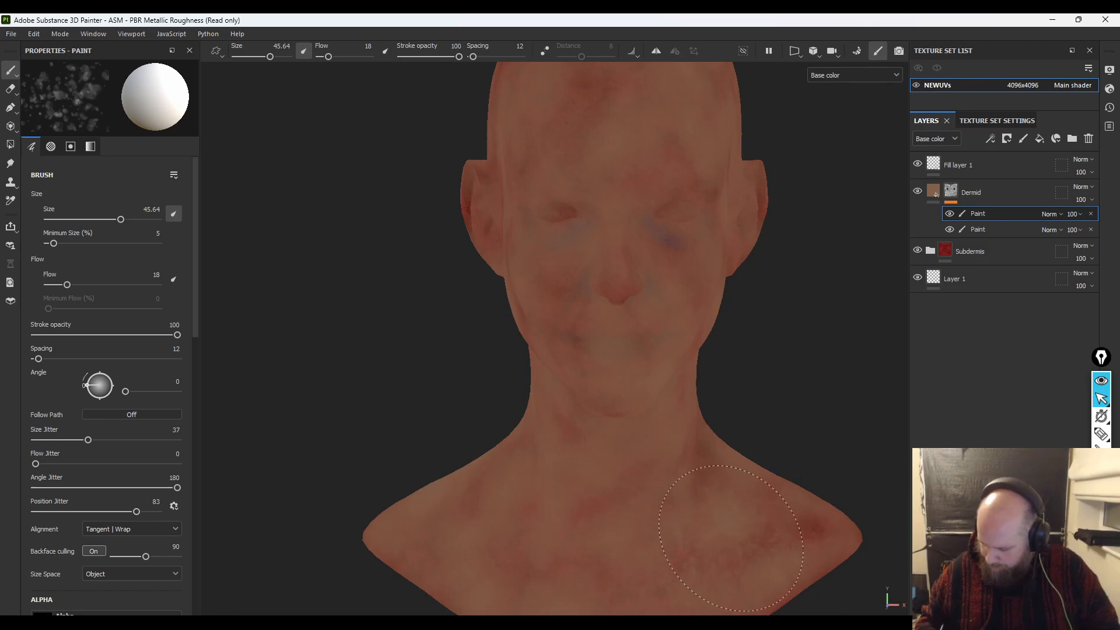
- Paint spatter mottling into the Dermid mask over the shoulders, the chest and the front and right side of the neck
mouse_move(842, 440)
left_mouse_down("alt")
mouse_move(795, 518)
mouse_move(680, 332)
mouse_move(838, 325)
mouse_move(829, 468)
mouse_move(848, 512)
left_mouse_up("alt")
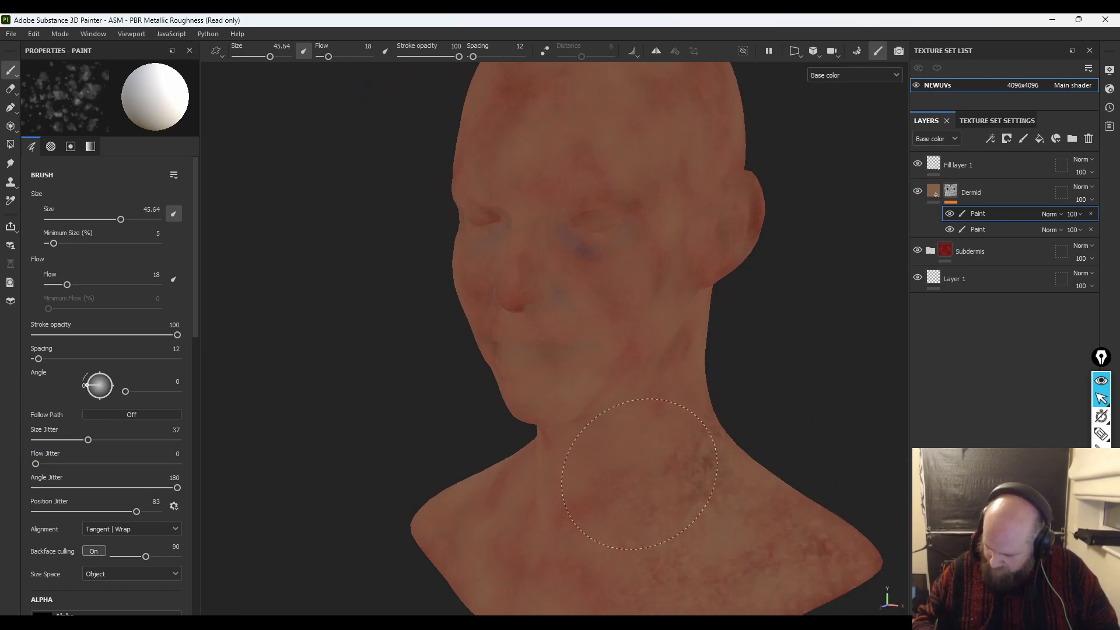
mouse_move(750, 362)
left_mouse_down("alt")
mouse_move(775, 440)
mouse_move(686, 429)
left_mouse_up("alt")
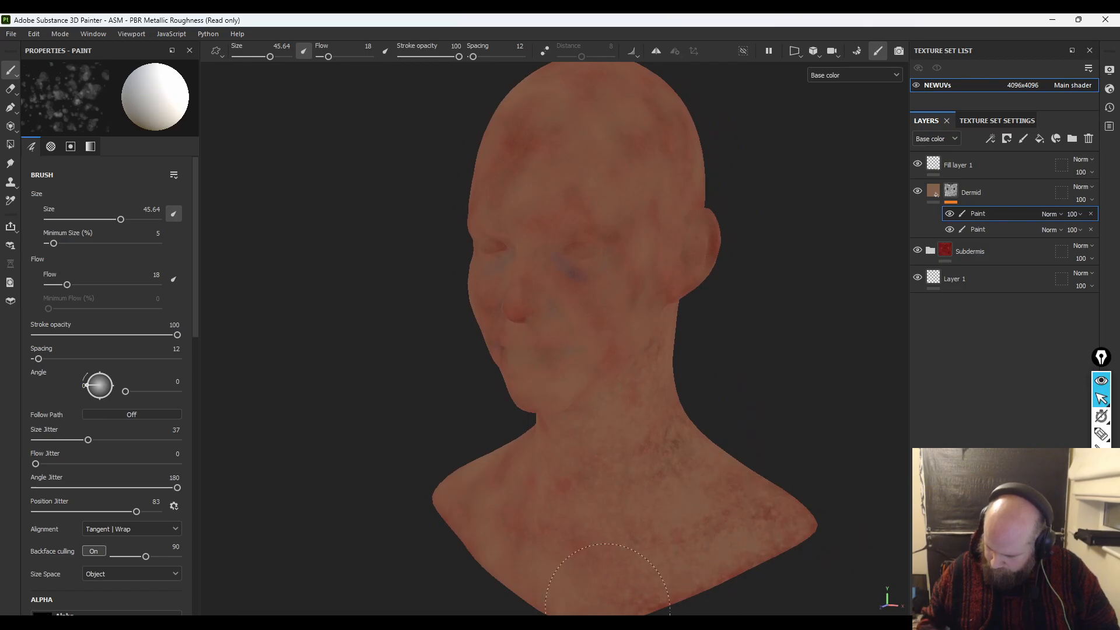
mouse_move(581, 470)
left_mouse_down("alt")
mouse_move(412, 612)
mouse_move(498, 562)
mouse_move(585, 557)
left_mouse_up("alt")
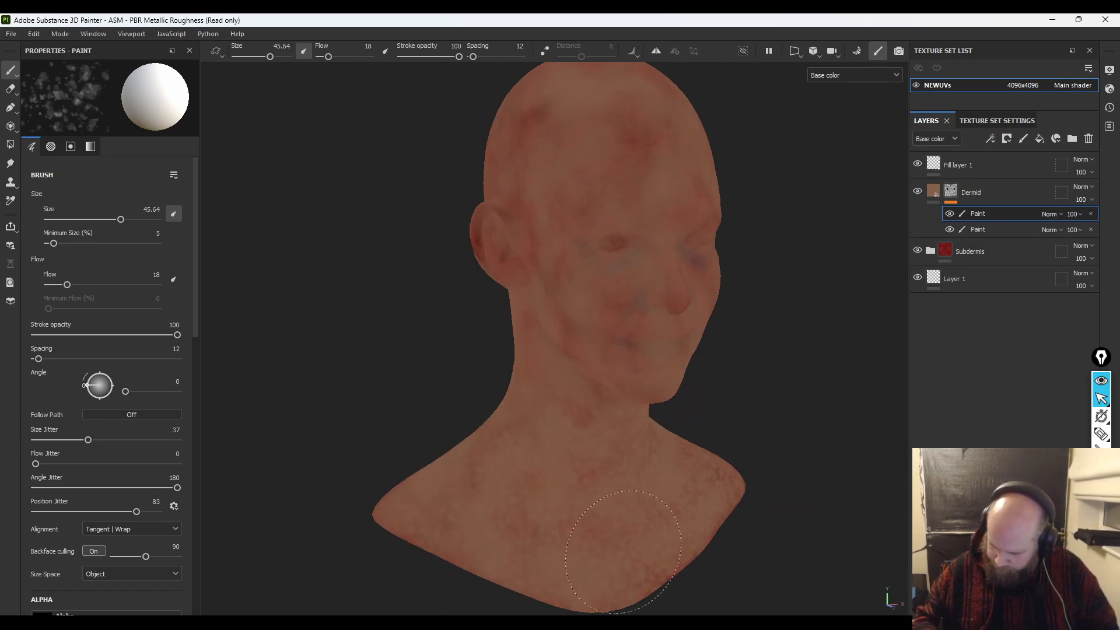
left_click_drag(743, 408, 725, 350, "alt")
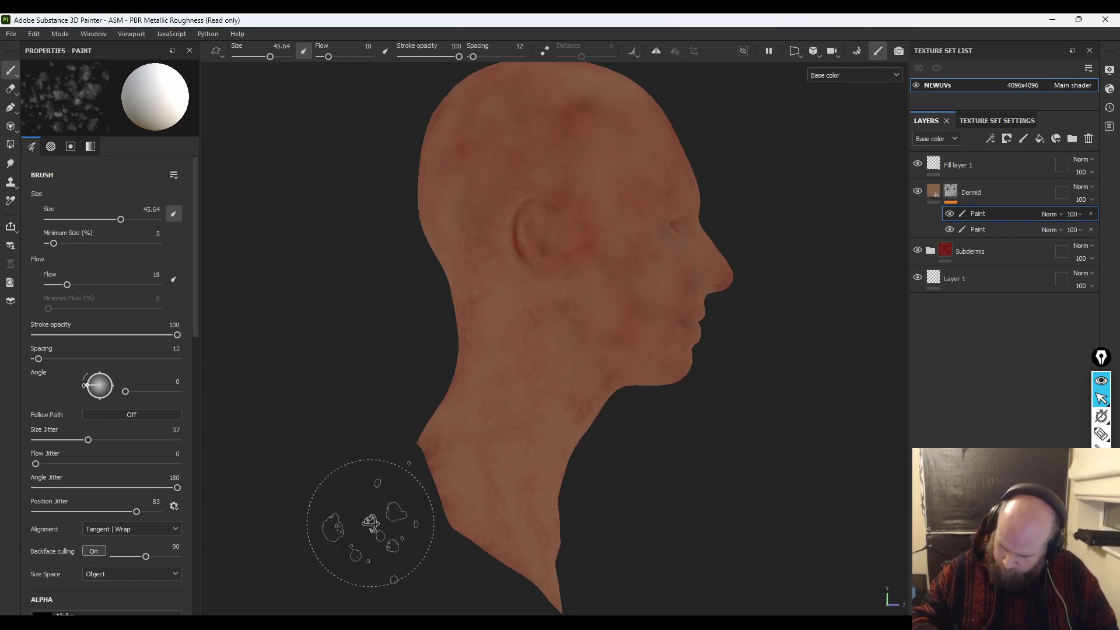
- Paint spatter mottling into the Dermid mask over the back of the neck, the left side of the skull and the face
left_click_drag(366, 513, 740, 548, "alt")
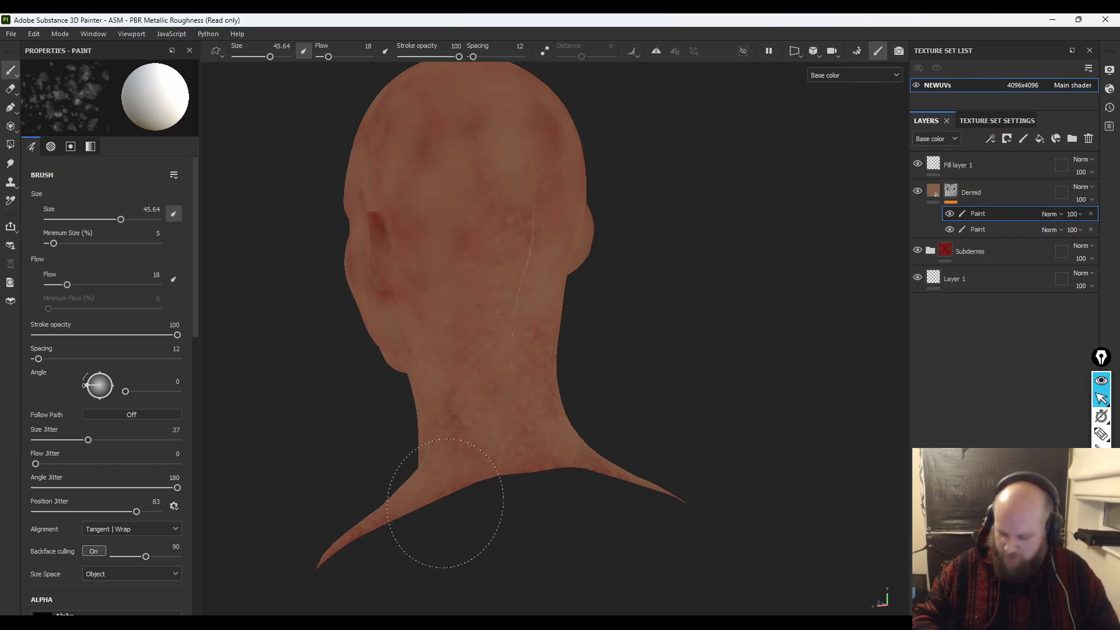
left_click_drag(630, 390, 893, 379, "alt")
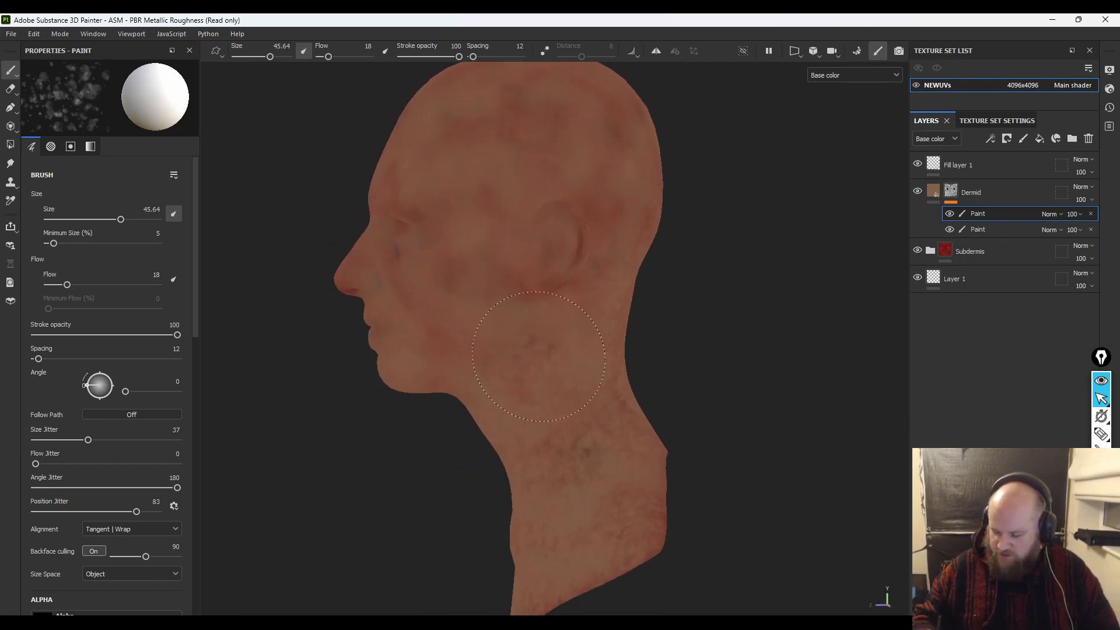
mouse_move(716, 240)
left_mouse_down("alt")
mouse_move(760, 372)
mouse_move(770, 360)
mouse_move(730, 270)
left_mouse_up("alt")
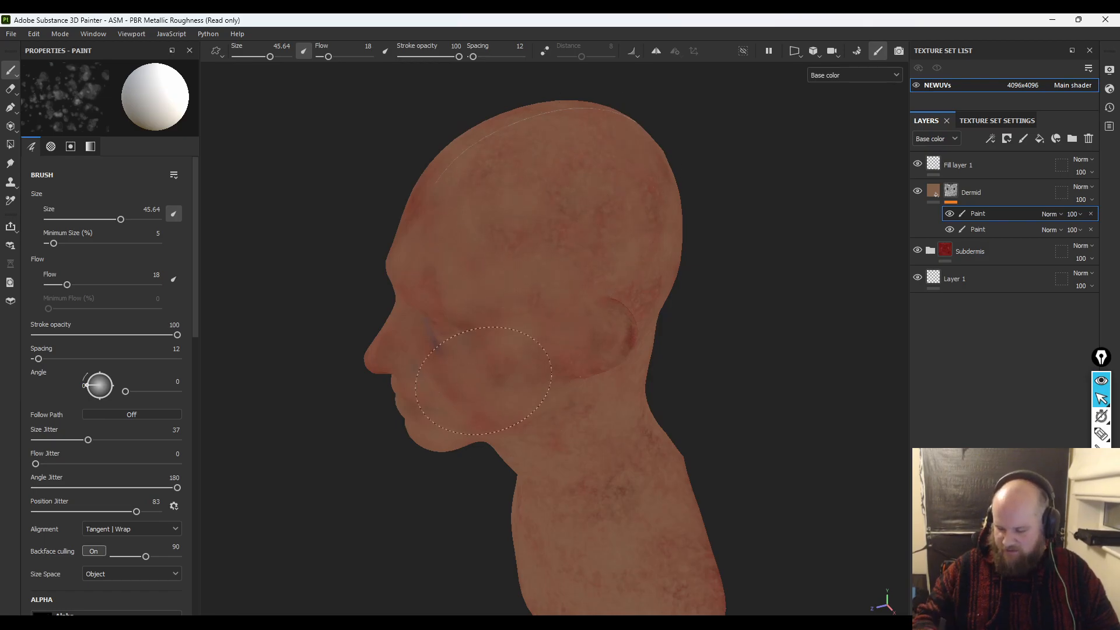
left_click_drag(387, 500, 395, 532, "alt")
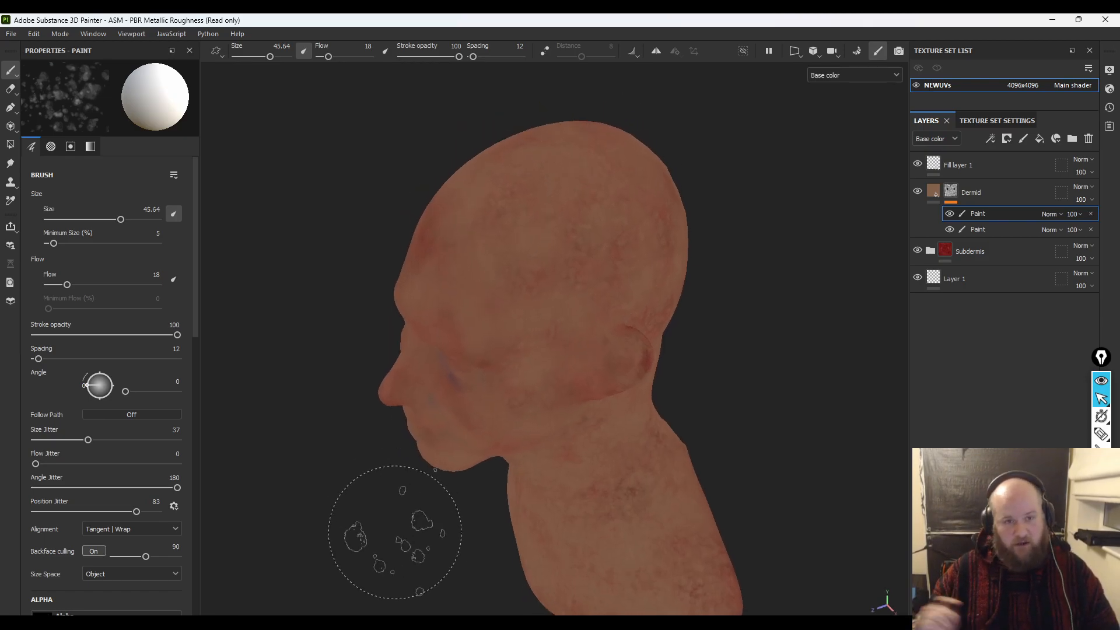
mouse_move(743, 370)
left_mouse_down("alt")
mouse_move(817, 350)
mouse_move(700, 307)
left_mouse_up("alt")
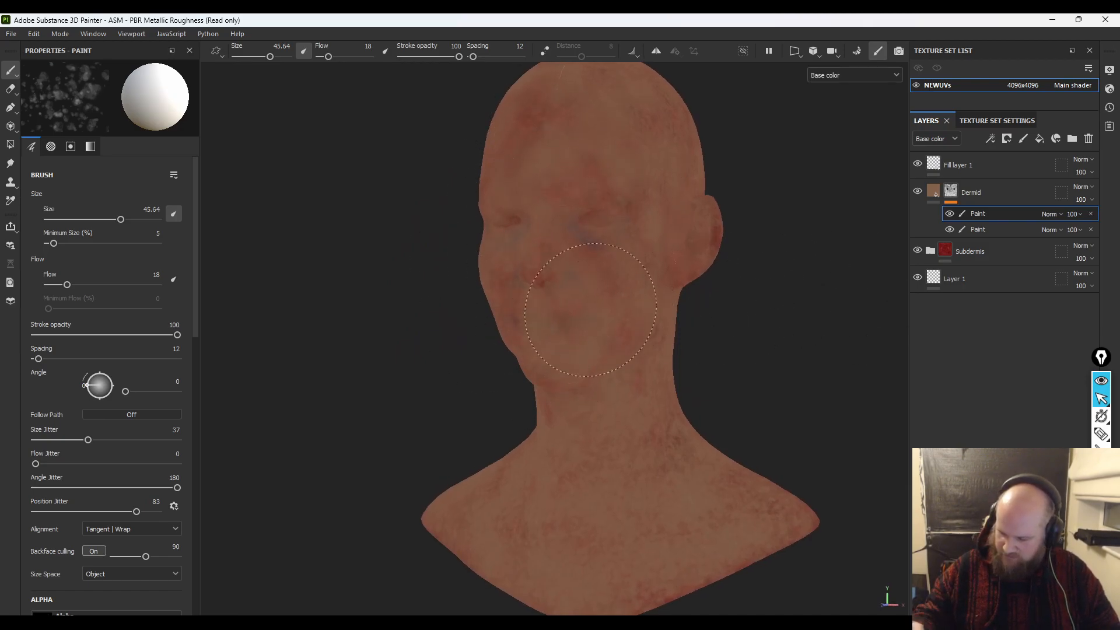
- Paint more spatter mottling into the Dermid mask over the face, the right side of the head and the crown
mouse_move(591, 296)
left_mouse_down("alt")
mouse_move(530, 375)
mouse_move(626, 191)
left_mouse_up("alt")
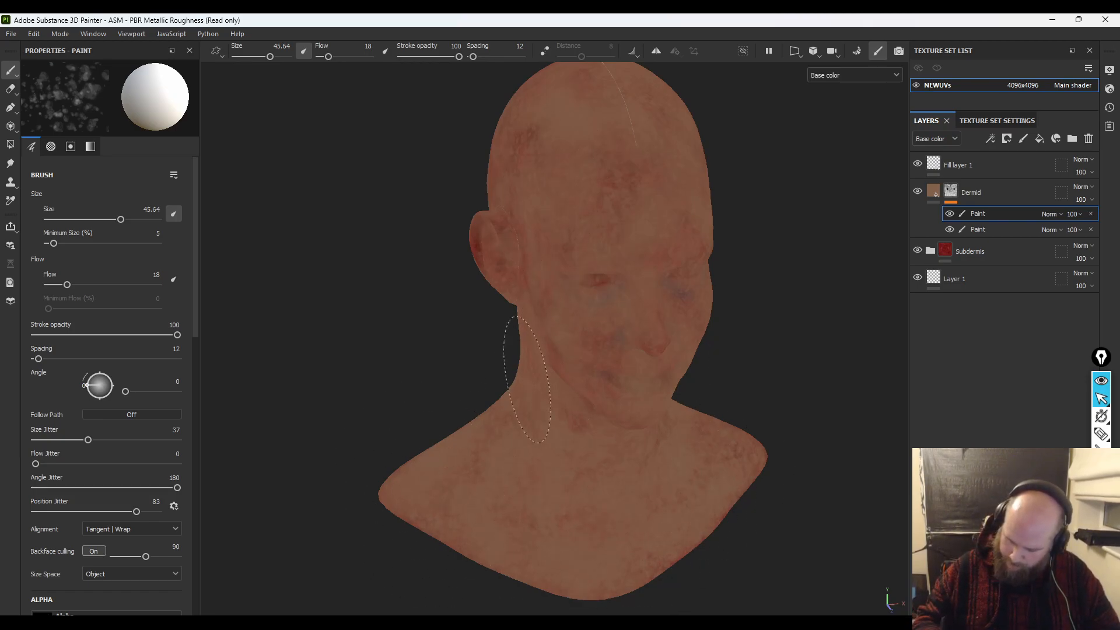
mouse_move(478, 472)
left_mouse_down("alt")
mouse_move(465, 400)
mouse_move(579, 238)
left_mouse_up("alt")
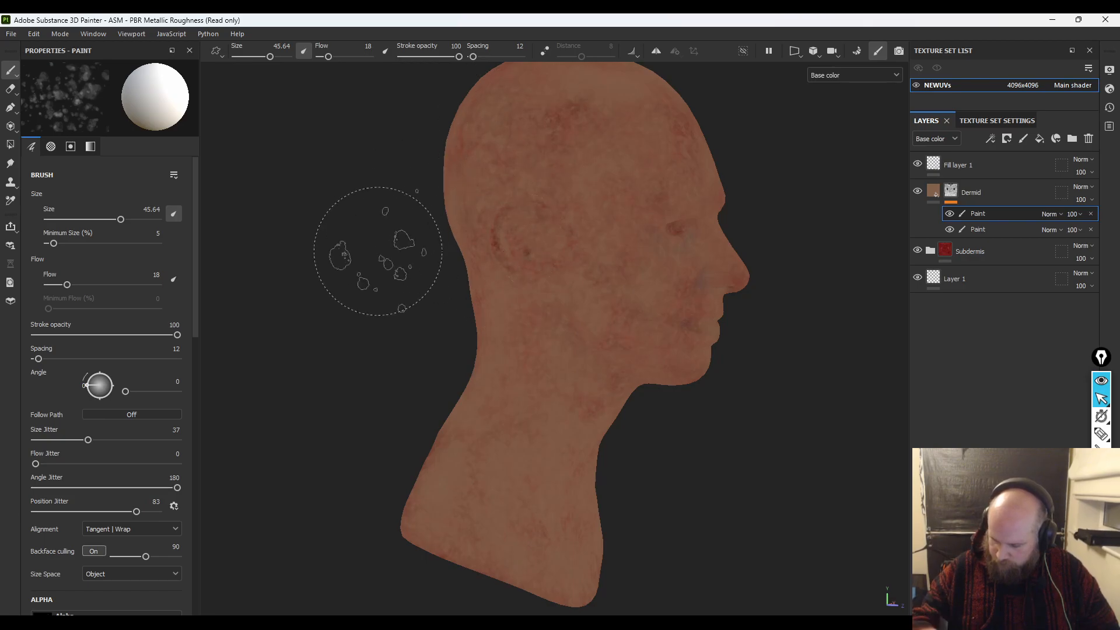
left_click_drag(375, 243, 431, 205, "alt")
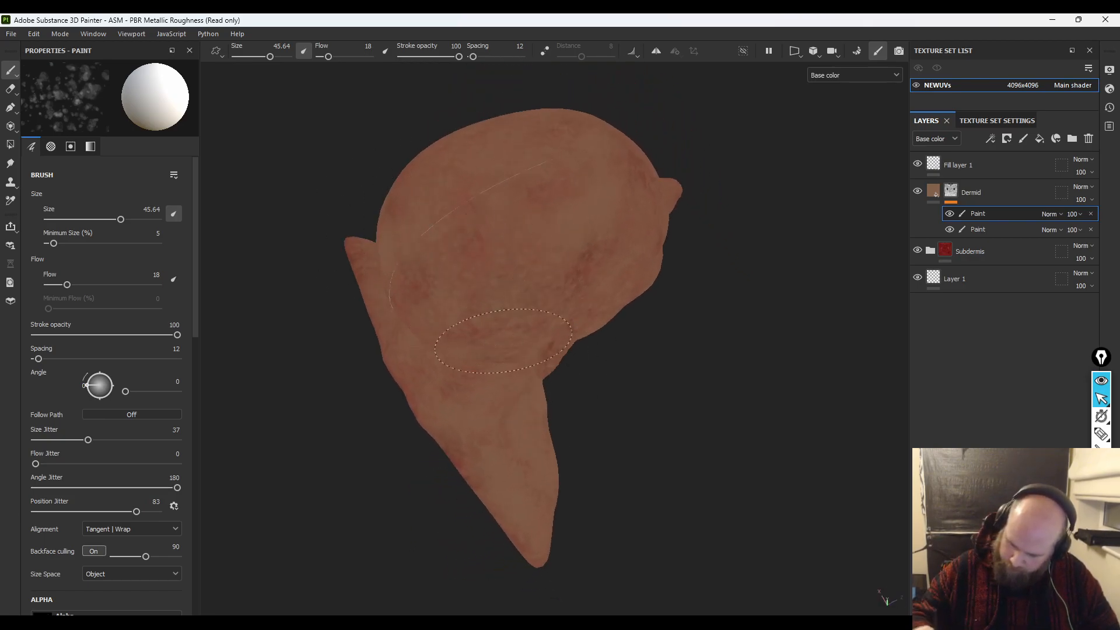
mouse_move(468, 251)
left_mouse_down("alt")
mouse_move(470, 392)
mouse_move(420, 200)
left_mouse_up("alt")
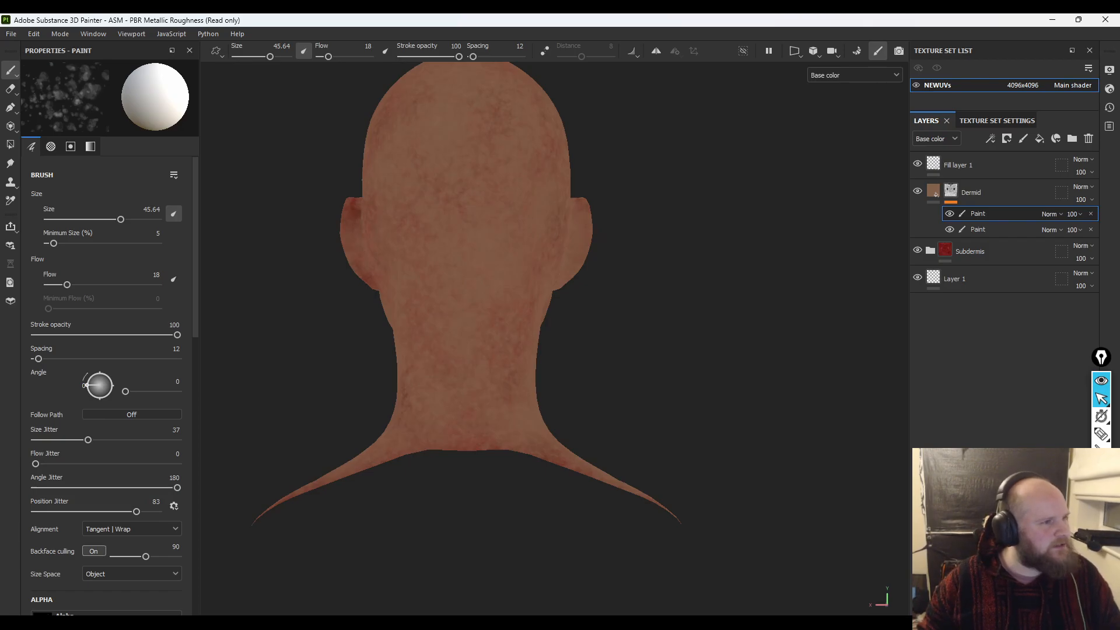
- Choose the Kyle's Paintbox - Seurat brush from the brush library
mouse_move(0, 211)
left_mouse_down()
mouse_move(718, 190)
mouse_move(449, 35)
mouse_move(475, 94)
left_mouse_up()
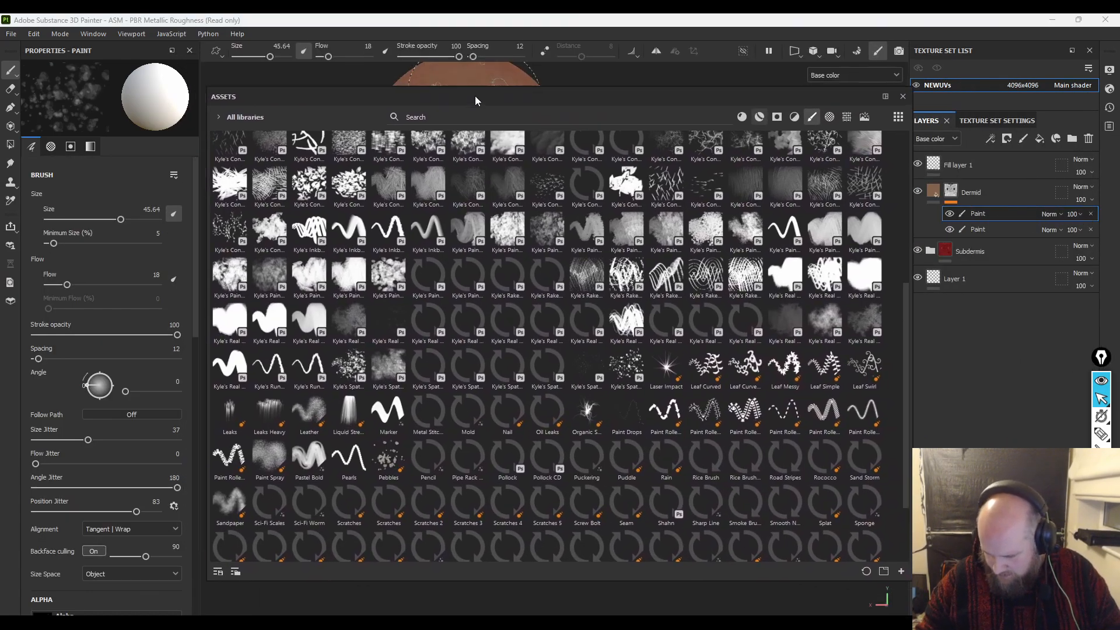
mouse_move(389, 271)
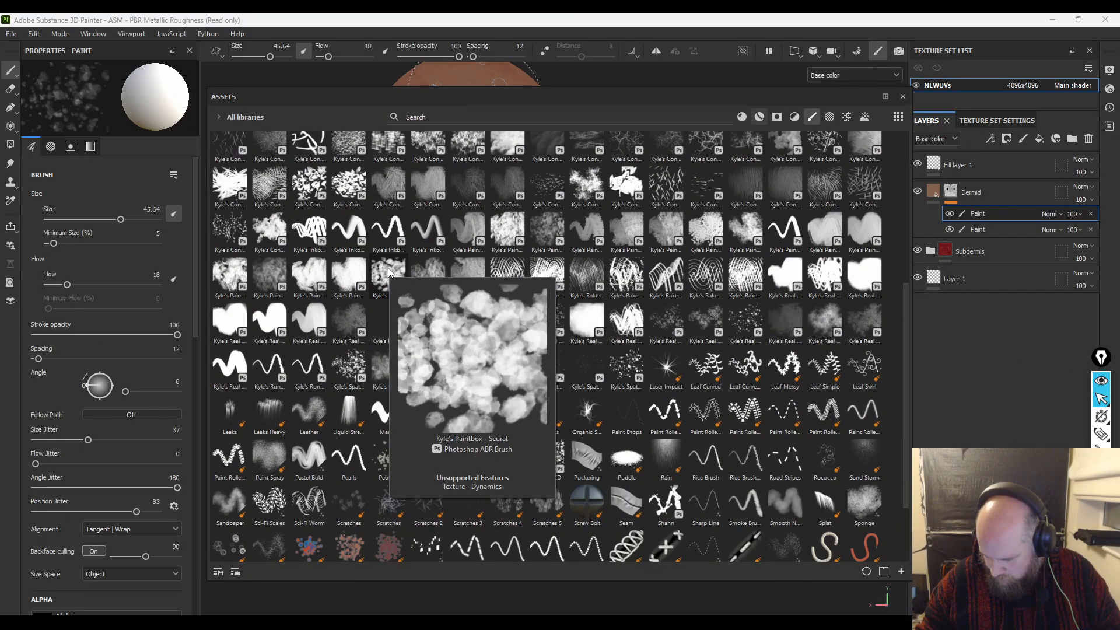
left_click(389, 272)
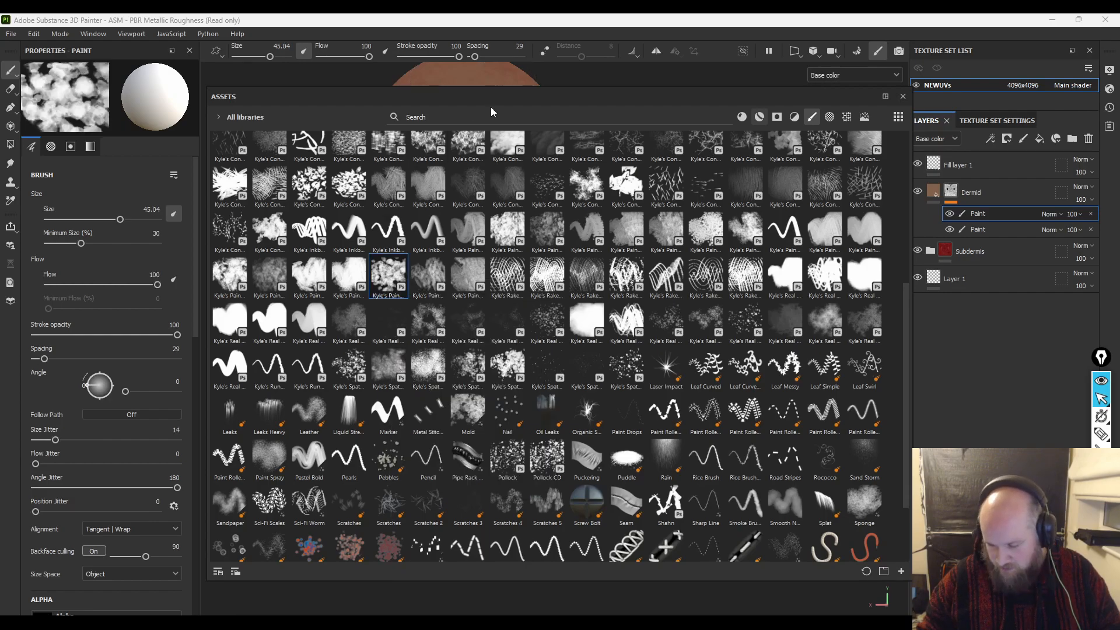
left_click_drag(576, 101, 0, 107)
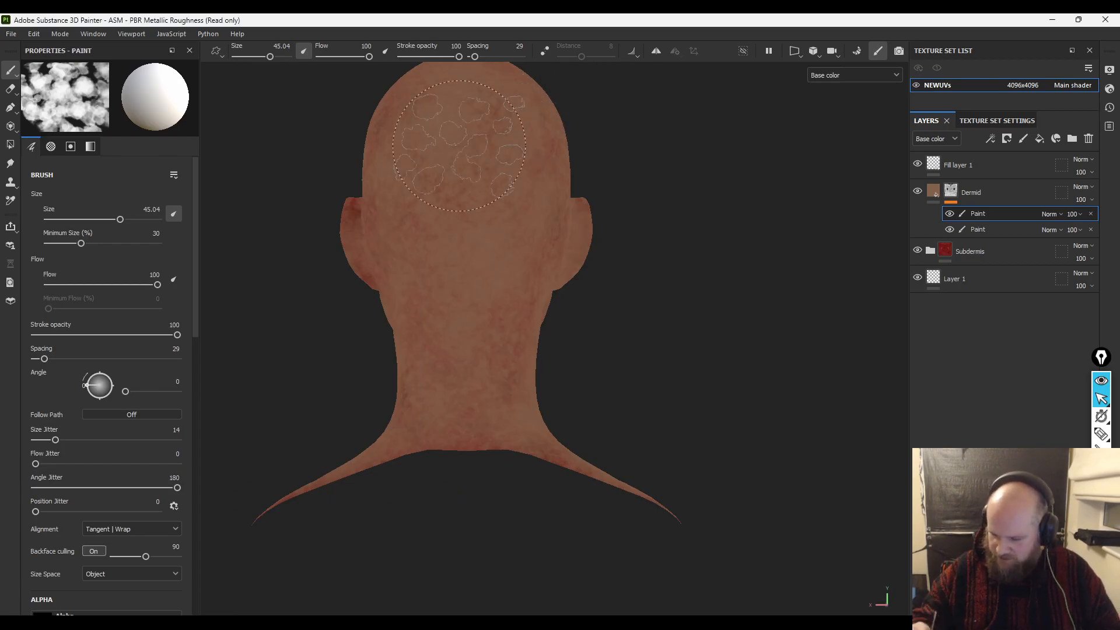
- Set the Seurat brush's Position Jitter to 56, Size Jitter to 52 and Flow to 9
mouse_move(72, 512)
left_mouse_down()
mouse_move(122, 511)
mouse_move(104, 511)
left_mouse_up()
mouse_move(55, 440)
left_mouse_down()
mouse_move(127, 440)
mouse_move(111, 440)
left_mouse_up()
left_click_drag(157, 285, 56, 286)
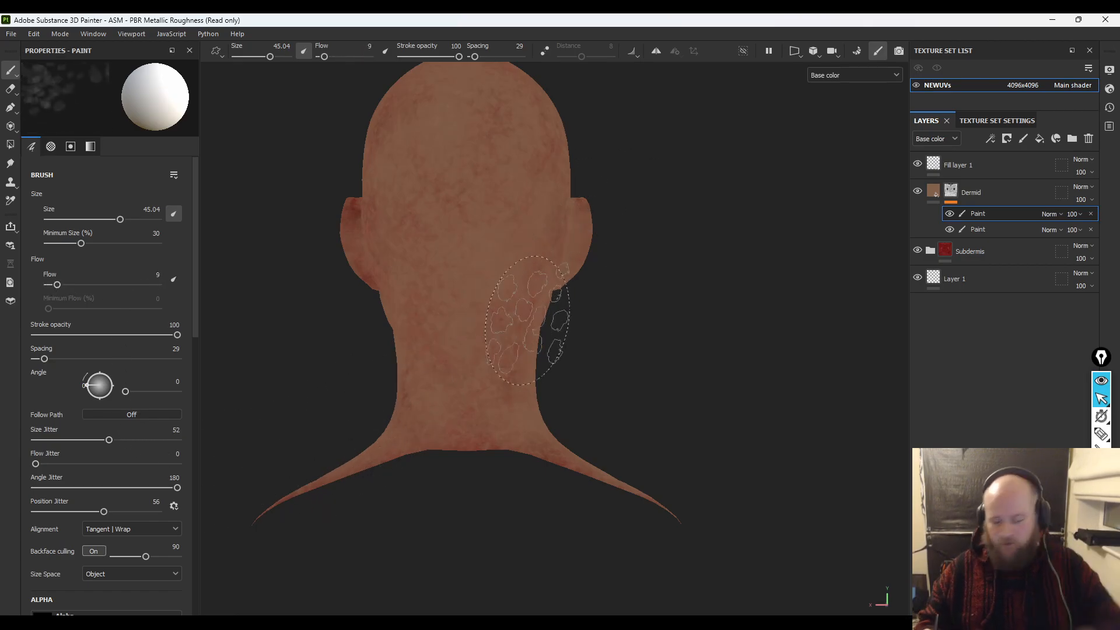
- Paint soft blotchy mottling into the Dermid mask over the left side of the head, the crown and the face
mouse_move(425, 105)
left_mouse_down("alt")
mouse_move(750, 307)
mouse_move(810, 304)
left_mouse_up("alt")
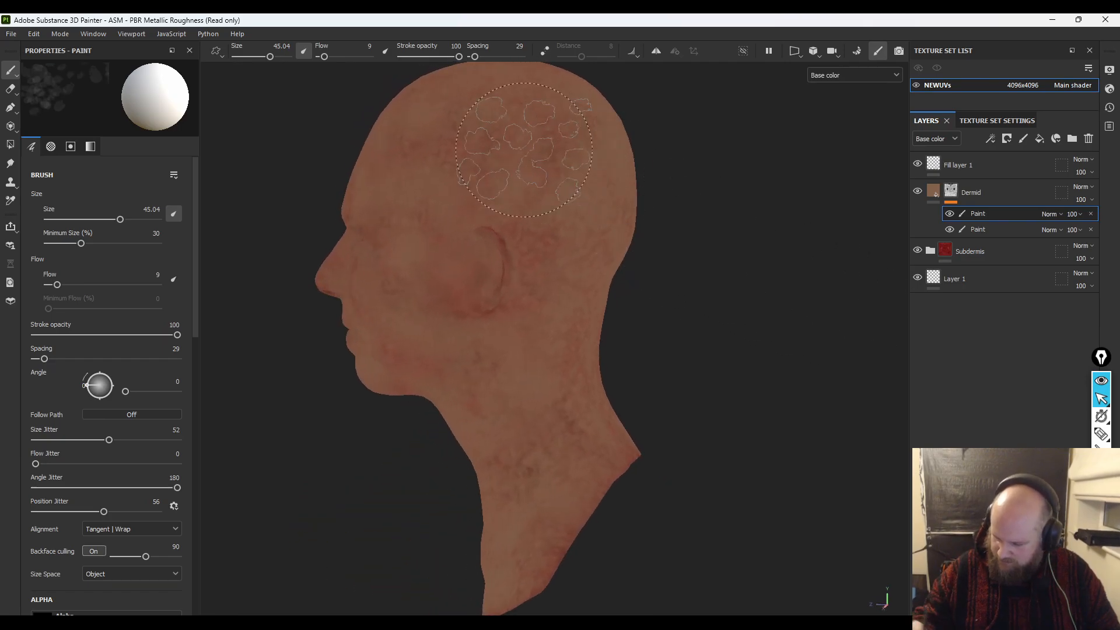
mouse_move(459, 117)
left_mouse_down("alt")
mouse_move(768, 392)
mouse_move(735, 409)
left_mouse_up("alt")
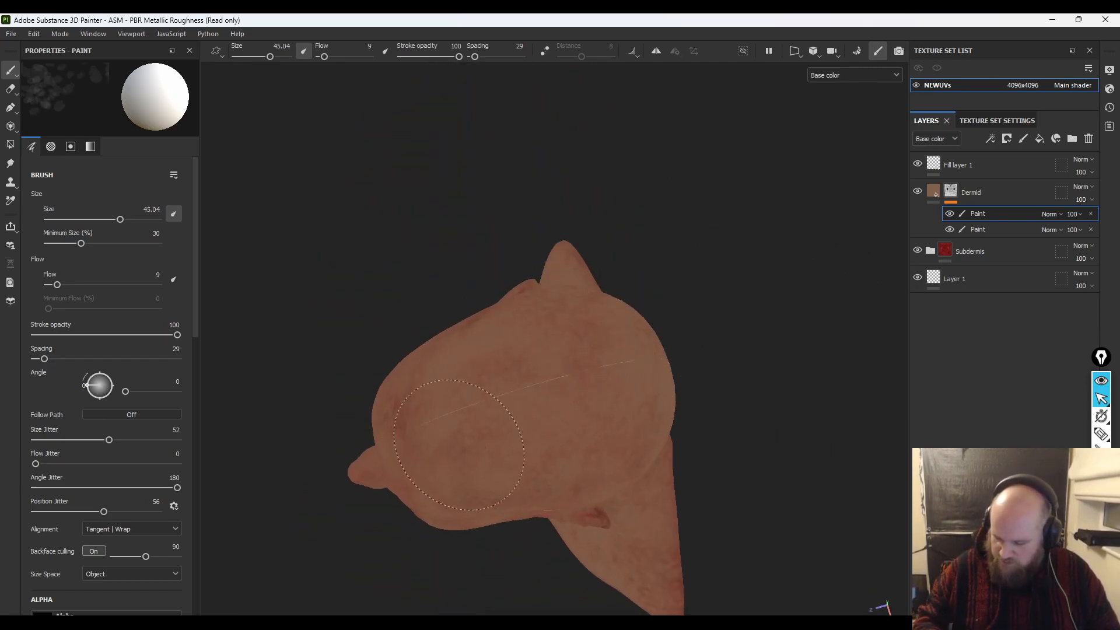
mouse_move(548, 370)
left_mouse_down("alt")
mouse_move(763, 308)
mouse_move(665, 274)
left_mouse_up("alt")
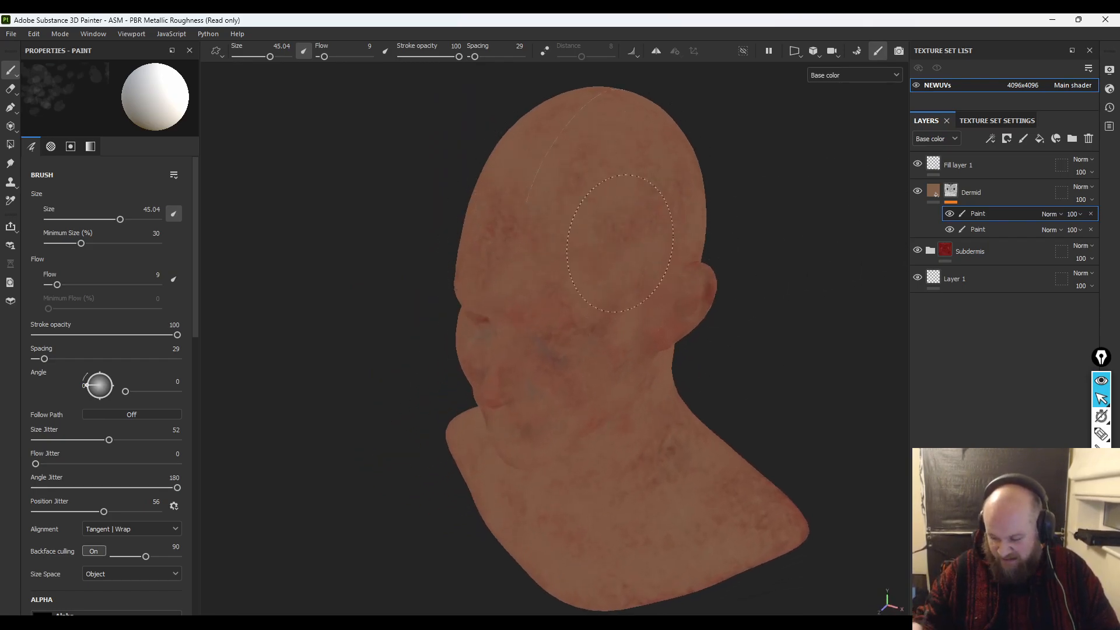
mouse_move(452, 388)
left_mouse_down("alt")
mouse_move(566, 500)
mouse_move(651, 298)
left_mouse_up("alt")
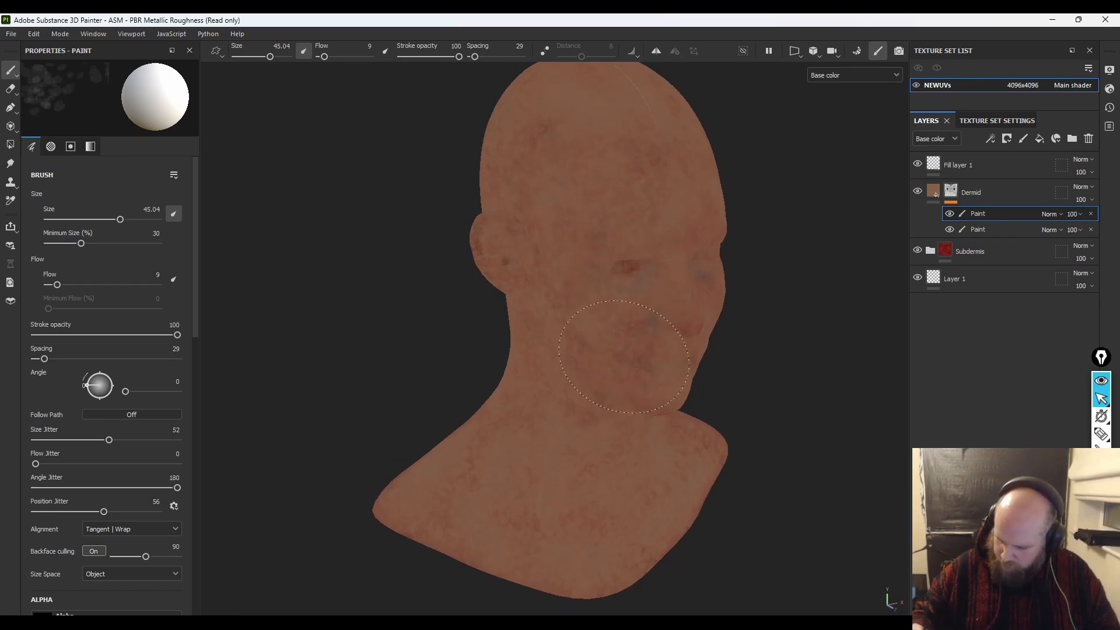
left_click_drag(750, 362, 671, 408, "alt")
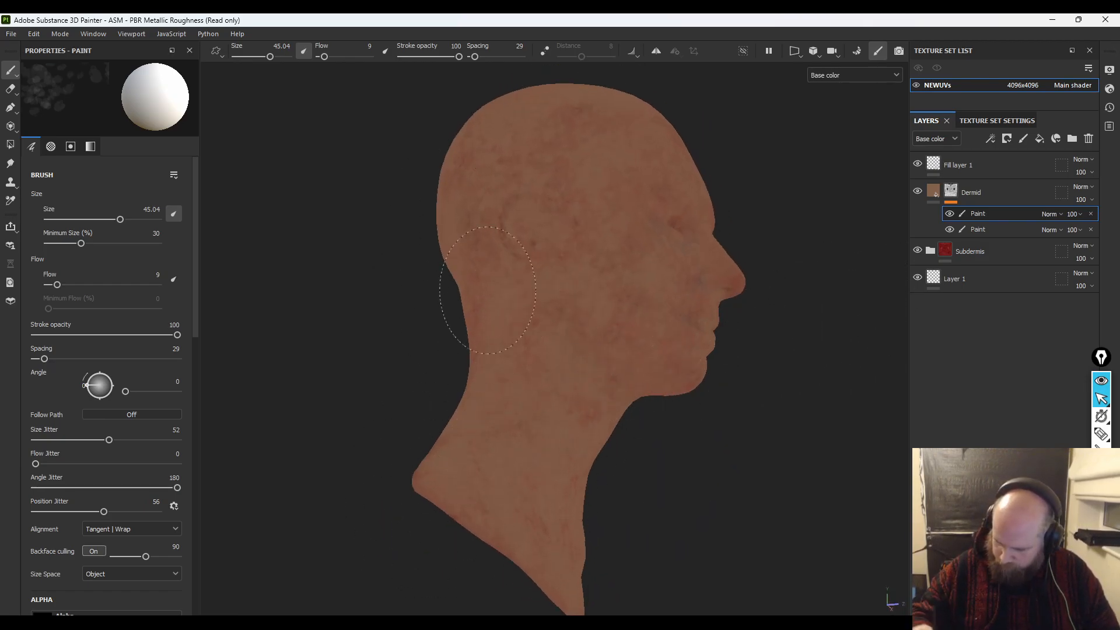
- Paint soft blotchy mottling into the Dermid mask over the back and right side of the head and the neck
left_click_drag(455, 373, 483, 397, "alt")
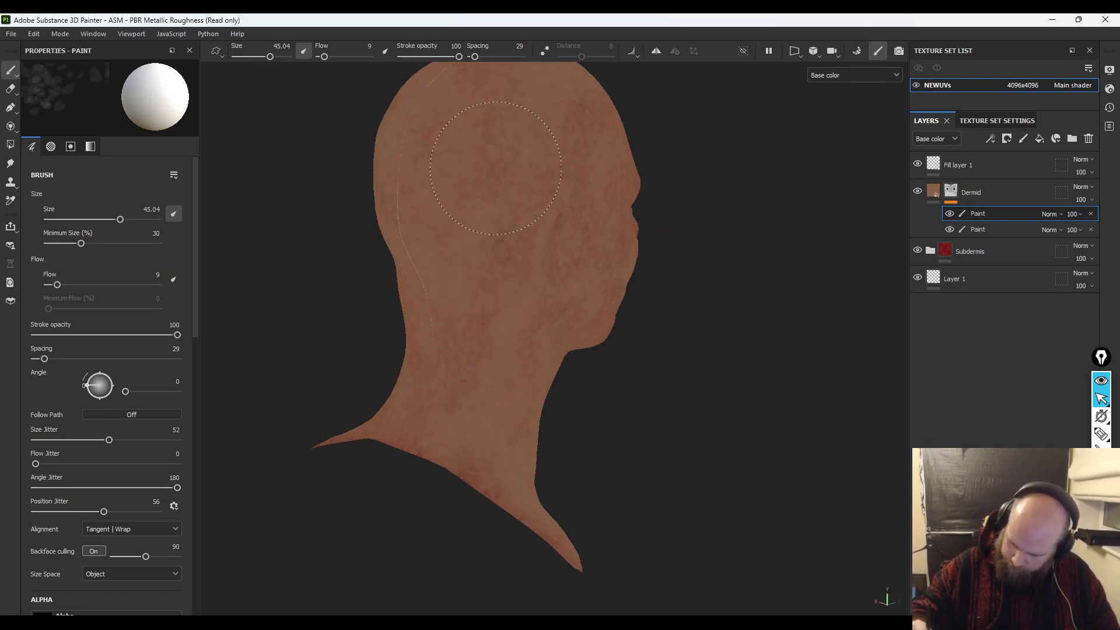
mouse_move(734, 408)
left_mouse_down("alt")
mouse_move(520, 400)
mouse_move(528, 373)
left_mouse_up("alt")
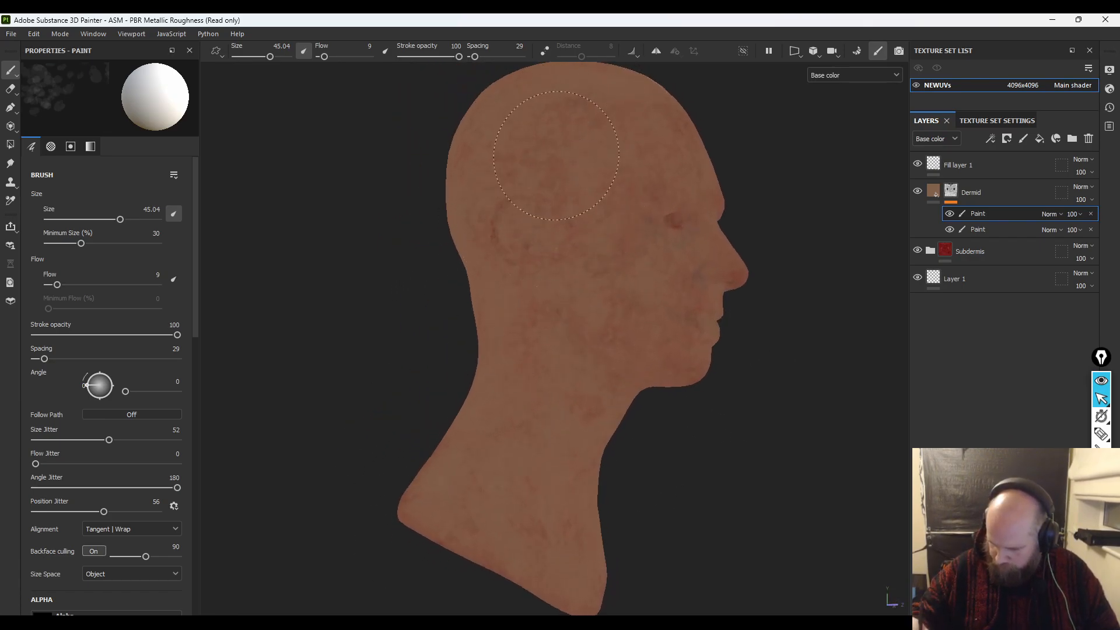
mouse_move(547, 580)
left_mouse_down("alt")
mouse_move(554, 512)
mouse_move(695, 325)
left_mouse_up("alt")
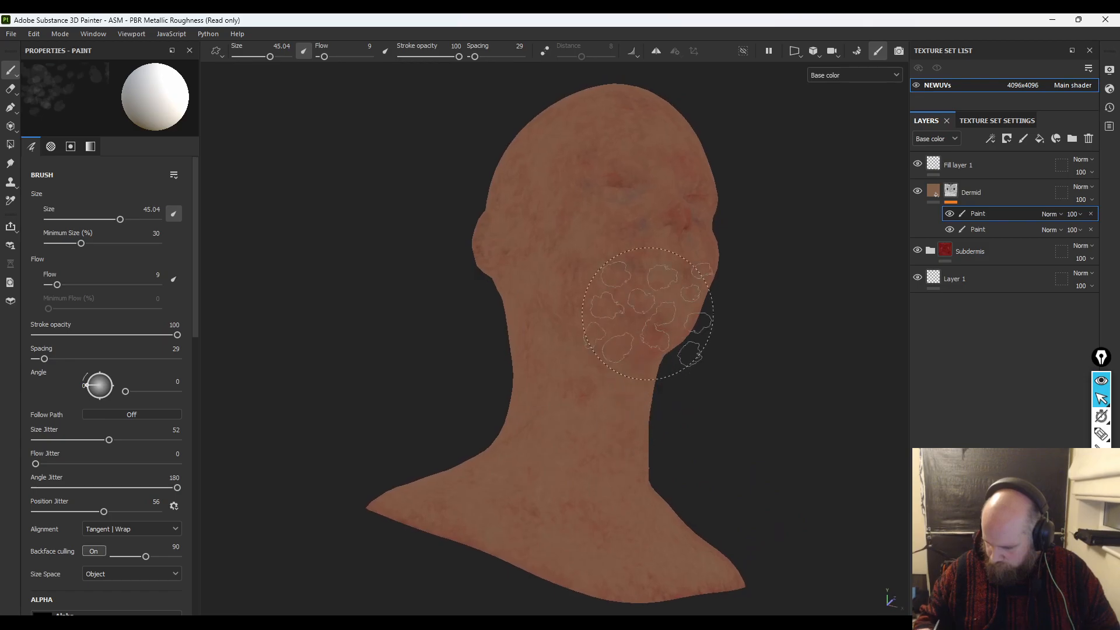
mouse_move(475, 300)
left_mouse_down("alt")
mouse_move(627, 440)
mouse_move(482, 425)
left_mouse_up("alt")
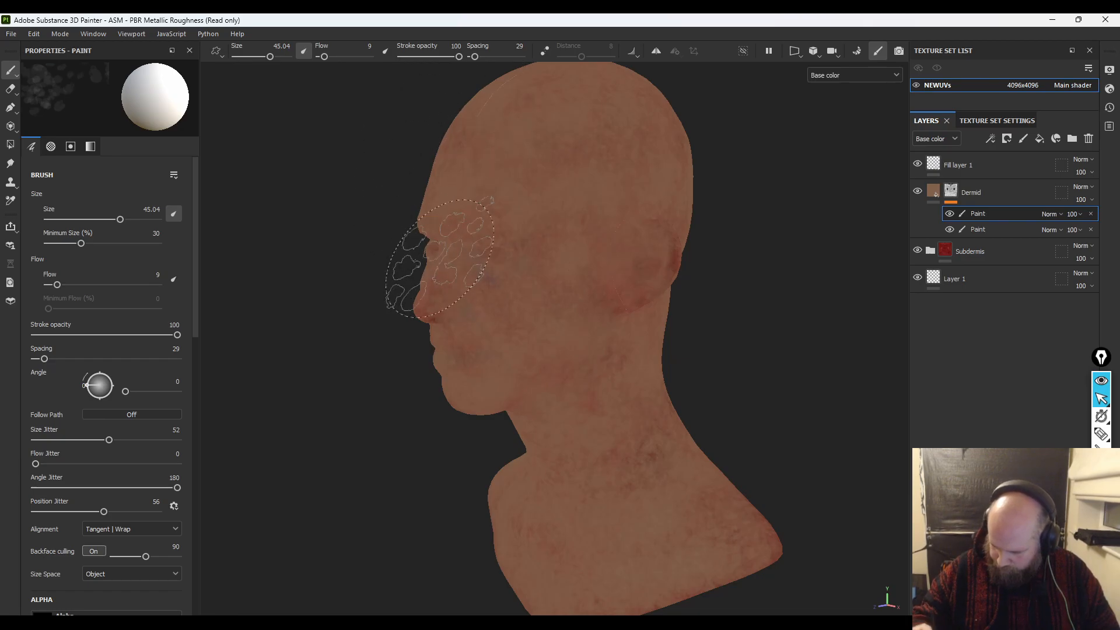
- Paint finer mottling around the eyes, nose, mouth and cheeks, resizing the brush to 40.06, 17.38 and 32.16
left_click_drag(313, 488, 470, 345, "alt")
mouse_move(513, 230)
right_mouse_down("ctrl")
mouse_move(601, 307)
mouse_move(503, 232)
mouse_move(560, 281)
mouse_move(583, 379)
right_mouse_up("ctrl")
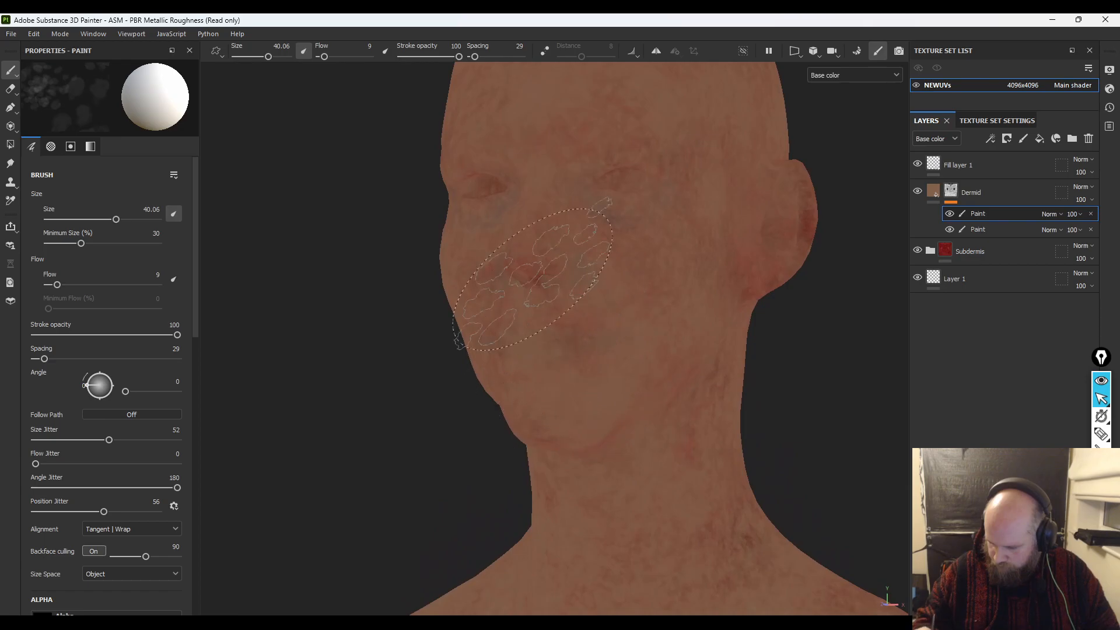
right_click_drag(539, 283, 541, 269, "alt")
mouse_move(540, 266)
right_mouse_down("ctrl")
mouse_move(465, 290)
mouse_move(452, 314)
right_mouse_up("ctrl")
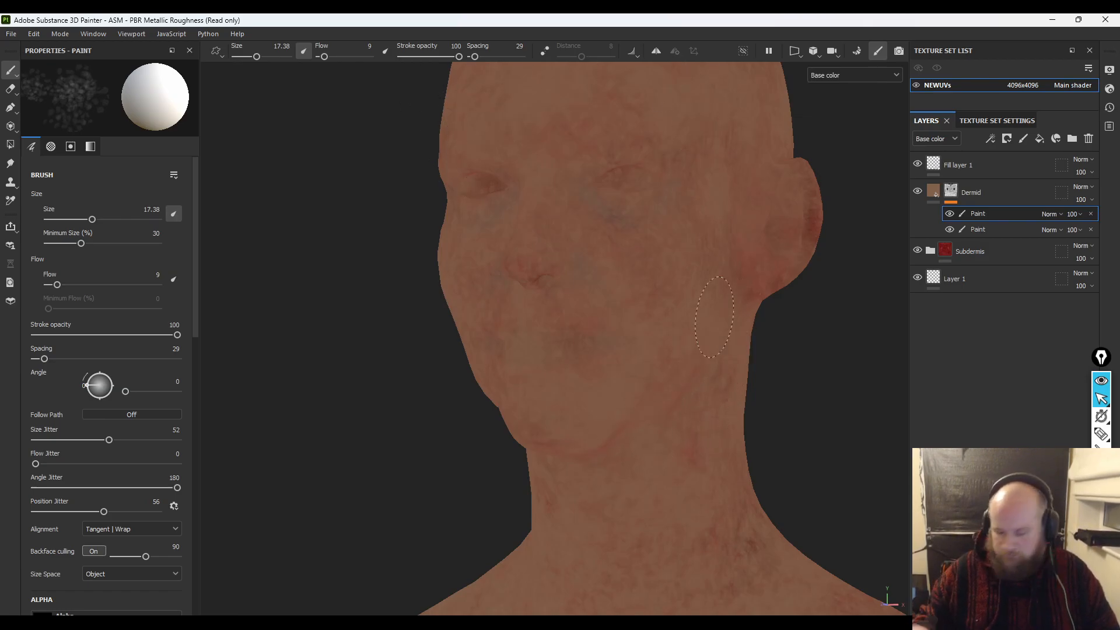
mouse_move(840, 423)
left_mouse_down("alt")
mouse_move(722, 399)
mouse_move(647, 478)
left_mouse_up("alt")
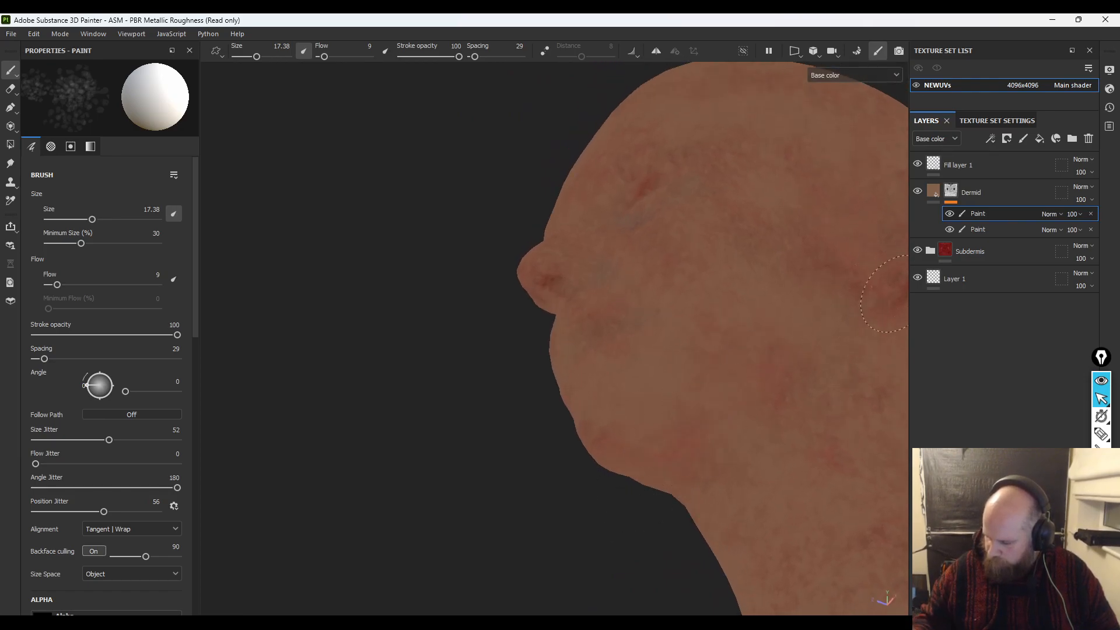
mouse_move(555, 525)
left_mouse_down("alt")
mouse_move(875, 524)
mouse_move(645, 509)
left_mouse_up("alt")
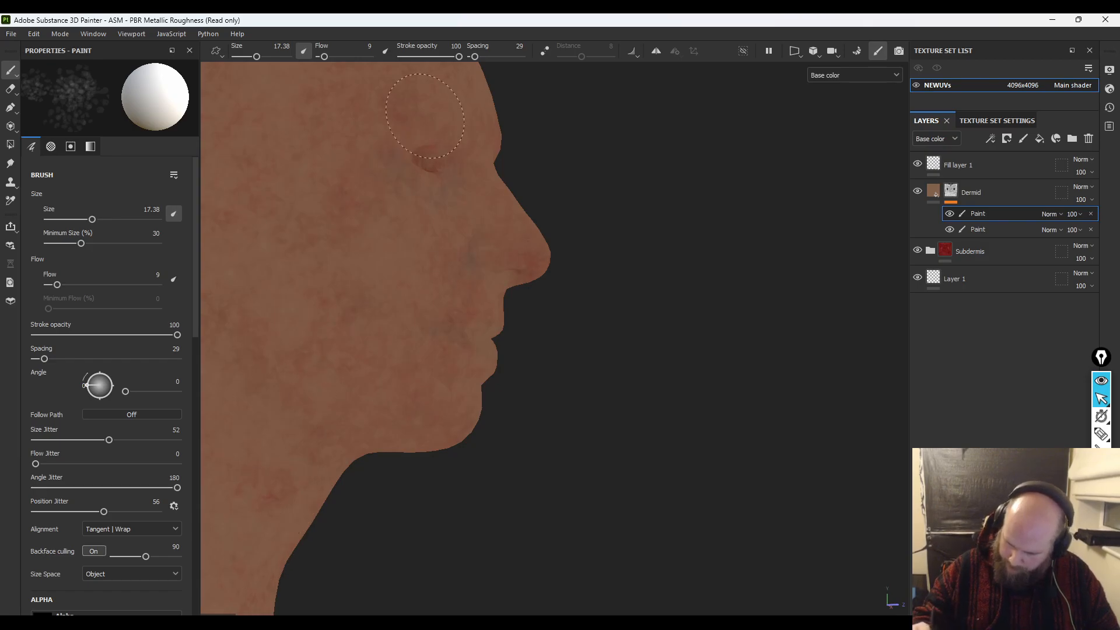
mouse_move(608, 420)
right_mouse_down("alt")
mouse_move(350, 324)
mouse_move(301, 368)
right_mouse_up("alt")
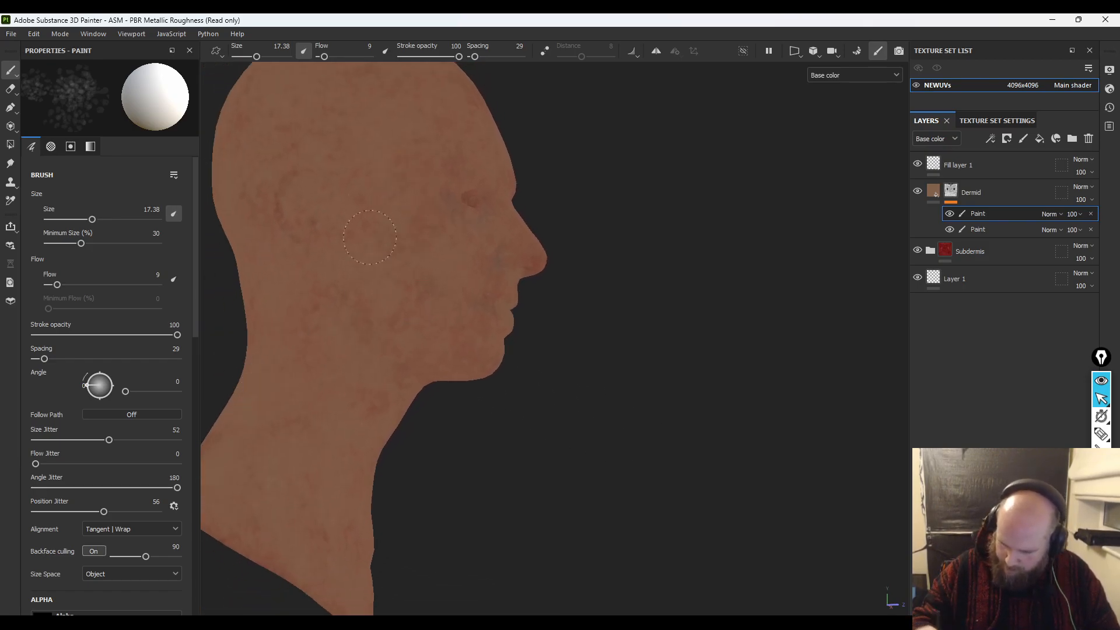
right_click_drag(427, 287, 467, 287, "ctrl")
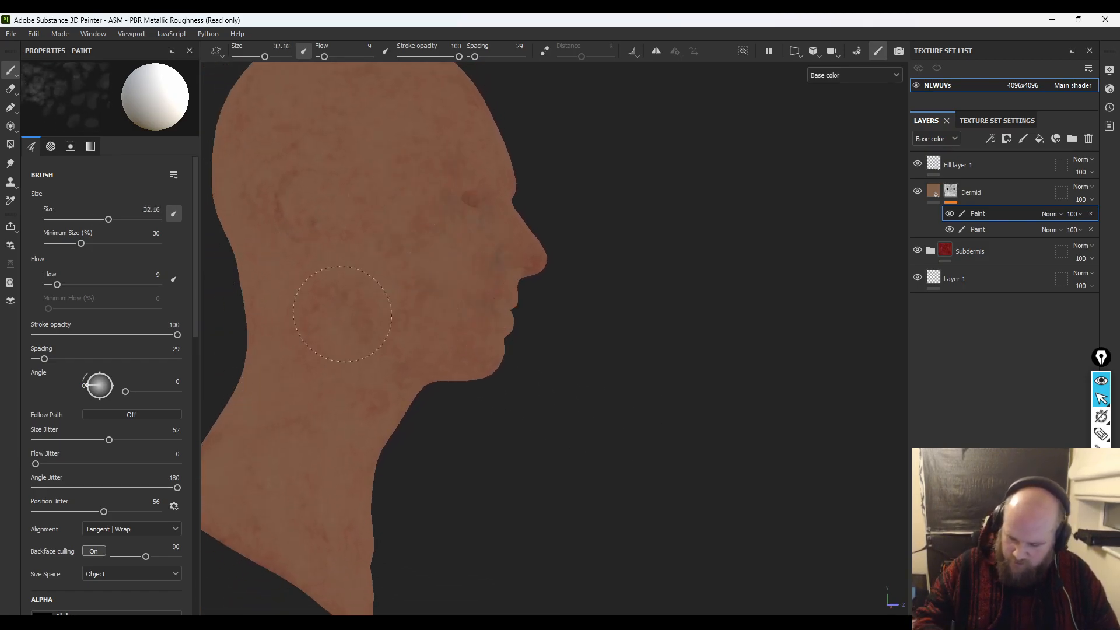
- Inspect the head from the front, and switch the viewport from Base color to the Material display to check the skin in profile
left_click_drag(763, 327, 565, 368, "alt")
middle_click_drag(685, 317, 732, 353, "alt")
left_click_drag(762, 383, 722, 360, "alt")
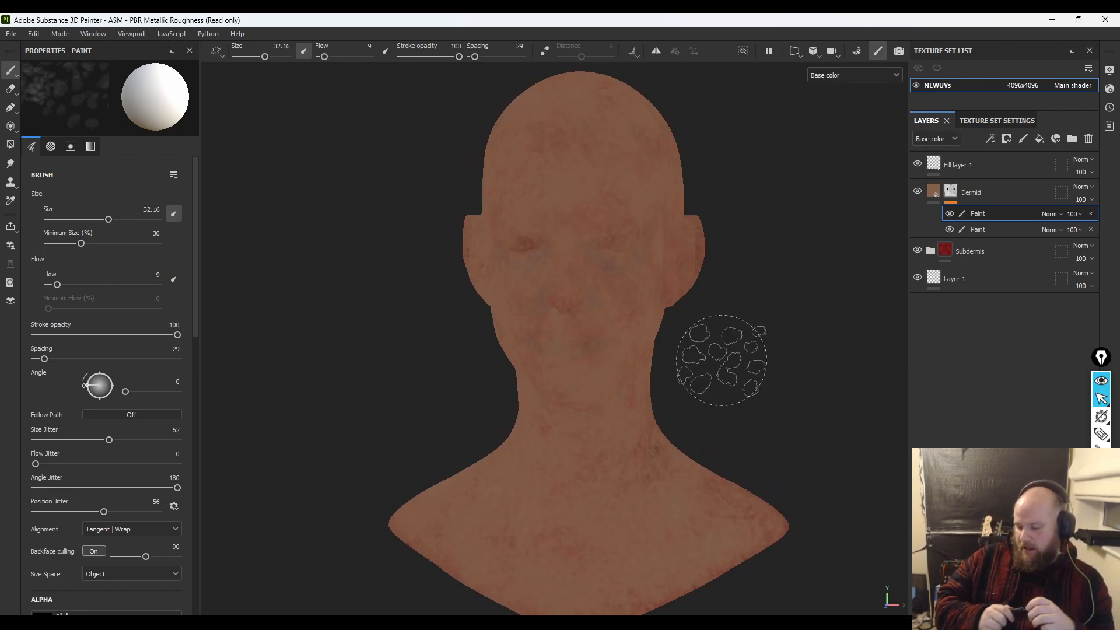
key("m")
mouse_move(820, 400)
left_mouse_down("alt")
mouse_move(717, 430)
mouse_move(641, 416)
left_mouse_up("alt")
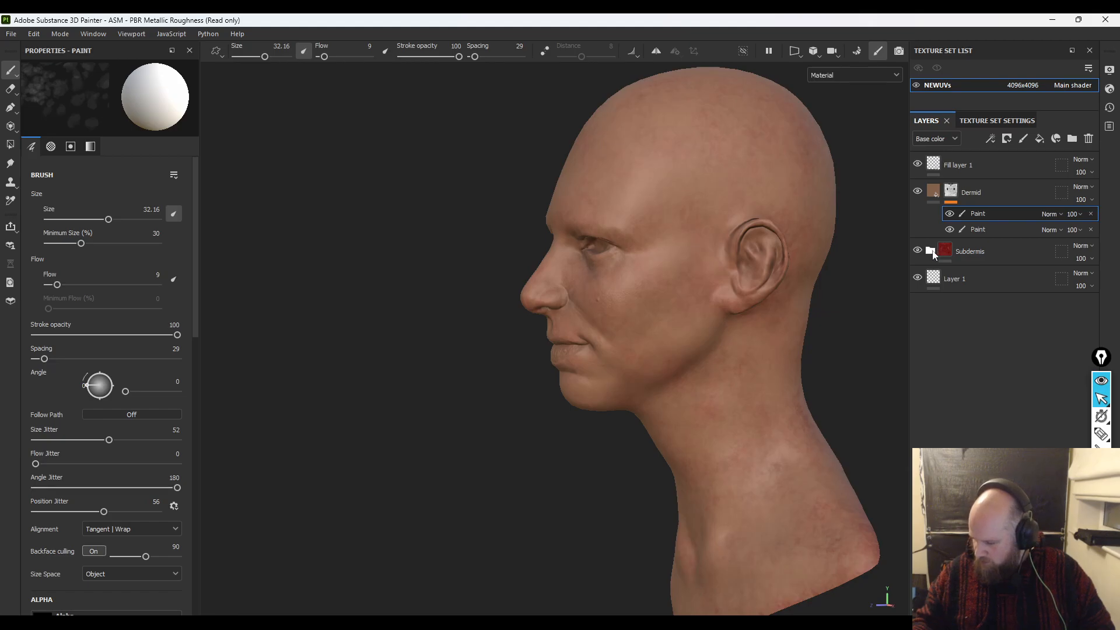
- Try blue 0031FF and green 00FF00 as the base color of the lowest fill layer in the Subdermis folder, and undo the changes
left_click(932, 251)
left_click(945, 459)
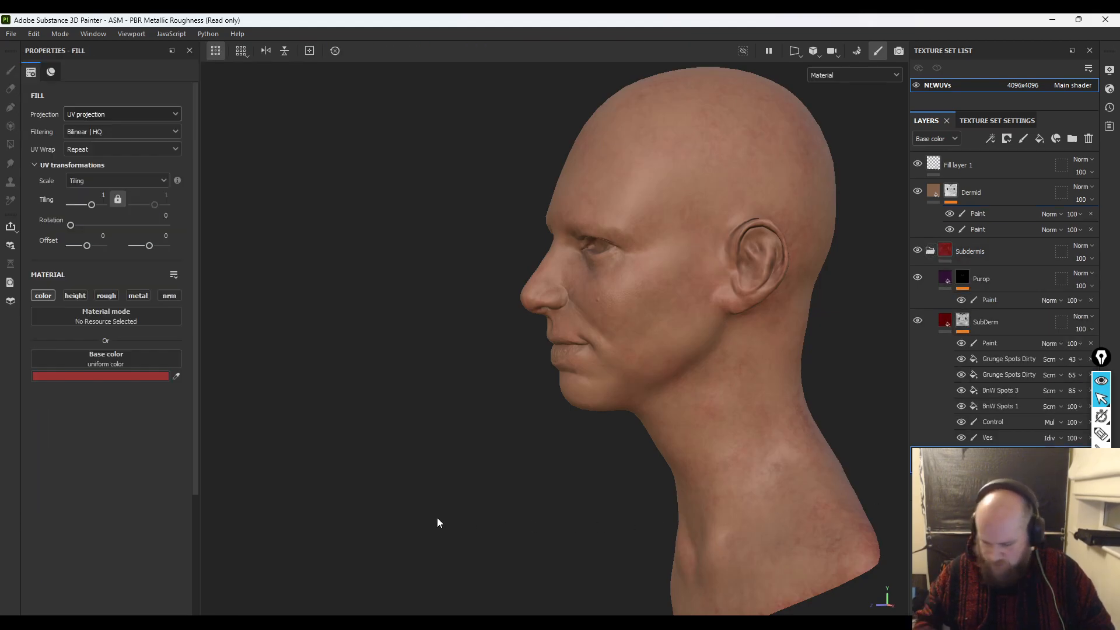
left_click(125, 378)
left_click_drag(259, 507, 271, 375)
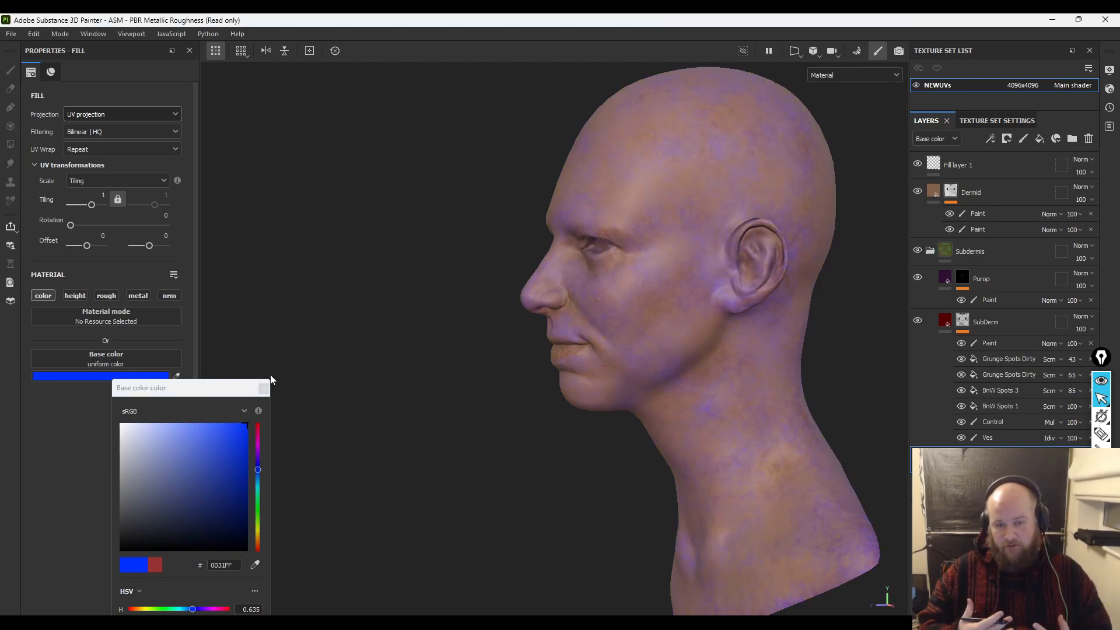
left_click(257, 509)
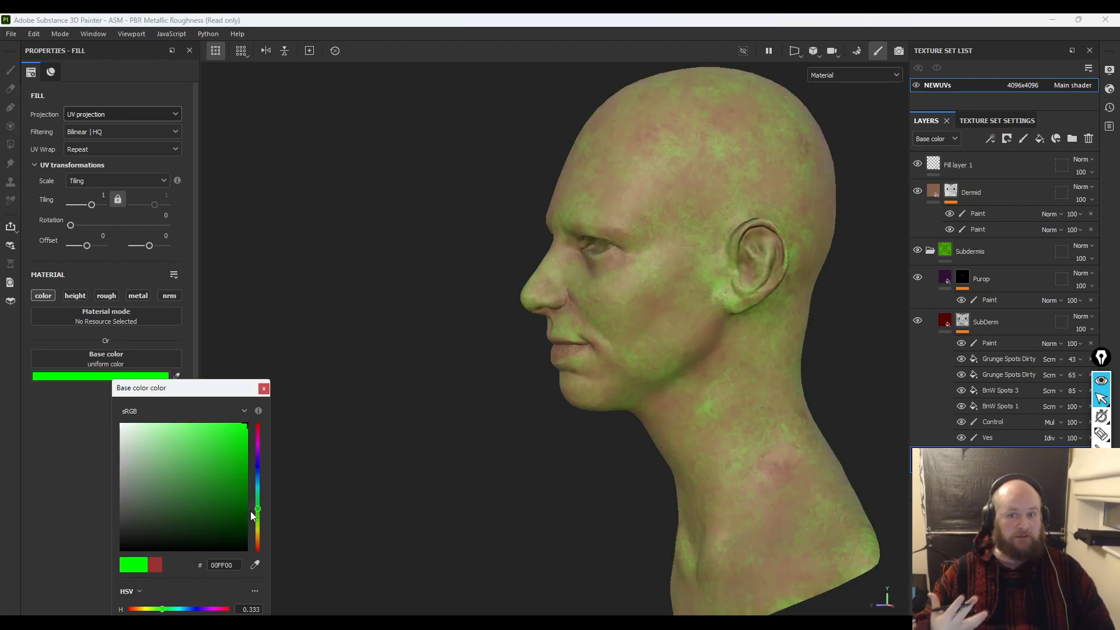
key("ctrl+z")
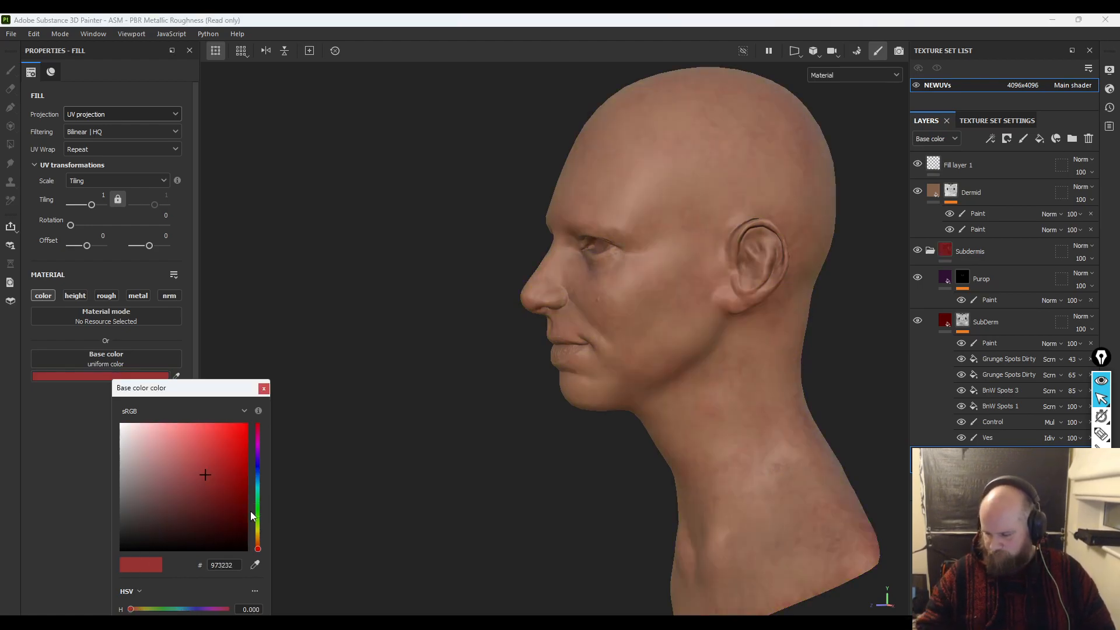
left_click(450, 511)
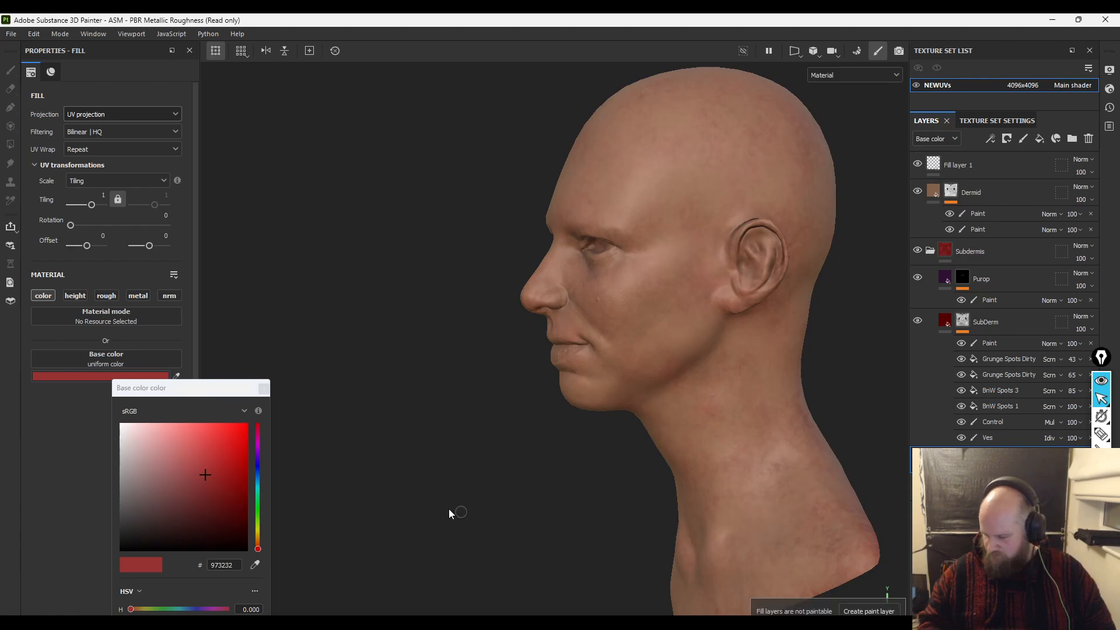
- Collapse the Subdermis folder and select the upper Paint effect in the Dermid layer's mask
left_click(931, 251)
left_click(934, 193)
left_click(951, 201)
left_click(951, 201)
left_click(992, 213)
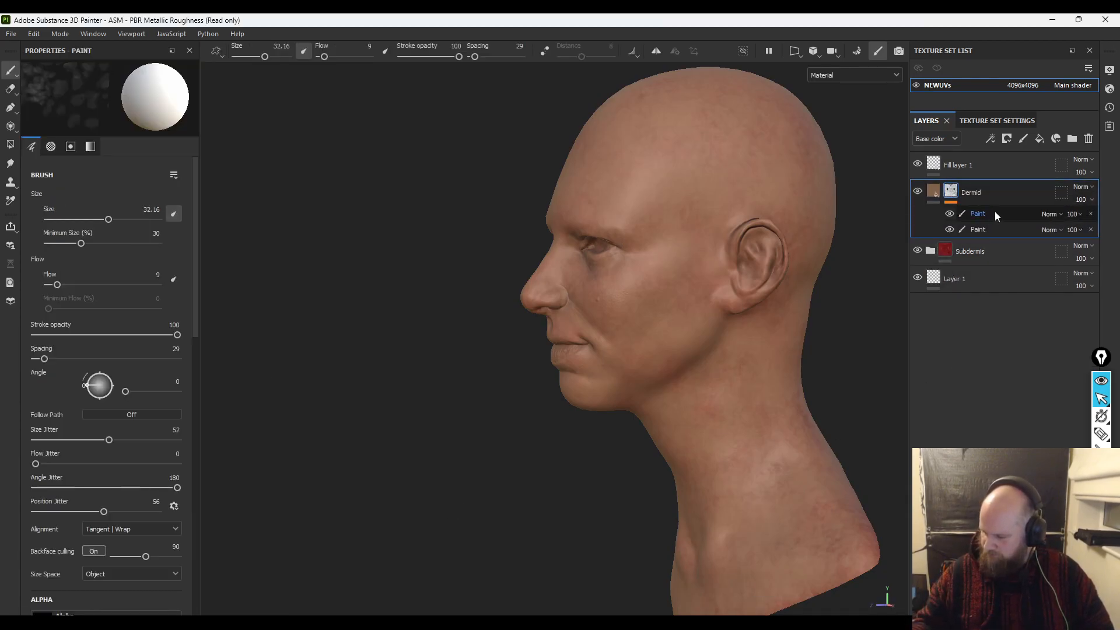
- Continue the Dermid mask mottling over the neck, jaw and scalp, enlarging the brush to 56.44 and switching the viewport to Base color
left_click_drag(621, 97, 690, 420, "alt")
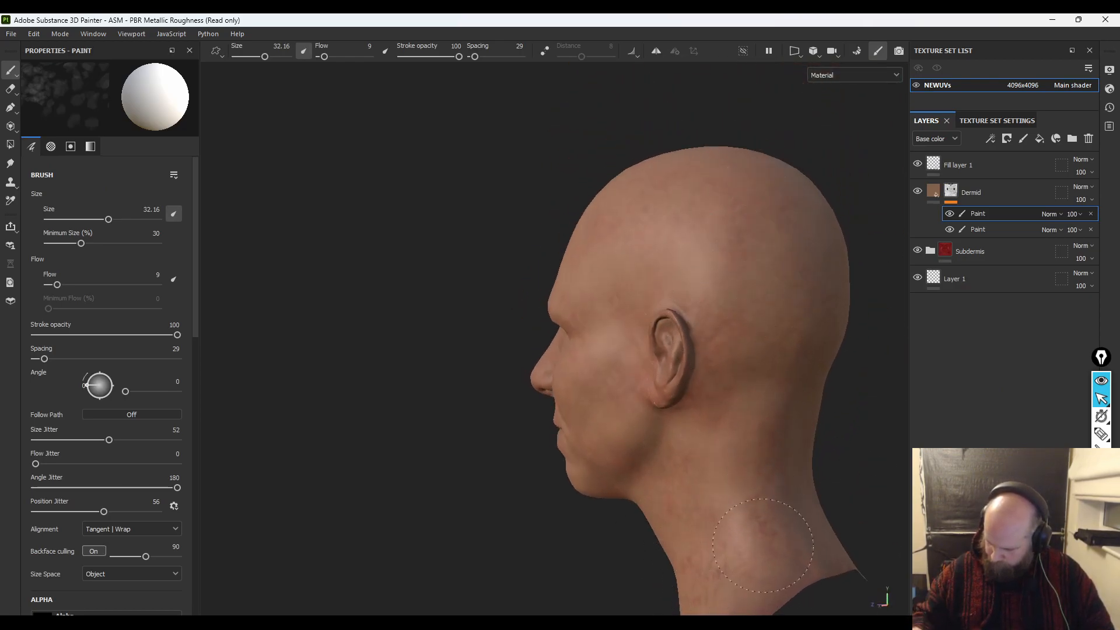
left_click_drag(838, 445, 677, 443, "alt")
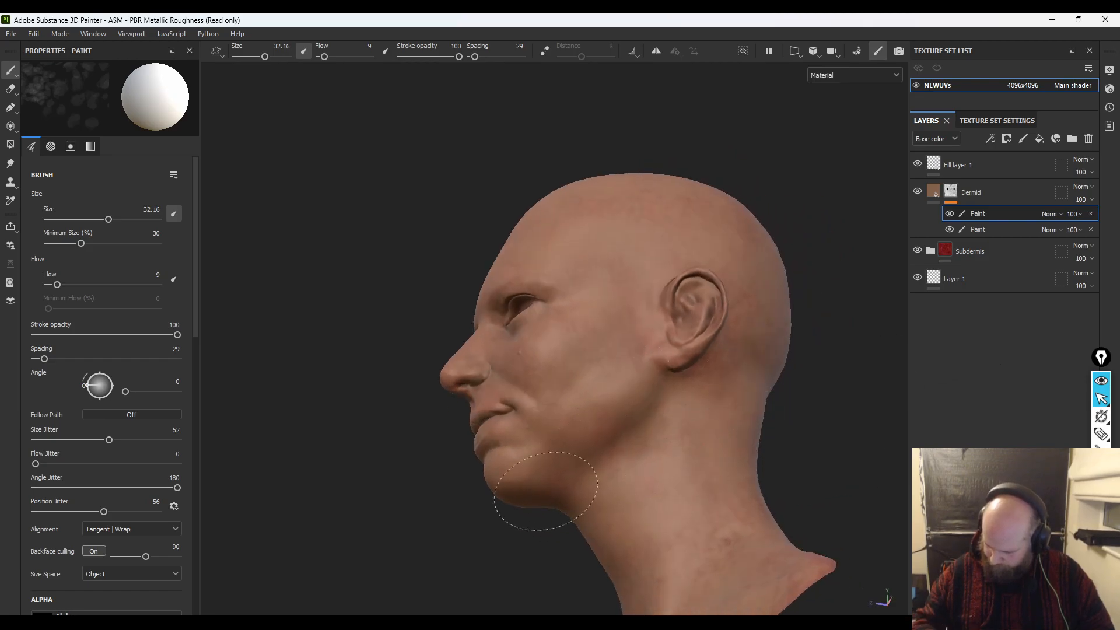
mouse_move(622, 250)
left_mouse_down("alt")
mouse_move(772, 400)
mouse_move(719, 204)
left_mouse_up("alt")
right_click_drag(697, 132, 763, 183, "ctrl")
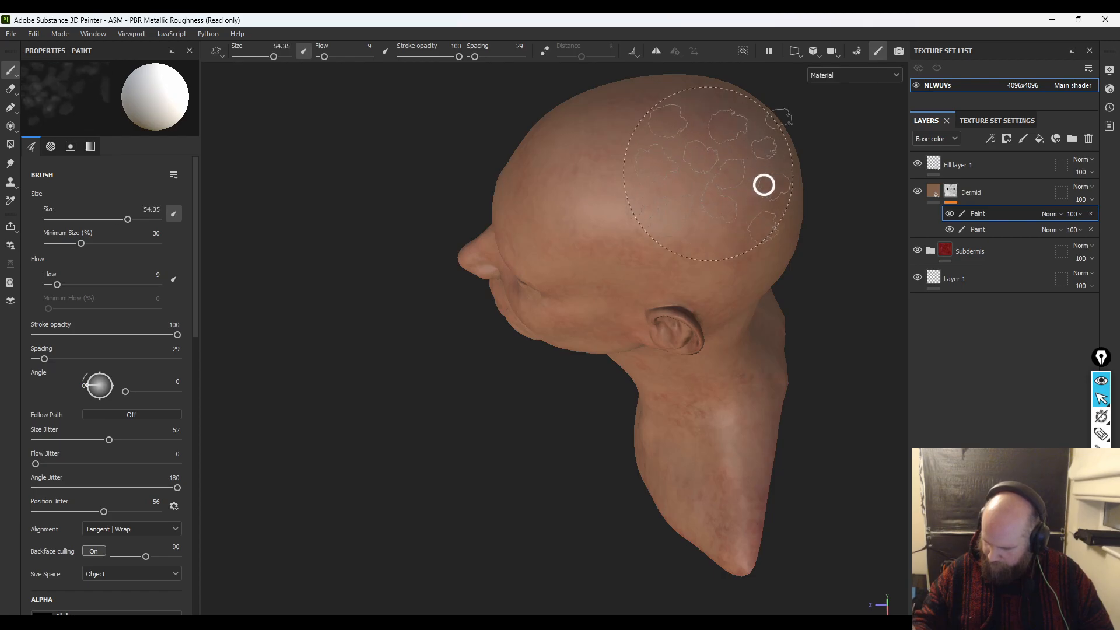
left_click_drag(475, 487, 664, 366, "alt")
left_click_drag(539, 265, 752, 408, "alt")
key("c")
mouse_move(711, 449)
left_mouse_down("alt")
mouse_move(863, 439)
mouse_move(632, 344)
left_mouse_up("alt")
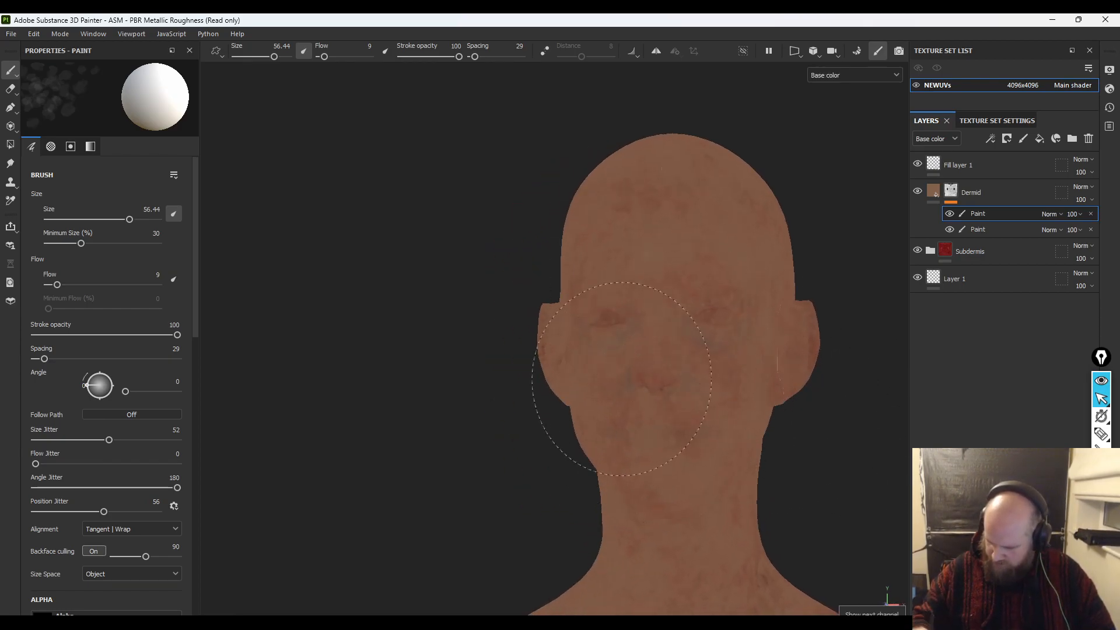
- Switch to a softer speckled brush with stroke opacity 29 and Position Jitter 38, and enlarge it to 32.09
mouse_move(619, 208)
left_mouse_down("alt")
mouse_move(692, 413)
mouse_move(725, 150)
mouse_move(337, 488)
left_mouse_up("alt")
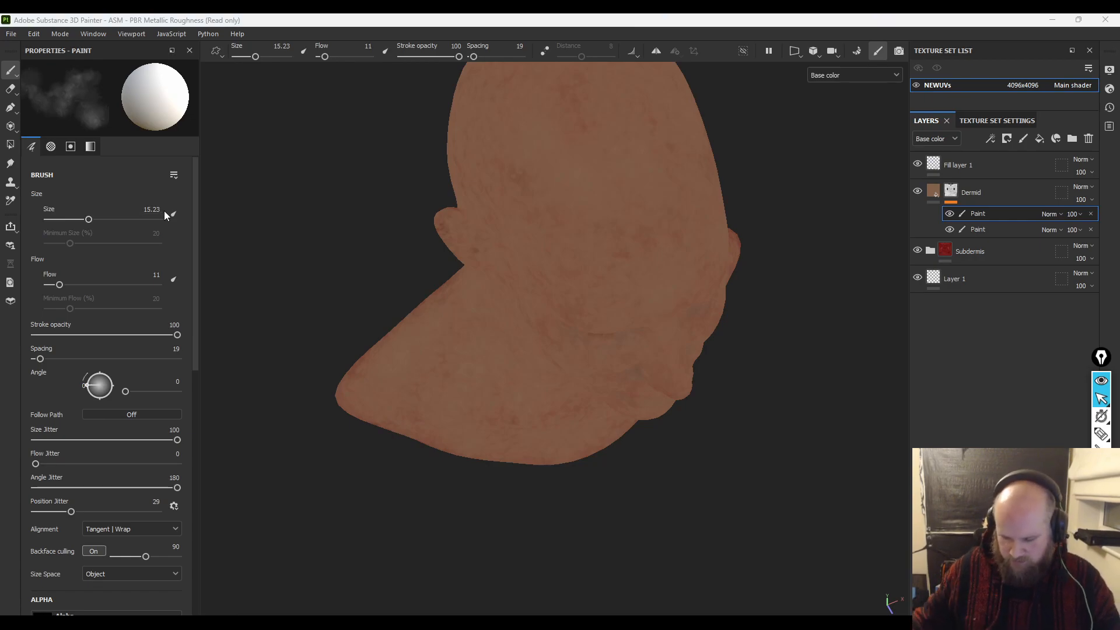
left_click_drag(177, 335, 75, 345)
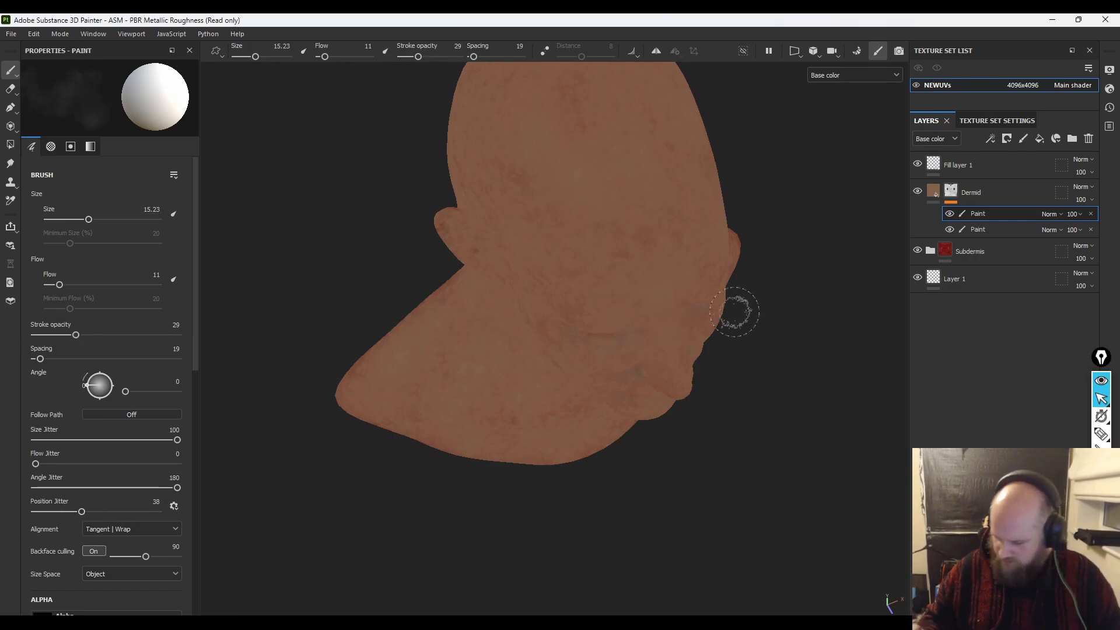
right_click_drag(635, 215, 695, 207, "ctrl")
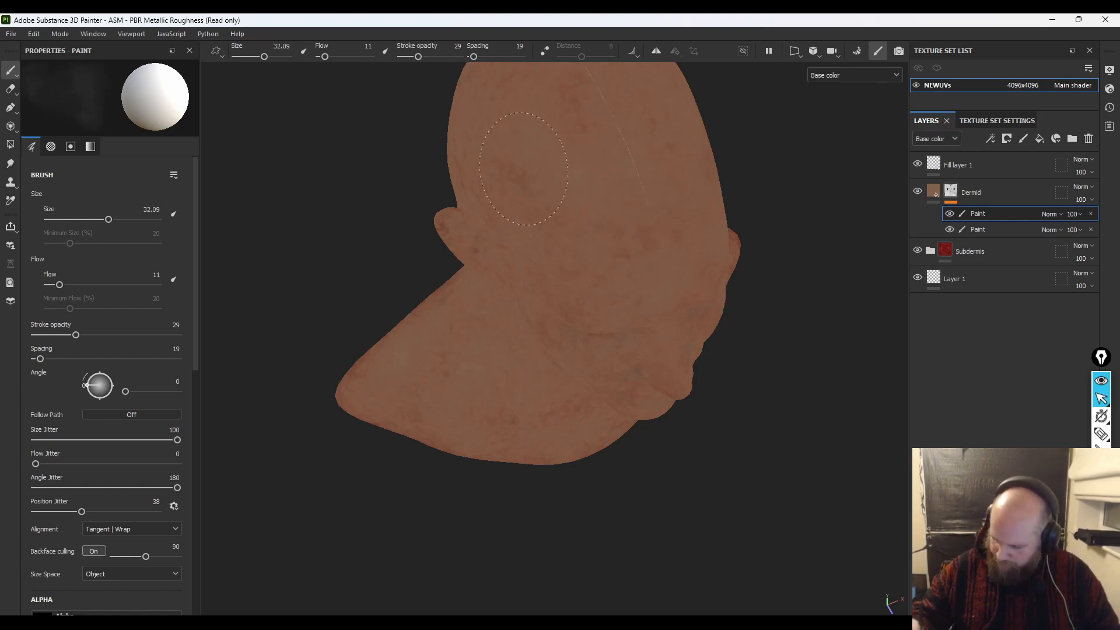
mouse_move(503, 87)
left_mouse_down("alt")
mouse_move(425, 492)
mouse_move(561, 337)
left_mouse_up("alt")
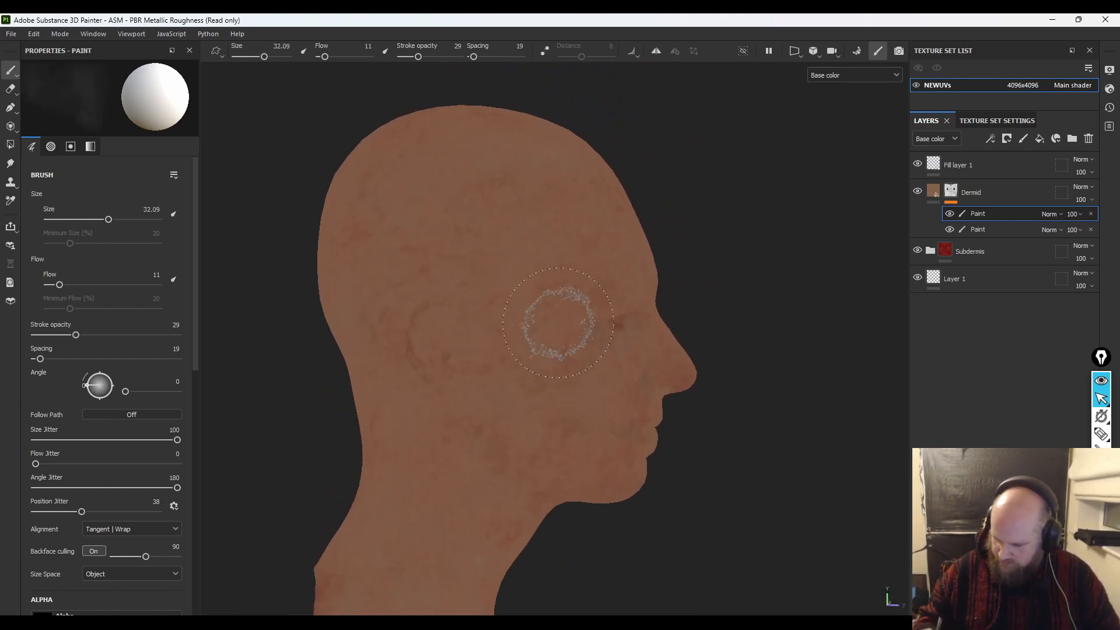
- Soften the mottling across the face, neck, scalp and shoulders on all sides of the head with the brush at size 75.09
right_click_drag(562, 224, 711, 224, "ctrl")
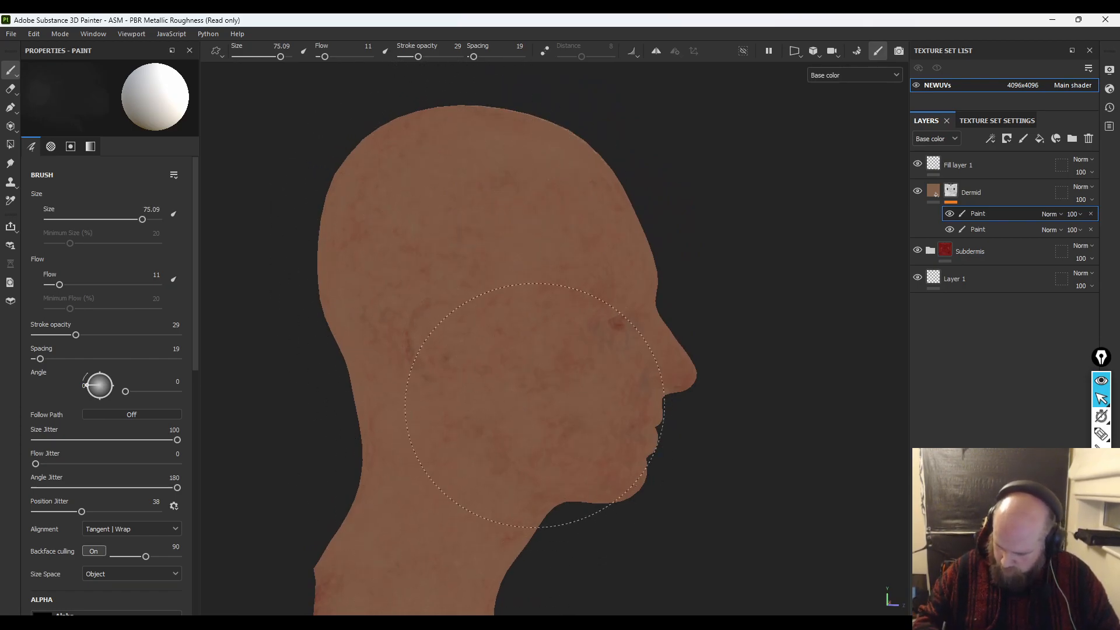
mouse_move(738, 488)
left_mouse_down("alt")
mouse_move(600, 252)
mouse_move(589, 505)
mouse_move(600, 560)
left_mouse_up("alt")
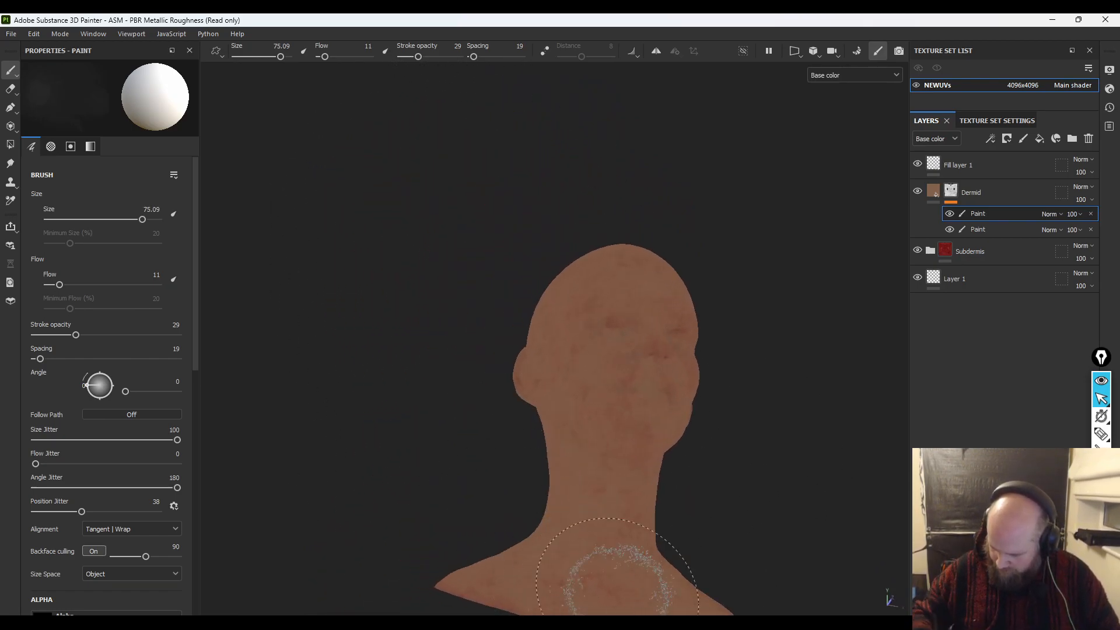
mouse_move(654, 608)
right_mouse_down("alt")
mouse_move(739, 608)
mouse_move(740, 435)
right_mouse_up("alt")
mouse_move(740, 434)
left_mouse_down("alt")
mouse_move(732, 507)
mouse_move(671, 580)
left_mouse_up("alt")
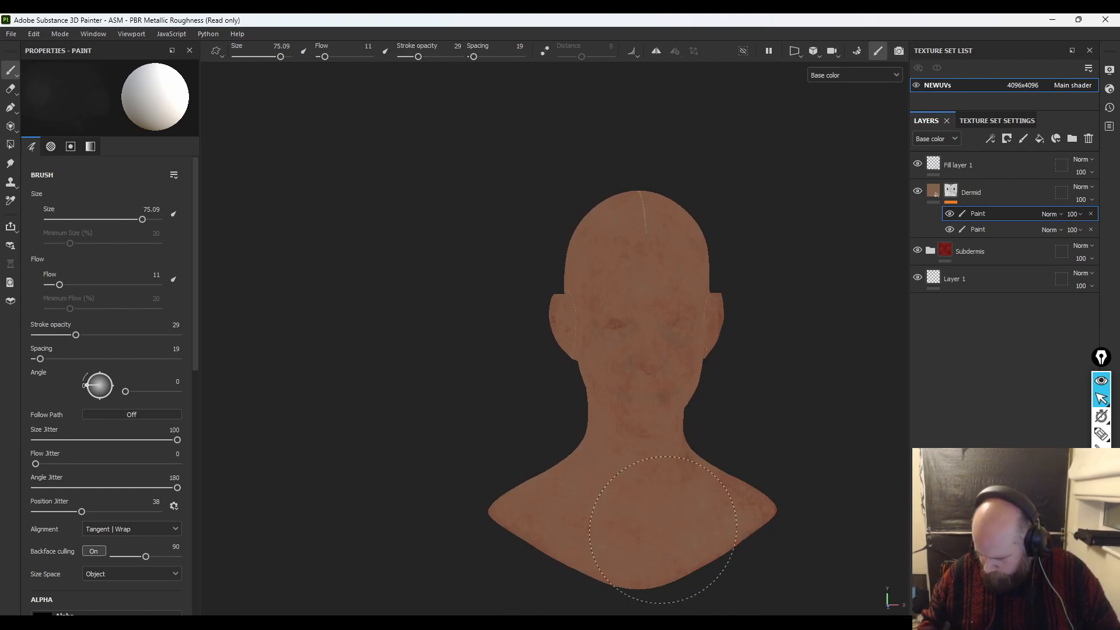
left_click_drag(775, 445, 667, 550, "alt")
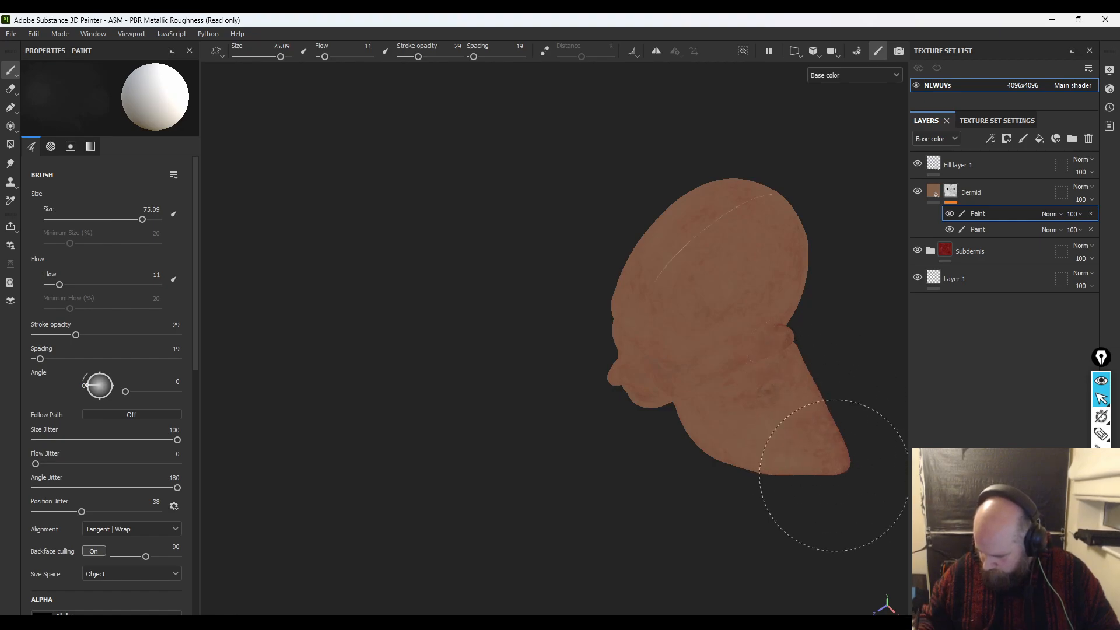
mouse_move(837, 488)
left_mouse_down("alt")
mouse_move(600, 482)
mouse_move(762, 400)
left_mouse_up("alt")
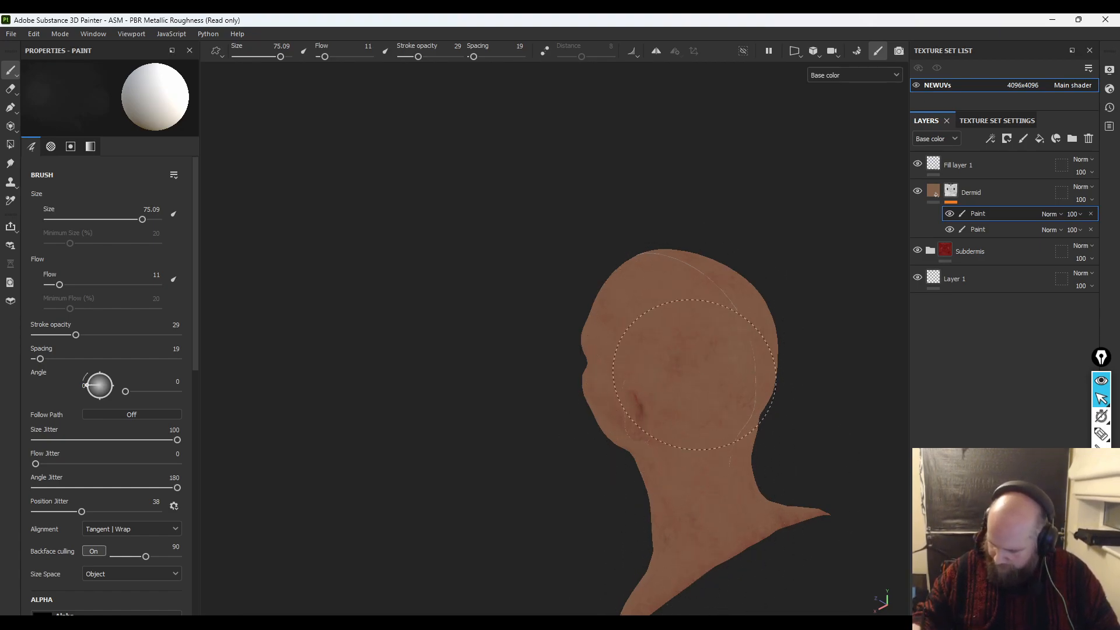
mouse_move(642, 297)
left_mouse_down("alt")
mouse_move(582, 493)
mouse_move(737, 426)
mouse_move(711, 315)
left_mouse_up("alt")
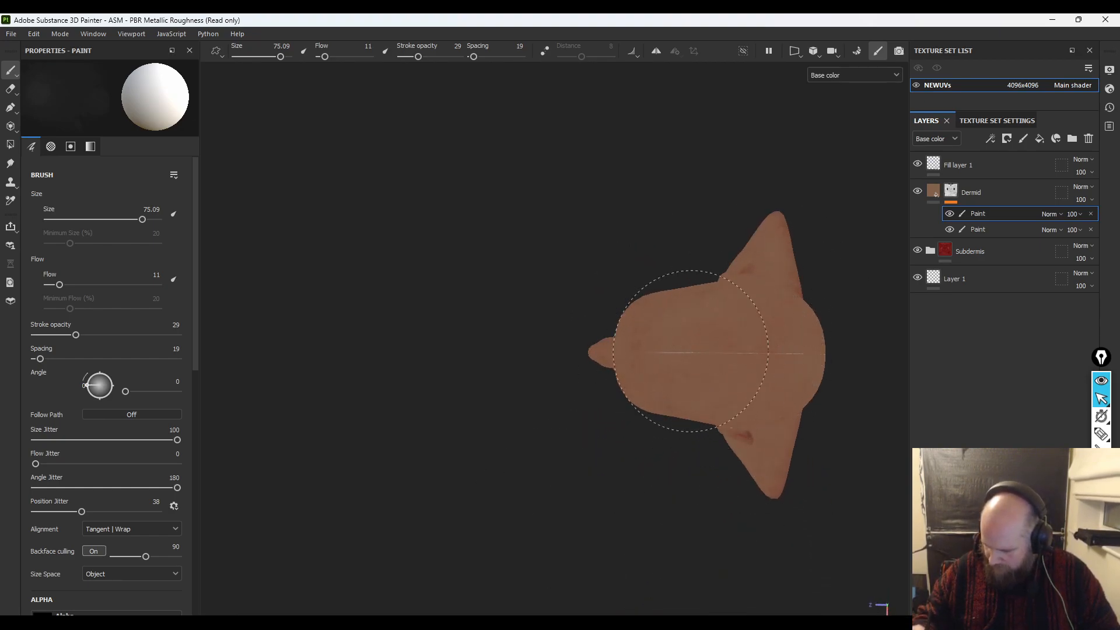
mouse_move(612, 513)
left_mouse_down("alt")
mouse_move(766, 384)
mouse_move(638, 362)
left_mouse_up("alt")
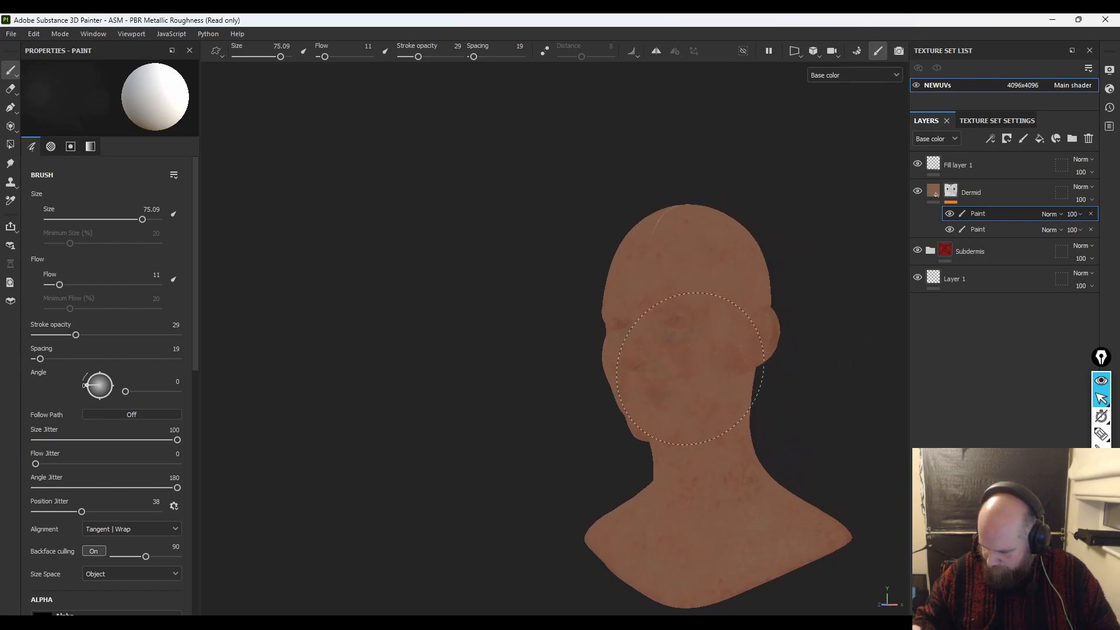
left_click_drag(610, 578, 627, 544)
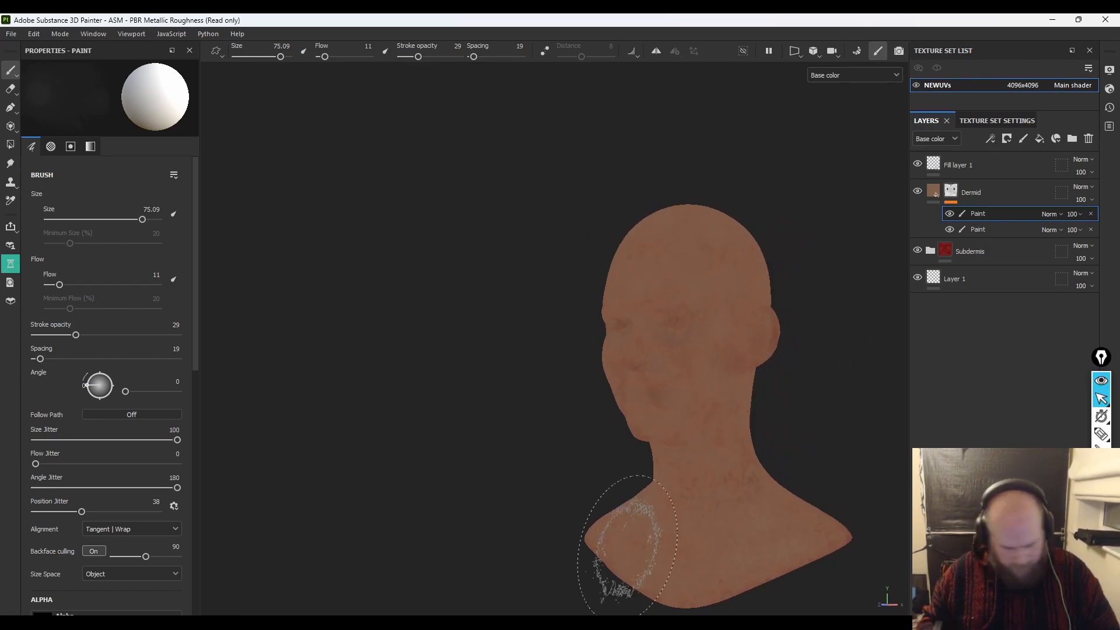
- In the Material display, continue softening the mottling on the face, ears and neck with stroke opacity 40 and brush size 48.81
key("m")
mouse_move(814, 453)
right_mouse_down("alt")
mouse_move(840, 513)
mouse_move(875, 543)
right_mouse_up("alt")
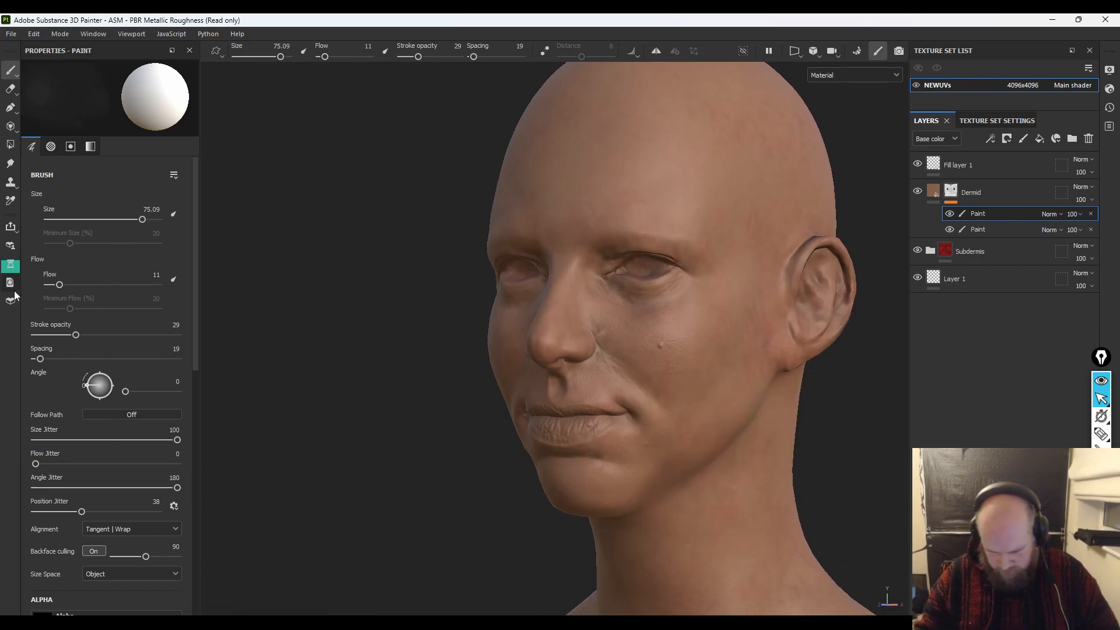
left_click_drag(85, 335, 91, 335)
mouse_move(764, 534)
right_mouse_down("ctrl")
mouse_move(723, 534)
mouse_move(704, 454)
right_mouse_up("ctrl")
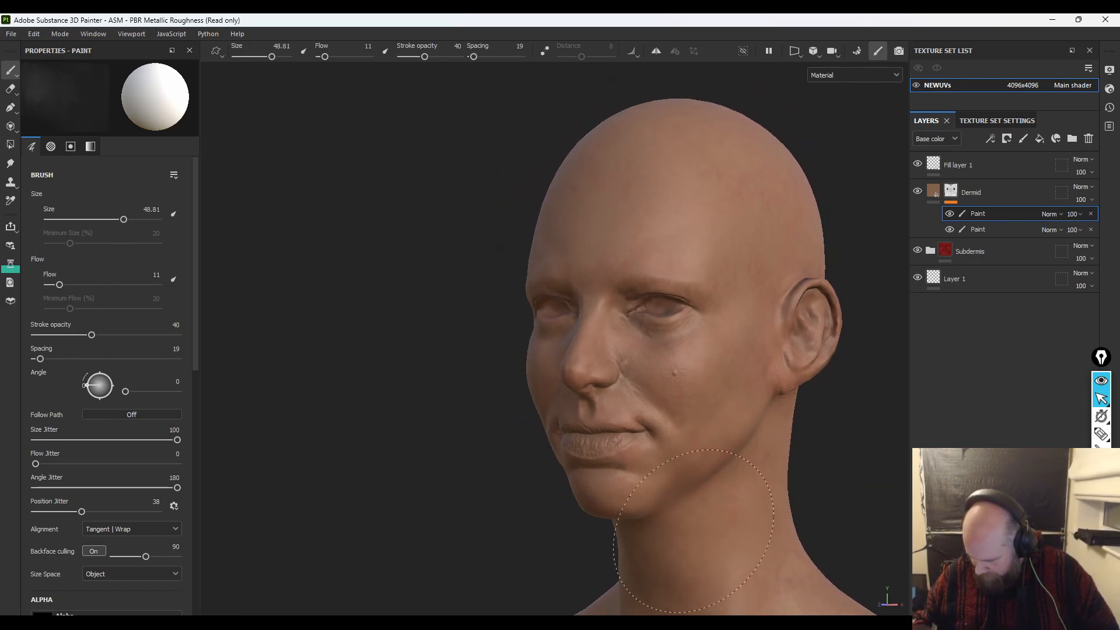
left_click_drag(573, 531, 625, 492, "alt")
mouse_move(456, 497)
left_mouse_down("alt")
mouse_move(520, 503)
mouse_move(514, 478)
left_mouse_up("alt")
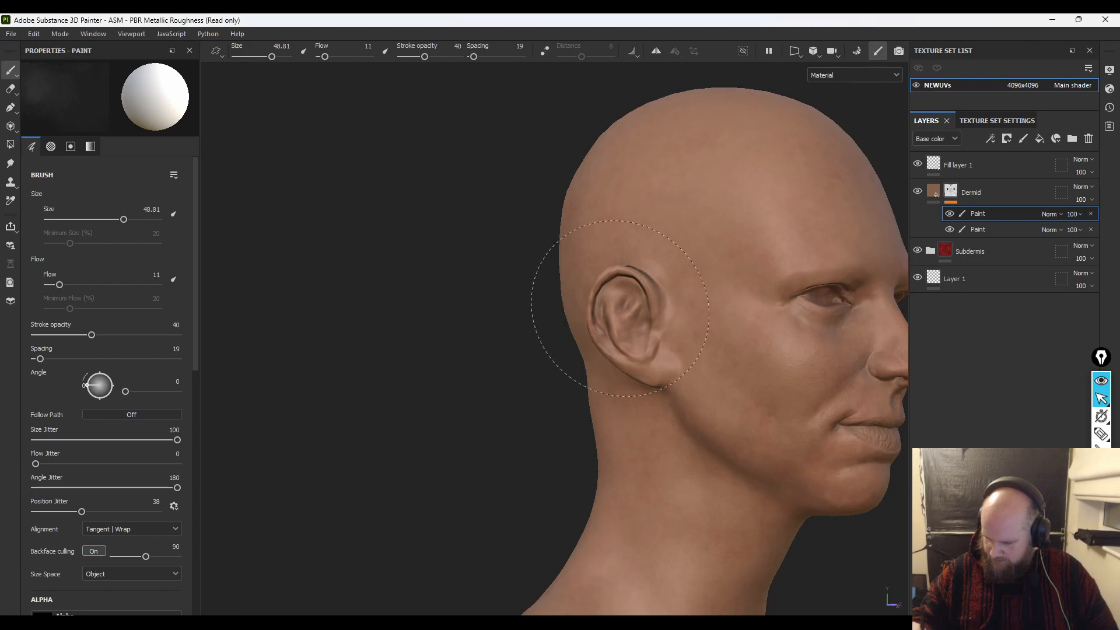
mouse_move(537, 488)
left_mouse_down("alt")
mouse_move(365, 465)
mouse_move(597, 545)
left_mouse_up("alt")
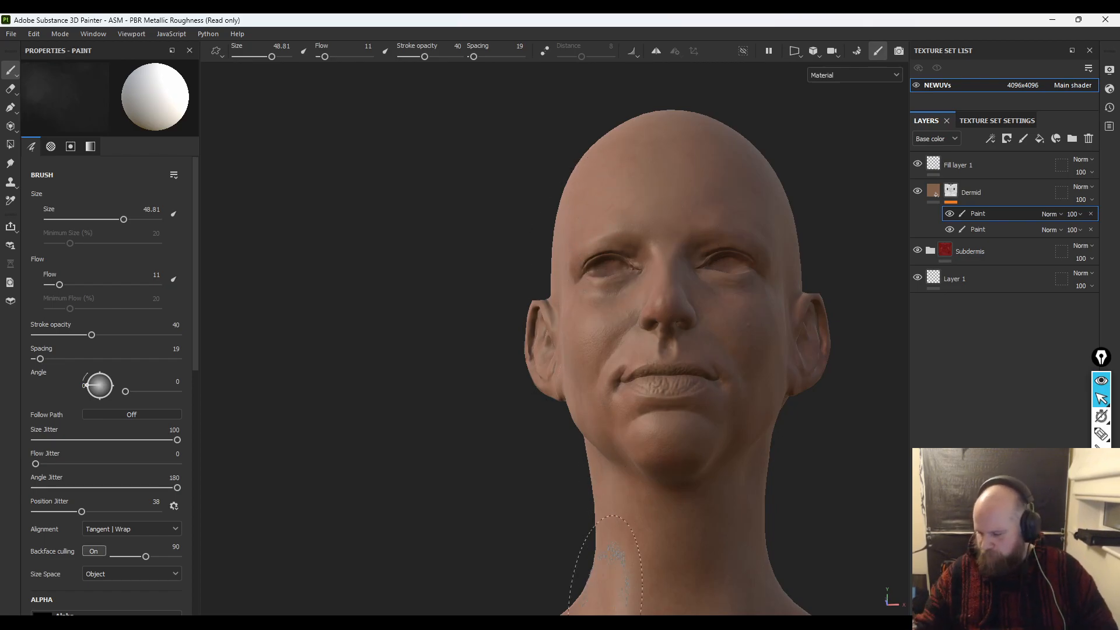
- Return the viewport to Base color, add a third Paint effect to the Dermid mask and set its blending mode to Multiply
middle_click_drag(449, 225, 455, 274, "alt")
mouse_move(455, 274)
left_mouse_down("alt")
mouse_move(437, 262)
mouse_move(415, 300)
mouse_move(394, 295)
mouse_move(402, 283)
mouse_move(450, 333)
mouse_move(599, 346)
left_mouse_up("alt")
key("c")
middle_click_drag(598, 346, 387, 230, "alt")
left_click_drag(387, 230, 198, 267, "alt")
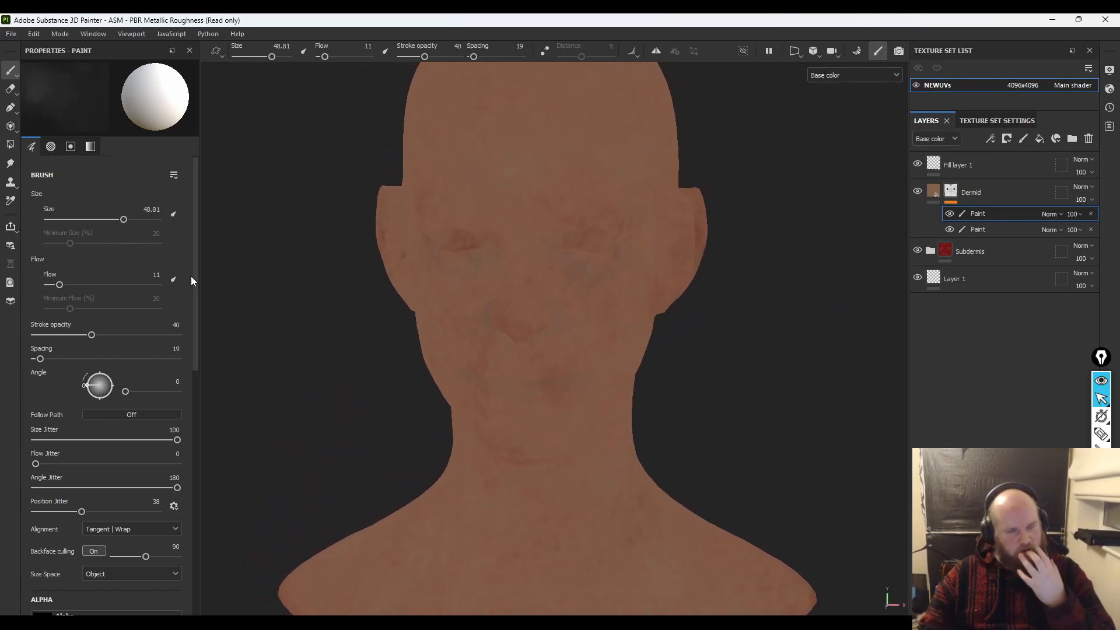
right_click(957, 193)
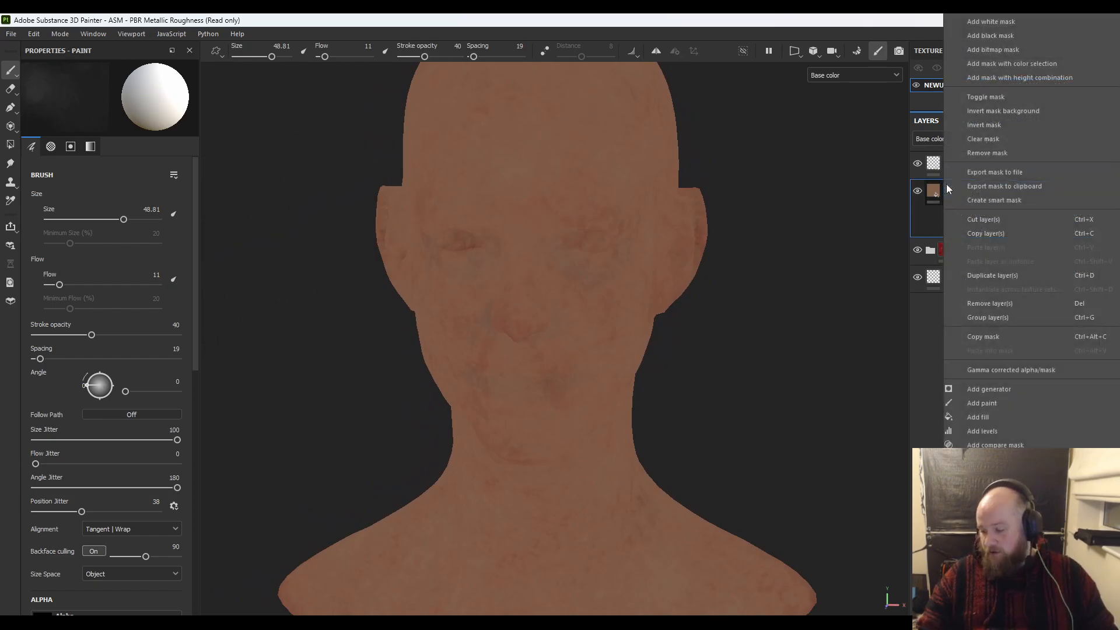
left_click(989, 403)
left_click(1049, 214)
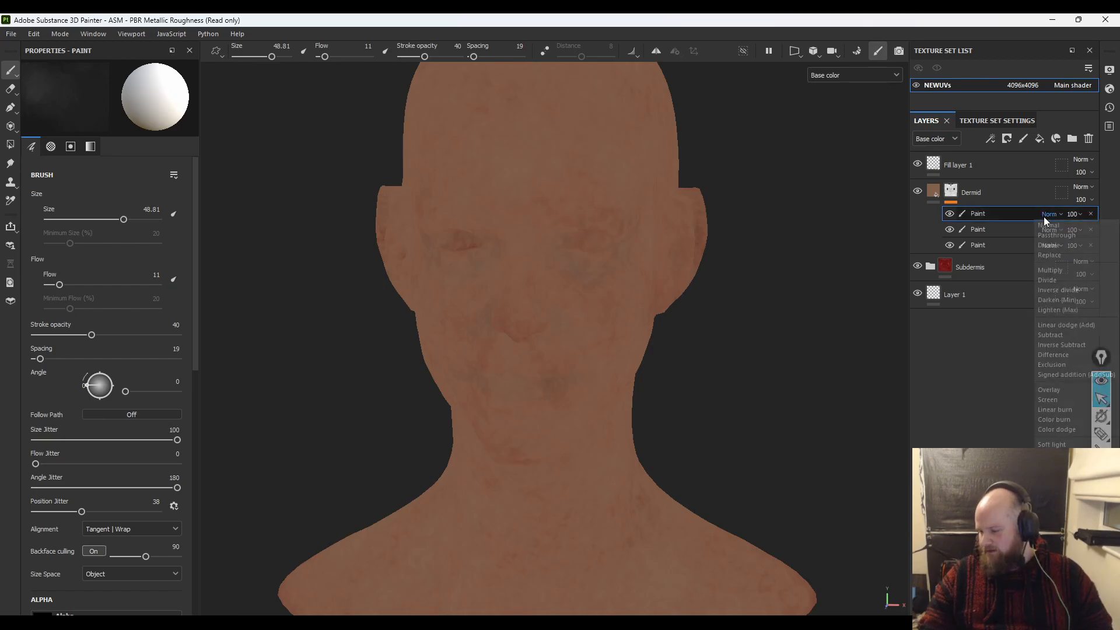
left_click(1045, 270)
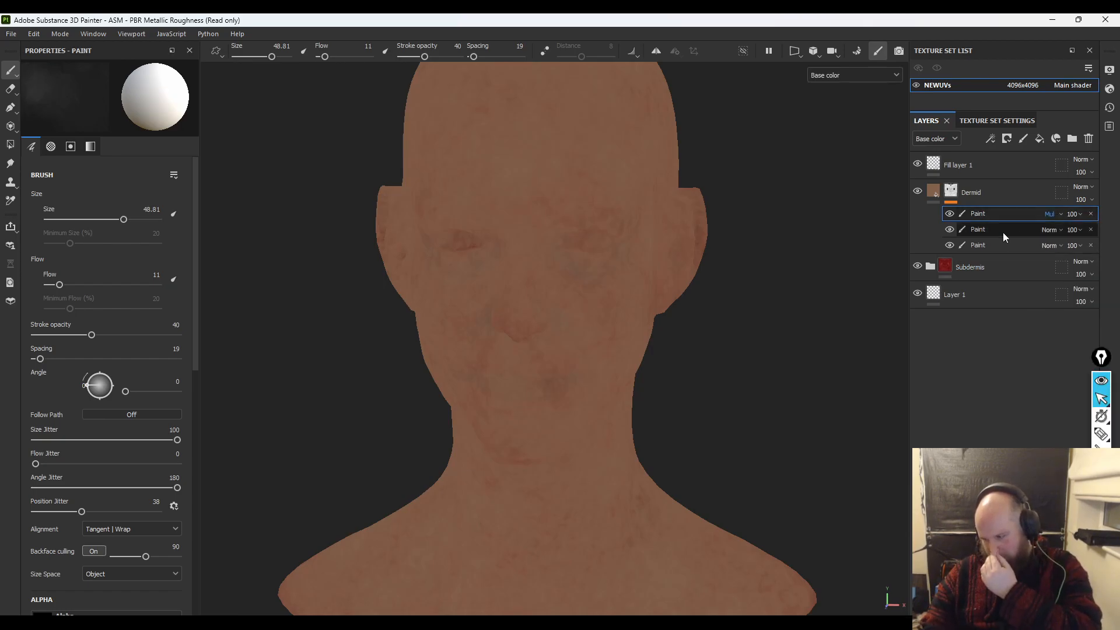
- Rename the new Multiply paint effect in the Dermid mask as Control
double_click(973, 214)
type("Comyt")
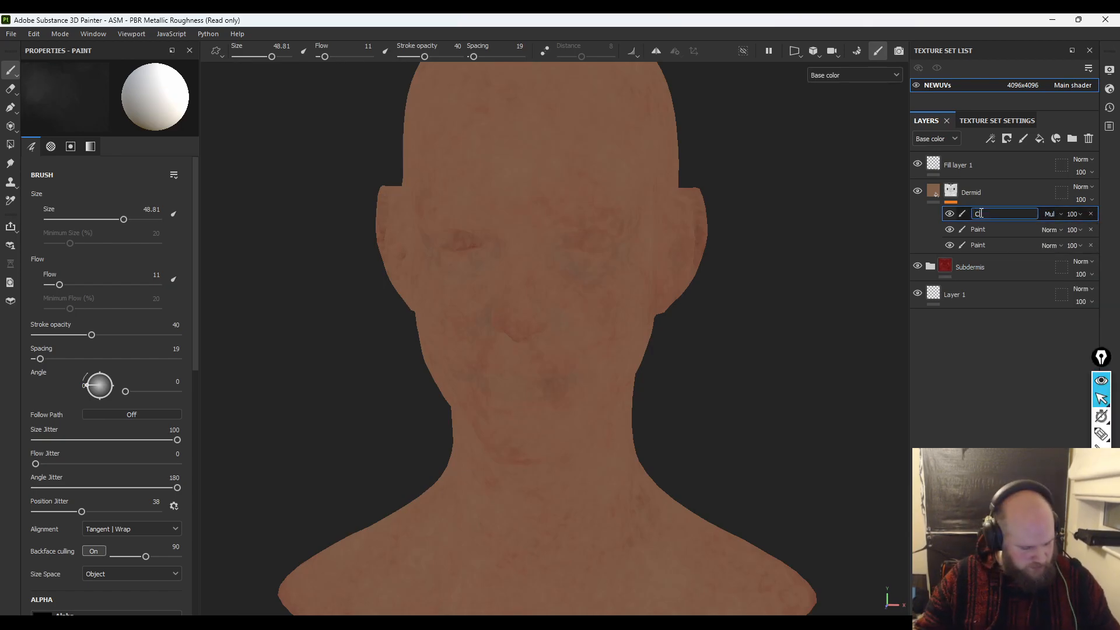
key("BackSpace")
key("BackSpace")
key("BackSpace")
type("ntrol")
key("Return")
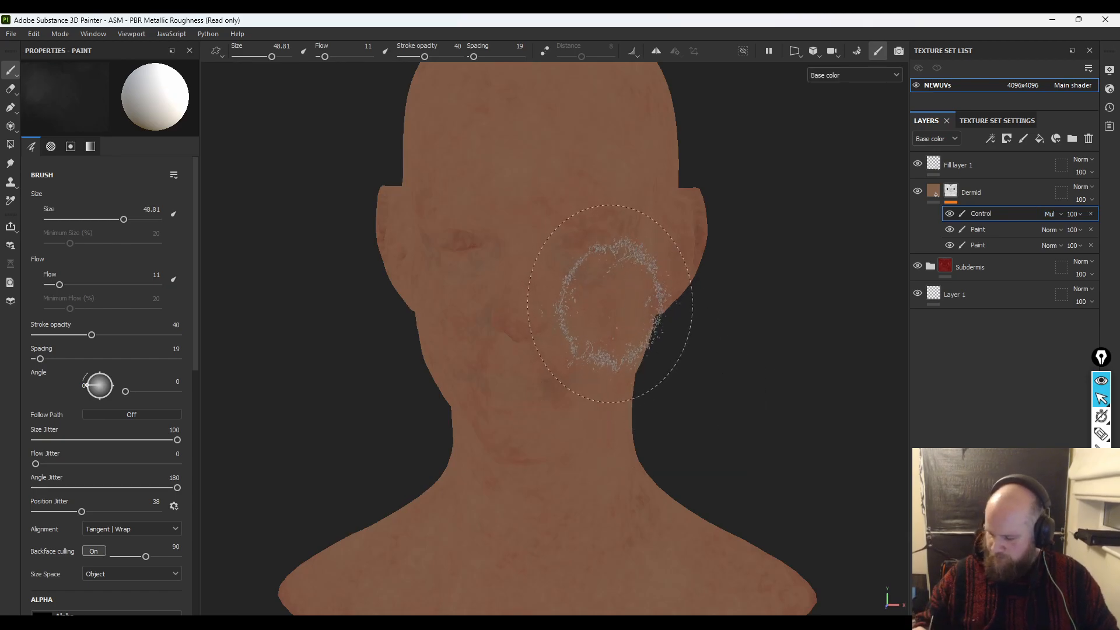
- Reduce the brush to 21.94, swap its mask value to black and test it on the cheek in the Control effect
right_click_drag(613, 309, 548, 366, "ctrl")
key("x")
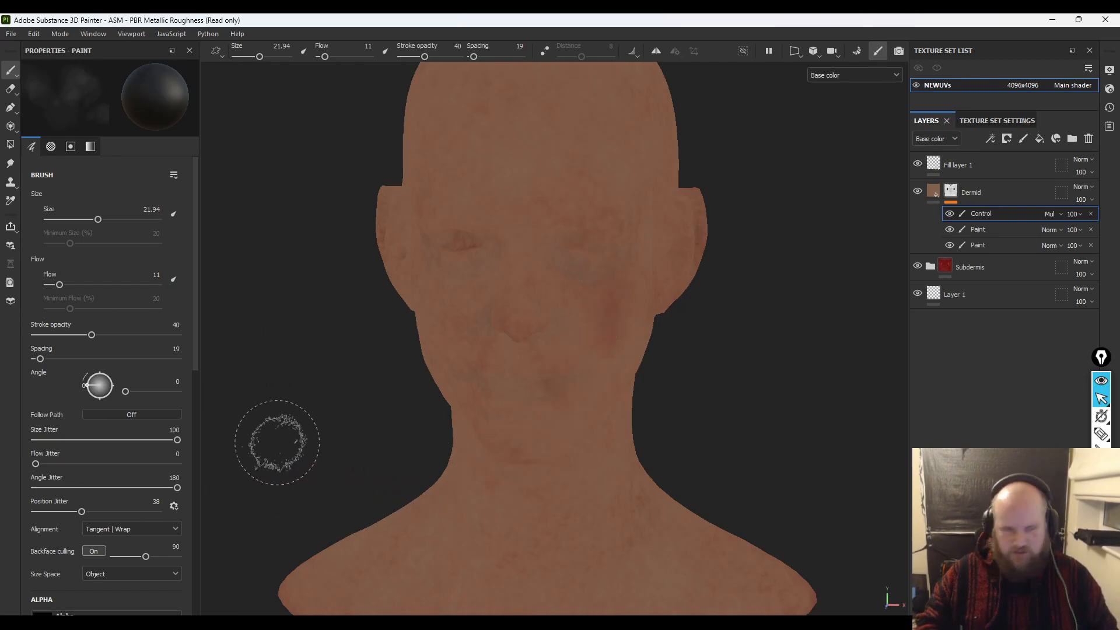
left_click_drag(387, 404, 389, 408, "alt")
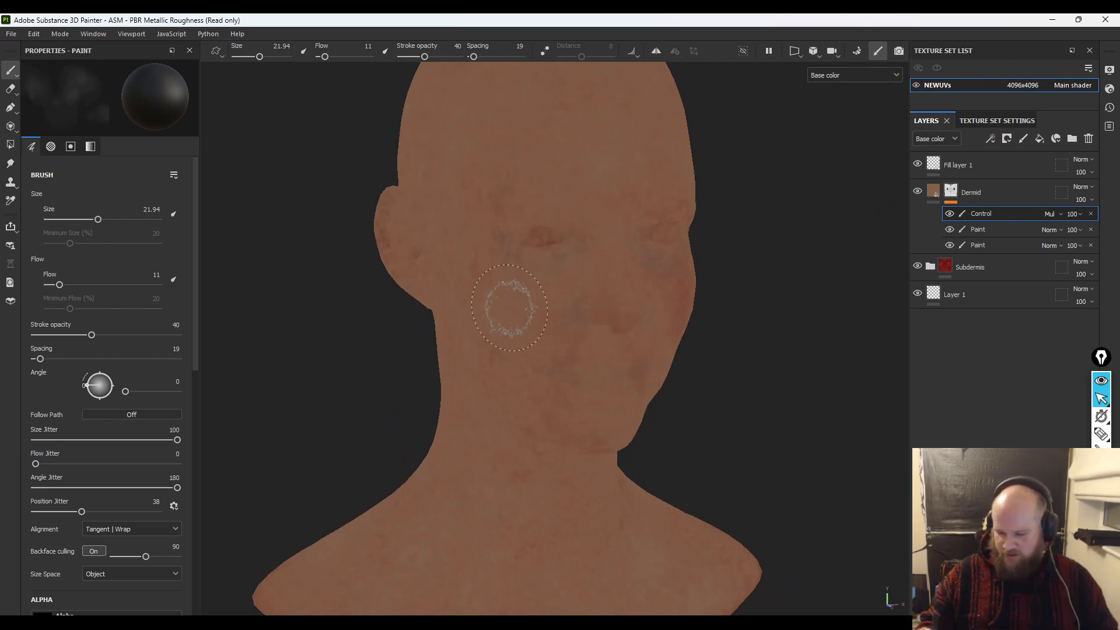
- Try strong strokes at flow 100 over the eye, cheek and neck, and toggle the Control effect's visibility to compare
left_click_drag(60, 285, 161, 286)
mouse_move(542, 263)
left_mouse_down()
mouse_move(525, 350)
mouse_move(584, 292)
mouse_move(525, 327)
mouse_move(512, 416)
mouse_move(502, 345)
mouse_move(589, 221)
mouse_move(543, 256)
mouse_move(506, 600)
left_mouse_up()
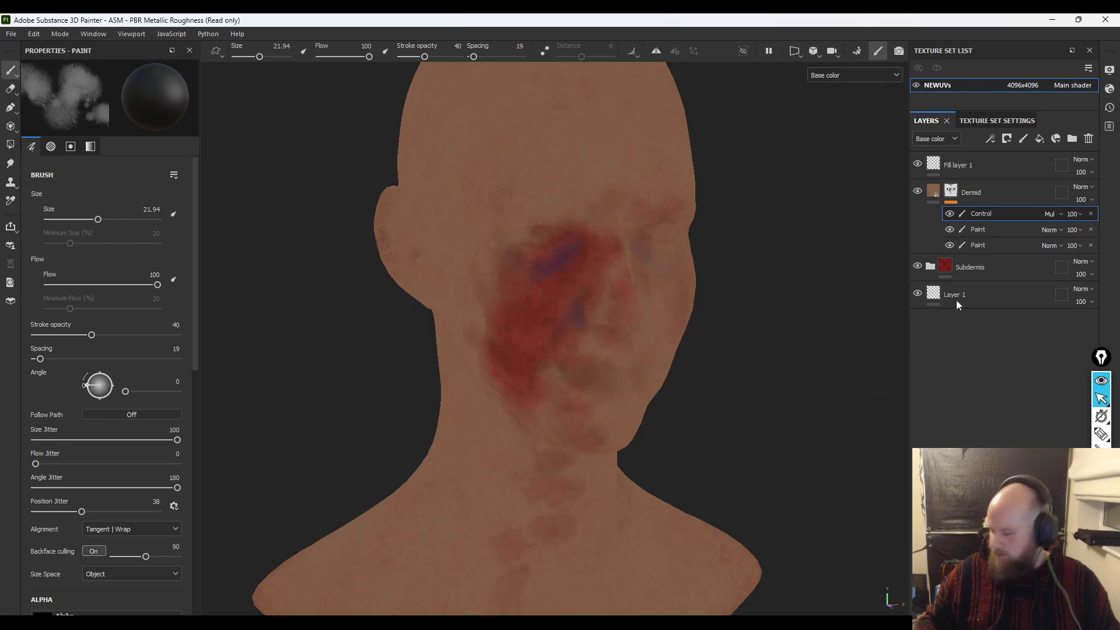
left_click(949, 214)
left_click(950, 214)
left_click(950, 214)
left_click(950, 215)
left_click(950, 214)
- Undo the test strokes painted on the face and neck in the Control effect
key("ctrl+z")
key("ctrl+z")
key("ctrl+z")
key("ctrl+z")
key("ctrl+z")
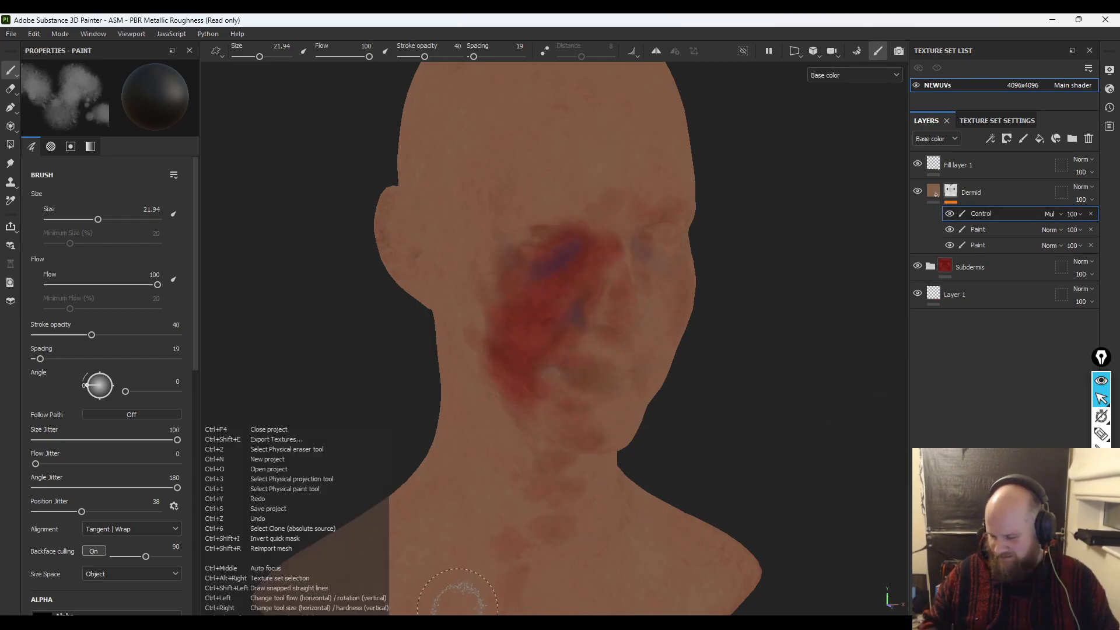
key("ctrl+z")
key("ctrl+z")
key("ctrl+z")
key("ctrl+z")
key("ctrl+z")
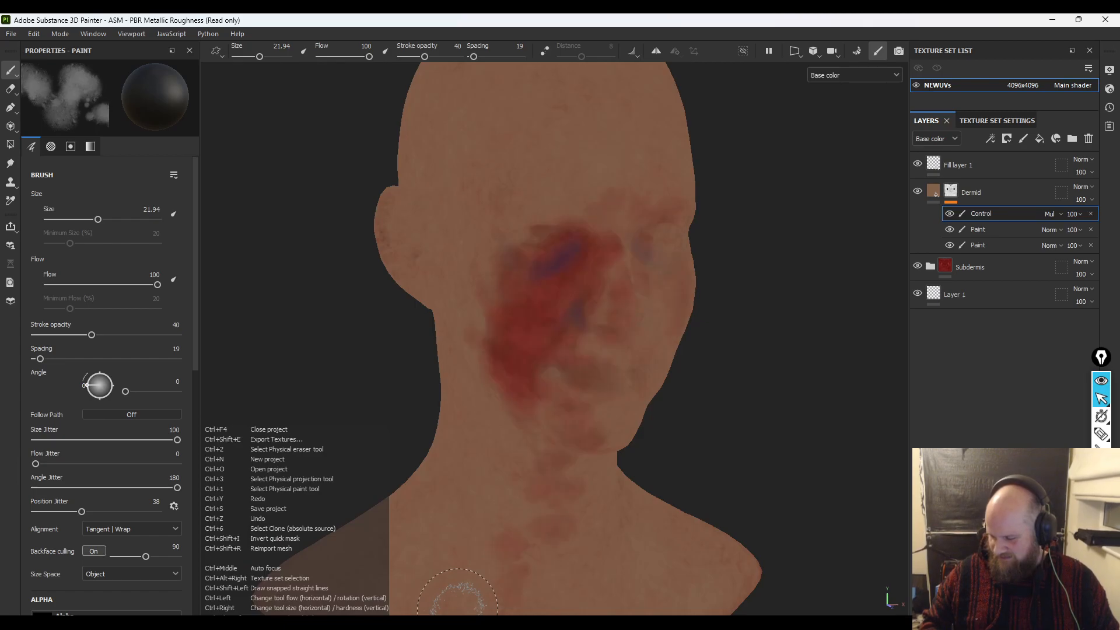
- Set the brush size to 13.11 and flow to 58, and turn on symmetry for painting around the eyes
left_click_drag(744, 402, 620, 403, "alt")
right_click_drag(656, 388, 723, 416, "alt")
right_click_drag(534, 298, 497, 304, "ctrl")
left_click_drag(140, 286, 112, 290)
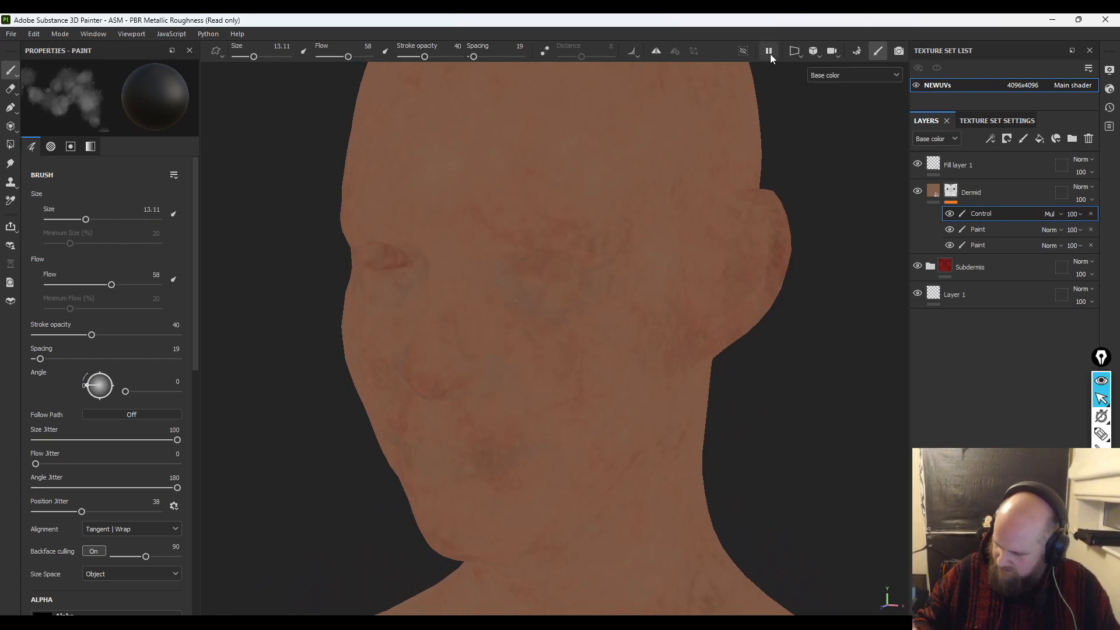
left_click(656, 51)
- Try a mirrored stroke beneath the eyes, undo it, and set the brush's Position Jitter to 0
left_click_drag(550, 350, 512, 282)
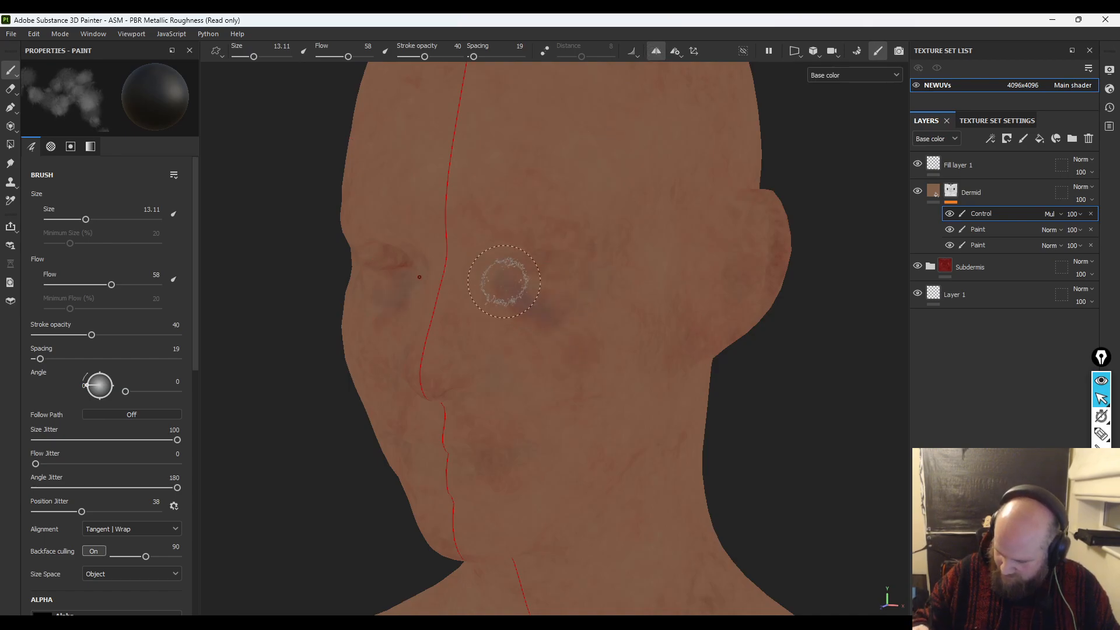
key("ctrl+z")
key("ctrl+z")
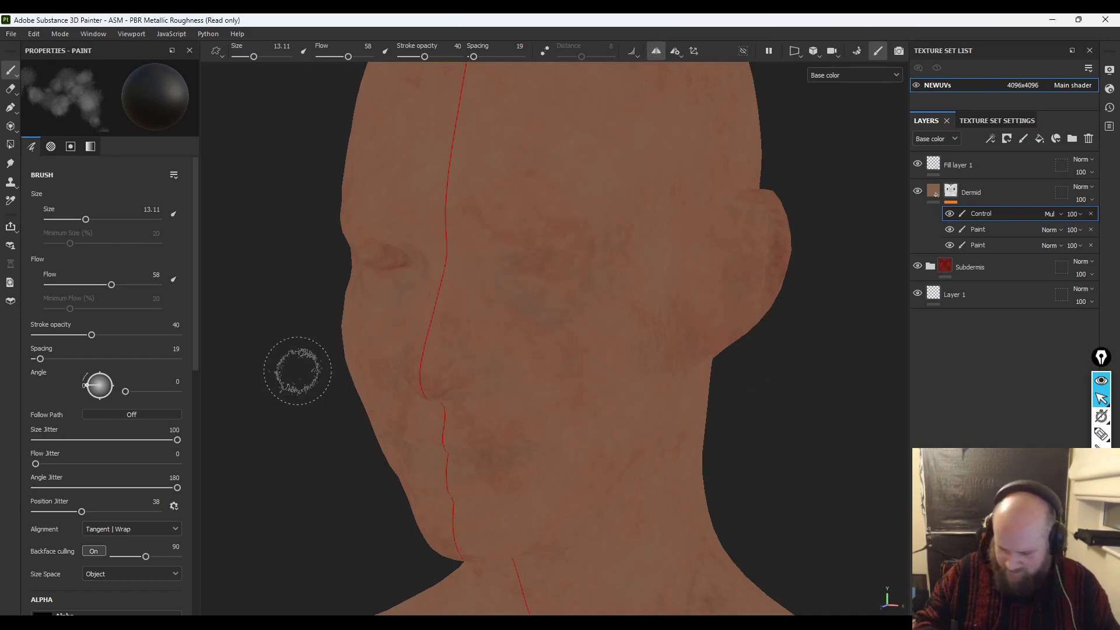
left_click_drag(79, 512, 35, 513)
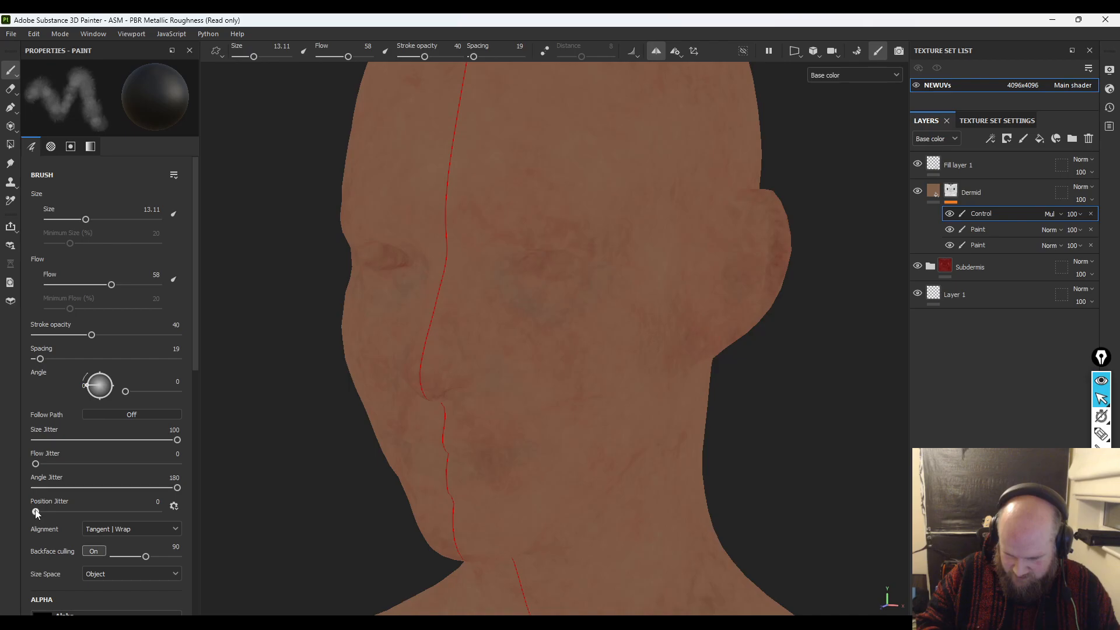
- Set the brush flow to 24 and stroke opacity to 17, and paint a mirrored dark stroke beneath the eyes
left_click_drag(107, 286, 76, 286)
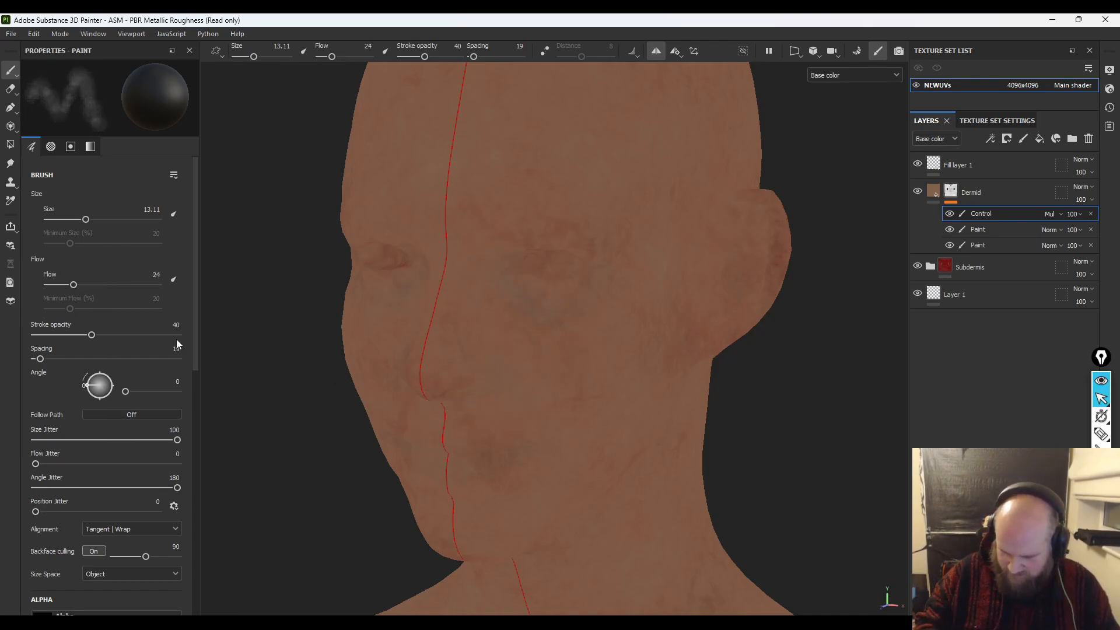
left_click_drag(87, 335, 59, 335)
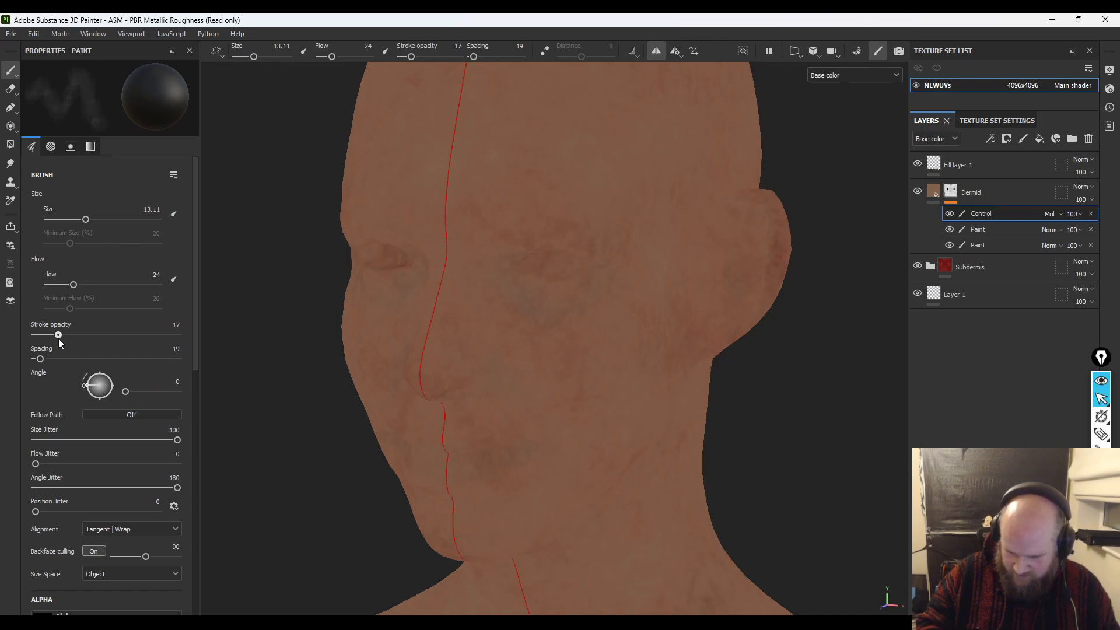
mouse_move(580, 322)
left_mouse_down()
mouse_move(531, 287)
mouse_move(499, 287)
left_mouse_up()
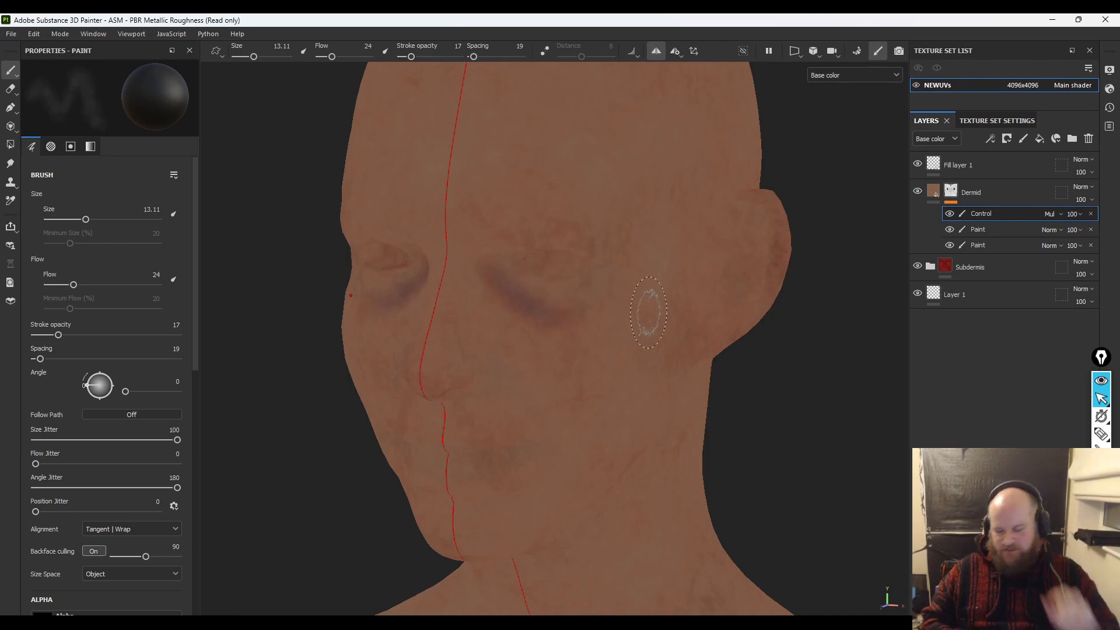
- Set brush size 10.25, Size Jitter 76 and Angle Jitter 92, and extend the under-eye shading towards the outer eye corners
right_click_drag(521, 406, 555, 416, "ctrl")
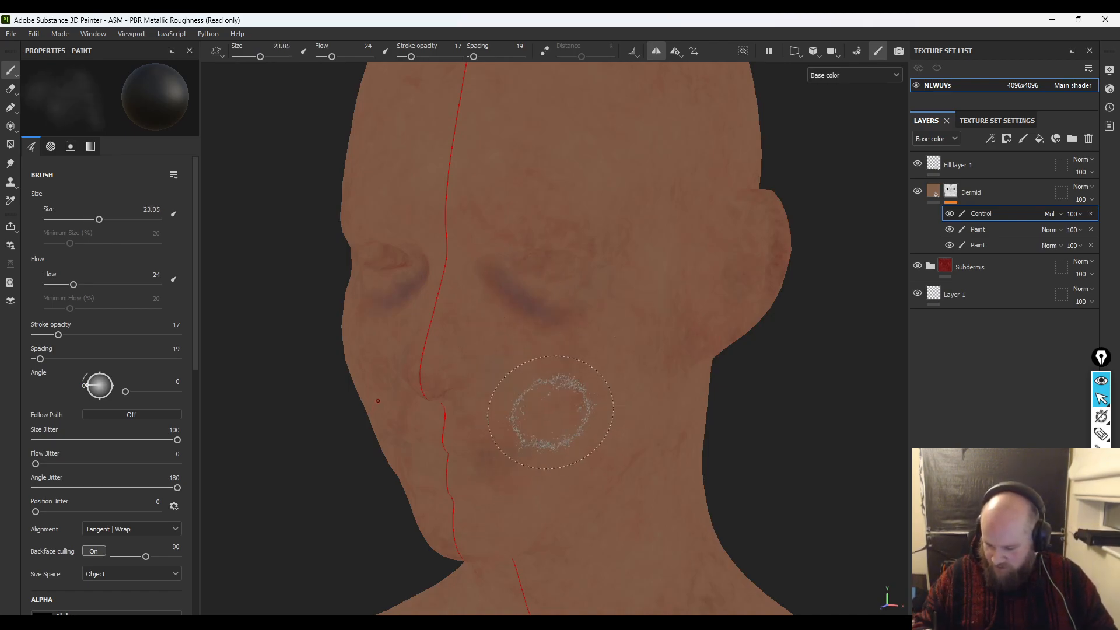
scroll(555, 415, "up", 5)
right_click_drag(508, 375, 473, 400, "ctrl")
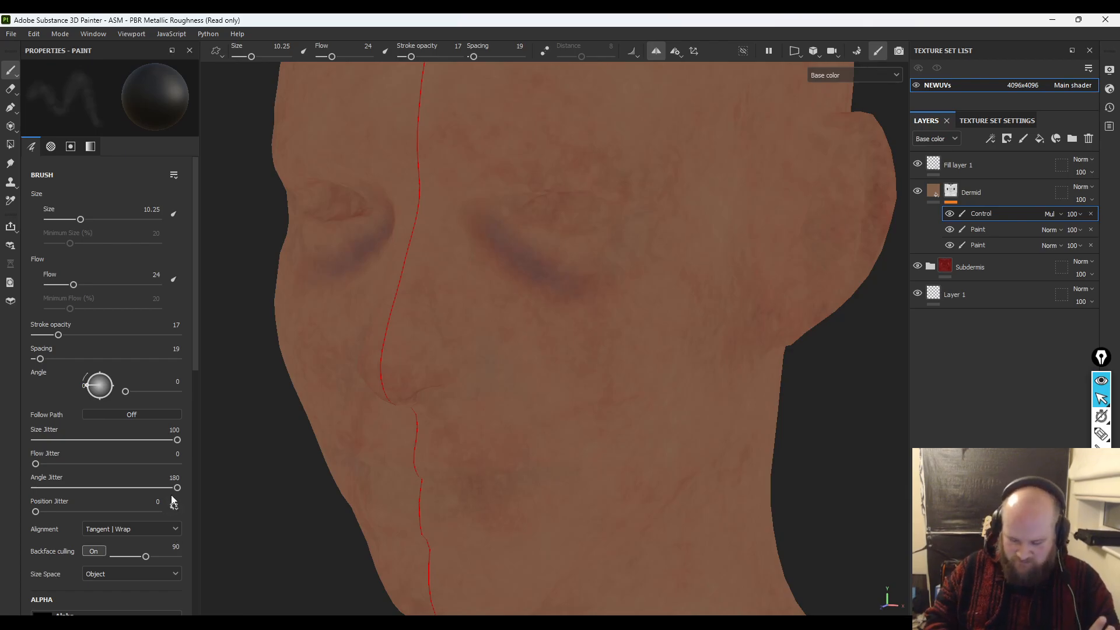
mouse_move(111, 497)
left_mouse_down()
mouse_move(75, 488)
mouse_move(107, 483)
mouse_move(144, 446)
left_mouse_up()
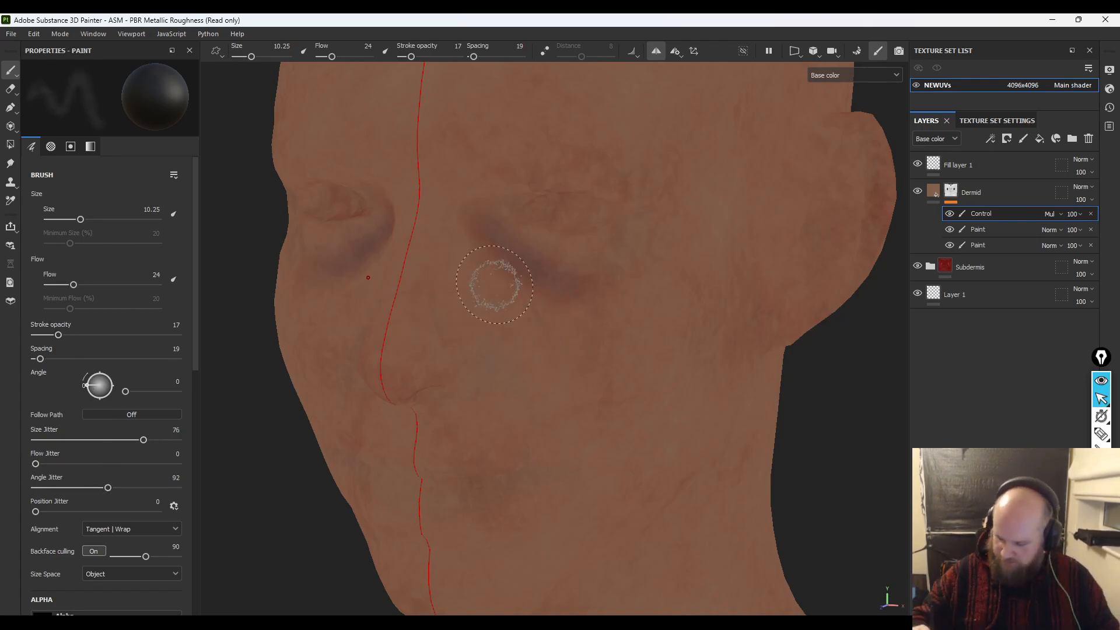
left_click_drag(618, 290, 605, 280)
left_click_drag(640, 229, 597, 250)
- Reduce the brush size to 6.55 and build up the shading around the inner and outer eye corners
right_click_drag(623, 231, 605, 237, "ctrl")
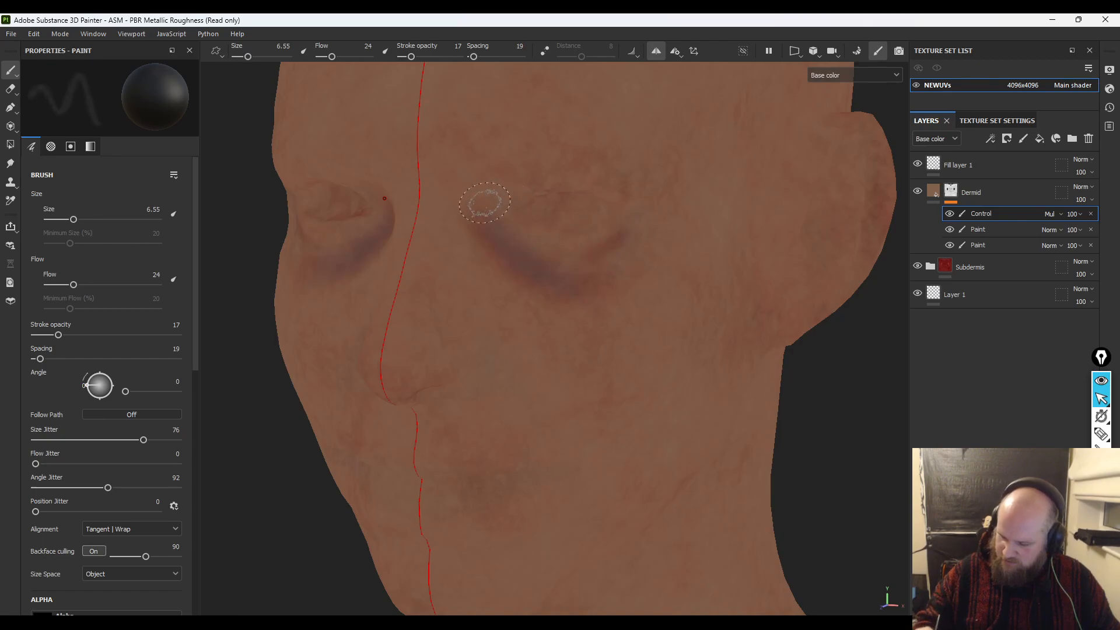
mouse_move(535, 273)
right_mouse_down("alt")
mouse_move(670, 383)
mouse_move(553, 180)
mouse_move(566, 287)
mouse_move(572, 253)
right_mouse_up("alt")
mouse_move(571, 248)
left_mouse_down()
mouse_move(567, 234)
mouse_move(554, 239)
left_mouse_up()
mouse_move(552, 221)
right_mouse_down("alt")
mouse_move(548, 242)
mouse_move(513, 210)
right_mouse_up("alt")
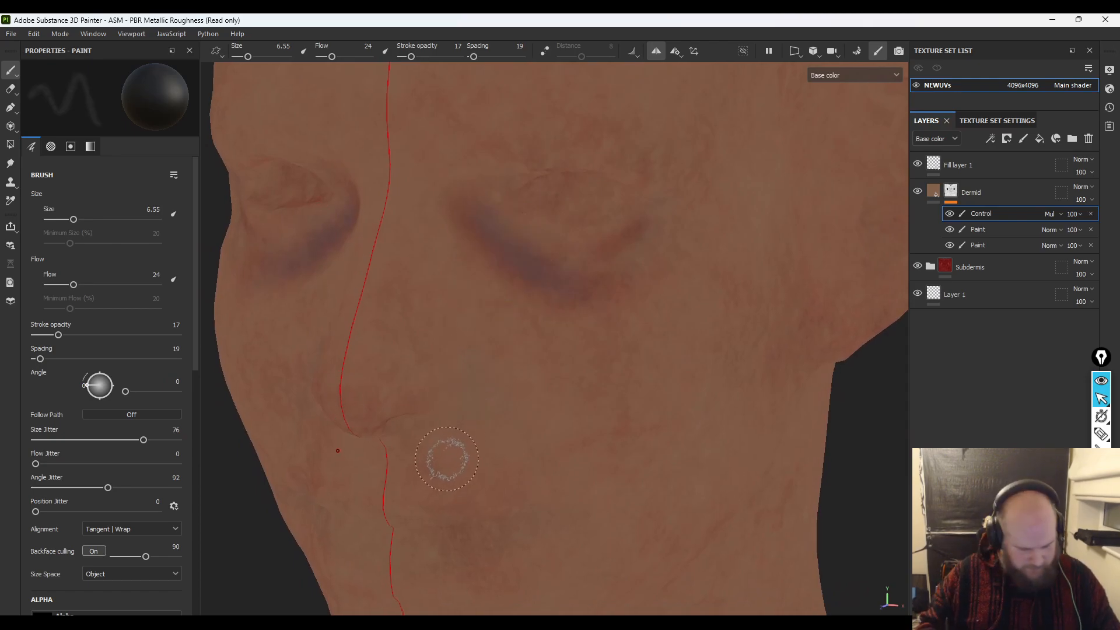
- Check the head in Material view, return to Base color, and paint mirrored shading into the creases beside the nostrils
key("m")
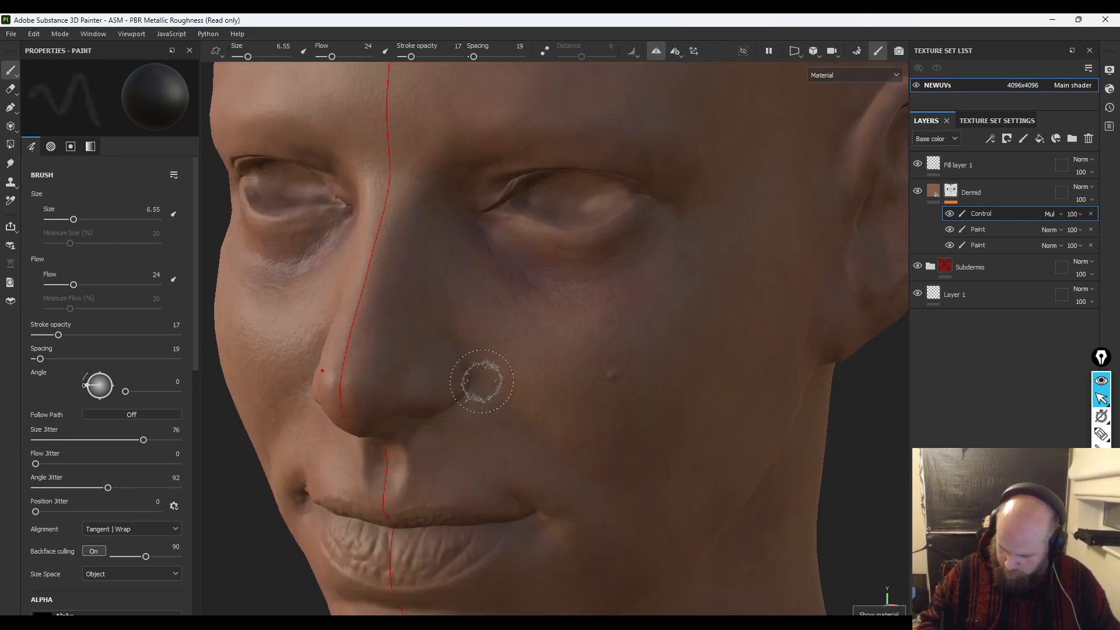
key("m")
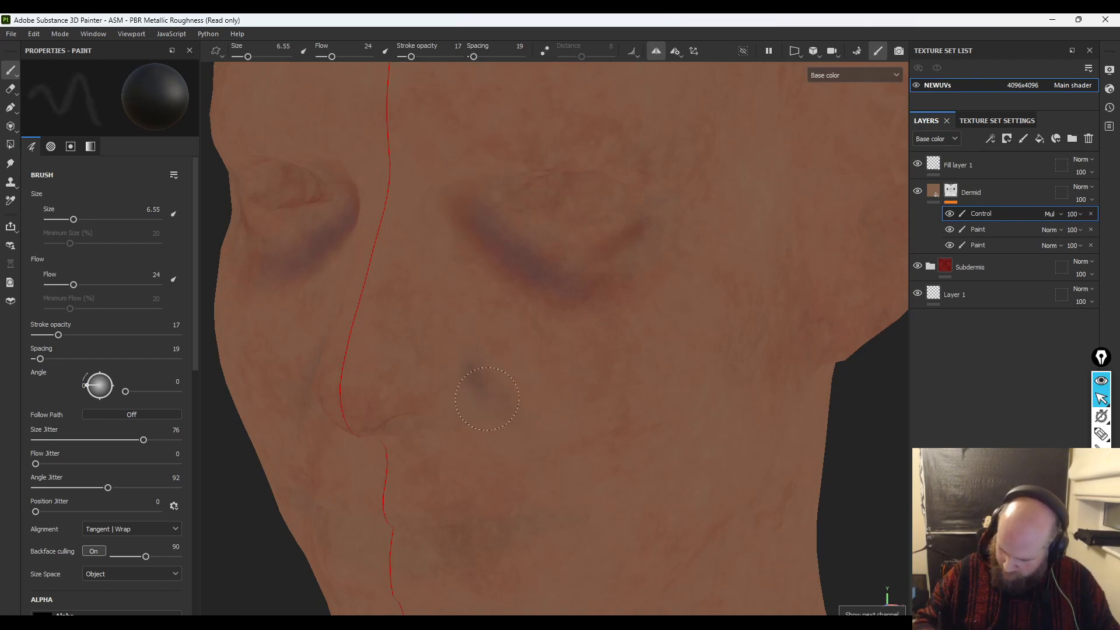
right_click_drag(554, 365, 513, 323, "alt")
left_click_drag(282, 572, 292, 467, "alt")
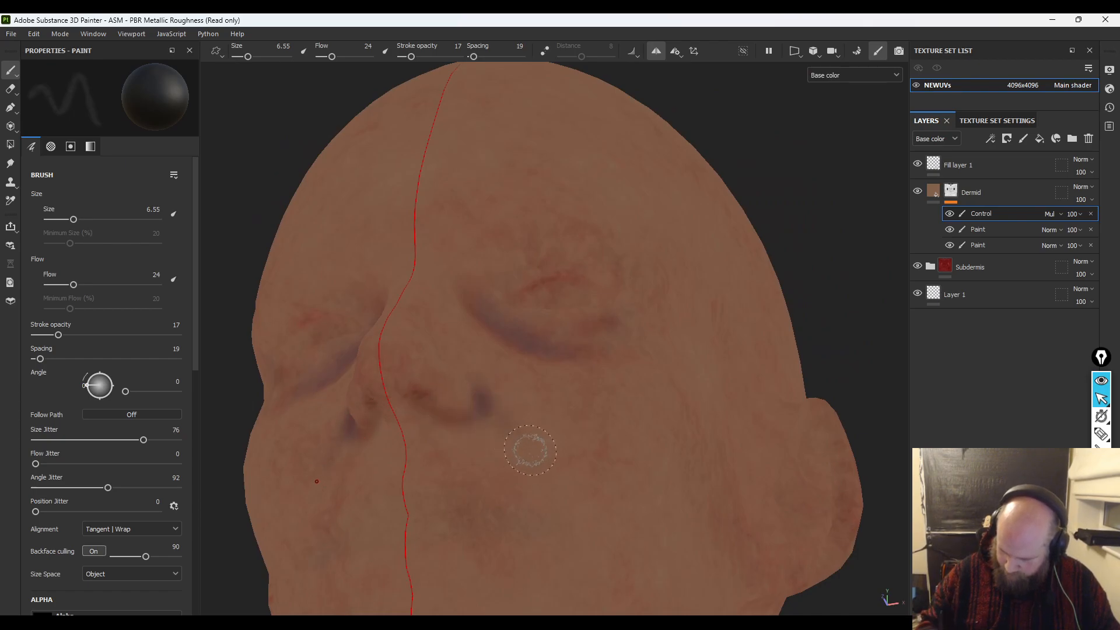
scroll(531, 450, "up", 5)
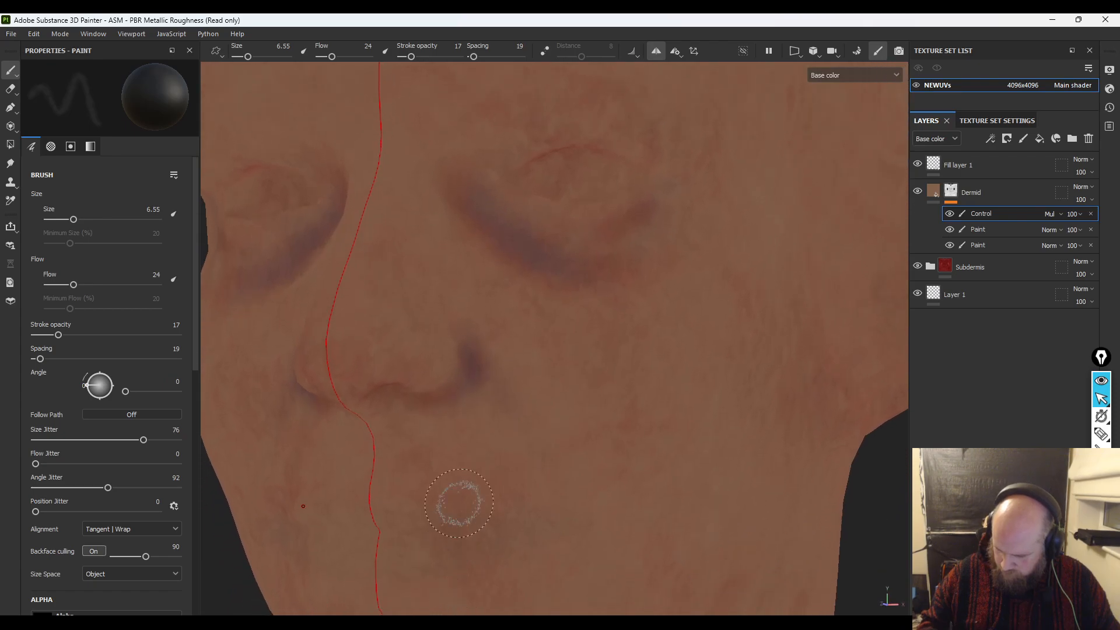
- Set the brush size to 12.11, soften the shading around the nose, and paint darker color across the lips
right_click_drag(475, 400, 505, 407, "ctrl")
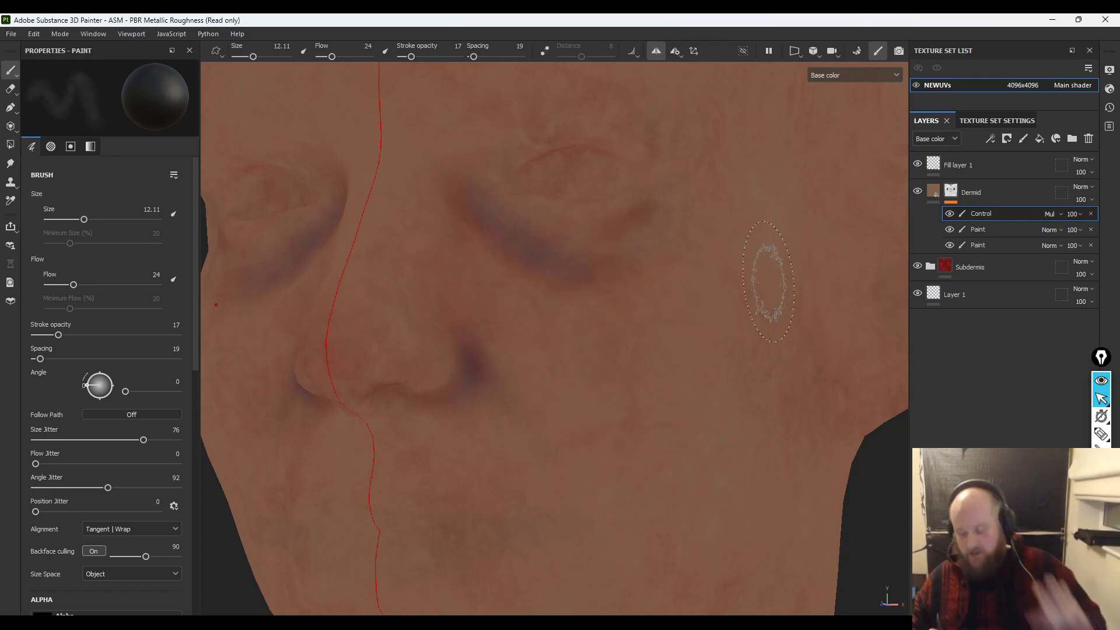
mouse_move(516, 517)
left_mouse_down()
mouse_move(433, 537)
mouse_move(560, 519)
mouse_move(354, 522)
left_mouse_up()
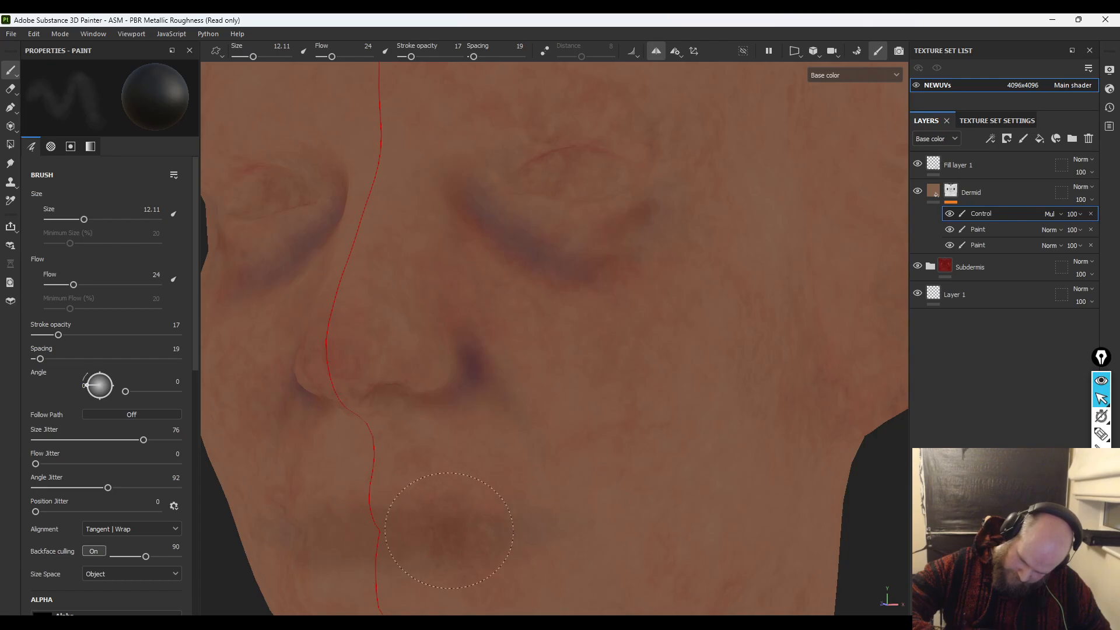
left_click_drag(541, 527, 549, 531)
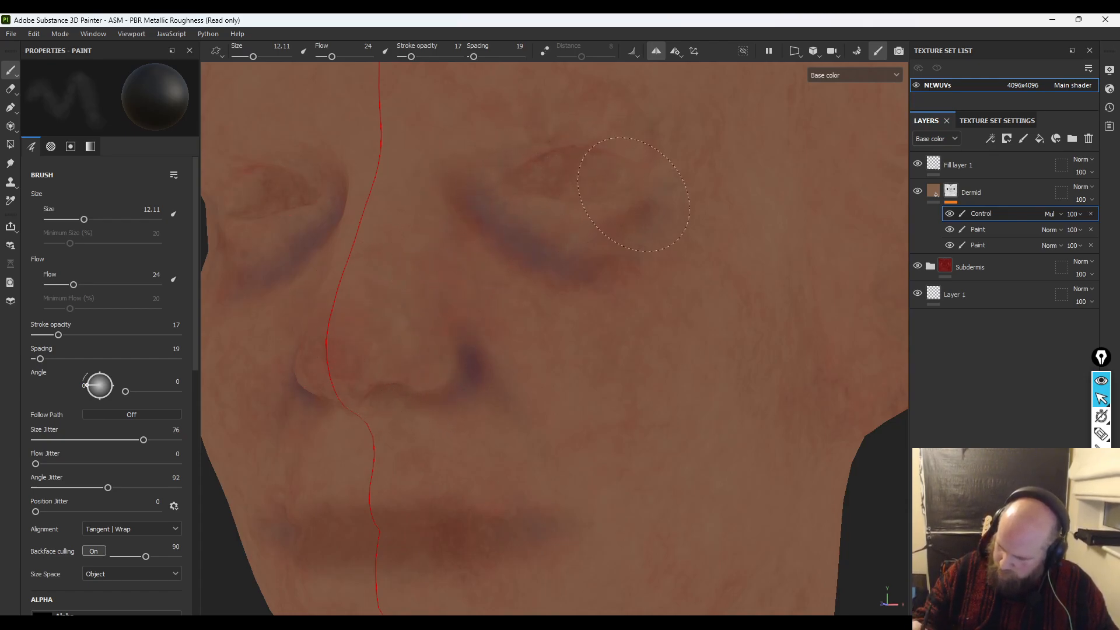
- Set the brush size to 3.85 and flow to 42, and paint shading along the eyelids and the eye corners
right_click_drag(624, 200, 585, 203, "ctrl")
mouse_move(586, 227)
right_mouse_down("alt")
mouse_move(625, 278)
mouse_move(677, 418)
right_mouse_up("alt")
mouse_move(682, 329)
left_mouse_down("alt")
mouse_move(702, 337)
mouse_move(660, 303)
left_mouse_up("alt")
right_click_drag(633, 187, 620, 187, "ctrl")
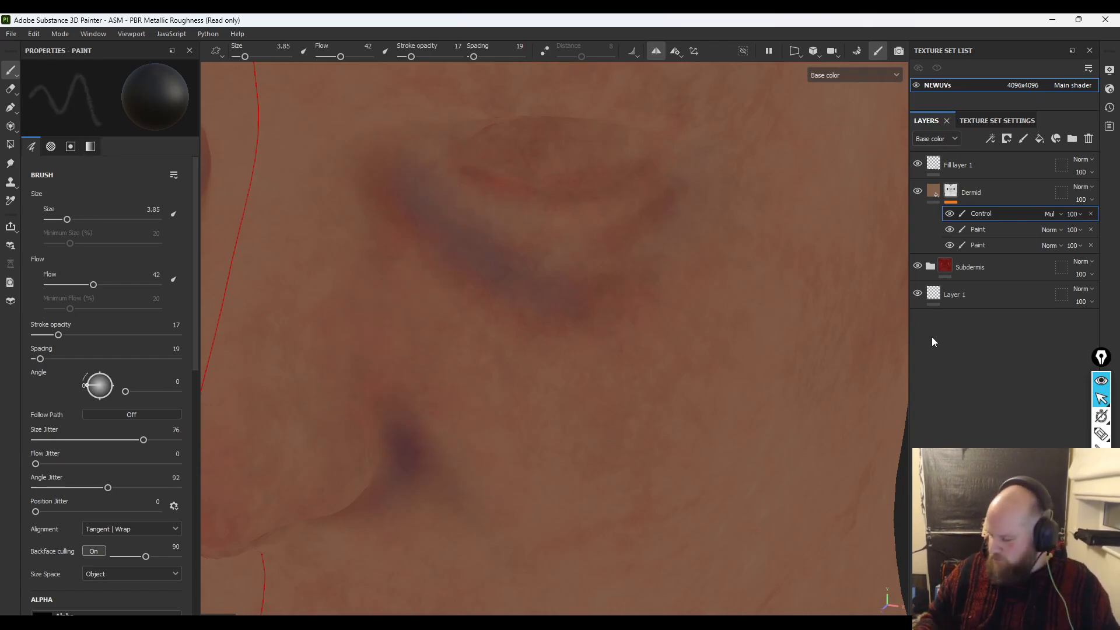
left_click_drag(863, 374, 840, 337, "alt")
mouse_move(840, 337)
middle_mouse_down("alt")
mouse_move(830, 279)
mouse_move(777, 239)
mouse_move(774, 267)
mouse_move(831, 428)
middle_mouse_up("alt")
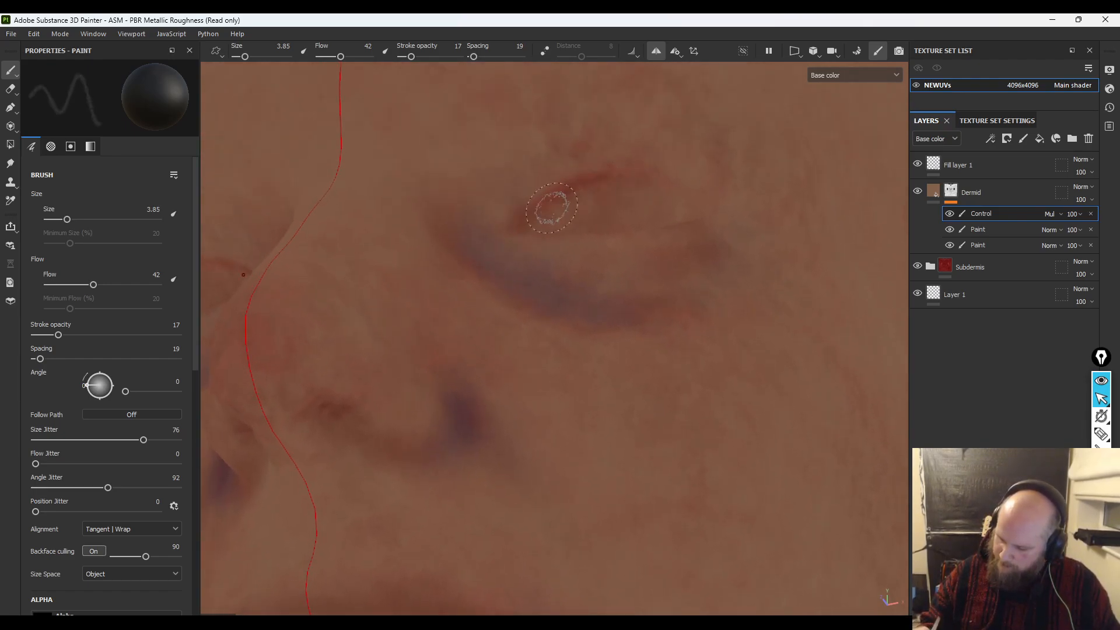
left_click_drag(518, 270, 511, 366, "alt")
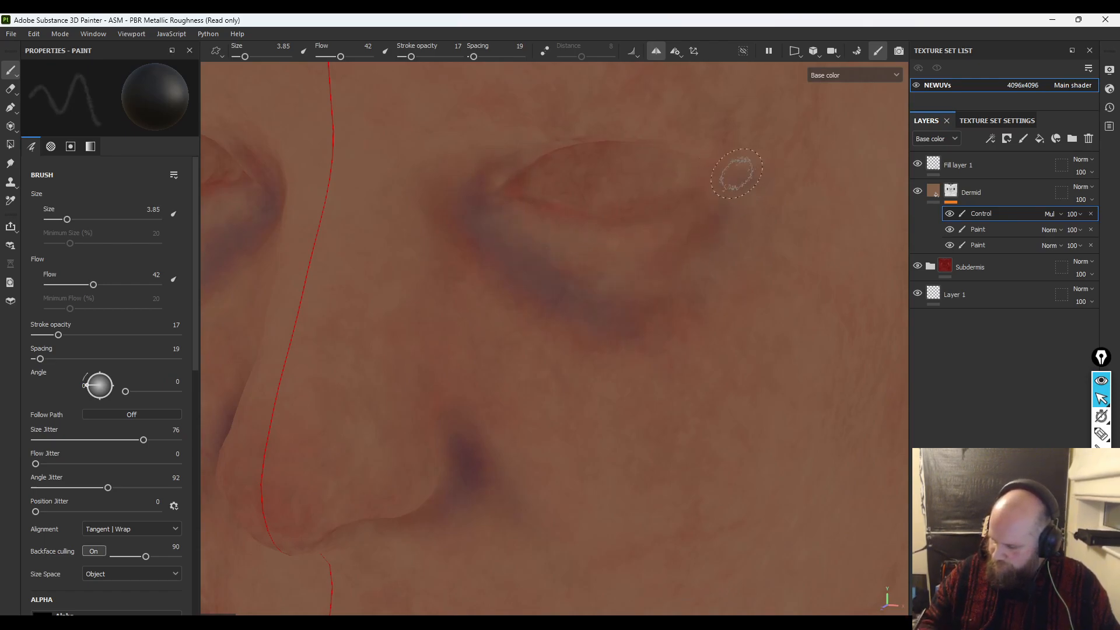
mouse_move(766, 172)
left_mouse_down("alt")
mouse_move(695, 185)
mouse_move(667, 292)
left_mouse_up("alt")
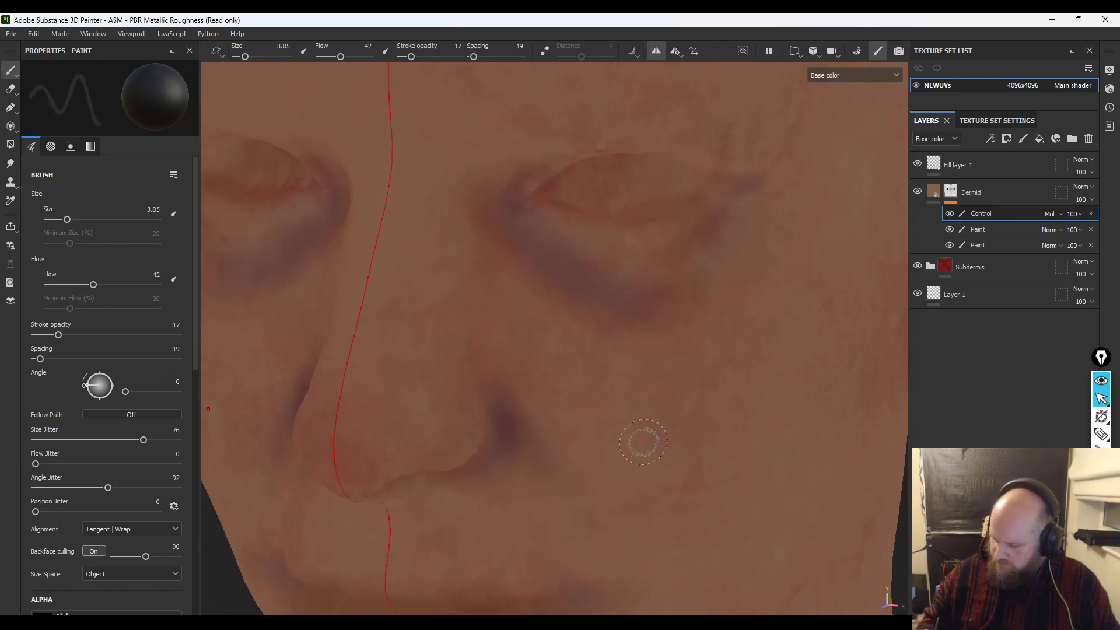
key("c")
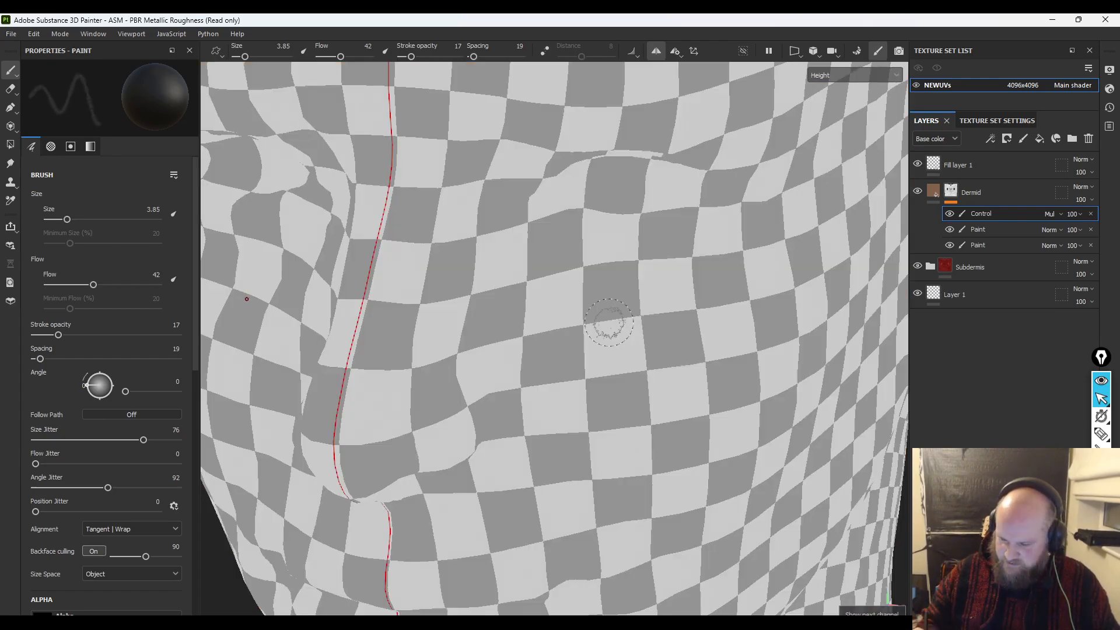
key("c")
key("c")
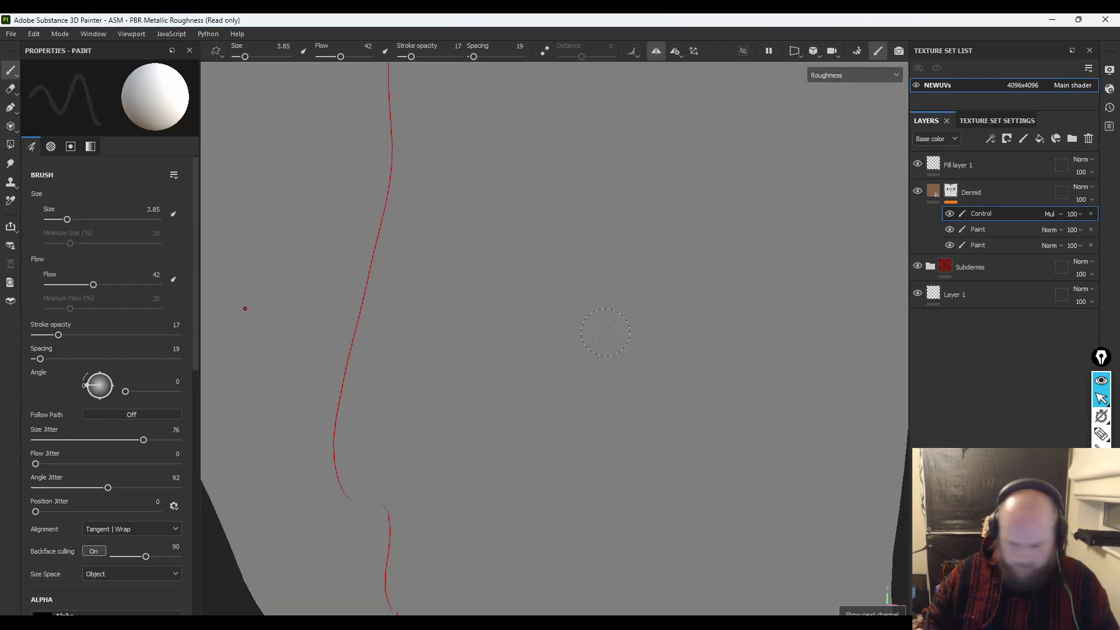
key("c")
- Set a white brush to size 9.63 and flow 51, and soften the shading beneath the eyes and beside the nose
right_click_drag(555, 272, 589, 268, "ctrl")
left_click_drag(93, 285, 57, 286)
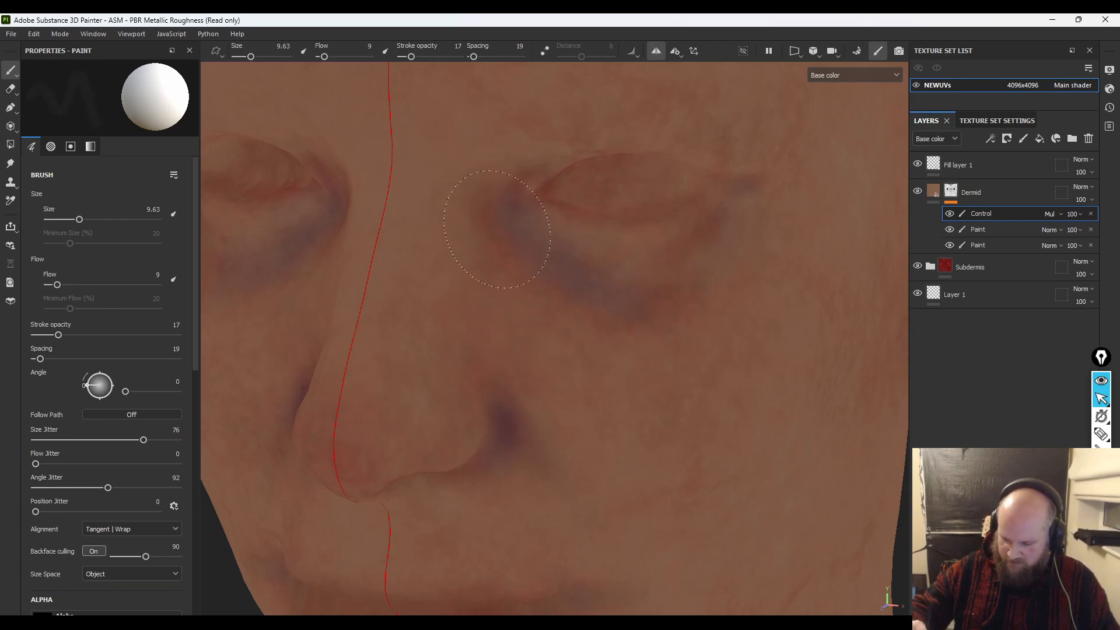
left_click_drag(66, 286, 103, 285)
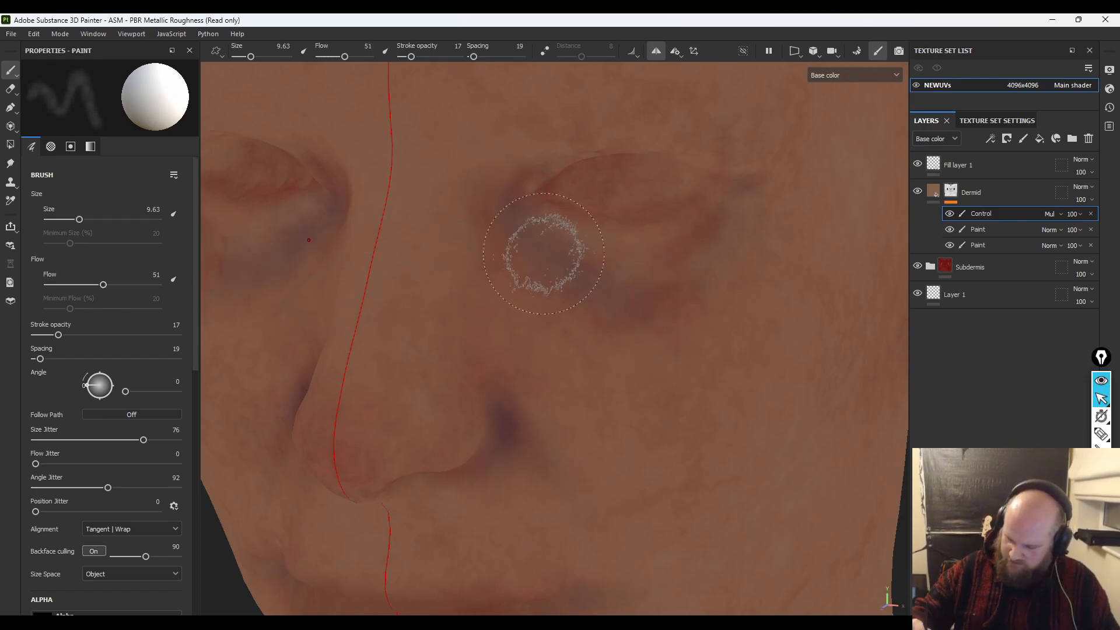
left_click_drag(673, 321, 672, 375)
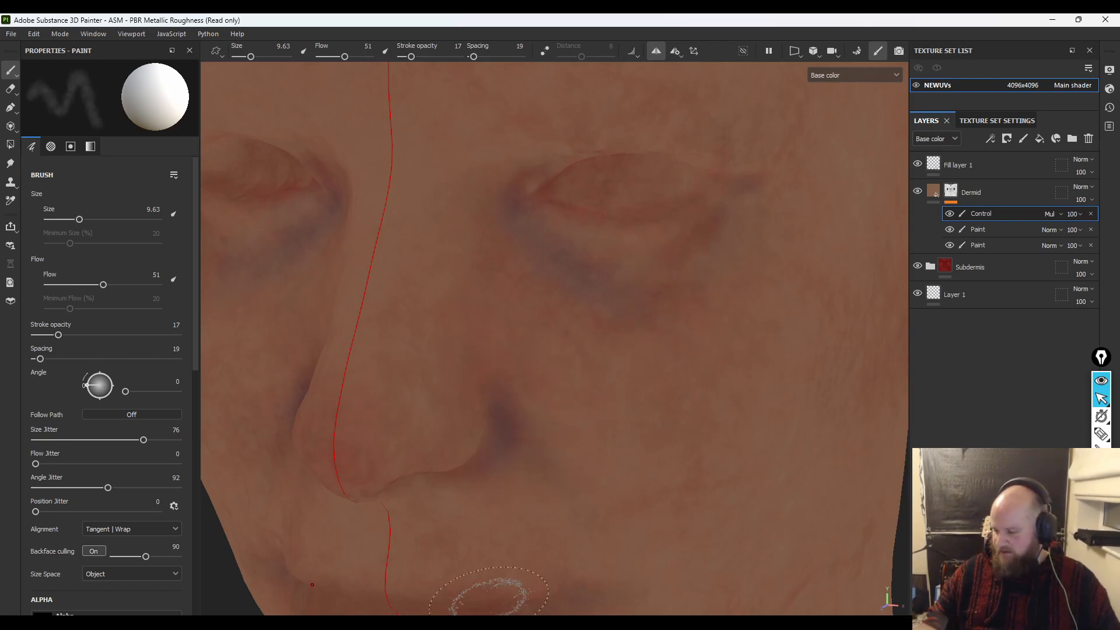
- Toggle the Control effect's visibility to compare the face with and without the painted shading
left_click(950, 214)
left_click(950, 214)
left_click(949, 214)
left_click(949, 214)
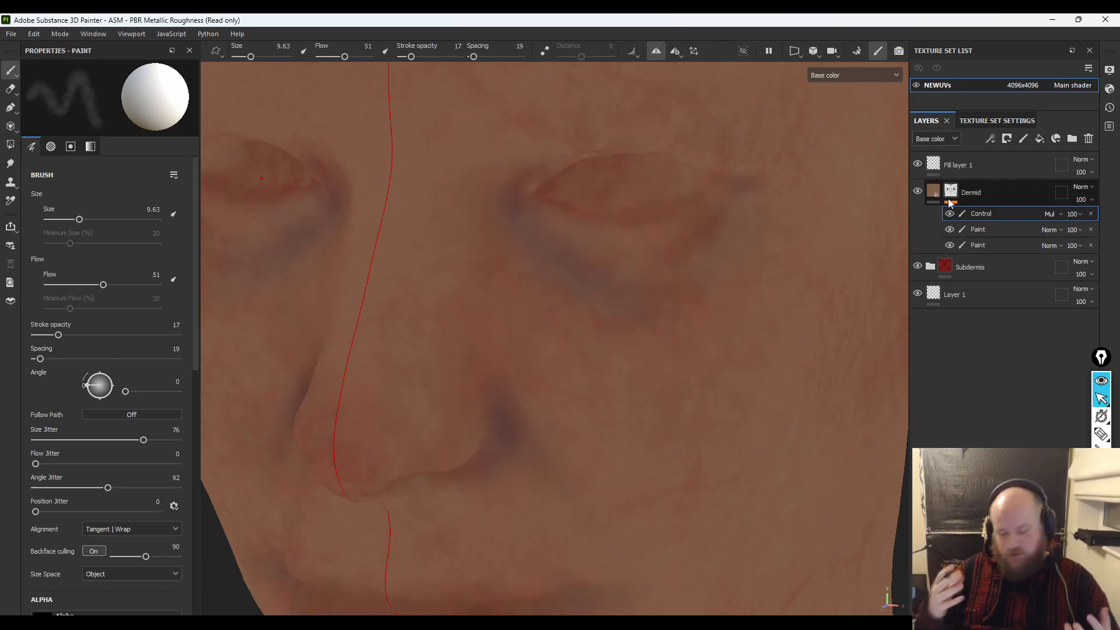
- Enlarge the brush to 34.14 and paint broad dark strokes over the temple and the rear of the cheek
left_click_drag(755, 405, 602, 209, "alt")
right_click_drag(602, 210, 583, 201, "alt")
mouse_move(307, 484)
left_mouse_down("alt")
mouse_move(355, 485)
mouse_move(273, 495)
left_mouse_up("alt")
right_click_drag(761, 445, 796, 443, "ctrl")
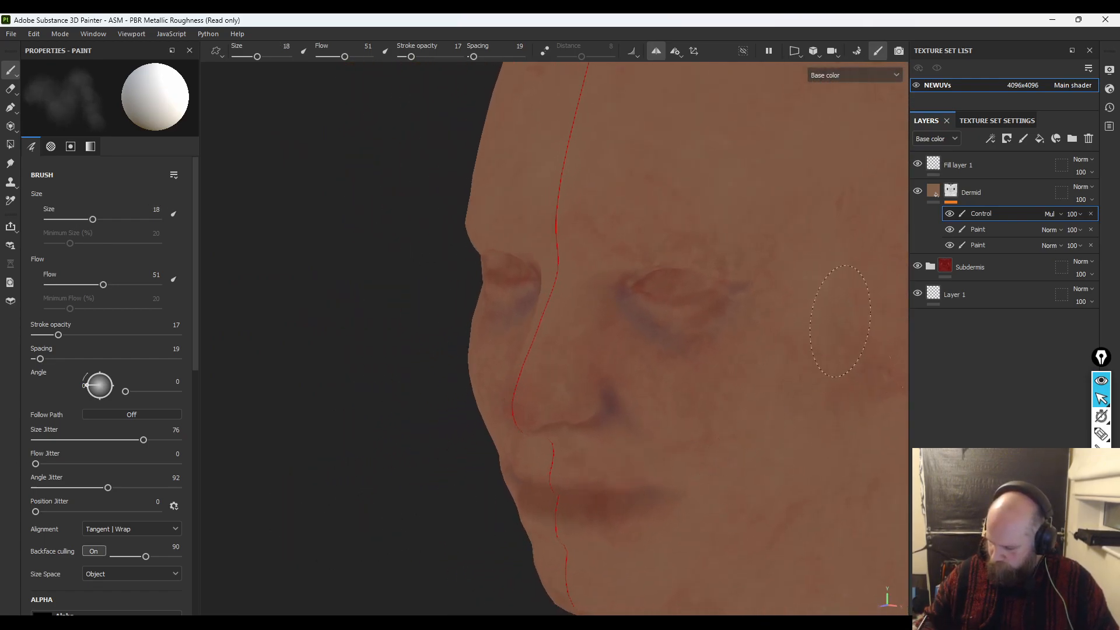
right_click_drag(764, 452, 840, 426, "ctrl")
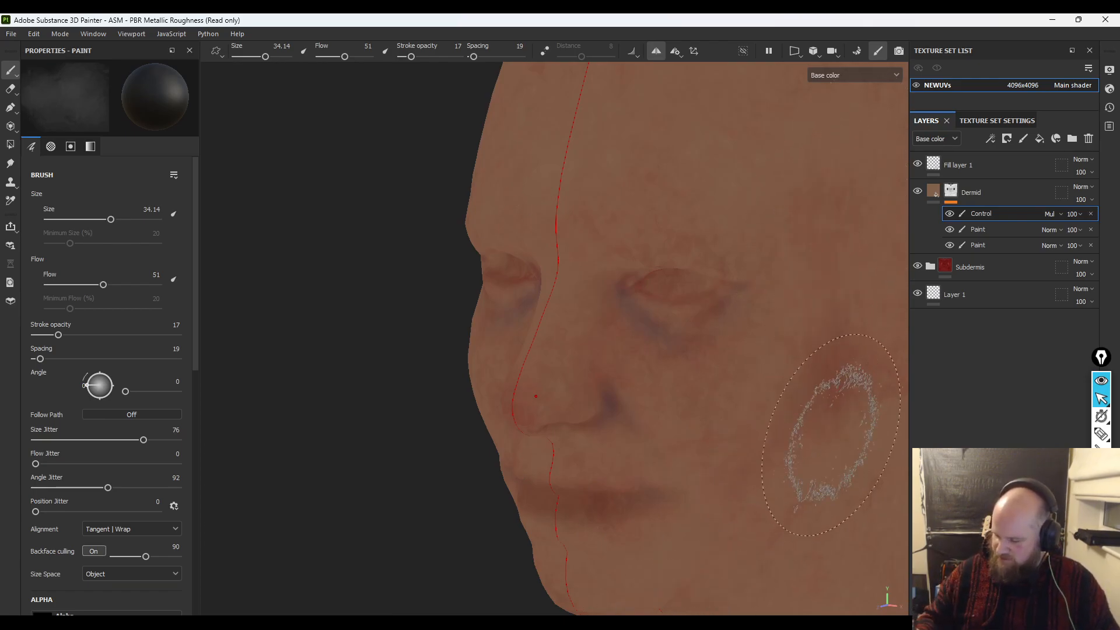
- Swap the brush color to white and soften the broad patches on the temple and cheek
right_click_drag(844, 543, 540, 535, "alt")
left_click_drag(540, 535, 503, 565, "alt")
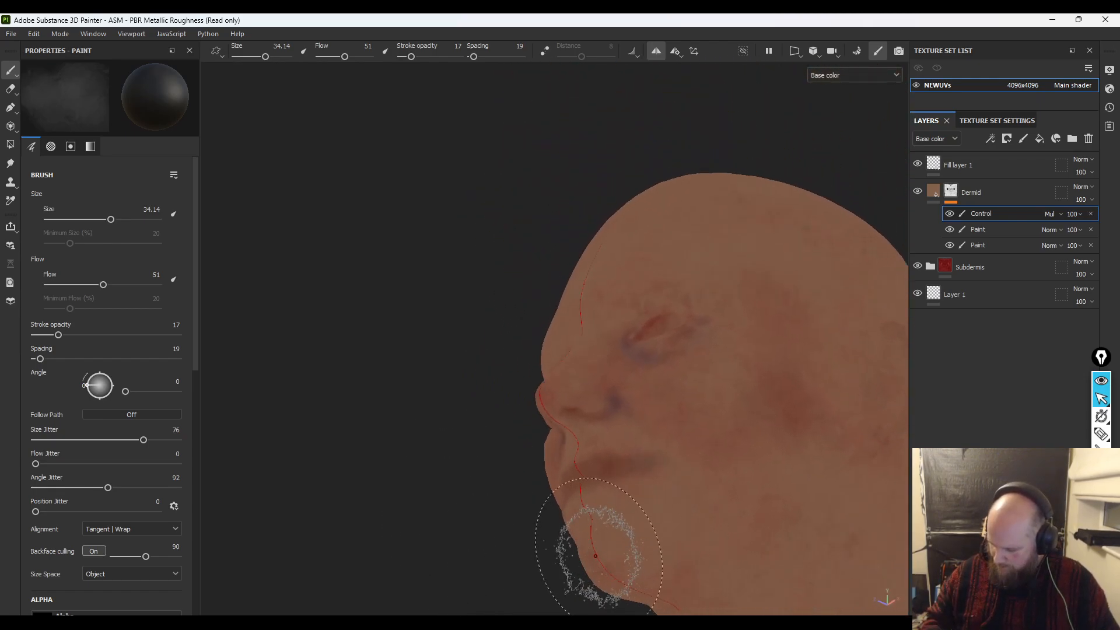
key("x")
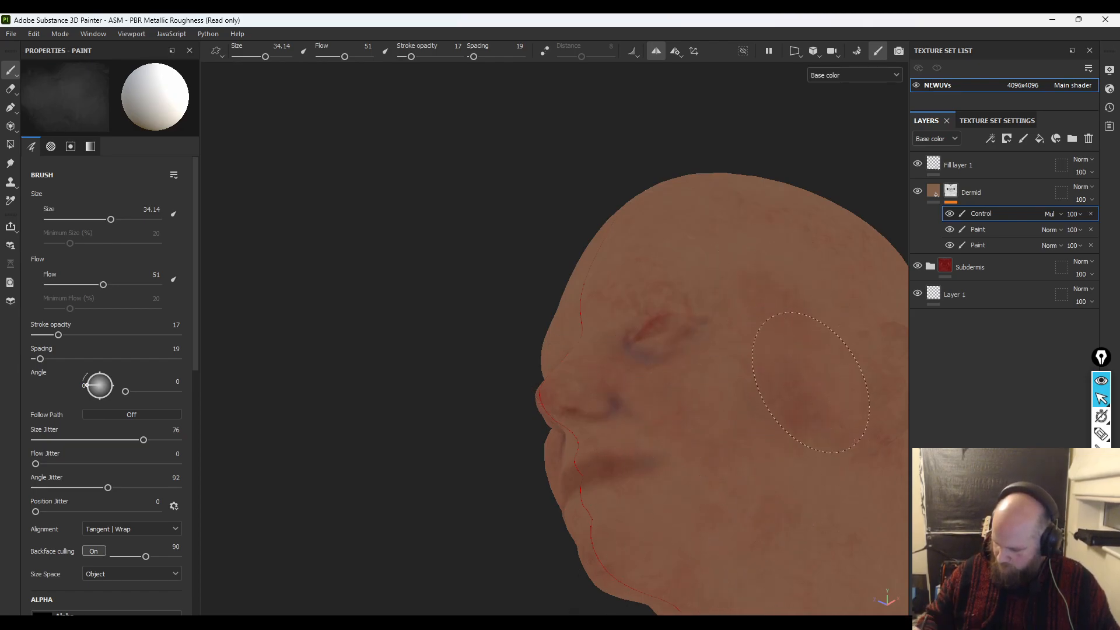
right_click_drag(799, 455, 780, 555, "alt")
mouse_move(629, 371)
right_mouse_down("alt")
mouse_move(685, 494)
mouse_move(644, 461)
right_mouse_up("alt")
mouse_move(413, 404)
left_mouse_down("alt")
mouse_move(487, 512)
mouse_move(508, 496)
left_mouse_up("alt")
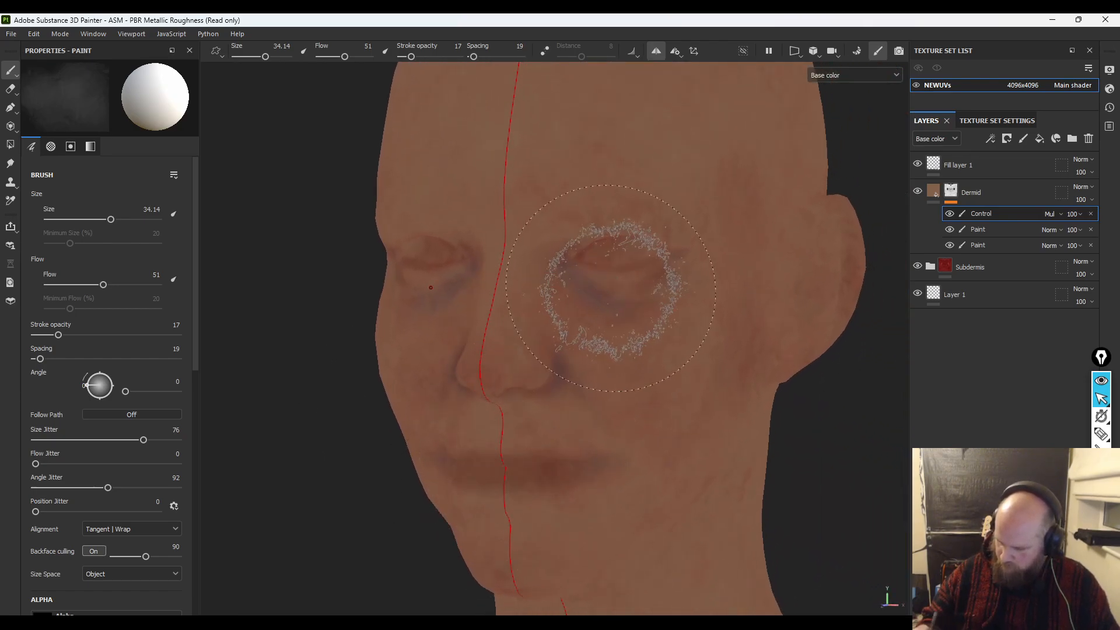
mouse_move(817, 405)
left_mouse_down("alt")
mouse_move(925, 425)
mouse_move(765, 428)
mouse_move(825, 375)
mouse_move(910, 343)
mouse_move(832, 325)
left_mouse_up("alt")
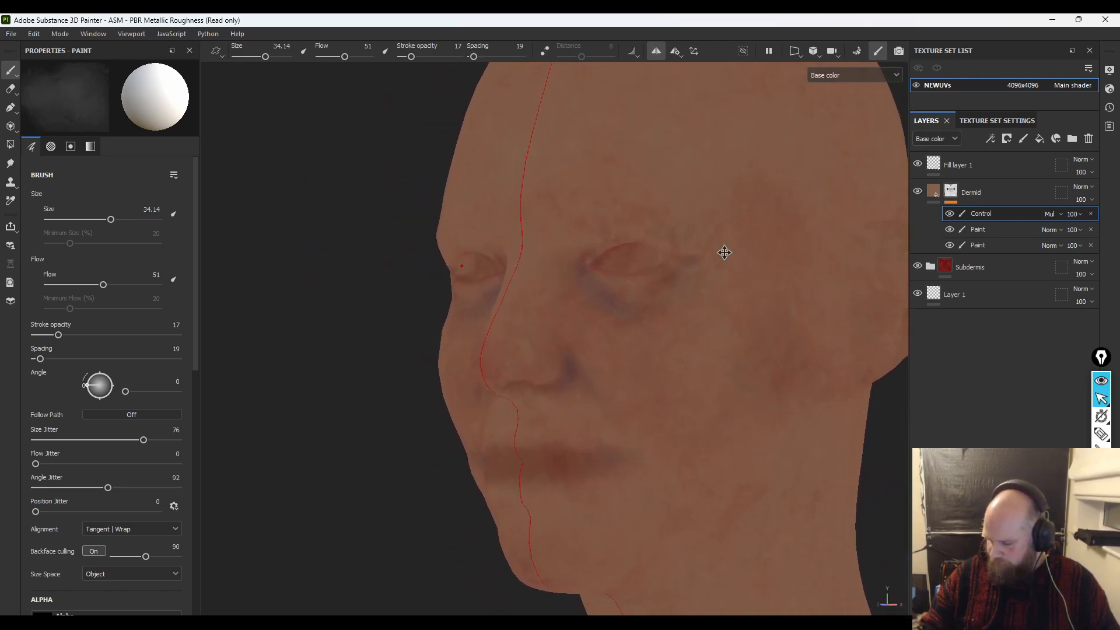
middle_click_drag(730, 251, 618, 255, "alt")
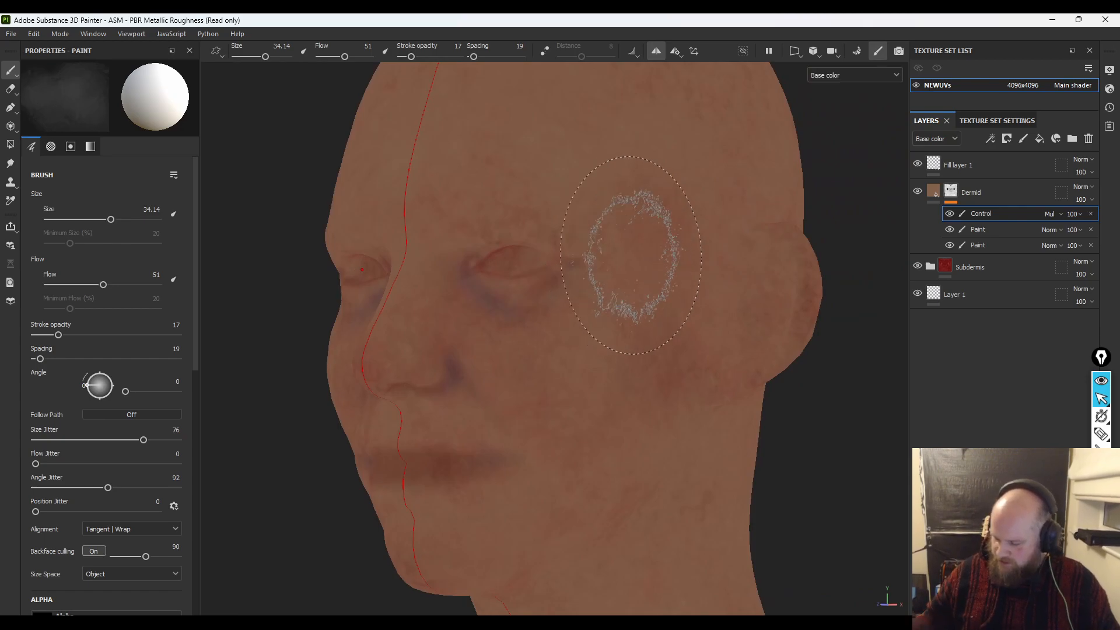
- Set a dark brush to size 10.13 and stroke opacity 34, and paint darker shading into the ear's rim and inner folds
mouse_move(795, 300)
right_mouse_down("ctrl")
mouse_move(782, 288)
mouse_move(728, 313)
right_mouse_up("ctrl")
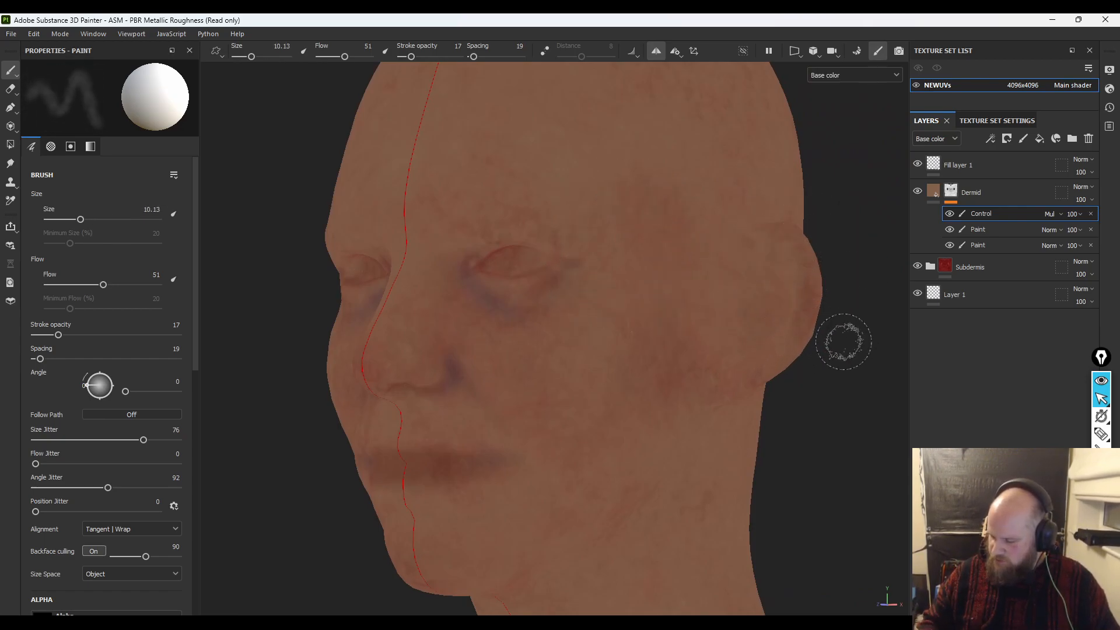
left_click_drag(843, 341, 818, 253, "alt")
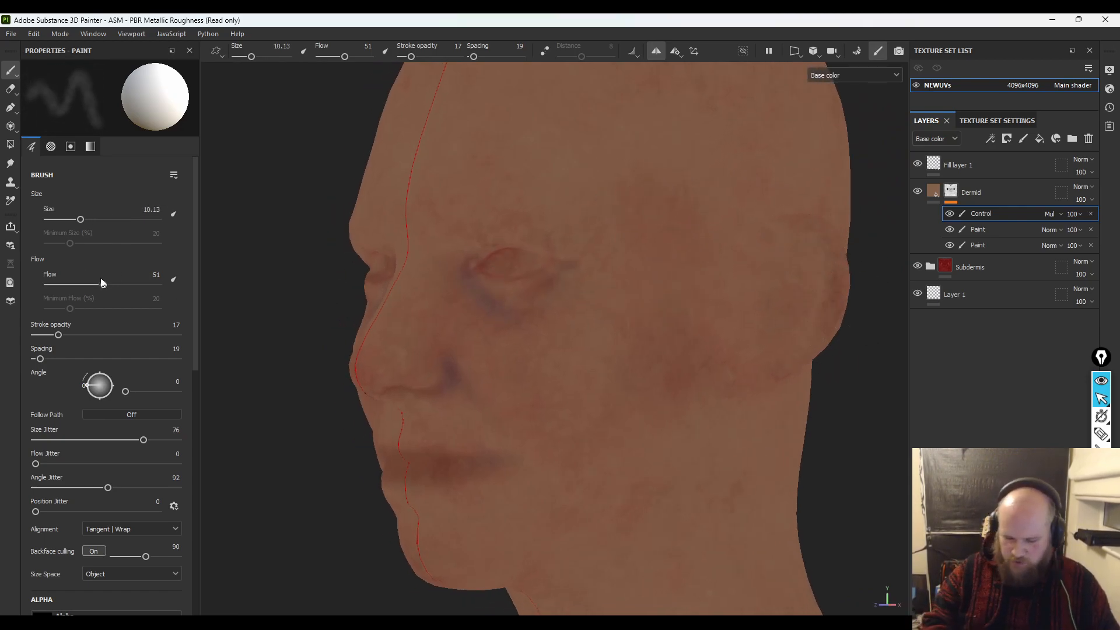
left_click_drag(65, 334, 85, 336)
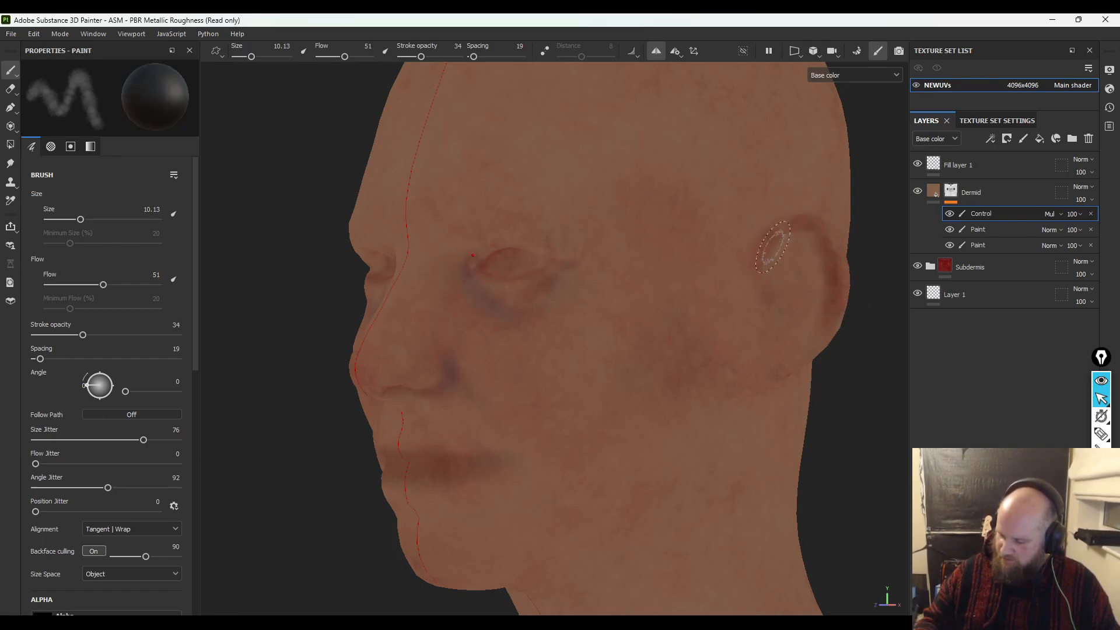
mouse_move(861, 453)
left_mouse_down("alt")
mouse_move(794, 490)
mouse_move(802, 470)
left_mouse_up("alt")
- Darken the lips, undo the last strokes, and soften the mouth with a white brush of size 18.17
left_click_drag(501, 534, 506, 491, "alt")
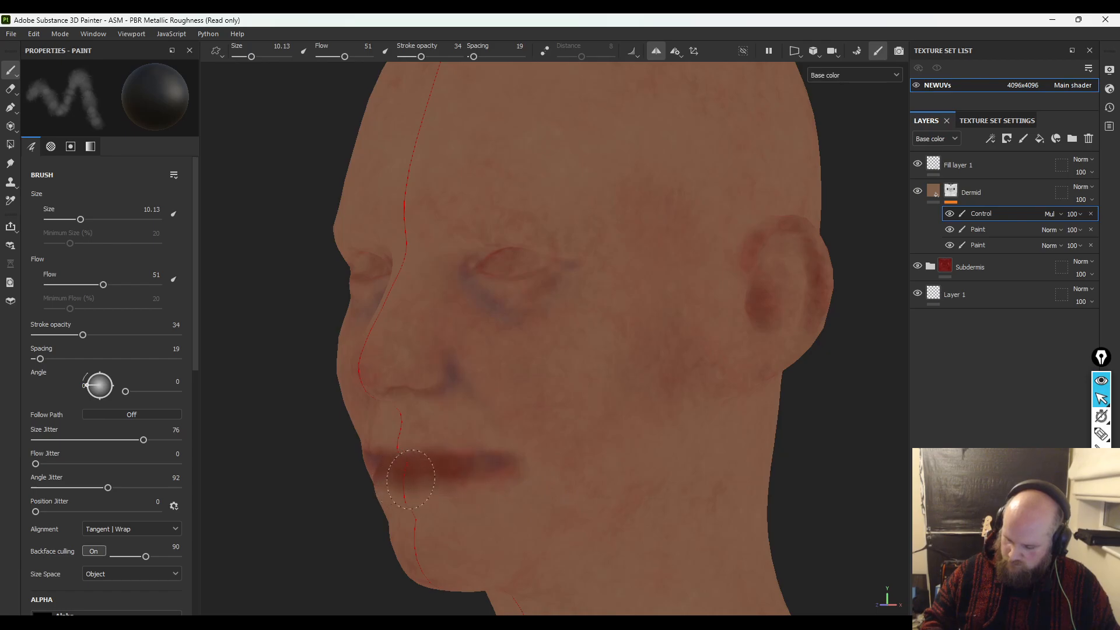
mouse_move(495, 485)
left_mouse_down("alt")
mouse_move(370, 537)
mouse_move(414, 548)
left_mouse_up("alt")
mouse_move(465, 470)
left_mouse_down()
mouse_move(495, 462)
mouse_move(449, 469)
left_mouse_up()
key("ctrl+z")
key("ctrl+z")
right_click_drag(463, 470, 506, 472, "ctrl")
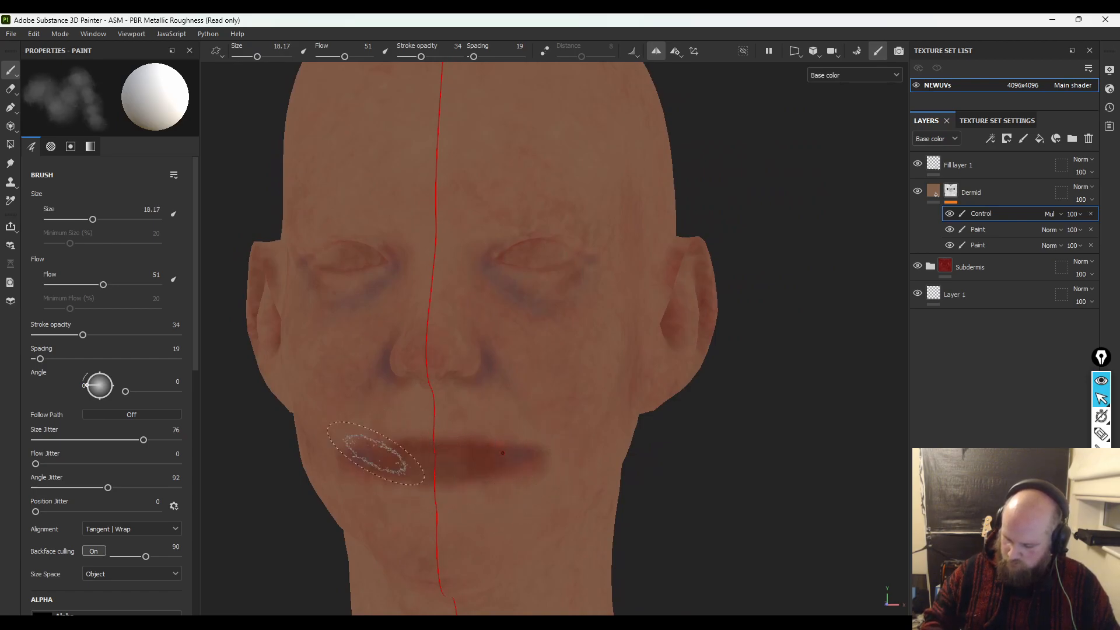
- Enlarge the white brush to 25.83 and soften the shading on the temple and cheek in front of the ear
mouse_move(614, 257)
right_mouse_down("alt")
mouse_move(524, 154)
mouse_move(525, 105)
right_mouse_up("alt")
mouse_move(694, 443)
right_mouse_down("alt")
mouse_move(658, 382)
mouse_move(677, 449)
right_mouse_up("alt")
mouse_move(742, 566)
left_mouse_down("alt")
mouse_move(695, 450)
mouse_move(565, 465)
left_mouse_up("alt")
right_click_drag(666, 243, 706, 243, "ctrl")
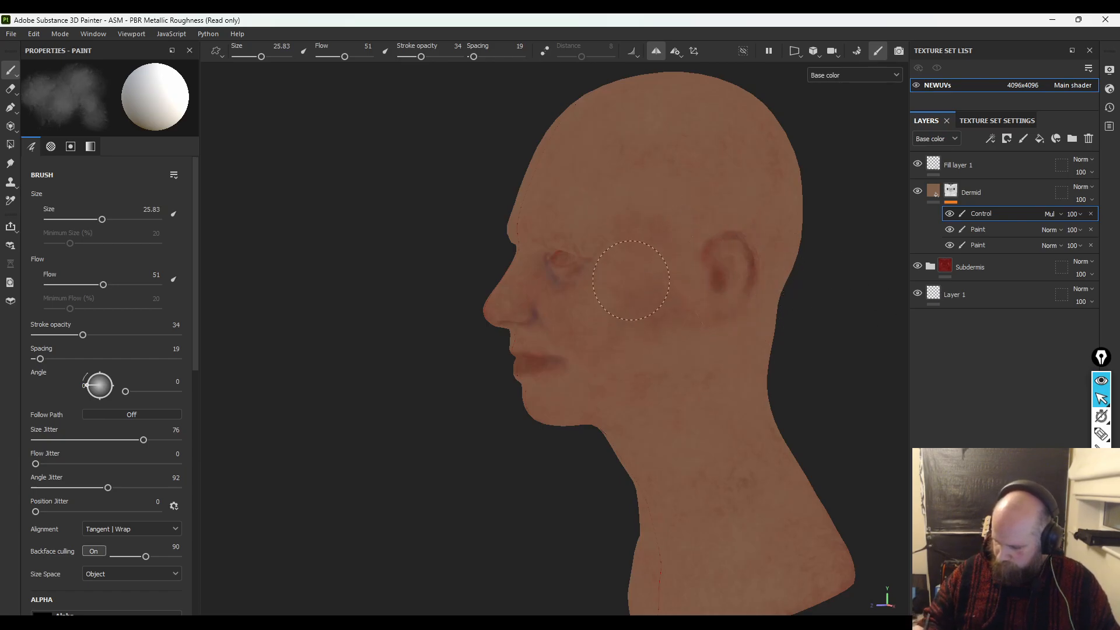
- Select the Dermid mask's upper Paint effect, enlarge the brush to 41.24 and soften the blotches across the head and neck
left_click(990, 230)
right_click_drag(655, 245, 704, 244, "ctrl")
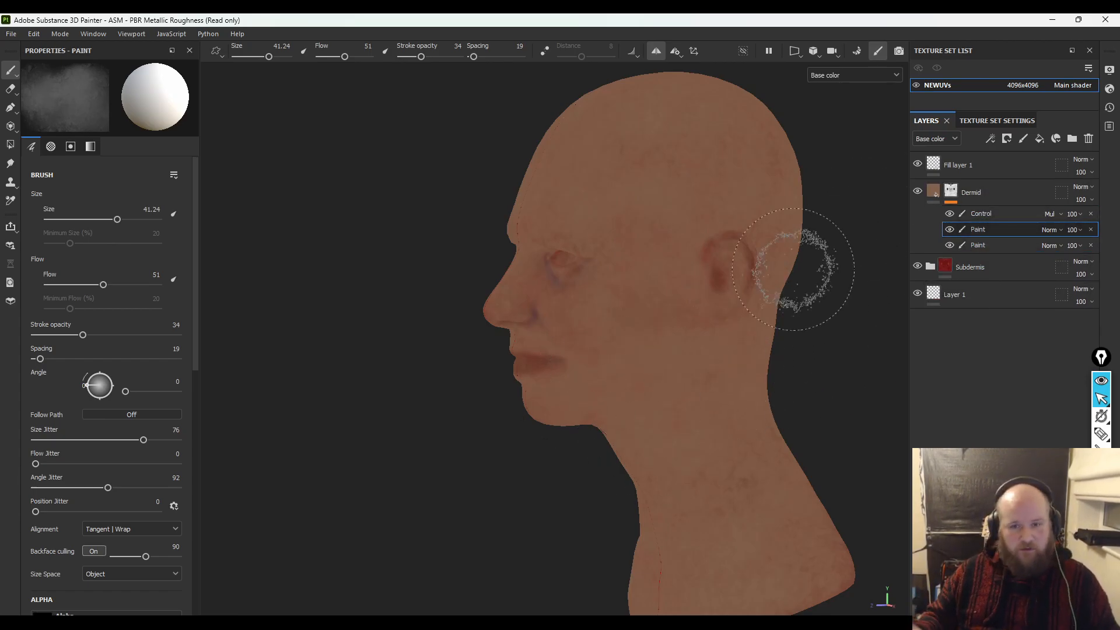
mouse_move(850, 325)
left_mouse_down("alt")
mouse_move(770, 264)
mouse_move(745, 488)
left_mouse_up("alt")
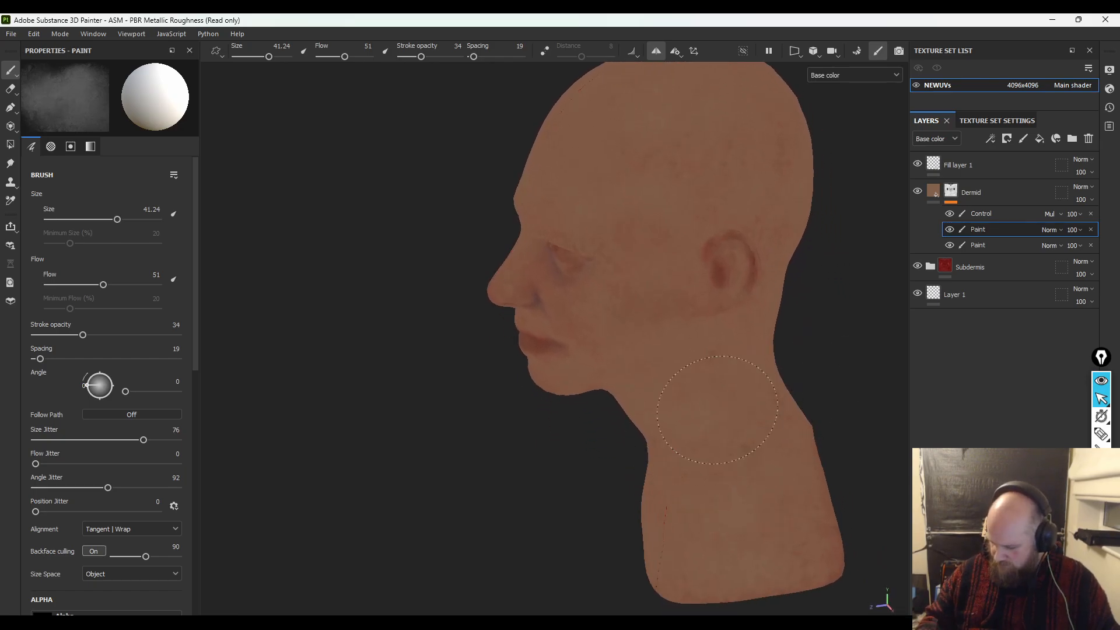
left_click_drag(846, 340, 1022, 300, "alt")
left_click_drag(677, 420, 807, 439, "alt")
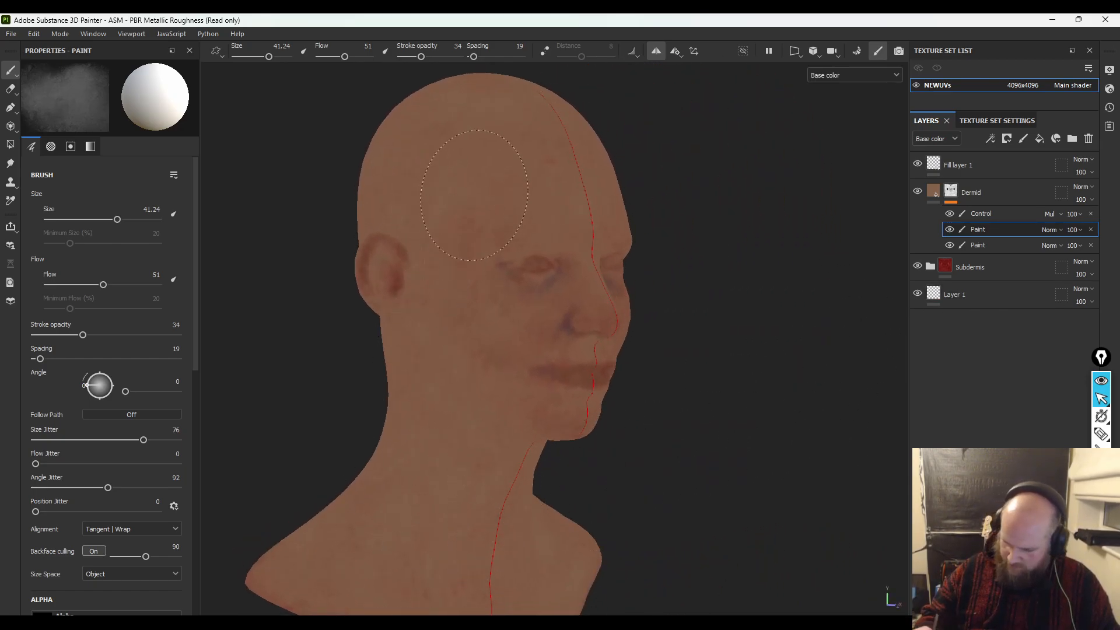
mouse_move(589, 500)
left_mouse_down("alt")
mouse_move(641, 445)
mouse_move(605, 432)
left_mouse_up("alt")
- Select the Control effect again, shrink the white brush to 5.75 and soften the shading of the lips
left_click(995, 213)
mouse_move(575, 331)
right_mouse_down("ctrl")
mouse_move(522, 260)
mouse_move(547, 292)
right_mouse_up("ctrl")
right_click_drag(547, 319, 712, 575, "alt")
right_click_drag(569, 425, 609, 483, "alt")
mouse_move(589, 414)
right_mouse_down("ctrl")
mouse_move(543, 413)
mouse_move(561, 391)
right_mouse_up("ctrl")
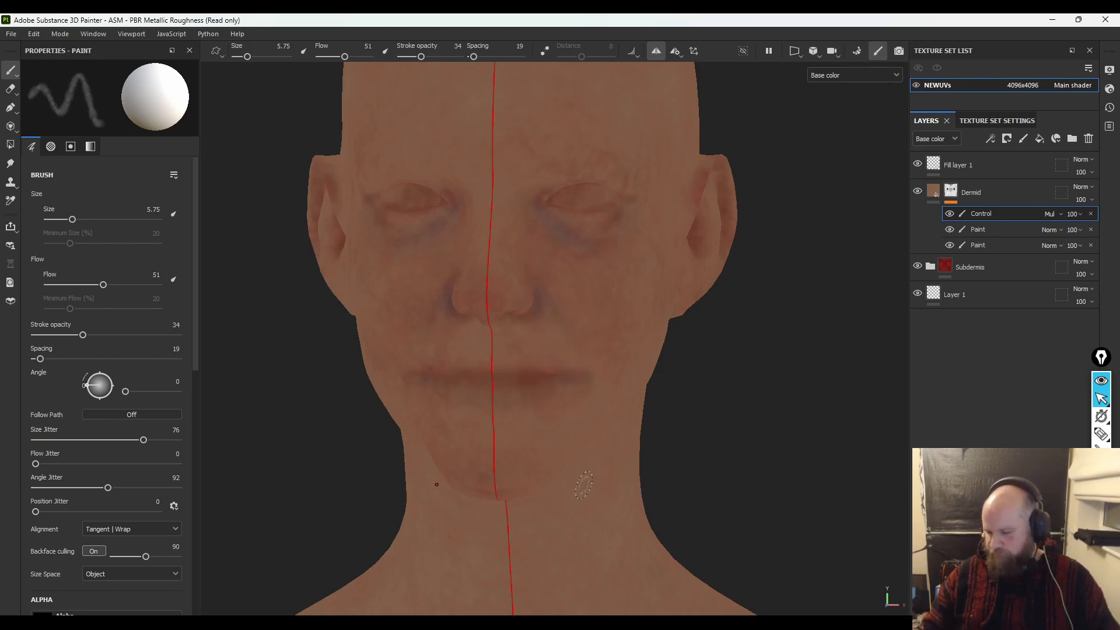
middle_click_drag(686, 373, 772, 440, "alt")
right_click_drag(773, 439, 688, 365, "alt")
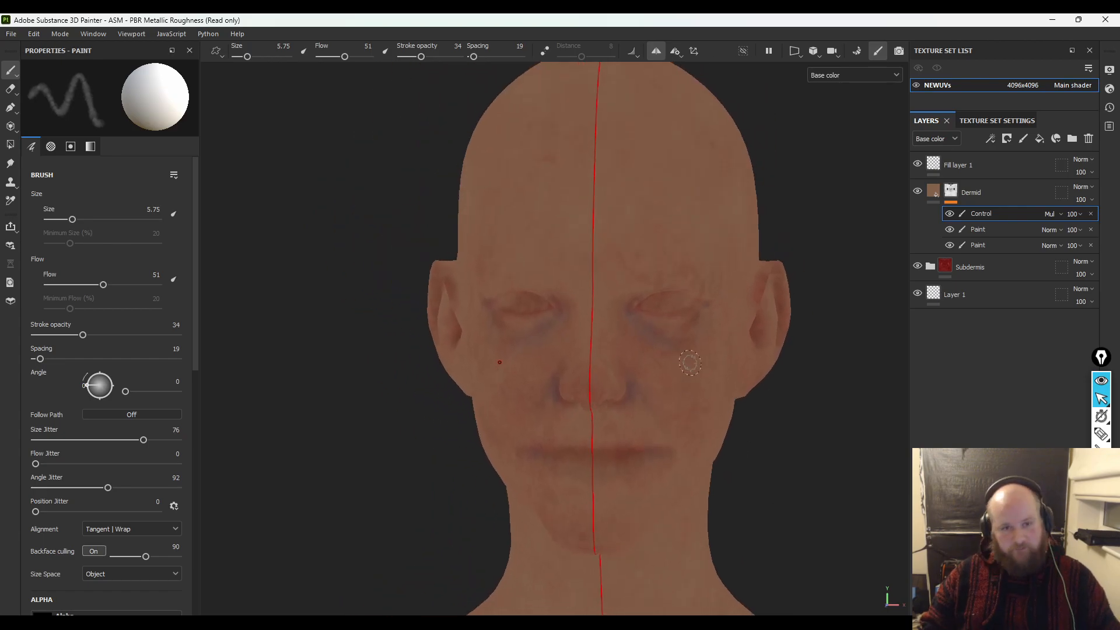
- Try a darker, more saturated base color on the Dermid fill layer and undo it
left_click(932, 192)
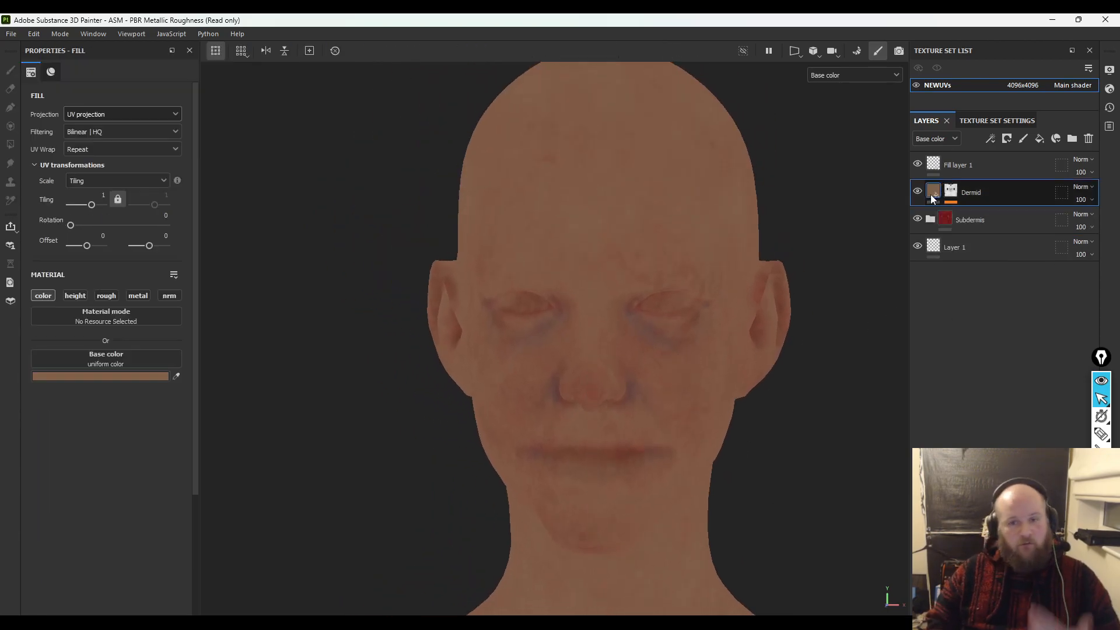
left_click(145, 377)
left_click_drag(201, 456, 232, 491)
key("ctrl+z")
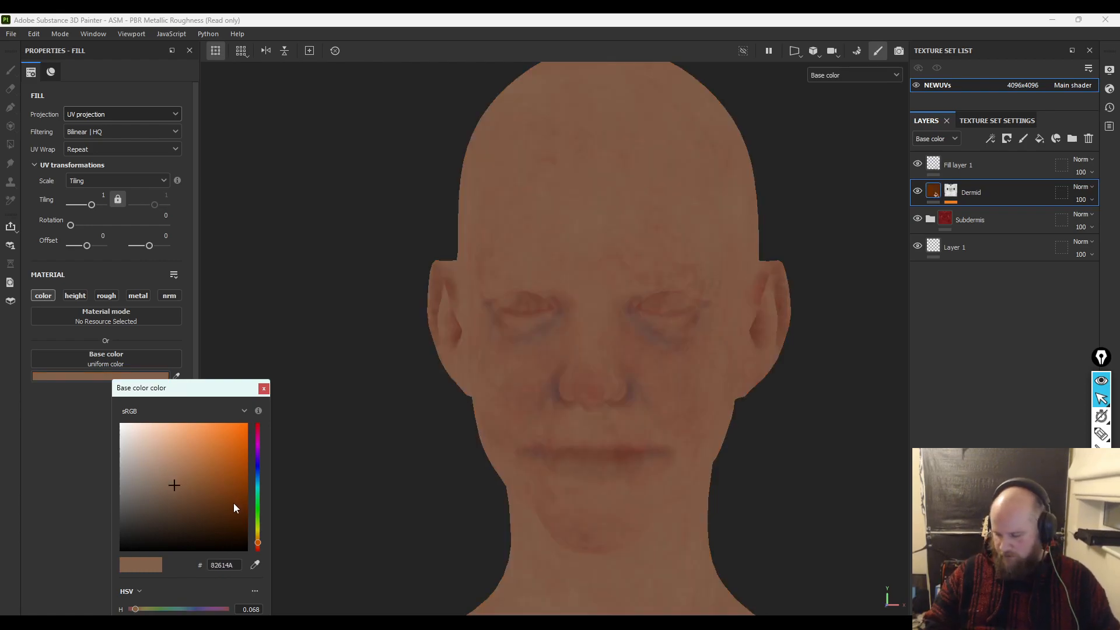
scroll(612, 282, "up", 3)
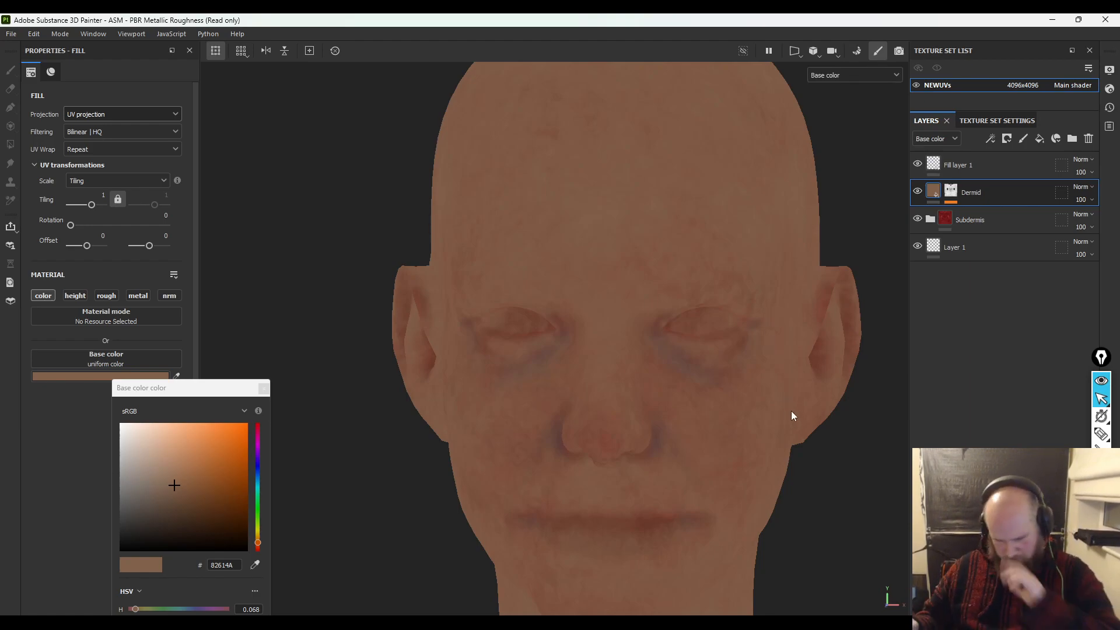
- Add a fill layer above Dermid, sample Dermid's brown as its base color and lighten it to A0805F
left_click(1039, 139)
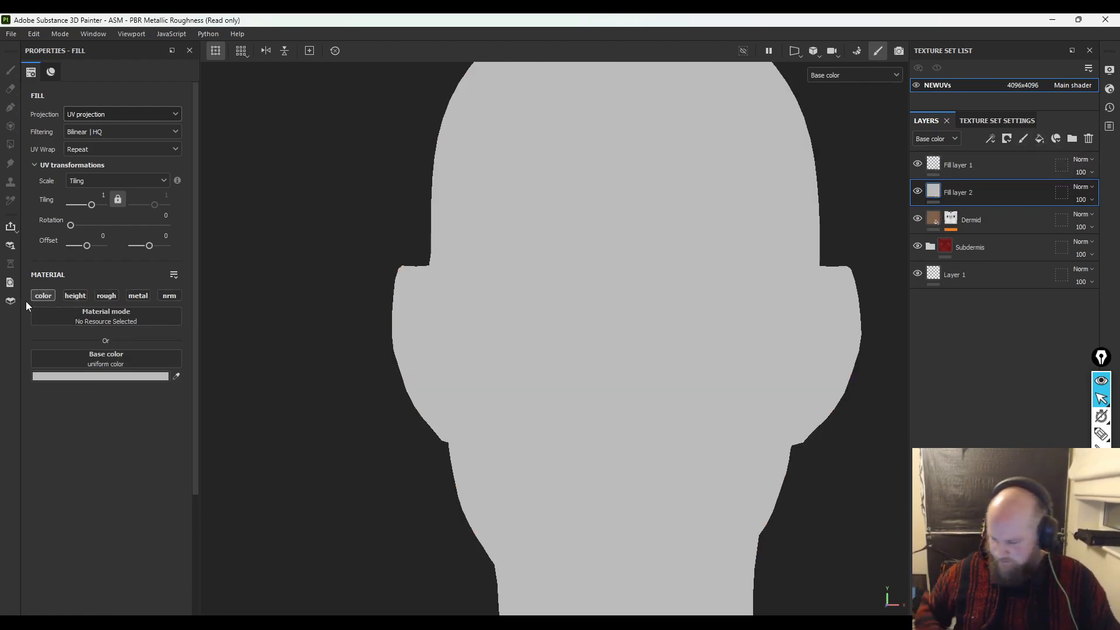
left_click(101, 377)
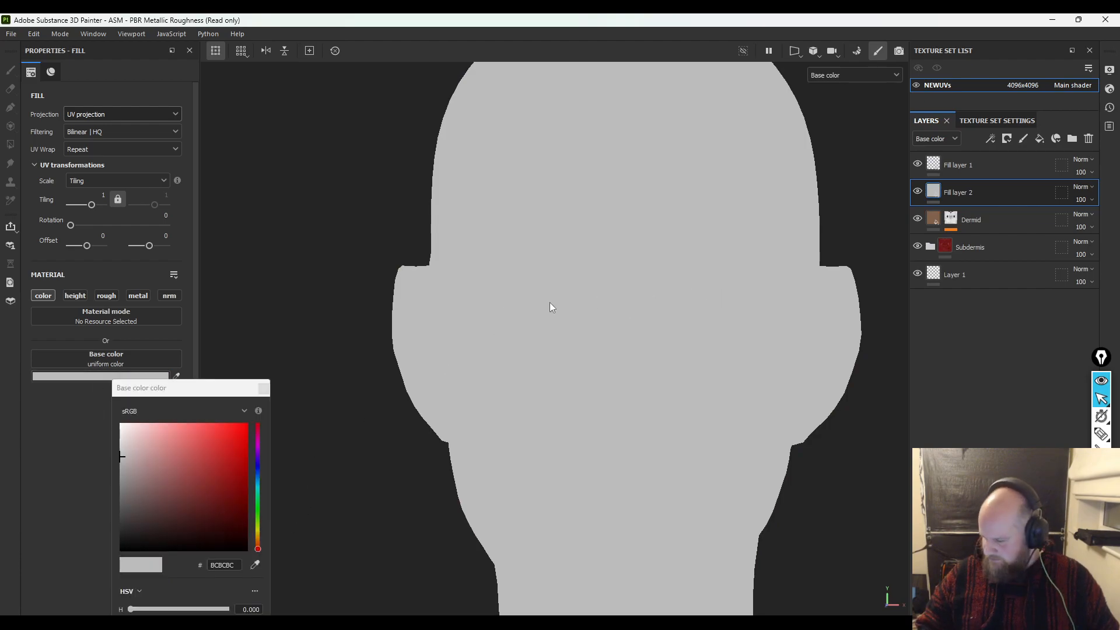
left_click(255, 564)
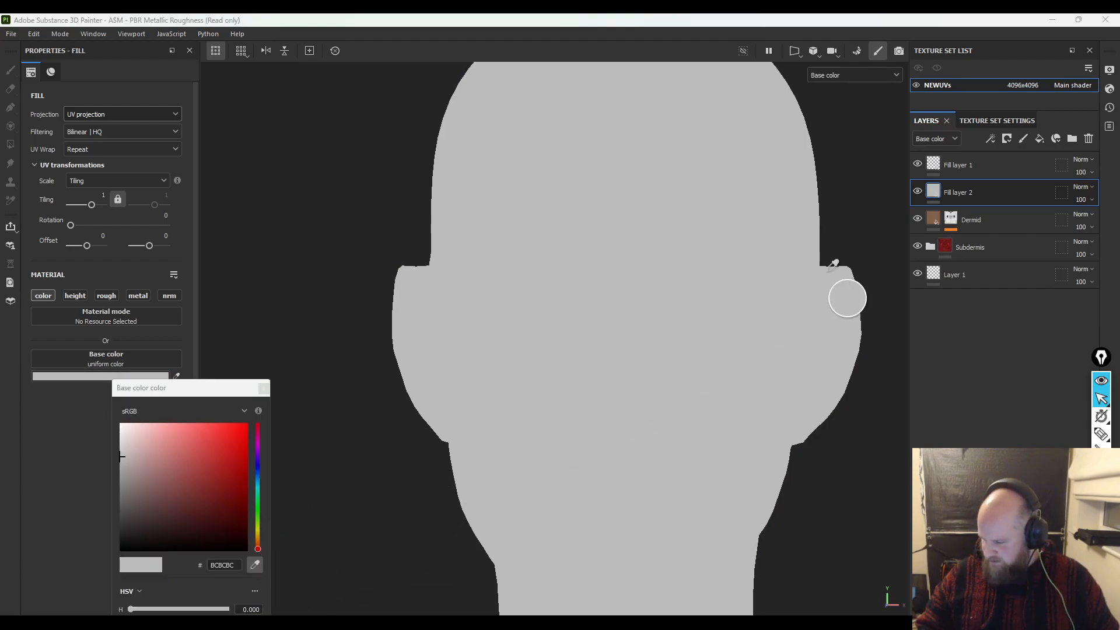
left_click(933, 212)
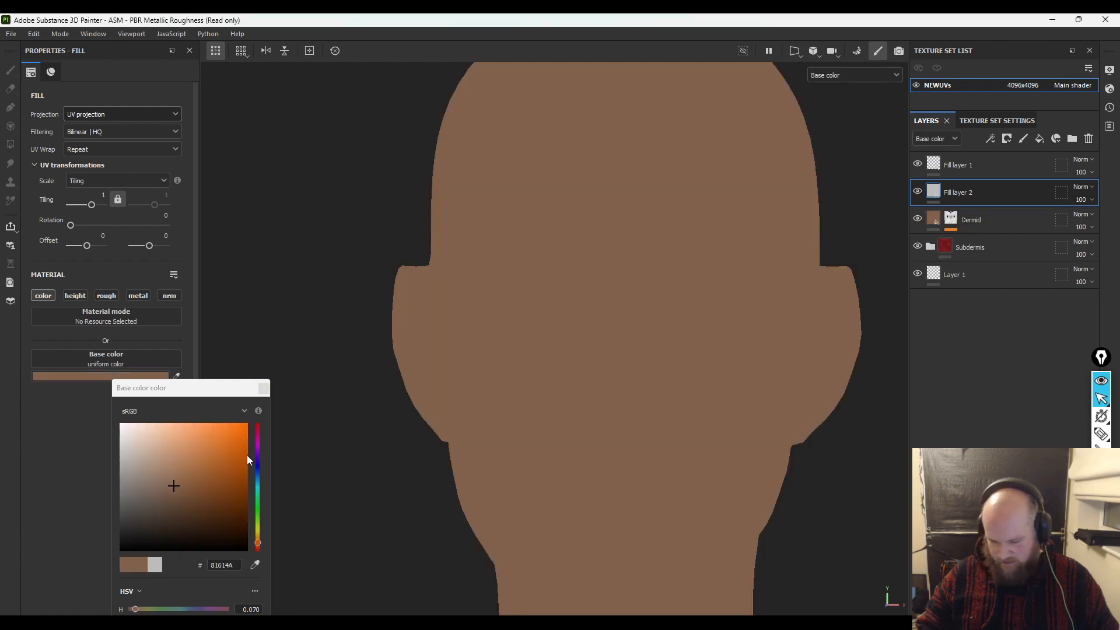
left_click_drag(175, 487, 173, 463)
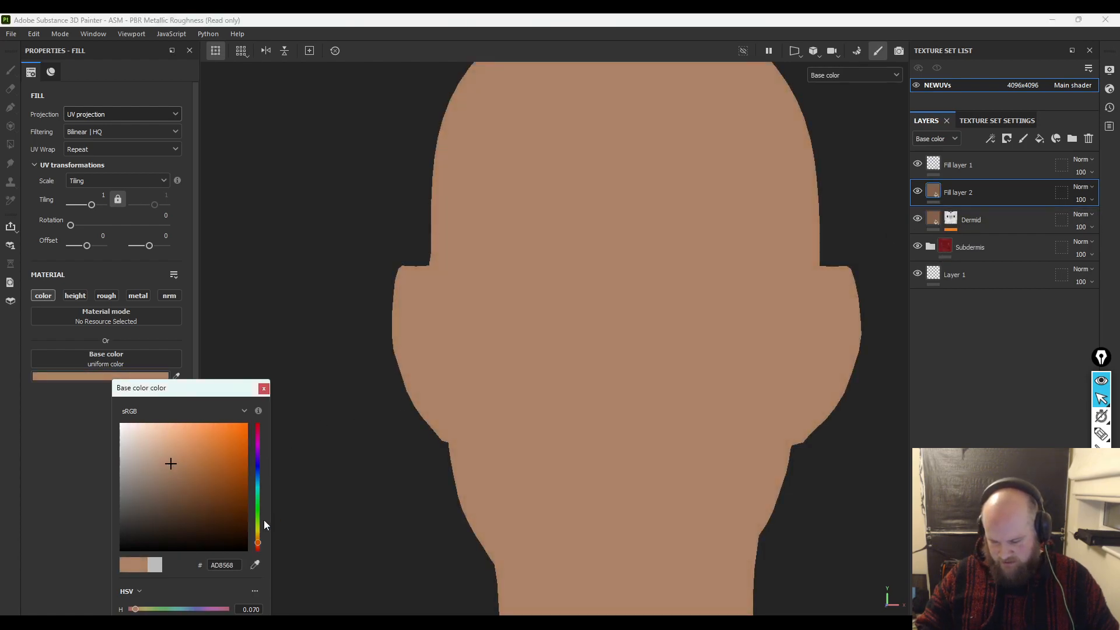
left_click(258, 540)
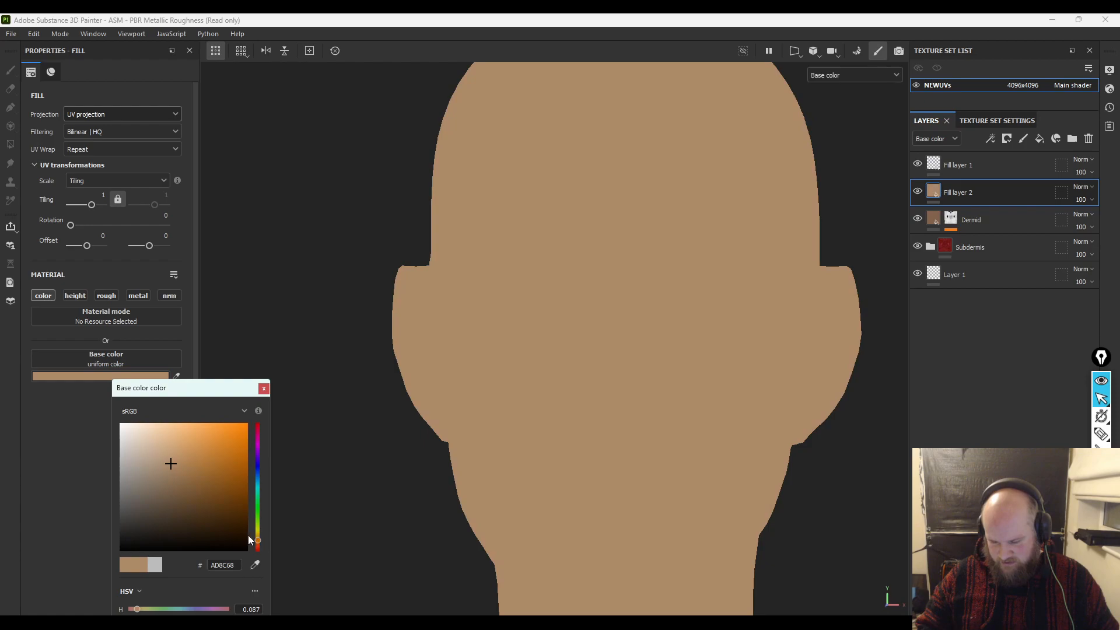
left_click_drag(168, 466, 170, 470)
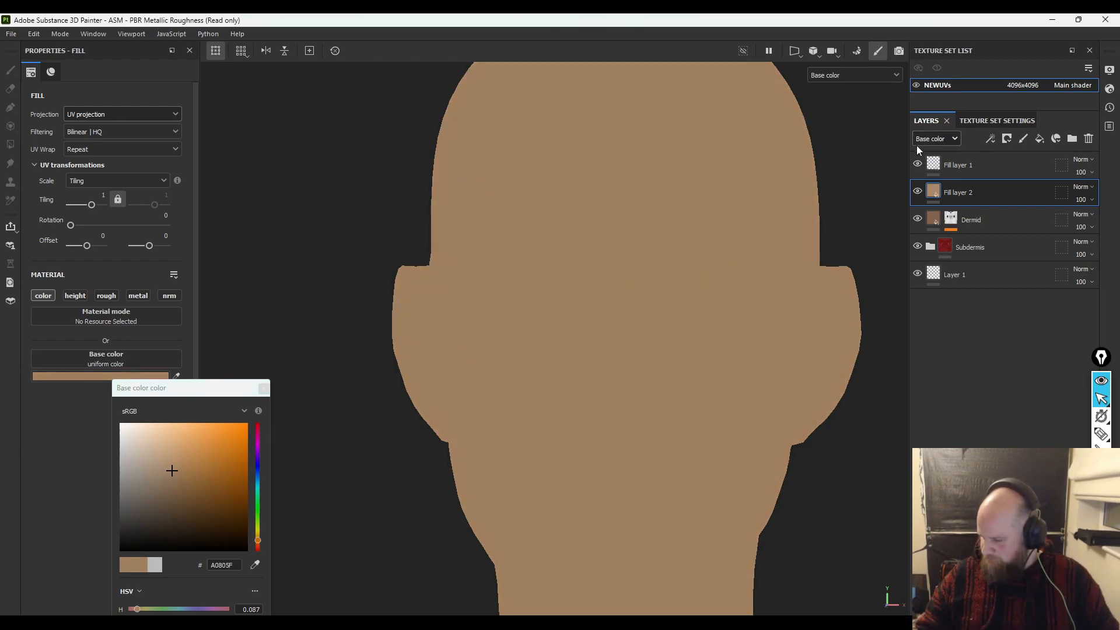
- Add a black mask to the new fill layer and add a paint effect to that mask
right_click(932, 195)
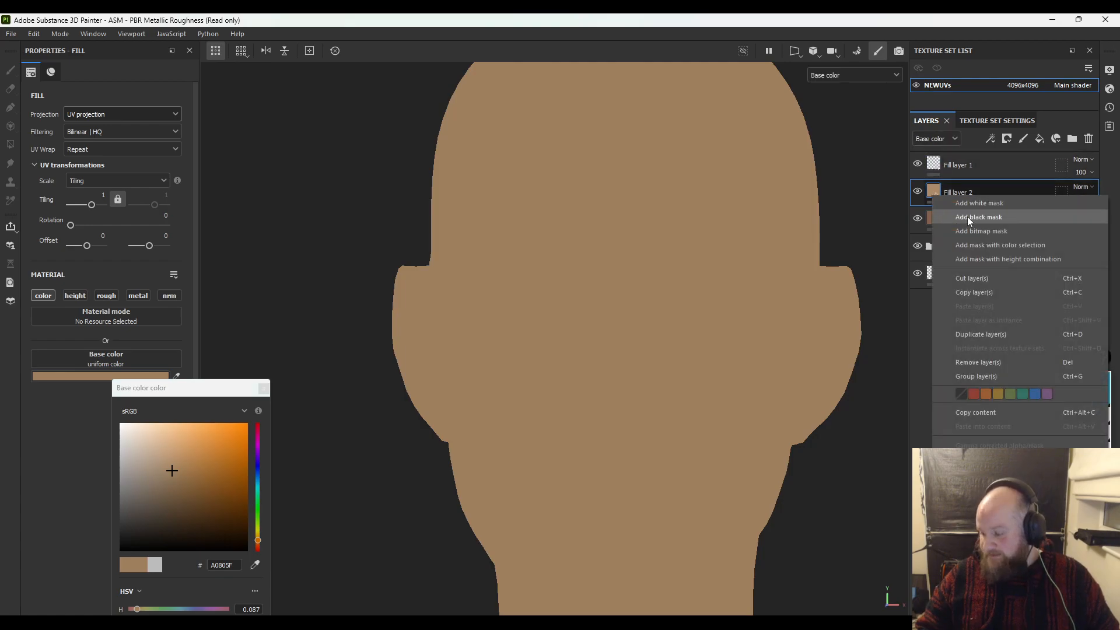
left_click(968, 217)
right_click(960, 197)
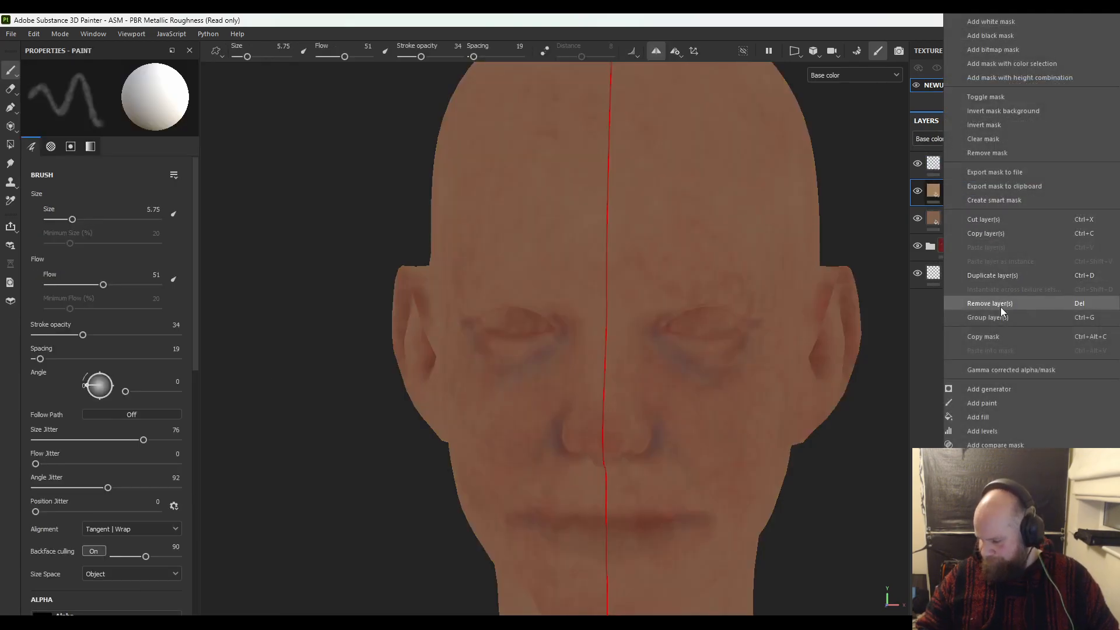
left_click(993, 402)
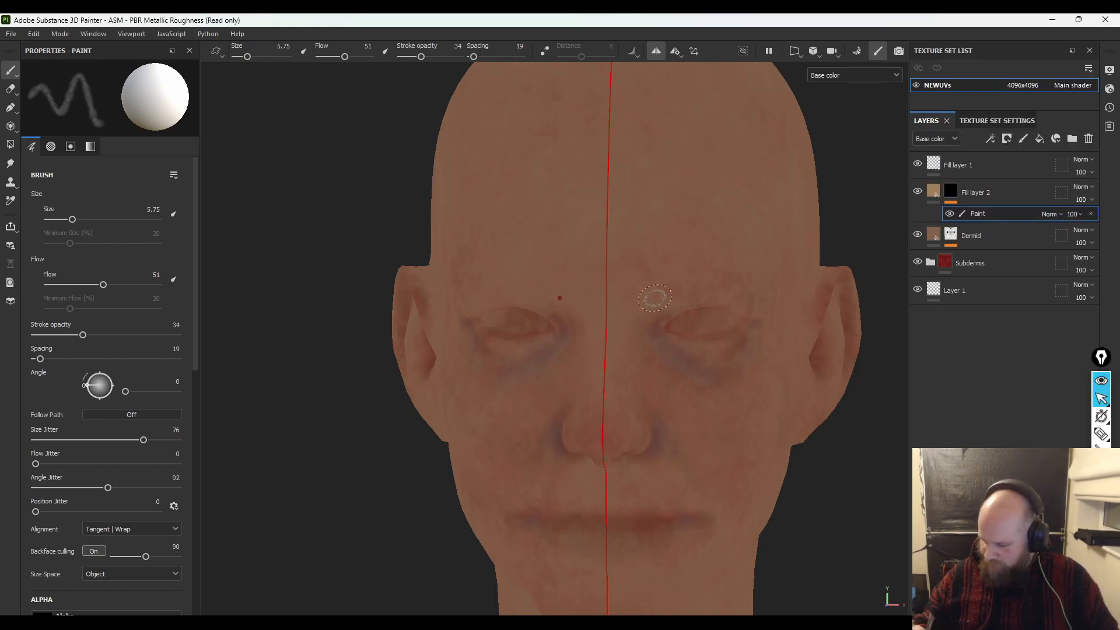
- Try painting the lighter tone over the brow ridges with the textured brush at sizes 13.4 and 11.42, and undo the strokes
right_click_drag(638, 295, 677, 300, "ctrl")
left_click_drag(581, 300, 659, 300)
right_click_drag(750, 444, 718, 418, "alt")
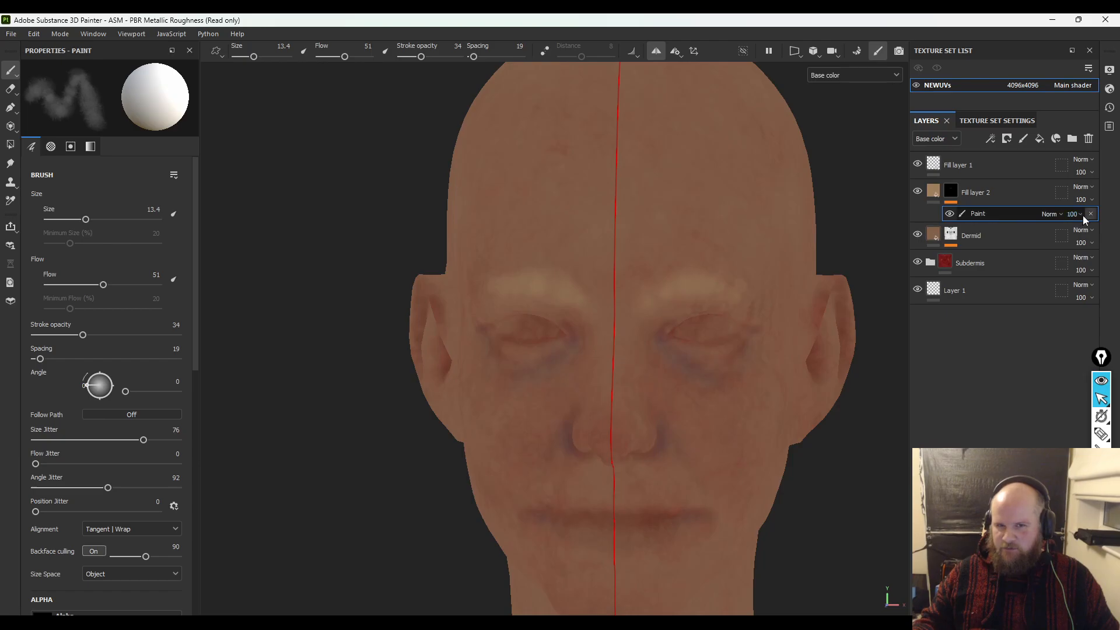
left_click_drag(880, 470, 779, 432, "alt")
right_click_drag(669, 295, 661, 300, "ctrl")
key("ctrl+z")
key("ctrl+z")
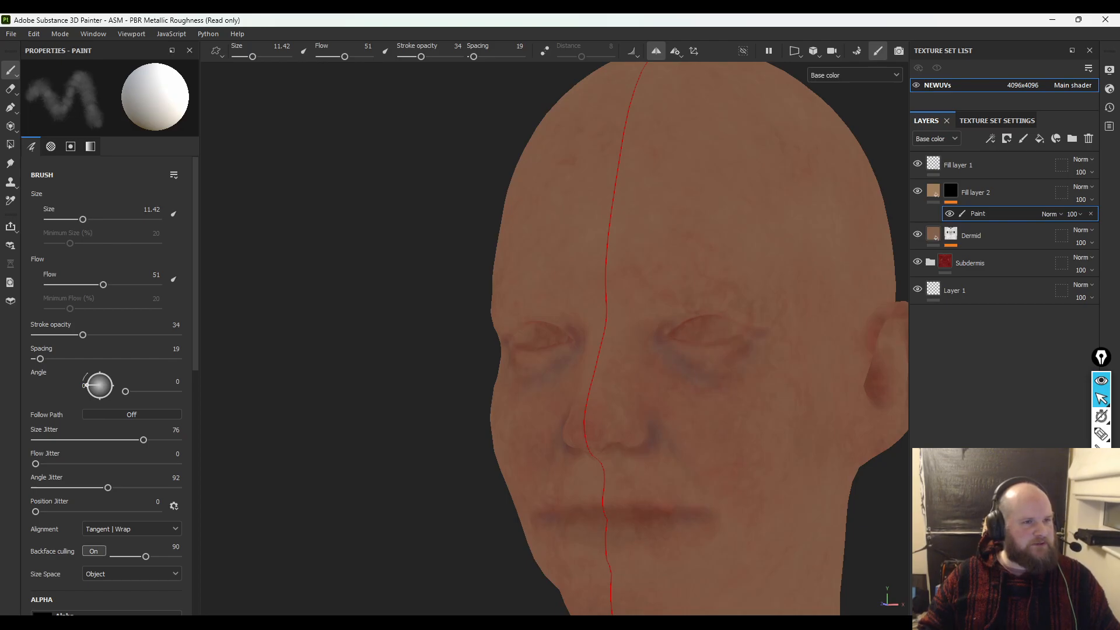
left_click_drag(634, 296, 725, 266)
key("ctrl+z")
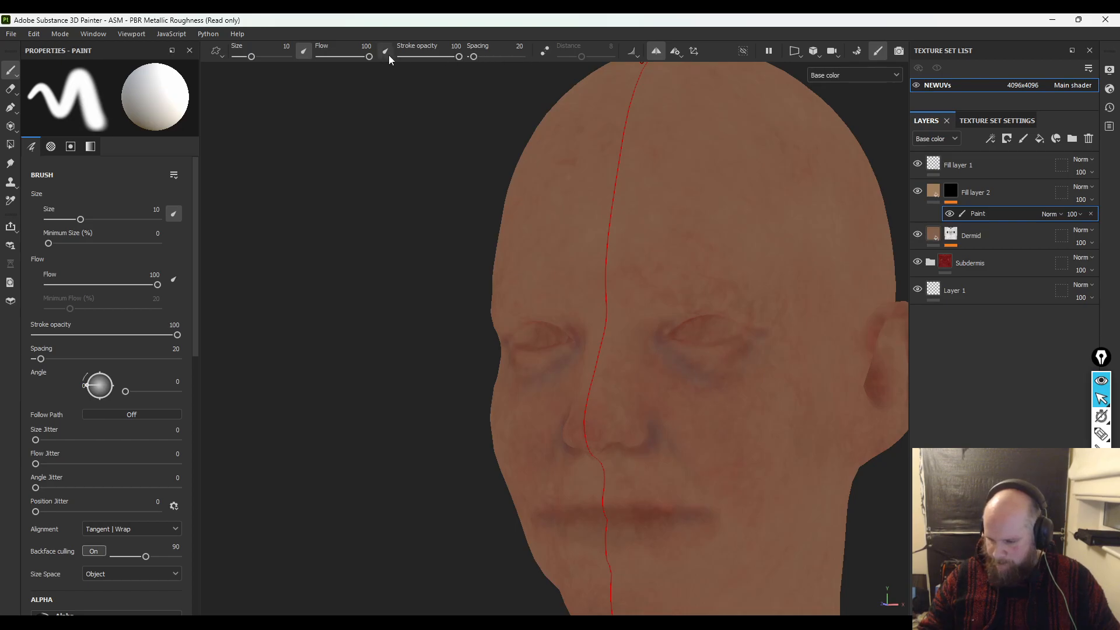
- Disable size pressure on a soft brush, set flow to 3, and paint the lighter tone along the brow and outer eye socket
left_click(304, 51)
left_click_drag(368, 57, 322, 61)
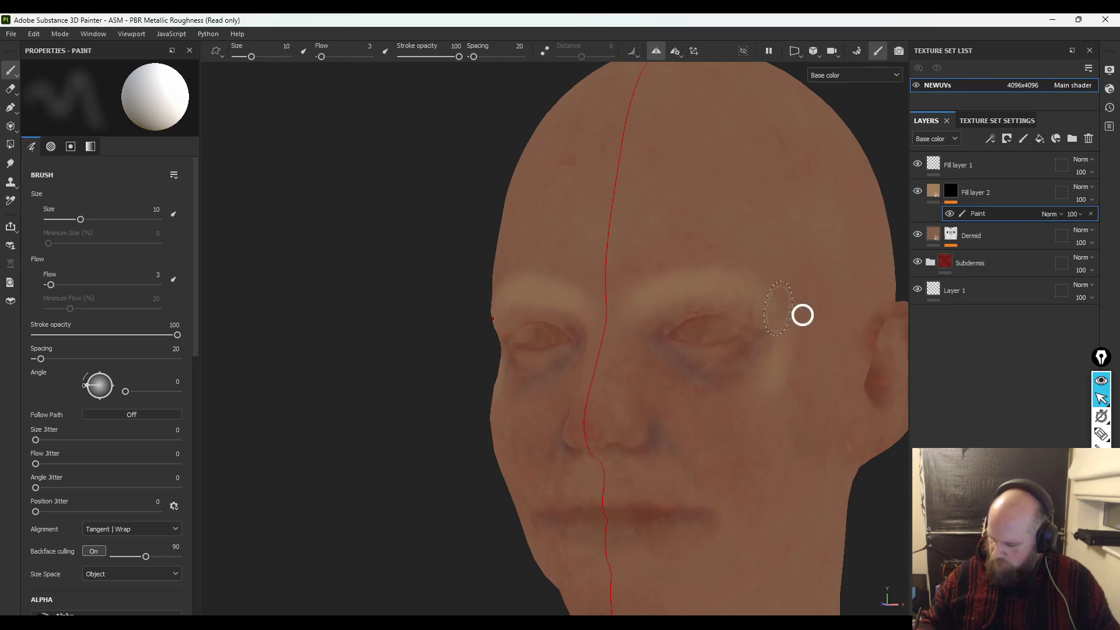
right_click_drag(794, 320, 821, 323, "ctrl")
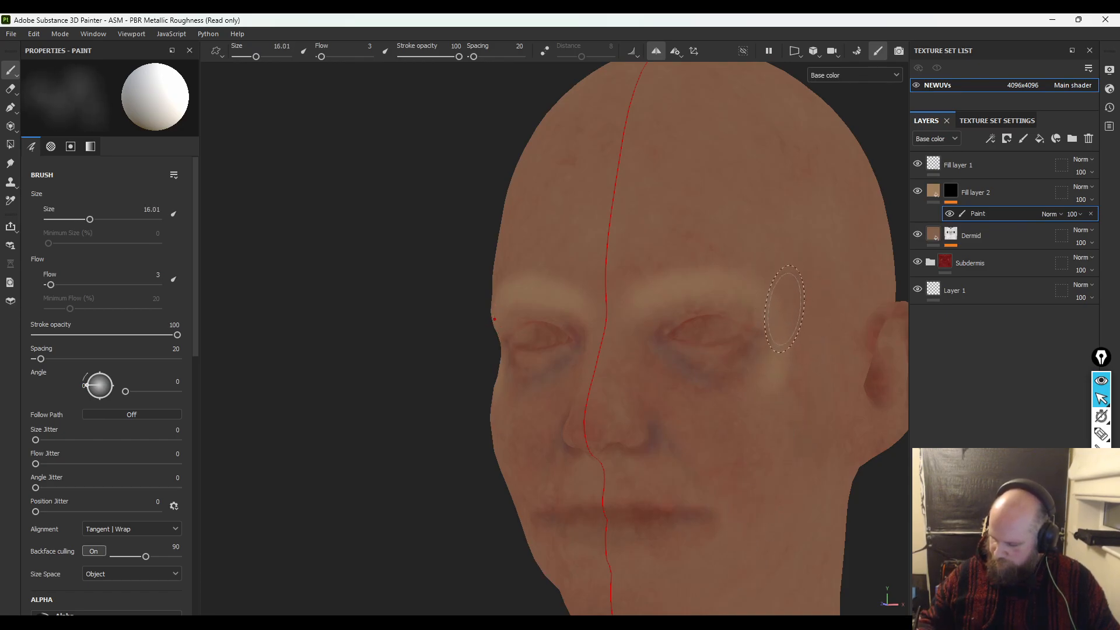
- Lighten the forehead with the brush at size 40.96, and the chin and jawline at size 20.61
right_click_drag(608, 145, 670, 143, "ctrl")
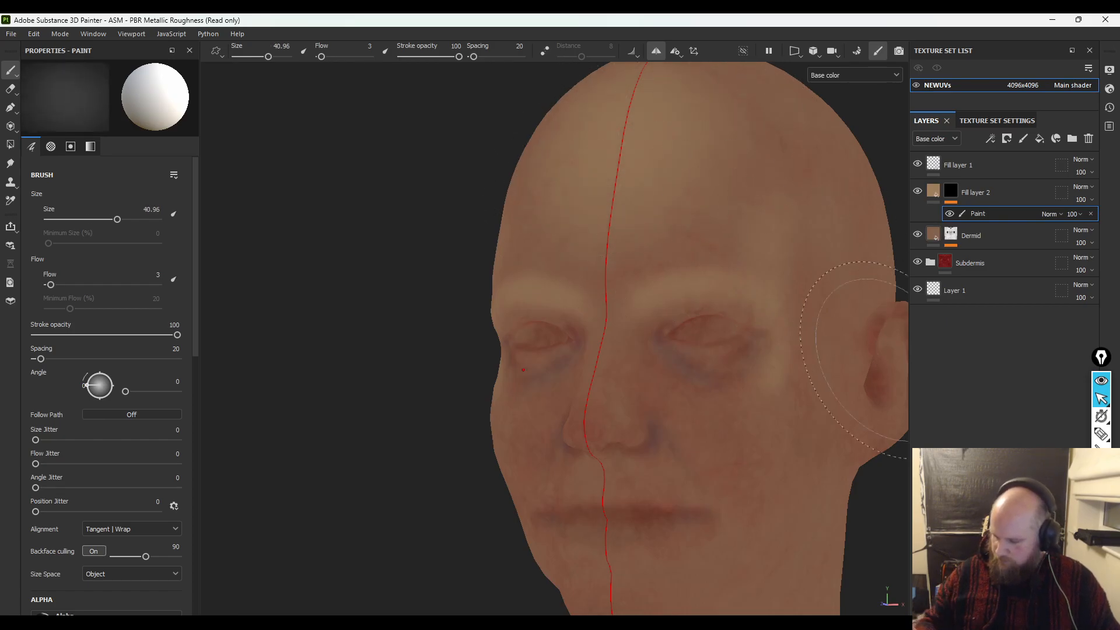
left_click_drag(649, 109, 587, 325, "alt")
right_click_drag(751, 469, 700, 470, "ctrl")
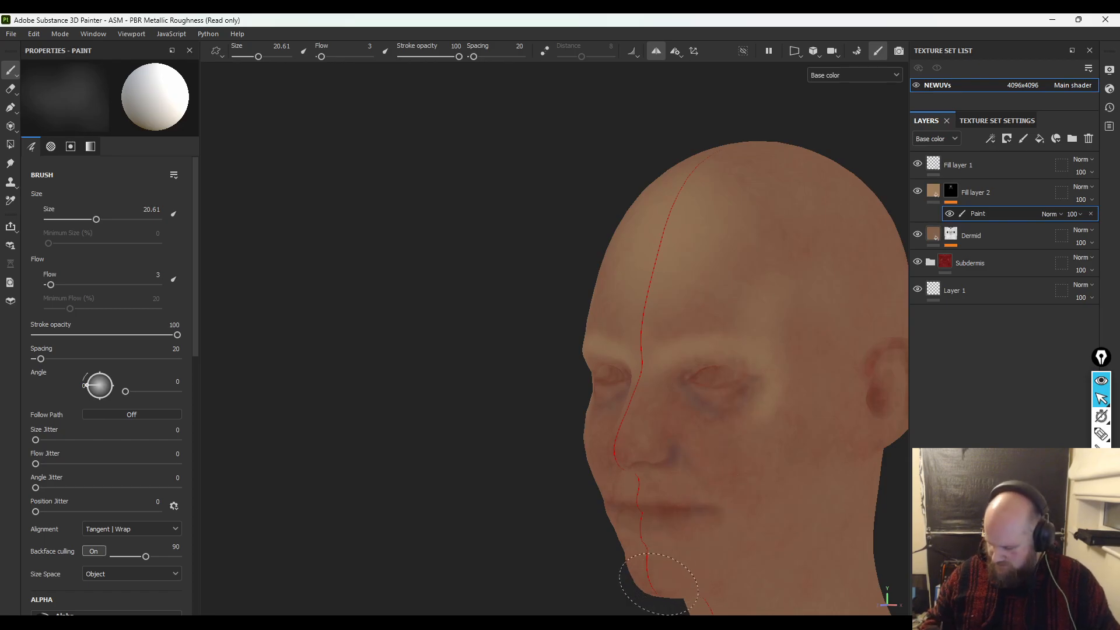
left_click_drag(532, 583, 570, 510, "alt")
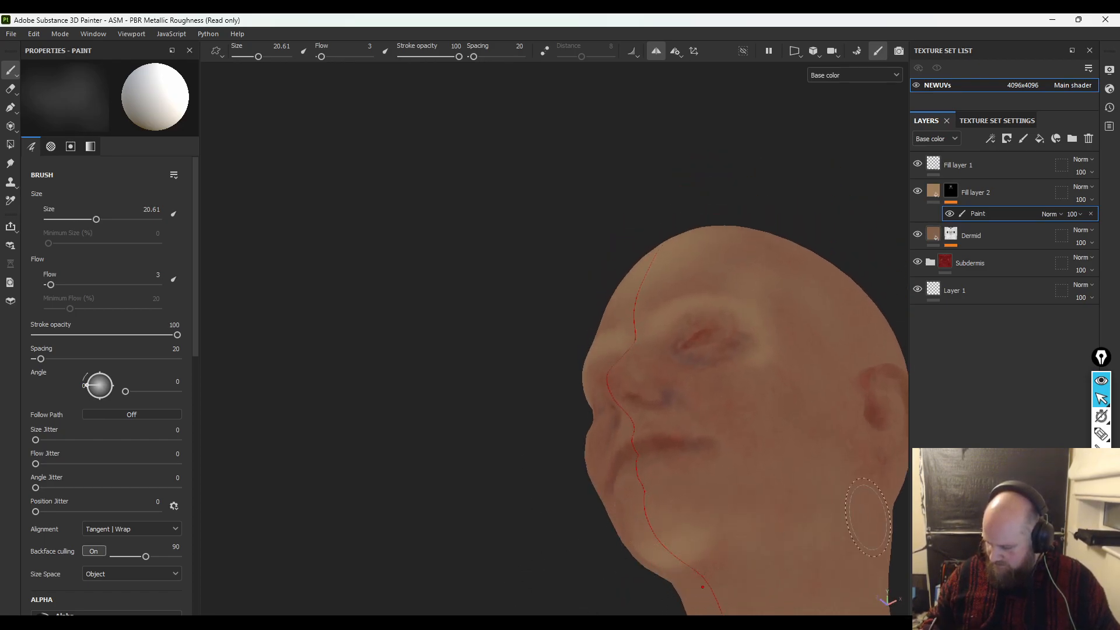
mouse_move(601, 554)
left_mouse_down("alt")
mouse_move(578, 585)
mouse_move(533, 541)
mouse_move(540, 601)
left_mouse_up("alt")
- Lighten the nose bridge with the brush at size 13.84, and clean up beside the nose with a black brush of size 10.25
right_click_drag(669, 270, 643, 285, "ctrl")
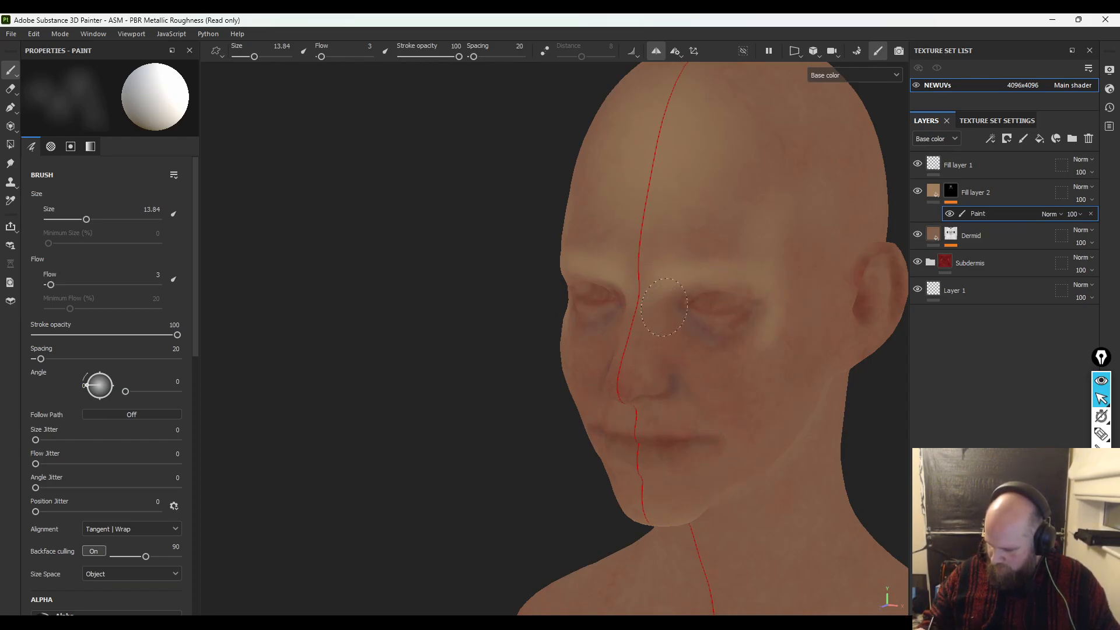
right_click_drag(657, 325, 641, 325, "ctrl")
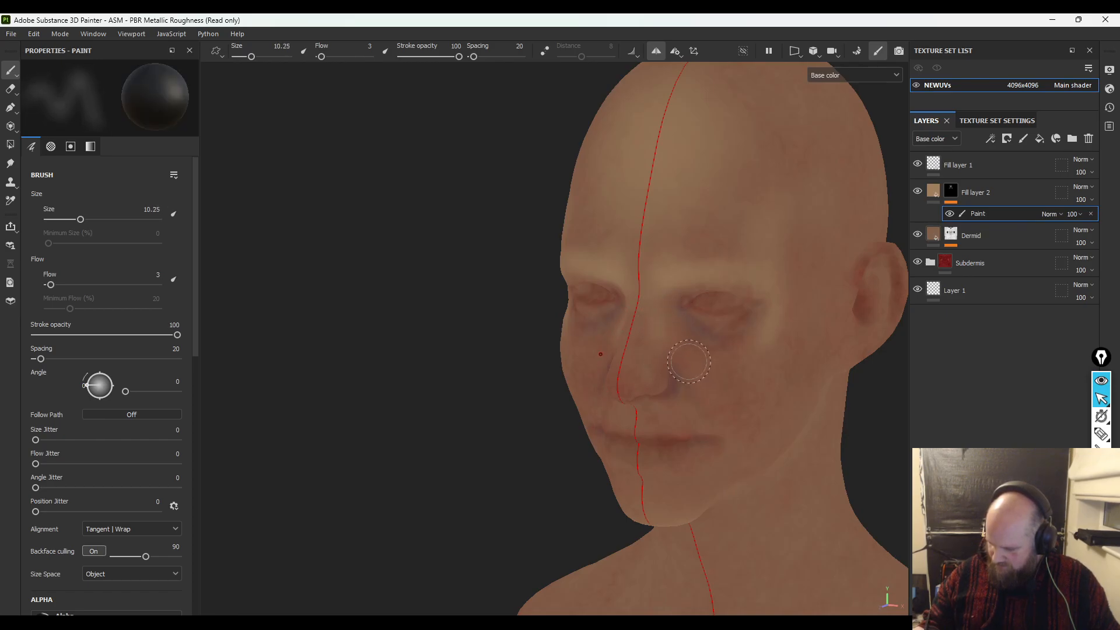
mouse_move(713, 385)
left_mouse_down("alt")
mouse_move(817, 508)
mouse_move(780, 339)
left_mouse_up("alt")
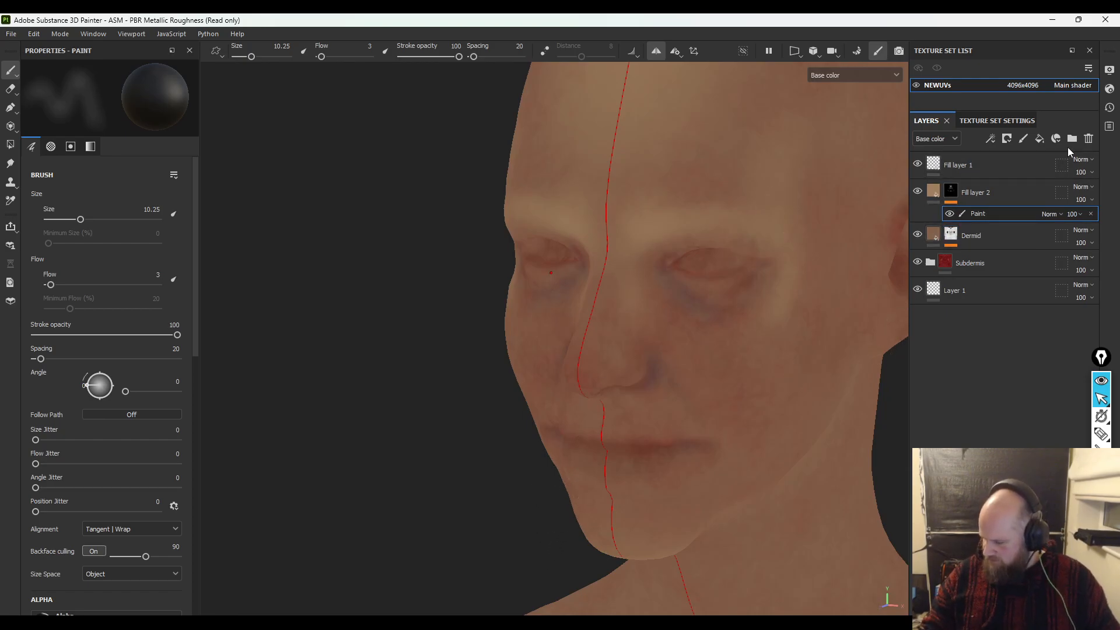
- Set the opacity of the Paint effect on Fill layer 2's mask to 57 and show the full material
left_click_drag(1083, 234, 1090, 234)
right_click_drag(408, 233, 176, 227, "alt")
middle_click_drag(362, 202, 403, 285, "alt")
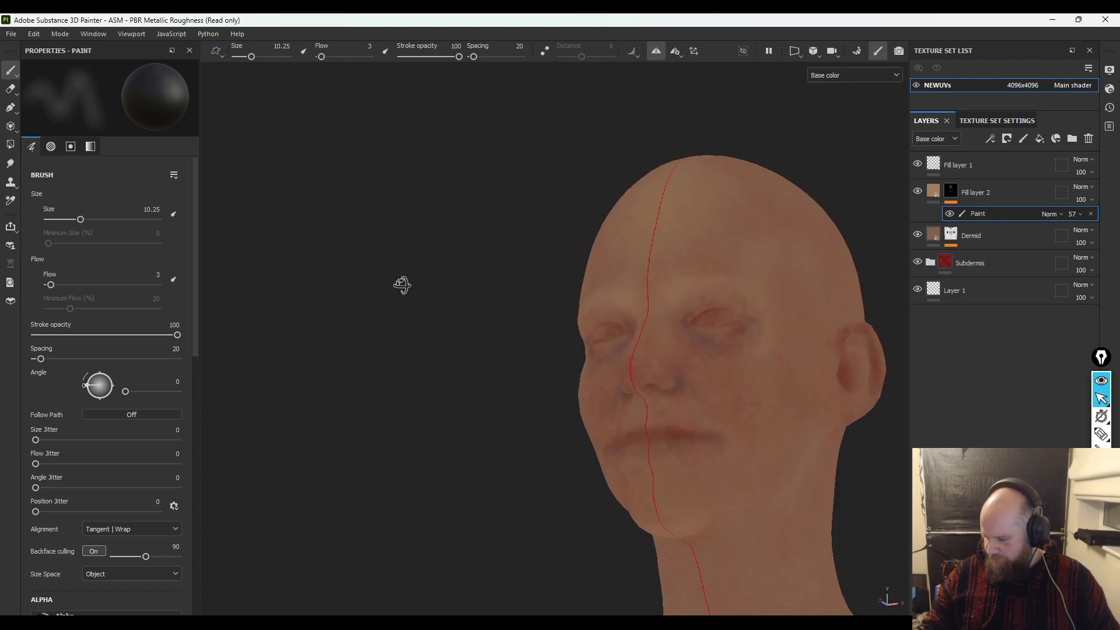
left_click_drag(402, 286, 425, 298, "alt")
key("m")
- Examine the head's skin tones from both sides, comparing the Material and Base color displays
left_click_drag(453, 349, 373, 369, "alt")
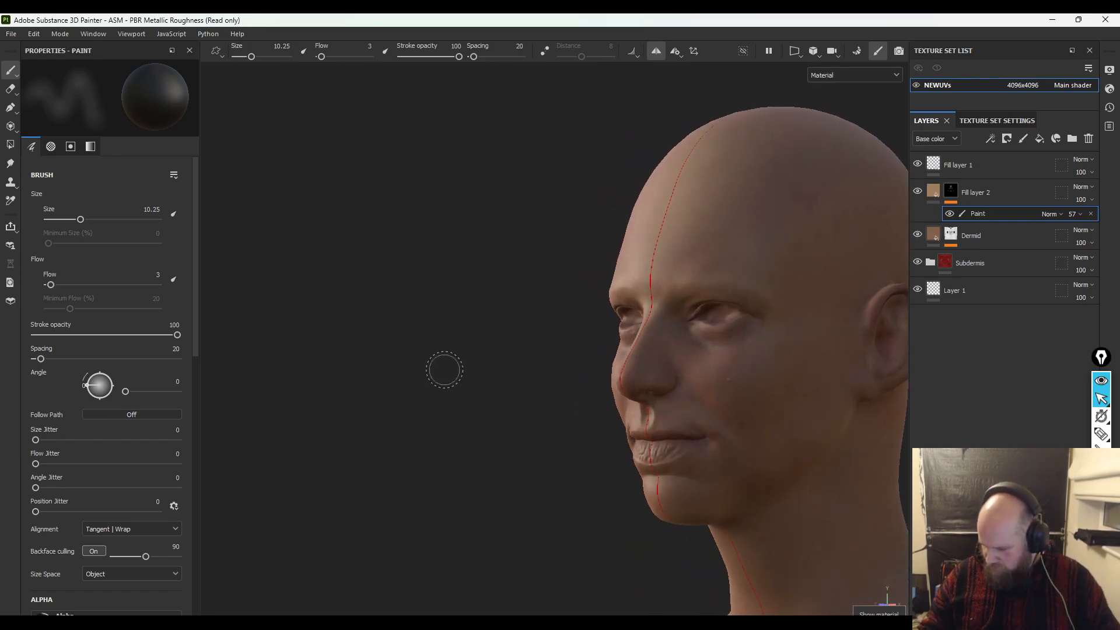
middle_click_drag(442, 370, 463, 420, "alt")
right_click_drag(462, 420, 584, 422, "alt")
left_click_drag(394, 420, 671, 431, "alt")
right_click_drag(671, 431, 673, 301, "alt")
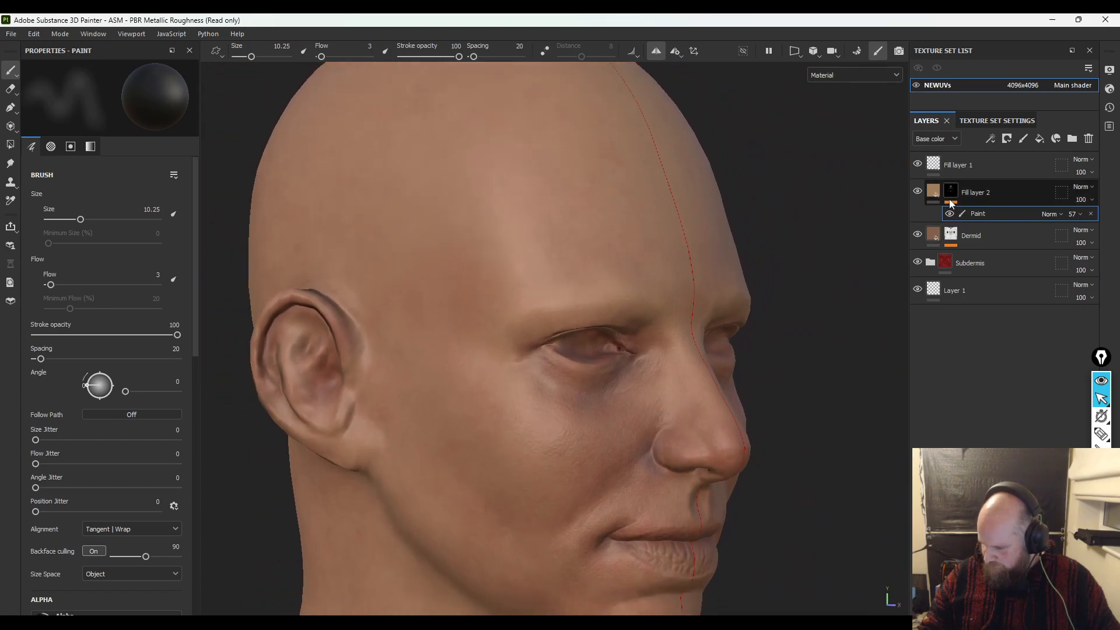
mouse_move(930, 193)
key("c")
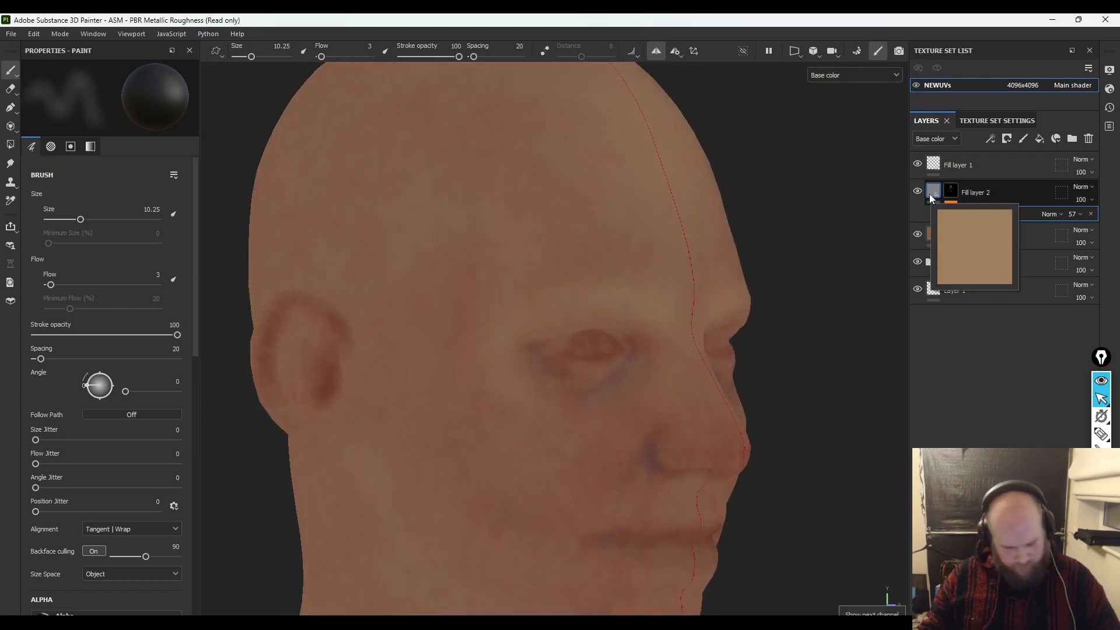
key("m")
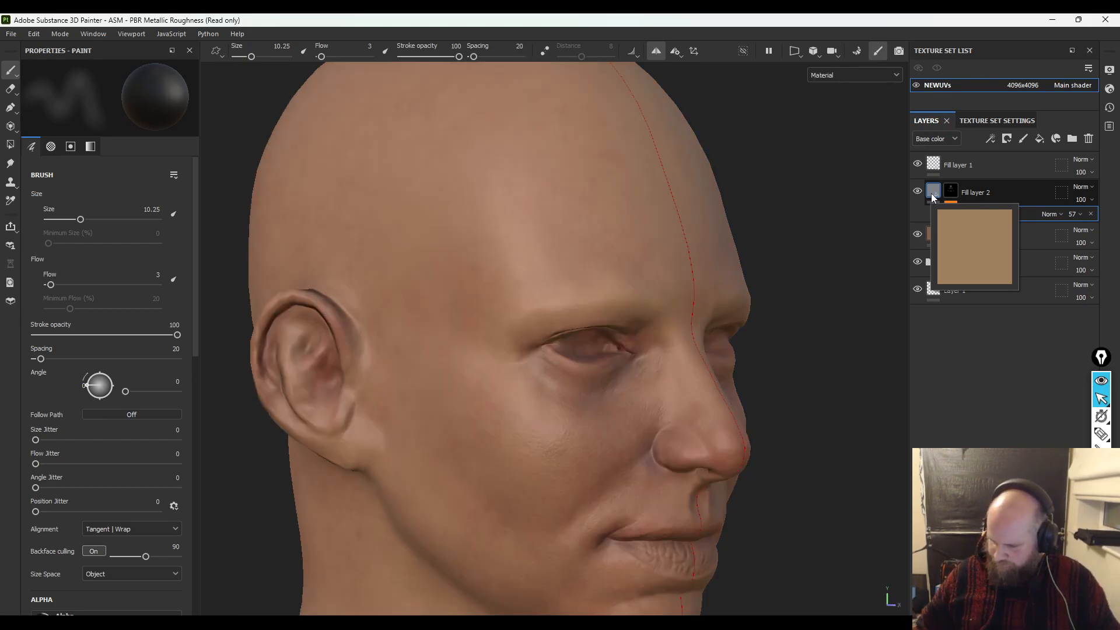
- Work over the temple and cheek with the brush at size 35.07, and lighten the ear with white at size 4.76
mouse_move(561, 240)
right_mouse_down("ctrl")
mouse_move(573, 247)
mouse_move(563, 255)
mouse_move(565, 328)
right_mouse_up("ctrl")
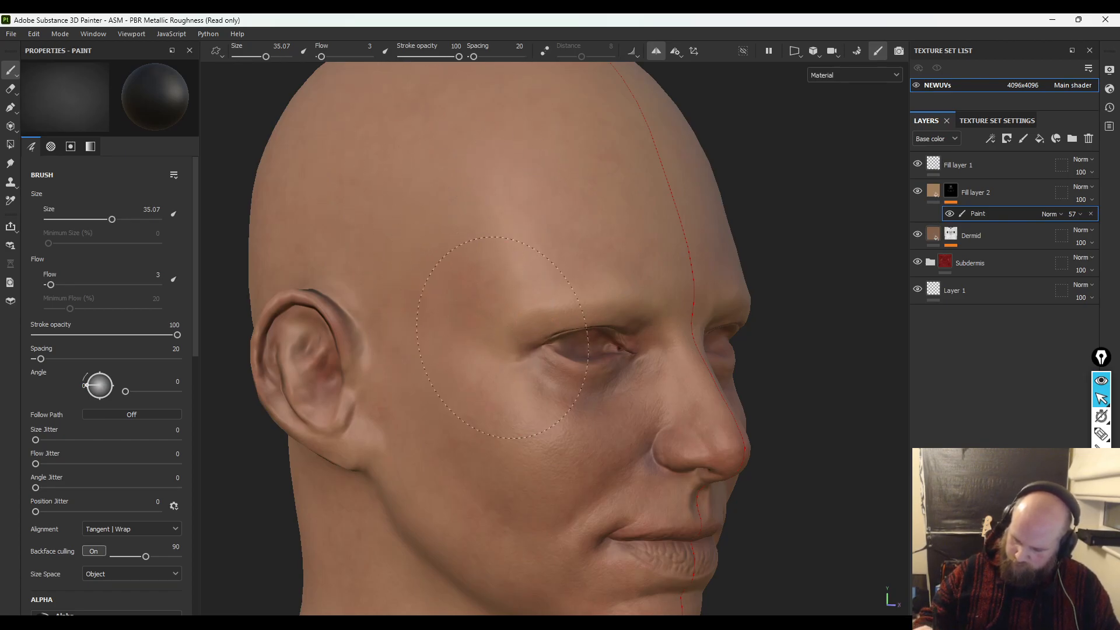
key("c")
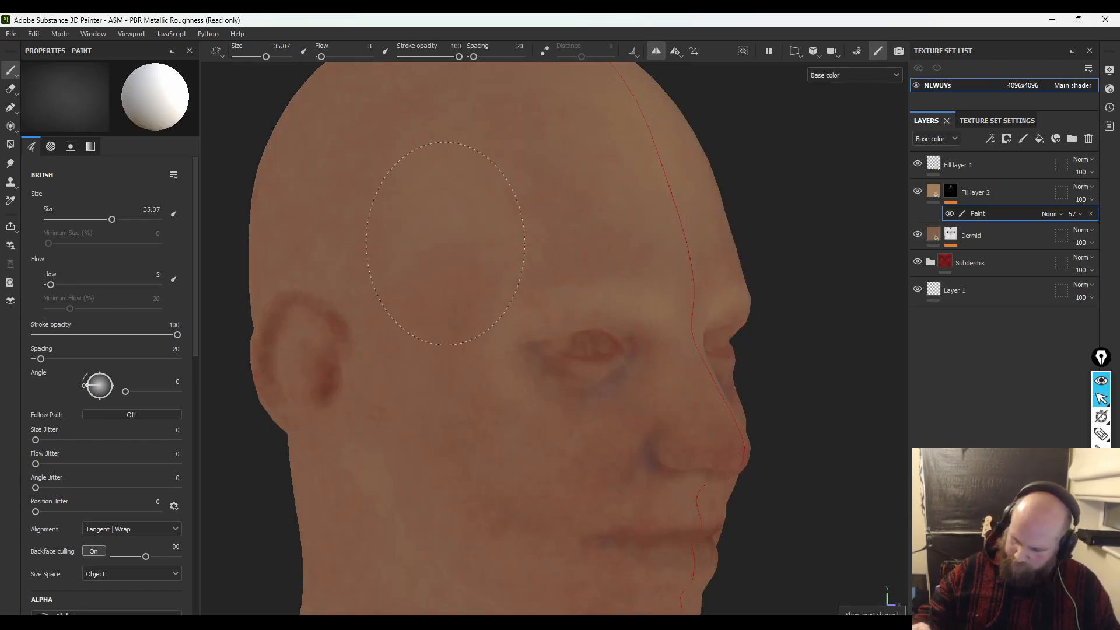
mouse_move(801, 257)
left_mouse_down("alt")
mouse_move(842, 296)
mouse_move(813, 279)
left_mouse_up("alt")
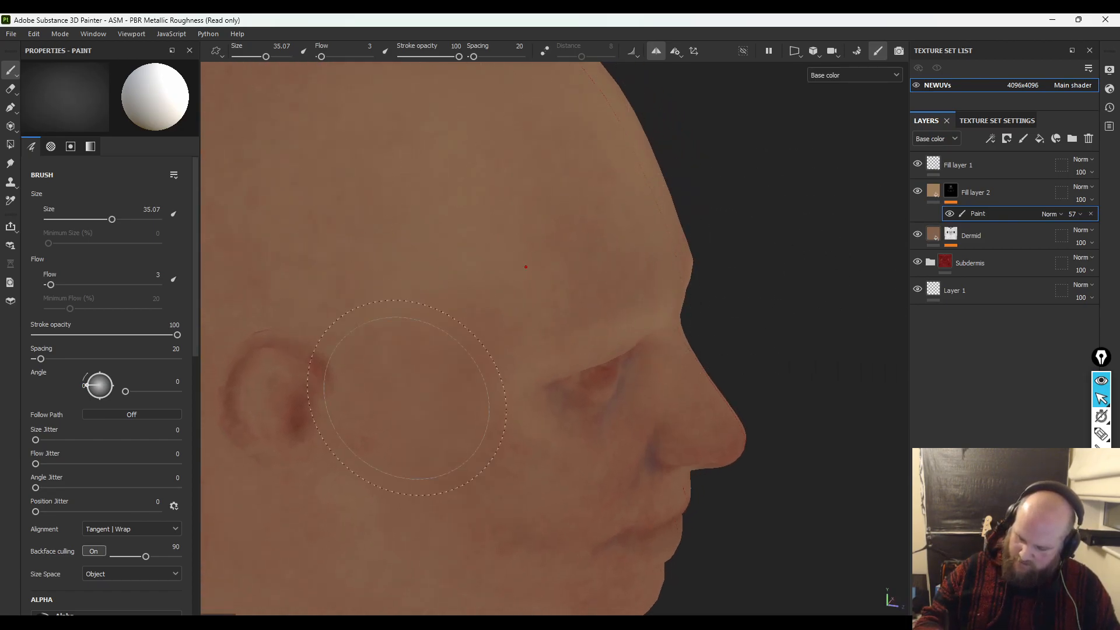
mouse_move(317, 359)
right_mouse_down("ctrl")
mouse_move(293, 360)
mouse_move(194, 450)
right_mouse_up("ctrl")
right_click_drag(318, 350, 345, 355, "ctrl")
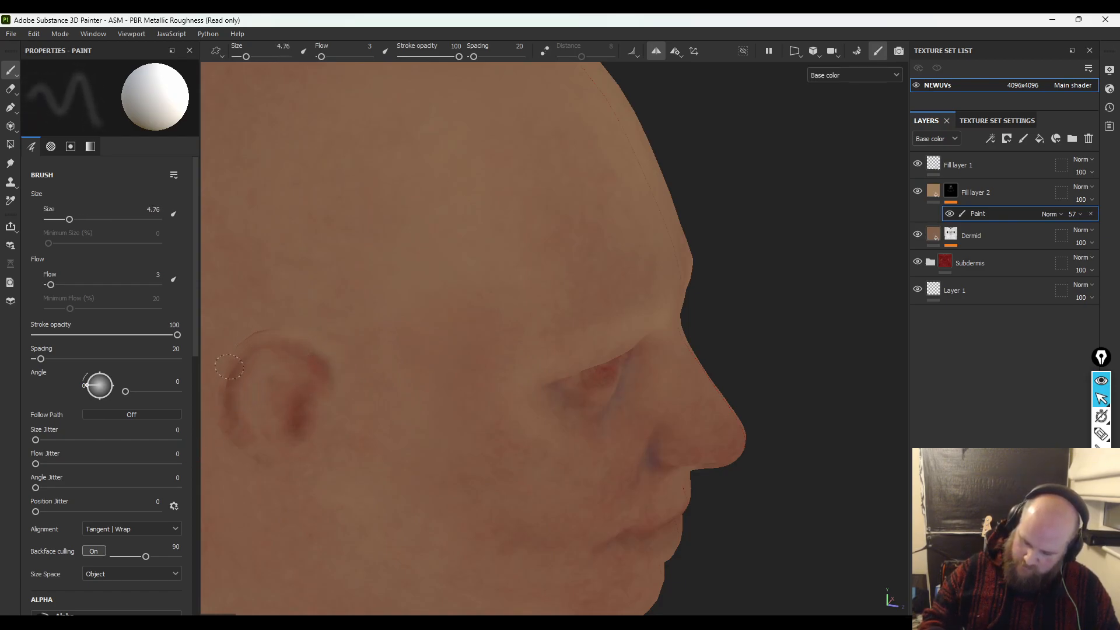
- Lighten the nose tip with the brush at size 6.66, and the nostril edge at size 2.52
mouse_move(358, 609)
left_mouse_down("alt")
mouse_move(750, 362)
mouse_move(699, 304)
left_mouse_up("alt")
right_click_drag(729, 445, 750, 462, "ctrl")
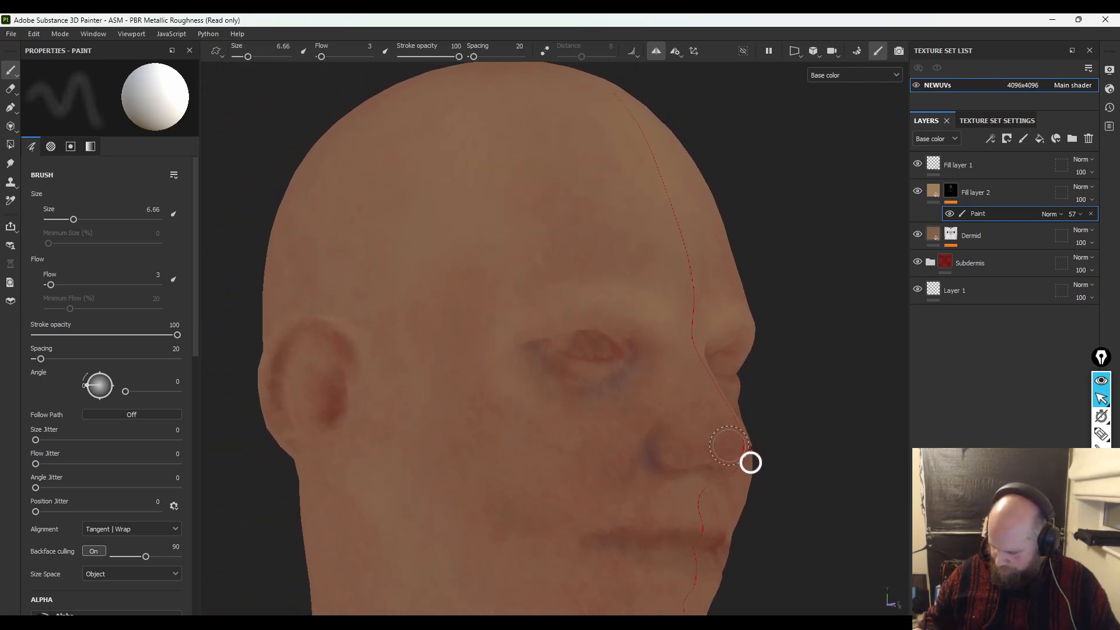
right_click_drag(699, 516, 675, 523, "ctrl")
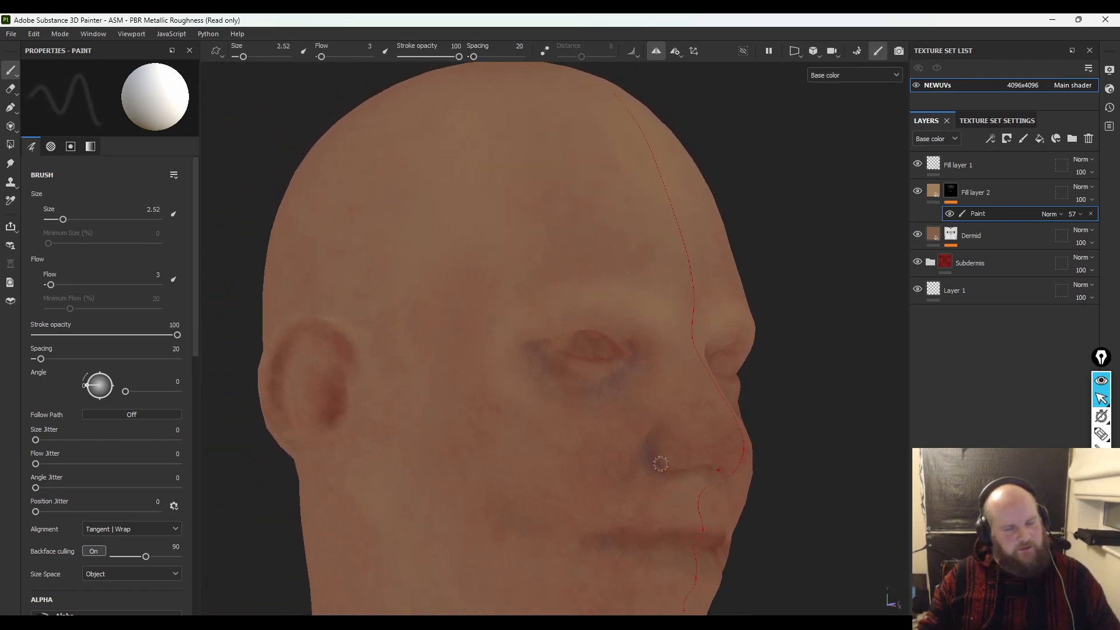
- Examine the skin color around the nose, lips, eye and cheek in the dark-haired woman's reference photos
middle_click_drag(629, 457, 492, 324, "alt")
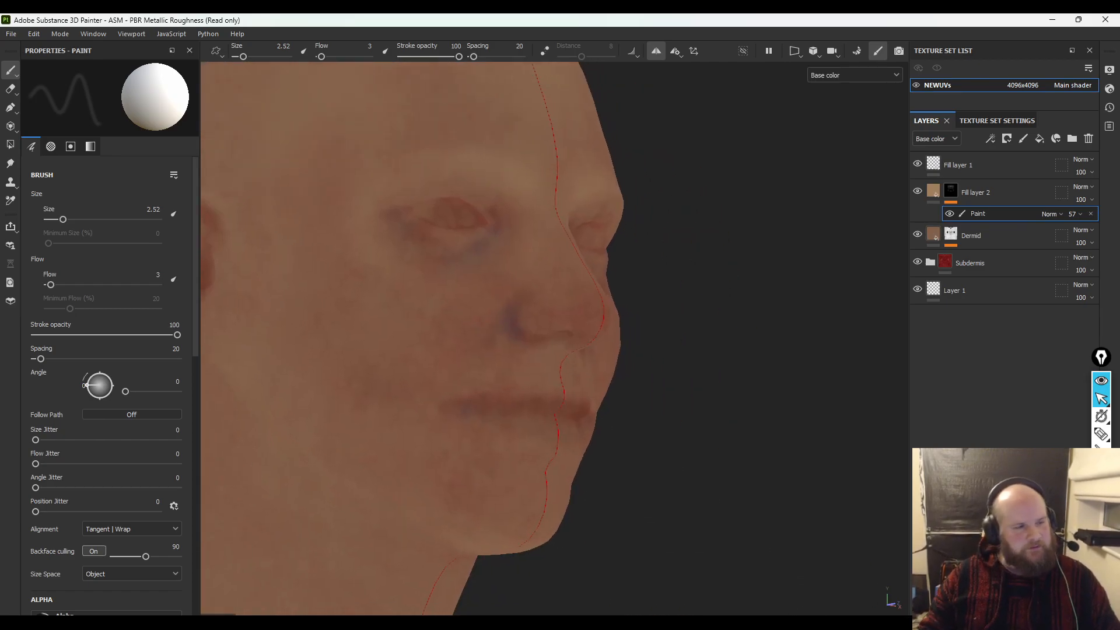
mouse_move(1, 437)
right_mouse_down()
mouse_move(839, 470)
mouse_move(751, 411)
right_mouse_up()
scroll(632, 415, "up", 5)
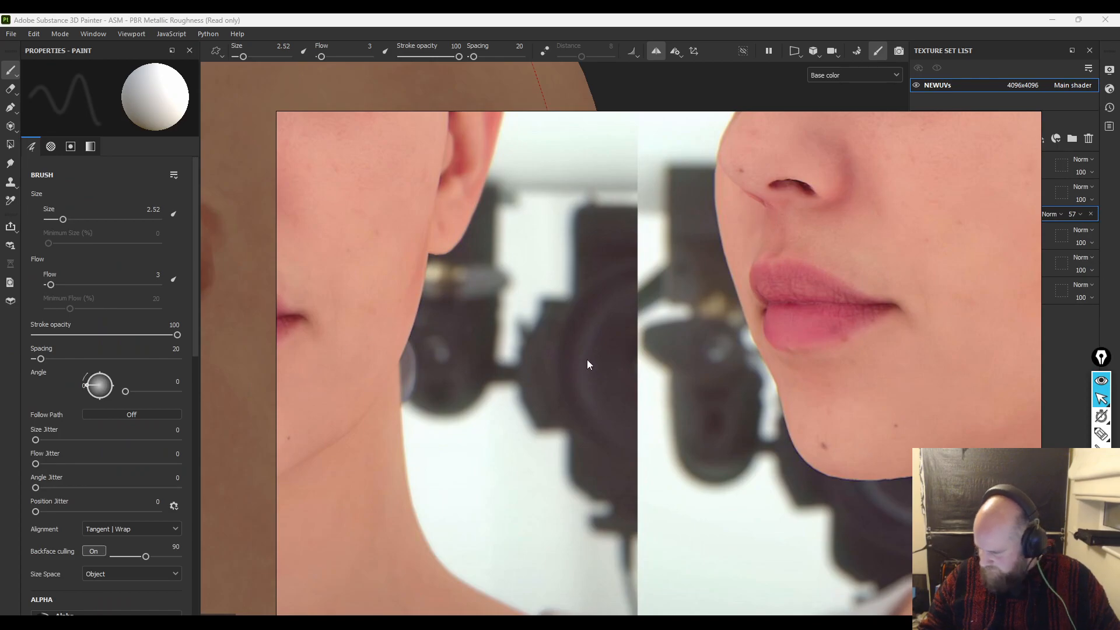
scroll(587, 361, "up", 3)
scroll(791, 322, "down", 2)
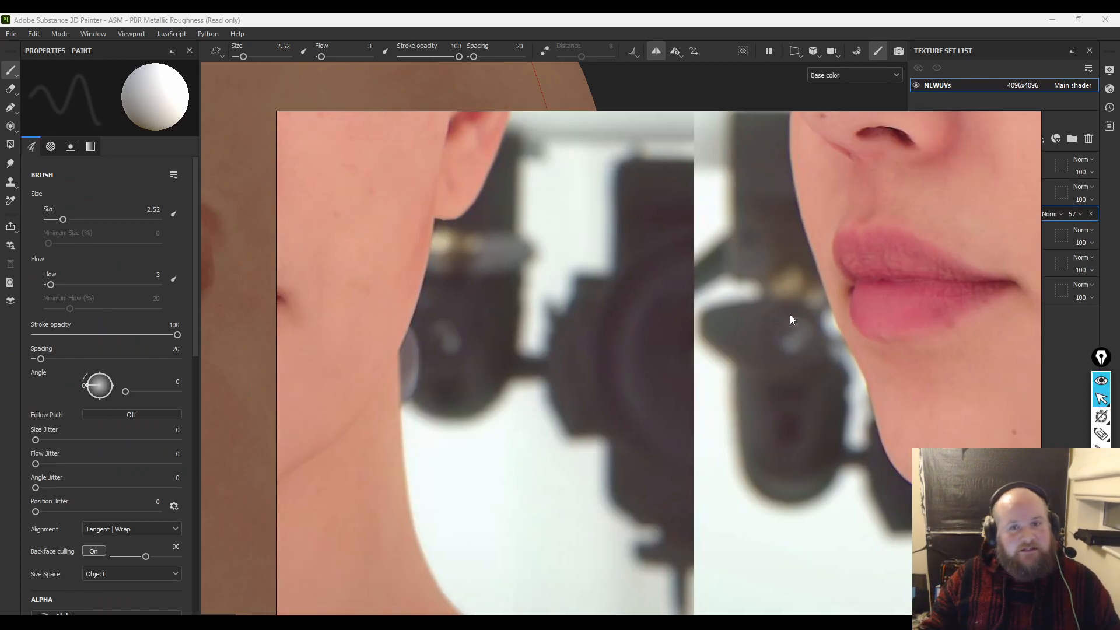
middle_click_drag(793, 319, 426, 403)
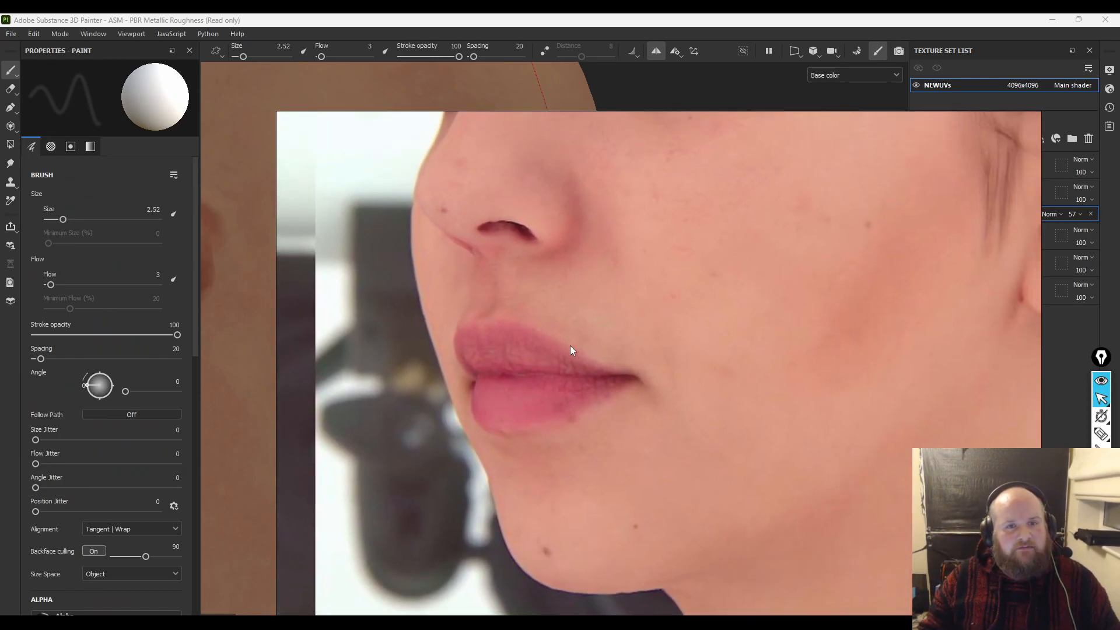
middle_click_drag(548, 302, 524, 604)
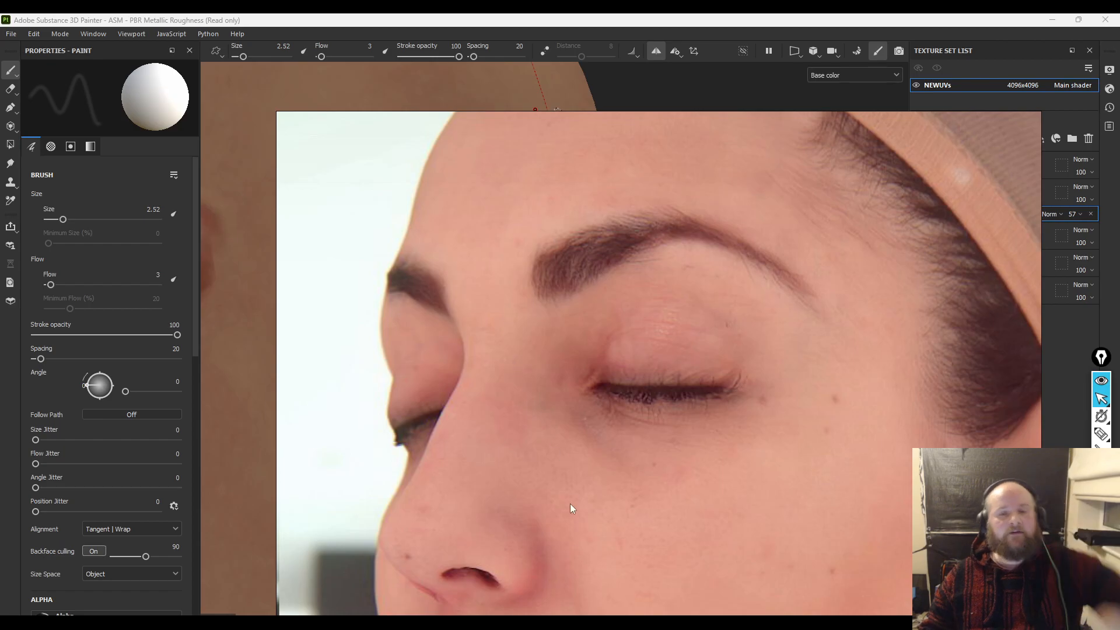
scroll(565, 453, "down", 5)
scroll(585, 248, "up", 5)
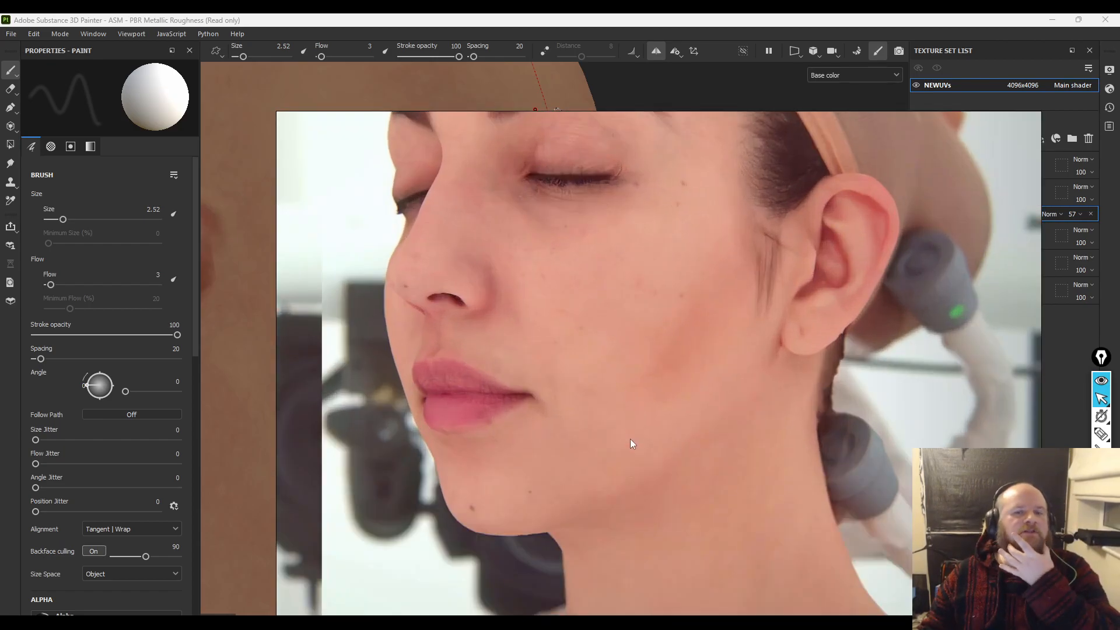
scroll(468, 373, "up", 3)
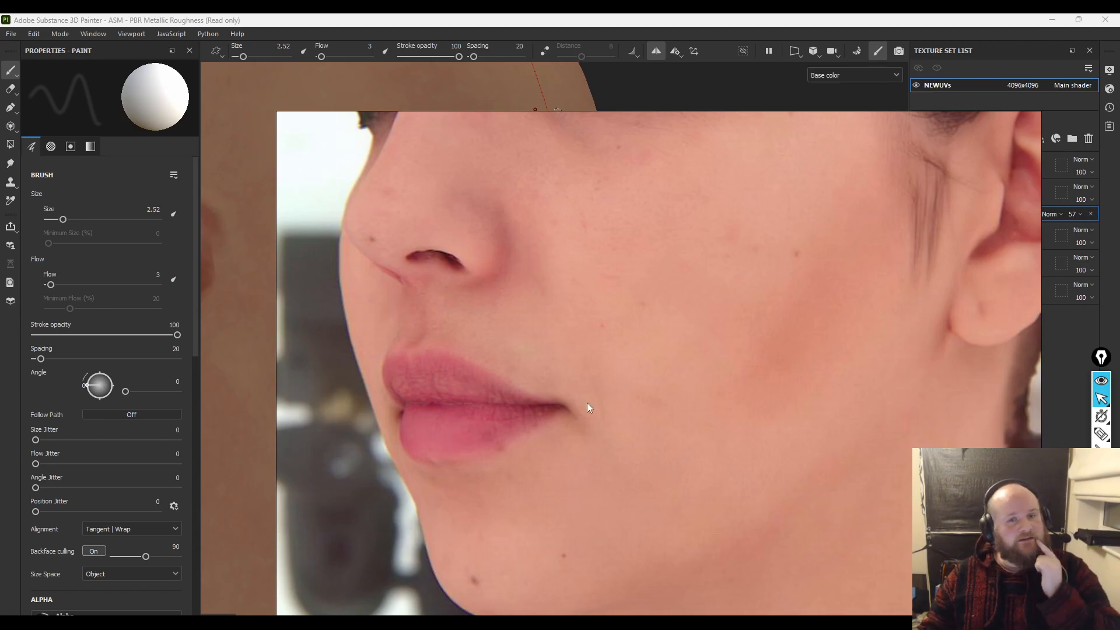
- Examine the mouth area in the frowning and fair-skinned reference photos and in the RBX Red vascular map
scroll(548, 394, "down", 6)
middle_click_drag(540, 464, 694, 332)
scroll(559, 383, "up", 5)
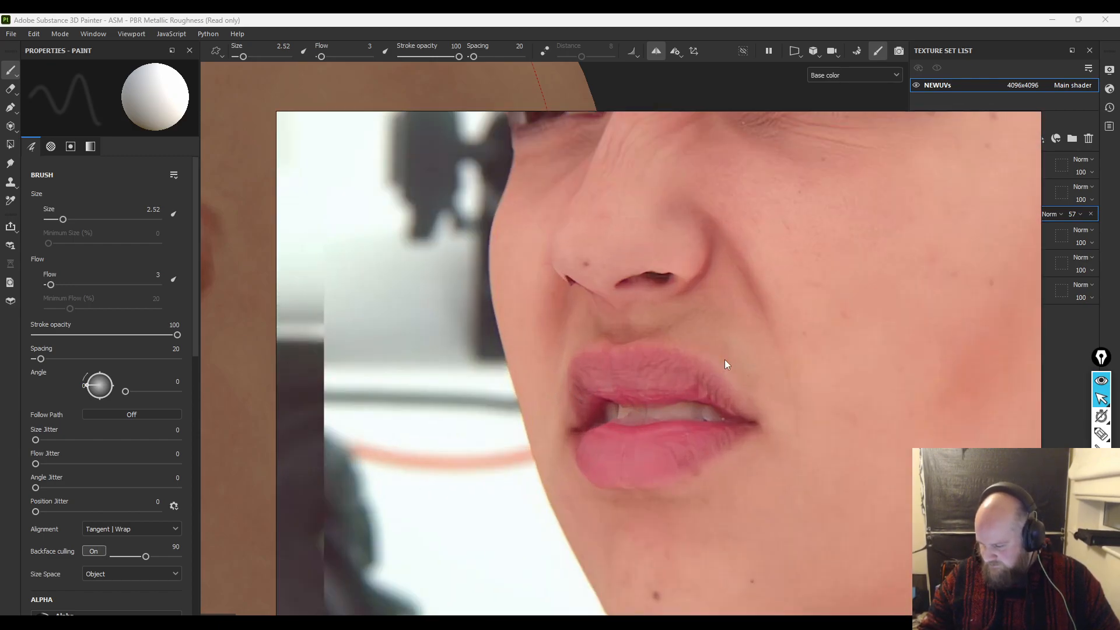
scroll(676, 478, "down", 4)
middle_click_drag(664, 512, 674, 274)
scroll(674, 275, "up", 1)
middle_click_drag(431, 404, 575, 399)
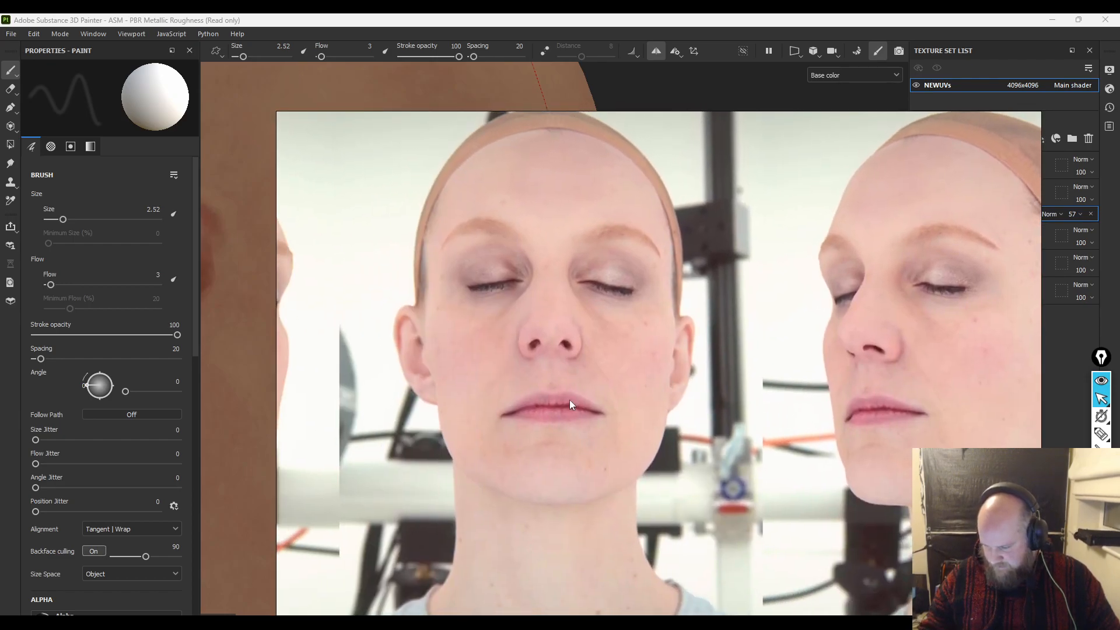
scroll(565, 403, "up", 3)
scroll(599, 402, "up", 1)
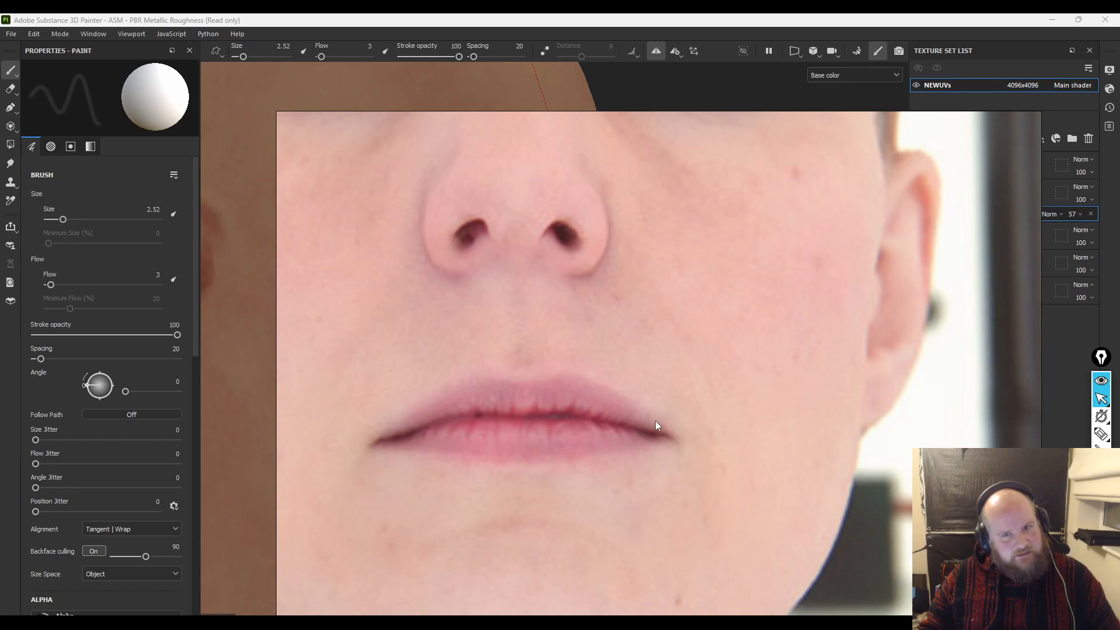
scroll(583, 366, "down", 3)
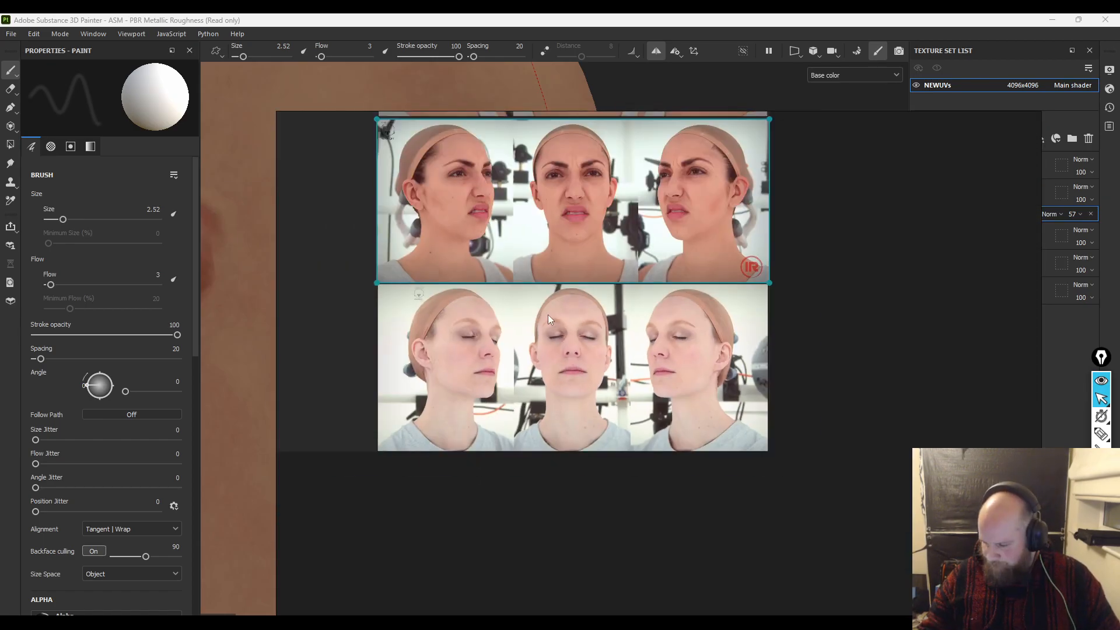
middle_click_drag(548, 315, 540, 487)
middle_click_drag(418, 335, 731, 498)
scroll(488, 265, "up", 4)
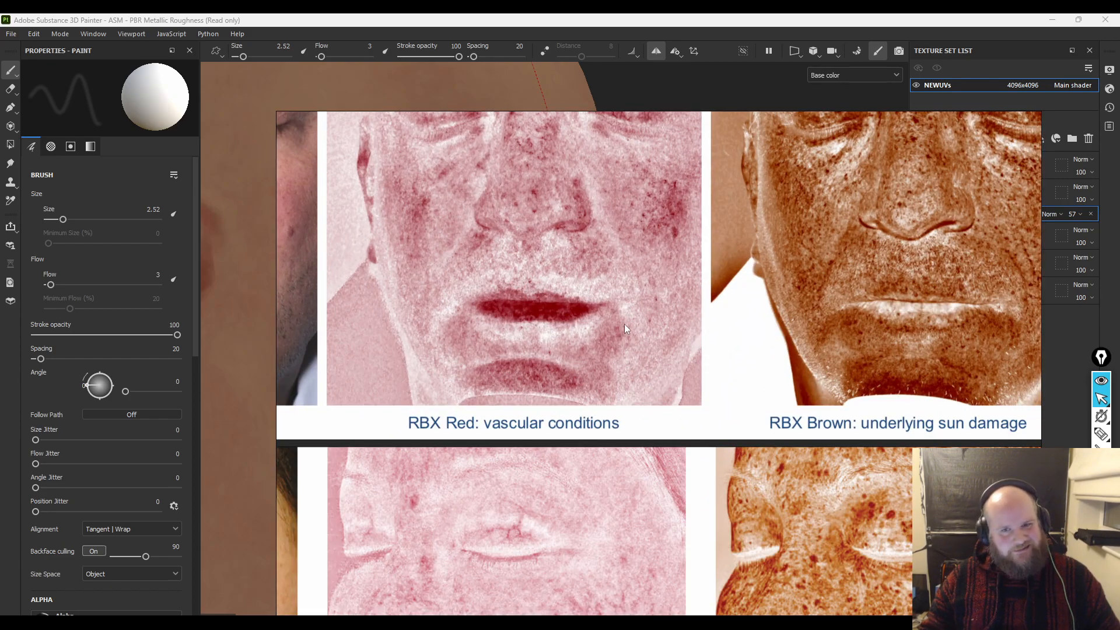
right_click_drag(616, 317, 0, 263)
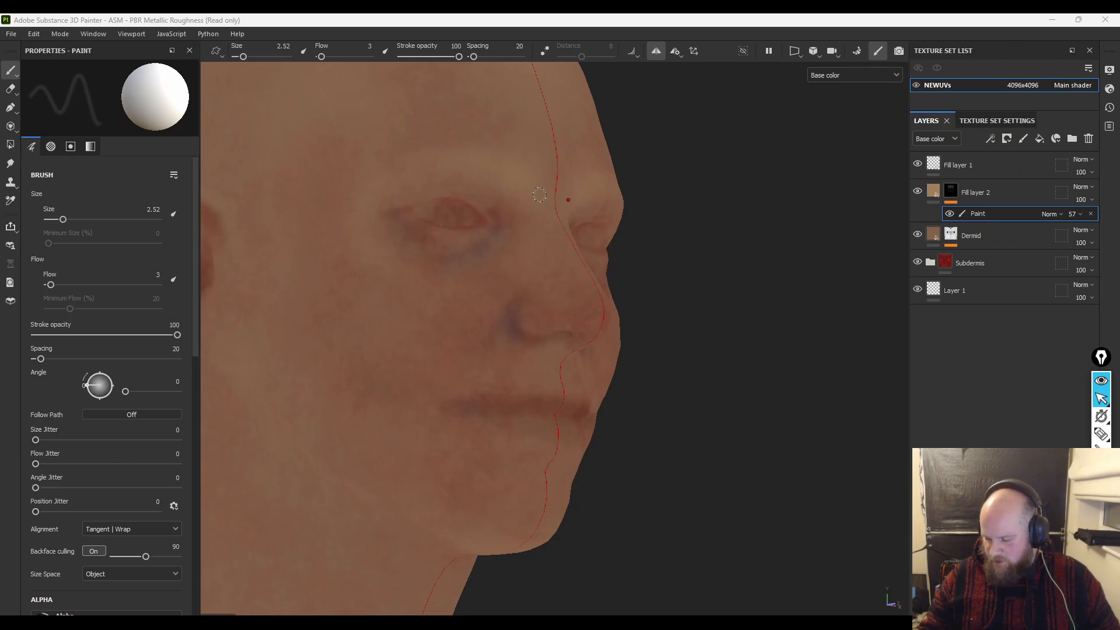
- Set the flow to 5 and paint the lighter tone around the upper lip and mouth corner at sizes 1.76 and 5.06
right_click_drag(475, 332, 642, 455, "alt")
left_click_drag(643, 455, 611, 440, "alt")
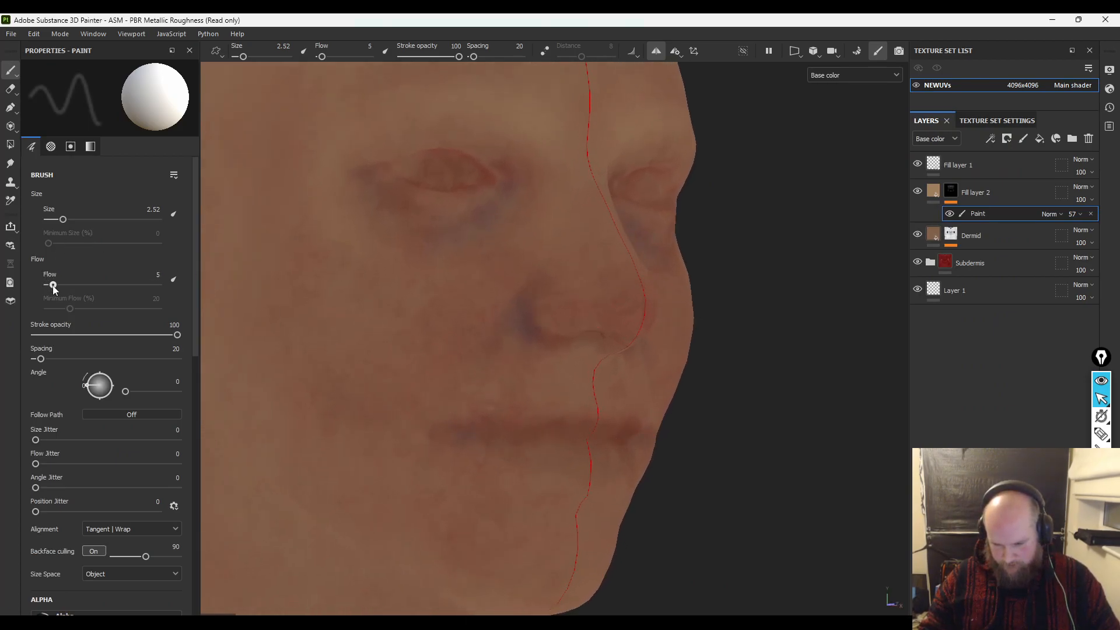
key("bracketleft")
key("bracketleft")
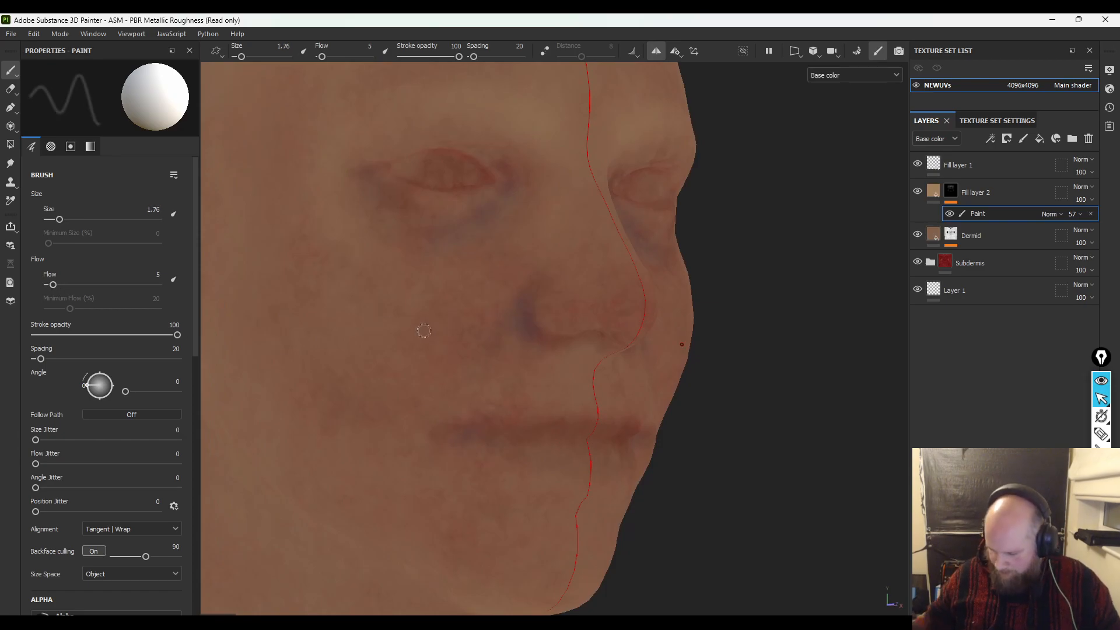
key("m")
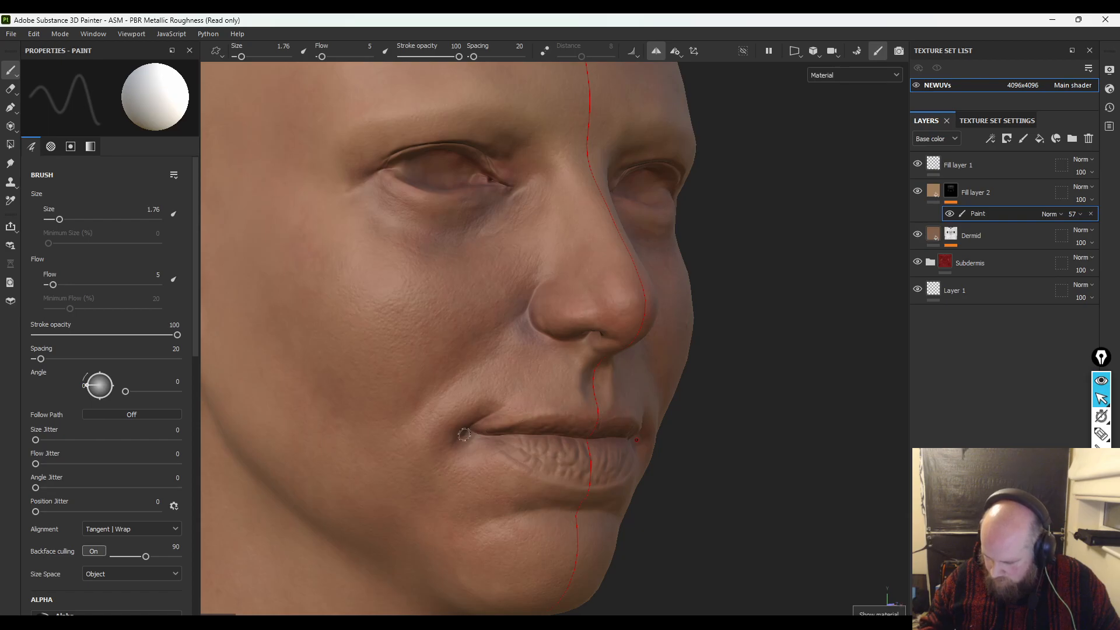
key("bracketright")
key("bracketright")
key("bracketright")
key("bracketright")
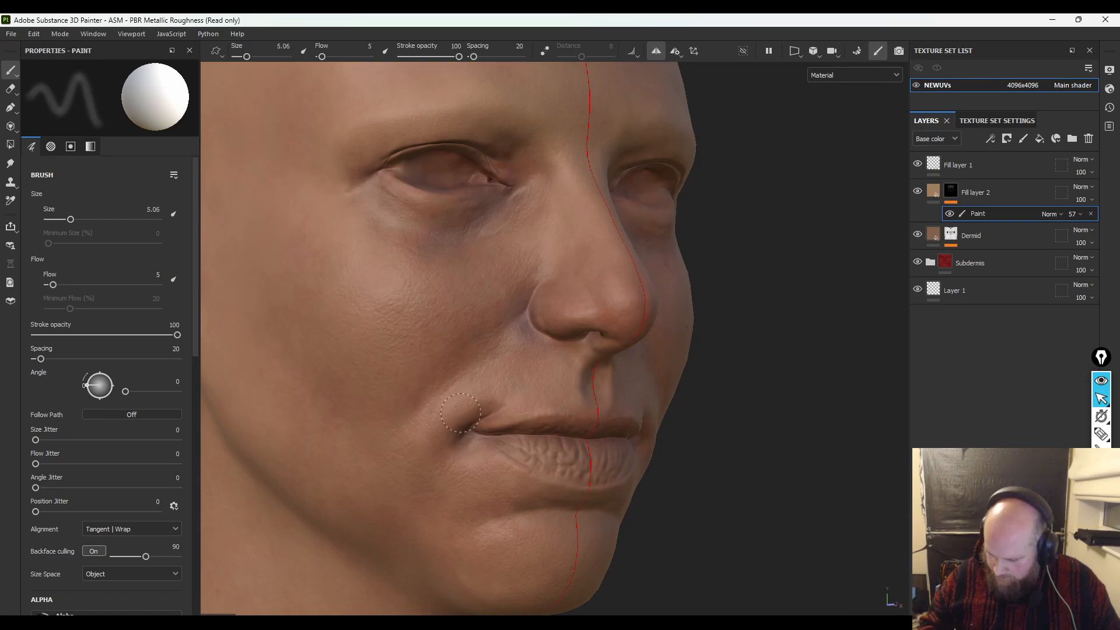
- Lighten the cheekbone with the brush at size 16.99, and soften the lighter tone around the mouth with black at size 26.84
key("bracketright")
key("bracketright")
key("bracketright")
key("bracketright")
key("bracketright")
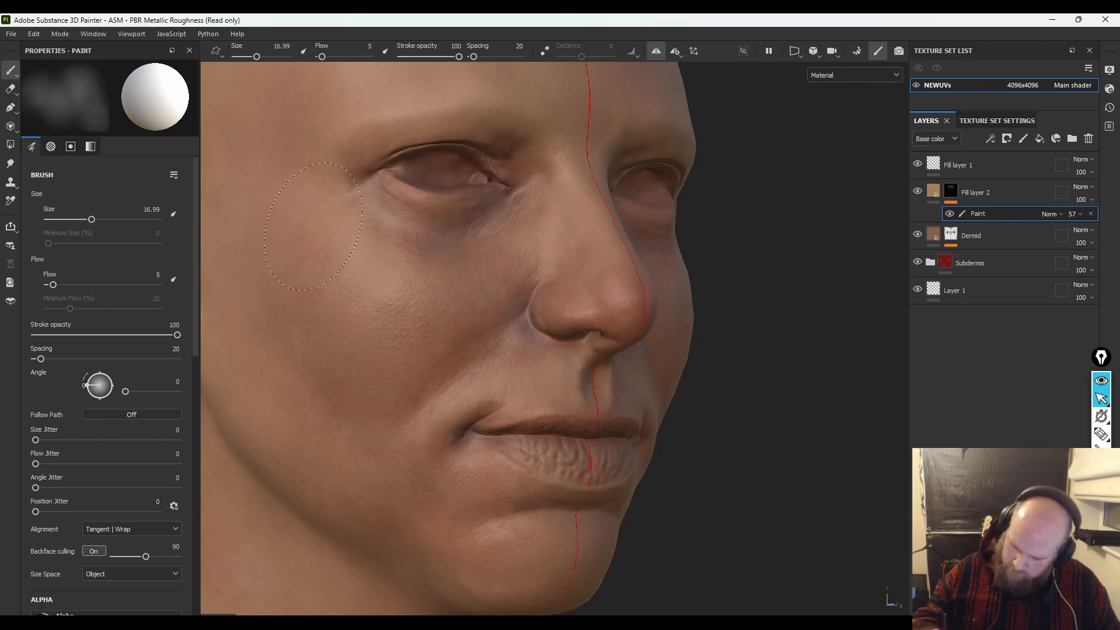
key("bracketright")
key("bracketright")
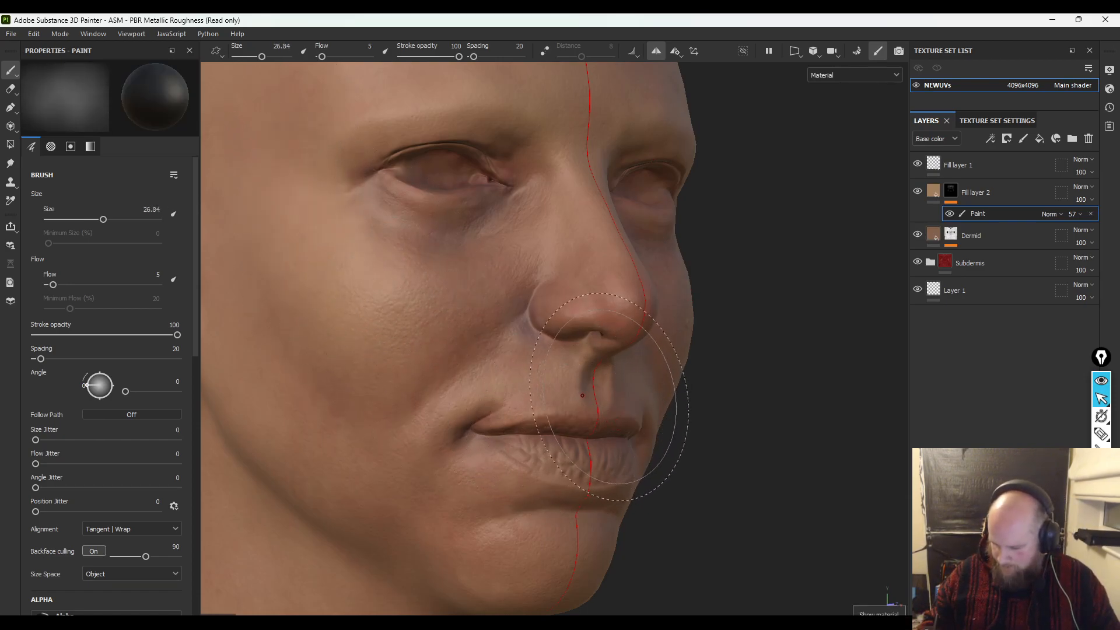
- Clean up the lighter tone at the mouth corners with the black brush at size 4.13, and along the lips at size 1.33
key("c")
left_click_drag(763, 437, 631, 449, "alt")
mouse_move(704, 421)
right_mouse_down("ctrl")
mouse_move(642, 422)
mouse_move(611, 447)
right_mouse_up("ctrl")
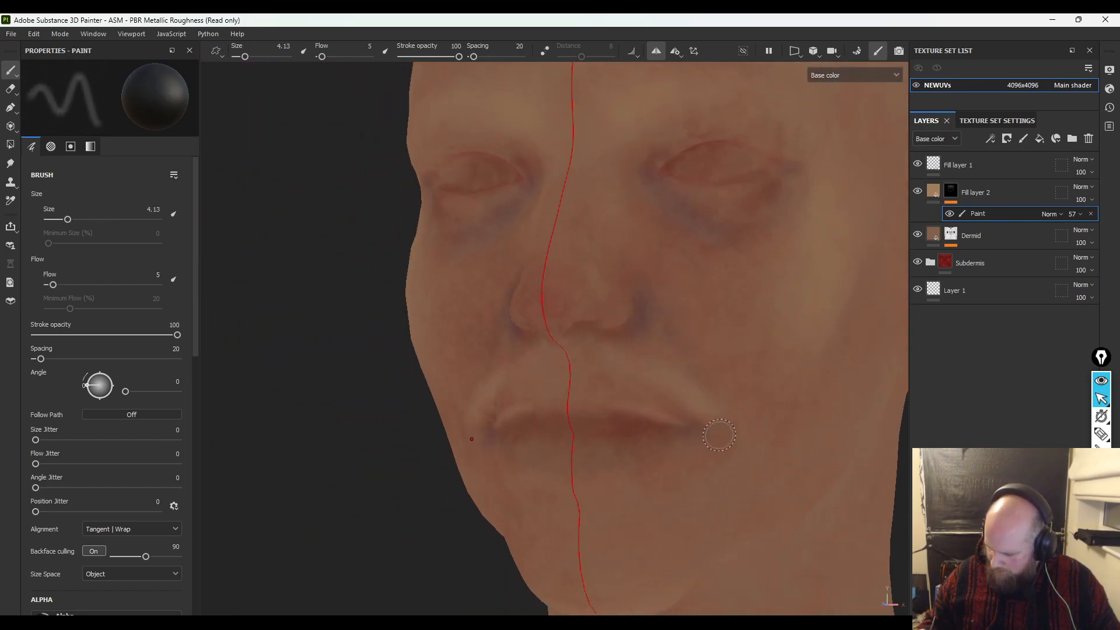
mouse_move(685, 426)
right_mouse_down("ctrl")
mouse_move(674, 430)
mouse_move(663, 413)
right_mouse_up("ctrl")
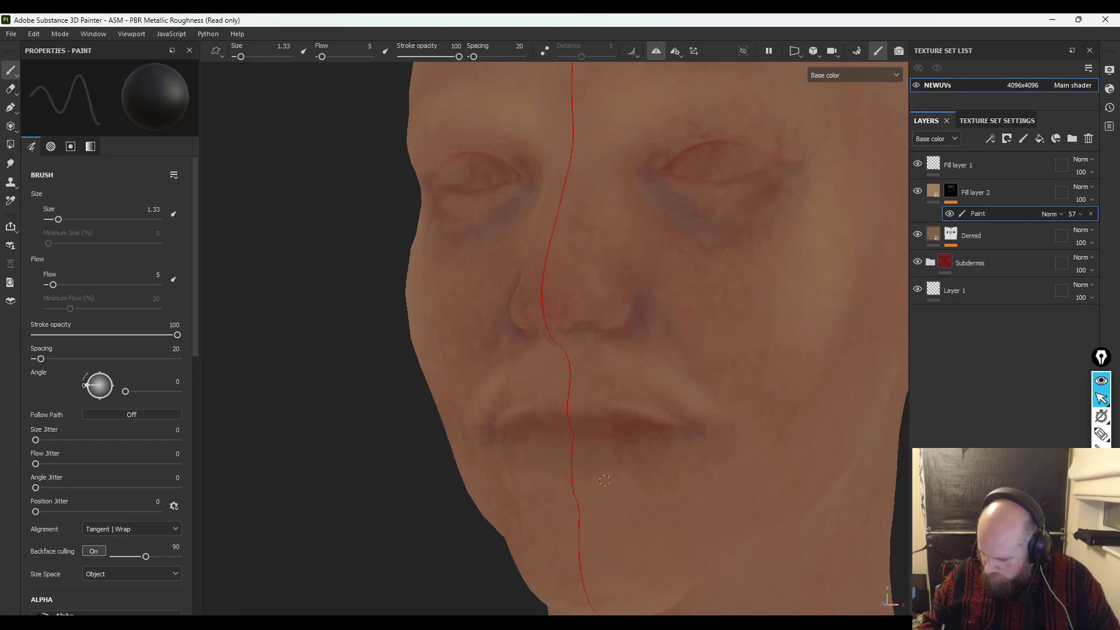
- Outline the lower lip in white at flow 2 and size 1.33, and soften the skin above the mouth corners with black at size 3.95
key("x")
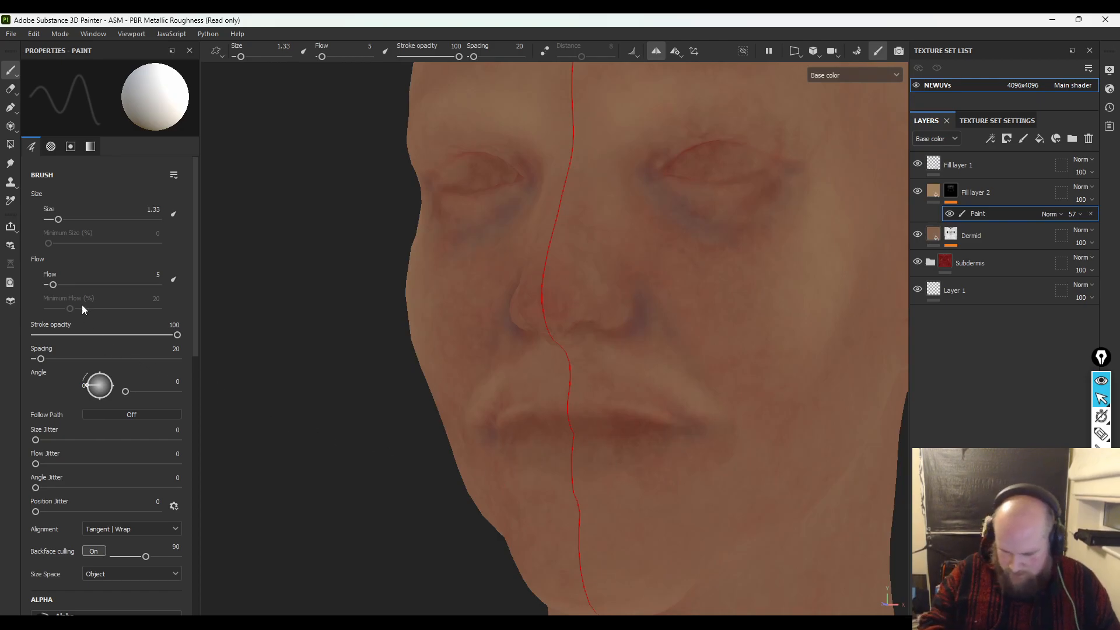
left_click_drag(51, 285, 50, 285)
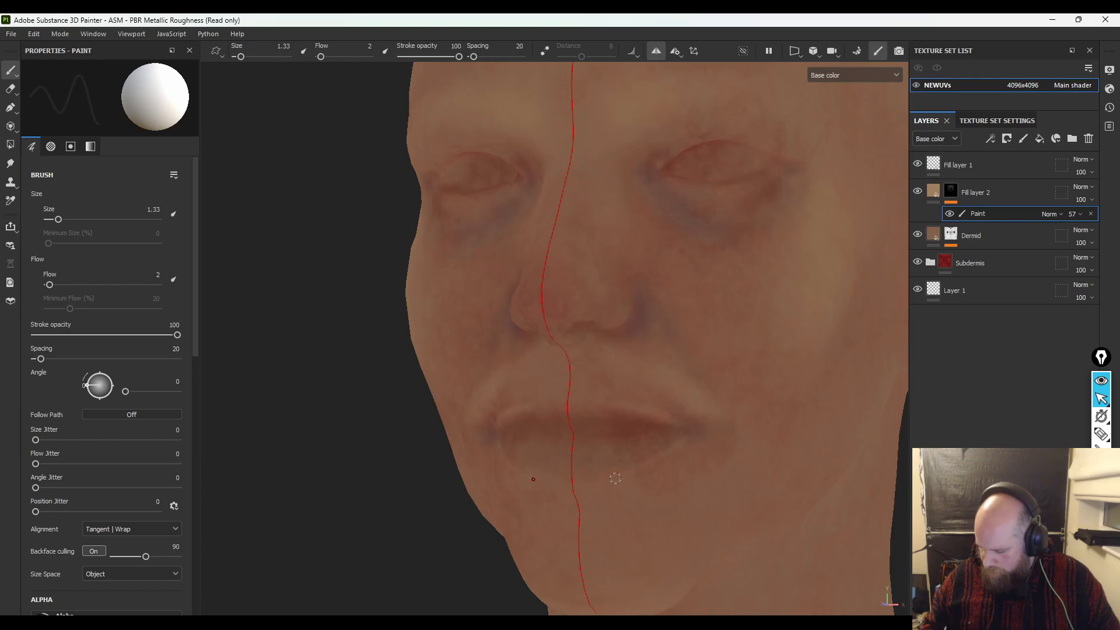
mouse_move(677, 455)
right_mouse_down("ctrl")
mouse_move(713, 475)
mouse_move(788, 460)
mouse_move(713, 470)
right_mouse_up("ctrl")
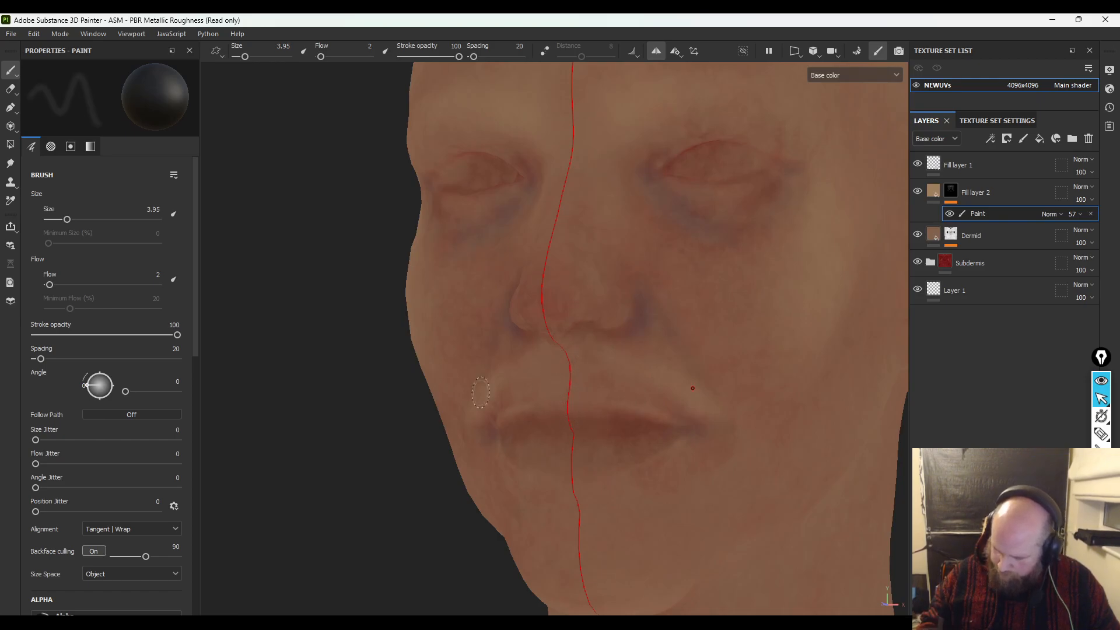
- Set the brush flow to 16 and its size to 15.13, and turn off symmetry painting
left_click_drag(49, 284, 64, 284)
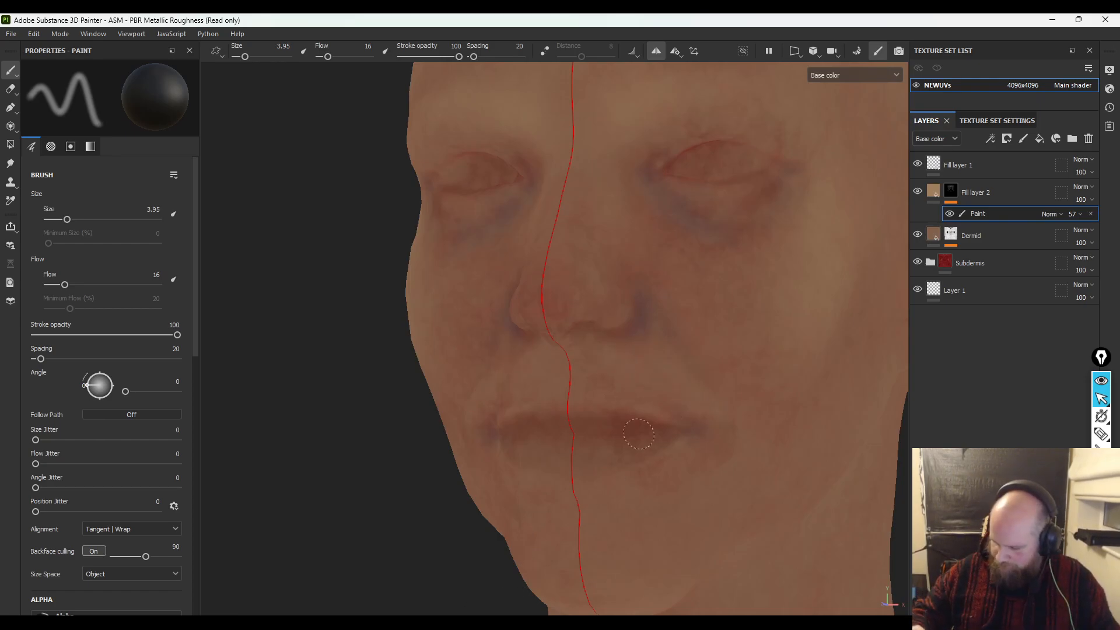
right_click_drag(615, 213, 672, 220, "ctrl")
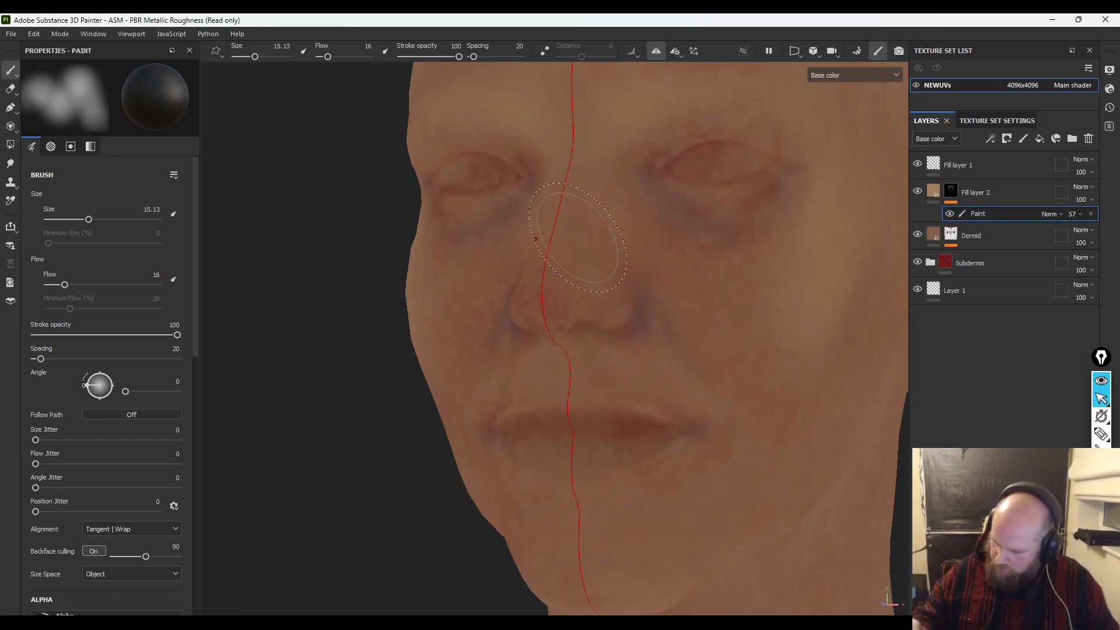
left_click(656, 52)
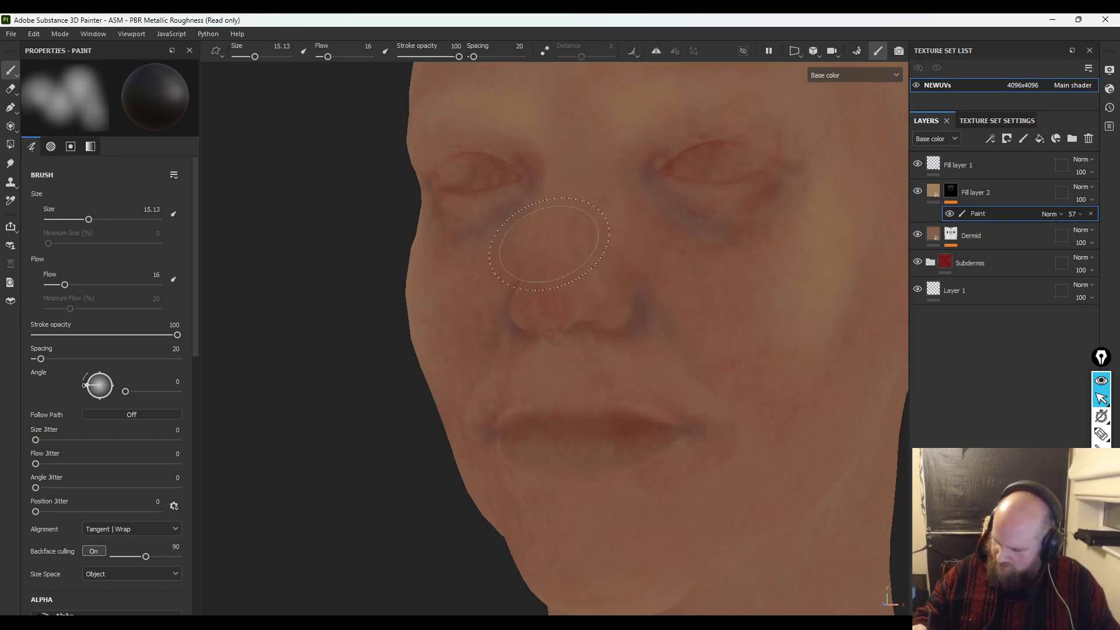
- Even out the lighter tone over the cheekbone with the brush at size 27.17, alternating between black and white
right_click_drag(729, 392, 592, 445, "alt")
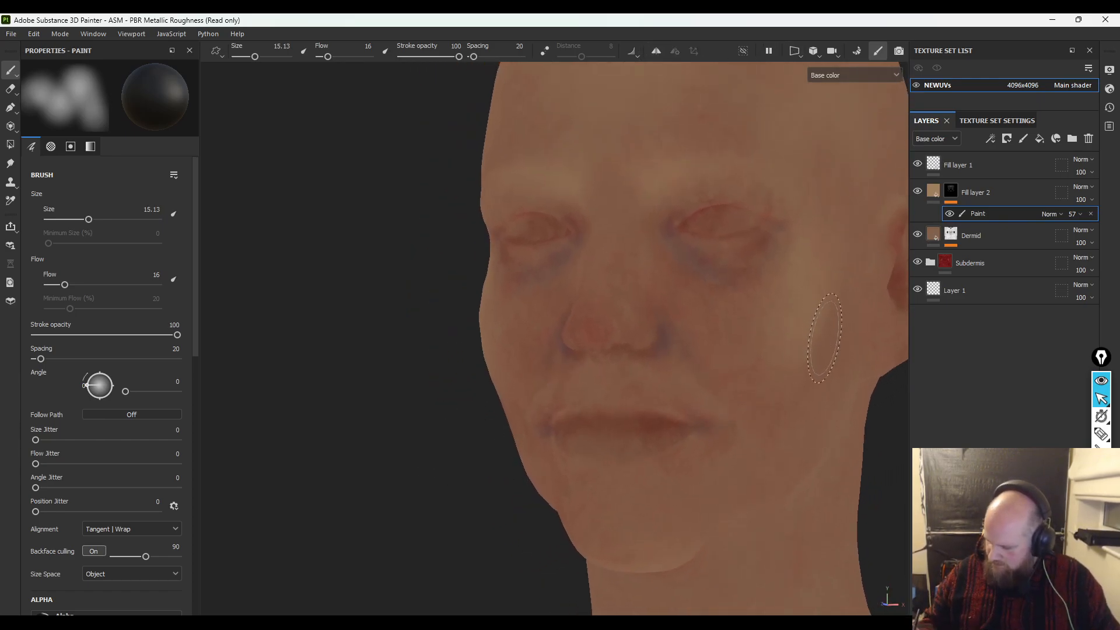
right_click_drag(798, 344, 741, 315, "alt")
left_click_drag(837, 370, 719, 390, "alt")
left_click_drag(875, 470, 781, 480, "alt")
right_click_drag(781, 353, 826, 362, "ctrl")
key("x")
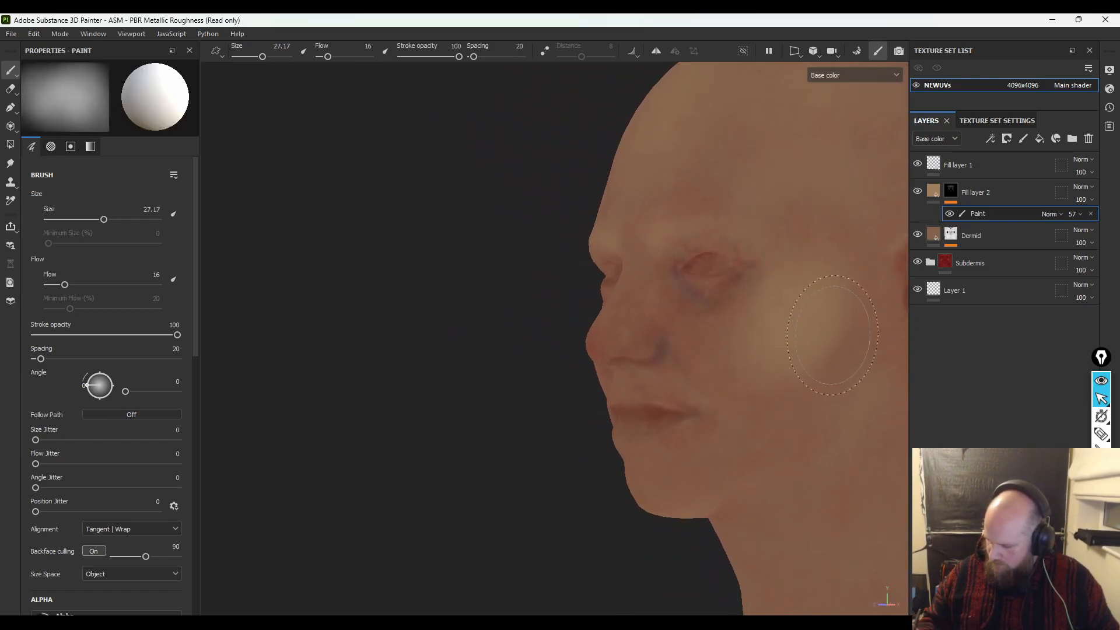
key("x")
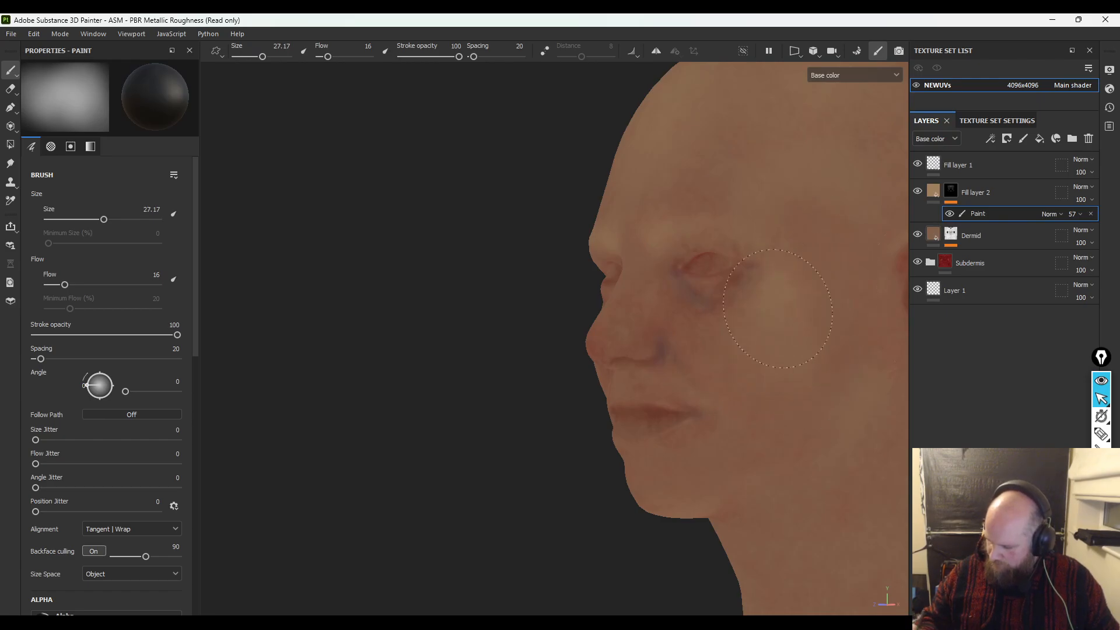
key("x")
left_click(792, 305)
- Reduce the white brush to size 9.33 and set its flow to 1
right_click_drag(755, 244, 693, 263, "ctrl")
right_click_drag(733, 243, 864, 362, "alt")
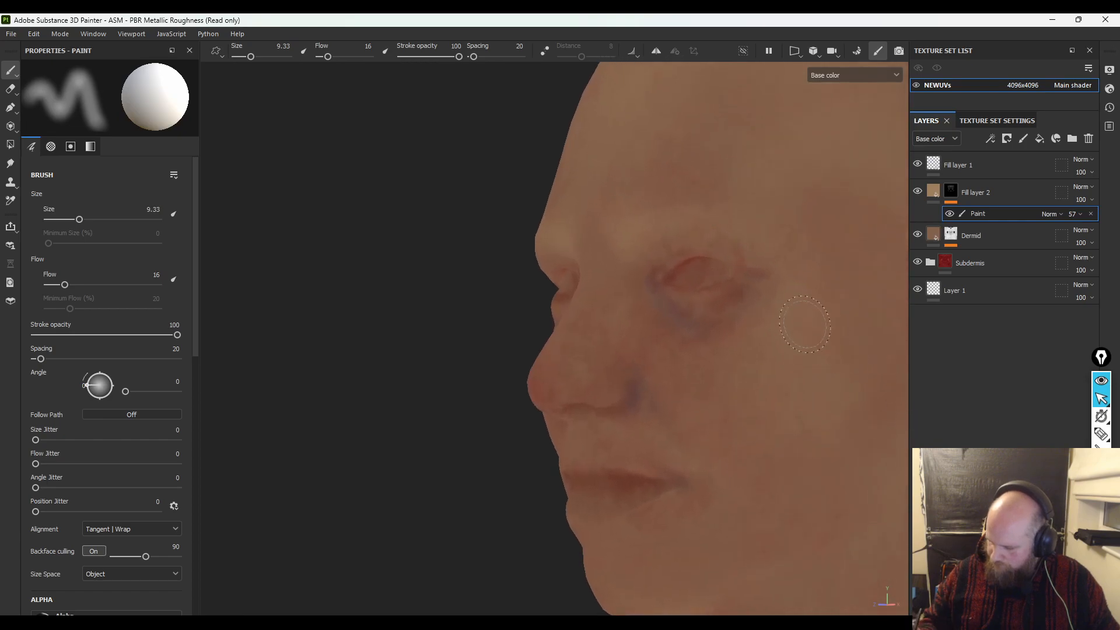
mouse_move(65, 285)
left_mouse_down()
mouse_move(49, 285)
mouse_move(62, 284)
left_mouse_up()
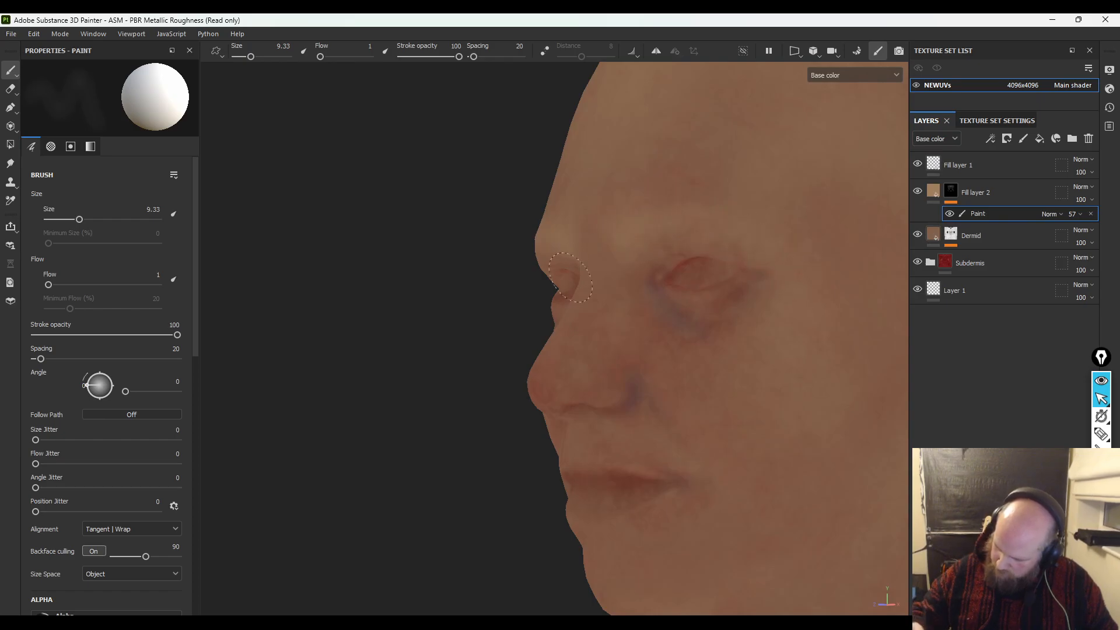
- Expand the Subdermis group and add a new fill layer directly above Fill layer 2
mouse_move(410, 535)
left_mouse_down("alt")
mouse_move(405, 513)
mouse_move(577, 531)
left_mouse_up("alt")
right_click_drag(577, 531, 303, 468, "alt")
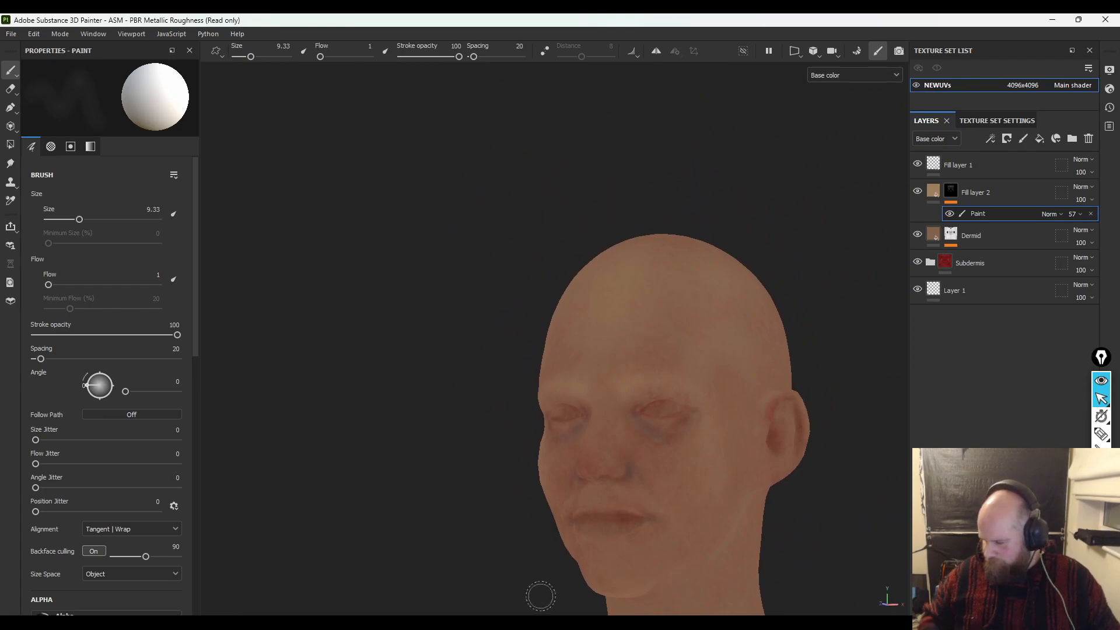
mouse_move(485, 503)
left_mouse_down("alt")
mouse_move(485, 443)
mouse_move(456, 397)
mouse_move(491, 396)
left_mouse_up("alt")
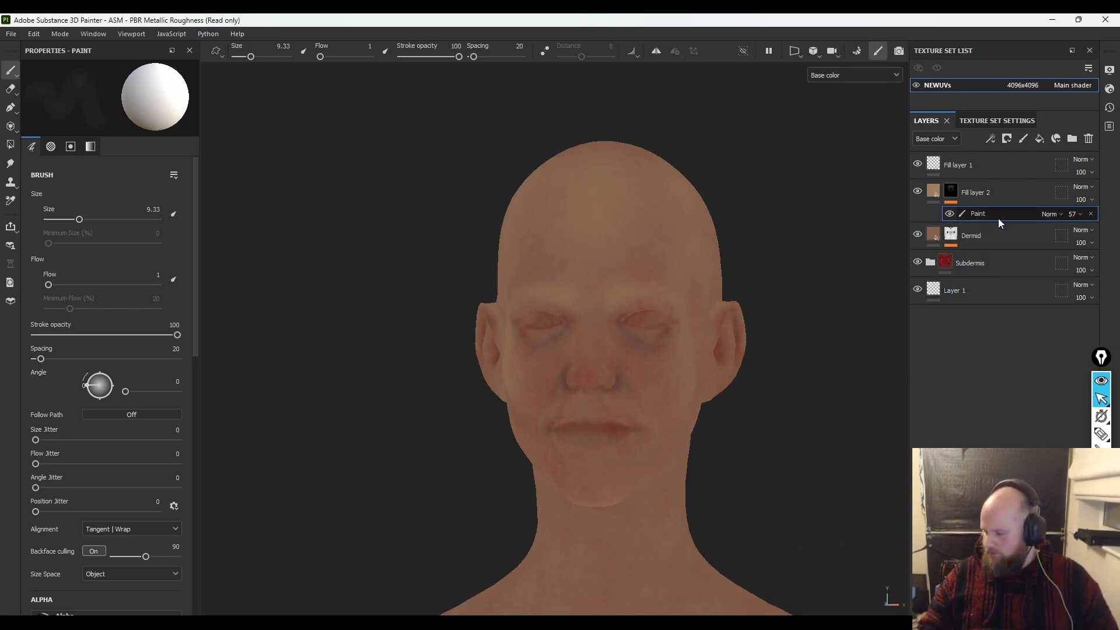
left_click(930, 262)
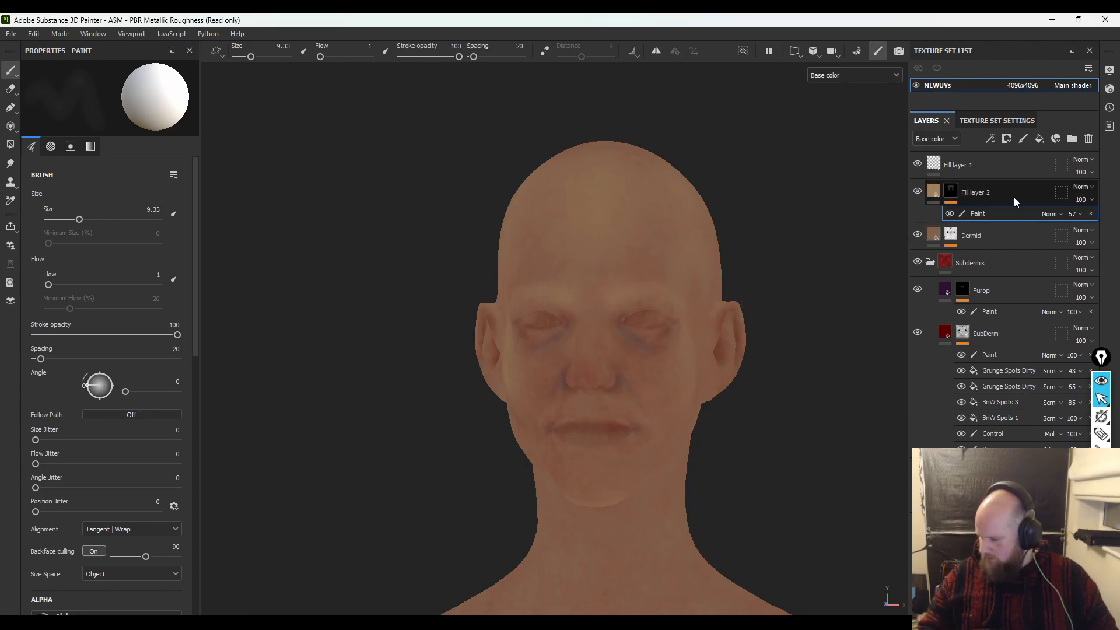
left_click(1040, 138)
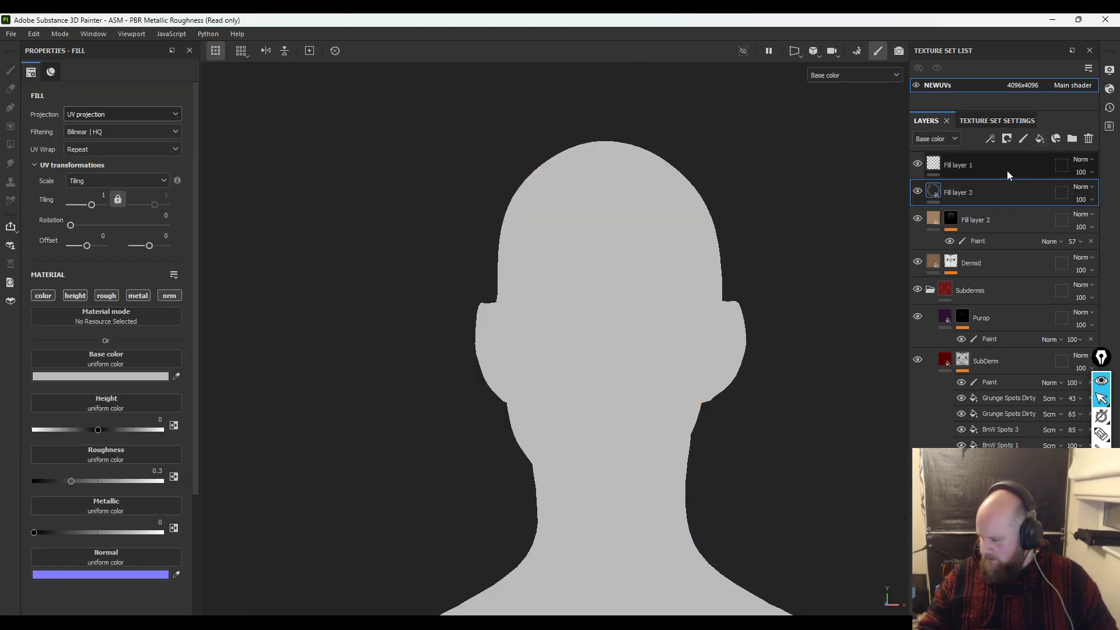
- Rename Fill layer 2 as BoneYellow
double_click(982, 222)
type("Bo")
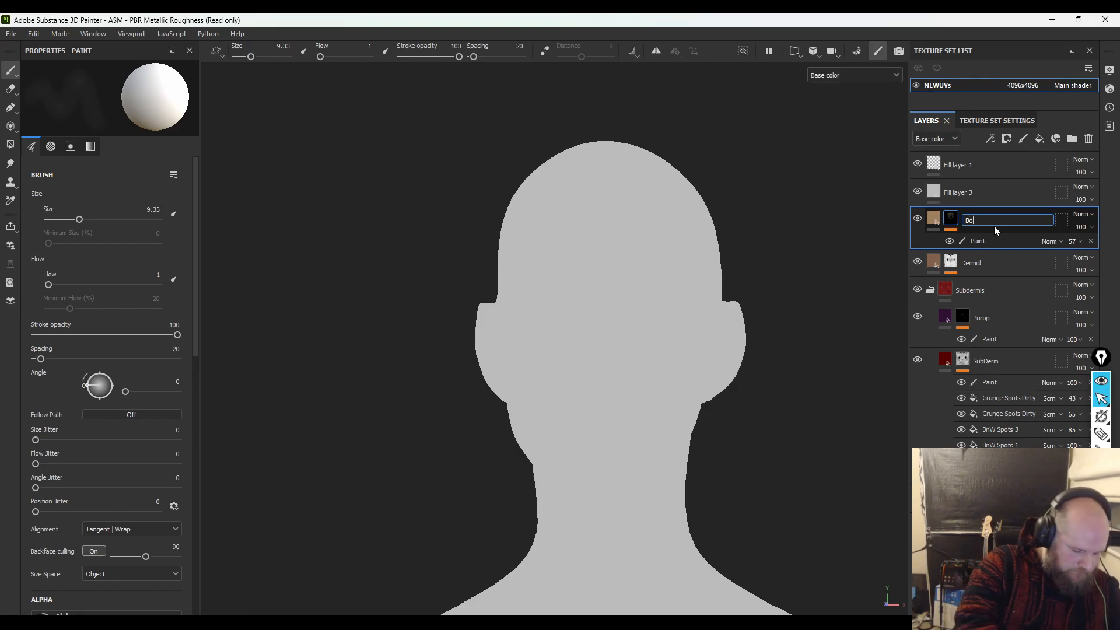
type("neYell")
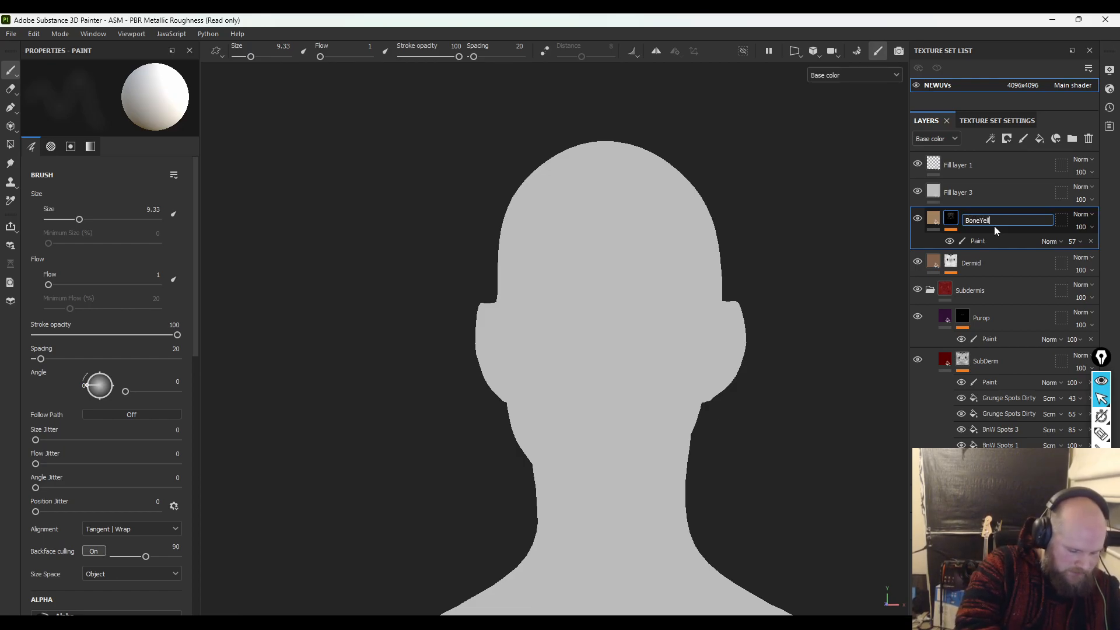
type("ow")
key("Return")
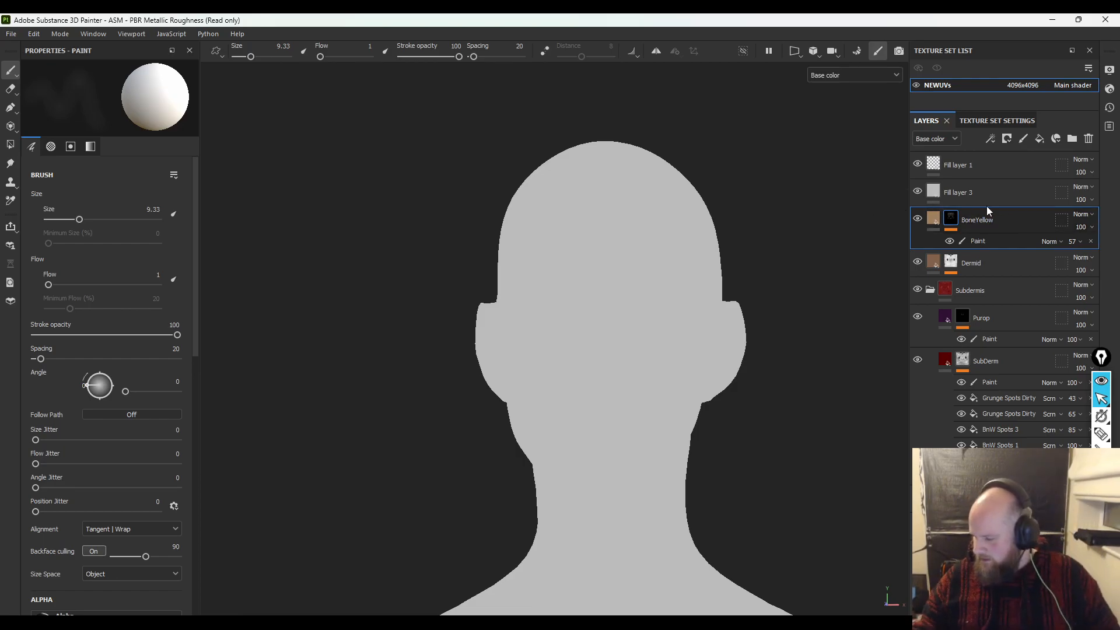
- Rename the fill layer directly above BoneYellow as "FakeDerm,"
double_click(967, 193)
type("FakeDerm")
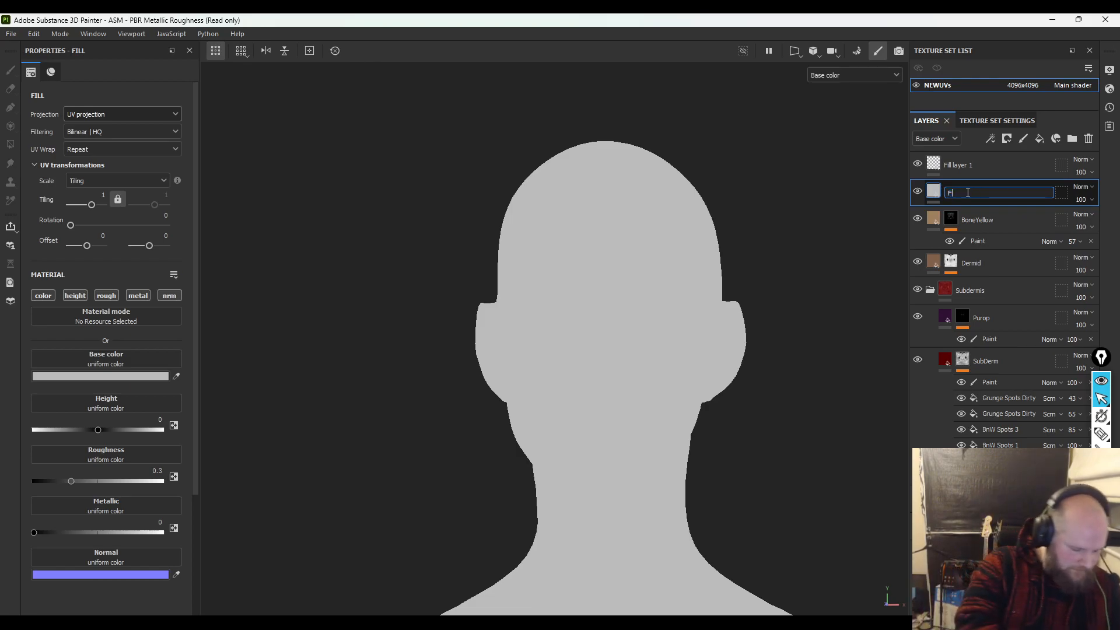
key("Return")
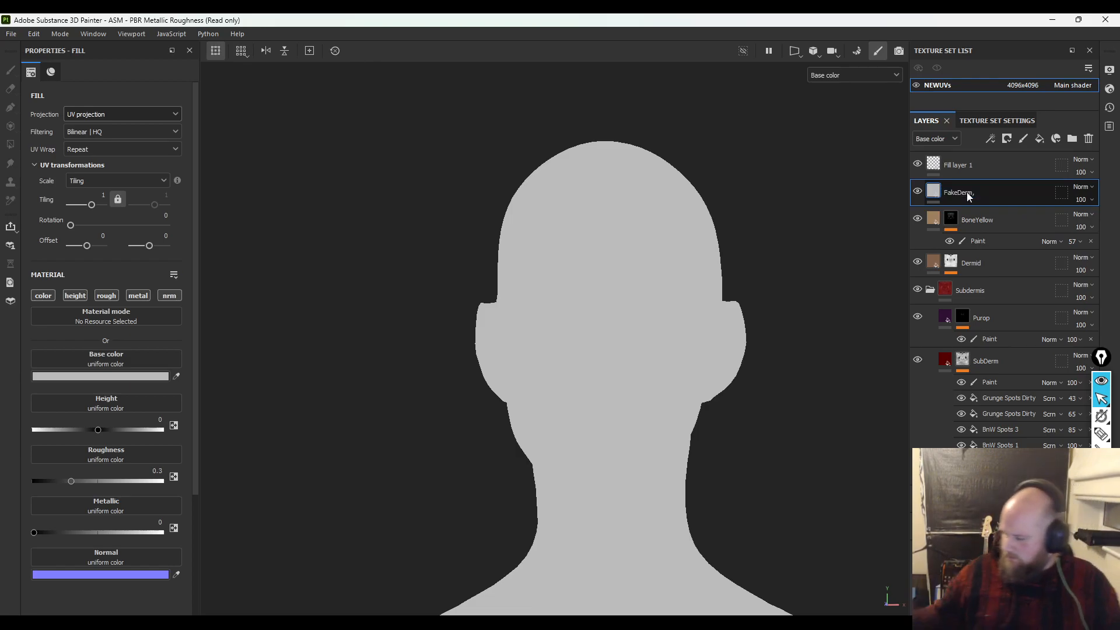
- Restrict the FakeDerm layer to the color channel and sample the SubDerm layer's dark red, 550000, as its base color
left_click(44, 295)
left_click(125, 376)
left_click(176, 376)
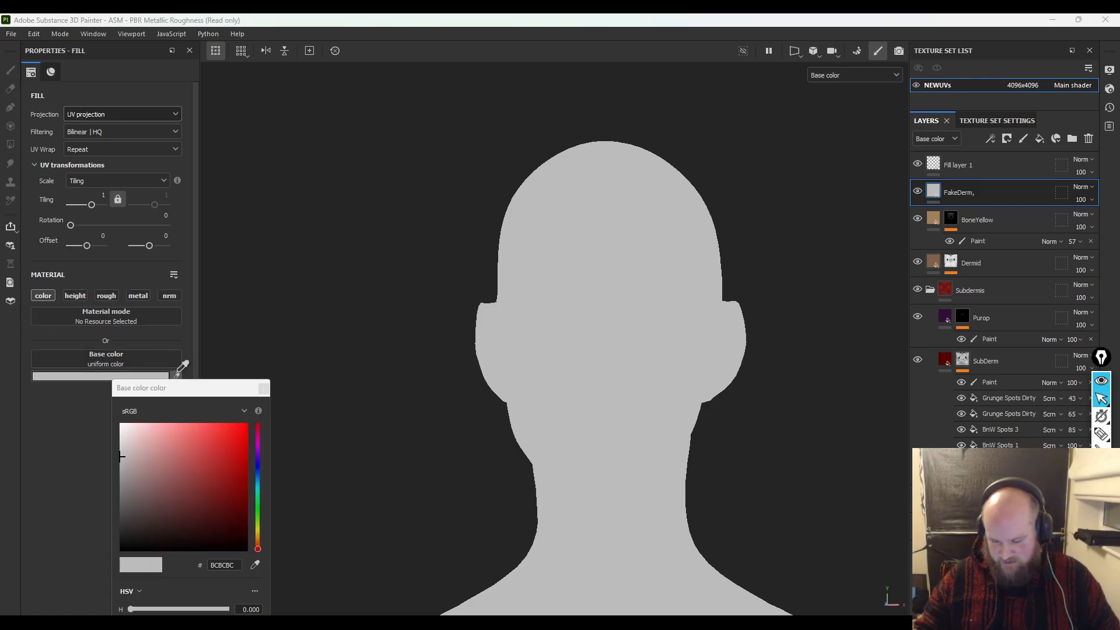
left_click(952, 354)
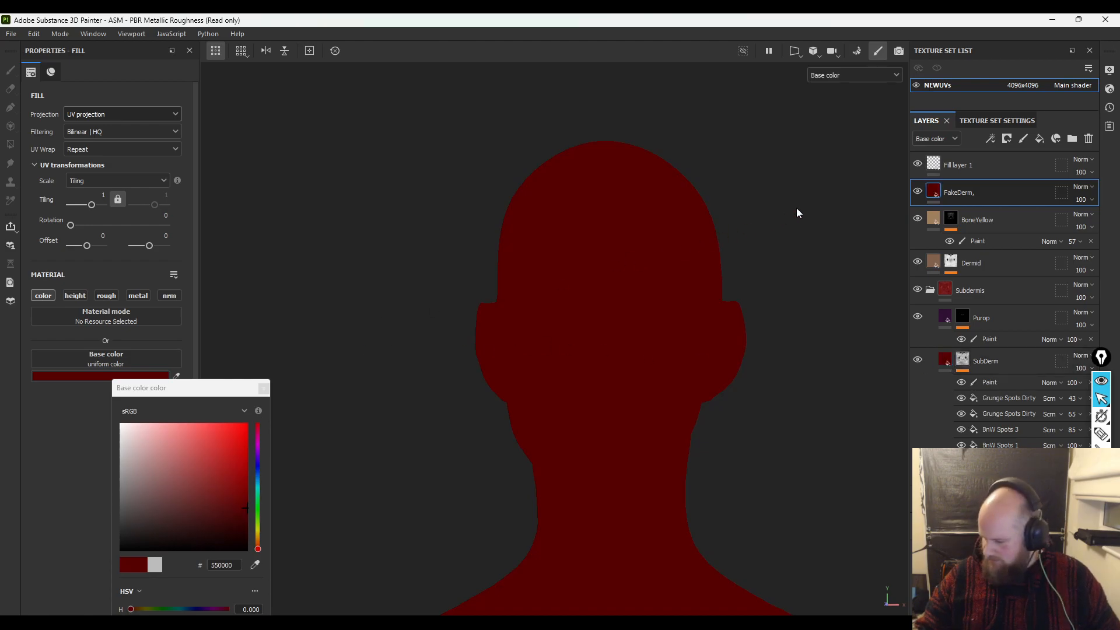
- Give the FakeDerm layer a black mask with an Ambient Occlusion generator and set its Global Invert to True
right_click(931, 188)
left_click(968, 209)
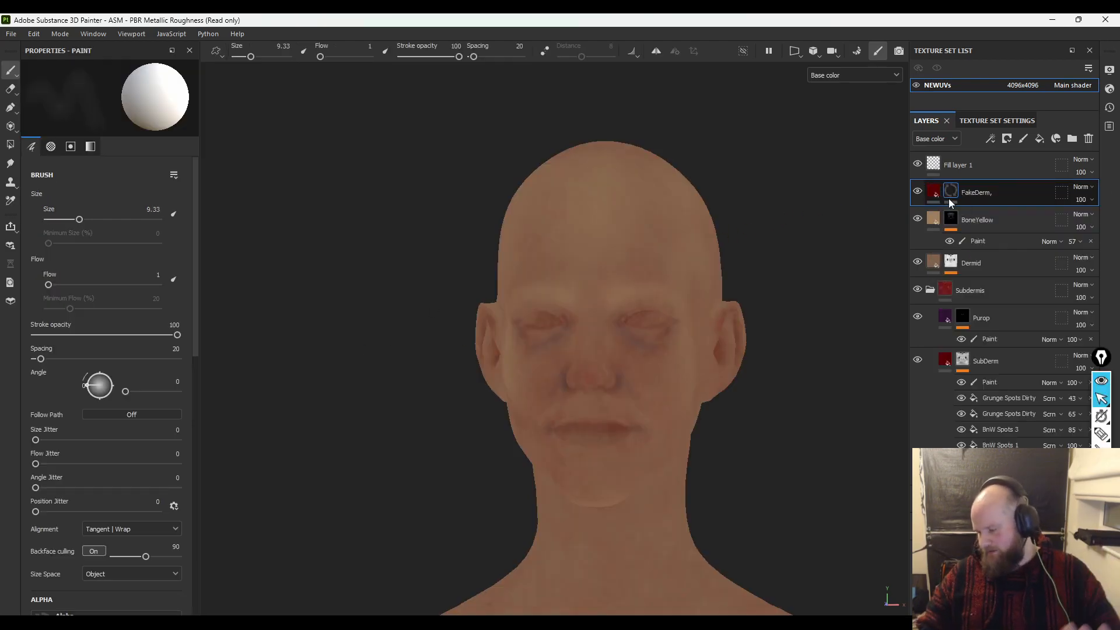
right_click(950, 199)
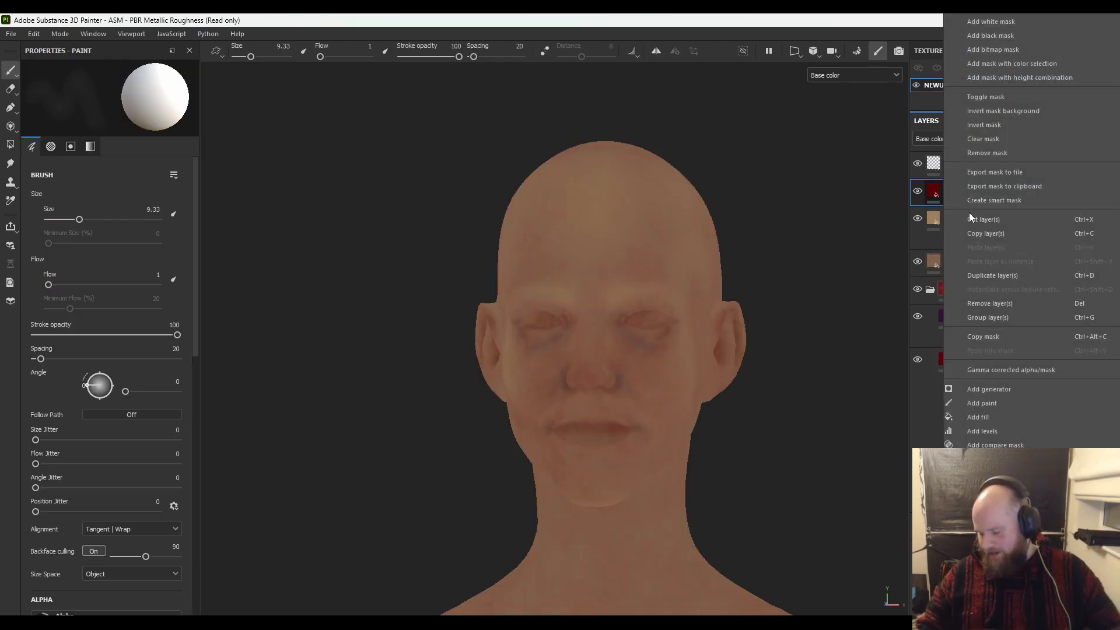
left_click(1000, 387)
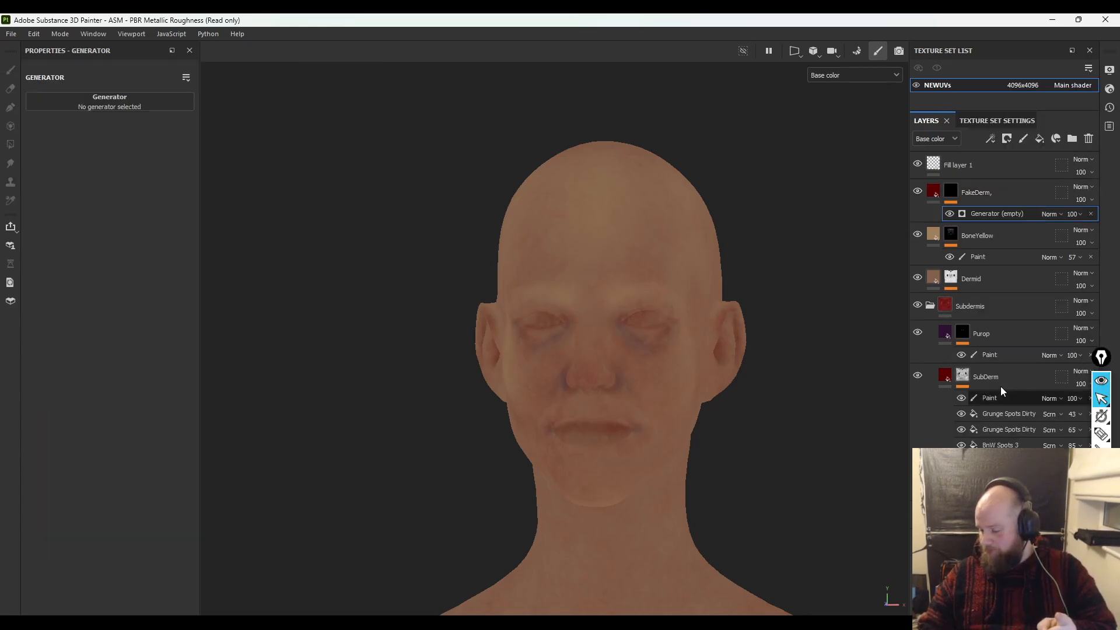
left_click(111, 100)
left_click(185, 136)
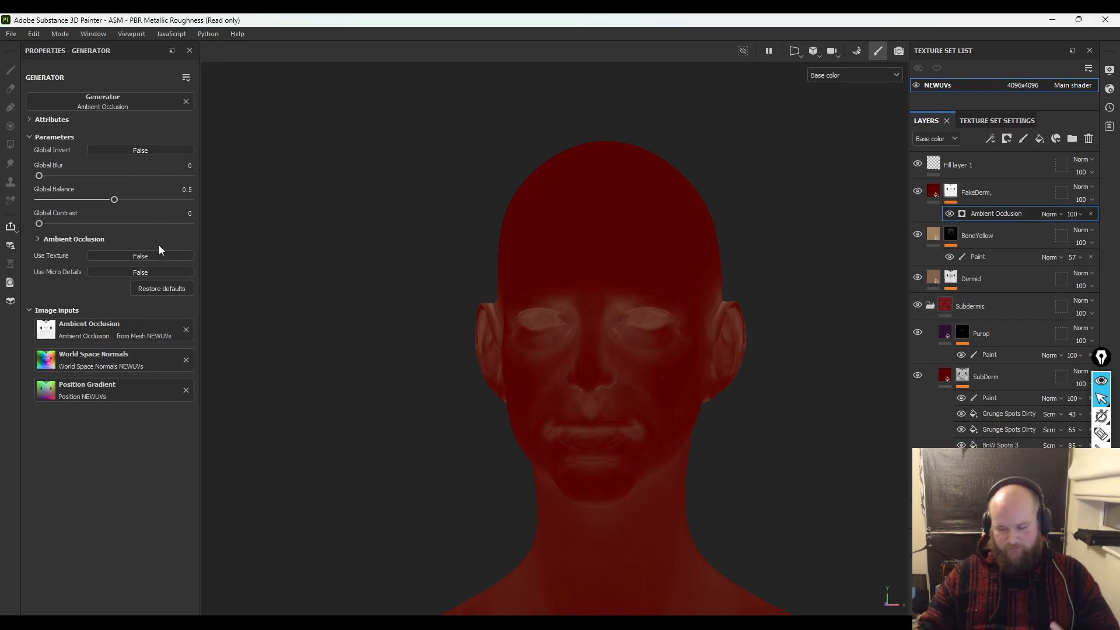
left_click(161, 152)
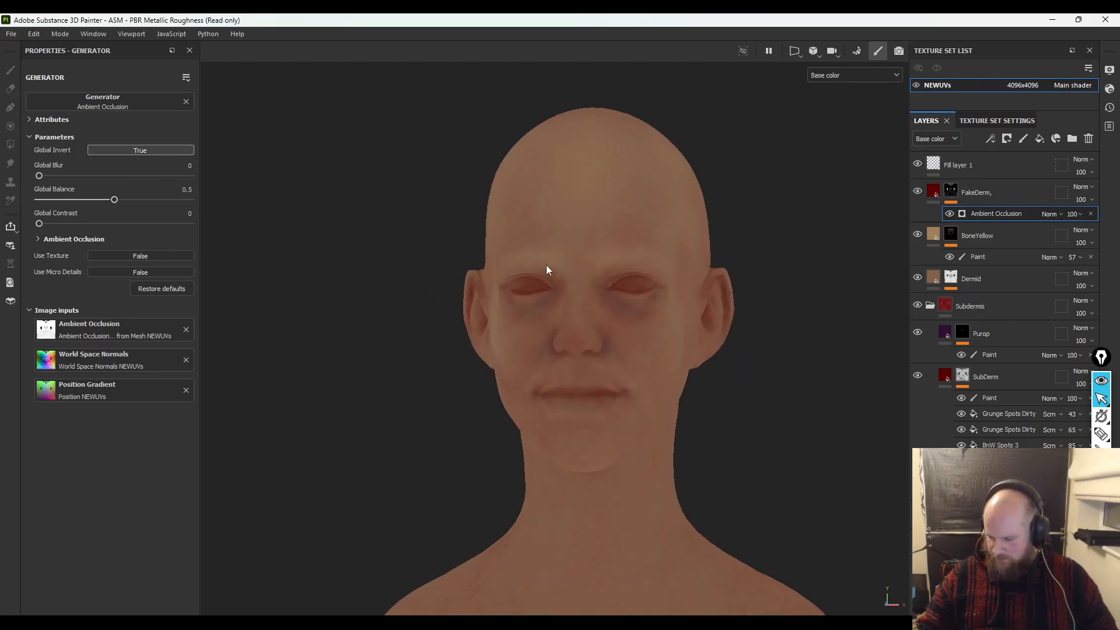
- Compare the face with the FakeDerm layer hidden and shown, from the front and at an angle
left_click(918, 192)
left_click(918, 191)
left_click(918, 192)
left_click(917, 192)
left_click(917, 192)
left_click(917, 192)
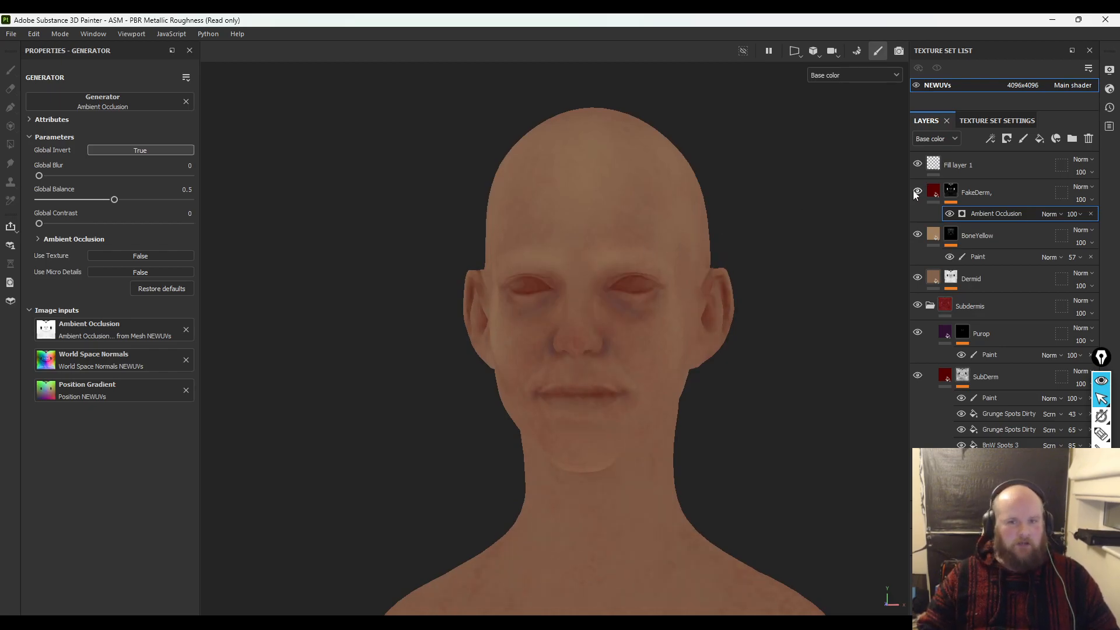
left_click_drag(814, 388, 477, 380, "alt")
middle_click_drag(475, 380, 465, 382, "alt")
right_click_drag(508, 426, 604, 484, "alt")
left_click_drag(459, 441, 627, 433, "alt")
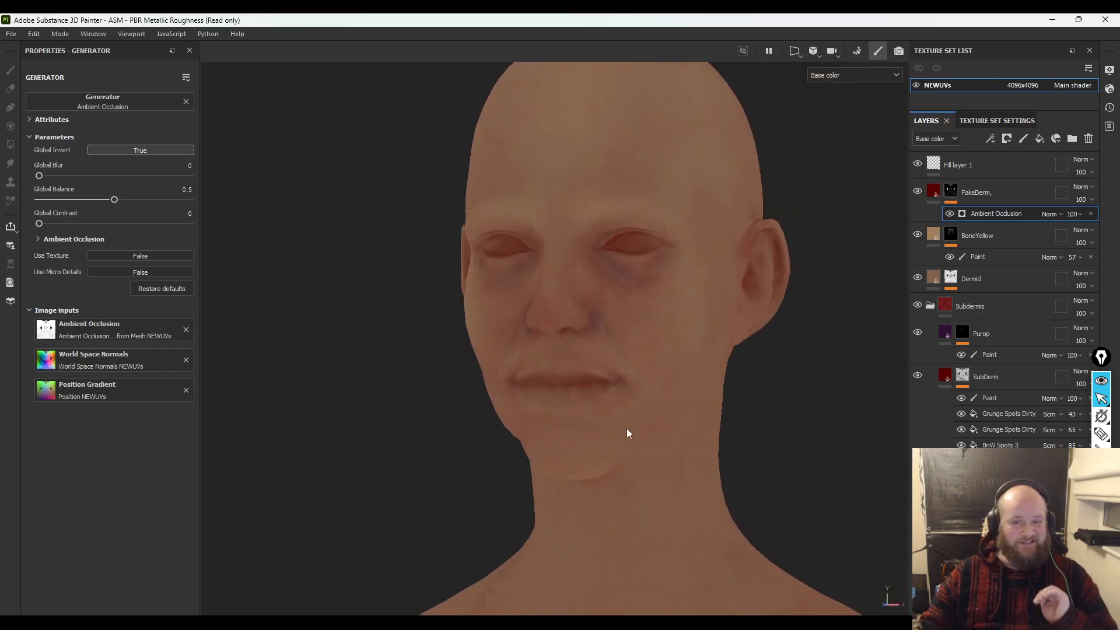
left_click(918, 193)
left_click(919, 193)
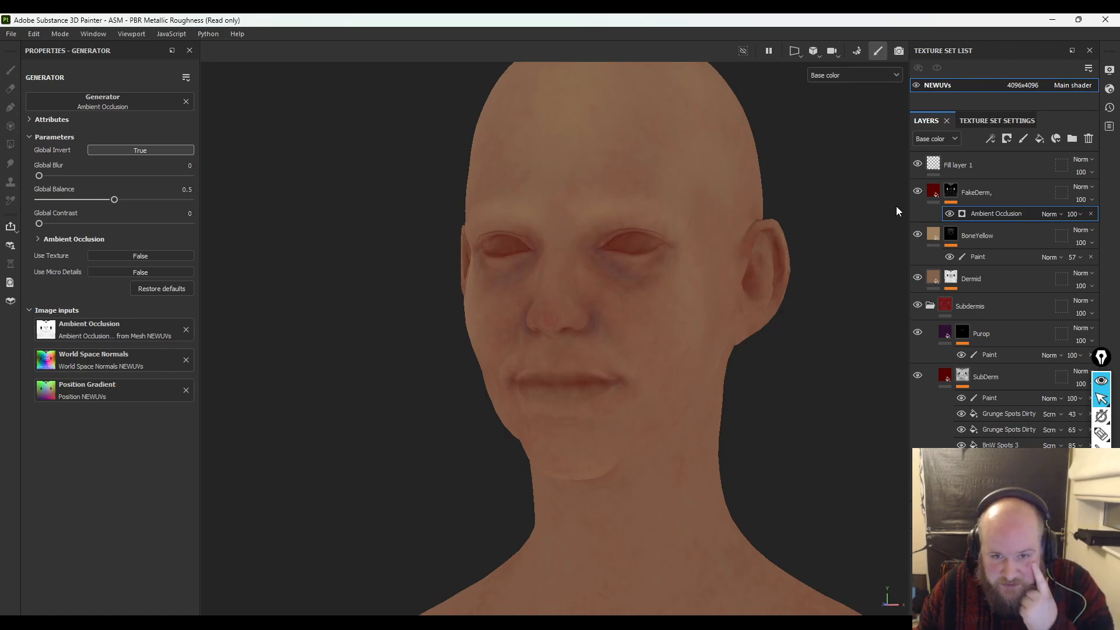
left_click_drag(822, 387, 683, 353, "alt")
middle_click_drag(715, 349, 700, 345, "alt")
right_click_drag(700, 345, 781, 432, "alt")
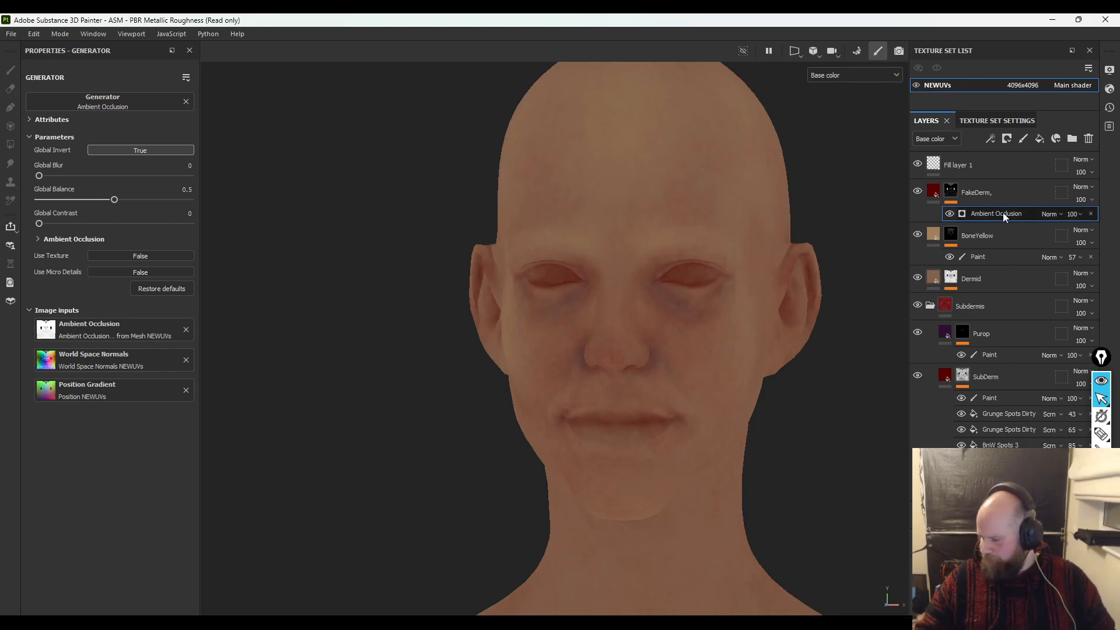
- Add a fill layer above FakeDerm and name it lips
left_click(1006, 194)
left_click(1039, 138)
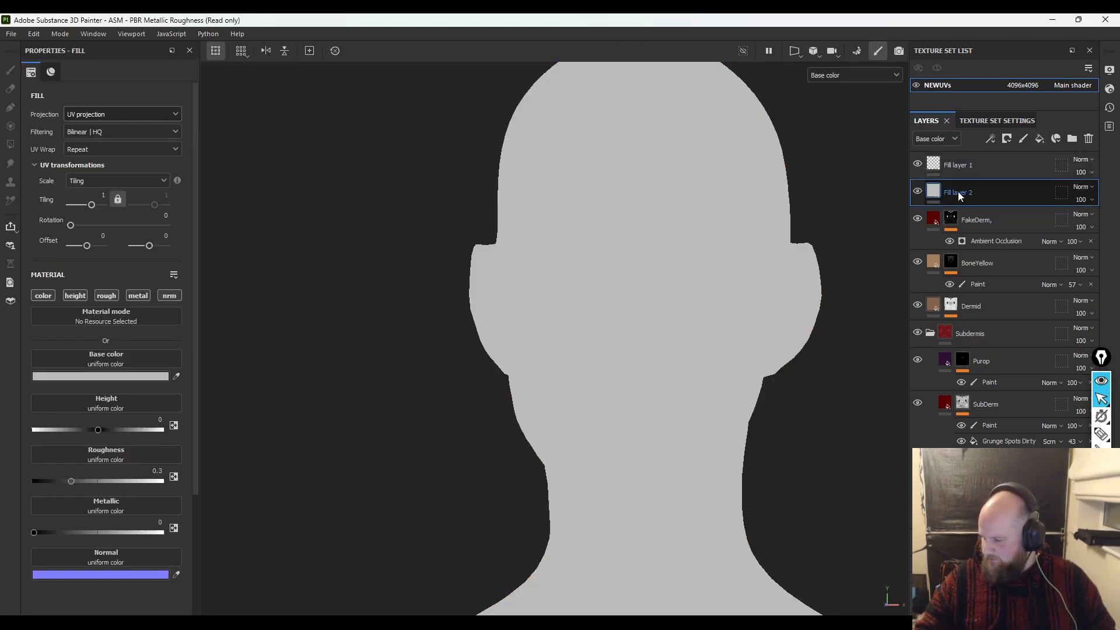
double_click(957, 193)
type("lips")
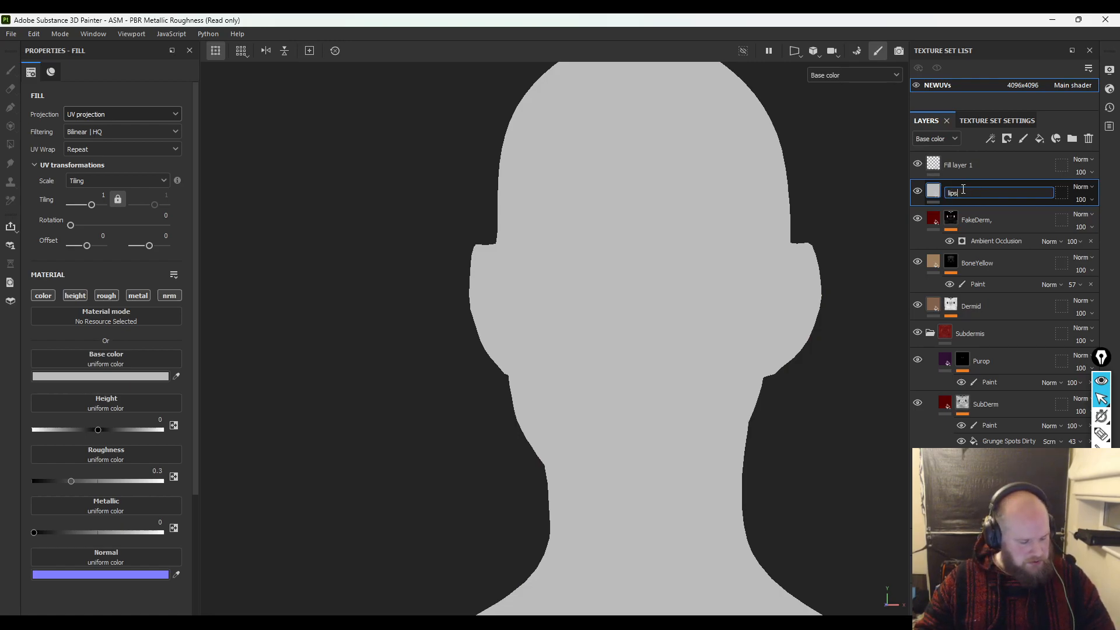
key("Return")
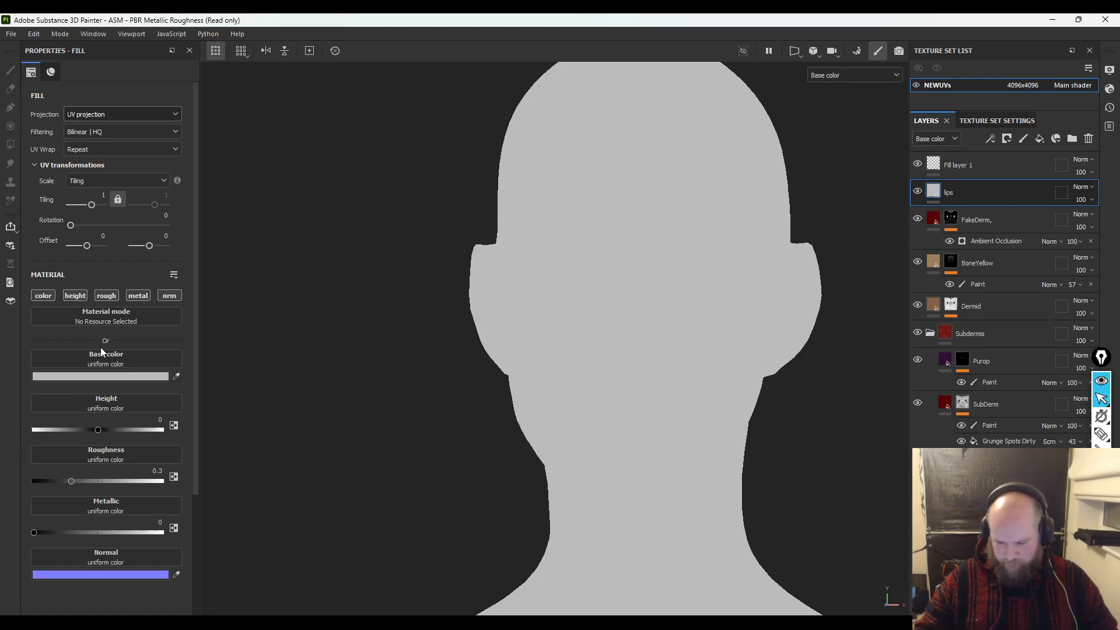
- Make the lips layer a color-only fill with base color A85050 and hide it with a black mask
left_click(62, 375)
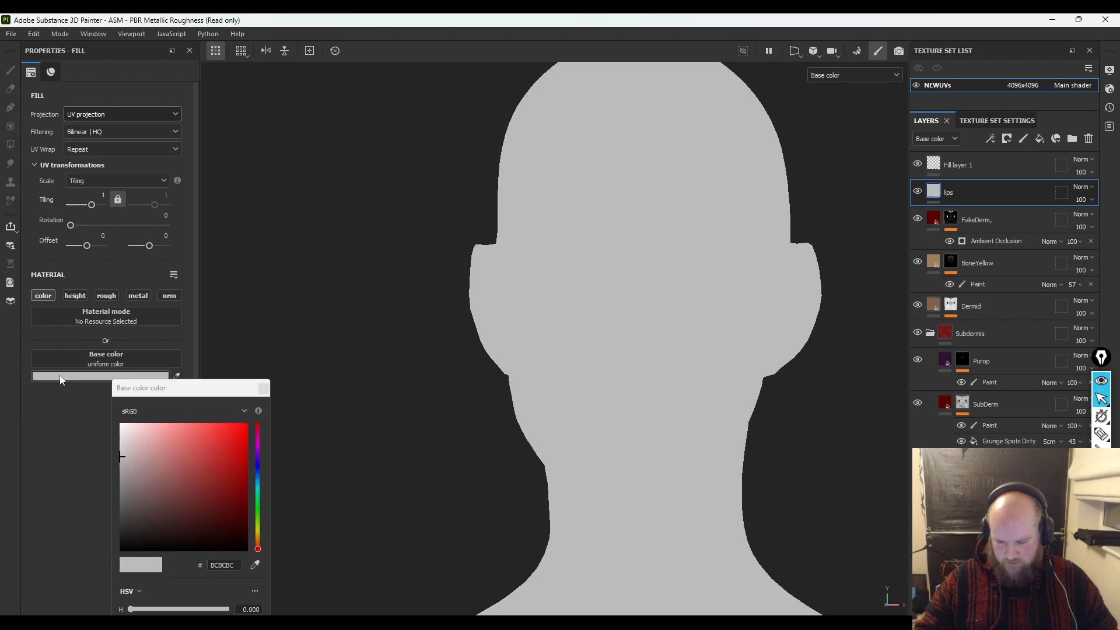
left_click(174, 473)
left_click_drag(174, 474, 187, 467)
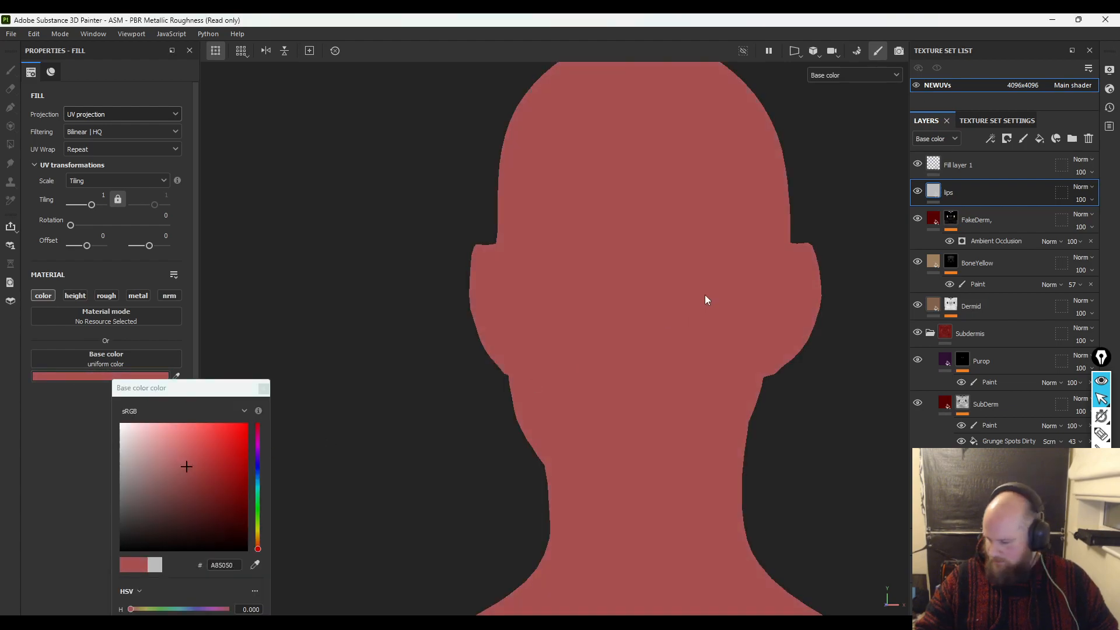
right_click(938, 190)
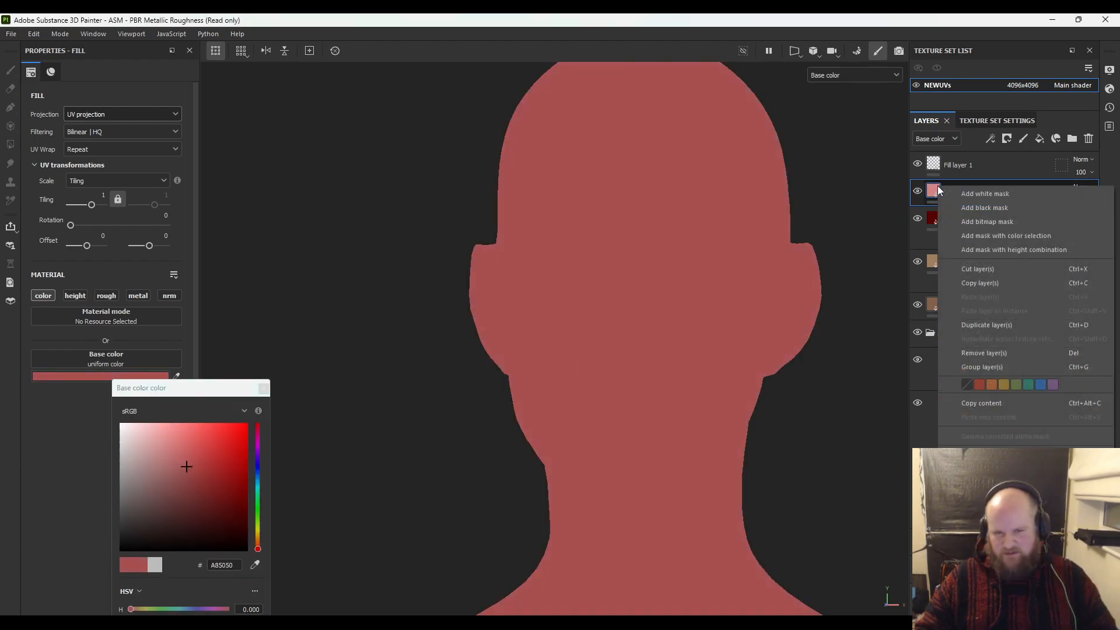
left_click(971, 208)
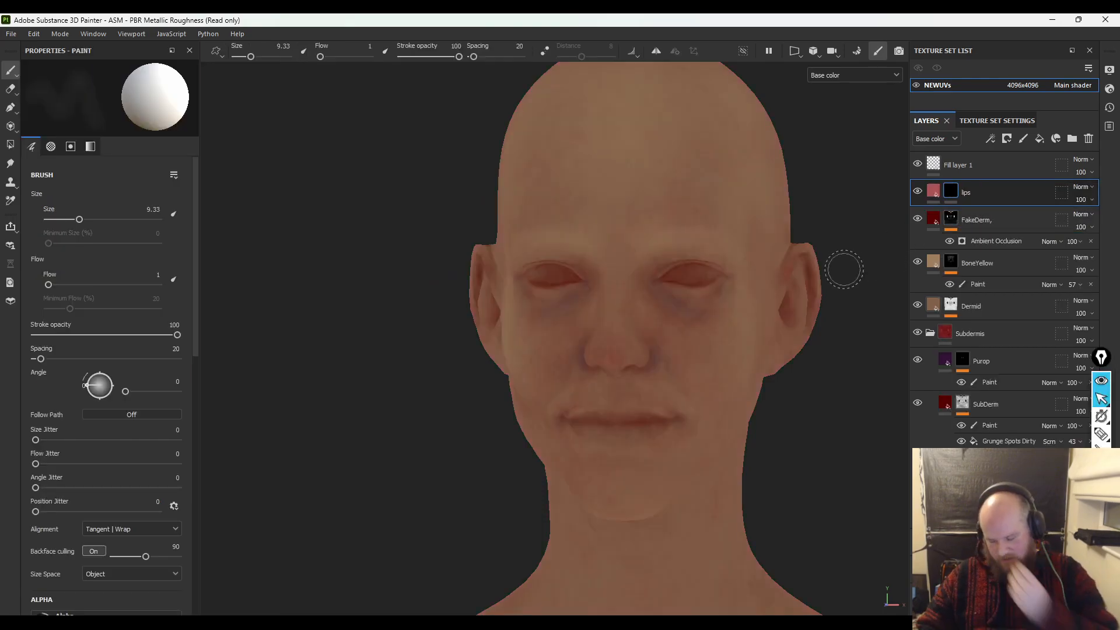
- Set the mask brush size to about 7.9 with the mouth in close view
right_click_drag(586, 422, 620, 421, "ctrl")
scroll(586, 414, "up", 4)
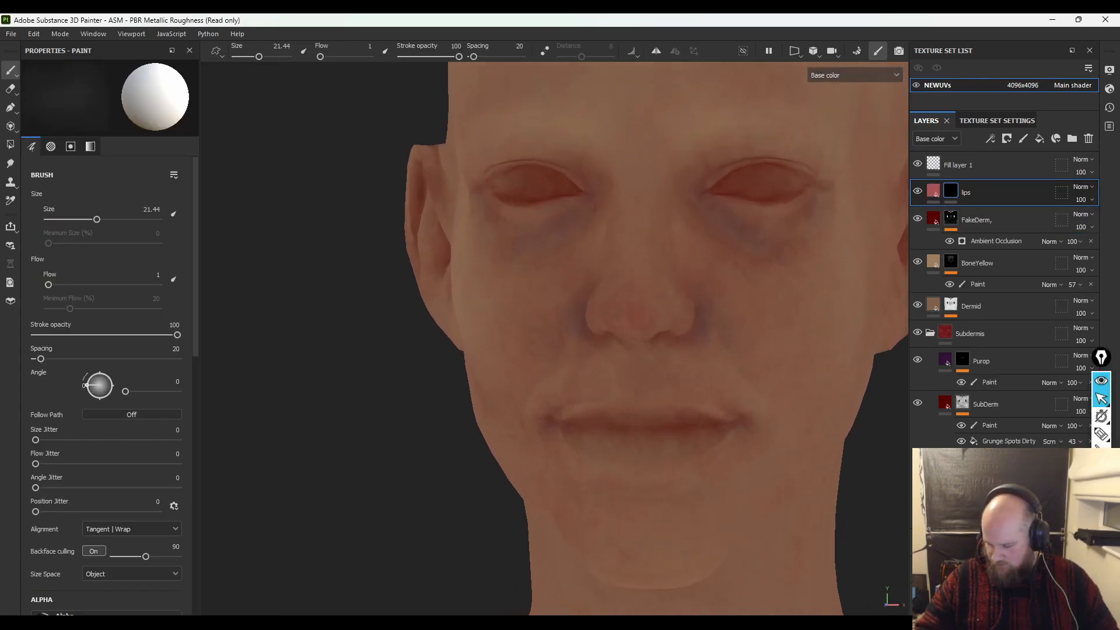
right_click_drag(746, 451, 787, 462, "alt")
left_click_drag(787, 463, 675, 425, "alt")
mouse_move(674, 425)
right_mouse_down("alt")
mouse_move(583, 383)
mouse_move(632, 399)
mouse_move(589, 396)
right_mouse_up("alt")
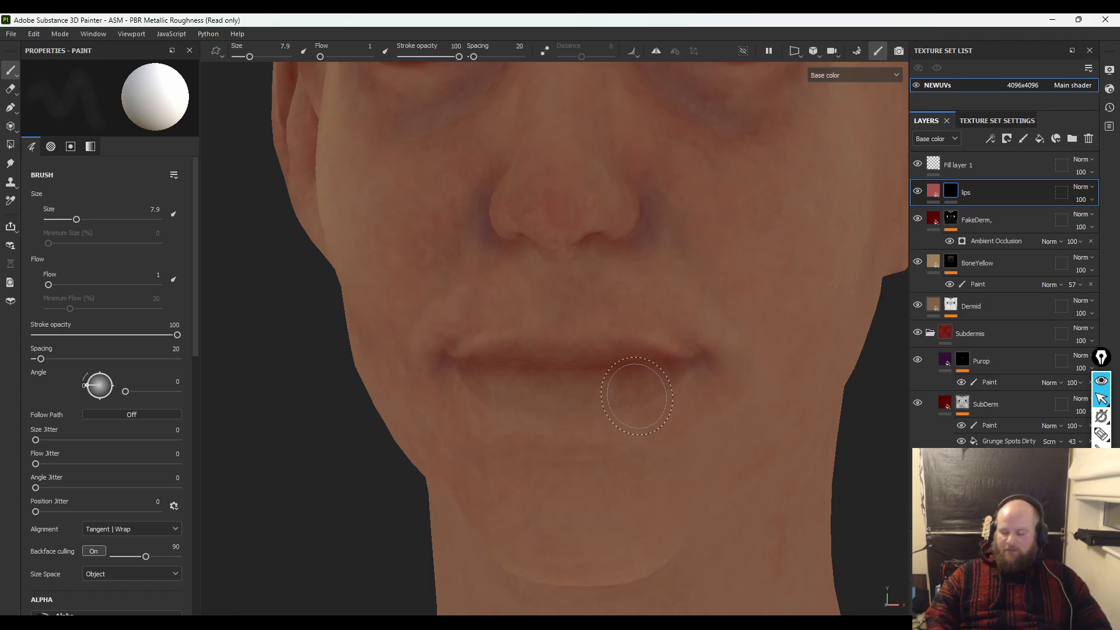
- Examine the lip color, creases and soft edges in the reference photo of the woman wearing a cap
mouse_move(0, 327)
right_mouse_down()
mouse_move(405, 215)
mouse_move(494, 213)
right_mouse_up()
middle_click_drag(493, 252, 107, 260)
middle_click_drag(313, 279, 102, 248)
middle_click_drag(347, 579, 320, 242)
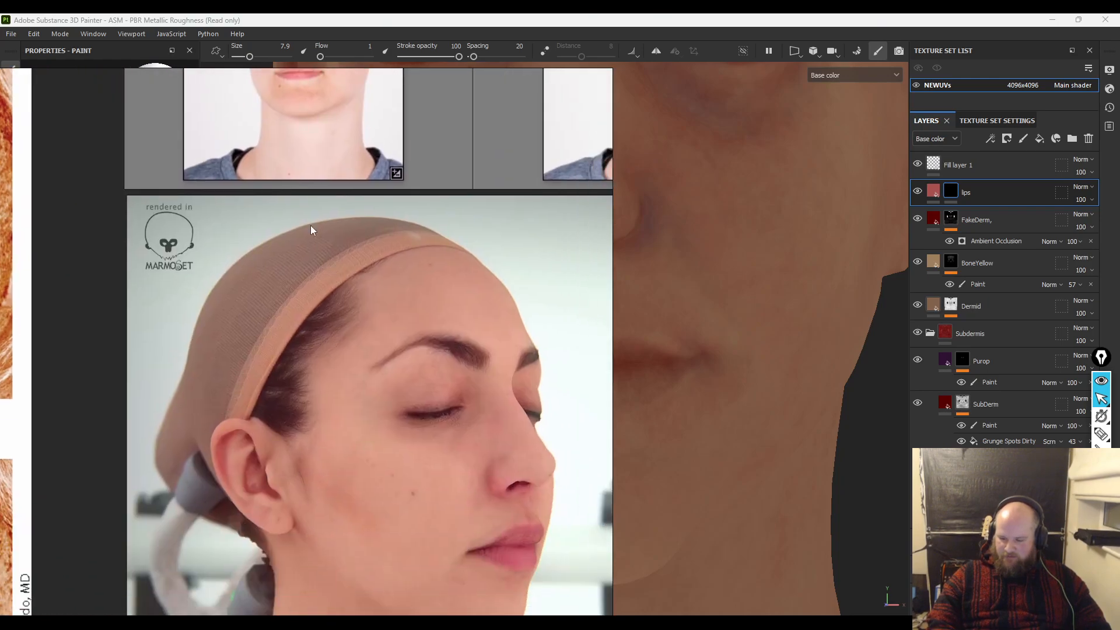
scroll(408, 478, "up", 4)
middle_click_drag(409, 449, 285, 323)
scroll(397, 437, "up", 2)
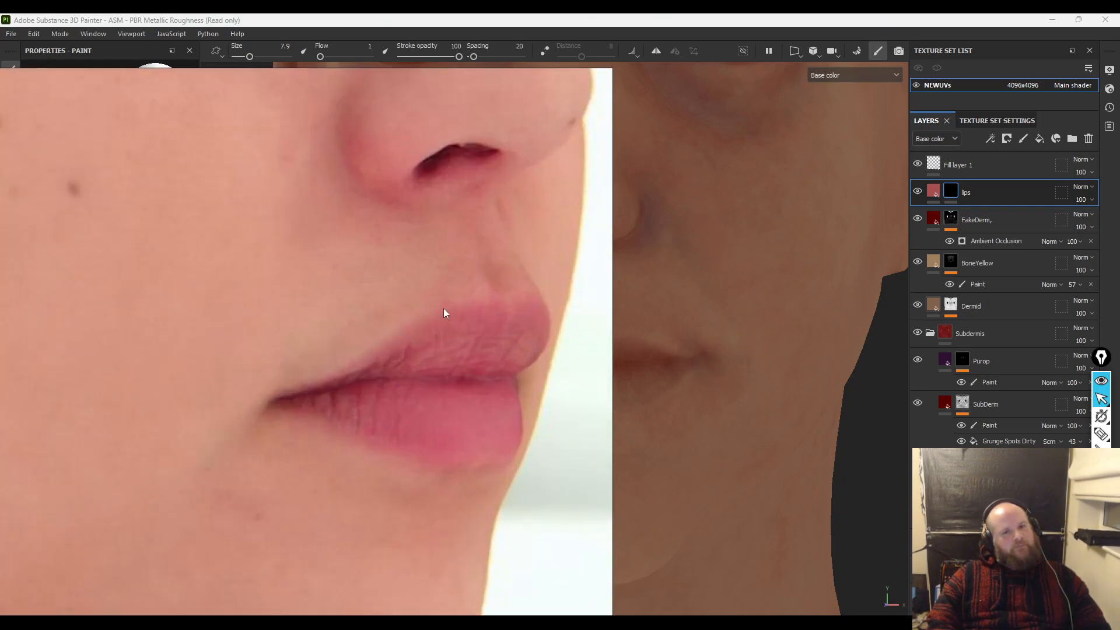
scroll(345, 369, "down", 10)
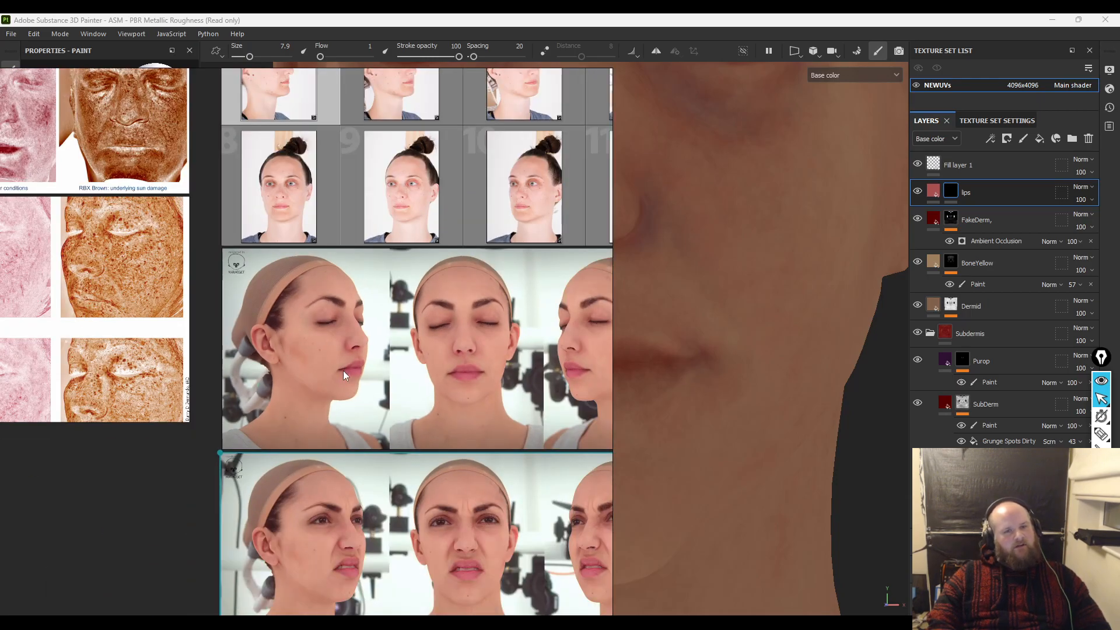
scroll(343, 370, "up", 10)
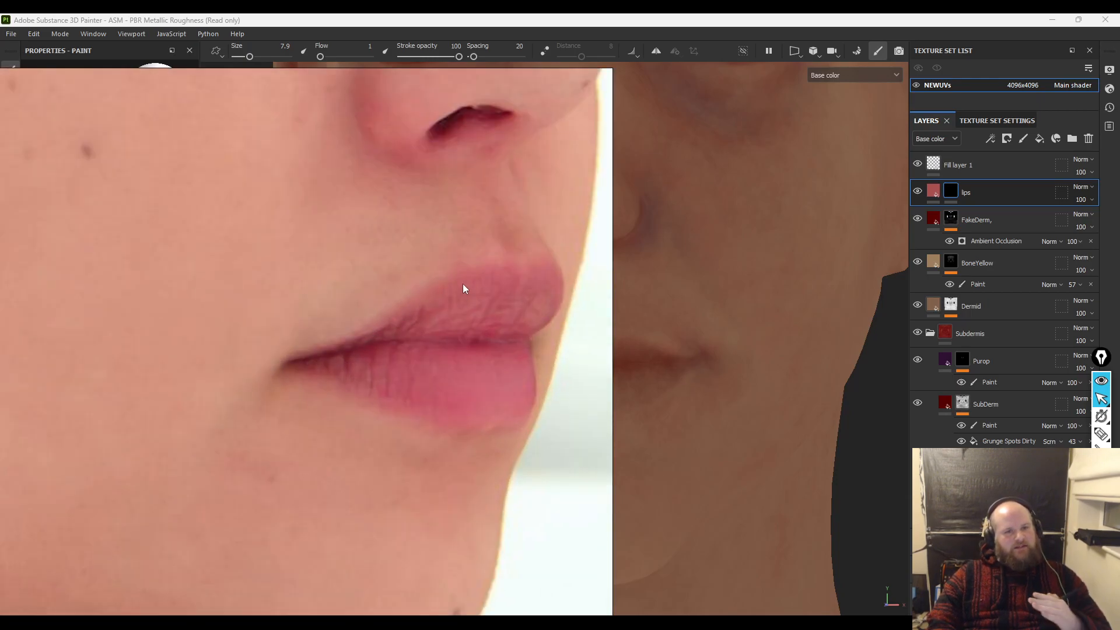
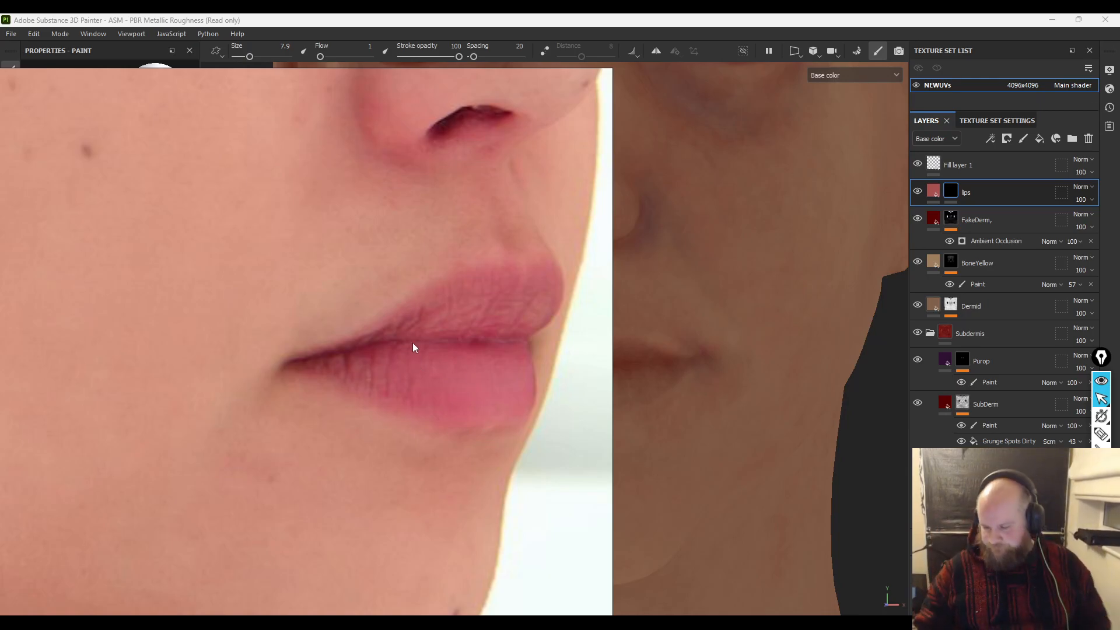
mouse_move(467, 165)
right_mouse_down()
mouse_move(382, 149)
mouse_move(0, 150)
right_mouse_up()
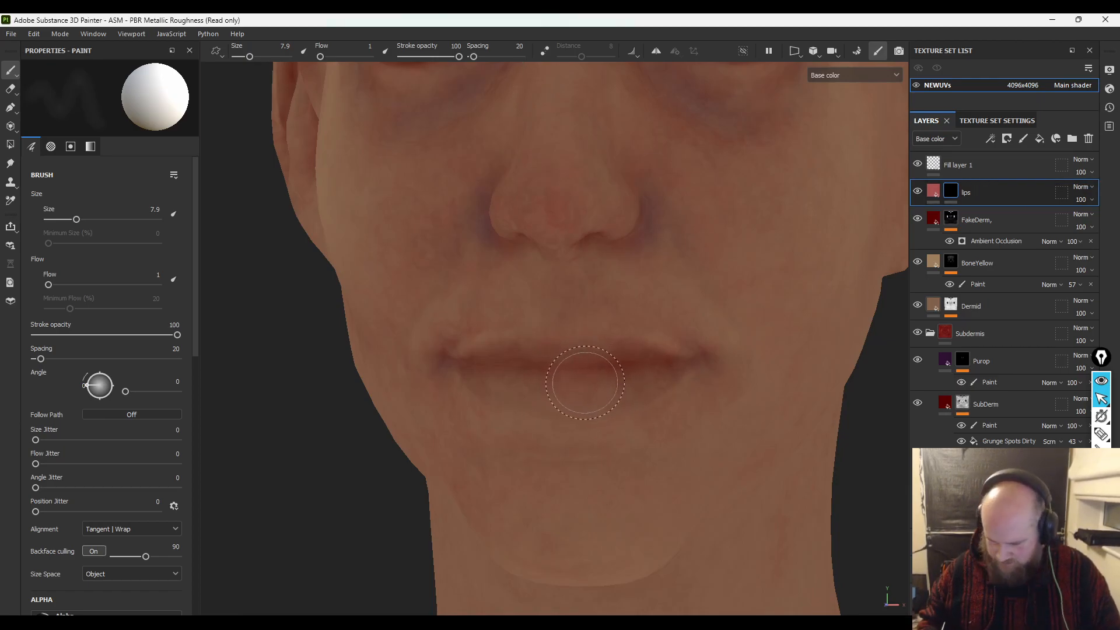
- Paint the lower lip into the lips mask with brush size 6.01 and flow 24, lowering the stroke opacity to 48
left_click_drag(52, 284, 73, 283)
right_click_drag(606, 378, 590, 379, "ctrl")
mouse_move(511, 365)
left_mouse_down()
mouse_move(487, 364)
mouse_move(566, 373)
mouse_move(475, 367)
mouse_move(580, 381)
mouse_move(659, 364)
left_mouse_up()
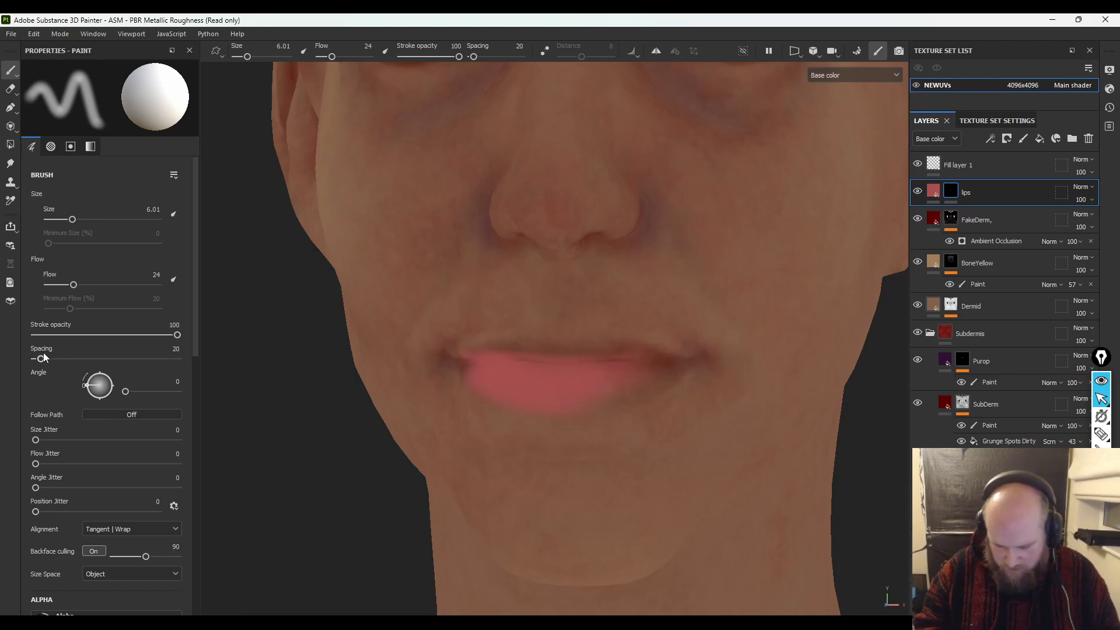
left_click_drag(136, 330, 103, 335)
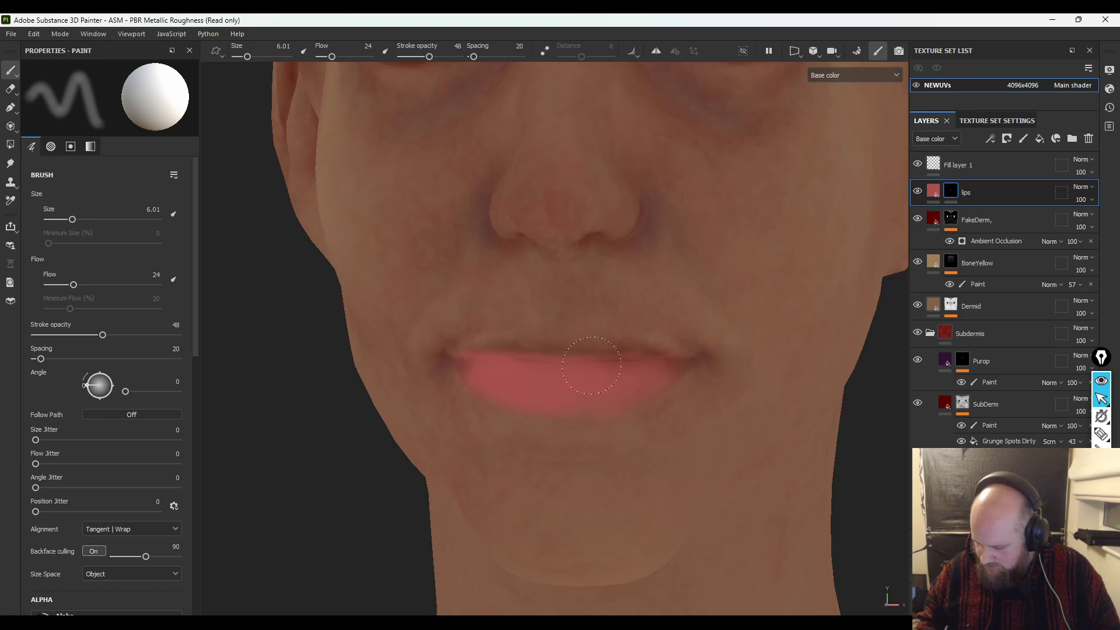
- Paint the upper lip into the lips mask with brush size 2.62, checking the shape in material view
key("m")
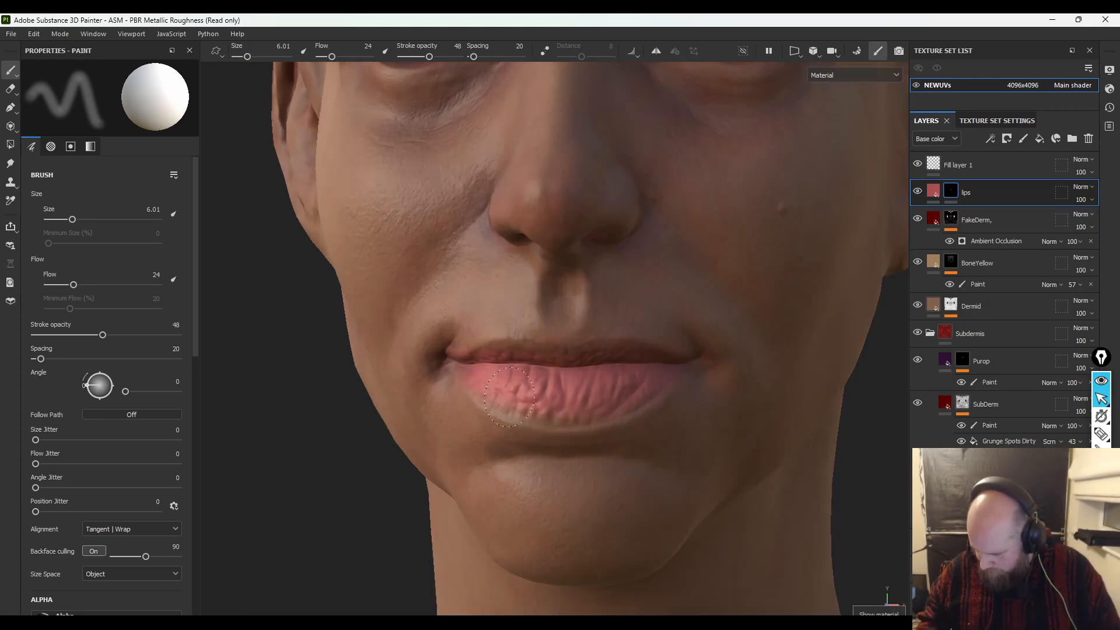
right_click_drag(561, 394, 620, 240, "alt")
left_click_drag(392, 506, 513, 379, "alt")
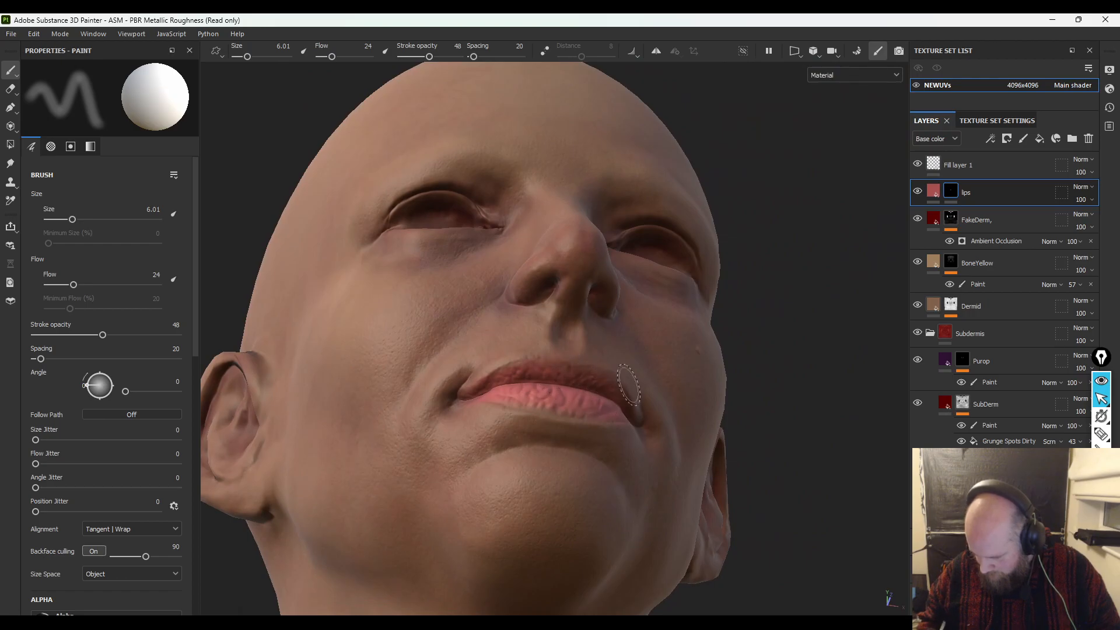
left_click_drag(795, 393, 703, 459, "alt")
scroll(729, 478, "up", 5)
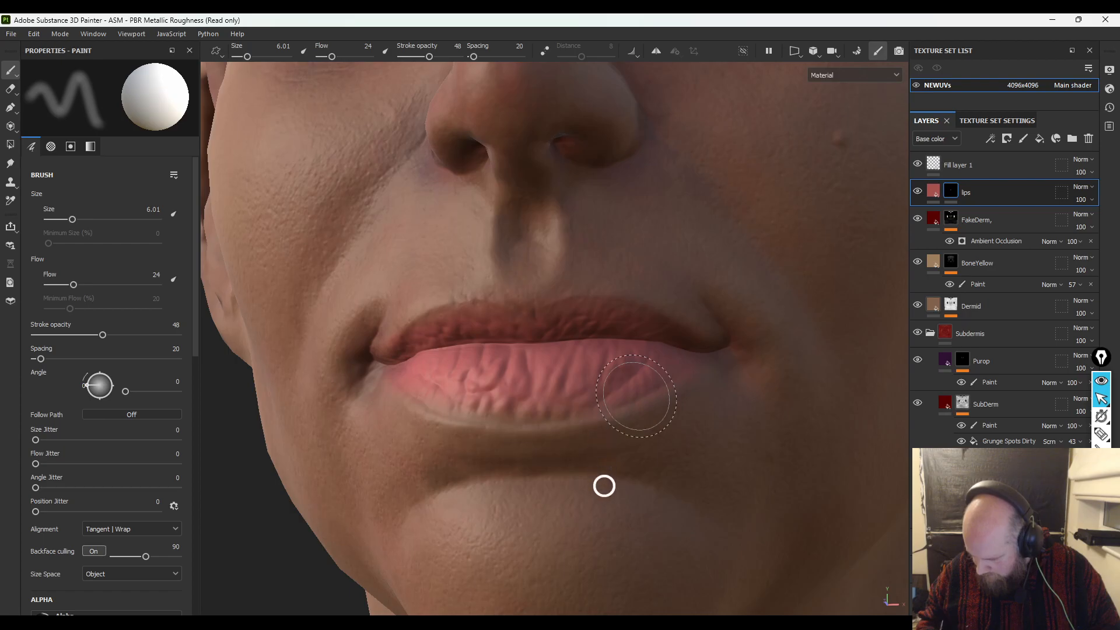
right_click_drag(560, 443, 518, 445, "ctrl")
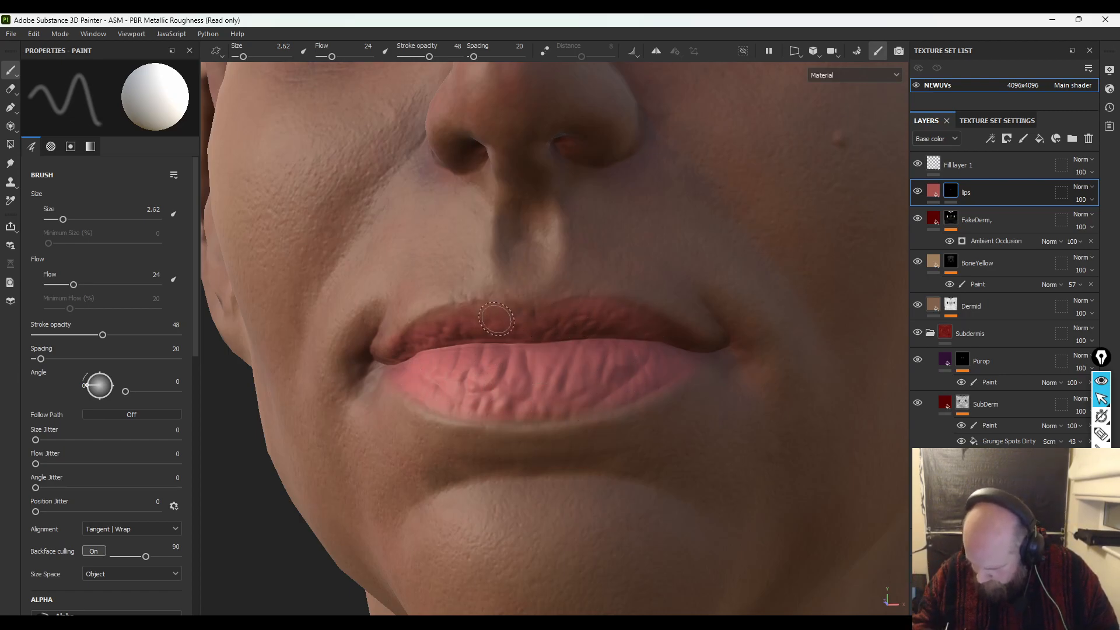
left_click_drag(257, 541, 347, 487, "alt")
left_click_drag(902, 435, 735, 450, "alt")
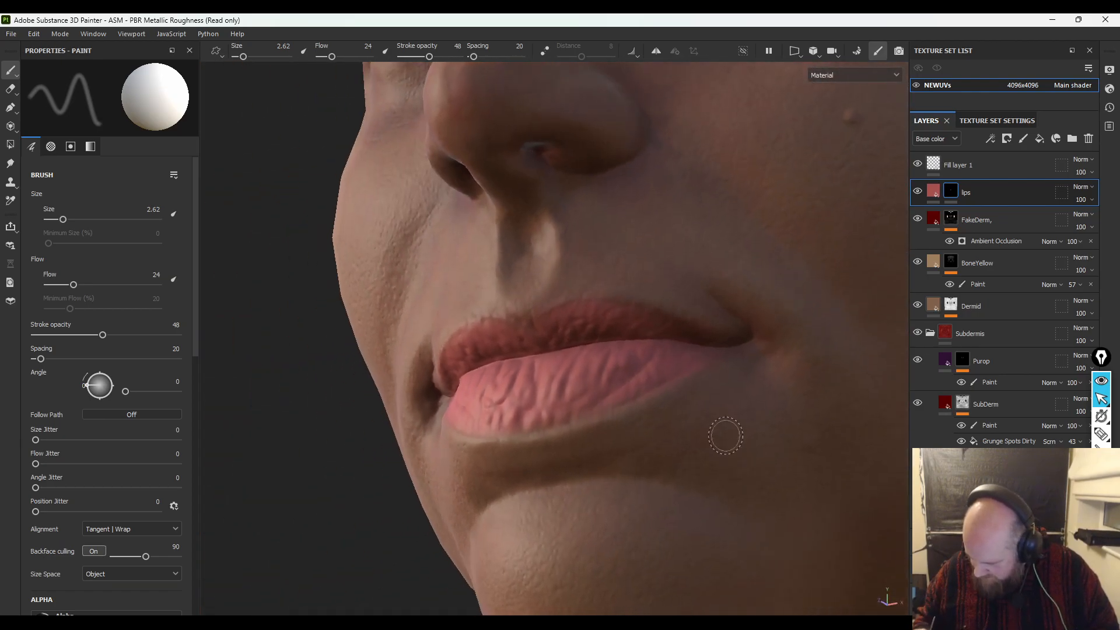
- Raise the brush flow to 39 and clean up the lip outline on both sides in base color view
key("c")
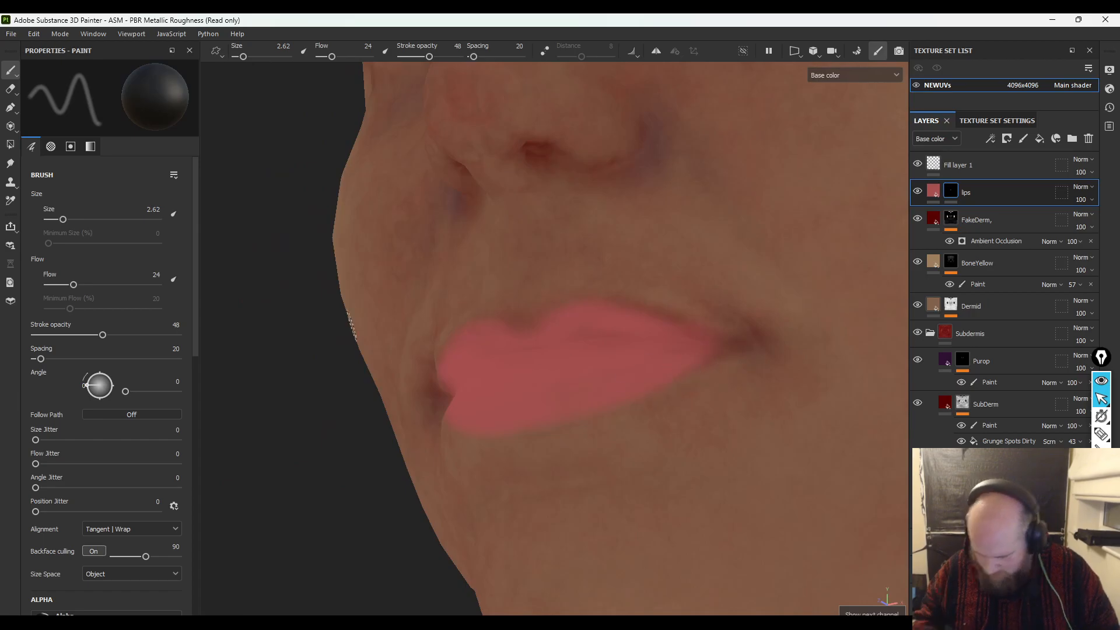
left_click_drag(73, 284, 89, 285)
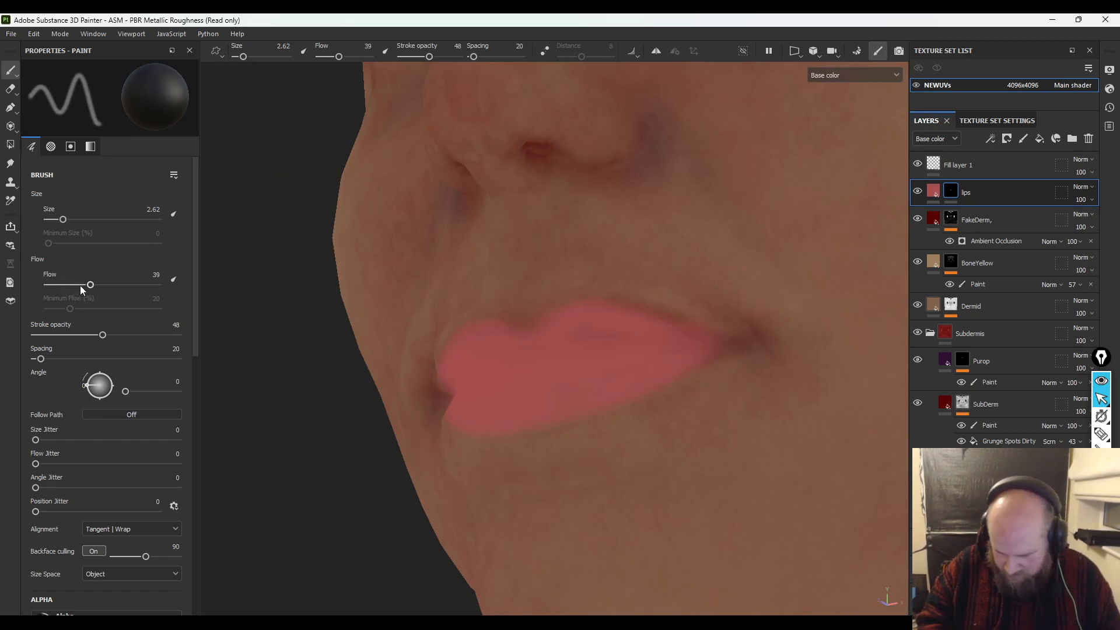
mouse_move(407, 500)
left_mouse_down("alt")
mouse_move(501, 512)
mouse_move(479, 502)
left_mouse_up("alt")
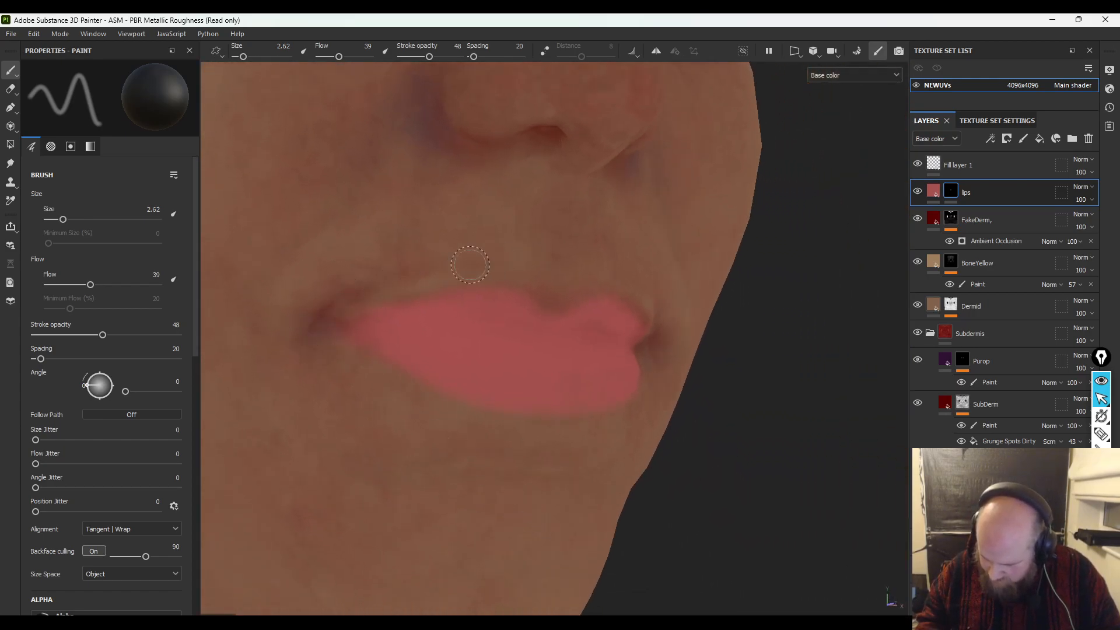
mouse_move(729, 295)
left_mouse_down("alt")
mouse_move(633, 414)
mouse_move(679, 315)
left_mouse_up("alt")
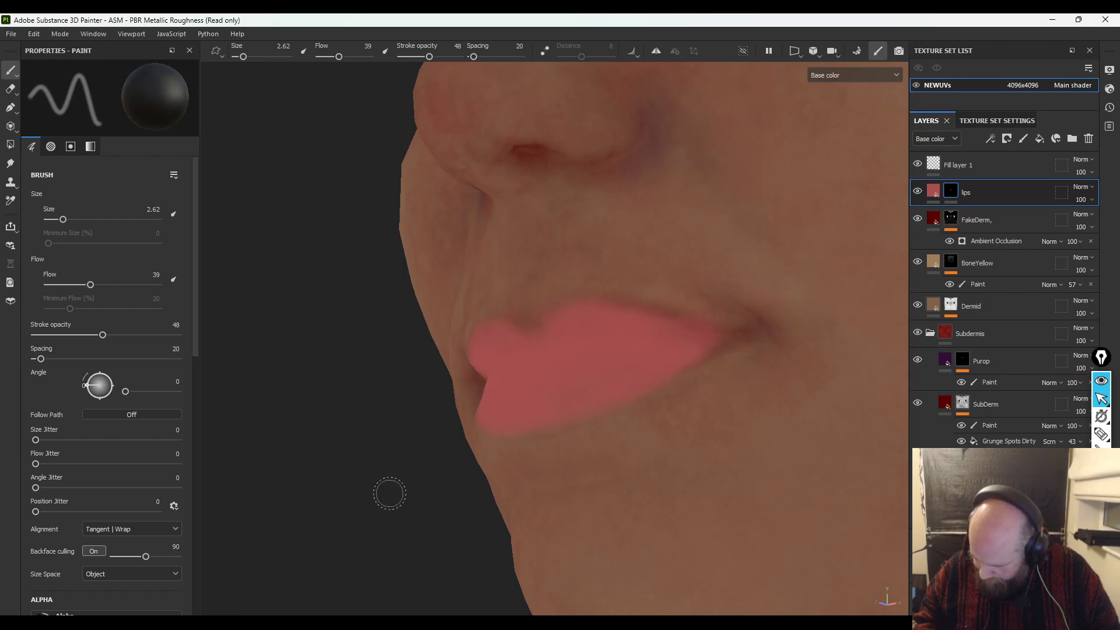
left_click_drag(390, 490, 465, 465, "alt")
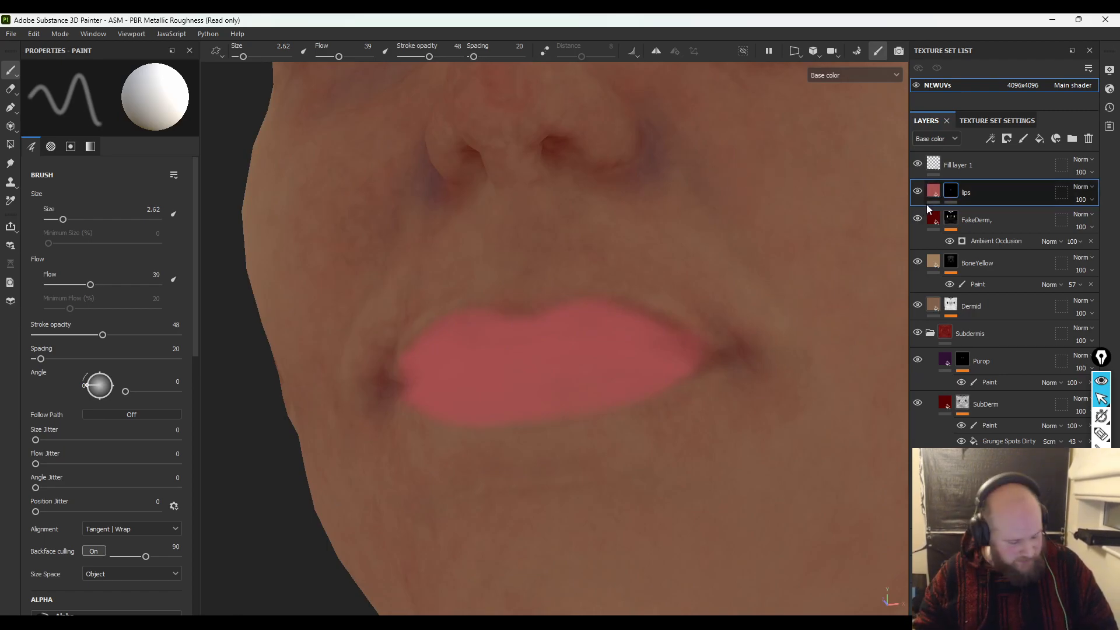
- Clear the lips layer's mask and add a paint effect to it
right_click(962, 195)
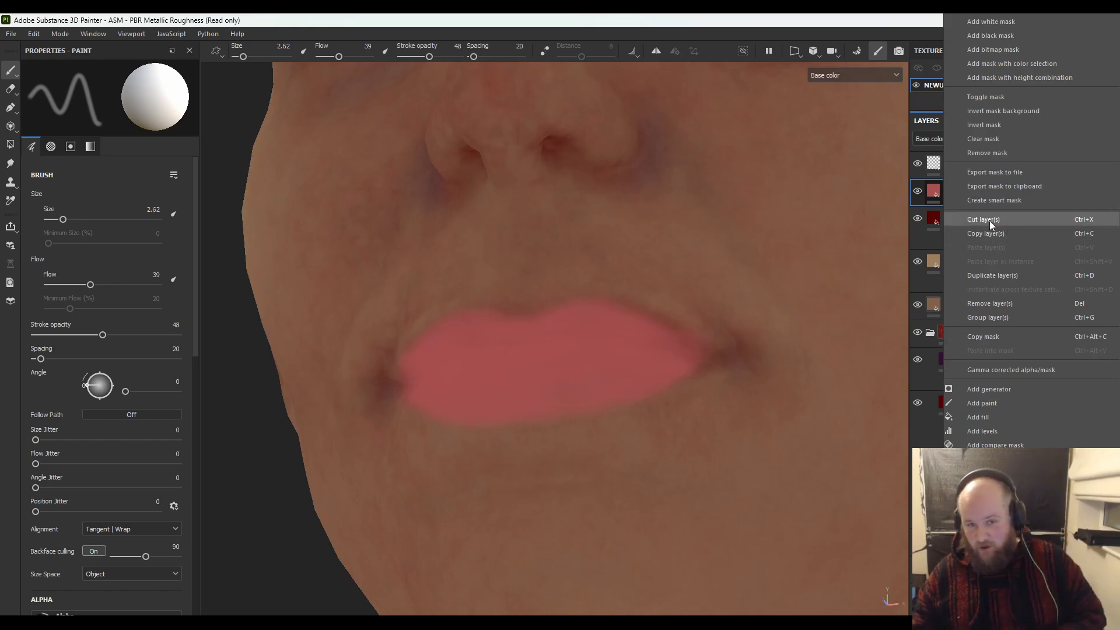
left_click(993, 141)
right_click(992, 184)
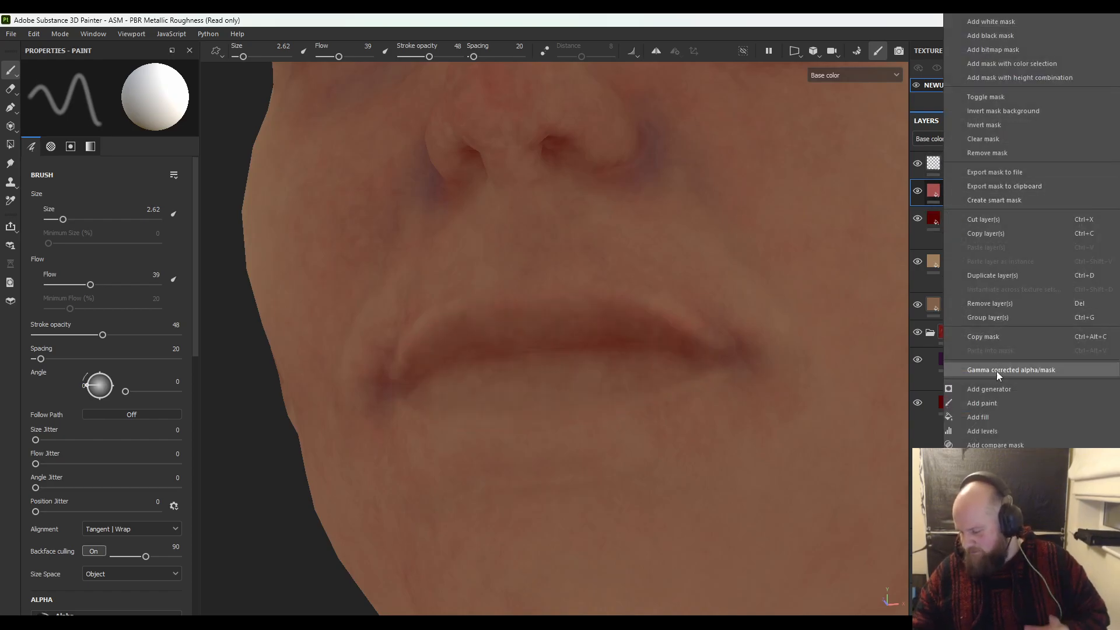
left_click(996, 403)
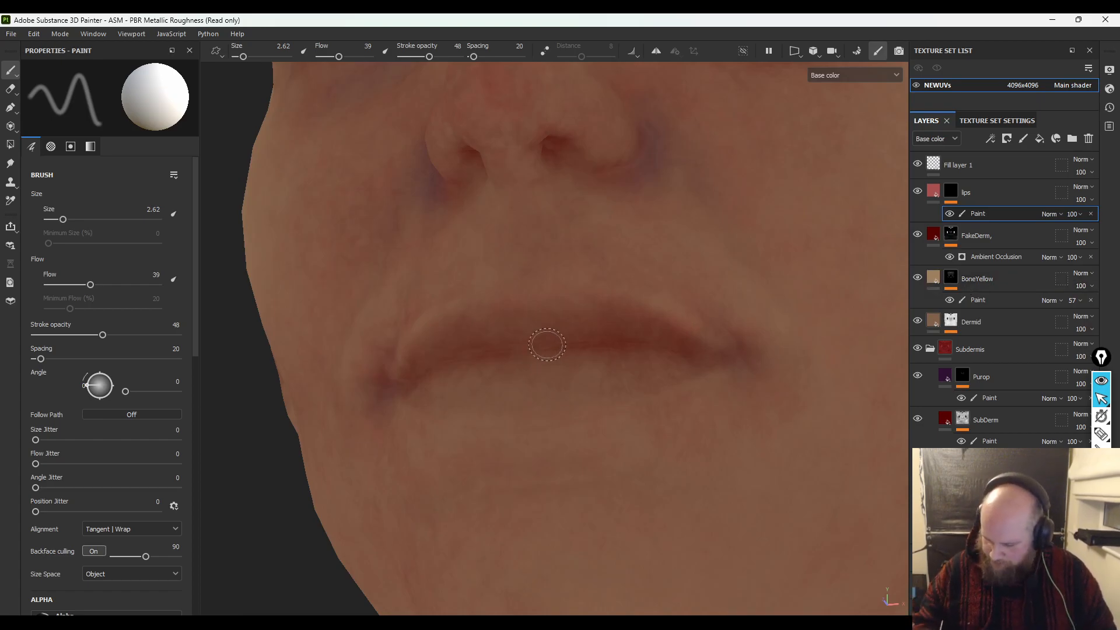
- Turn on symmetry and repaint both lips out to the mouth corners in the mask, reducing the brush size to 2.27
left_click(657, 51)
mouse_move(558, 354)
left_mouse_down()
mouse_move(575, 350)
mouse_move(554, 330)
mouse_move(567, 315)
mouse_move(671, 335)
mouse_move(598, 322)
mouse_move(671, 357)
mouse_move(574, 330)
mouse_move(647, 347)
left_mouse_up()
mouse_move(548, 360)
right_mouse_down("ctrl")
mouse_move(593, 354)
mouse_move(532, 354)
right_mouse_up("ctrl")
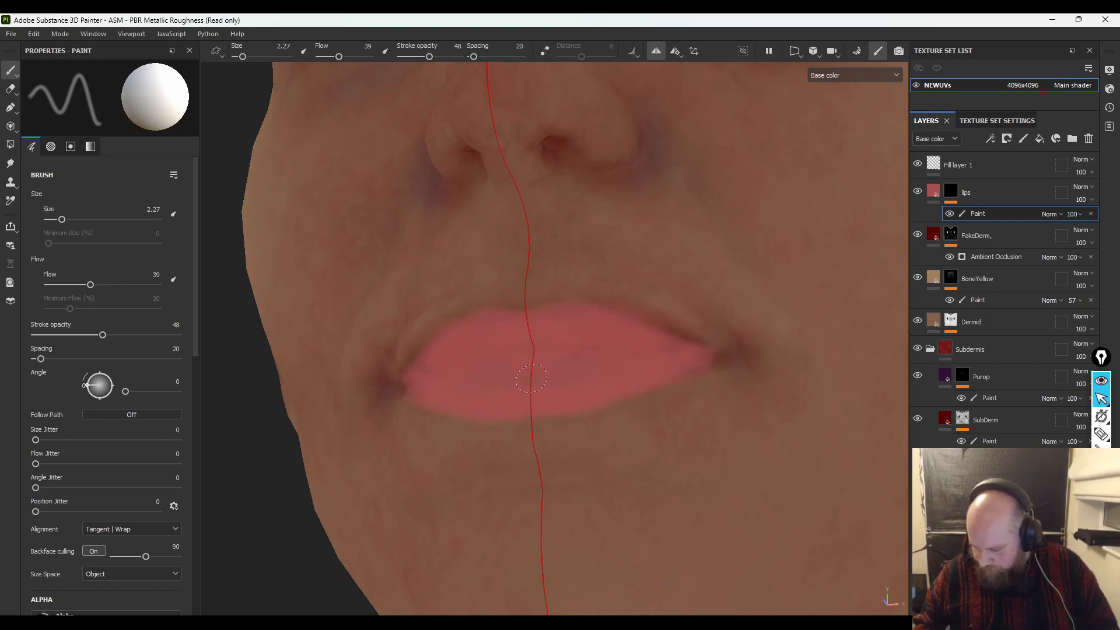
left_click_drag(270, 545, 420, 495, "alt")
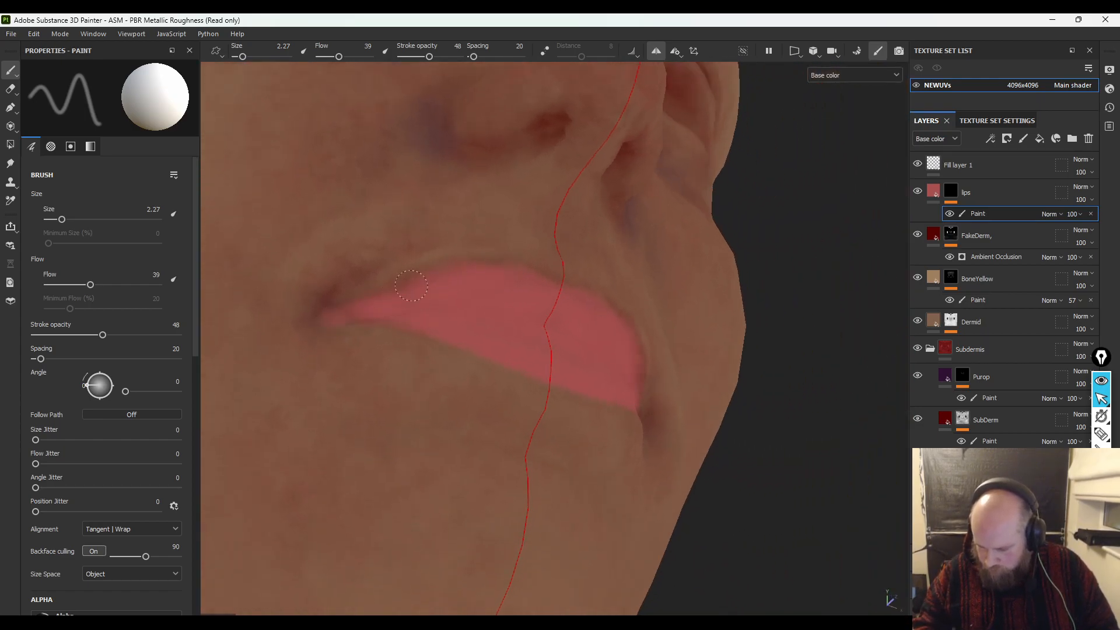
mouse_move(859, 375)
left_mouse_down("alt")
mouse_move(738, 390)
mouse_move(725, 380)
left_mouse_up("alt")
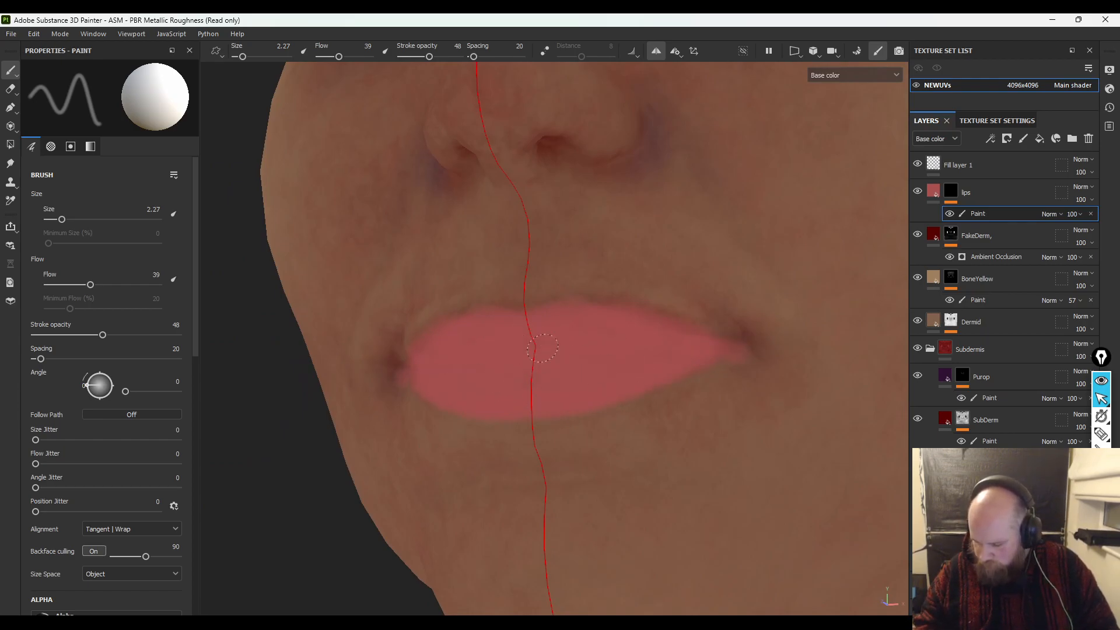
- Trim the lip paint along the lower edge and mouth corners with black, and restore white as the paint value
key("x")
left_click_drag(660, 395, 759, 348)
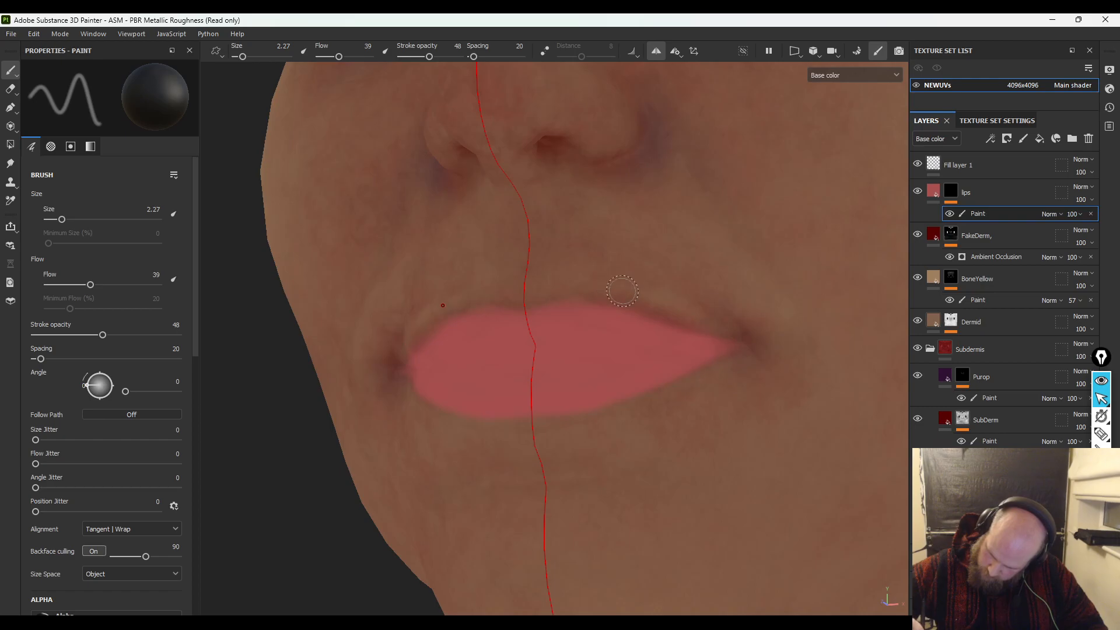
key("x")
- Refine the upper and lower lip borders in material view, alternating between black and white mask paint
key("m")
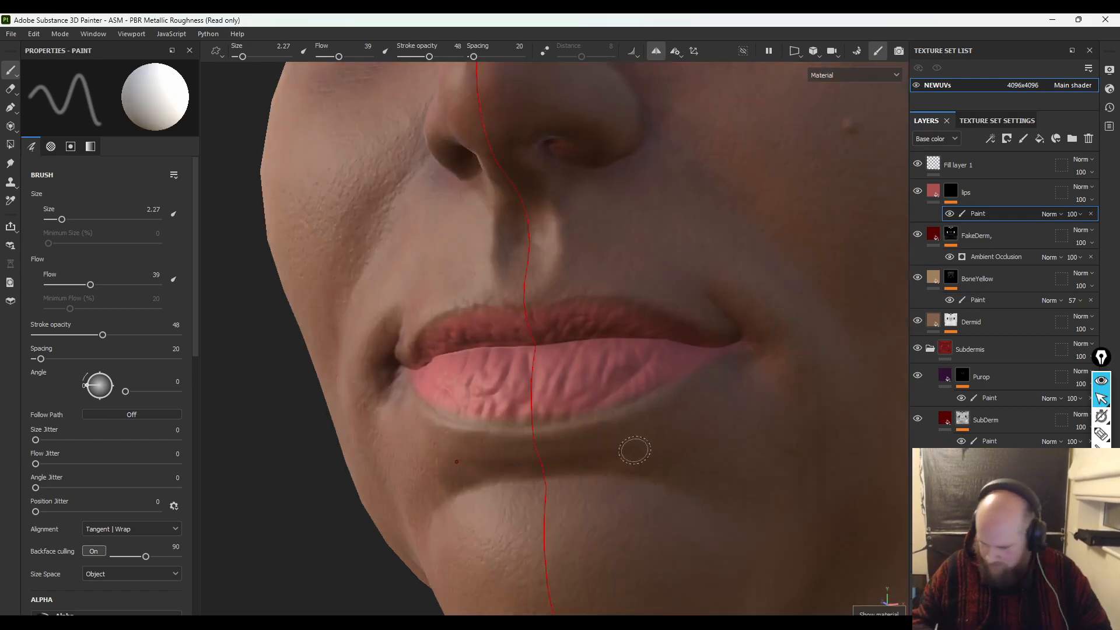
left_click_drag(340, 552, 443, 549, "alt")
key("x")
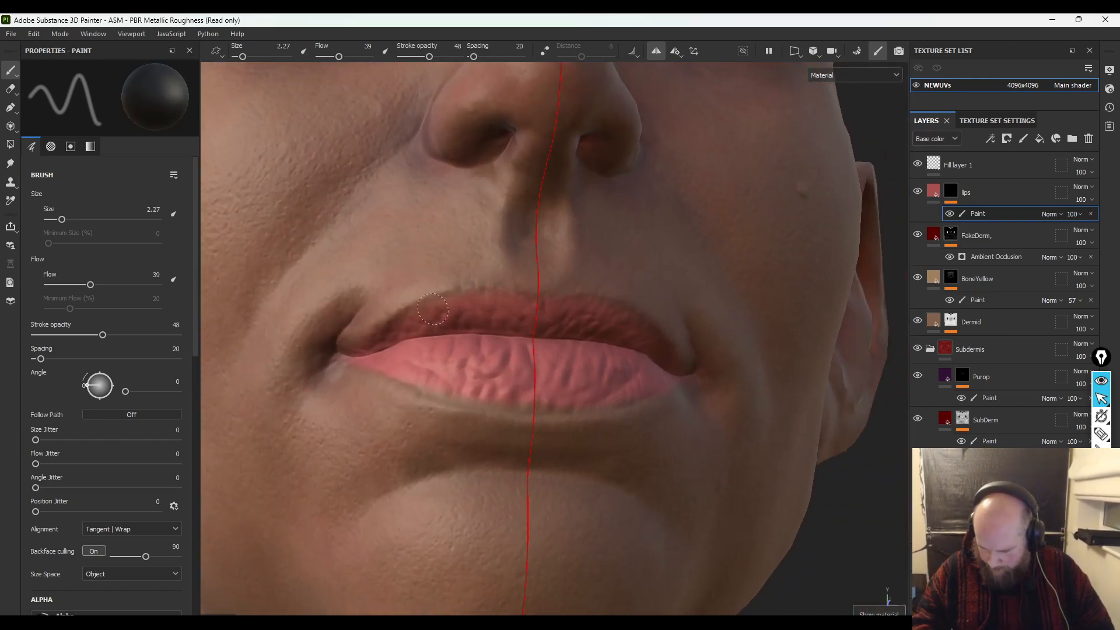
key("x")
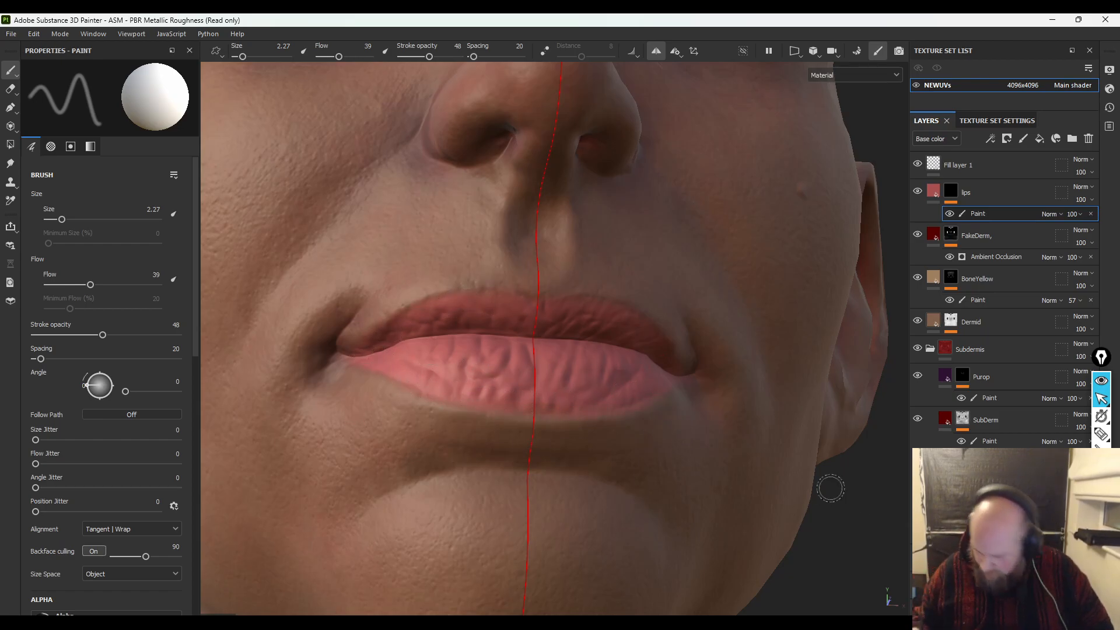
left_click_drag(832, 512, 726, 609, "alt")
key("x")
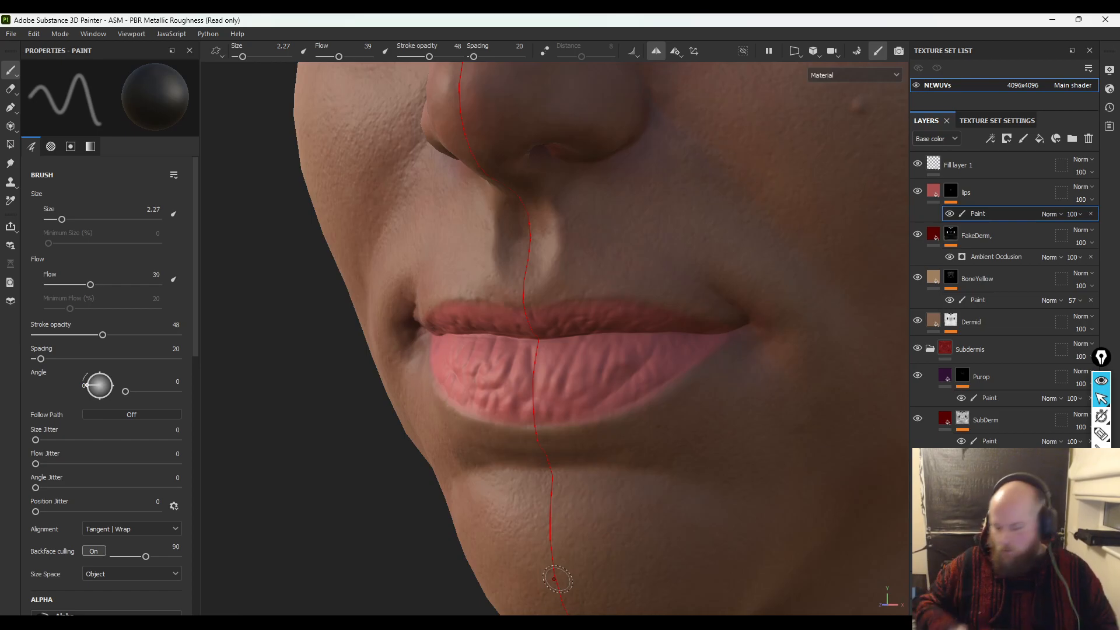
- Add a Blur filter to the lips mask with a blur intensity of 0.25
key("c")
right_click(951, 193)
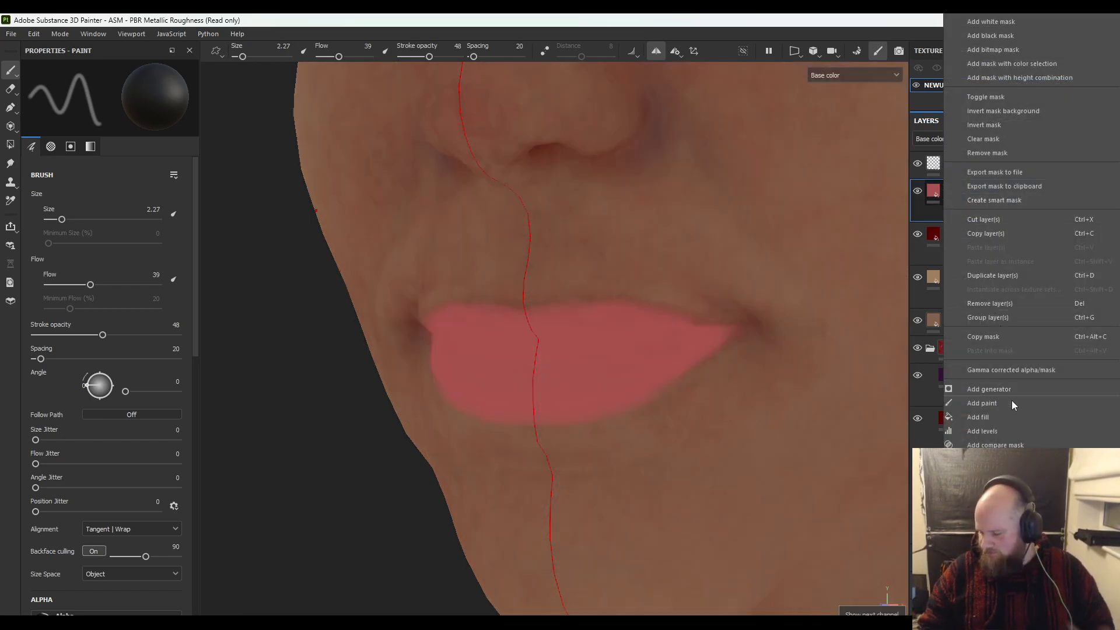
left_click(1004, 438)
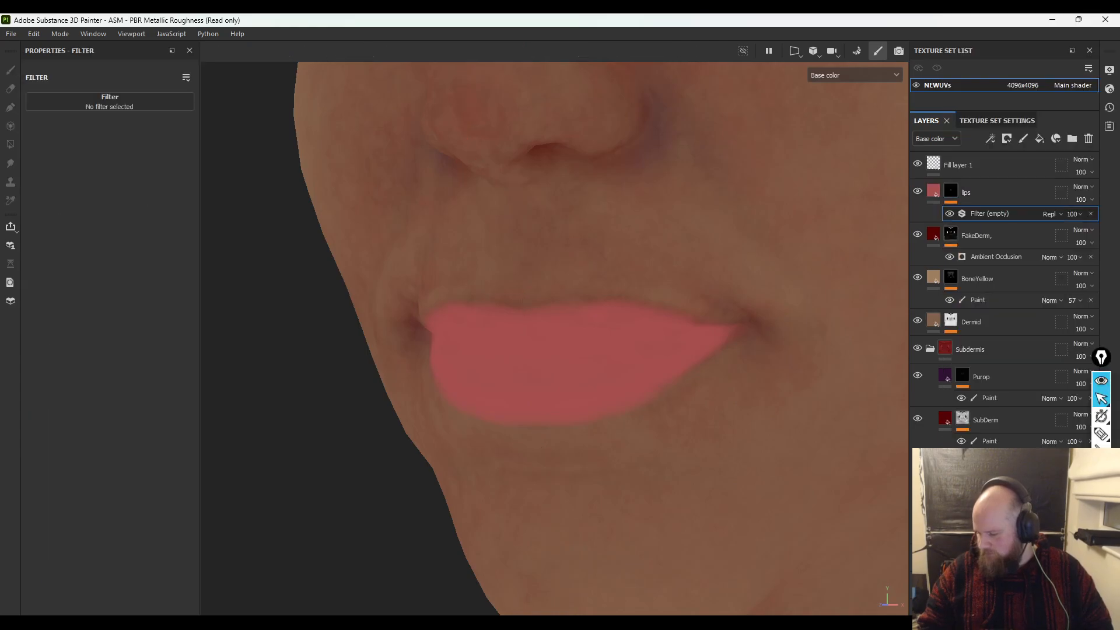
left_click(169, 106)
left_click(270, 137)
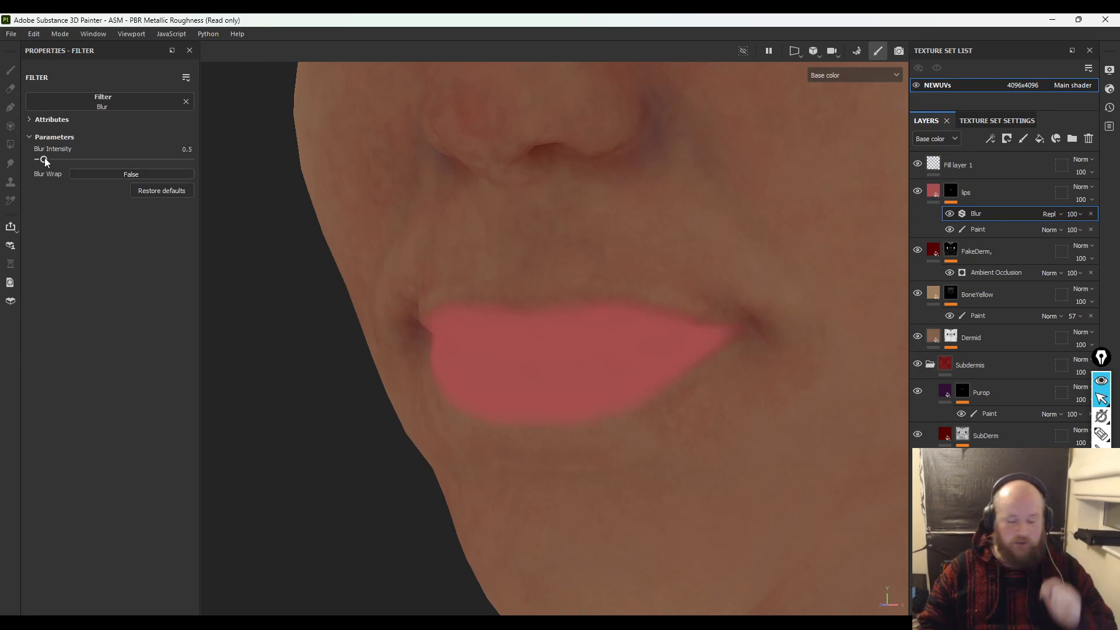
left_click(188, 150)
type("0.25")
key("Return")
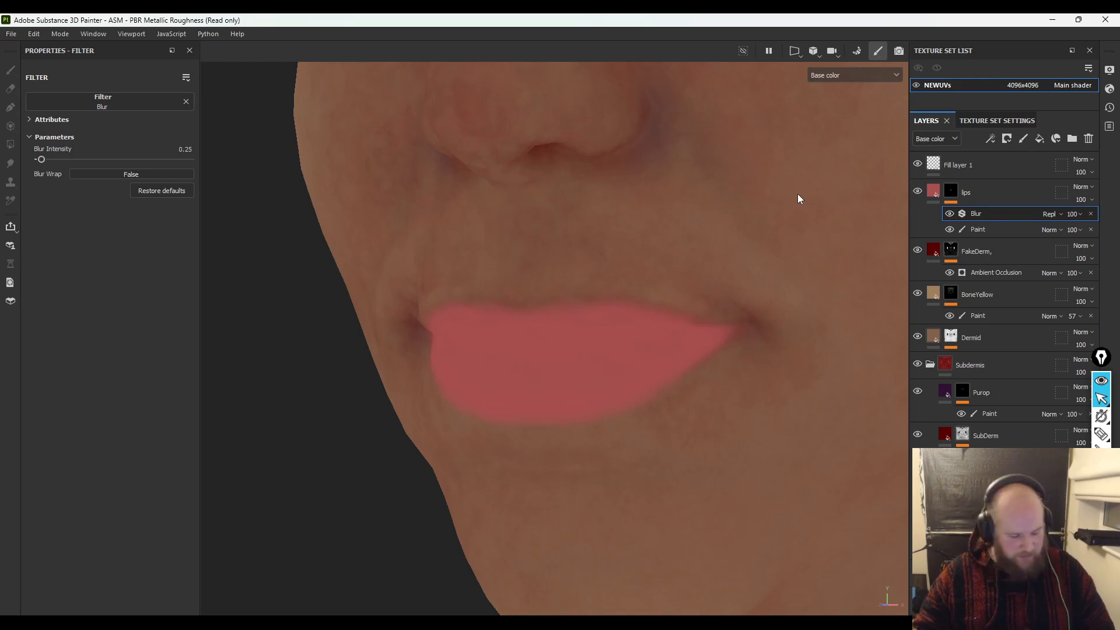
- Darken the lips layer's base color to 783636, judging it on the whole face in material view
key("m")
left_click_drag(537, 243, 575, 241, "alt")
right_click_drag(575, 241, 340, 165, "alt")
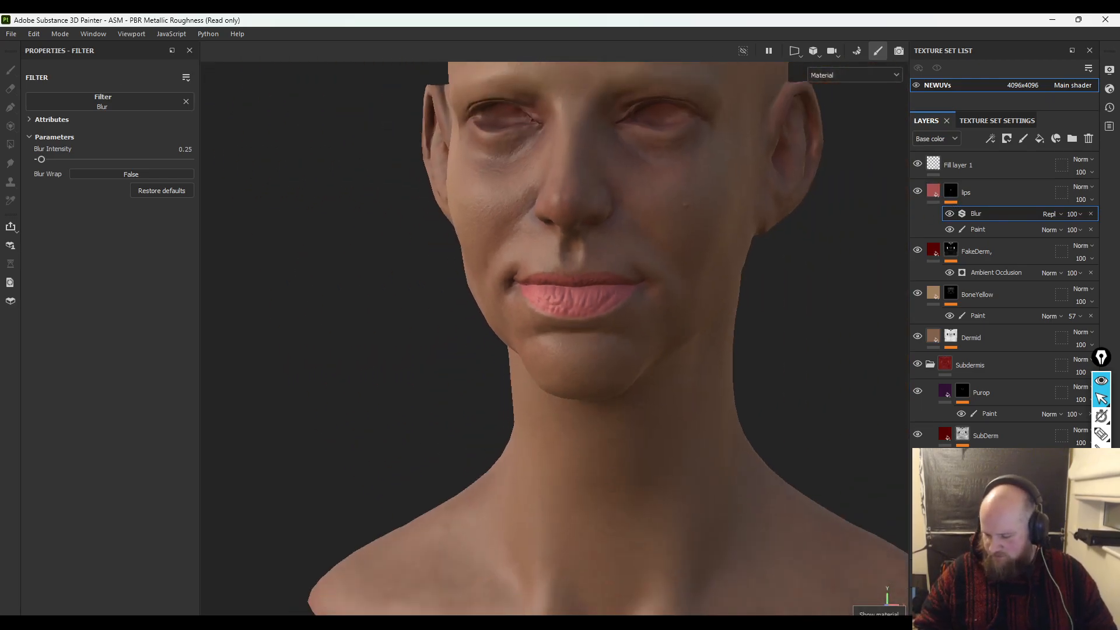
middle_click_drag(340, 165, 310, 262, "alt")
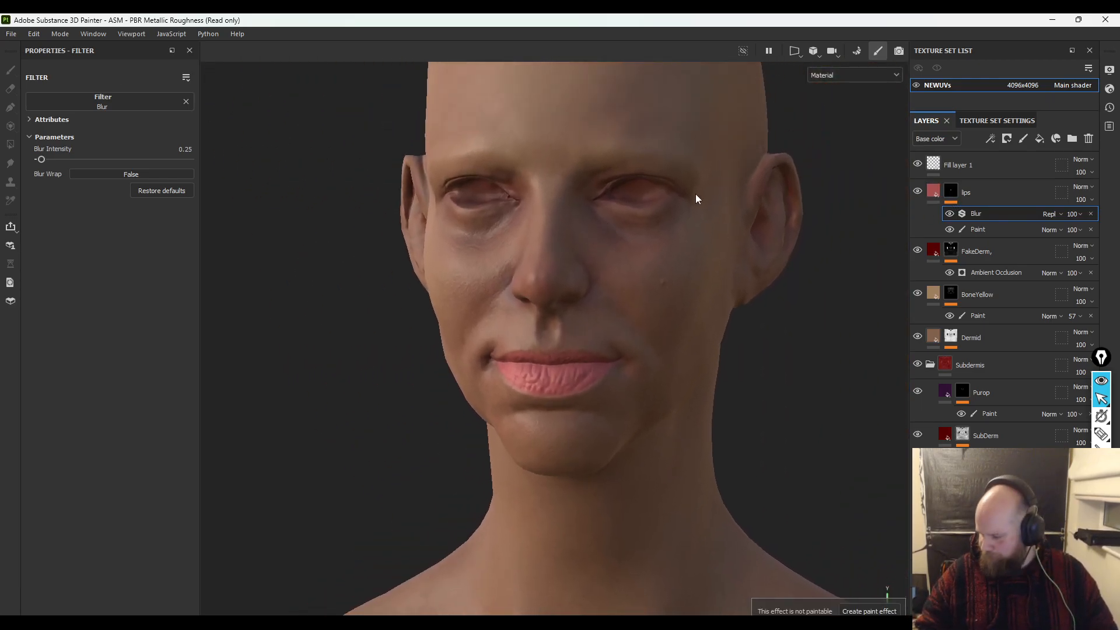
left_click(935, 194)
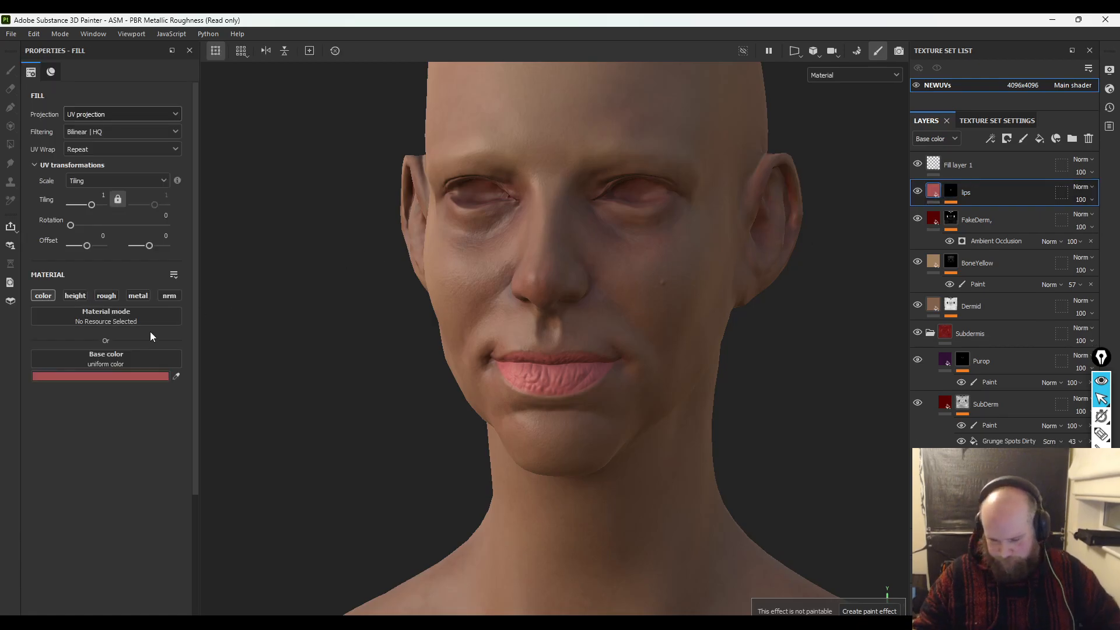
left_click(141, 376)
mouse_move(188, 471)
left_mouse_down()
mouse_move(177, 496)
mouse_move(188, 509)
mouse_move(192, 482)
mouse_move(209, 492)
mouse_move(193, 499)
mouse_move(184, 485)
mouse_move(190, 491)
left_mouse_up()
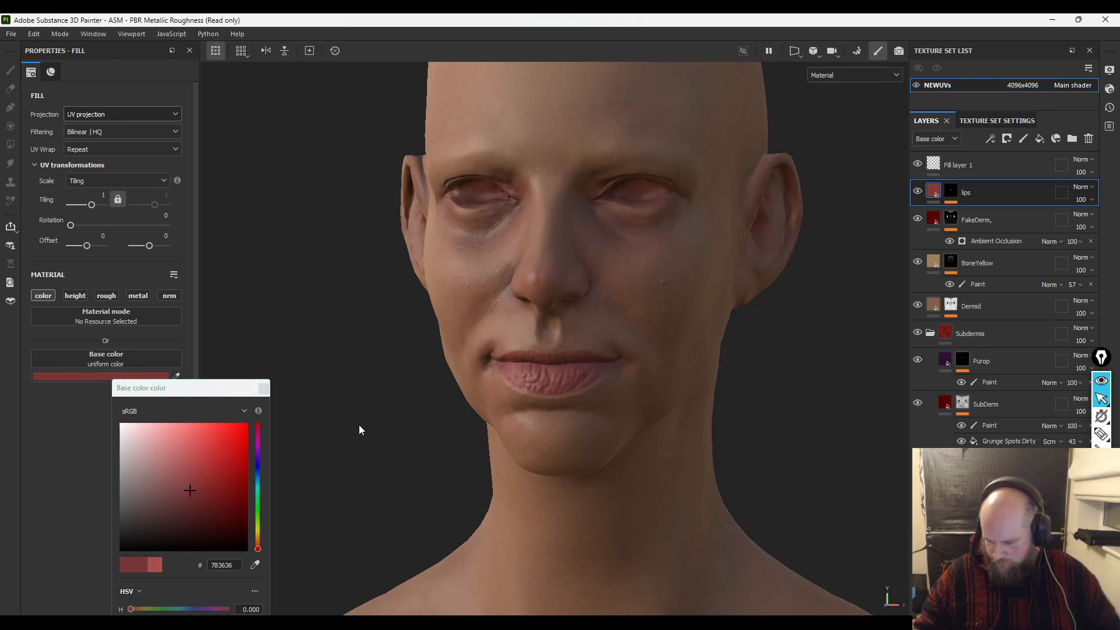
- Examine the lip color on the head from several angles, both from afar and close to the mouth
left_click_drag(358, 425, 184, 317, "alt")
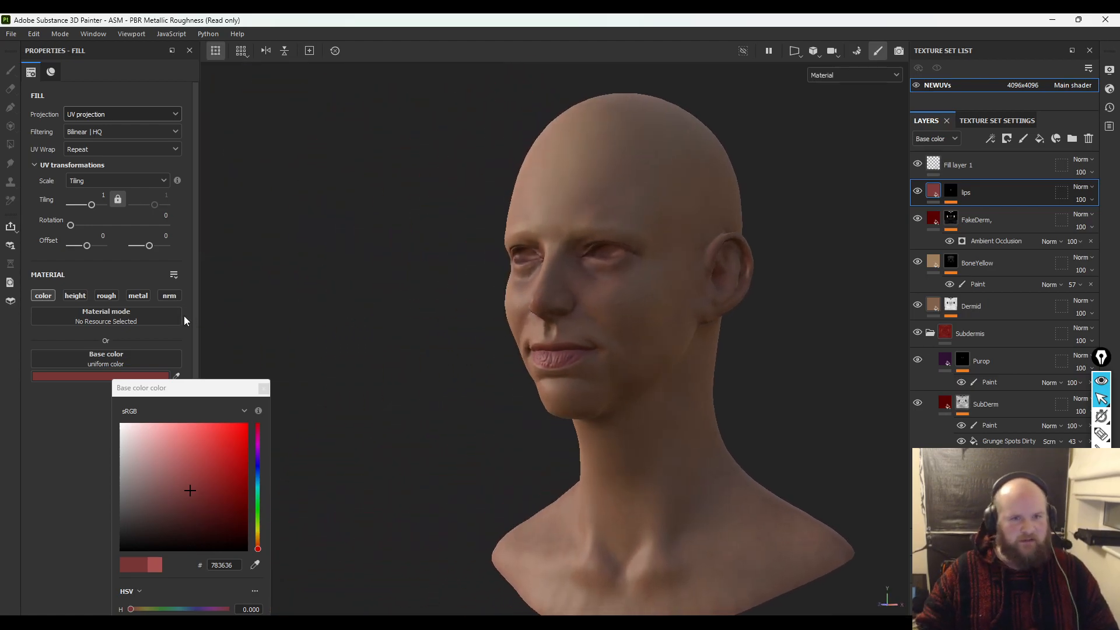
middle_click_drag(341, 307, 355, 292, "alt")
right_click_drag(355, 292, 717, 430, "alt")
middle_click_drag(717, 430, 638, 412, "alt")
right_click_drag(637, 412, 838, 531, "alt")
left_click_drag(468, 445, 543, 460, "alt")
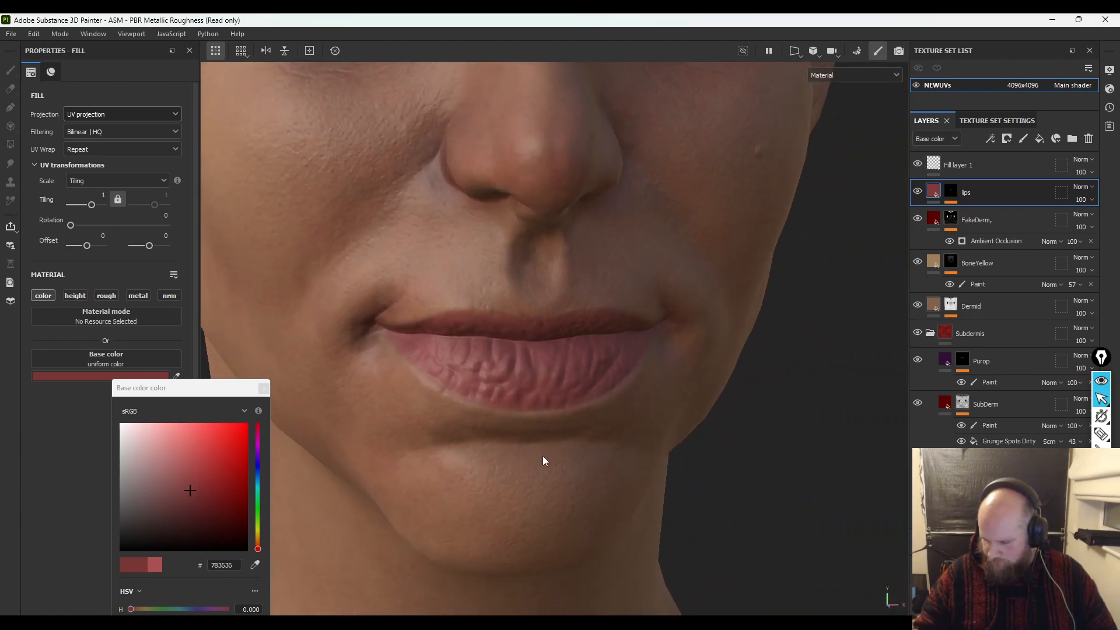
right_click_drag(542, 461, 260, 260, "alt")
middle_click_drag(409, 335, 446, 401, "alt")
left_click_drag(446, 402, 391, 343, "alt")
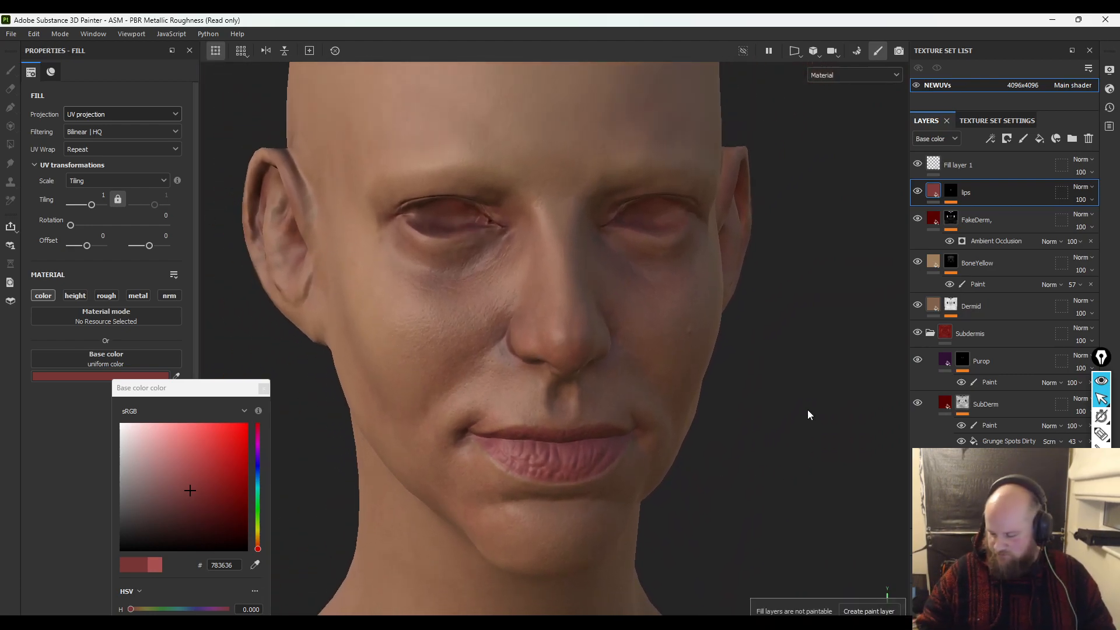
- Save the project as Laura in the Desktop's HeadRetopo/images folder and close the base color picker
key("ctrl+s")
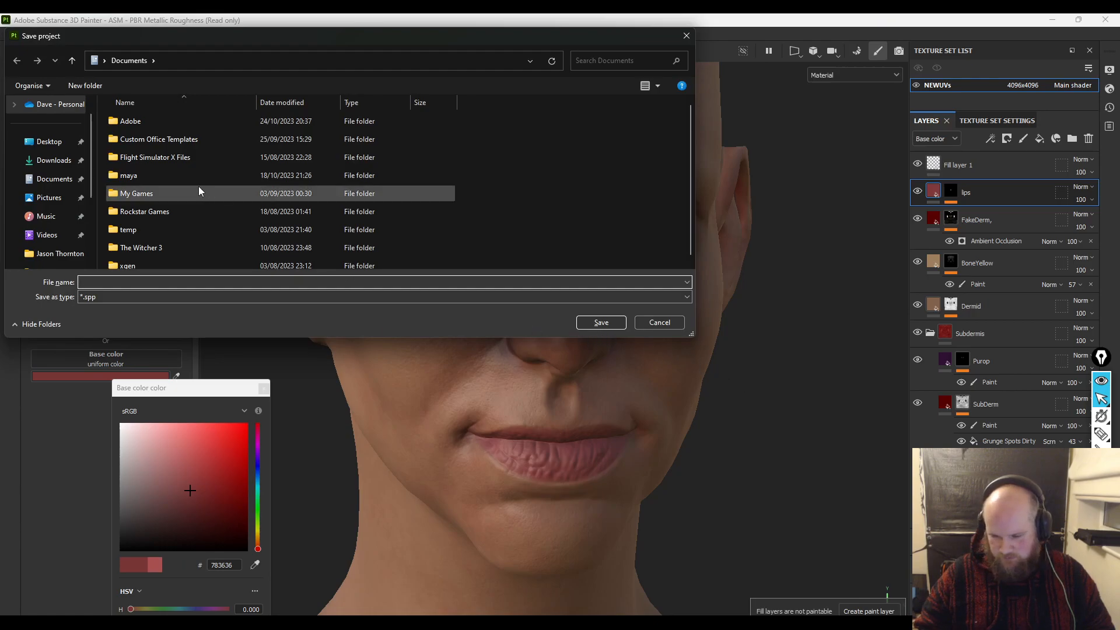
left_click(49, 141)
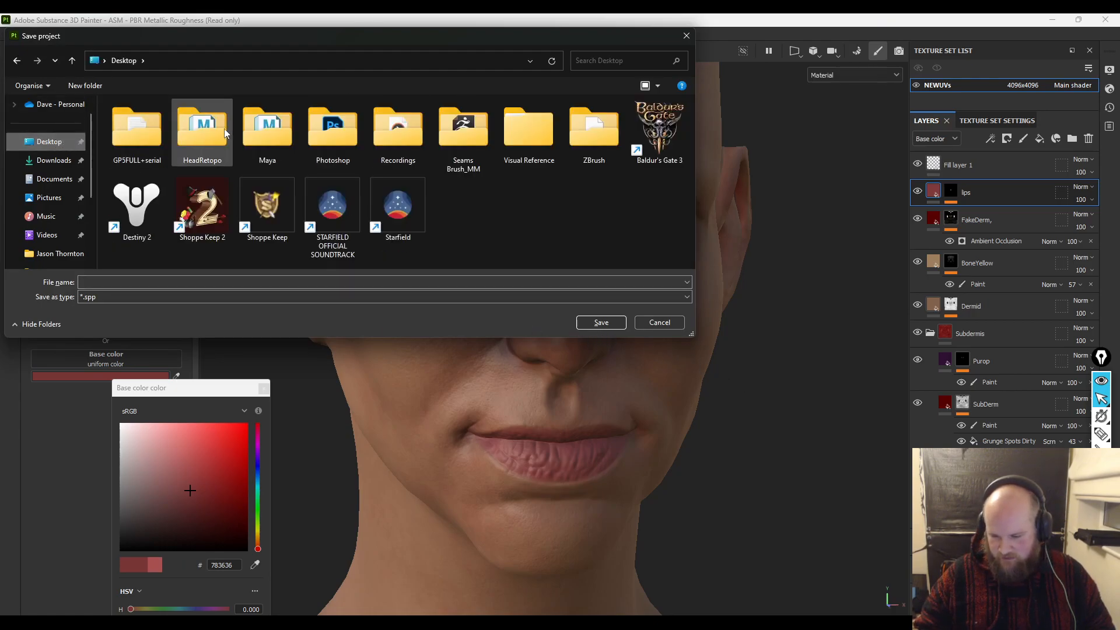
double_click(209, 130)
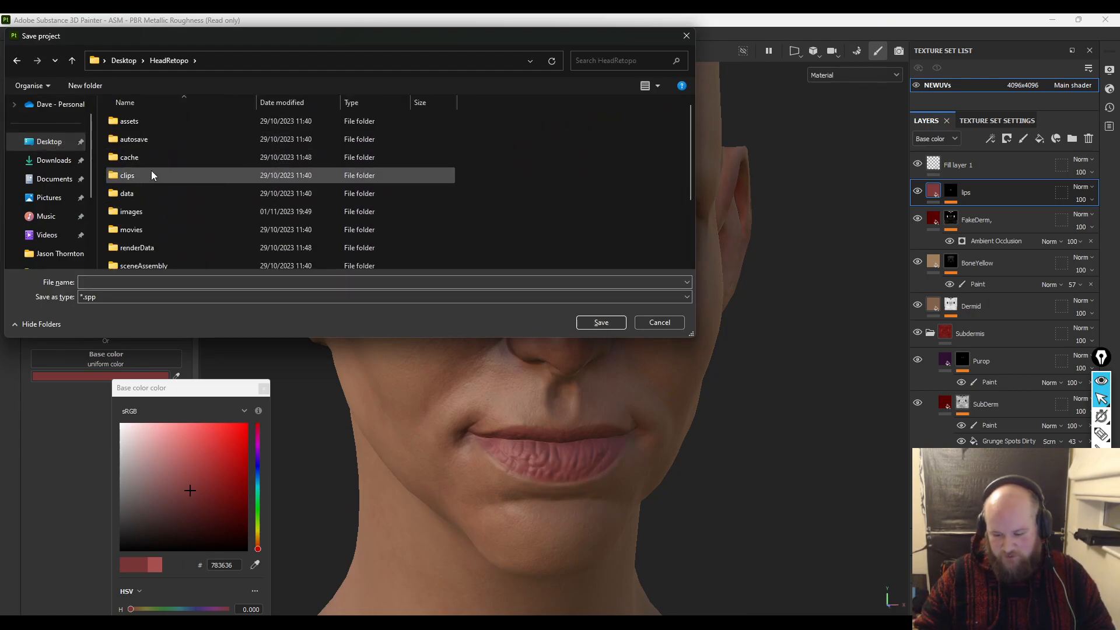
left_click(137, 213)
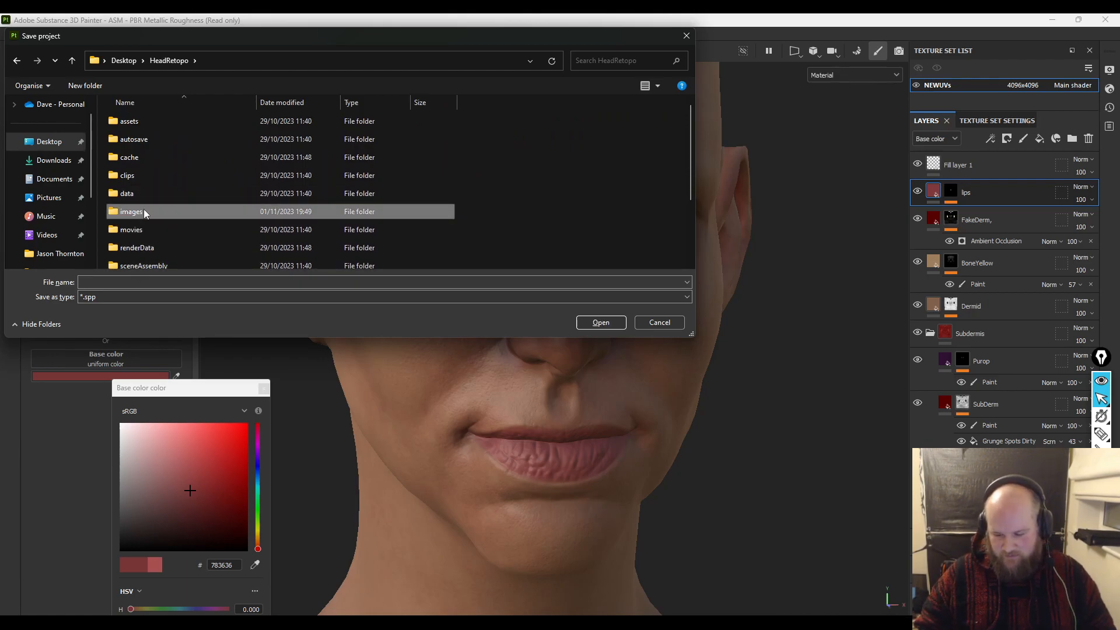
double_click(143, 209)
left_click(138, 278)
type("Laura")
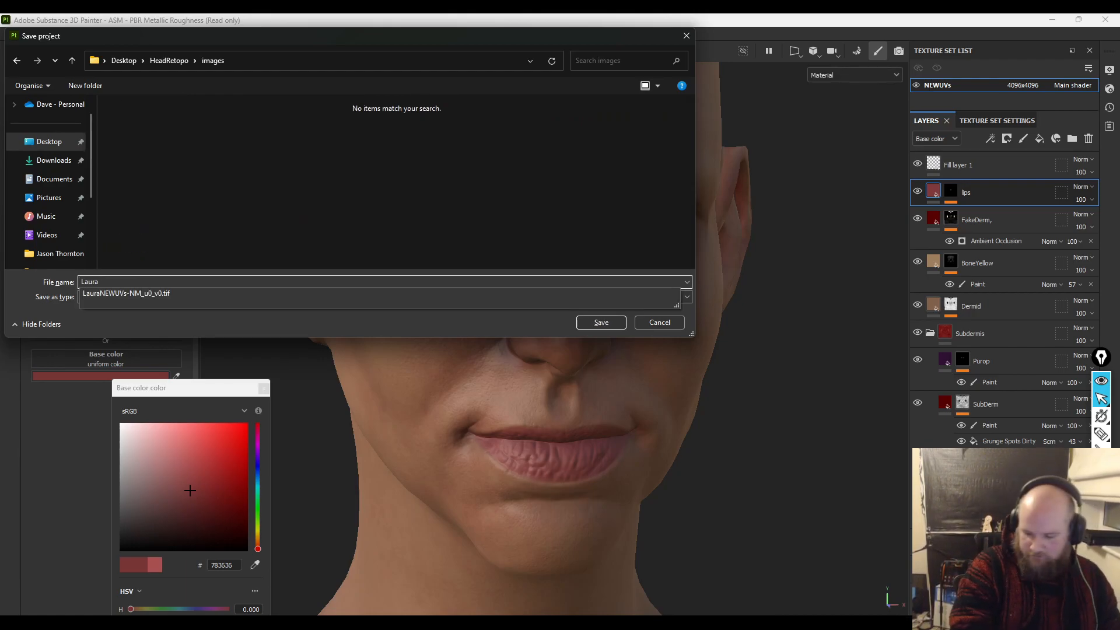
key("Return")
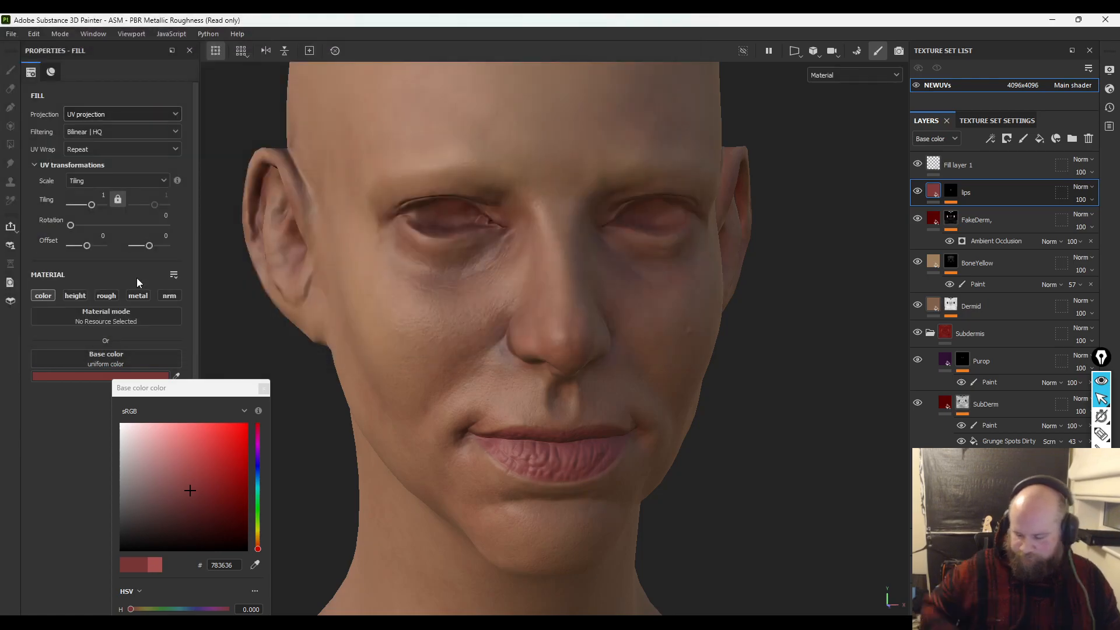
left_click(262, 389)
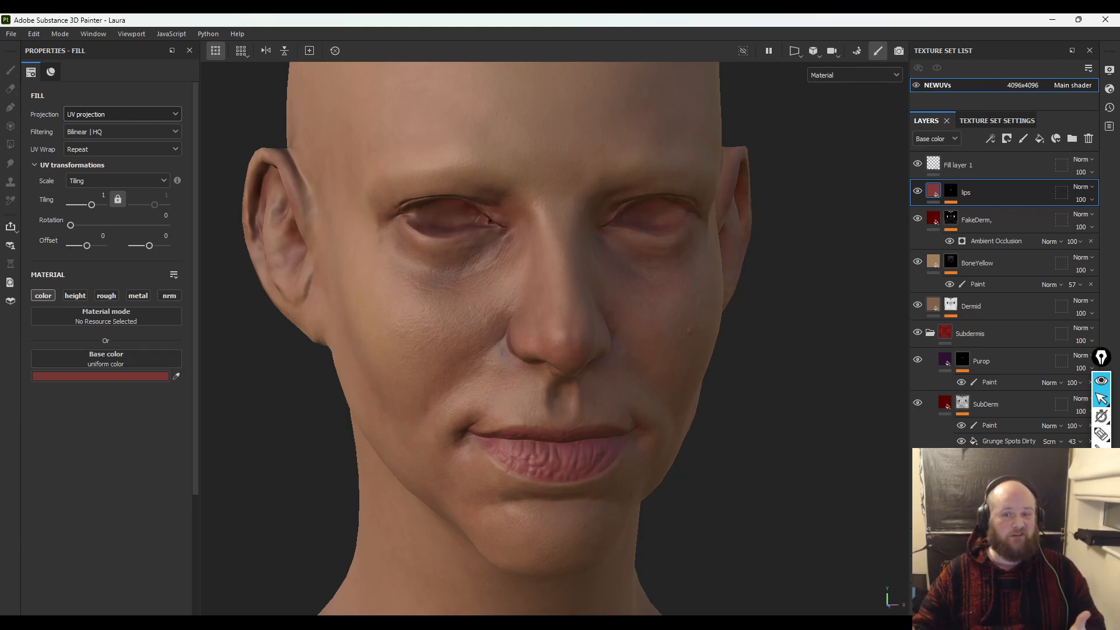
- Switch to the ArtStation page in the browser and display the finished head's albedo in its interactive 3D viewer
key("alt+Tab")
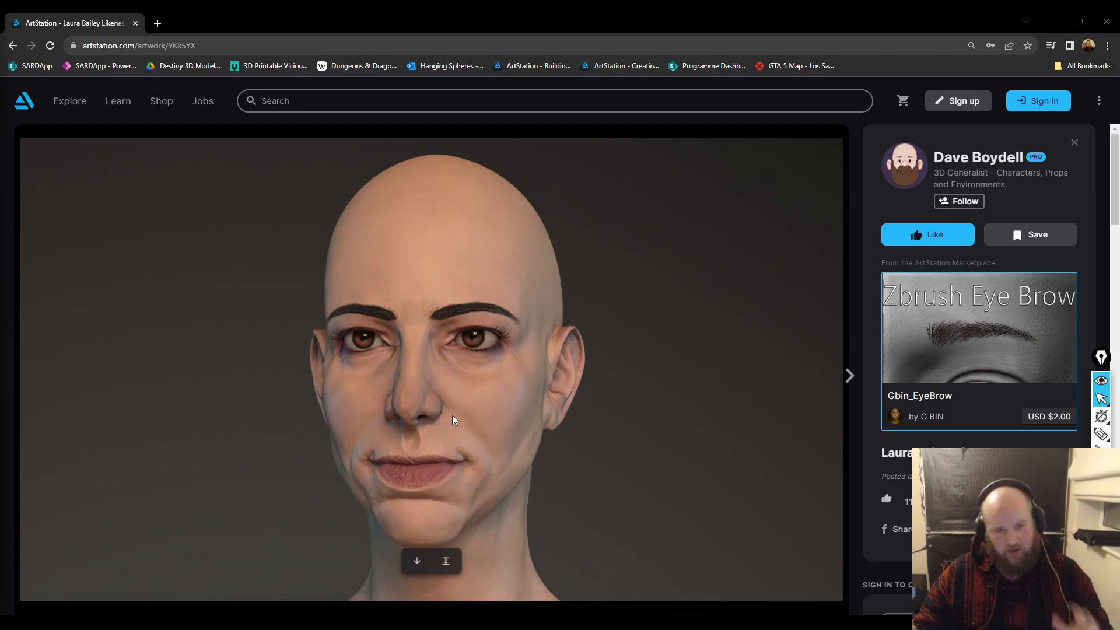
scroll(452, 414, "down", 8)
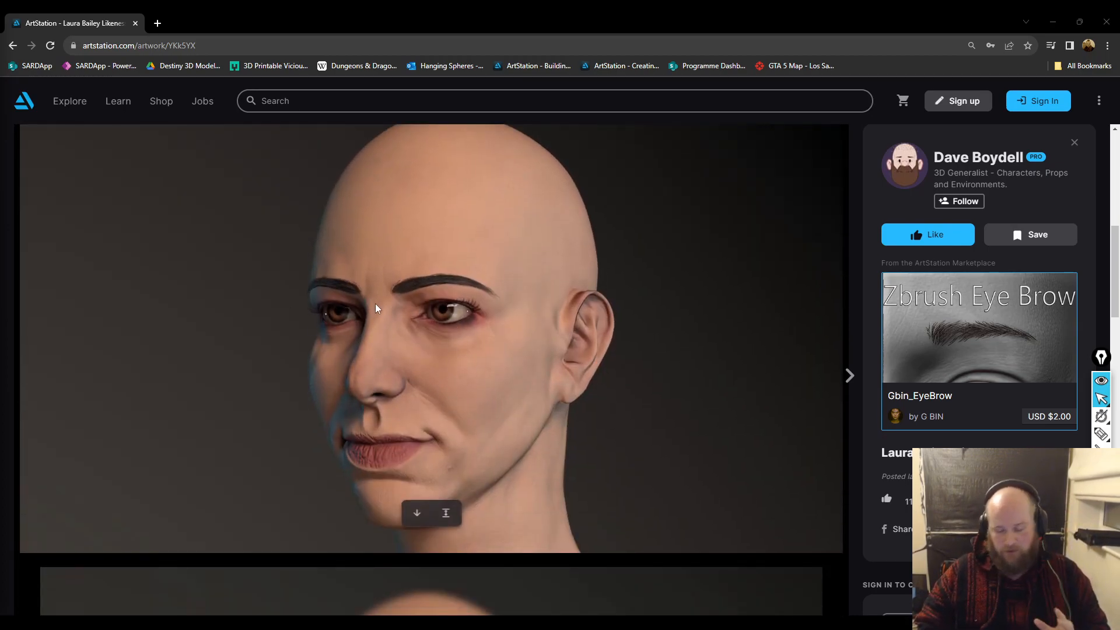
scroll(430, 305, "down", 7)
left_click(431, 376)
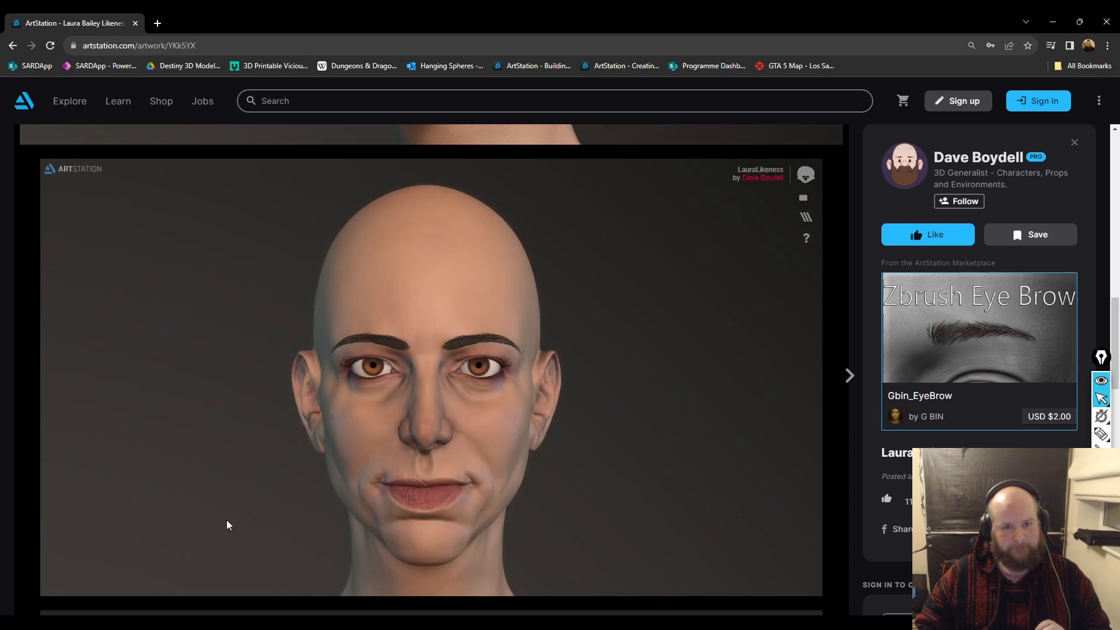
left_click(806, 219)
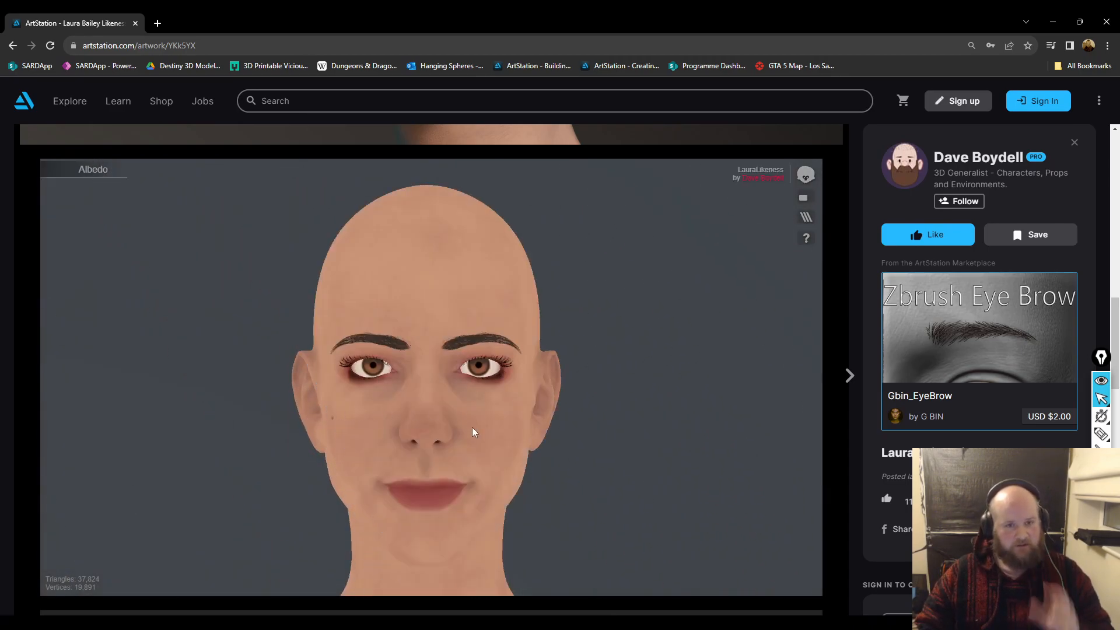
- Examine the reference head's albedo color variation around the mouth, cheek, ear and eyes, and in profile
scroll(474, 432, "up", 5)
left_click_drag(474, 446, 413, 266)
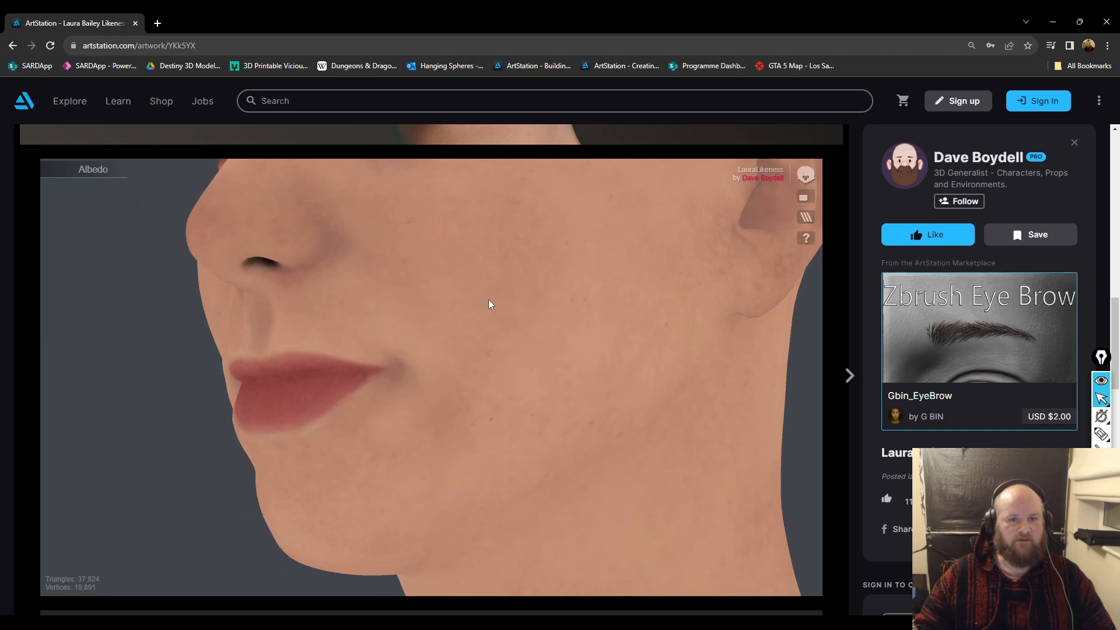
left_click_drag(431, 388, 403, 404)
scroll(453, 375, "up", 3)
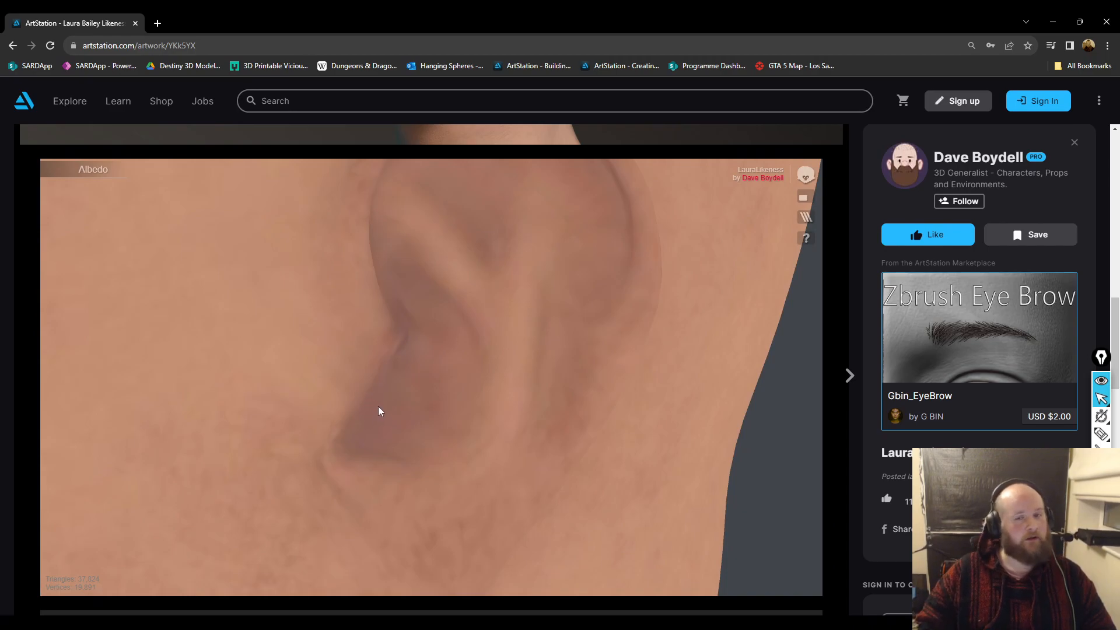
scroll(400, 418, "down", 3)
left_click_drag(400, 418, 351, 335)
scroll(530, 367, "up", 5)
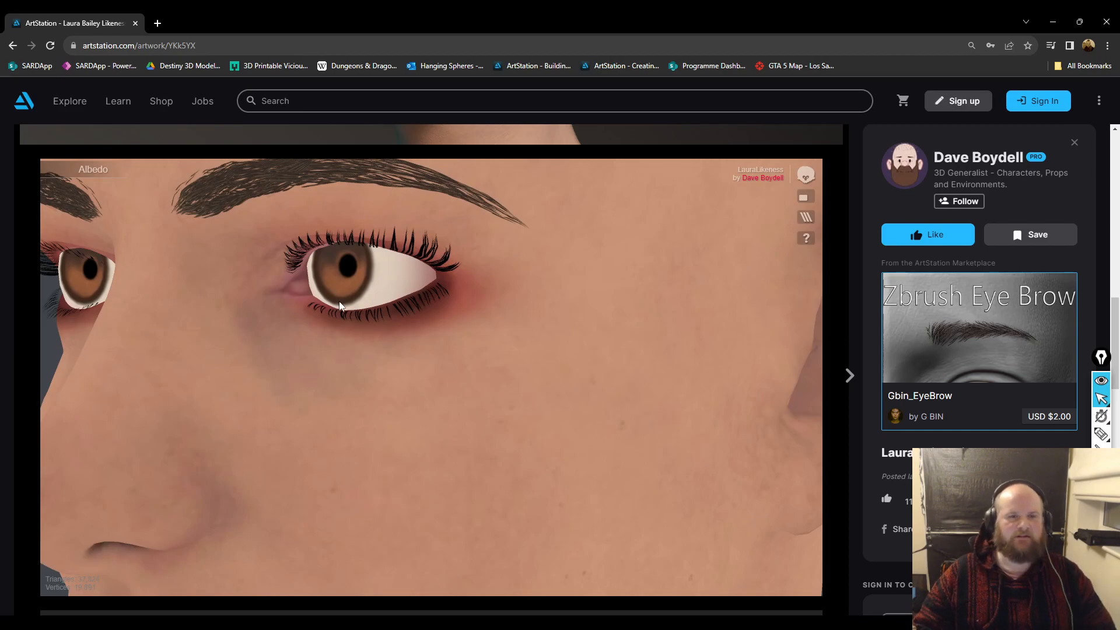
left_click_drag(226, 292, 726, 399)
scroll(762, 425, "up", 5)
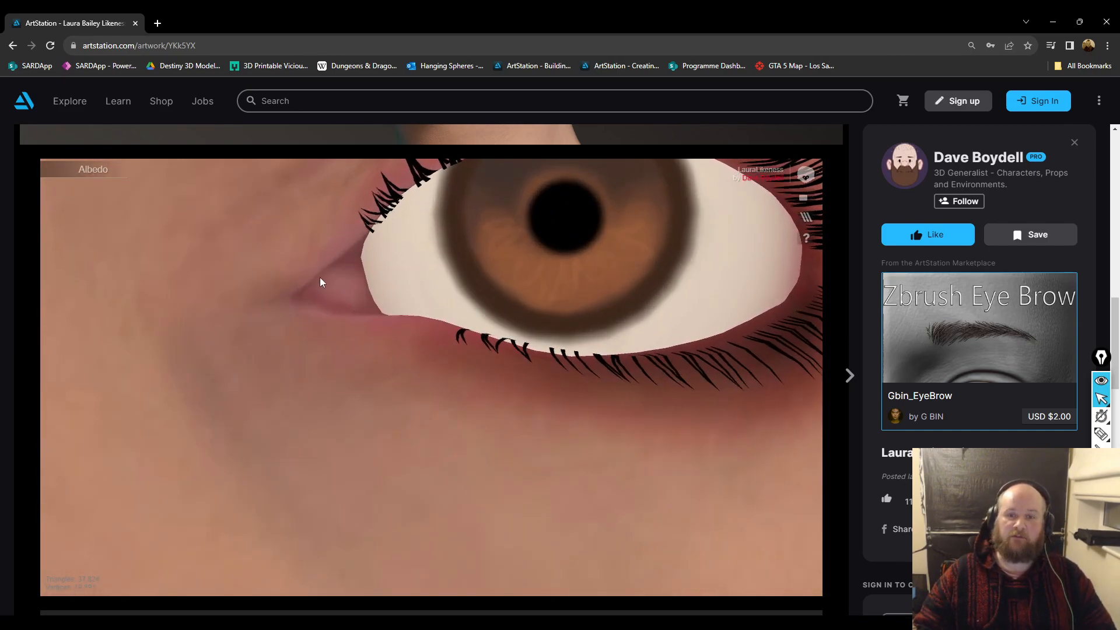
scroll(373, 373, "down", 5)
left_click_drag(328, 380, 350, 357)
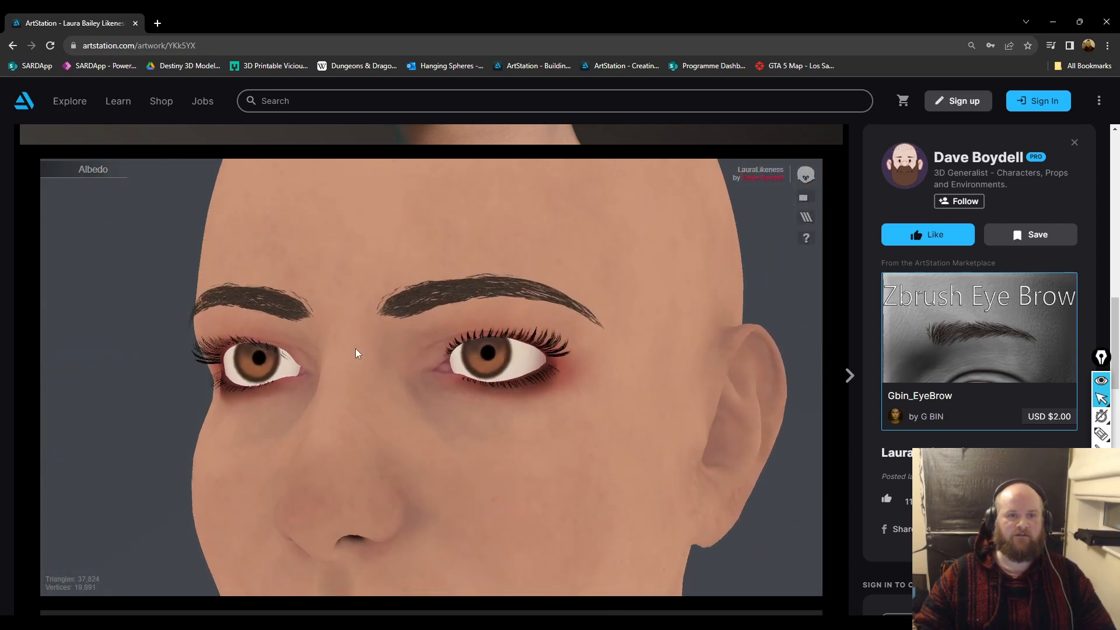
left_click_drag(636, 366, 644, 339)
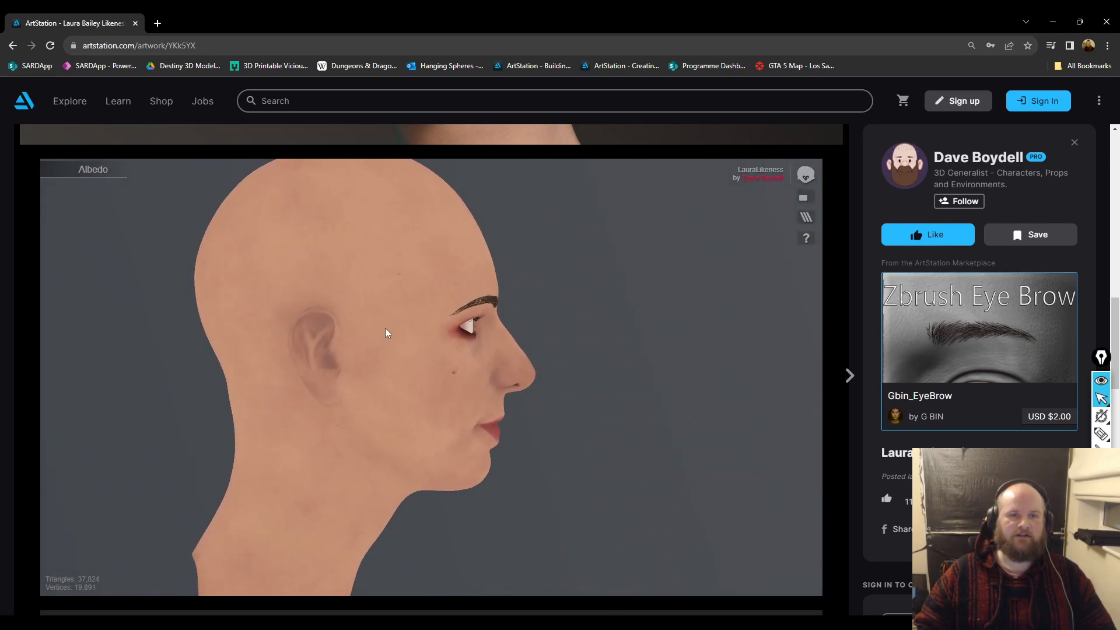
left_click_drag(459, 365, 257, 354)
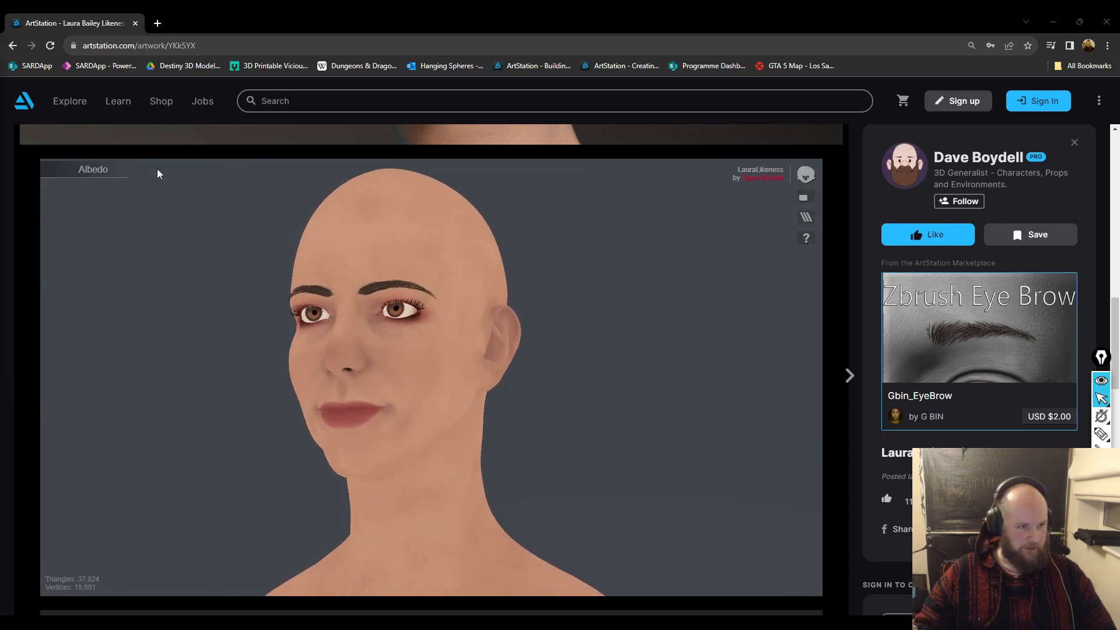
- Compare the head in Substance 3D Painter's base color view with the ArtStation albedo, examining the reference's lip shading up close
key("alt+Tab")
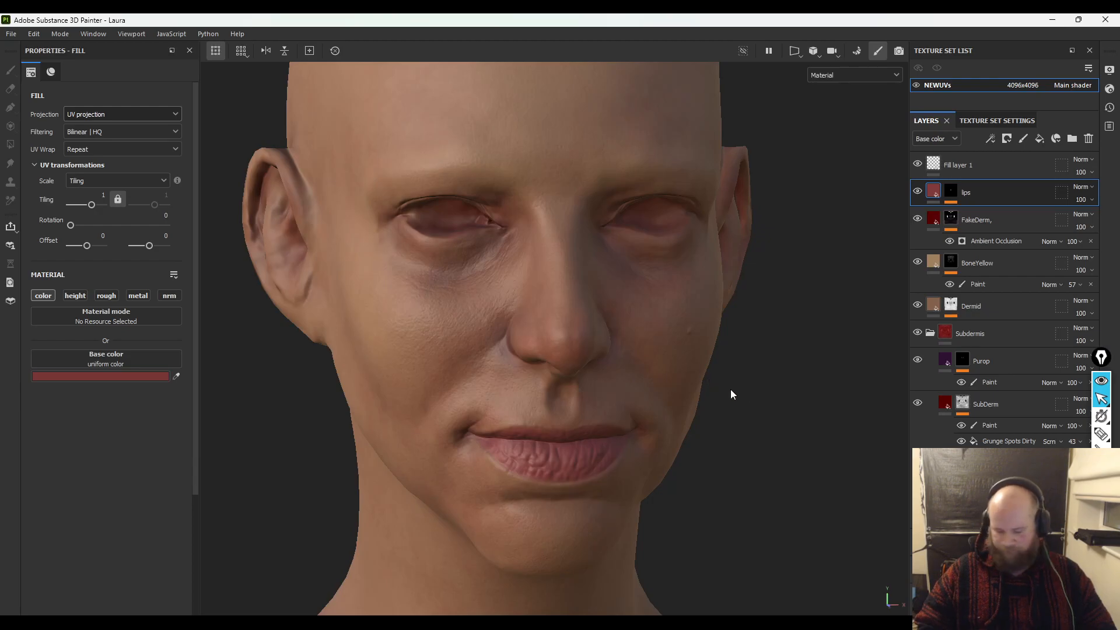
key("c")
right_click_drag(773, 427, 469, 285, "alt")
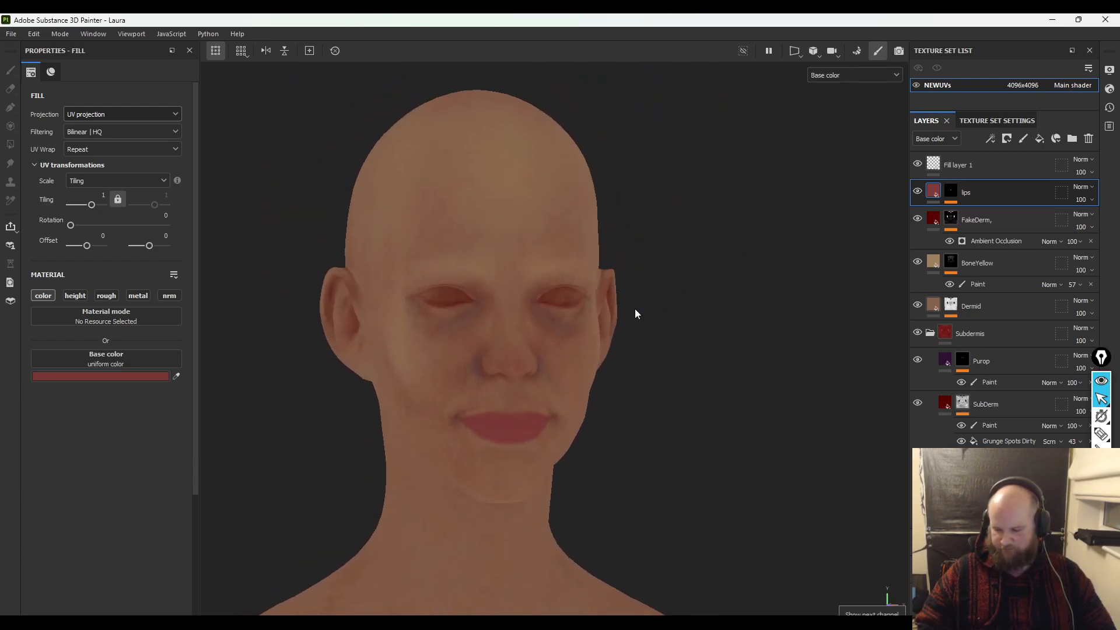
key("alt+Tab")
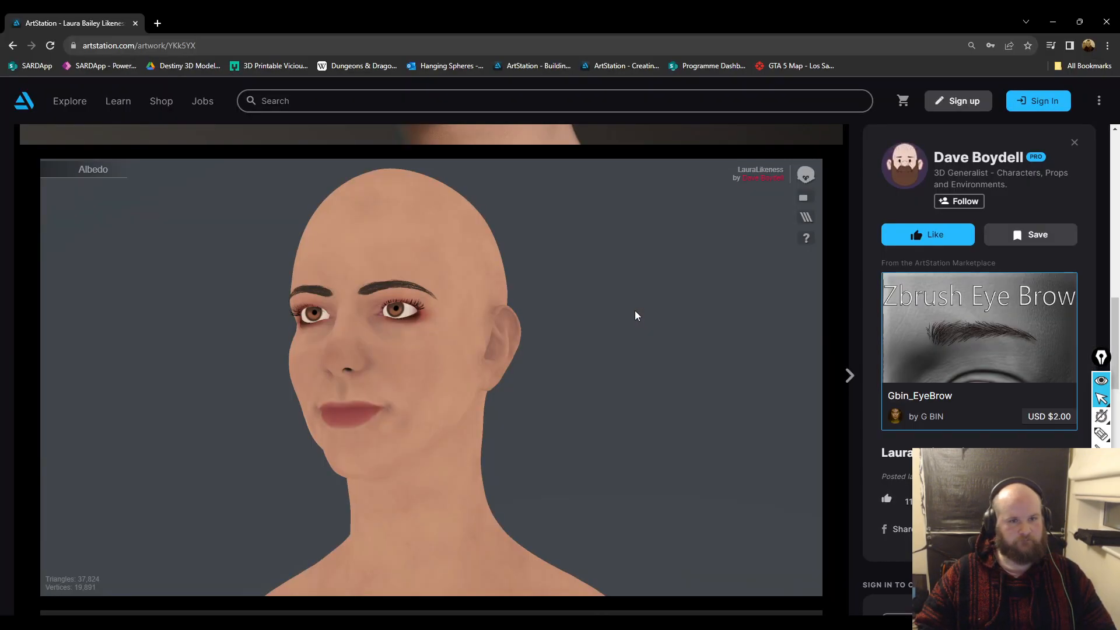
key("alt+Tab")
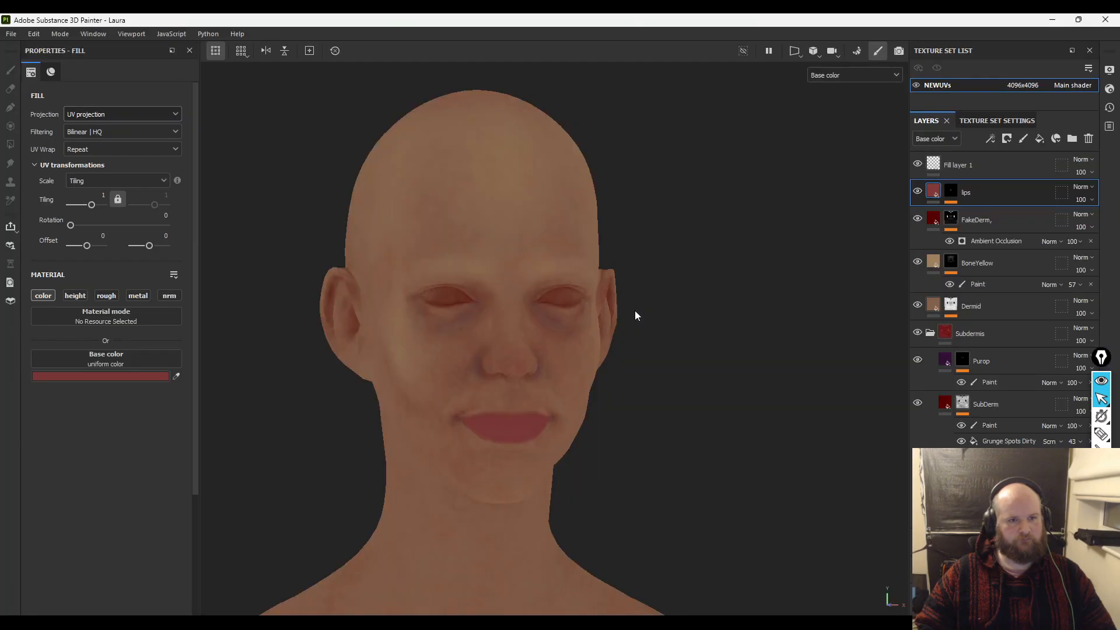
key("alt+Tab")
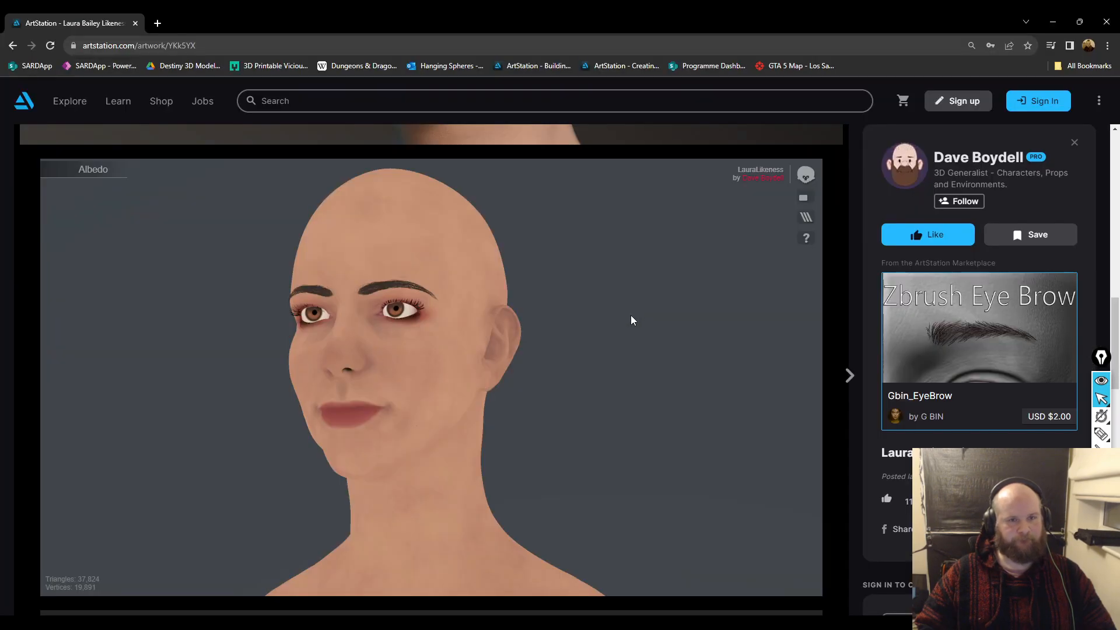
left_click_drag(523, 247, 432, 311)
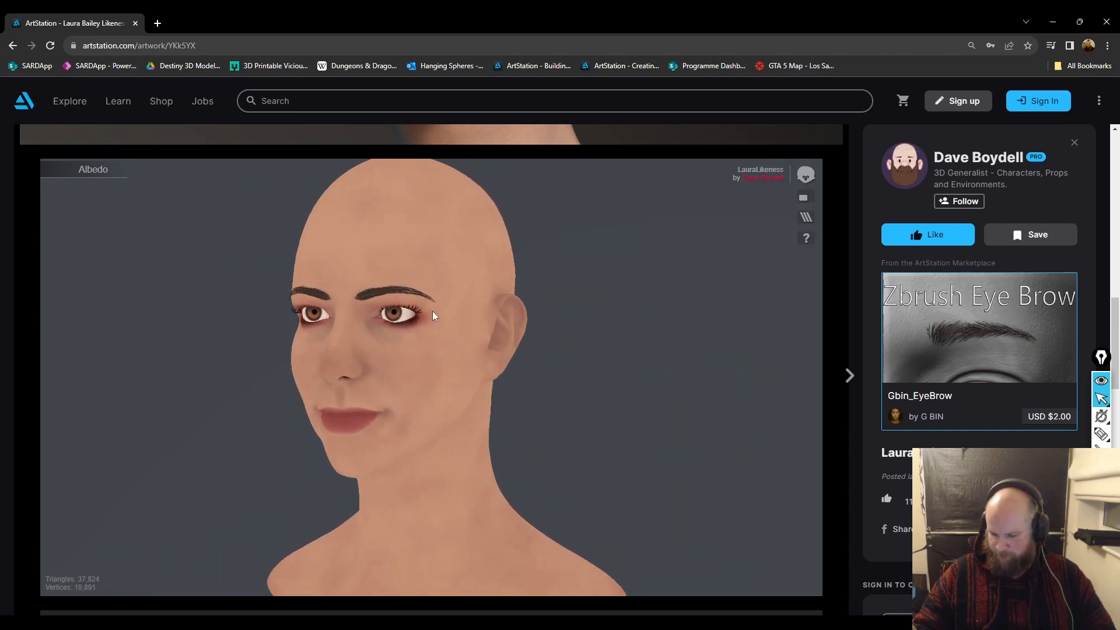
scroll(431, 310, "up", 5)
left_click_drag(517, 414, 479, 278)
right_click_drag(480, 278, 586, 358)
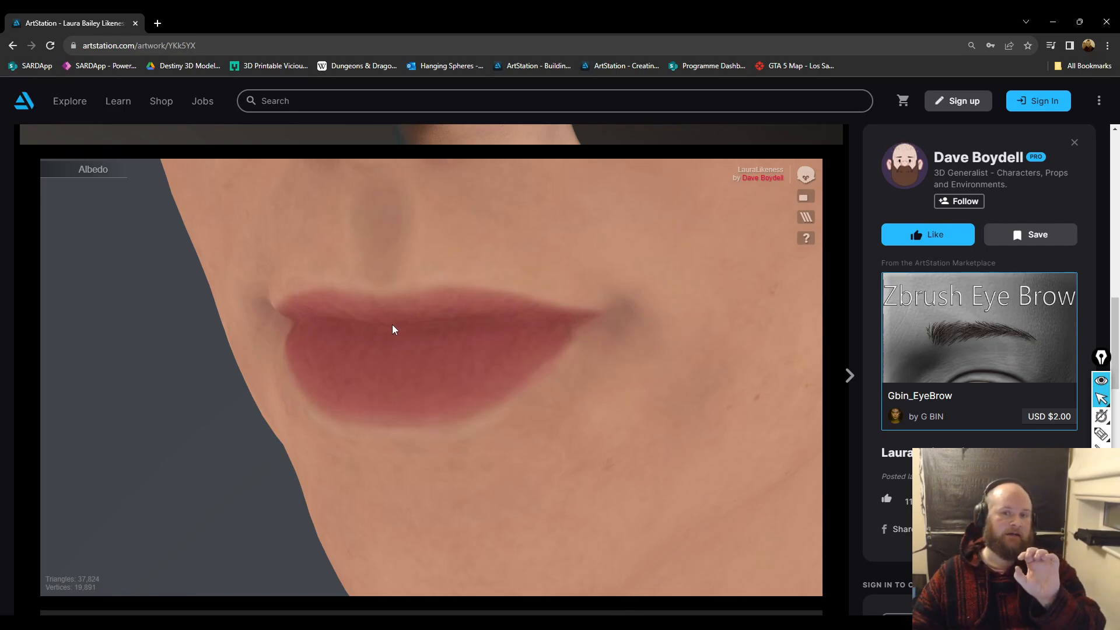
- Return to Substance 3D Painter, duplicate the lips layer and set the copy's blending mode to Multiply
mouse_move(621, 13)
left_mouse_down()
mouse_move(528, 46)
mouse_move(0, 29)
left_mouse_up()
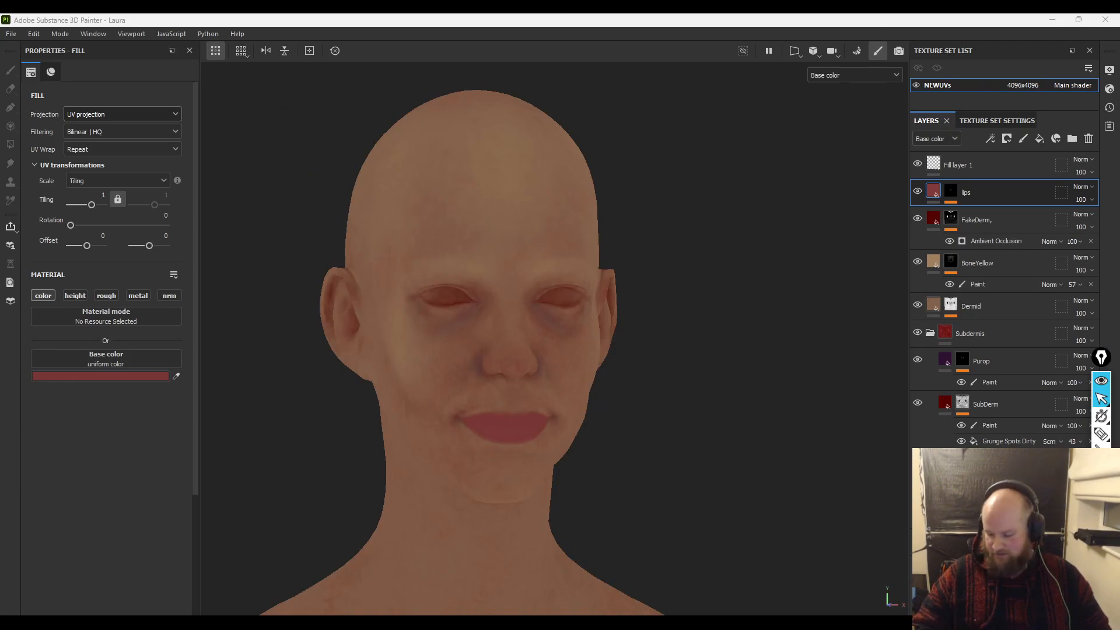
scroll(500, 383, "up", 3)
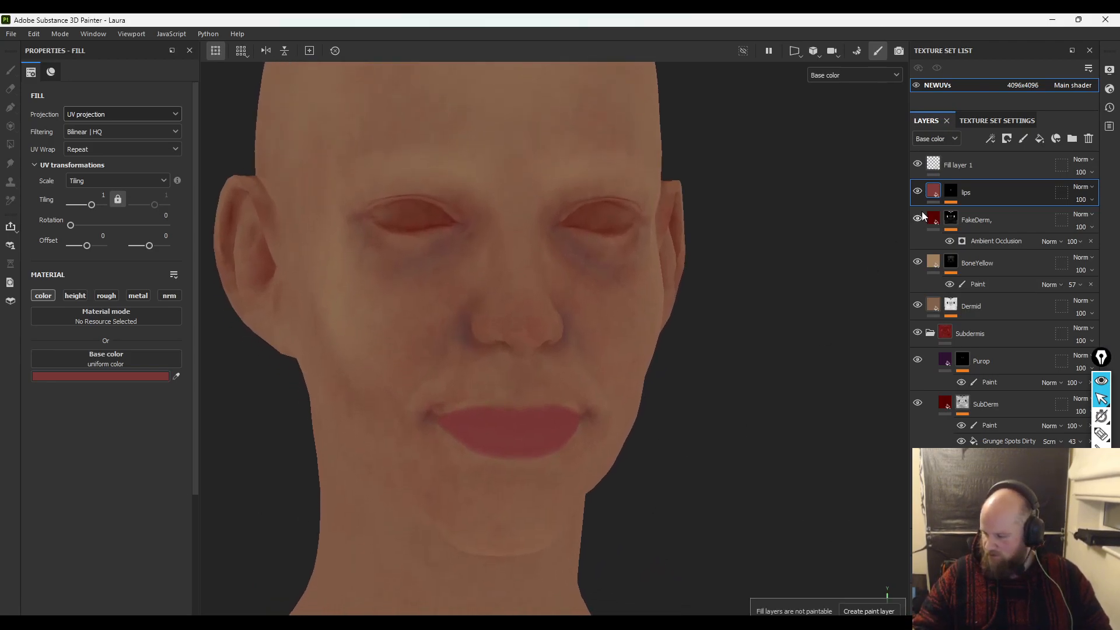
right_click(998, 194)
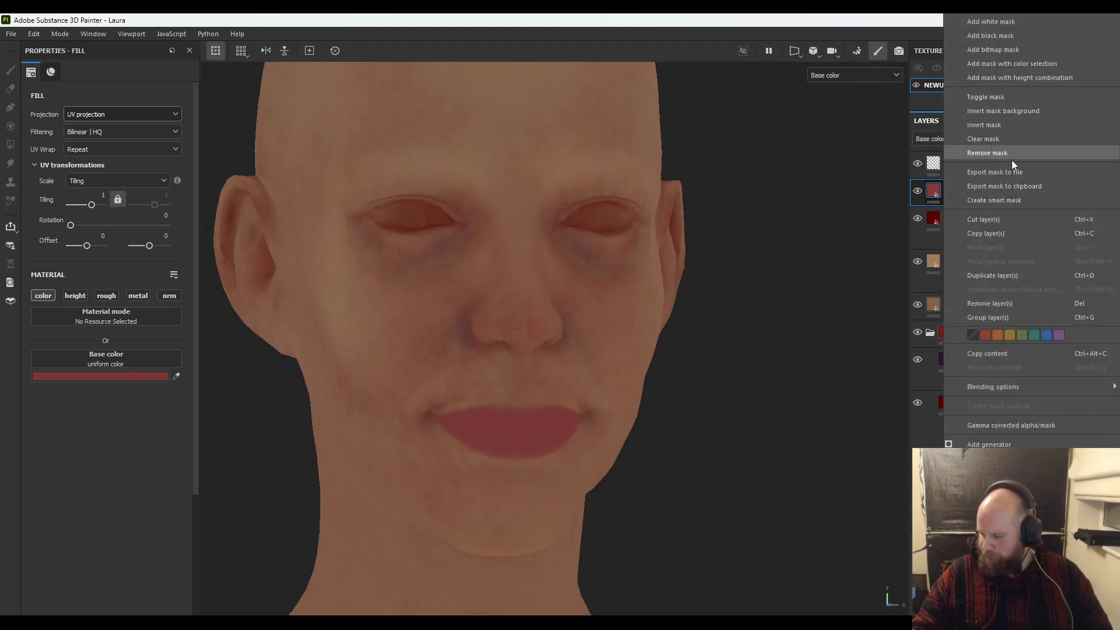
left_click(1010, 278)
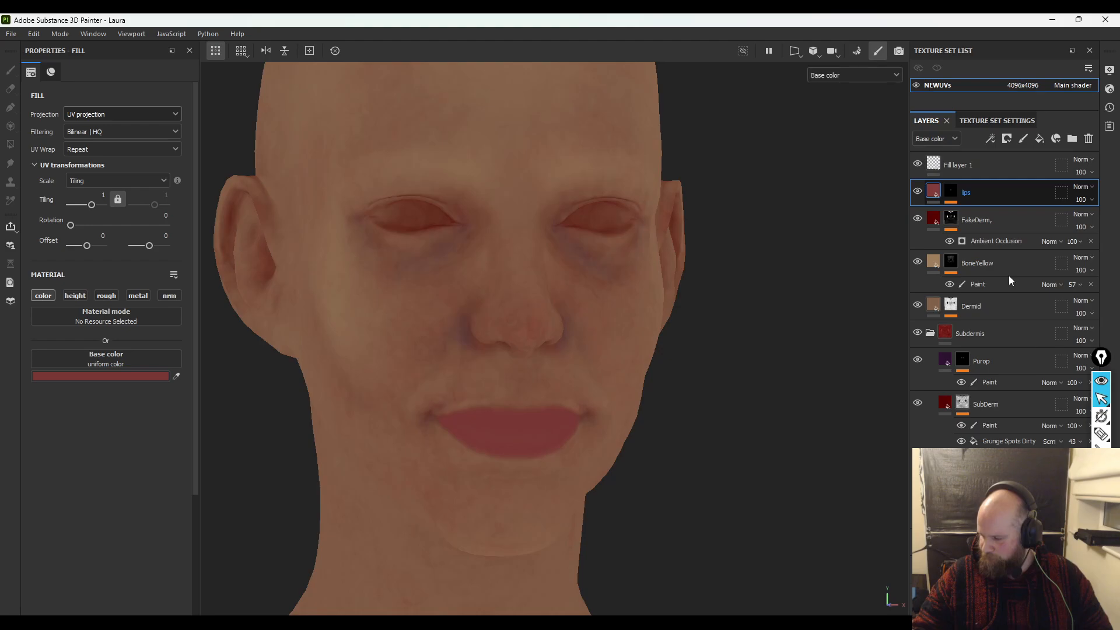
left_click(1080, 186)
left_click(1065, 243)
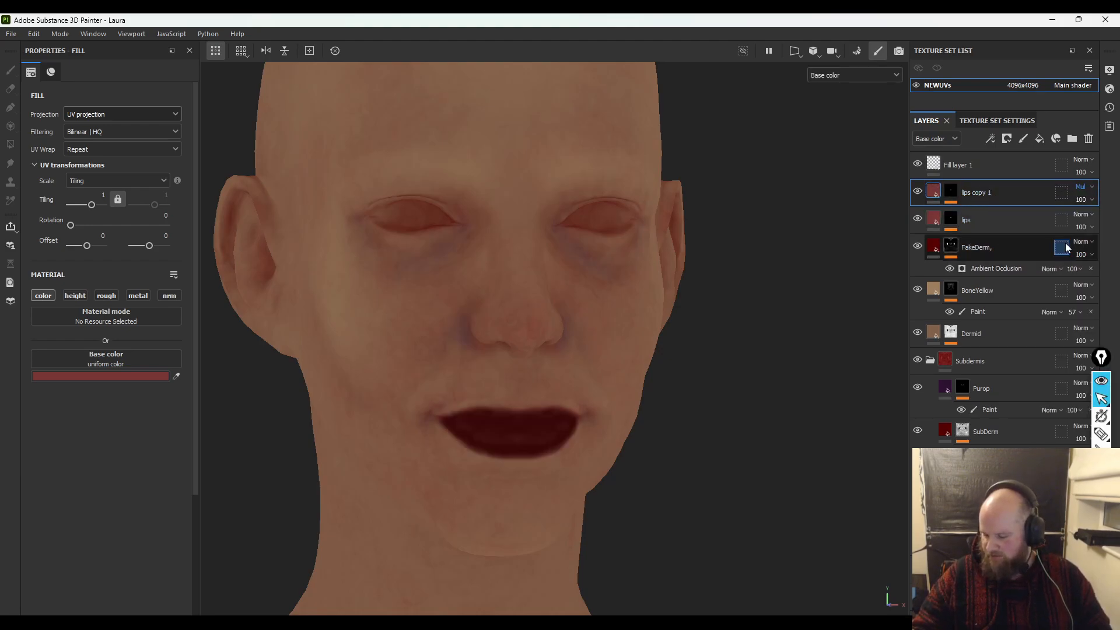
- Add a generator to the duplicated lips layer's mask and assign the Curvature generator to it
middle_click_drag(617, 416, 668, 344, "alt")
right_click_drag(668, 344, 871, 414, "alt")
left_click(952, 193)
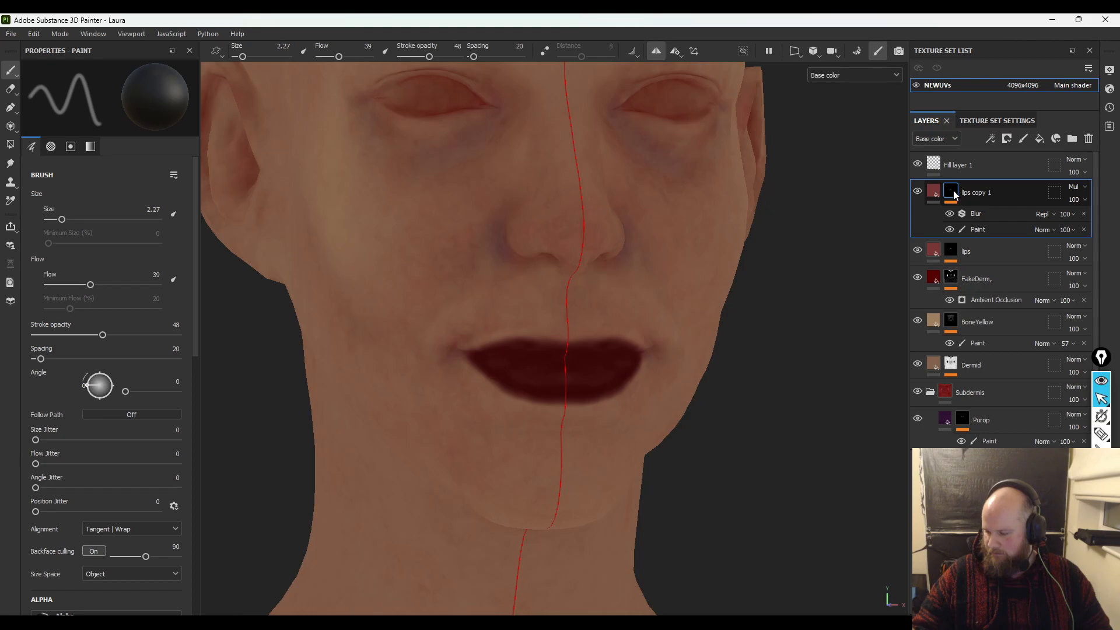
right_click(954, 194)
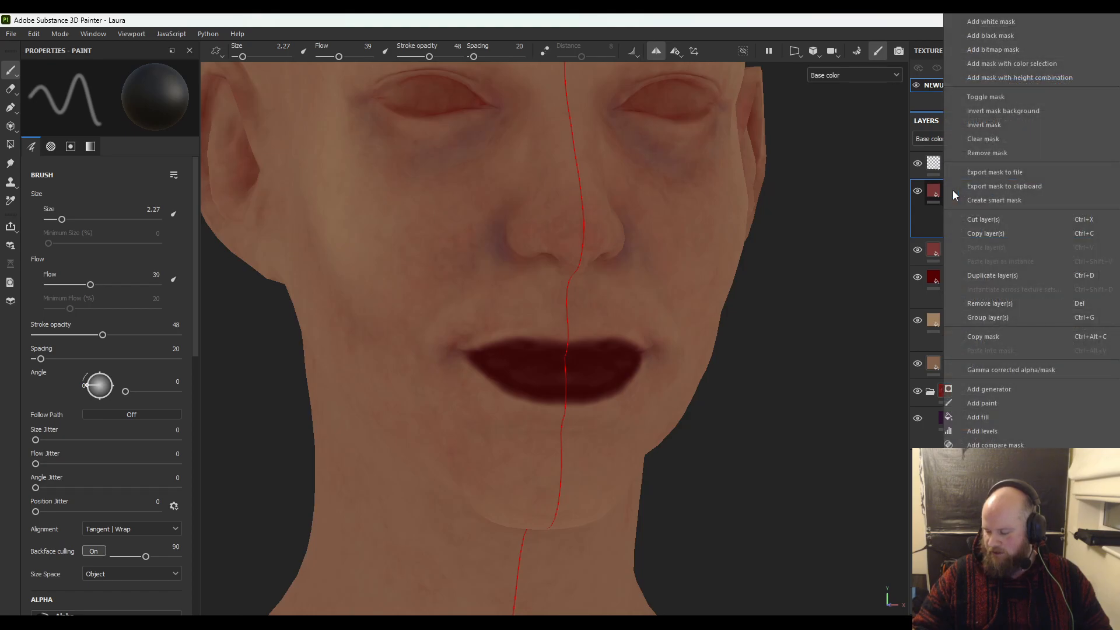
left_click(989, 391)
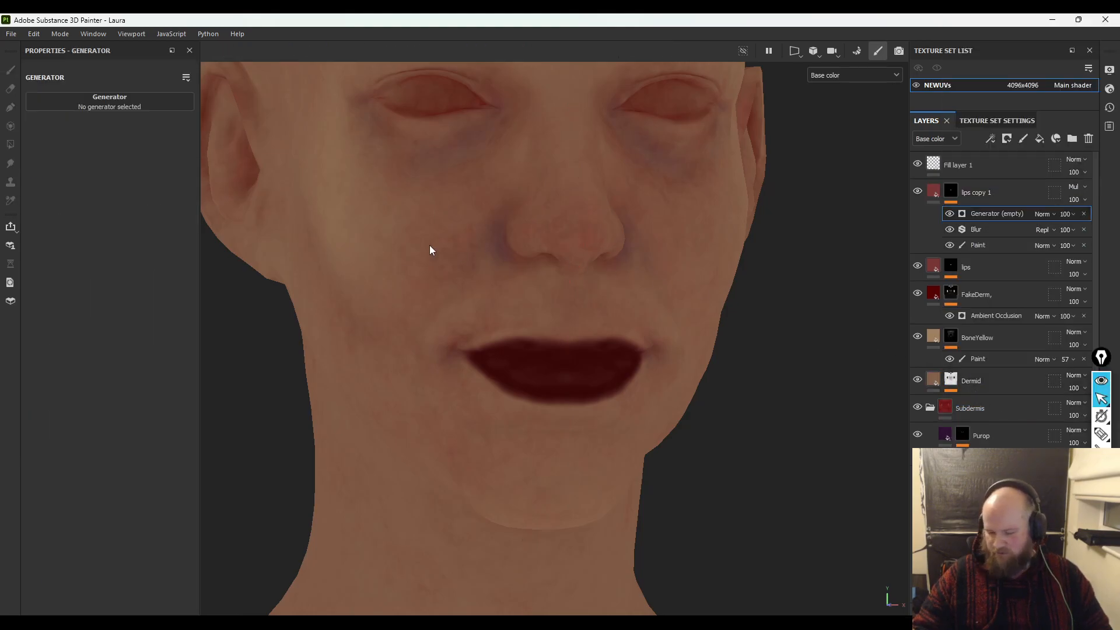
left_click(107, 104)
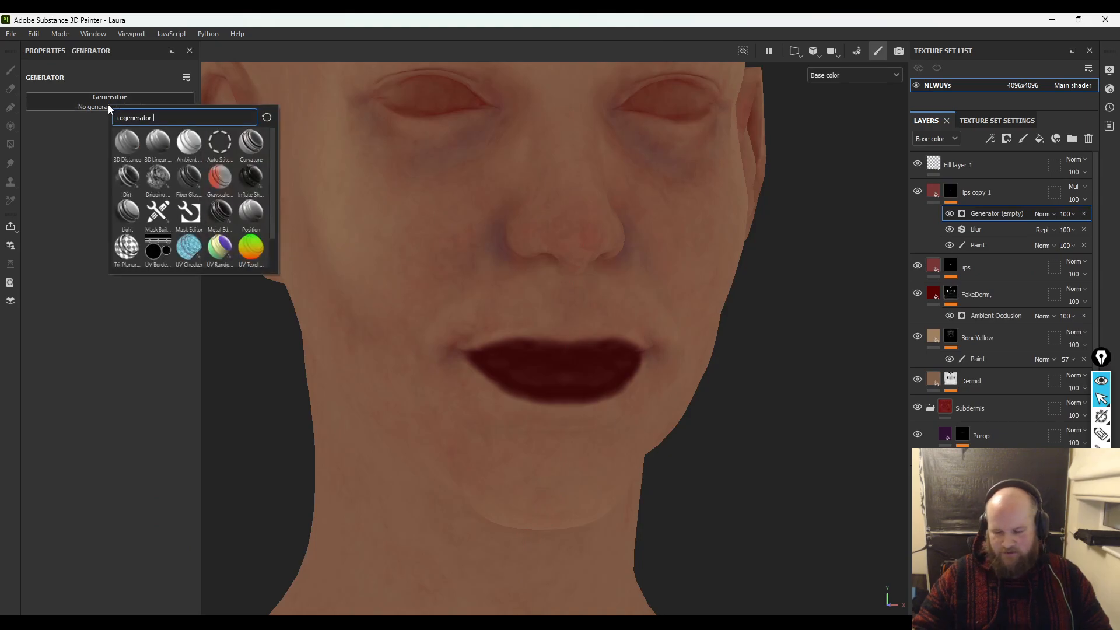
left_click(252, 143)
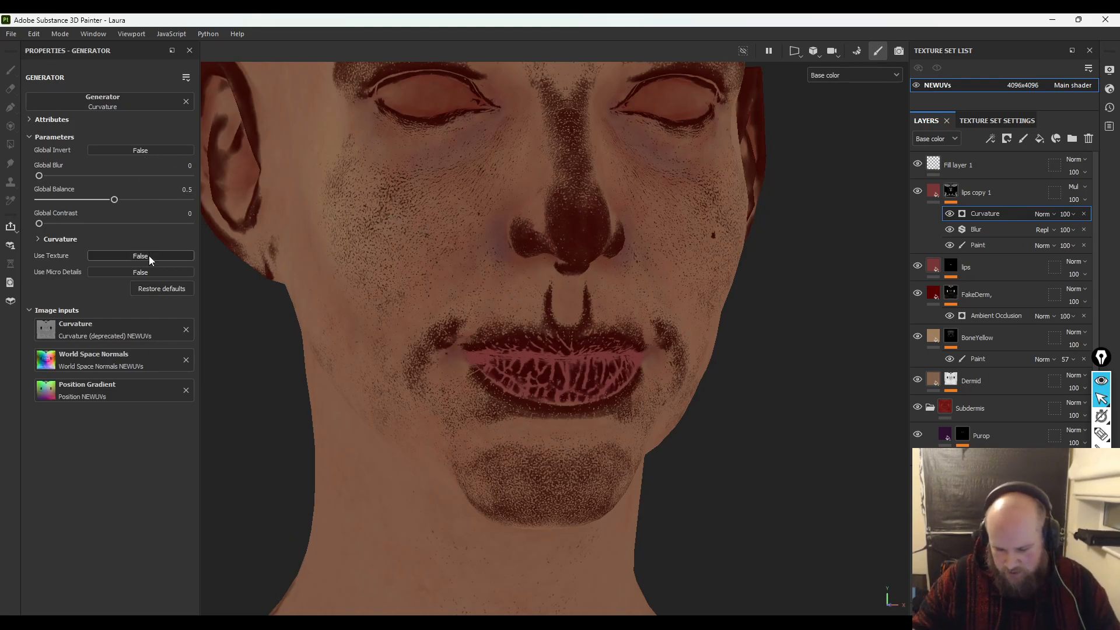
- Try inverting the Curvature generator's mask globally and switch the inversion back off
left_click(52, 119)
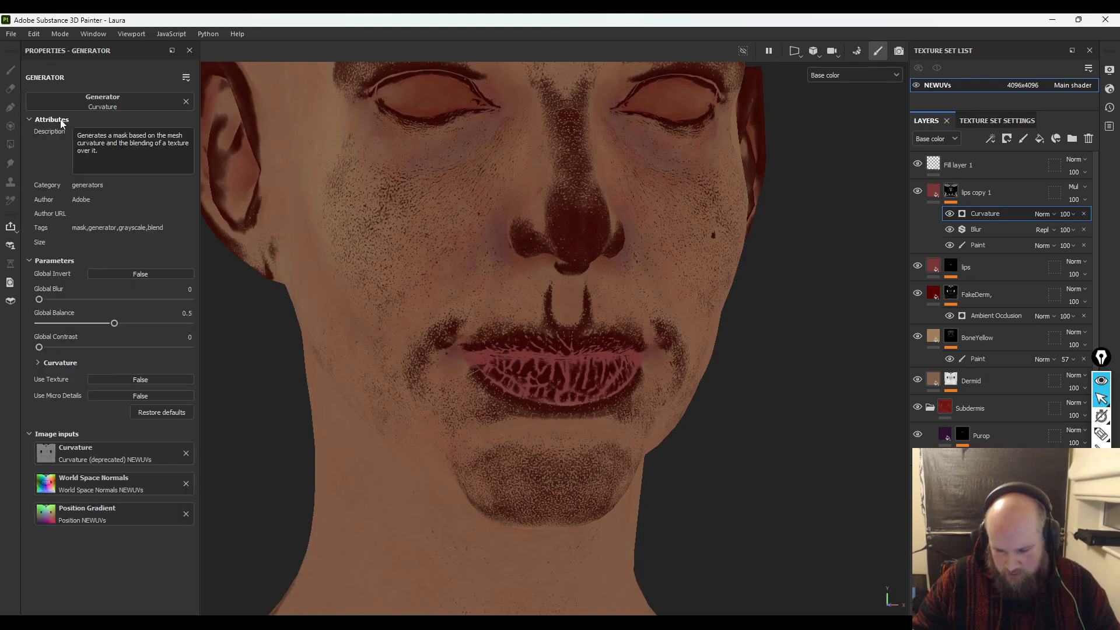
left_click(59, 120)
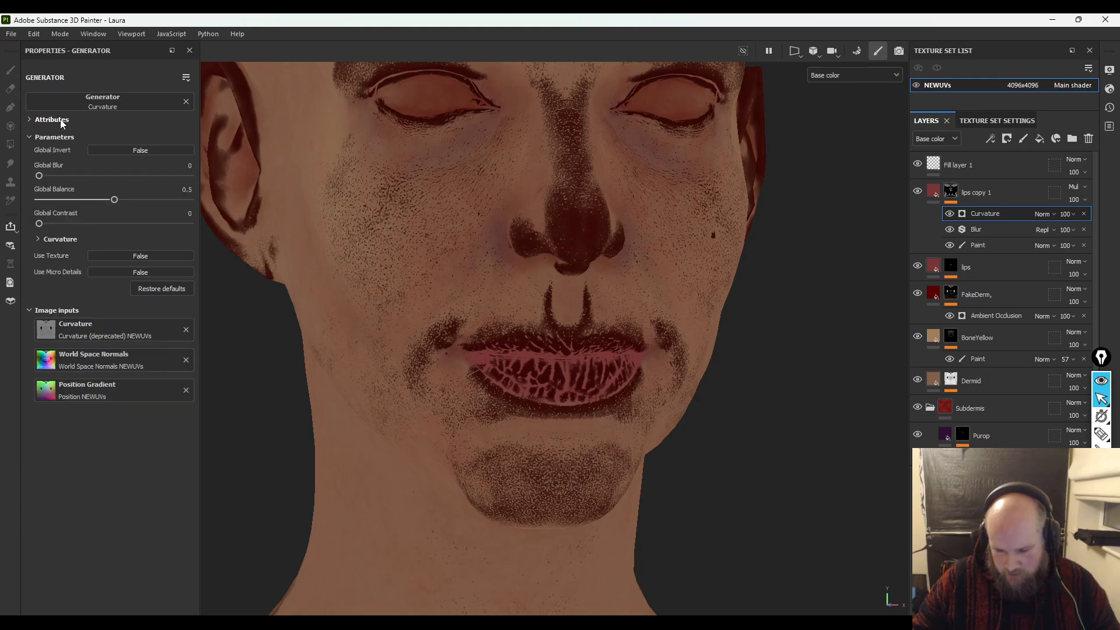
left_click(129, 150)
left_click(131, 150)
left_click(131, 149)
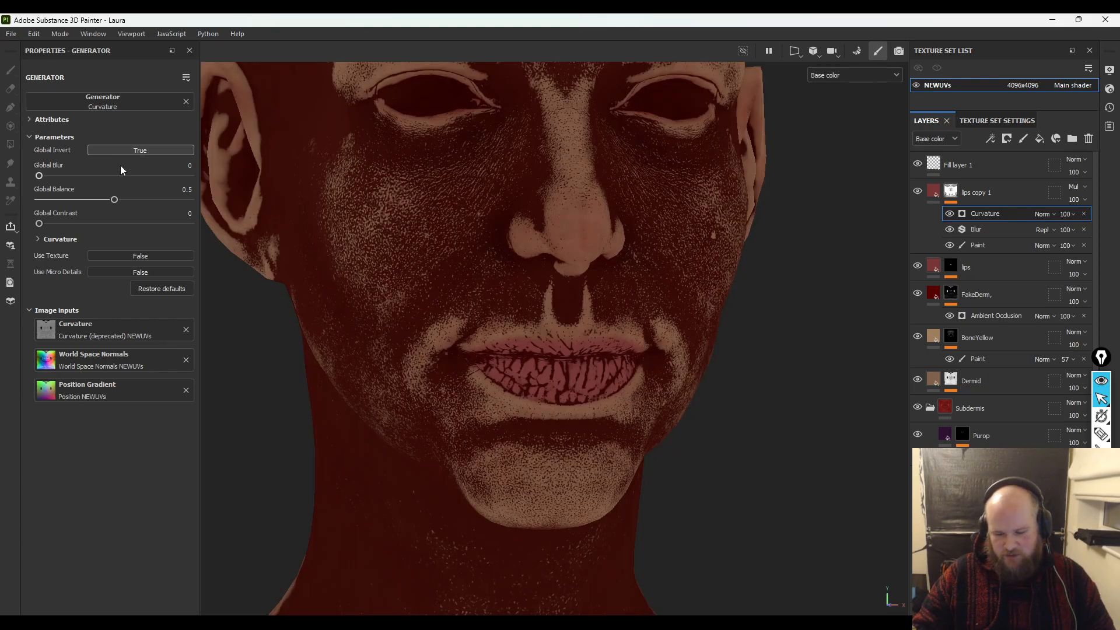
left_click(140, 150)
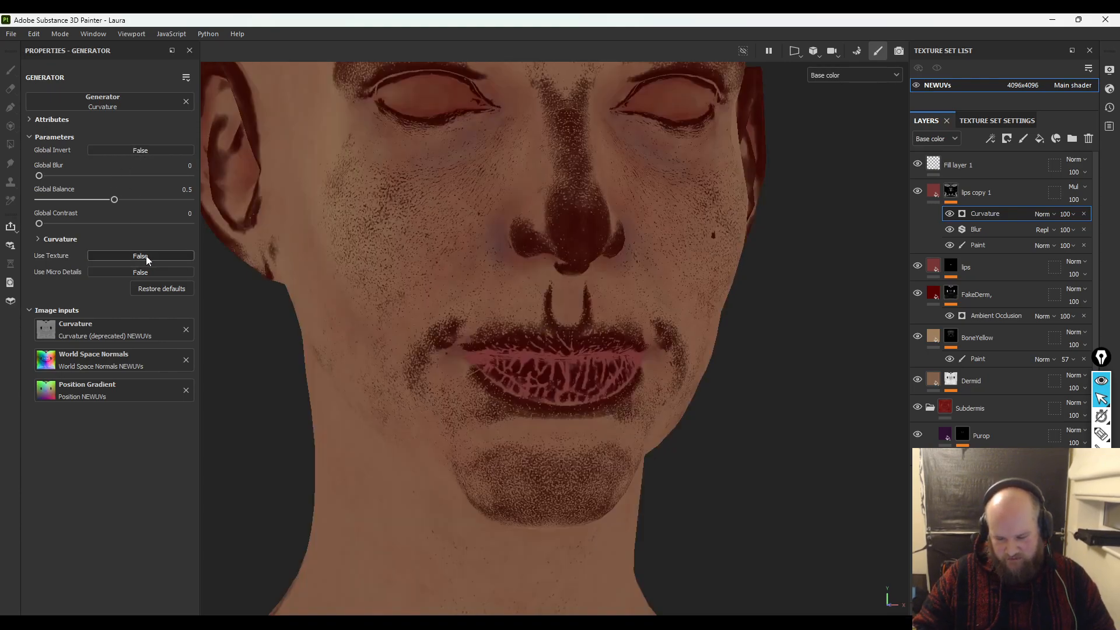
- Enable Use Texture and Use Micro Details on the Curvature generator and review the texture's grayscale conversion and blending options
left_click(146, 255)
left_click(128, 289)
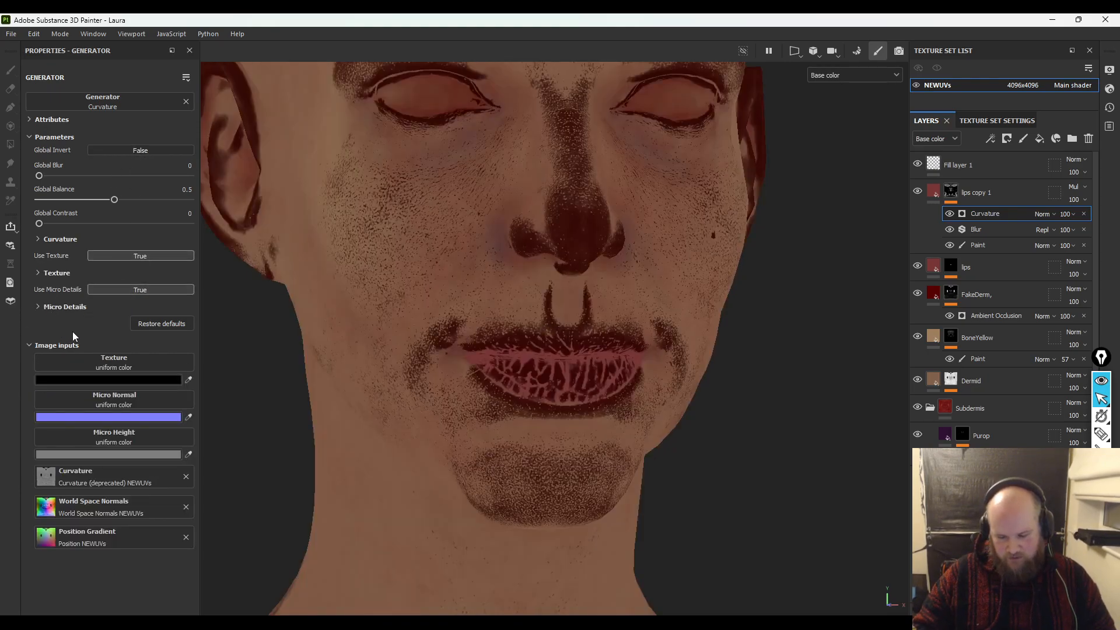
left_click(67, 308)
left_click(67, 307)
left_click(56, 273)
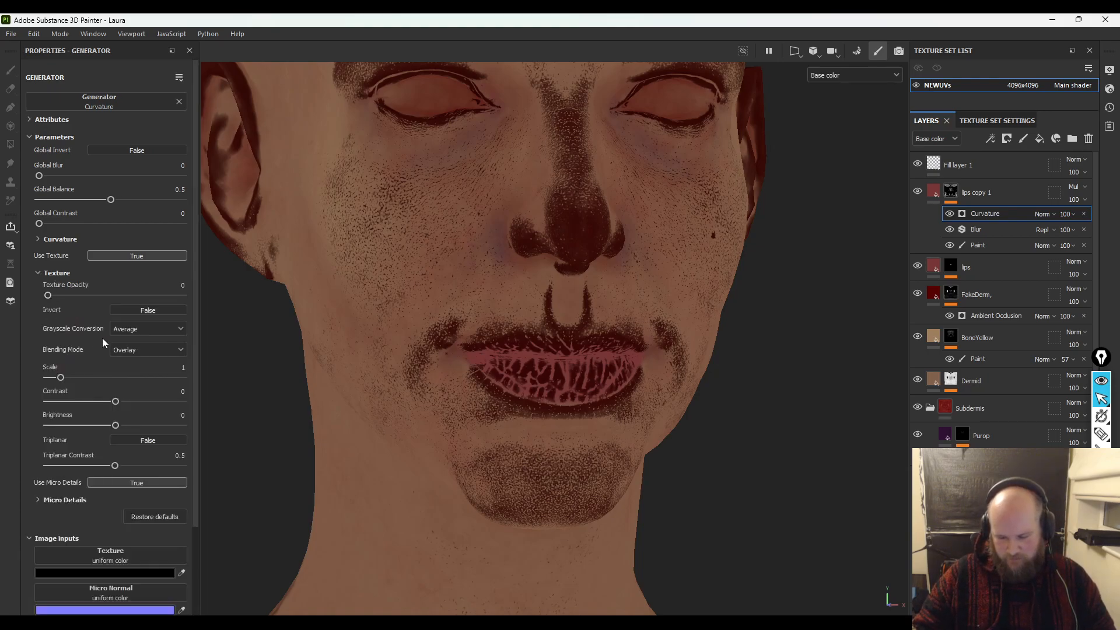
left_click(134, 329)
left_click(137, 328)
left_click(129, 354)
left_click(130, 352)
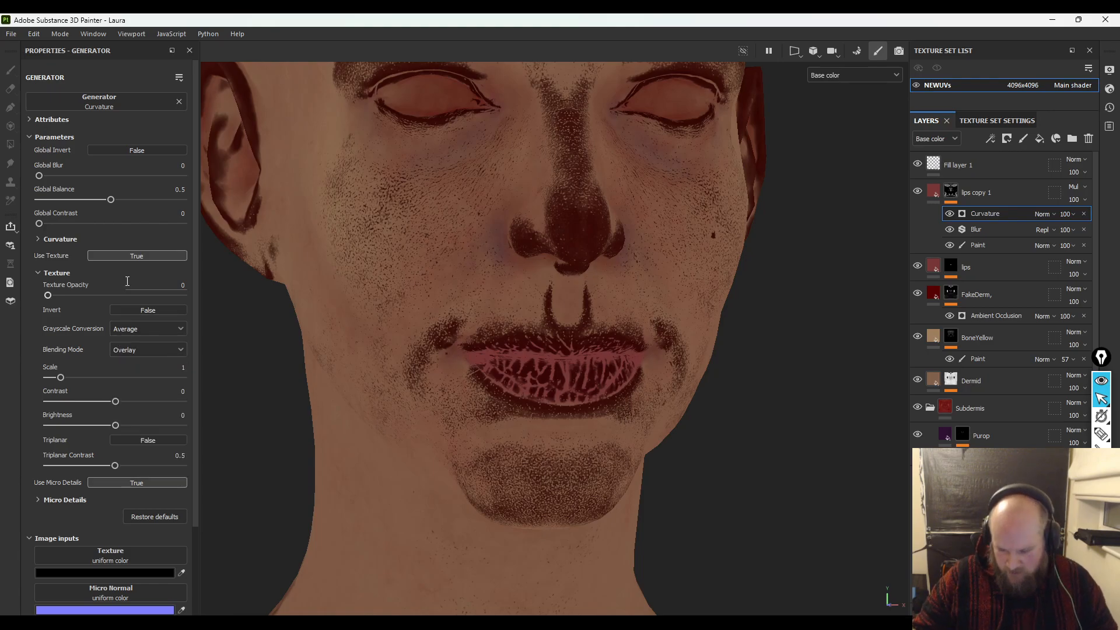
- Invert the Curvature generator globally with Global Balance 0.7, Global Contrast 0.04 and Global Blur 0.26
left_click_drag(109, 200, 38, 176)
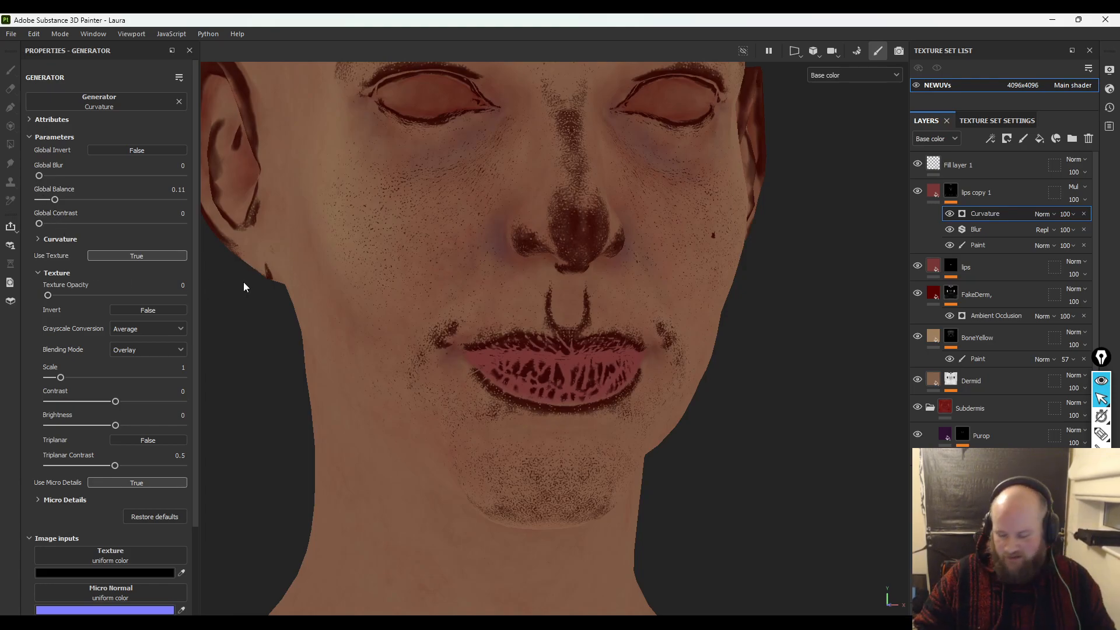
left_click(125, 150)
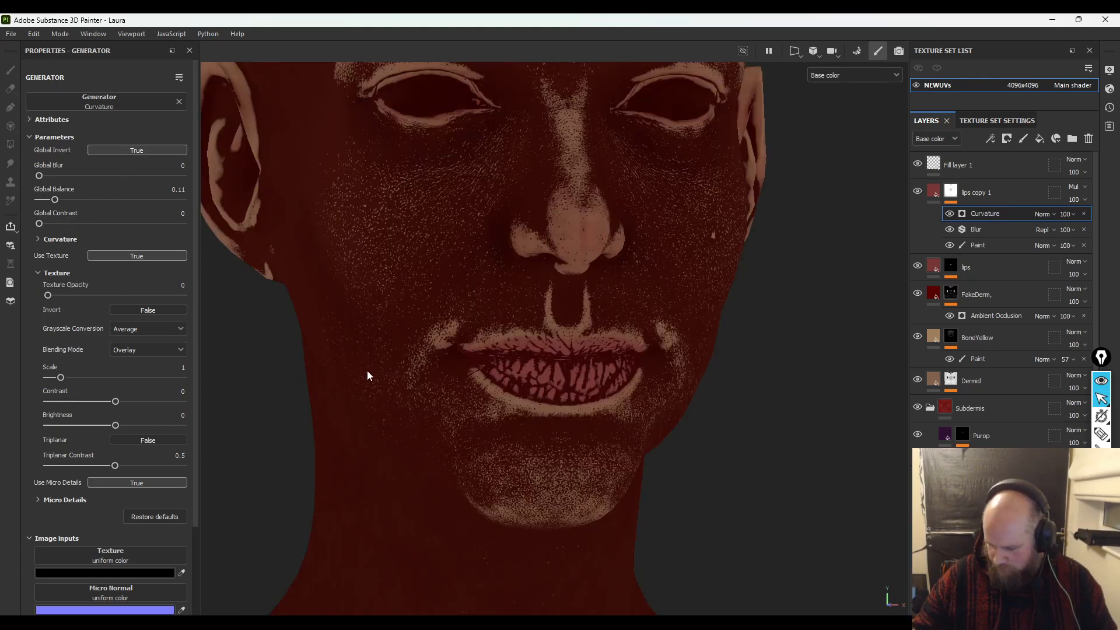
scroll(595, 282, "up", 6)
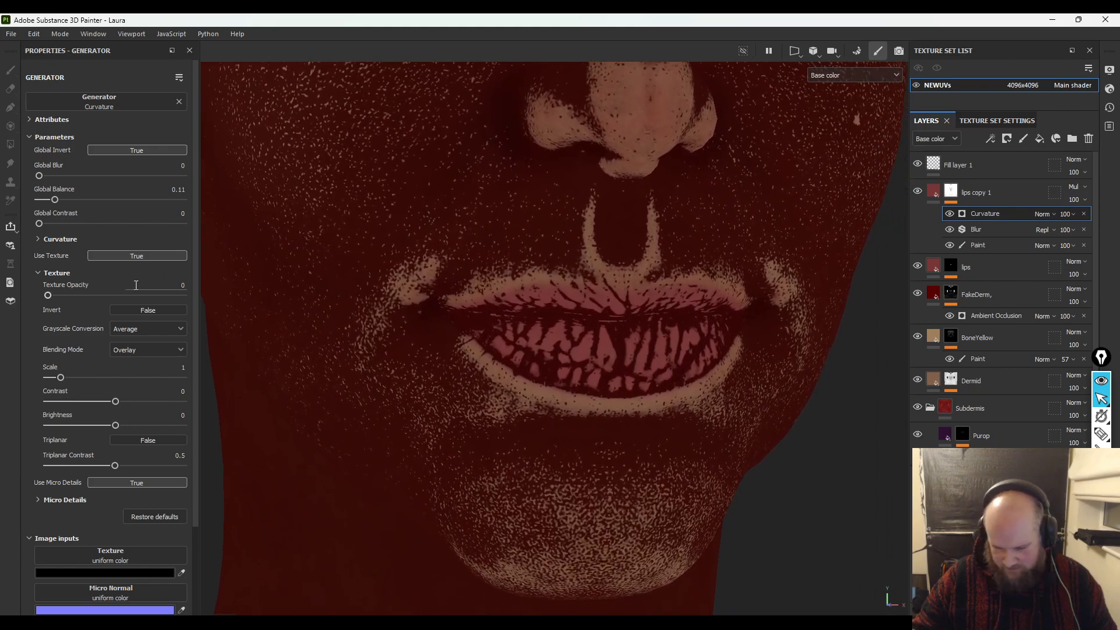
mouse_move(39, 223)
left_mouse_down()
mouse_move(58, 224)
mouse_move(47, 201)
mouse_move(160, 204)
mouse_move(138, 205)
left_mouse_up()
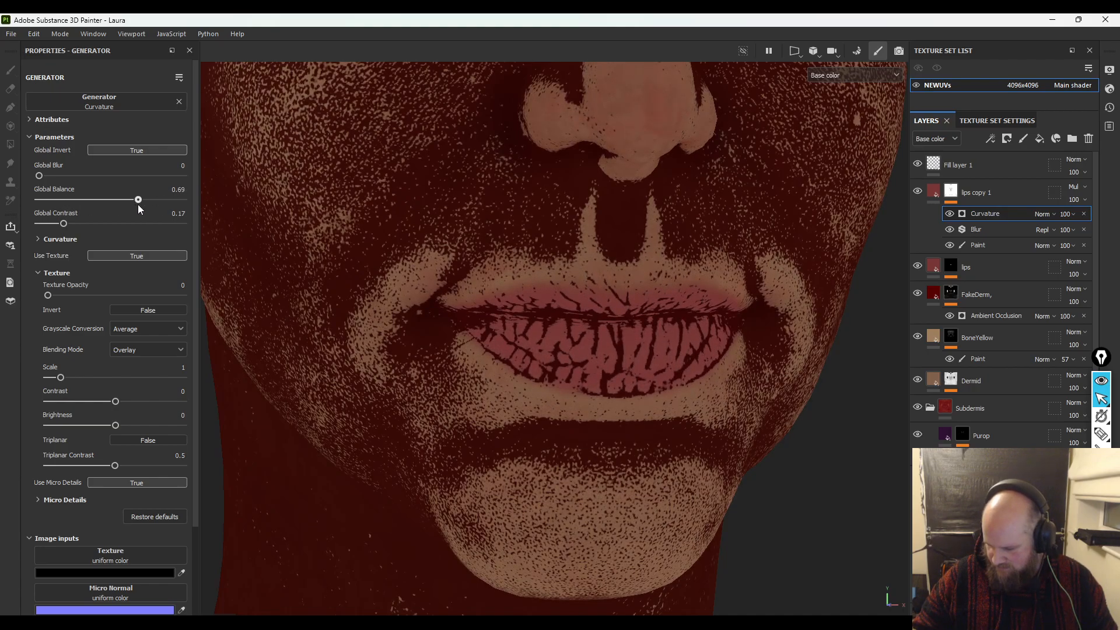
mouse_move(63, 223)
left_mouse_down()
mouse_move(75, 222)
mouse_move(45, 224)
left_mouse_up()
mouse_move(39, 176)
left_mouse_down()
mouse_move(53, 176)
mouse_move(42, 181)
left_mouse_up()
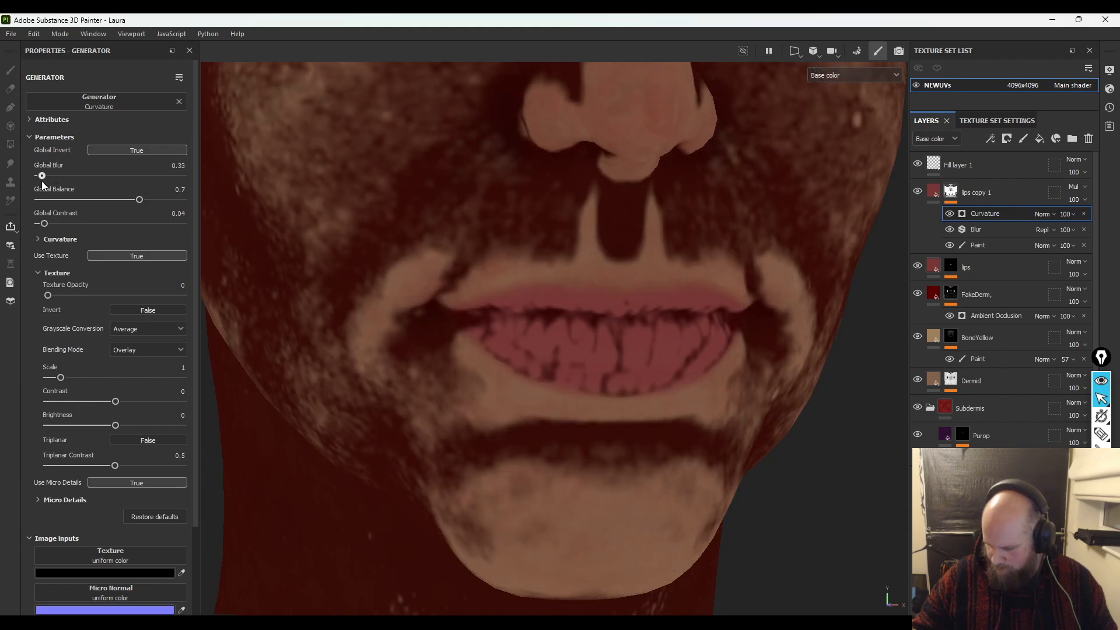
- Lower the Micro Details Curvature Intensity to 0.24 and review the available curvature types
left_click(51, 274)
left_click(64, 307)
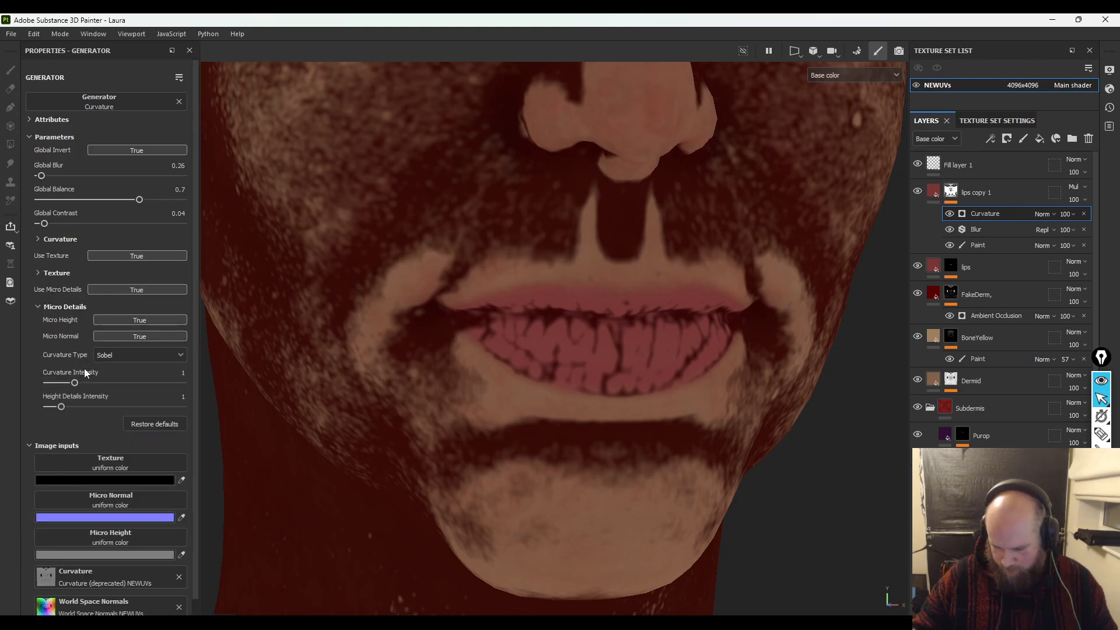
left_click_drag(74, 385, 53, 384)
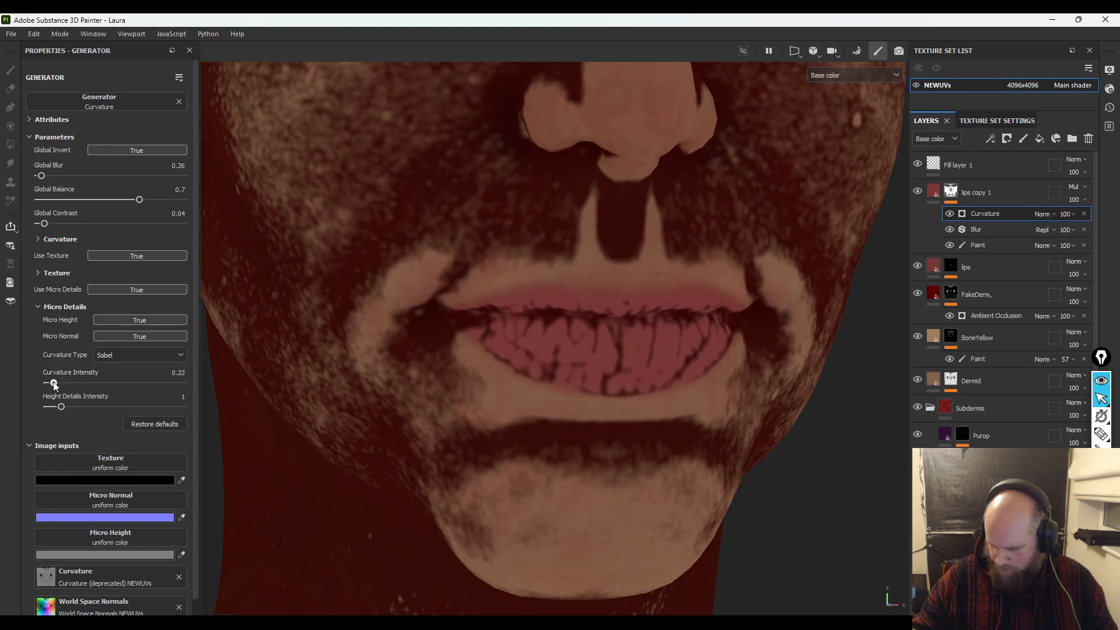
left_click(113, 356)
left_click(113, 354)
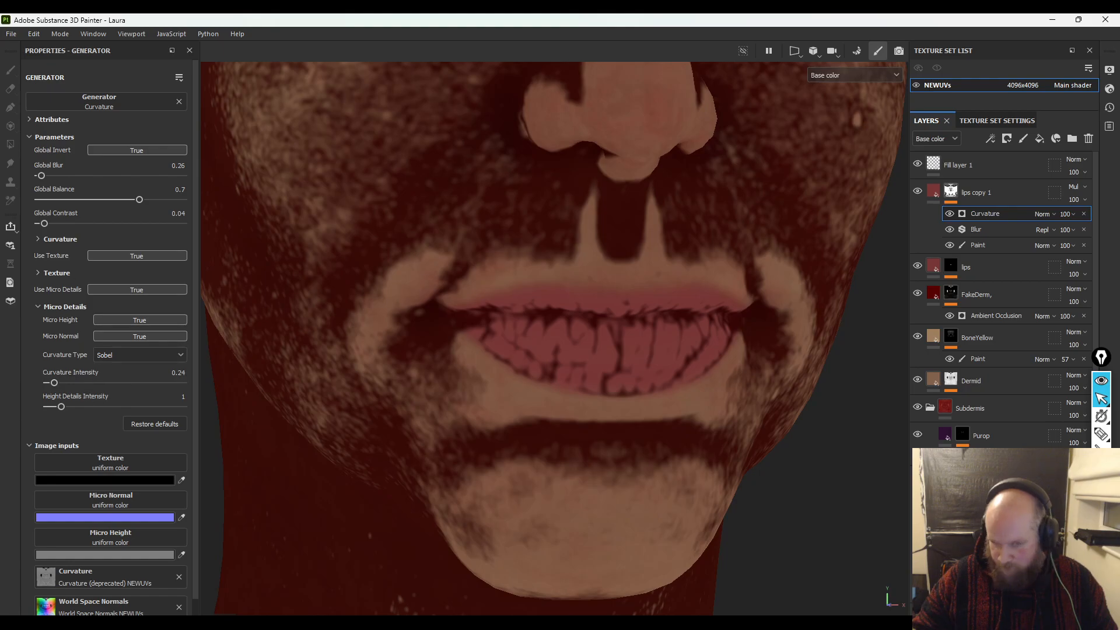
- Restore the Curvature generator's defaults, set Global Blur to 0.33 and choose Cavities as the curvature mode after trying Edges
left_click(154, 424)
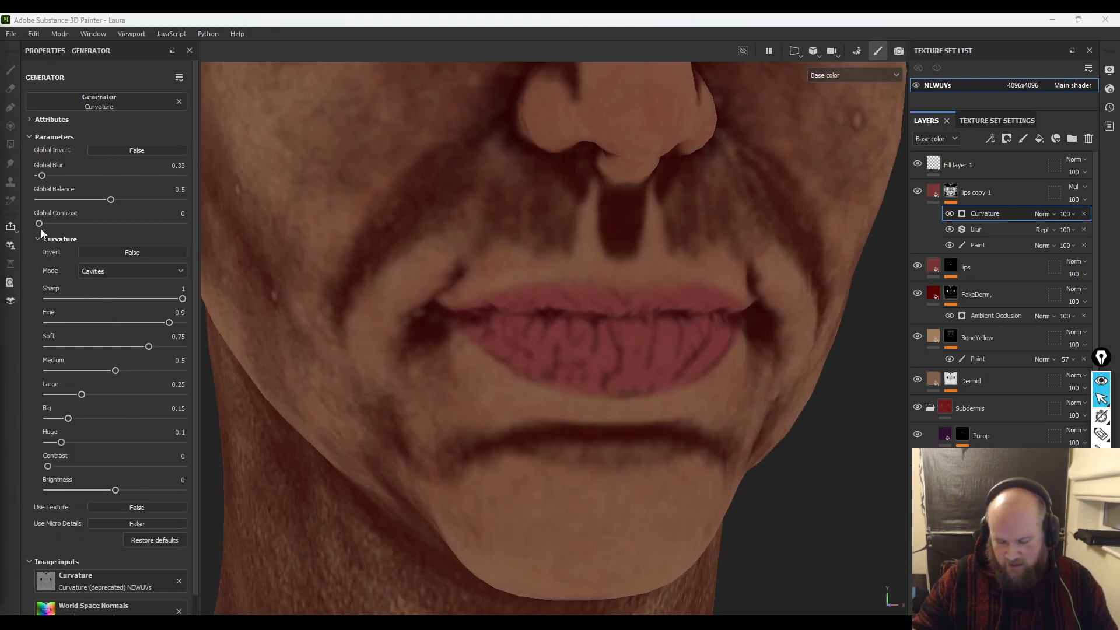
left_click(56, 239)
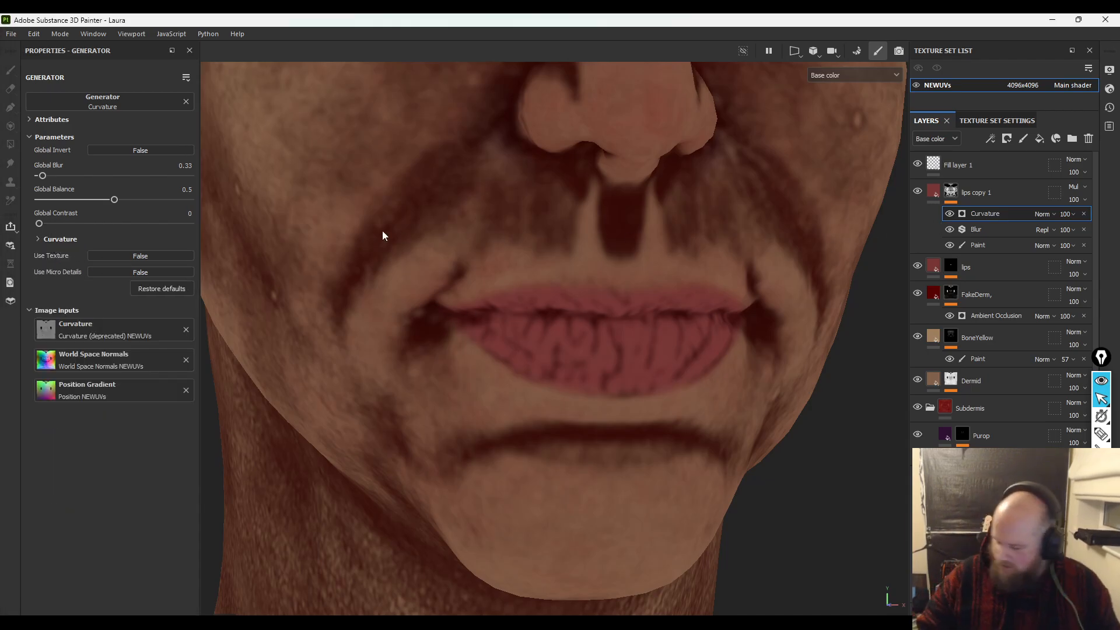
left_click(58, 240)
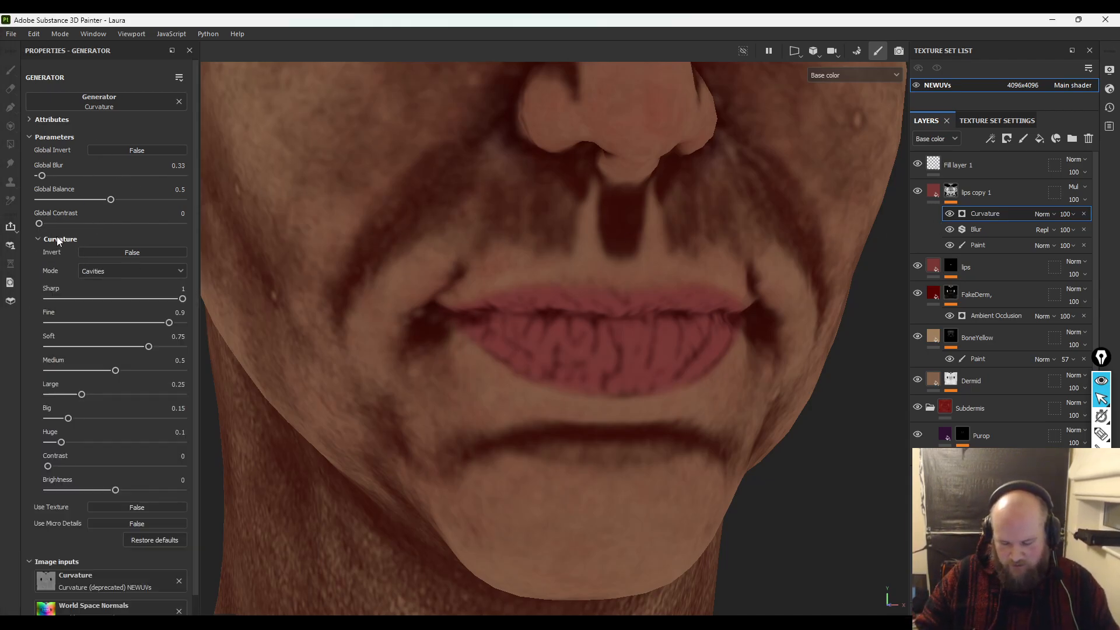
left_click(52, 240)
left_click(52, 239)
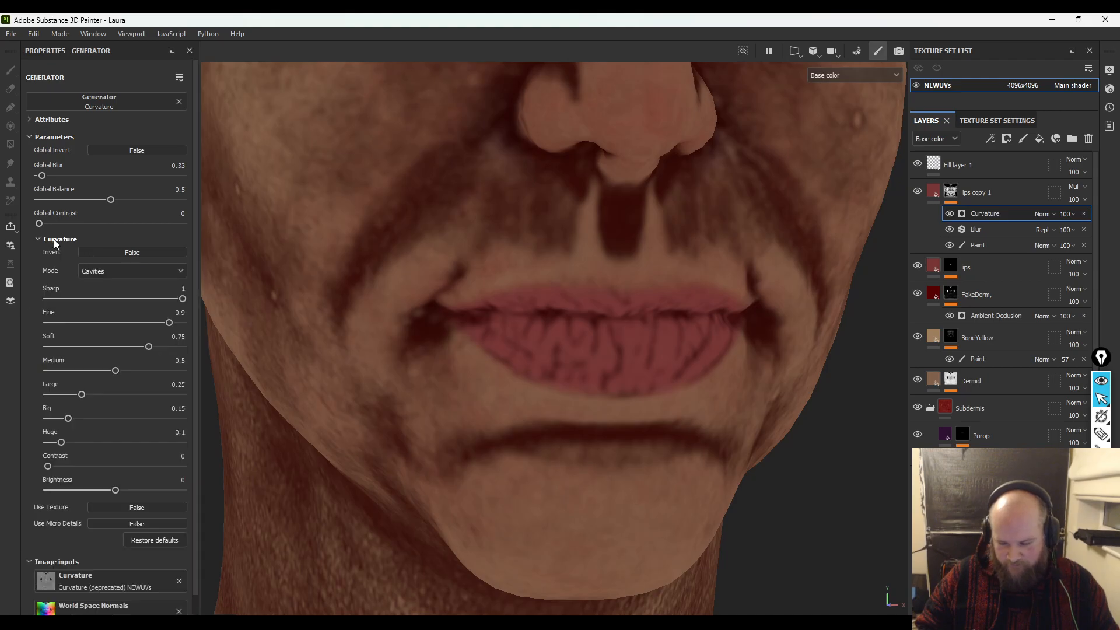
left_click(105, 272)
left_click(93, 285)
left_click(110, 273)
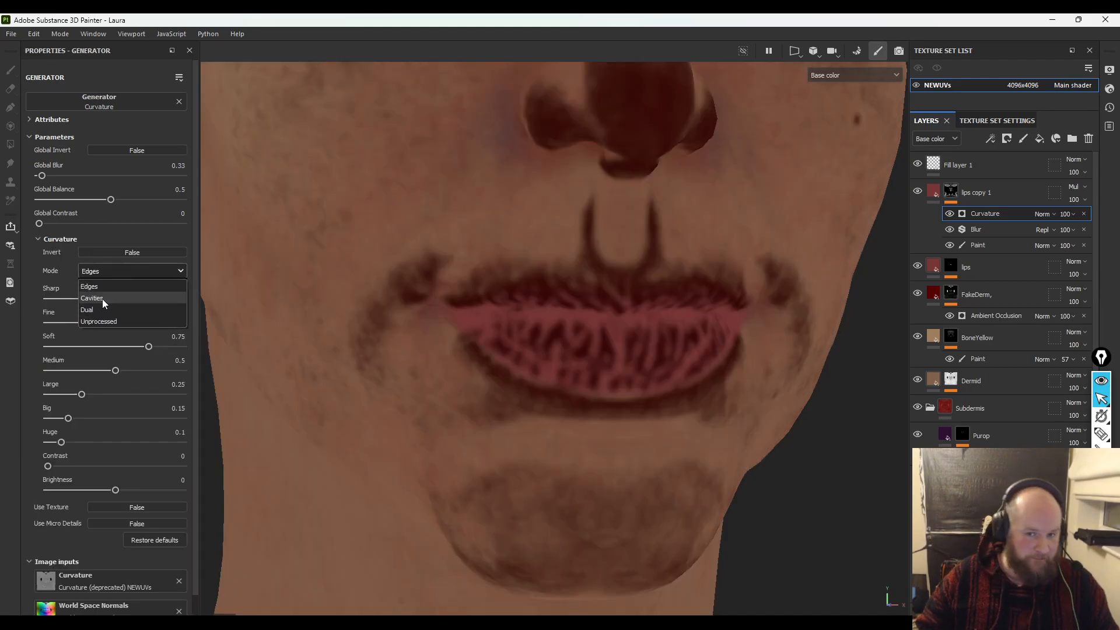
left_click(102, 298)
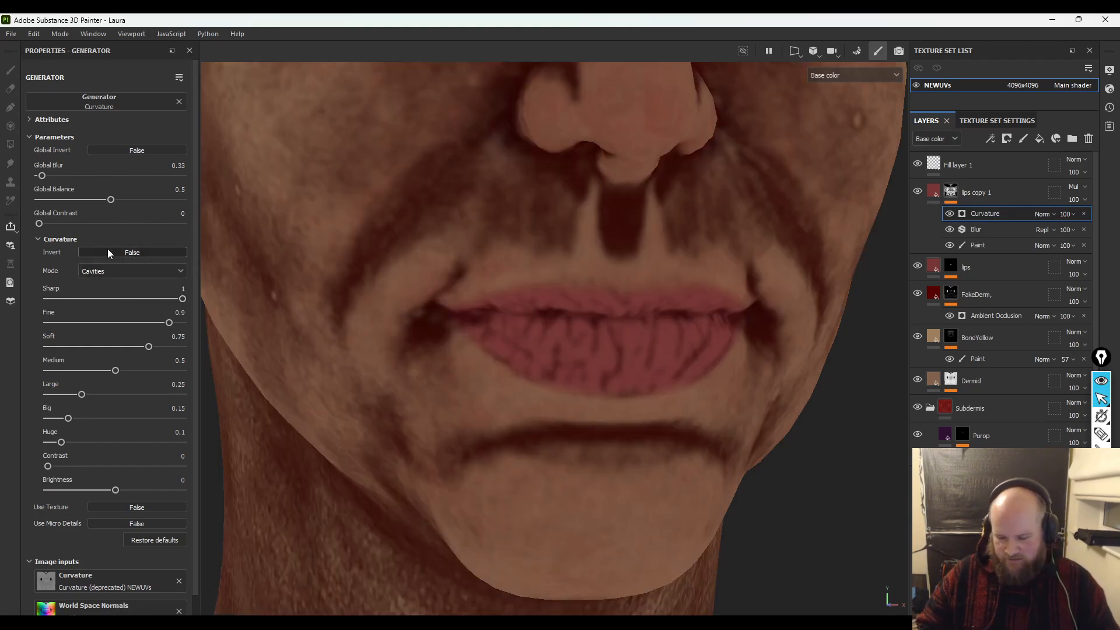
- Reduce the curvature's Fine amount to 0.02 and its Soft, Medium, Large, Big and Huge amounts to 0
left_click_drag(61, 321, 17, 362)
left_click(46, 369)
left_click_drag(60, 397, 20, 386)
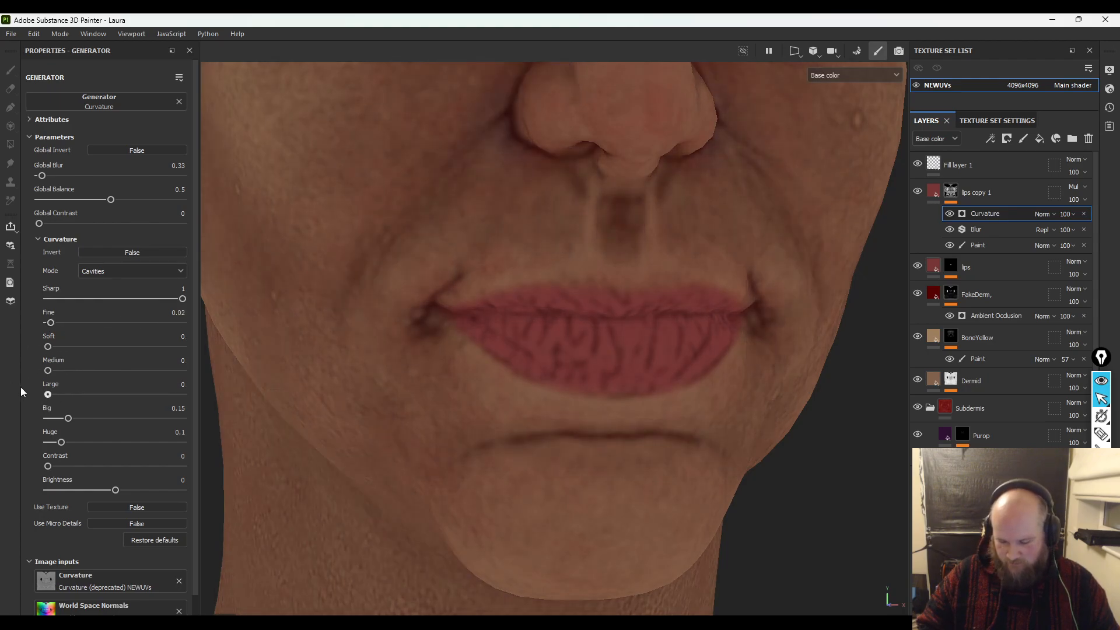
left_click_drag(61, 419, 9, 417)
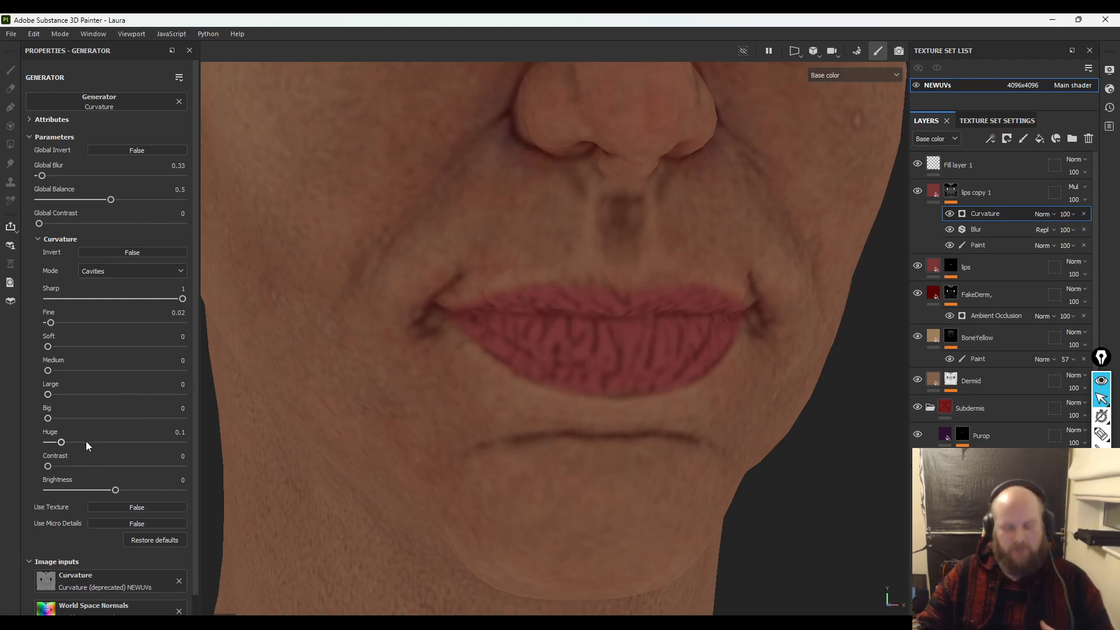
left_click_drag(61, 443, 32, 436)
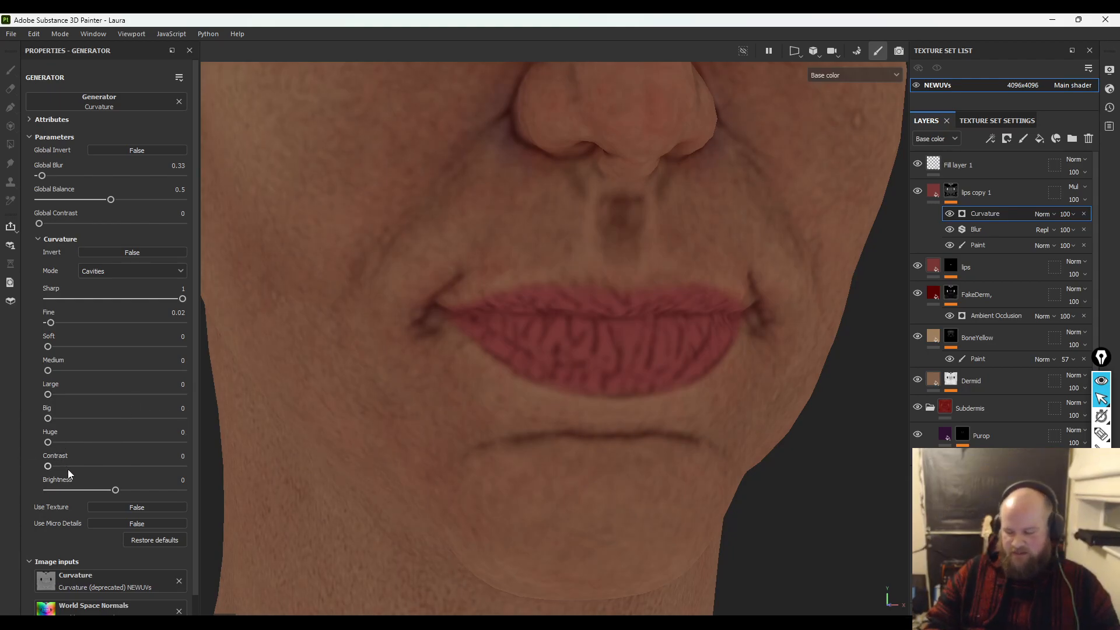
- Set the curvature Brightness to -0.48 and Fine to 0, testing lower Sharp amounts before returning Sharp to 1
left_click(81, 490)
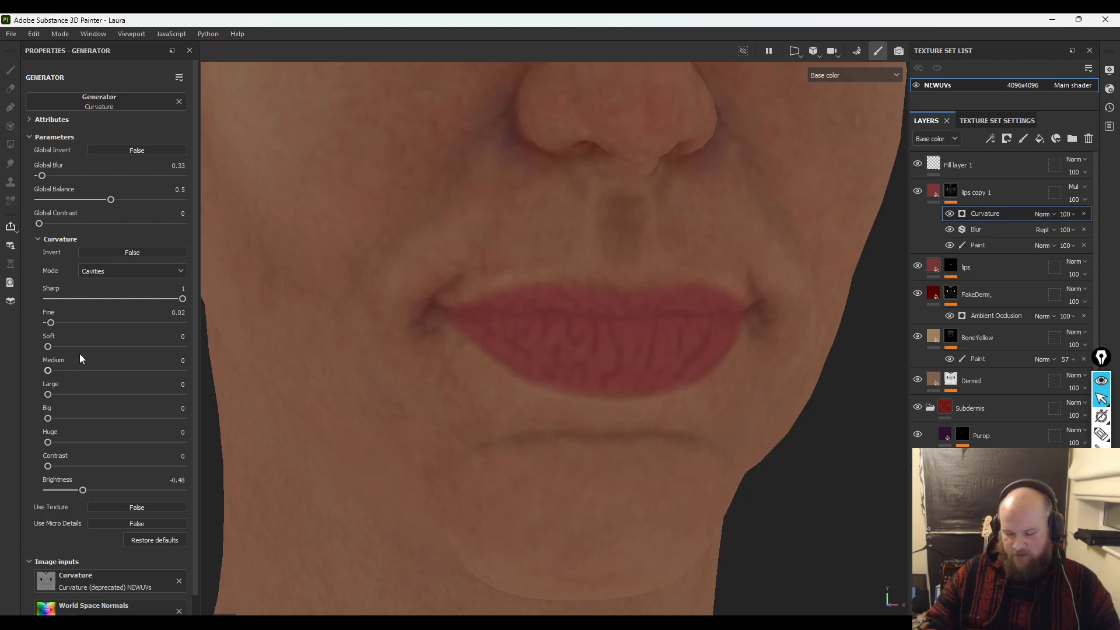
mouse_move(112, 300)
left_mouse_down()
mouse_move(34, 293)
mouse_move(99, 323)
mouse_move(42, 322)
mouse_move(101, 299)
left_mouse_up()
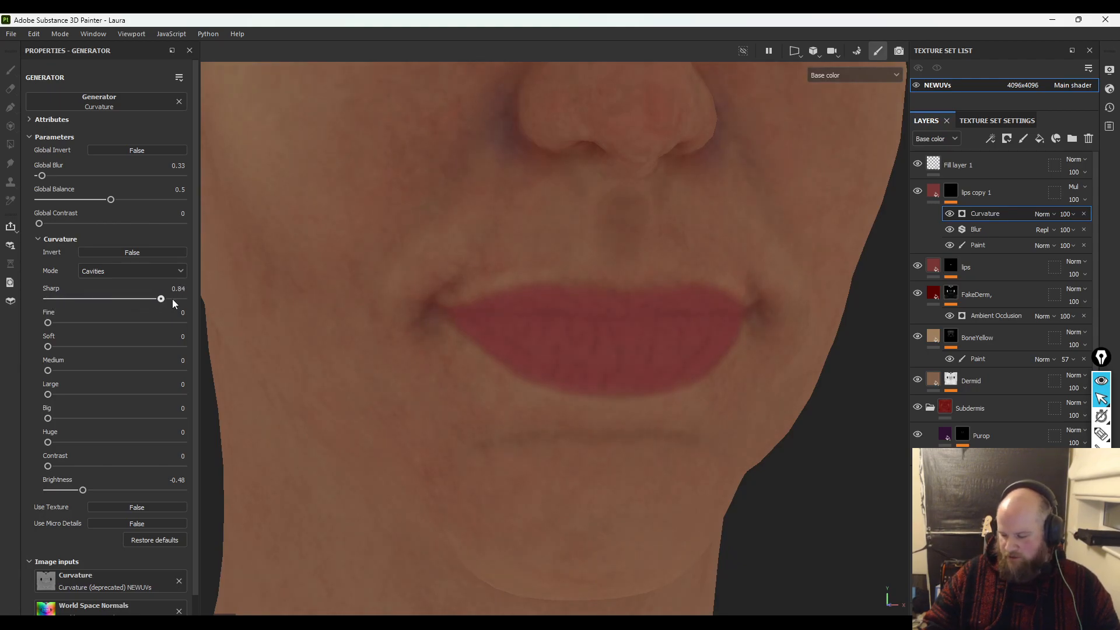
left_click_drag(197, 299, 229, 296)
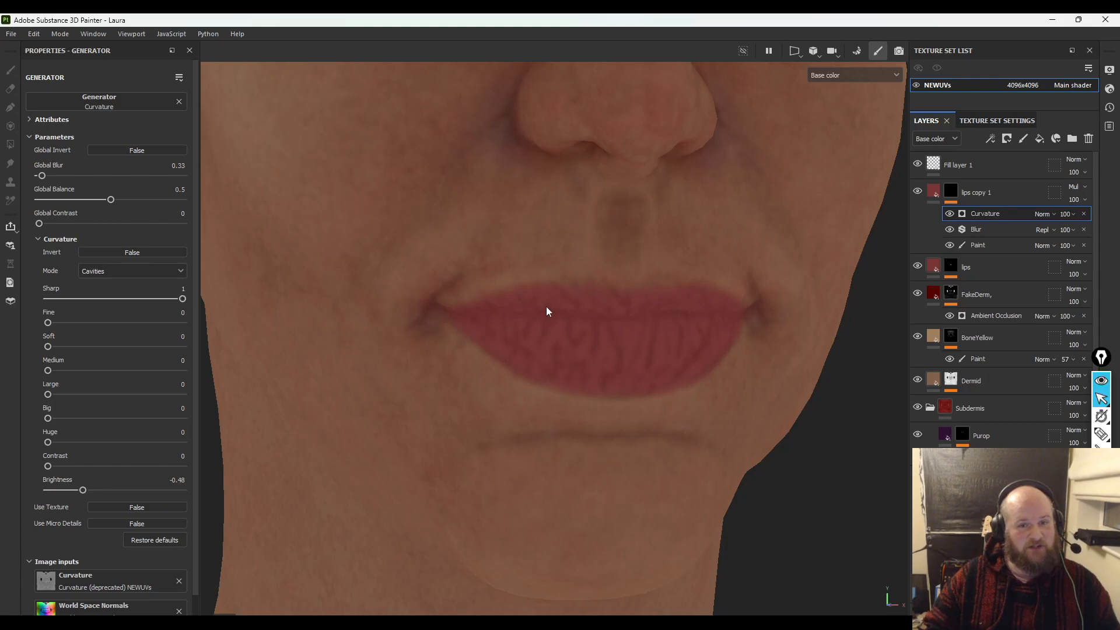
scroll(532, 282, "down", 5)
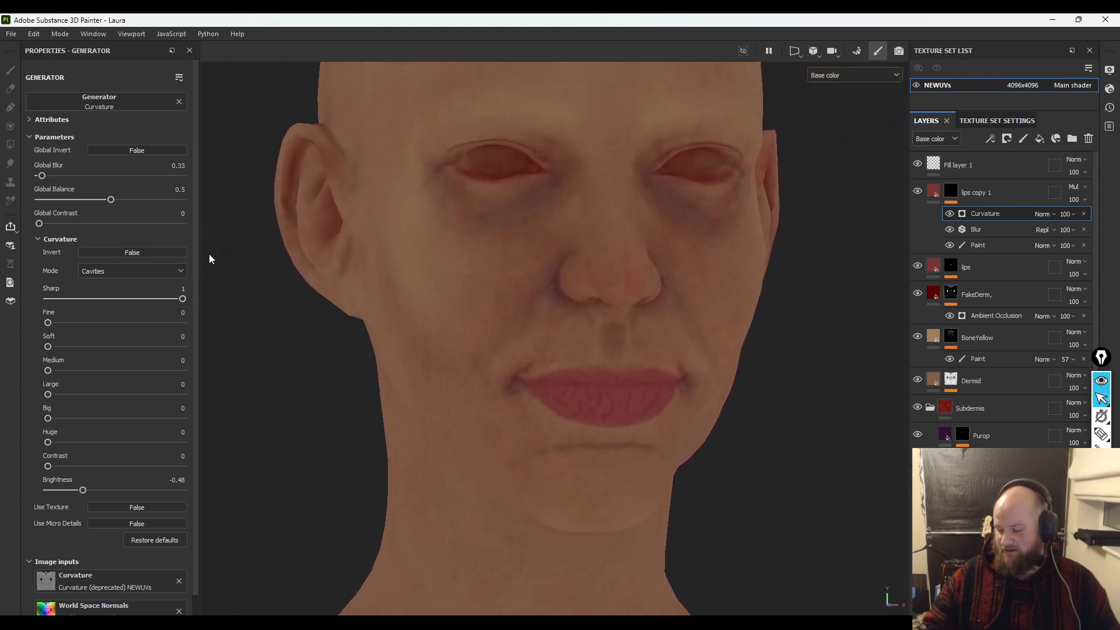
mouse_move(90, 303)
left_mouse_down()
mouse_move(36, 295)
mouse_move(179, 298)
mouse_move(45, 299)
mouse_move(253, 320)
left_mouse_up()
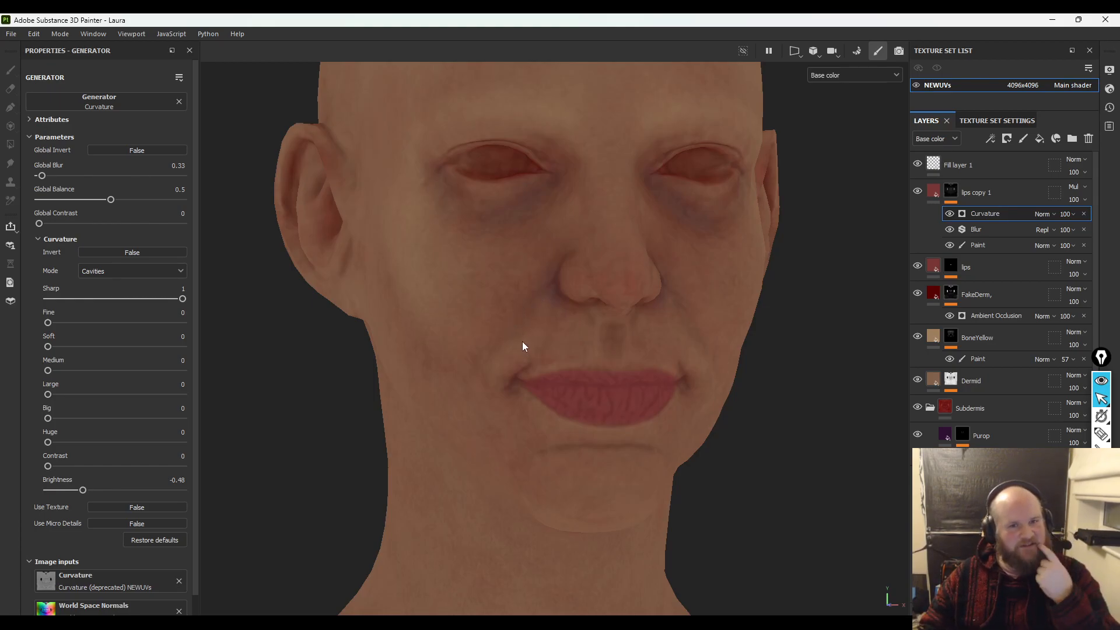
mouse_move(181, 298)
left_mouse_down()
mouse_move(108, 299)
mouse_move(222, 303)
mouse_move(82, 302)
mouse_move(253, 315)
mouse_move(107, 313)
mouse_move(270, 353)
left_mouse_up()
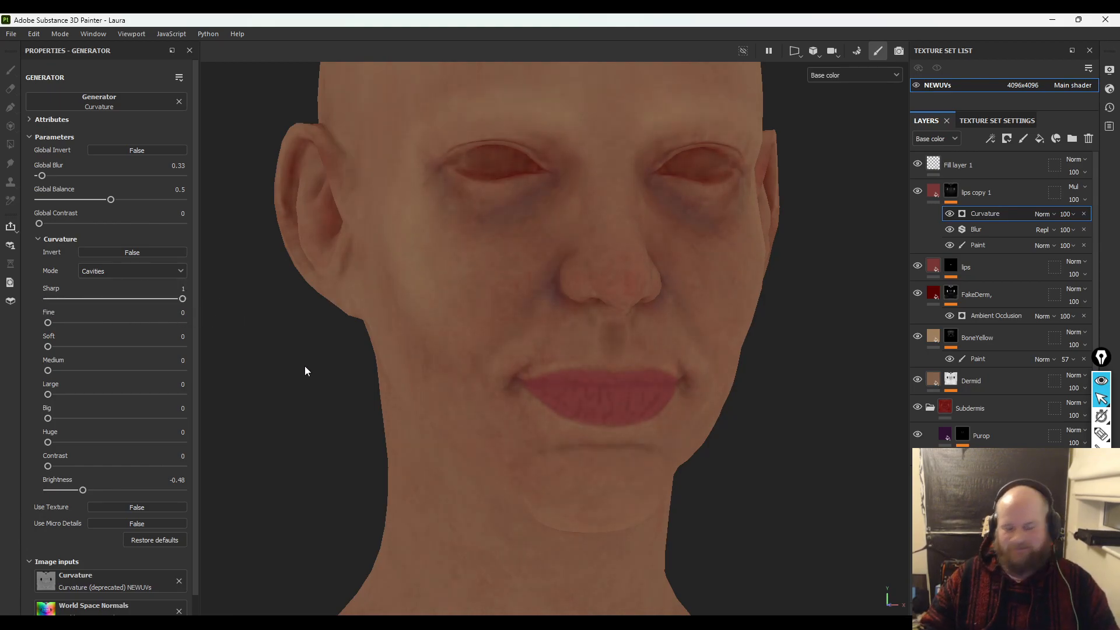
- Try higher Fine, Soft and Contrast amounts for the curvature on the lips, returning each to 0
right_click_drag(598, 409, 690, 448, "alt")
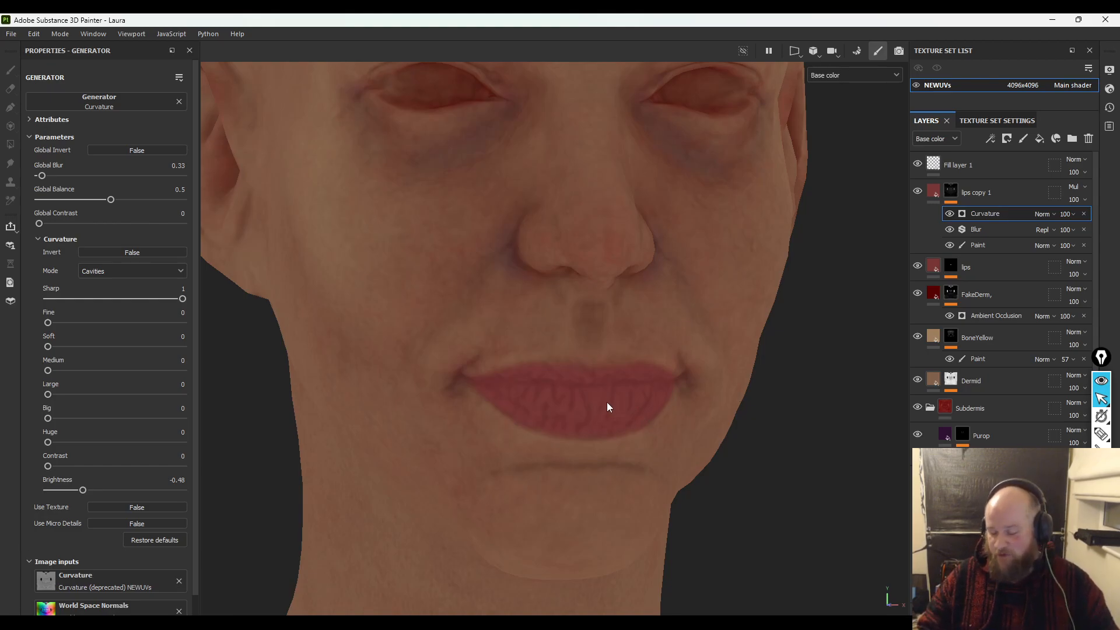
left_click_drag(167, 320, 74, 322)
left_click_drag(196, 330, 6, 331)
scroll(237, 336, "down", 5)
scroll(381, 434, "up", 3)
scroll(382, 434, "up", 1)
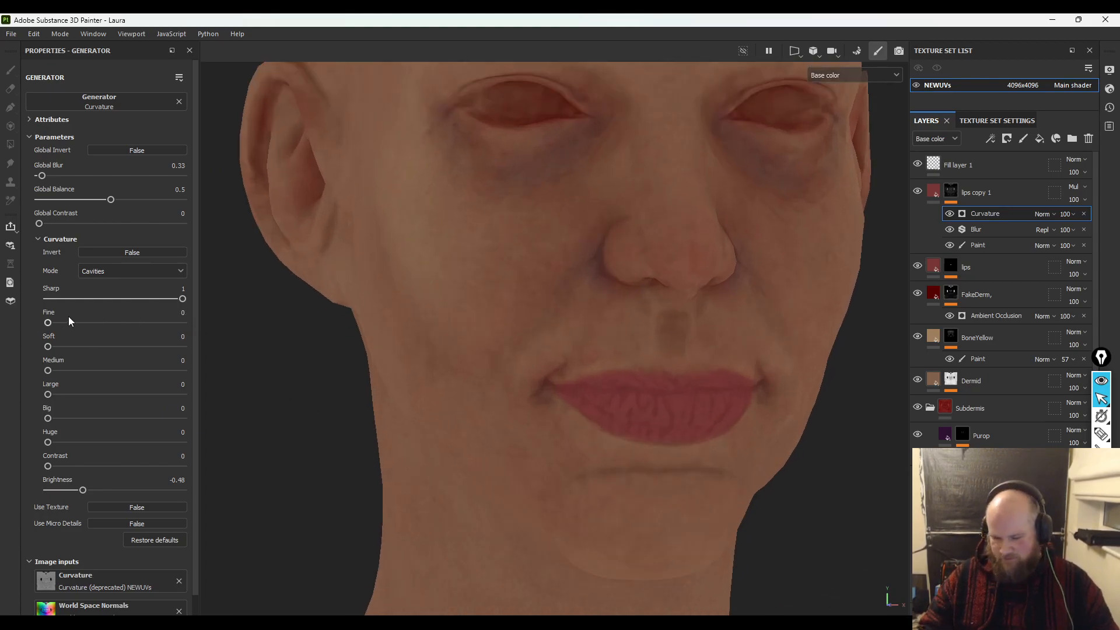
mouse_move(168, 348)
left_mouse_down()
mouse_move(208, 345)
mouse_move(80, 349)
mouse_move(131, 353)
mouse_move(59, 368)
mouse_move(209, 373)
mouse_move(20, 375)
mouse_move(24, 348)
left_mouse_up()
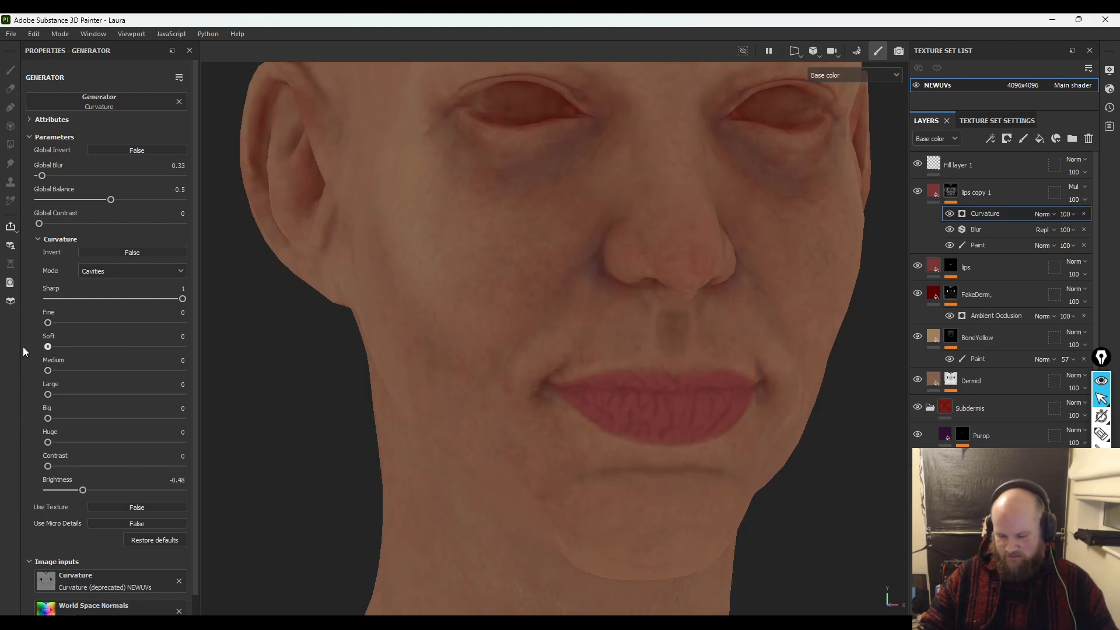
mouse_move(48, 394)
left_mouse_down()
mouse_move(173, 396)
mouse_move(35, 399)
mouse_move(190, 419)
mouse_move(35, 419)
mouse_move(167, 446)
mouse_move(35, 445)
mouse_move(95, 467)
left_mouse_up()
left_click_drag(197, 466, 21, 464)
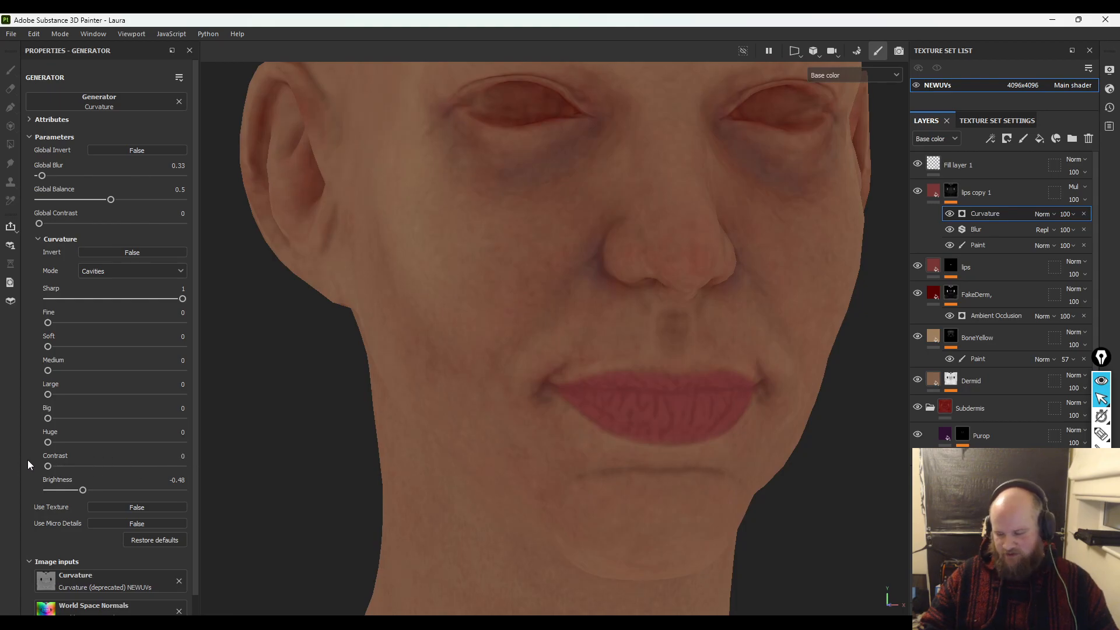
left_click(135, 255)
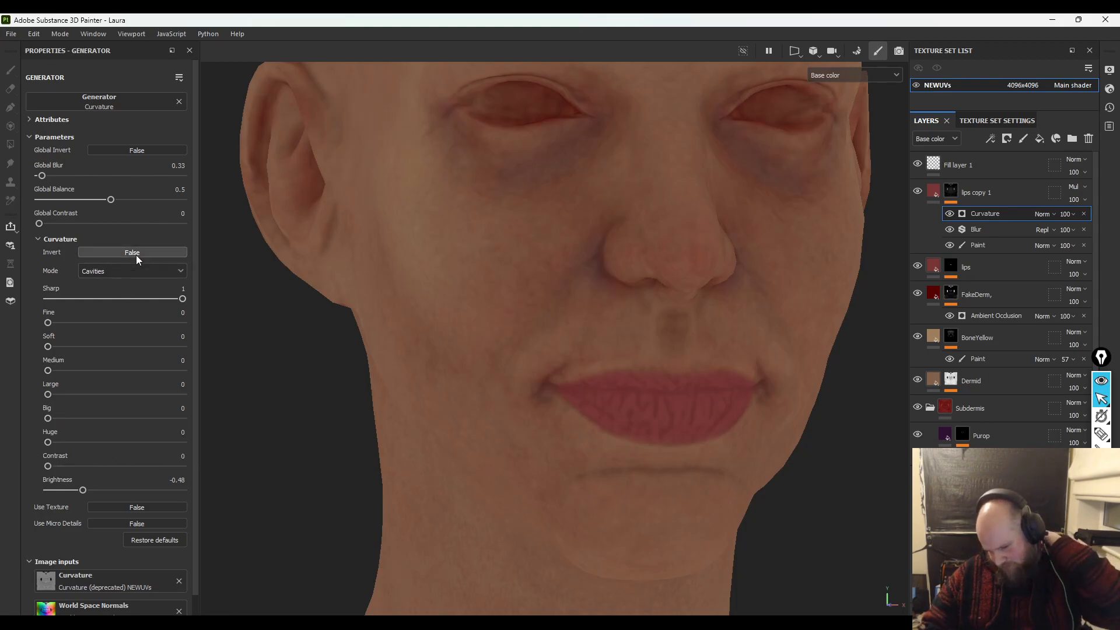
- Test the curvature's Sharp amount, returning it to 1, and set Global Blur to 0 to inspect the unblurred face creases
left_click(137, 254)
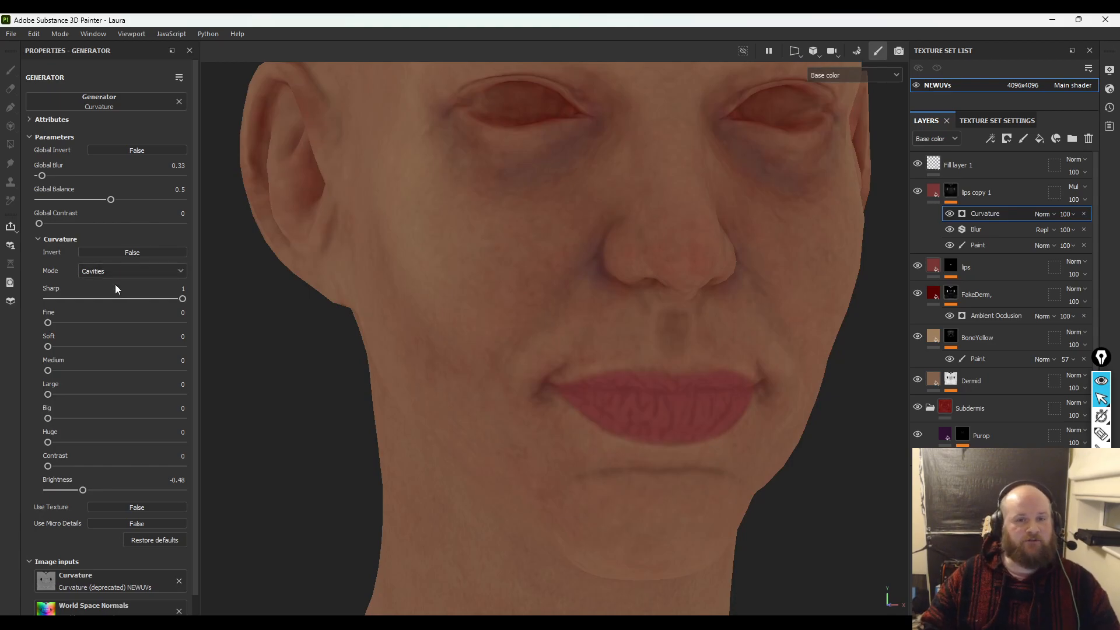
left_click_drag(45, 298, 179, 301)
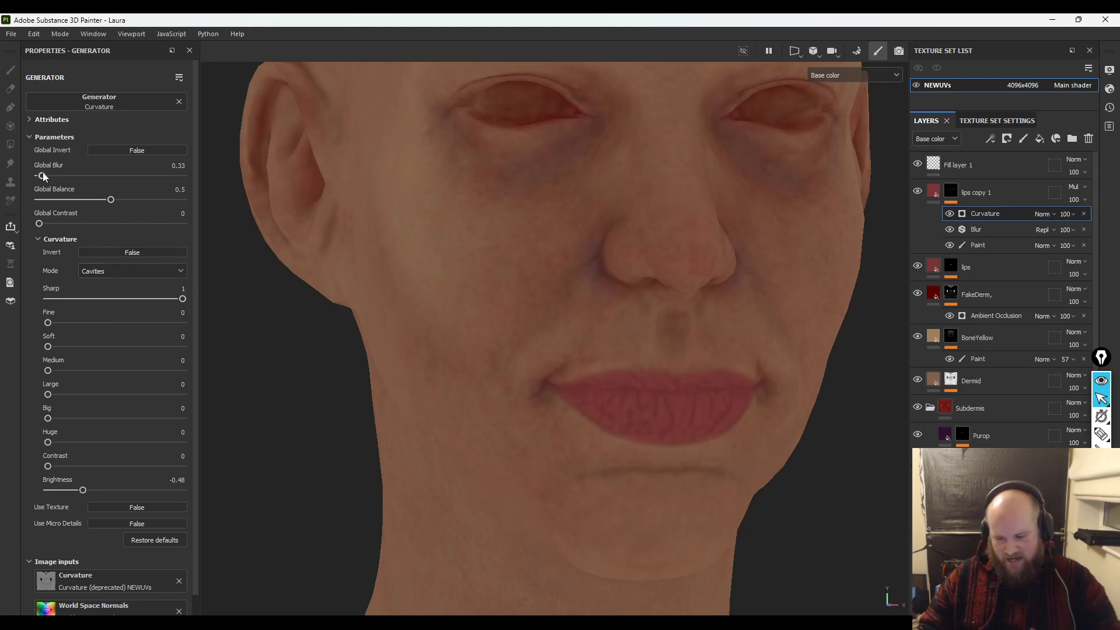
left_click_drag(41, 175, 27, 178)
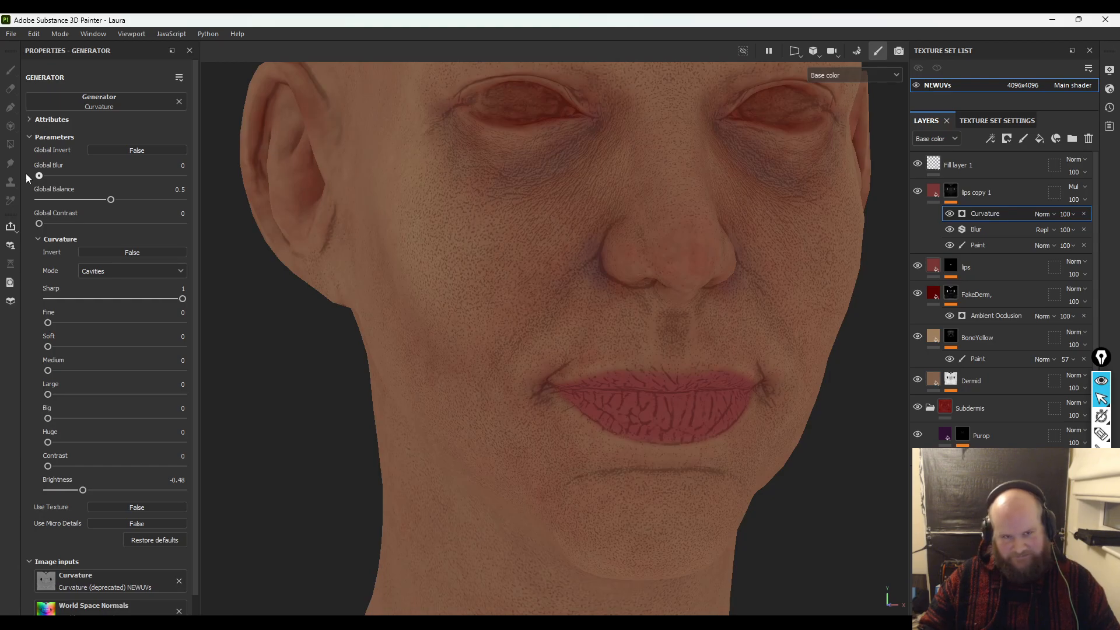
middle_click_drag(488, 169, 492, 282, "alt")
mouse_move(491, 282)
right_mouse_down("alt")
mouse_move(737, 366)
mouse_move(470, 282)
right_mouse_up("alt")
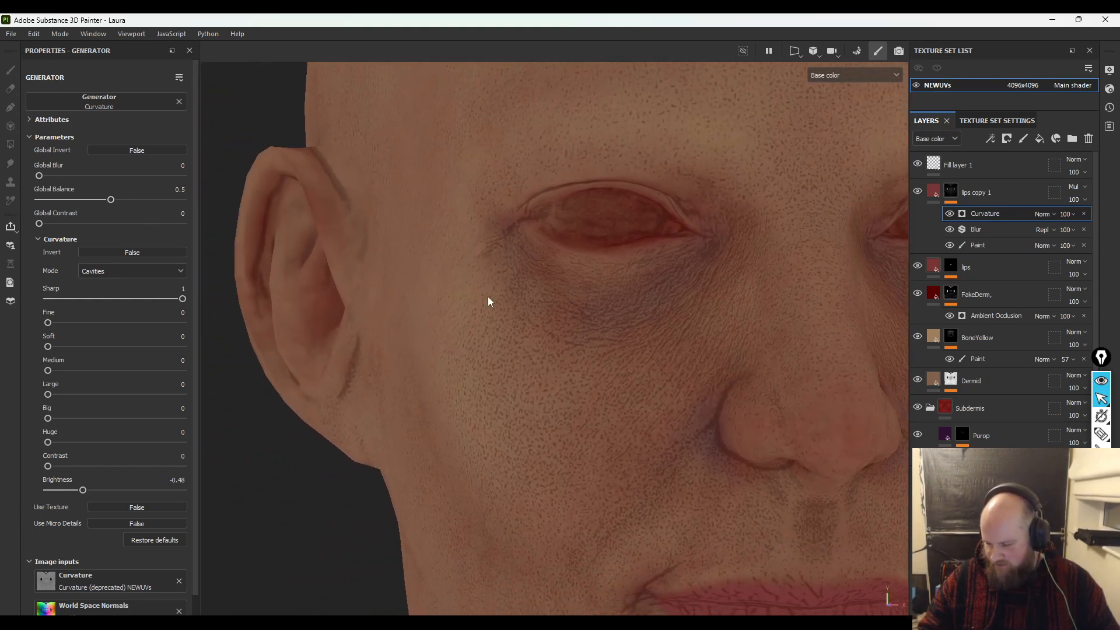
middle_click_drag(639, 385, 487, 295, "alt")
scroll(488, 296, "down", 1)
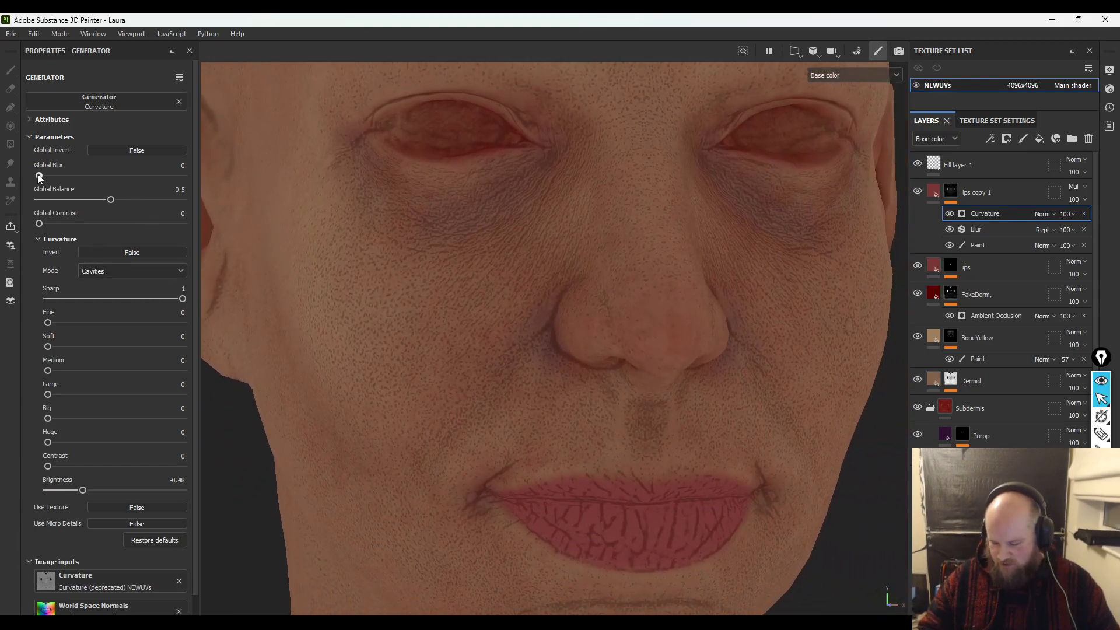
- Set the curvature's Global Blur to 0.46, trying other Global Balance and Global Contrast values and undoing both
left_click_drag(39, 176, 42, 177)
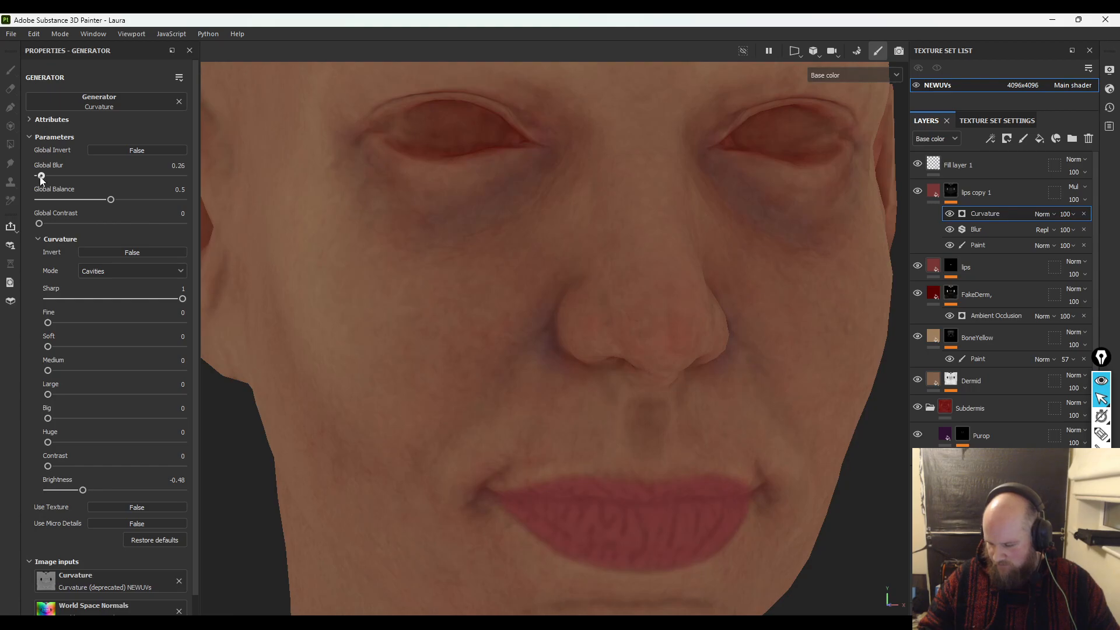
mouse_move(106, 201)
left_mouse_down()
mouse_move(169, 199)
mouse_move(96, 198)
mouse_move(134, 204)
left_mouse_up()
key("ctrl+z")
mouse_move(49, 223)
left_mouse_down()
mouse_move(109, 225)
mouse_move(64, 230)
left_mouse_up()
key("ctrl+z")
right_click_drag(445, 344, 409, 274, "alt")
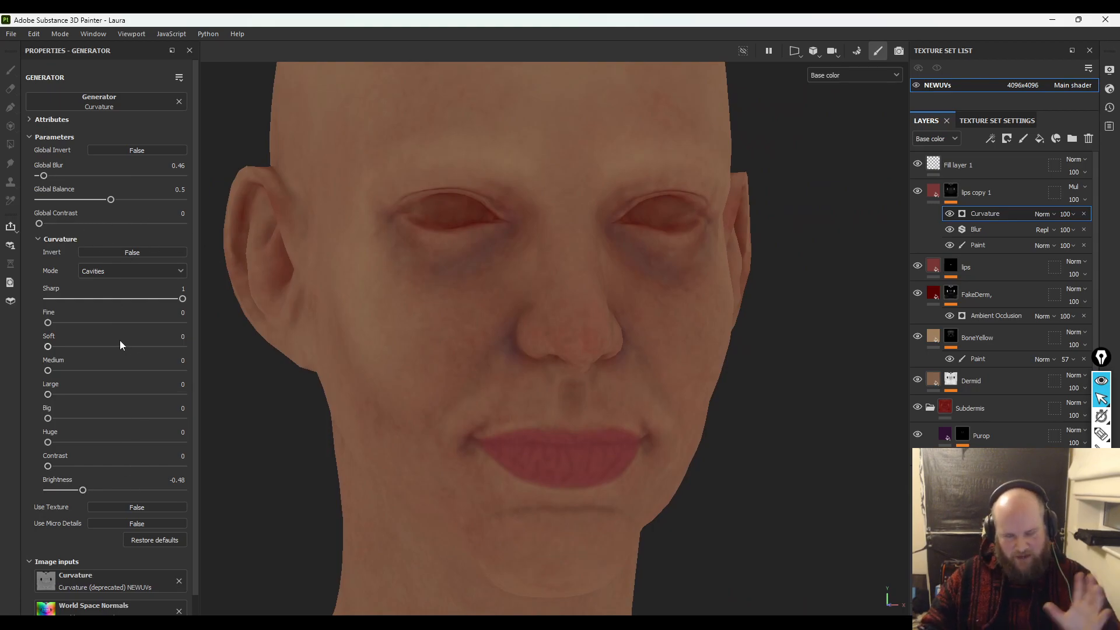
- Lower the curvature's Brightness to -0.59 and check the lips from the side of the face
scroll(411, 444, "down", 2)
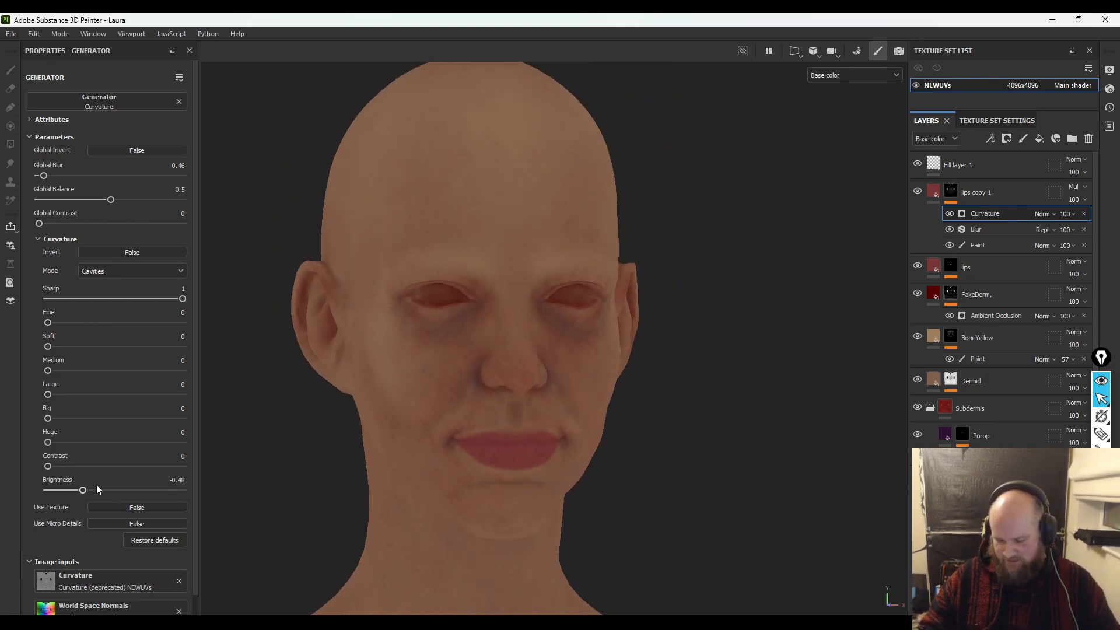
mouse_move(83, 490)
left_mouse_down()
mouse_move(166, 492)
mouse_move(76, 494)
left_mouse_up()
right_click_drag(428, 396, 729, 443, "alt")
left_click_drag(729, 443, 632, 457, "alt")
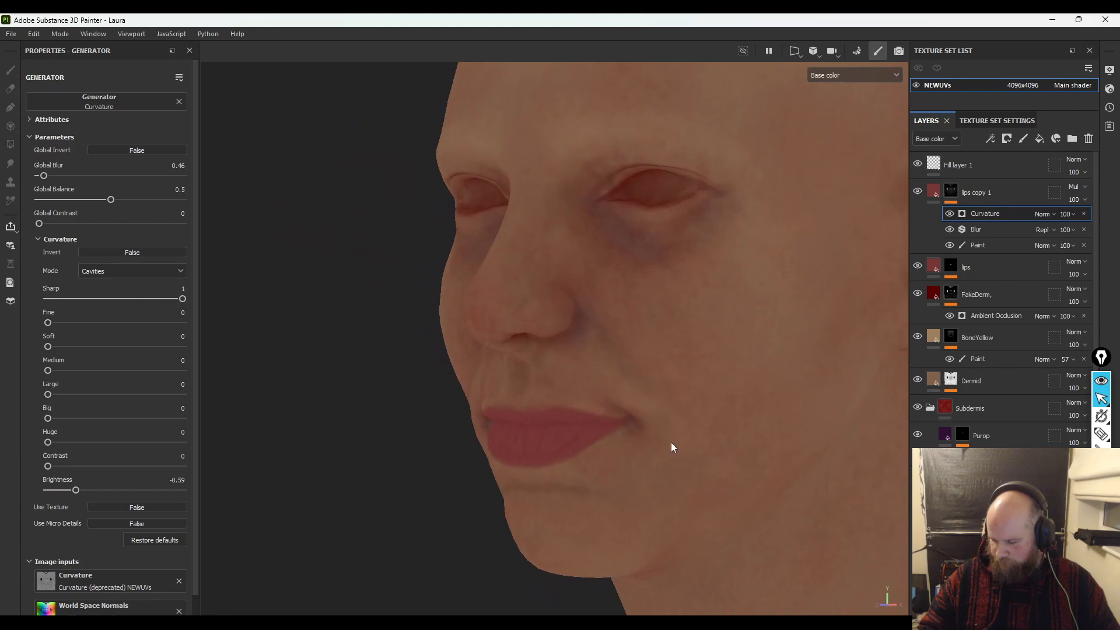
- Add a paint effect named Control to the lips copy 1 mask and set its blend mode to Multiply
right_click(957, 195)
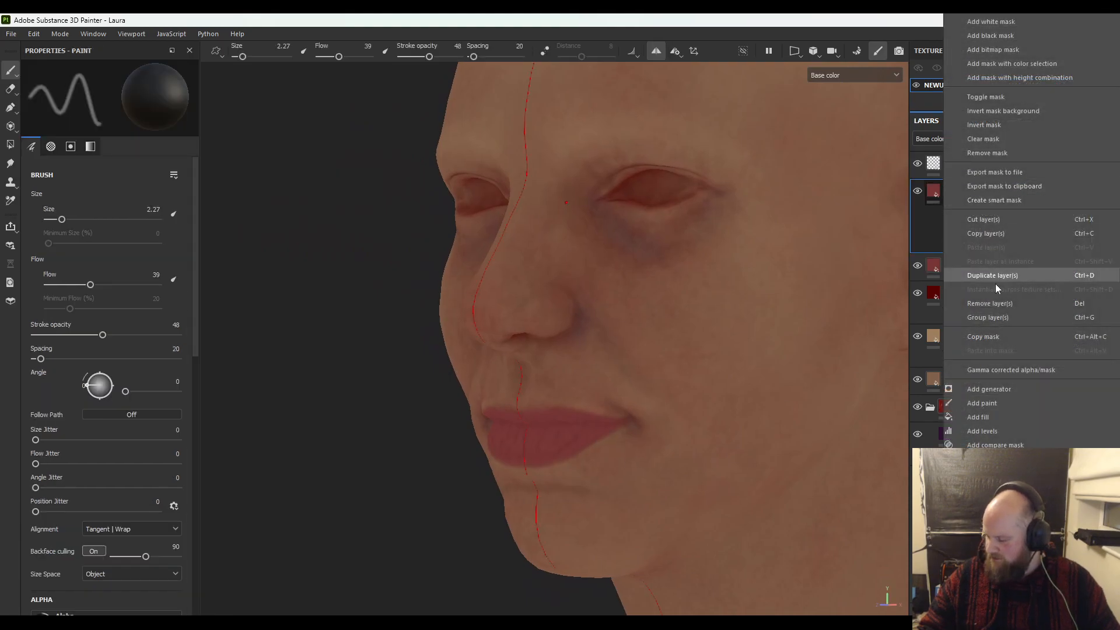
left_click(992, 403)
left_click(1053, 216)
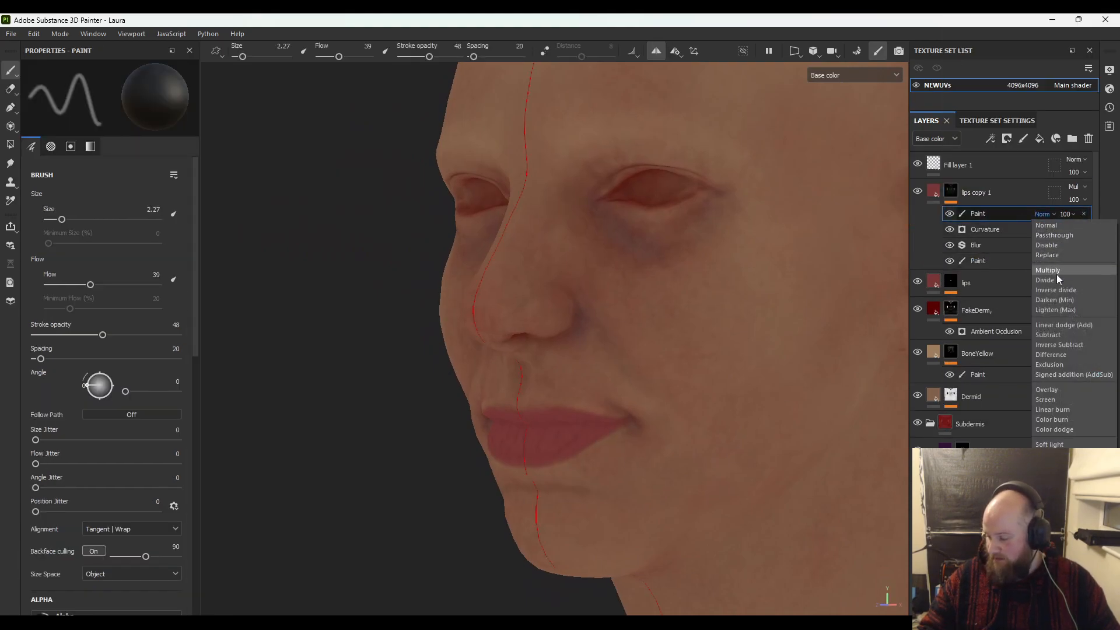
left_click(1047, 270)
double_click(982, 214)
type("Control")
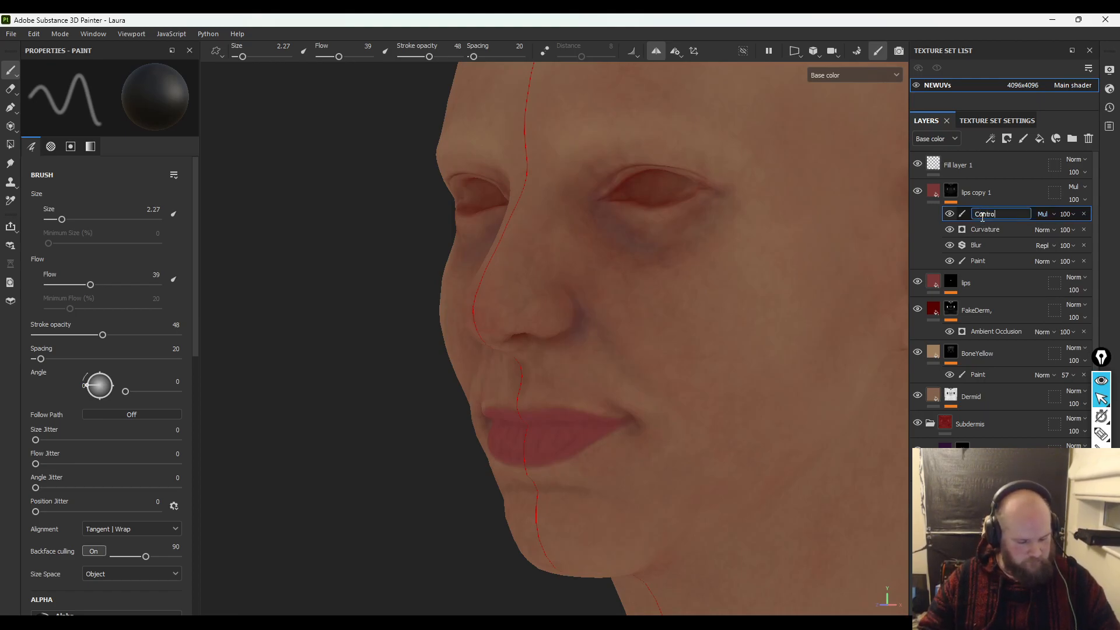
key("Return")
- Set the brush for the Control paint effect to size 21.79 and flow 13, trying smaller sizes around the mouth
key("bracketright")
key("bracketright")
key("bracketright")
key("bracketright")
key("bracketright")
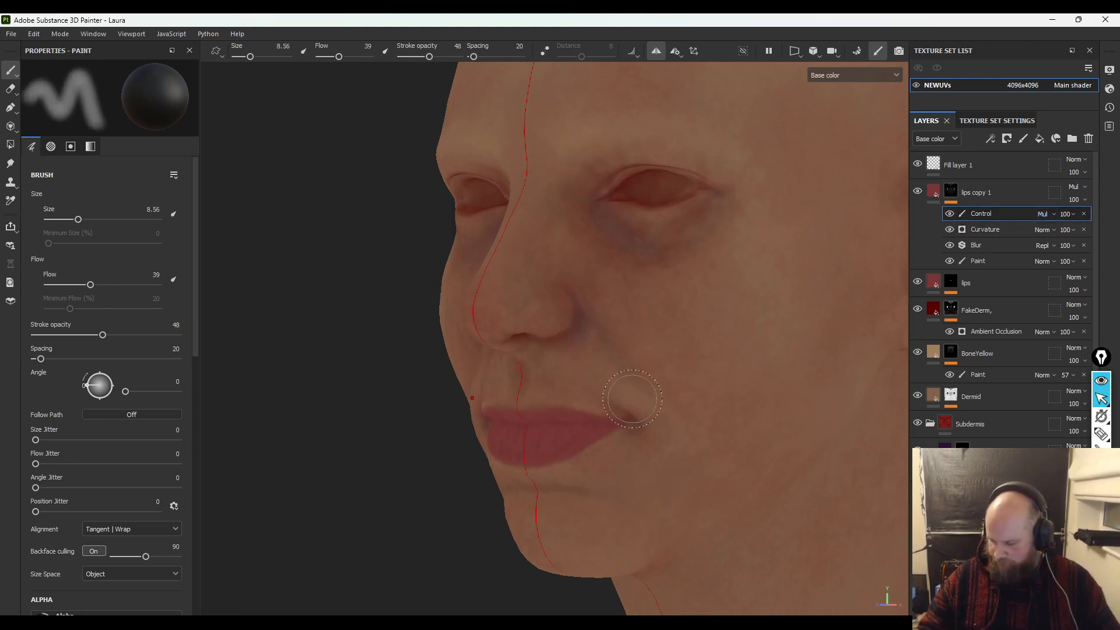
key("bracketleft")
key("bracketleft")
key("bracketleft")
right_click_drag(584, 487, 697, 543, "alt")
middle_click_drag(698, 543, 650, 471, "alt")
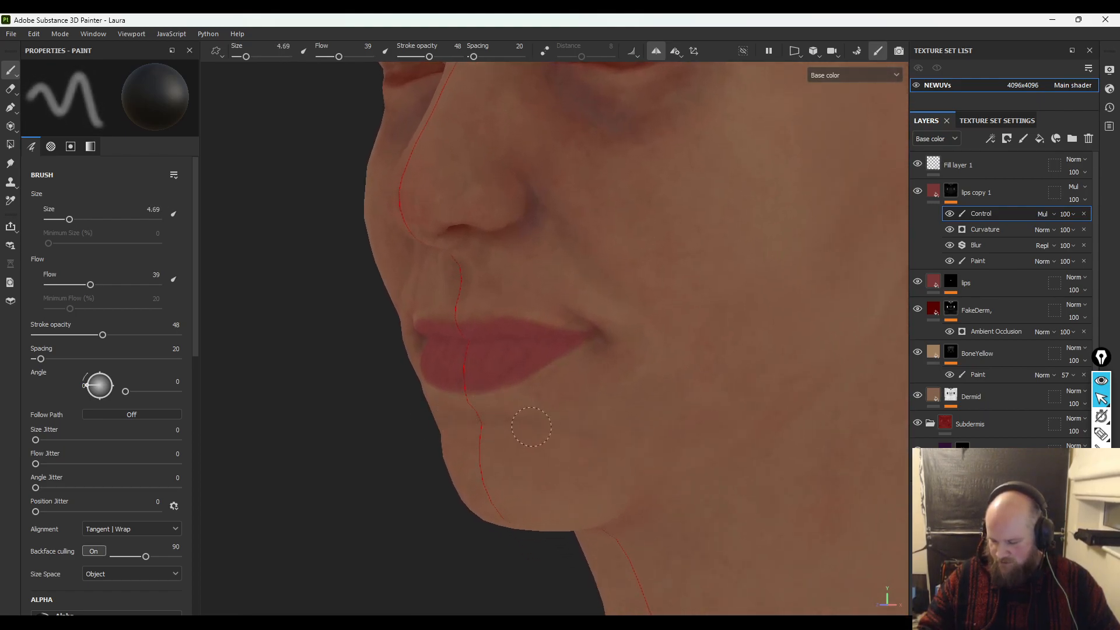
middle_click_drag(555, 298, 567, 382, "alt")
key("bracketright")
key("bracketright")
key("bracketright")
key("bracketright")
key("bracketright")
key("bracketright")
key("bracketright")
key("bracketleft")
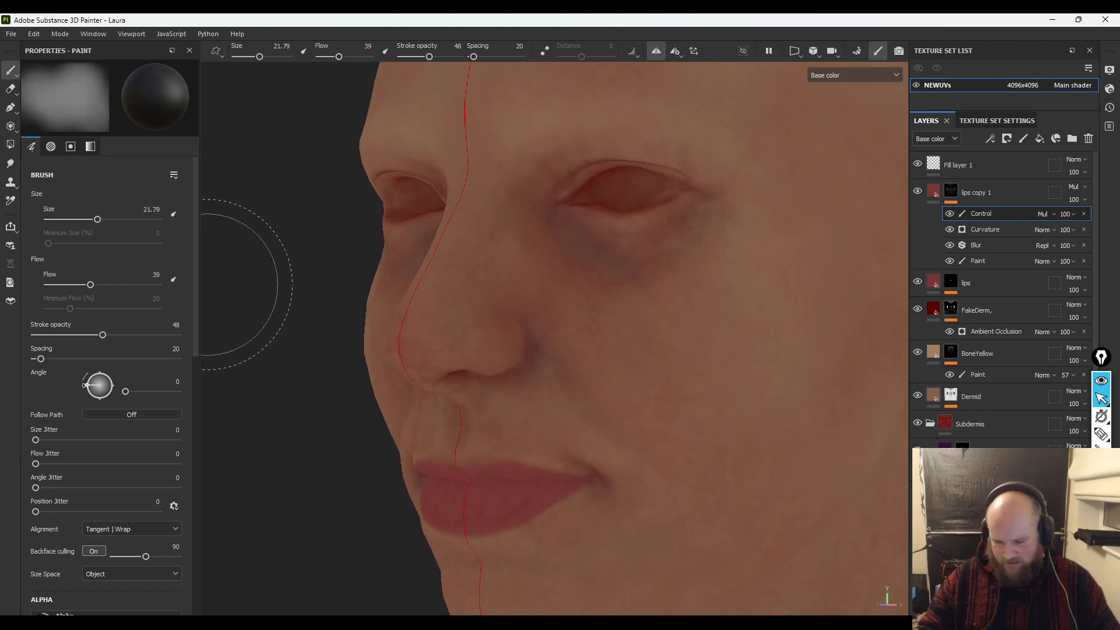
left_click_drag(89, 284, 54, 284)
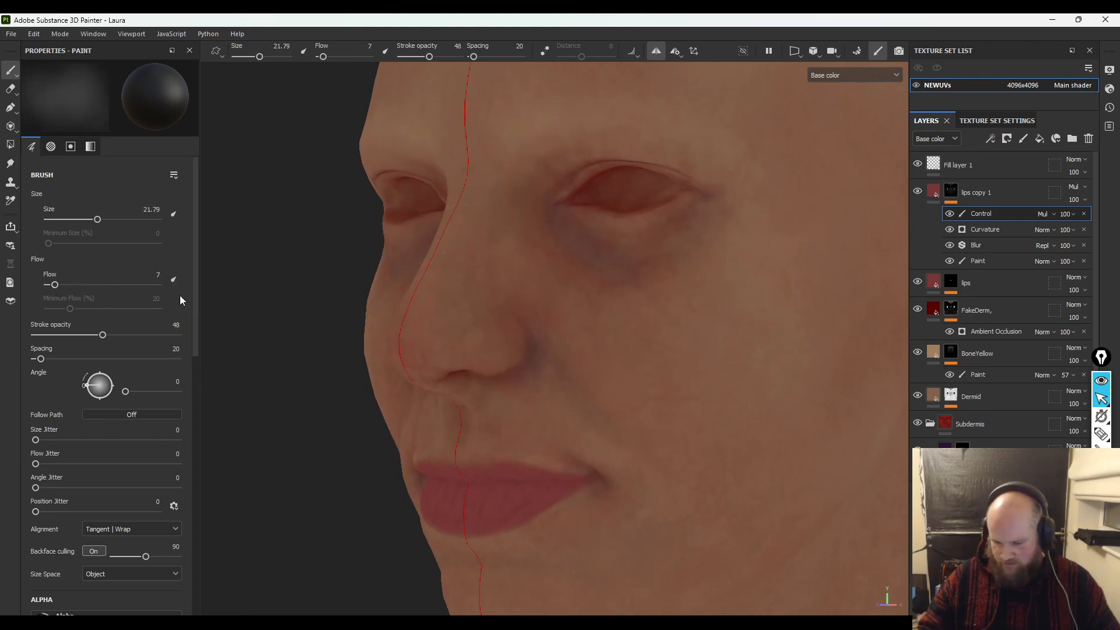
left_click_drag(57, 284, 61, 284)
- Toggle the Curvature effect's visibility repeatedly to compare the lips with and without it, leaving it shown
left_click(950, 230)
left_click(950, 230)
left_click(950, 230)
left_click(950, 230)
left_click(951, 229)
left_click(950, 230)
left_click(950, 230)
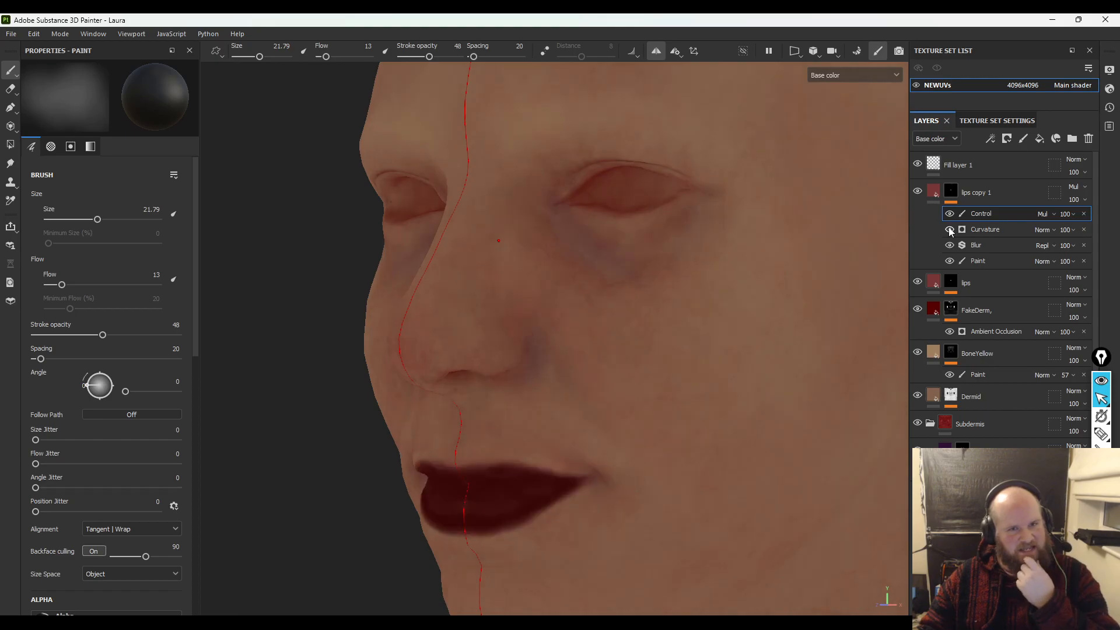
left_click(950, 230)
- Reduce the brush size to 16.4 and bring the face to a front view centered on the lips
key("bracketleft")
key("bracketleft")
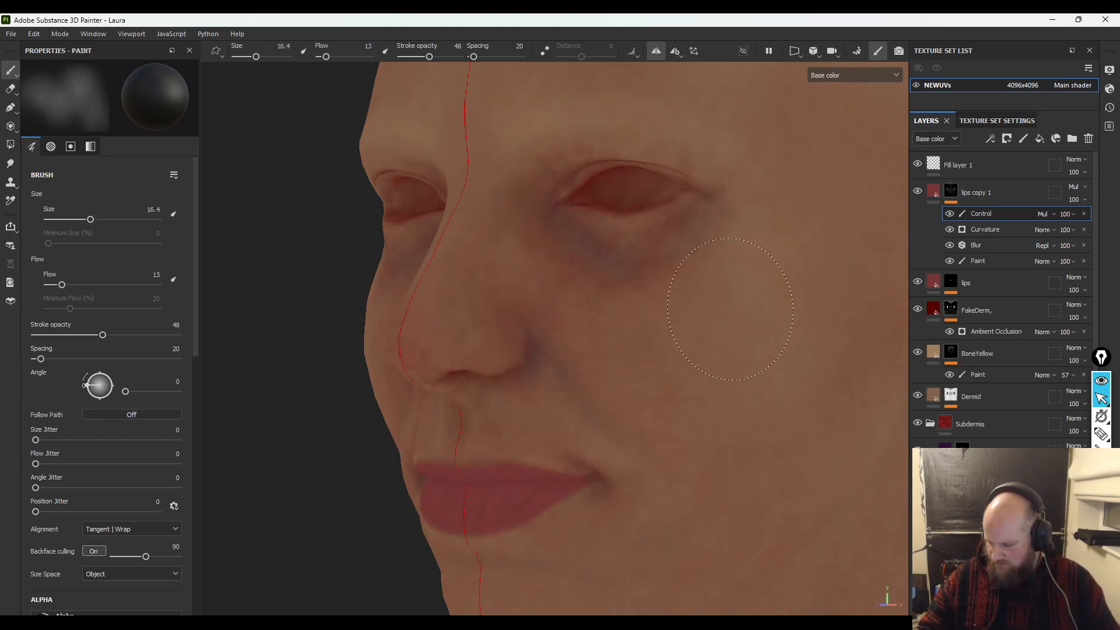
right_click_drag(725, 408, 245, 163, "alt")
left_click_drag(400, 293, 474, 292, "alt")
right_click_drag(475, 292, 573, 336, "alt")
middle_click_drag(573, 336, 514, 307, "alt")
right_click_drag(514, 306, 714, 441, "alt")
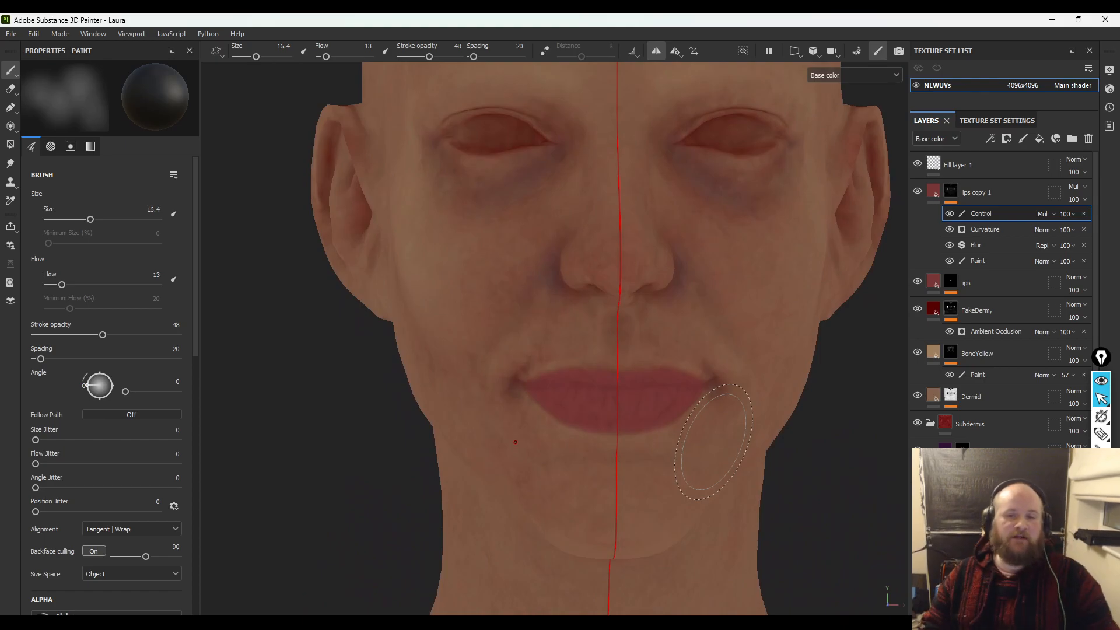
- Hide and show the effects in the lips copy 1 mask to compare their influence on the lips
mouse_move(933, 284)
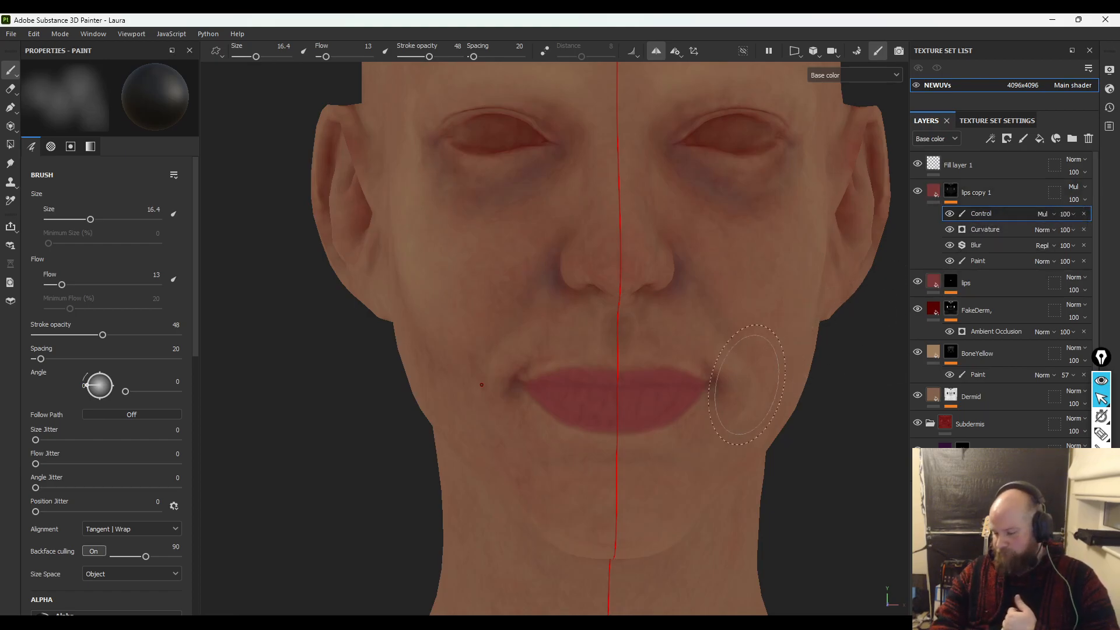
left_click_drag(949, 216, 950, 259)
left_click(949, 260)
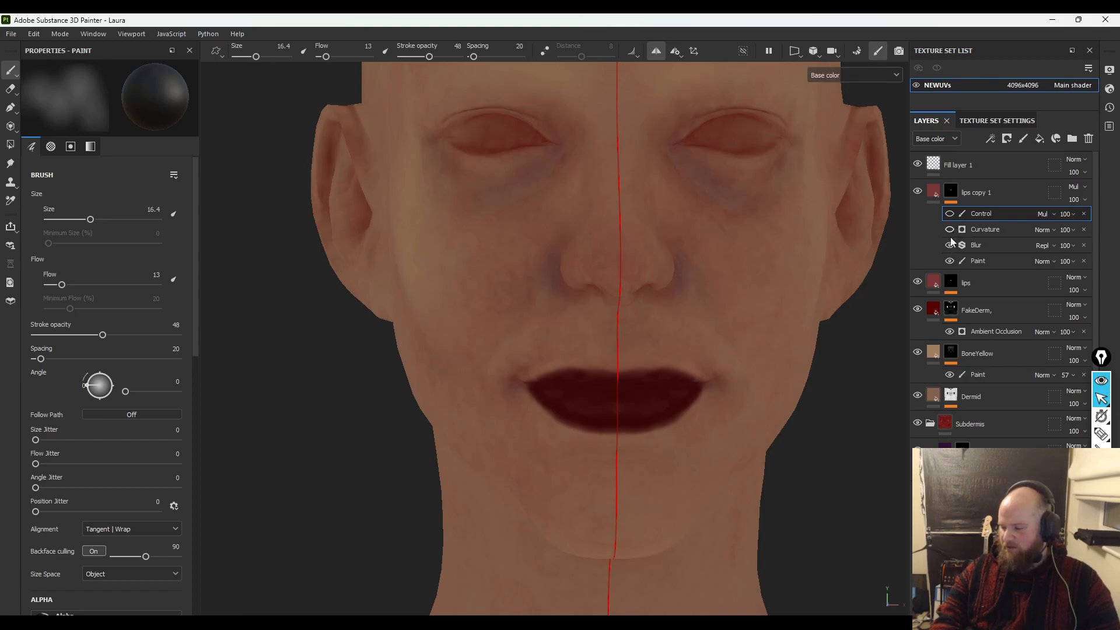
left_click(950, 230)
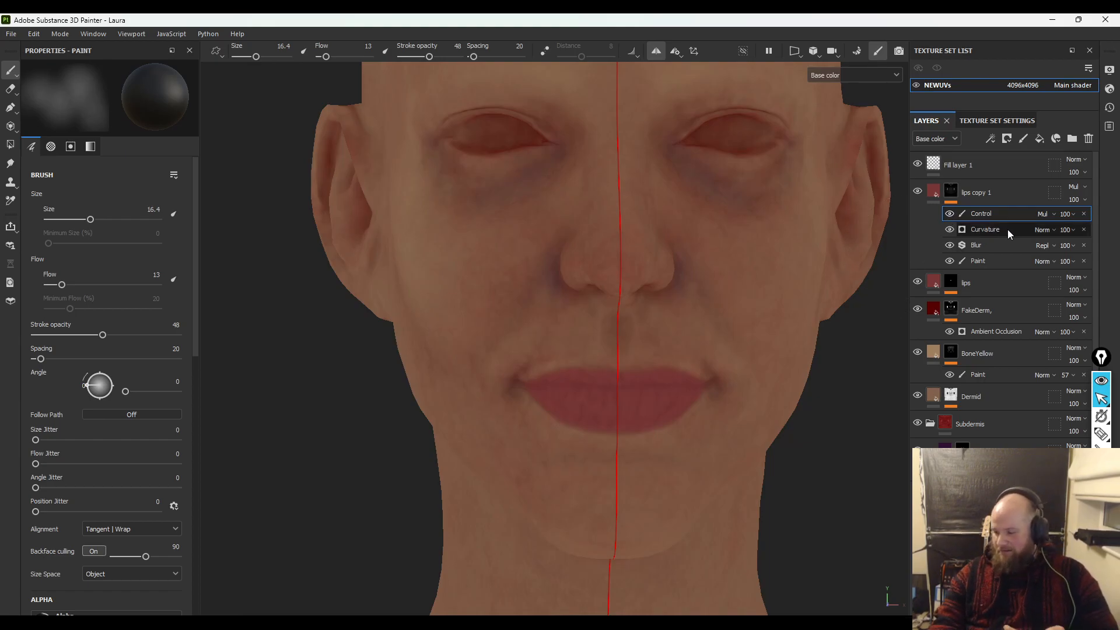
- Try the Multiply blend mode on the Curvature effect and return it to Normal
left_click(1050, 230)
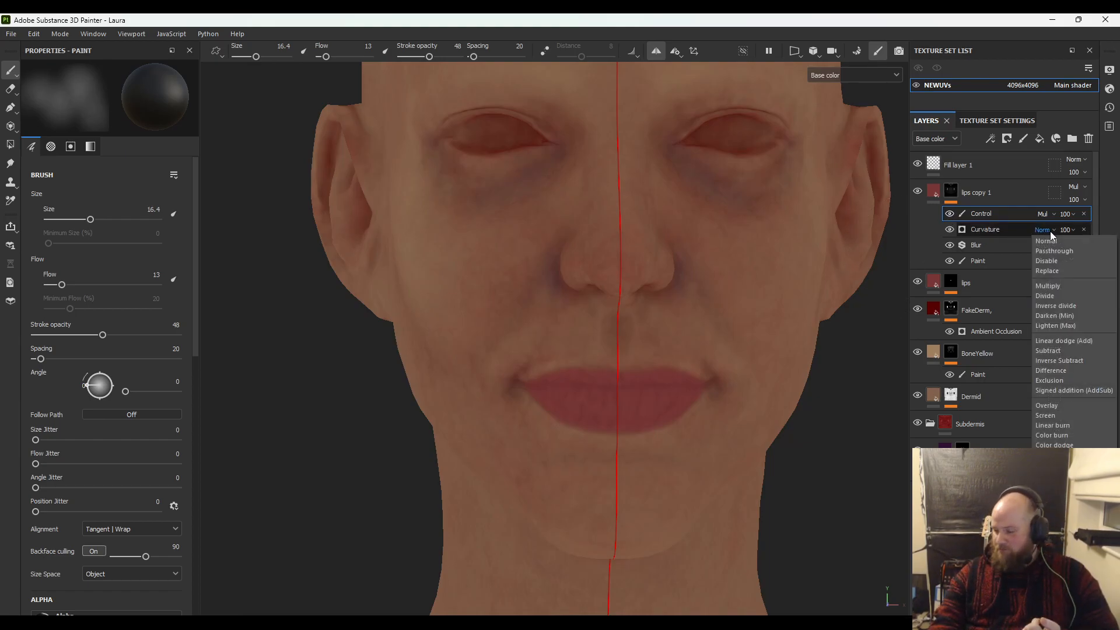
left_click(1060, 285)
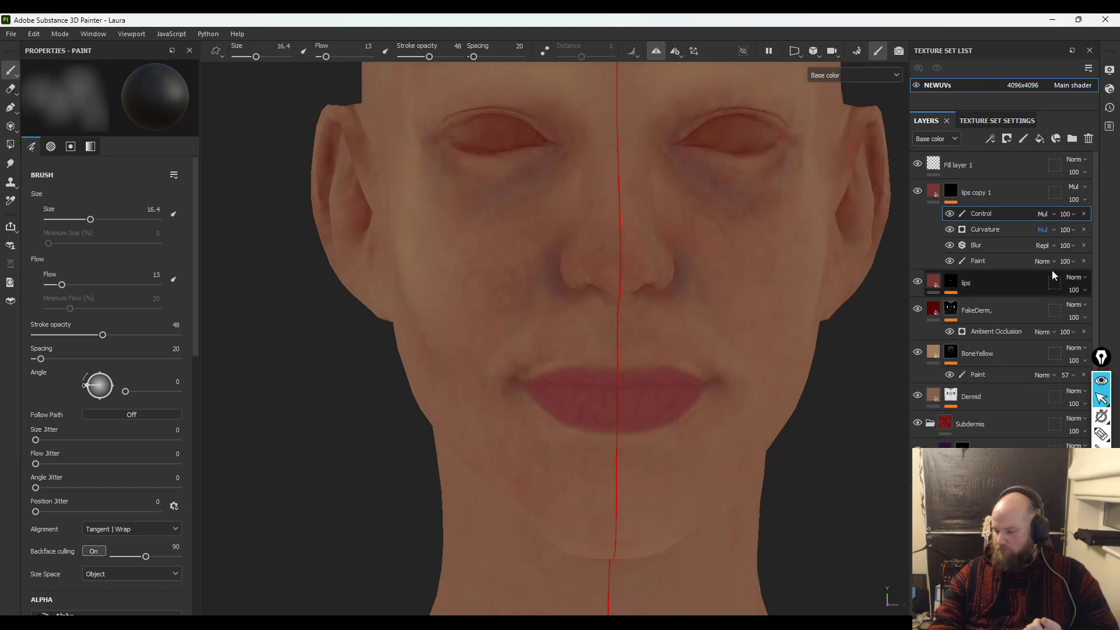
left_click(1047, 231)
left_click(1048, 240)
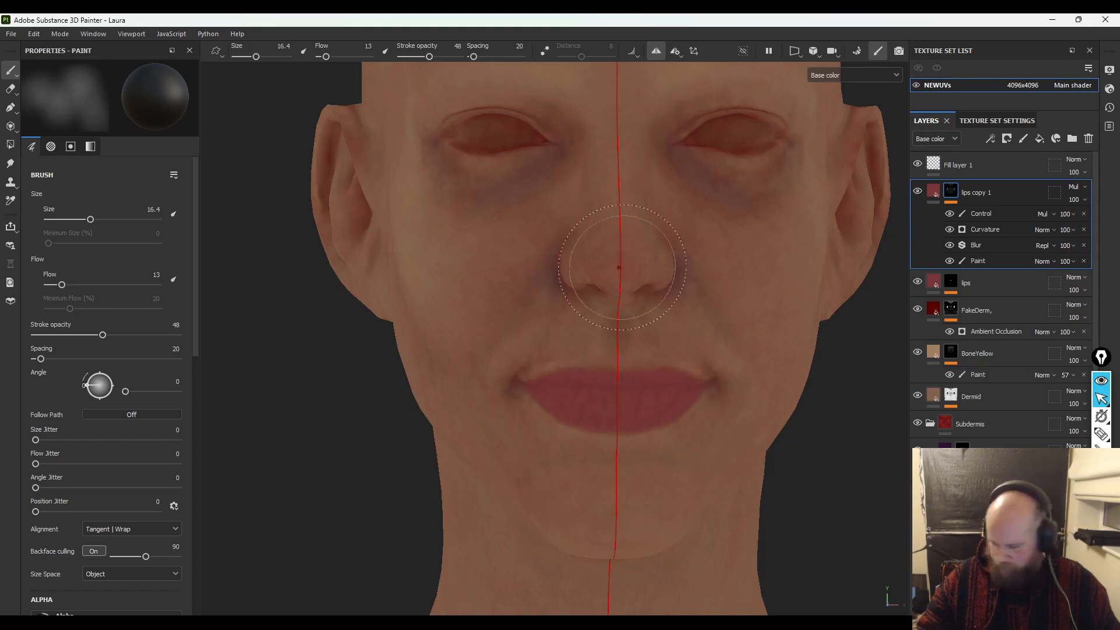
- Darken the base color of the lips copy 1 fill to 541B1B
left_click(995, 229)
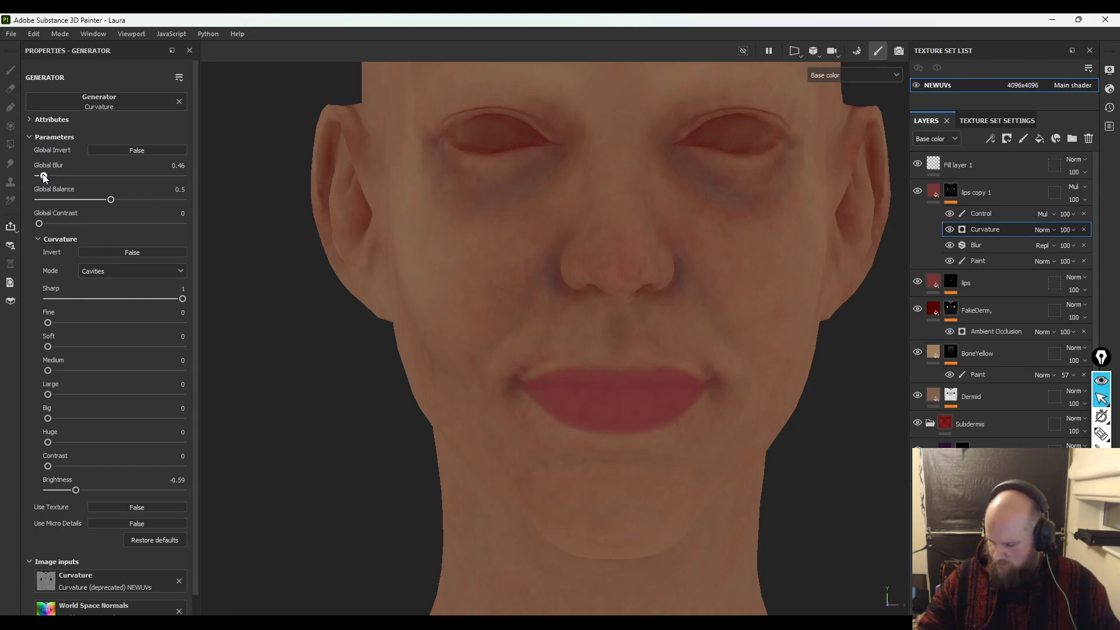
left_click(933, 191)
left_click(141, 376)
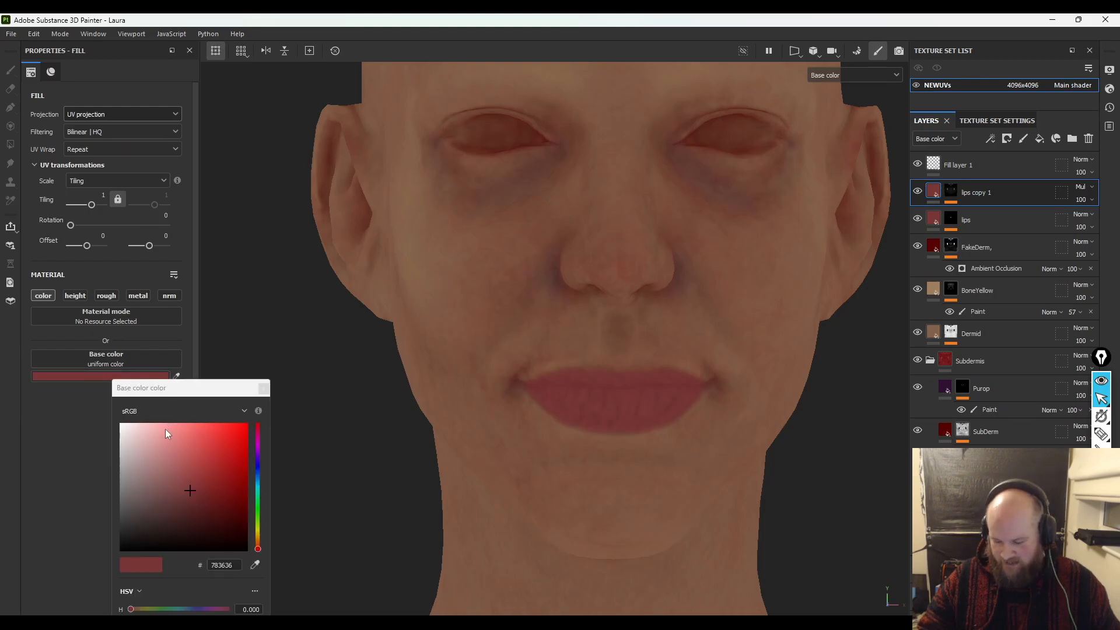
mouse_move(191, 498)
left_mouse_down()
mouse_move(196, 525)
mouse_move(236, 522)
mouse_move(223, 512)
mouse_move(214, 524)
mouse_move(226, 526)
mouse_move(209, 512)
left_mouse_up()
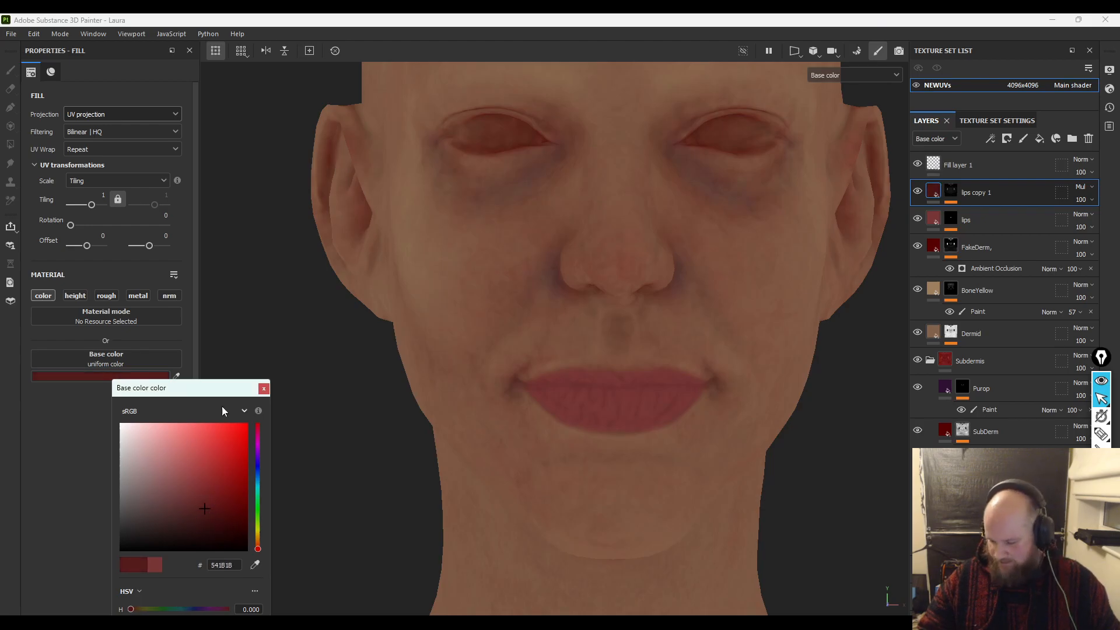
left_click(264, 388)
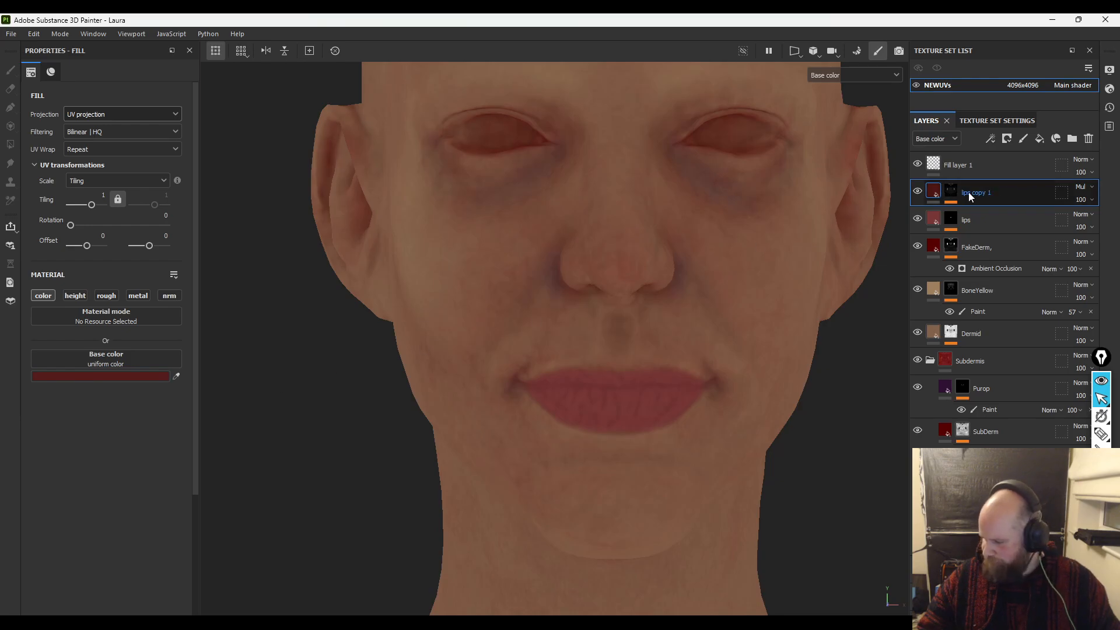
- Add an empty generator to the lips copy 1 mask and look through the available generators without choosing one
left_click(947, 193)
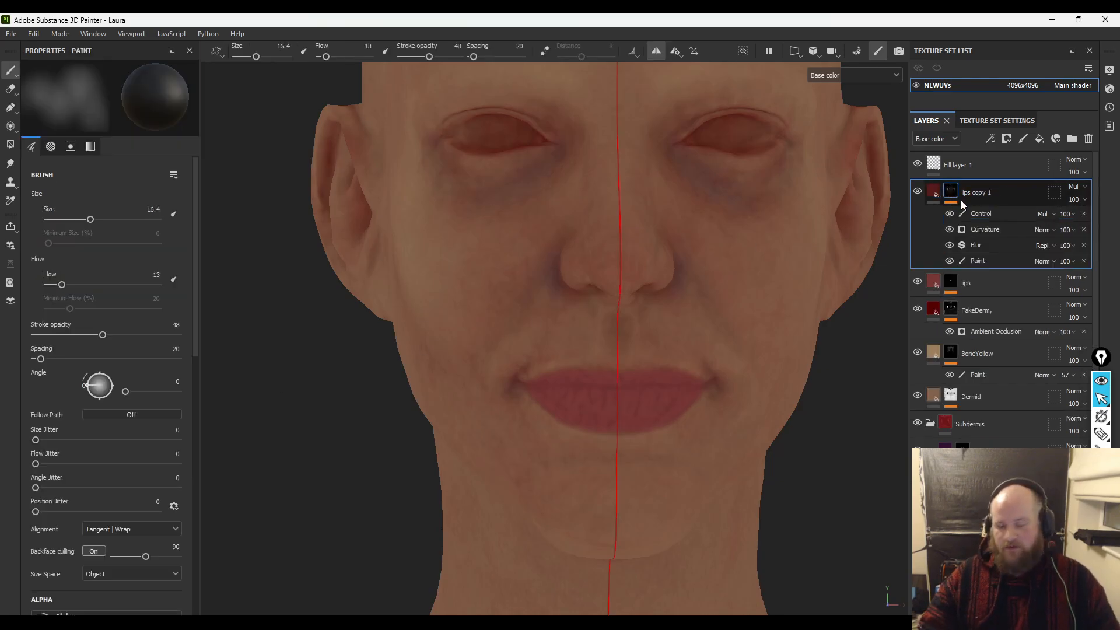
mouse_move(955, 195)
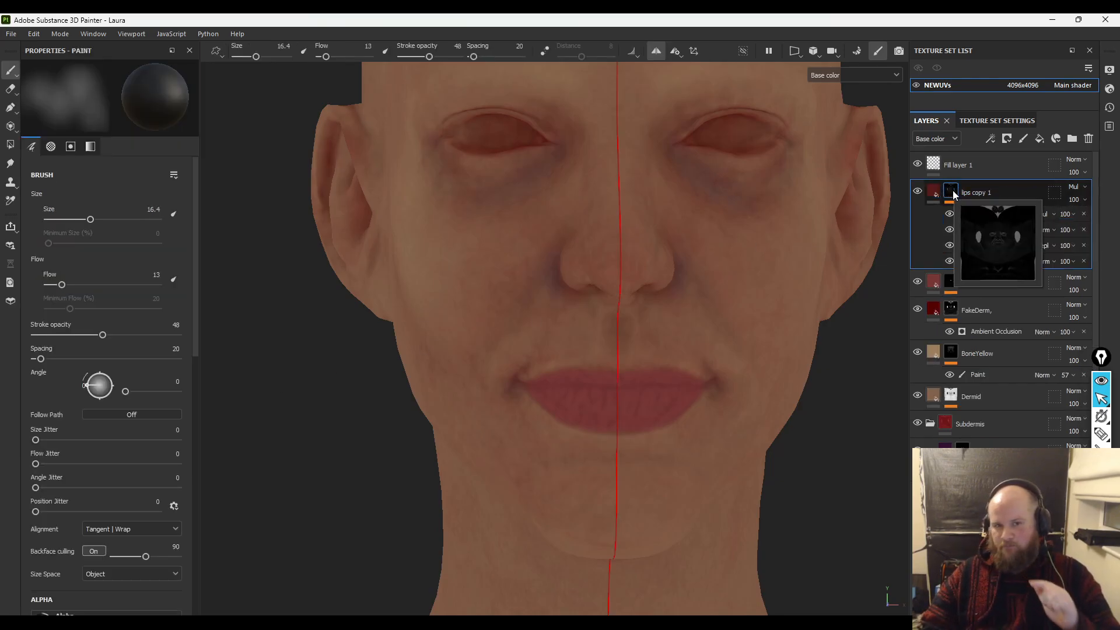
right_click(955, 195)
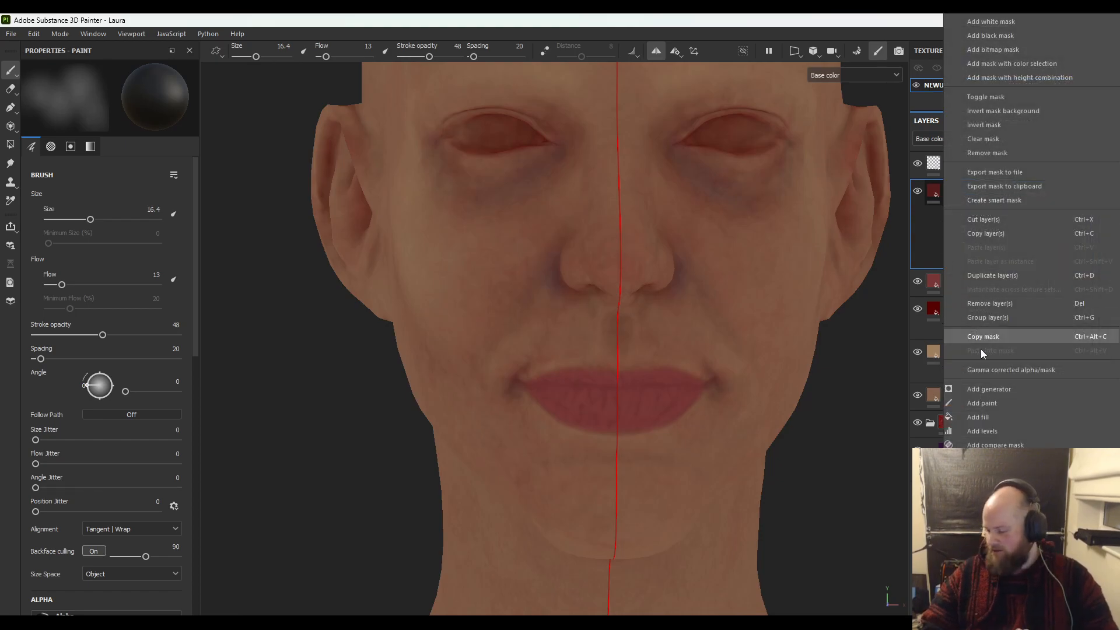
left_click(990, 391)
left_click(128, 100)
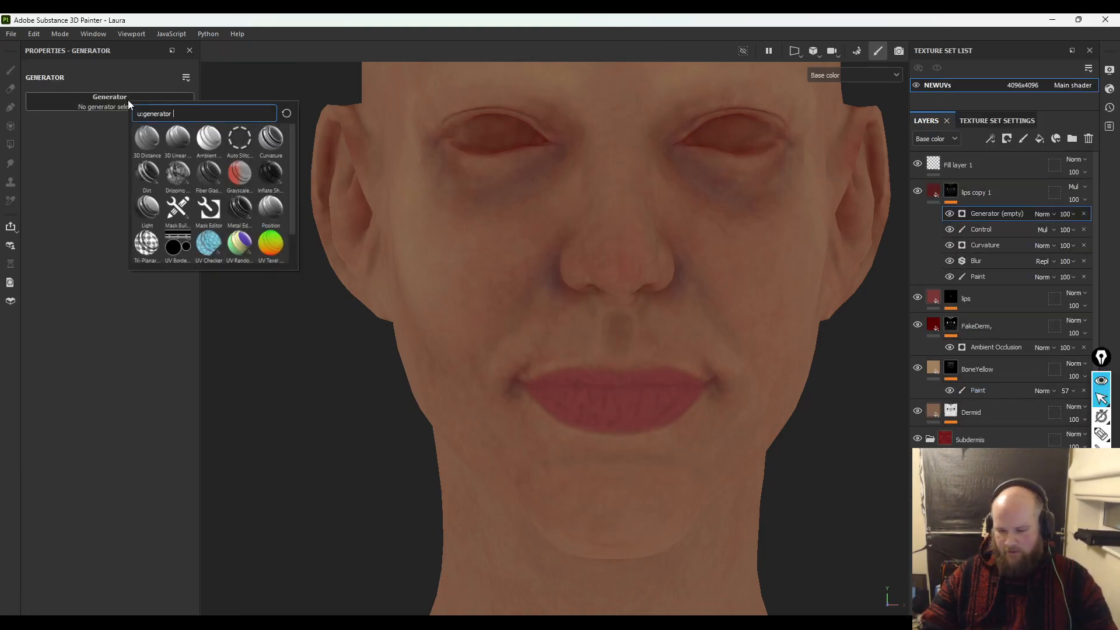
mouse_move(174, 141)
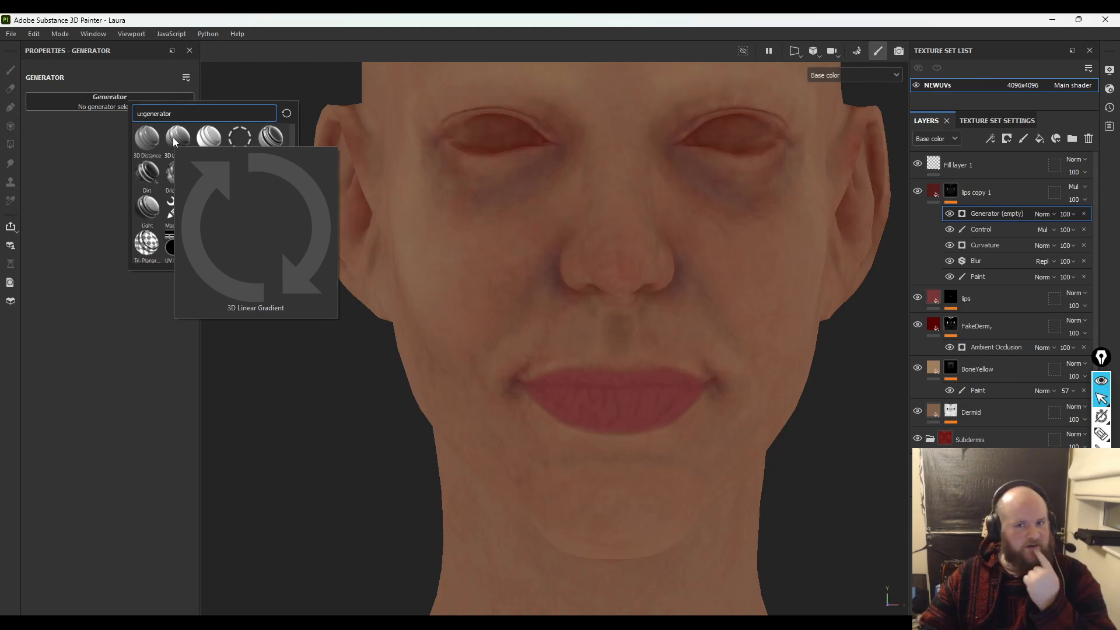
key("Escape")
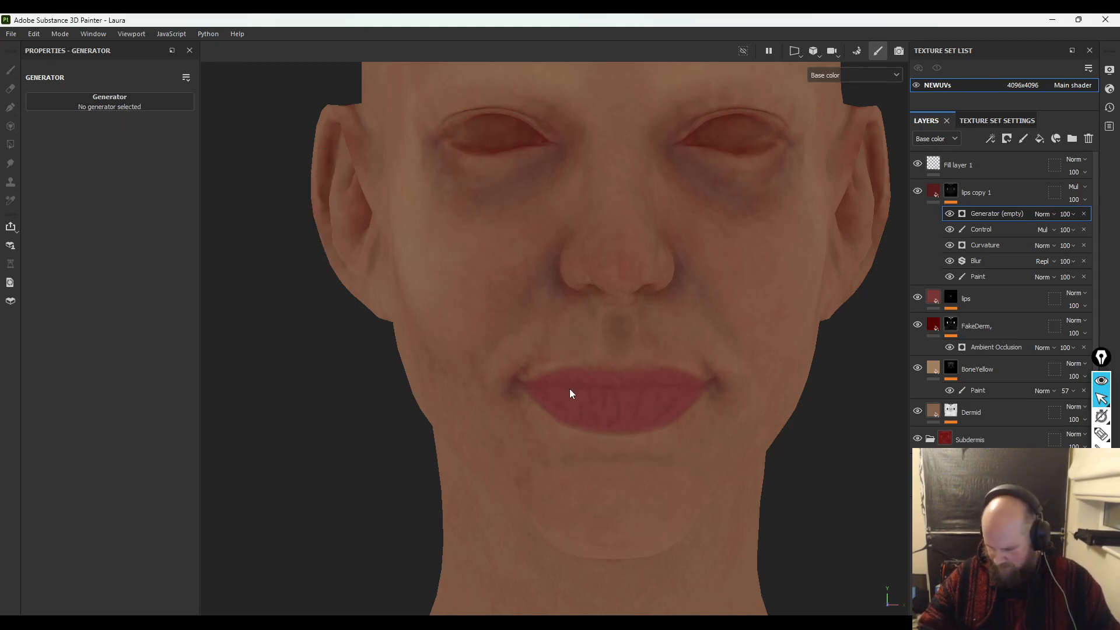
- Assign the Ambient Occlusion generator to the empty generator in the lips copy 1 mask and turn on Global Invert
key("m")
scroll(581, 385, "up", 3)
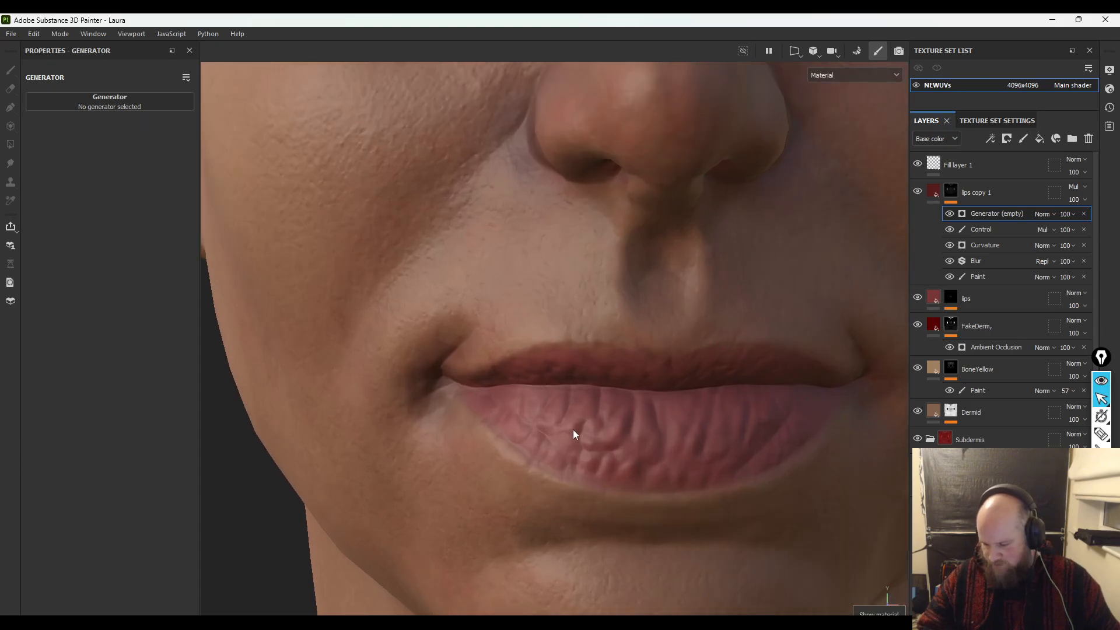
scroll(678, 452, "down", 5)
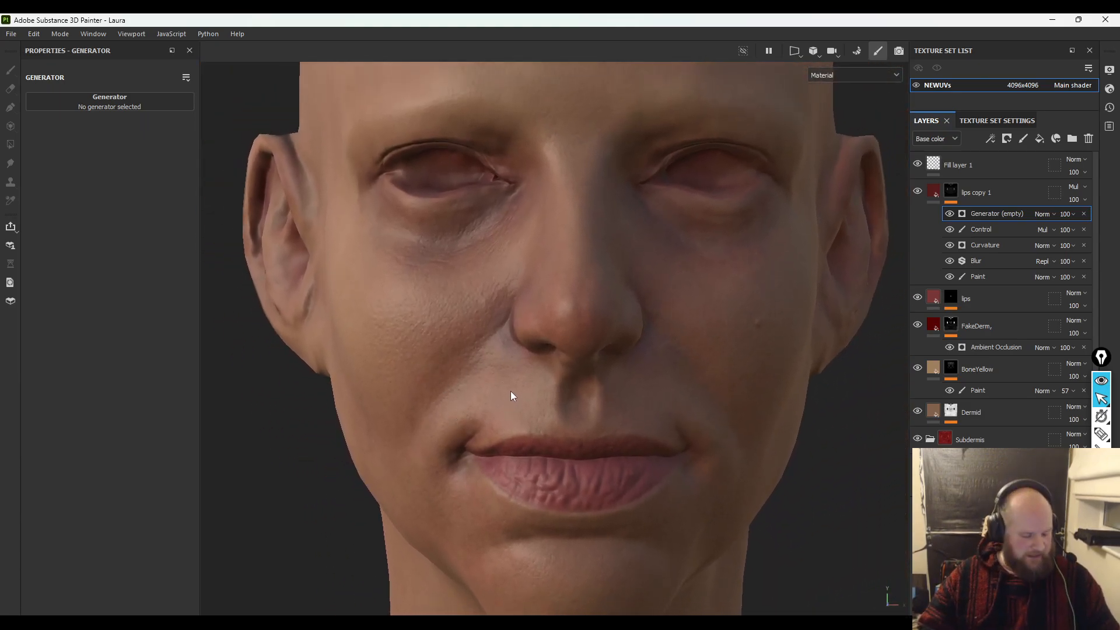
key("c")
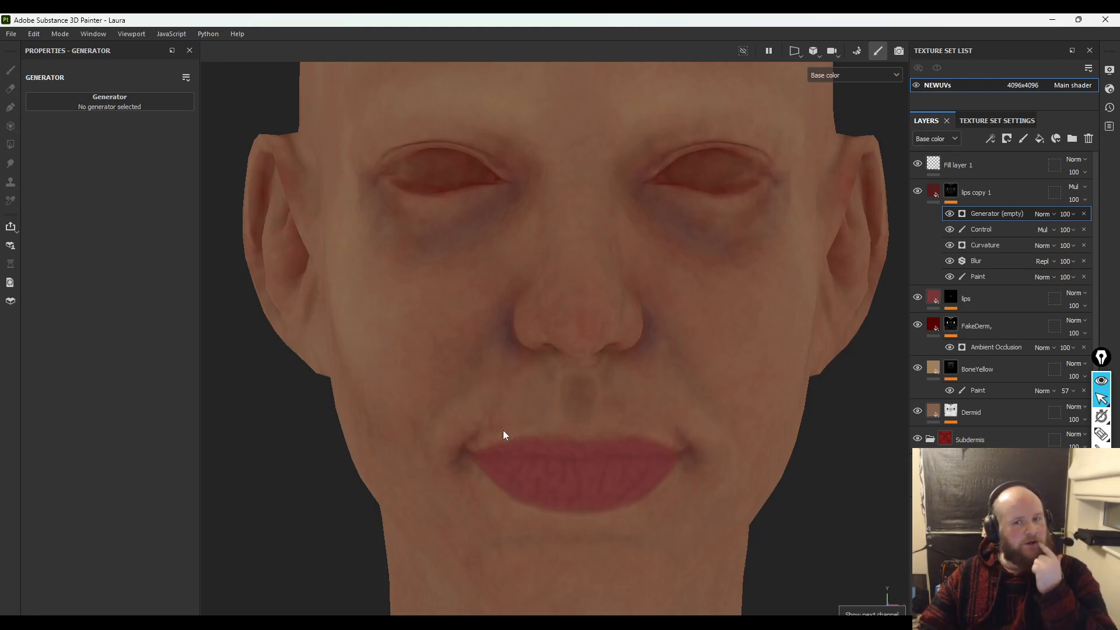
left_click(115, 103)
type("m")
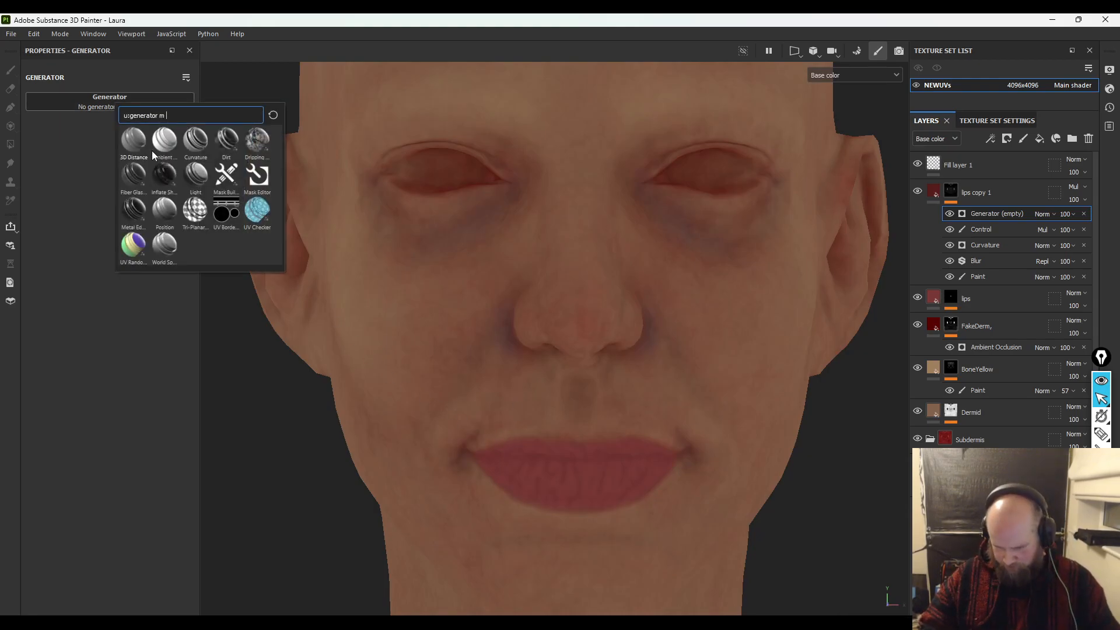
left_click(165, 143)
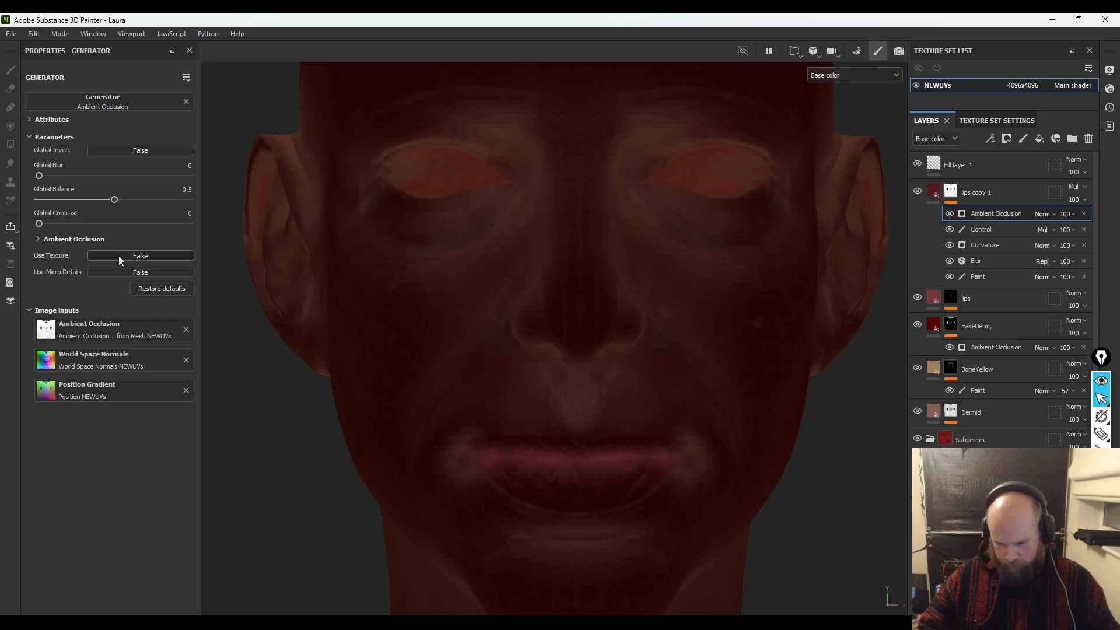
left_click(157, 151)
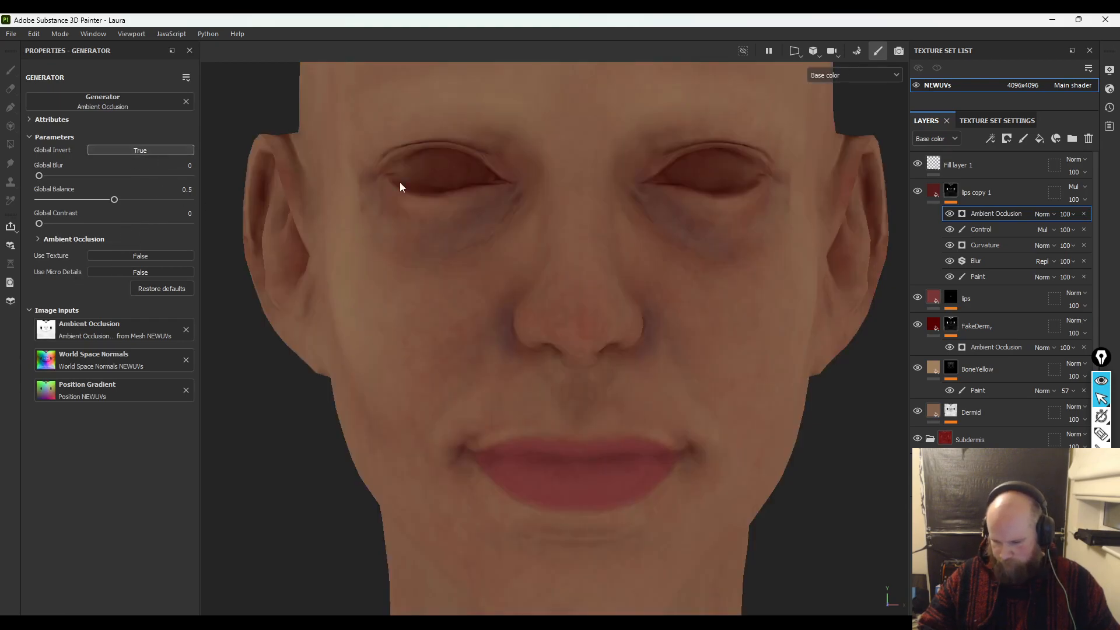
- Compare the lips with and without the new Ambient Occlusion effect and set its blend mode to Screen
left_click(949, 214)
left_click(949, 213)
left_click(950, 214)
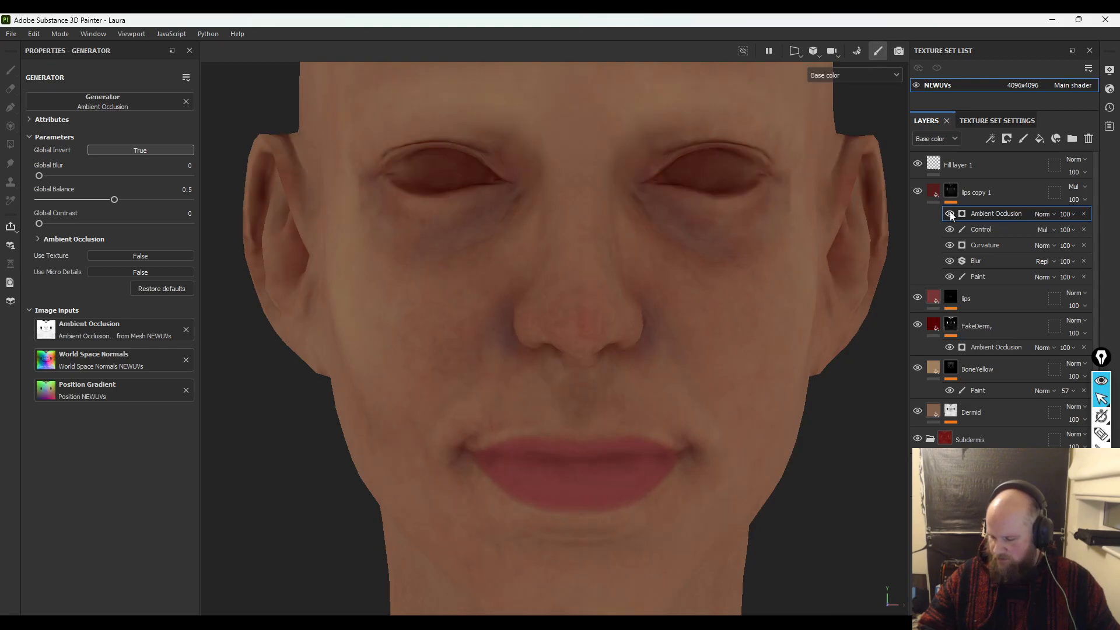
left_click(950, 214)
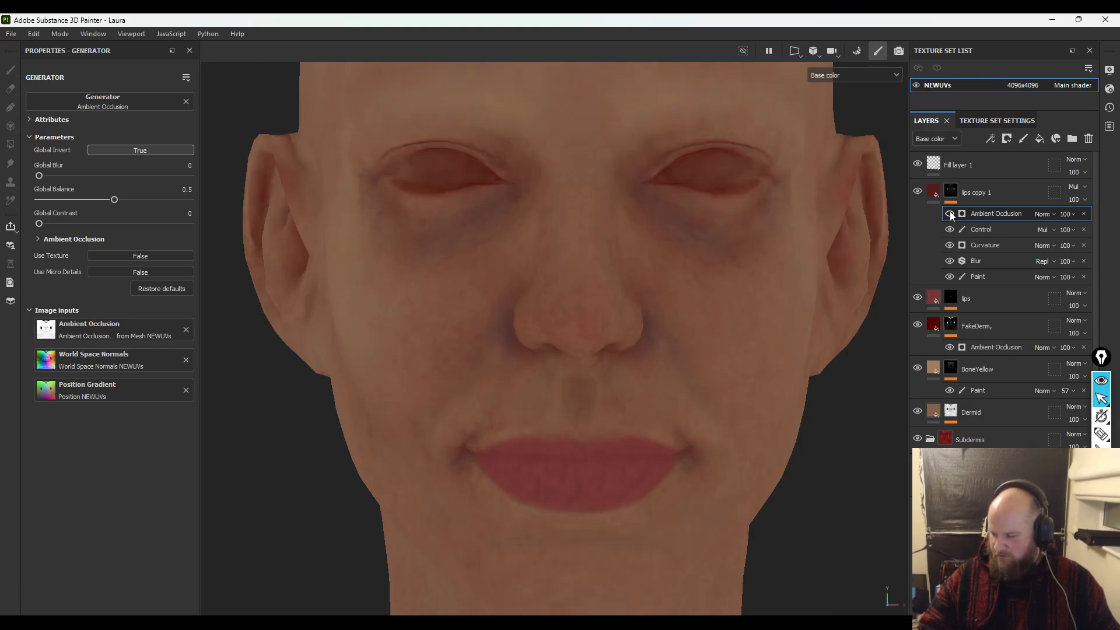
left_click(1044, 214)
left_click(1062, 402)
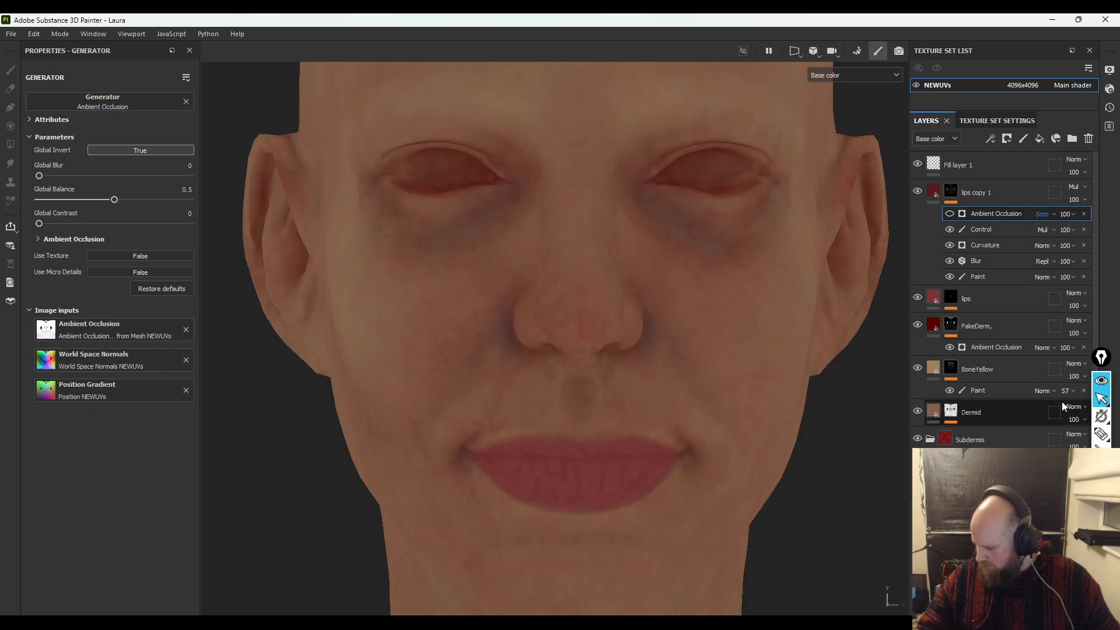
- Hide and show the Screen-blended Ambient Occlusion effect to examine its influence on the lips and face
left_click(950, 214)
left_click(949, 214)
left_click(949, 213)
left_click(950, 213)
left_click(949, 214)
left_click(949, 213)
left_click(950, 213)
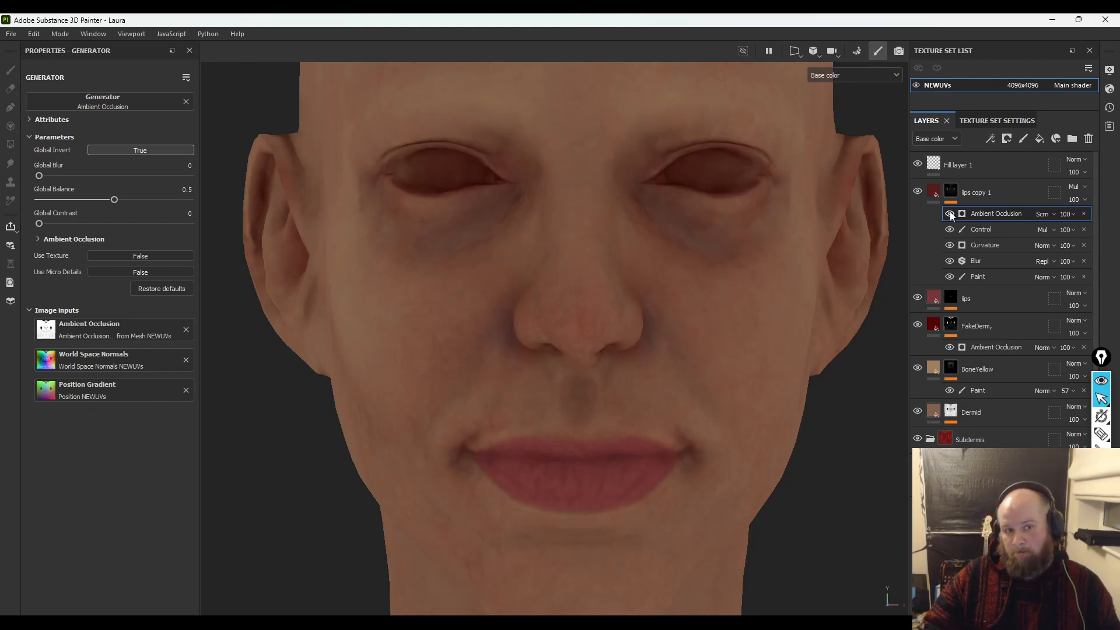
right_click_drag(669, 355, 496, 291, "alt")
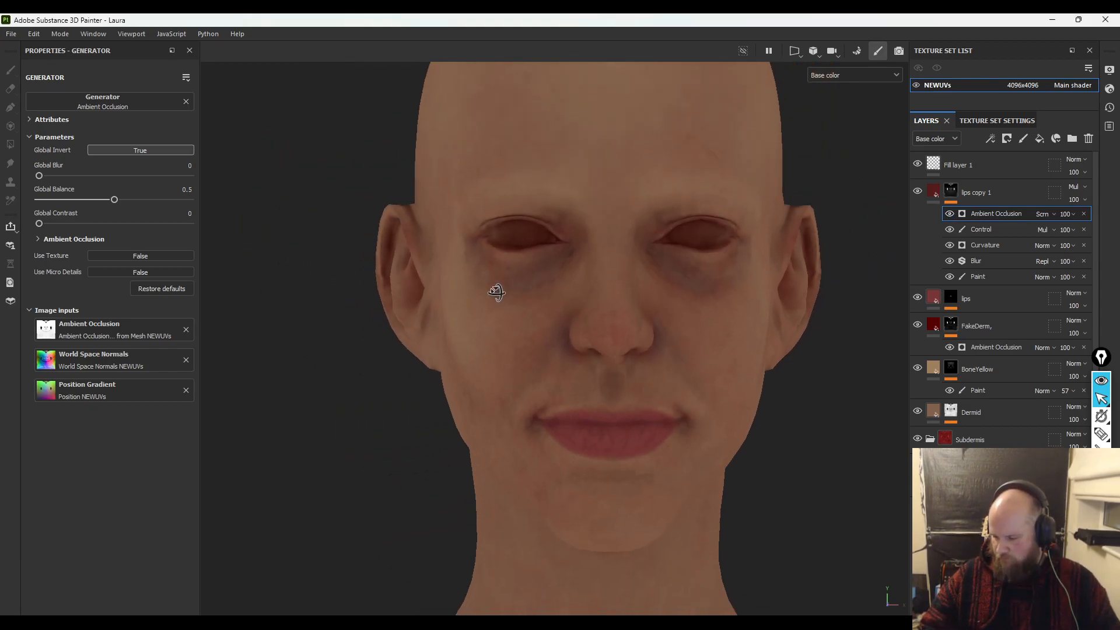
left_click_drag(496, 291, 673, 307, "alt")
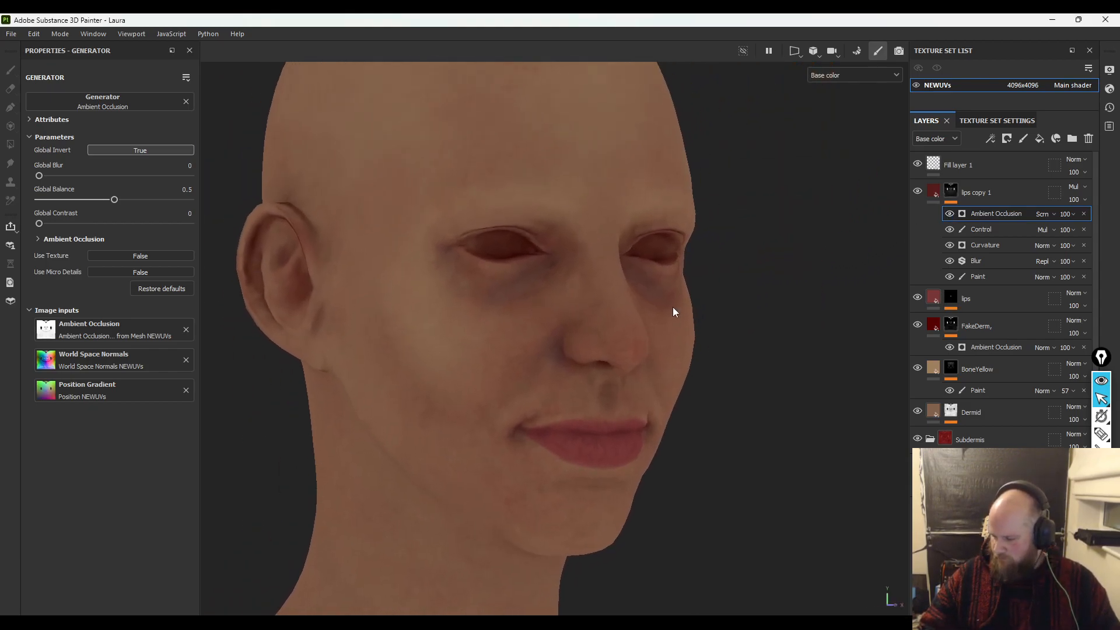
- Move the Control paint effect above the Ambient Occlusion effect in the lips copy 1 mask
left_click_drag(1000, 222, 1002, 229)
left_click(996, 209)
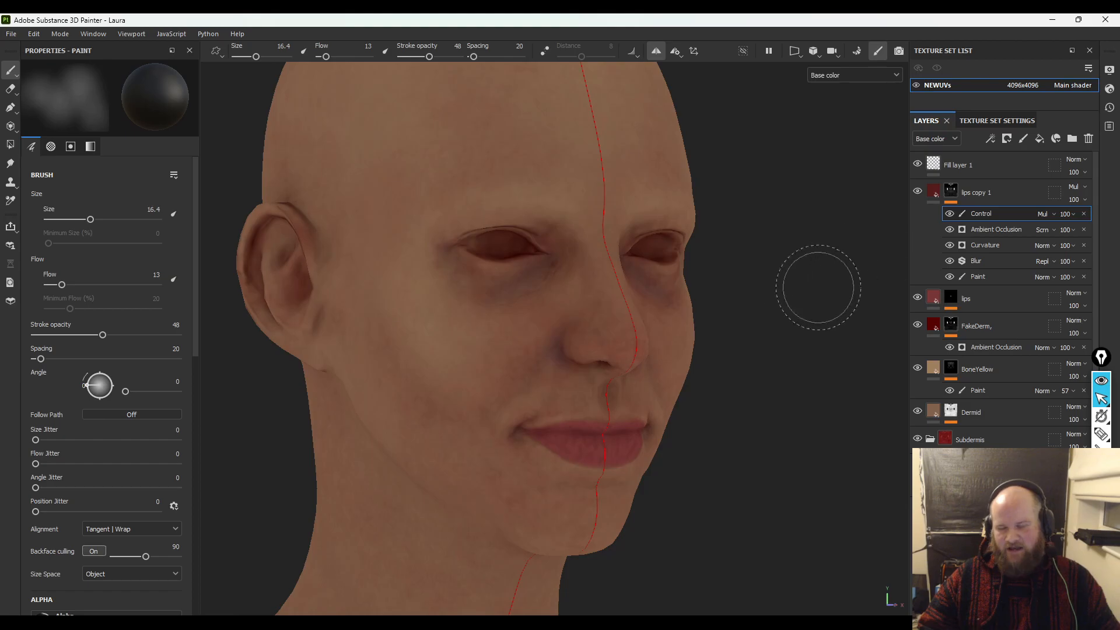
left_click_drag(833, 276, 799, 275, "alt")
left_click_drag(478, 320, 513, 303, "alt")
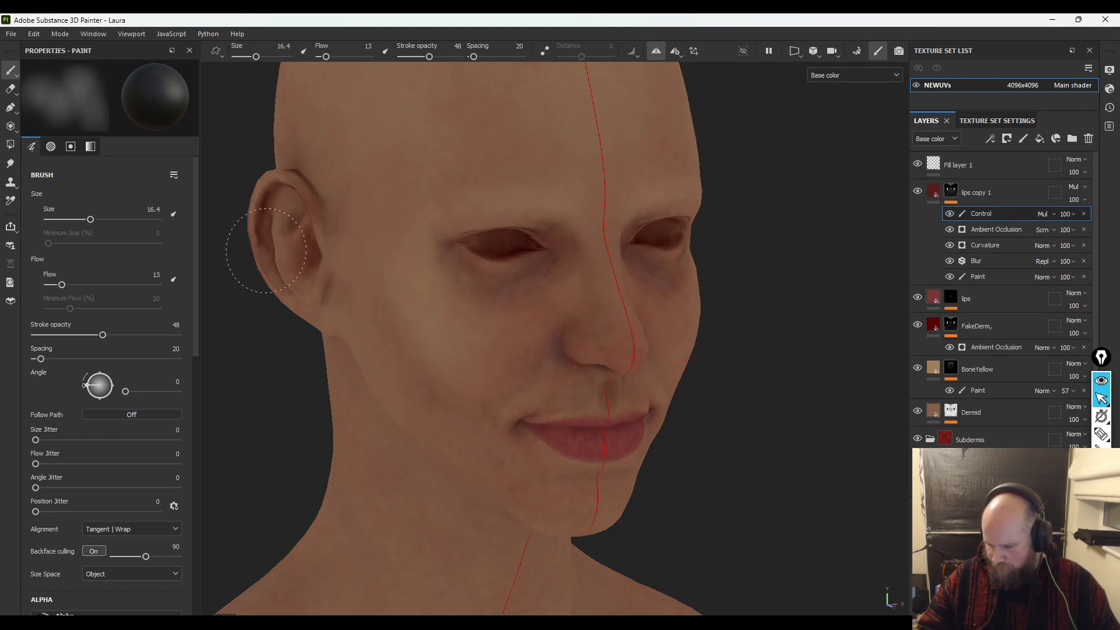
middle_click_drag(485, 355, 402, 279, "alt")
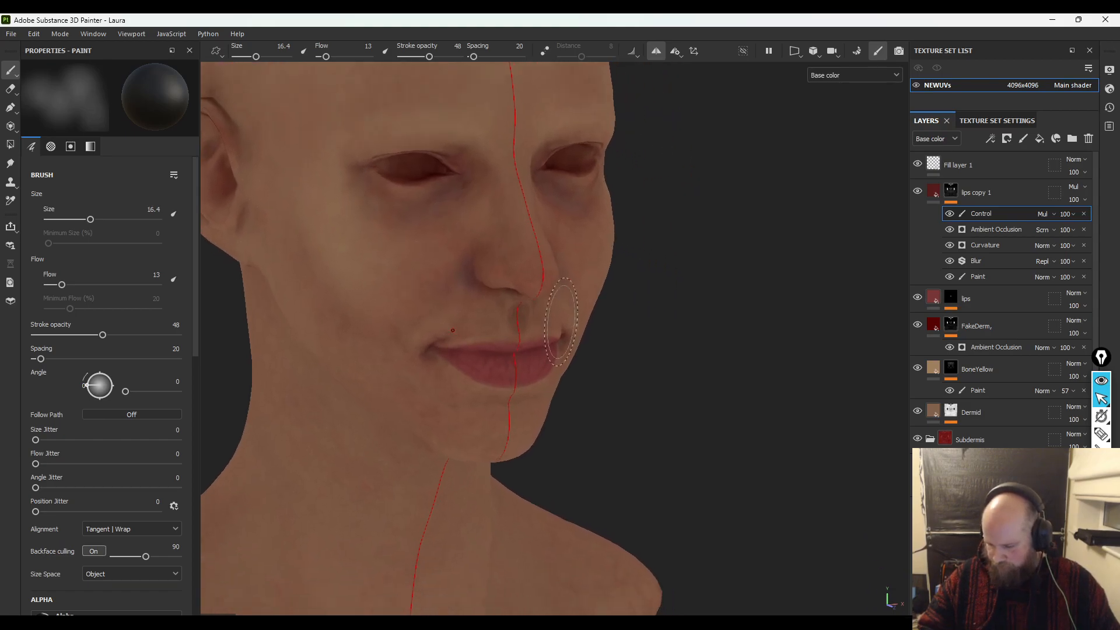
left_click_drag(542, 301, 465, 302, "alt")
right_click_drag(465, 302, 815, 320, "alt")
- Add a fill layer above lips copy 1 with only the color channel enabled and give it a black mask
left_click(1027, 195)
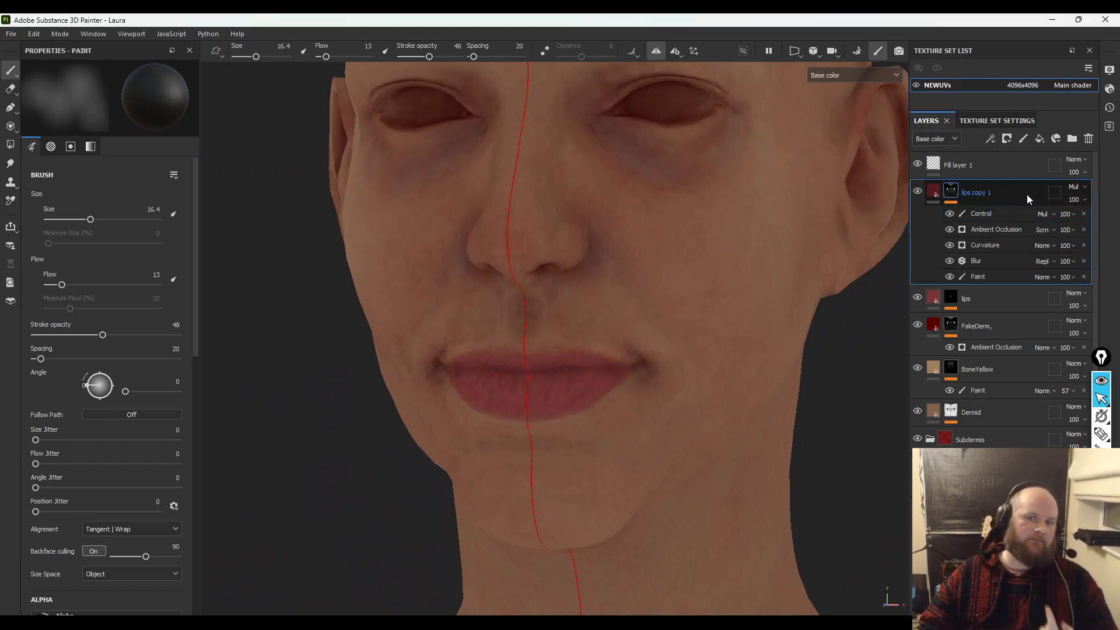
left_click(1040, 139)
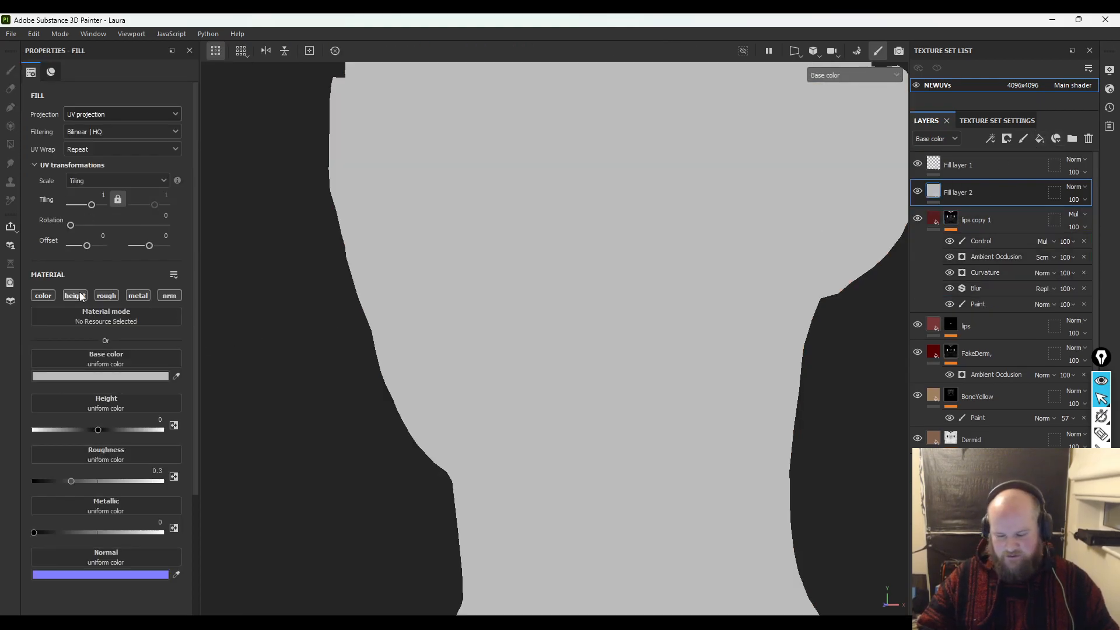
left_click(50, 296, "alt")
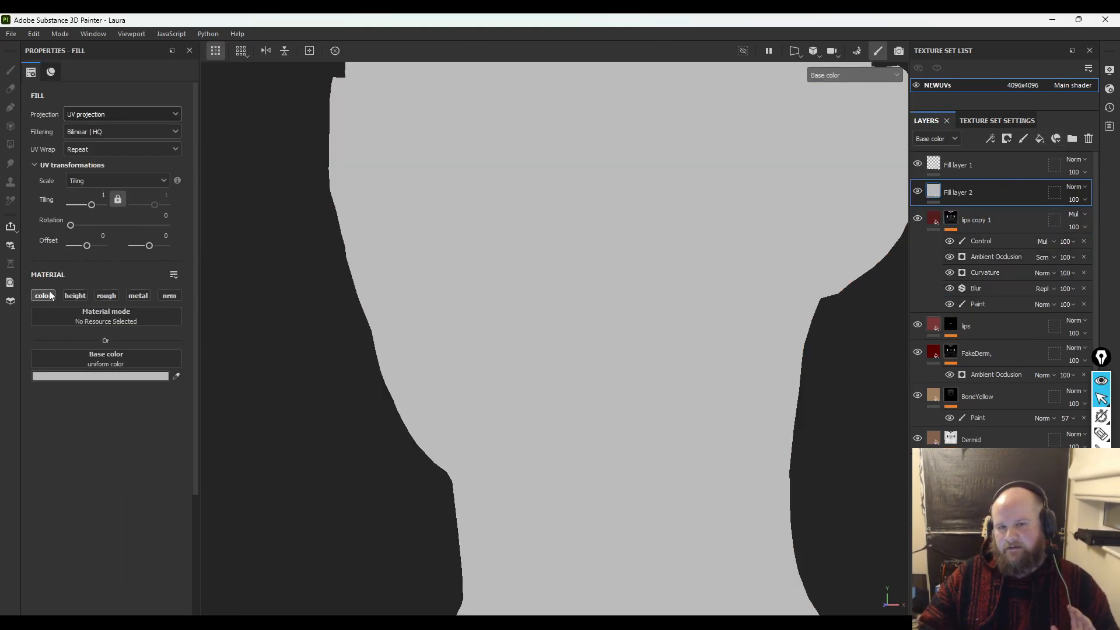
right_click(941, 191)
left_click(984, 214)
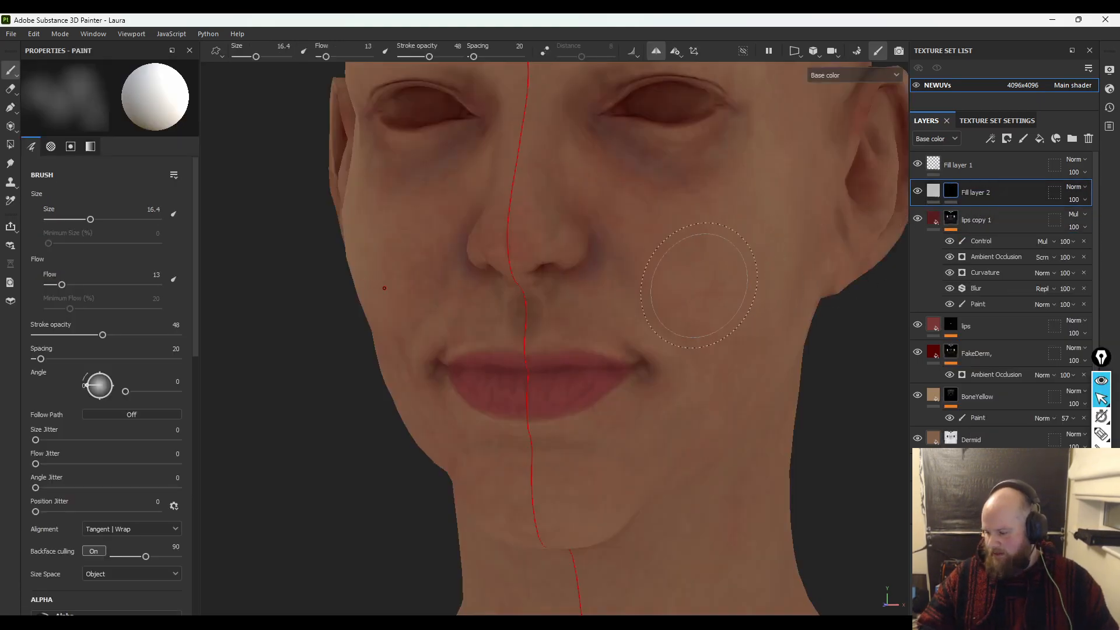
- Add a paint effect to the Fill layer 2 mask and paint the lips in white with symmetry, using brush size 5.16
right_click(957, 191)
left_click(1002, 402)
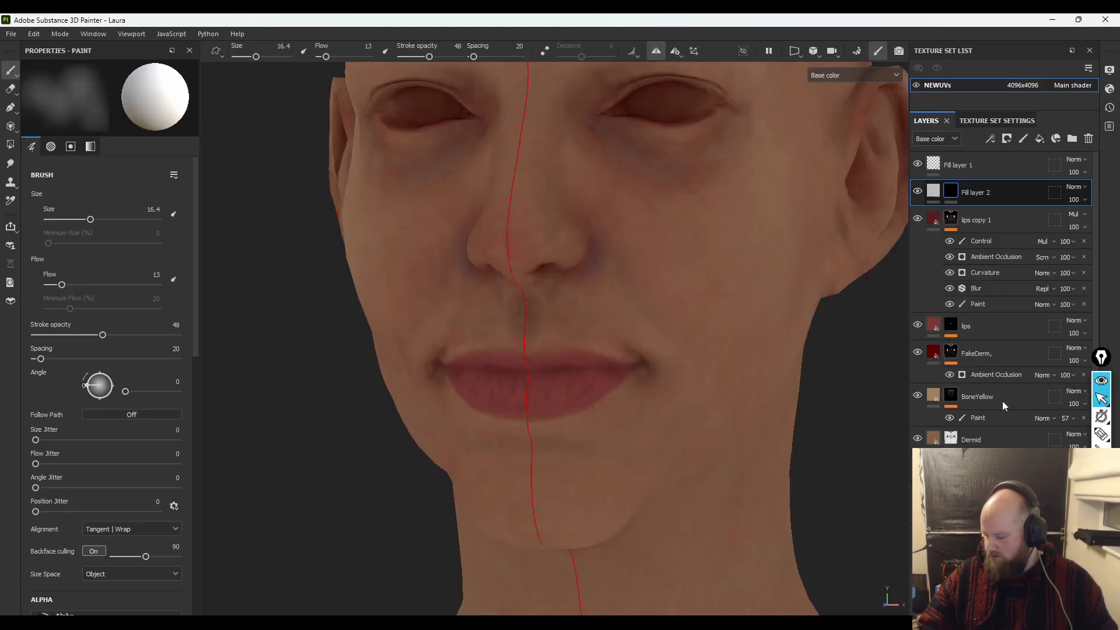
scroll(612, 340, "up", 2)
mouse_move(577, 396)
right_mouse_down("ctrl")
mouse_move(537, 396)
mouse_move(574, 396)
right_mouse_up("ctrl")
mouse_move(578, 396)
left_mouse_down()
mouse_move(588, 391)
mouse_move(506, 402)
mouse_move(586, 385)
mouse_move(576, 382)
left_mouse_up()
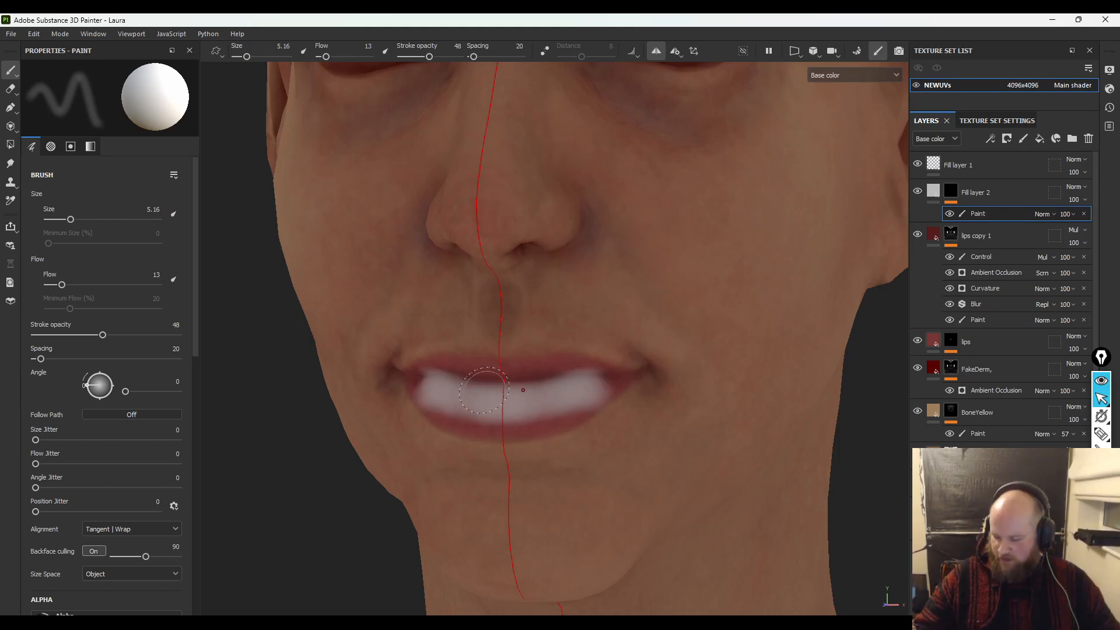
left_click_drag(485, 378, 503, 350, "alt")
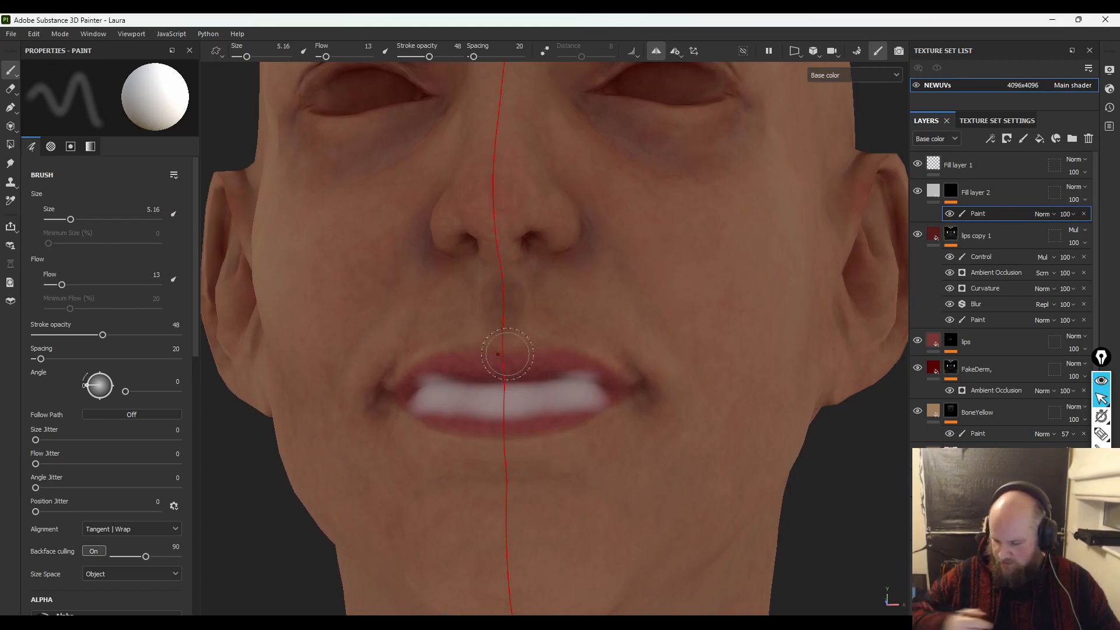
left_click(517, 375)
mouse_move(518, 375)
left_mouse_down()
mouse_move(438, 373)
mouse_move(408, 394)
mouse_move(555, 420)
mouse_move(601, 409)
left_mouse_up()
- Turn off symmetry, fill in the remaining lip areas of the Fill layer 2 mask at flow 19, and switch the brush to black
left_click(656, 51)
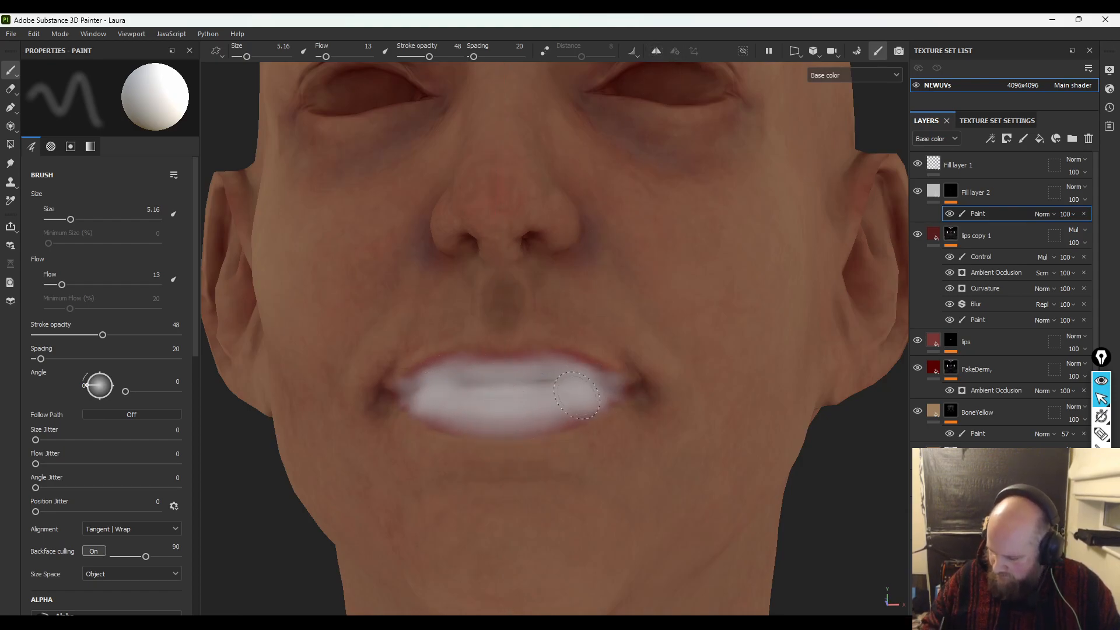
left_click_drag(494, 388, 519, 374)
left_click_drag(478, 436, 662, 462, "alt")
mouse_move(401, 376)
left_mouse_down()
mouse_move(484, 359)
mouse_move(461, 417)
mouse_move(392, 385)
mouse_move(380, 397)
mouse_move(458, 425)
left_mouse_up()
key("alt")
key("x")
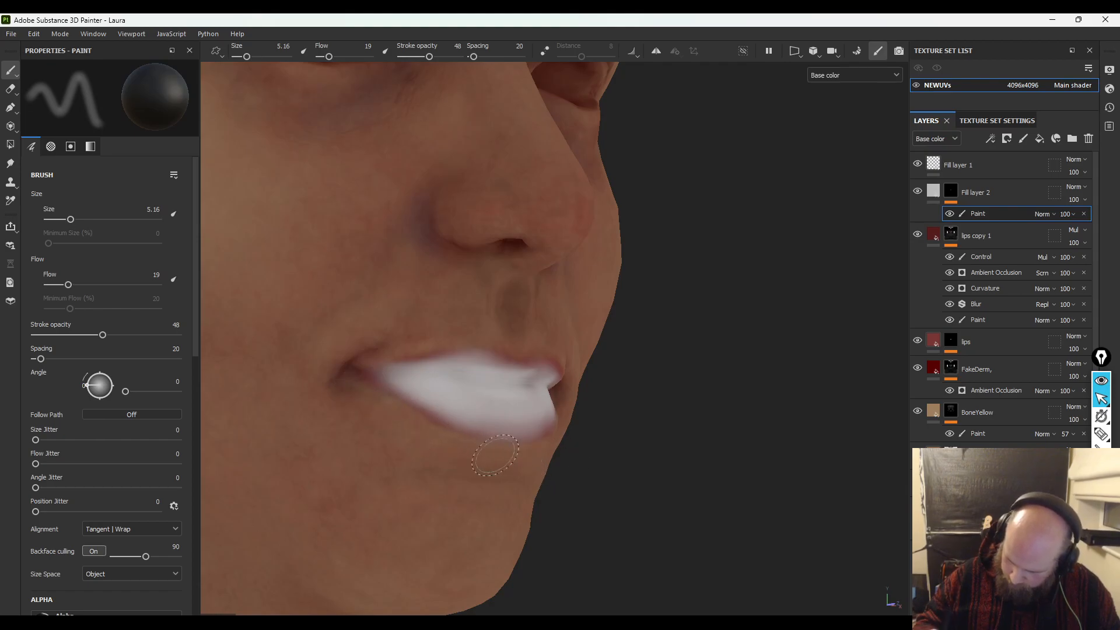
mouse_move(679, 421)
left_mouse_down("alt")
mouse_move(665, 405)
mouse_move(427, 307)
left_mouse_up("alt")
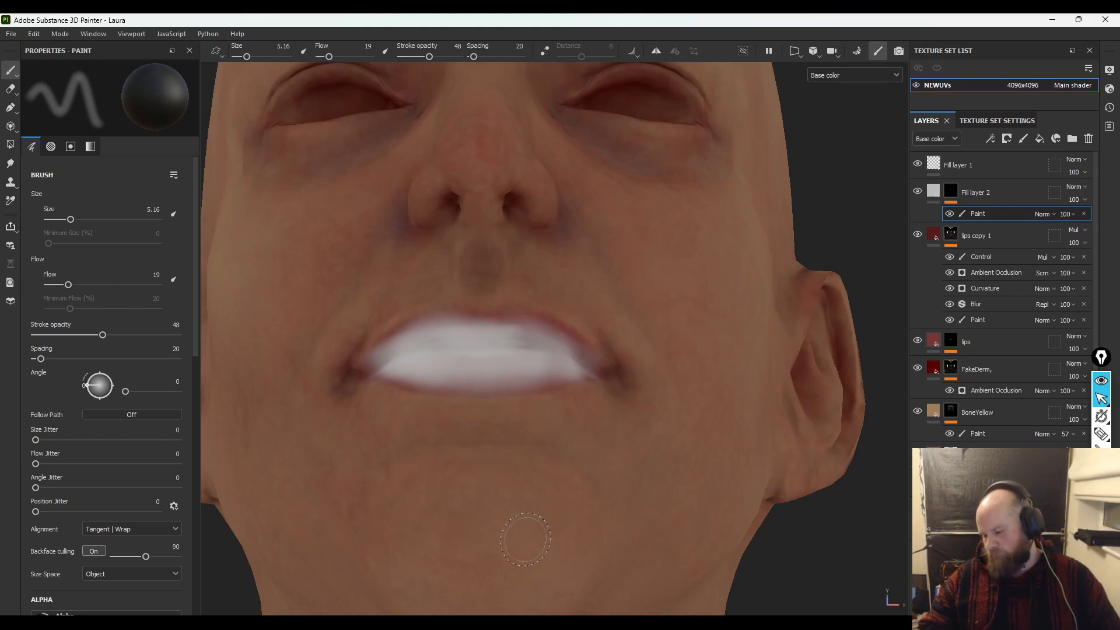
left_click_drag(543, 551, 313, 383, "alt")
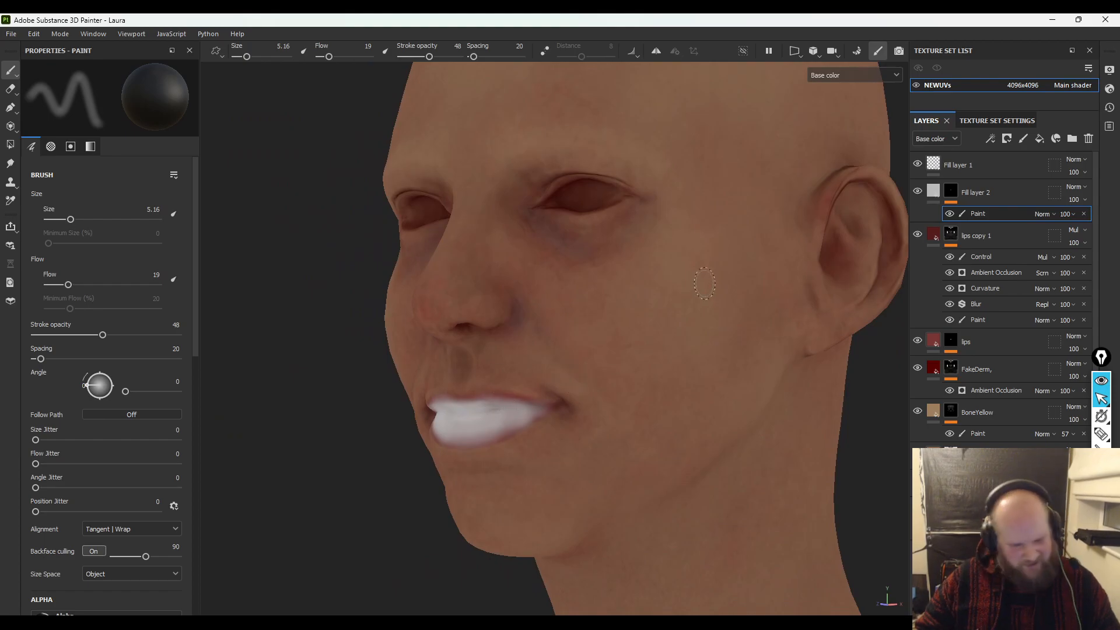
- Add a Curvature generator to the Fill layer 2 mask with its Mode on Edges
left_click(951, 192)
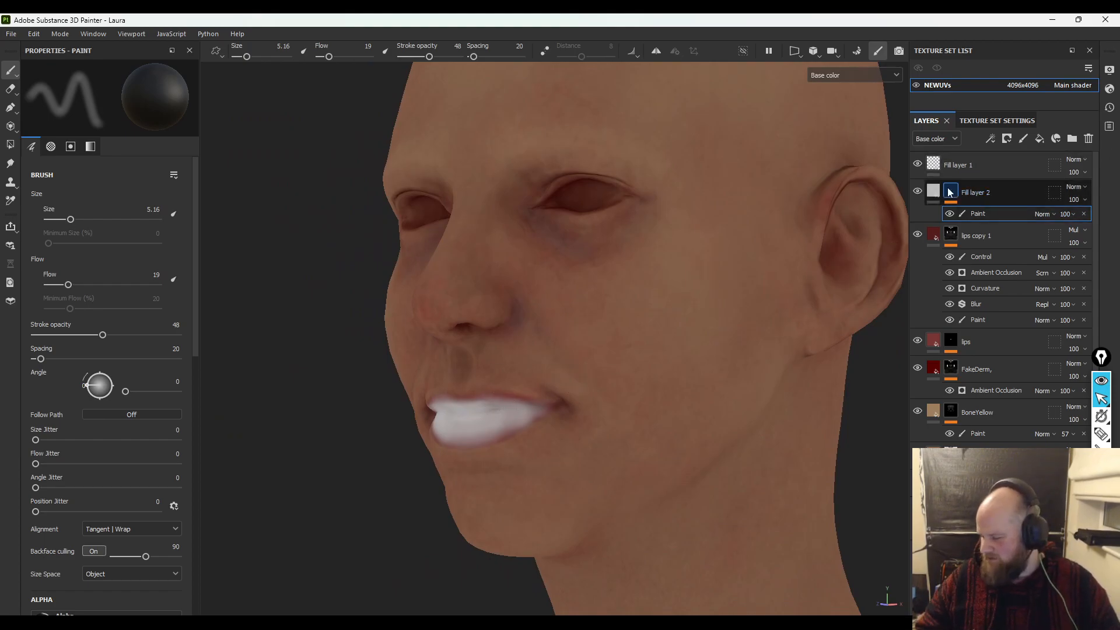
right_click(957, 194)
left_click(975, 389)
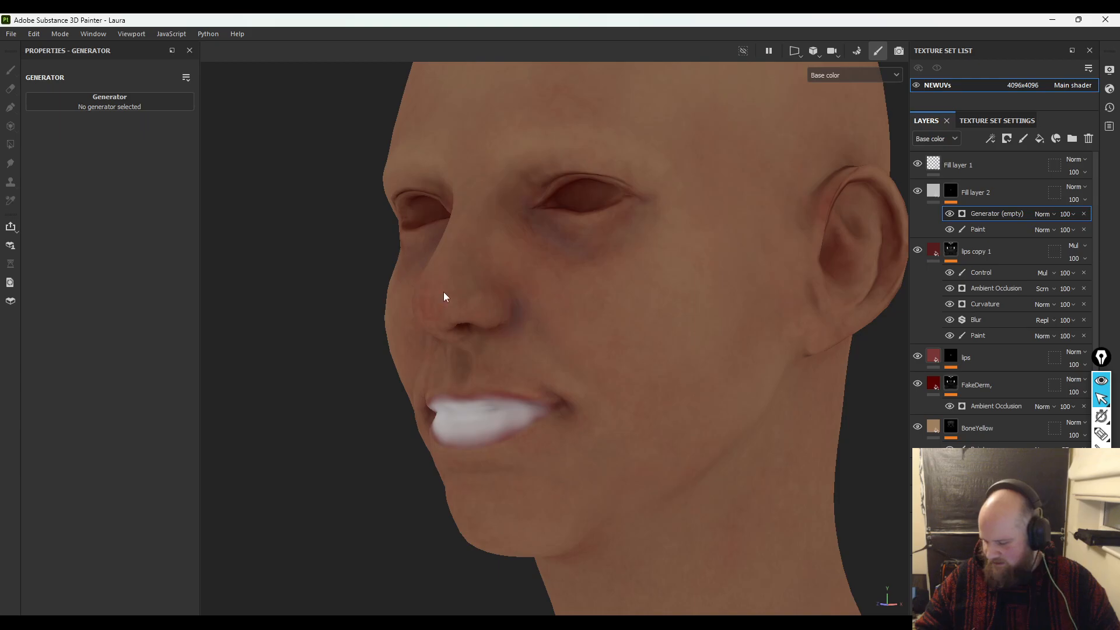
left_click(136, 105)
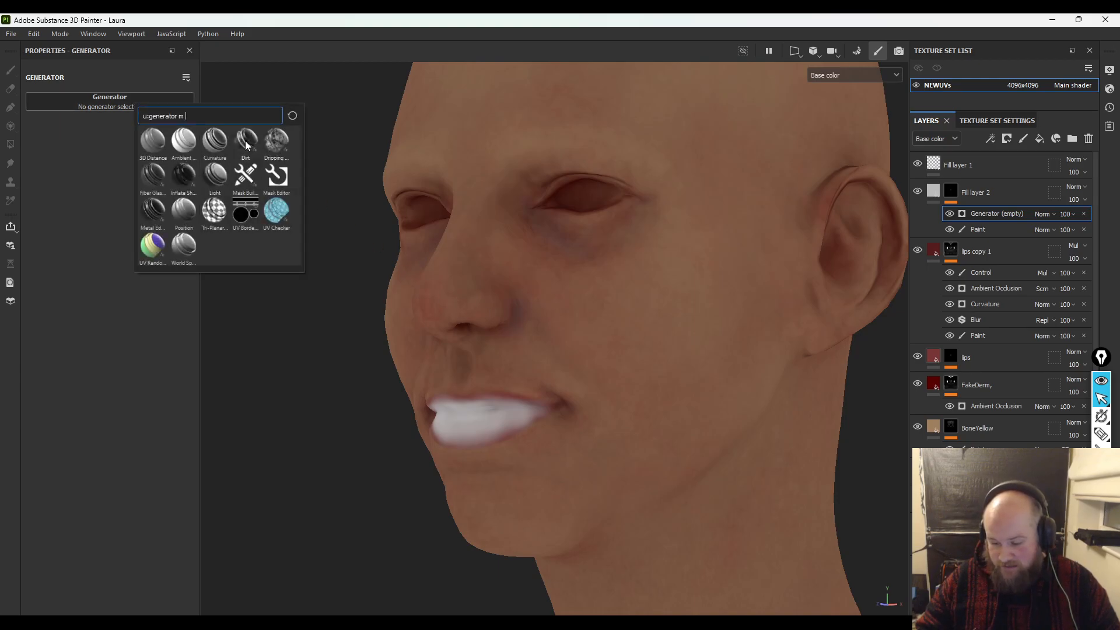
left_click(212, 141)
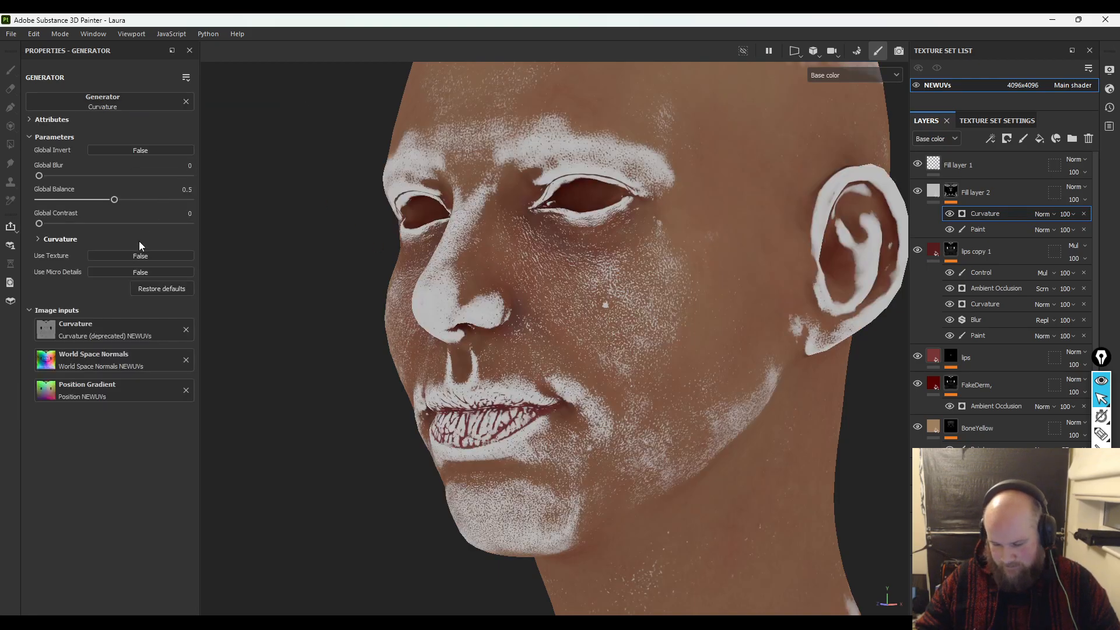
left_click(67, 241)
left_click(145, 270)
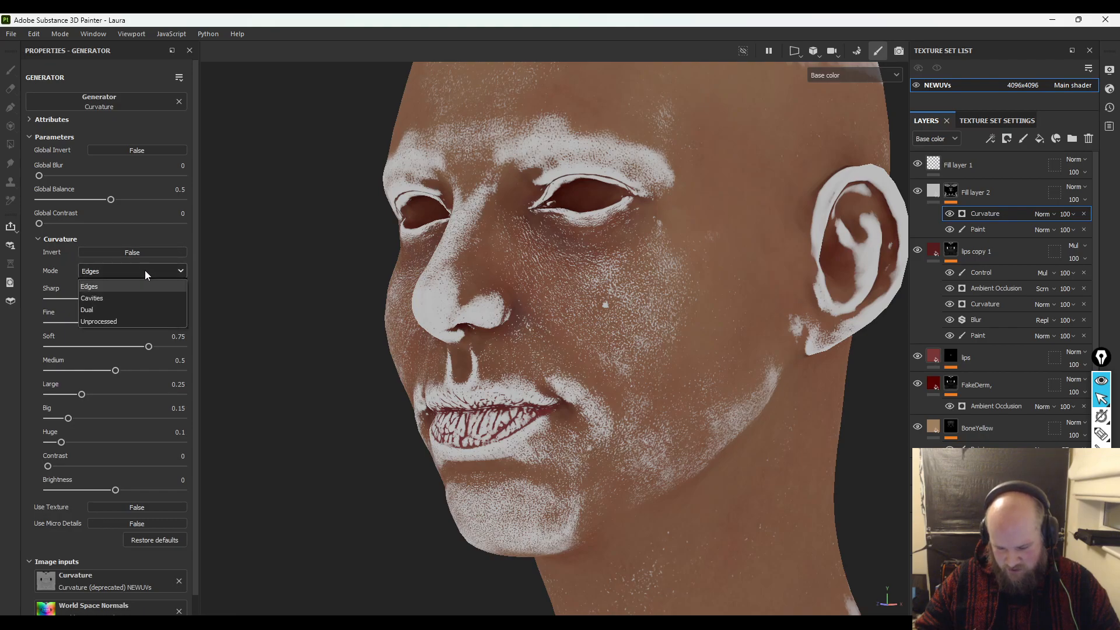
left_click(114, 289)
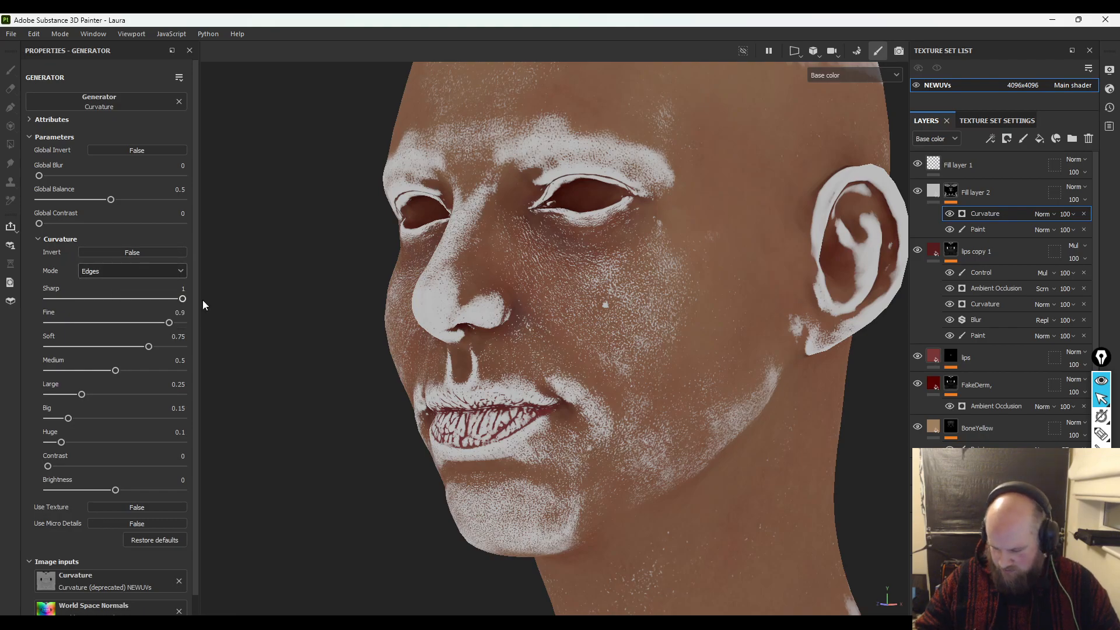
- Delete the Paint effect from the Fill layer 2 mask
middle_click_drag(371, 336, 441, 288, "alt")
right_click_drag(481, 300, 795, 386, "alt")
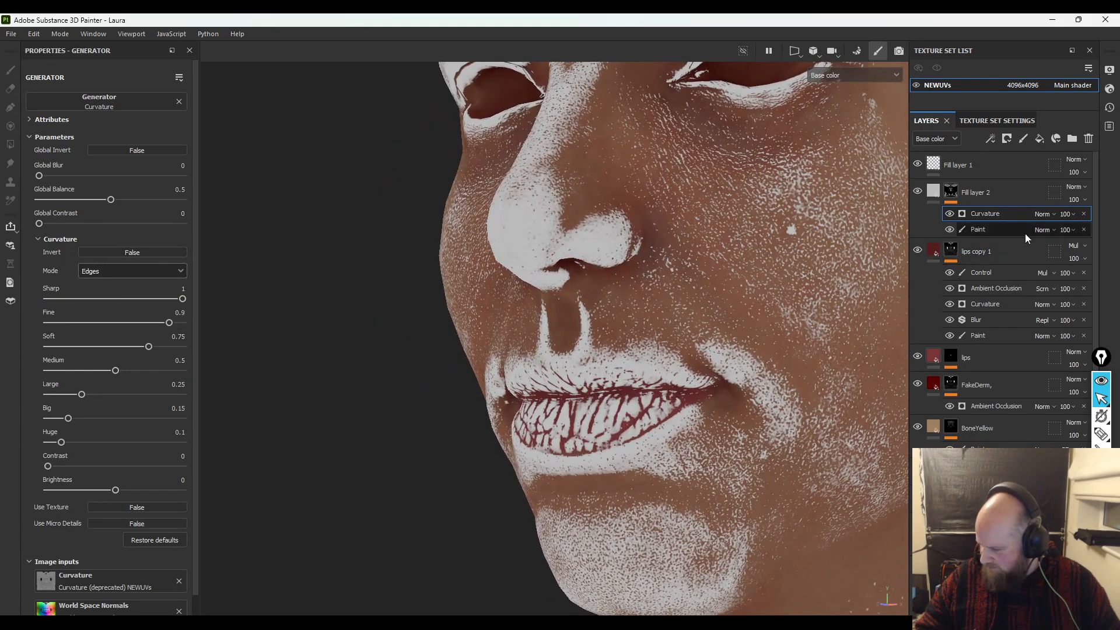
left_click(1084, 229)
left_click_drag(370, 299, 385, 317, "alt")
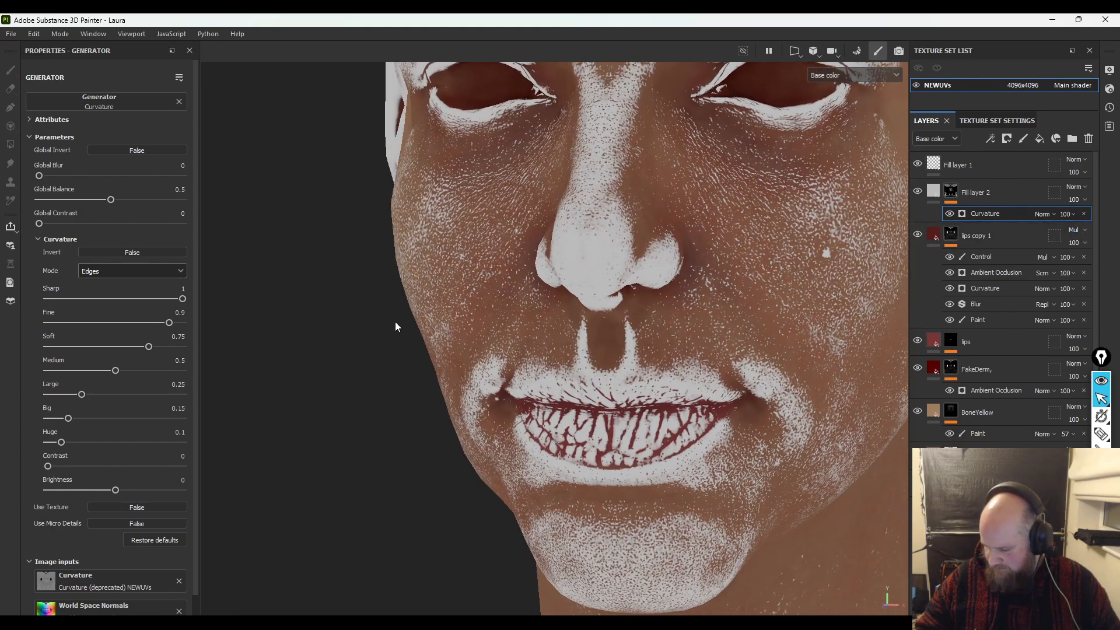
middle_click_drag(517, 371, 450, 272, "alt")
right_click_drag(450, 272, 666, 413, "alt")
middle_click_drag(666, 413, 579, 334, "alt")
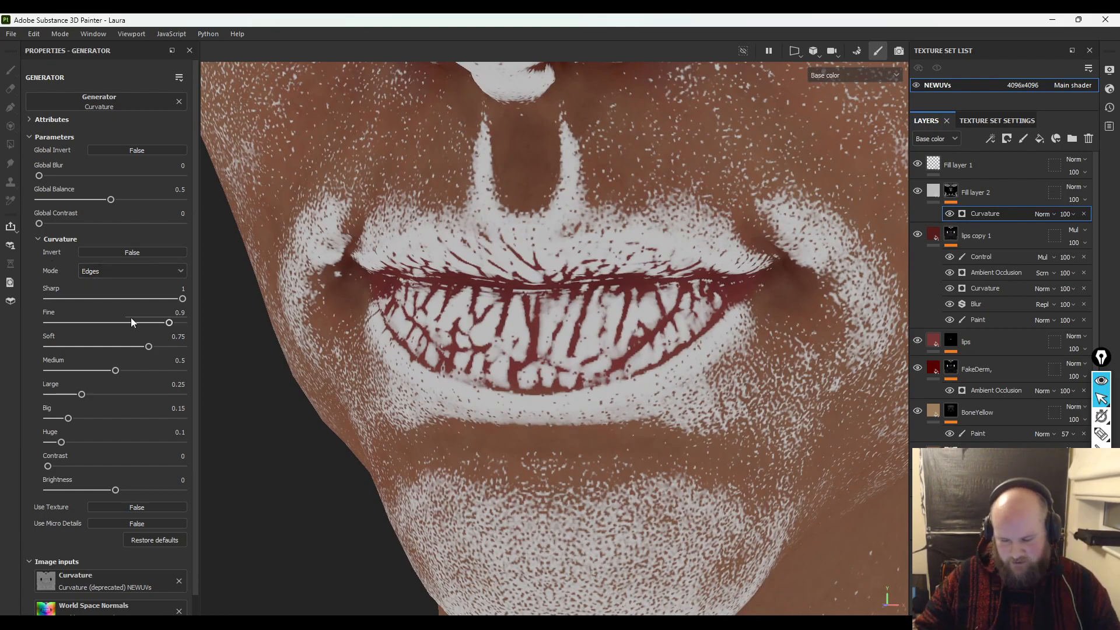
- Set Fine, Soft, Medium, Large, Big and Huge to 0 in the Curvature generator on Fill layer 2
left_click_drag(54, 325, 45, 324)
left_click_drag(134, 347, 47, 346)
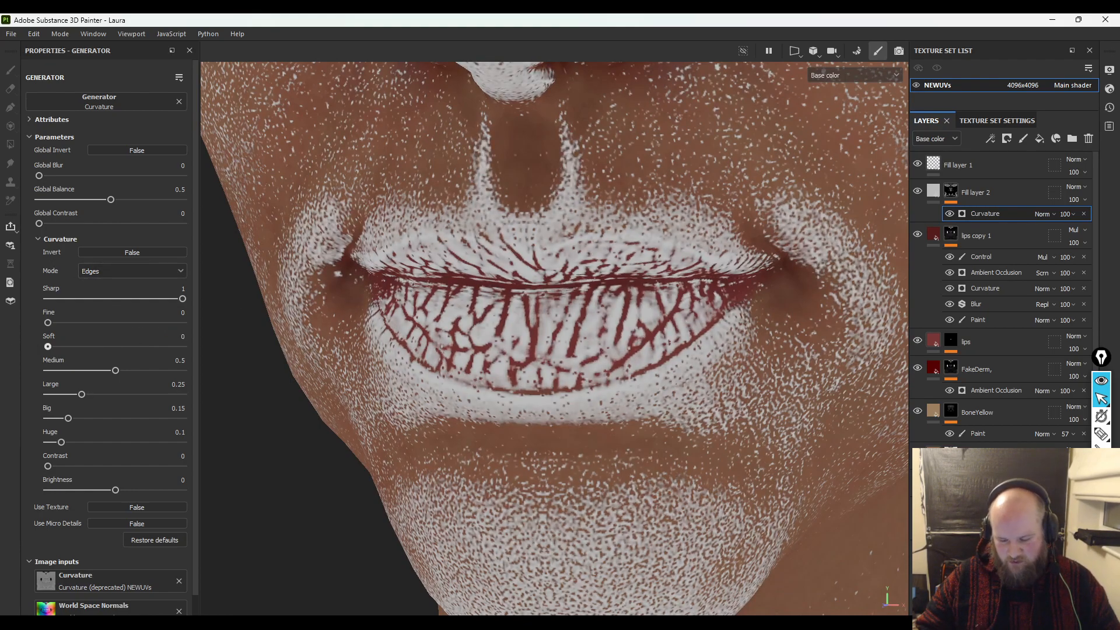
left_click_drag(114, 371, 13, 390)
left_click_drag(69, 418, 41, 441)
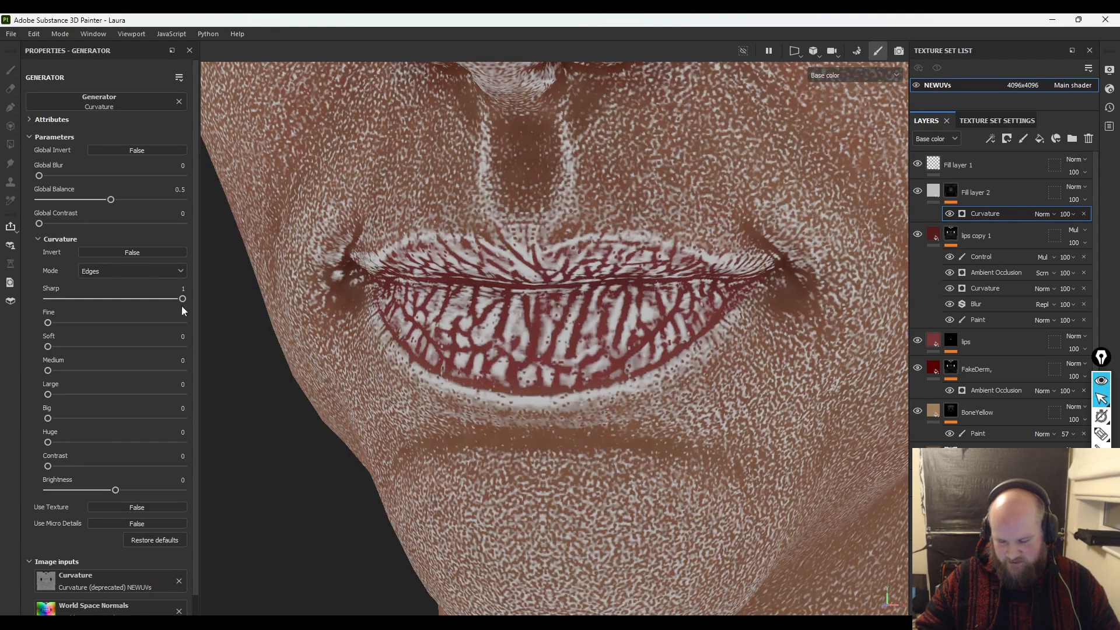
- Try softer curvature settings with Soft at 0.2 and Fine at 0.1, and a Sharp value of 0.17
mouse_move(181, 301)
left_mouse_down()
mouse_move(48, 298)
mouse_move(78, 328)
mouse_move(30, 323)
mouse_move(75, 348)
left_mouse_up()
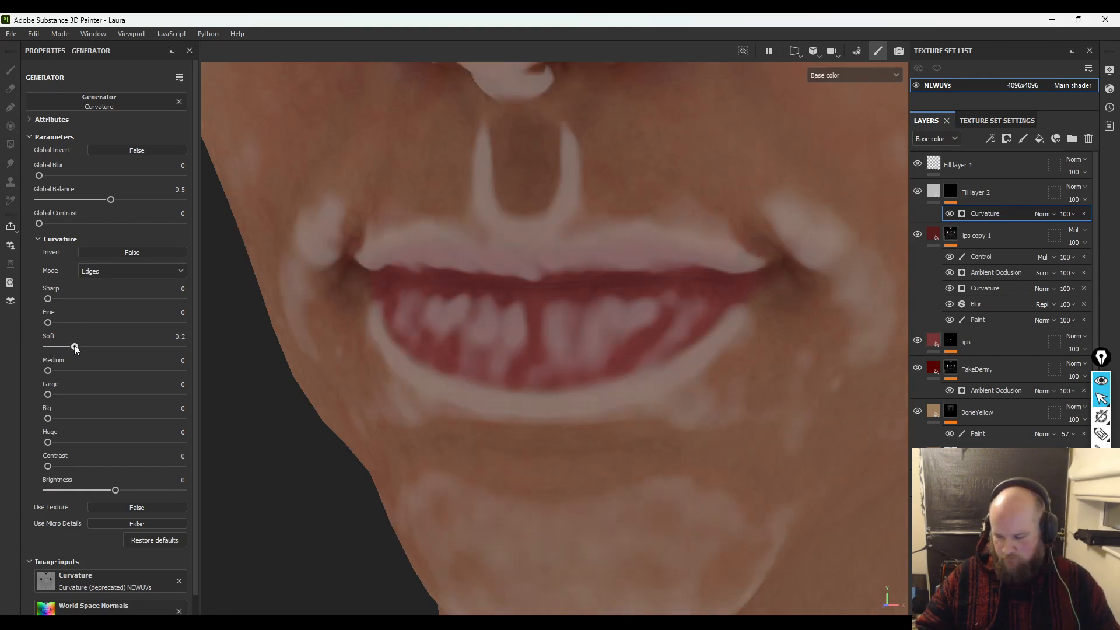
left_click(62, 323)
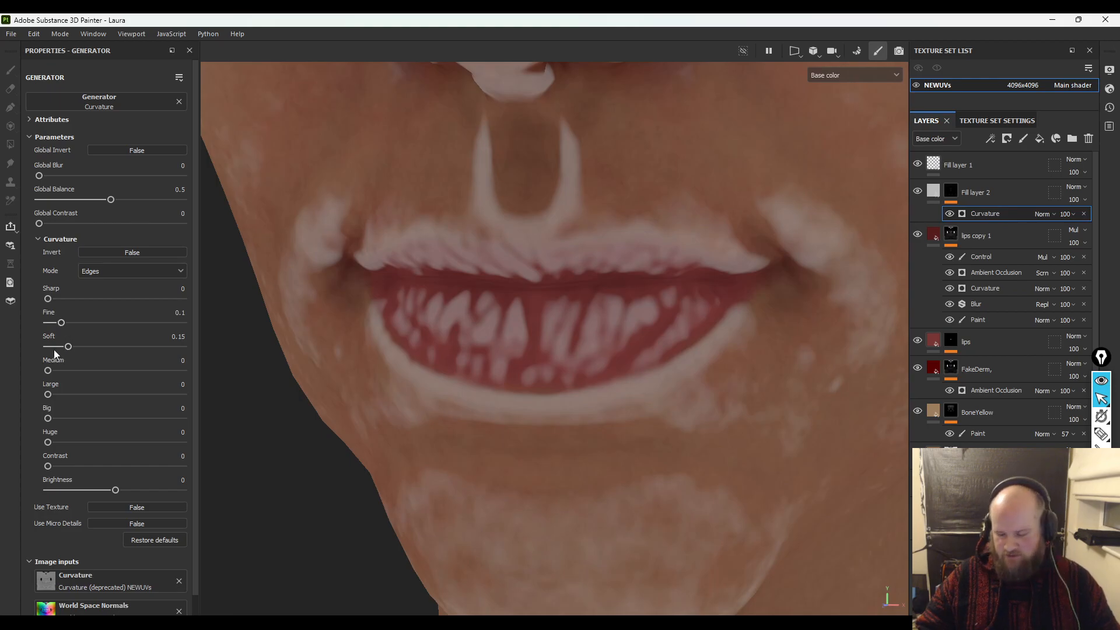
left_click_drag(68, 349, 70, 299)
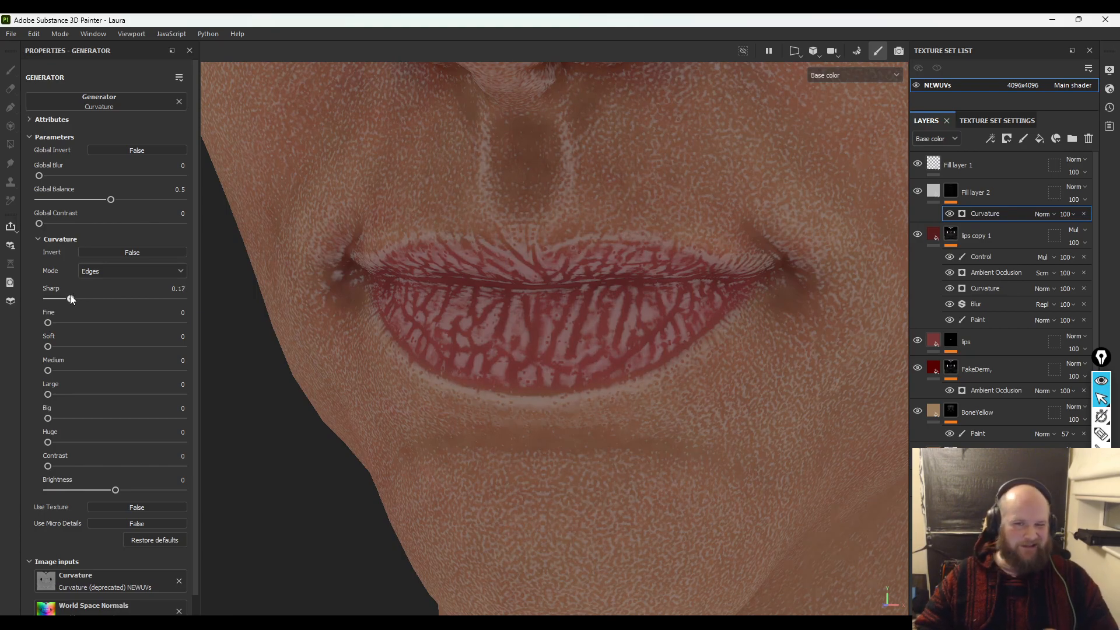
- Set the Curvature generator's Sharp value to 0.09, keeping all the broader curvature scales at 0
scroll(305, 272, "down", 5)
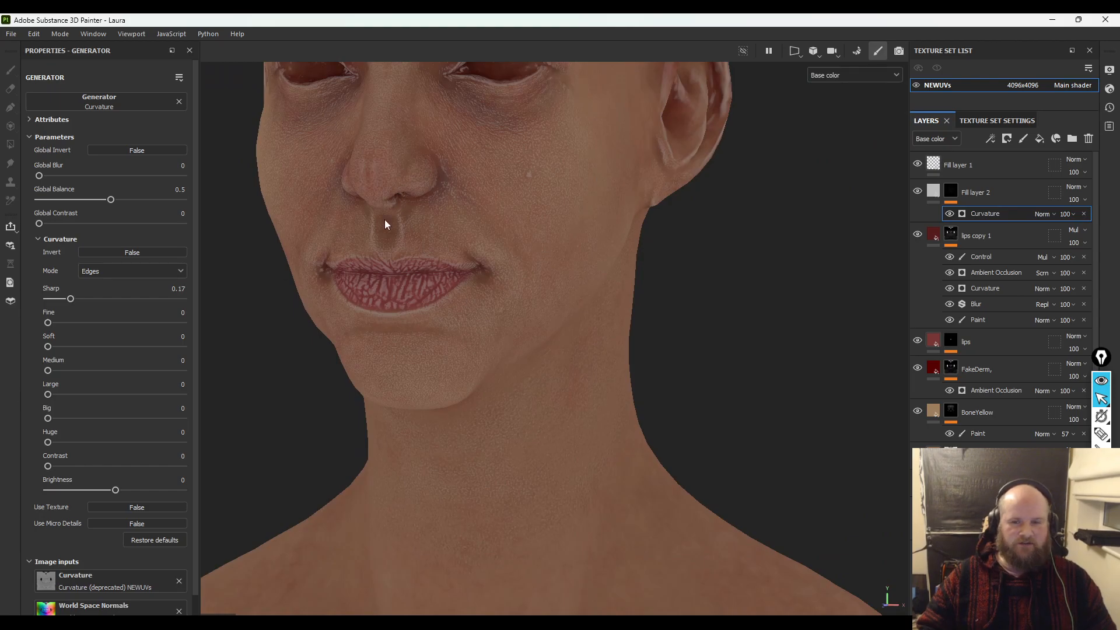
scroll(495, 299, "down", 3)
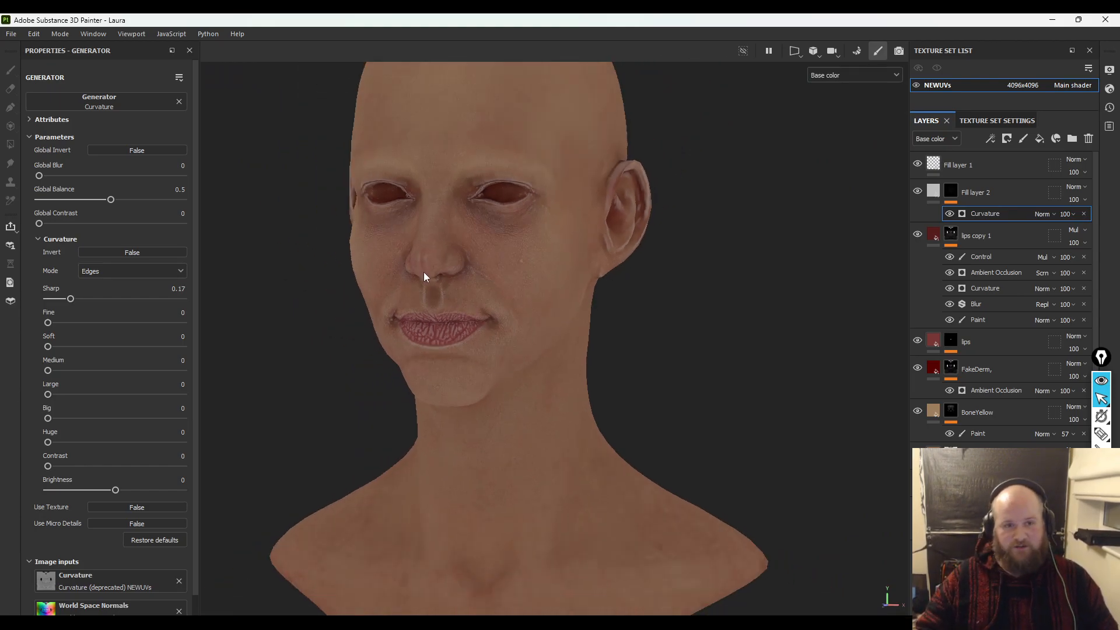
right_click_drag(424, 272, 750, 430, "alt")
middle_click_drag(608, 419, 604, 360, "alt")
right_click_drag(604, 360, 933, 574, "alt")
middle_click_drag(688, 478, 861, 541, "alt")
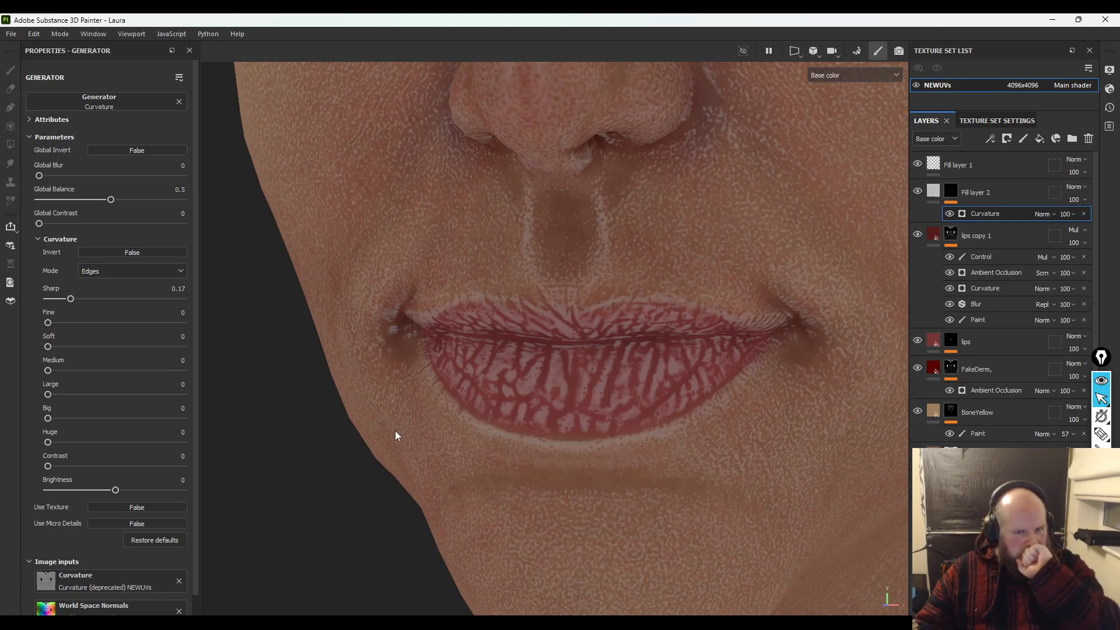
left_click_drag(47, 369, 22, 379)
left_click_drag(61, 293, 35, 301)
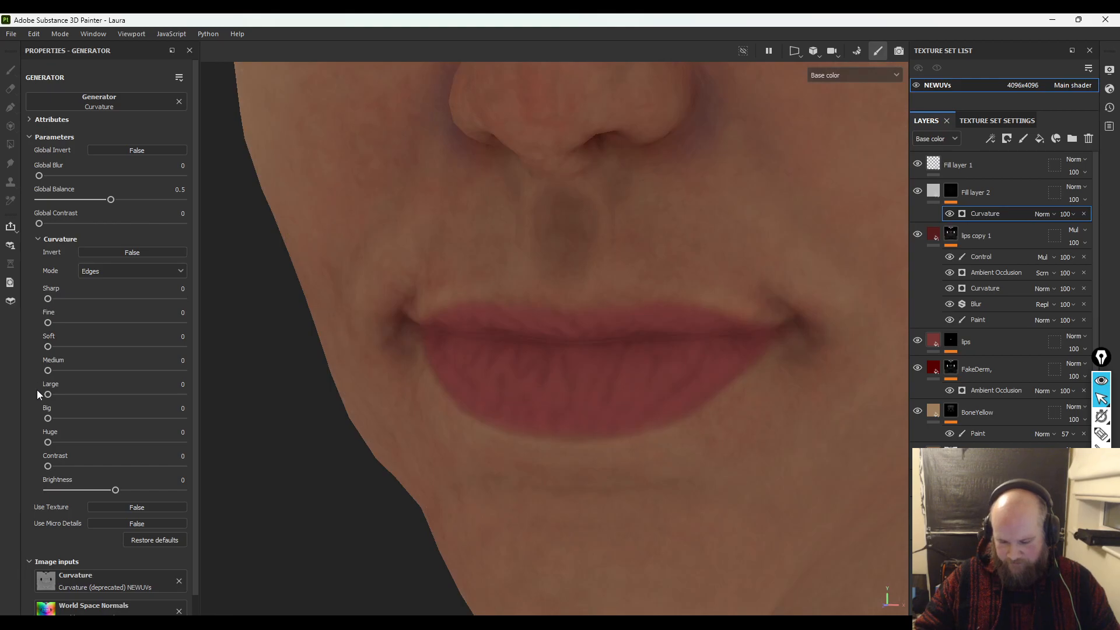
left_click_drag(48, 371, 19, 376)
left_click_drag(77, 422, 21, 423)
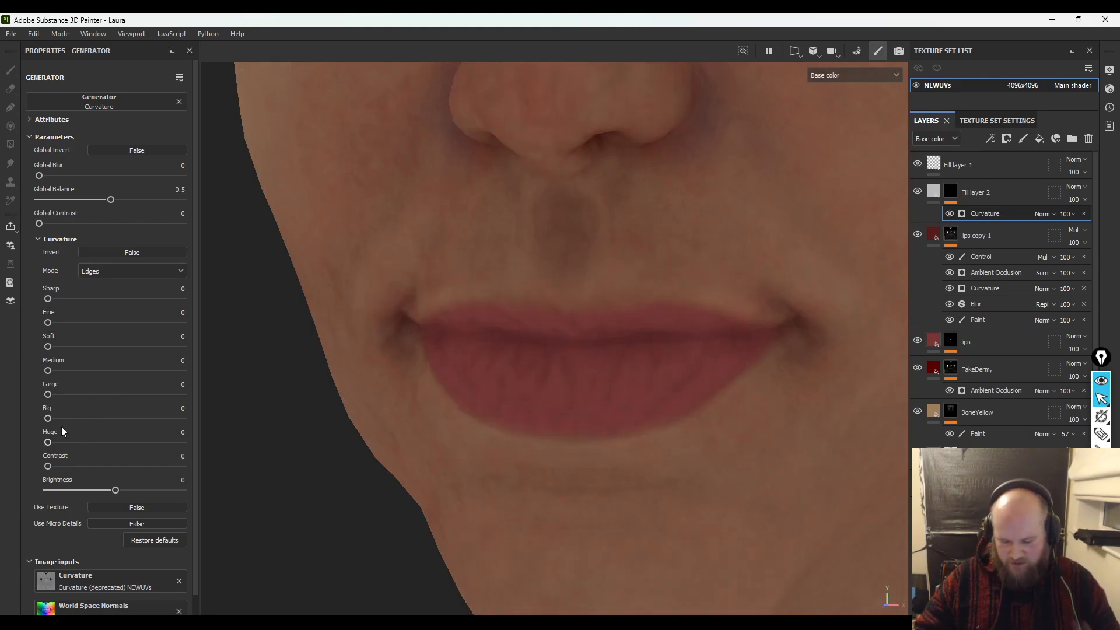
left_click_drag(48, 299, 61, 299)
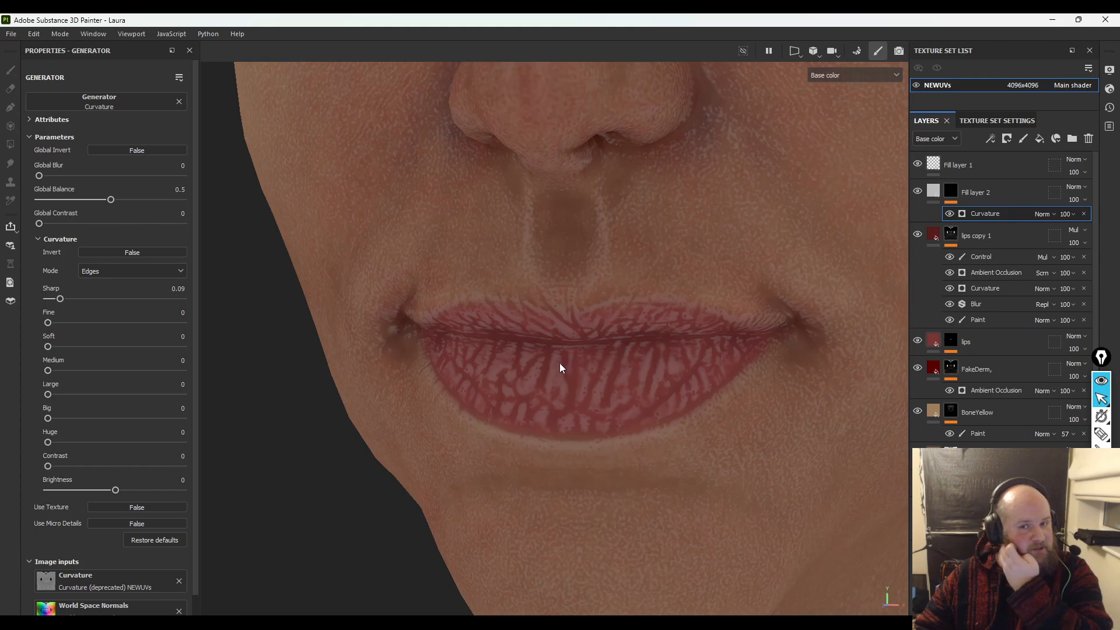
- Create a folder above Fill layer 2 and name it Lips
left_click(991, 193)
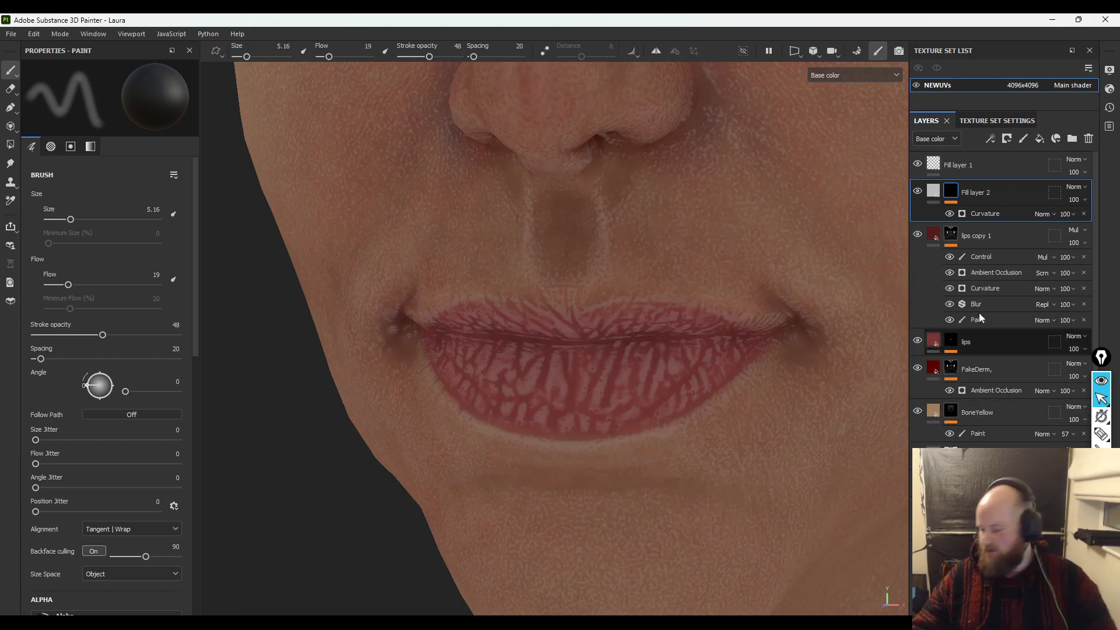
left_click(1070, 139)
double_click(971, 198)
type("Lips")
key("Return")
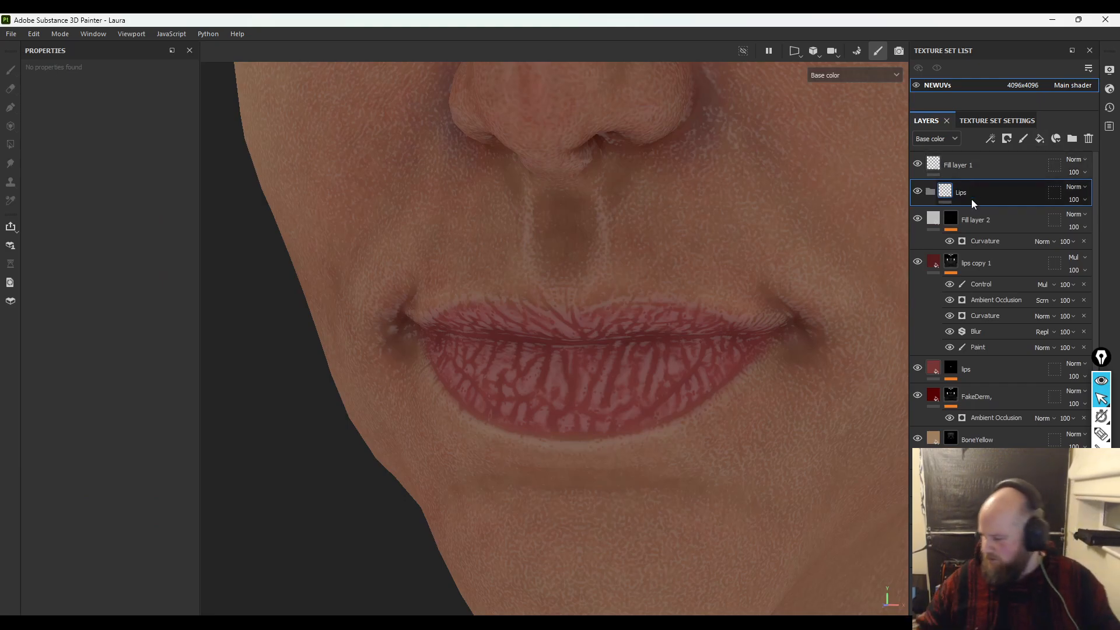
- Move Fill layer 2, lips copy 1 and lips into the Lips folder
left_click(1010, 220)
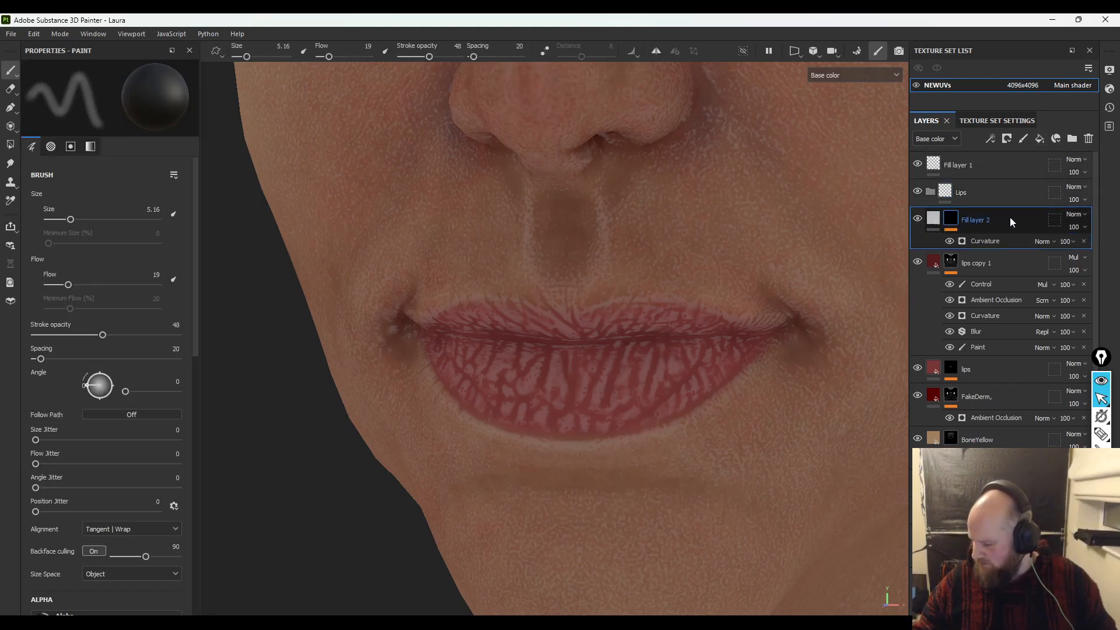
left_click(999, 374, "shift")
left_click_drag(1007, 241, 1006, 188)
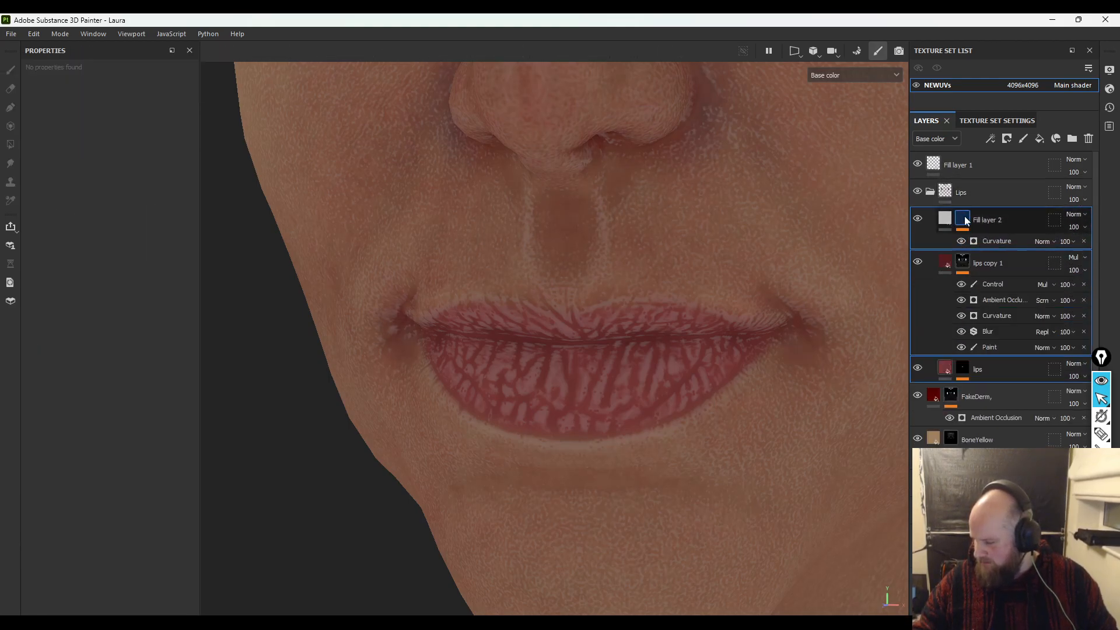
- Add a black mask to the Lips folder and paint the whole lip area in white, raising the brush flow to 65
double_click(958, 193)
right_click(946, 193)
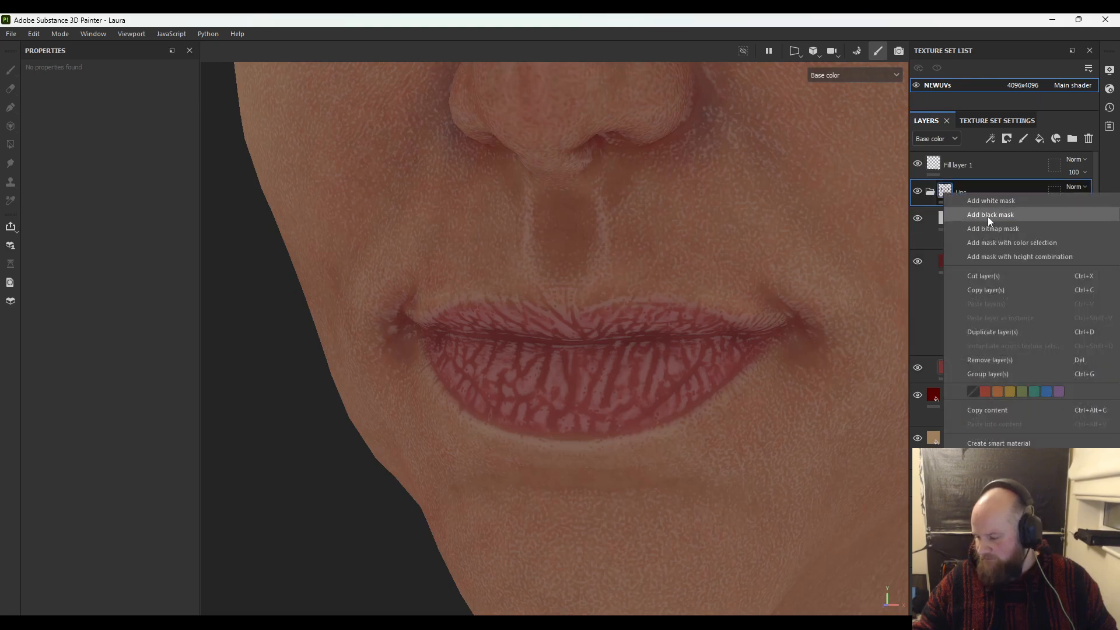
left_click(988, 218)
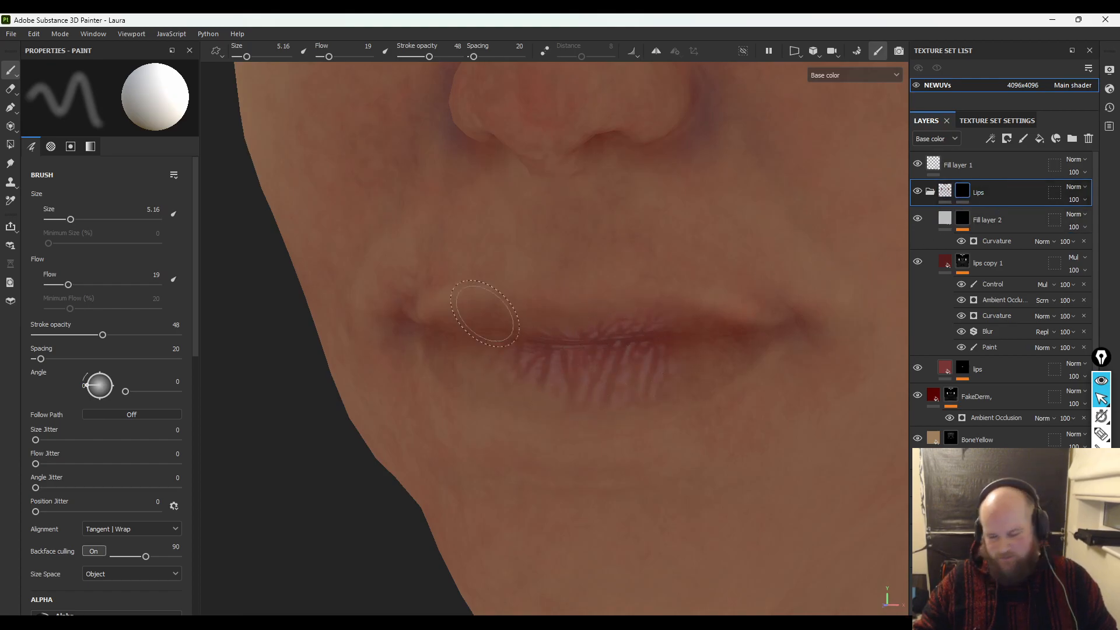
left_click_drag(66, 285, 119, 285)
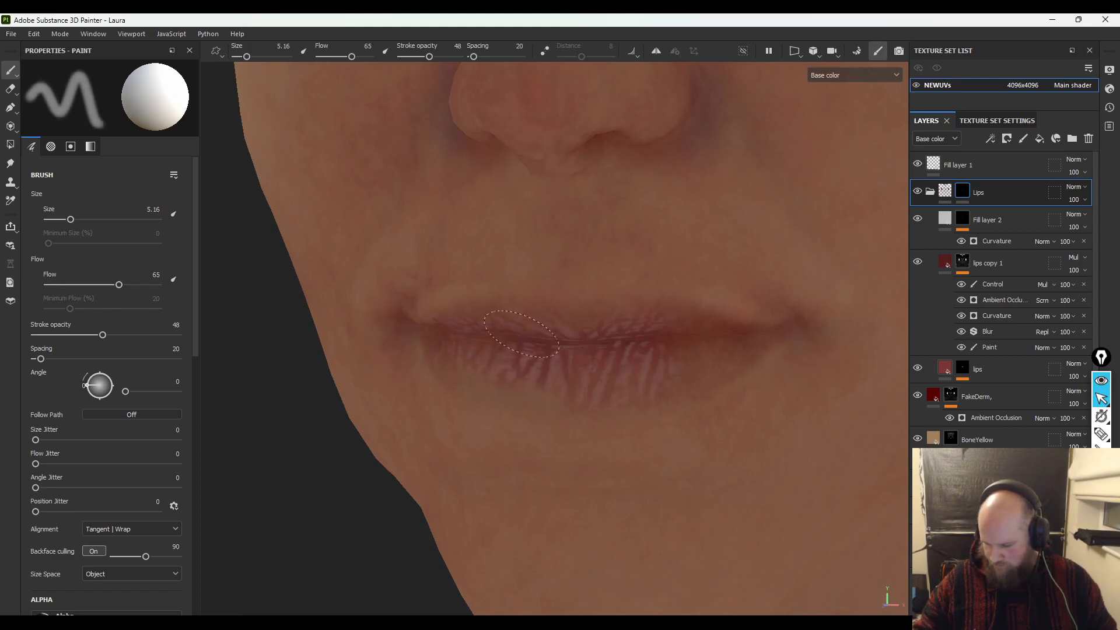
mouse_move(695, 342)
left_mouse_down()
mouse_move(647, 365)
mouse_move(446, 368)
left_mouse_up()
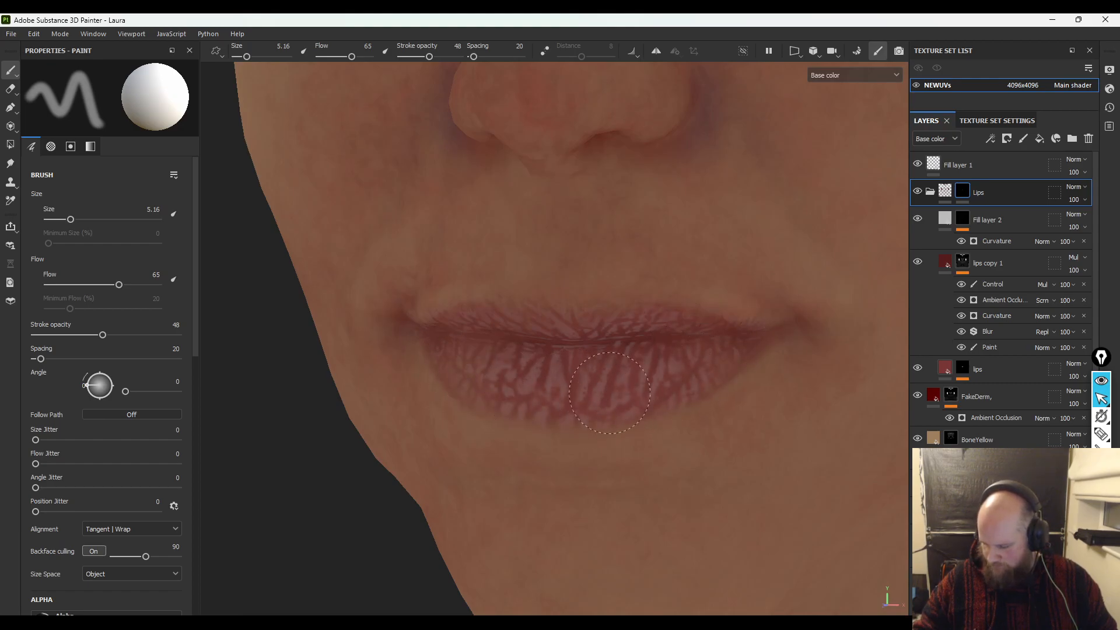
left_click_drag(682, 326, 562, 324, "alt")
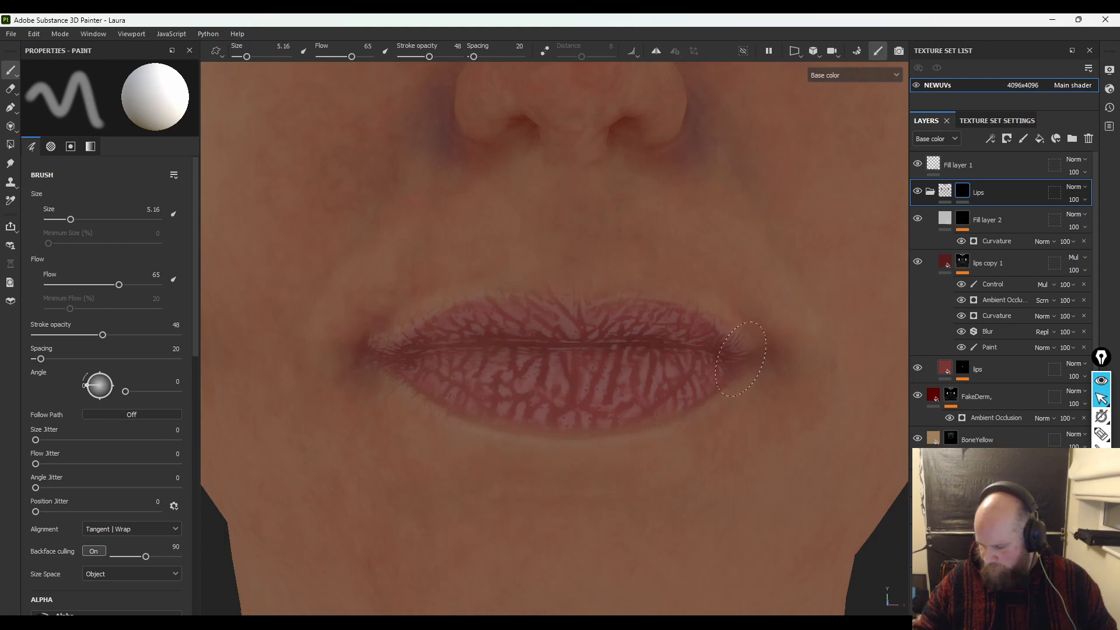
- Move Fill layer 2 out of the Lips folder and back inside to compare the effect of the folder mask
right_click_drag(578, 373, 484, 297, "alt")
left_click_drag(484, 298, 392, 318, "alt")
mouse_move(490, 361)
right_mouse_down("alt")
mouse_move(746, 391)
mouse_move(770, 408)
right_mouse_up("alt")
middle_click_drag(770, 408, 704, 359, "alt")
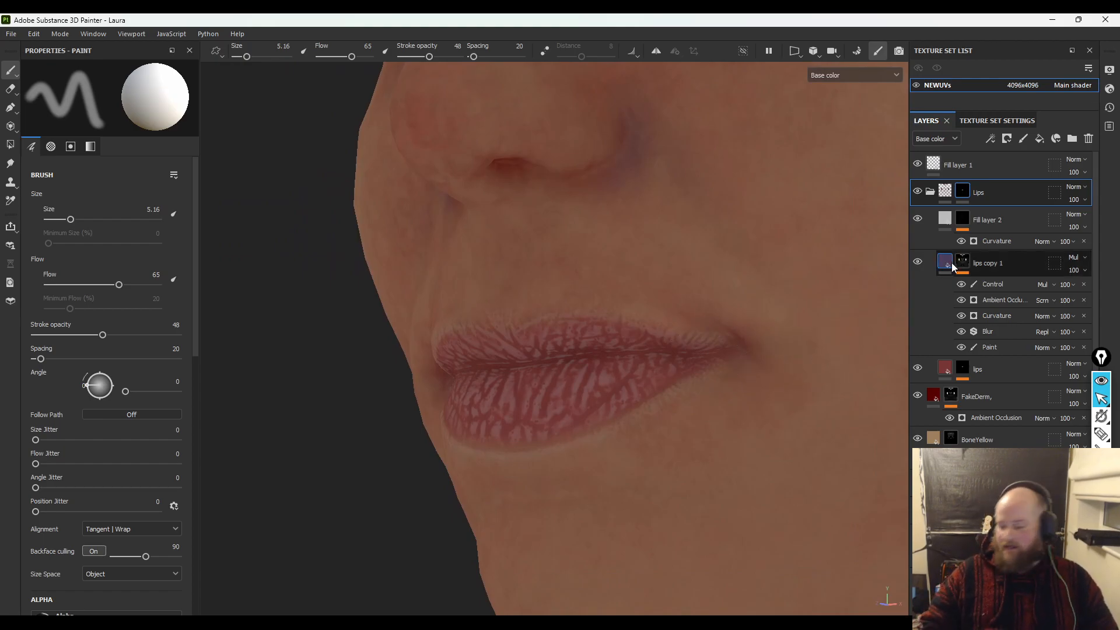
mouse_move(965, 221)
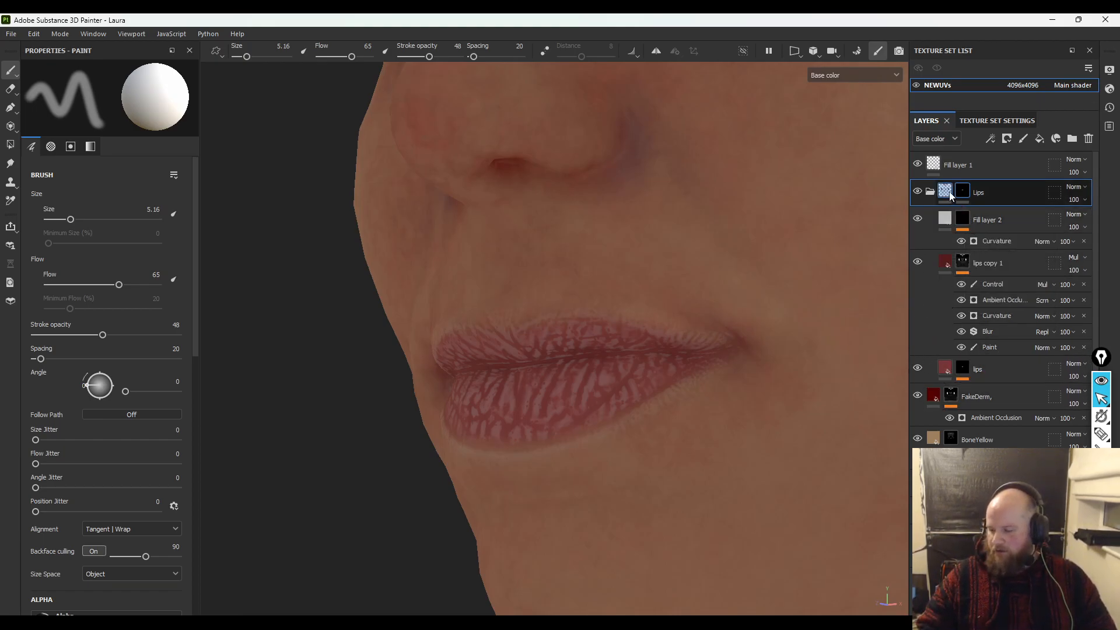
mouse_move(951, 196)
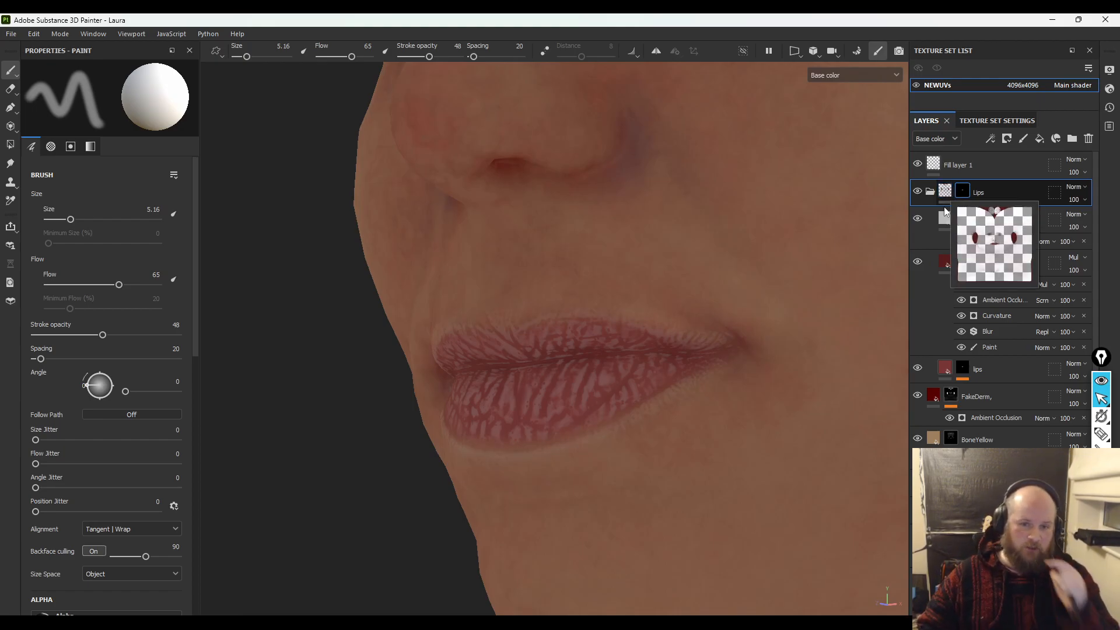
left_click_drag(1002, 219, 999, 178)
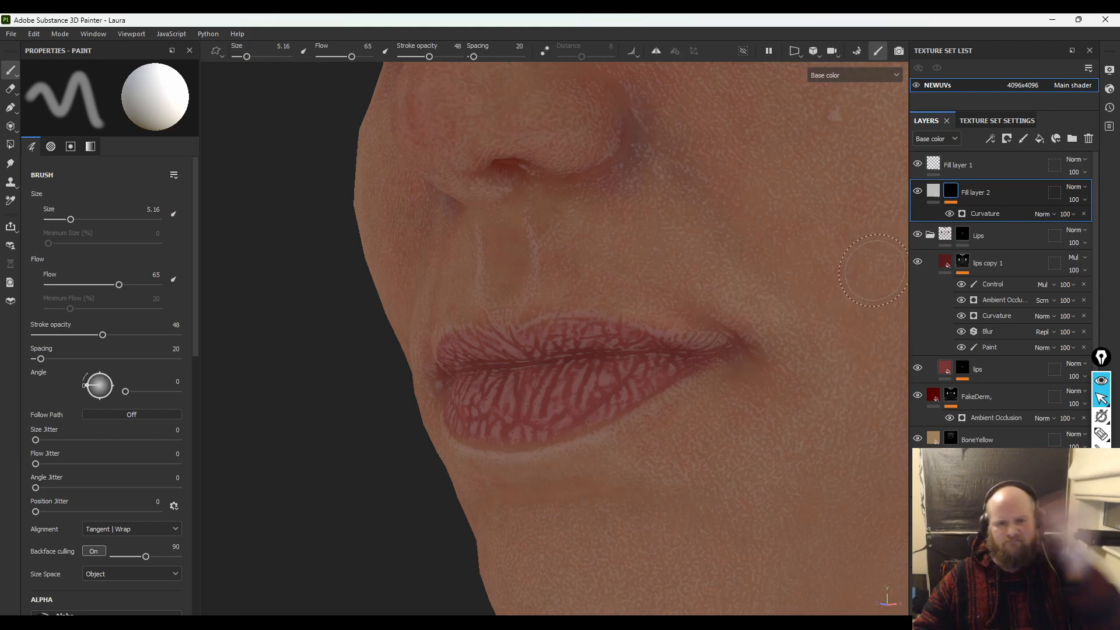
left_click_drag(993, 201, 985, 246)
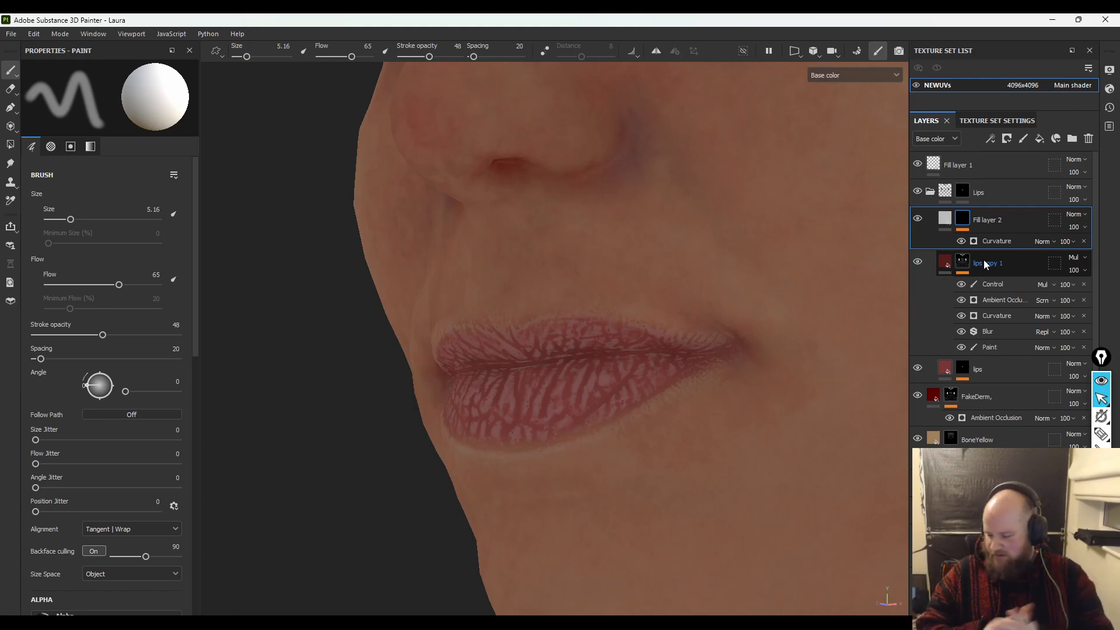
- Change the base color of Fill layer 2 to a muted pink, 936C6C
left_click(945, 219)
left_click(138, 377)
mouse_move(181, 462)
left_mouse_down()
mouse_move(166, 439)
mouse_move(167, 450)
left_mouse_up()
right_click_drag(327, 472, 276, 315, "alt")
left_click_drag(276, 315, 470, 360, "alt")
right_click_drag(471, 360, 569, 415, "alt")
left_click_drag(166, 449, 153, 478)
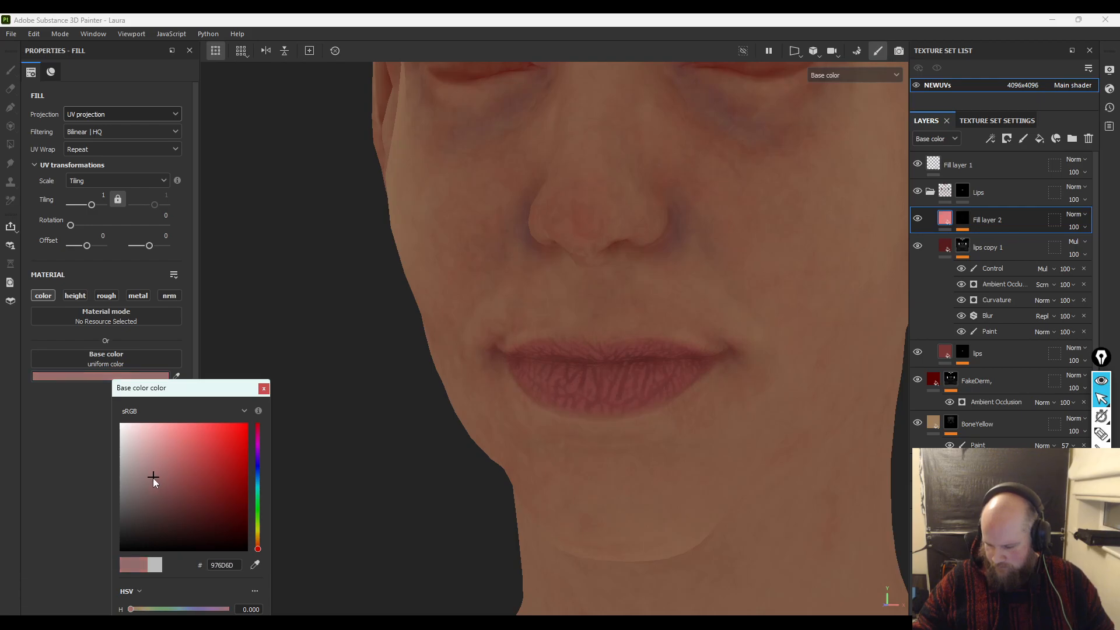
- Examine the lip color on the head from several angles and distances
right_click_drag(360, 441, 402, 321, "alt")
left_click_drag(415, 310, 497, 312, "alt")
middle_click_drag(497, 312, 458, 286, "alt")
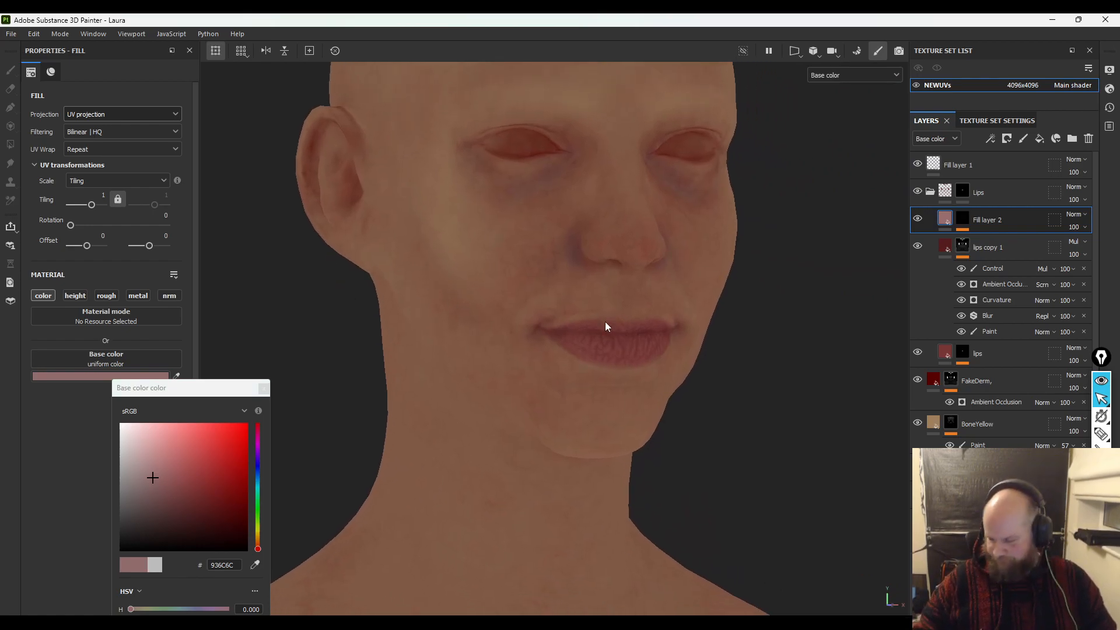
left_click_drag(608, 328, 550, 244, "alt")
middle_click_drag(550, 239, 680, 392, "alt")
left_click_drag(680, 392, 528, 395, "alt")
middle_click_drag(527, 395, 500, 350, "alt")
right_click_drag(499, 354, 732, 383, "alt")
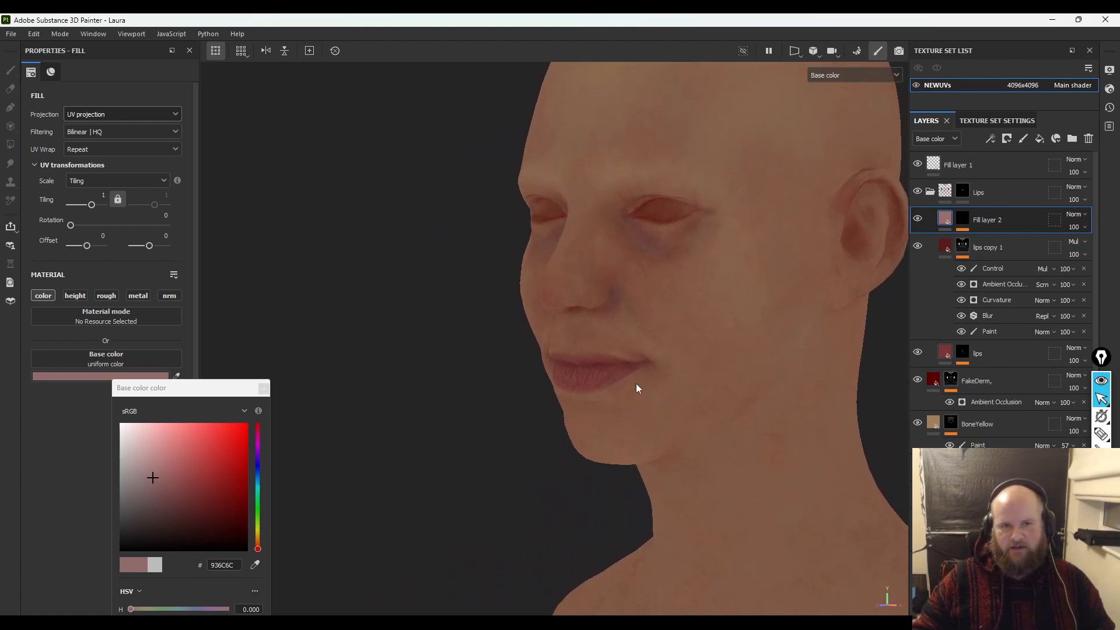
middle_click_drag(712, 365, 700, 330, "alt")
right_click_drag(700, 330, 403, 257, "alt")
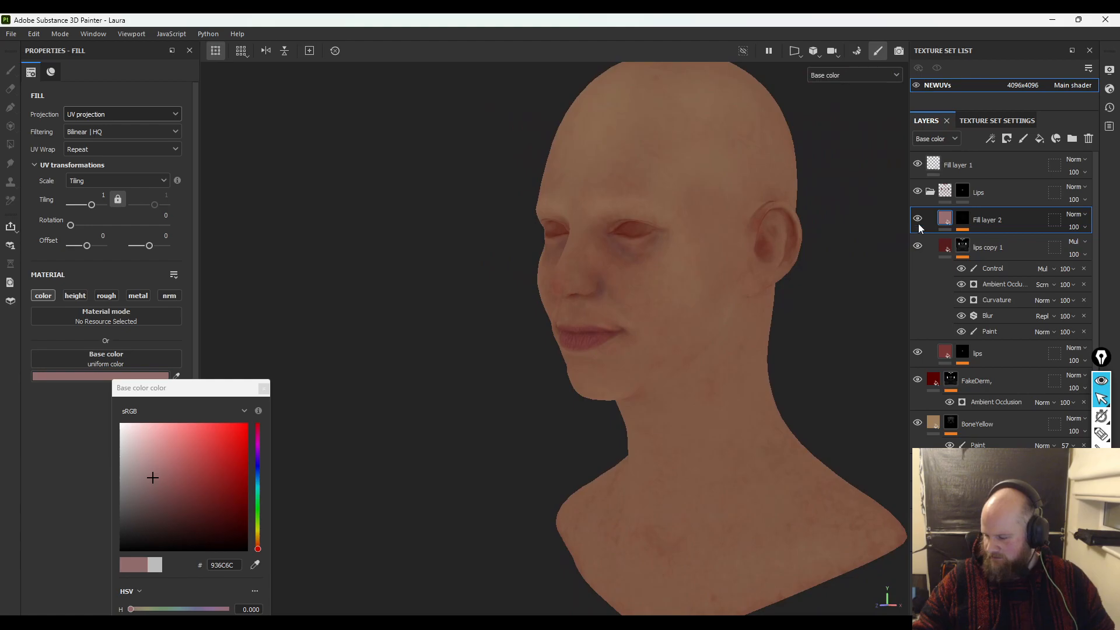
- Collapse the Lips folder and hide every skin layer, including Purop, SubDerm and Base inside the Subdermis folder
left_click(931, 192)
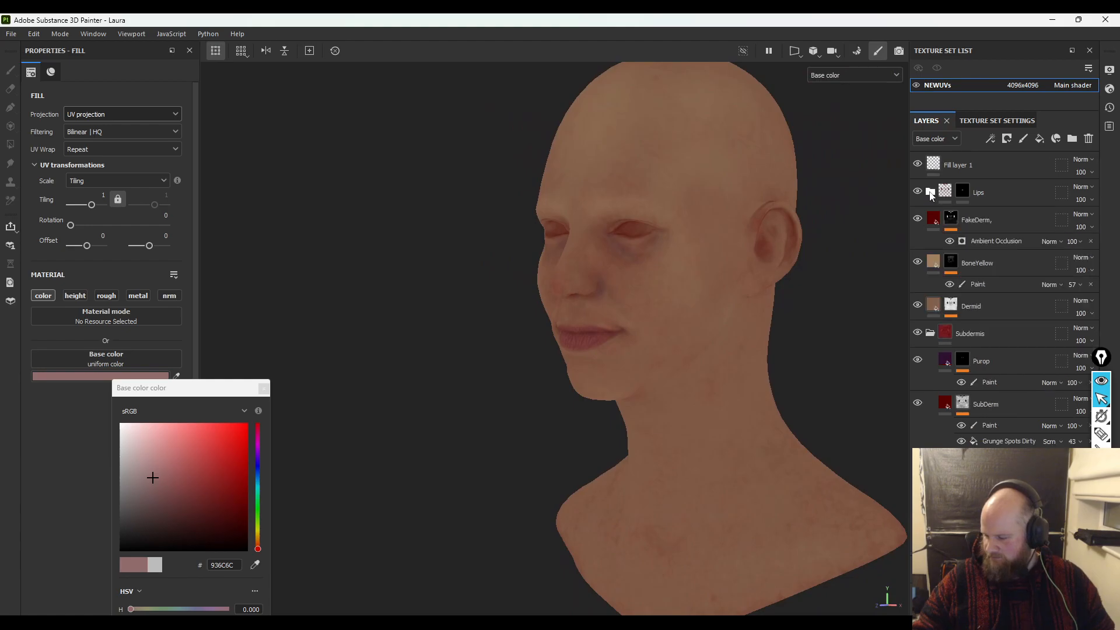
left_click(930, 332)
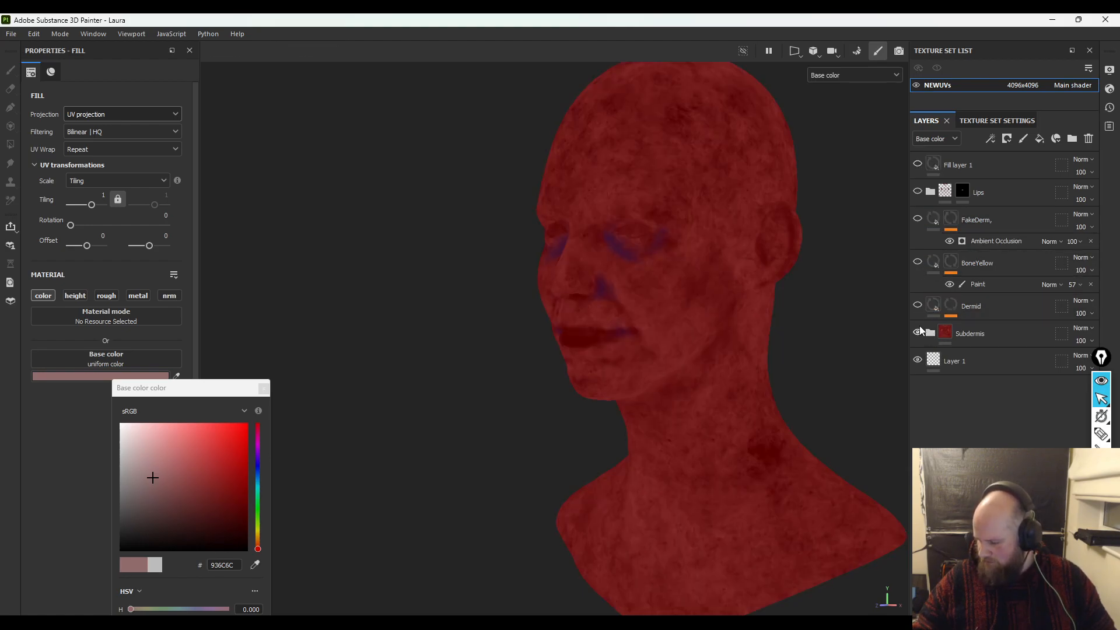
left_click(930, 333)
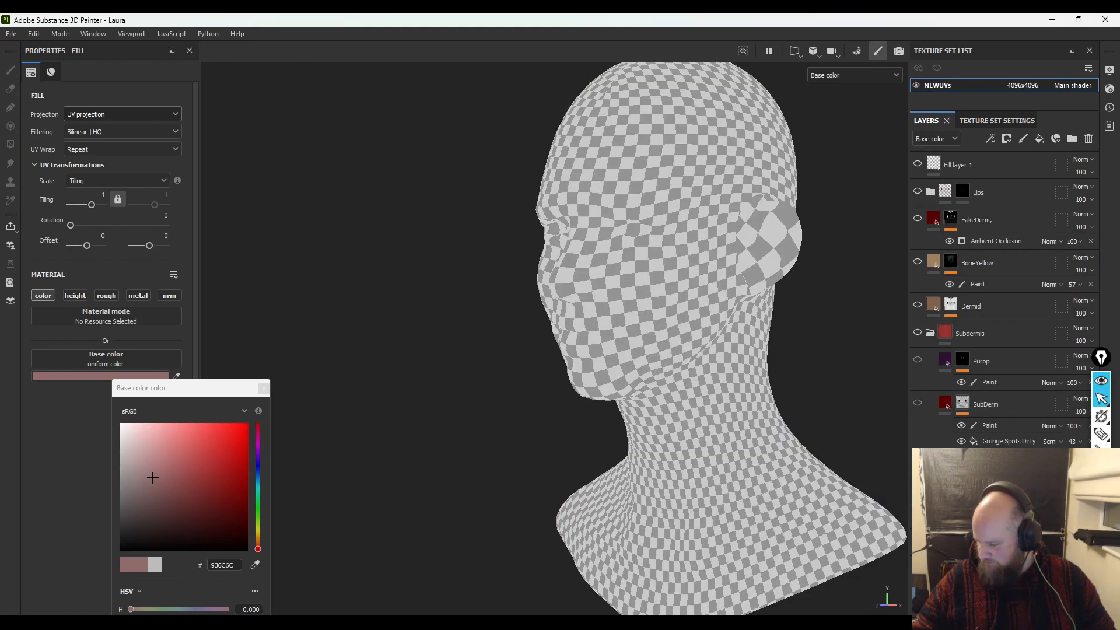
- Reveal the Subdermis layers one at a time, from Base through SubDerm to Purop, and collapse the folder
left_click(917, 332)
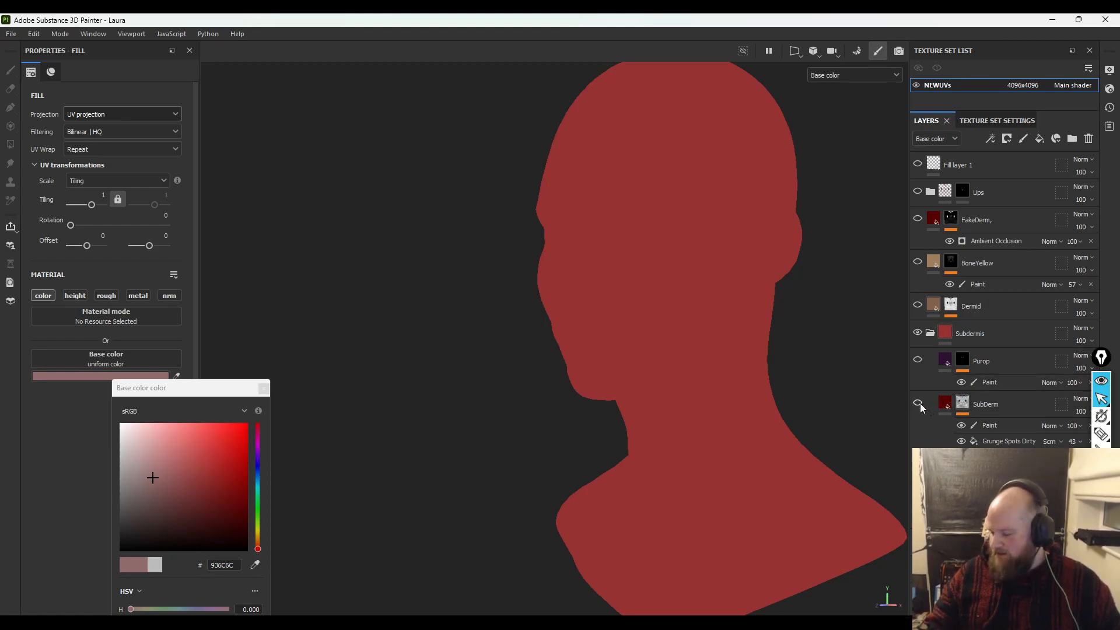
left_click(917, 406)
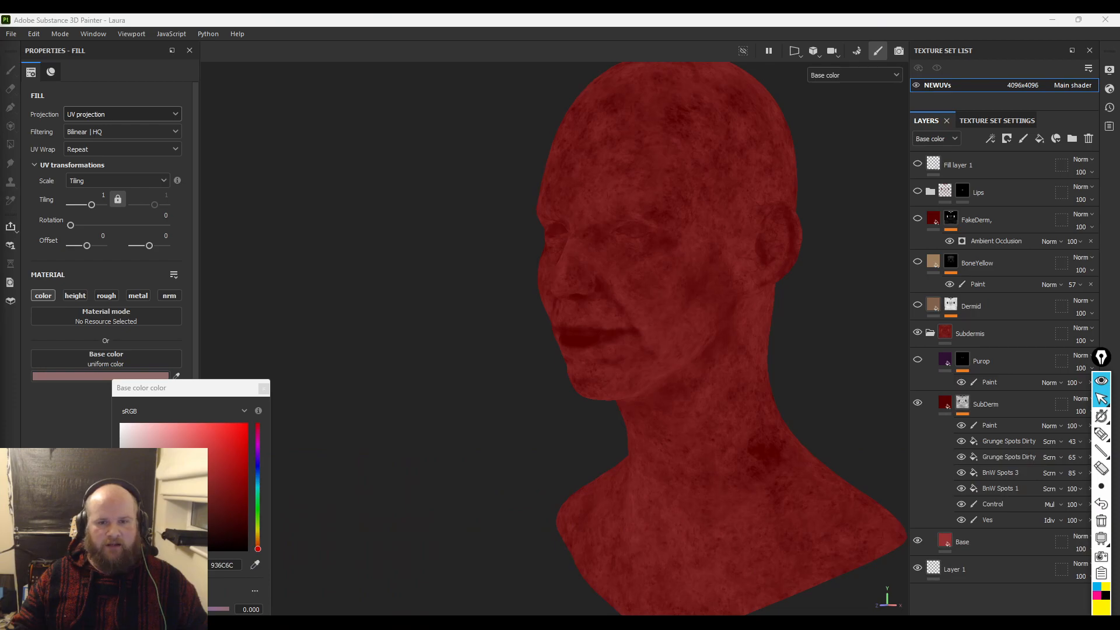
left_click(986, 542)
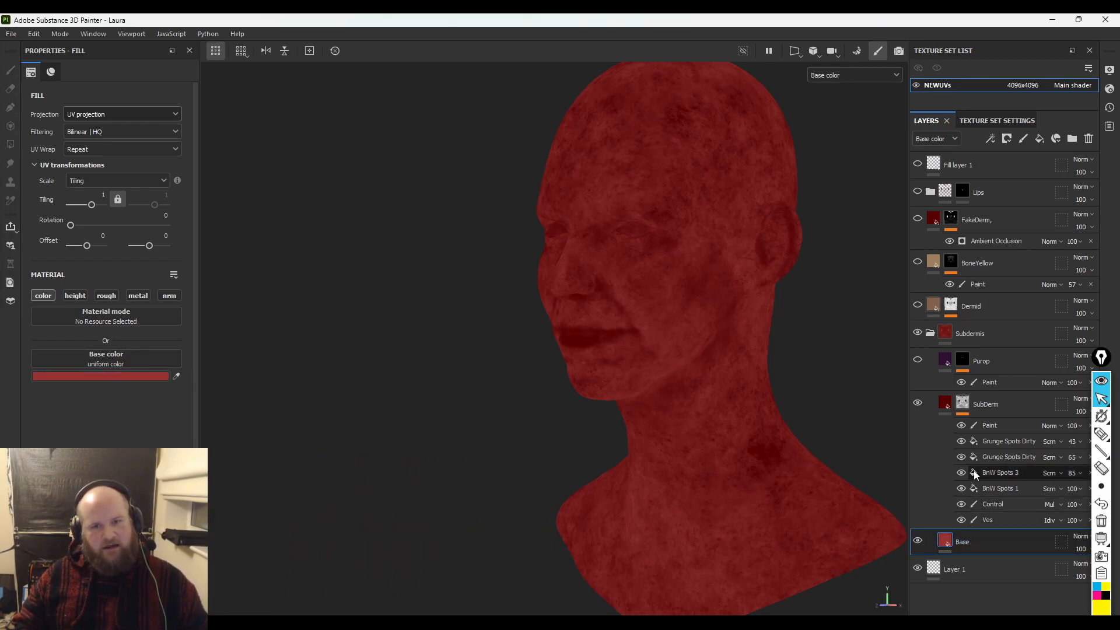
left_click(1022, 416)
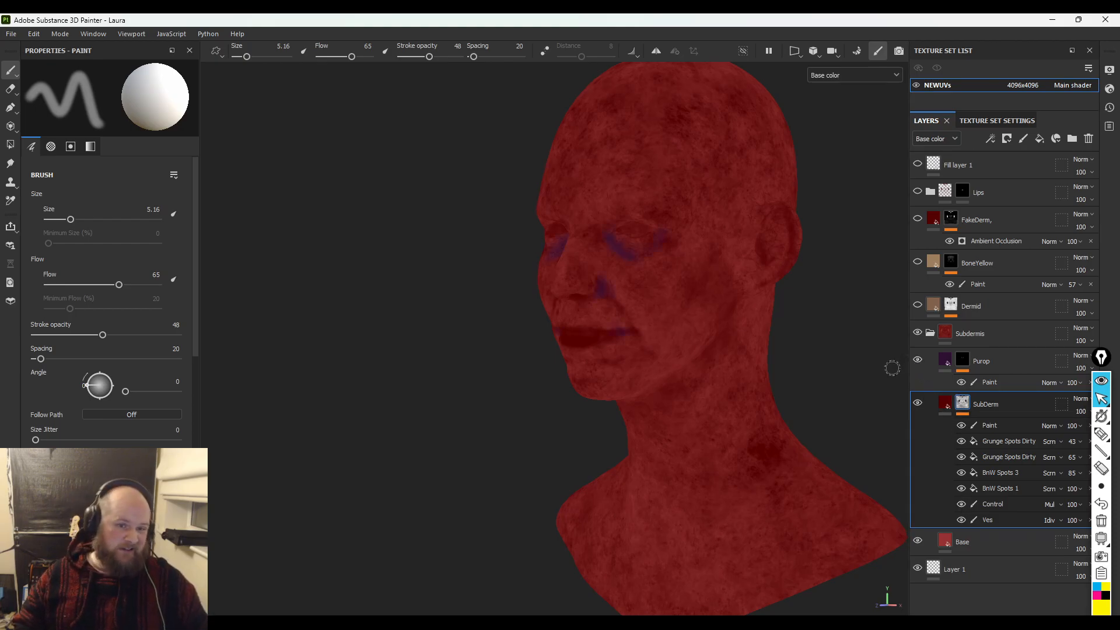
left_click(930, 335)
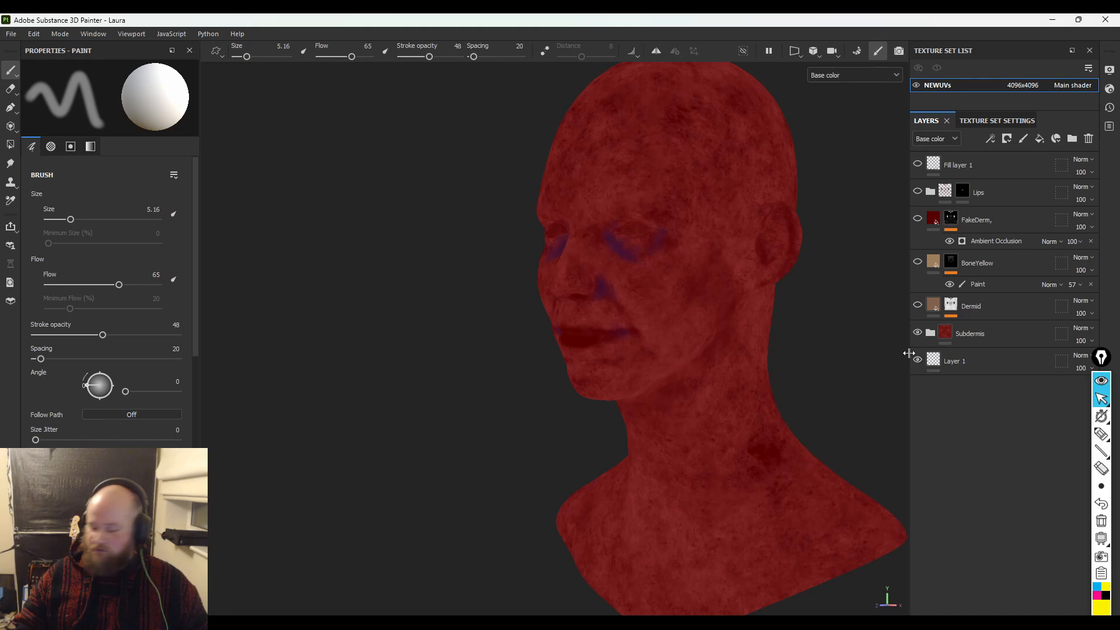
- Show the Dermid layer, hide all its mask effects, and turn its two Paint effects back on one by one
left_click(917, 305)
left_click(923, 315)
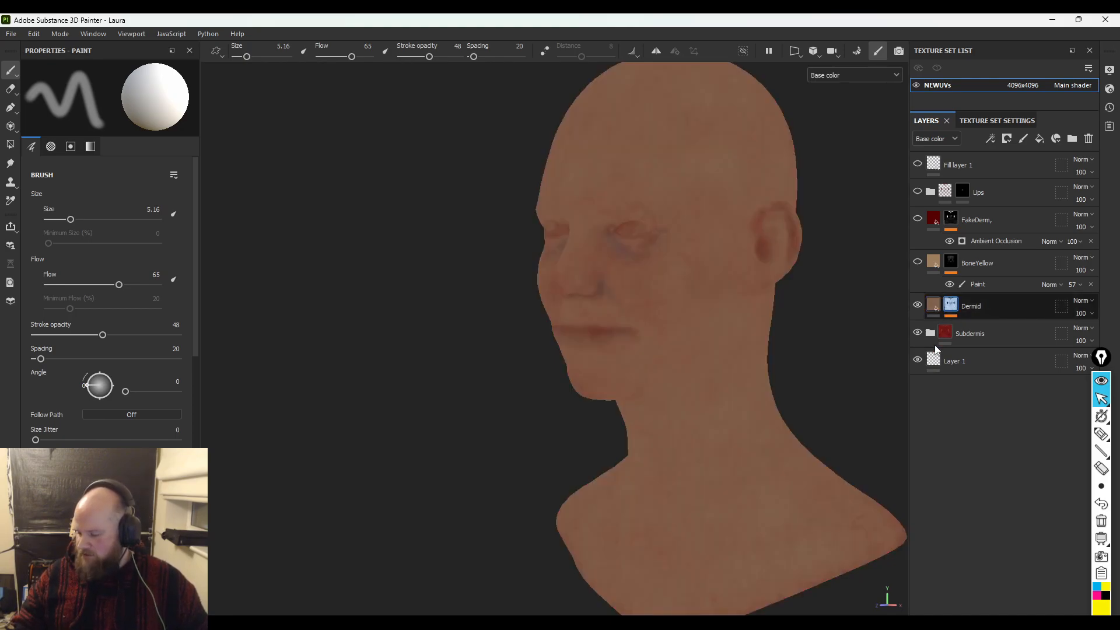
left_click(951, 316)
left_click(950, 328)
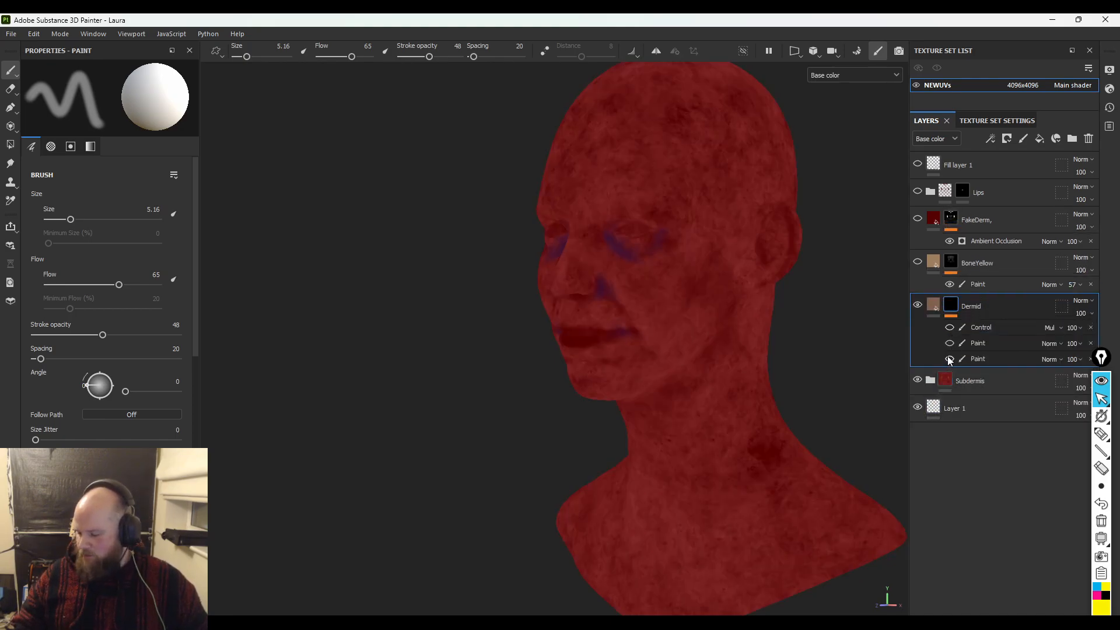
left_click(950, 328)
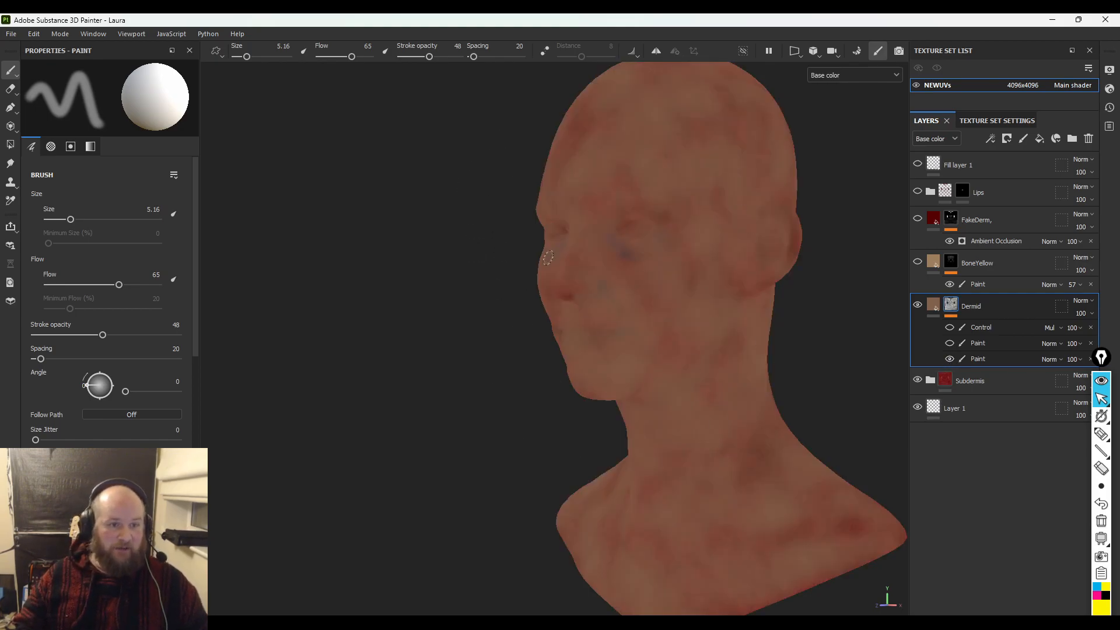
left_click(950, 344)
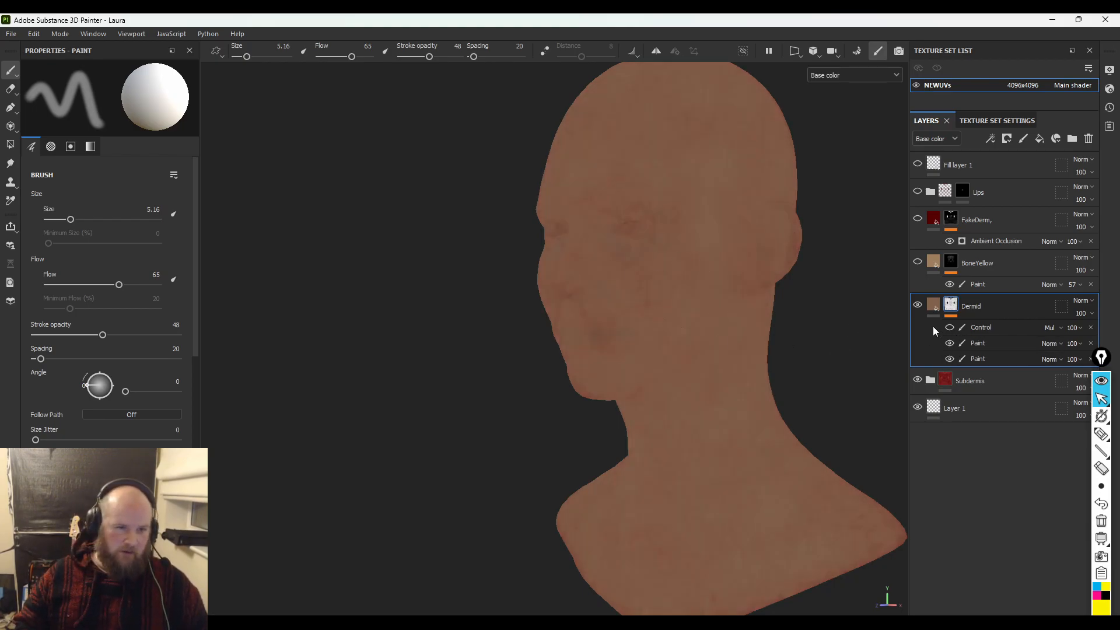
- Switch the Control effect in the Dermid mask on and off repeatedly to compare its influence, leaving it on
left_click(979, 329)
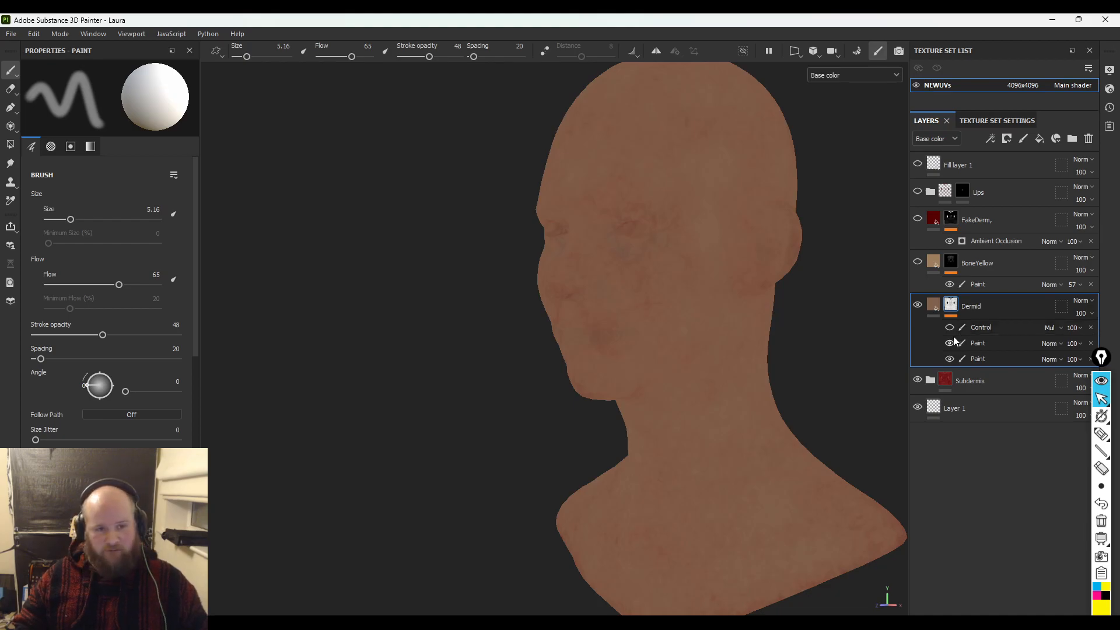
left_click(951, 328)
left_click(951, 328)
left_click(951, 328)
left_click(951, 328)
left_click(951, 327)
left_click(951, 328)
left_click(952, 327)
left_click(951, 328)
left_click(951, 328)
left_click(952, 328)
left_click(951, 328)
- Show the BoneYellow layer, compare the head with and without it, and inspect its mask and fill color
left_click(917, 263)
left_click(917, 263)
left_click(917, 263)
left_click(972, 266)
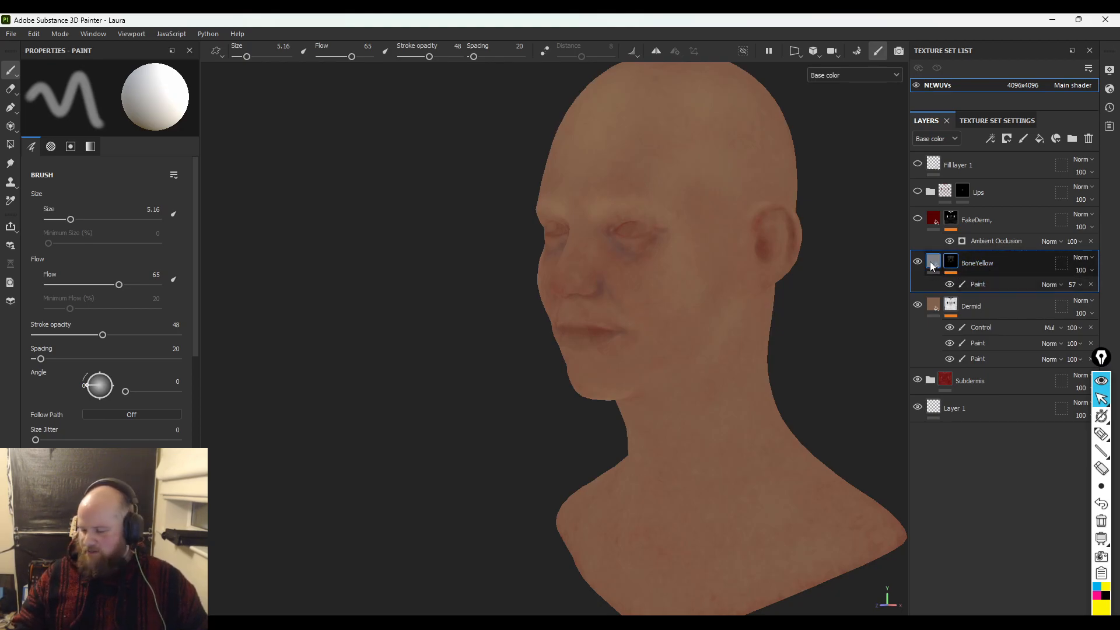
mouse_move(930, 267)
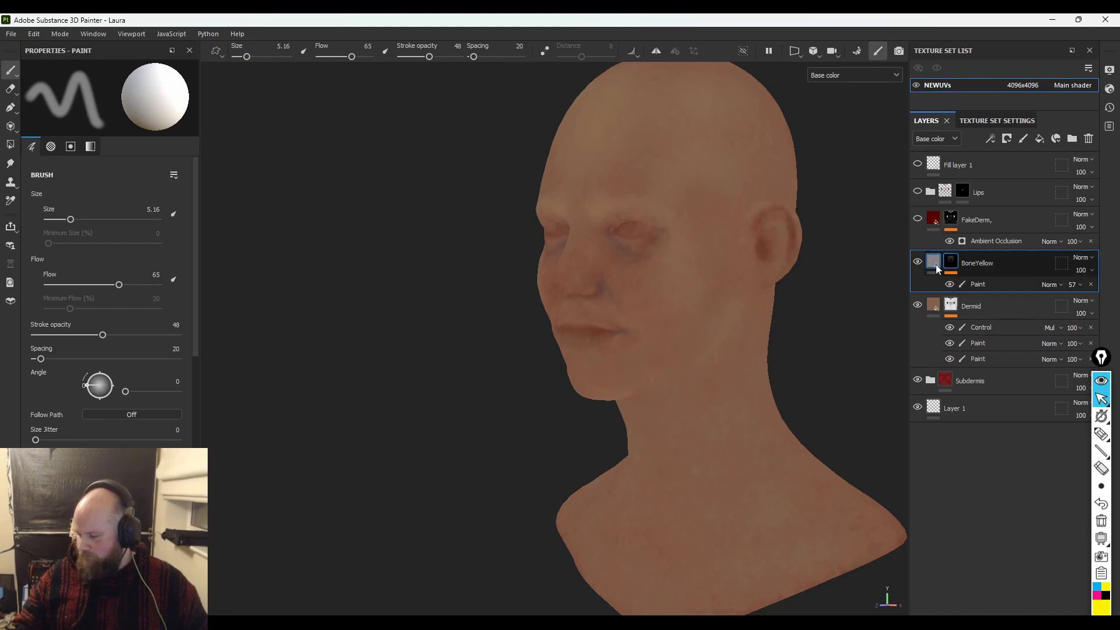
- Show the FakeDerm layer and preview its fill color and ambient occlusion mask
left_click(918, 220)
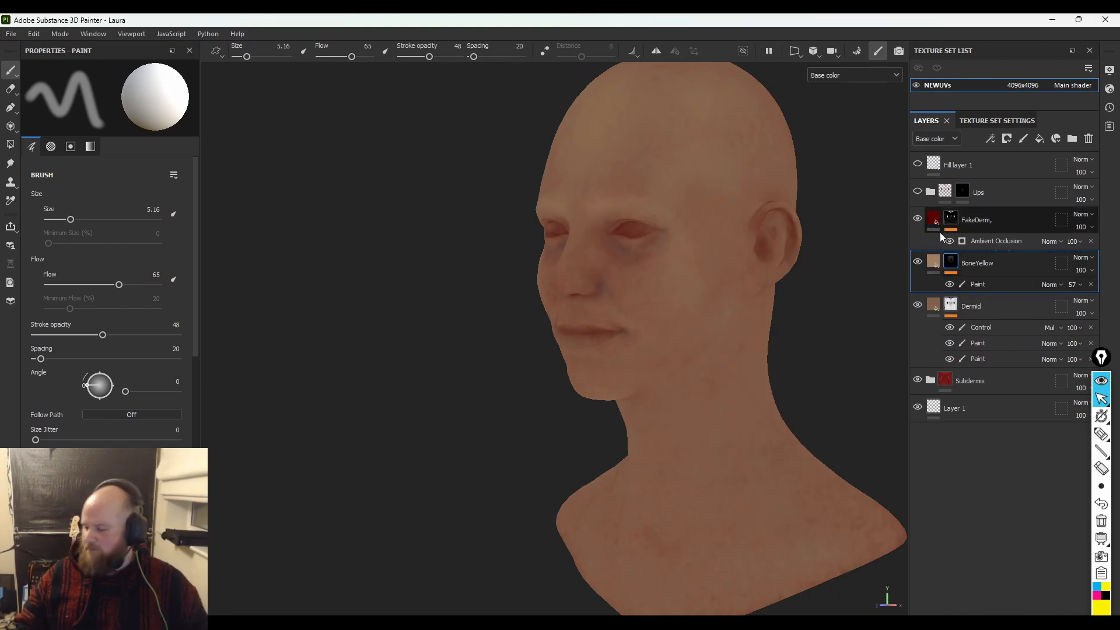
left_click(932, 224)
left_click(952, 219)
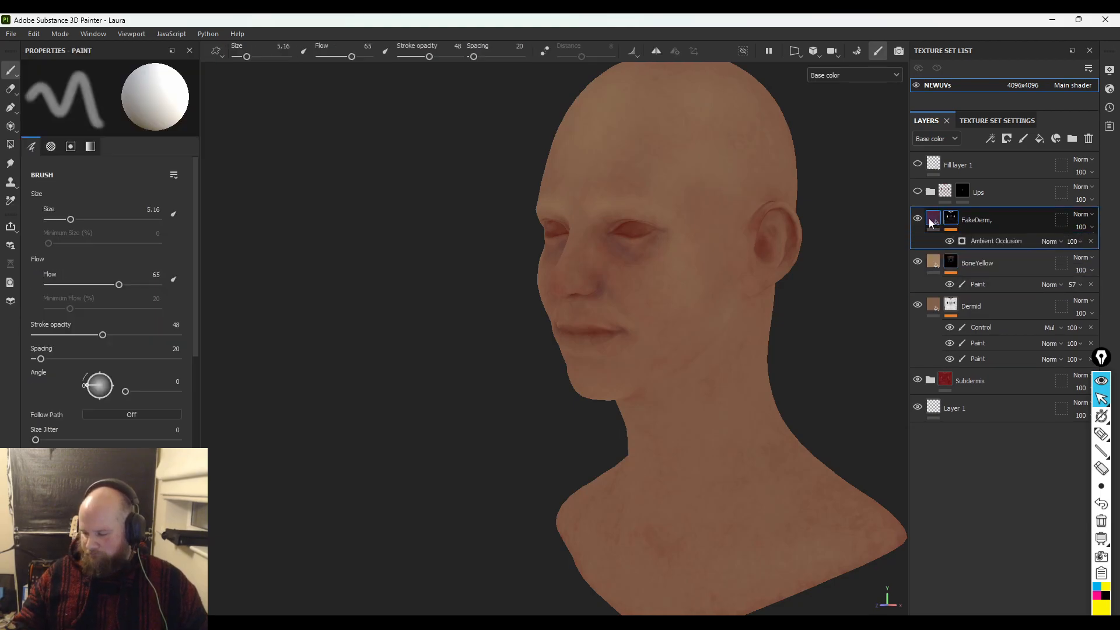
mouse_move(931, 223)
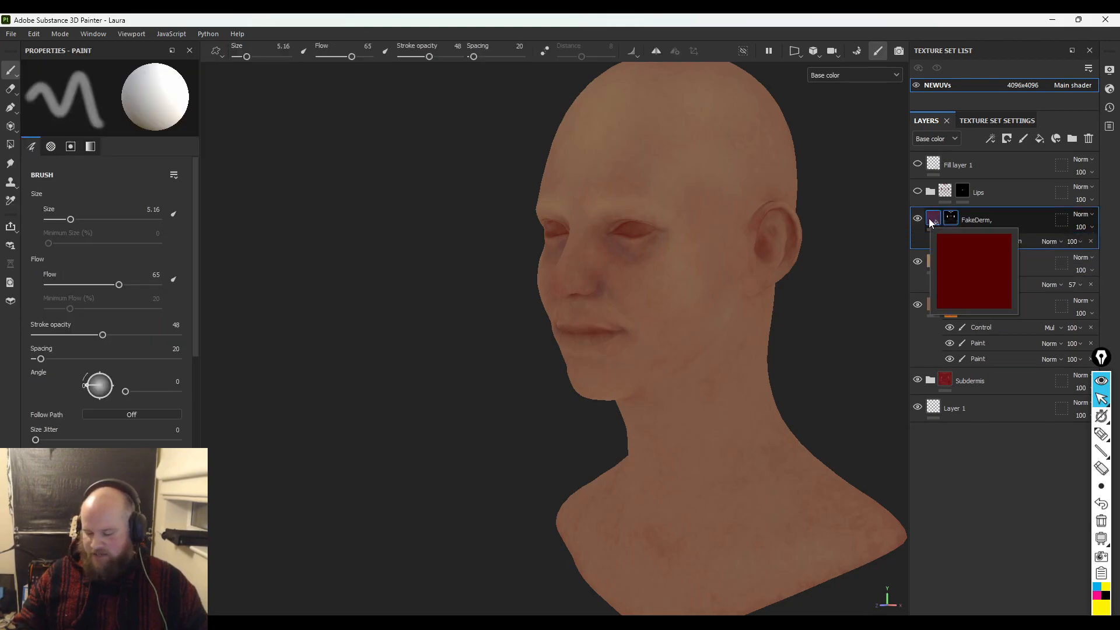
- Expand the Subdermis folder and toggle FakeDerm repeatedly to compare its effect on the skin
left_click(931, 380)
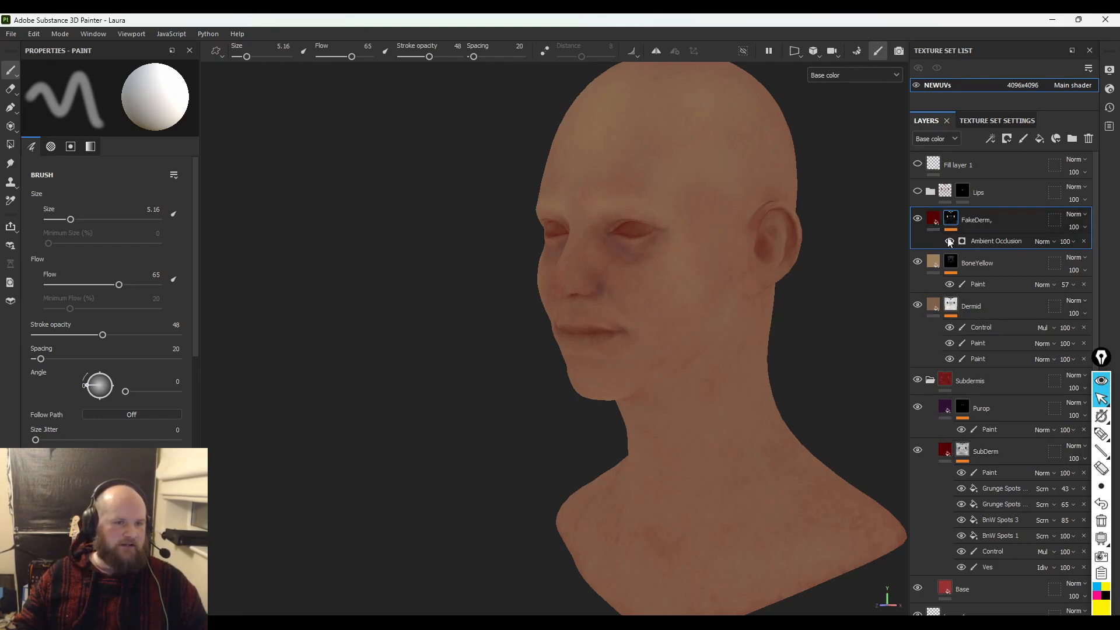
left_click(916, 220)
left_click(918, 221)
left_click(920, 221)
left_click(919, 222)
left_click(920, 222)
left_click(921, 222)
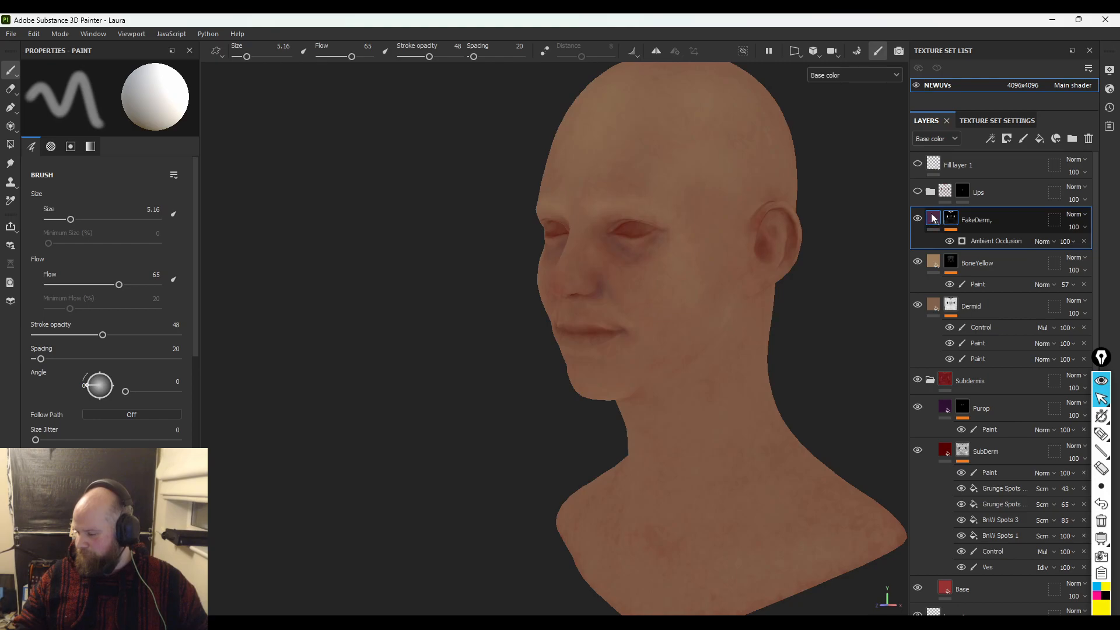
- Show and expand the Lips folder, isolate the base lips layer by hiding Fill layer 2 and lips copy 1, and open its mask effects
left_click(918, 193)
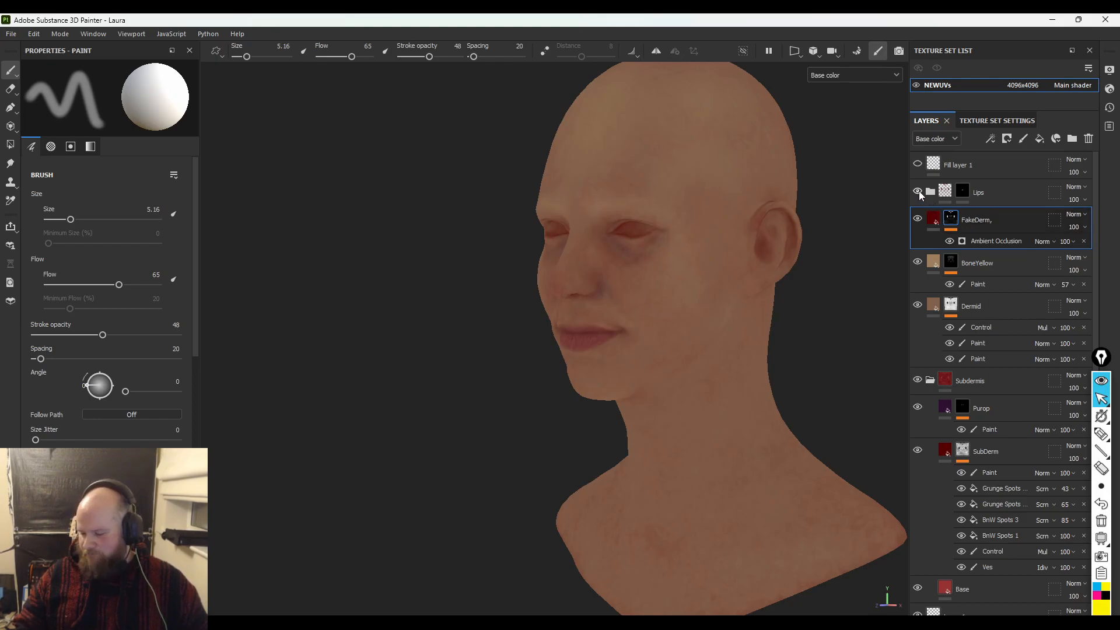
left_click(929, 192)
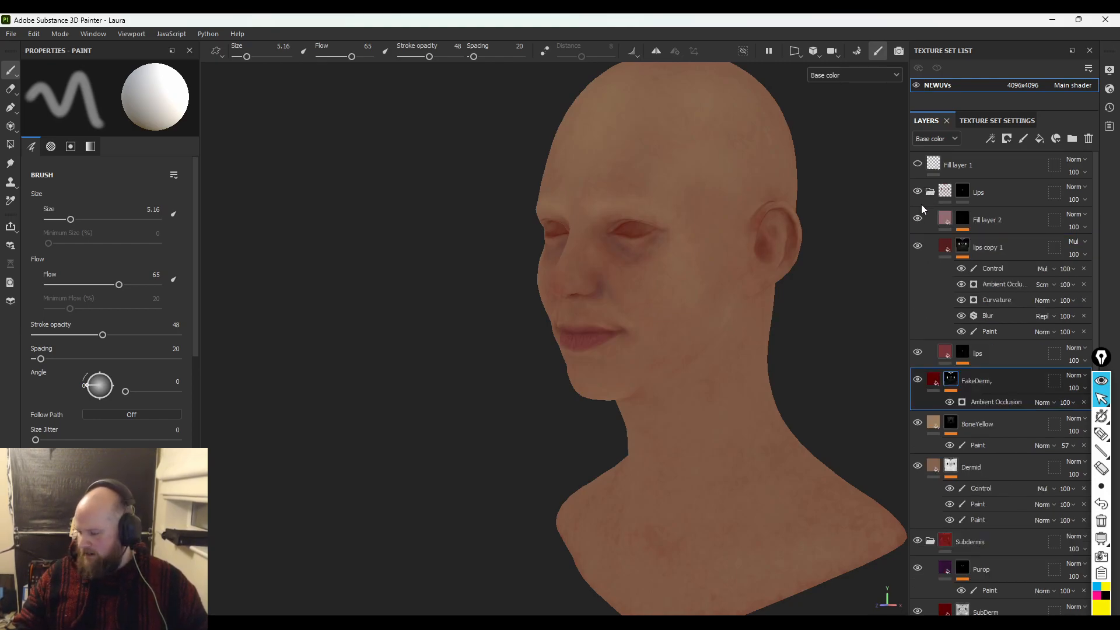
left_click(918, 246)
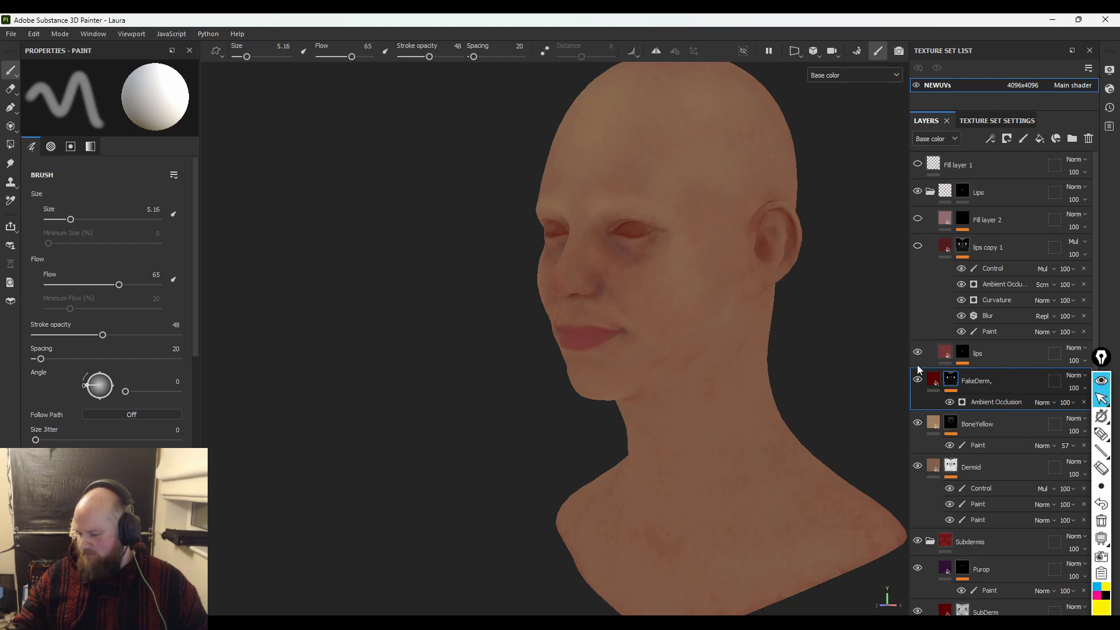
left_click(962, 353)
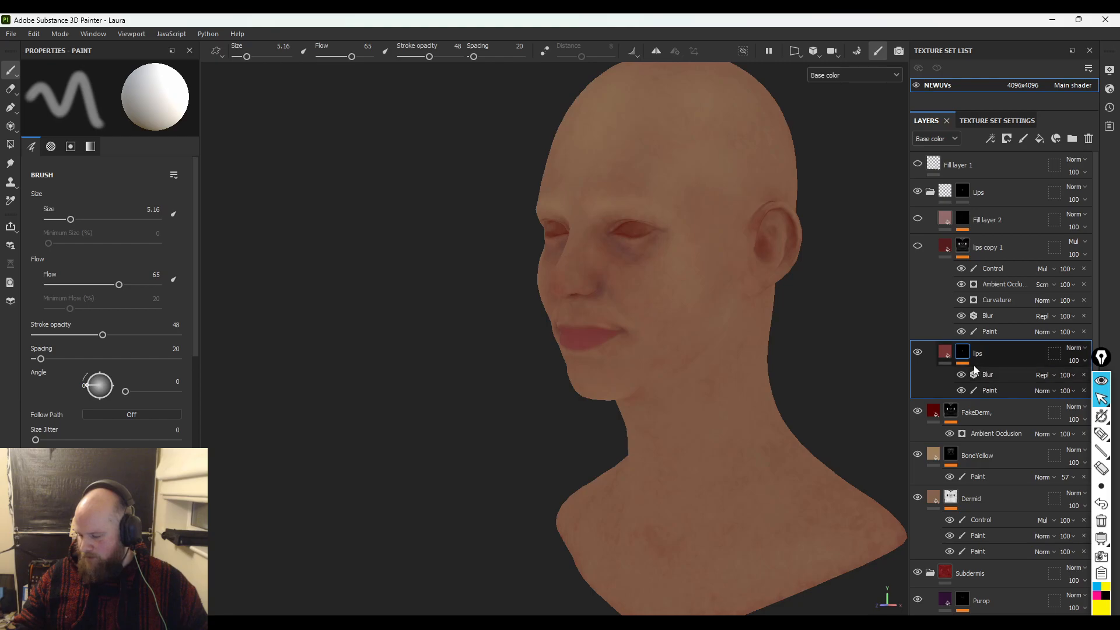
- Show lips copy 1 and turn off its Control, Ambient Occlusion, Curvature, Blur and Paint mask effects
left_click(918, 246)
left_click(961, 268)
left_click(961, 284)
left_click(962, 300)
left_click(961, 315)
left_click(962, 331)
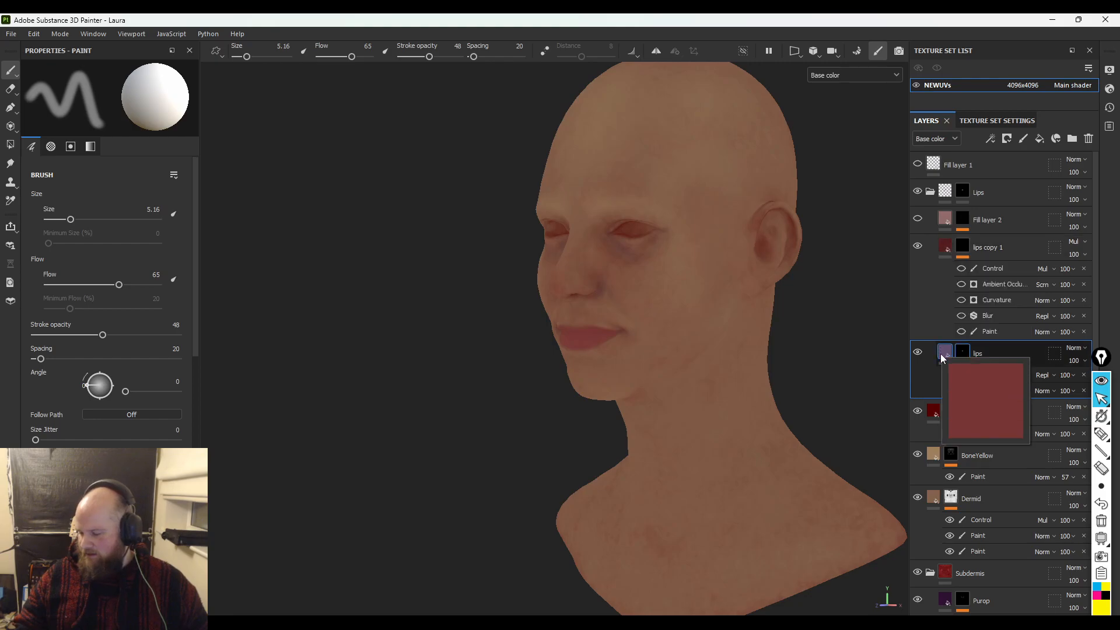
mouse_move(942, 254)
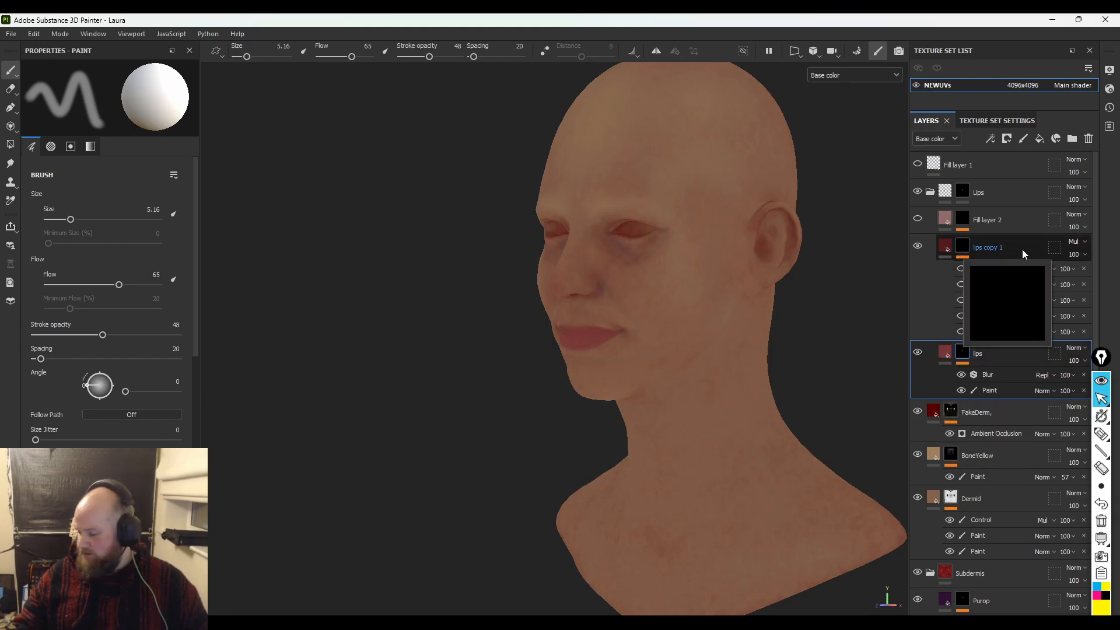
- Turn the Paint, Blur and Curvature effects of lips copy 1 back on and examine the lips up close
left_click(960, 332)
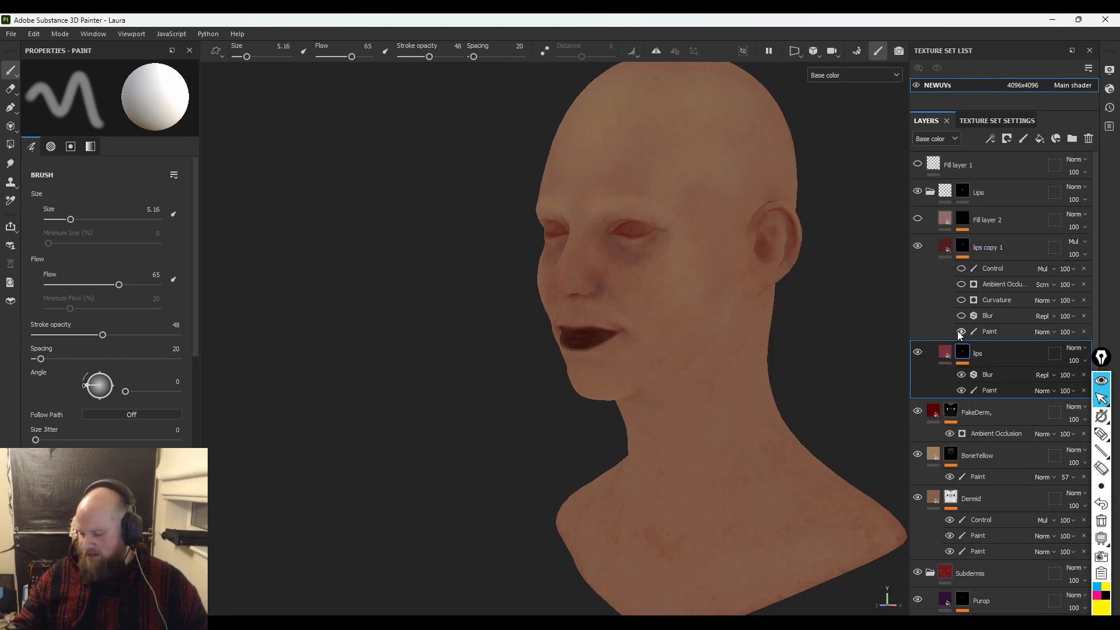
left_click(960, 300)
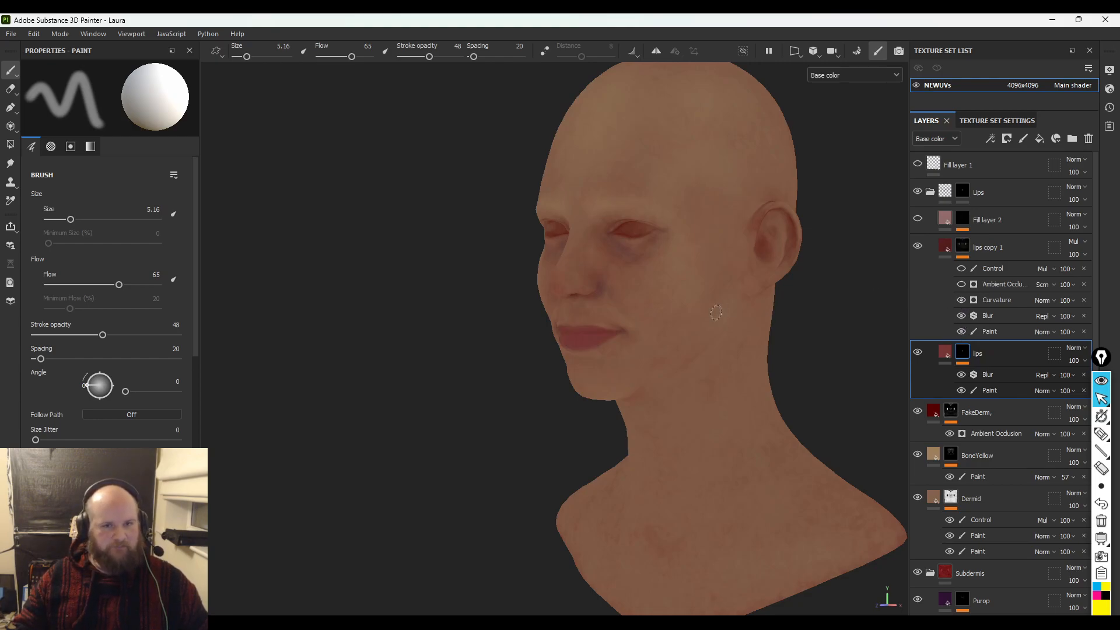
scroll(712, 315, "up", 6)
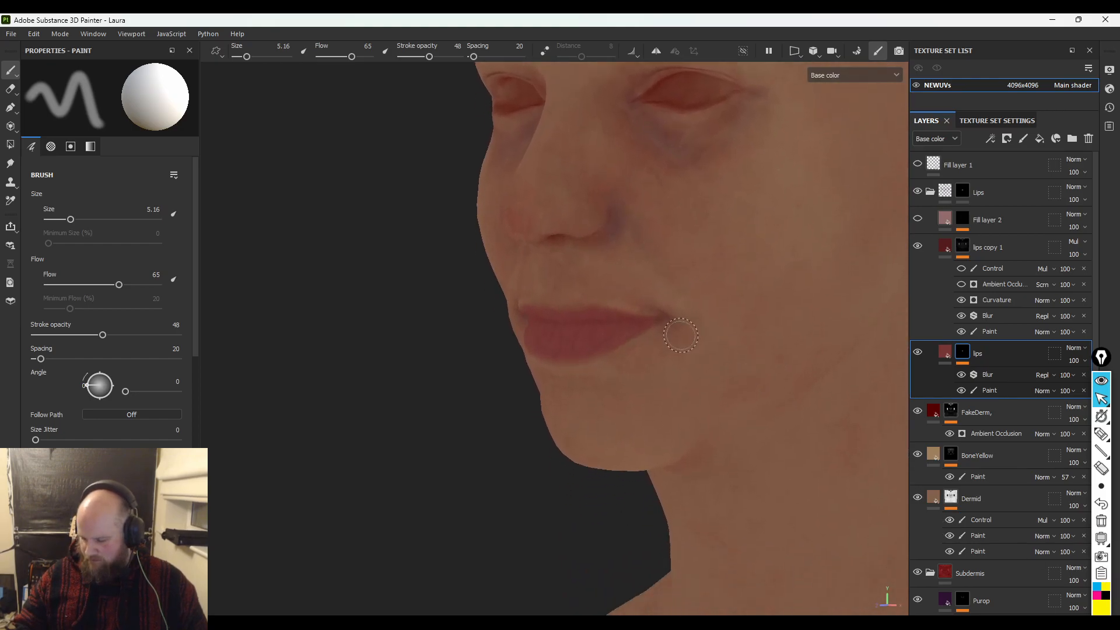
left_click_drag(677, 336, 640, 338, "alt")
right_click_drag(640, 337, 728, 408, "alt")
left_click_drag(728, 407, 704, 391, "alt")
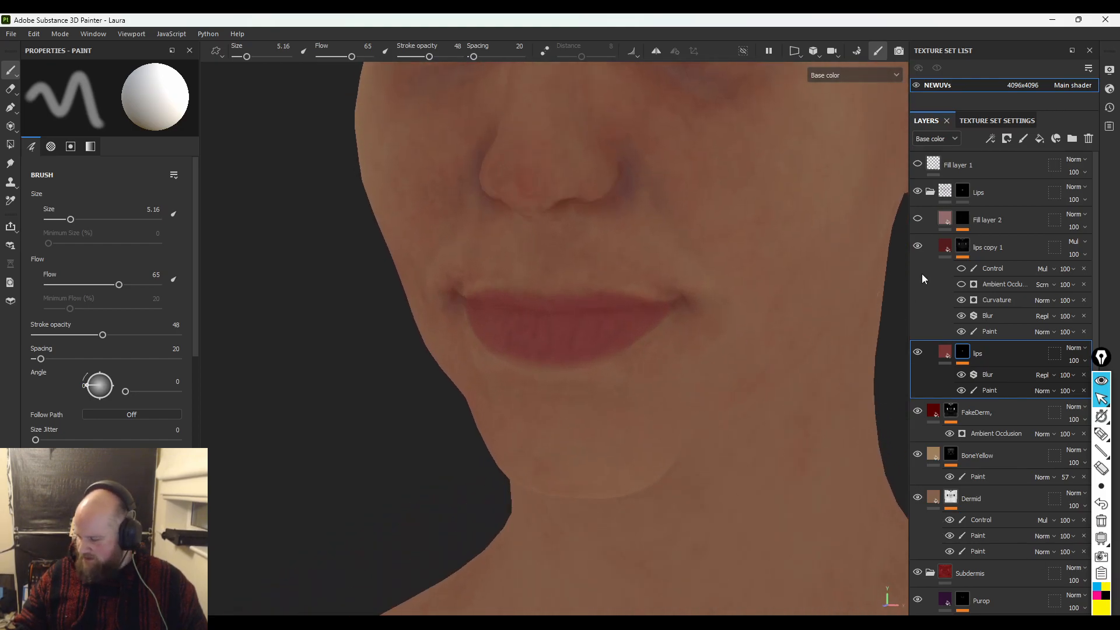
- Delete the Blur and Paint effects from the mask of lips copy 1
left_click(940, 242)
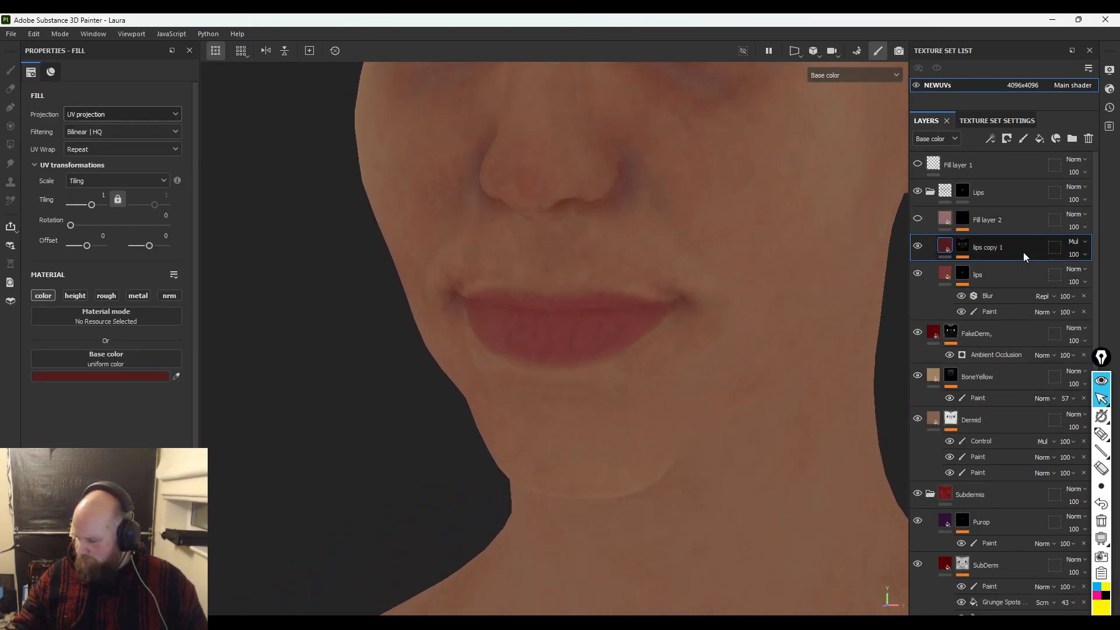
left_click(963, 248)
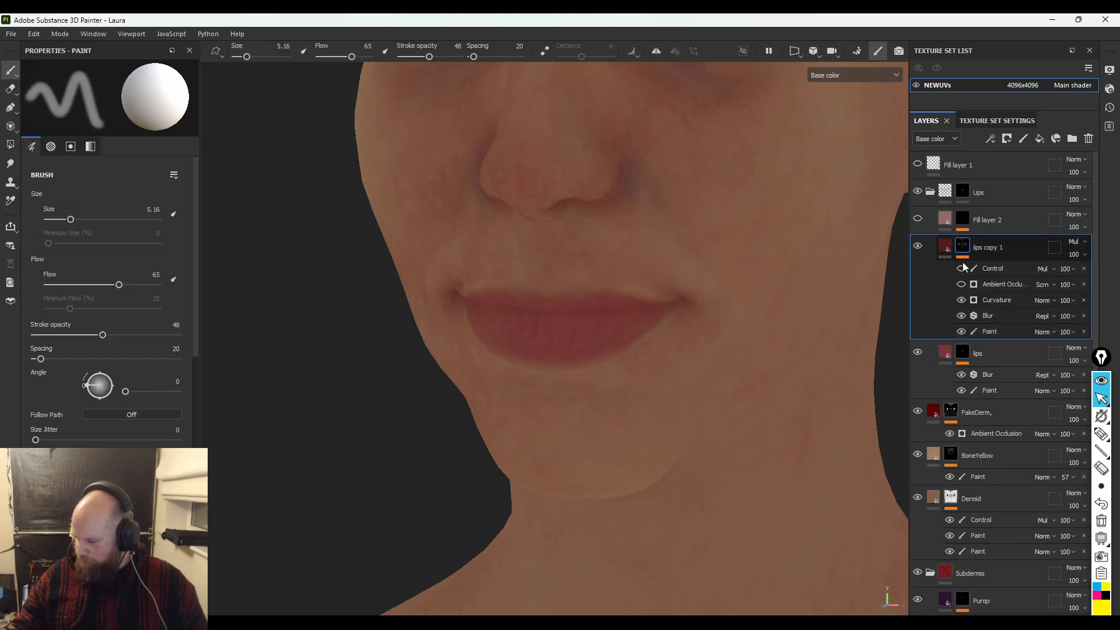
left_click(1003, 317)
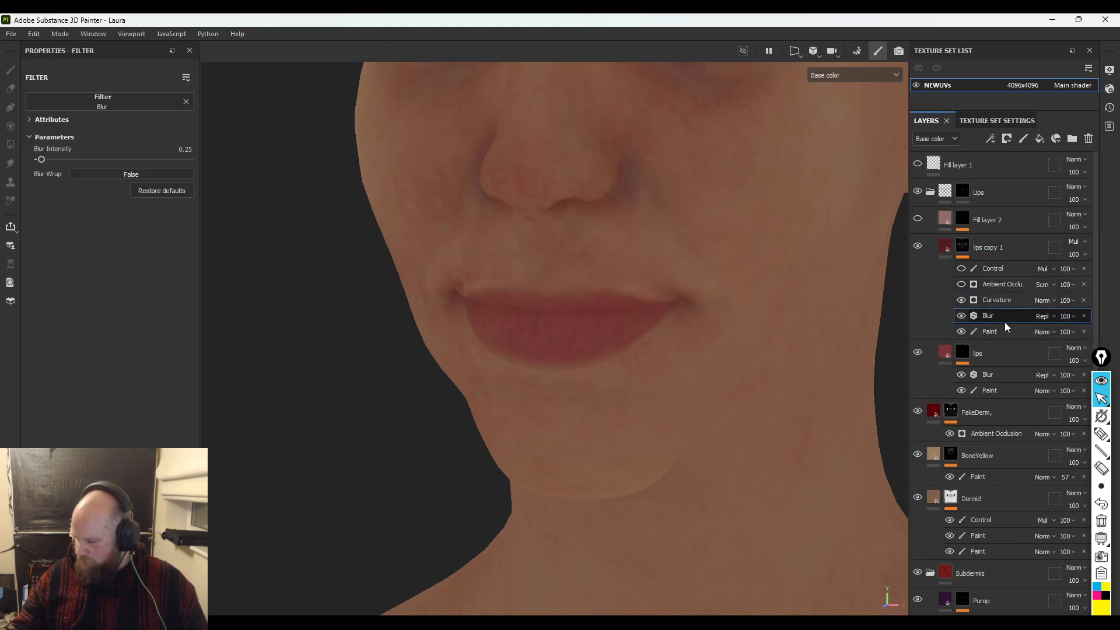
left_click(1084, 316)
left_click(1083, 315)
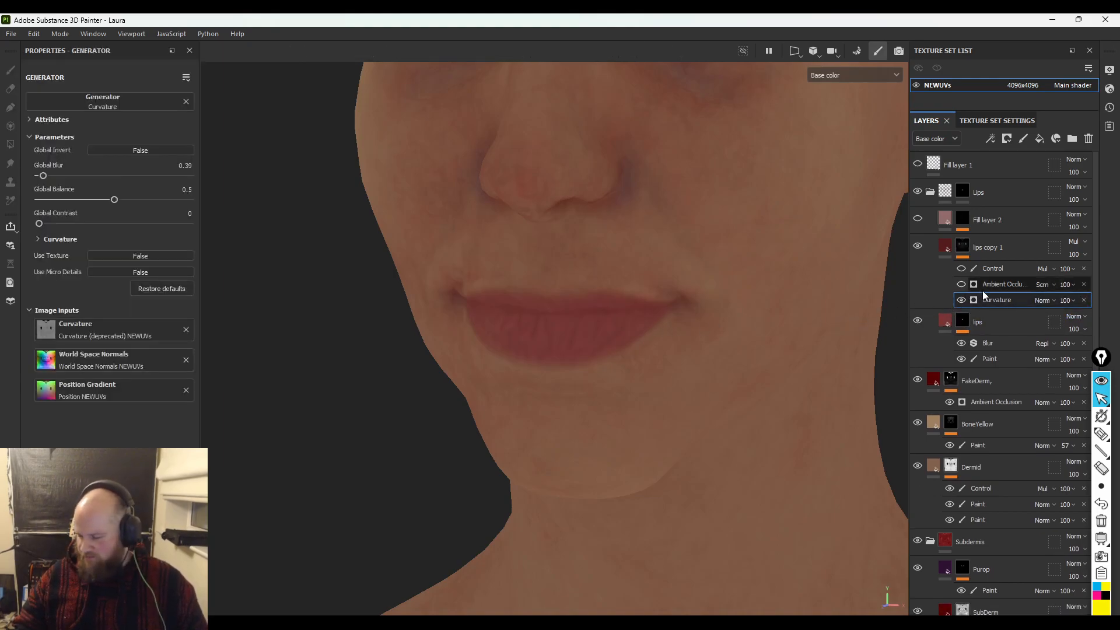
- Toggle the Ambient Occlusion effect in the lips copy 1 mask to compare its influence on the lips
left_click(961, 285)
left_click(962, 285)
mouse_move(708, 344)
right_mouse_down("alt")
mouse_move(659, 508)
mouse_move(453, 247)
right_mouse_up("alt")
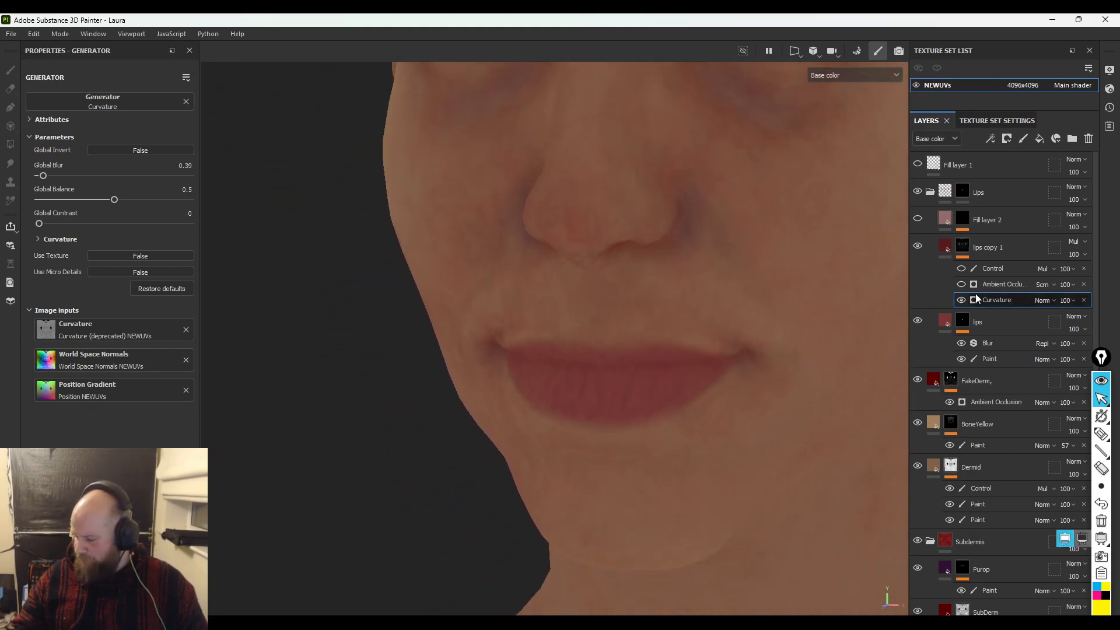
- Turn the Ambient Occlusion and Control mask effects of lips copy 1 back on and toggle the layer to compare its influence
left_click(959, 285)
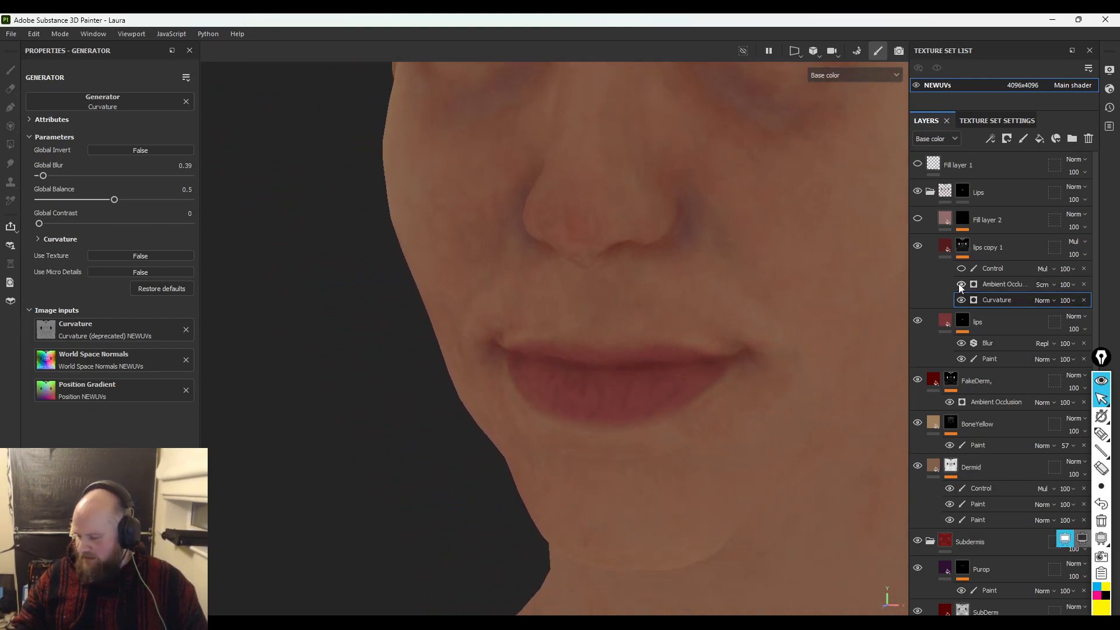
left_click(1017, 286)
left_click_drag(589, 338, 553, 342, "alt")
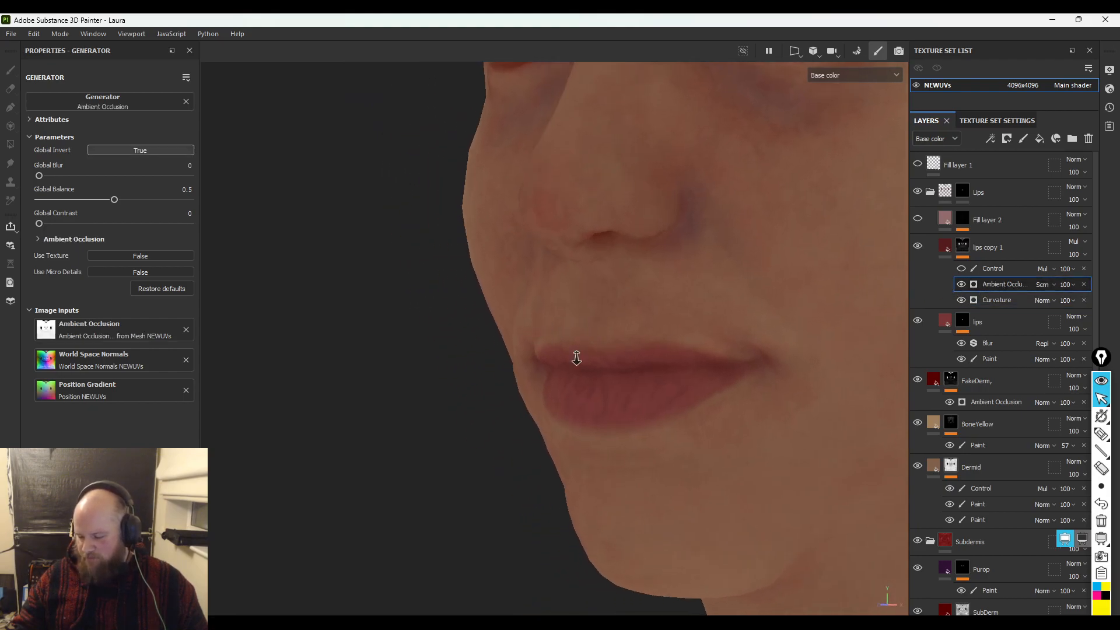
right_click_drag(553, 342, 805, 435, "alt")
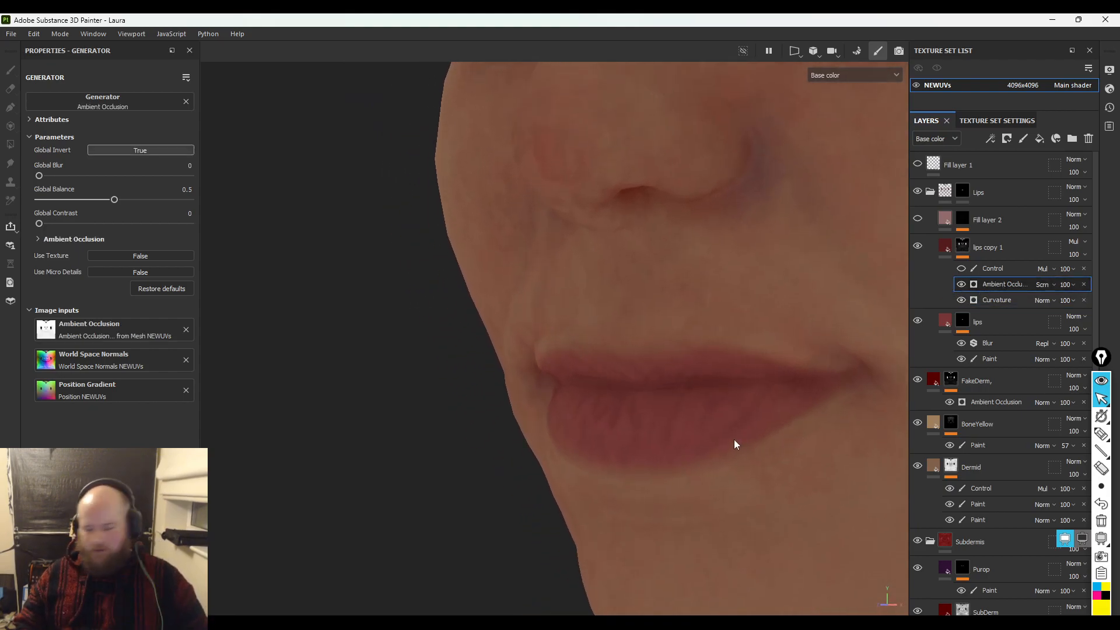
scroll(734, 442, "down", 4)
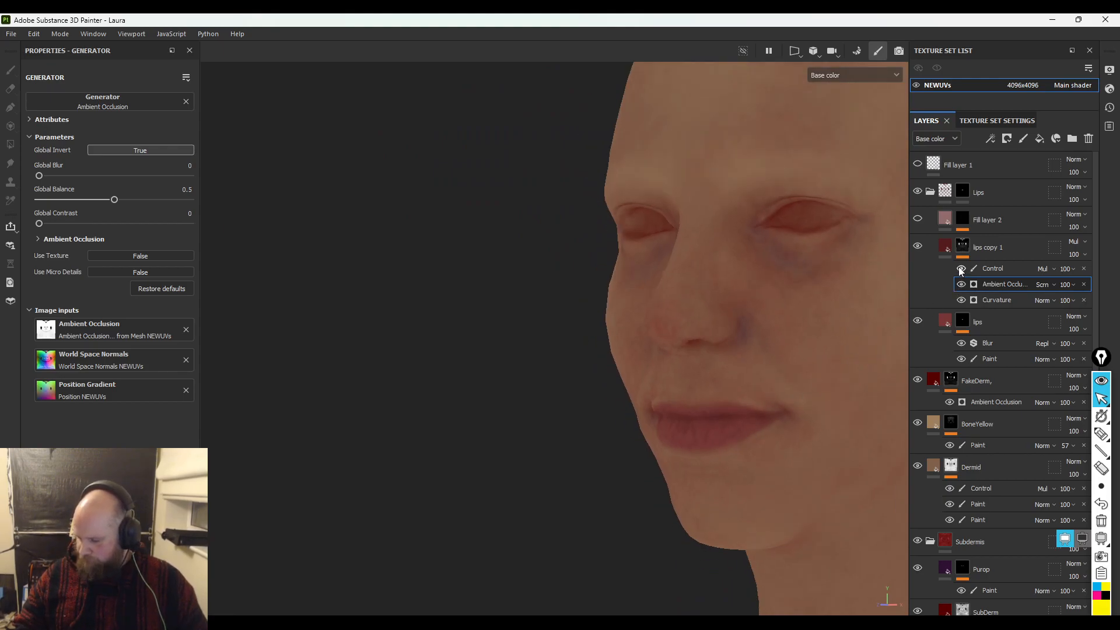
middle_click_drag(801, 348, 663, 299, "alt")
right_click_drag(663, 299, 755, 346, "alt")
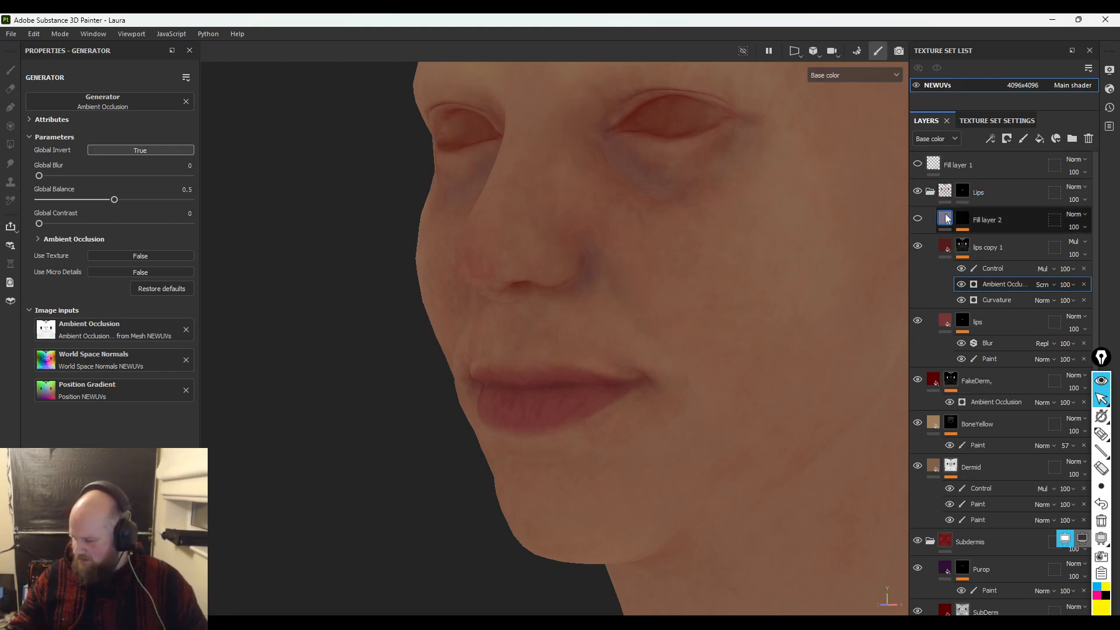
left_click(918, 246)
left_click(918, 246)
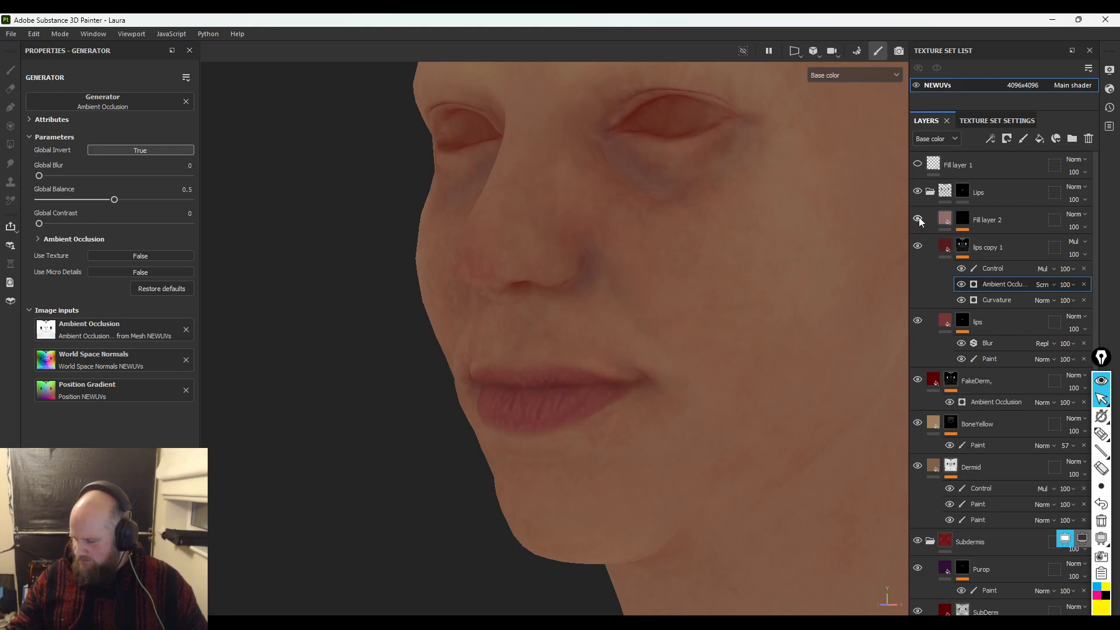
- Show Fill layer 2 and move it together with lips copy 1 and lips out of the Lips folder, placing them above it
left_click(1017, 221)
left_click(1020, 321, "shift")
left_click_drag(1001, 234, 999, 181)
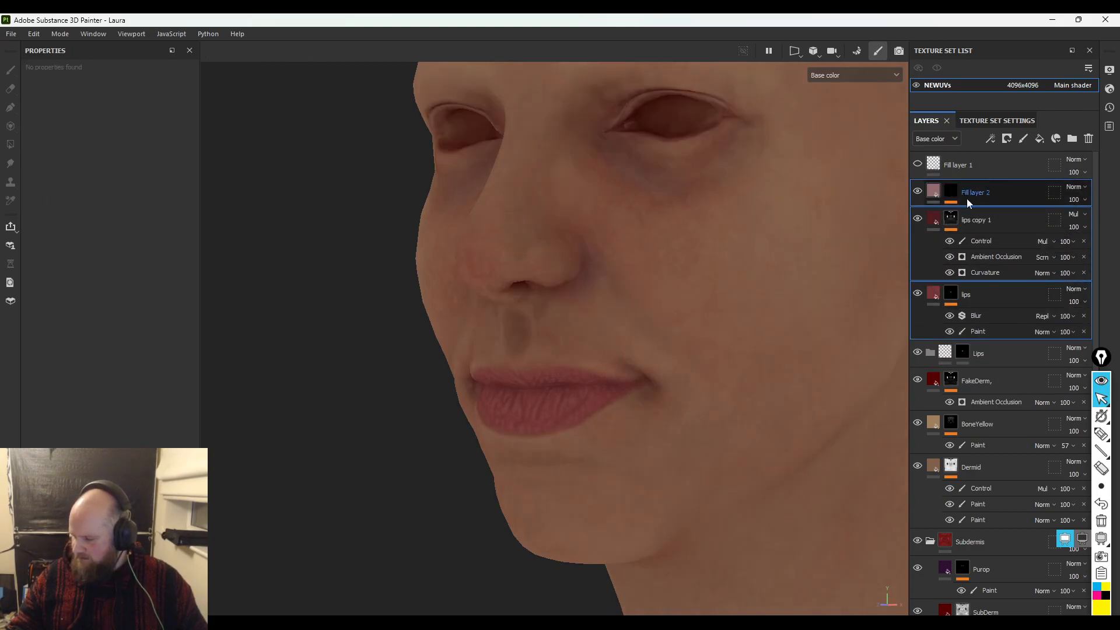
left_click_drag(567, 354, 608, 360, "alt")
middle_click_drag(608, 360, 685, 426, "alt")
left_click_drag(684, 431, 608, 380, "alt")
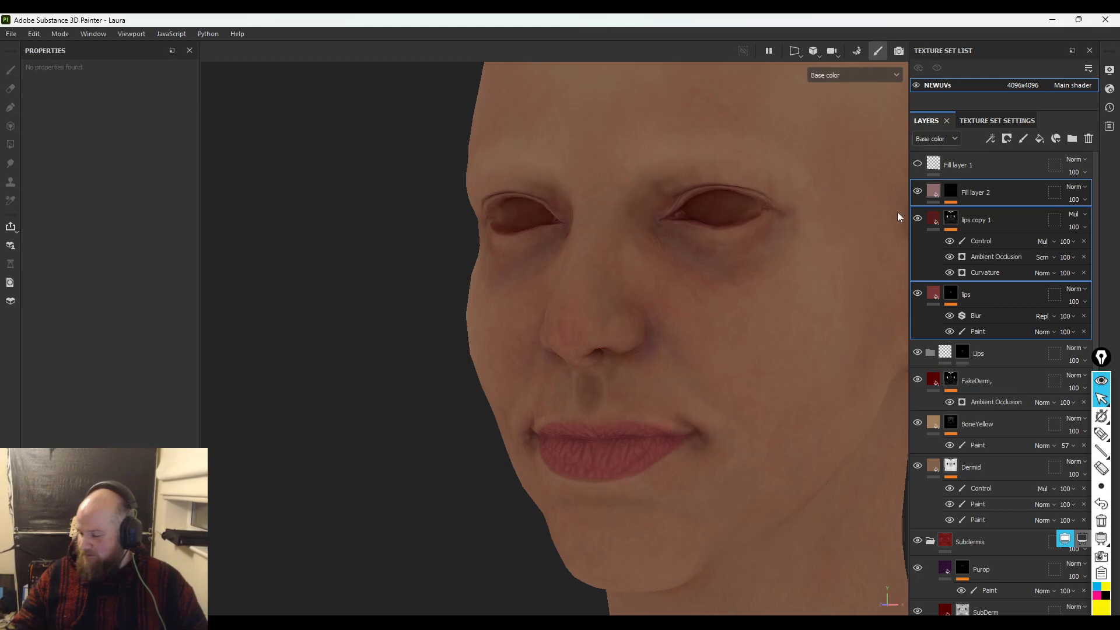
- Hide Fill layer 2 and toggle lips copy 1 to compare the face with only the lips layer beneath it
left_click(918, 219)
left_click(918, 294)
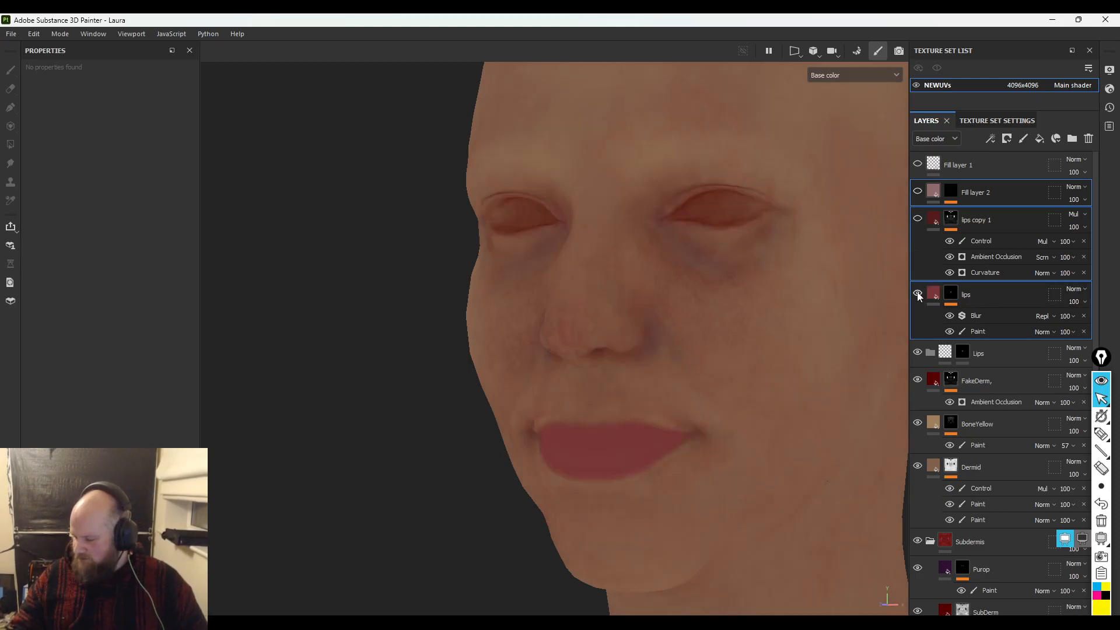
left_click(918, 219)
left_click(918, 219)
left_click(917, 218)
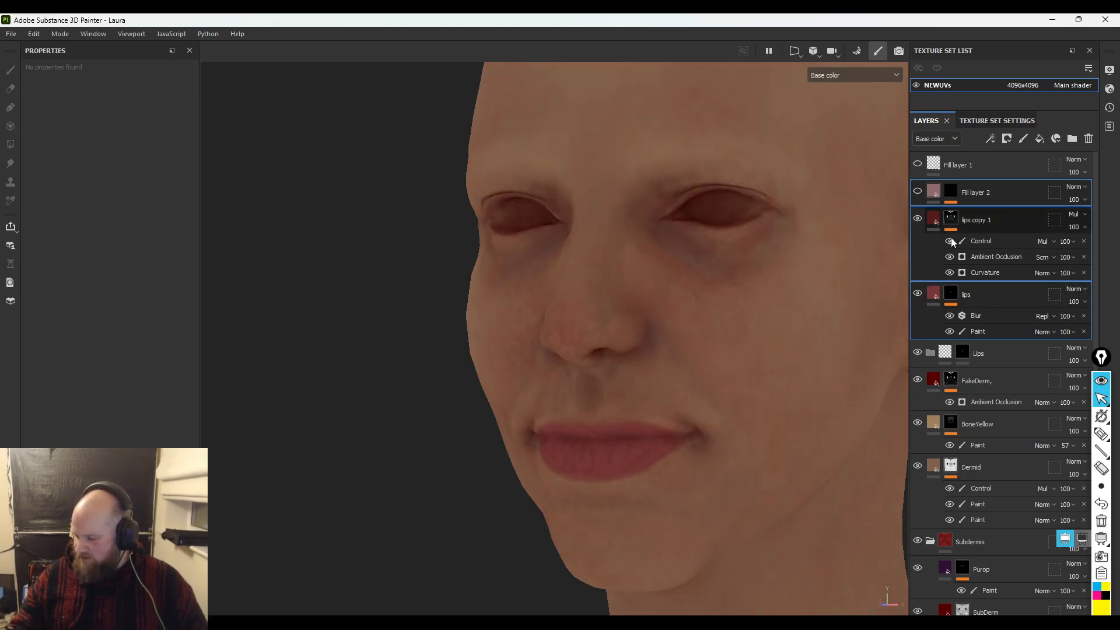
- Select the Ambient Occlusion effect of lips copy 1 and toggle the layer's visibility to judge its shading across the whole face
left_click(999, 274)
left_click(991, 257)
left_click(918, 219)
left_click(918, 219)
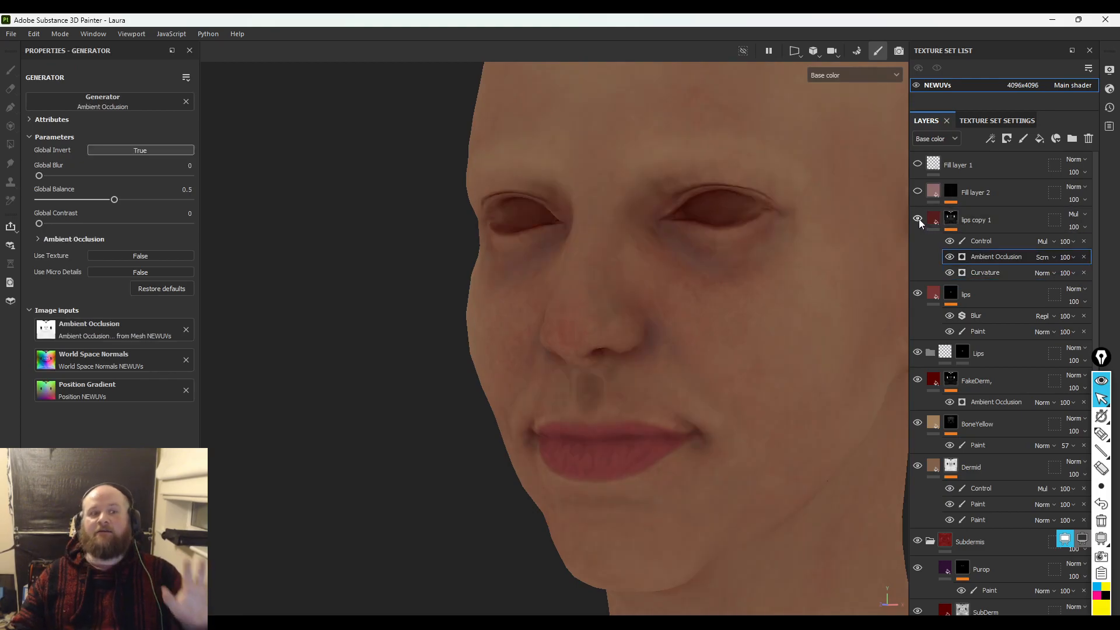
left_click(917, 219)
left_click(918, 218)
left_click(918, 219)
left_click(917, 219)
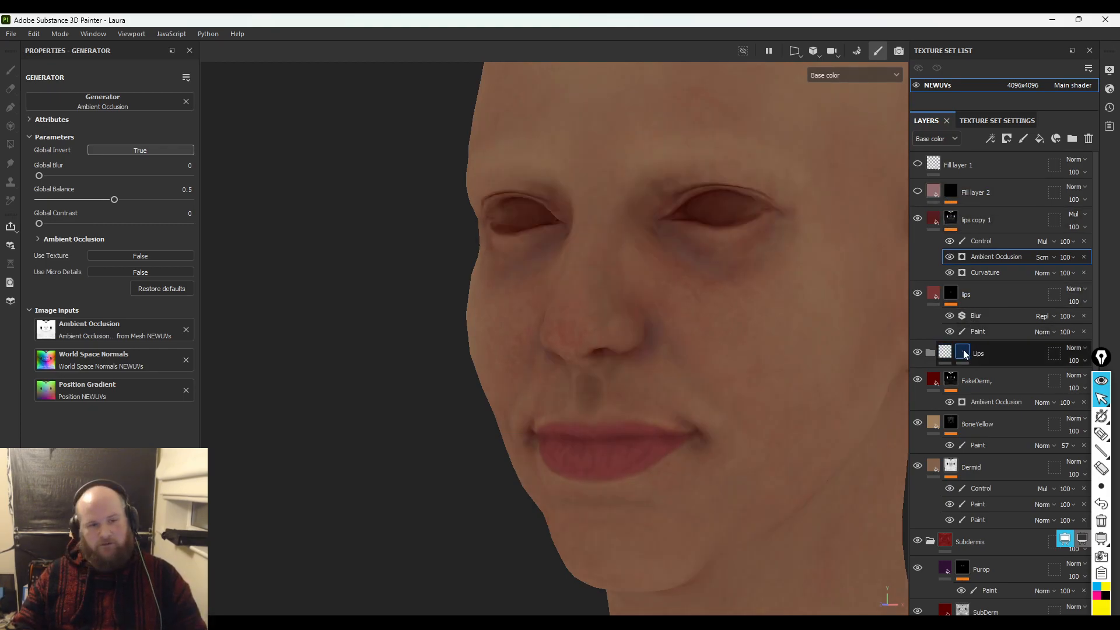
mouse_move(953, 354)
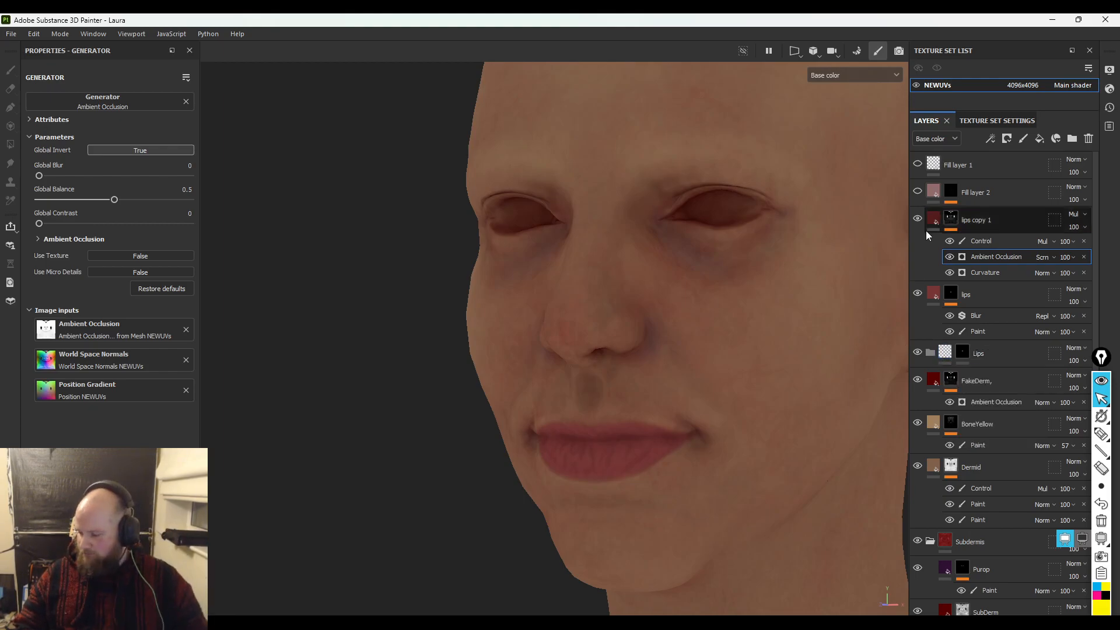
- Toggle the Ambient Occlusion and Control effects in the lips copy 1 mask to compare their influence on the face
left_click(949, 255)
left_click(949, 255)
left_click(947, 238)
left_click(948, 238)
left_click(947, 240)
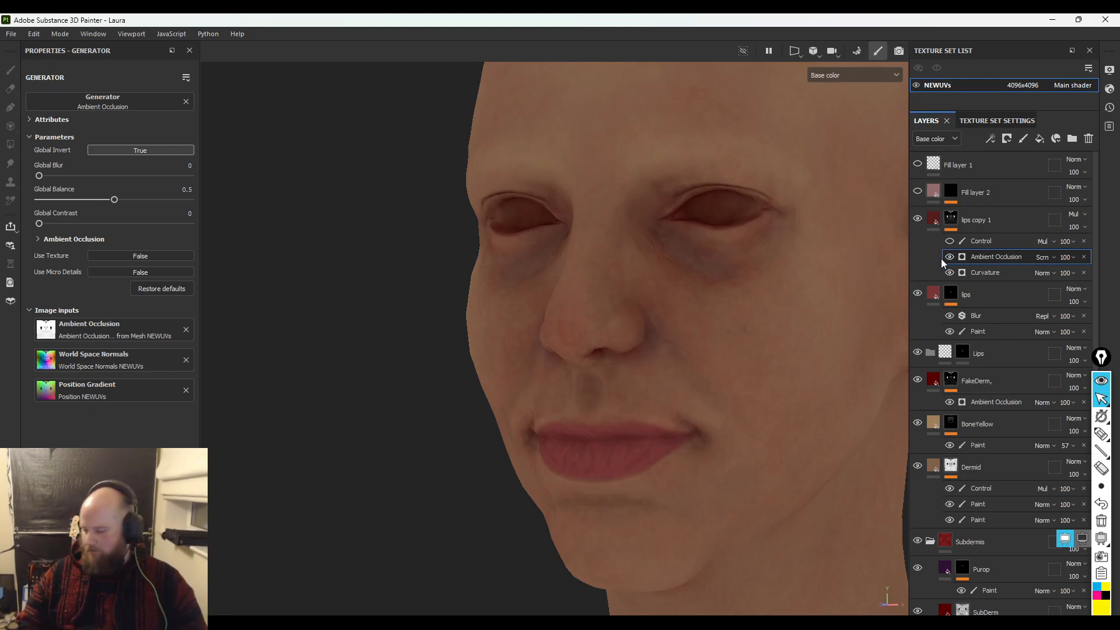
left_click(950, 241)
left_click(949, 241)
left_click(950, 241)
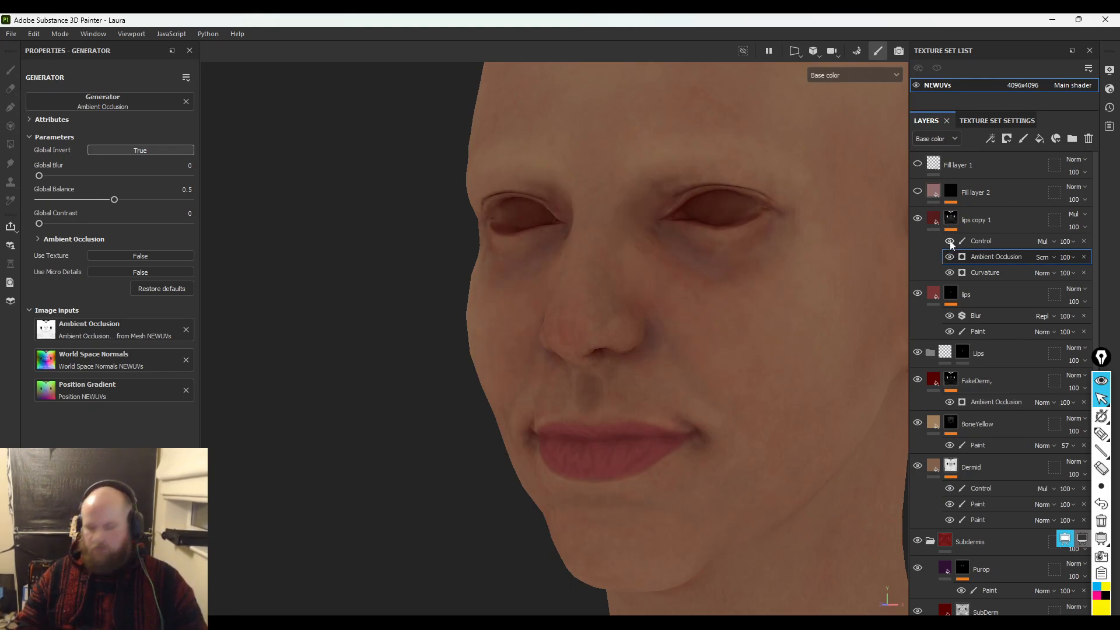
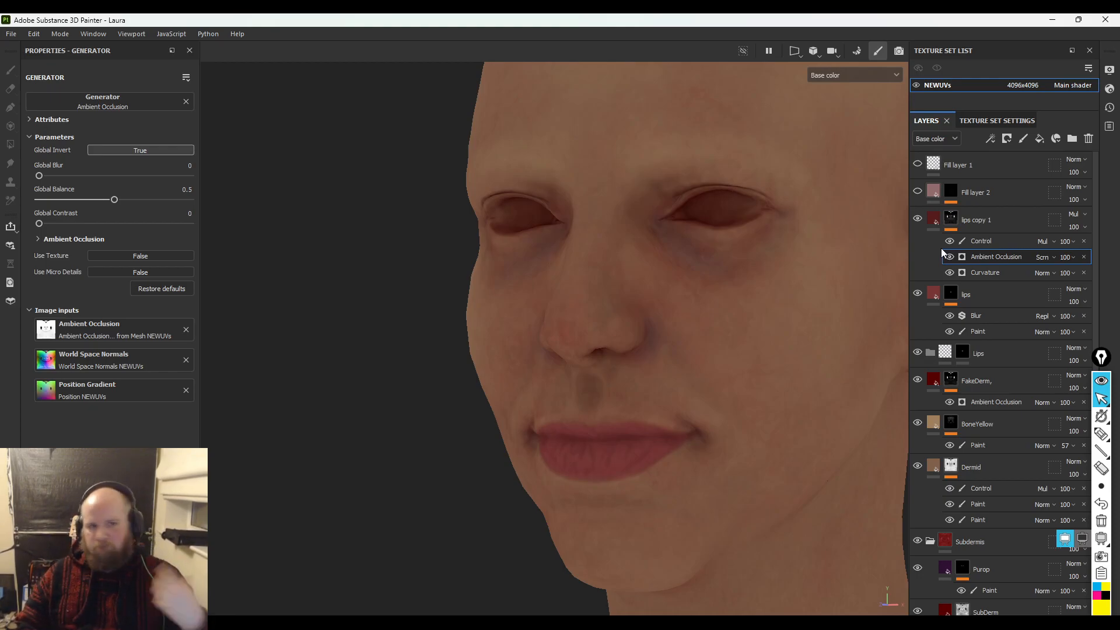
- Show Fill layer 2 and select its mask
left_click(916, 191)
left_click(978, 194)
left_click(951, 194)
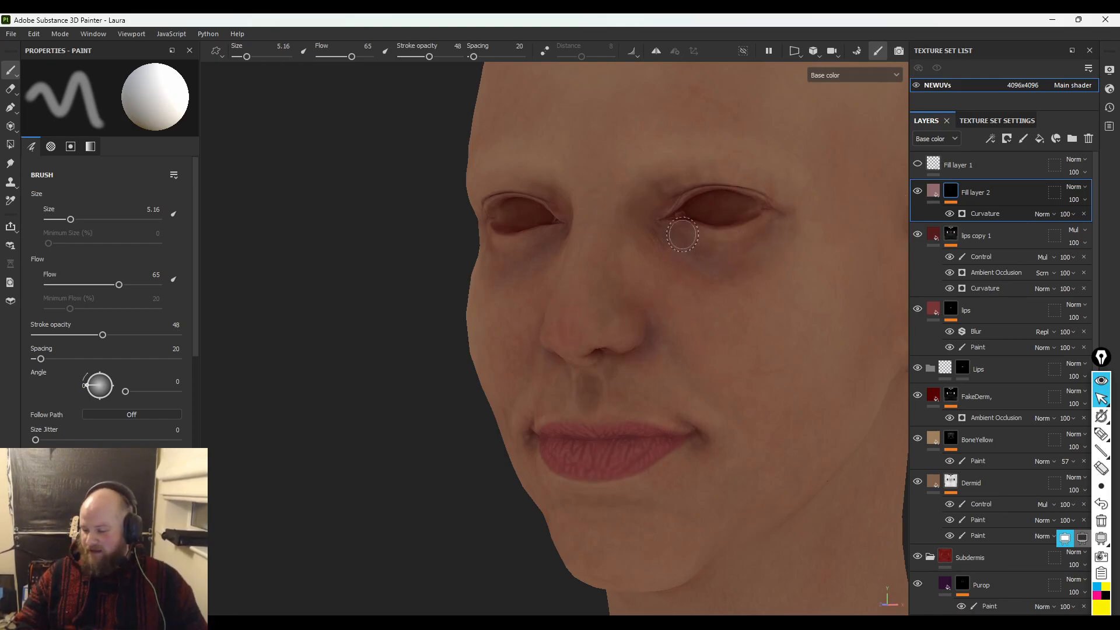
- Toggle Fill layer 2 to compare its highlights on the eyelids and around the eyes up close
scroll(681, 233, "up", 4)
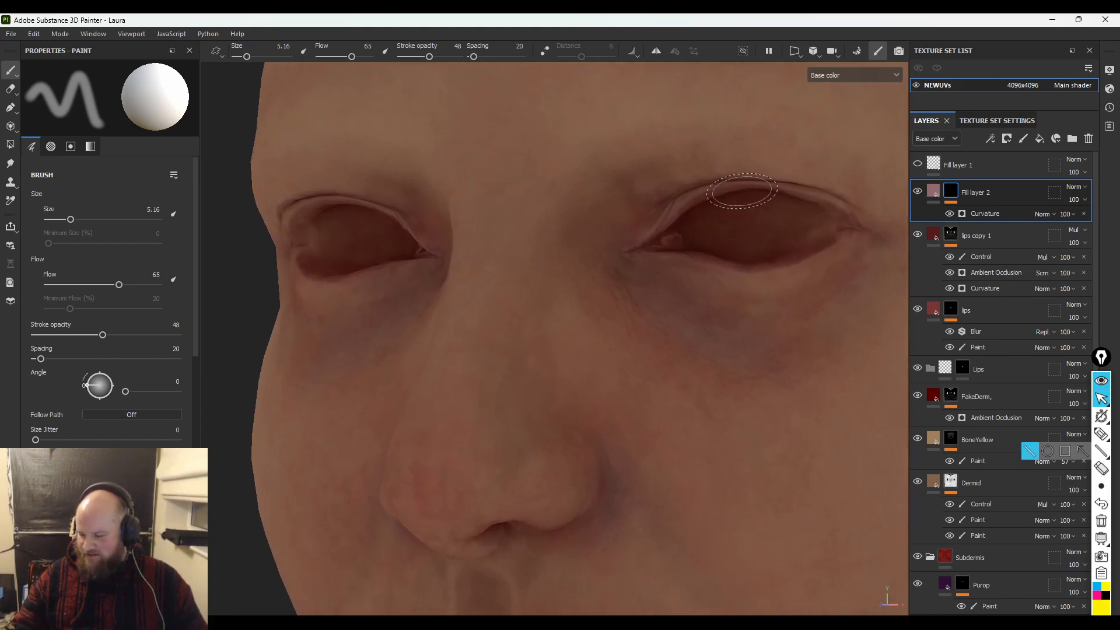
left_click(922, 190)
left_click(922, 190)
left_click(922, 190)
left_click(921, 190)
left_click(921, 190)
left_click(921, 190)
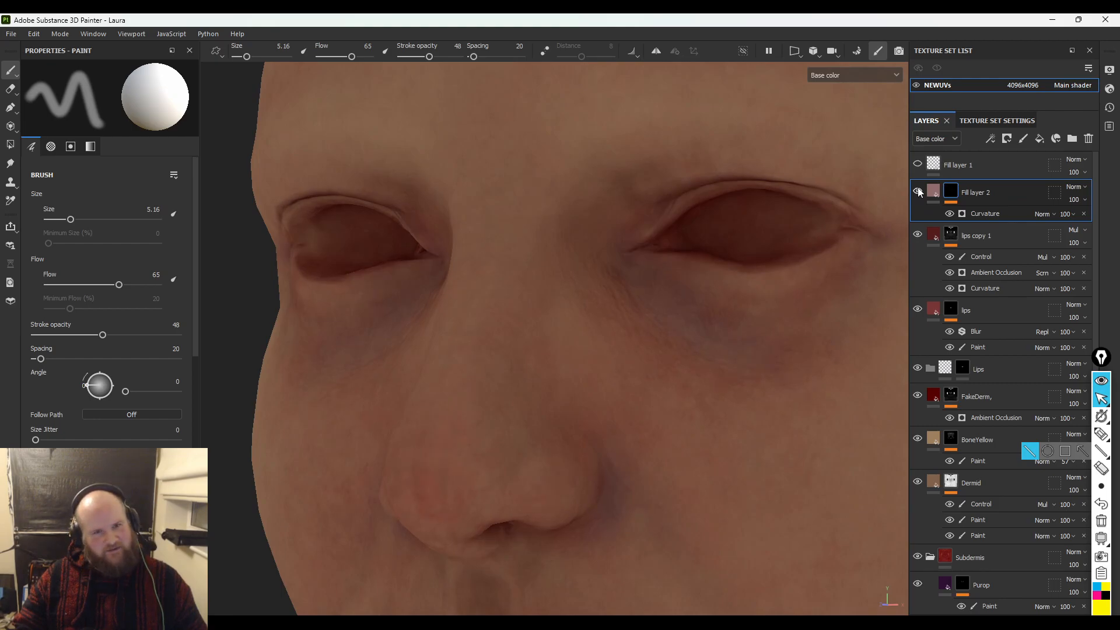
- Examine the combined base color on the face, ear and lips from several angles and distances
right_click_drag(735, 238, 499, 333, "alt")
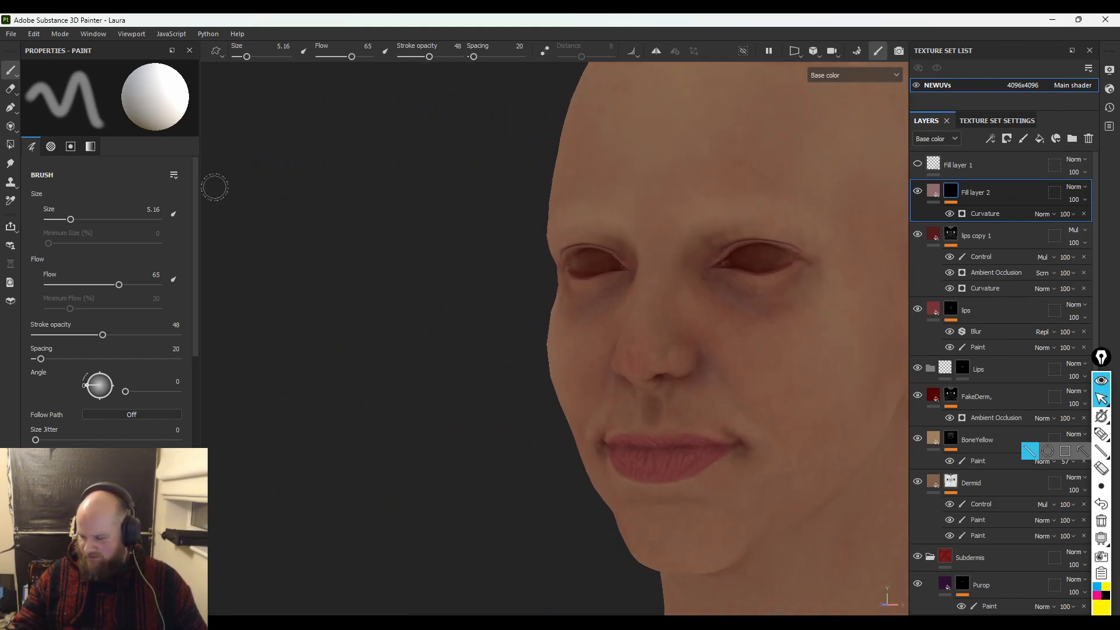
middle_click_drag(499, 332, 500, 253, "alt")
left_click_drag(499, 252, 617, 268, "alt")
right_click_drag(618, 268, 532, 295, "alt")
mouse_move(533, 296)
left_mouse_down("alt")
mouse_move(503, 260)
mouse_move(674, 309)
mouse_move(510, 305)
left_mouse_up("alt")
middle_click_drag(510, 305, 534, 376, "alt")
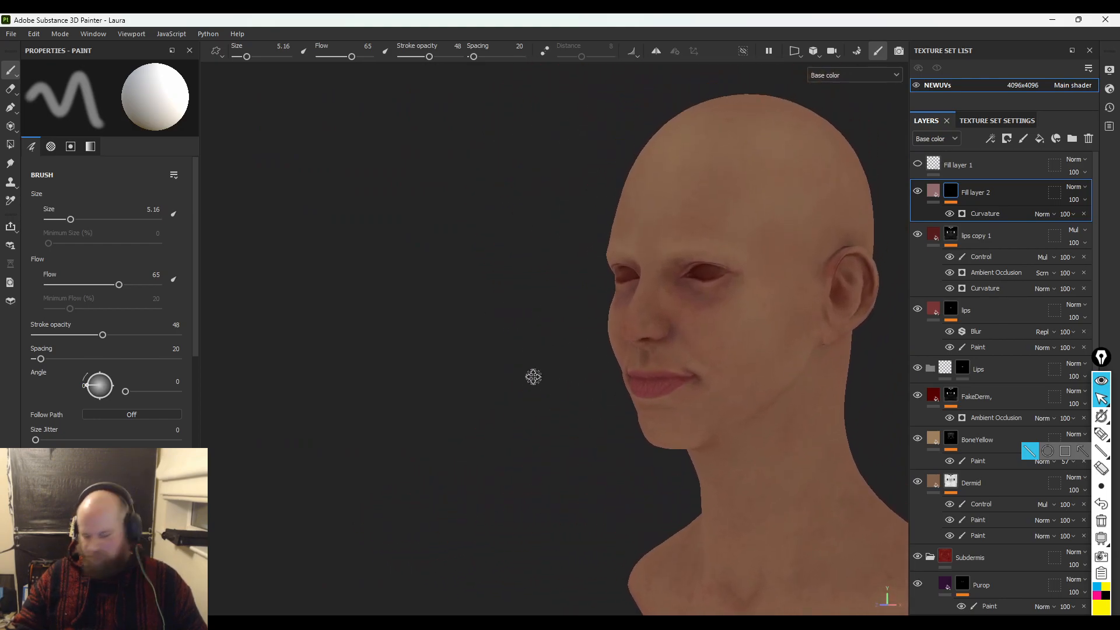
right_click_drag(533, 377, 604, 442, "alt")
mouse_move(604, 442)
left_mouse_down("alt")
mouse_move(770, 426)
mouse_move(908, 432)
mouse_move(583, 439)
left_mouse_up("alt")
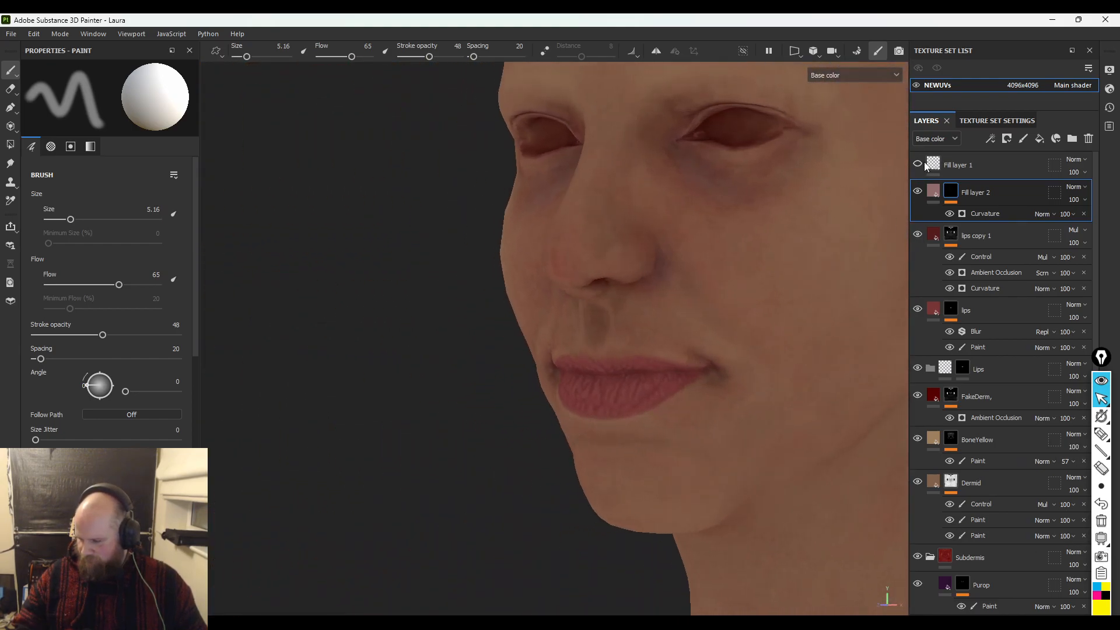
- Turn on Fill layer 1 and display the head with its full lit material
key("m")
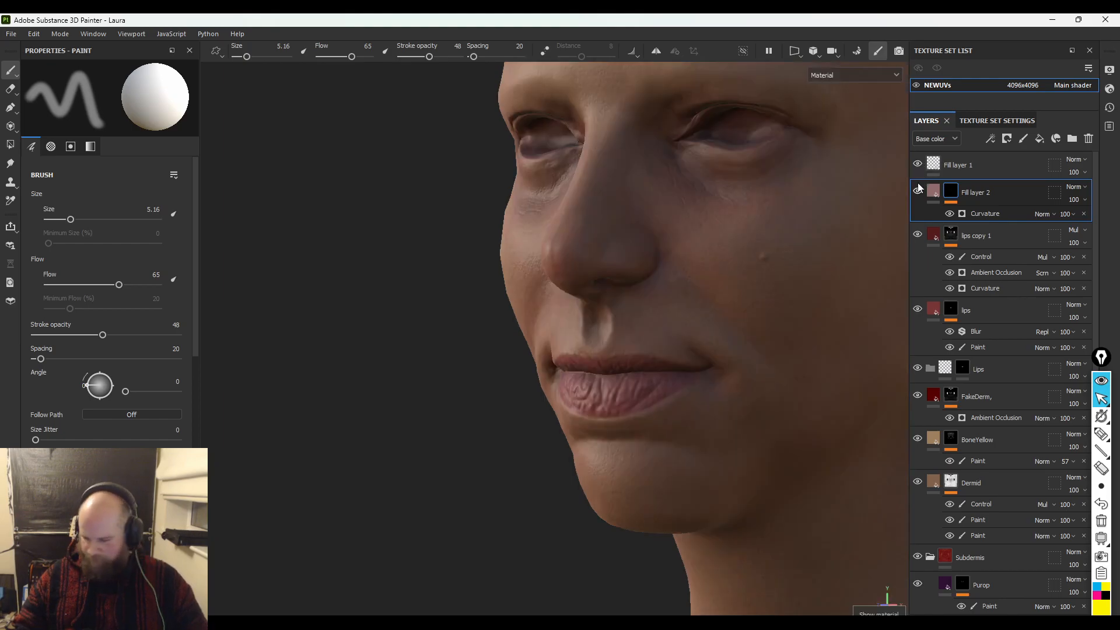
middle_click_drag(643, 358, 582, 493, "alt")
mouse_move(583, 493)
right_mouse_down("alt")
mouse_move(404, 336)
mouse_move(449, 327)
mouse_move(437, 323)
right_mouse_up("alt")
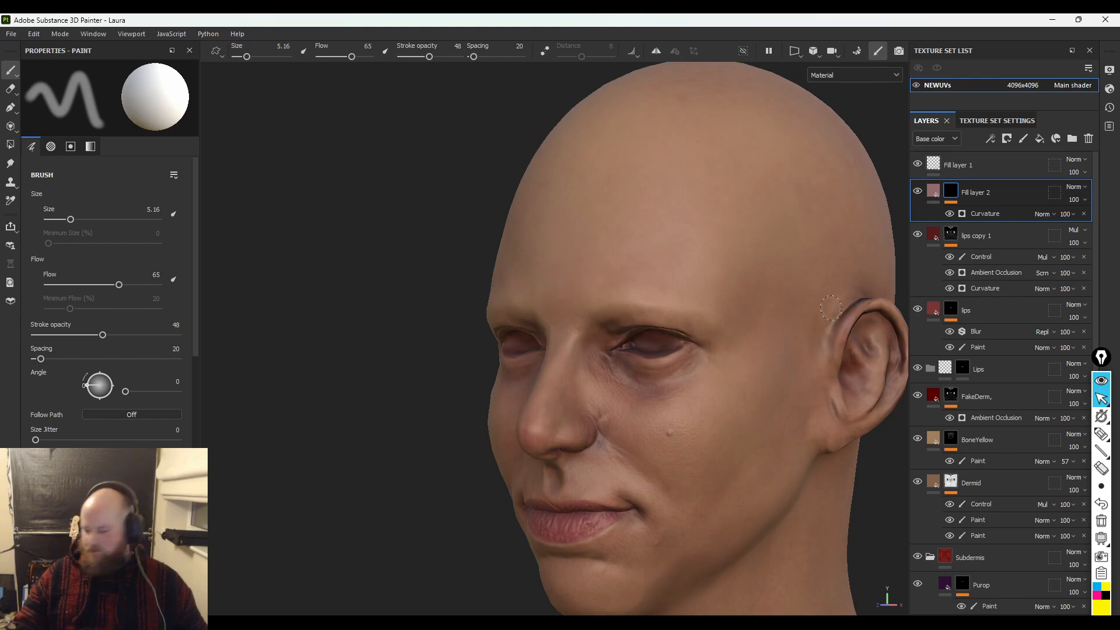
- Lighten the base color of the Dermid layer to AA8063
scroll(969, 347, "down", 3)
left_click(933, 344)
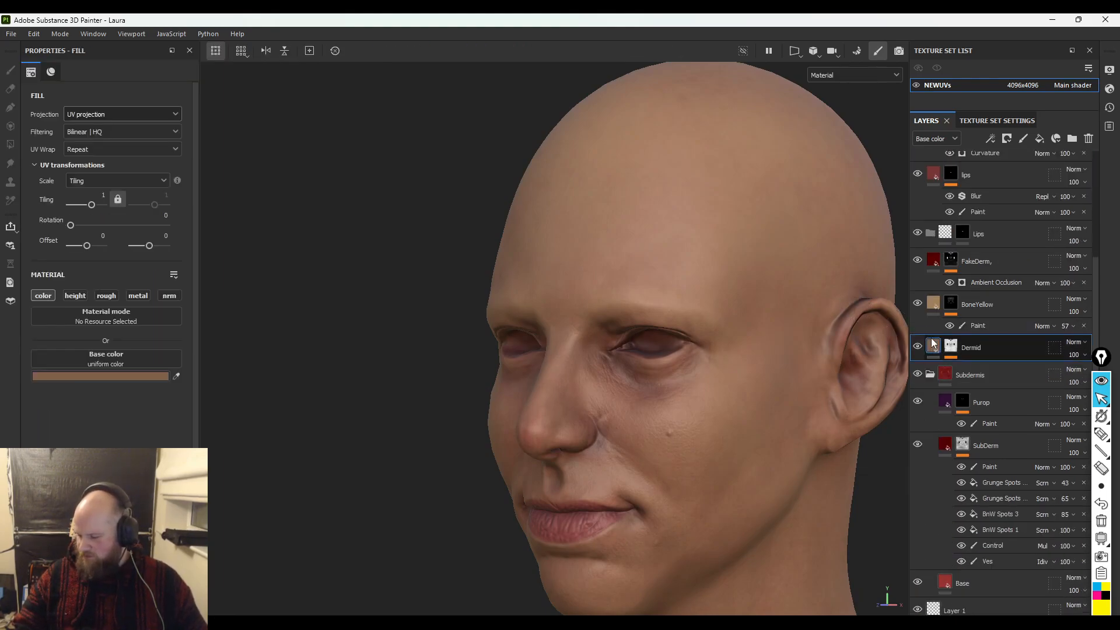
left_click(107, 375)
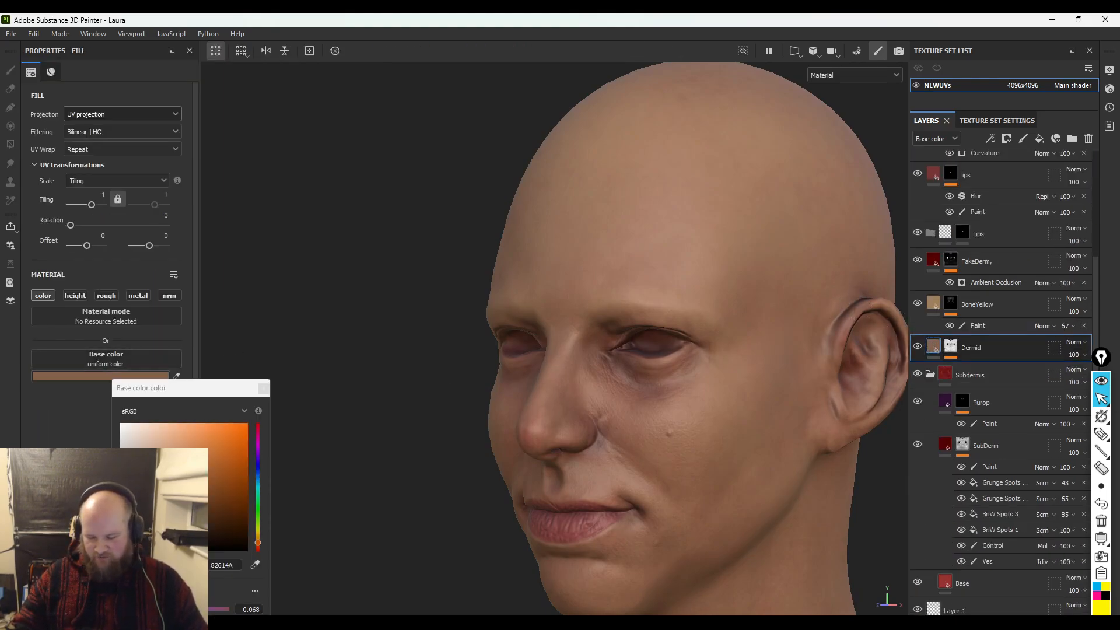
left_click_drag(175, 486, 172, 469)
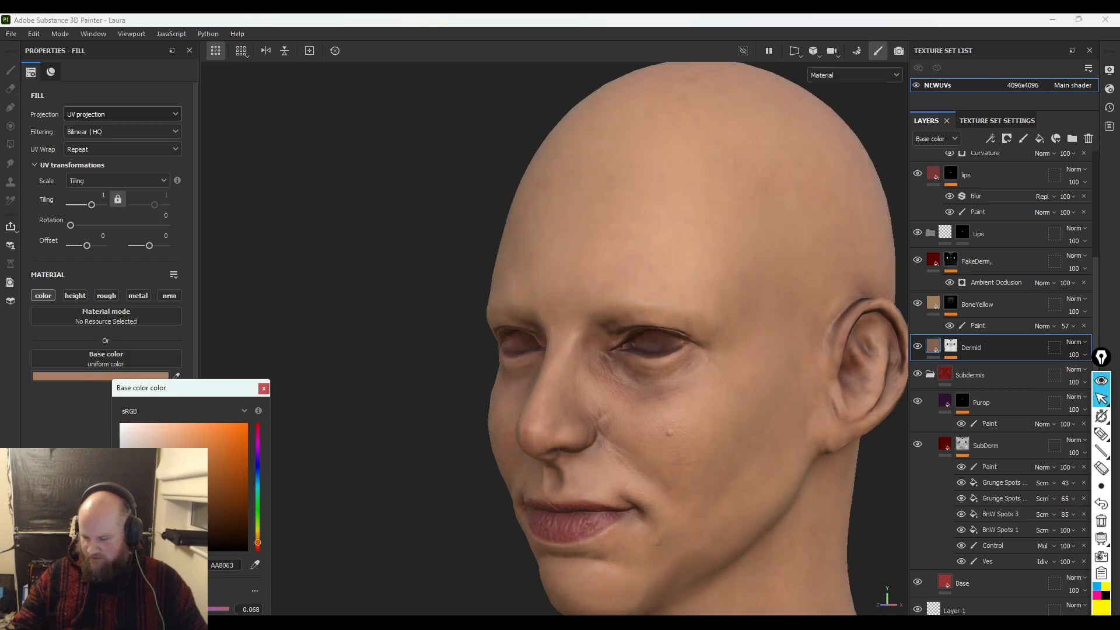
- Try lightening the base color of the BoneYellow layer to C19769
left_click(933, 305)
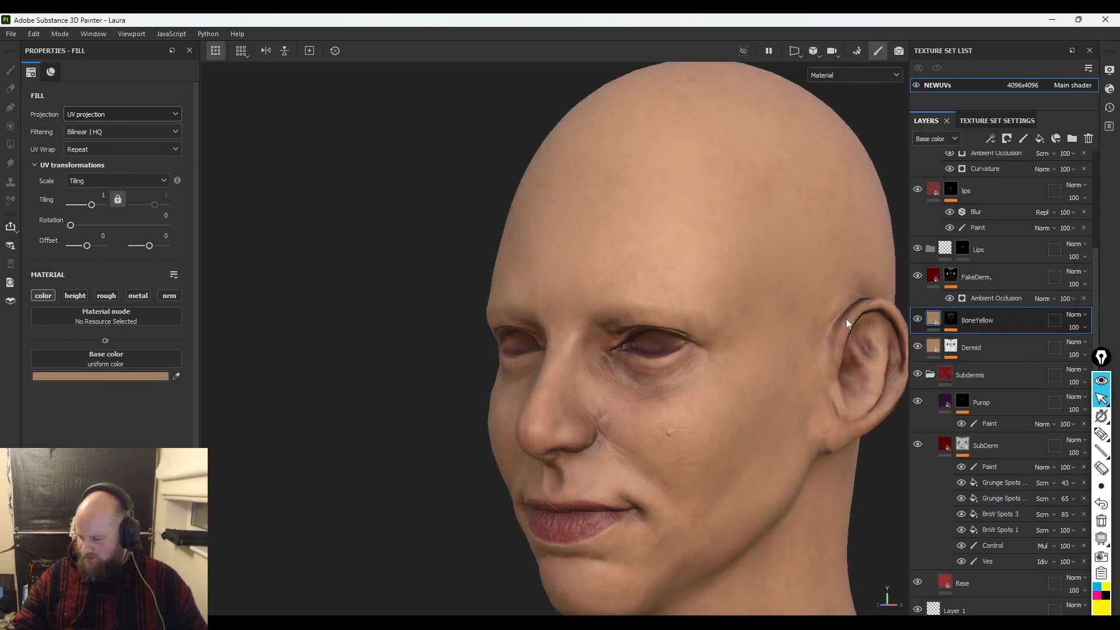
left_click(138, 377)
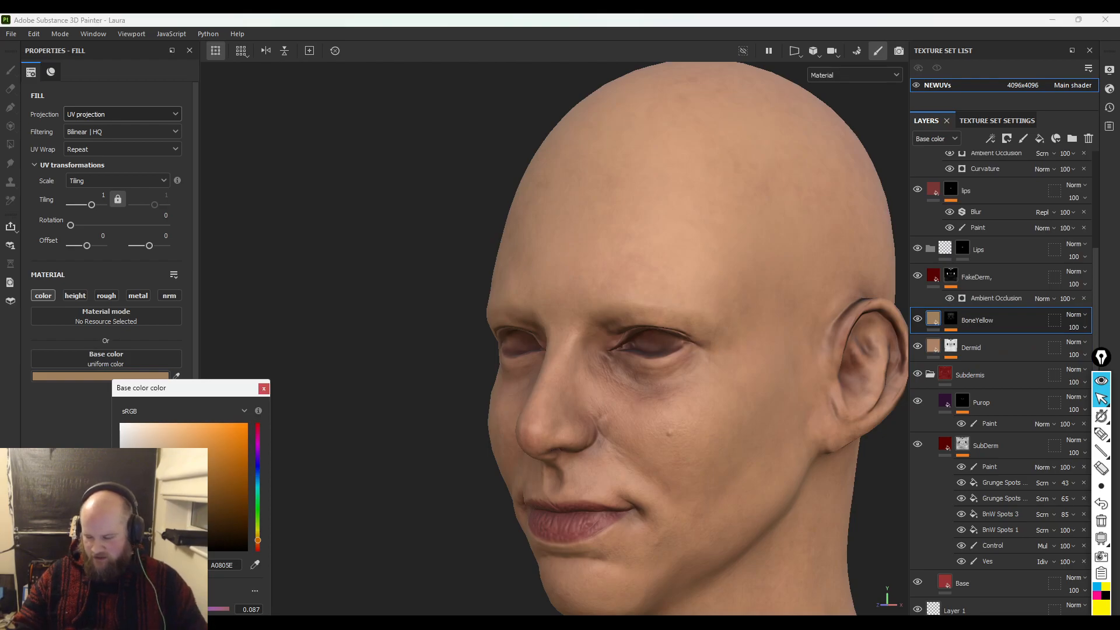
mouse_move(174, 469)
left_mouse_down()
mouse_move(172, 443)
mouse_move(178, 454)
left_mouse_up()
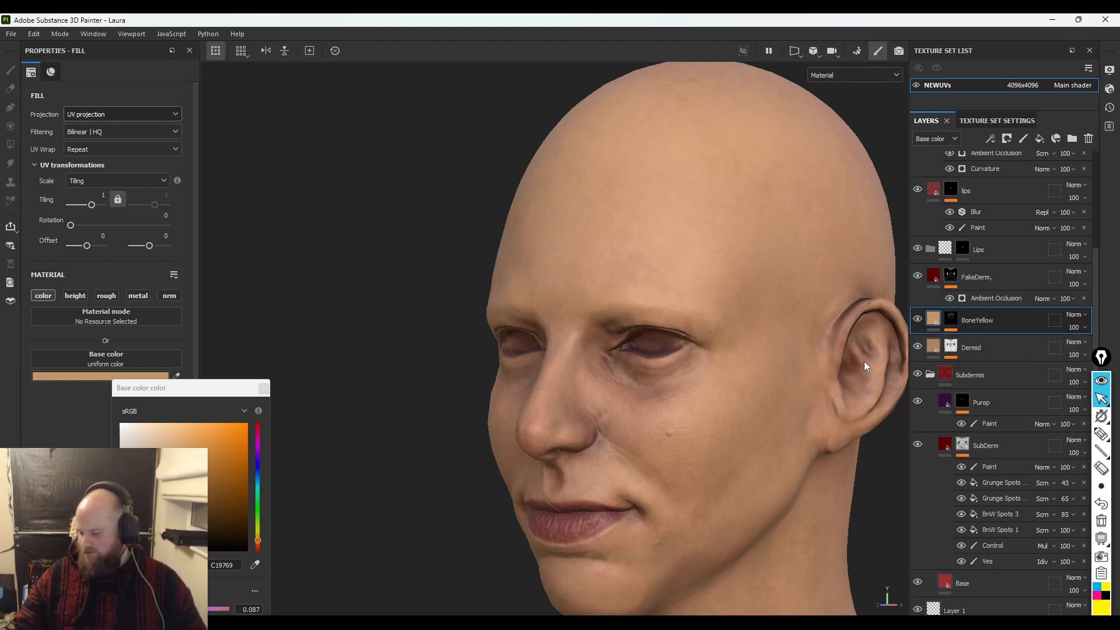
key("ctrl+z")
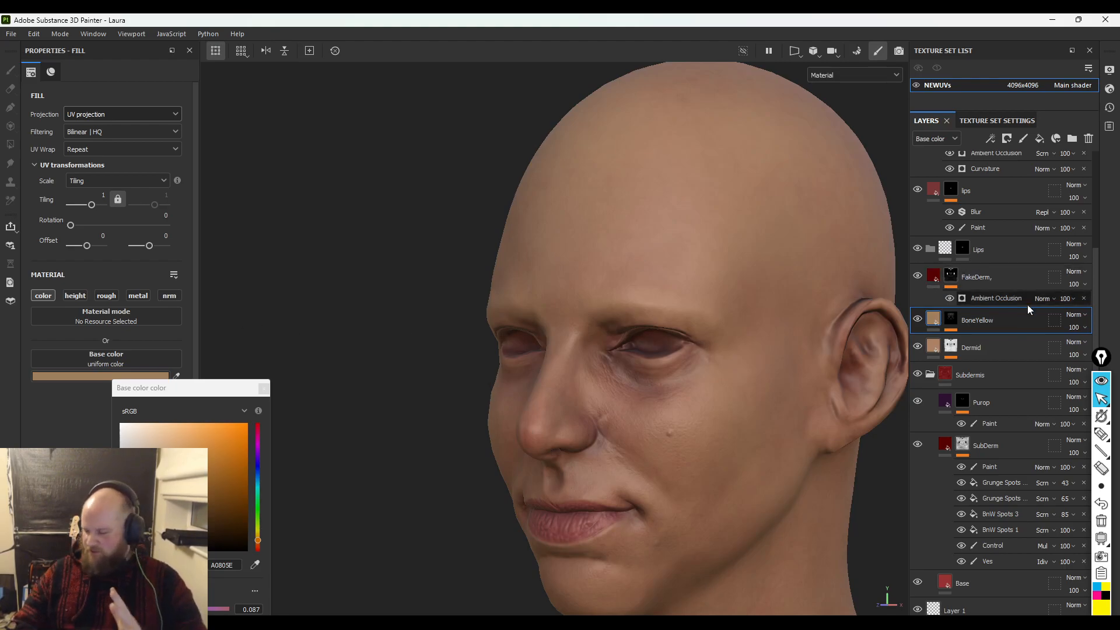
- Delete the Lips folder from the layer stack of the head
right_click_drag(506, 350, 491, 367, "alt")
middle_click_drag(452, 394, 408, 270, "alt")
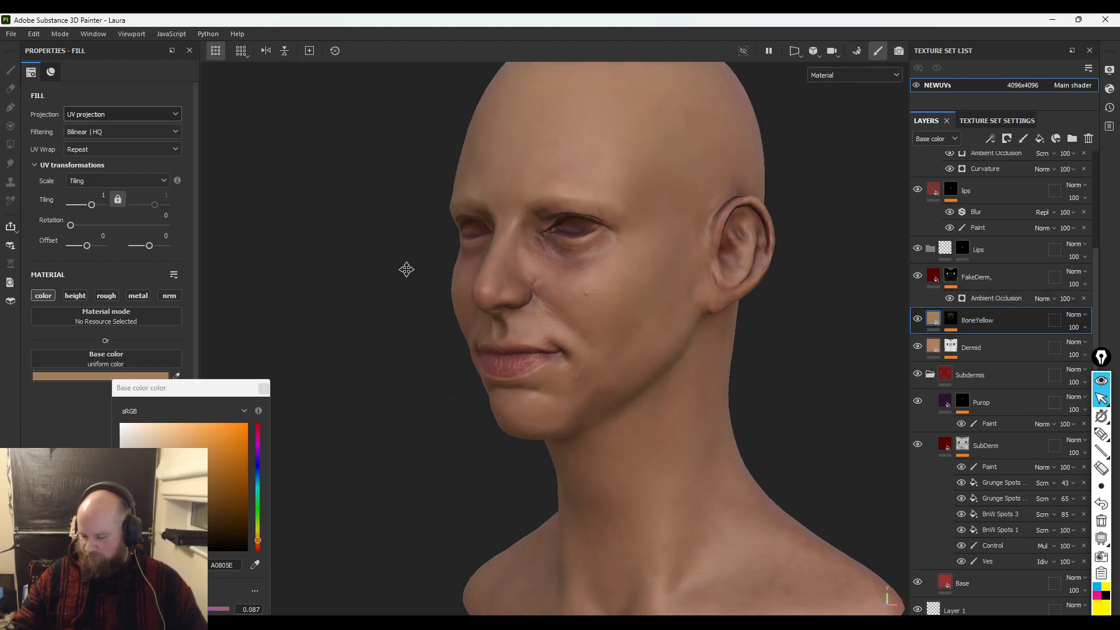
right_click_drag(429, 321, 121, 224, "alt")
mouse_move(332, 286)
left_mouse_down("alt")
mouse_move(599, 293)
mouse_move(437, 299)
mouse_move(362, 283)
mouse_move(475, 295)
mouse_move(445, 295)
mouse_move(458, 297)
left_mouse_up("alt")
right_click_drag(458, 297, 465, 297, "shift")
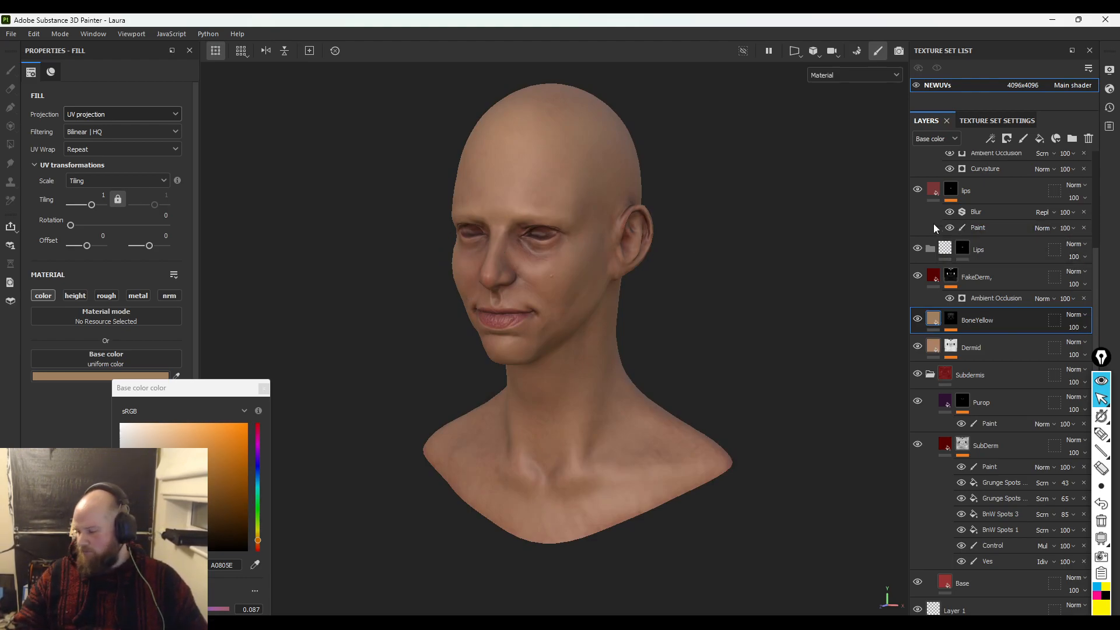
scroll(929, 252, "up", 3)
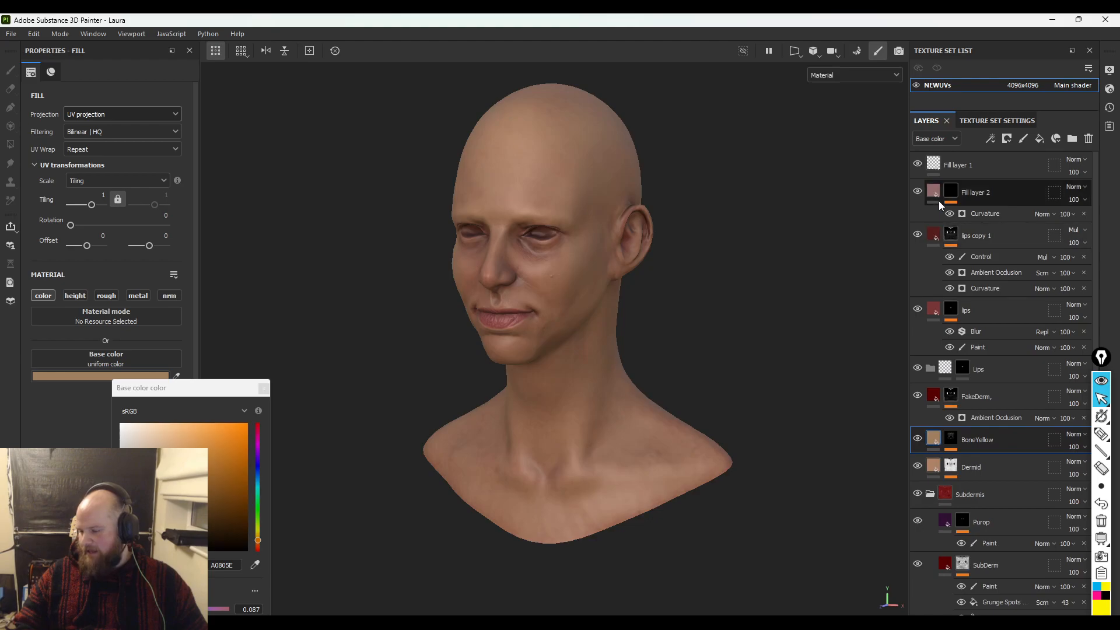
left_click(1003, 372)
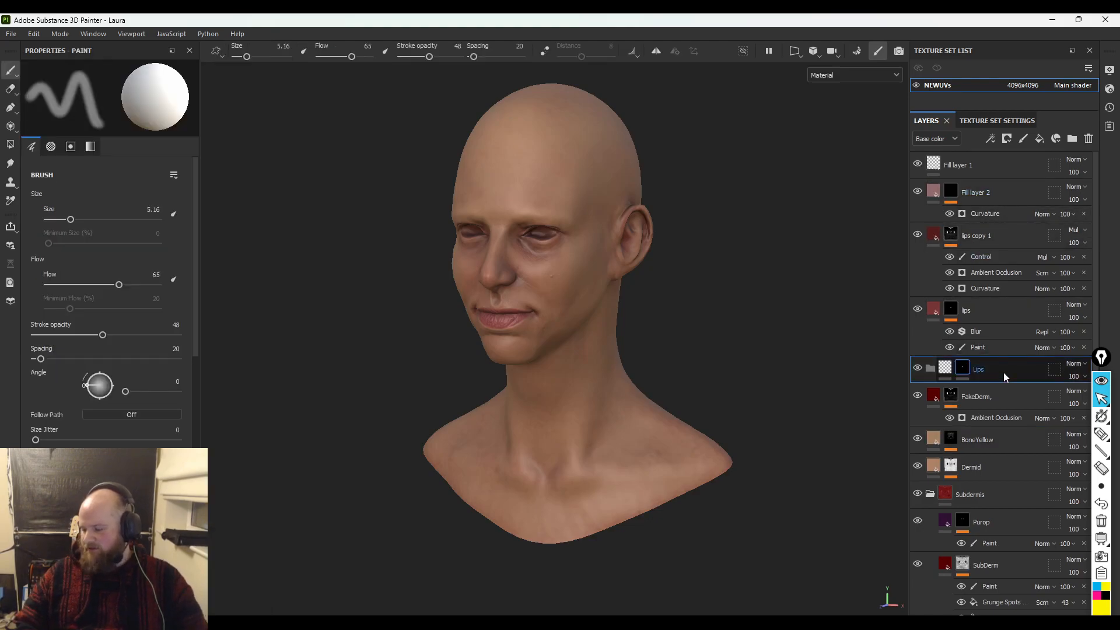
key("Delete")
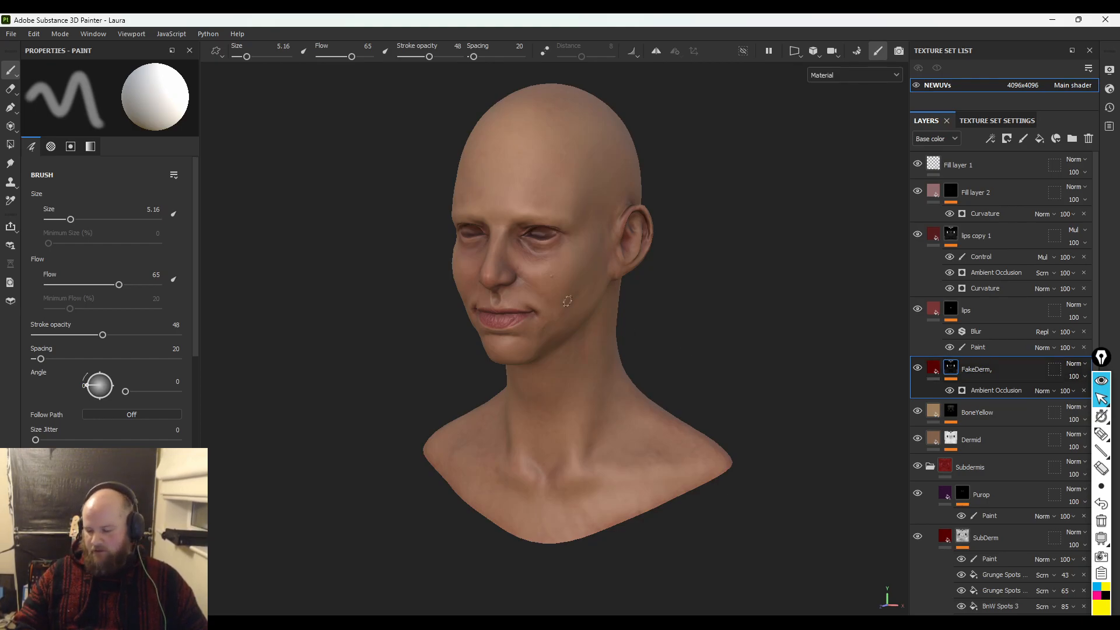
- Inspect the face up close and compare its surface shine with Fill layer 1 hidden and shown
scroll(625, 325, "up", 6)
scroll(425, 281, "up", 2)
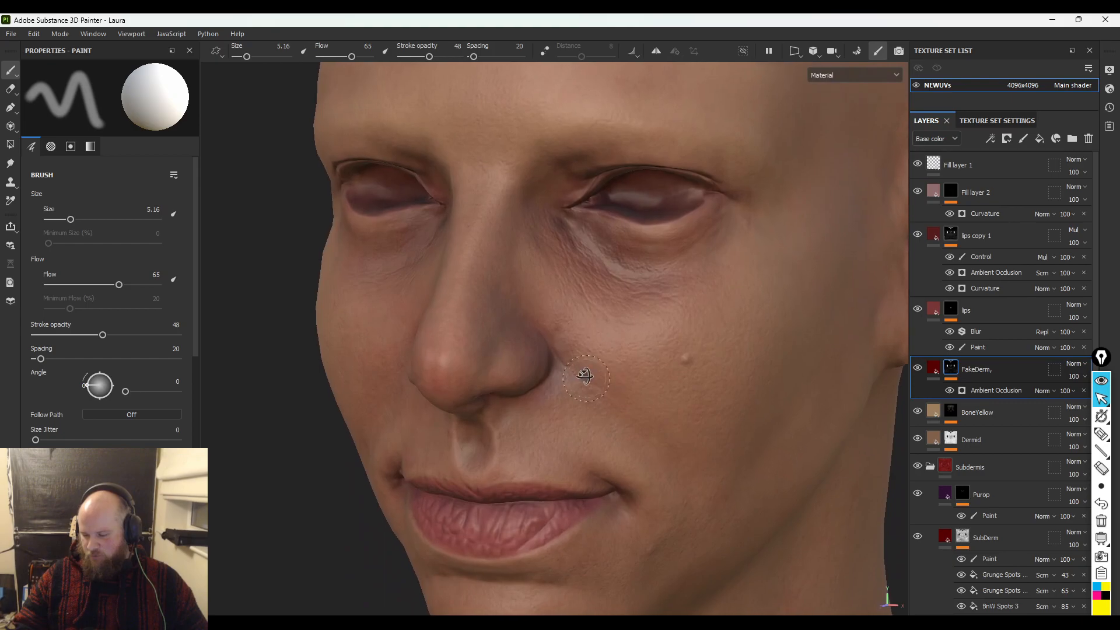
left_click_drag(585, 377, 612, 364, "alt")
right_click_drag(613, 364, 497, 371, "shift")
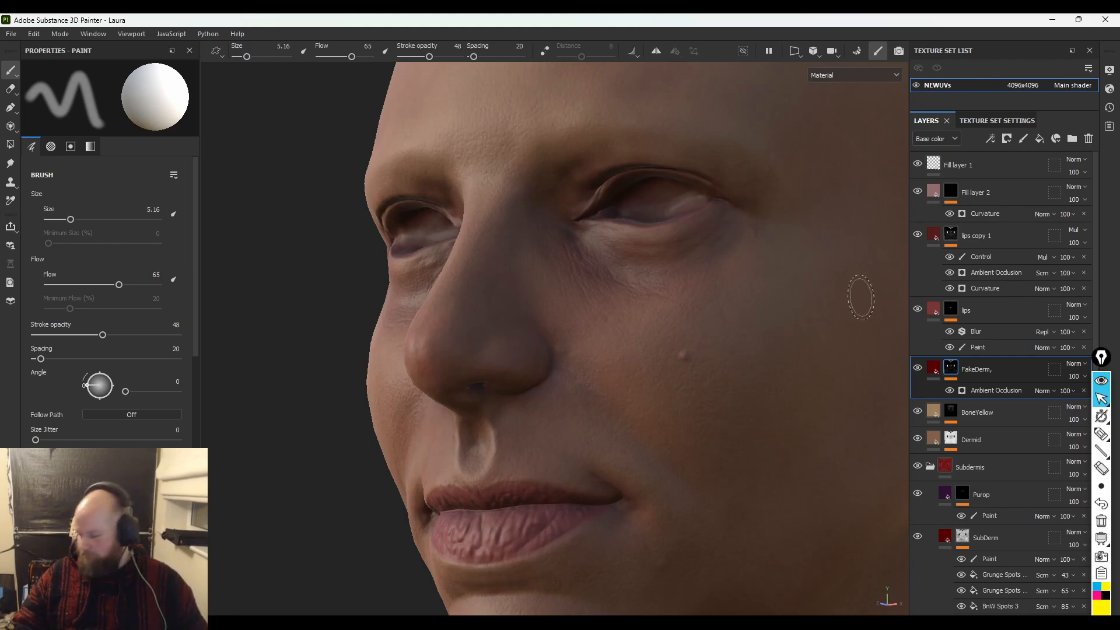
scroll(954, 321, "down", 3)
scroll(961, 440, "up", 3)
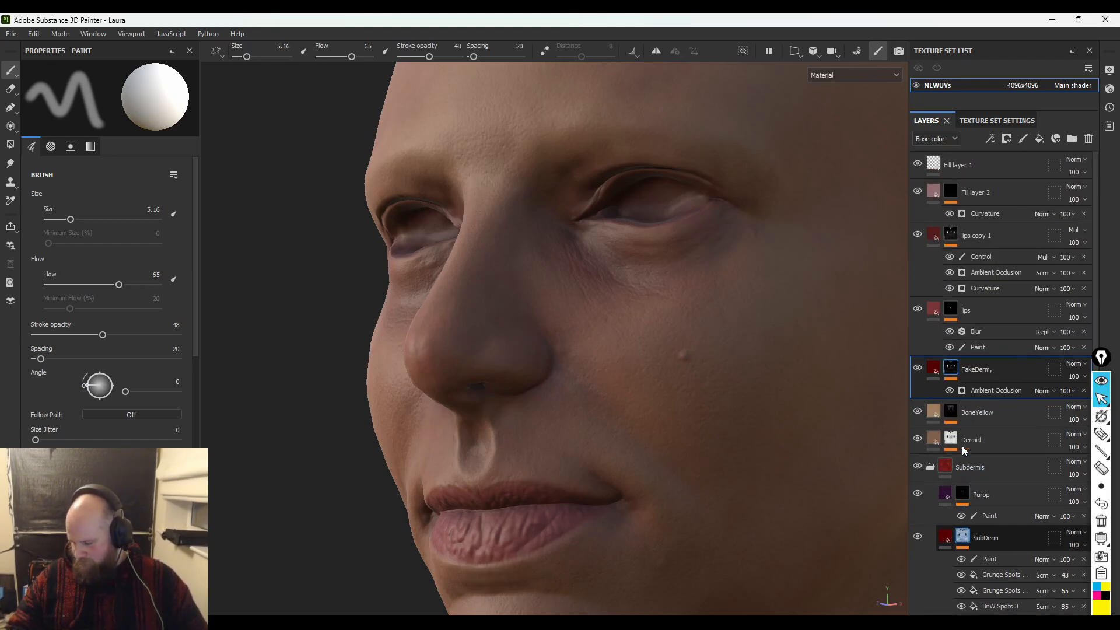
left_click(932, 166)
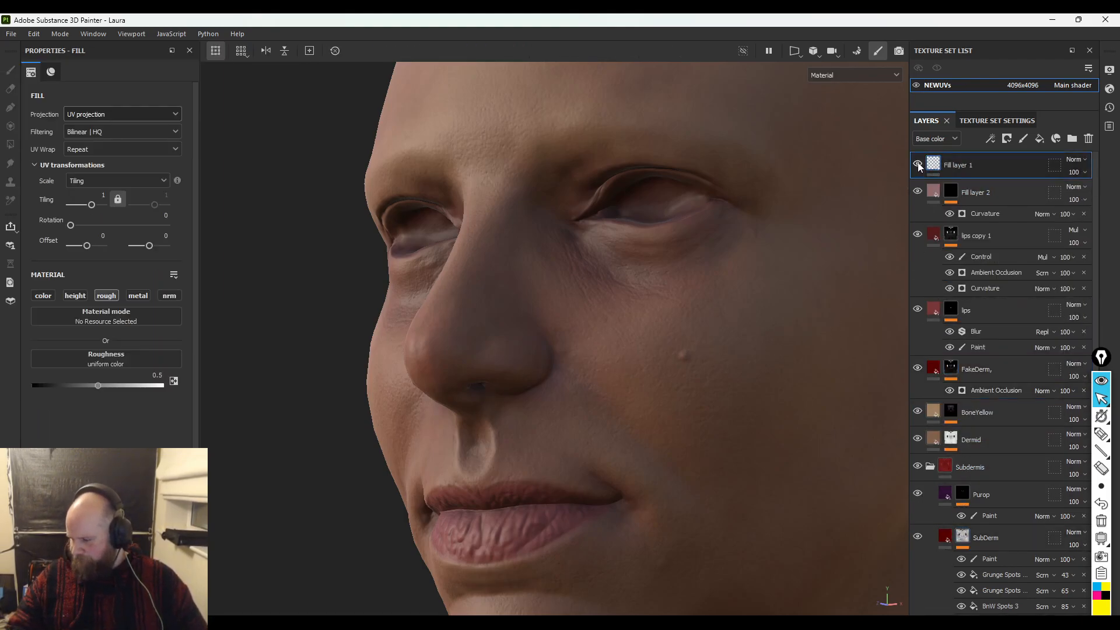
left_click(918, 165)
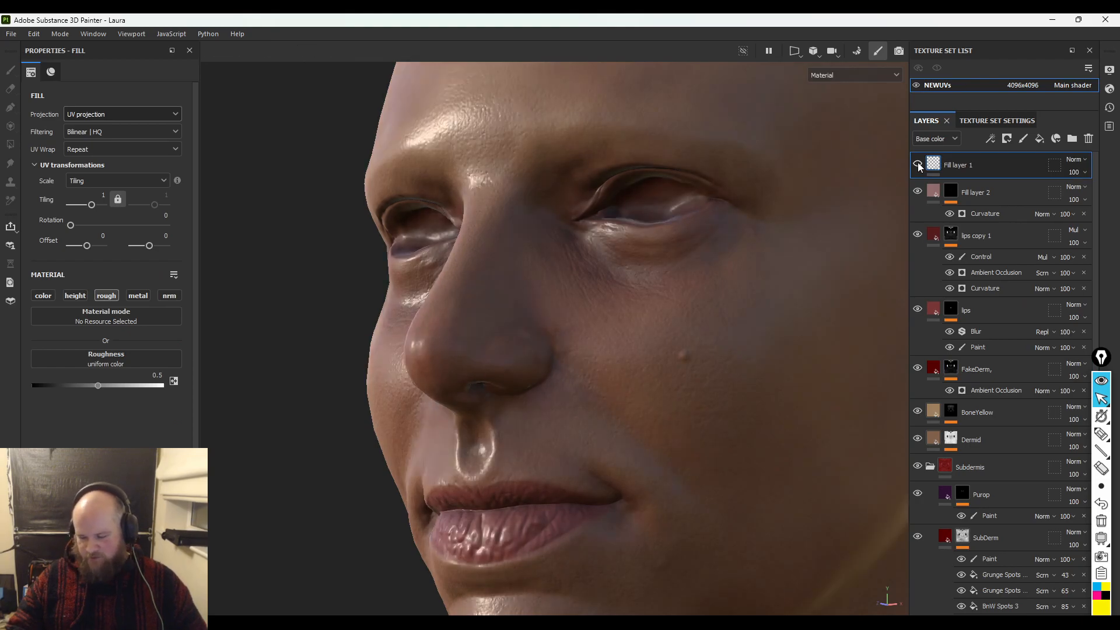
left_click(918, 165)
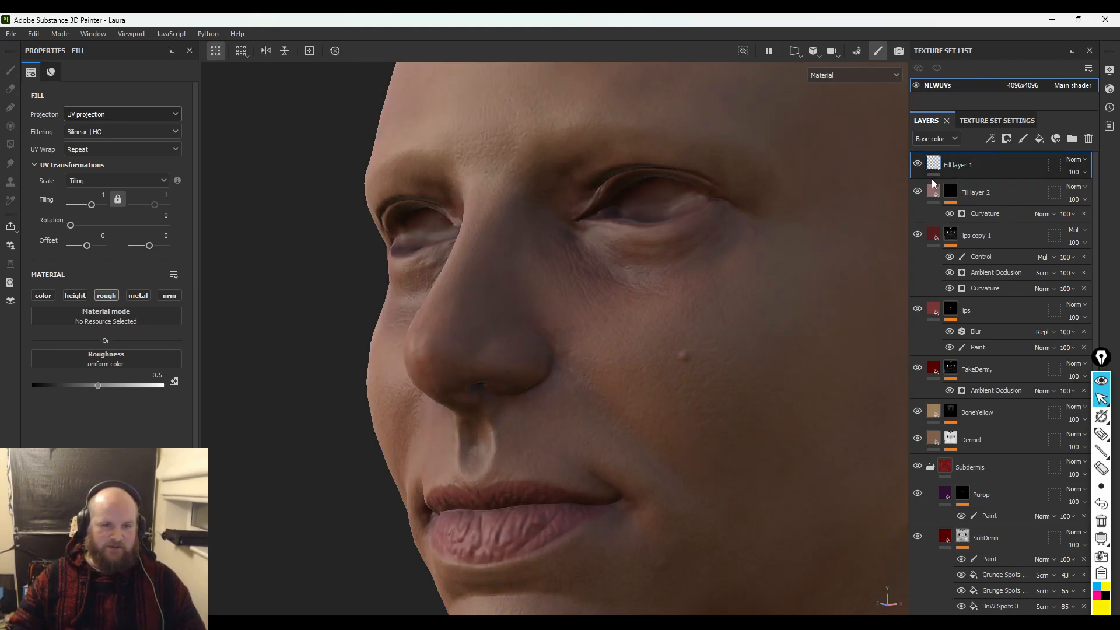
- Give Fill layer 1 a white mask with a paint effect and set the brush flow to 98
right_click(933, 165)
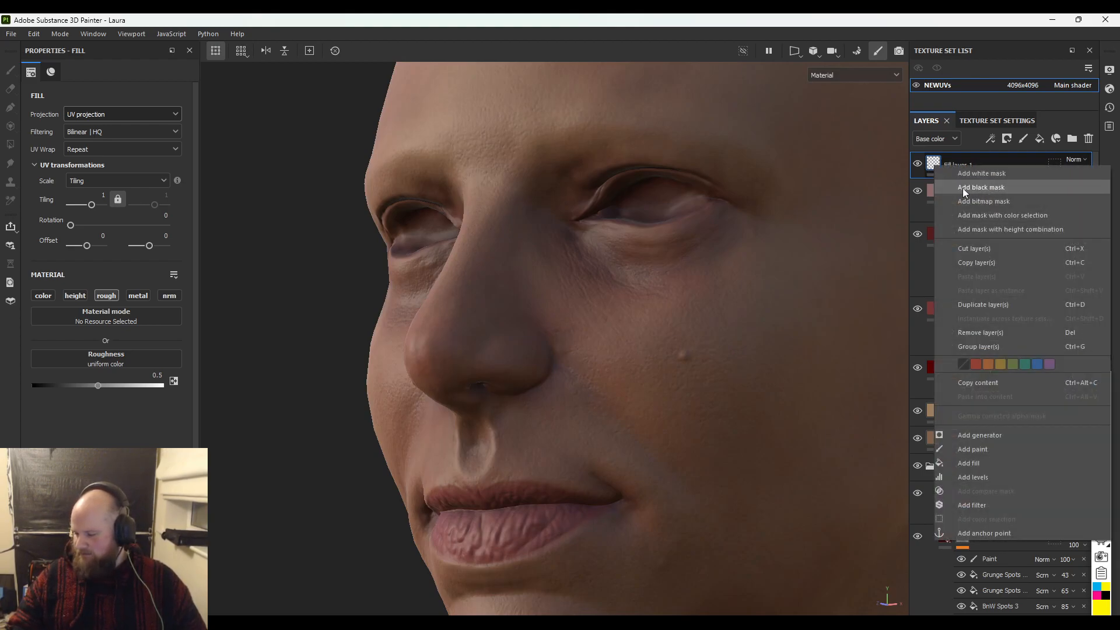
left_click(979, 174)
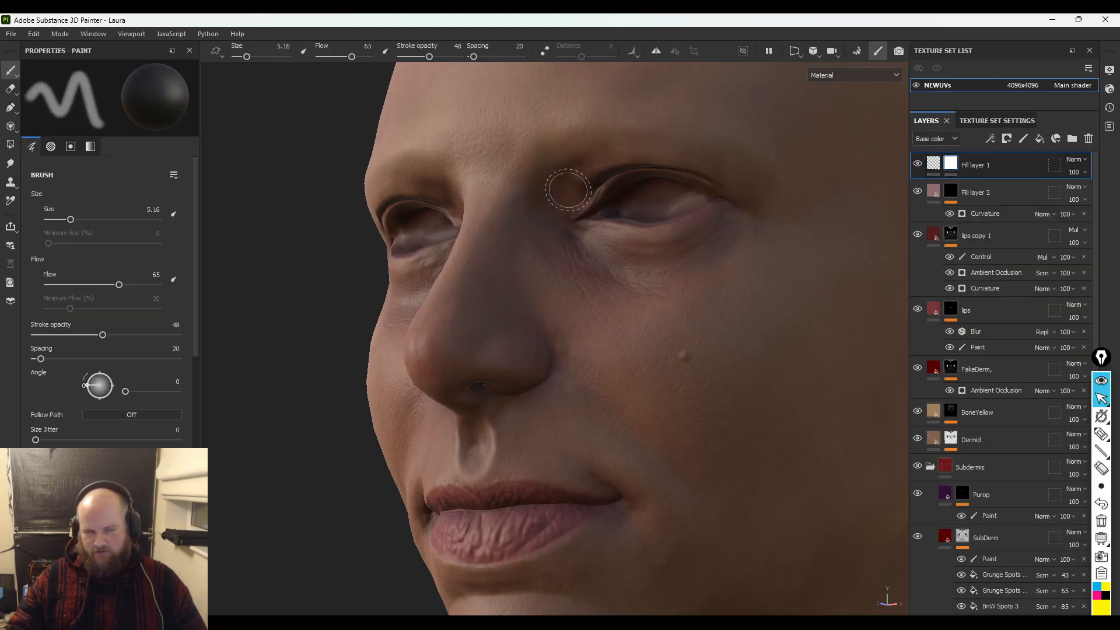
left_click_drag(567, 190, 574, 241, "alt")
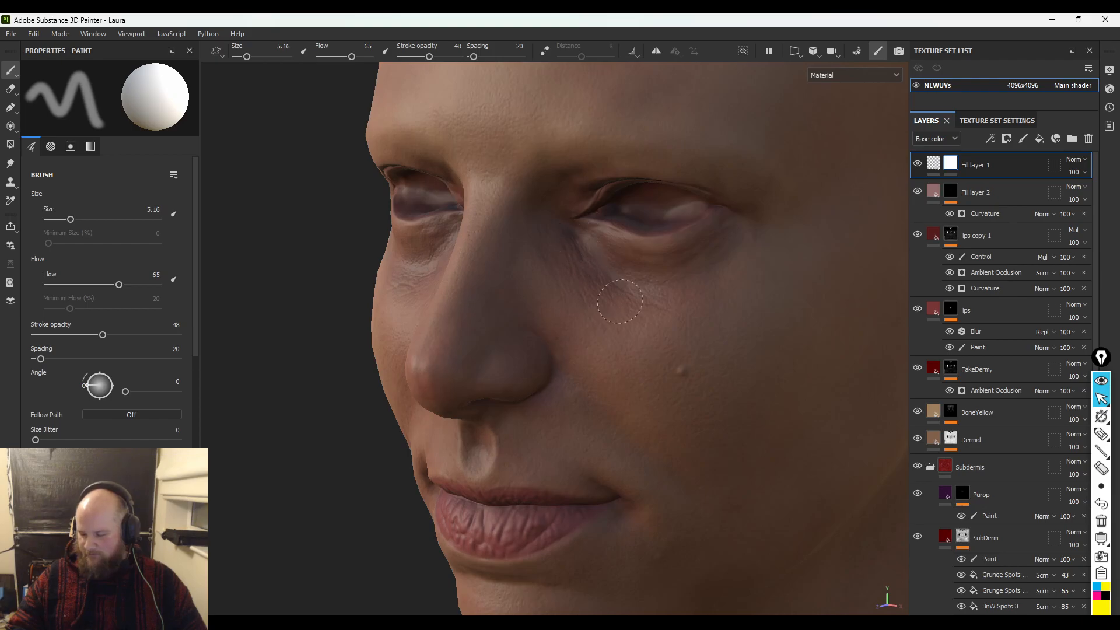
right_click(946, 166)
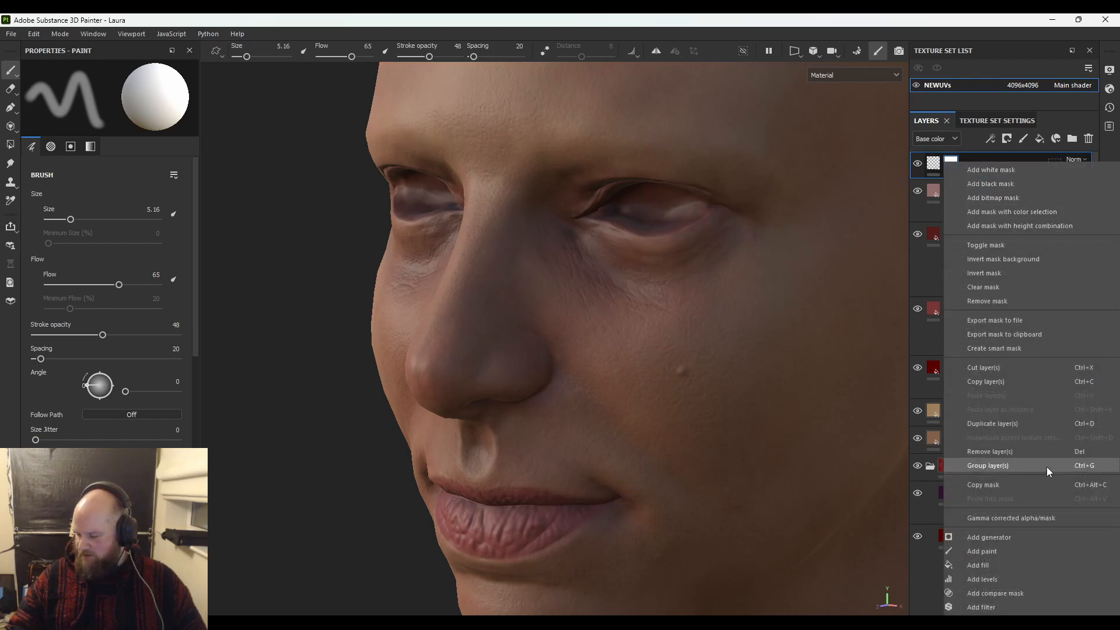
left_click(996, 549)
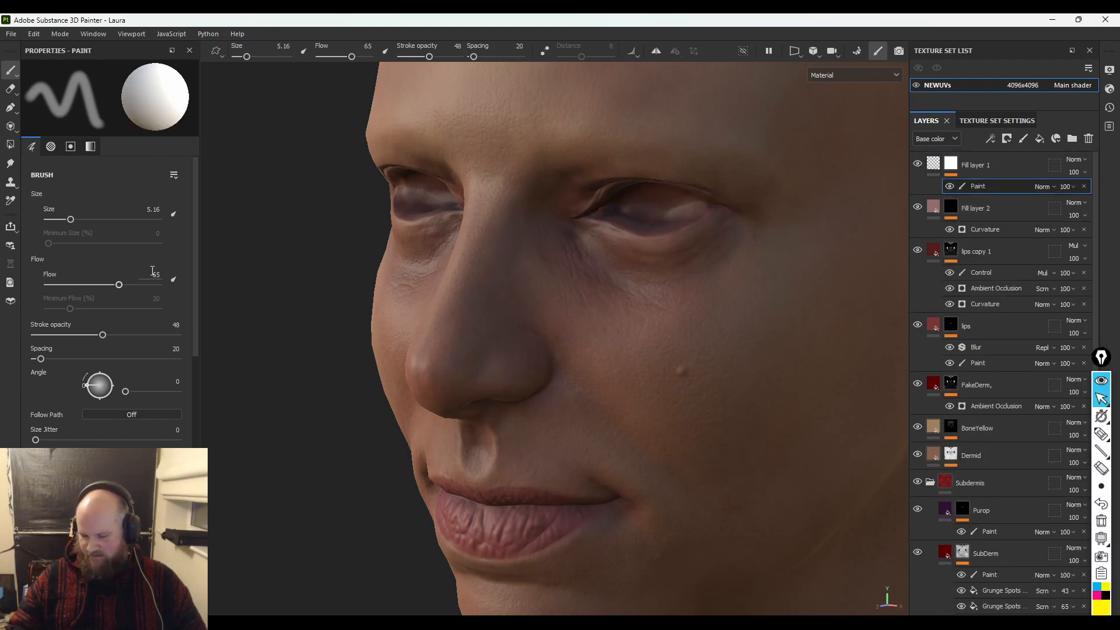
left_click_drag(119, 285, 155, 285)
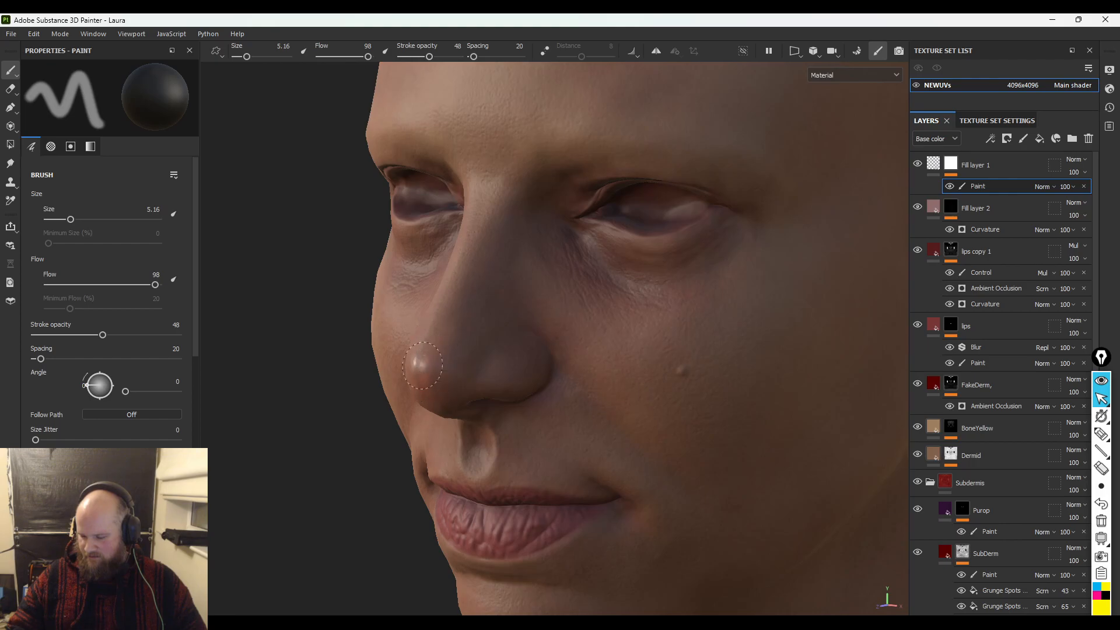
- Compare the face with a black mask on Fill layer 1, and finish with a plain white mask on that layer
mouse_move(445, 357)
left_mouse_down("alt")
mouse_move(463, 350)
mouse_move(387, 325)
mouse_move(516, 328)
left_mouse_up("alt")
right_click_drag(515, 328, 808, 450, "alt")
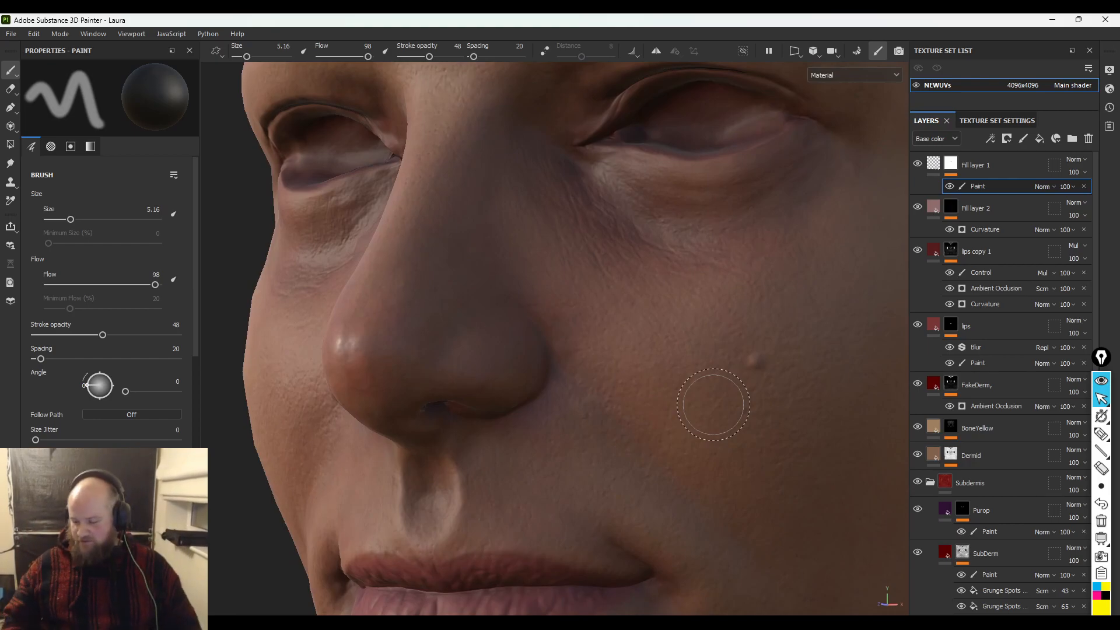
mouse_move(812, 113)
left_mouse_down("alt")
mouse_move(655, 220)
mouse_move(545, 188)
mouse_move(599, 251)
left_mouse_up("alt")
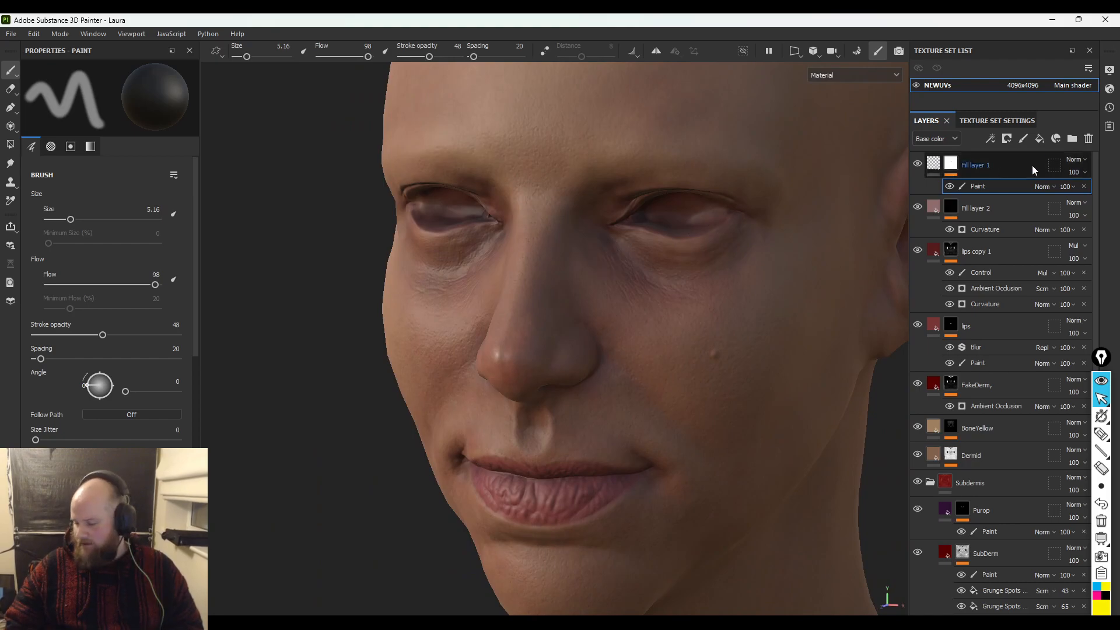
right_click(958, 166)
left_click(973, 181)
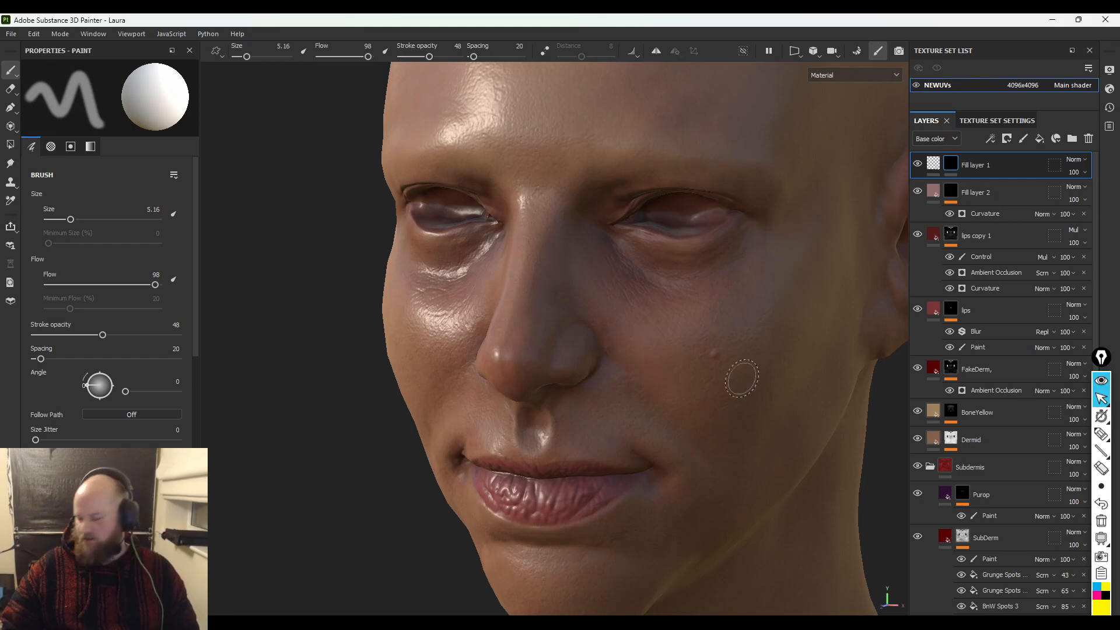
right_click(955, 163)
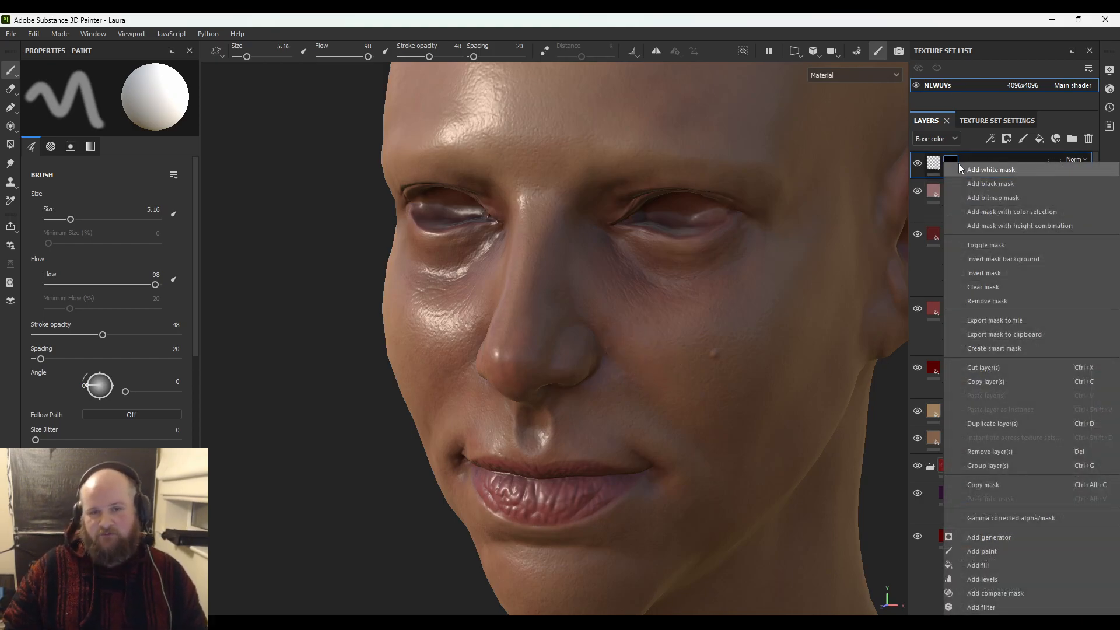
left_click(1005, 173)
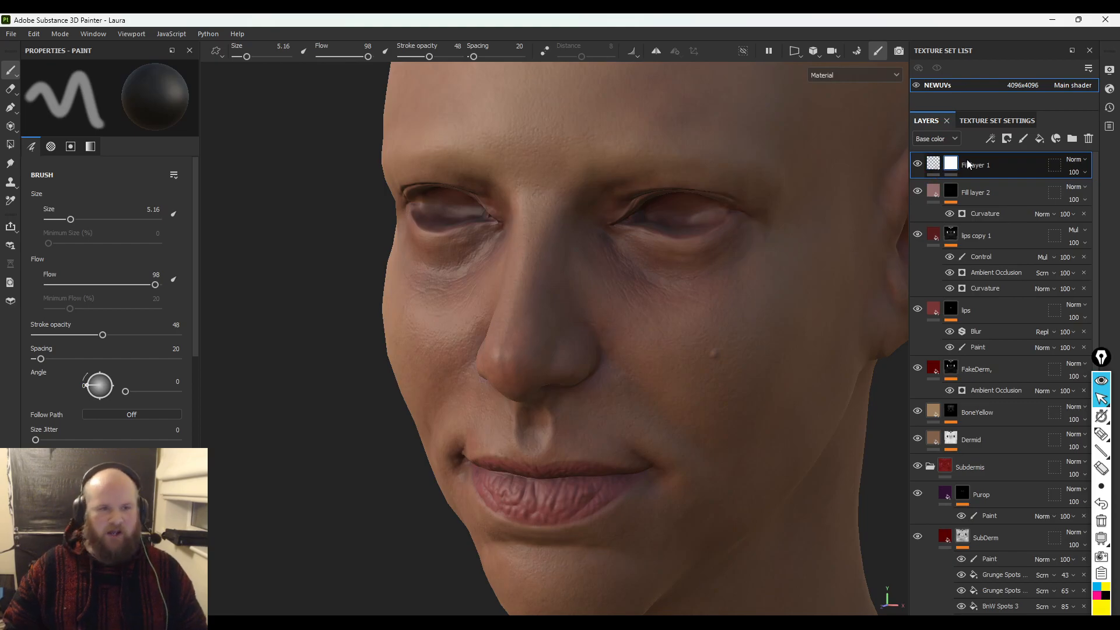
- Try raising the roughness of Fill layer 1 to about 0.61
mouse_move(950, 163)
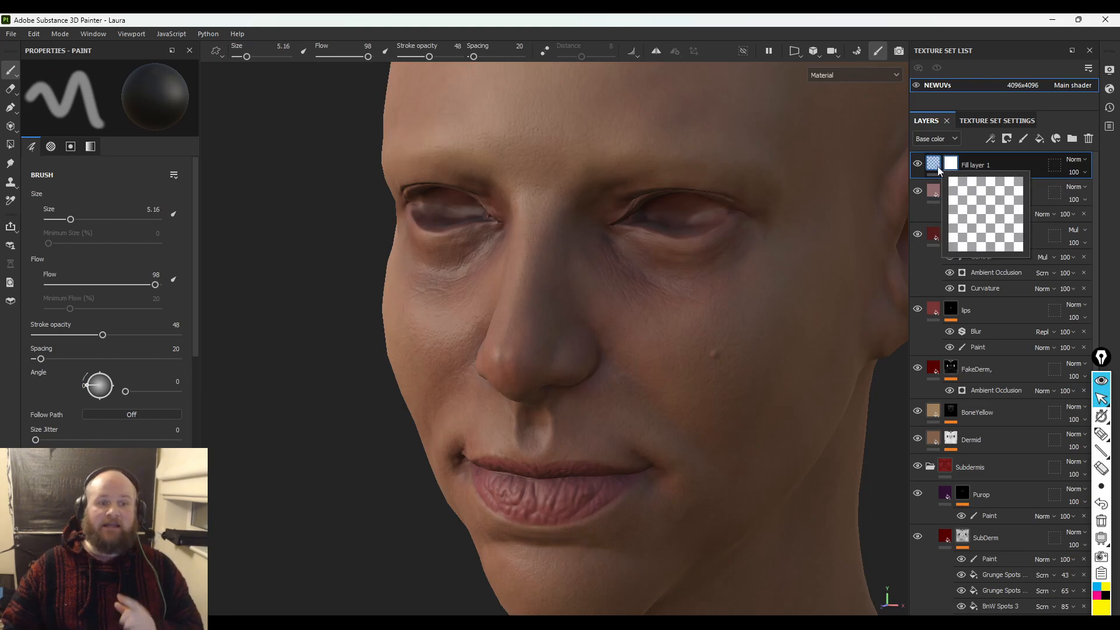
left_click(940, 167)
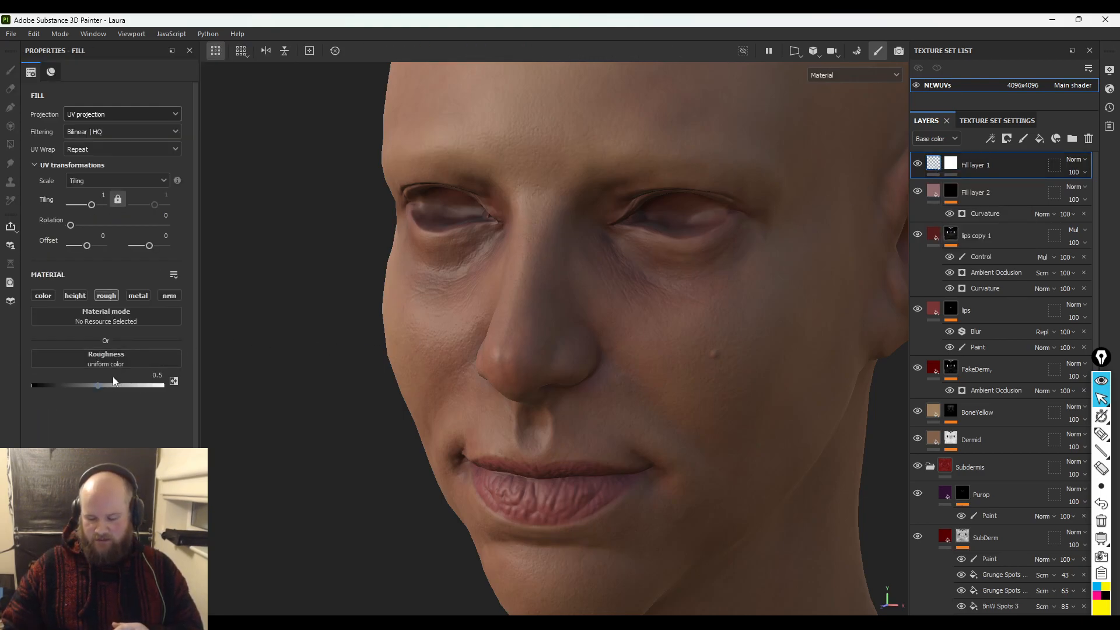
left_click_drag(89, 385, 113, 385)
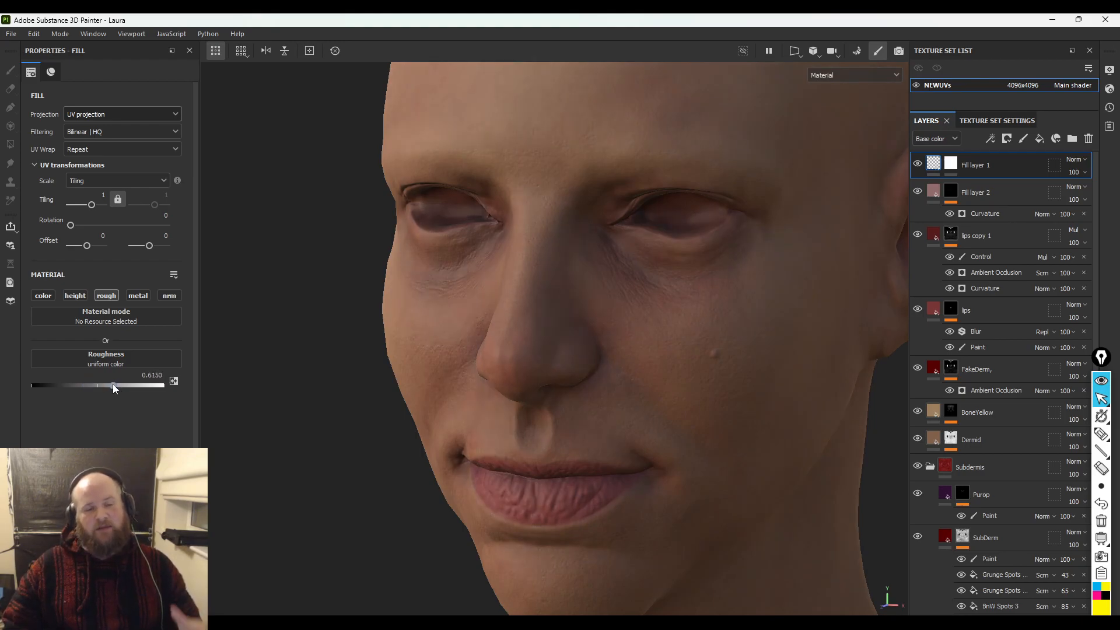
mouse_move(113, 384)
left_mouse_down()
mouse_move(123, 385)
mouse_move(112, 384)
left_mouse_up()
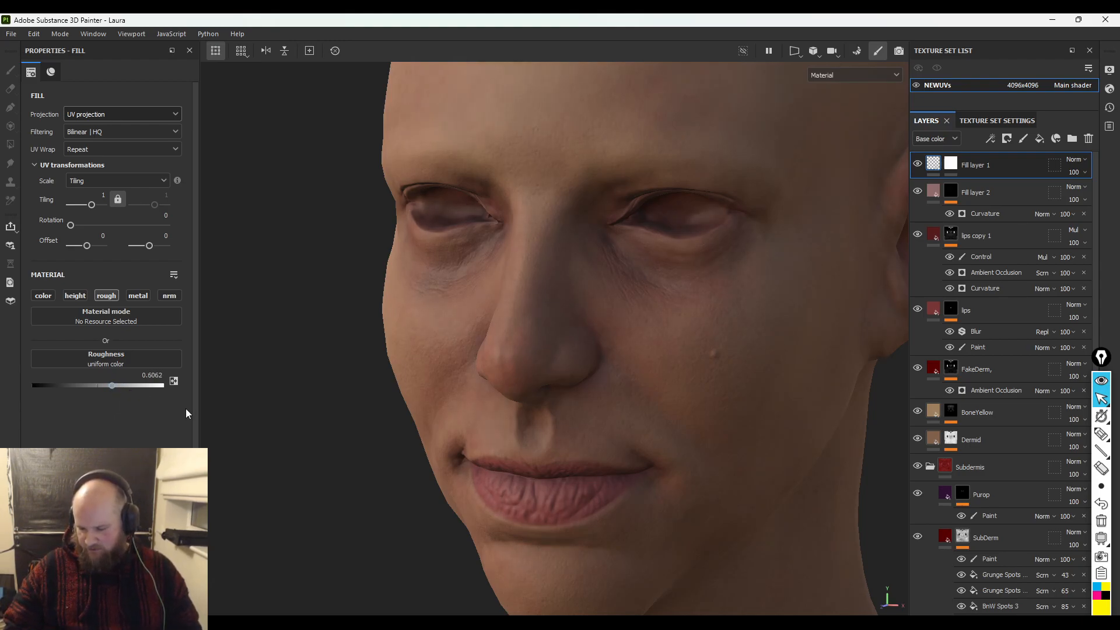
- Set the uniform roughness of Fill layer 1 to 0.6
double_click(153, 375)
type("0.2")
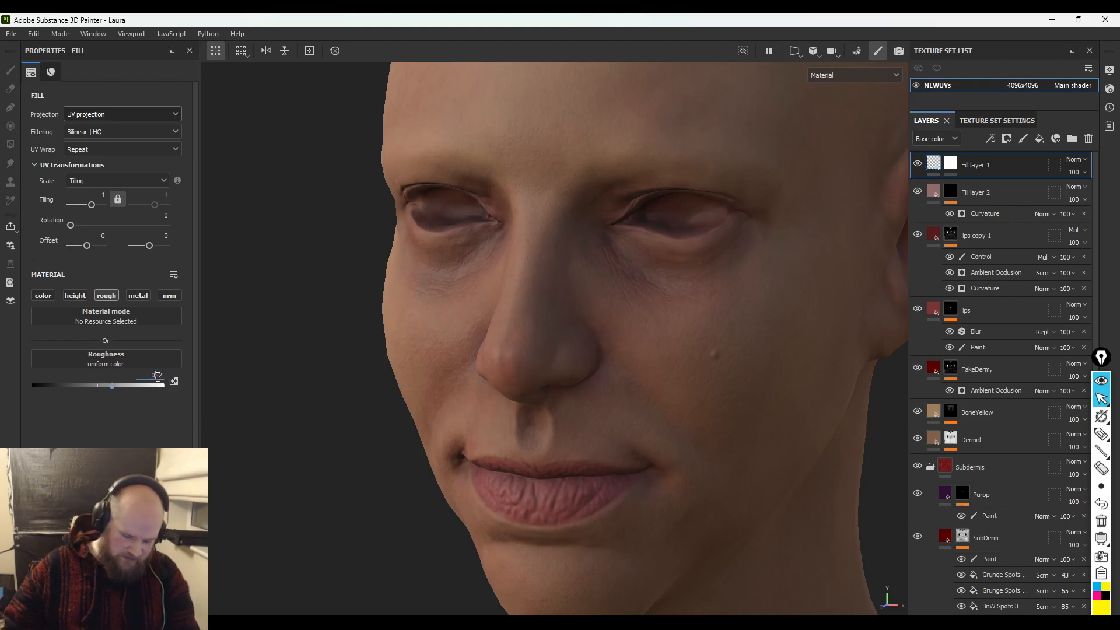
key("Return")
left_click(160, 373)
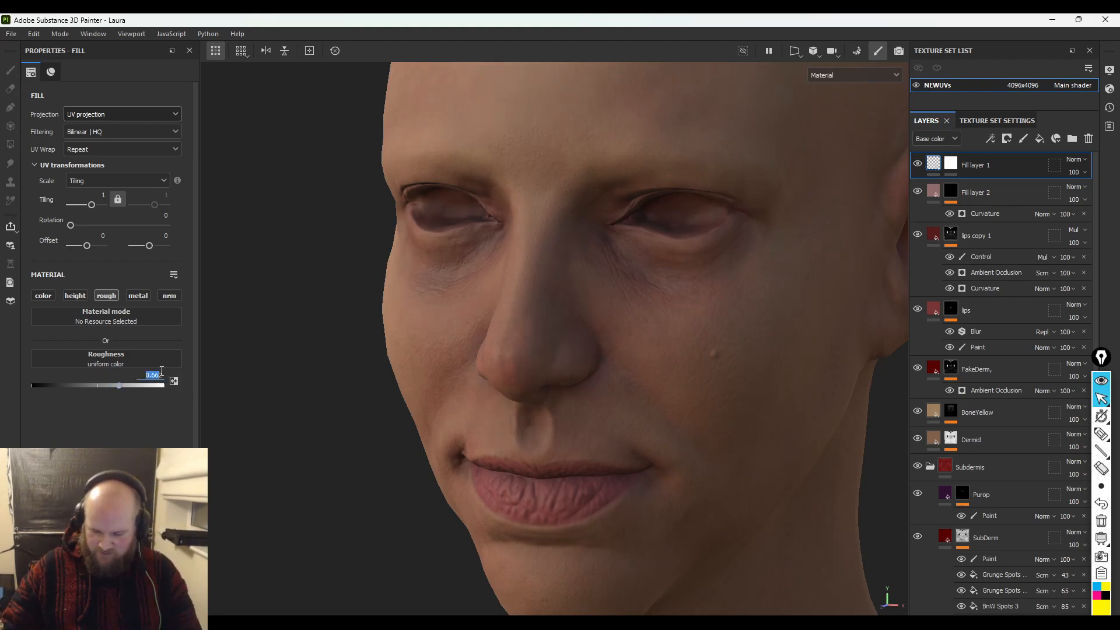
key("BackSpace")
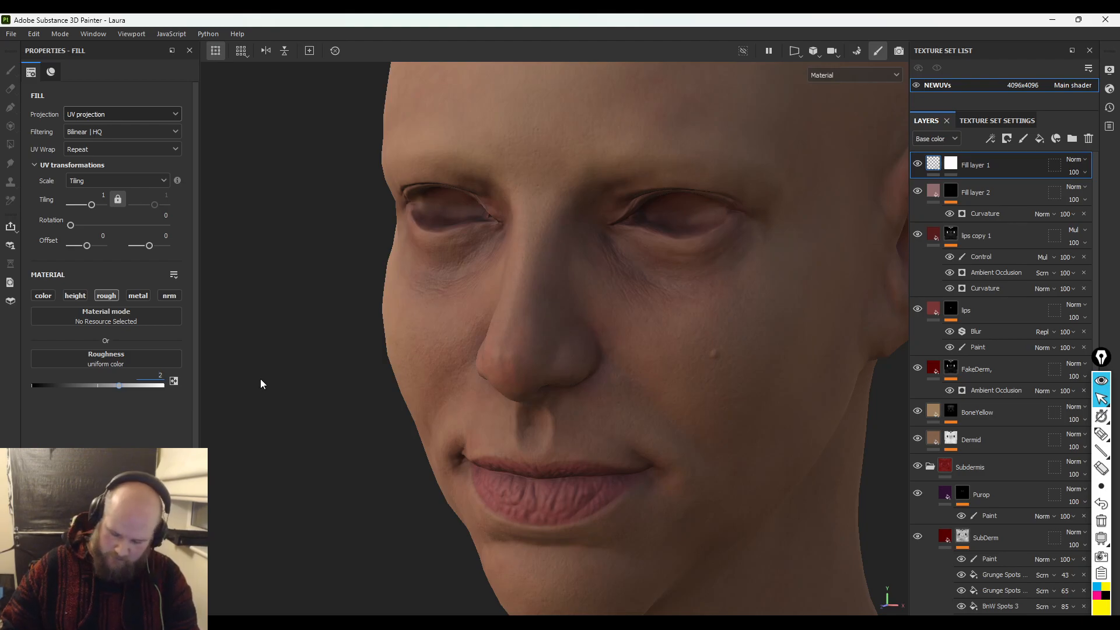
key("Delete")
type("0.6")
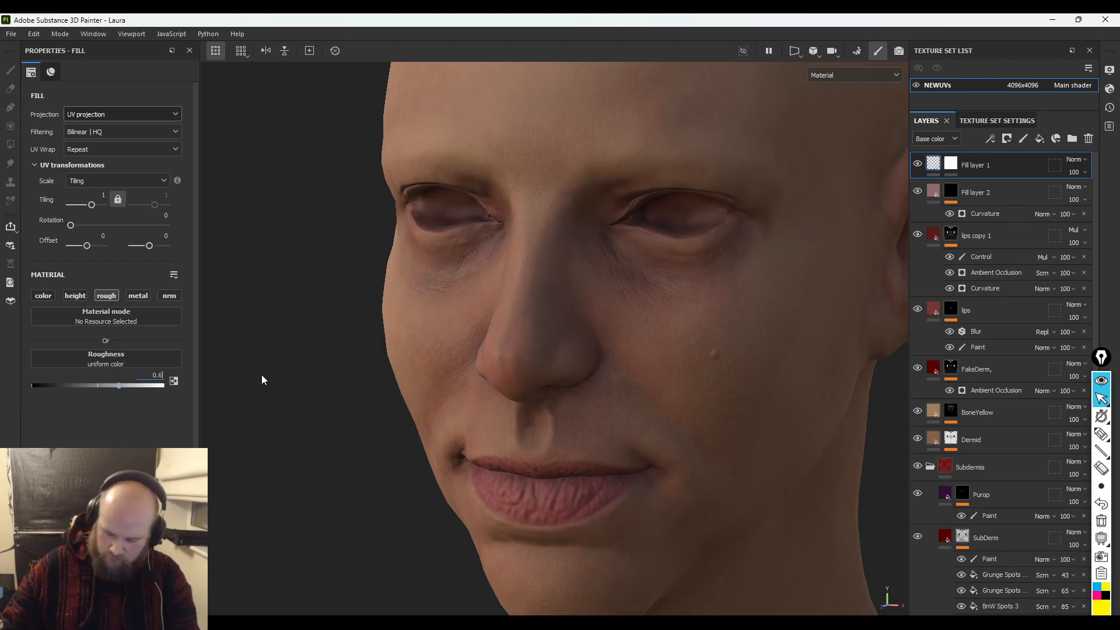
key("Return")
- Add a fill effect to the mask of Fill layer 1
left_click_drag(613, 357, 660, 368, "alt")
right_click(951, 169)
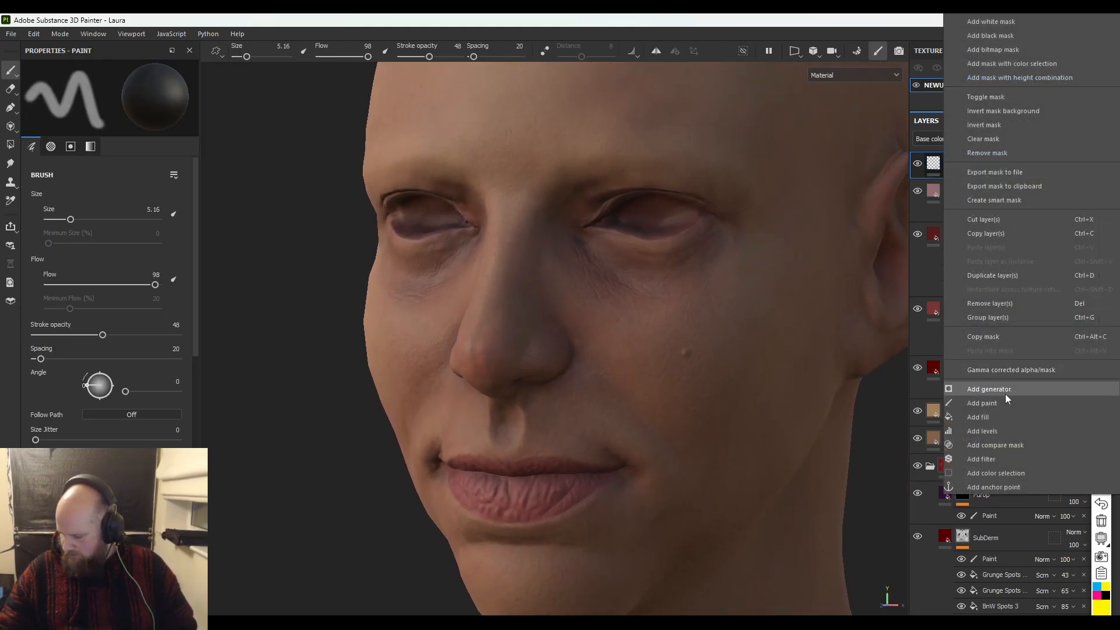
left_click(996, 416)
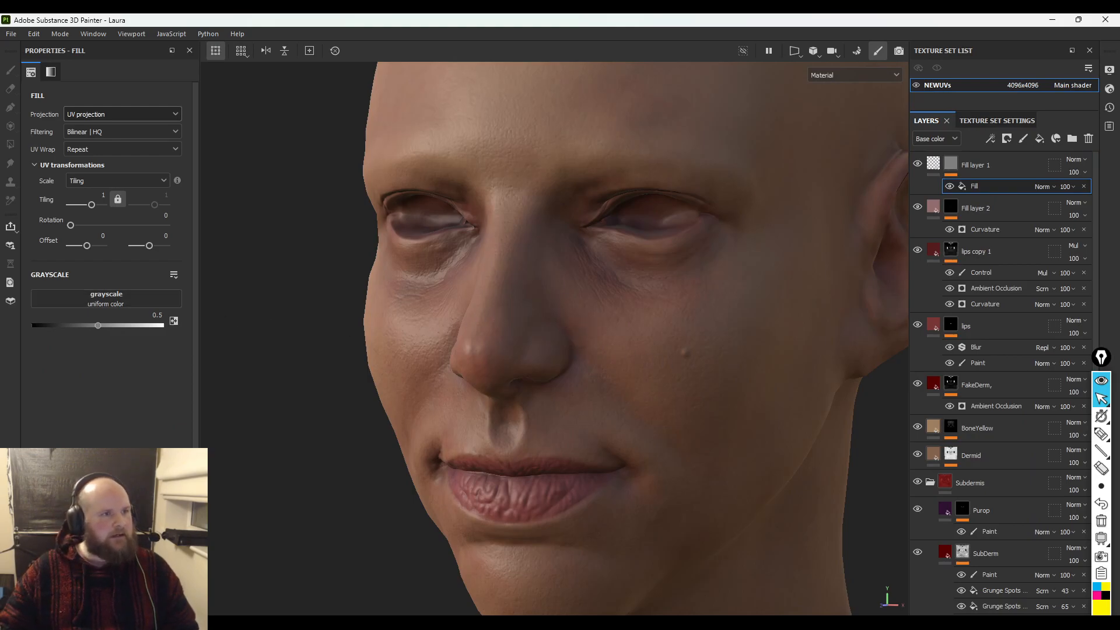
- Assign the Clouds 2 texture from the asset library as the grayscale source of the fill effect in Fill layer 1's mask
left_click_drag(0, 192, 764, 137)
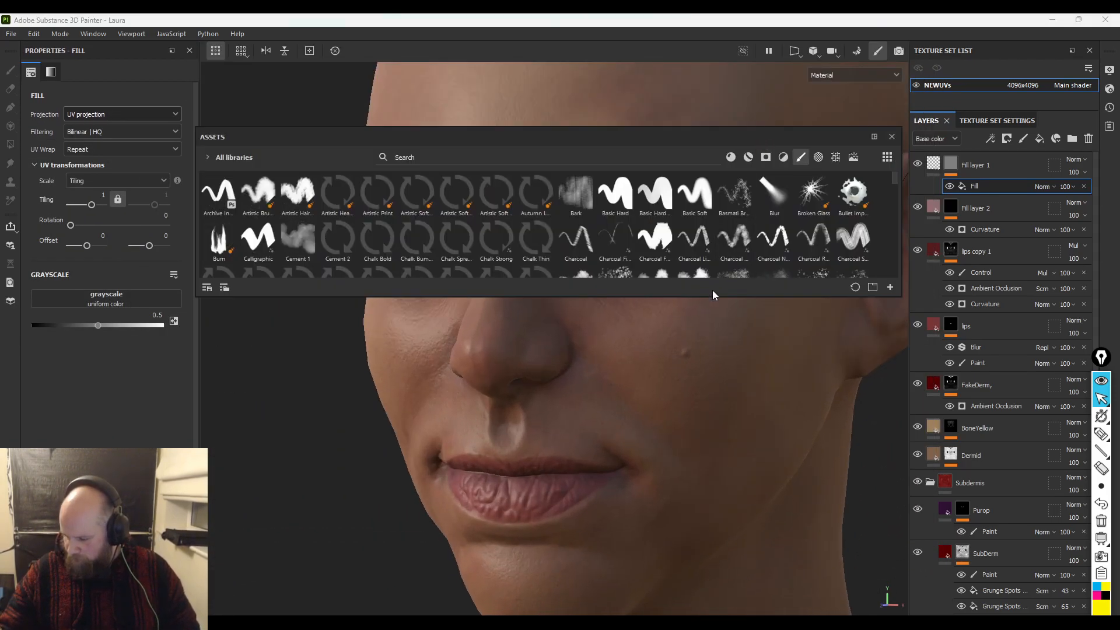
mouse_move(709, 297)
left_mouse_down()
mouse_move(758, 527)
mouse_move(828, 594)
left_mouse_up()
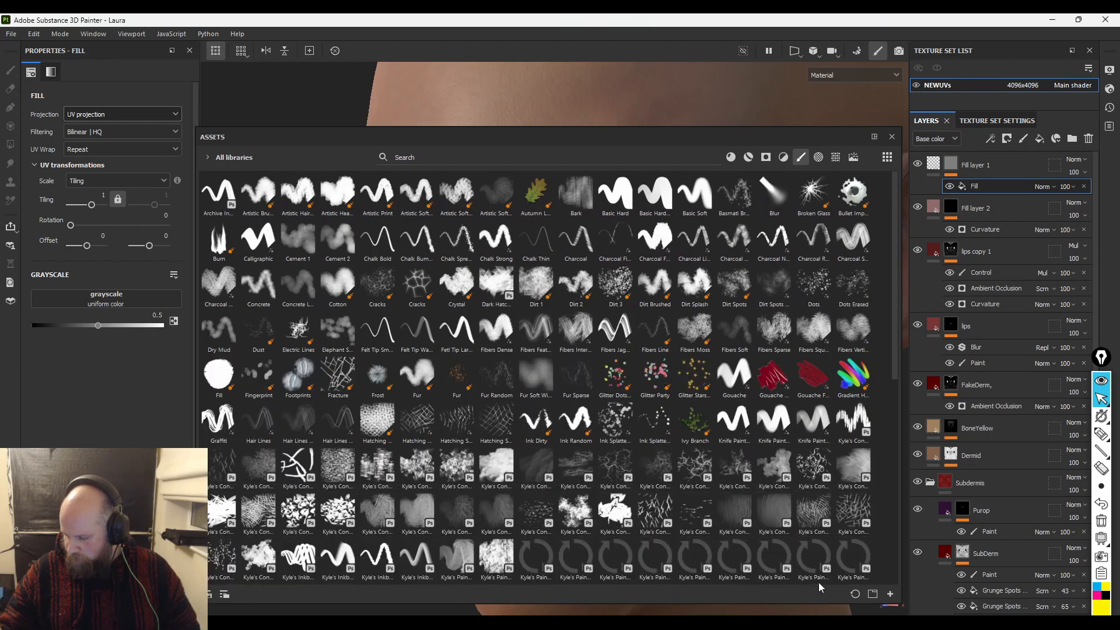
left_click(836, 157)
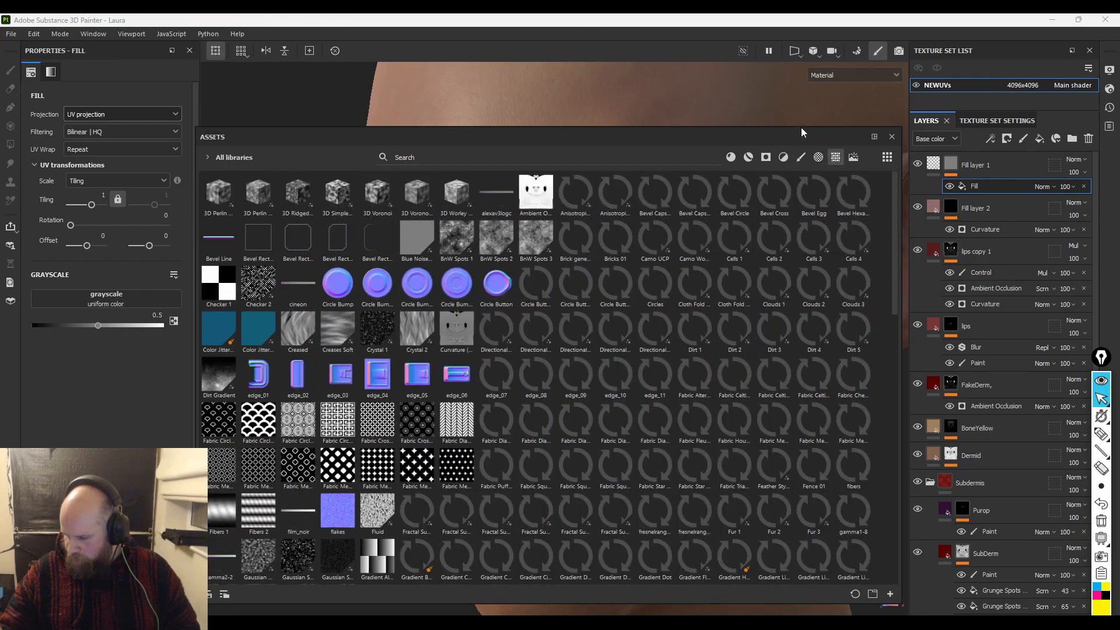
left_click_drag(803, 130, 805, 19)
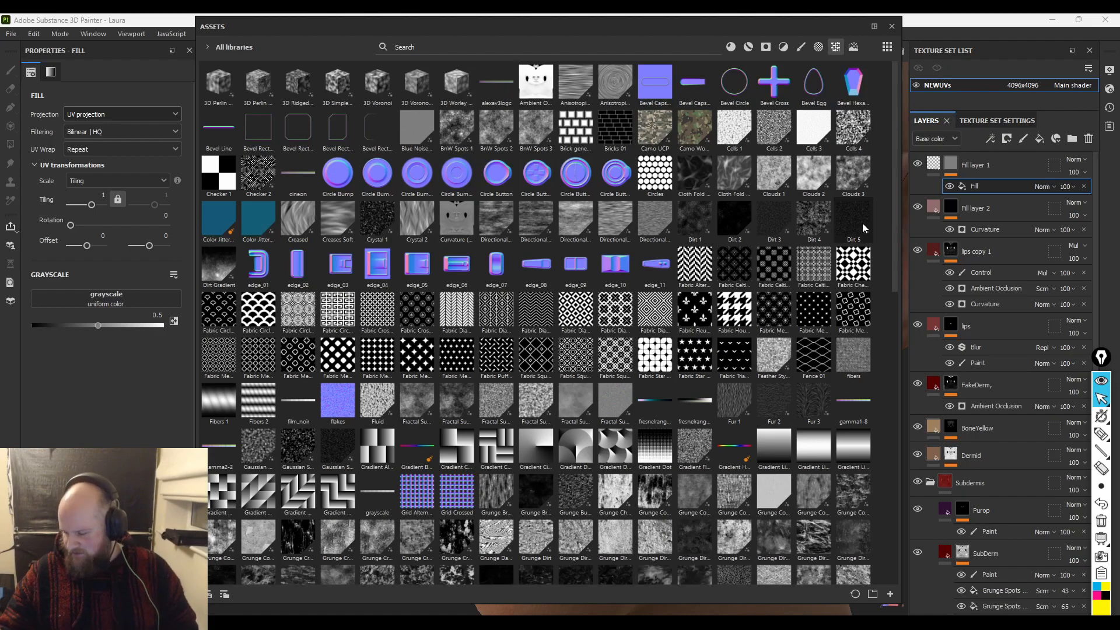
mouse_move(864, 227)
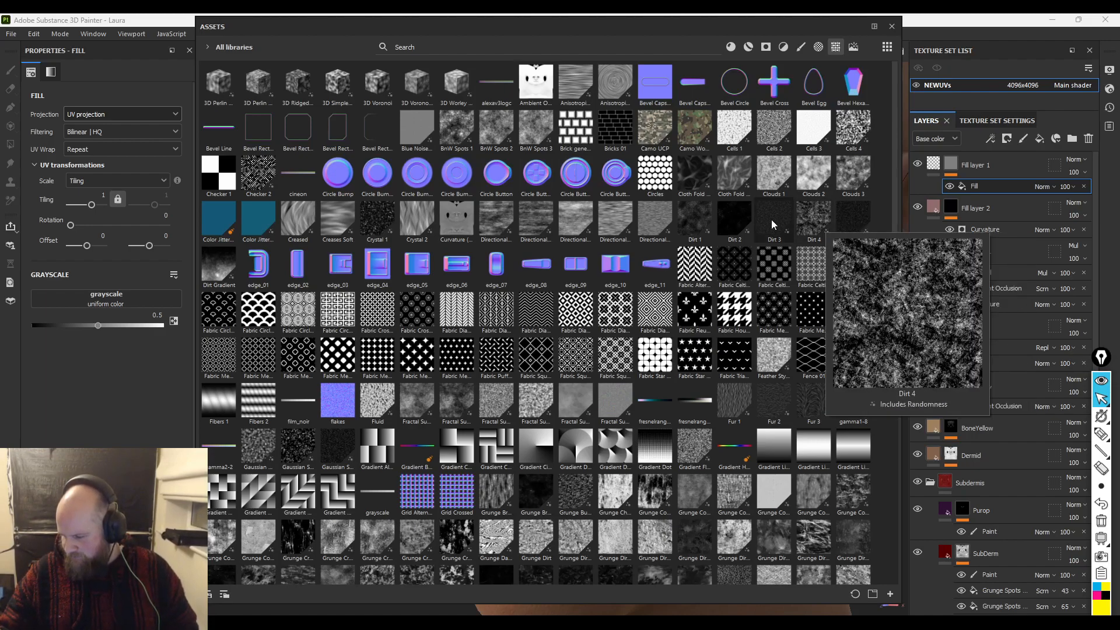
mouse_move(776, 186)
mouse_move(811, 168)
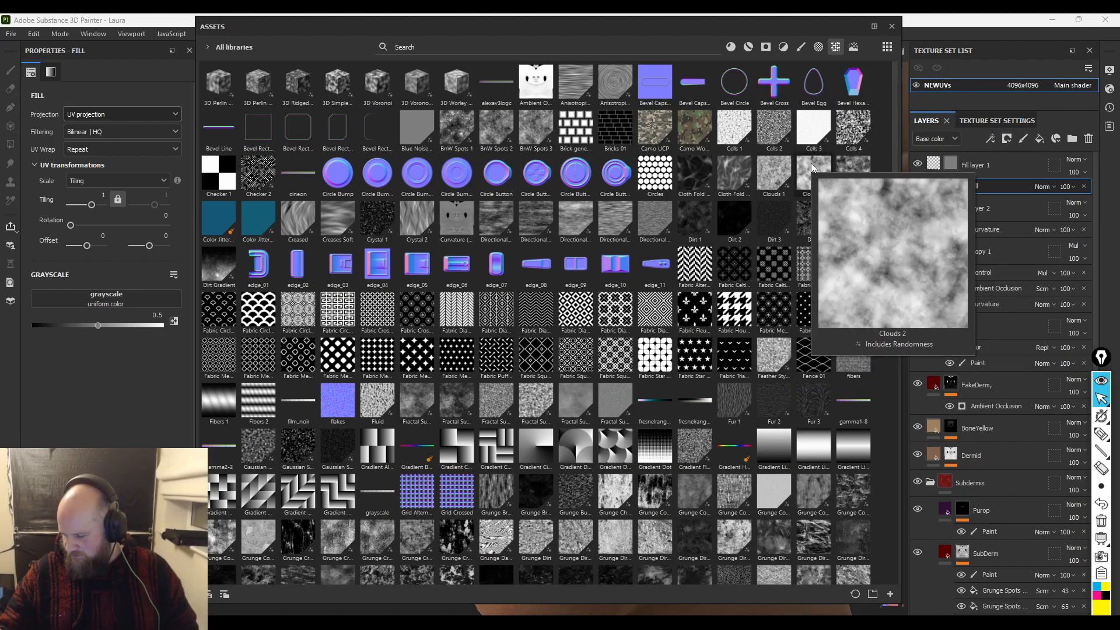
left_click_drag(815, 171, 111, 301)
left_click(891, 26)
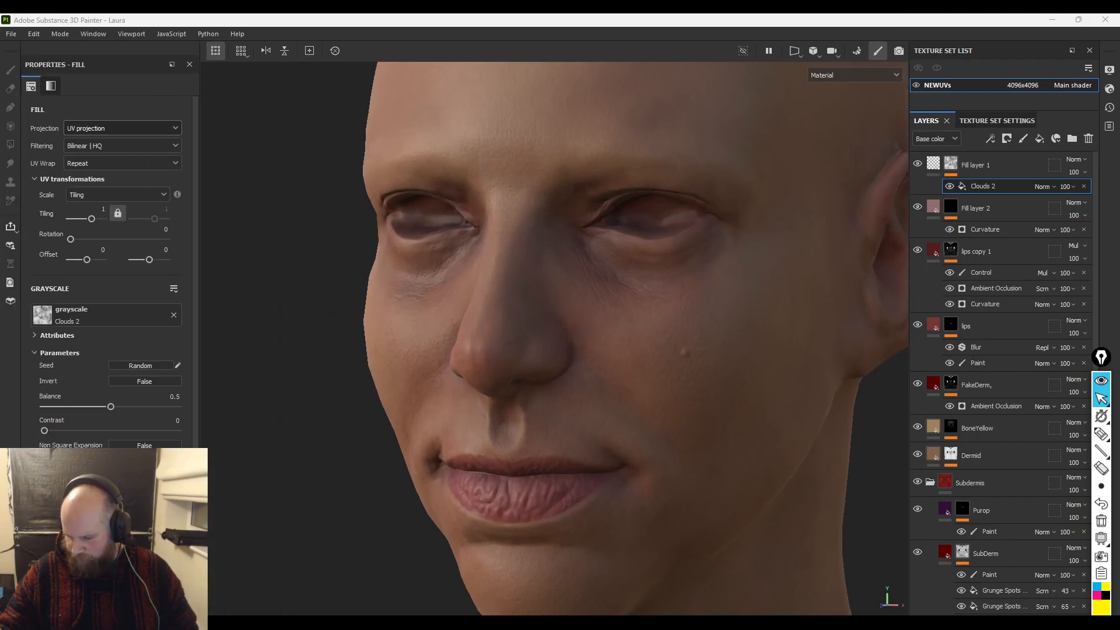
- Compare the face with the Clouds 2 mask effect switched off and on
left_click(950, 186)
left_click(950, 186)
left_click(949, 186)
left_click(950, 186)
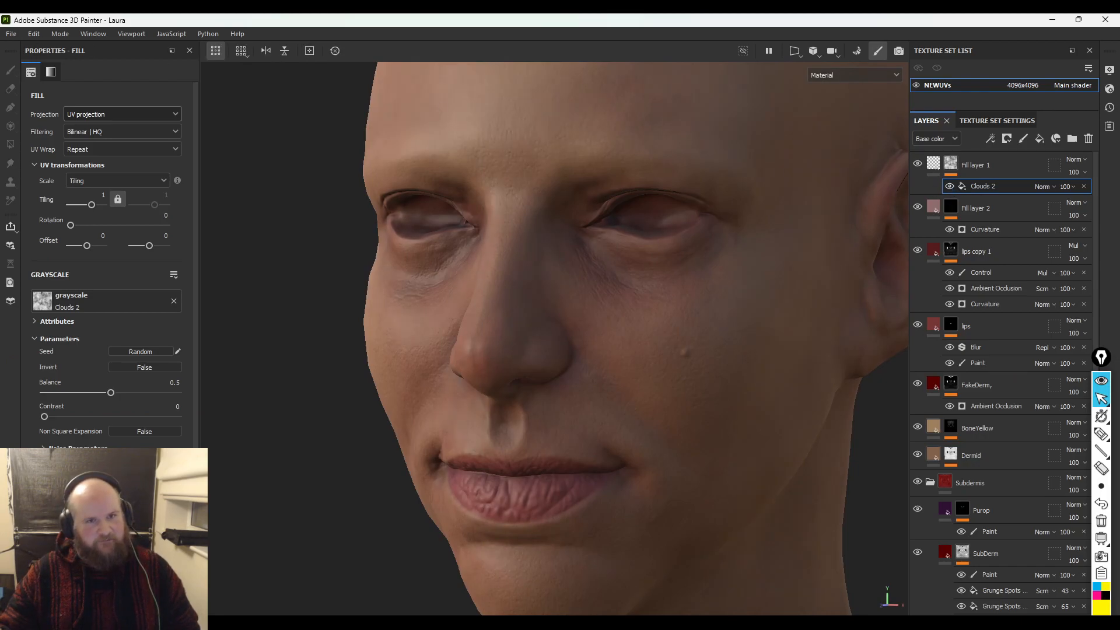
left_click(949, 186)
left_click(949, 186)
left_click_drag(503, 317, 394, 291, "alt")
right_click_drag(394, 292, 439, 298, "shift")
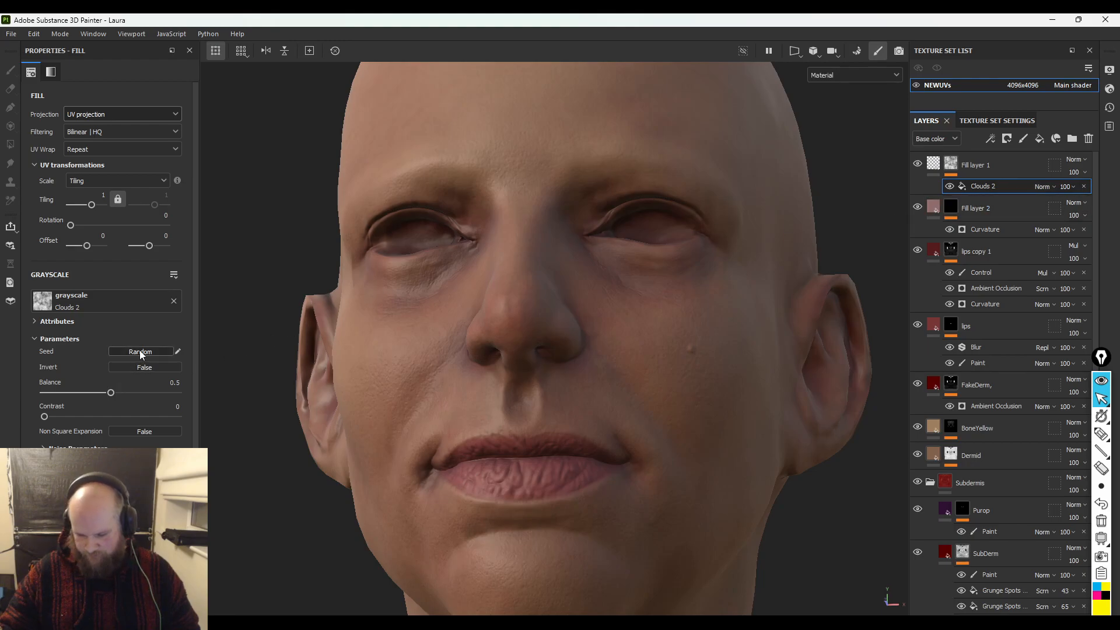
- Compare the skin shine with the Clouds 2 pattern inverted and not inverted
left_click(135, 367)
left_click(135, 367)
left_click(135, 366)
left_click(136, 366)
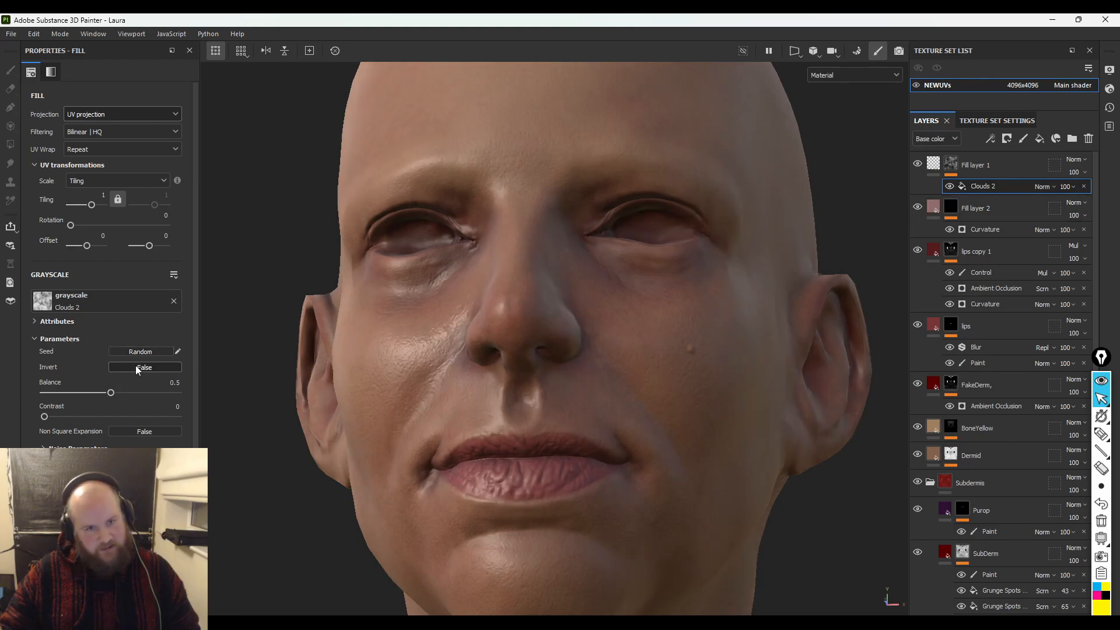
- Set the uniform roughness of Fill layer 1 to 0.7
mouse_move(646, 334)
left_mouse_down("alt")
mouse_move(520, 370)
mouse_move(414, 366)
mouse_move(777, 375)
mouse_move(617, 374)
mouse_move(443, 352)
left_mouse_up("alt")
left_click(933, 164)
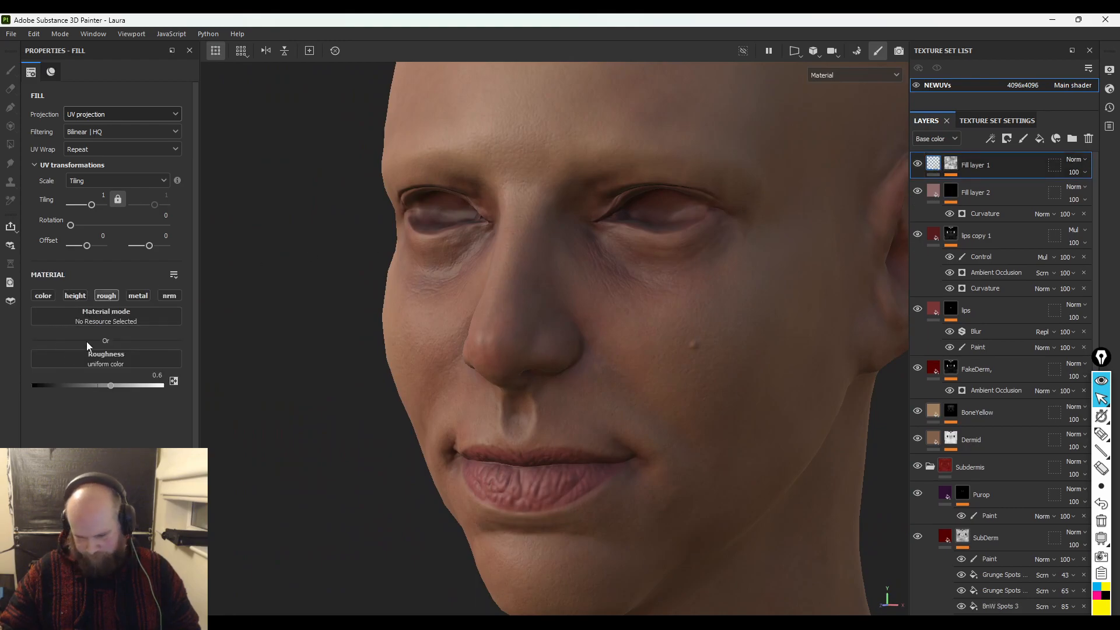
left_click_drag(111, 386, 119, 385)
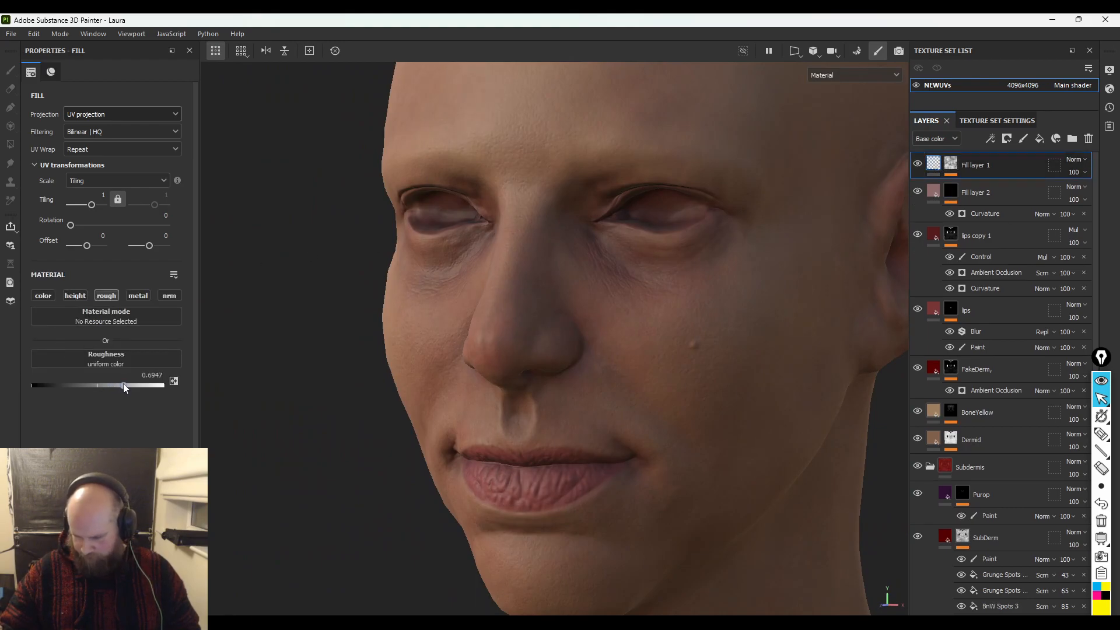
double_click(153, 375)
type("0.7")
key("Return")
left_click_drag(422, 348, 438, 344, "alt")
- Add an Ambient Occlusion generator to the mask of Fill layer 1, above Clouds 2
left_click(950, 166)
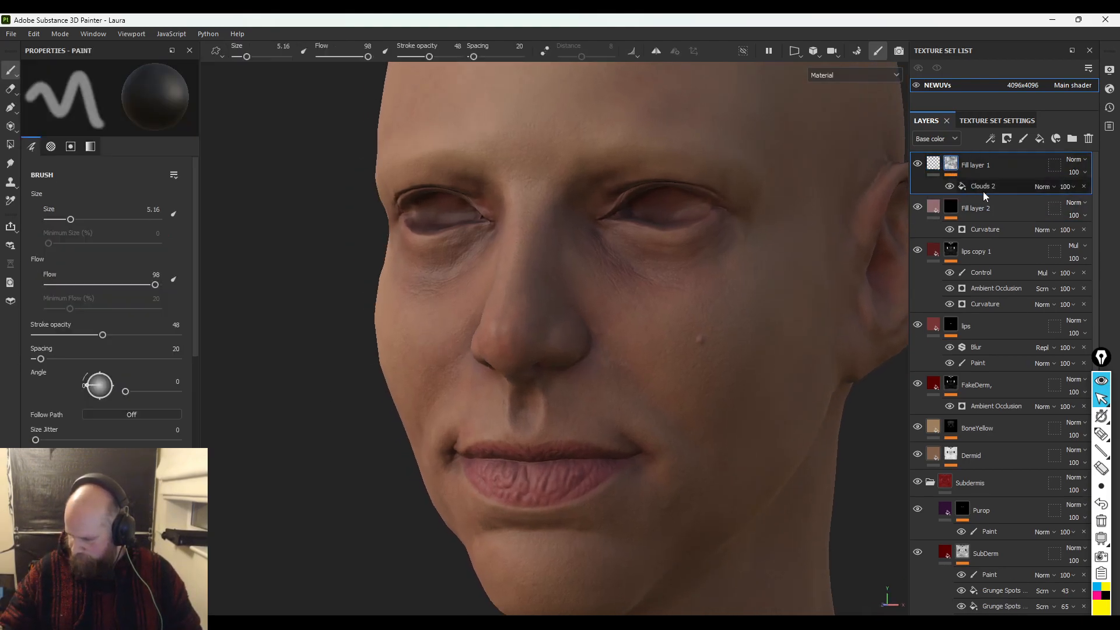
left_click(949, 186)
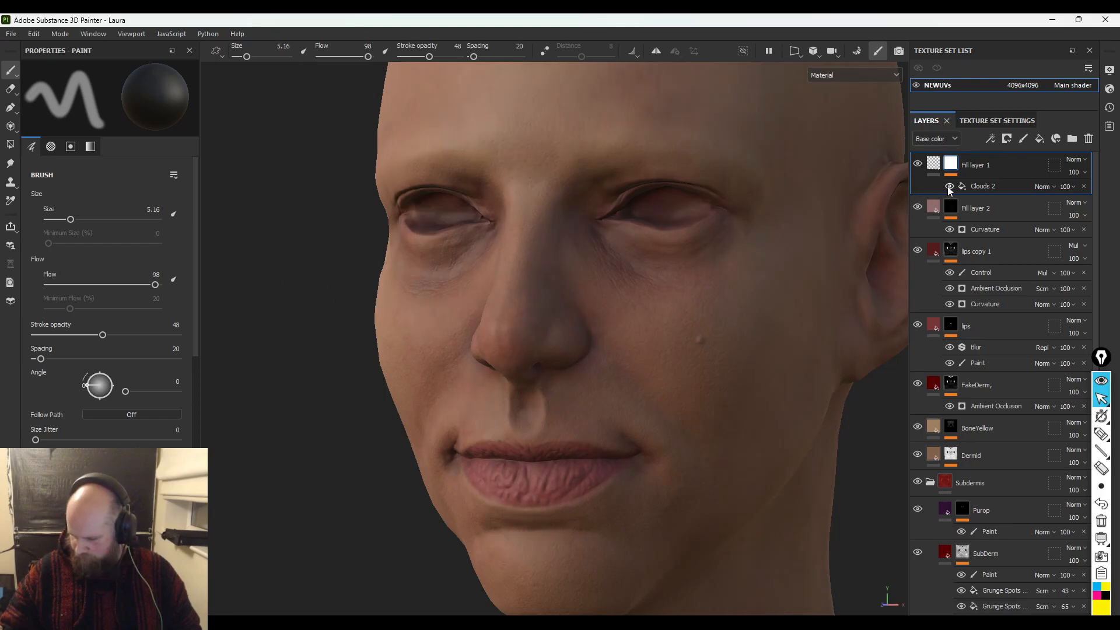
right_click(954, 168)
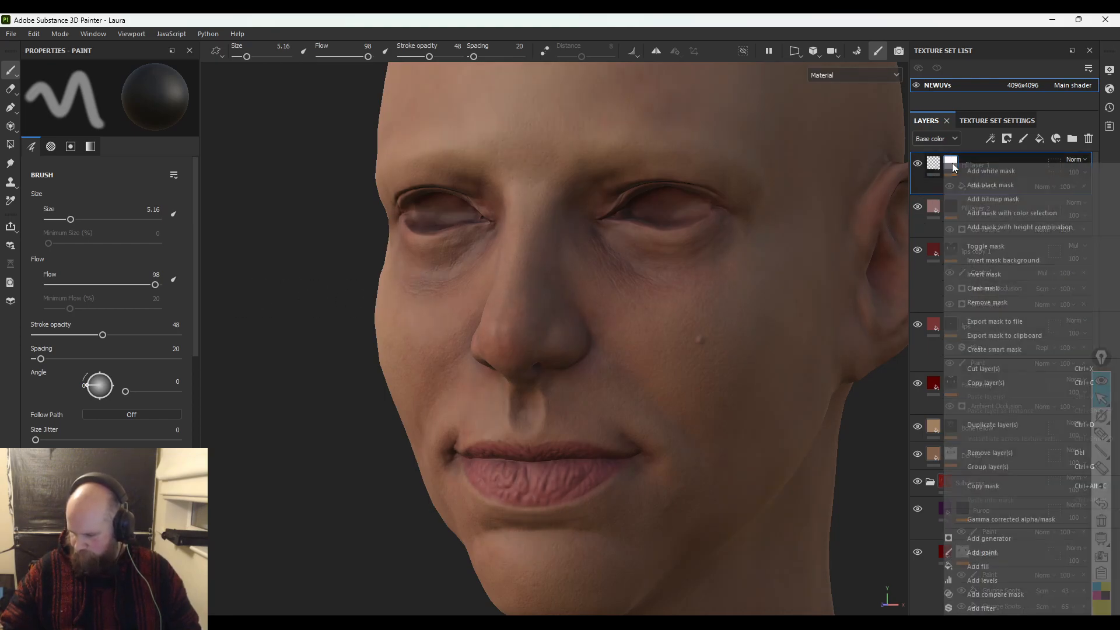
left_click(1008, 539)
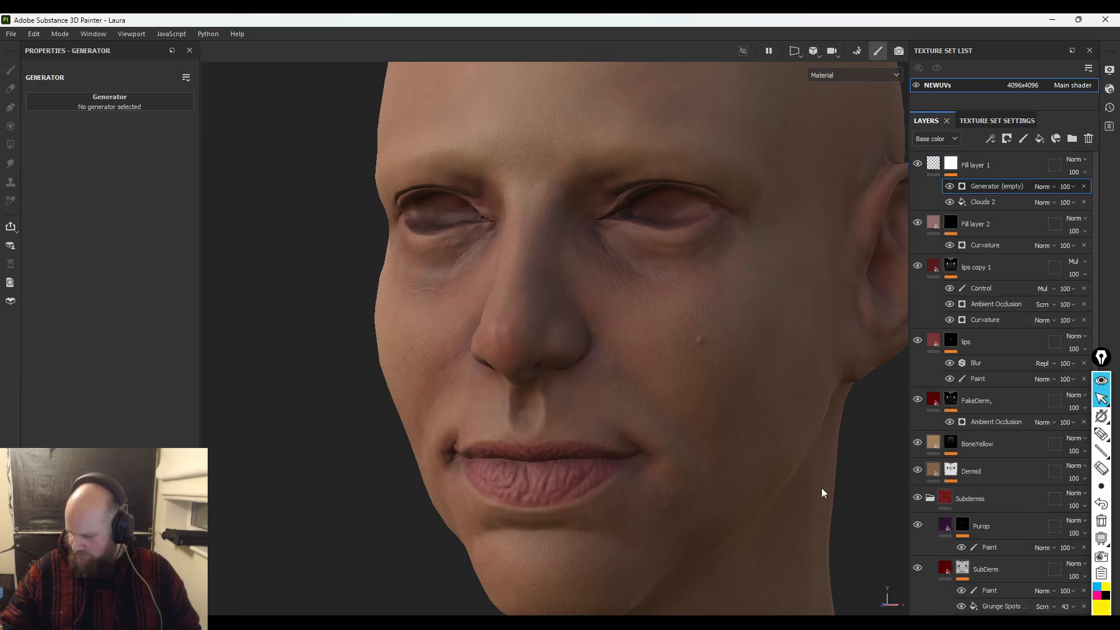
left_click(89, 106)
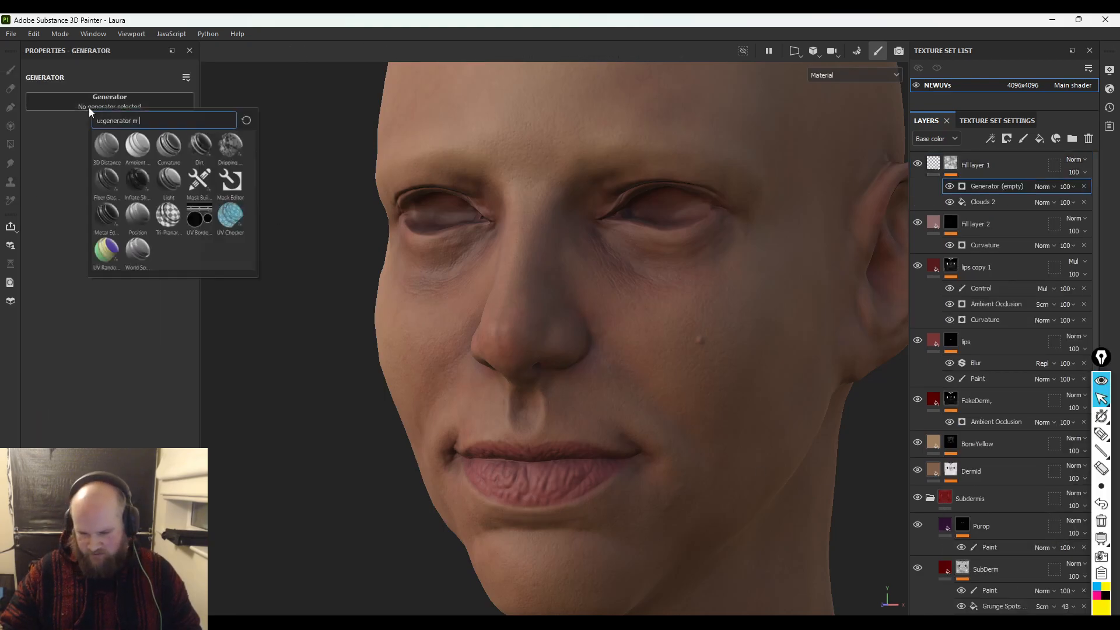
left_click(136, 154)
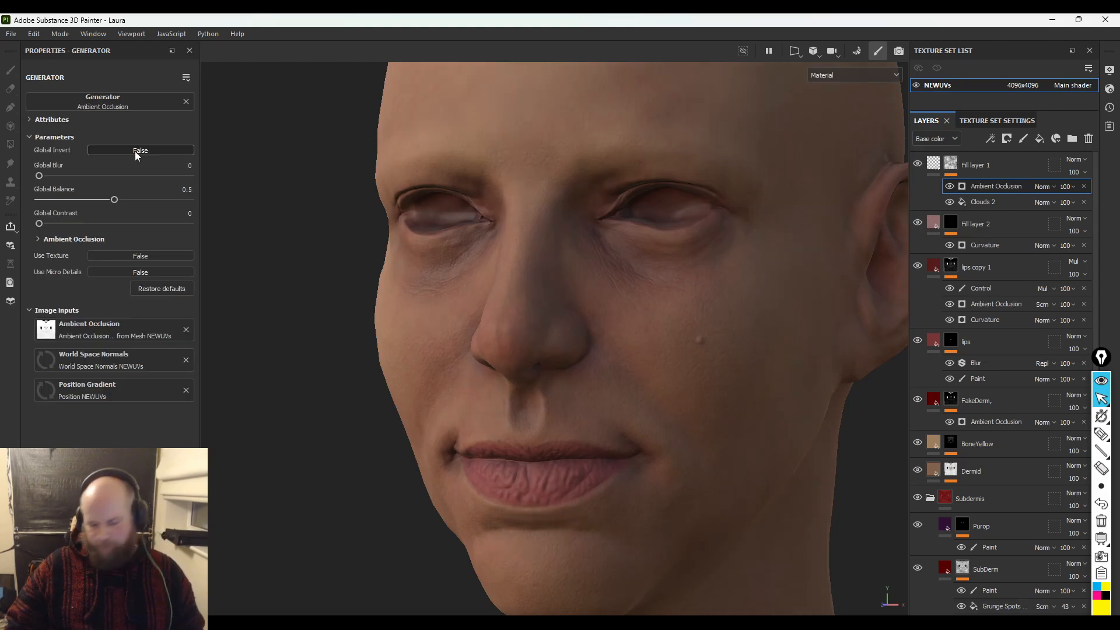
- Compare the face with the Ambient Occlusion generator's Global Invert on and off, and finish with it set to True
left_click(154, 151)
left_click_drag(292, 216, 210, 206, "alt")
left_click(140, 153)
left_click_drag(273, 291, 239, 291, "alt")
right_click_drag(373, 287, 510, 287, "alt")
left_click_drag(510, 287, 579, 309, "alt")
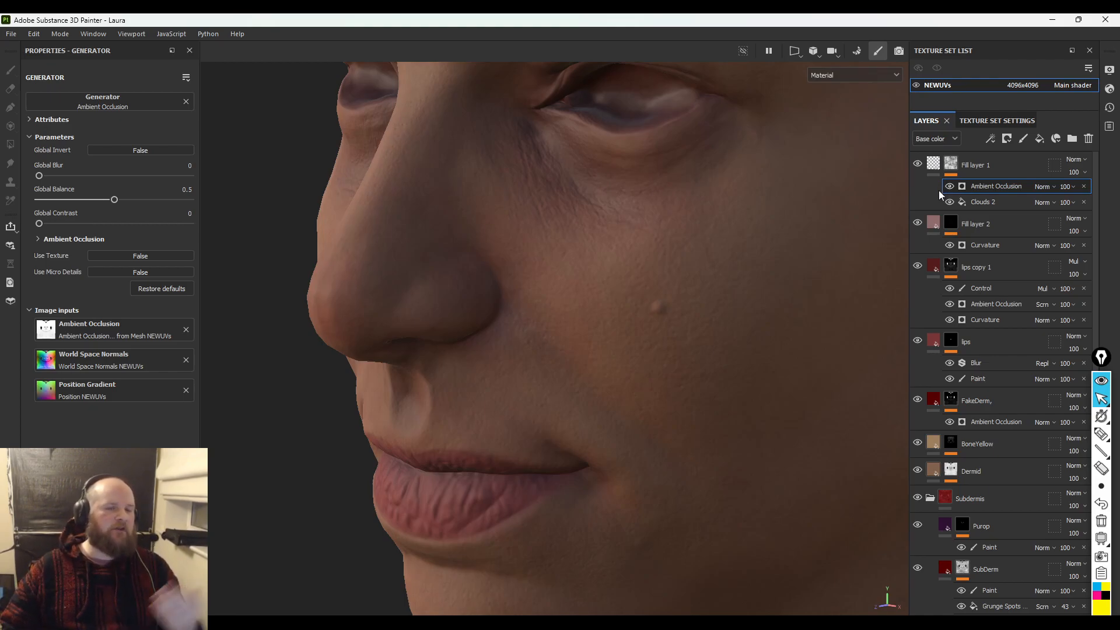
left_click(132, 150)
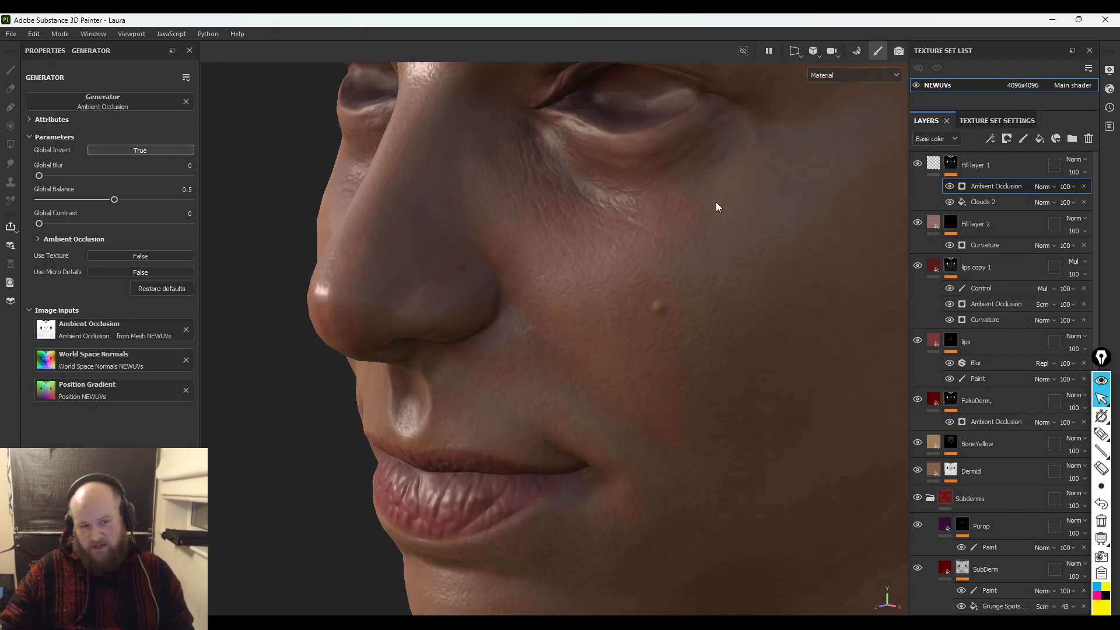
- Set the blend mode of Fill layer 1's Ambient Occlusion effect to Screen and reduce its opacity to 24
left_click(1042, 186)
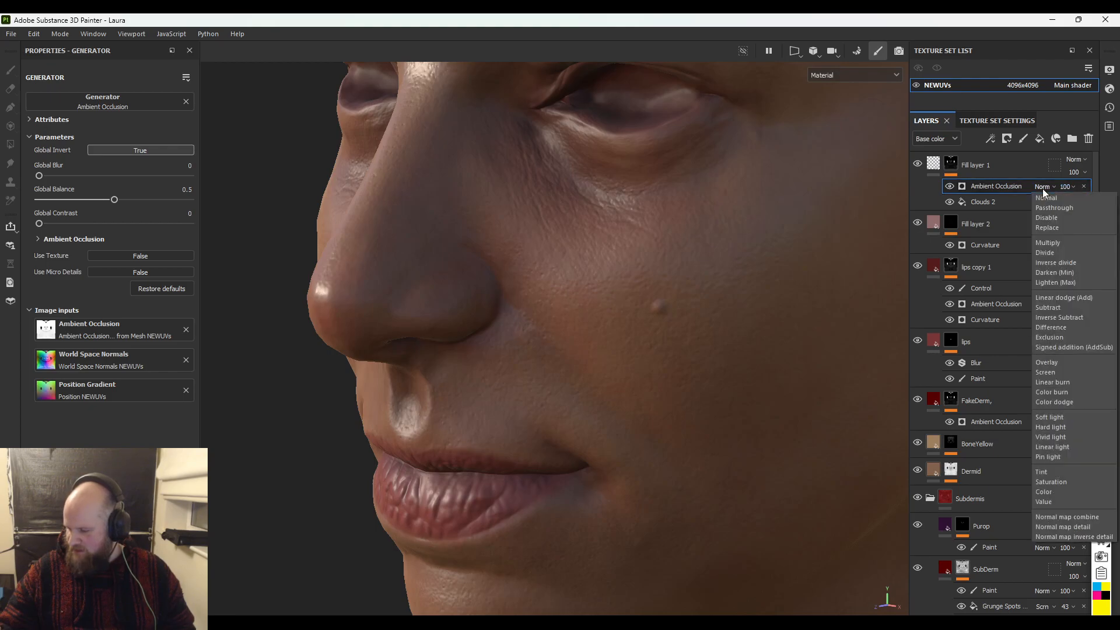
left_click(1065, 372)
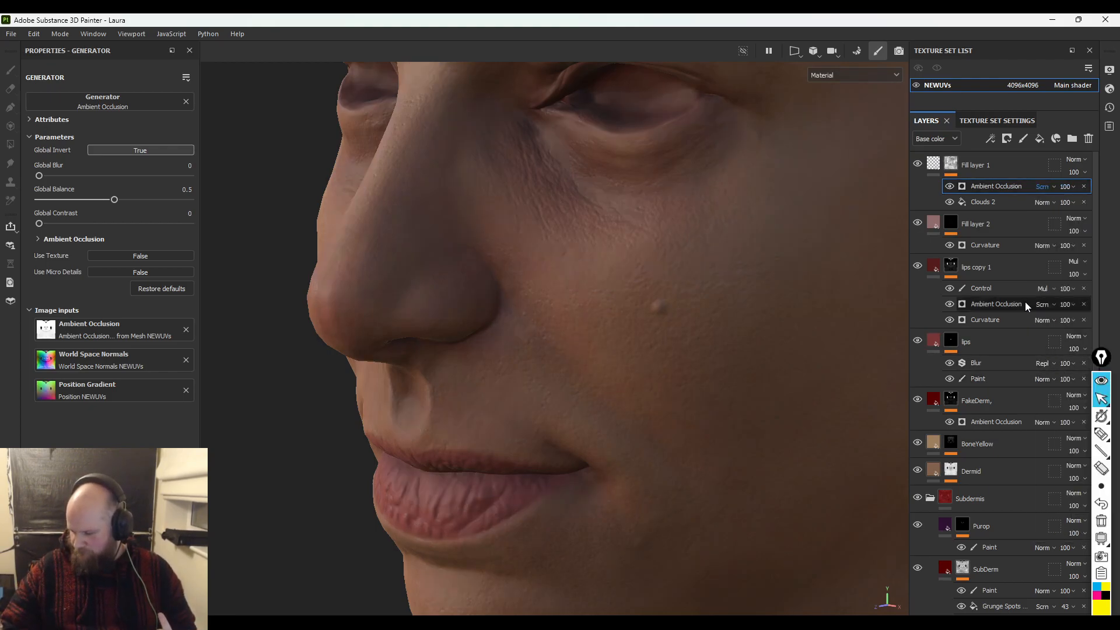
mouse_move(1077, 208)
left_mouse_down()
mouse_move(1063, 208)
mouse_move(1090, 209)
mouse_move(1050, 210)
mouse_move(1060, 208)
left_mouse_up()
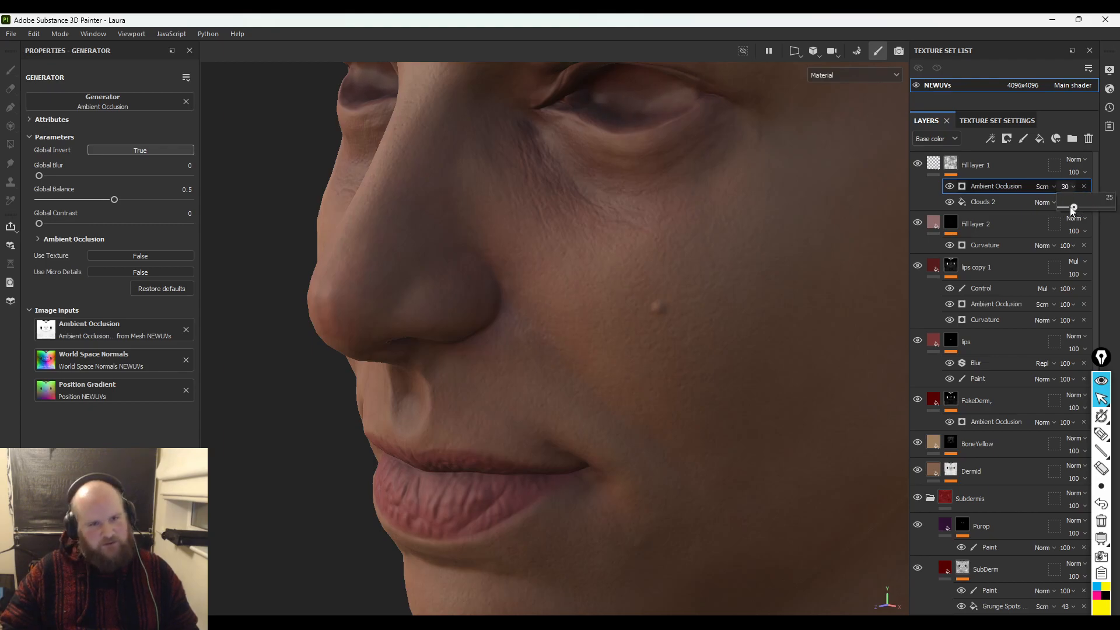
left_click_drag(1077, 209, 1073, 209)
left_click_drag(677, 243, 579, 378, "alt")
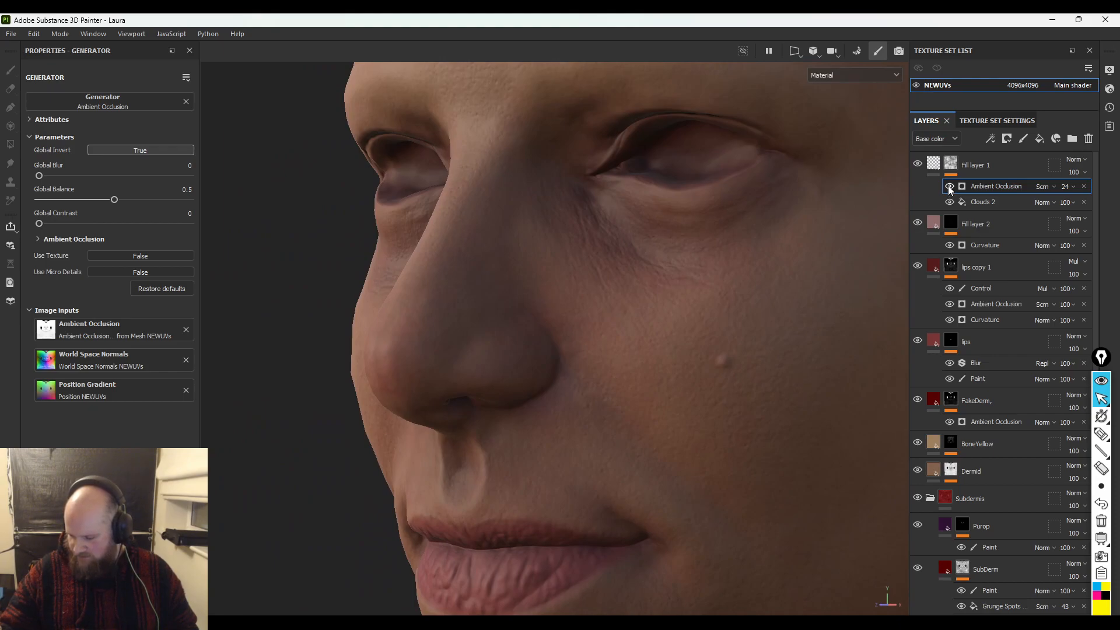
left_click_drag(827, 239, 457, 327, "alt")
scroll(637, 247, "up", 2)
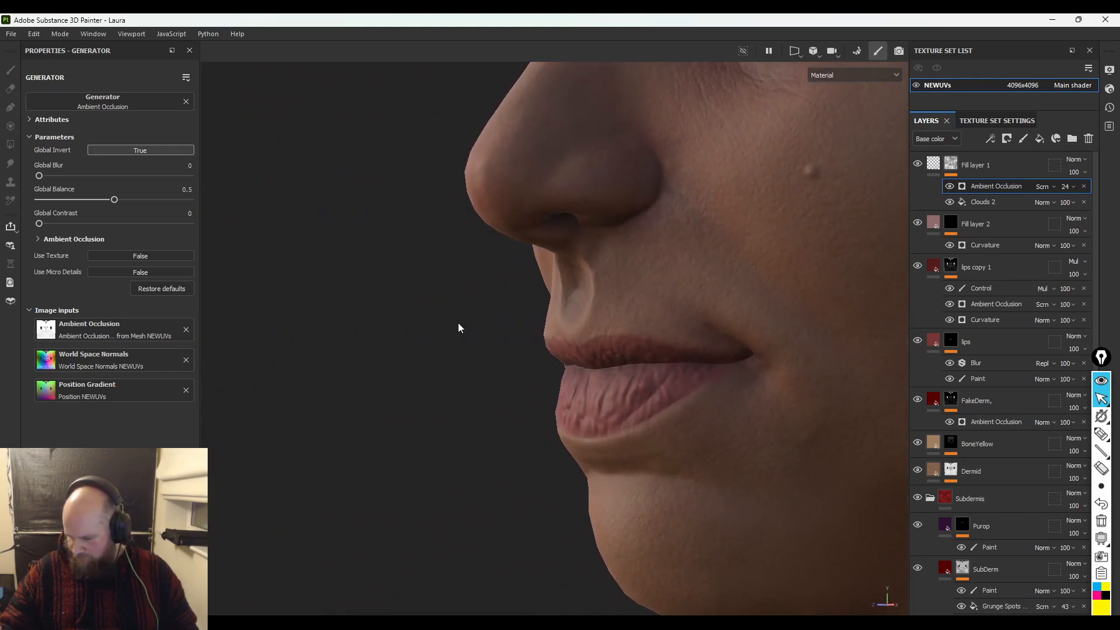
- Add a paint effect to the mask of Fill layer 1 and set its blend mode to Screen
right_click(952, 166)
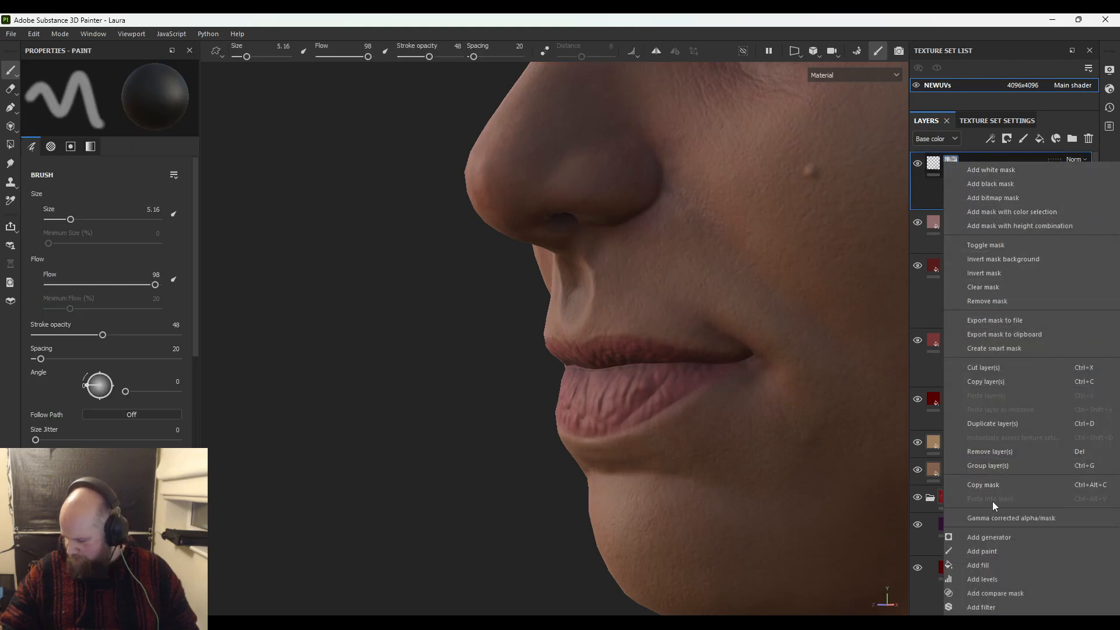
left_click(995, 554)
left_click(1050, 188)
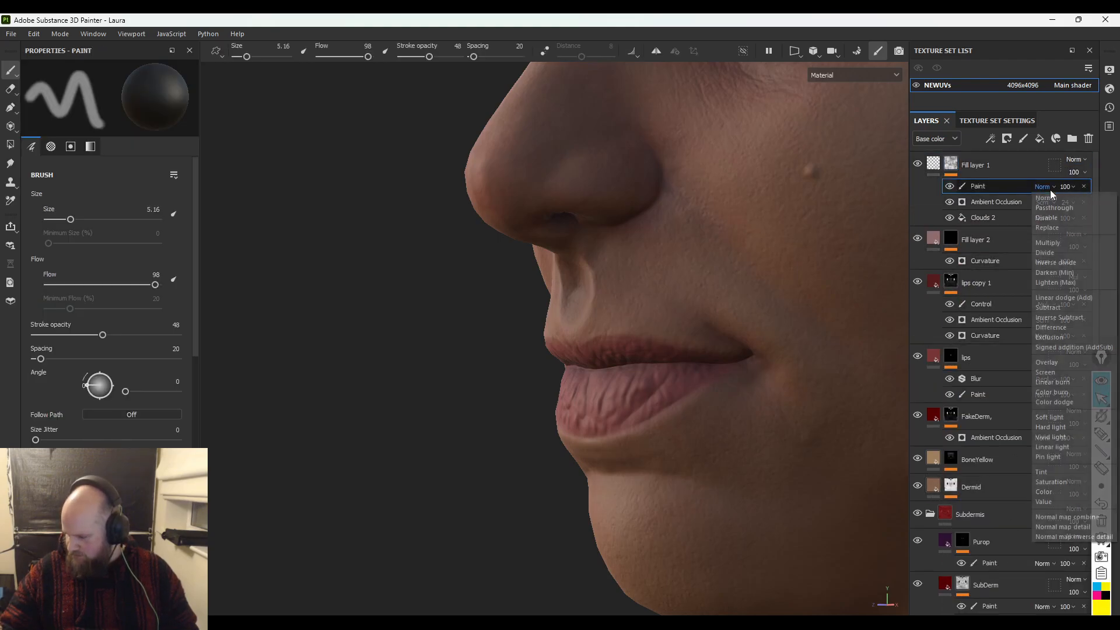
left_click(1062, 374)
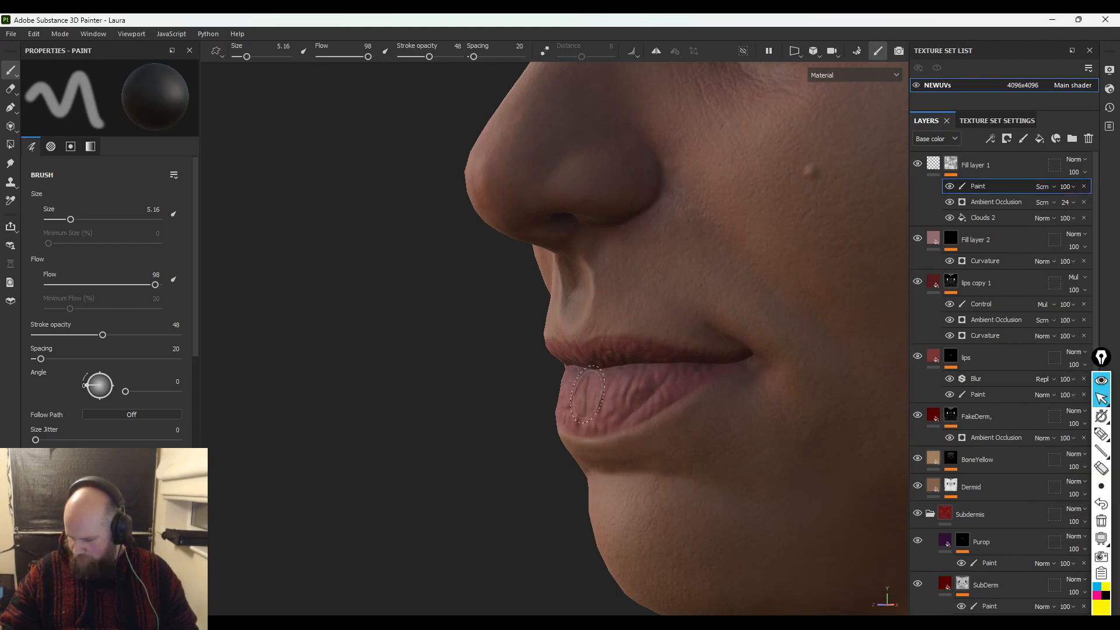
- Raise the brush's stroke opacity to 94 for painting on the lips
left_click_drag(385, 292, 543, 309, "alt")
middle_click_drag(545, 315, 550, 225, "alt")
right_click_drag(553, 263, 875, 400, "alt")
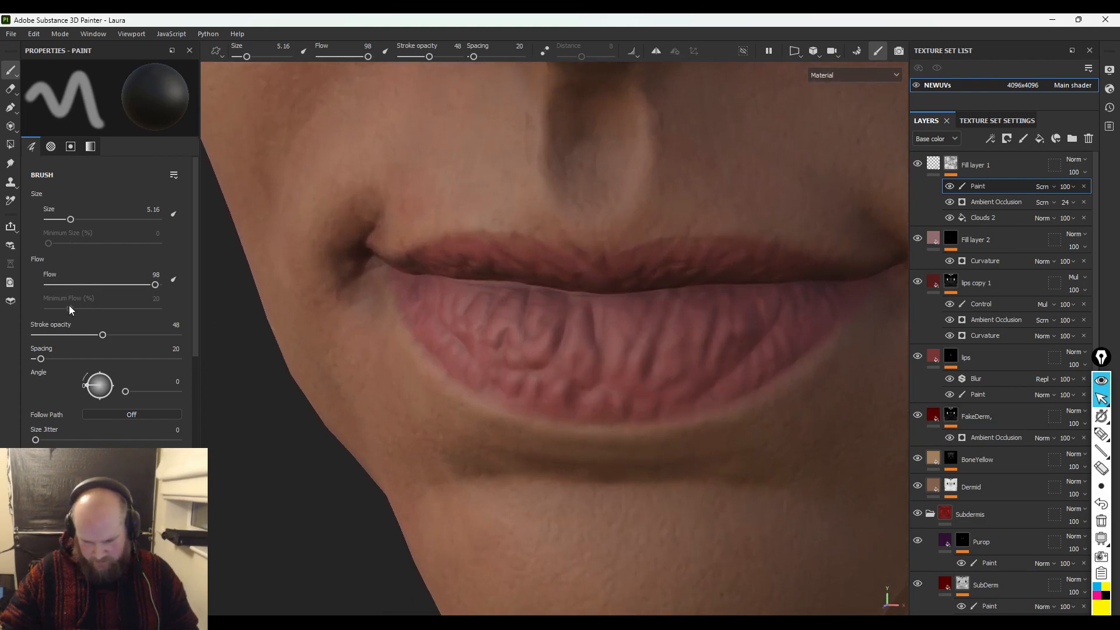
left_click_drag(103, 336, 168, 335)
left_click_drag(245, 315, 400, 312, "alt")
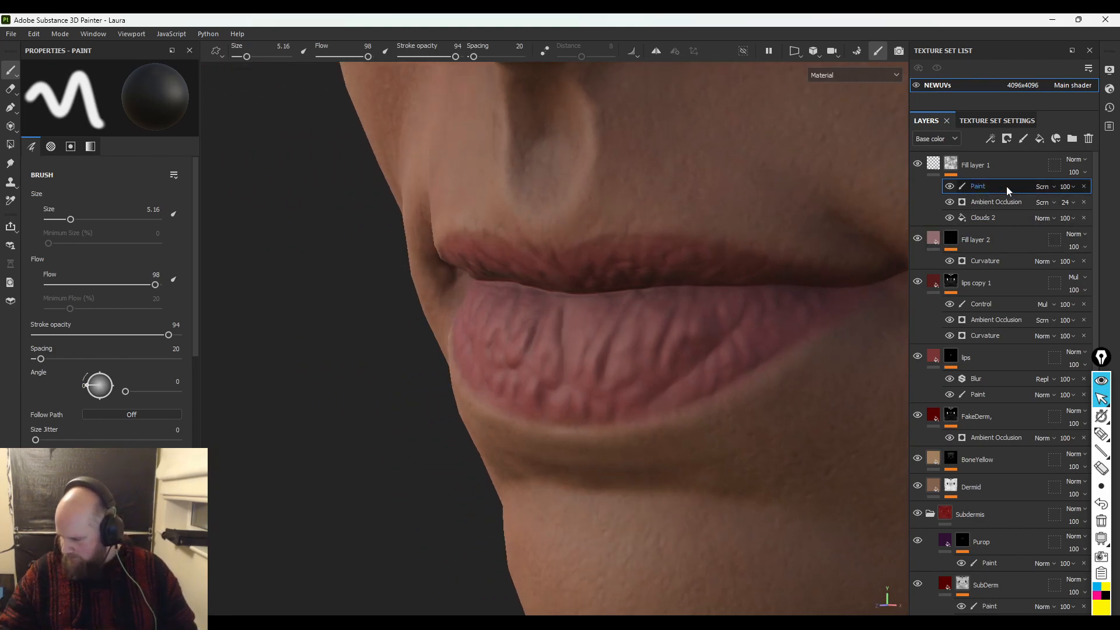
key("x")
key("x")
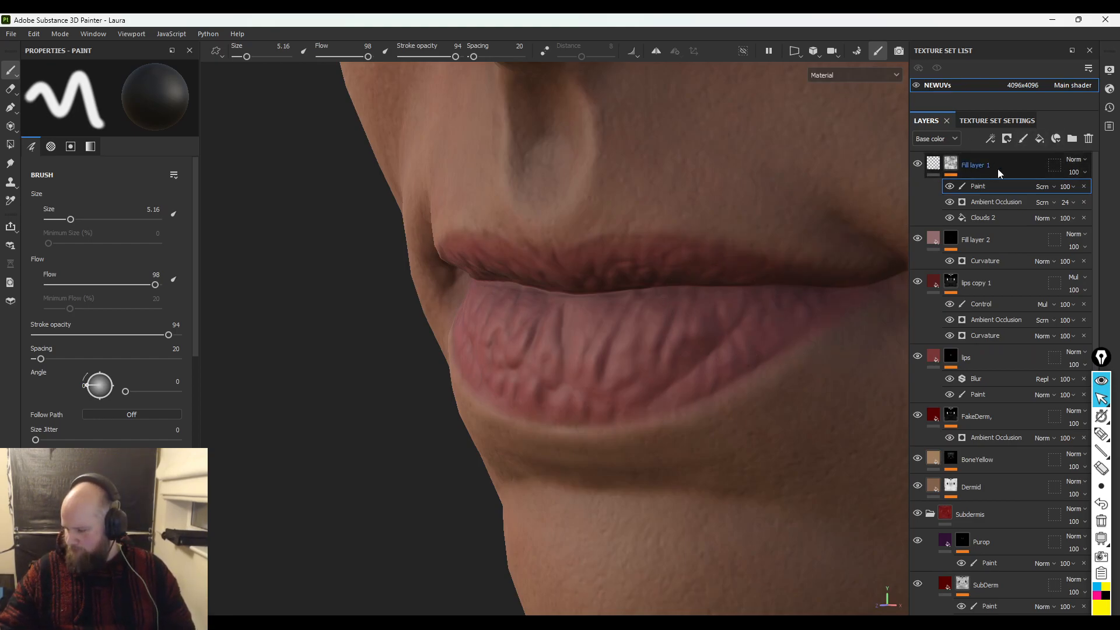
- Add a fill layer above Fill layer 1 that affects only roughness, and set its blend mode to Screen
left_click(1040, 139)
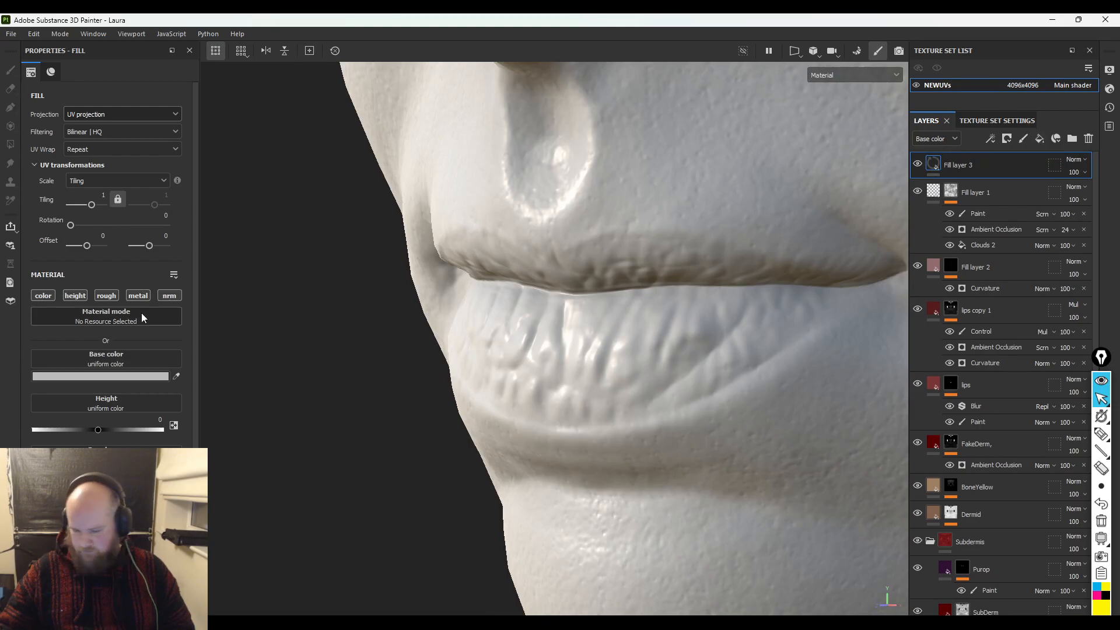
left_click(105, 298)
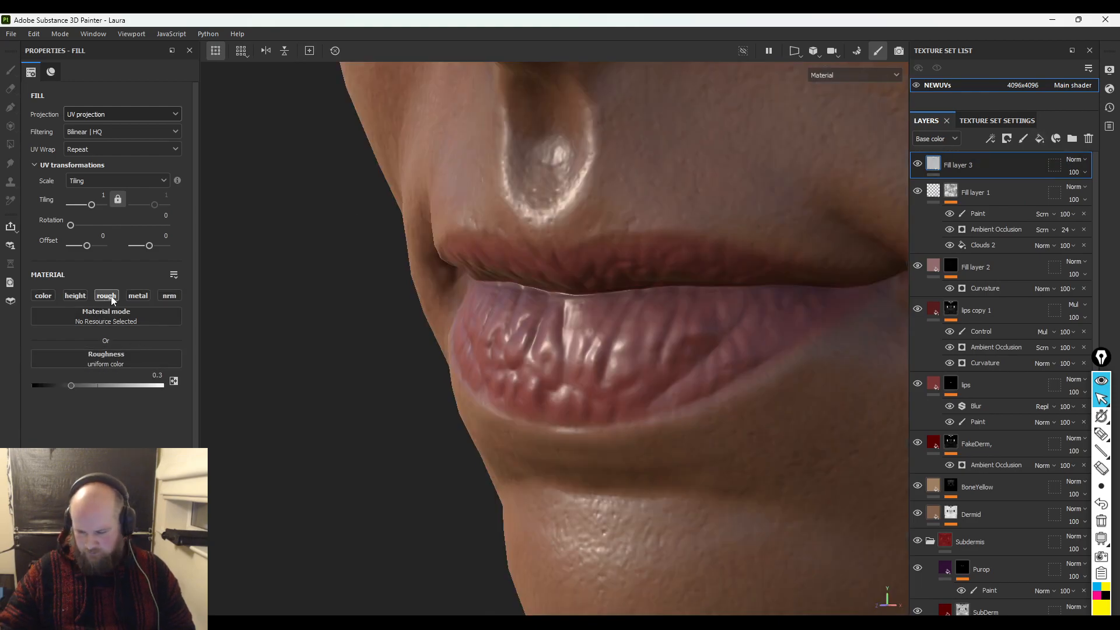
left_click(1078, 161)
left_click(1062, 346)
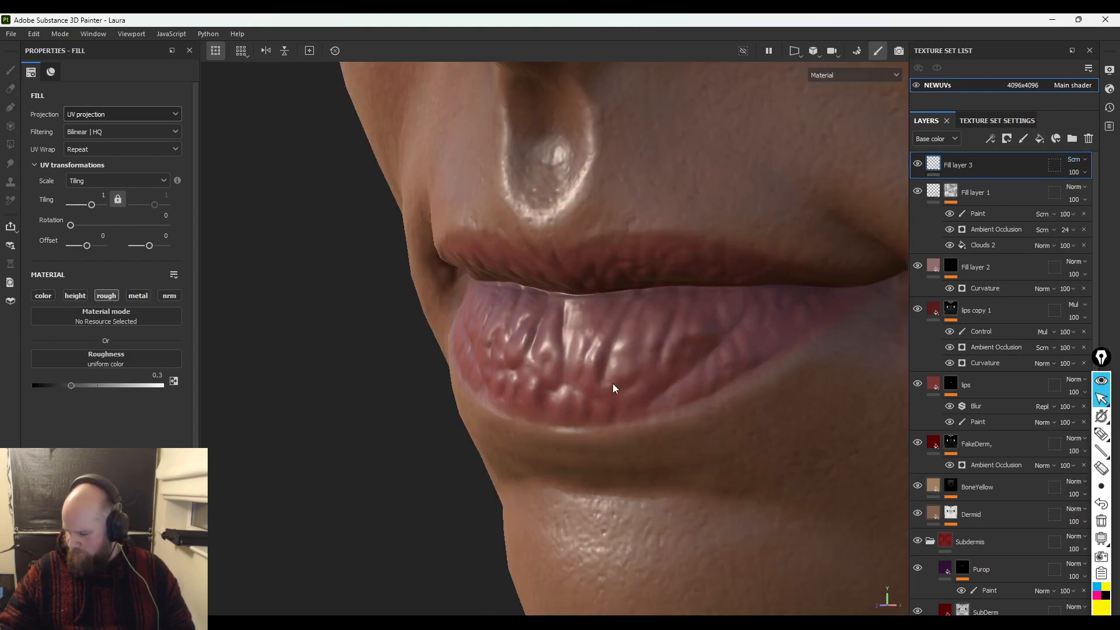
right_click_drag(541, 302, 345, 183, "alt")
middle_click_drag(591, 236, 552, 334, "alt")
right_click_drag(551, 334, 270, 121, "alt")
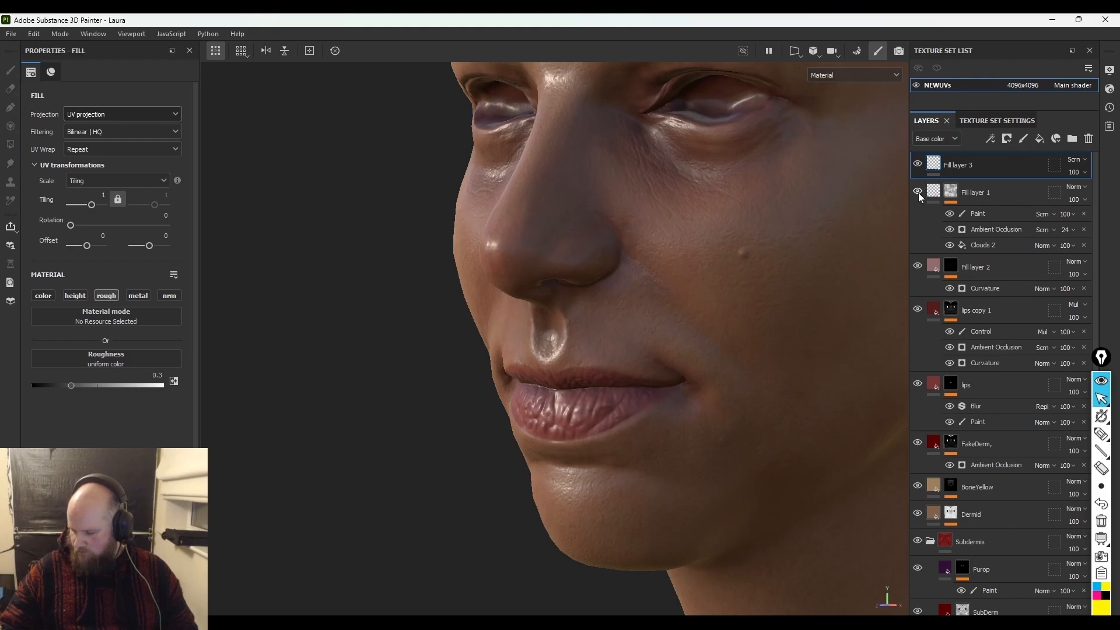
- Compare the face with Fill layer 3 hidden and shown, and add a black mask to that layer
left_click(918, 164)
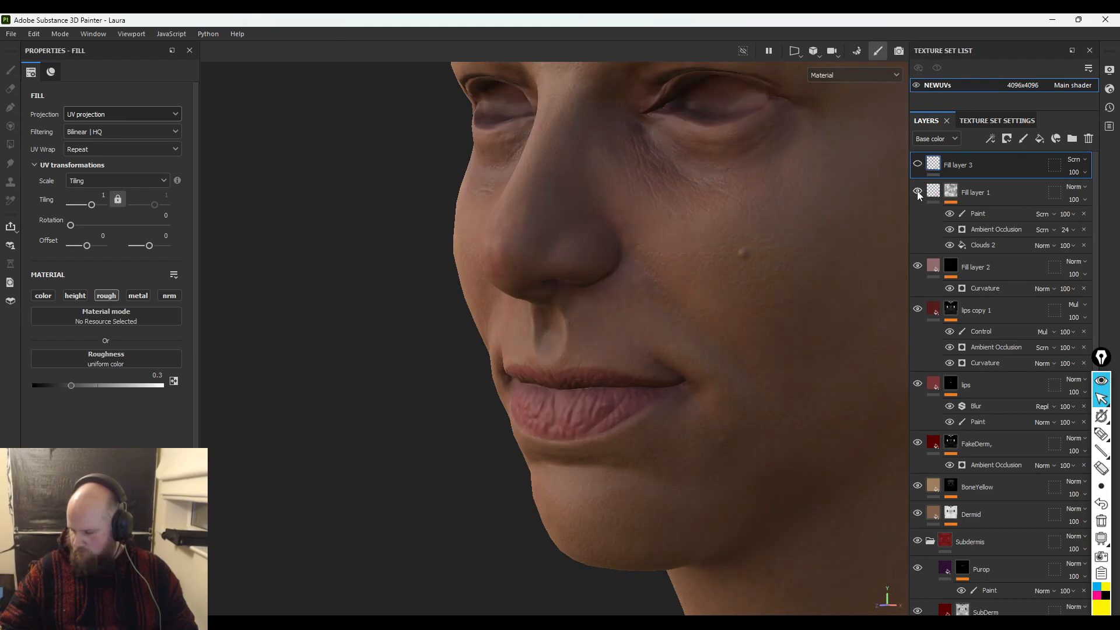
left_click(917, 165)
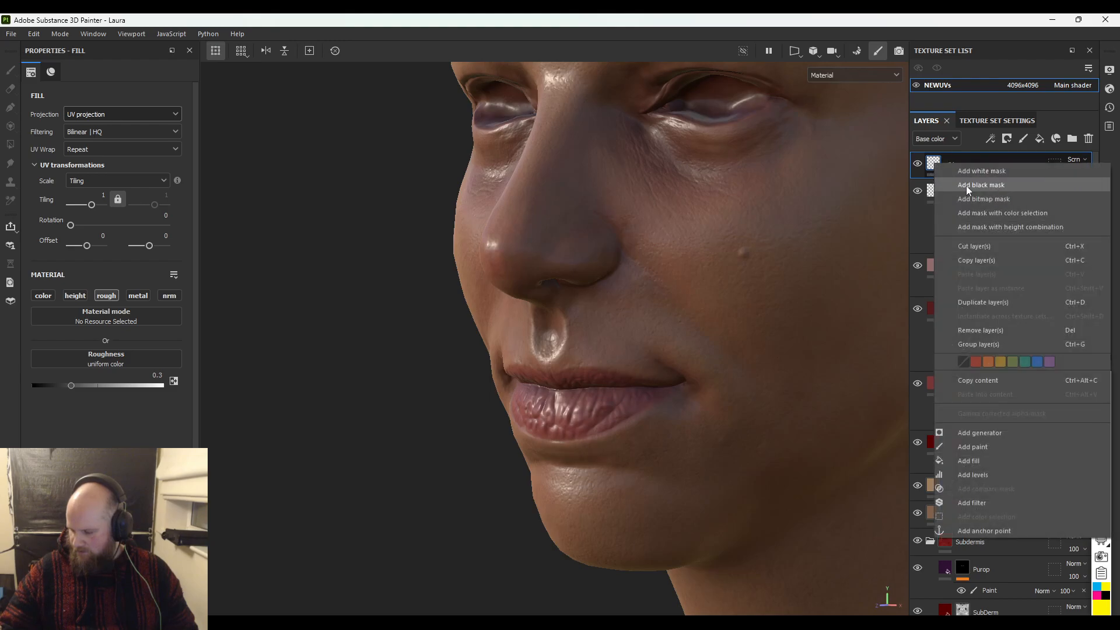
left_click(963, 186)
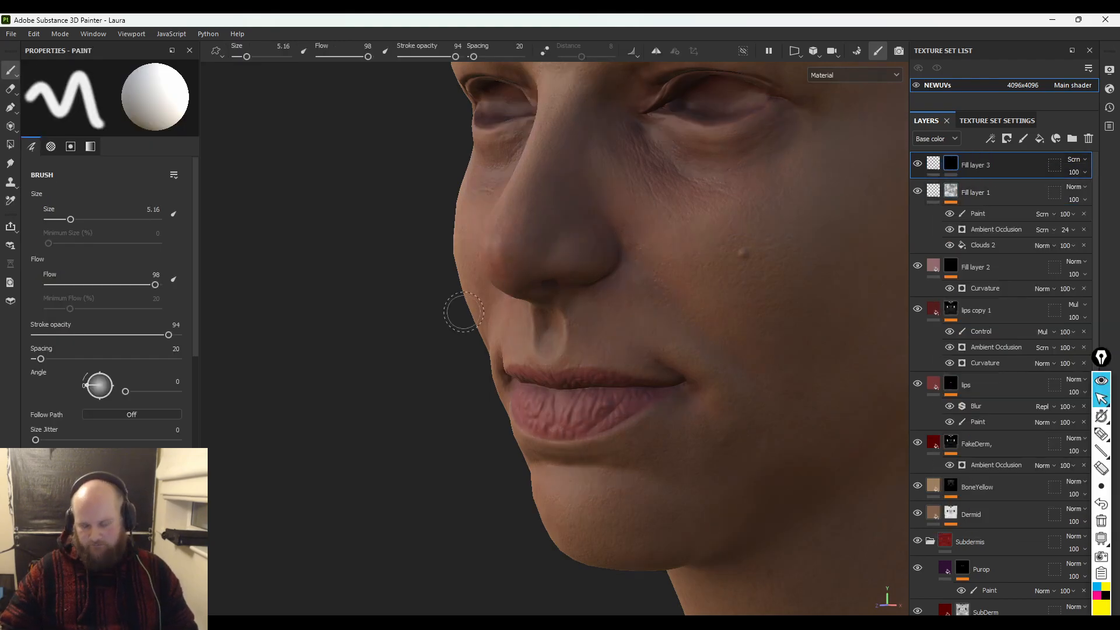
- Paint the lips into Fill layer 3's mask with a brush size of 4.89, covering both lips
middle_click_drag(568, 376, 572, 288, "alt")
right_click_drag(572, 288, 606, 413, "alt")
middle_click_drag(606, 414, 557, 352, "alt")
left_click_drag(425, 328, 571, 313, "alt")
mouse_move(571, 313)
right_mouse_down("ctrl")
mouse_move(677, 303)
mouse_move(586, 283)
mouse_move(748, 373)
right_mouse_up("ctrl")
middle_click_drag(748, 374, 712, 375, "alt")
right_click_drag(600, 294, 504, 297, "ctrl")
mouse_move(504, 312)
left_mouse_down()
mouse_move(616, 301)
mouse_move(490, 318)
mouse_move(419, 280)
mouse_move(484, 267)
left_mouse_up()
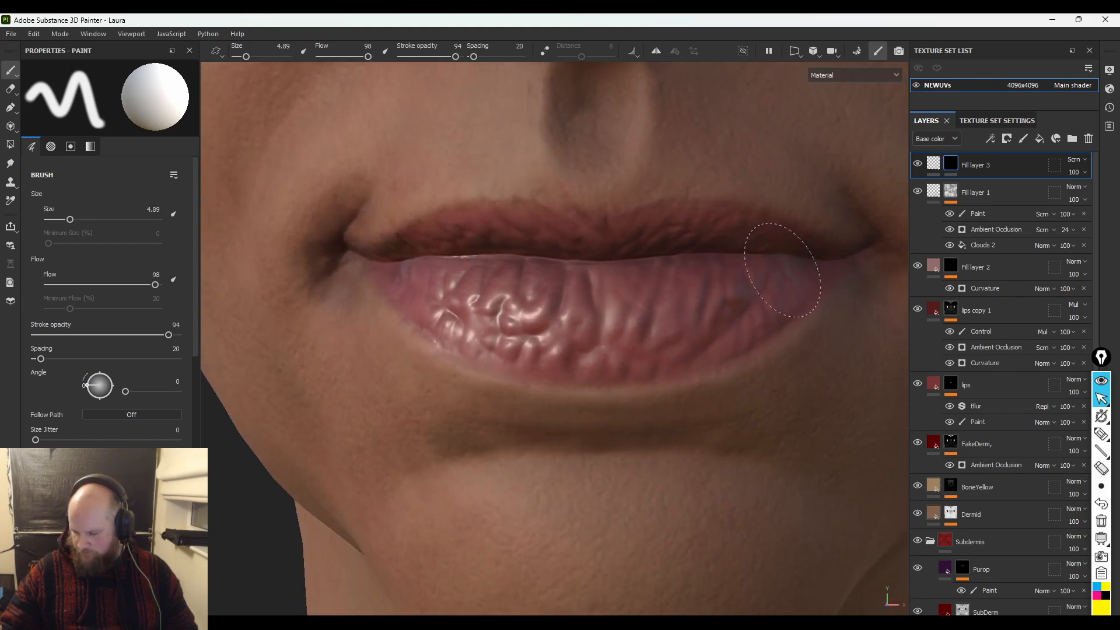
mouse_move(524, 261)
left_mouse_down("alt")
mouse_move(525, 182)
mouse_move(532, 239)
mouse_move(491, 244)
left_mouse_up("alt")
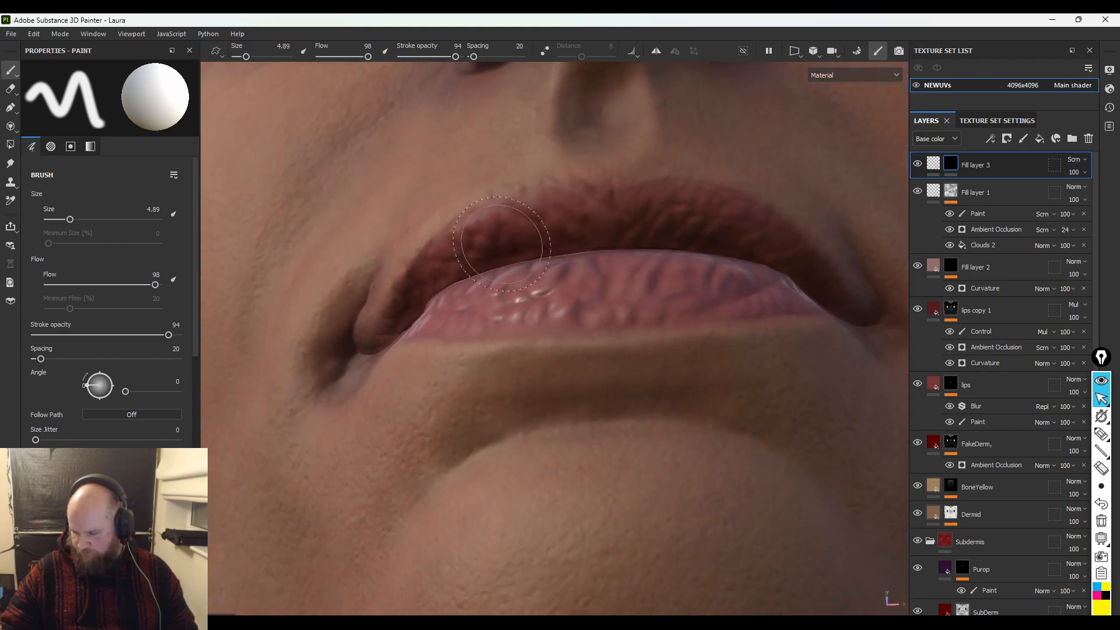
left_click_drag(762, 250, 461, 253, "alt")
right_click_drag(461, 253, 265, 82, "alt")
left_click_drag(479, 251, 538, 259, "alt")
right_click_drag(543, 260, 621, 260, "ctrl")
- Show only the Roughness channel and fill in the remaining lip areas of the mask with a brush size of 2.46
mouse_move(621, 260)
right_mouse_down("alt")
mouse_move(919, 425)
mouse_move(1082, 485)
right_mouse_up("alt")
middle_click_drag(717, 417, 671, 366, "alt")
key("c")
key("c")
key("c")
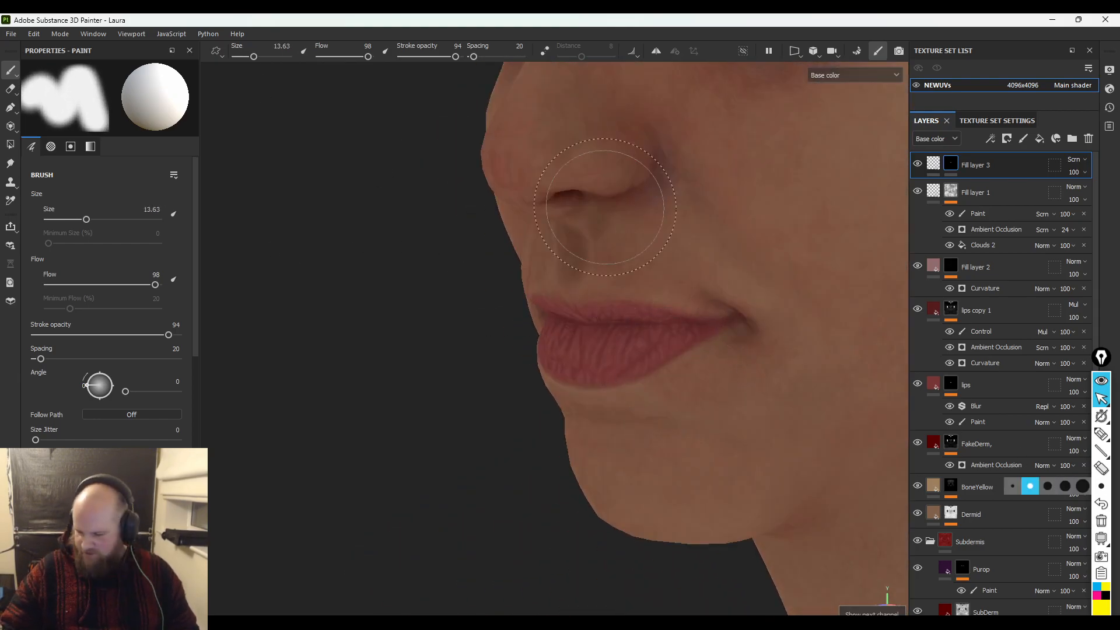
left_click_drag(619, 279, 662, 282, "alt")
middle_click_drag(662, 281, 637, 276, "alt")
right_click_drag(637, 277, 832, 400, "alt")
mouse_move(624, 362)
left_mouse_down("alt")
mouse_move(708, 360)
mouse_move(613, 336)
left_mouse_up("alt")
mouse_move(624, 334)
right_mouse_down("ctrl")
mouse_move(591, 335)
mouse_move(607, 335)
right_mouse_up("ctrl")
left_click_drag(612, 327, 634, 330)
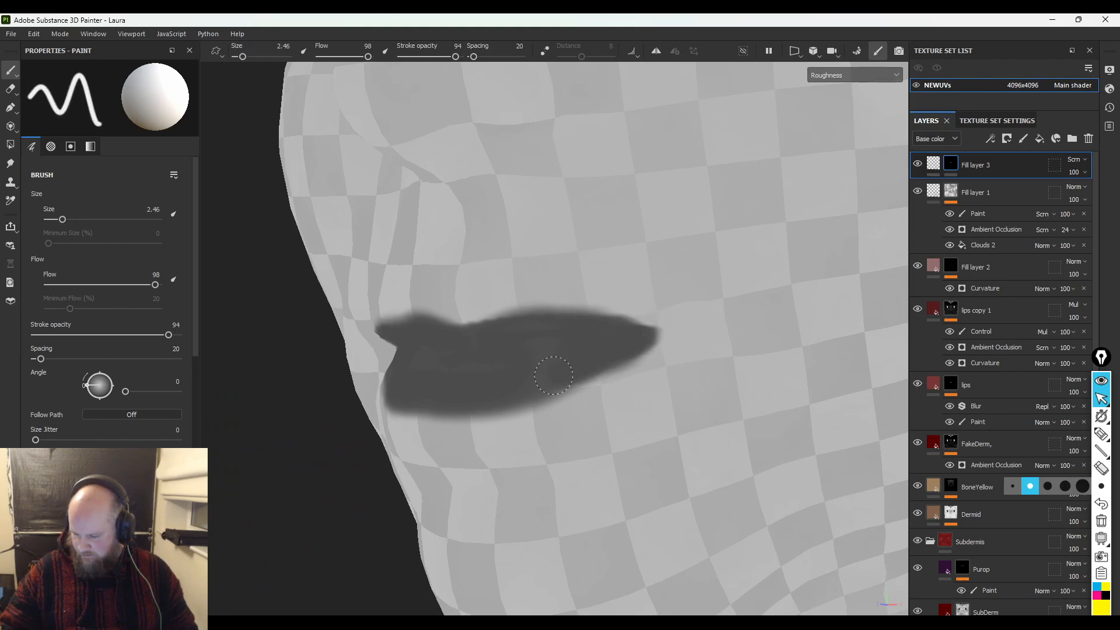
- Return to the Material view, check the lips from both sides, and set Fill layer 3's blend mode to Normal
key("m")
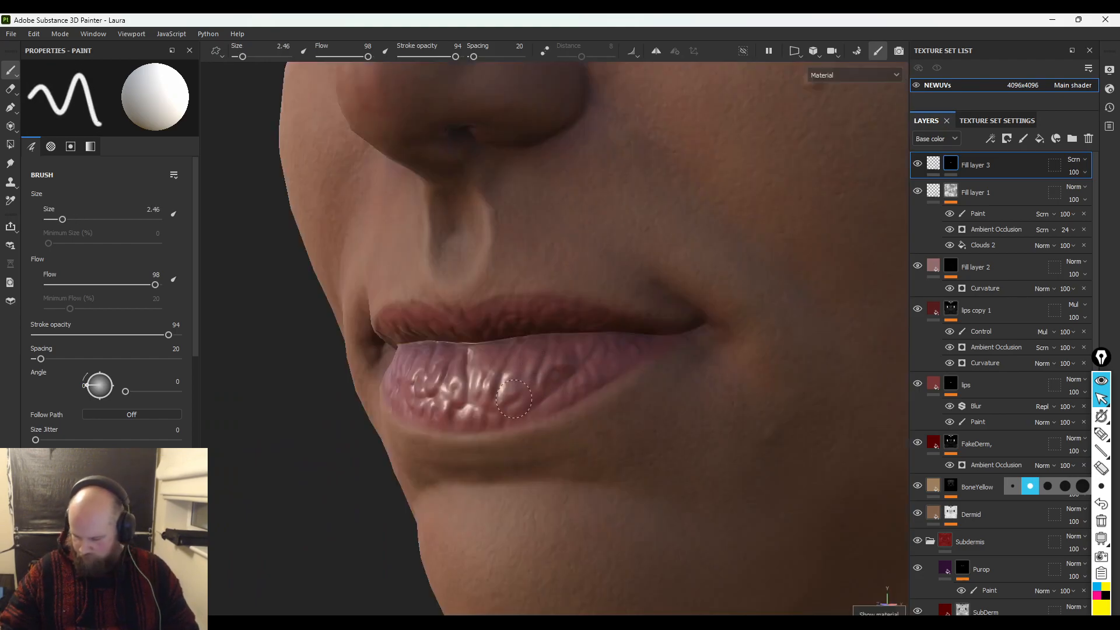
left_click_drag(574, 380, 620, 400, "alt")
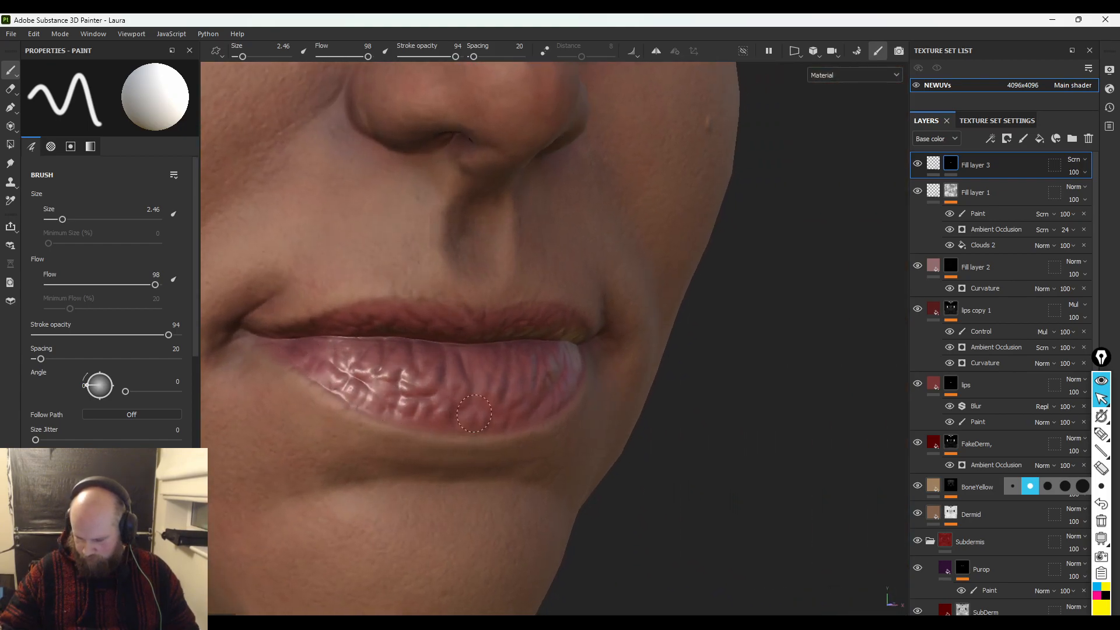
left_click_drag(360, 371, 487, 386, "alt")
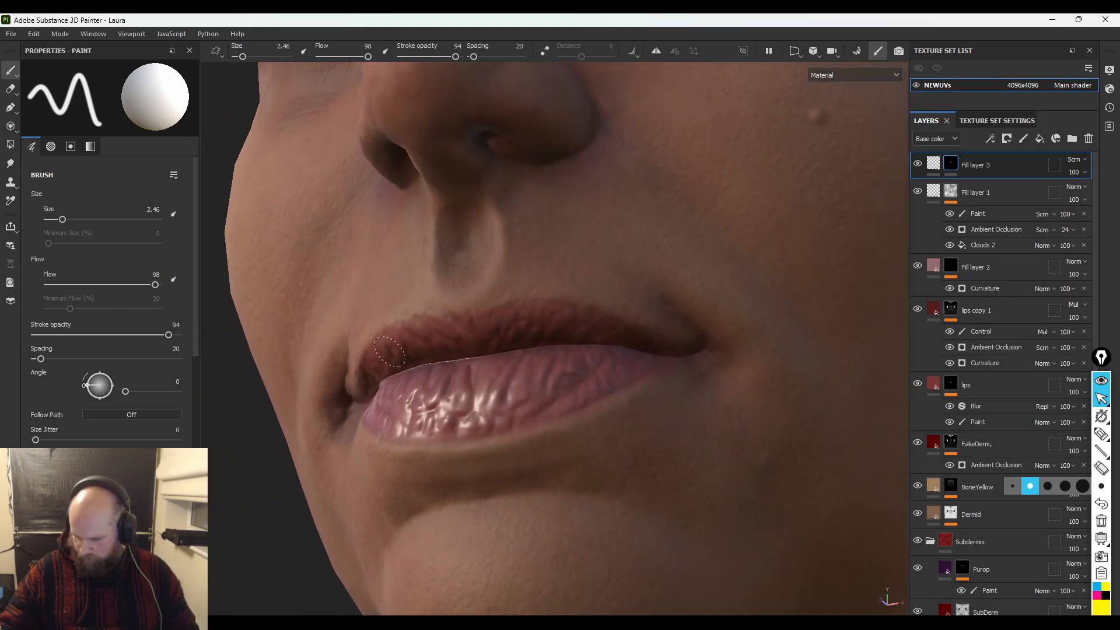
left_click(1079, 158)
left_click(1066, 170)
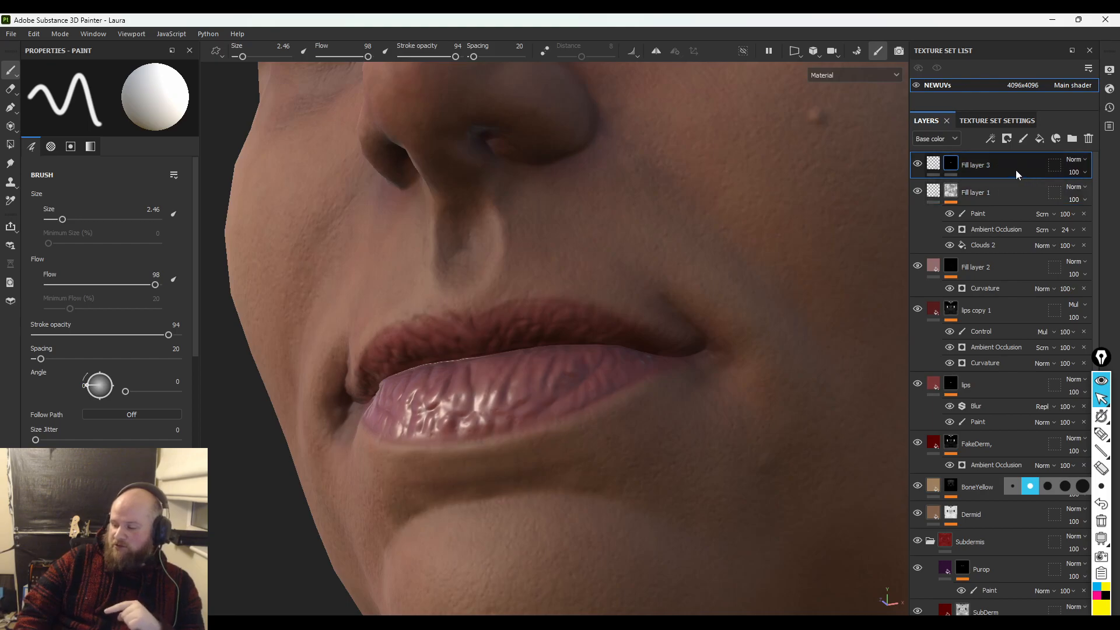
- Rename Fill layer 1 as Rough1 and Fill layer 3 as Rough21
double_click(984, 193)
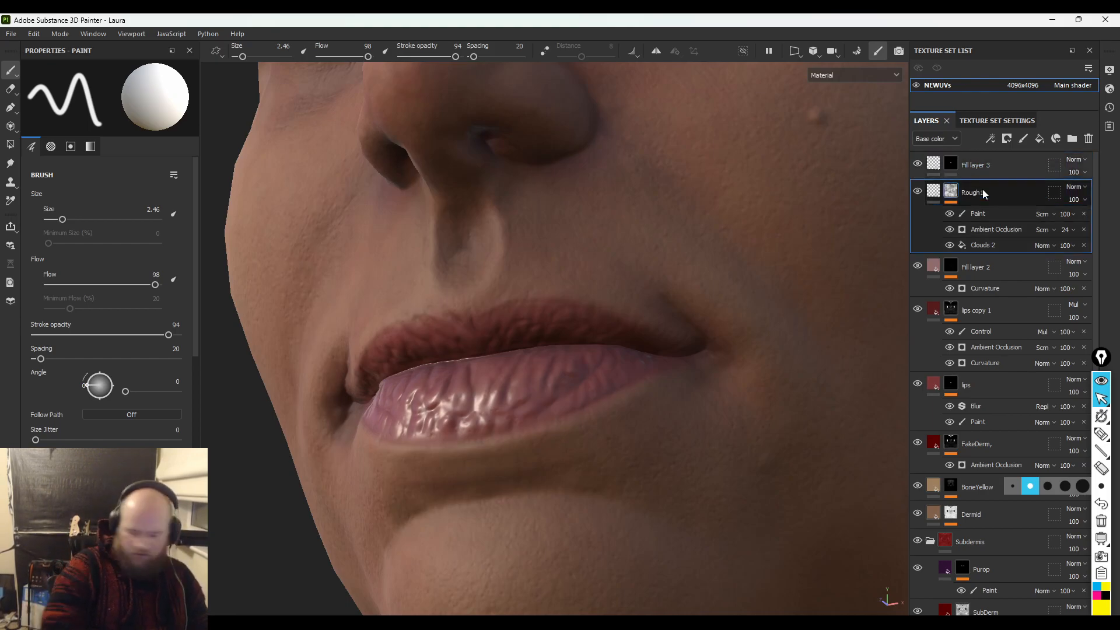
double_click(983, 167)
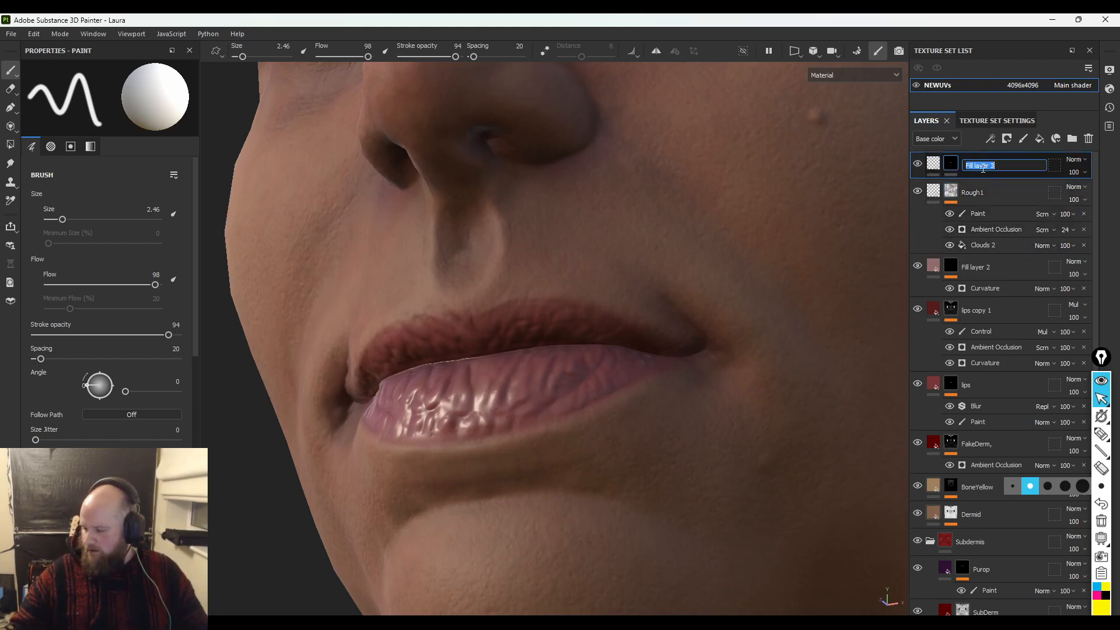
type("Rough21")
key("Return")
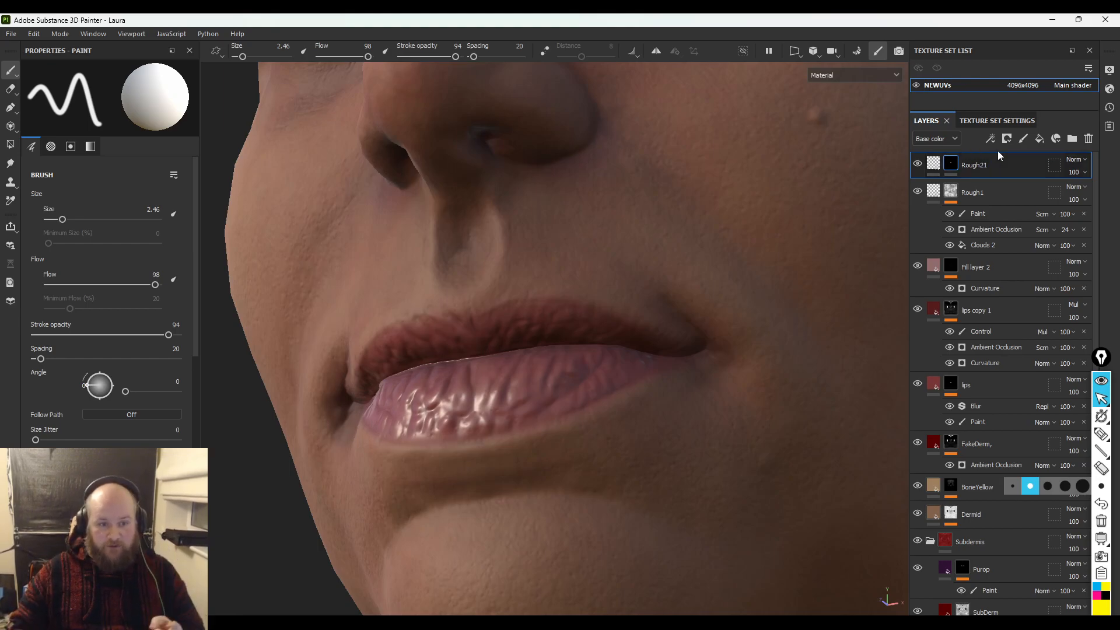
- Switch the layer stack to the Roughness channel and set Rough21's blend mode to Screen
left_click(955, 139)
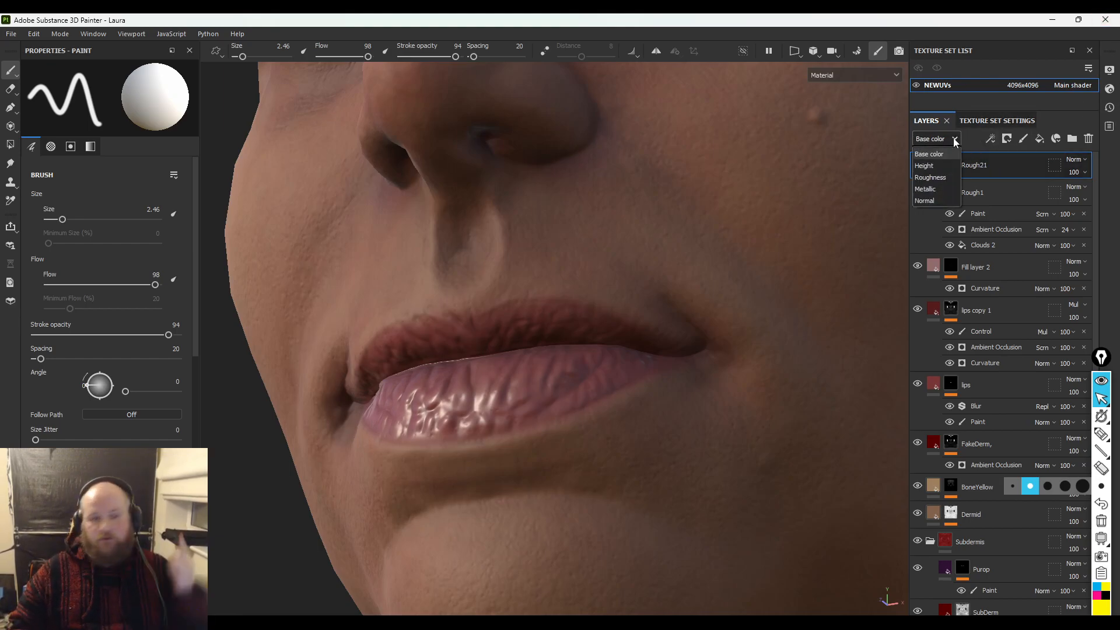
left_click(931, 178)
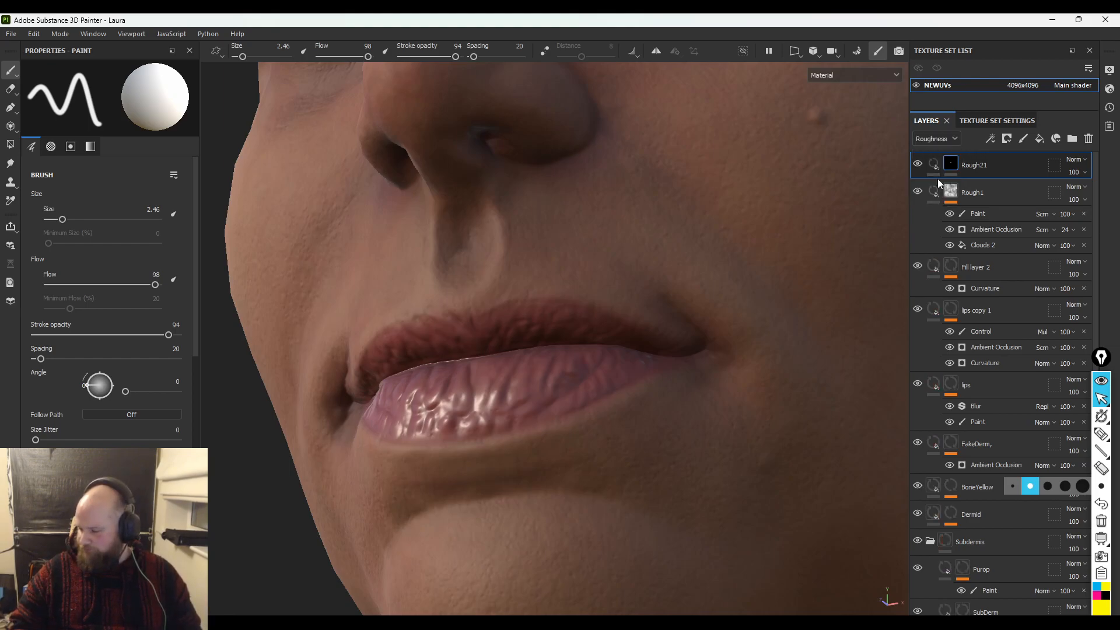
left_click(1076, 159)
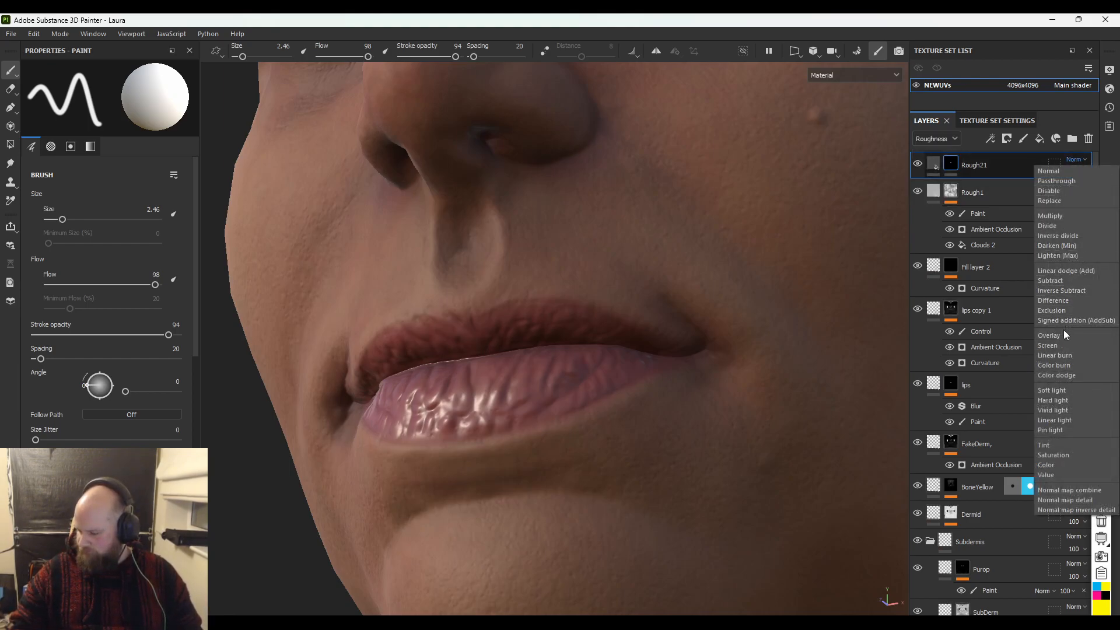
left_click(1053, 346)
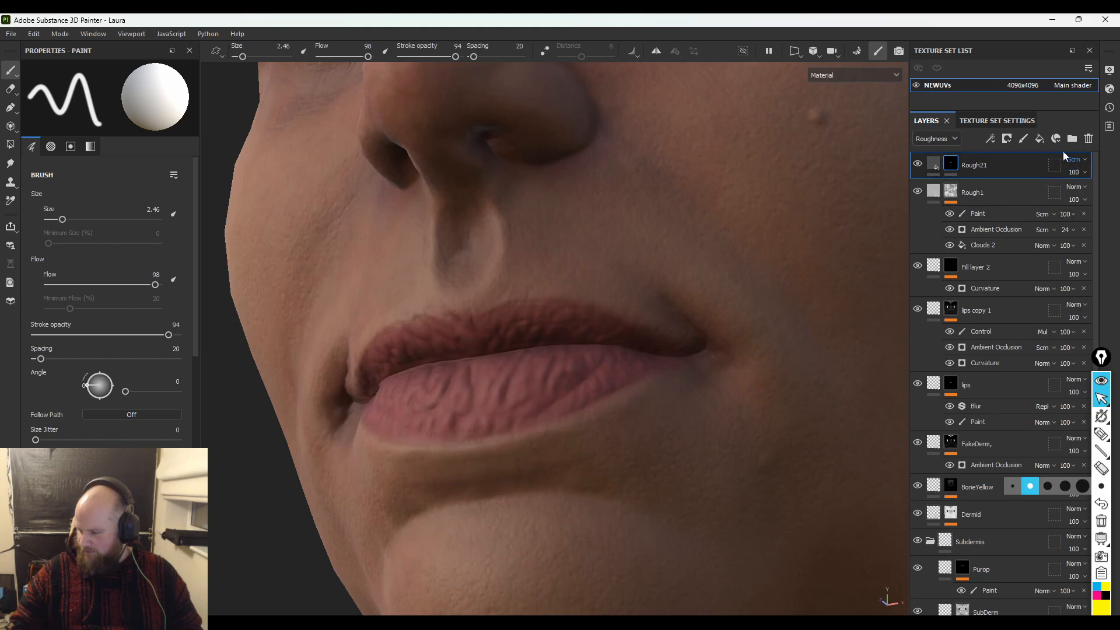
- Try other roughness blend modes on Rough21, settling on Multiply with an opacity of 55
left_click(1076, 172)
mouse_move(1084, 192)
left_mouse_down()
mouse_move(1068, 194)
mouse_move(1078, 193)
left_mouse_up()
left_click(1080, 159)
left_click(1079, 172)
key("Down")
key("Down")
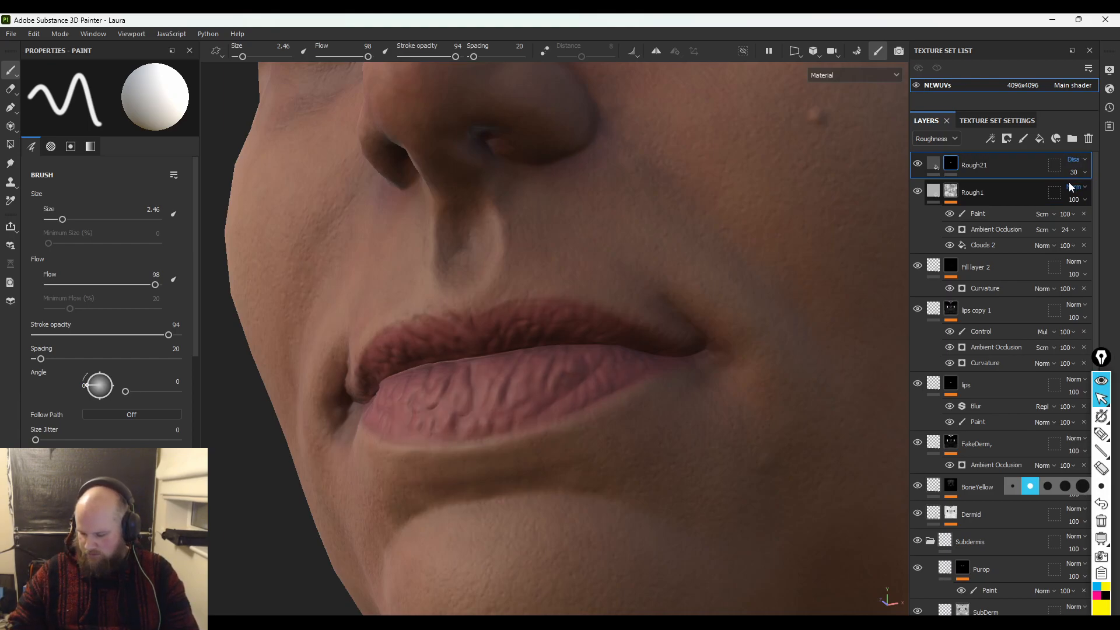
key("Down")
key("Down")
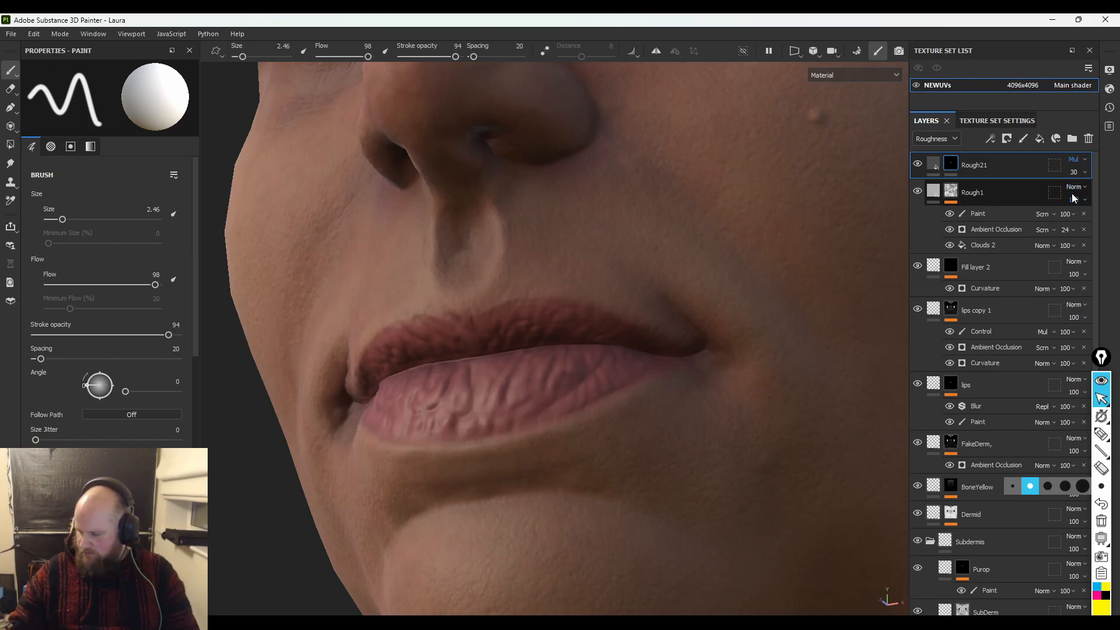
left_click(1075, 172)
mouse_move(1095, 195)
left_mouse_down()
mouse_move(1110, 194)
mouse_move(1093, 195)
left_mouse_up()
- Clear the painted mask of Rough21 and add a paint effect to that mask
mouse_move(525, 315)
left_mouse_down("alt")
mouse_move(333, 313)
mouse_move(355, 305)
mouse_move(260, 210)
mouse_move(595, 225)
left_mouse_up("alt")
right_click_drag(545, 225, 697, 329, "alt")
mouse_move(696, 328)
left_mouse_down("alt")
mouse_move(478, 335)
mouse_move(563, 338)
mouse_move(840, 210)
left_mouse_up("alt")
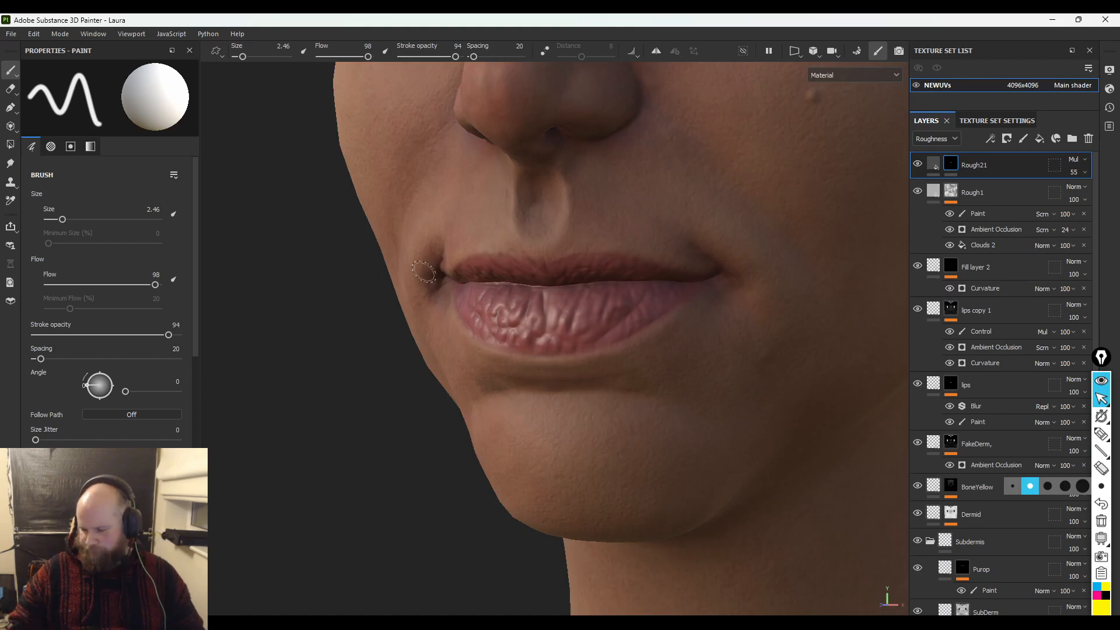
right_click_drag(534, 274, 473, 188, "alt")
mouse_move(472, 188)
middle_mouse_down("alt")
mouse_move(477, 220)
mouse_move(513, 262)
middle_mouse_up("alt")
right_click_drag(525, 232, 589, 232, "ctrl")
right_click(958, 166)
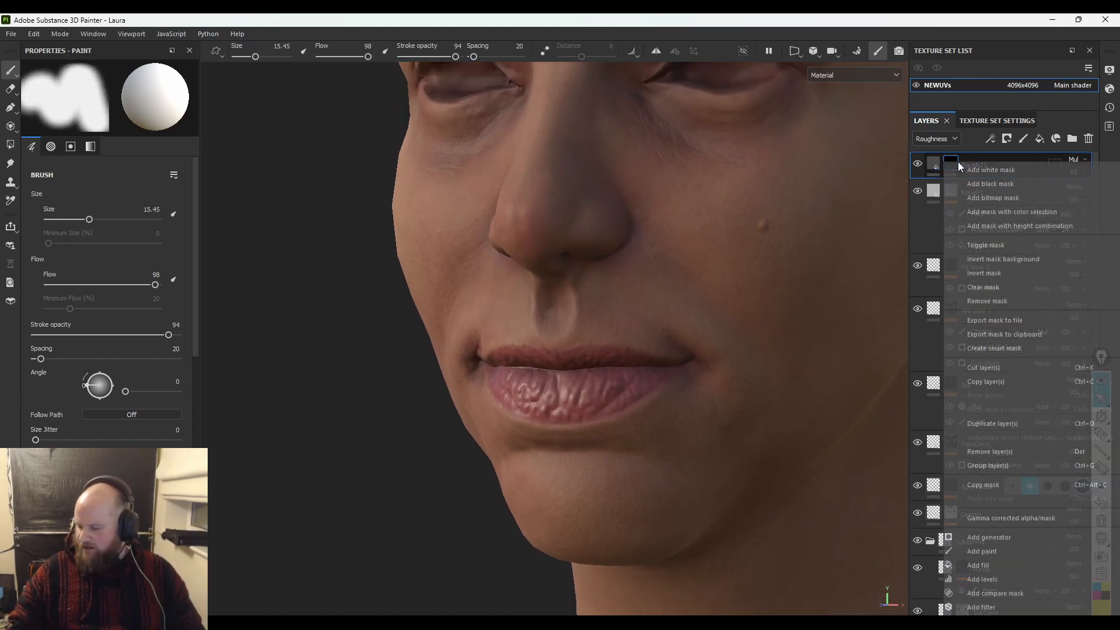
left_click(987, 288)
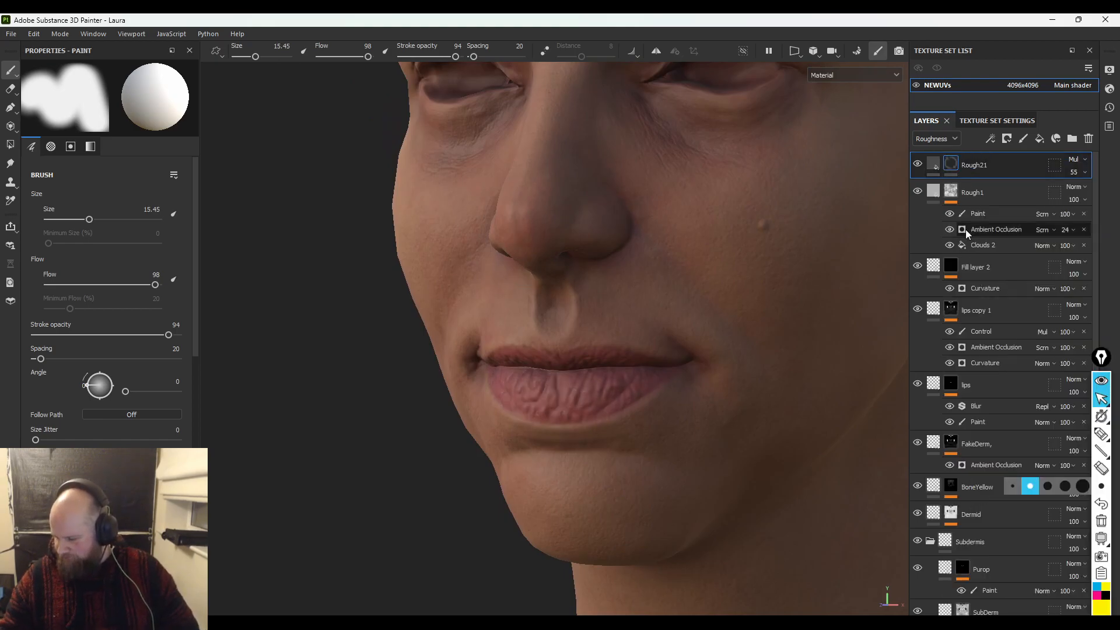
right_click(954, 162)
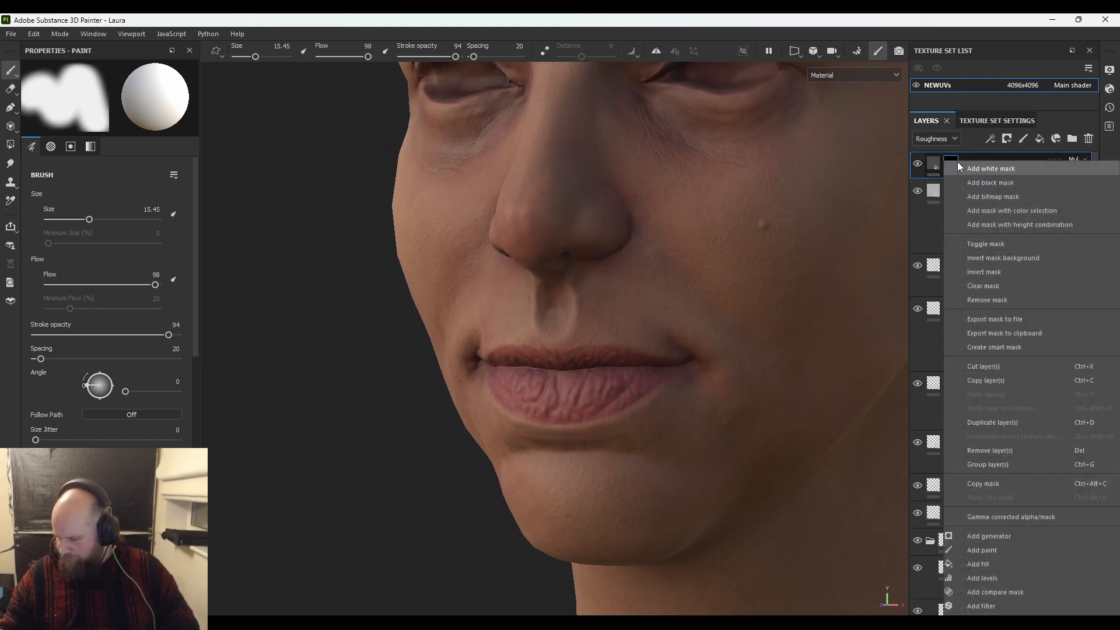
left_click(982, 550)
- Reduce the brush size to 7.79 for painting the lips in the paint effect of Rough21's mask
scroll(670, 350, "up", 4)
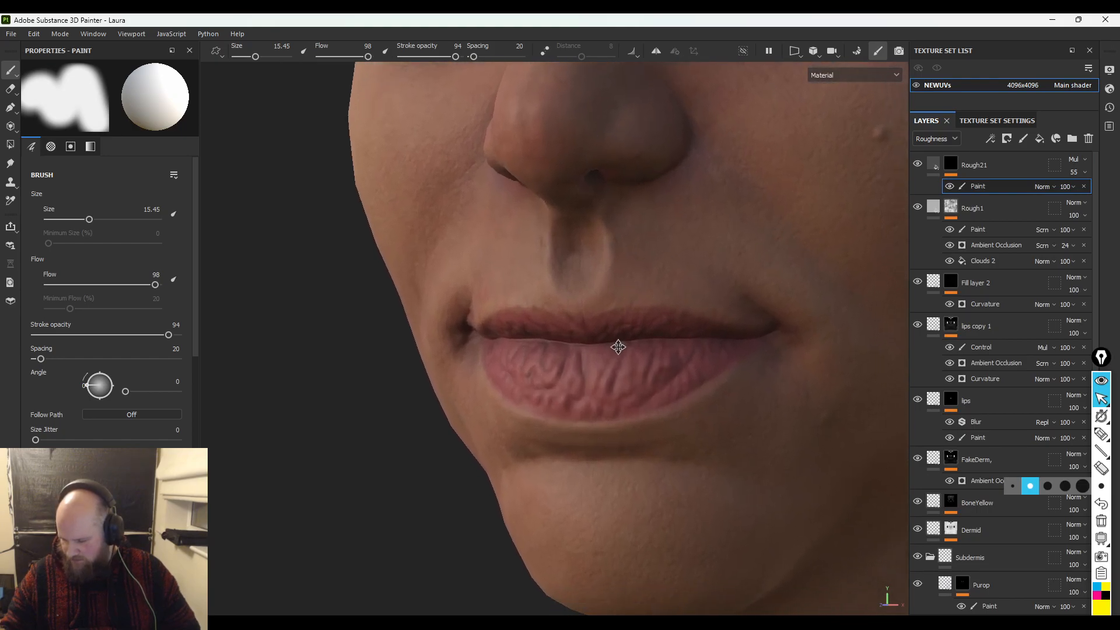
middle_click_drag(621, 351, 610, 310, "alt")
left_click_drag(610, 311, 654, 291, "alt")
right_click_drag(625, 310, 580, 310, "ctrl")
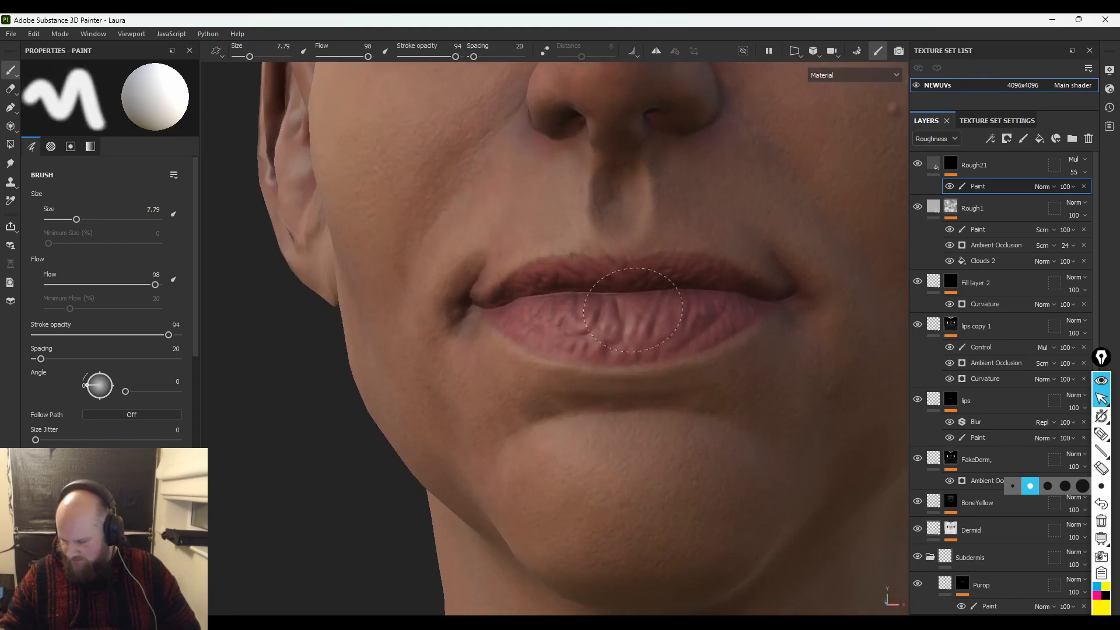
- Paint the roughness mask of the Rough21 layer over the lips, reducing the brush size to 3.92
left_click_drag(606, 321, 537, 310)
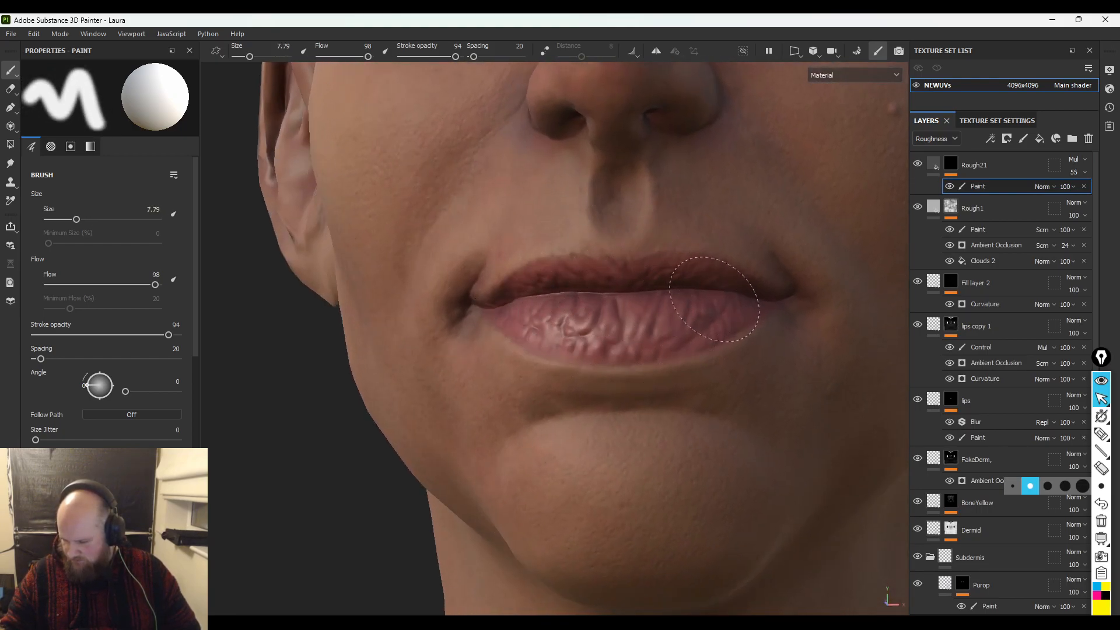
left_click_drag(687, 288, 532, 292, "alt")
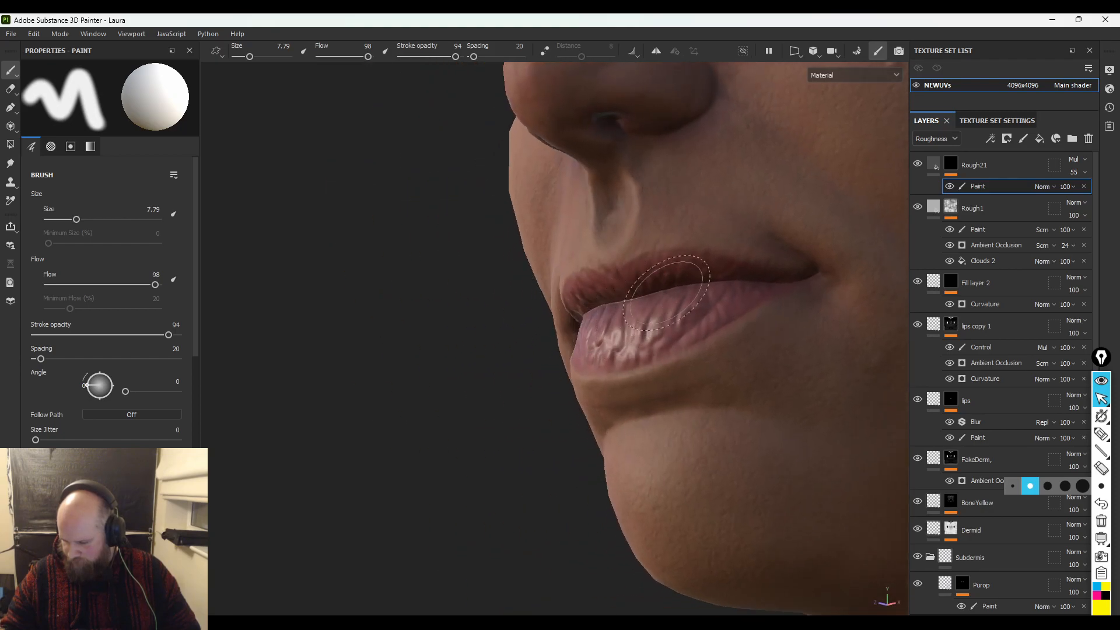
right_click_drag(645, 284, 634, 284, "ctrl")
scroll(644, 284, "up", 2)
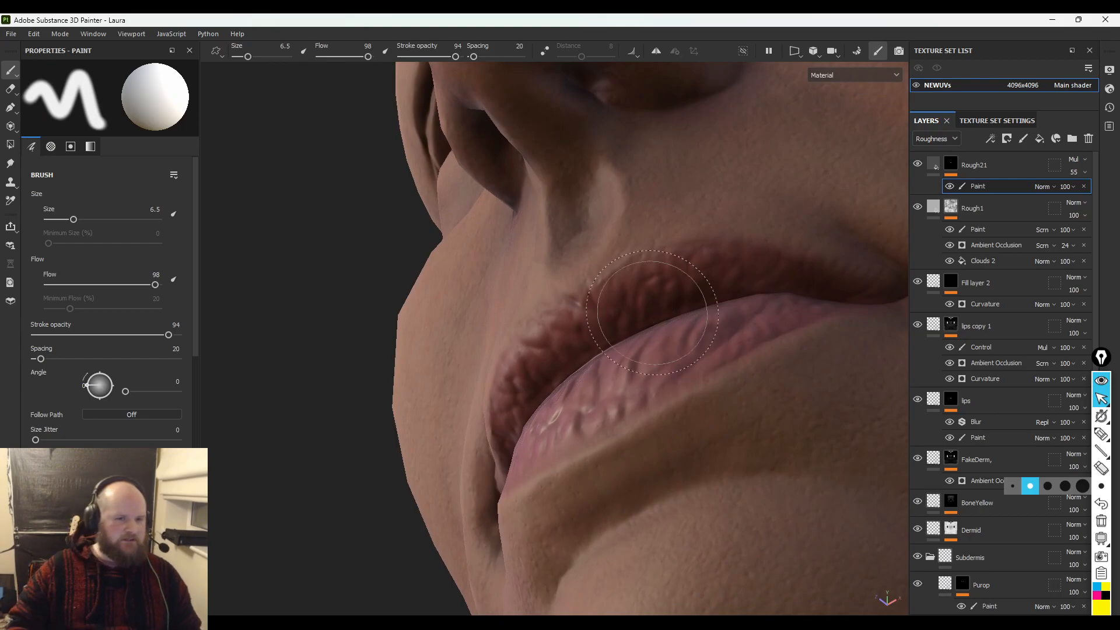
mouse_move(350, 300)
left_mouse_down("alt")
mouse_move(368, 313)
mouse_move(430, 294)
left_mouse_up("alt")
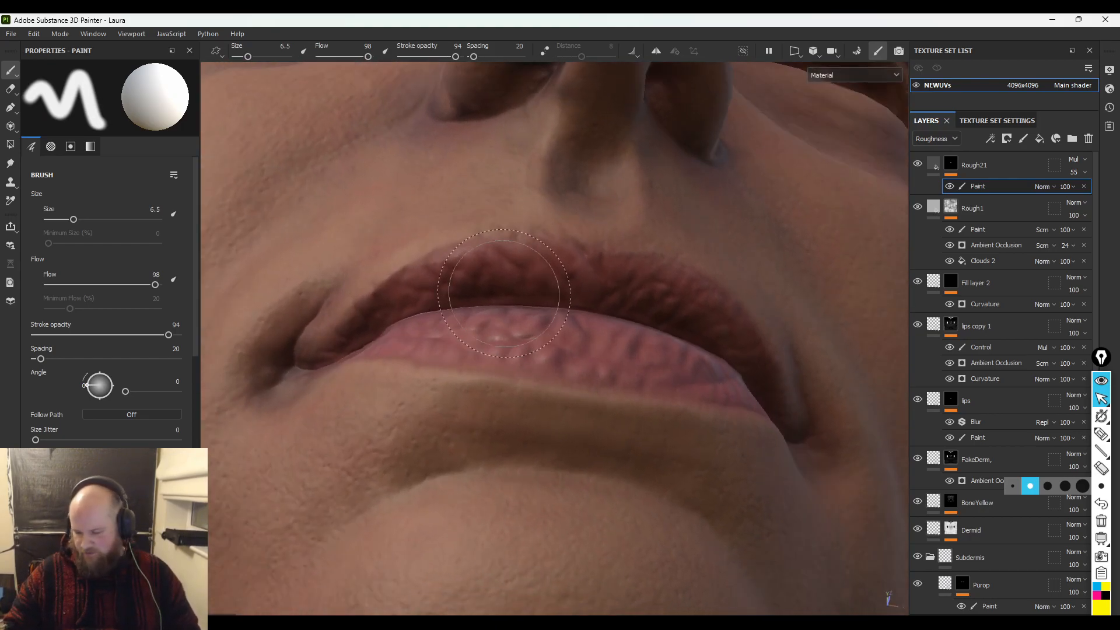
mouse_move(410, 315)
right_mouse_down("ctrl")
mouse_move(380, 315)
mouse_move(434, 316)
right_mouse_up("ctrl")
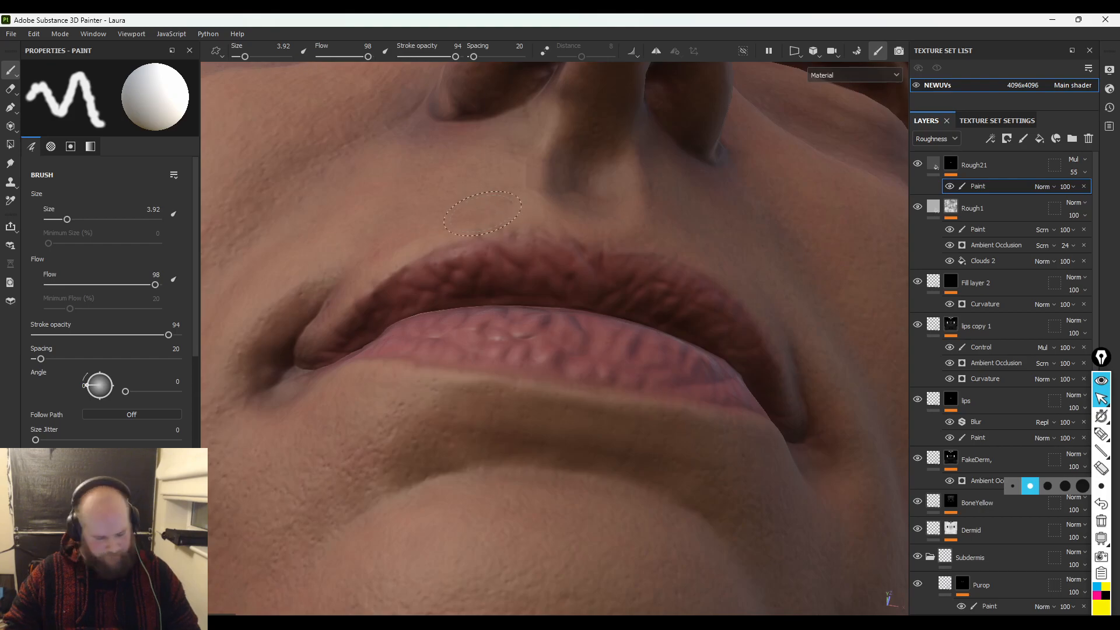
- Display only the Roughness channel in the viewport and turn on symmetry for painting
key("c")
key("c")
key("c")
key("c")
key("c")
key("c")
key("c")
key("c")
key("c")
key("c")
key("c")
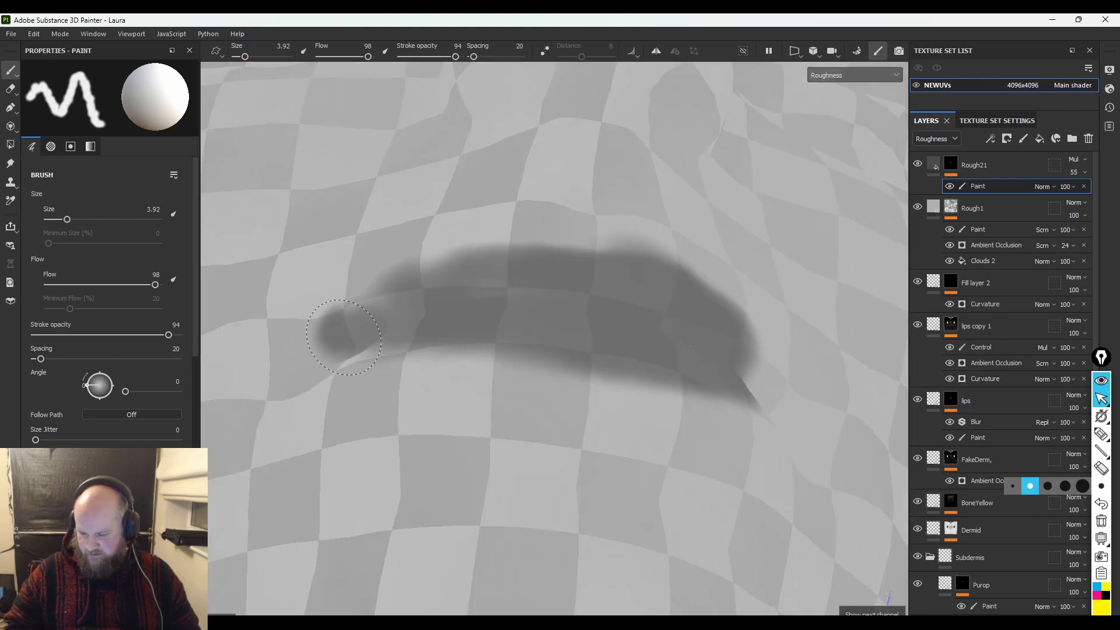
left_click(656, 51)
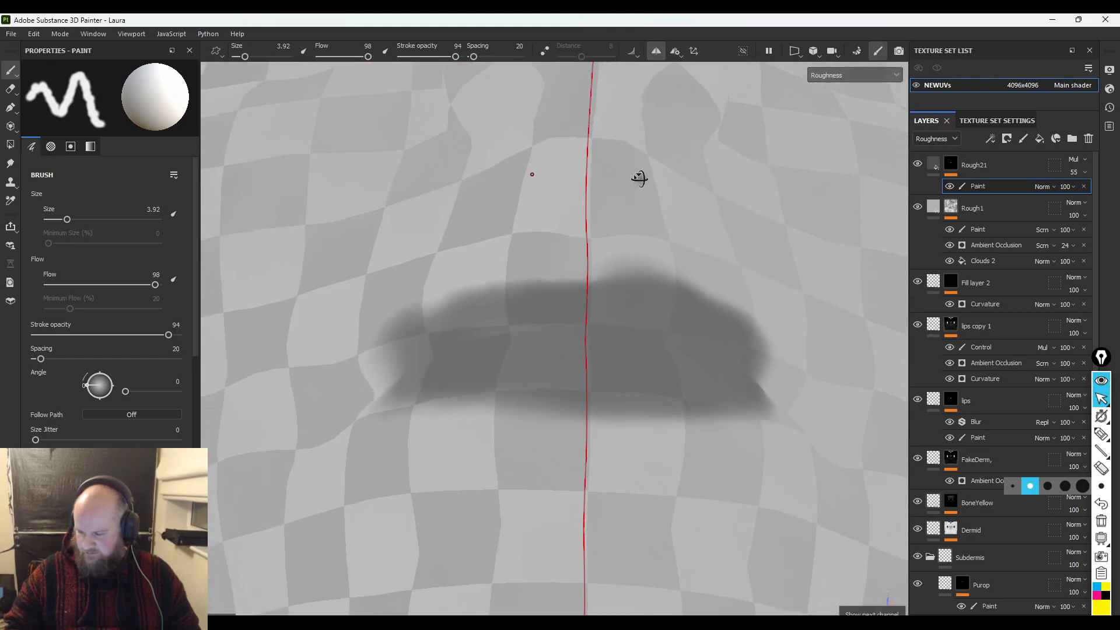
- Paint the Rough21 mask symmetrically out to the corners and edges of the mouth
mouse_move(471, 376)
left_mouse_down("alt")
mouse_move(558, 384)
mouse_move(425, 369)
mouse_move(365, 397)
mouse_move(393, 364)
left_mouse_up("alt")
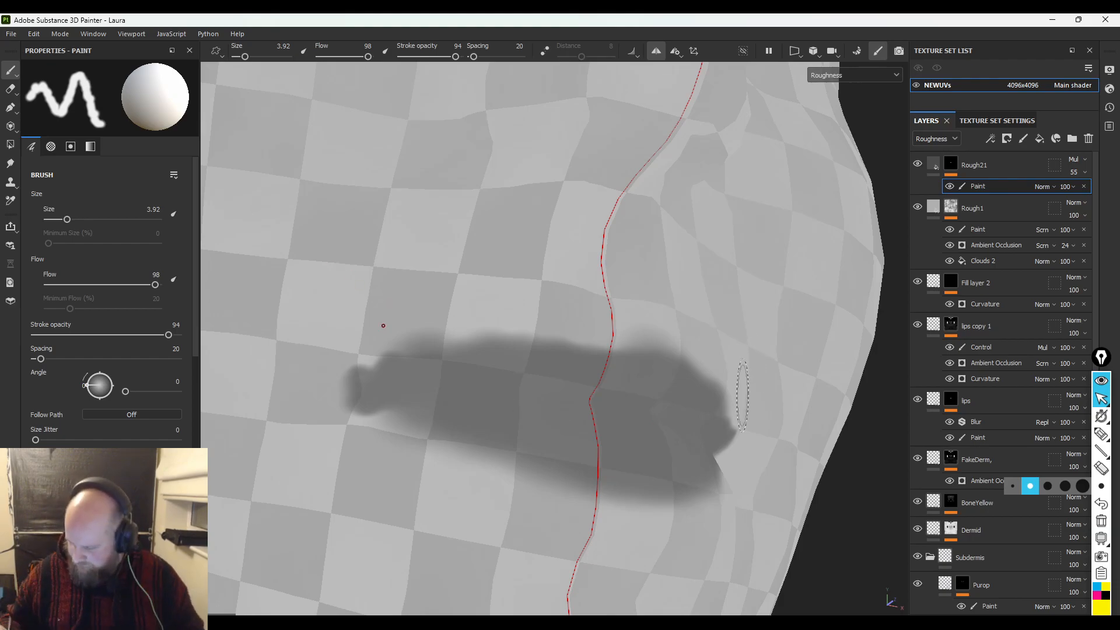
left_click_drag(832, 495, 729, 484, "alt")
mouse_move(473, 334)
left_mouse_down()
mouse_move(405, 393)
mouse_move(466, 344)
mouse_move(519, 334)
left_mouse_up()
mouse_move(423, 386)
left_mouse_down()
mouse_move(373, 420)
mouse_move(359, 461)
mouse_move(641, 412)
left_mouse_up()
mouse_move(869, 461)
left_mouse_down("alt")
mouse_move(837, 543)
mouse_move(799, 536)
left_mouse_up("alt")
- Undo the latest strokes around the mouth on the Rough21 mask and return the viewport to the Material view
key("ctrl+z")
key("ctrl+z")
key("ctrl+z")
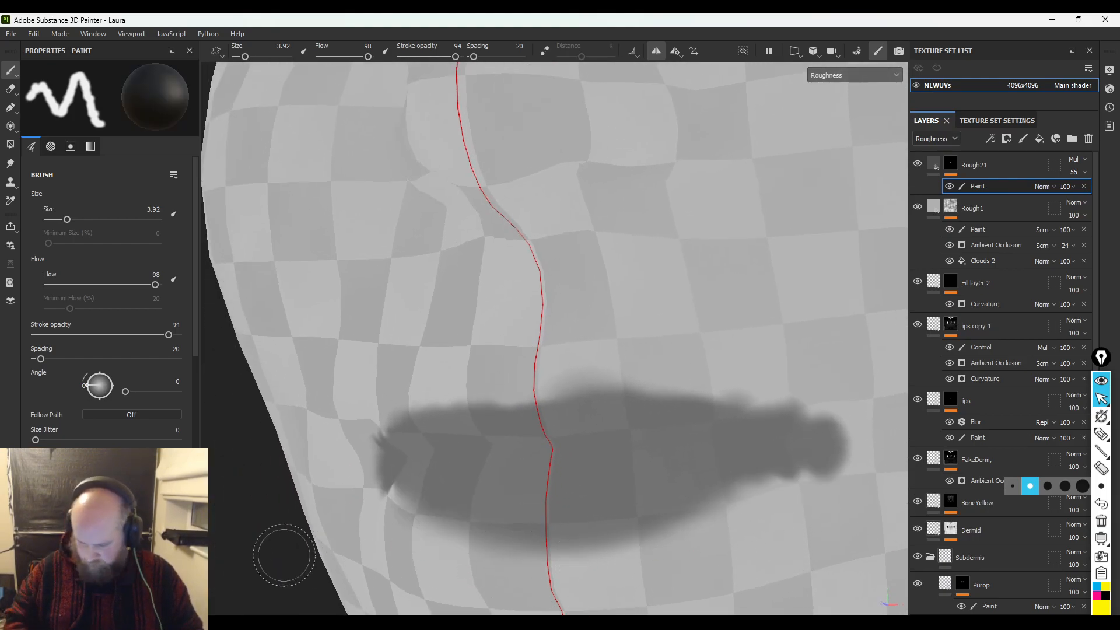
key("ctrl+z")
key("ctrl+z")
key("ctrl+z")
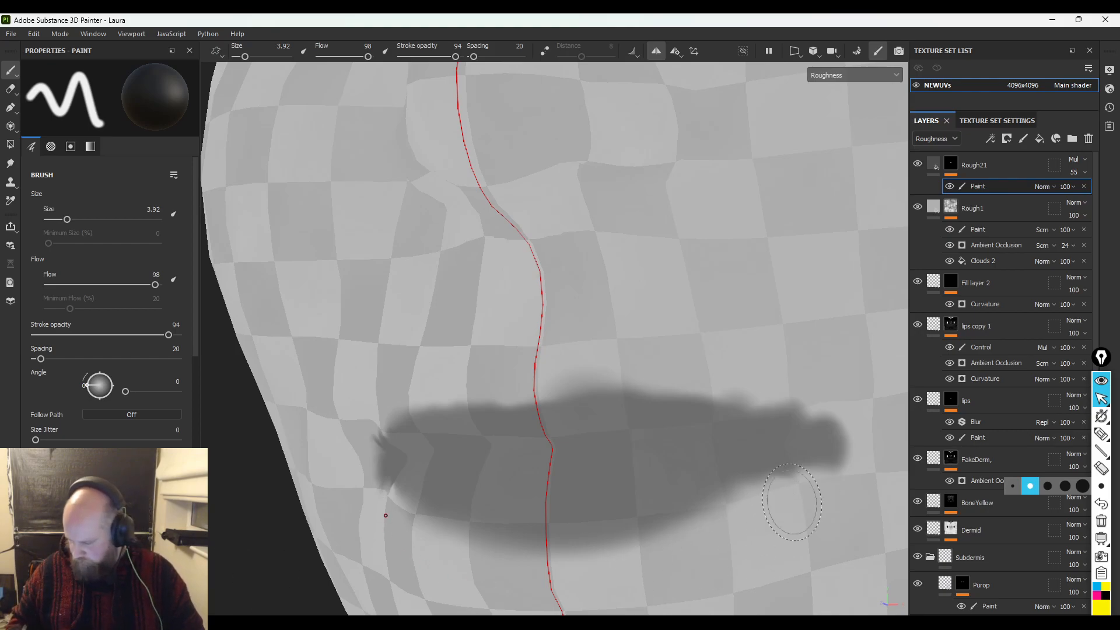
key("m")
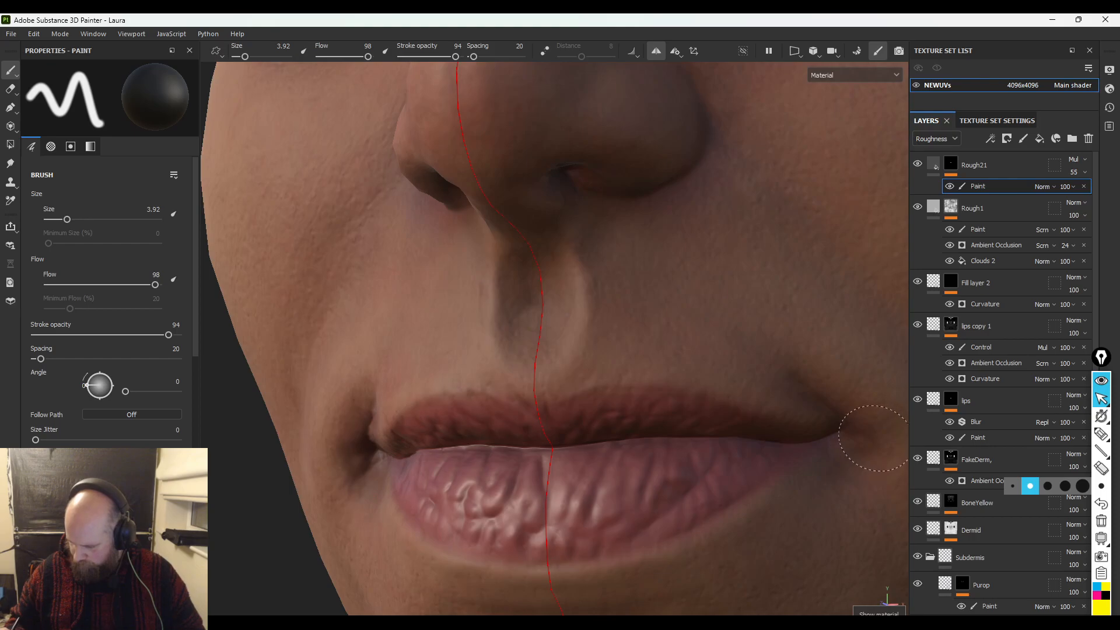
- Raise the opacity of the Rough21 layer to 76, judging the lip shine under rotated lighting
left_click_drag(863, 412, 715, 440, "alt")
right_click_drag(469, 531, 525, 512, "shift")
left_click_drag(419, 508, 502, 493, "alt")
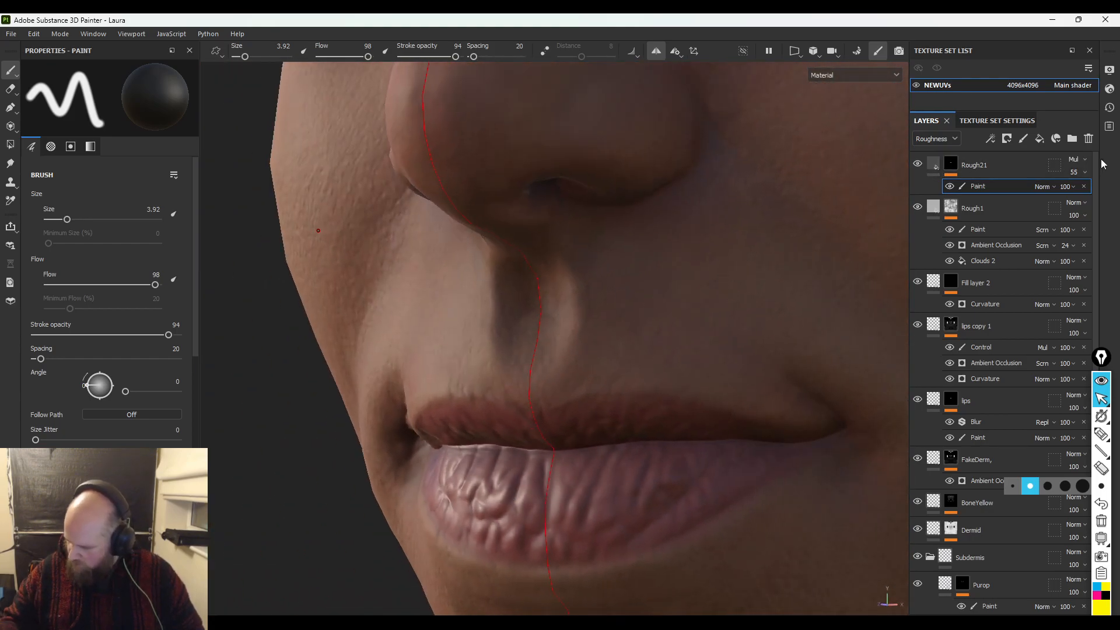
left_click(1074, 172)
mouse_move(1090, 192)
left_mouse_down()
mouse_move(1114, 193)
mouse_move(1095, 196)
left_mouse_up()
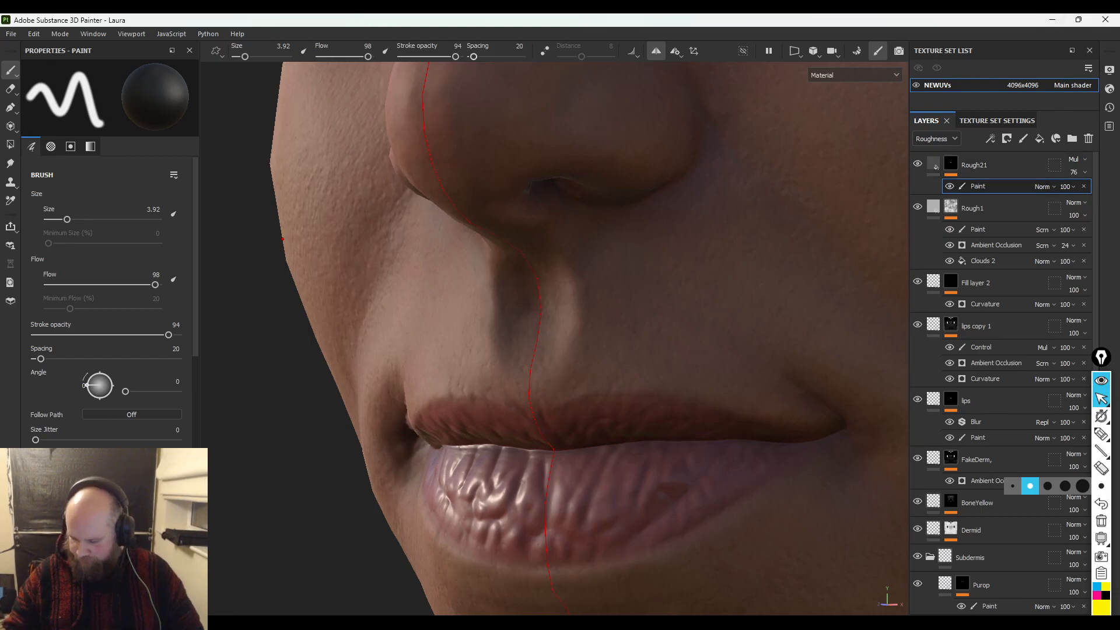
- Add a Curvature generator with Screen blending to the Rough21 layer's mask
left_click_drag(467, 472, 569, 412, "alt")
right_click_drag(570, 412, 268, 313, "alt")
left_click_drag(268, 312, 408, 327, "alt")
right_click_drag(408, 326, 587, 467, "alt")
middle_click_drag(586, 468, 628, 443, "alt")
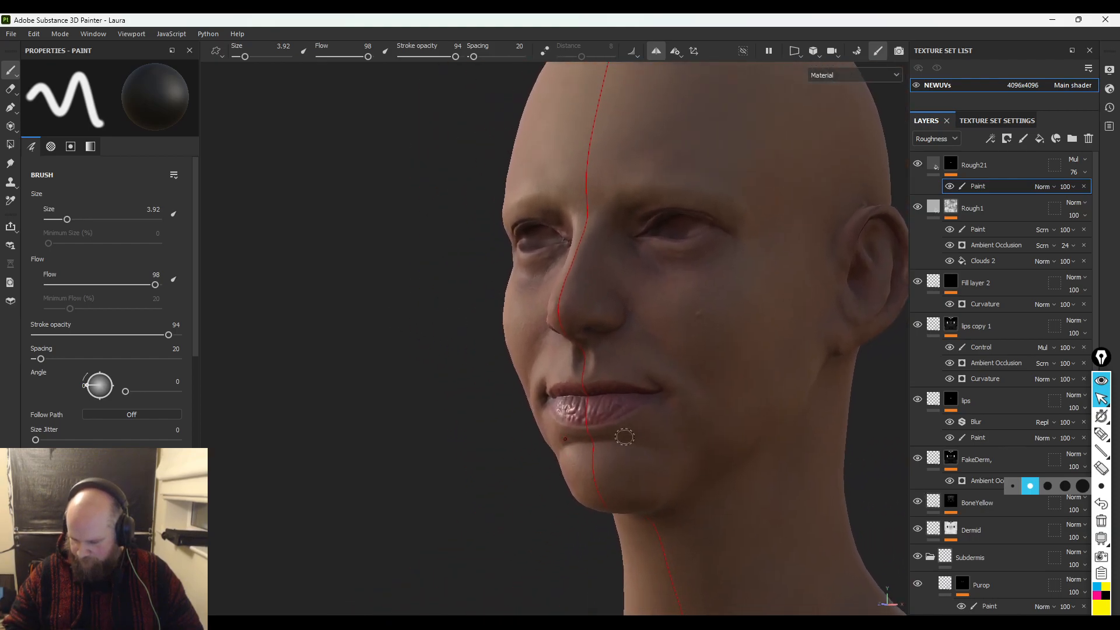
right_click_drag(628, 443, 903, 556, "alt")
left_click(952, 166)
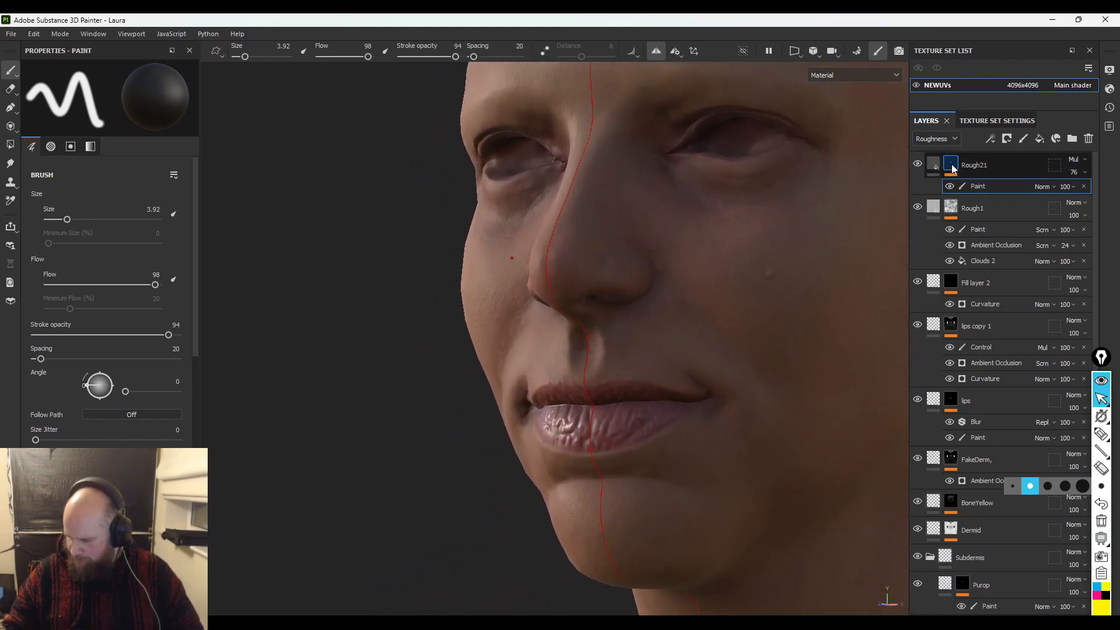
mouse_move(951, 168)
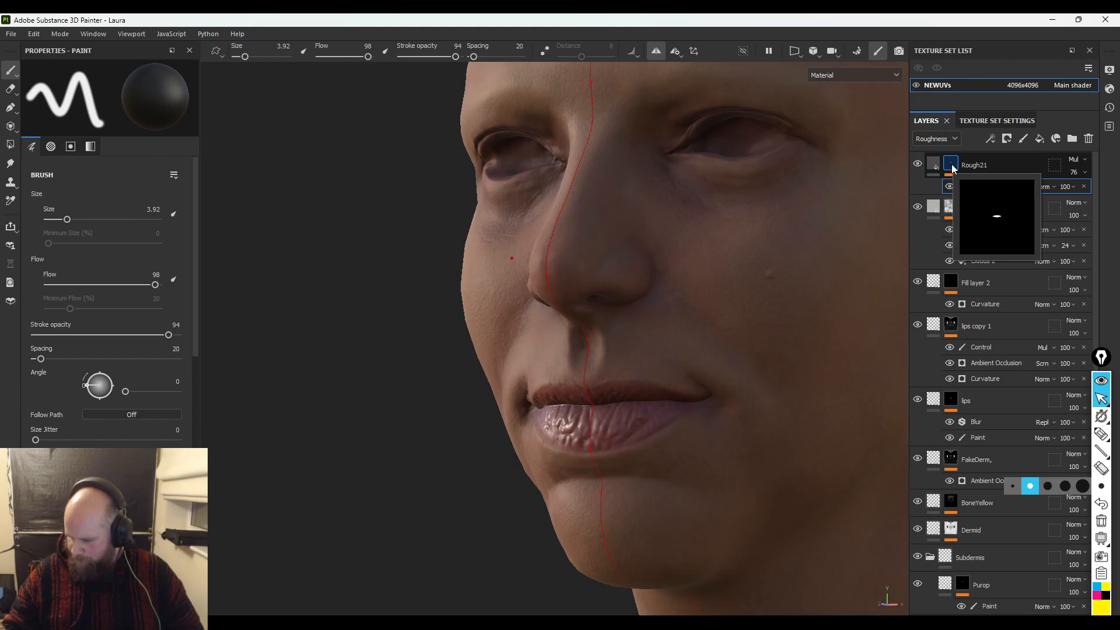
right_click(952, 168)
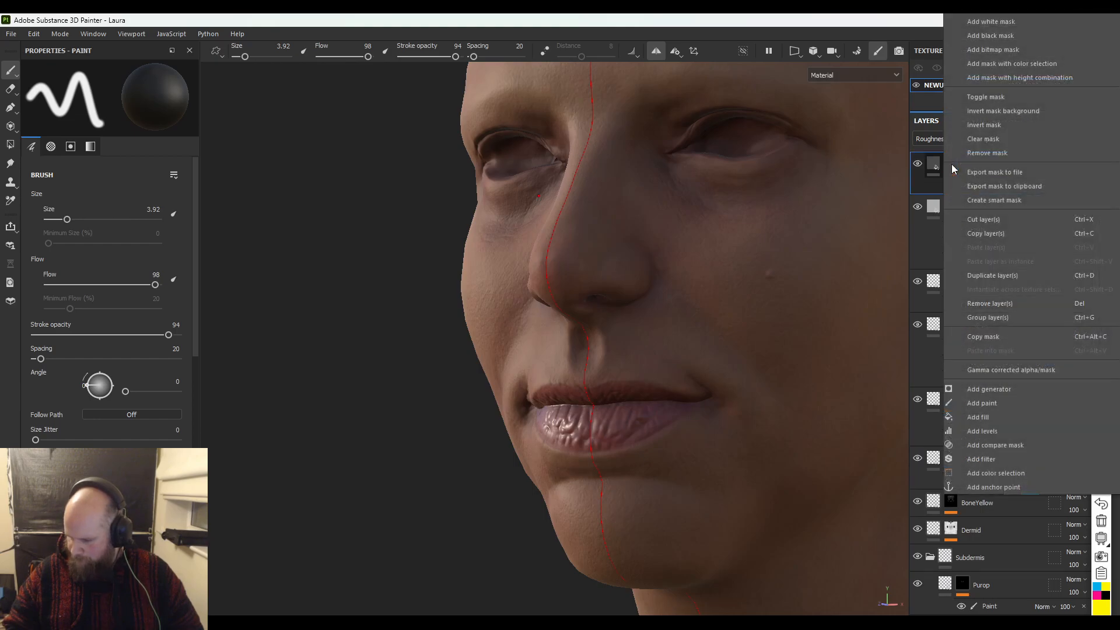
left_click(1010, 388)
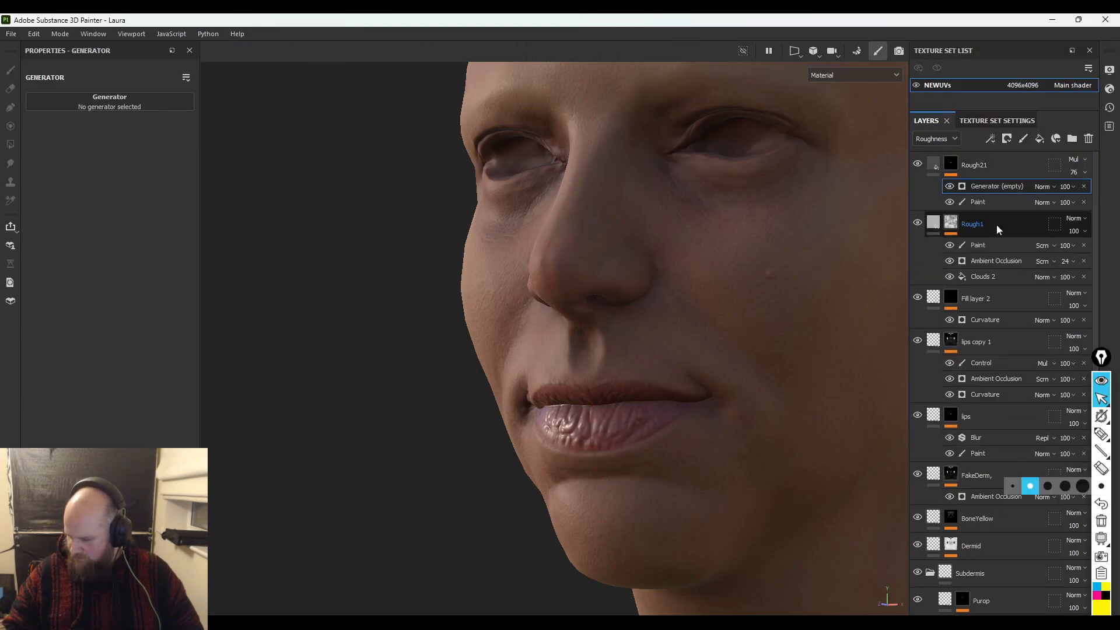
left_click(1042, 187)
left_click(1068, 362)
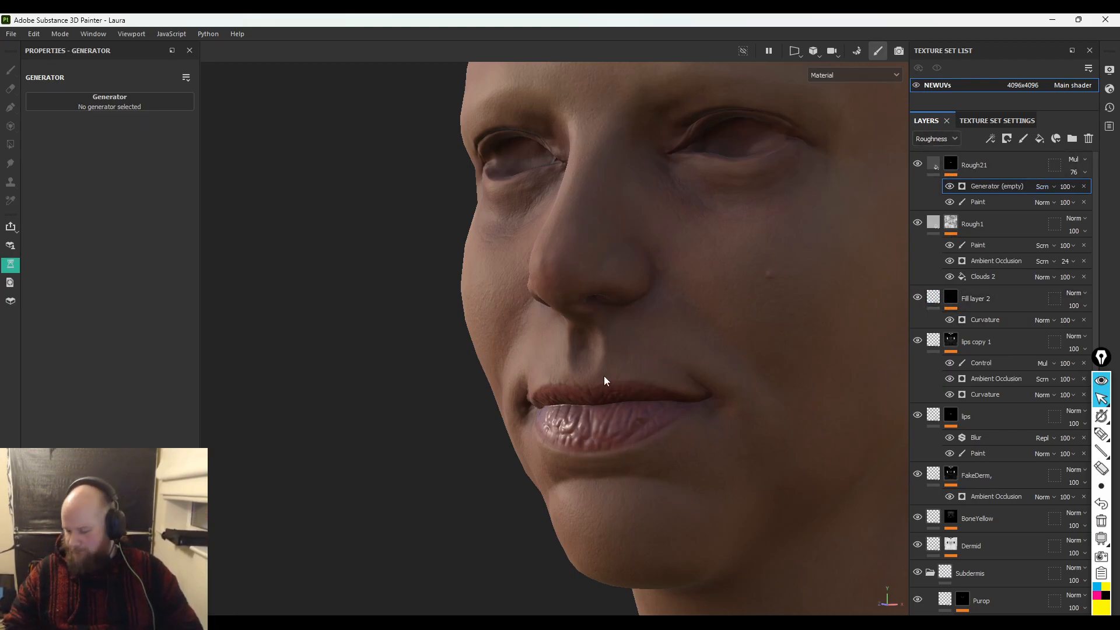
left_click(112, 105)
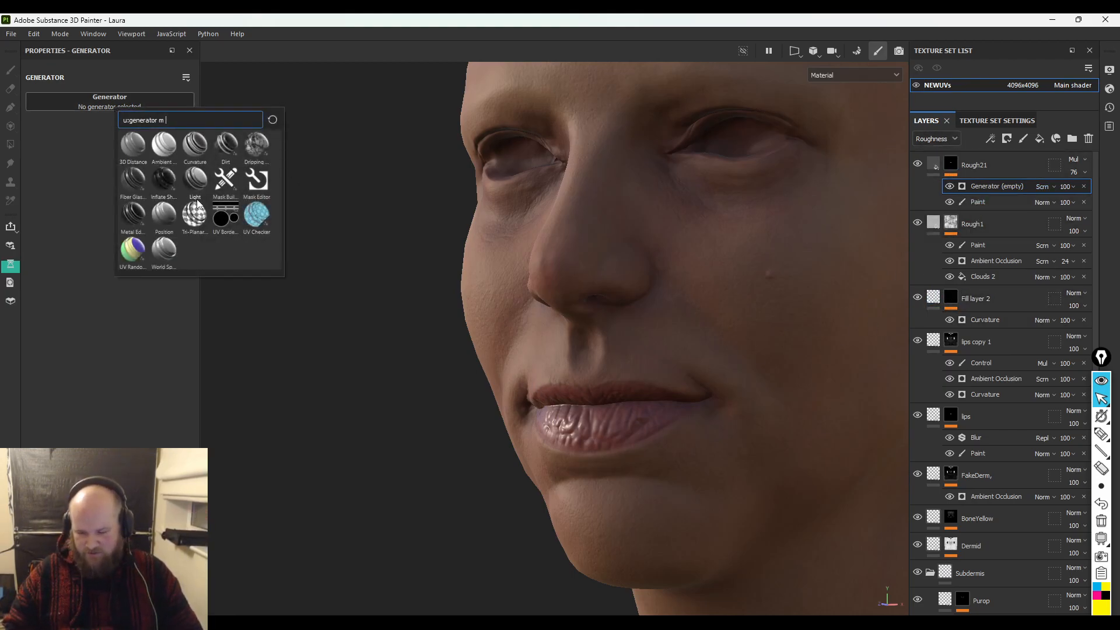
left_click(197, 148)
- Set the generator's curvature scales from Fine through Huge to 0 and its curvature mode to Cavities
scroll(656, 421, "up", 3)
mouse_move(657, 421)
left_mouse_down("alt")
mouse_move(549, 423)
mouse_move(665, 415)
left_mouse_up("alt")
right_click_drag(665, 419, 372, 245, "alt")
left_click_drag(372, 245, 525, 325, "alt")
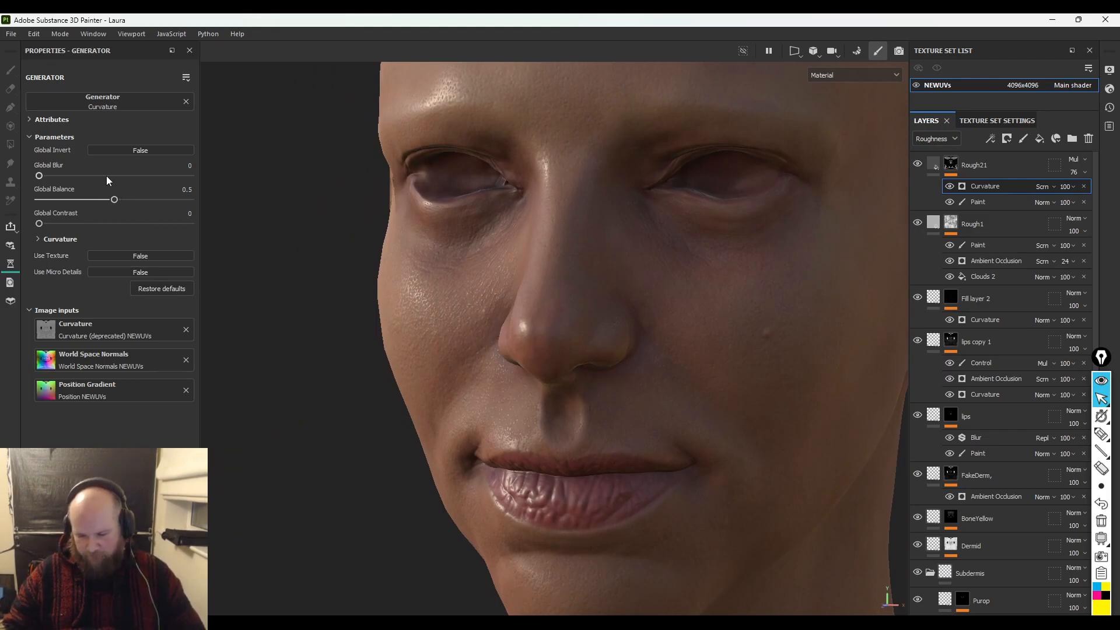
left_click(40, 239)
left_click_drag(169, 323, 61, 315)
left_click_drag(149, 346, 37, 358)
left_click_drag(115, 371, 12, 400)
left_click_drag(43, 435, 42, 439)
left_click(112, 271)
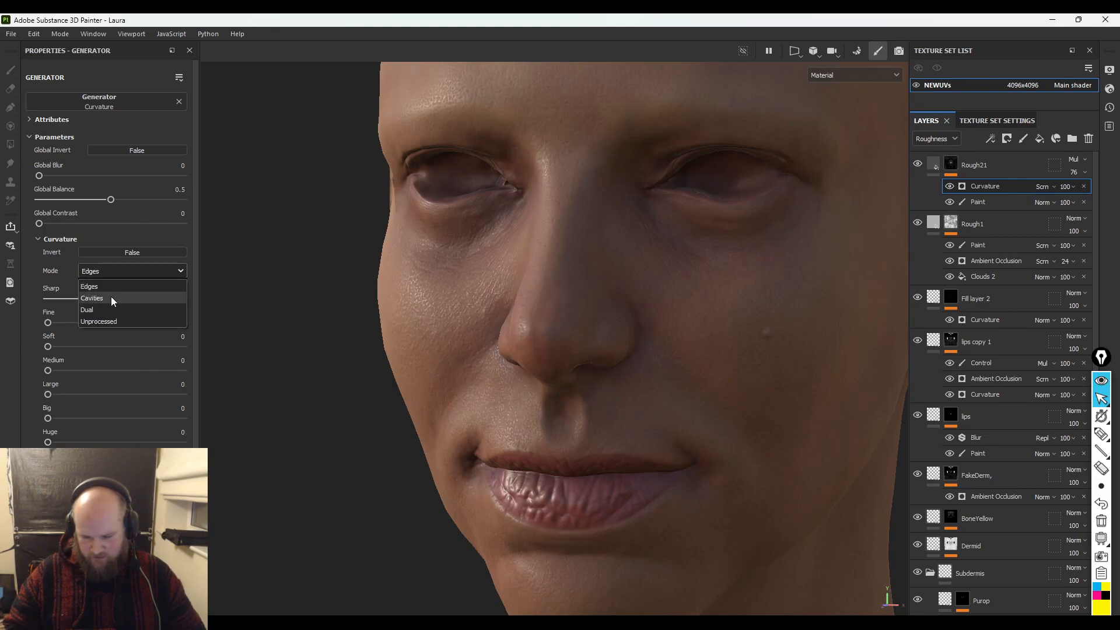
left_click(111, 297)
- Lower the Curvature generator's Sharp value to 0.36 to soften the highlights in the skin pores
scroll(505, 348, "up", 6)
left_click_drag(506, 349, 433, 349, "alt")
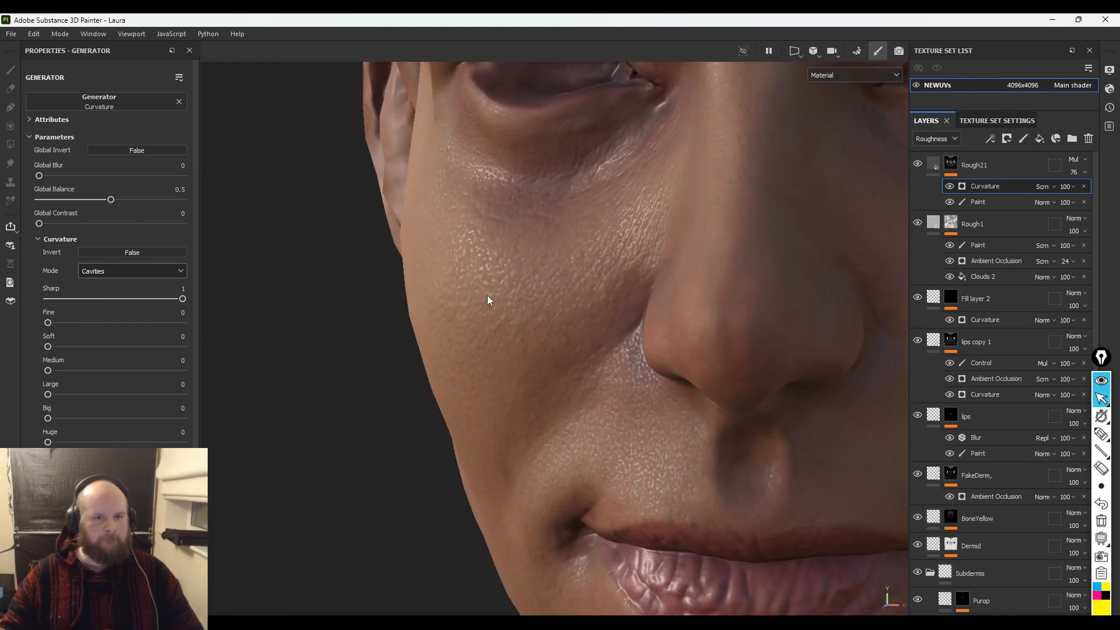
right_click_drag(488, 295, 393, 286, "alt")
left_click_drag(393, 285, 466, 320, "alt")
mouse_move(466, 322)
right_mouse_down("shift")
mouse_move(408, 332)
mouse_move(380, 430)
mouse_move(393, 408)
mouse_move(442, 399)
mouse_move(408, 392)
mouse_move(417, 399)
right_mouse_up("shift")
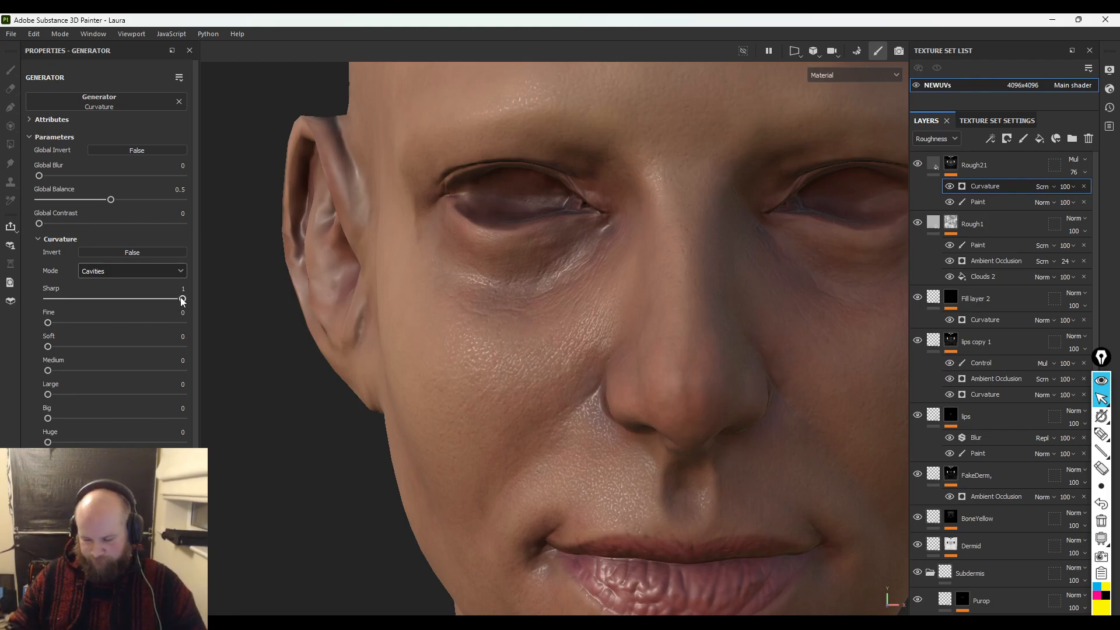
mouse_move(77, 308)
left_mouse_down()
mouse_move(34, 310)
mouse_move(139, 305)
mouse_move(97, 306)
left_mouse_up()
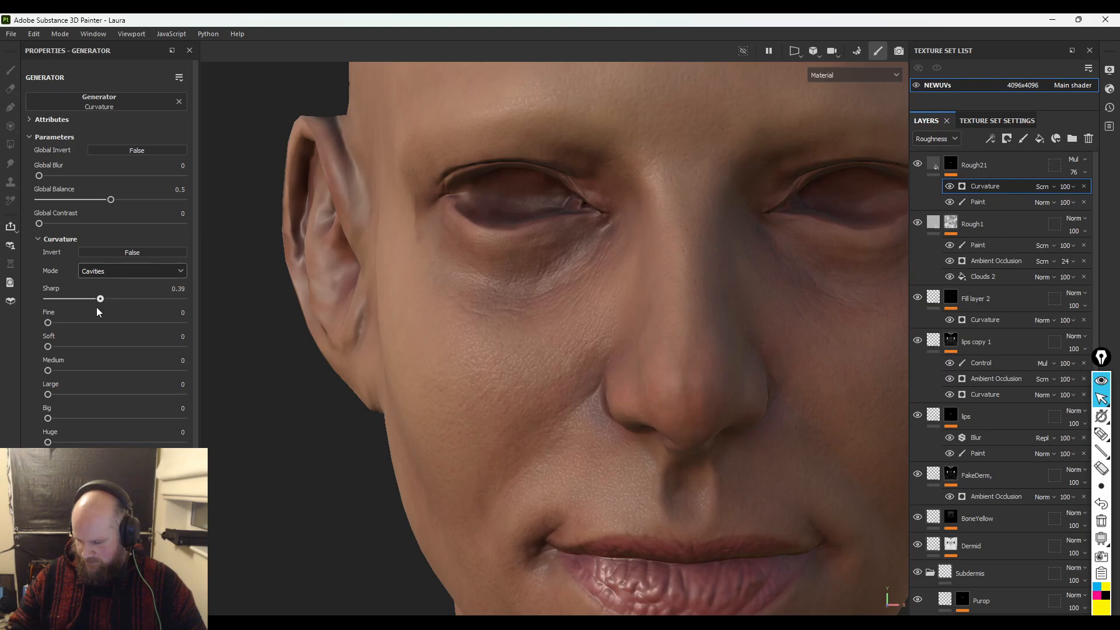
- Set the Curvature generator's Fine value to 0.26 while checking the cheek up close
middle_click_drag(515, 404, 452, 295, "alt")
left_click_drag(453, 295, 522, 350, "alt")
right_click_drag(522, 350, 467, 365, "alt")
middle_click_drag(467, 365, 628, 459, "alt")
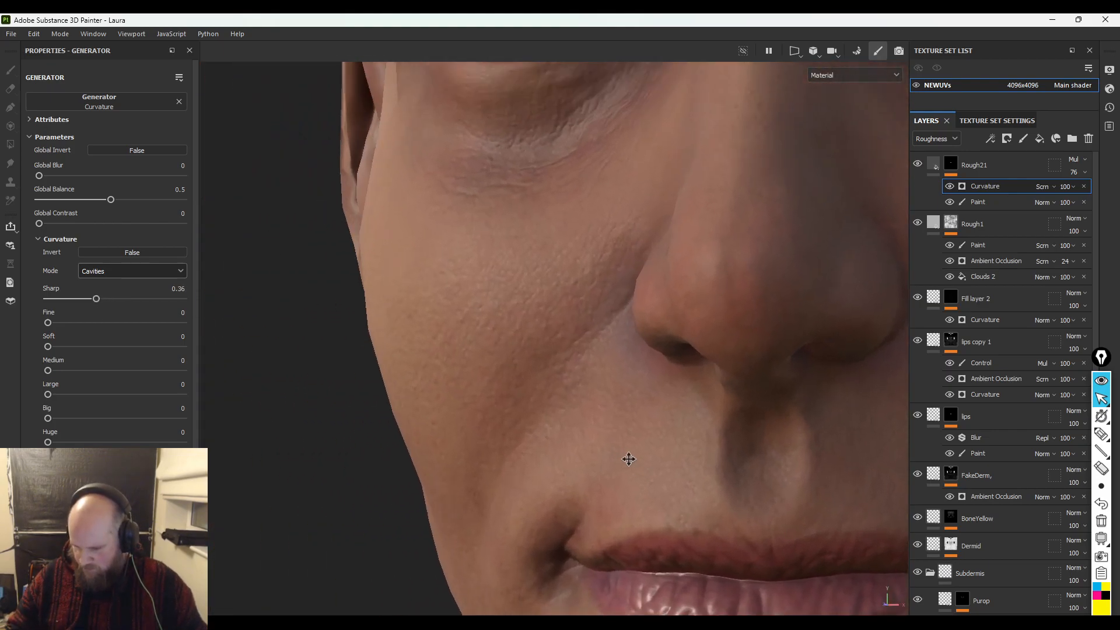
left_click_drag(629, 459, 578, 423, "alt")
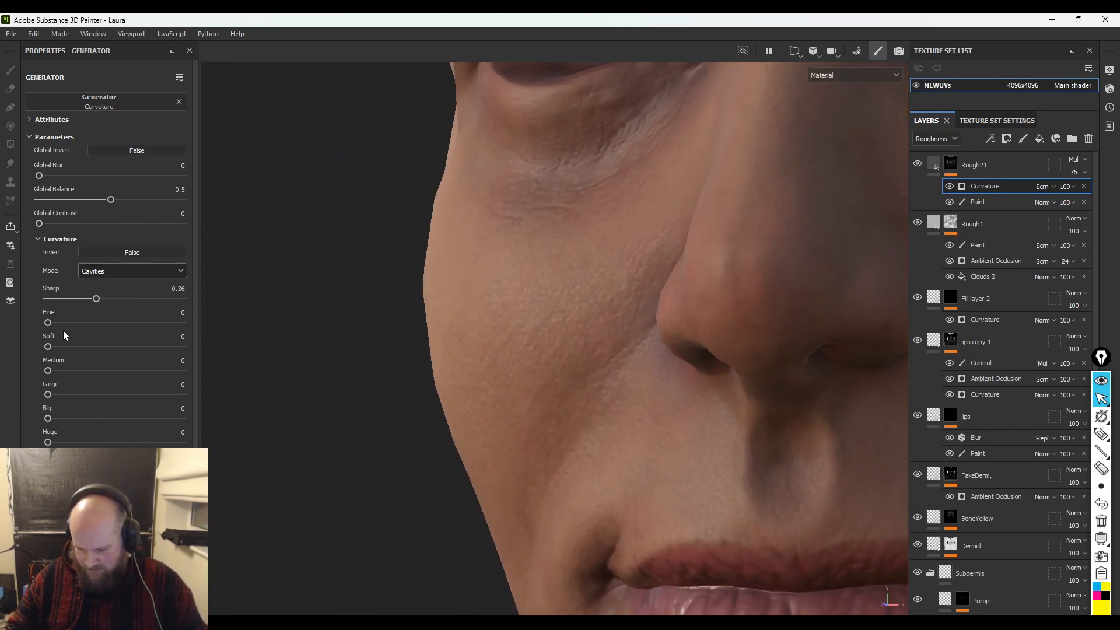
left_click_drag(135, 329, 83, 335)
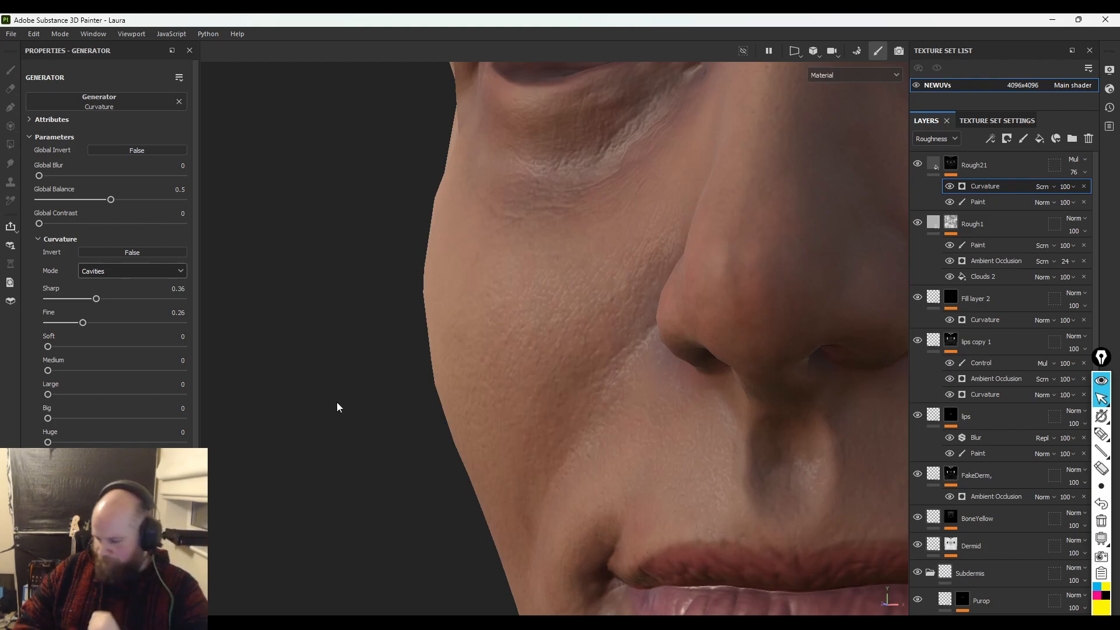
- Reset the Curvature generator's Fine value to 0 and set Sharp to 0.4
left_click_drag(360, 415, 425, 375, "alt")
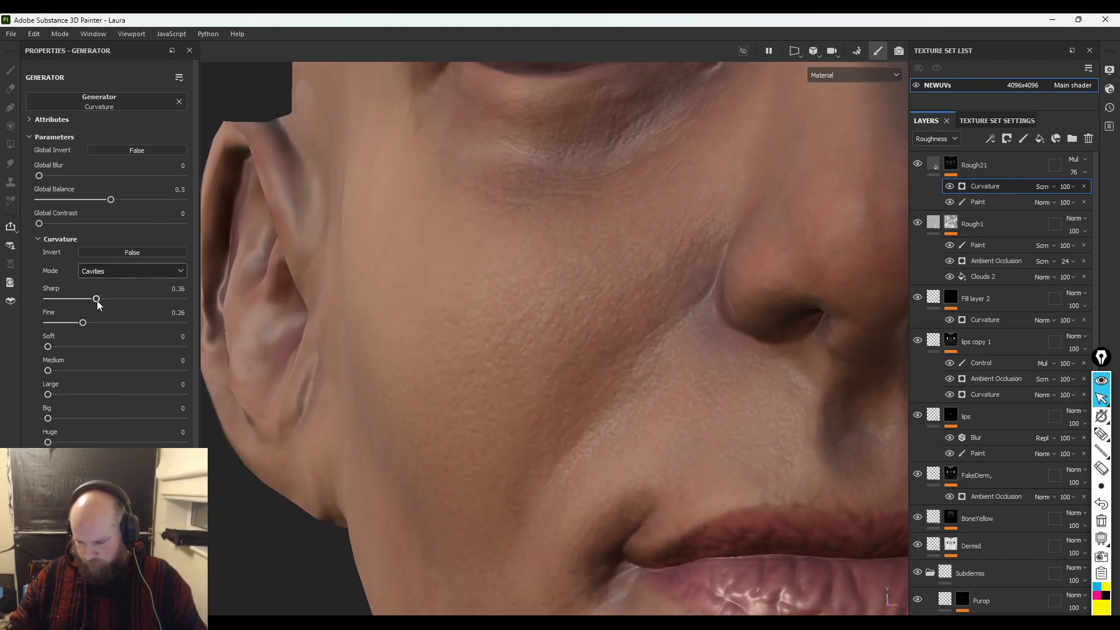
mouse_move(325, 350)
right_mouse_down("shift")
mouse_move(357, 348)
mouse_move(315, 370)
mouse_move(339, 366)
mouse_move(328, 367)
right_mouse_up("shift")
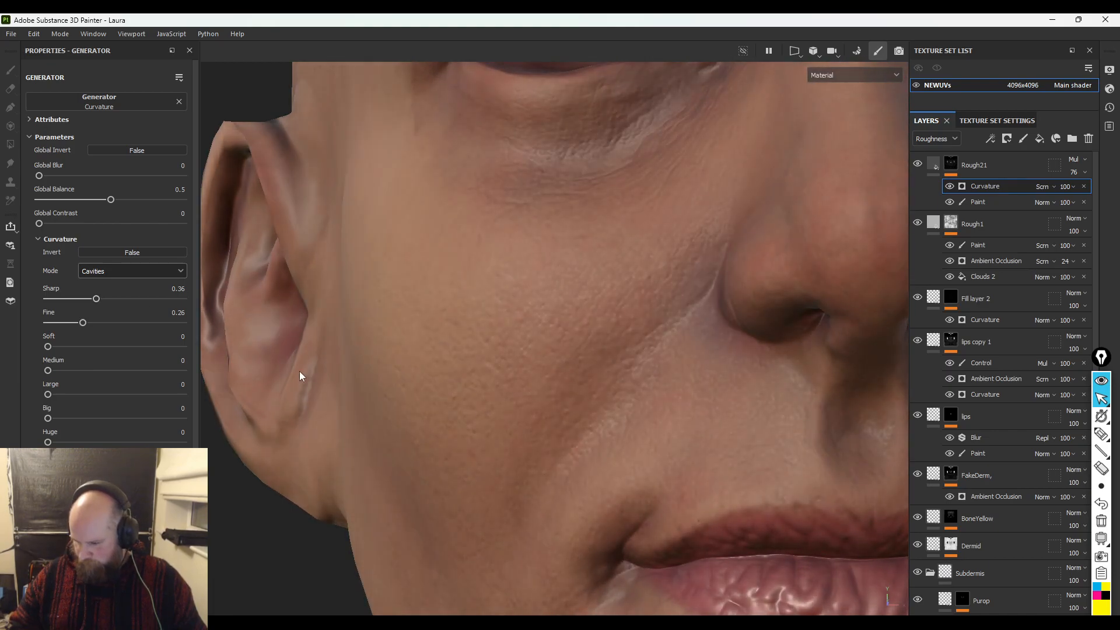
left_click_drag(83, 322, 36, 325)
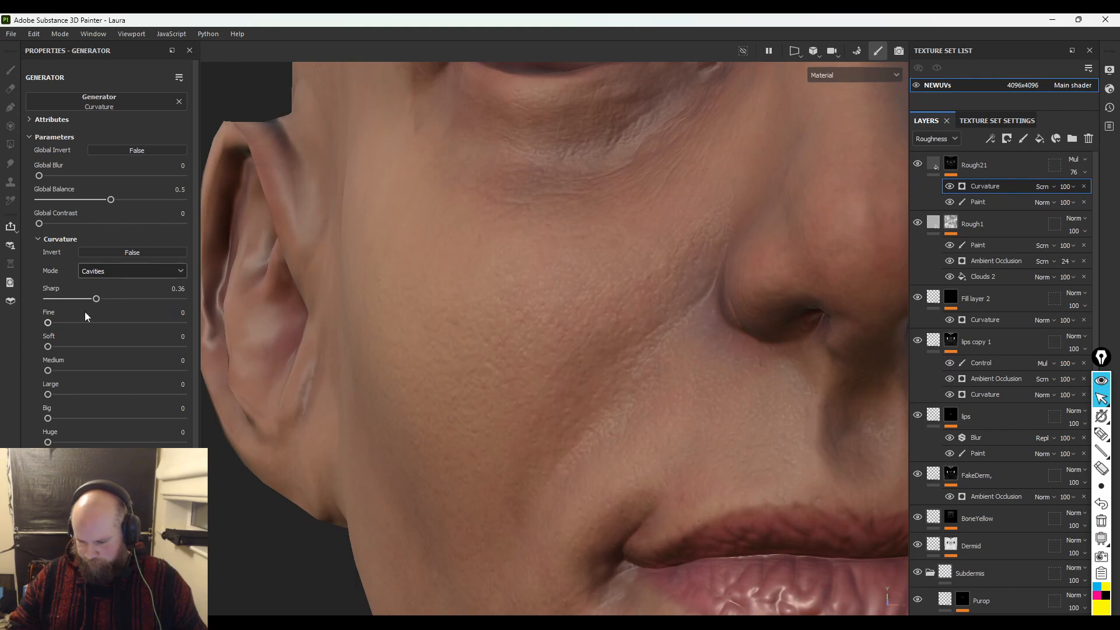
mouse_move(92, 300)
left_mouse_down()
mouse_move(14, 309)
mouse_move(59, 299)
left_mouse_up()
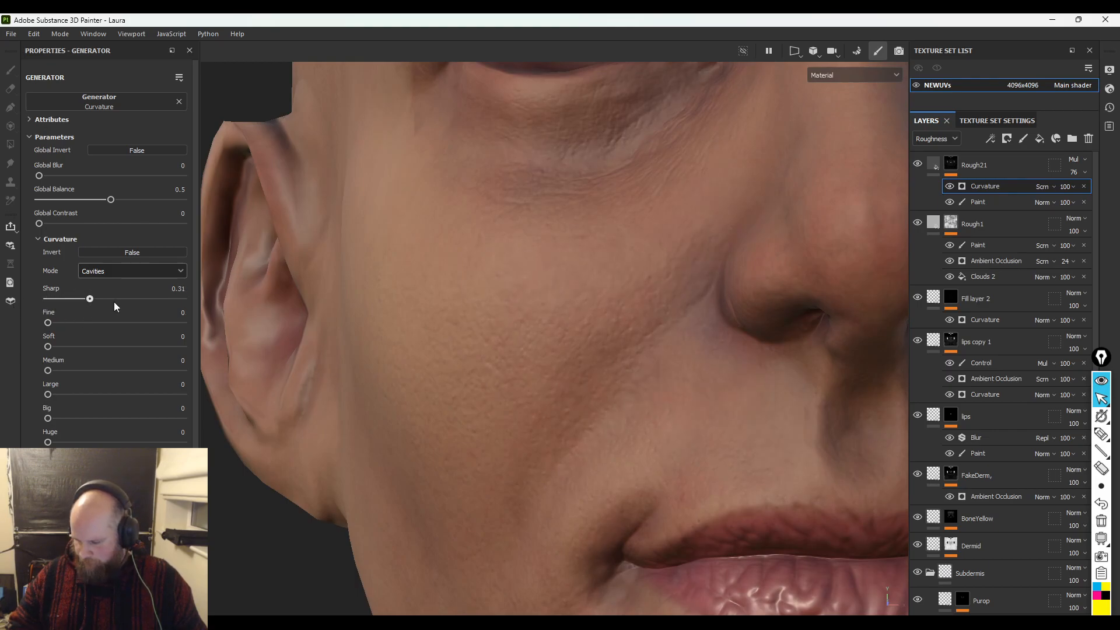
left_click_drag(186, 300, 102, 306)
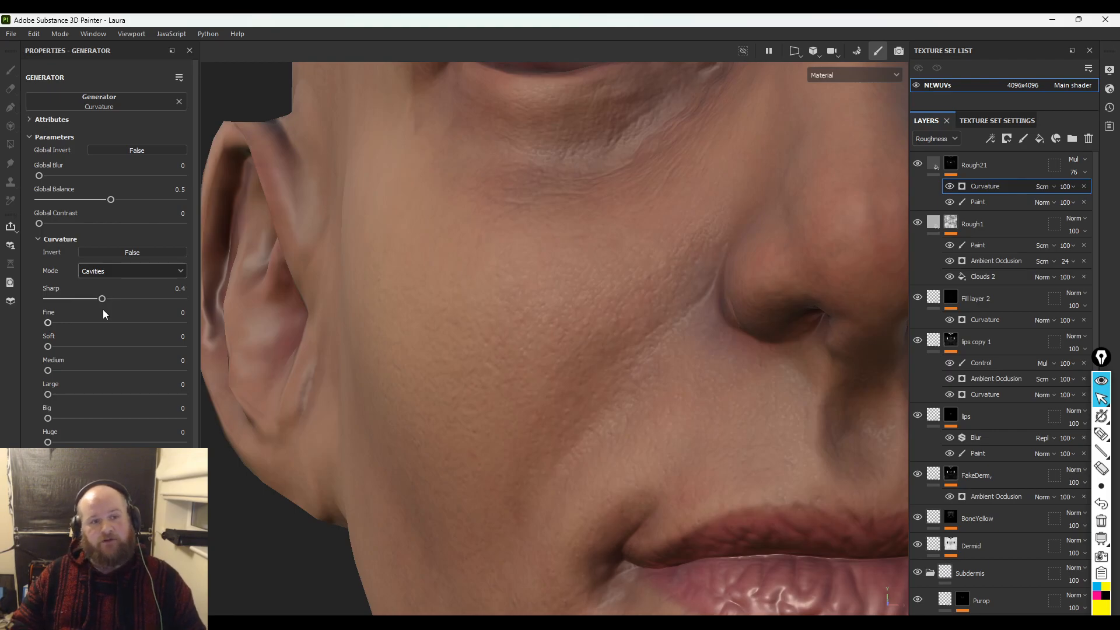
- Try the Sharp value at 1, and settle on Sharp 0.34 and Fine 0.36 for the Curvature generator
left_click_drag(101, 299, 194, 296)
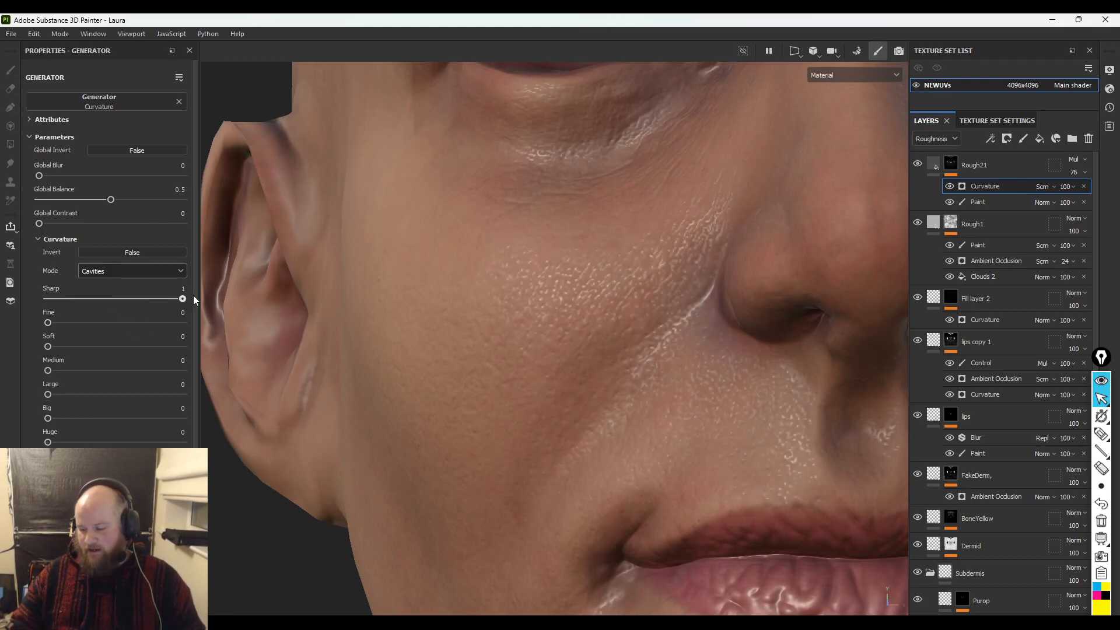
left_click_drag(549, 318, 597, 362, "alt")
right_click_drag(674, 328, 603, 362, "shift")
left_click_drag(122, 299, 93, 298)
left_click(52, 324)
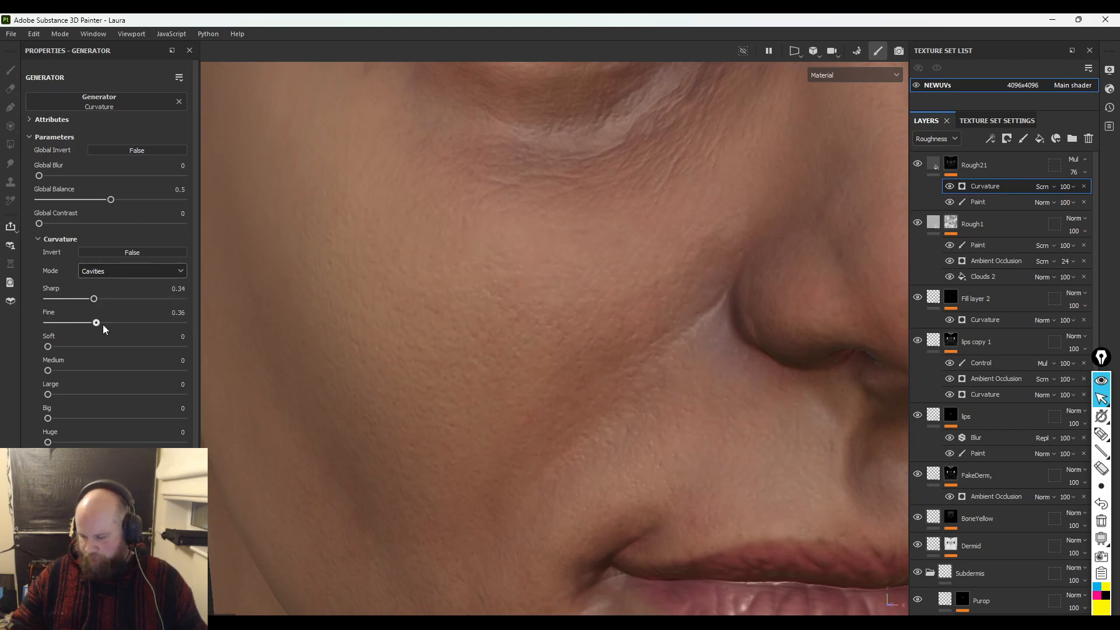
- Try a Soft value of 0.46 with Fine at 0.24 in the Curvature generator, checking the cheek and mouth
left_click_drag(230, 327, 345, 320, "alt")
right_click_drag(345, 320, 383, 324, "shift")
left_click(56, 347)
left_click_drag(121, 346, 148, 348)
left_click(90, 352)
left_click(113, 352)
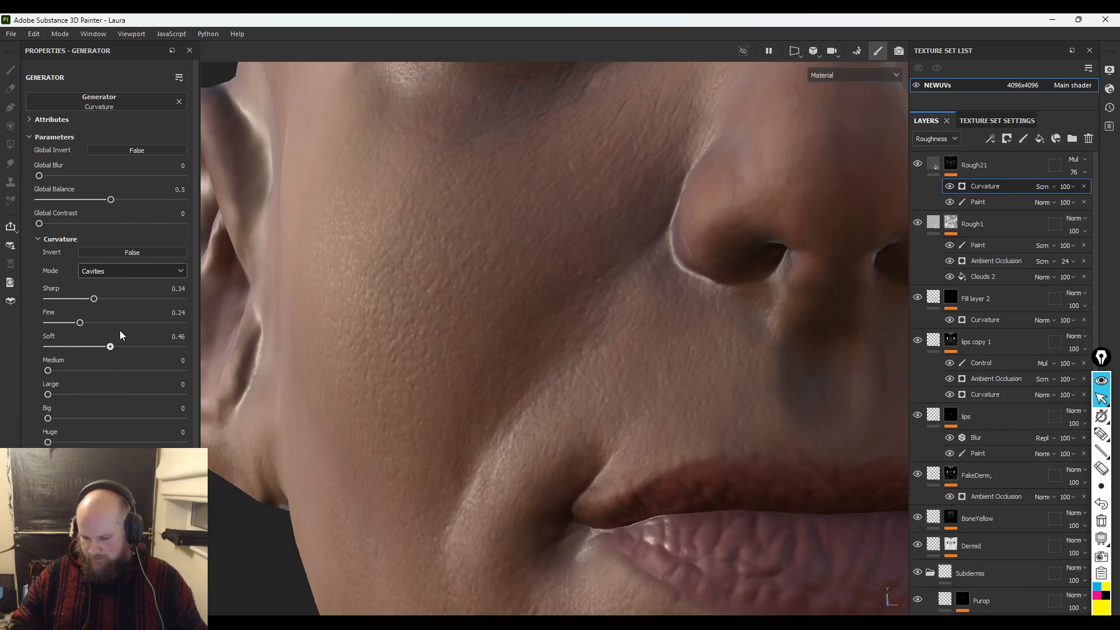
- Set the Curvature generator to Sharp 0.31, Fine 0.19, Soft 0.34 and Medium 0.11, checking the whole face
left_click_drag(87, 325, 93, 301)
mouse_move(51, 370)
left_mouse_down()
mouse_move(89, 373)
mouse_move(63, 376)
left_mouse_up()
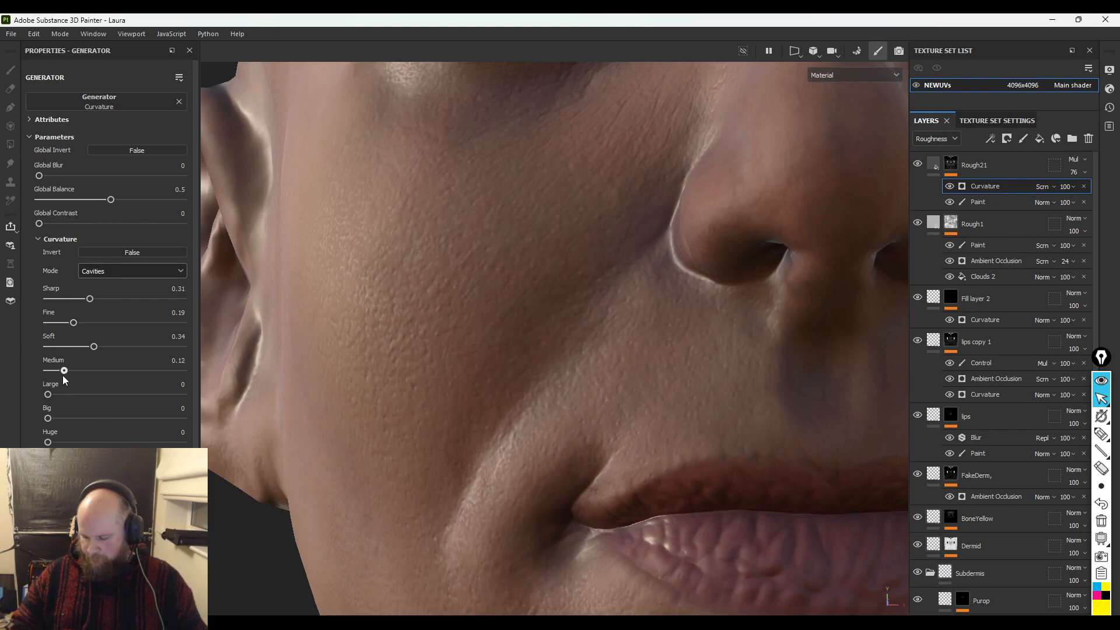
right_click_drag(585, 387, 444, 326, "alt")
left_click_drag(444, 327, 469, 321, "alt")
right_click_drag(470, 320, 508, 320, "shift")
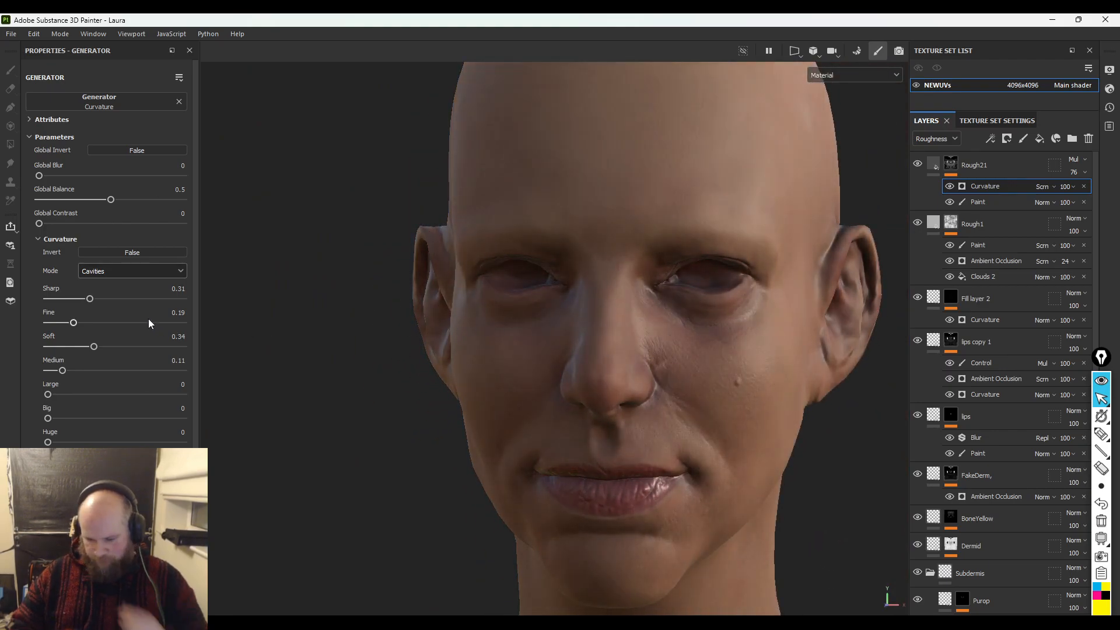
- Lower the Curvature generator's values to Sharp 0.21, Fine 0.13 and Soft 0.27 while checking the face in changing light
mouse_move(89, 299)
left_mouse_down()
mouse_move(65, 324)
mouse_move(85, 347)
left_mouse_up()
mouse_move(509, 337)
right_mouse_down("shift")
mouse_move(550, 305)
mouse_move(481, 320)
right_mouse_up("shift")
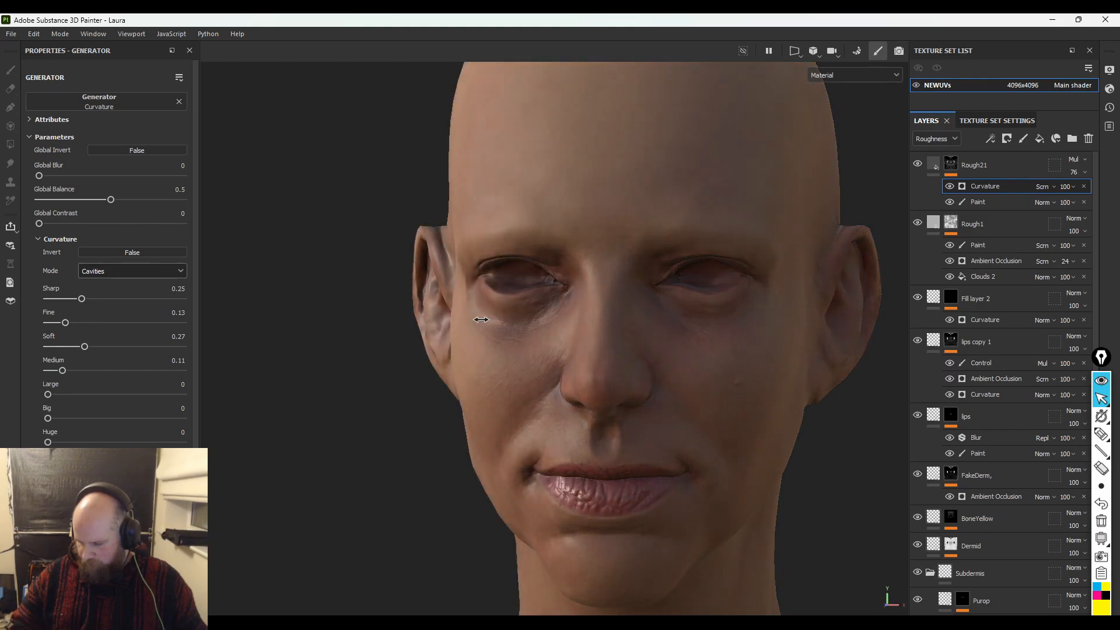
scroll(528, 322, "up", 3)
left_click_drag(823, 434, 698, 419, "alt")
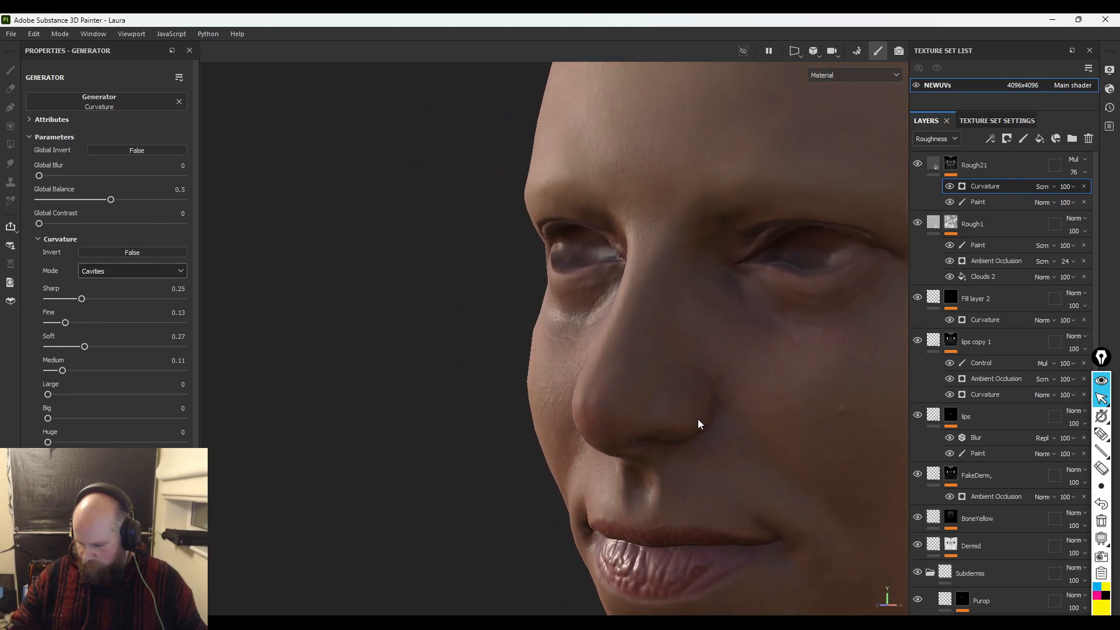
middle_click_drag(701, 418, 560, 429, "alt")
right_click_drag(560, 430, 758, 418, "alt")
left_click_drag(726, 422, 409, 400, "alt")
left_click_drag(81, 300, 78, 300)
- Compare the Edges, Dual and Unprocessed modes in the Curvature generator and return to Cavities
left_click(128, 272)
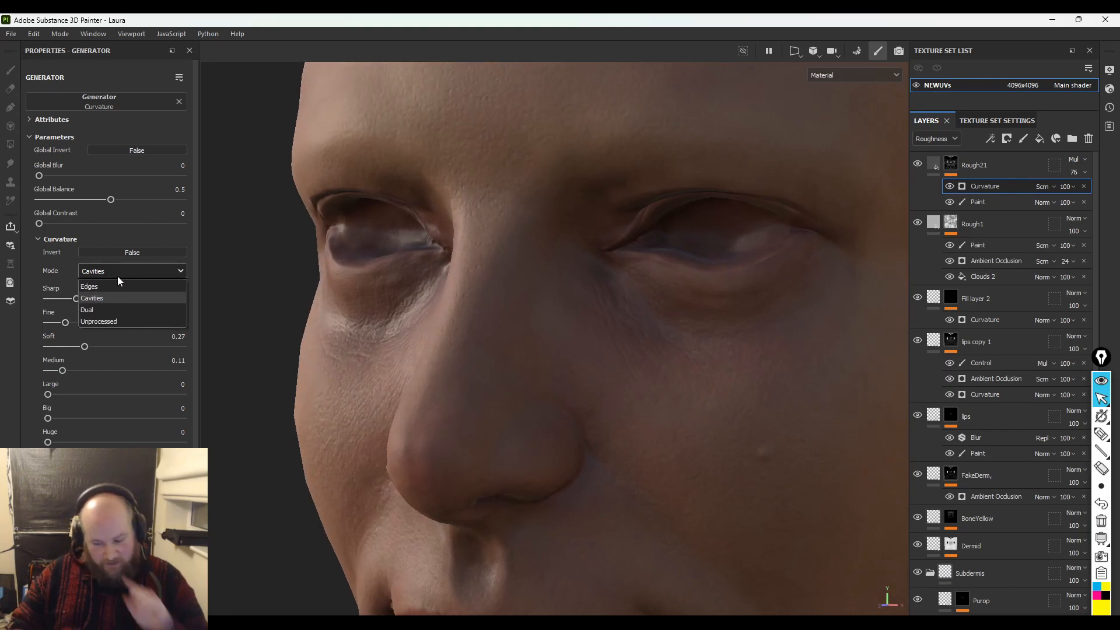
left_click(108, 287)
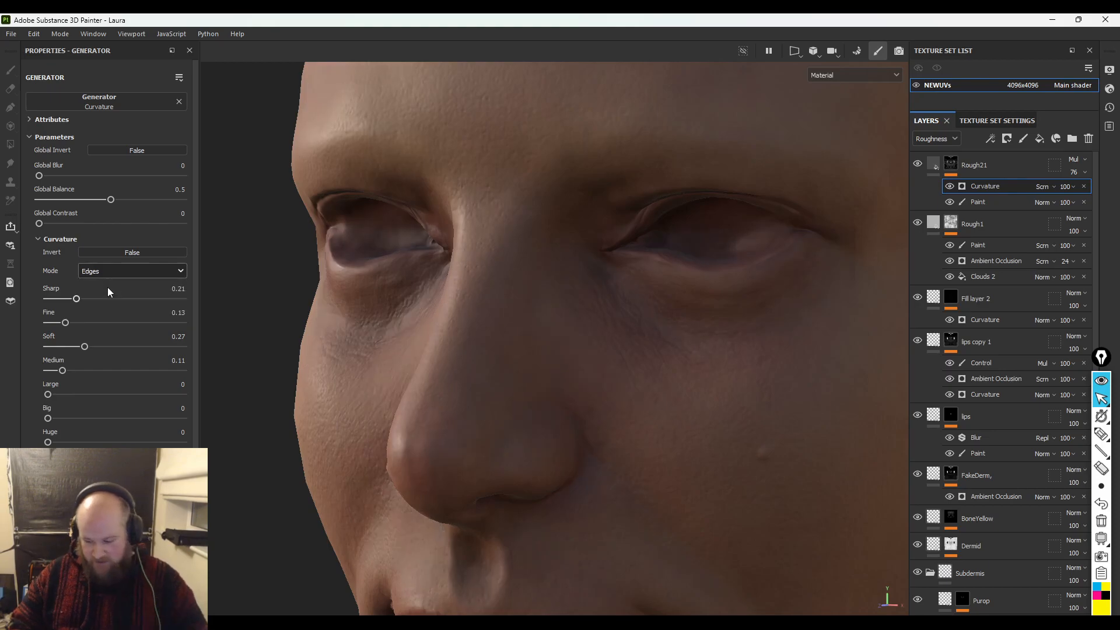
left_click(103, 272)
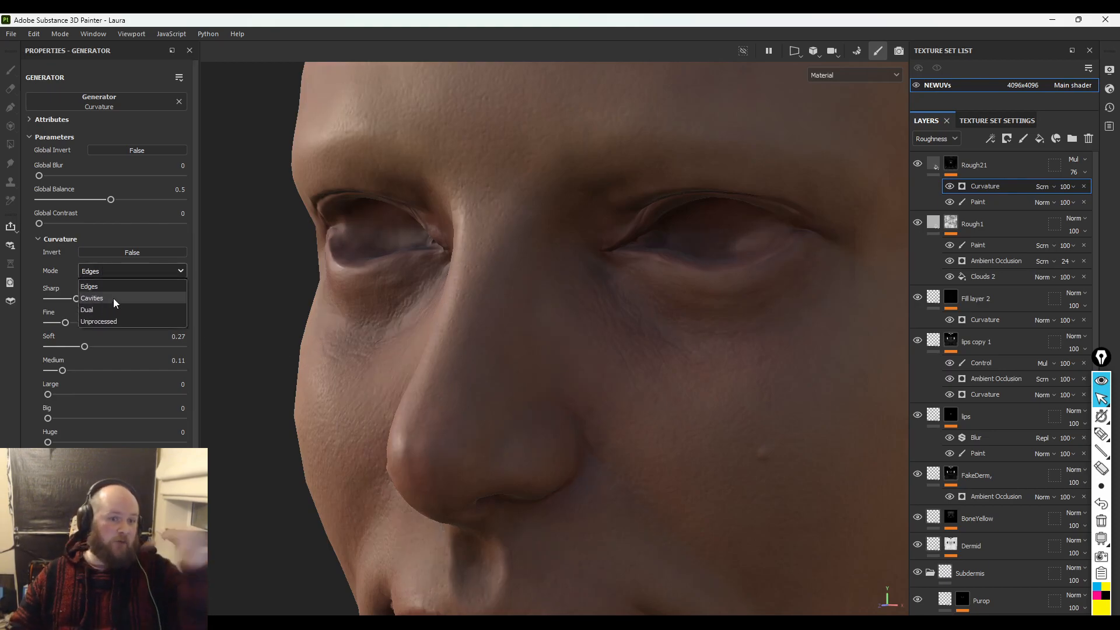
left_click(114, 298)
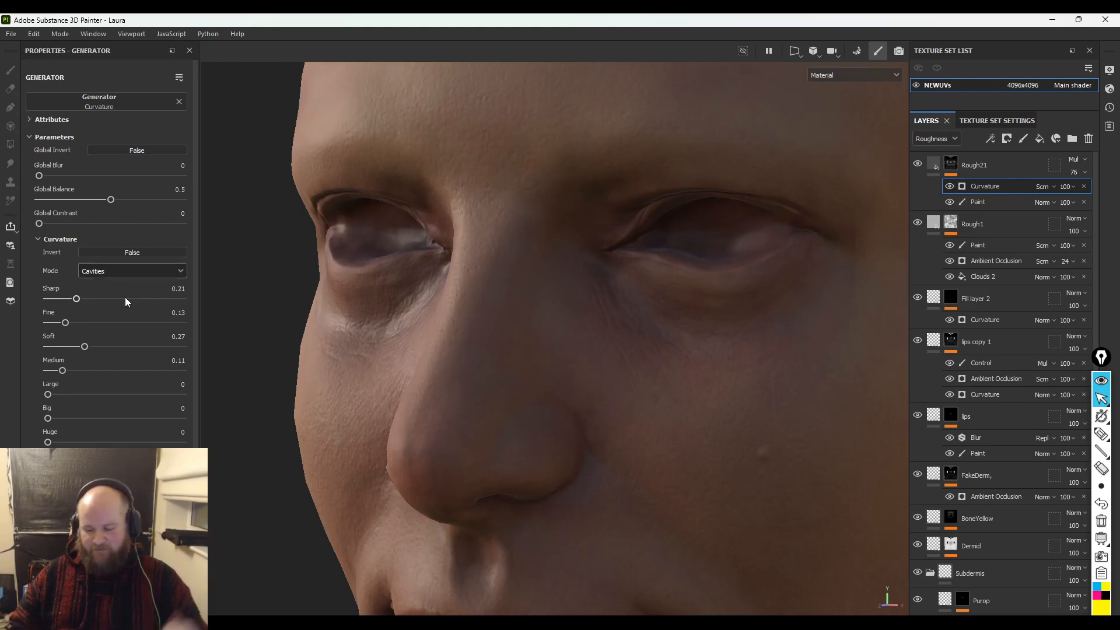
left_click(130, 273)
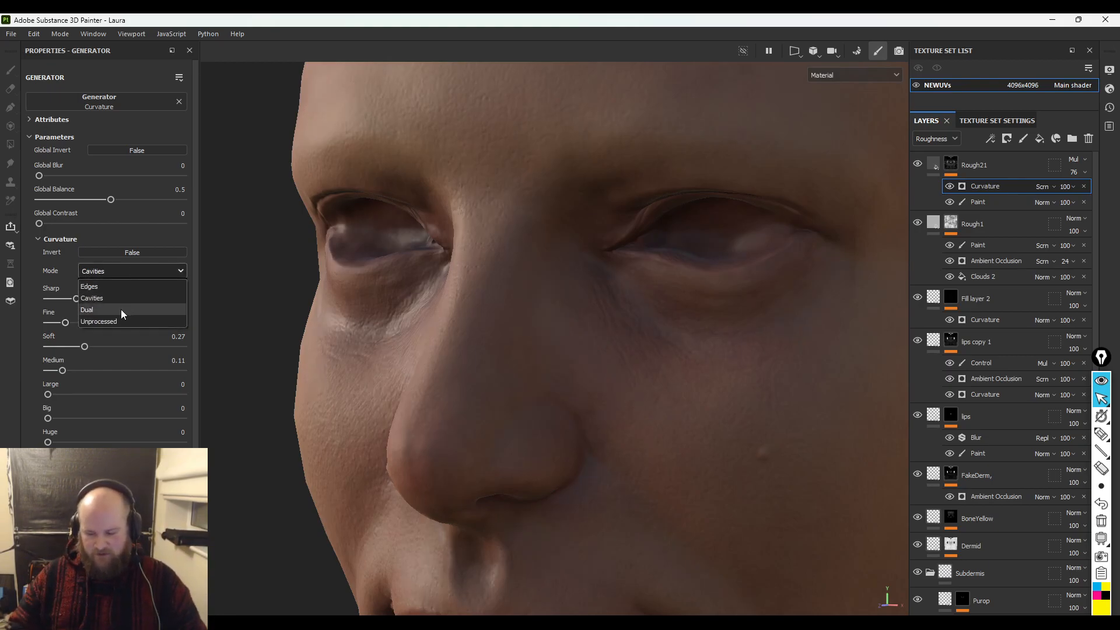
left_click(121, 309)
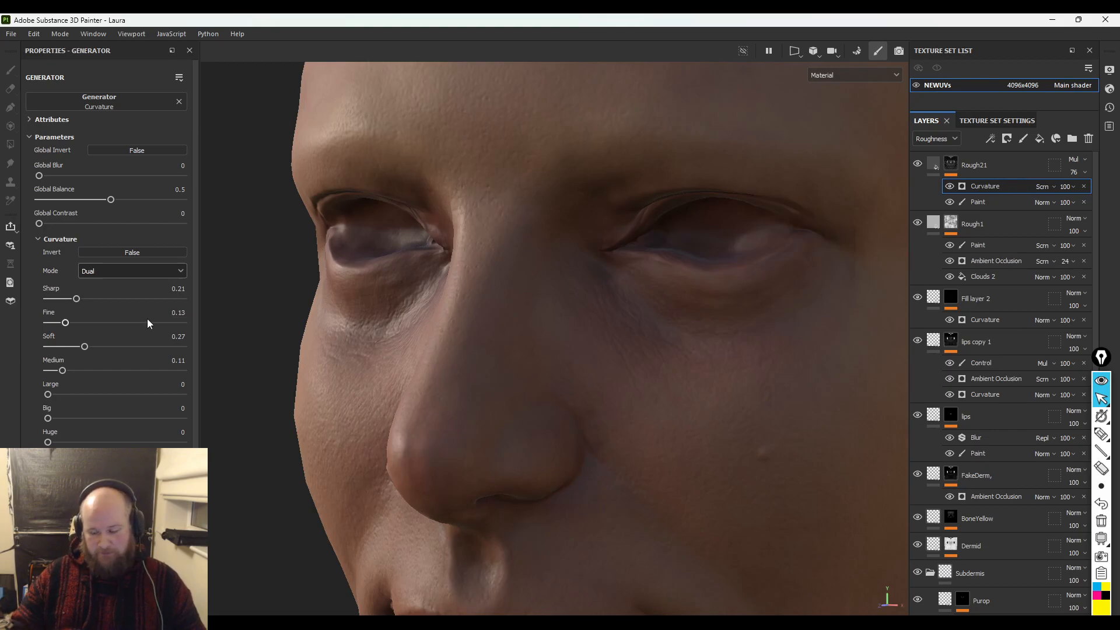
left_click(144, 274)
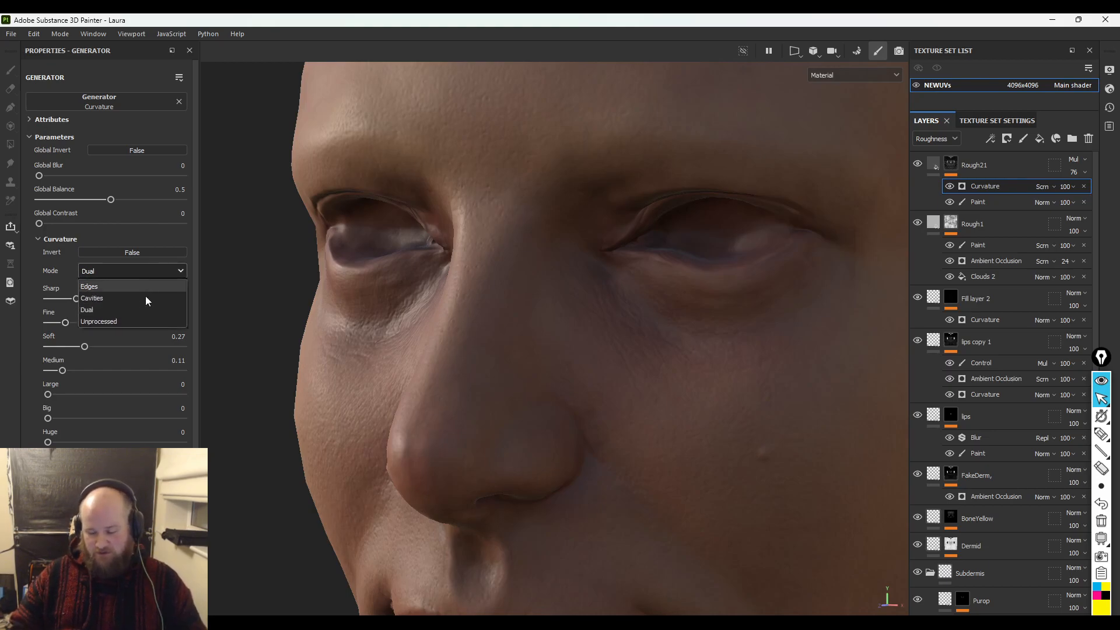
left_click(136, 323)
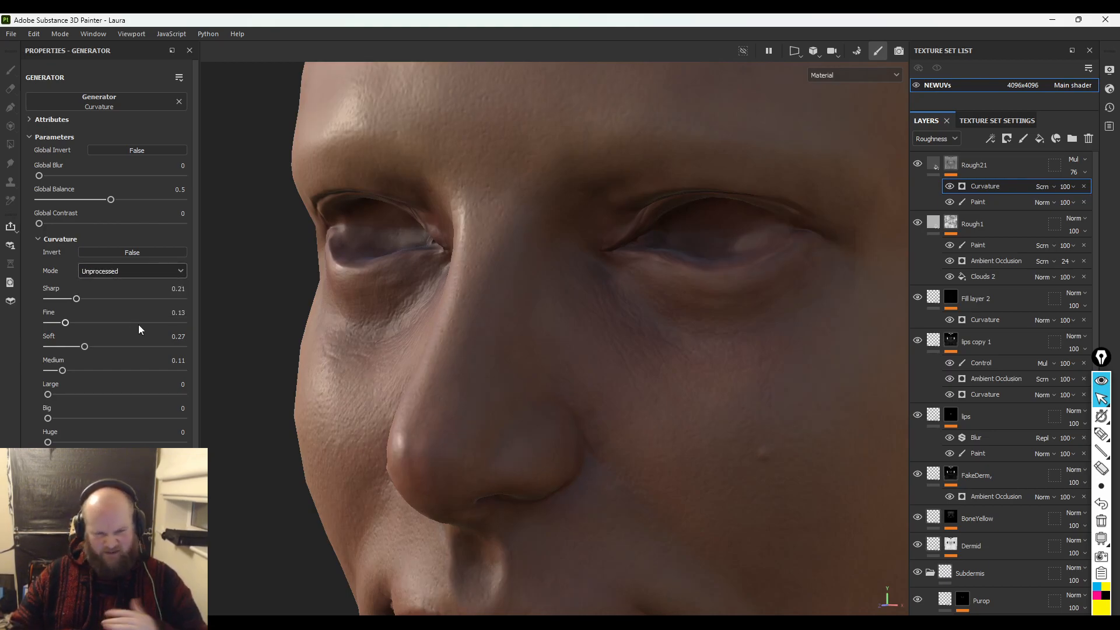
left_click(153, 271)
left_click(155, 297)
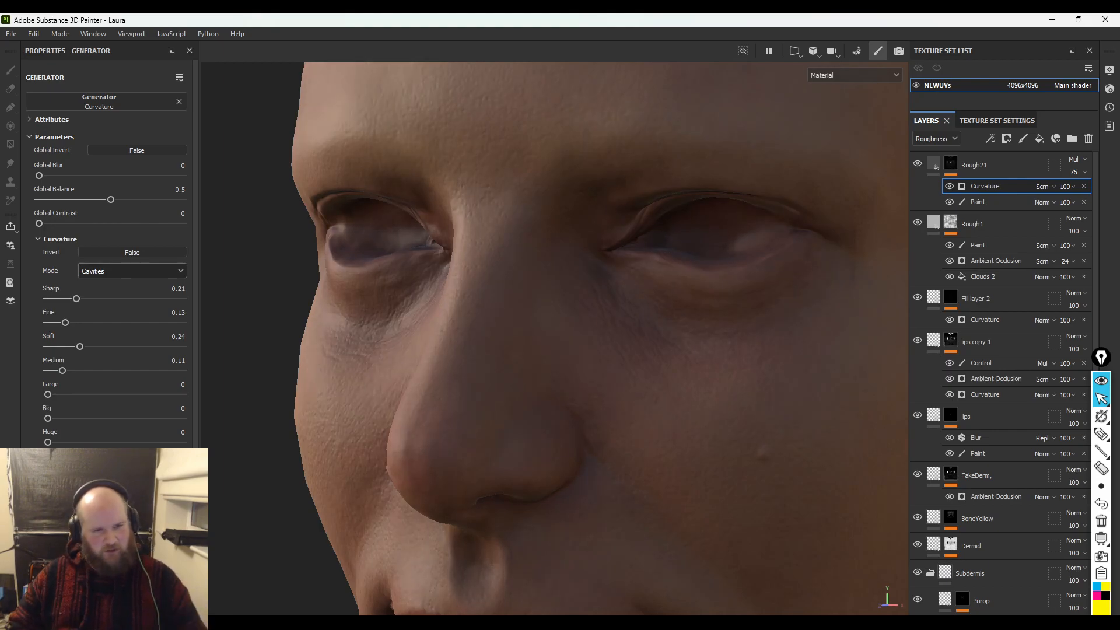
- Add a paint effect above Curvature in the Rough21 mask, name it Control and set its blending mode to Multiply
left_click_drag(355, 400, 407, 363, "alt")
right_click_drag(407, 362, 408, 288, "alt")
left_click_drag(408, 289, 355, 264, "alt")
right_click_drag(355, 264, 395, 301, "shift")
right_click(1003, 186)
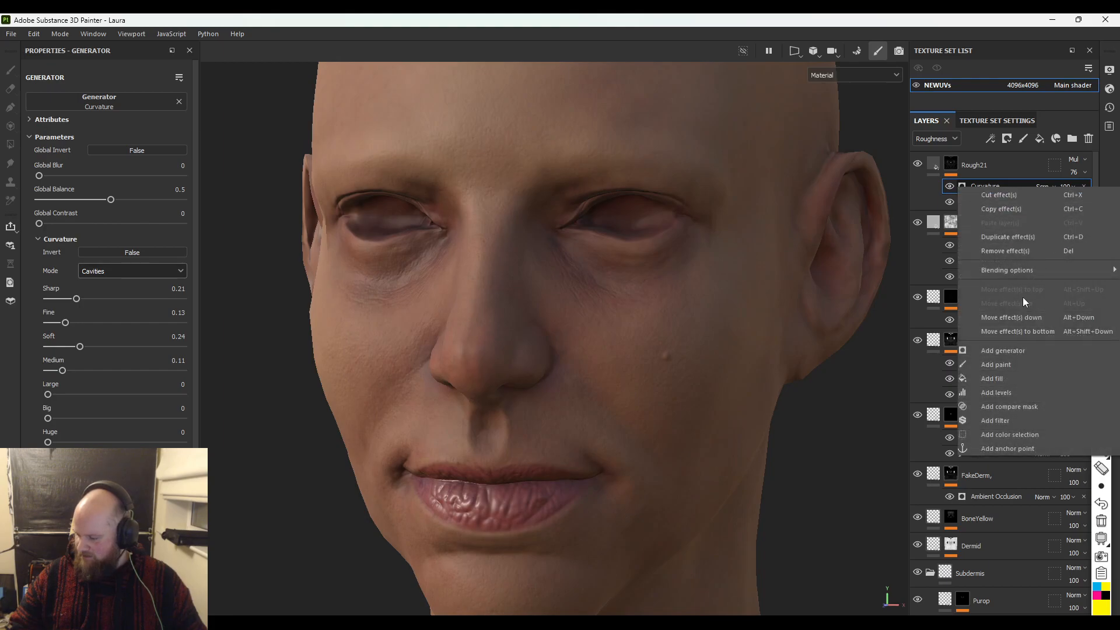
left_click(1014, 363)
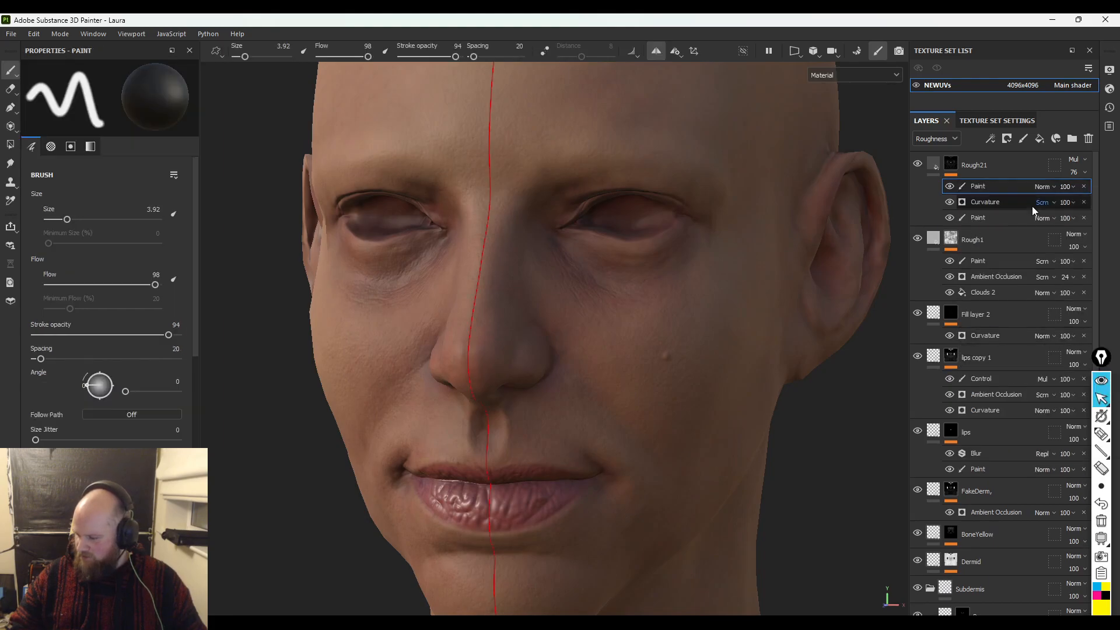
double_click(977, 186)
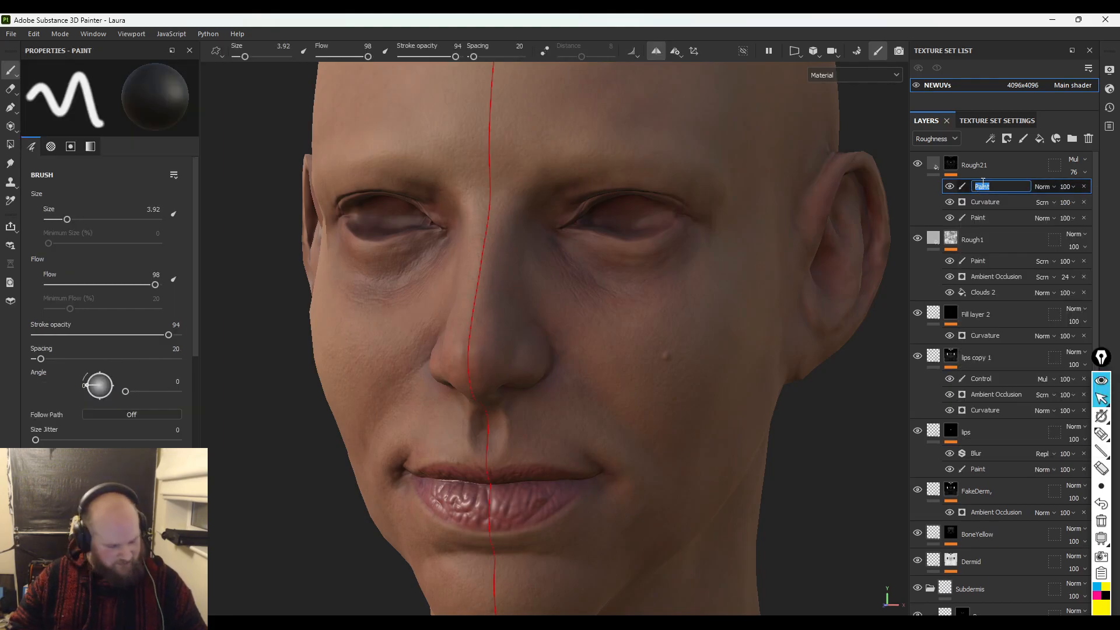
type("Control")
key("Return")
left_click(1043, 186)
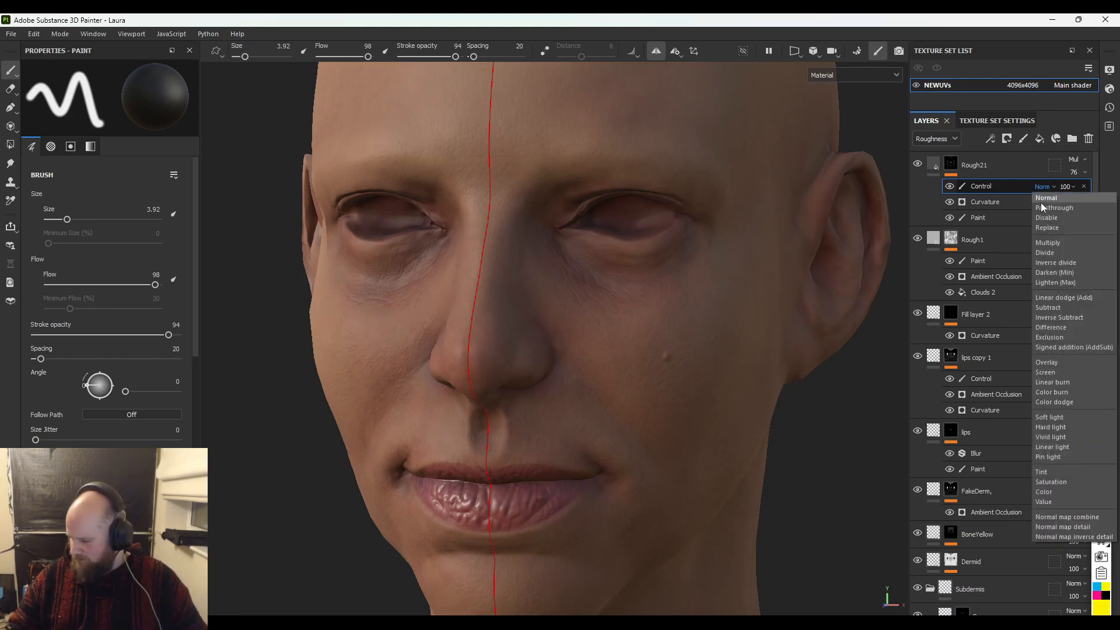
left_click(1048, 243)
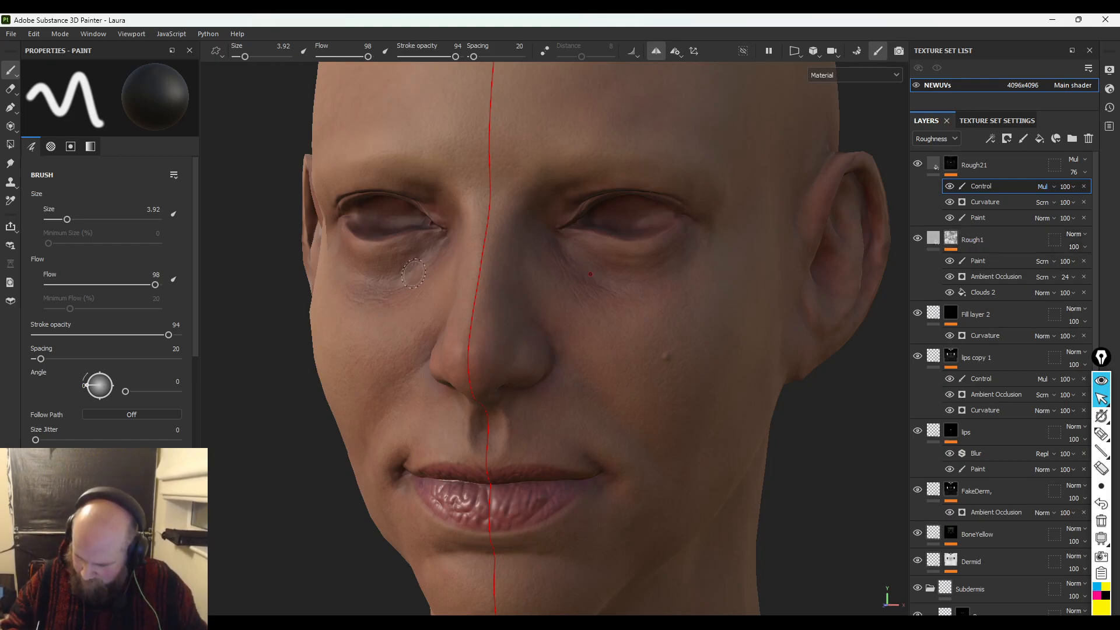
- Size the black brush to 5.57 while previewing the roughness channel, and return to the material view
key("x")
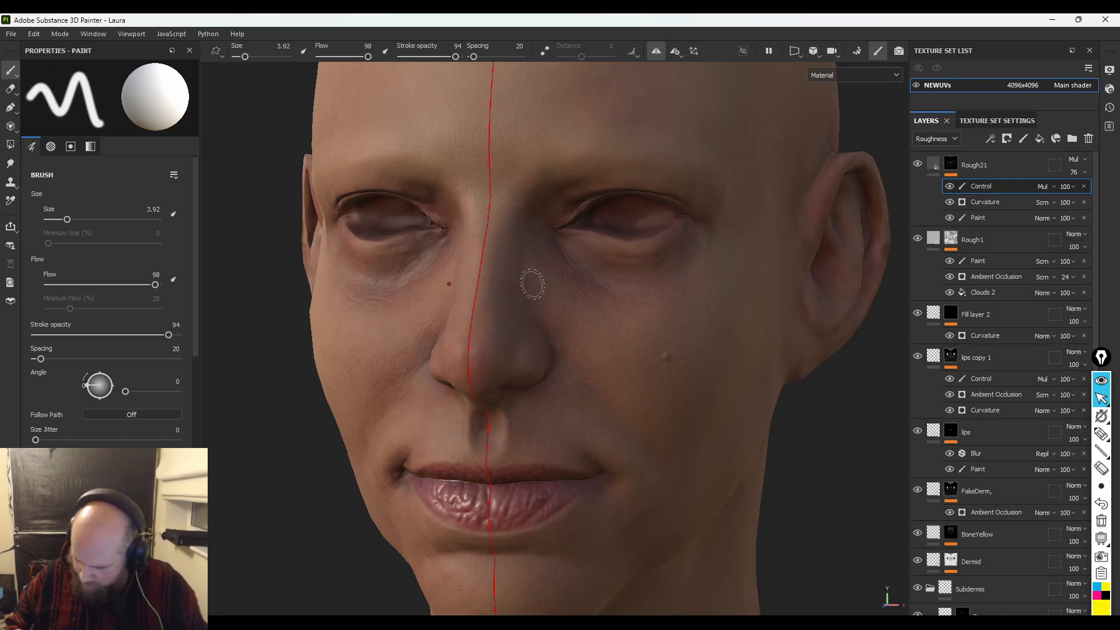
key("c")
right_click_drag(629, 338, 636, 368, "ctrl")
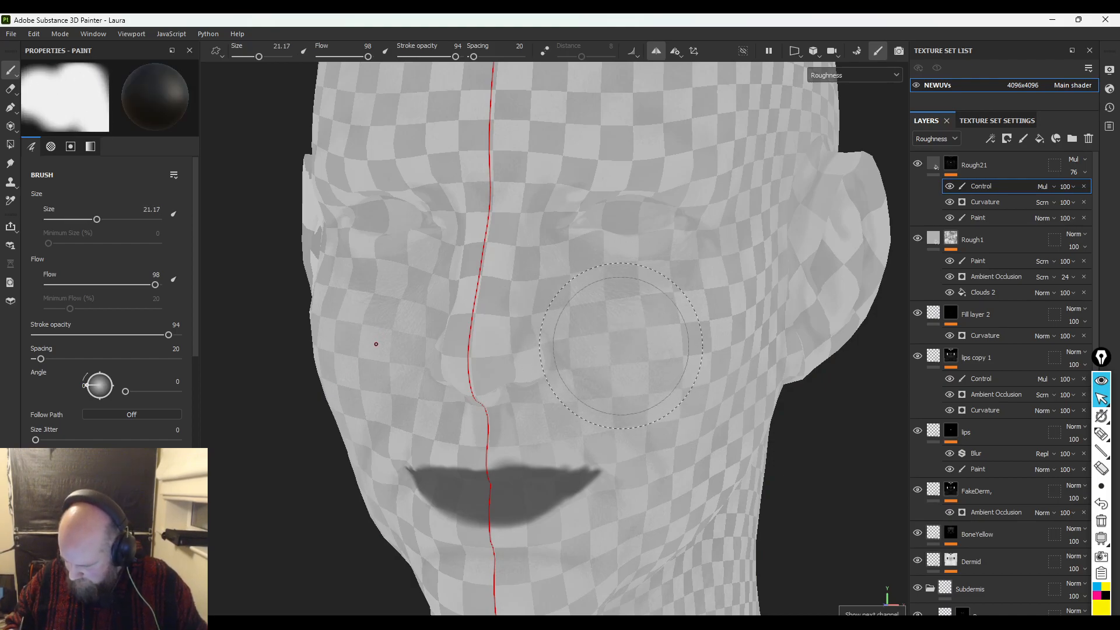
mouse_move(641, 340)
right_mouse_down("ctrl")
mouse_move(654, 358)
mouse_move(590, 373)
right_mouse_up("ctrl")
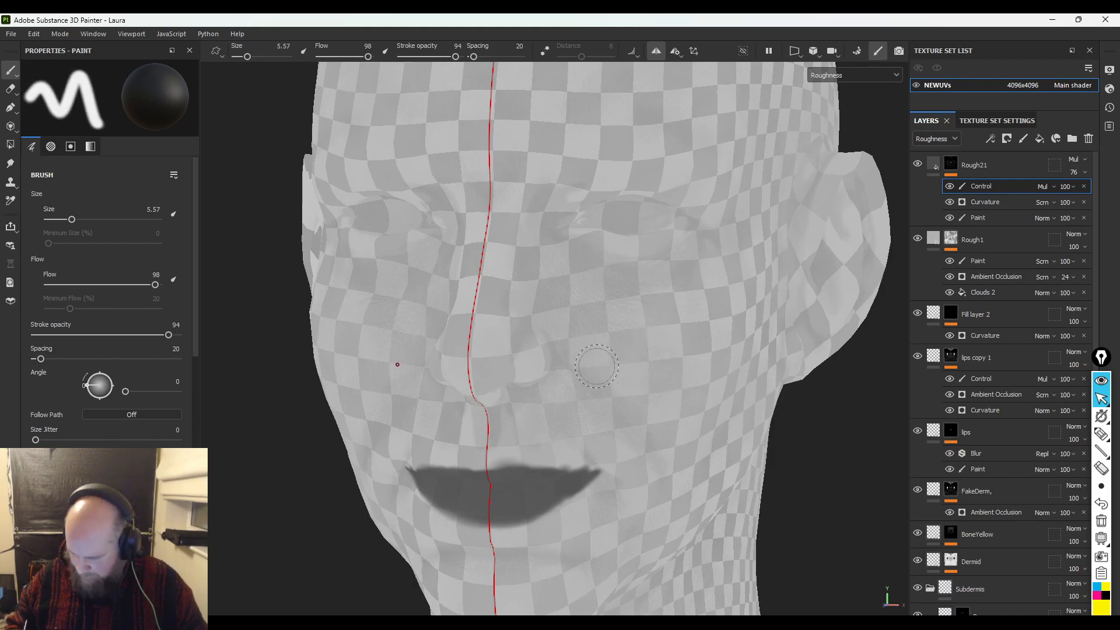
key("m")
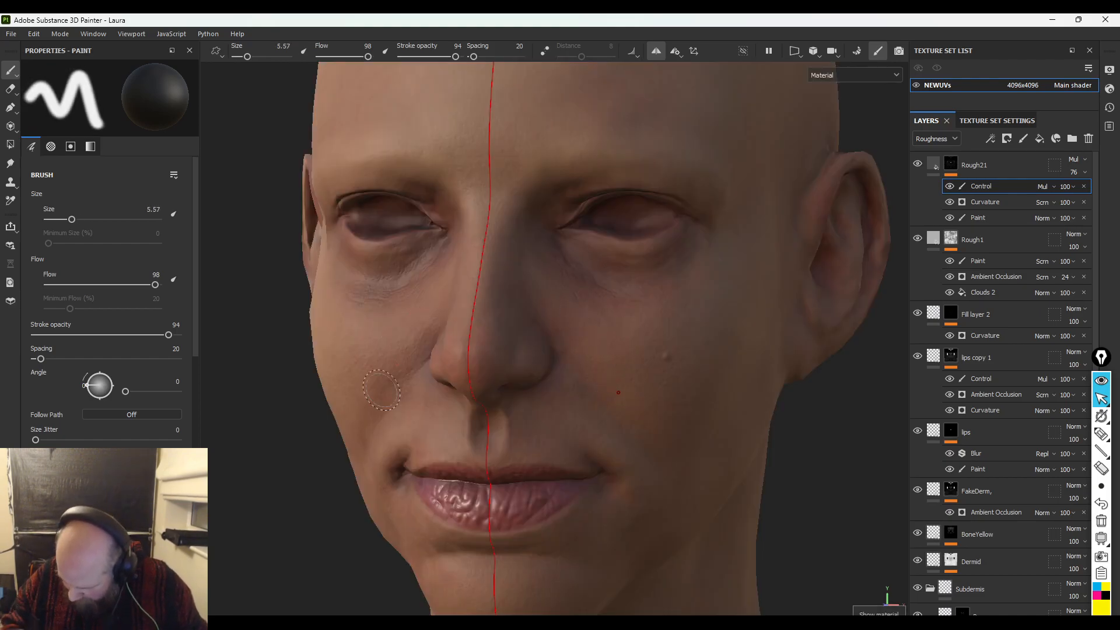
- Examine the skin highlights around the nose, cheek and lips from several angles and under different lighting directions
left_click_drag(400, 378, 482, 374, "alt")
right_click_drag(350, 469, 497, 451, "shift")
left_click_drag(808, 473, 714, 491, "alt")
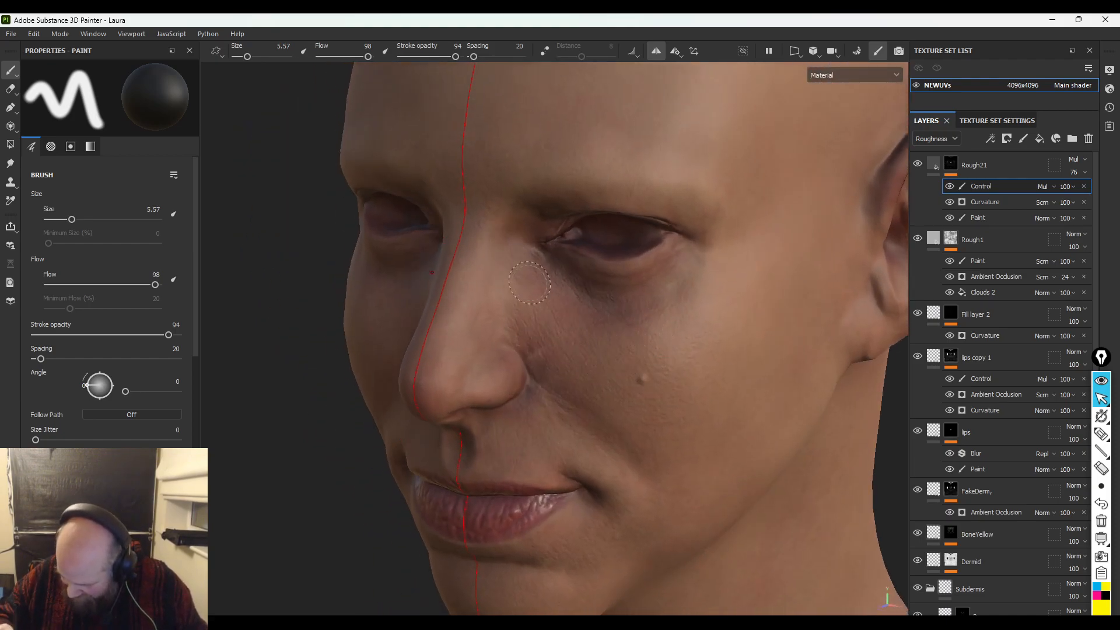
right_click_drag(677, 273, 885, 469, "shift")
mouse_move(885, 466)
left_mouse_down("alt")
mouse_move(870, 395)
mouse_move(645, 163)
mouse_move(662, 101)
left_mouse_up("alt")
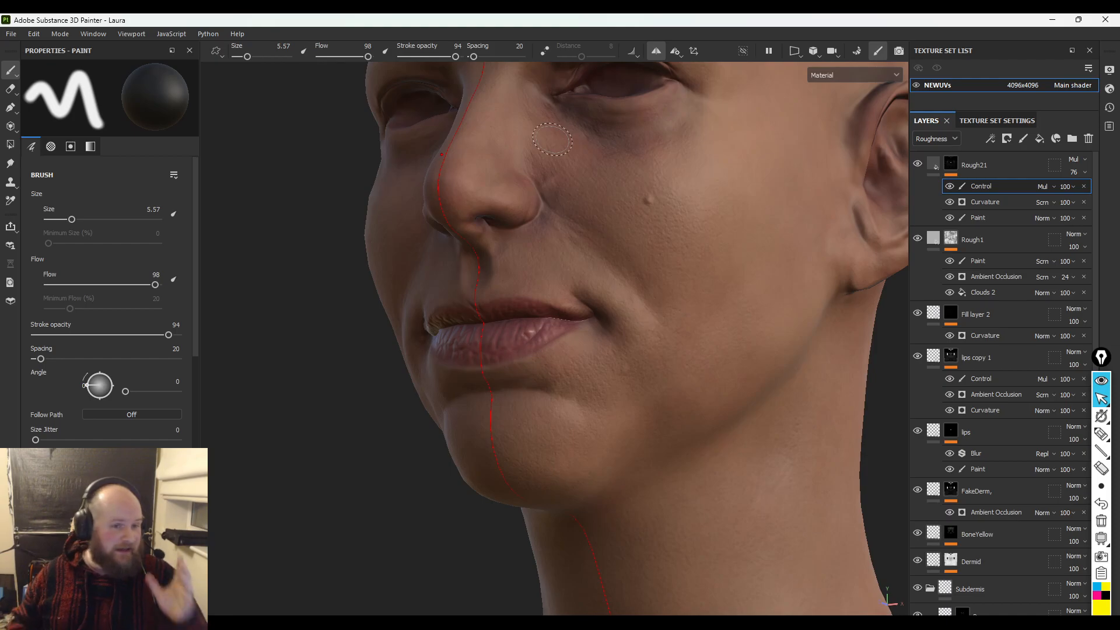
middle_click_drag(605, 224, 608, 324, "alt")
right_click_drag(607, 324, 829, 466, "alt")
mouse_move(641, 338)
right_mouse_down("shift")
mouse_move(675, 335)
mouse_move(448, 313)
right_mouse_up("shift")
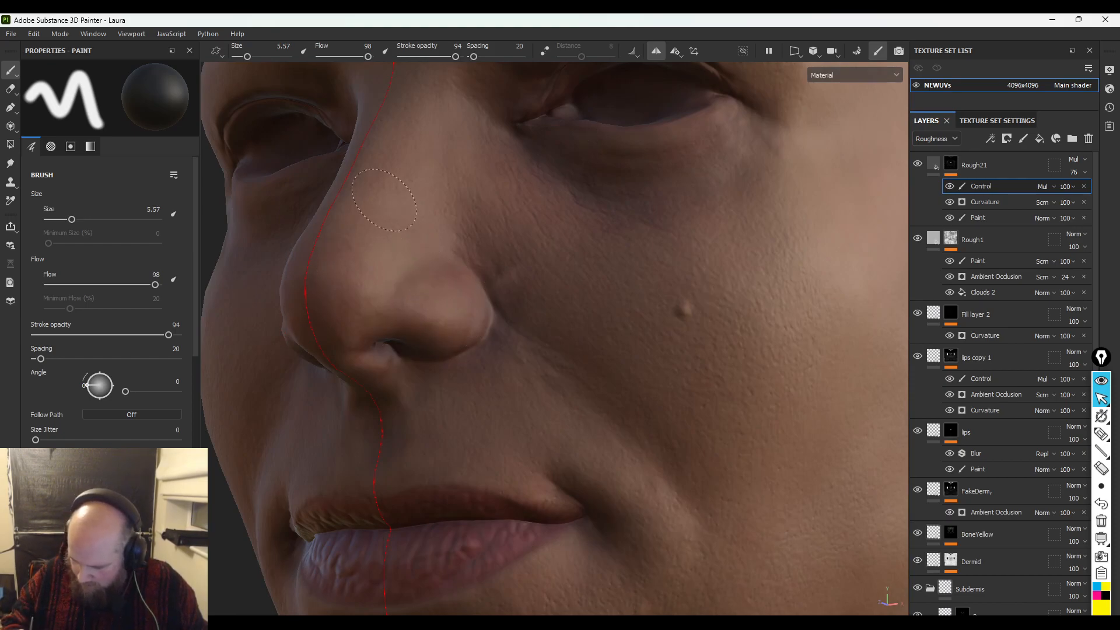
- Set the brush size to 10.75, display the mask channel and reduce the brush flow to 13
right_click_drag(382, 208, 394, 215, "ctrl")
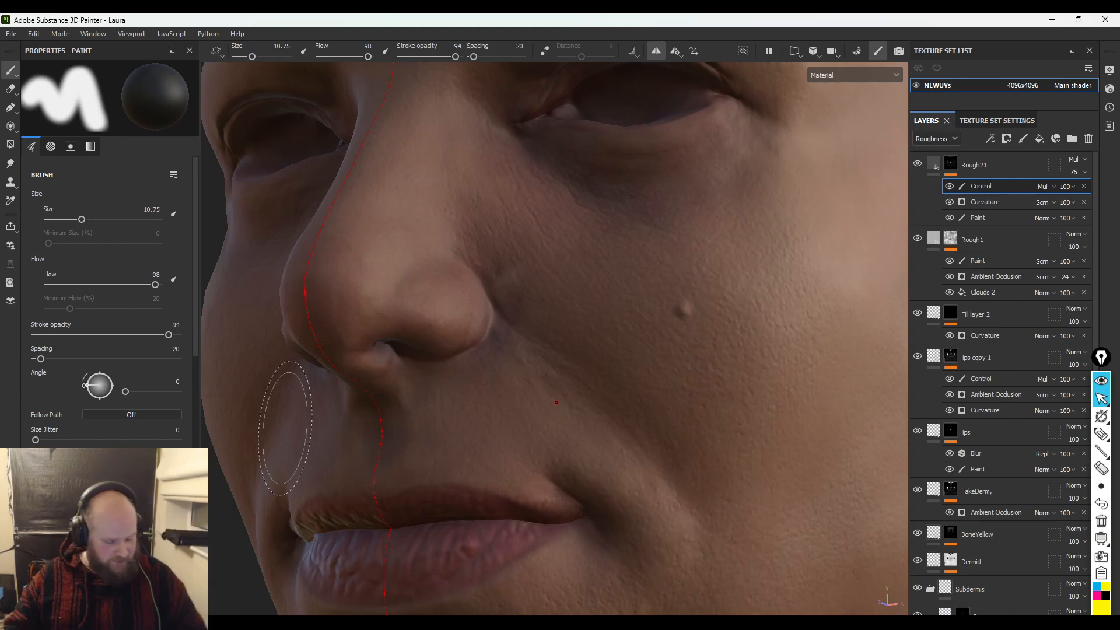
key("c")
key("c")
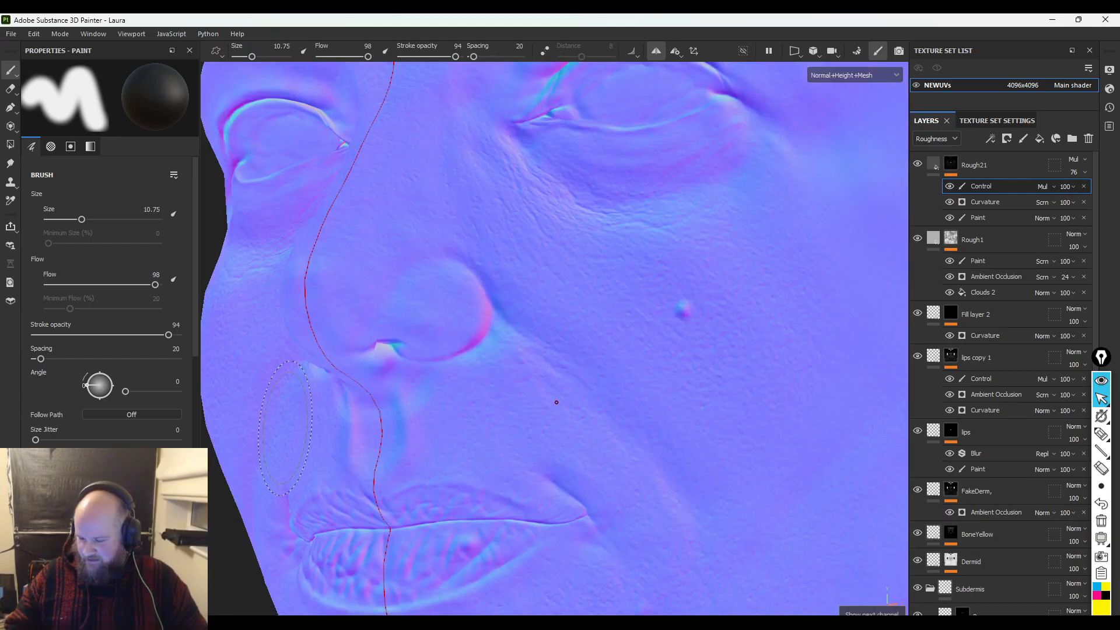
key("c")
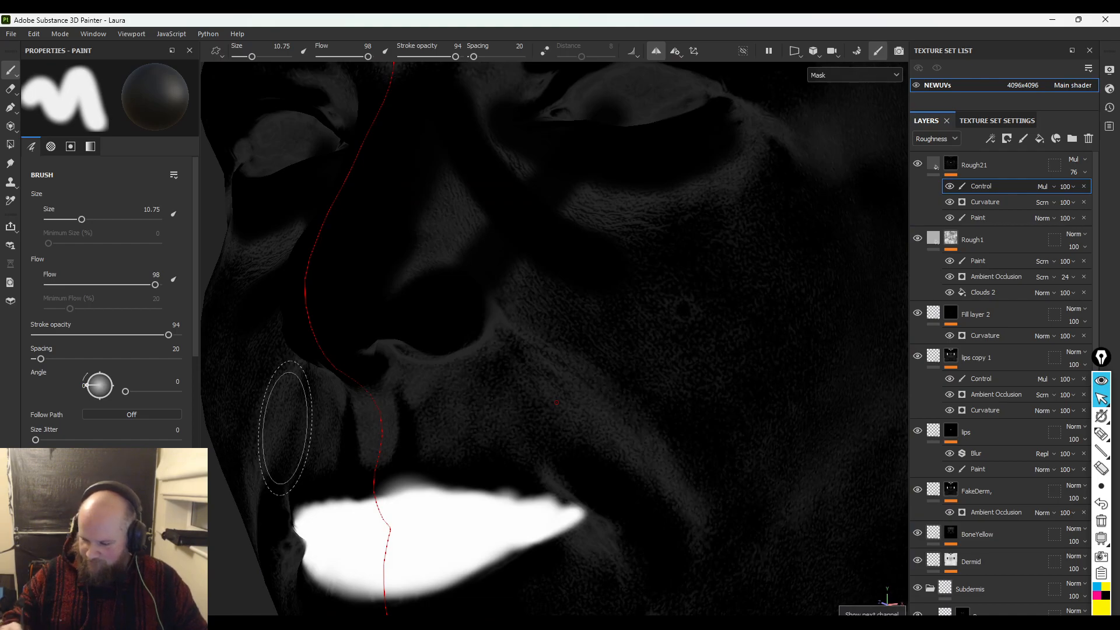
left_click(110, 285)
left_click_drag(110, 284, 61, 285)
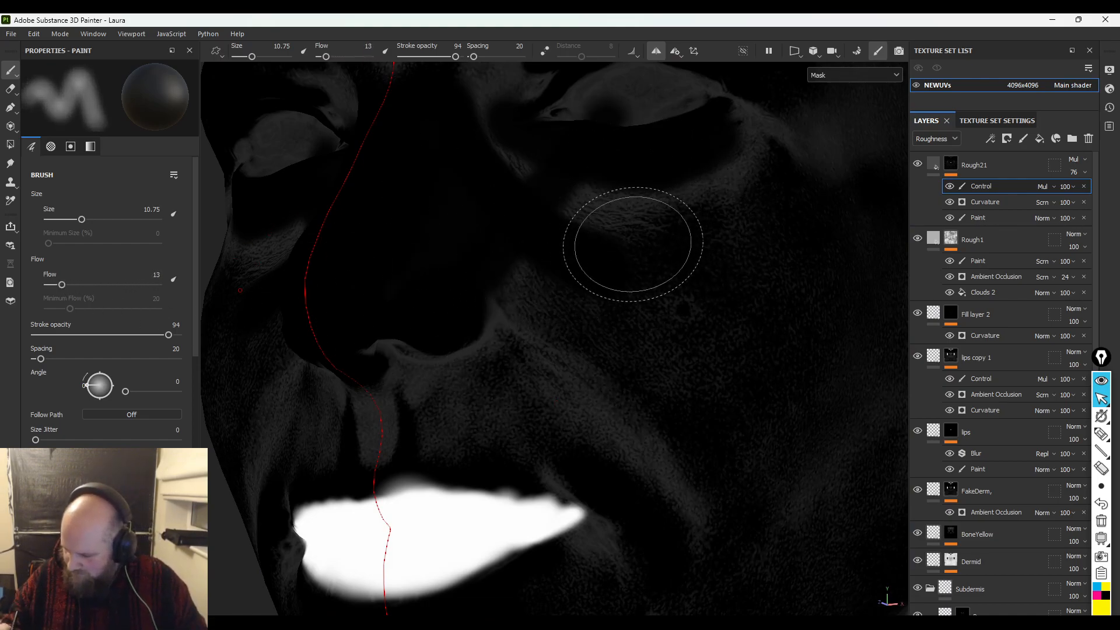
- Undo the recent black strokes painted on the Control mask around the nose and eyes
key("ctrl+z")
key("ctrl+z")
key("ctrl+z")
key("ctrl+z")
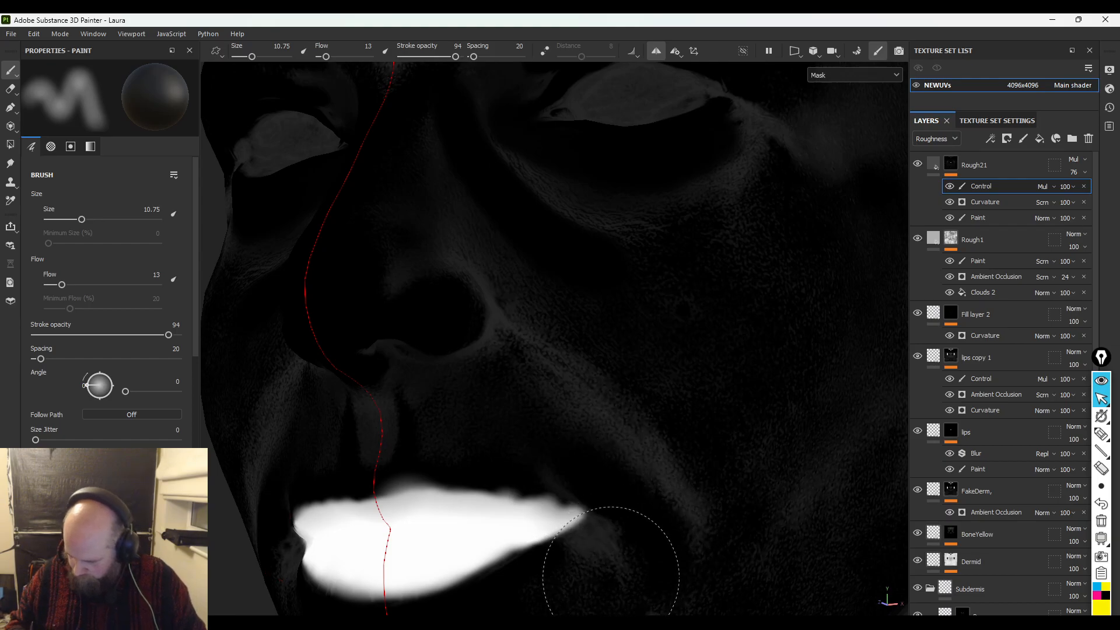
- Enlarge the black brush to 24.4 and darken the Control mask around the cheek and ear
right_click_drag(689, 520, 525, 289, "alt")
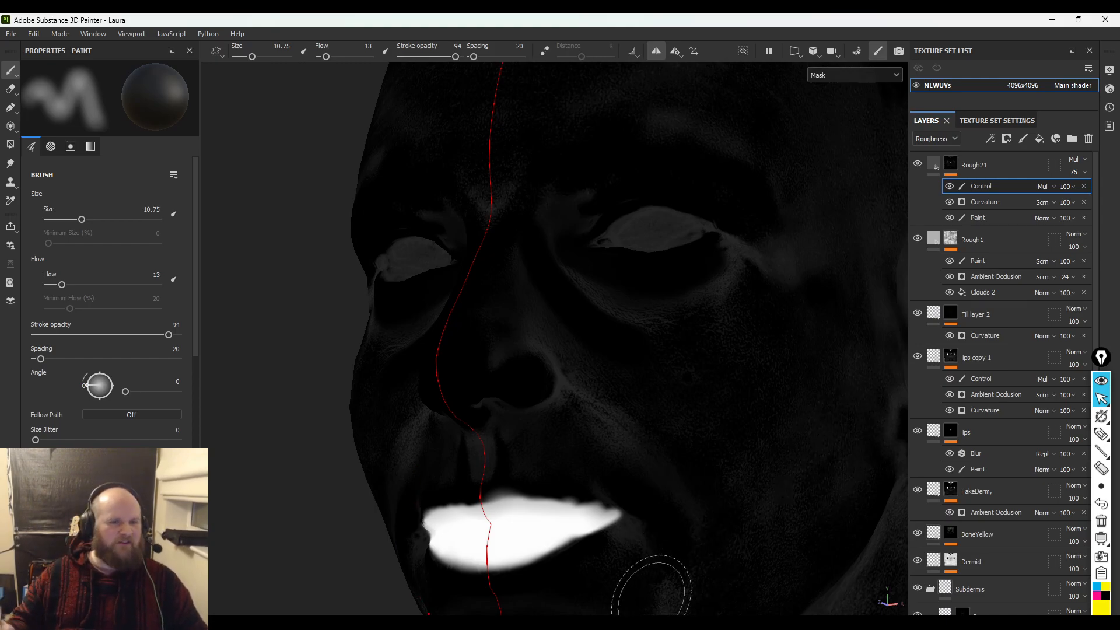
right_click_drag(753, 449, 843, 487, "ctrl")
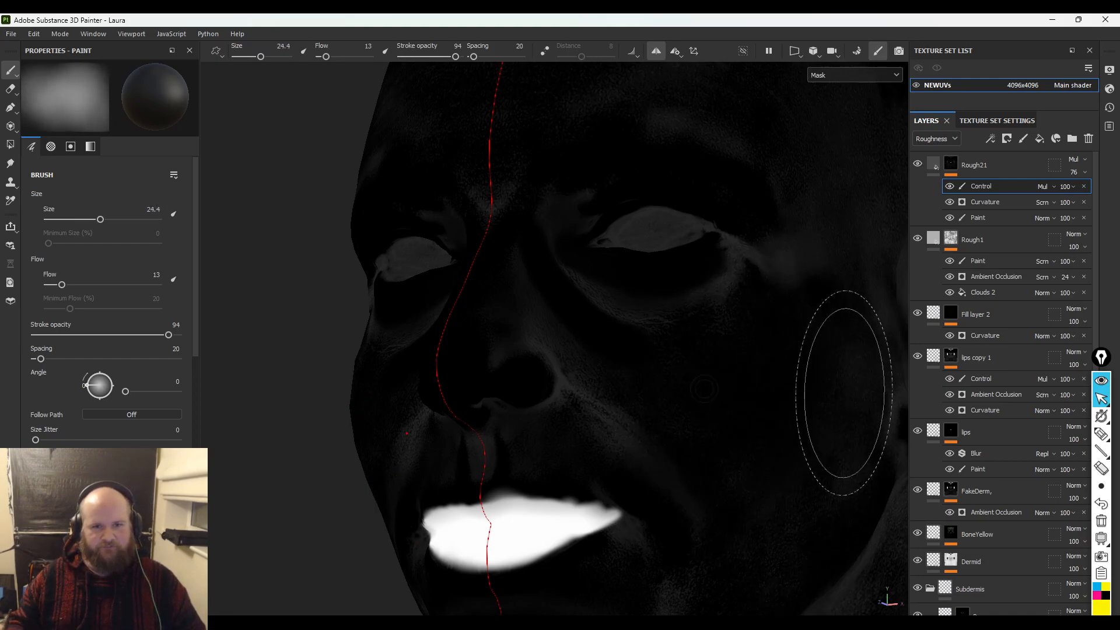
right_click_drag(804, 519, 745, 387, "alt")
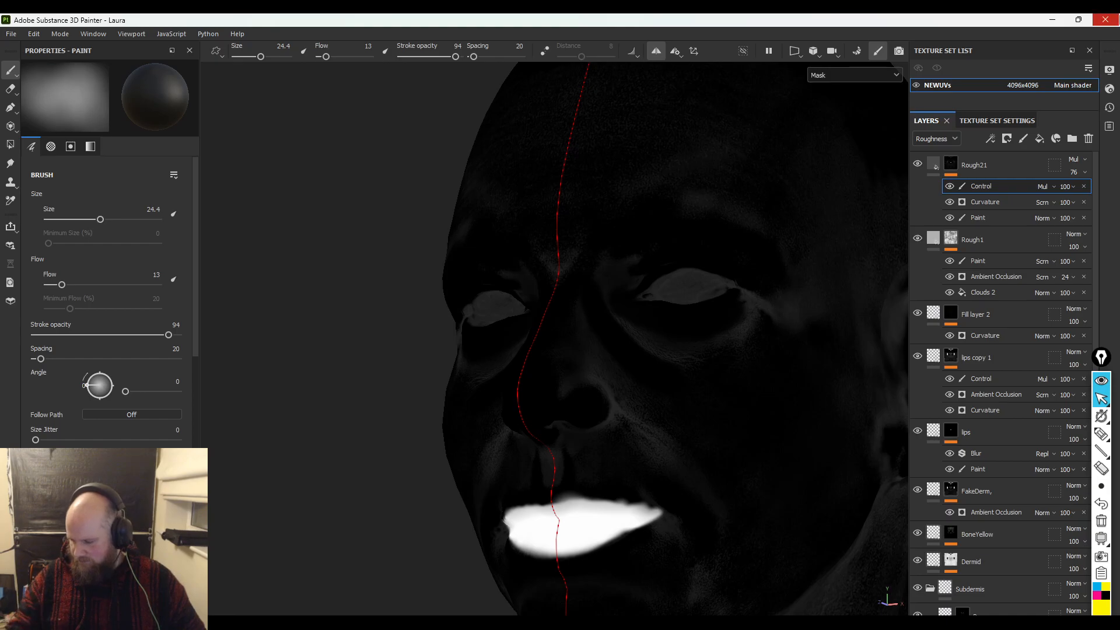
mouse_move(237, 319)
left_mouse_down("alt")
mouse_move(494, 273)
mouse_move(562, 279)
mouse_move(549, 252)
mouse_move(475, 238)
left_mouse_up("alt")
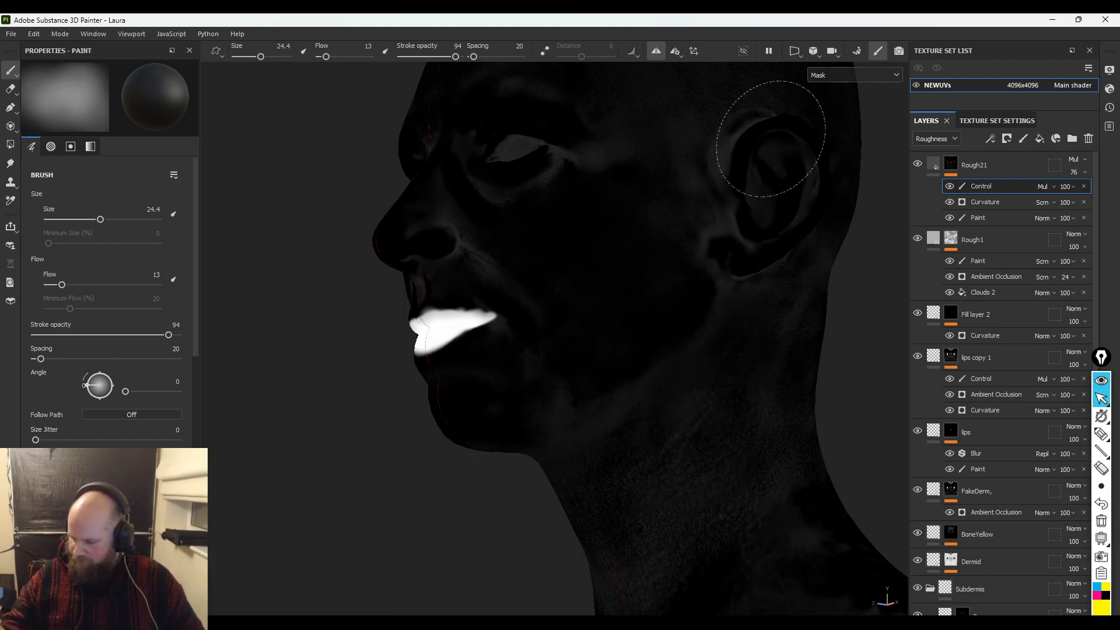
left_click_drag(790, 240, 810, 265, "alt")
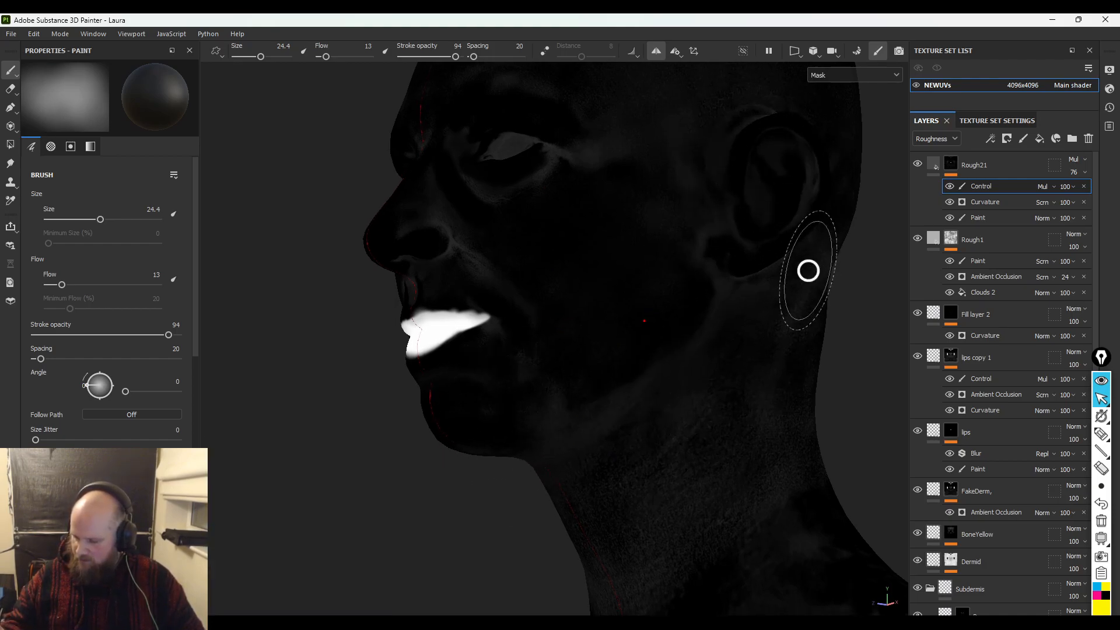
- Switch the Control mask brush to white and adjust its size to 9.84 and finally 21.33 around the temple
right_click_drag(795, 333, 730, 354, "ctrl")
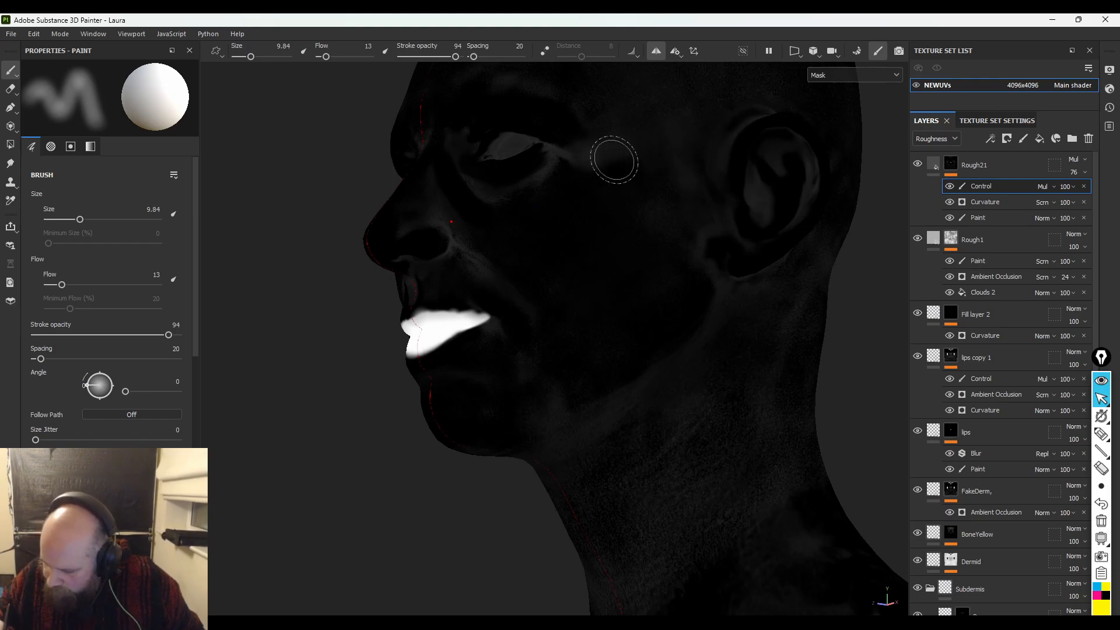
right_click_drag(619, 225, 693, 223, "ctrl")
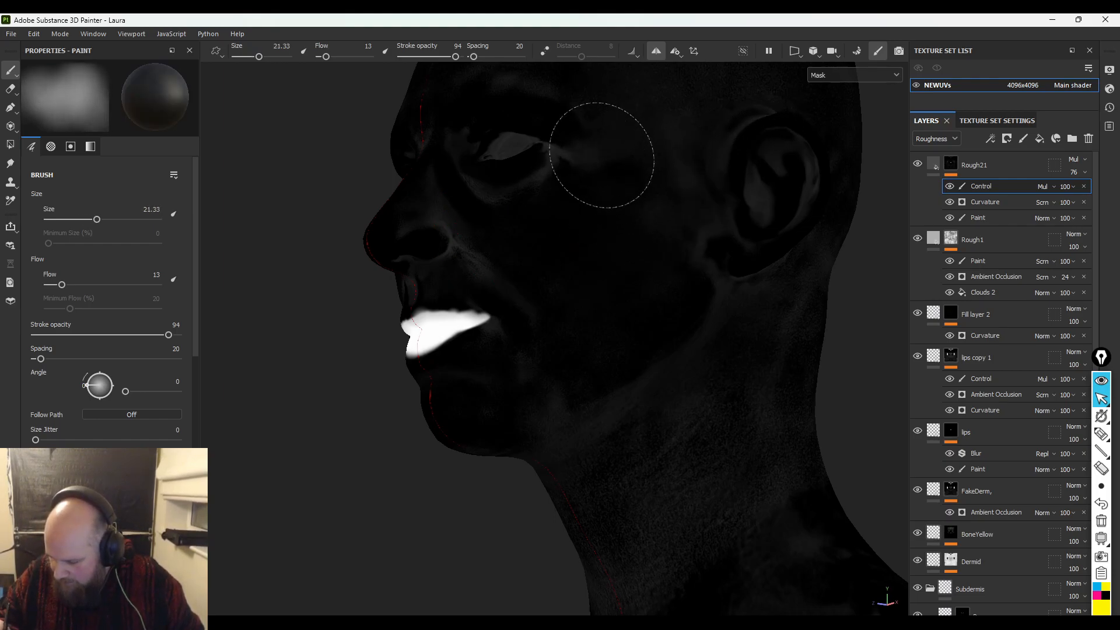
key("x")
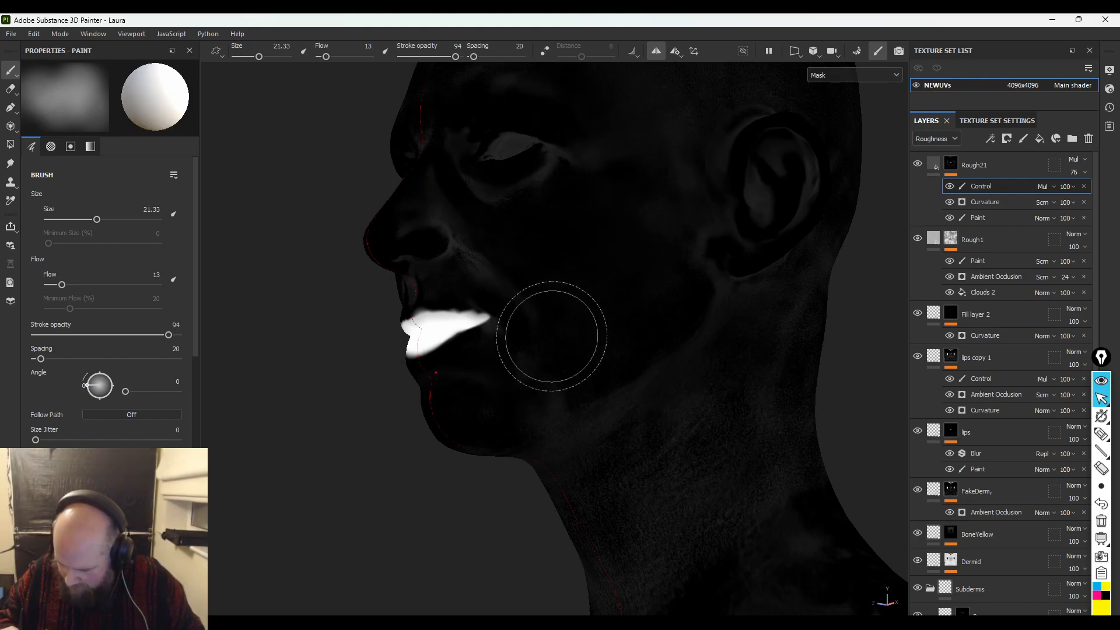
- Return to the material view and rotate the environment lighting to check the skin from the front
left_click_drag(496, 570, 640, 383, "alt")
key("m")
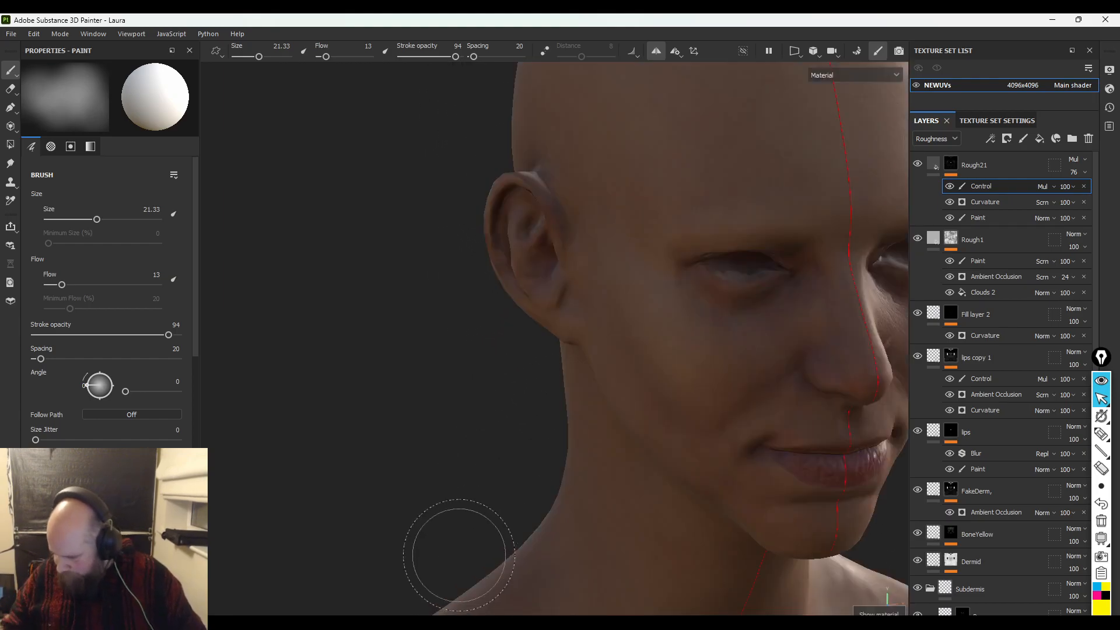
mouse_move(332, 361)
left_mouse_down("alt")
mouse_move(313, 362)
mouse_move(420, 365)
mouse_move(330, 355)
mouse_move(420, 443)
mouse_move(356, 368)
left_mouse_up("alt")
mouse_move(357, 368)
right_mouse_down("shift")
mouse_move(388, 392)
mouse_move(403, 377)
mouse_move(315, 388)
mouse_move(334, 396)
mouse_move(320, 390)
mouse_move(373, 385)
mouse_move(352, 382)
right_mouse_up("shift")
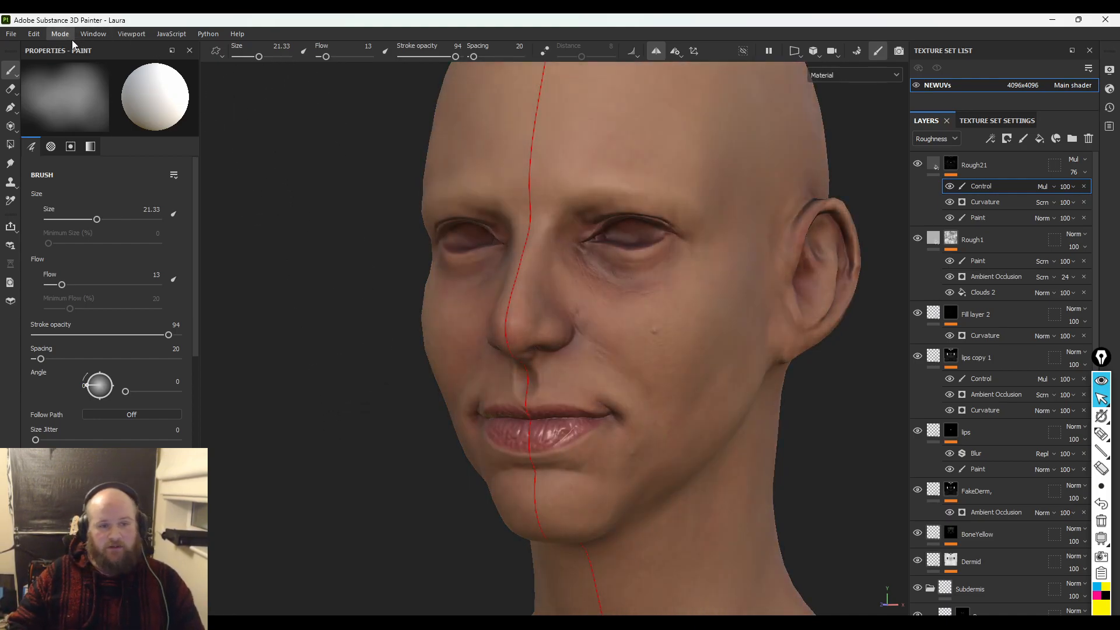
- In the display settings, change the environment map to the studio preset whose name starts with "Studio To", and close the settings
left_click(93, 35)
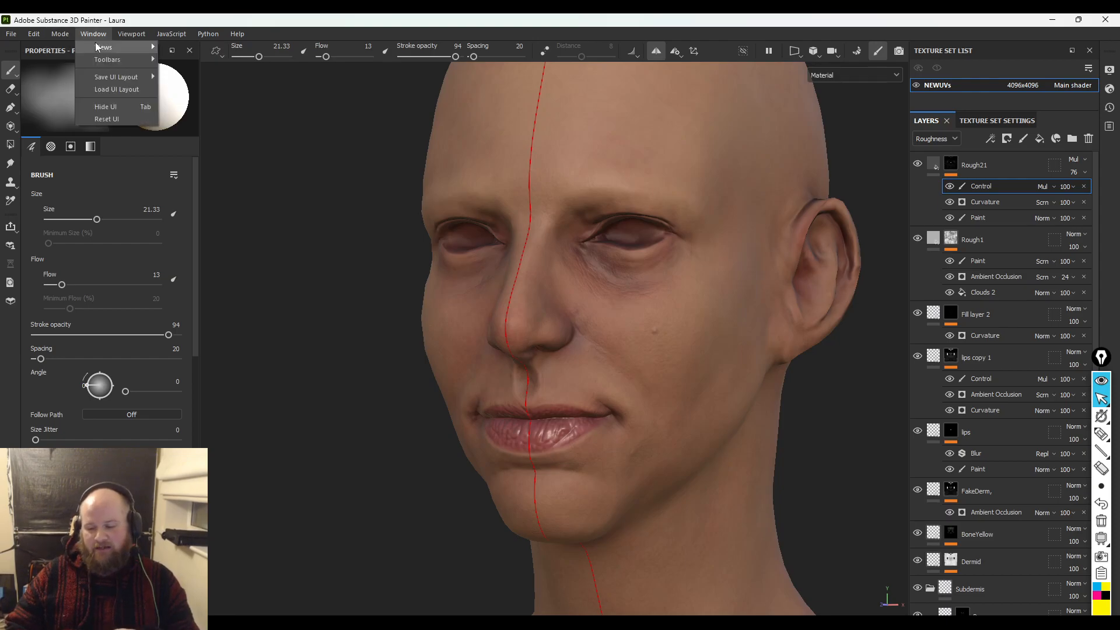
mouse_move(111, 49)
left_click(188, 72)
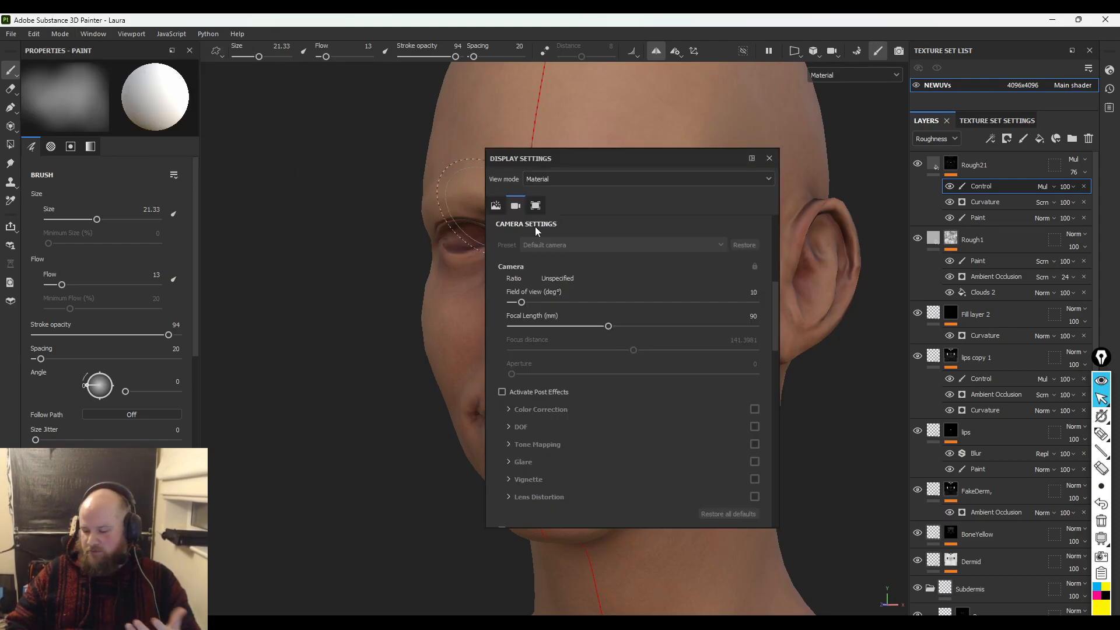
left_click(496, 209)
left_click(599, 255)
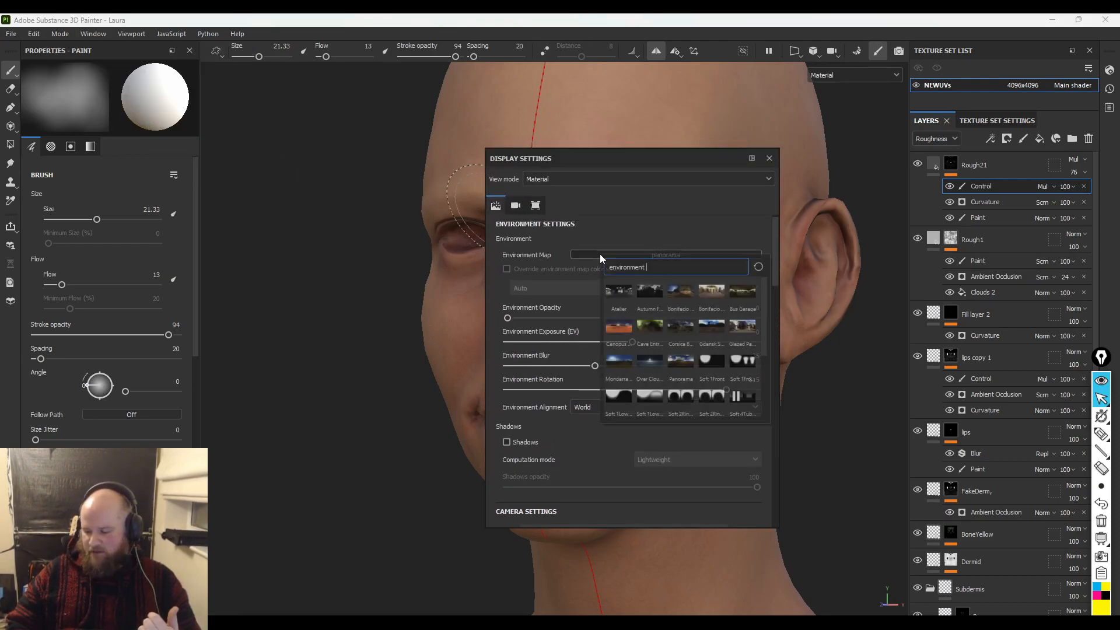
scroll(748, 358, "down", 3)
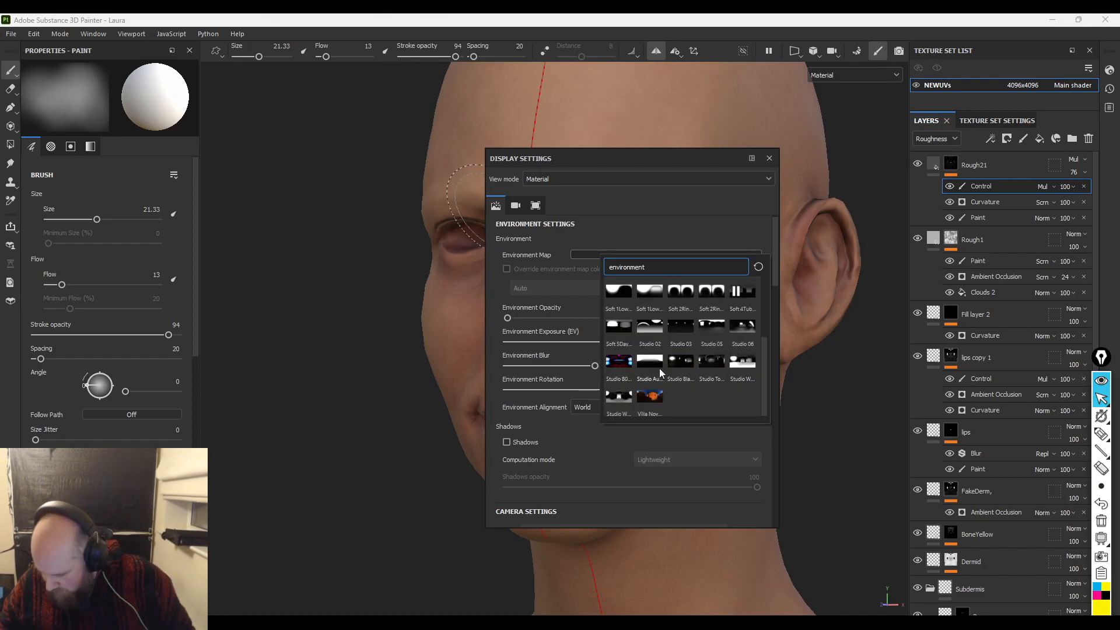
left_click(716, 359)
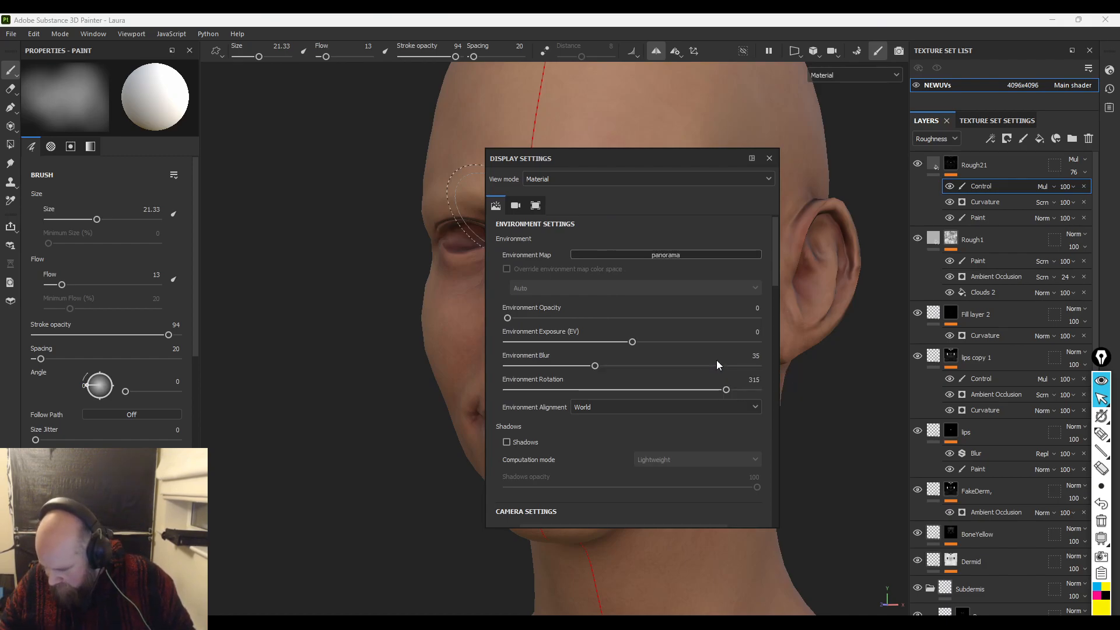
left_click(769, 159)
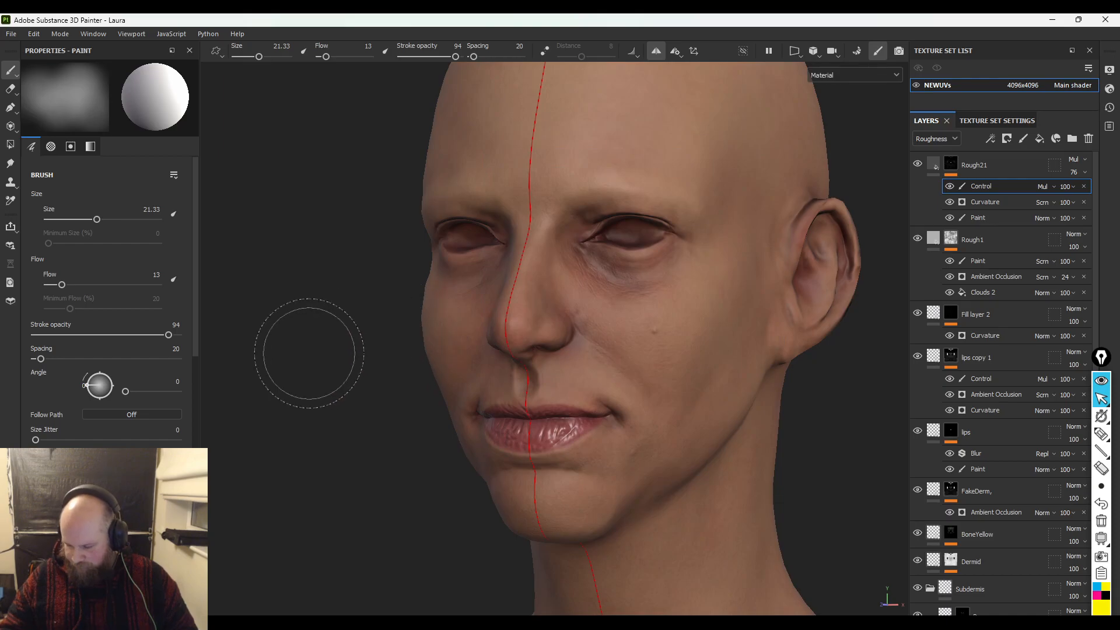
- Examine the skin and lip highlights on the face under different rotations of the new environment lighting
right_click_drag(299, 350, 760, 463, "shift")
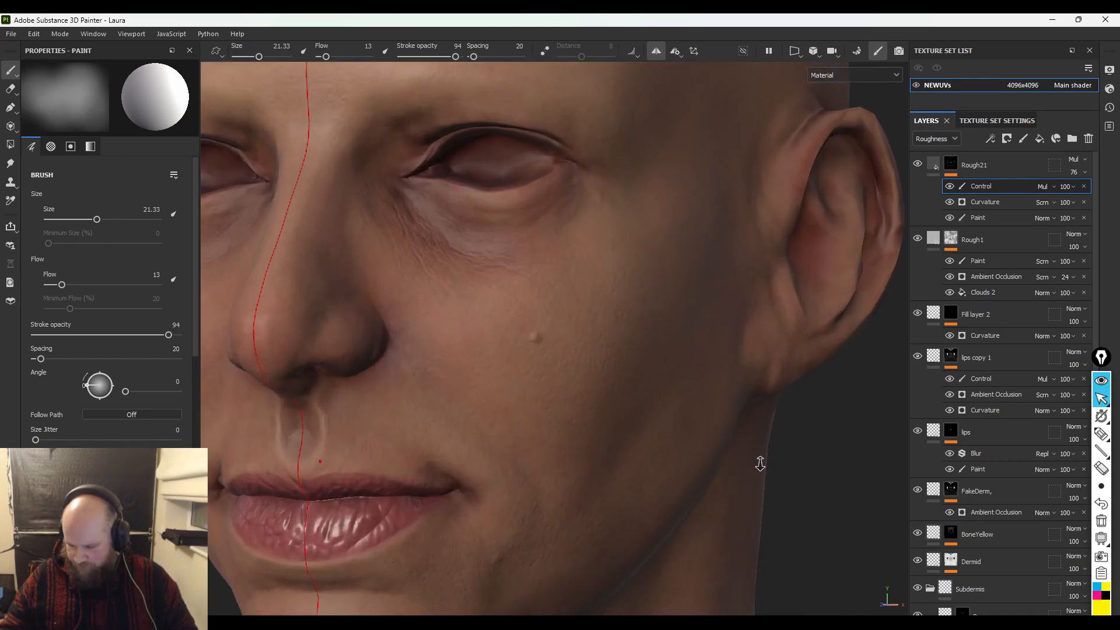
middle_click_drag(601, 439, 898, 458, "alt")
mouse_move(618, 379)
right_mouse_down("shift")
mouse_move(500, 382)
mouse_move(512, 390)
mouse_move(474, 401)
right_mouse_up("shift")
mouse_move(475, 400)
left_mouse_down("alt")
mouse_move(350, 375)
mouse_move(267, 300)
left_mouse_up("alt")
left_click_drag(386, 371, 398, 373, "alt")
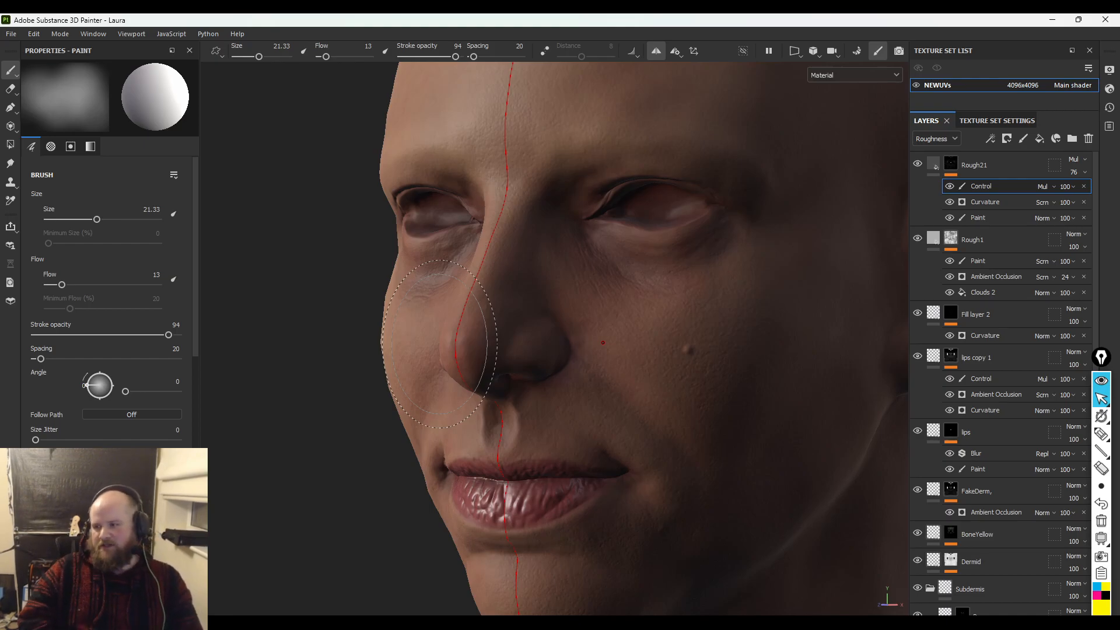
middle_click_drag(617, 333, 602, 413, "alt")
mouse_move(602, 413)
right_mouse_down("alt")
mouse_move(455, 265)
mouse_move(488, 335)
mouse_move(512, 321)
mouse_move(535, 337)
mouse_move(391, 339)
right_mouse_up("alt")
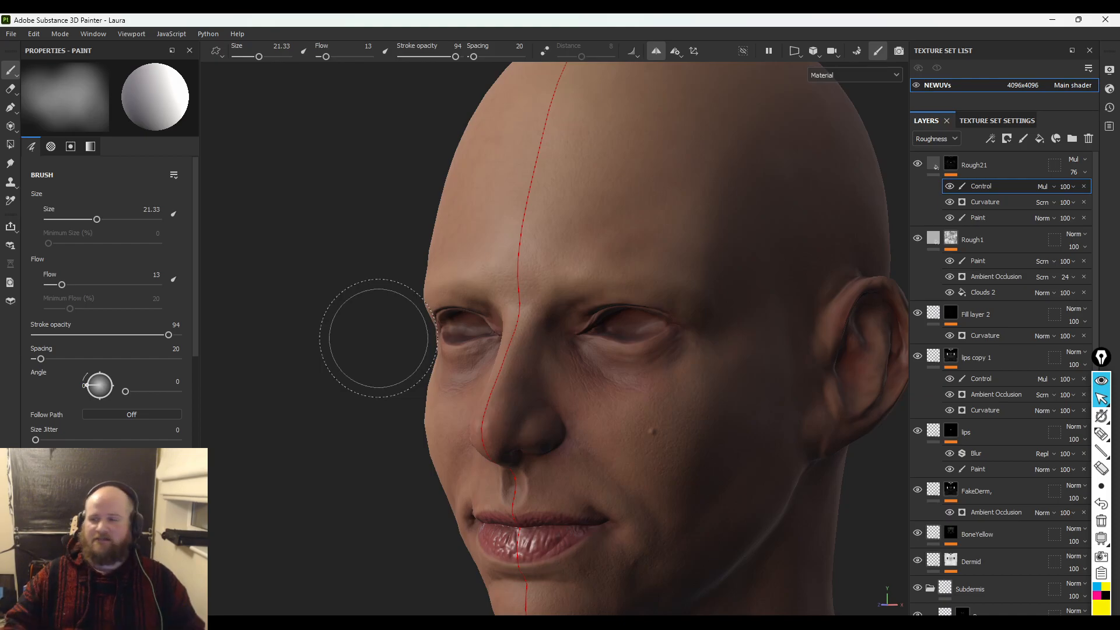
- Turn off brush symmetry and review the whole head and shoulders from several angles and distances
left_click(656, 52)
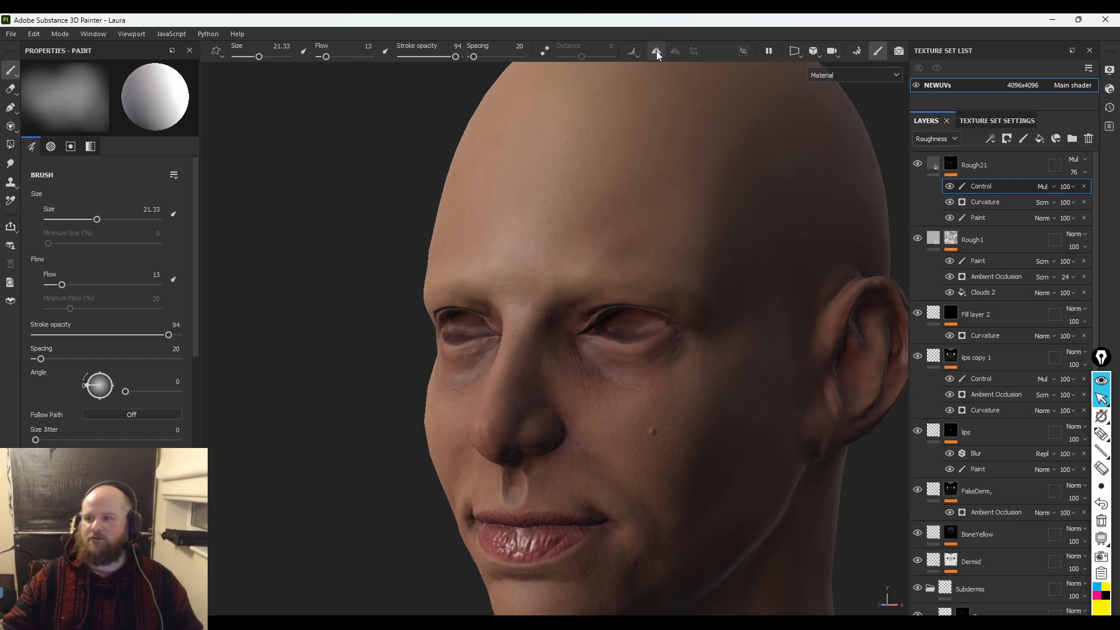
middle_click_drag(600, 437, 553, 298, "alt")
right_click_drag(553, 297, 326, 227, "alt")
middle_click_drag(369, 260, 376, 353, "alt")
right_click_drag(375, 352, 363, 270, "alt")
left_click_drag(373, 272, 420, 280, "alt")
right_click_drag(419, 280, 529, 341, "alt")
middle_click_drag(450, 355, 409, 277, "alt")
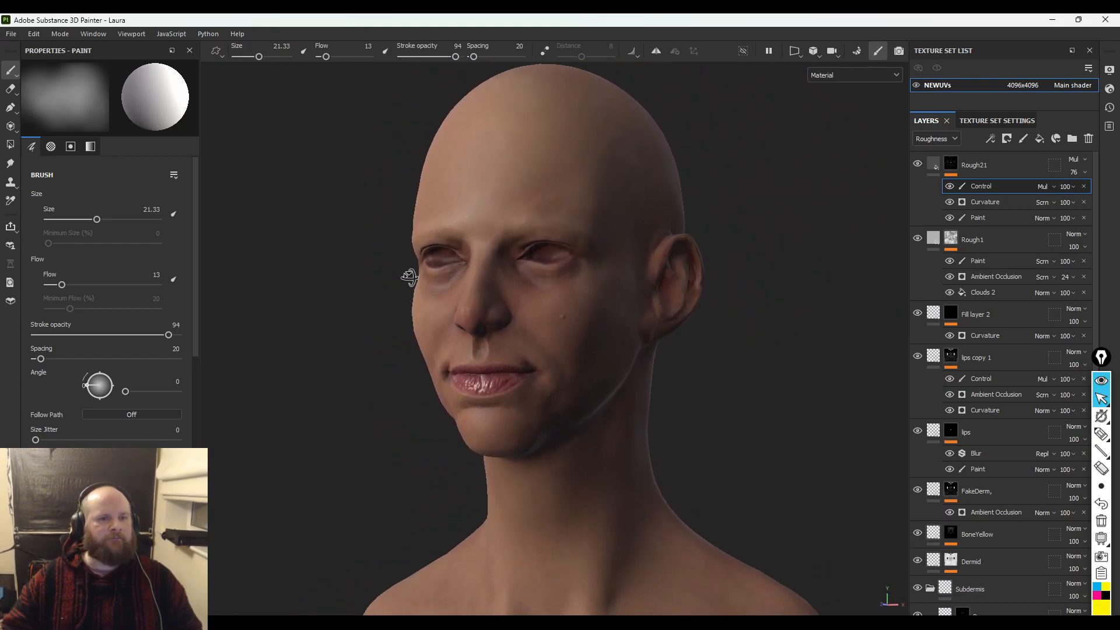
left_click_drag(409, 277, 489, 285, "alt")
middle_click_drag(437, 327, 525, 380, "alt")
right_click_drag(525, 379, 436, 333, "alt")
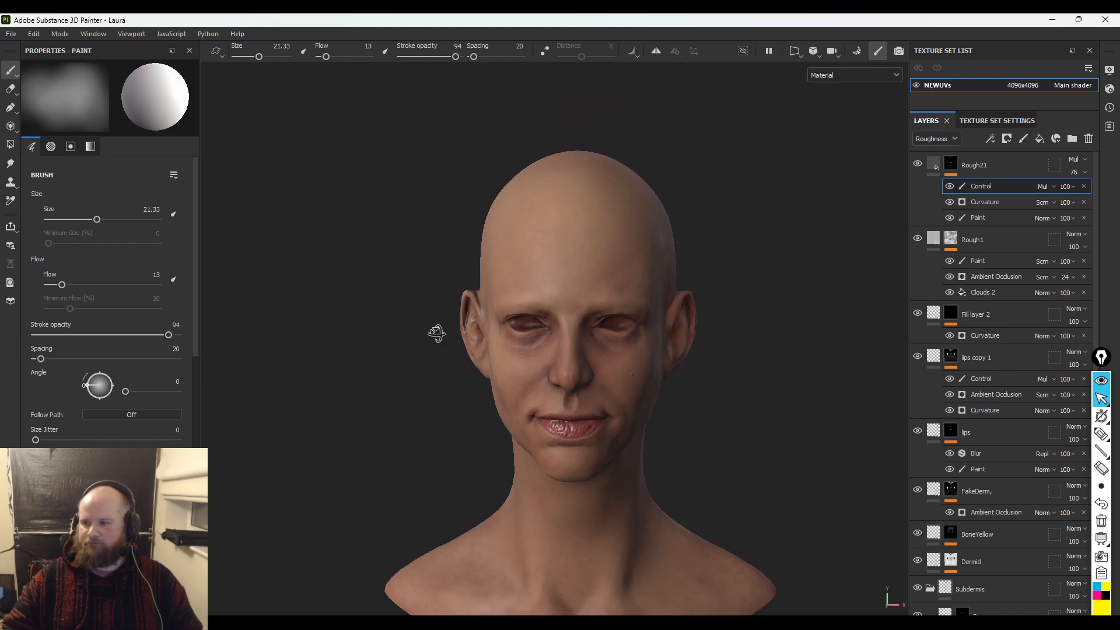
left_click_drag(436, 333, 408, 324, "alt")
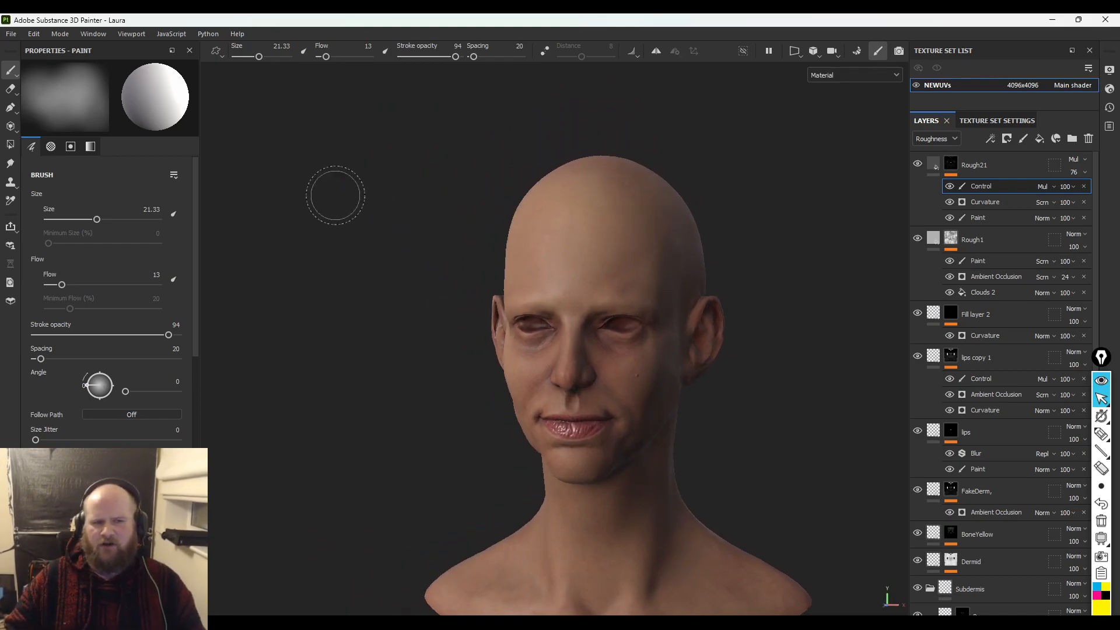
- Start exporting the textures and browse for the output directory to the images folder inside HeadRetopo on the Desktop
left_click(11, 33)
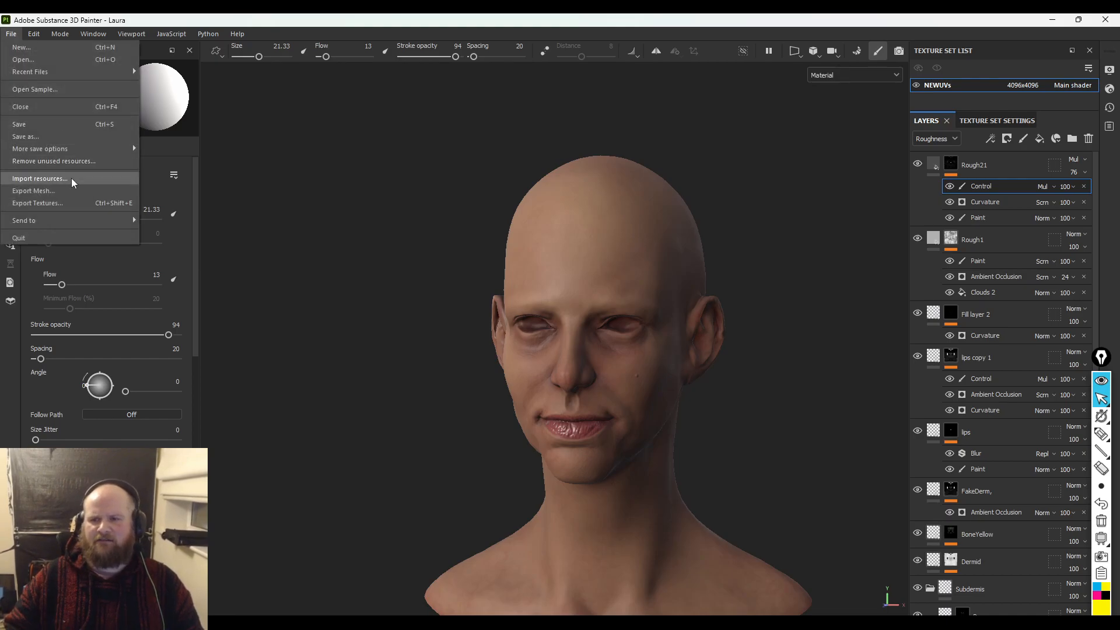
left_click(64, 201)
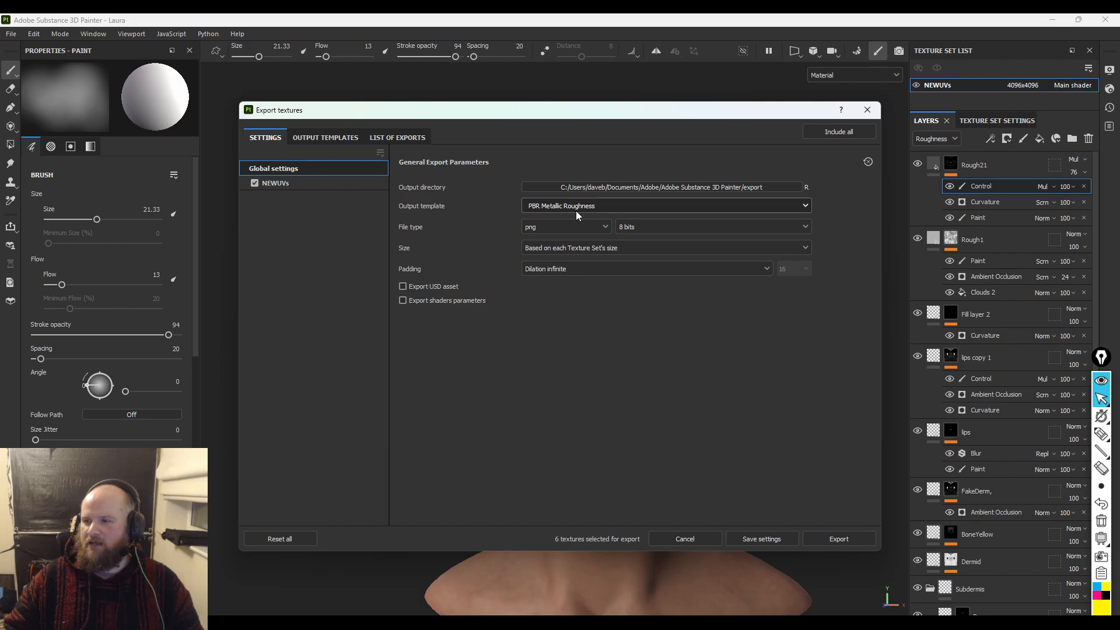
left_click(592, 185)
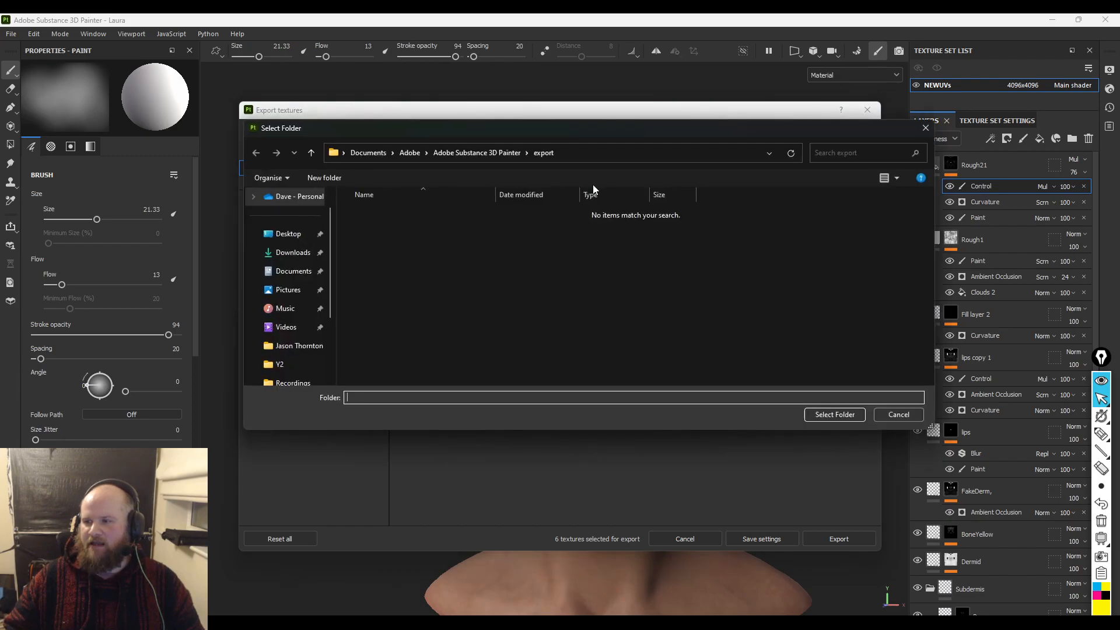
left_click(285, 234)
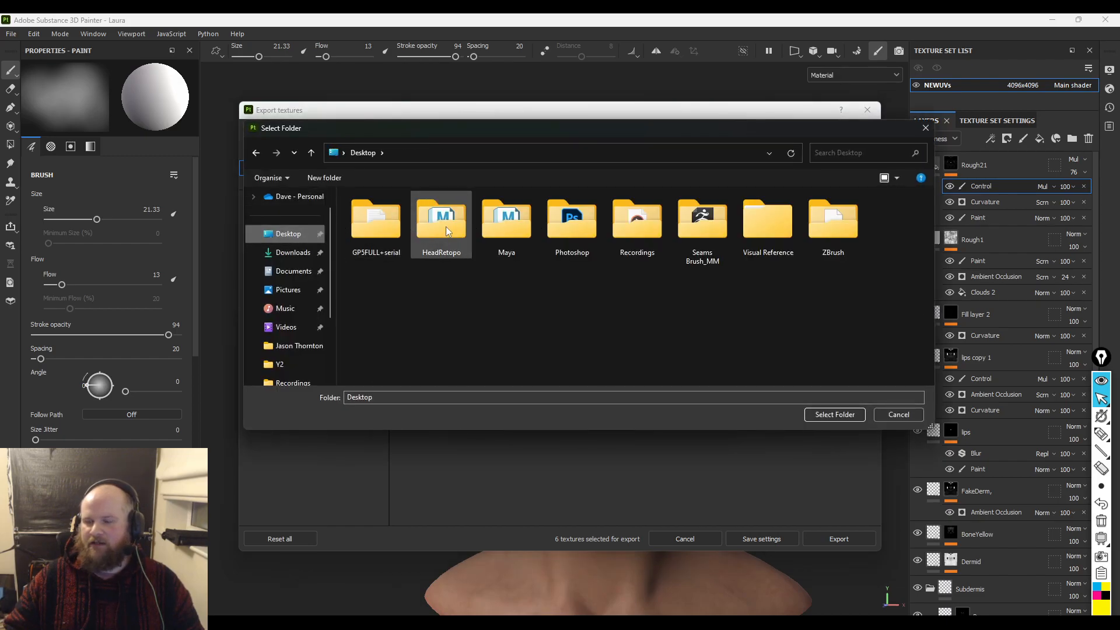
double_click(448, 228)
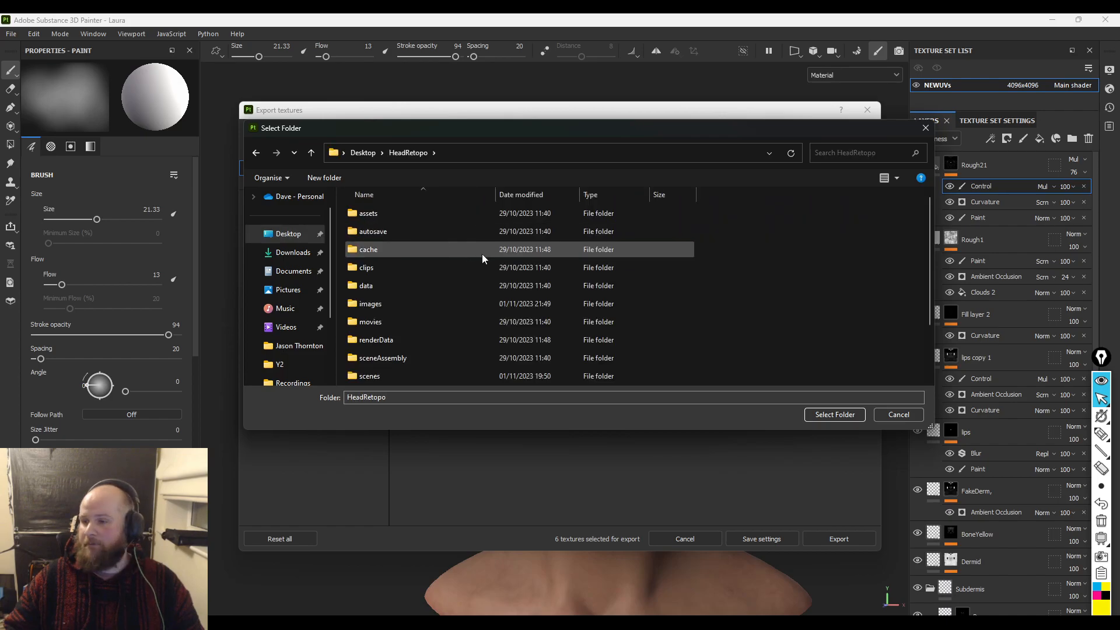
double_click(384, 302)
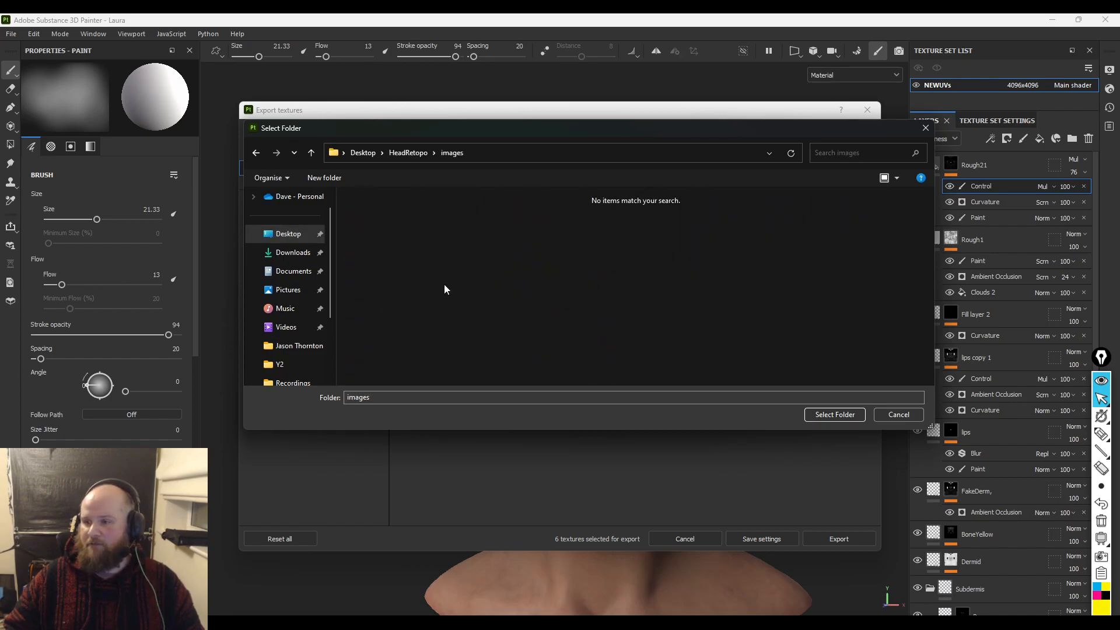
- Create a new folder named Final inside the images folder
right_click(443, 285)
mouse_move(485, 383)
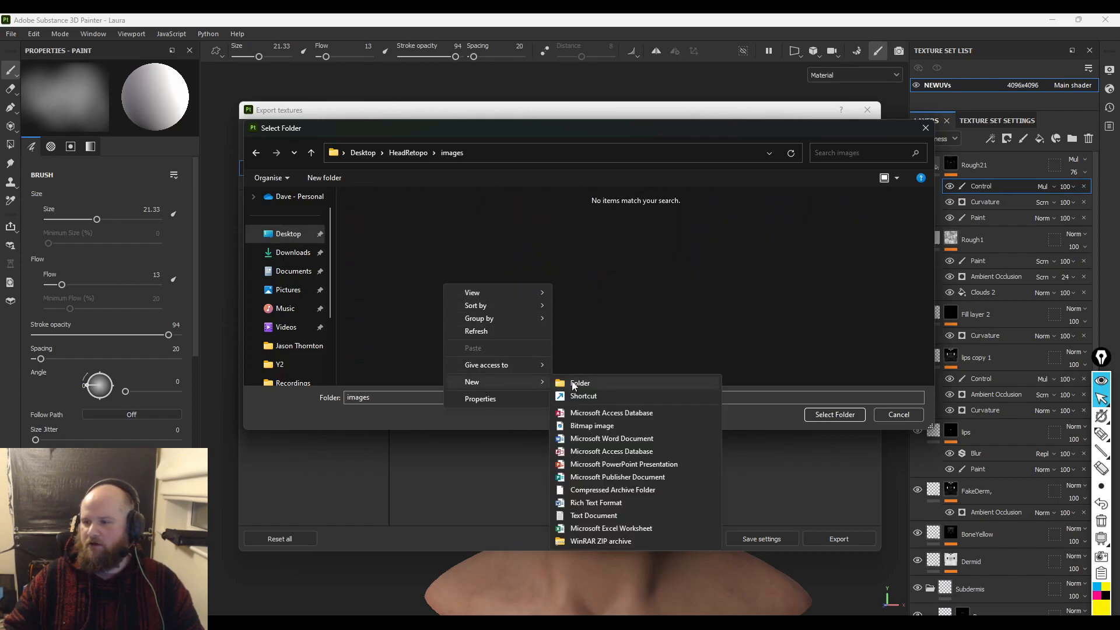
left_click(574, 383)
type("Final")
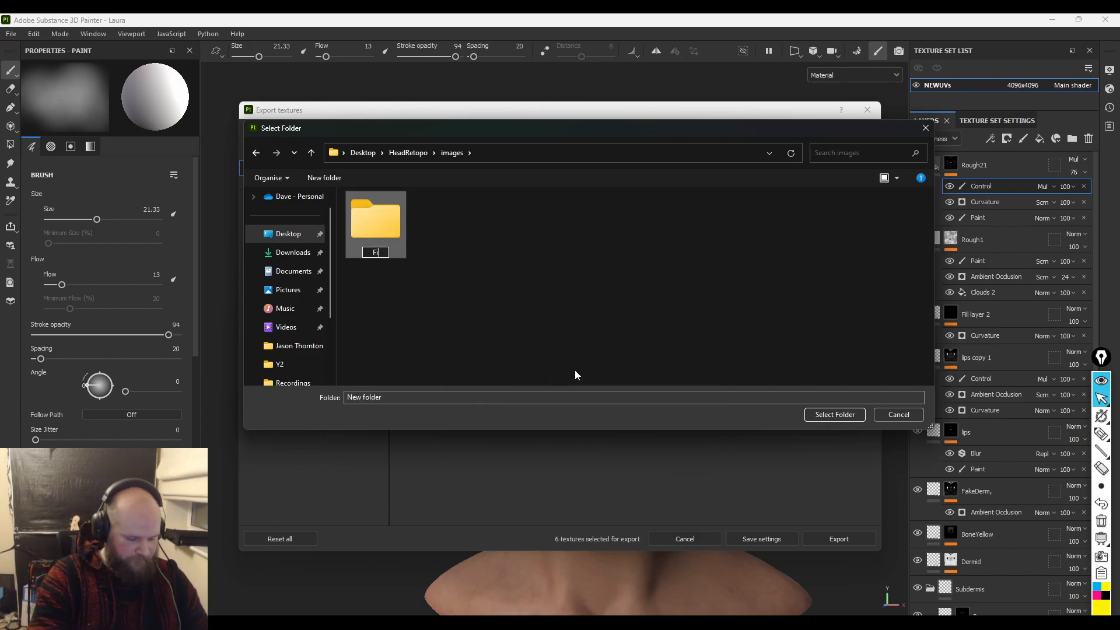
key("Return")
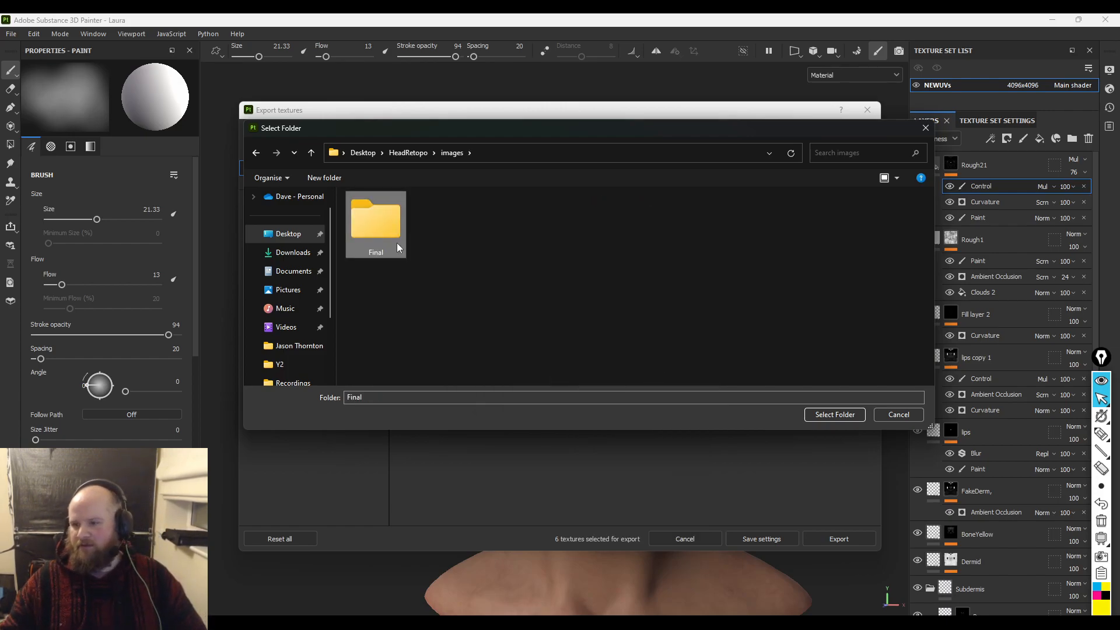
- Use the Final folder as the export output directory and set the texture size to 8192
double_click(385, 229)
left_click(807, 411)
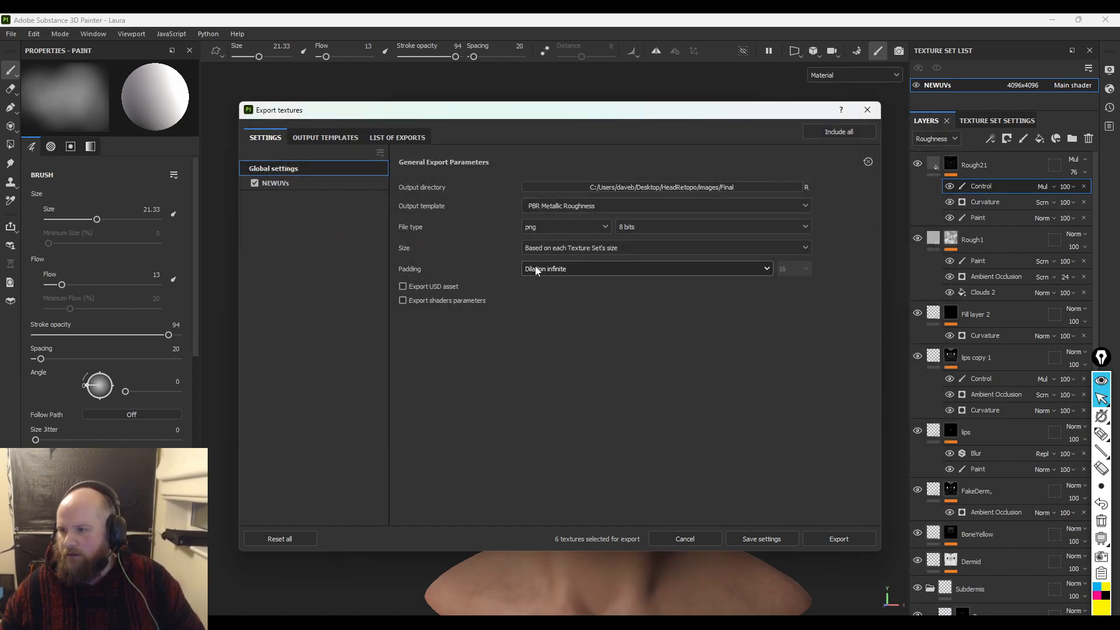
left_click(553, 248)
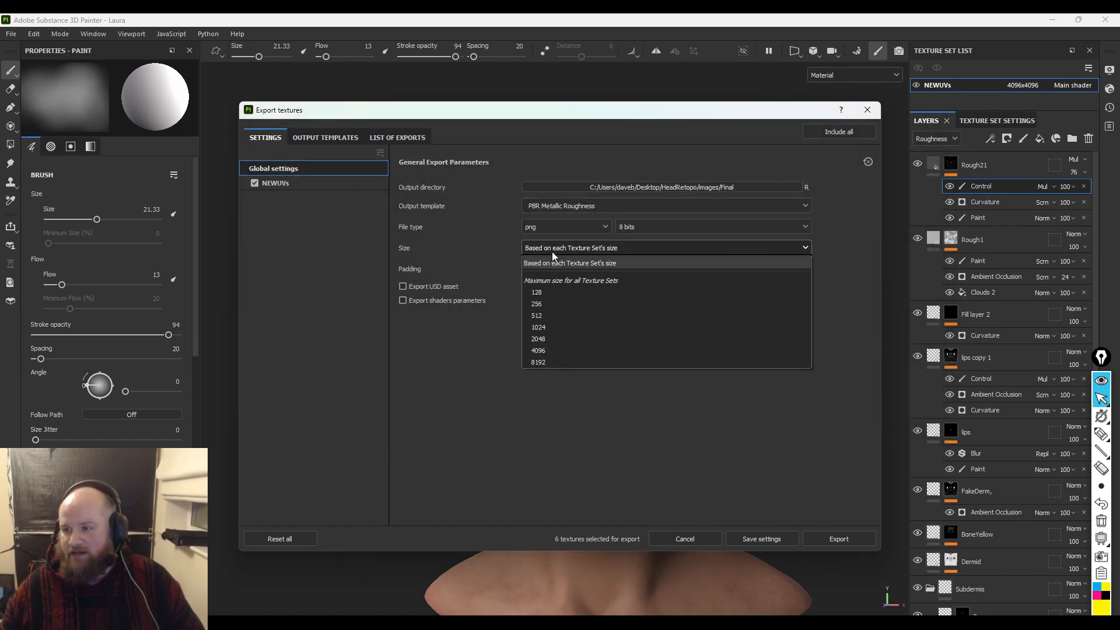
left_click(538, 362)
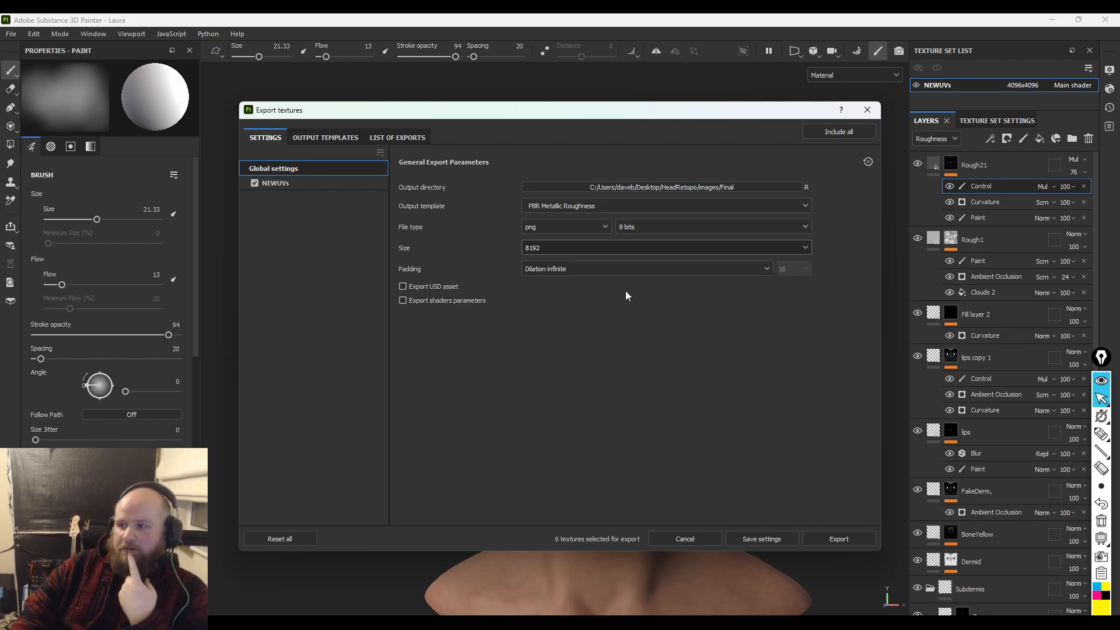
- Keep the export size at 8192 and exclude the metallic, normal, height and emissive maps from the NEWUVs output maps
left_click(555, 252)
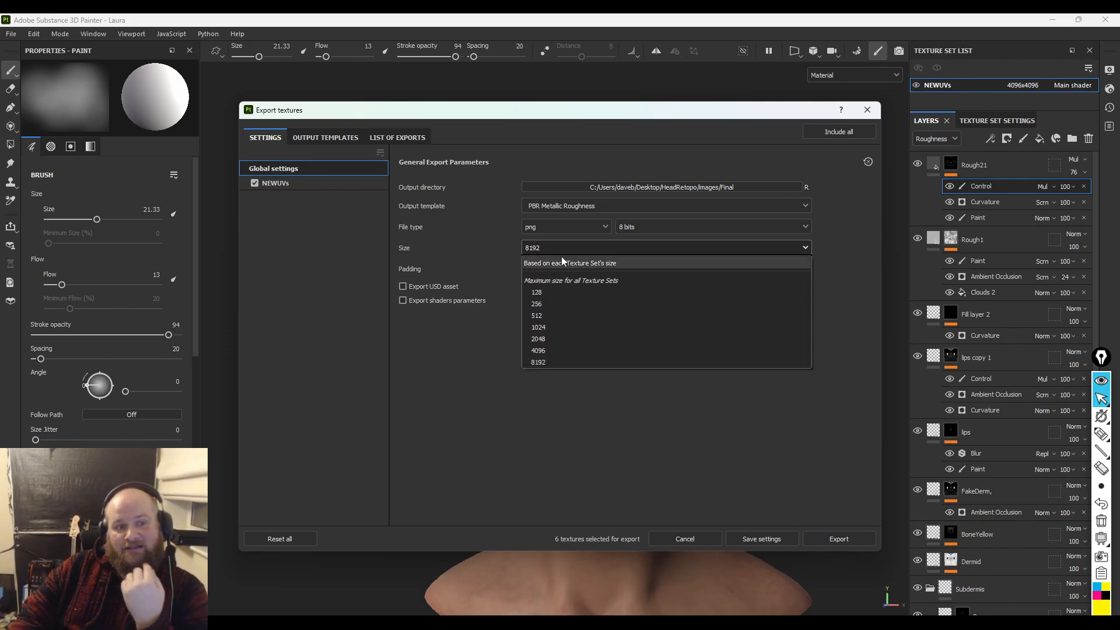
left_click(555, 362)
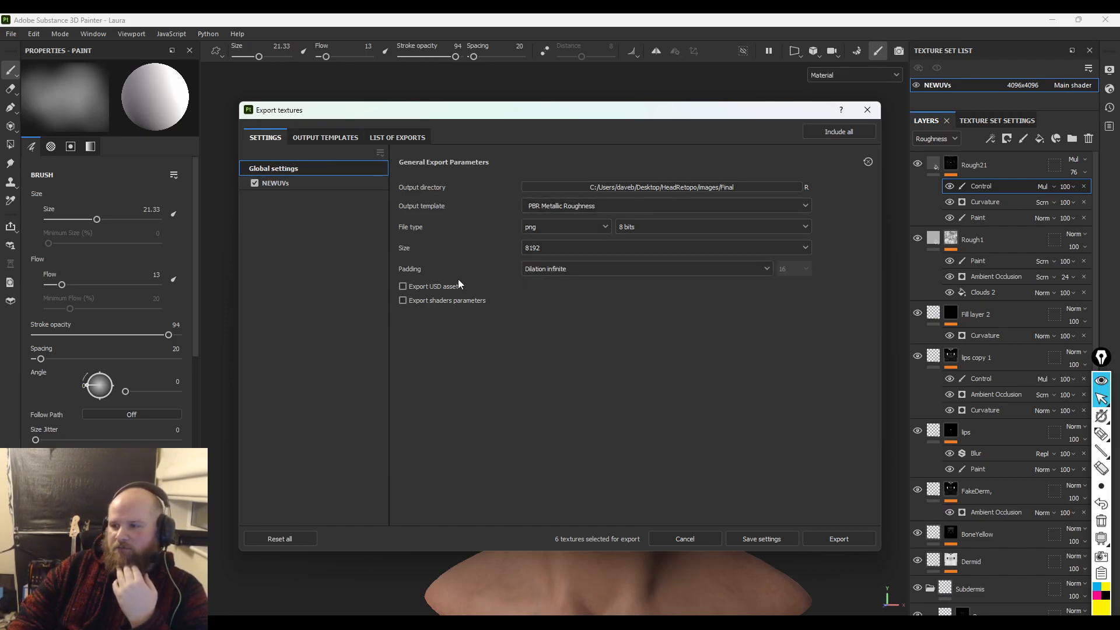
left_click(304, 183)
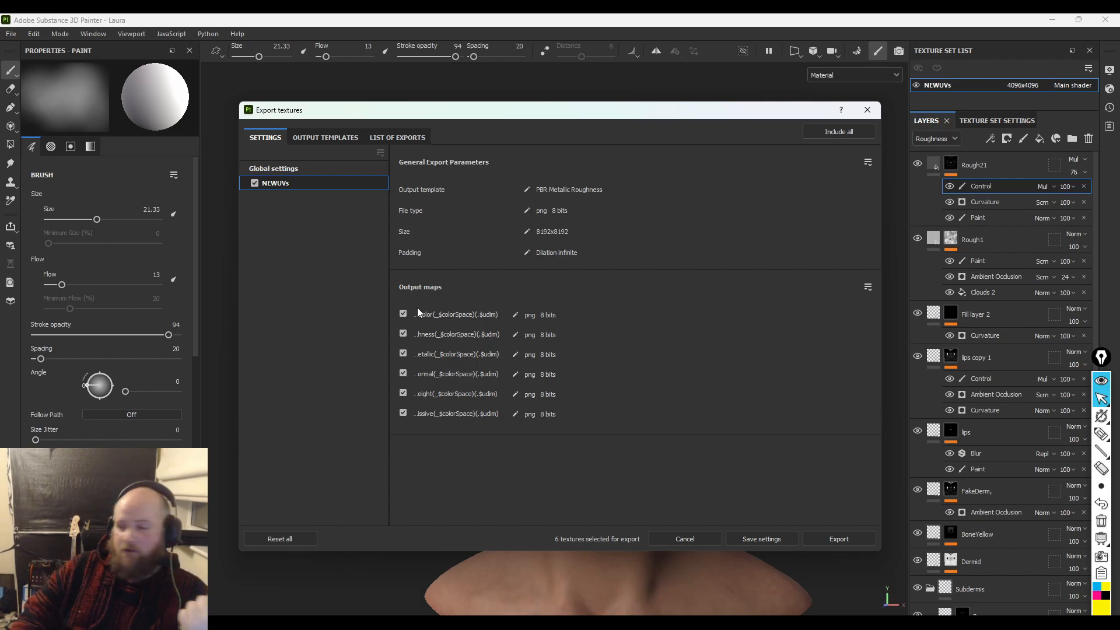
left_click(402, 354)
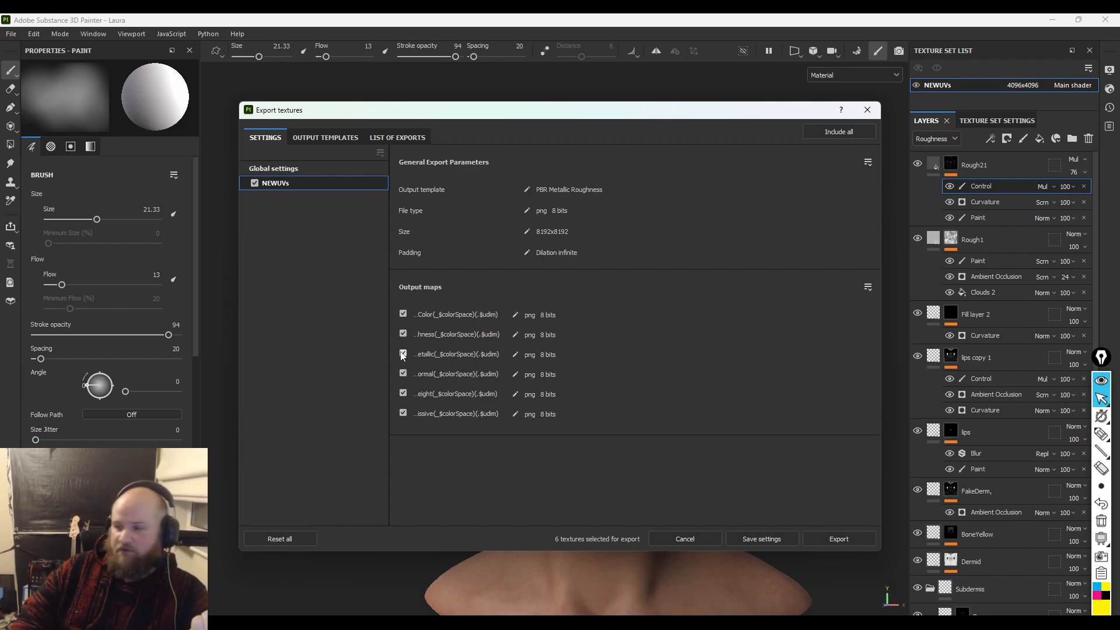
left_click(404, 395)
left_click(403, 414)
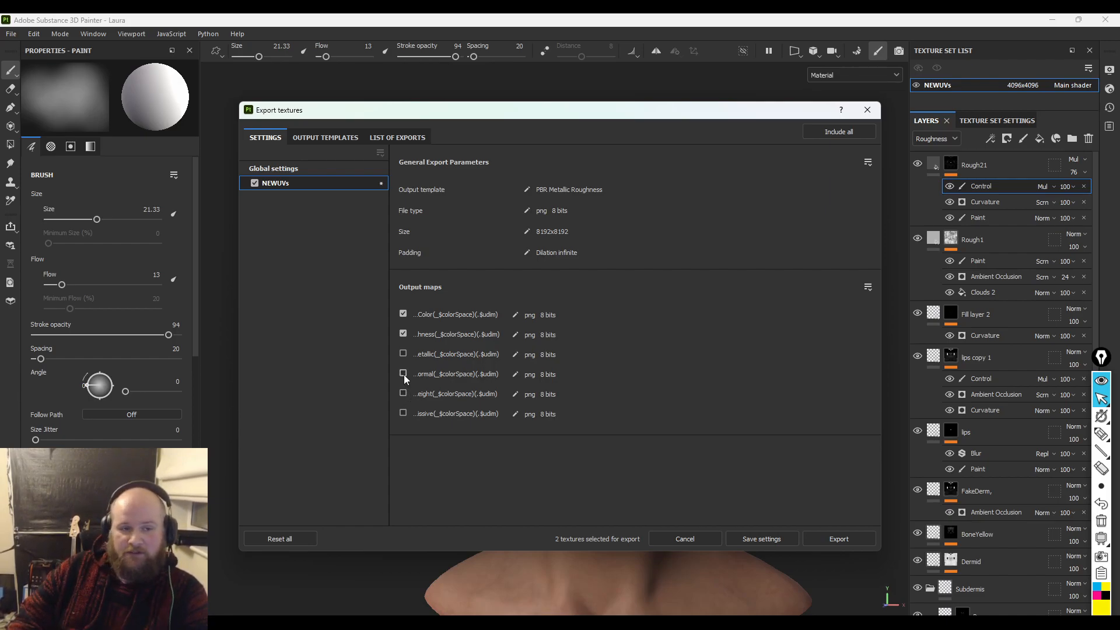
left_click(402, 332)
left_click(403, 333)
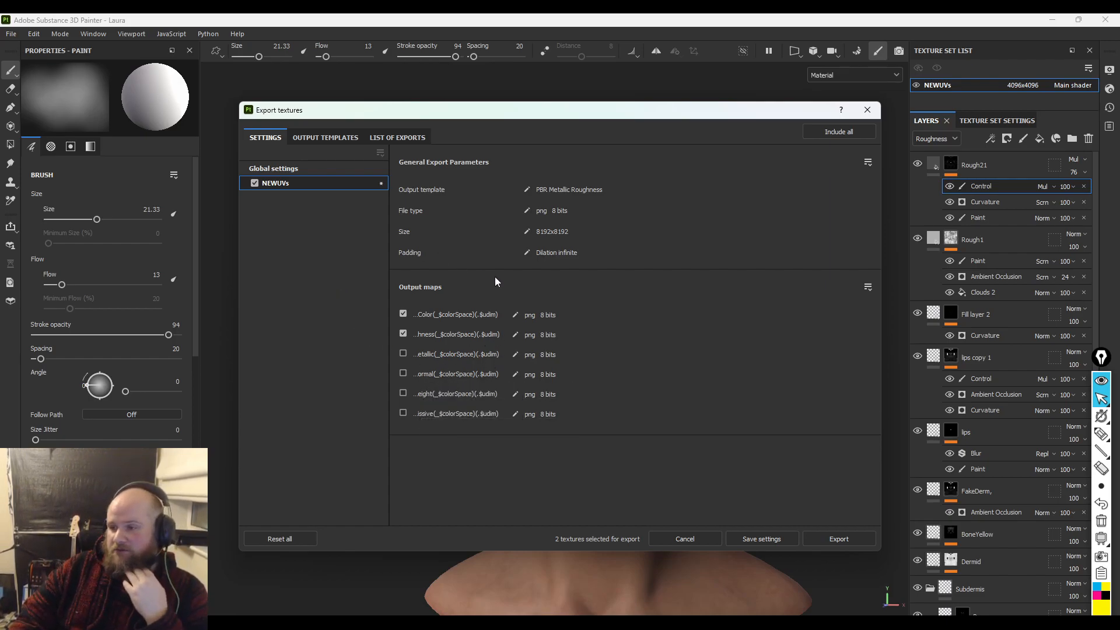
- Review the output templates and global settings, and export the base color and roughness textures
left_click(313, 137)
left_click(272, 139)
left_click(292, 170)
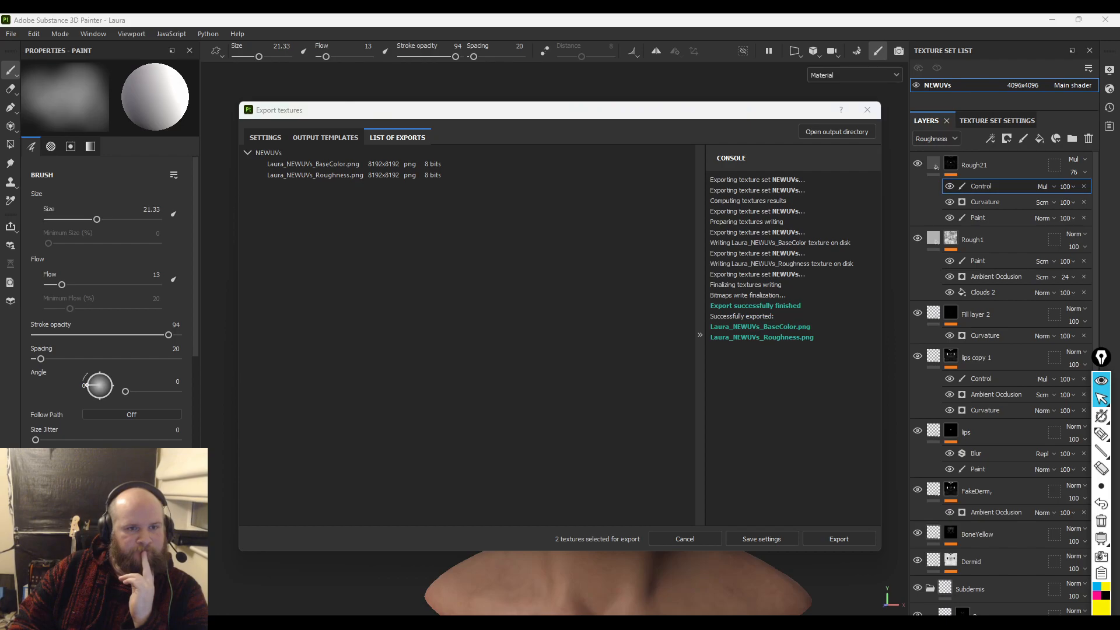
- Browse in File Explorer to HeadRetopo > images > Final on the Desktop and open the exported Laura_NEWUVs_BaseColor image
key("super+e")
left_click(434, 274)
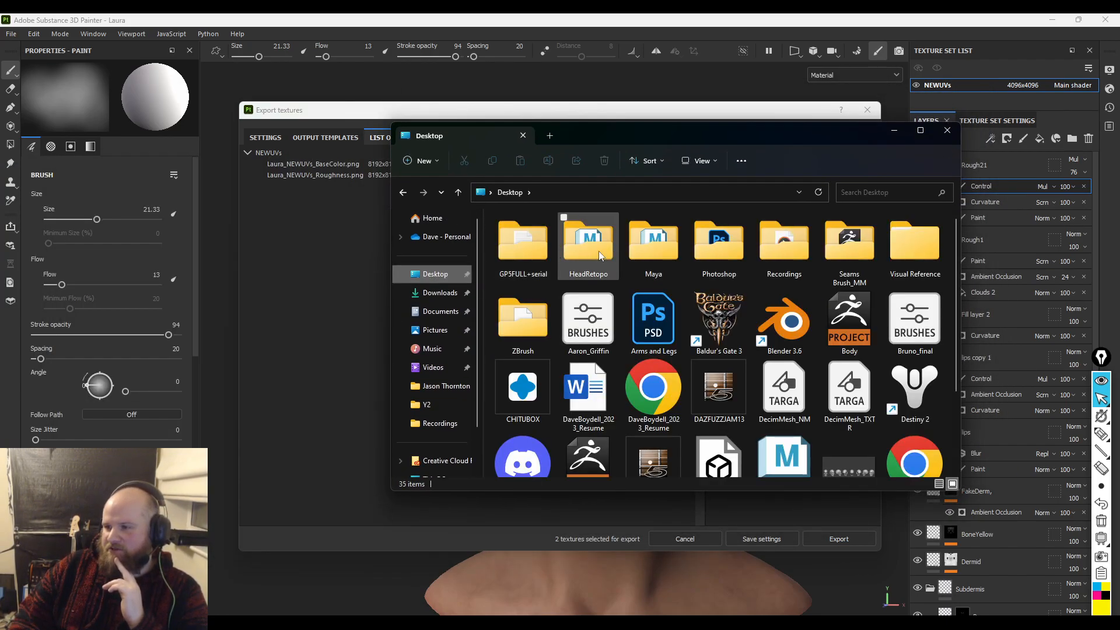
double_click(600, 254)
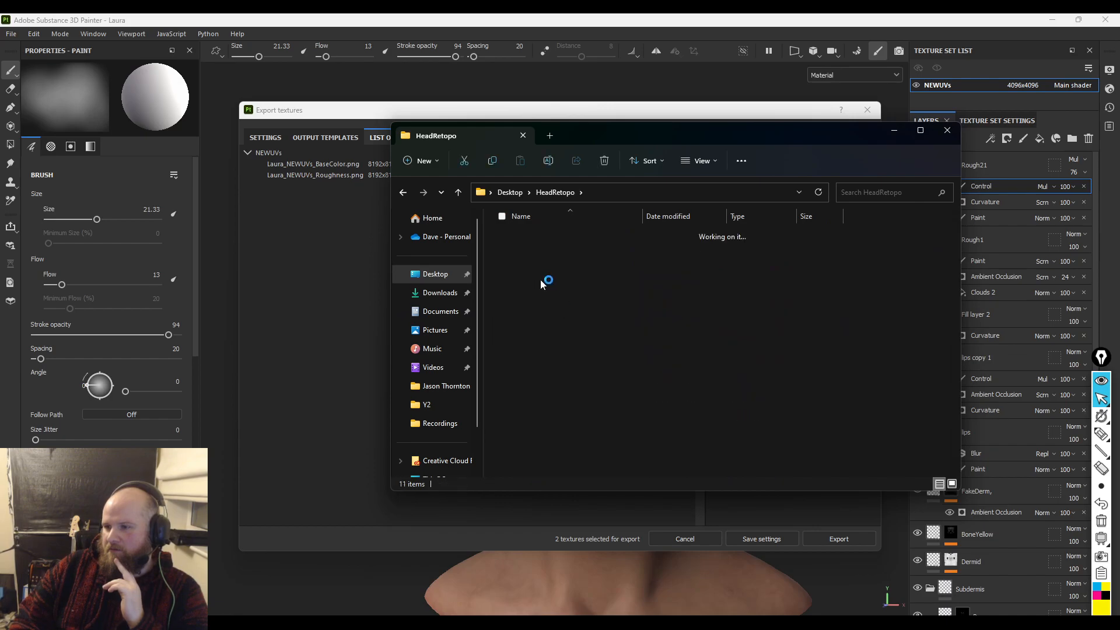
double_click(529, 253)
double_click(530, 254)
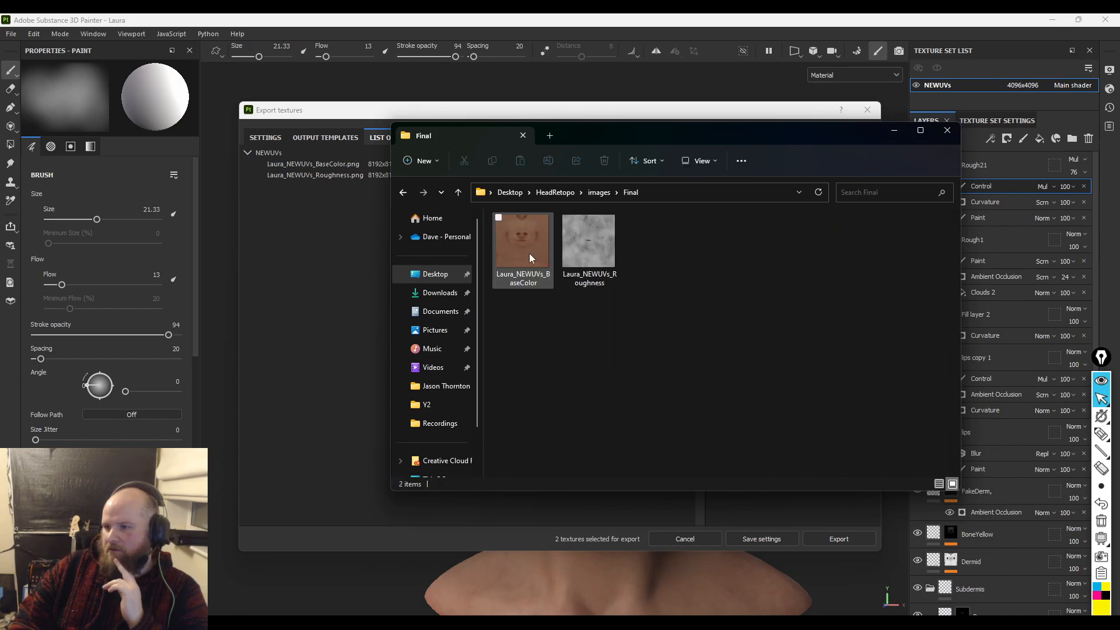
left_click(530, 253)
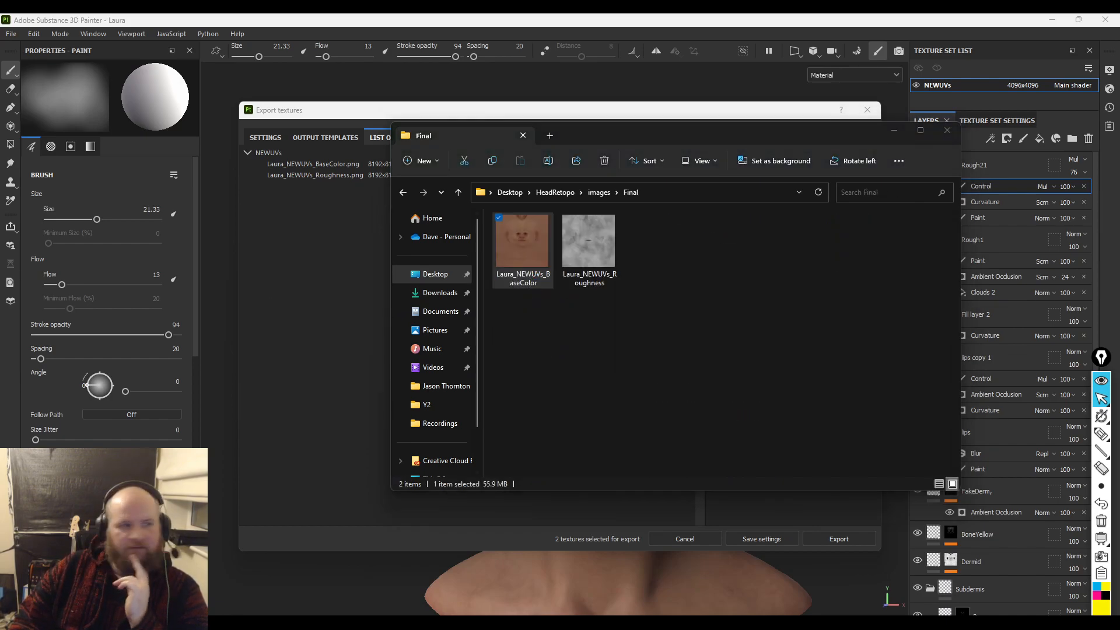
- Open the exported Laura_NEWUVs_Roughness image and arrange it beside the base color image for comparison
left_click_drag(2, 36, 230, 61)
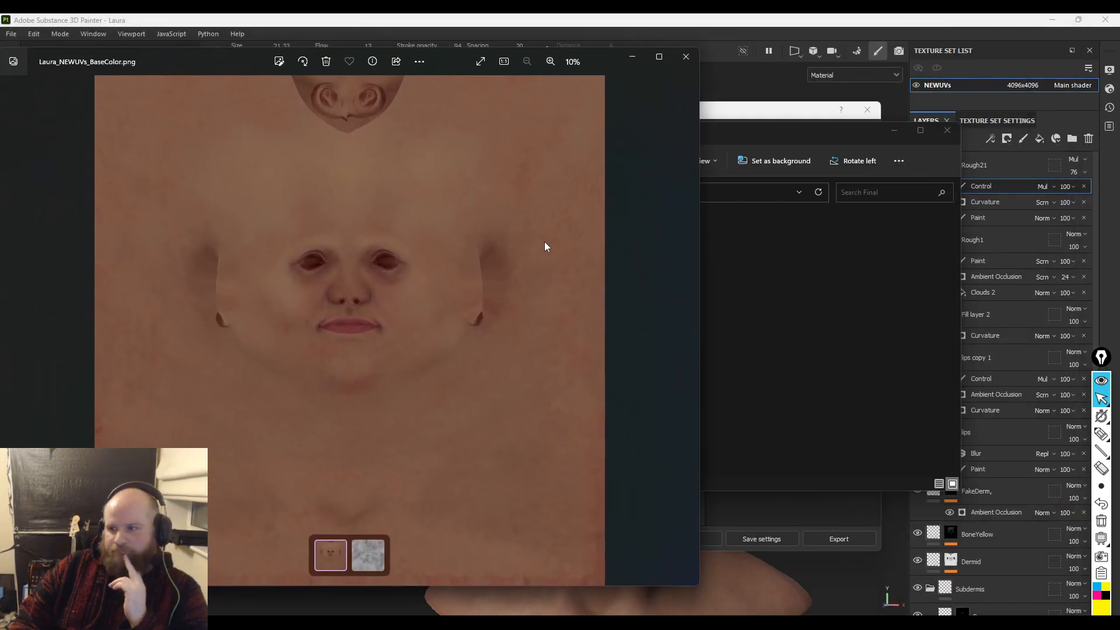
left_click(777, 310)
double_click(600, 233)
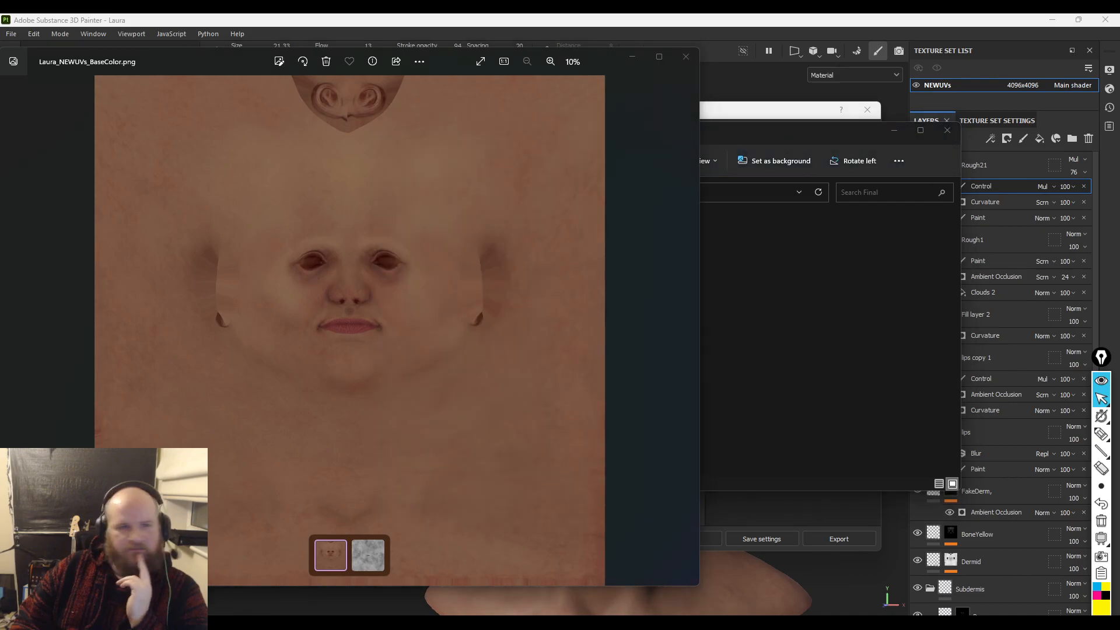
left_click_drag(636, 107, 674, 75)
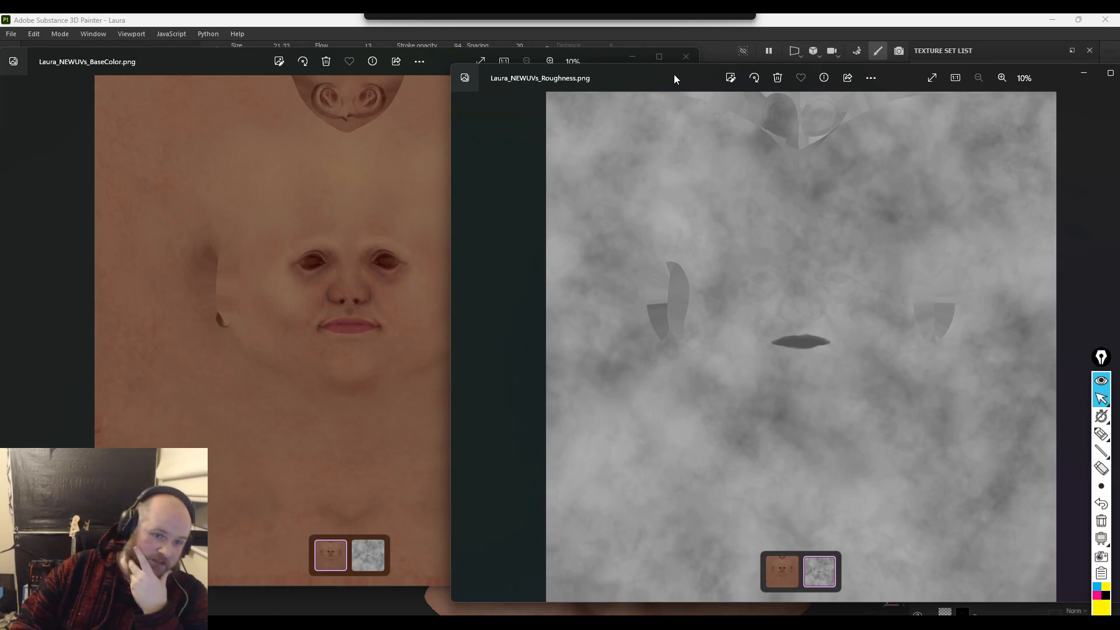
left_click_drag(674, 75, 674, 75)
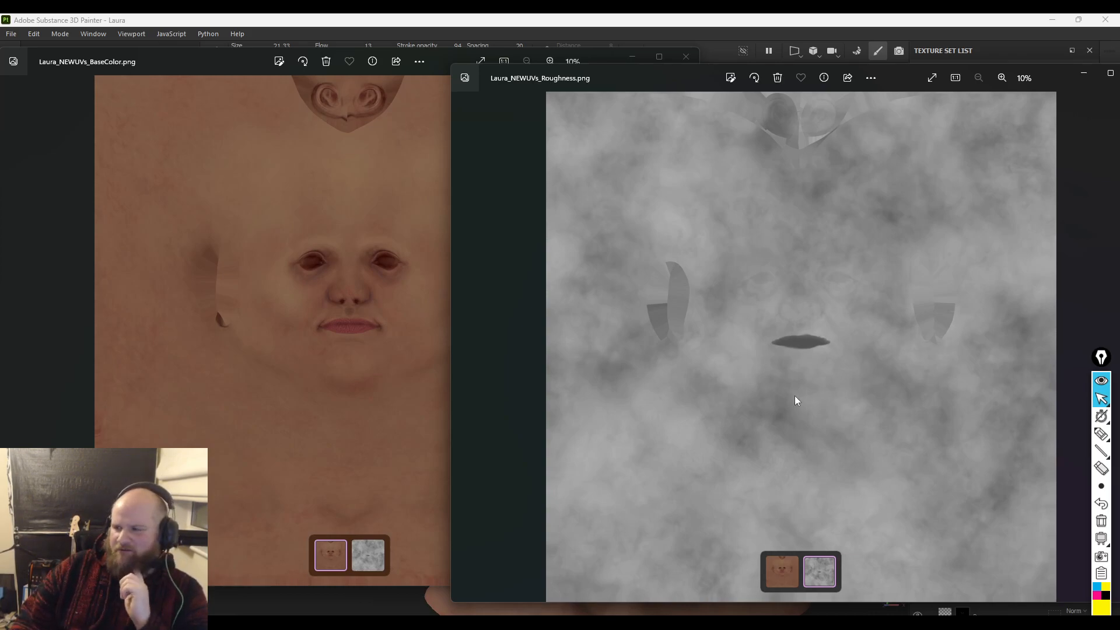
- Inspect the exported base color texture up close around the eyes, nose and lips, and as a whole
left_click(269, 383)
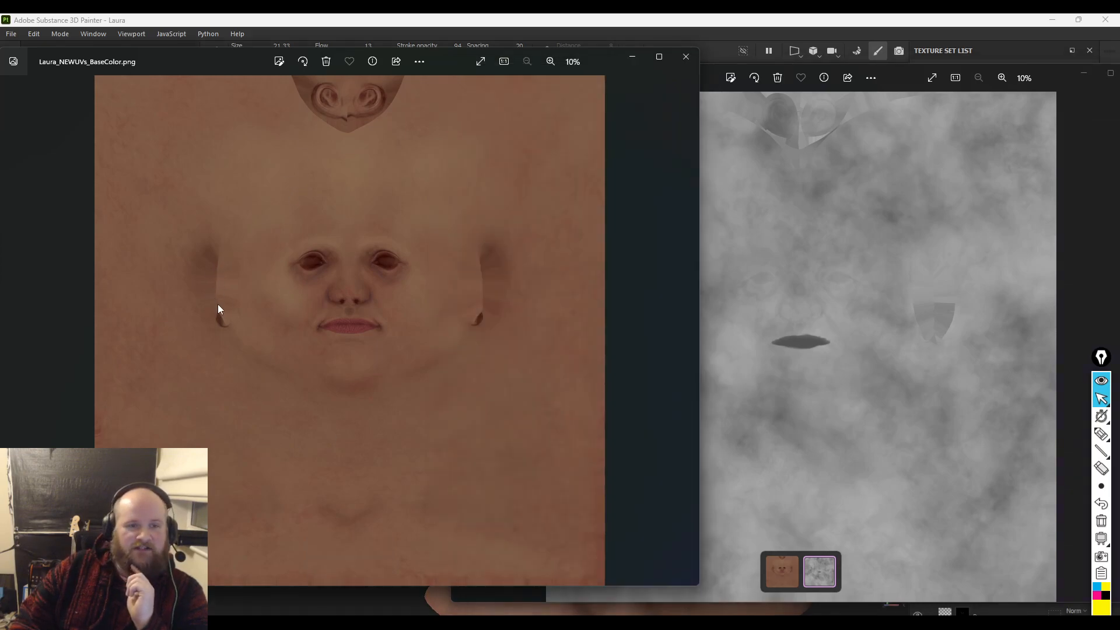
scroll(351, 184, "up", 10)
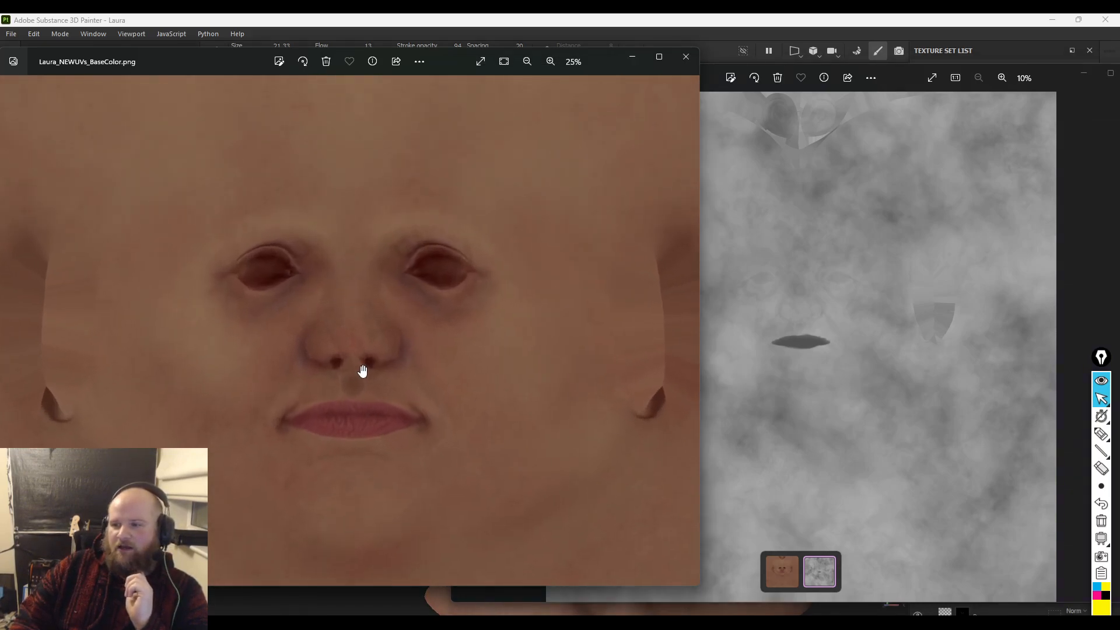
scroll(293, 339, "down", 8)
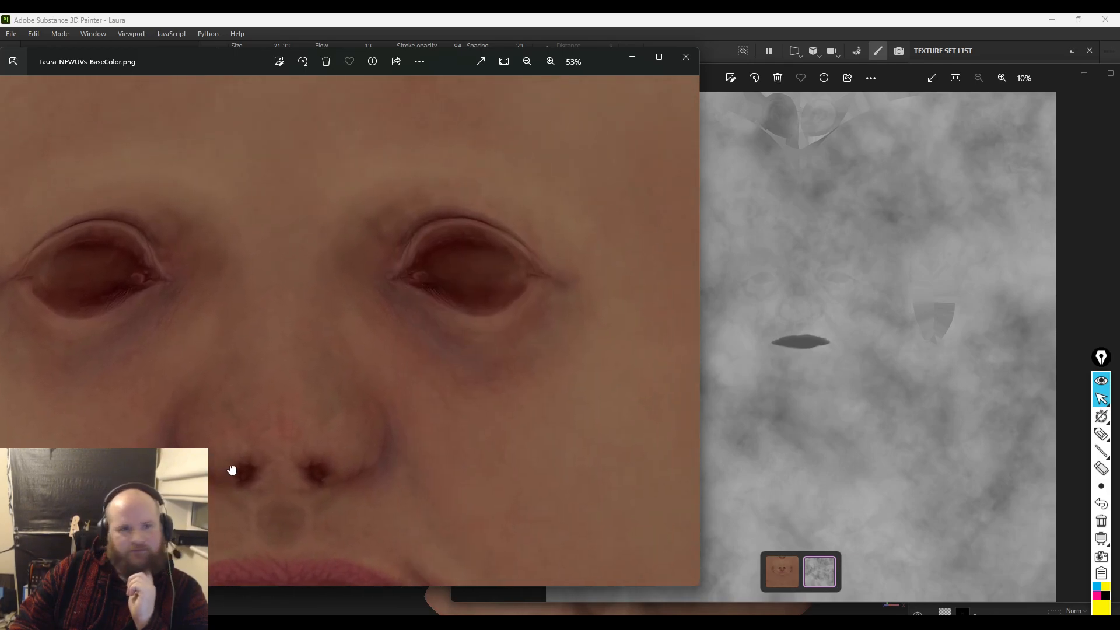
left_click_drag(268, 437, 275, 303)
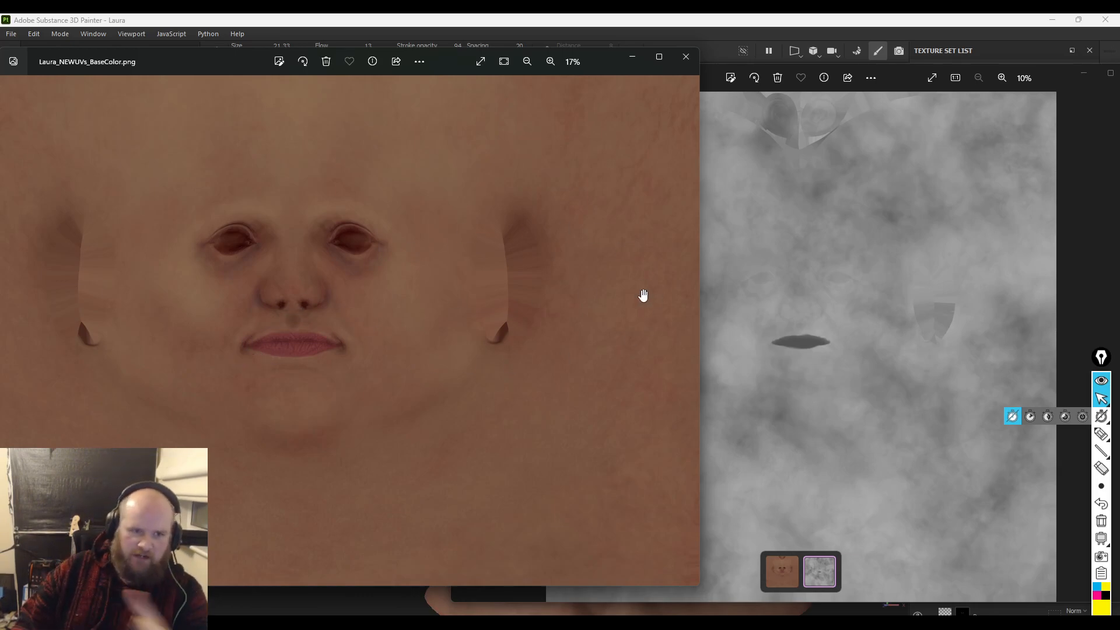
scroll(326, 373, "down", 4)
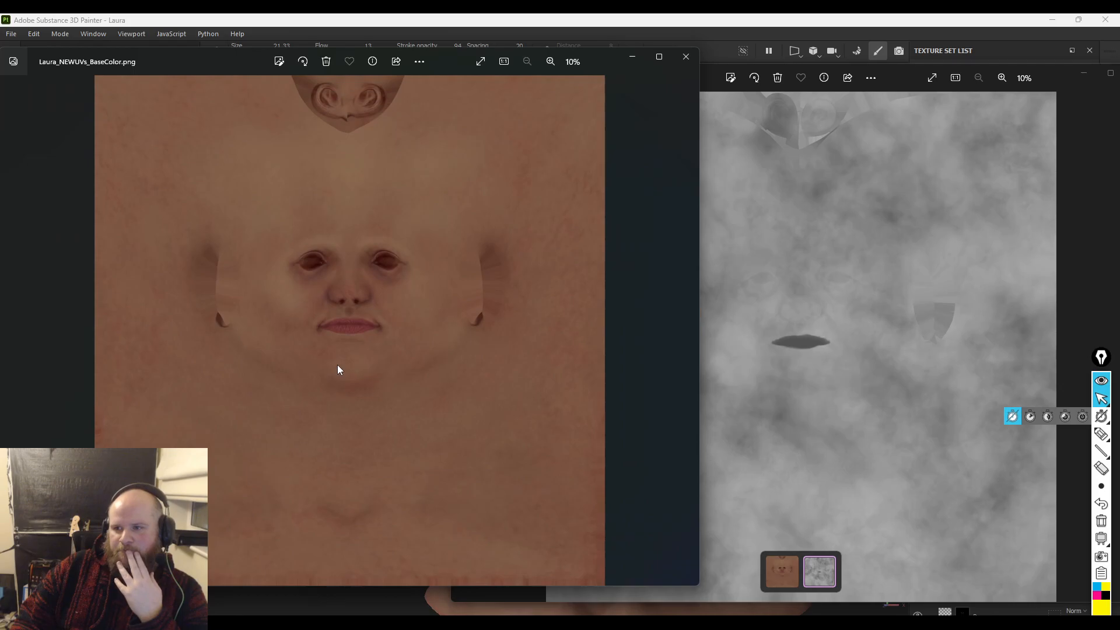
- Minimize both texture previews and the Final folder window, and close the texture export dialog
left_click(635, 57)
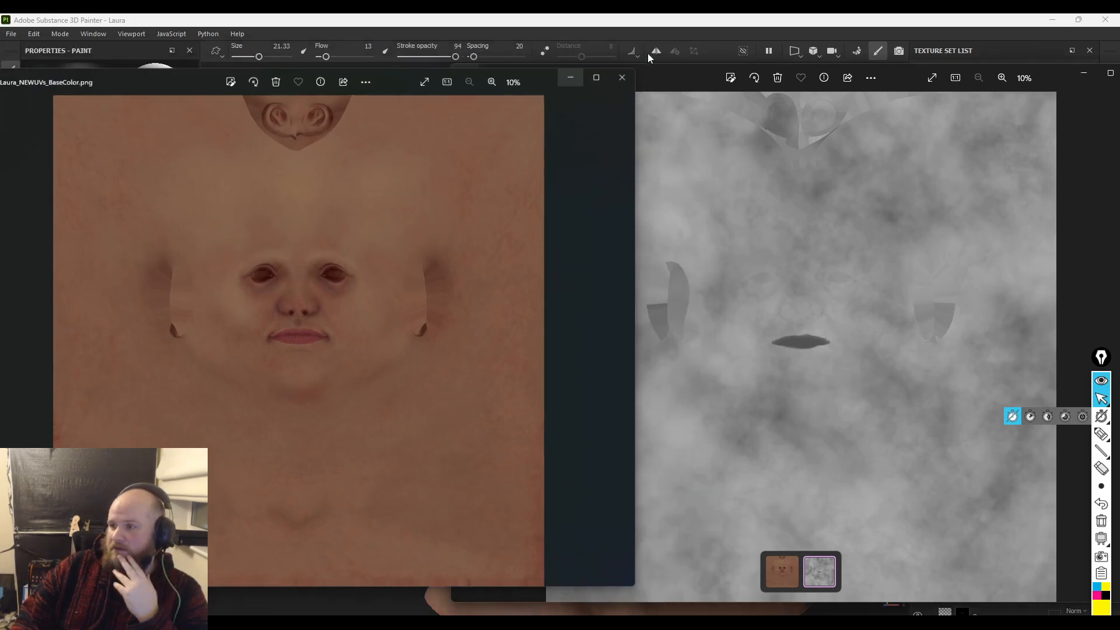
left_click(1082, 73)
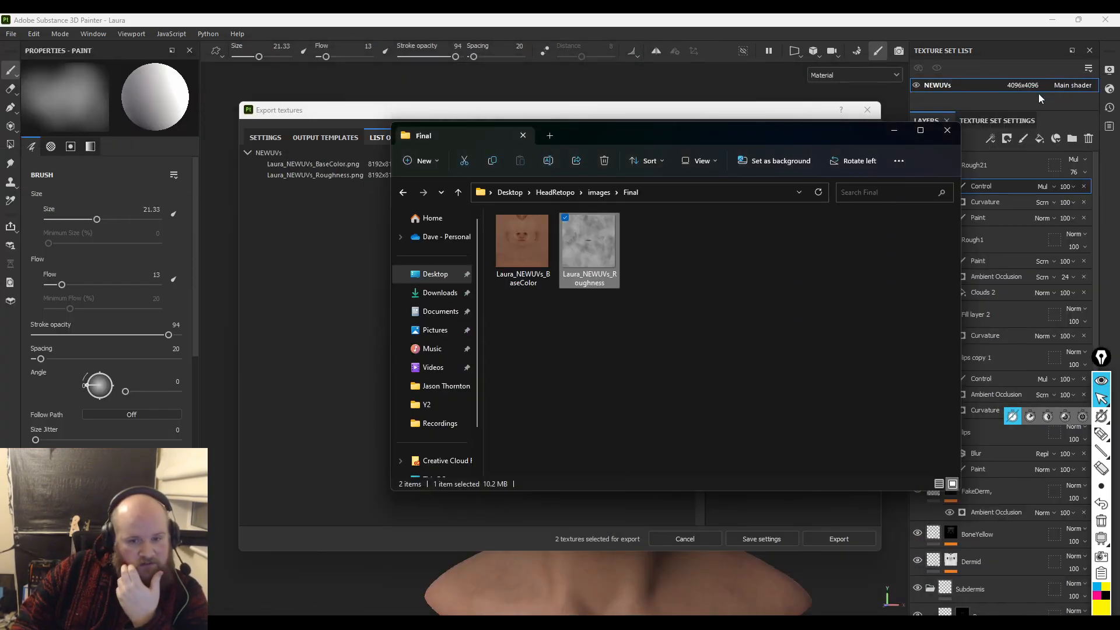
left_click(894, 130)
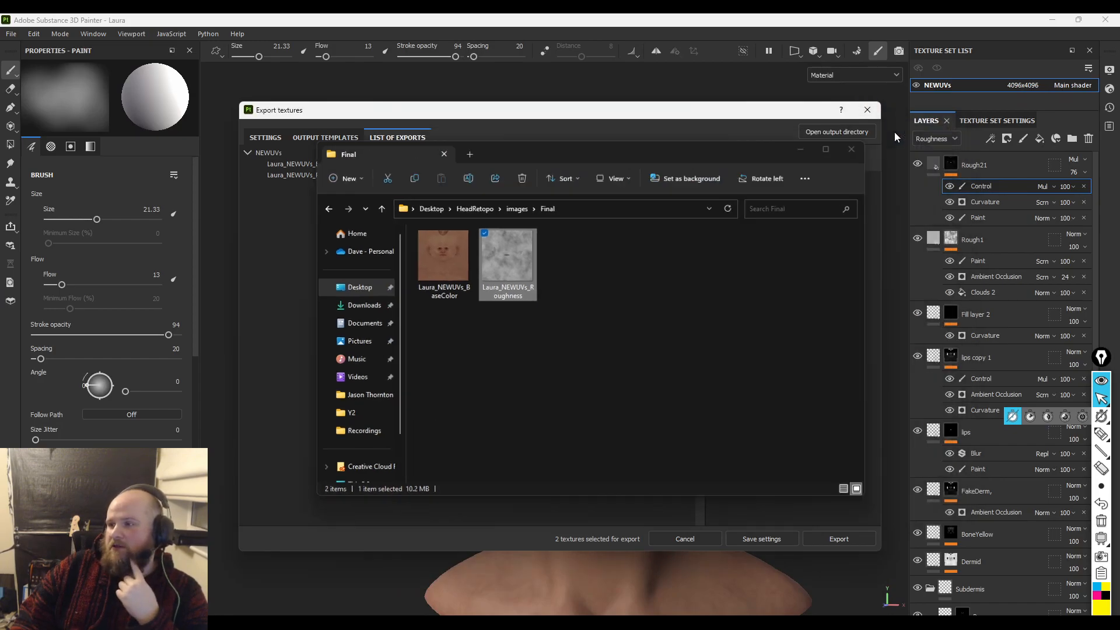
left_click(866, 110)
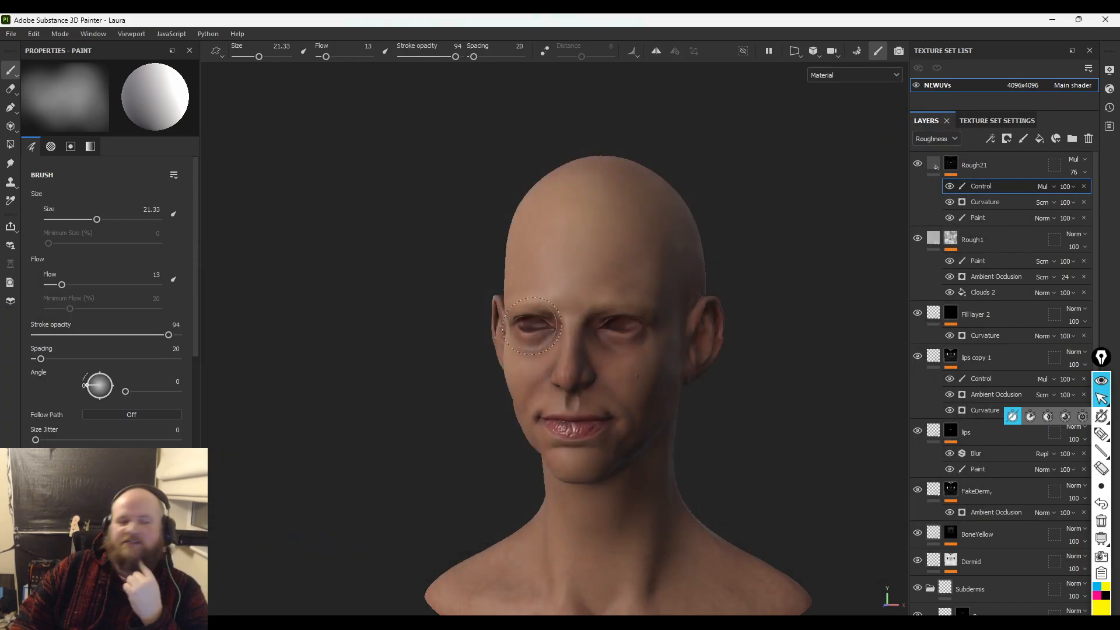
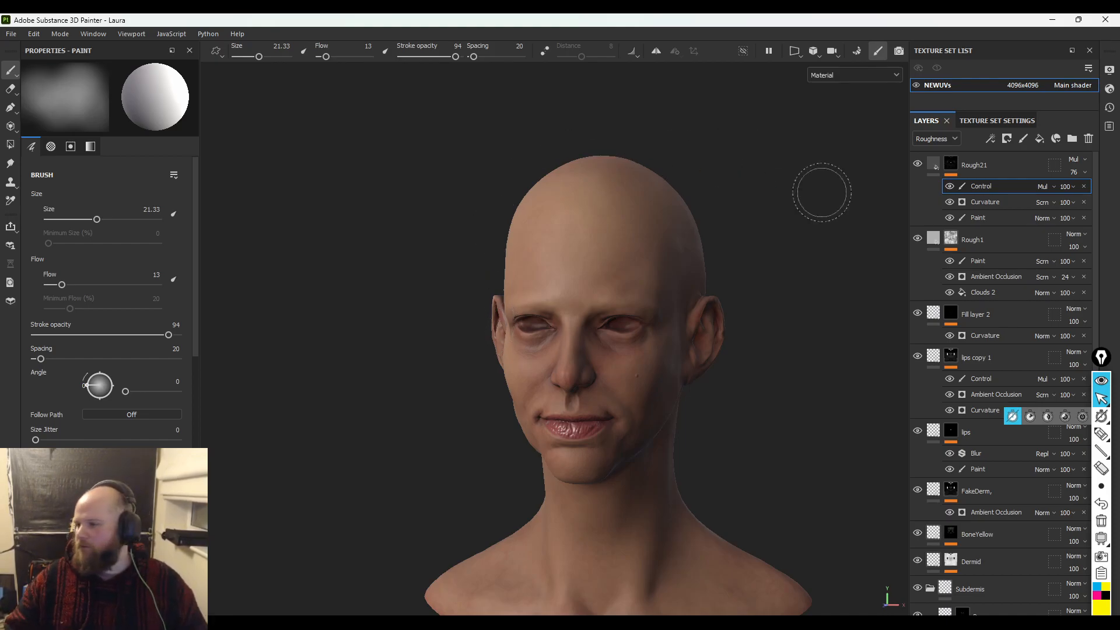
- Switch the layer stack to the Base color channel and select Fill layer 2
left_click(935, 140)
left_click(939, 152)
scroll(918, 245, "down", 1)
left_click(1005, 279)
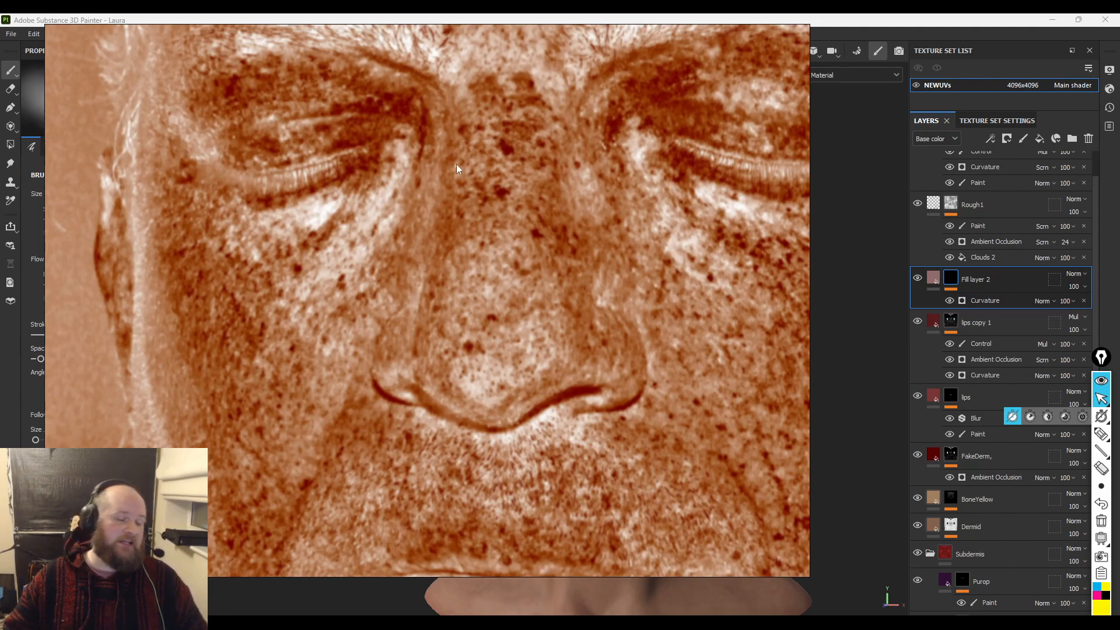
- Examine the brown and red skin pigmentation maps of the face on the reference board
scroll(516, 210, "down", 3)
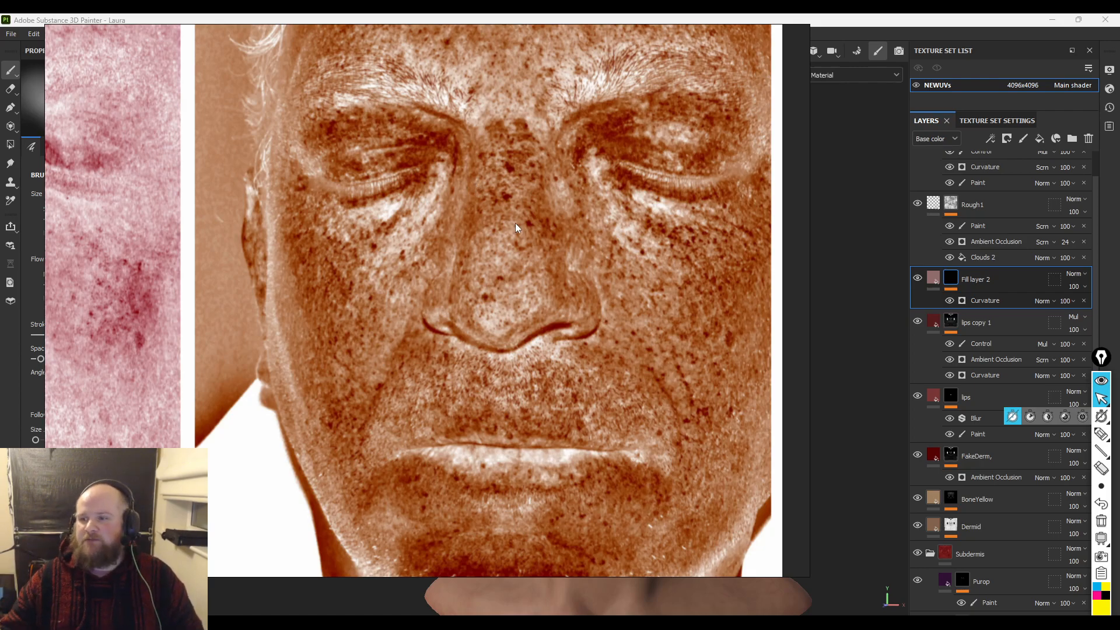
scroll(518, 233, "down", 3)
middle_click_drag(520, 244, 514, 289)
scroll(514, 288, "up", 3)
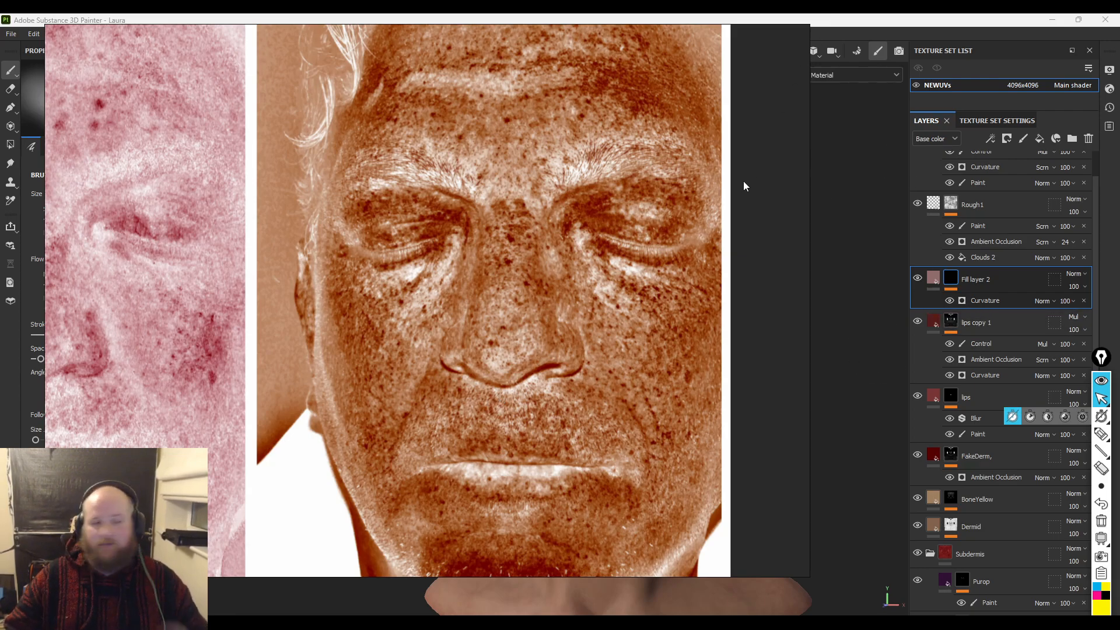
right_click_drag(705, 281, 0, 281)
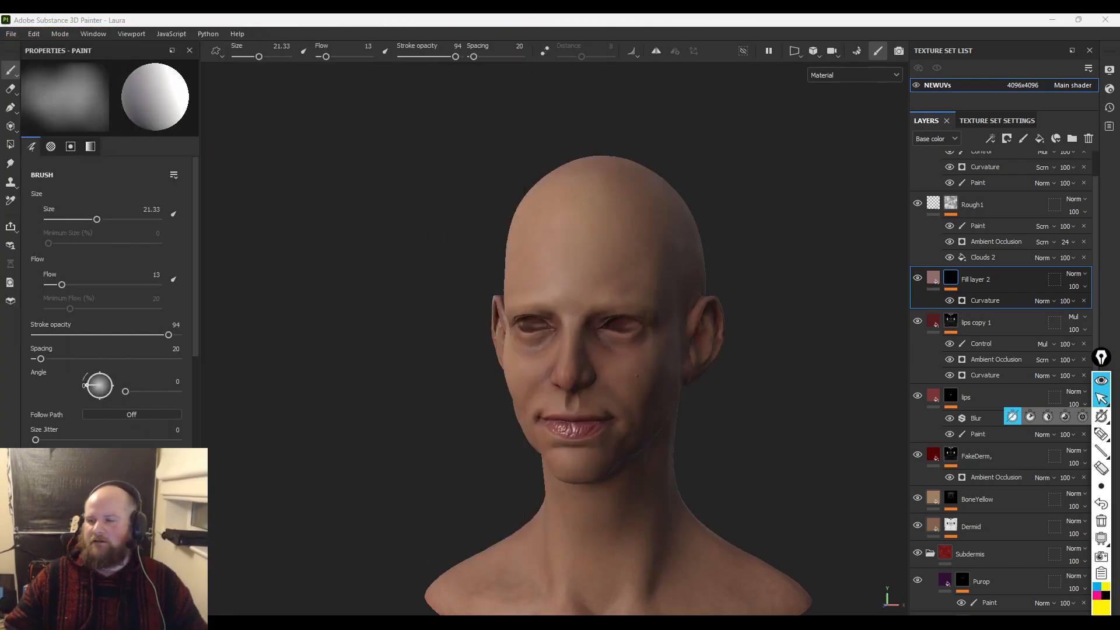
- Rename Fill layer 2 to Lips Lighter
right_click_drag(670, 300, 1057, 528, "alt")
middle_click_drag(553, 431, 558, 385, "alt")
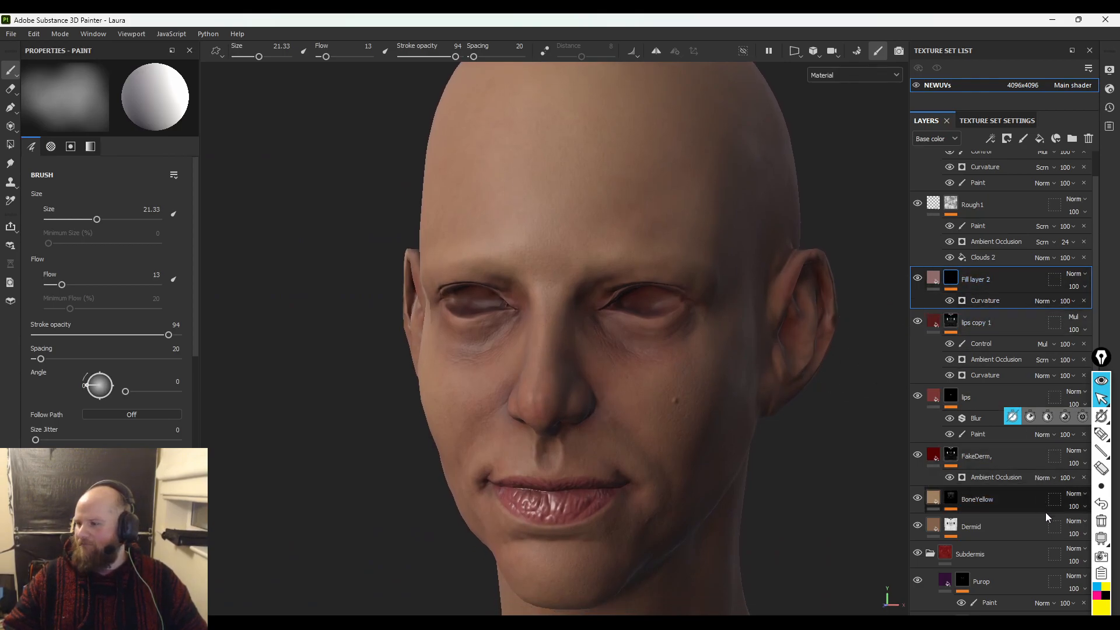
left_click(945, 321)
left_click(982, 280)
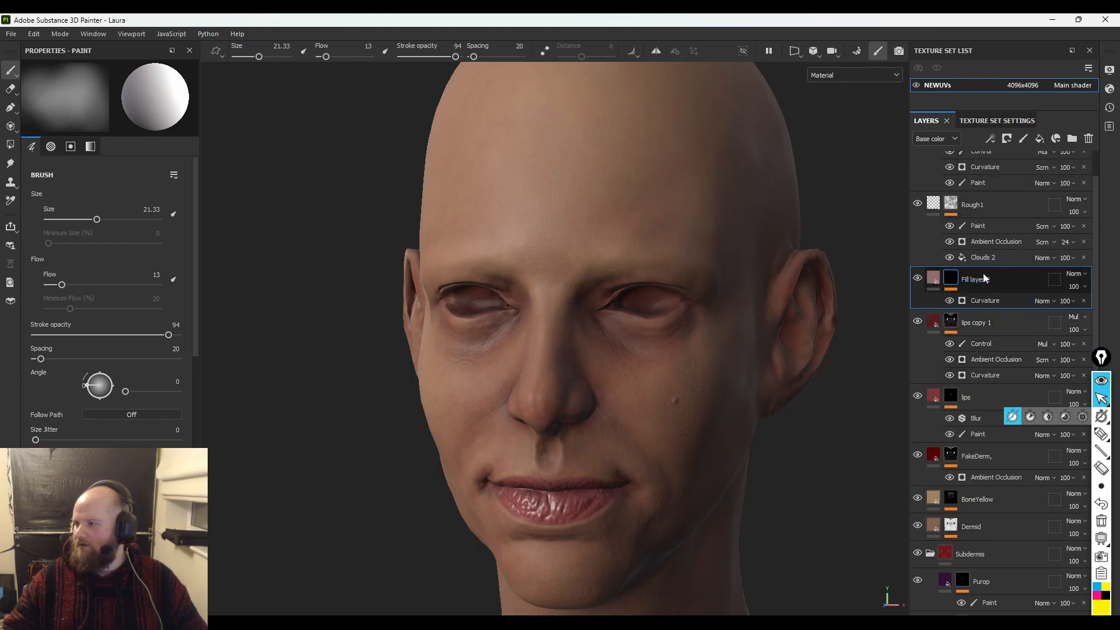
double_click(977, 279)
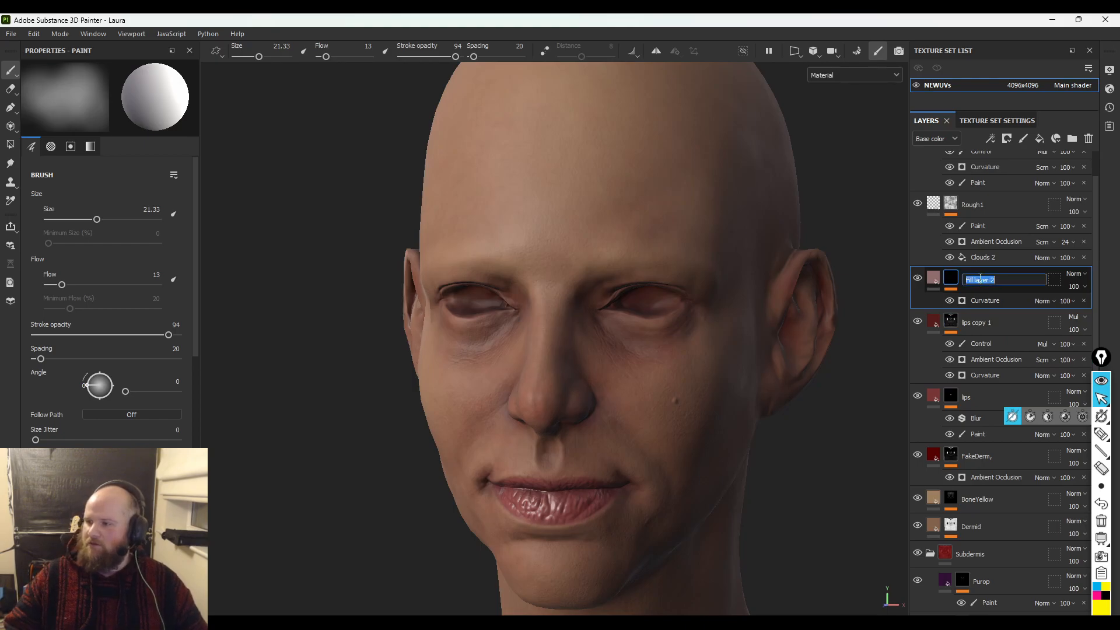
type("Lips Lighter")
key("Return")
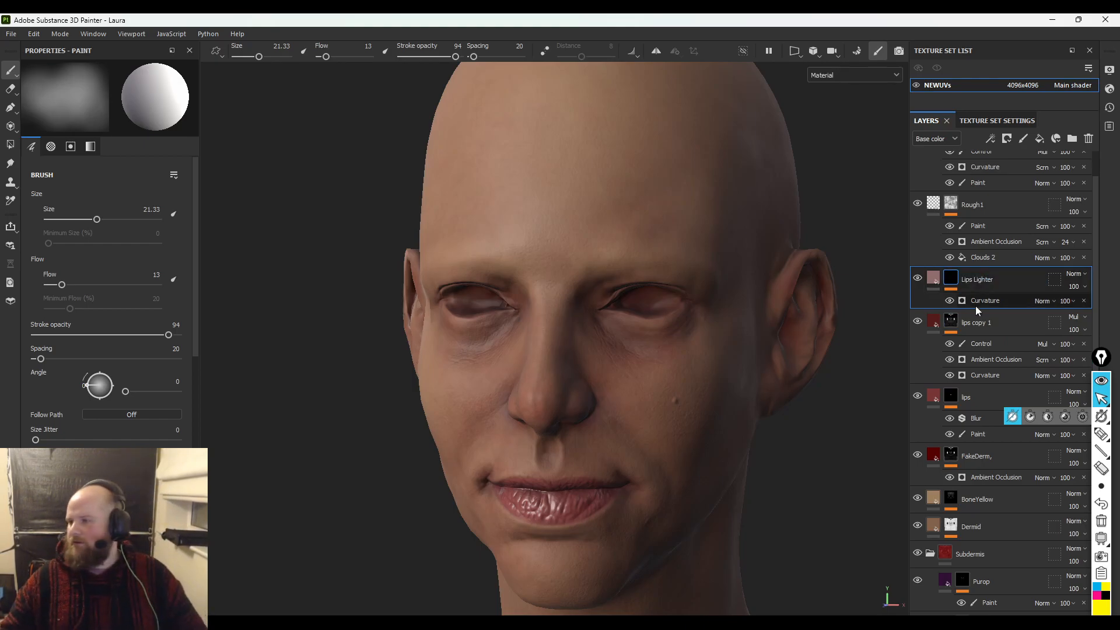
- Create a folder at the top of the layer stack and move the Rough21 and Rough1 layers into it
scroll(1005, 175, "up", 2)
left_click(1005, 175)
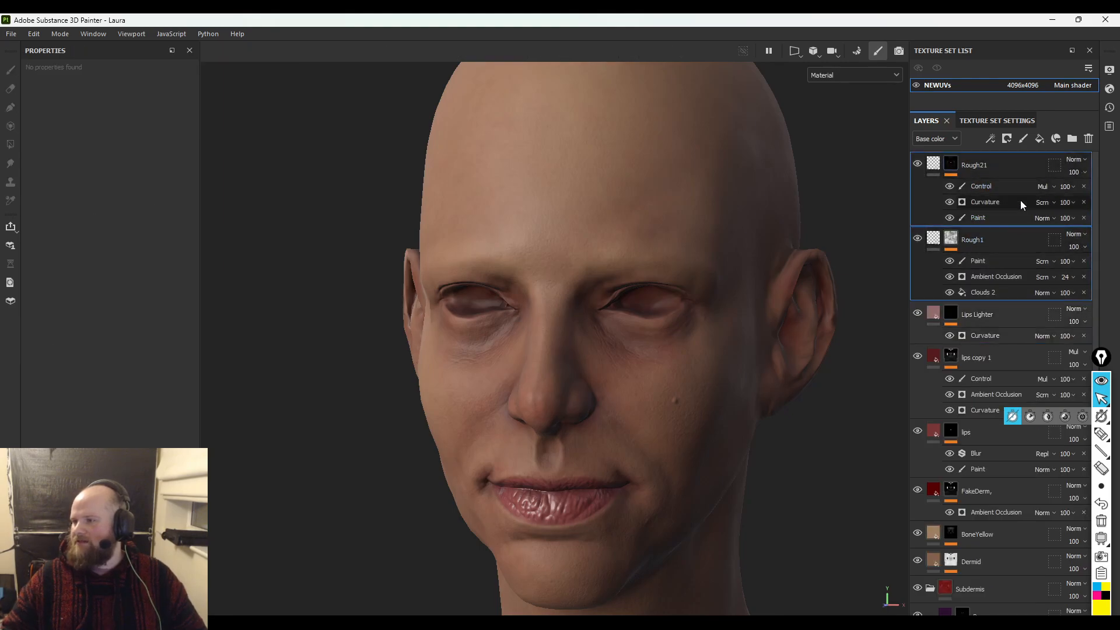
left_click(1072, 138)
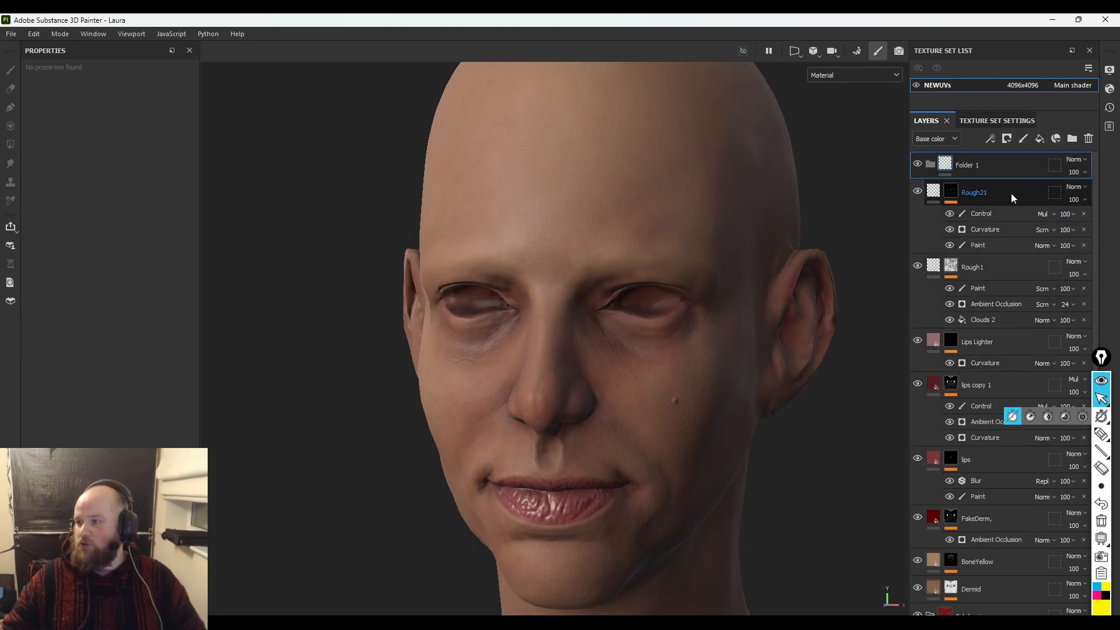
left_click(1010, 194)
left_click(1010, 263, "shift")
left_click_drag(1014, 196, 1010, 168)
- Rename the new folder to Roughness and collapse it
double_click(968, 164)
type("Rop")
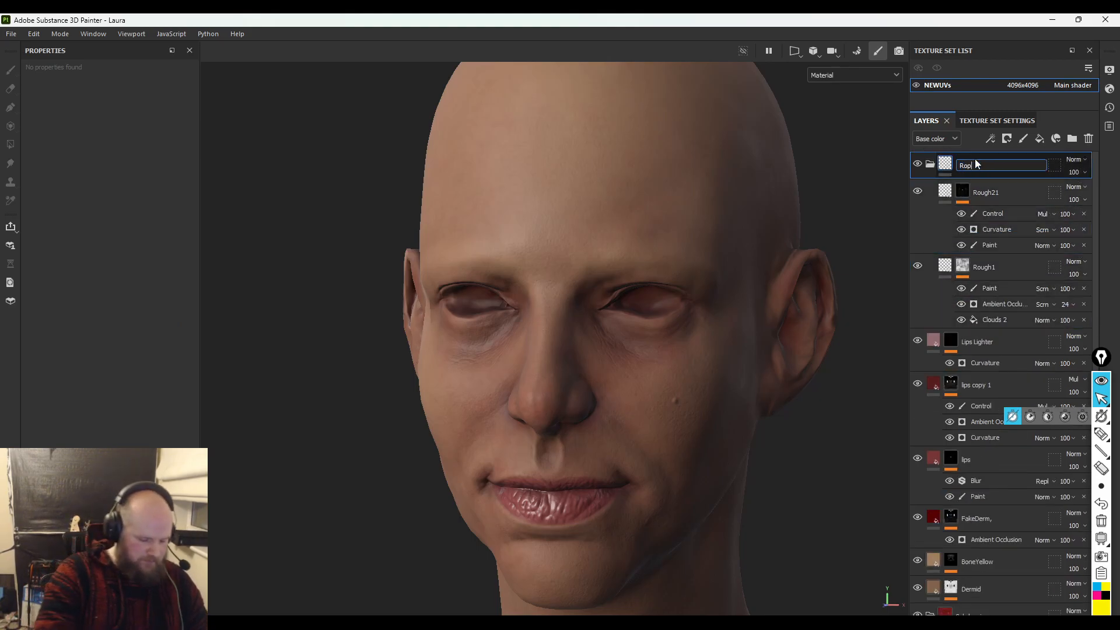
type("ughness")
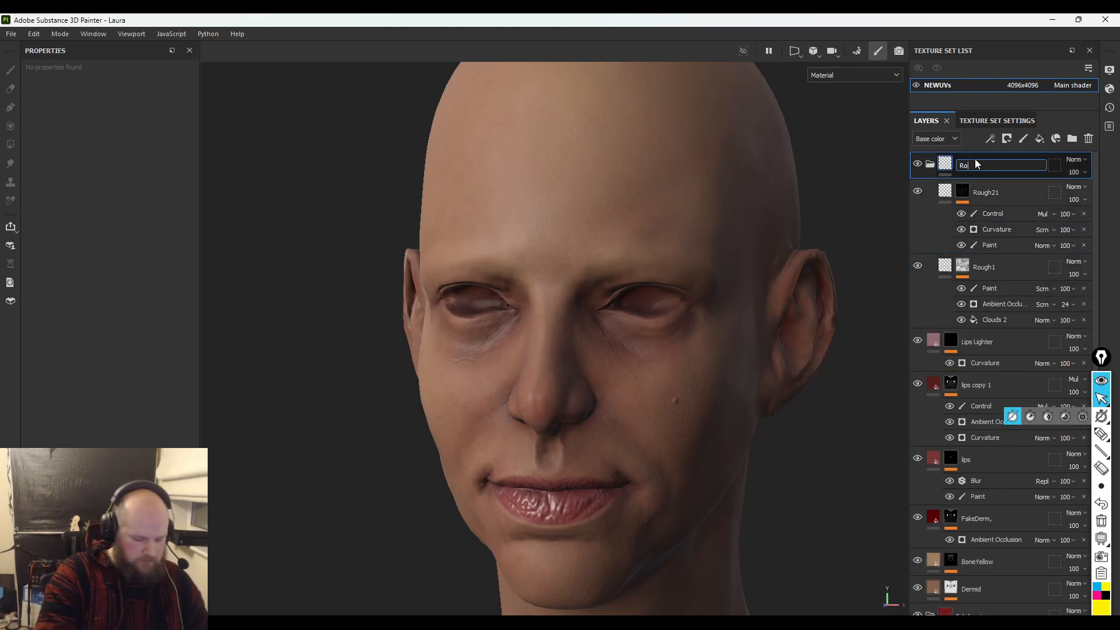
key("Return")
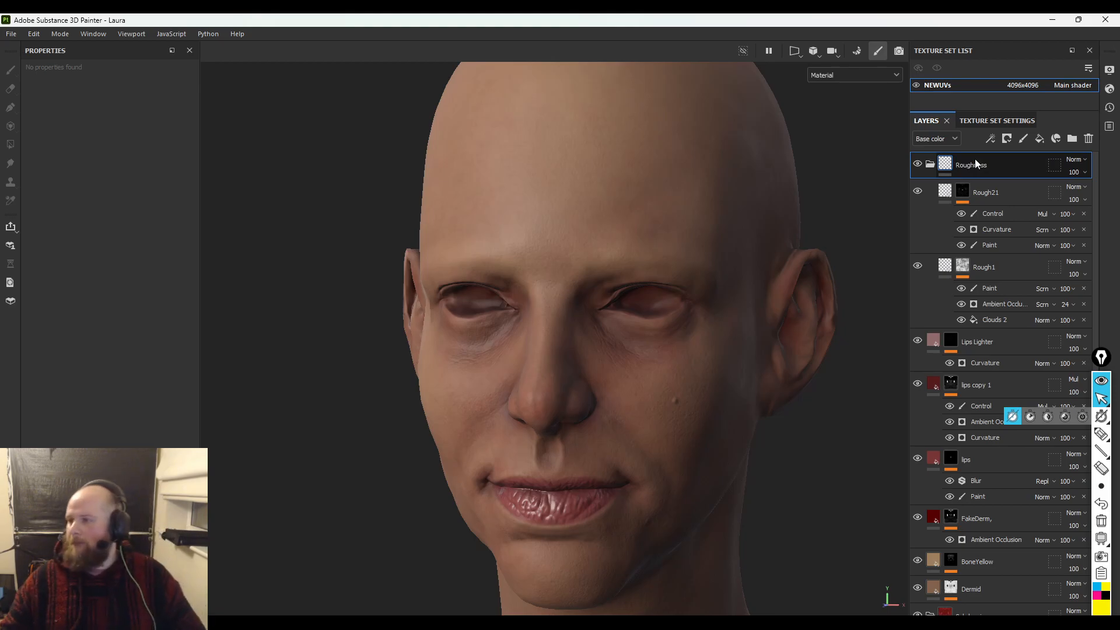
left_click(930, 165)
left_click(914, 198)
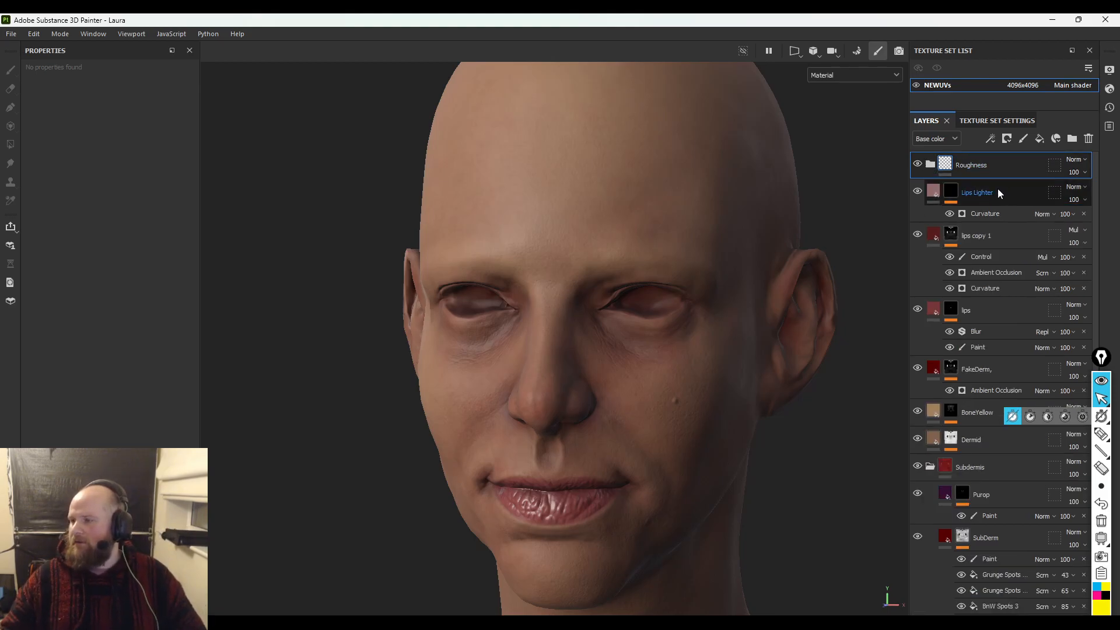
- Add a fill layer above Lips Lighter that affects only color, with brown base color 4B260D
left_click(1039, 138)
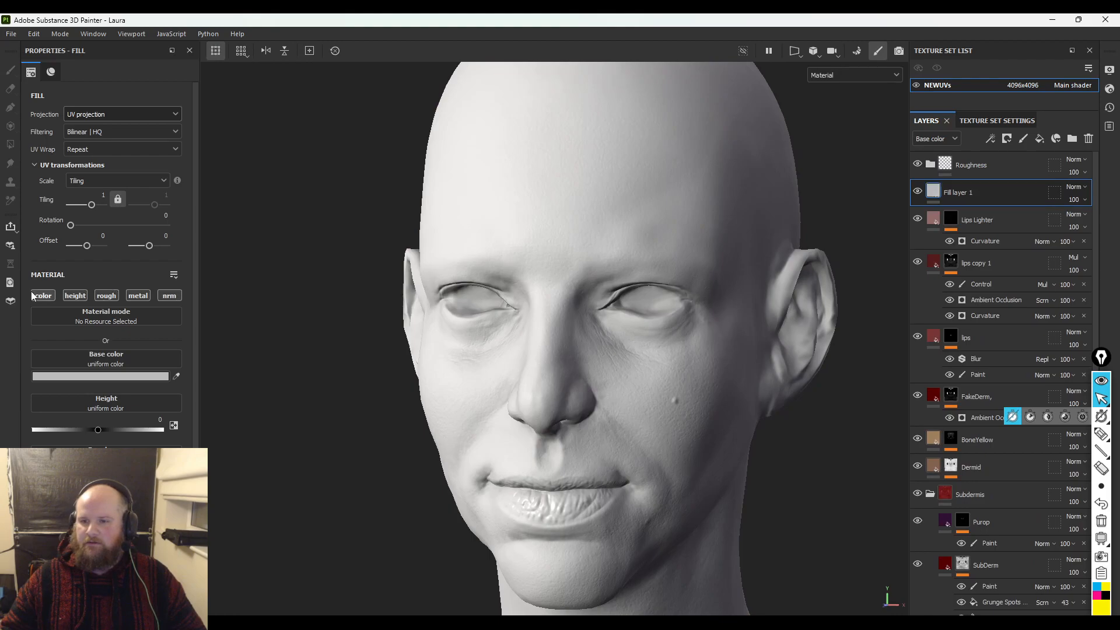
left_click(92, 377)
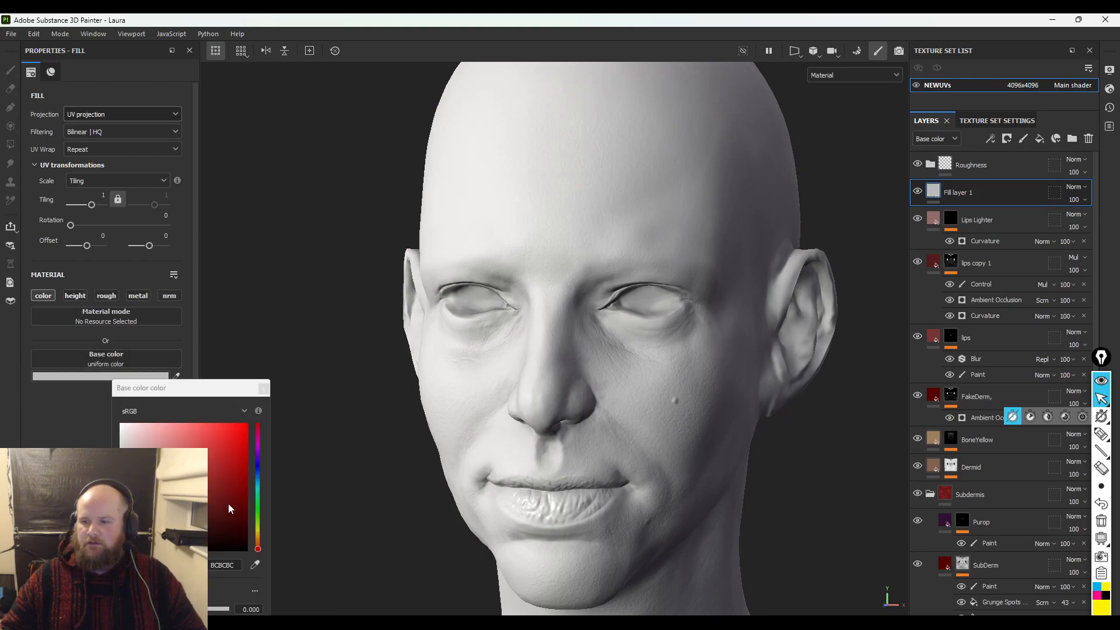
left_click(257, 543)
left_click(227, 518)
mouse_move(217, 511)
left_mouse_down()
mouse_move(204, 499)
mouse_move(220, 517)
left_mouse_up()
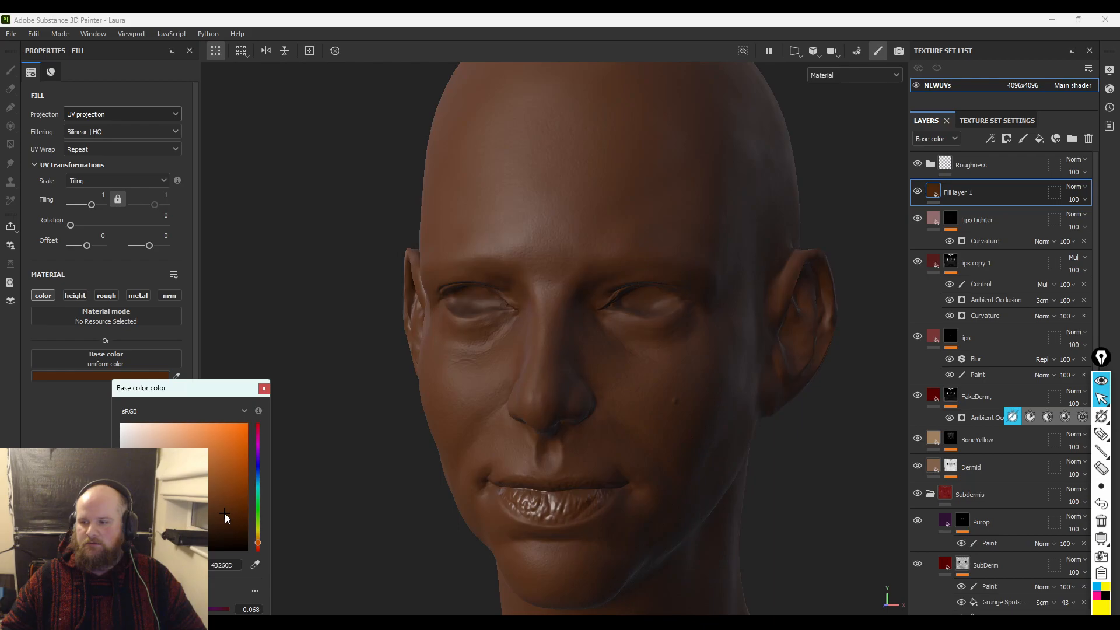
- Hide the Roughness folder, display only the base color, and darken the new fill layer's brown to 3A1E0A
left_click(918, 164)
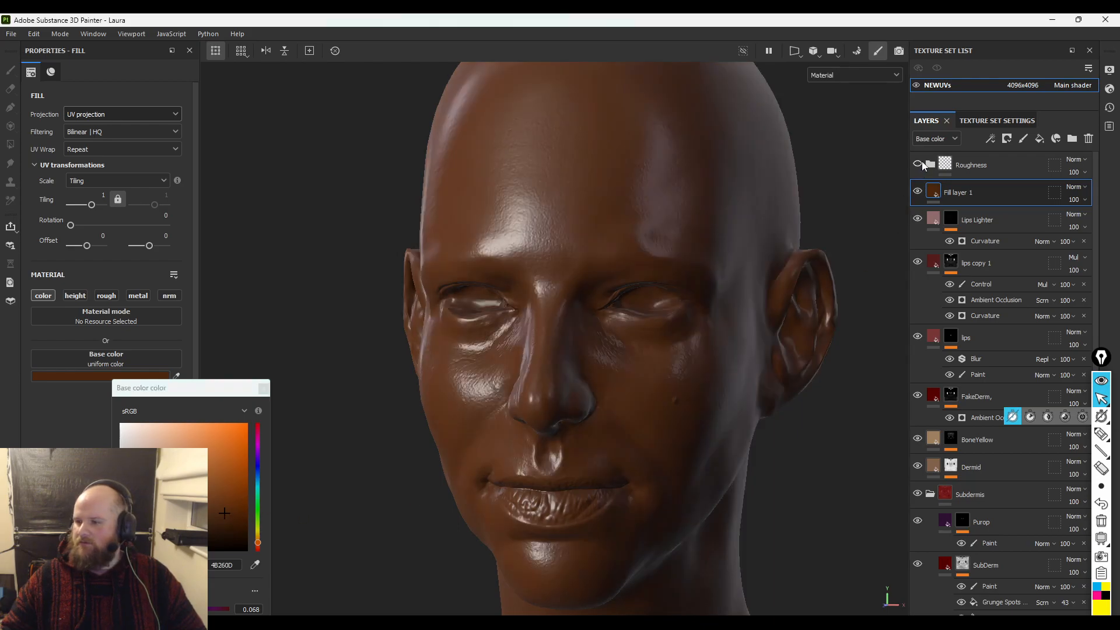
key("c")
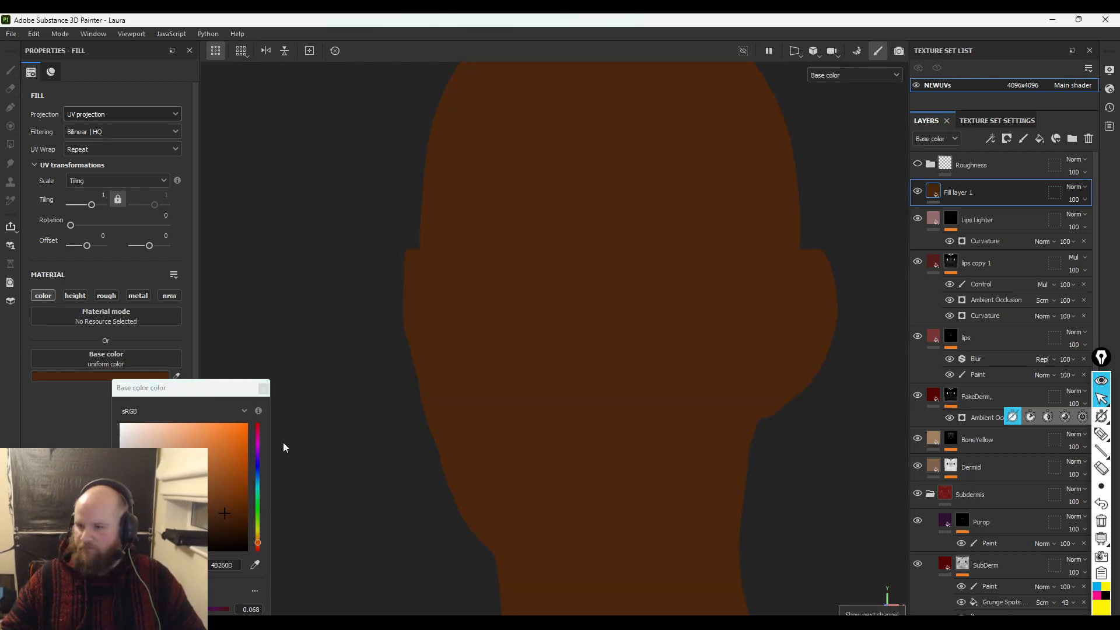
left_click(226, 514)
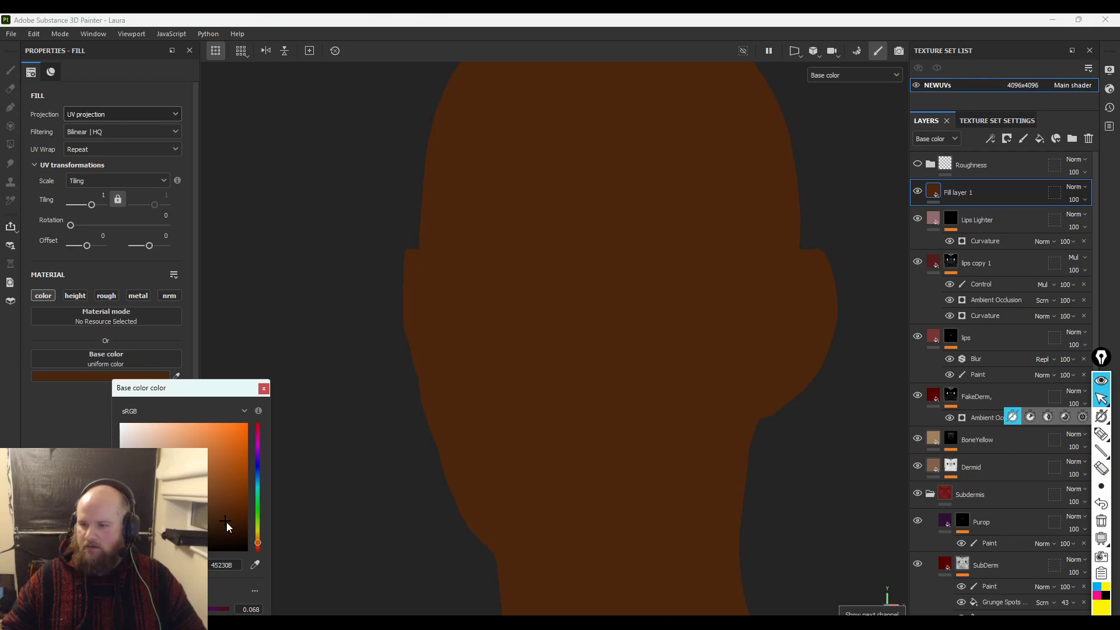
left_click(226, 521)
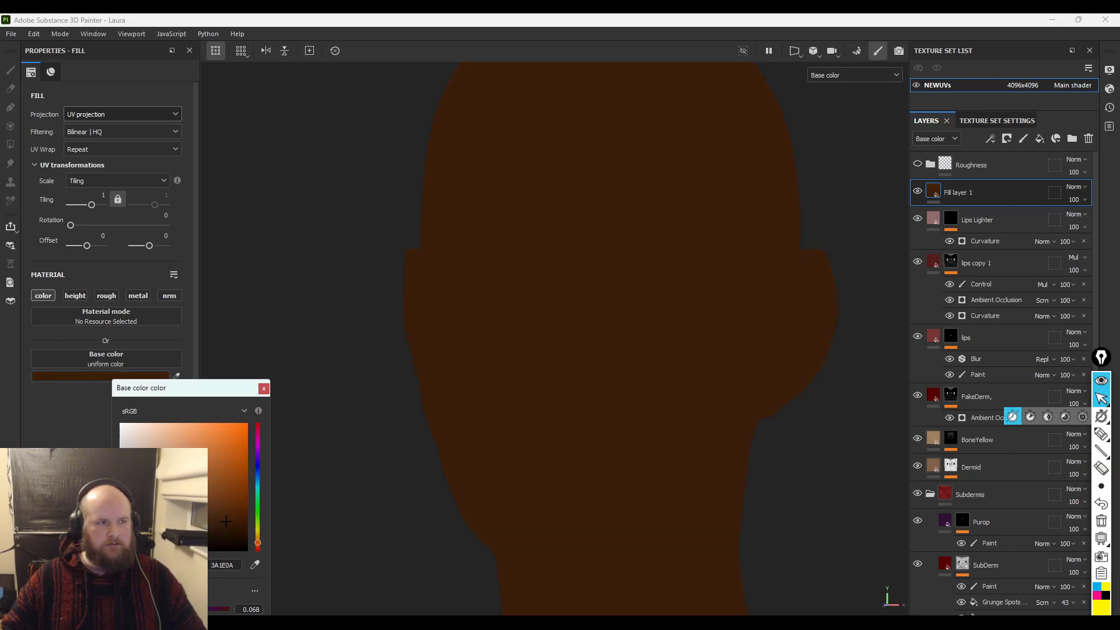
- Set the NEWUVs texture set size to 2048 and close the base color picker
left_click(980, 122)
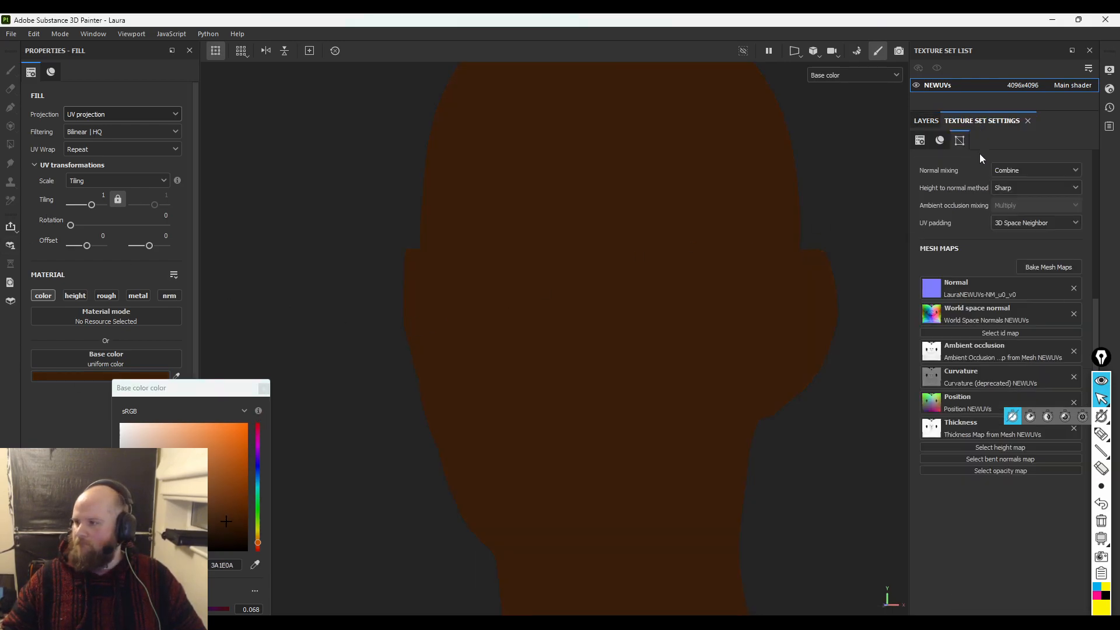
scroll(978, 267, "up", 4)
left_click(986, 237)
left_click(986, 302)
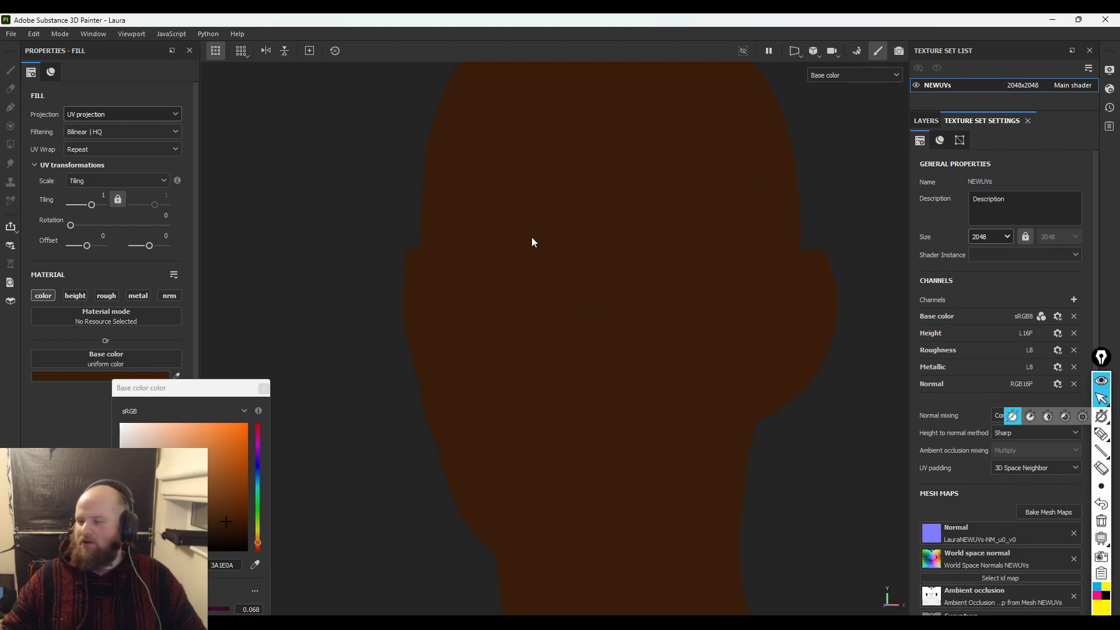
left_click(264, 388)
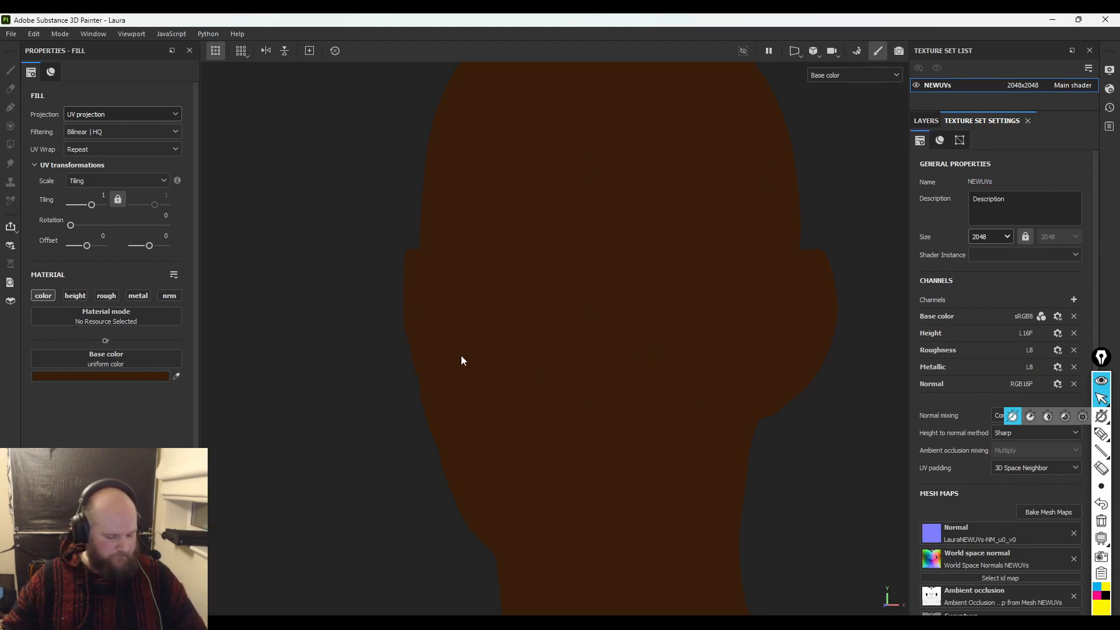
- Return to the material view and give Fill layer 1 a black mask with a paint effect
key("m")
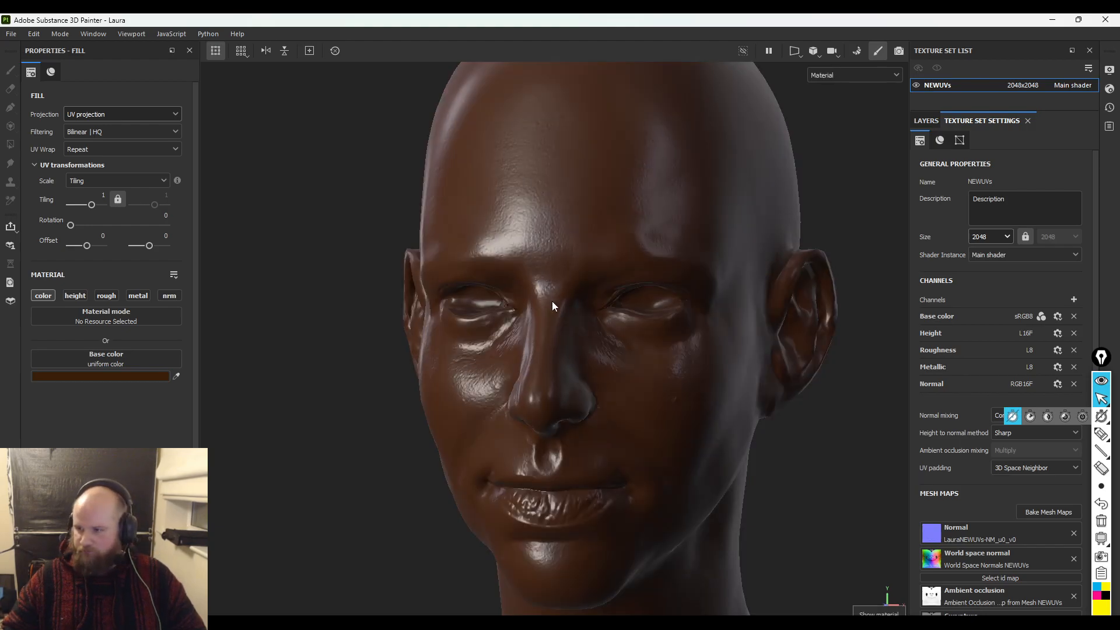
right_click_drag(506, 296, 621, 315, "alt")
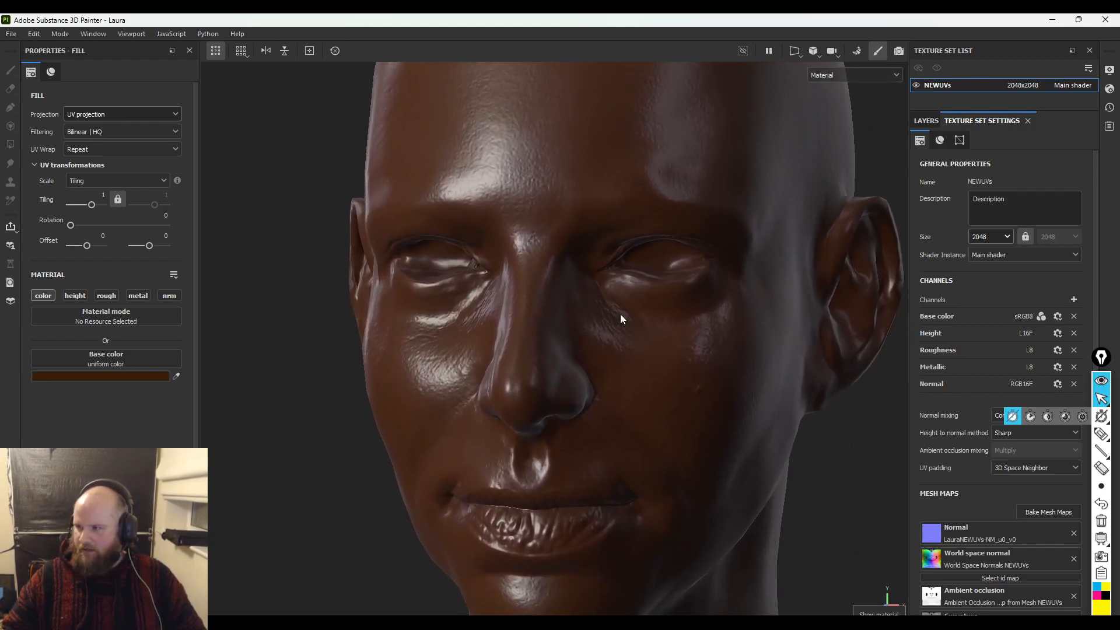
left_click(926, 121)
left_click(942, 191)
right_click(954, 197)
left_click(968, 208)
right_click(953, 192)
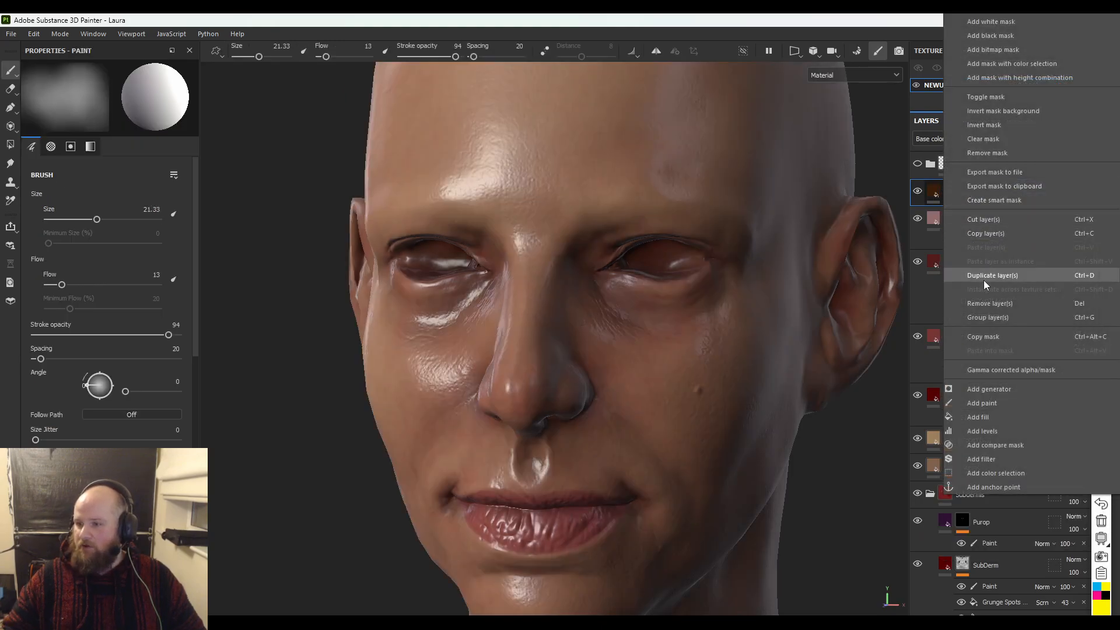
left_click(992, 404)
- Display only the base color and pick the Dots brush from the brush assets for painting freckles
key("c")
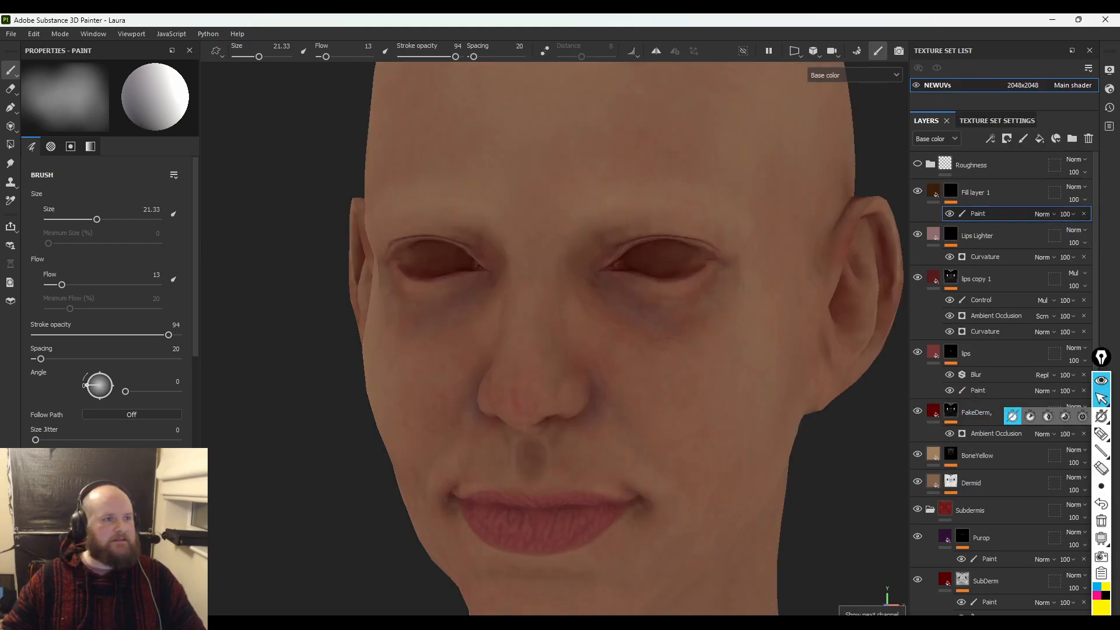
mouse_move(0, 102)
left_mouse_down()
mouse_move(378, 40)
mouse_move(649, 81)
mouse_move(660, 149)
mouse_move(648, 122)
left_mouse_up()
left_click(815, 142)
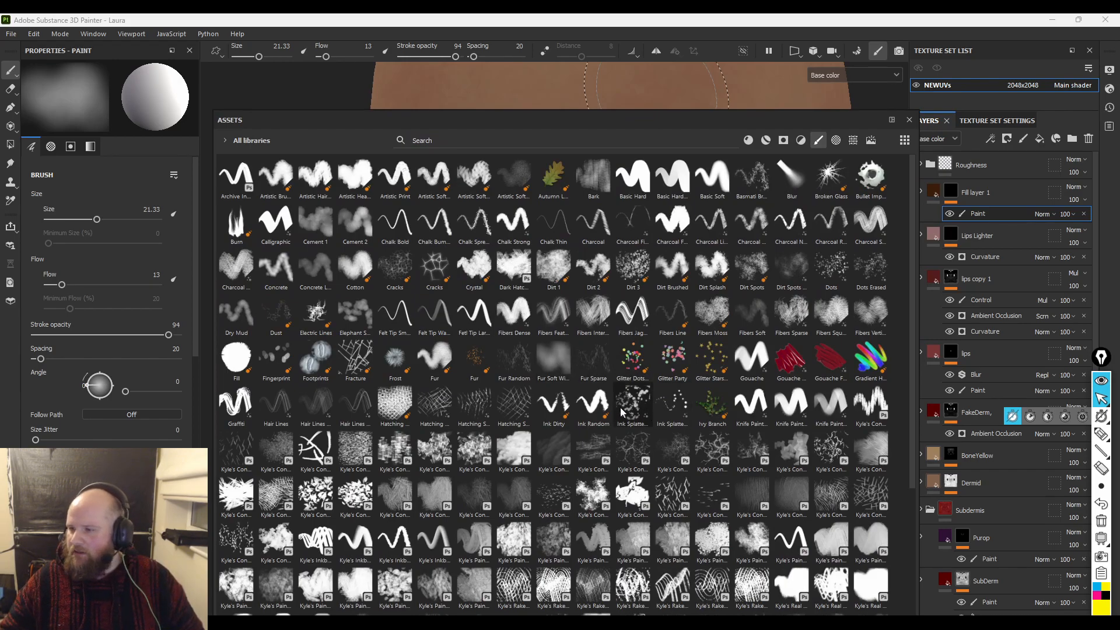
mouse_move(621, 407)
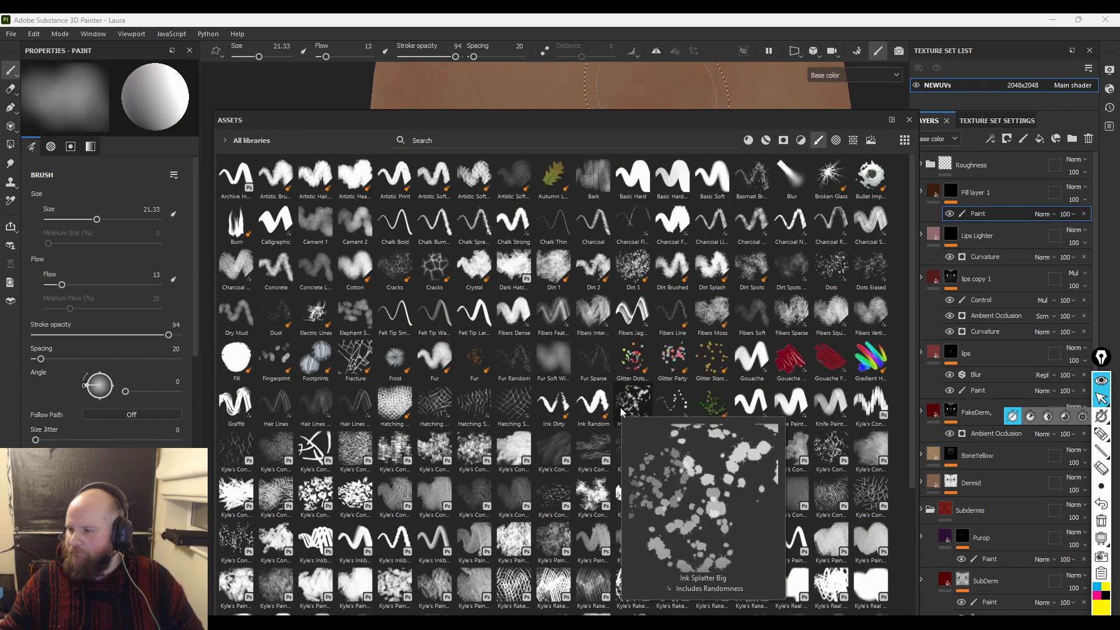
mouse_move(835, 267)
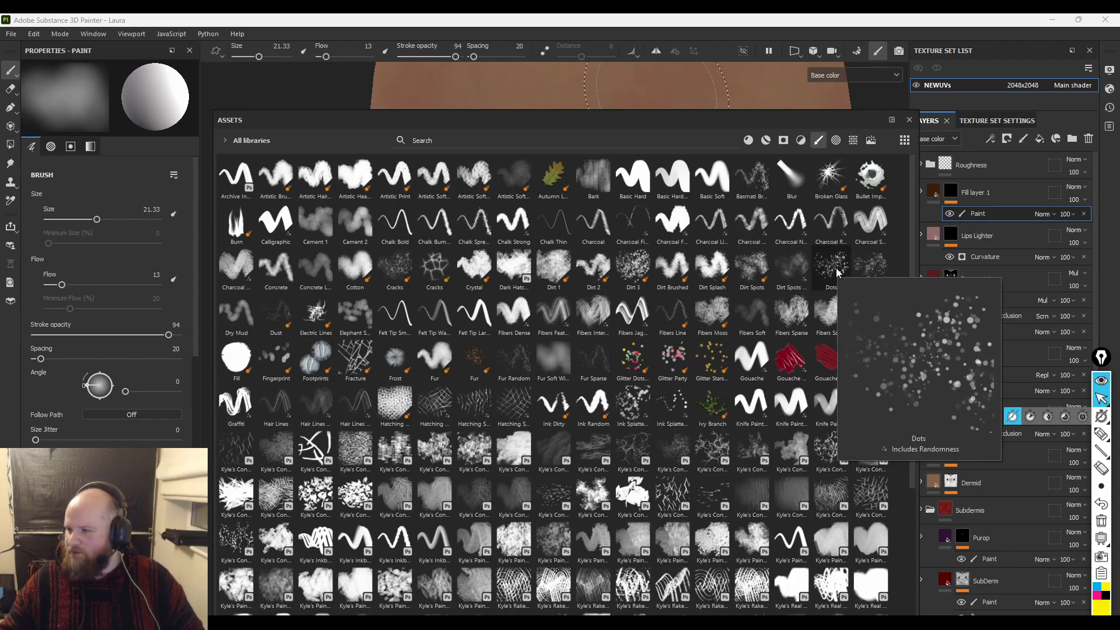
left_click(836, 267)
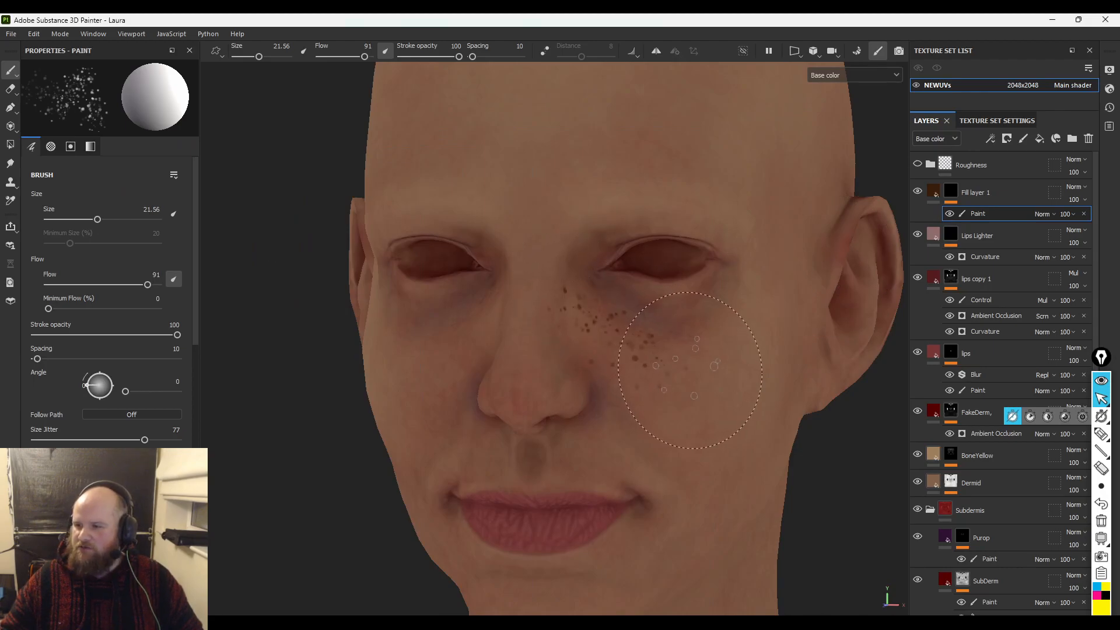
- Set the Dots brush spacing to 28 and size to 24.24, trying a freckle stroke on the cheek and undoing it
mouse_move(580, 336)
right_mouse_down("ctrl")
mouse_move(606, 336)
mouse_move(586, 336)
right_mouse_up("ctrl")
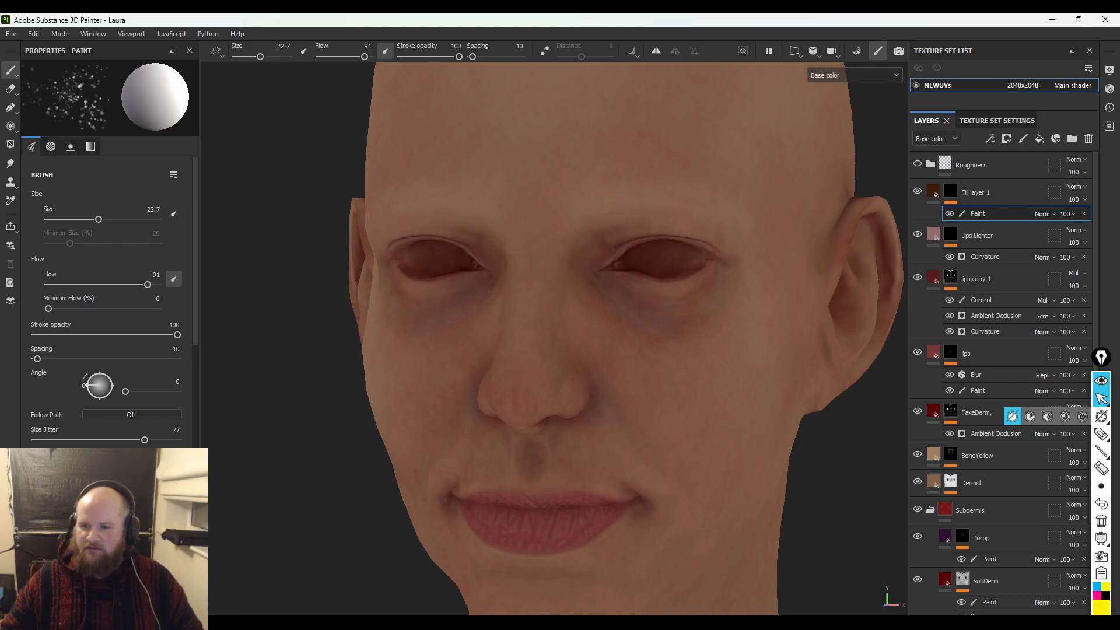
mouse_move(44, 361)
left_mouse_down()
mouse_move(55, 361)
mouse_move(43, 361)
left_mouse_up()
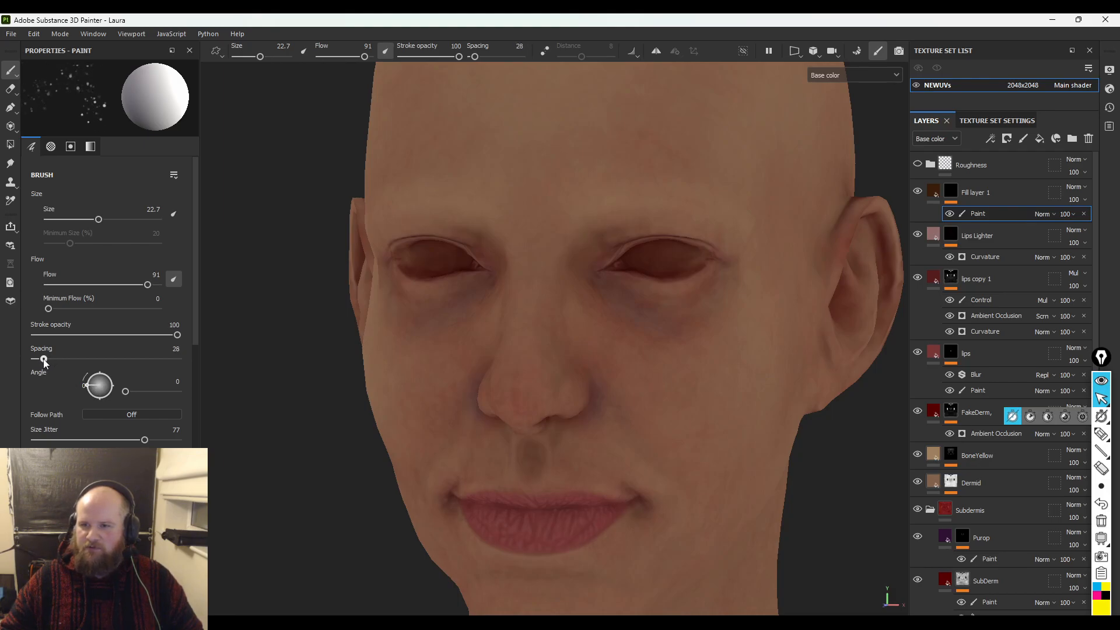
left_click_drag(605, 344, 659, 379)
key("ctrl+z")
key("bracketright")
- Paint freckles over the nose and cheeks in the mask of Fill layer 1
left_click_drag(617, 328, 681, 395)
mouse_move(569, 350)
left_mouse_down()
mouse_move(525, 324)
mouse_move(490, 327)
mouse_move(428, 355)
mouse_move(469, 364)
mouse_move(402, 397)
mouse_move(394, 370)
mouse_move(426, 350)
left_mouse_up()
left_click_drag(654, 348, 547, 348, "alt")
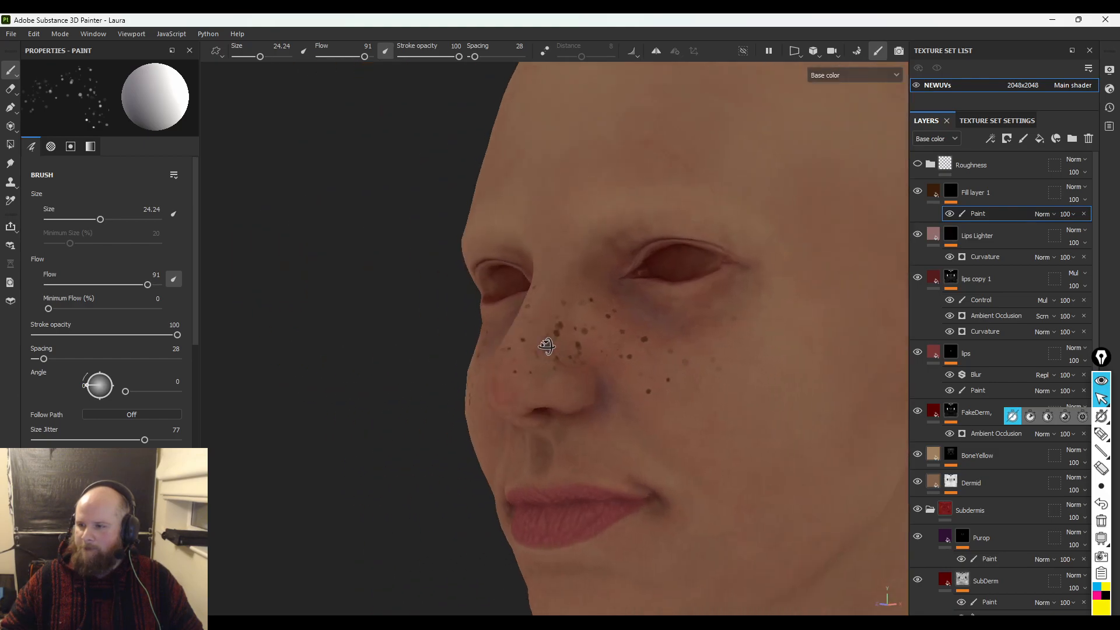
mouse_move(794, 404)
left_mouse_down()
mouse_move(775, 385)
mouse_move(741, 403)
mouse_move(750, 409)
mouse_move(724, 373)
left_mouse_up()
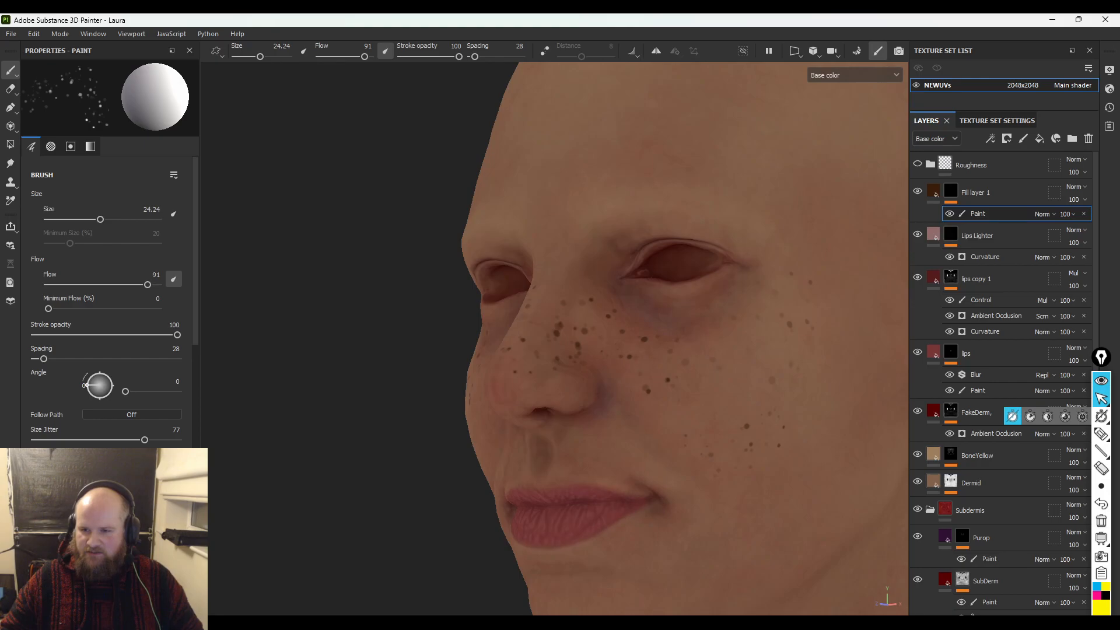
- Reduce the brush's size jitter to 23 and paint more freckles across both cheeks and the nose bridge
left_click_drag(136, 439, 68, 440)
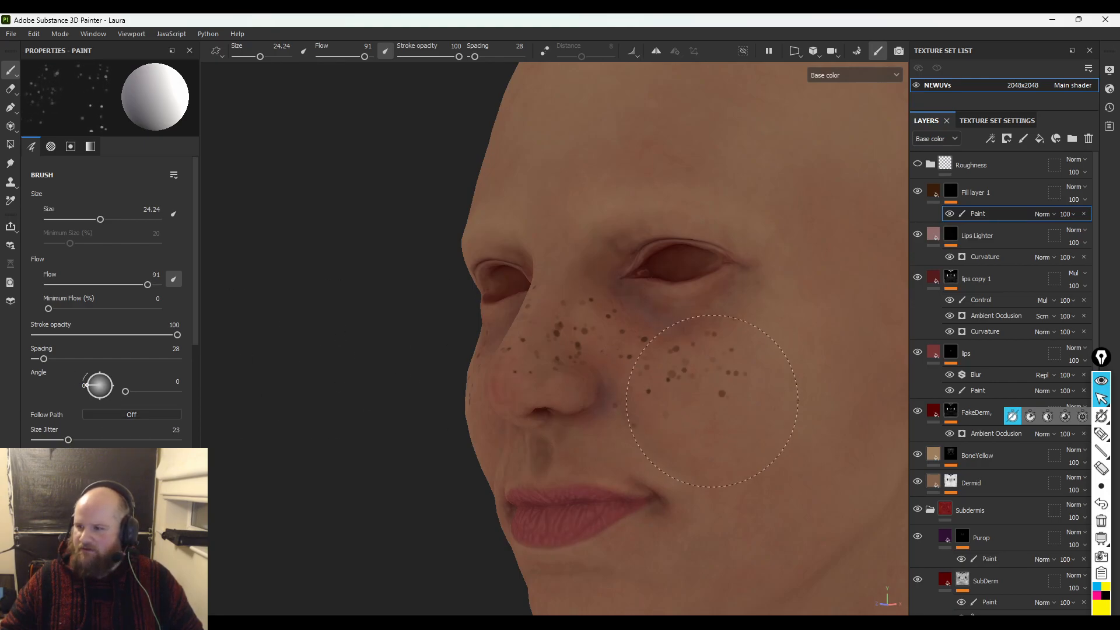
left_click_drag(817, 446, 756, 430, "alt")
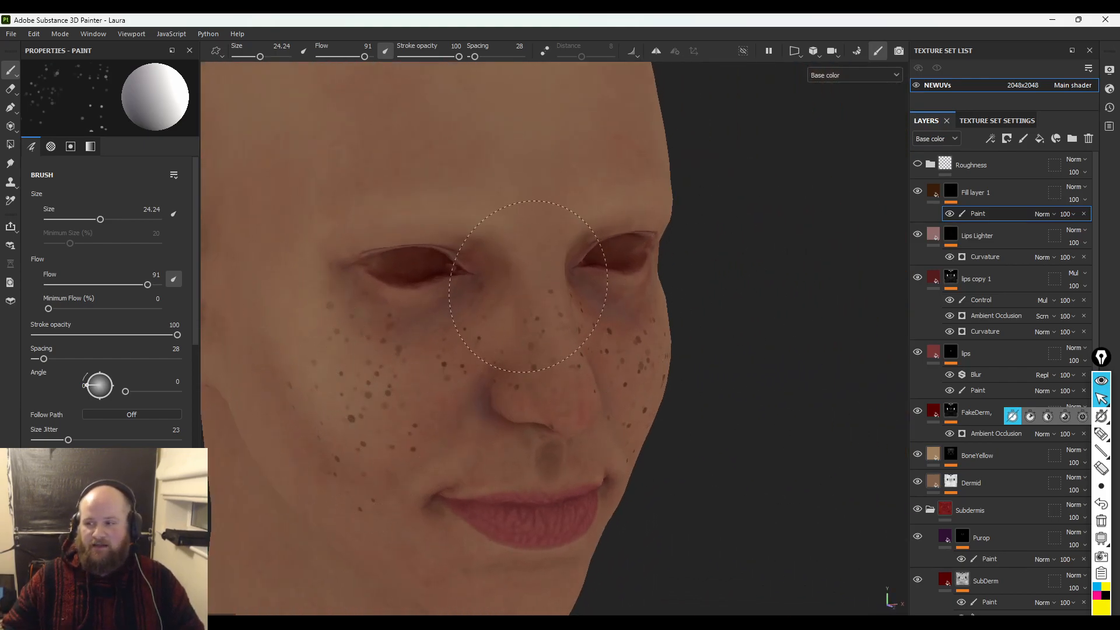
left_click_drag(594, 352, 333, 426, "alt")
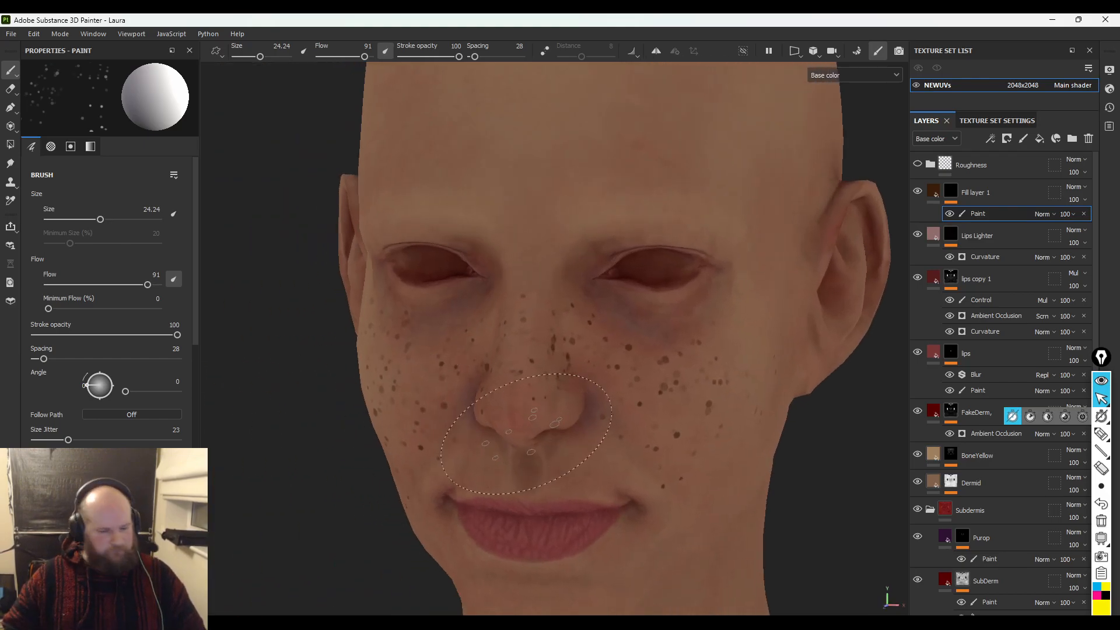
left_click_drag(604, 400, 634, 335, "alt")
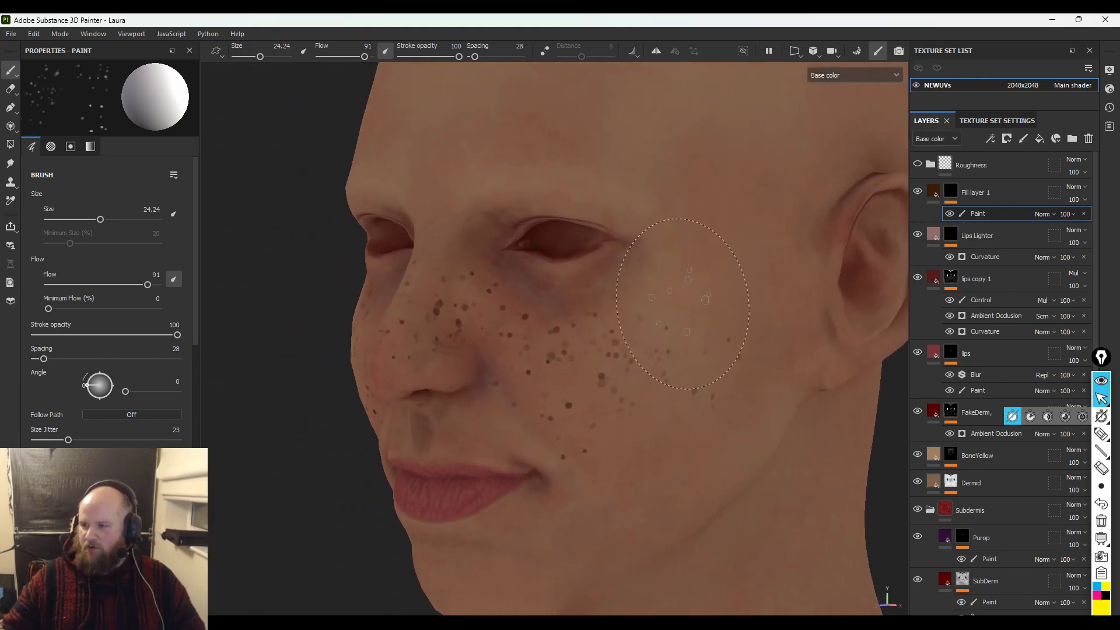
mouse_move(643, 486)
left_mouse_down("alt")
mouse_move(633, 395)
mouse_move(465, 358)
mouse_move(528, 318)
left_mouse_up("alt")
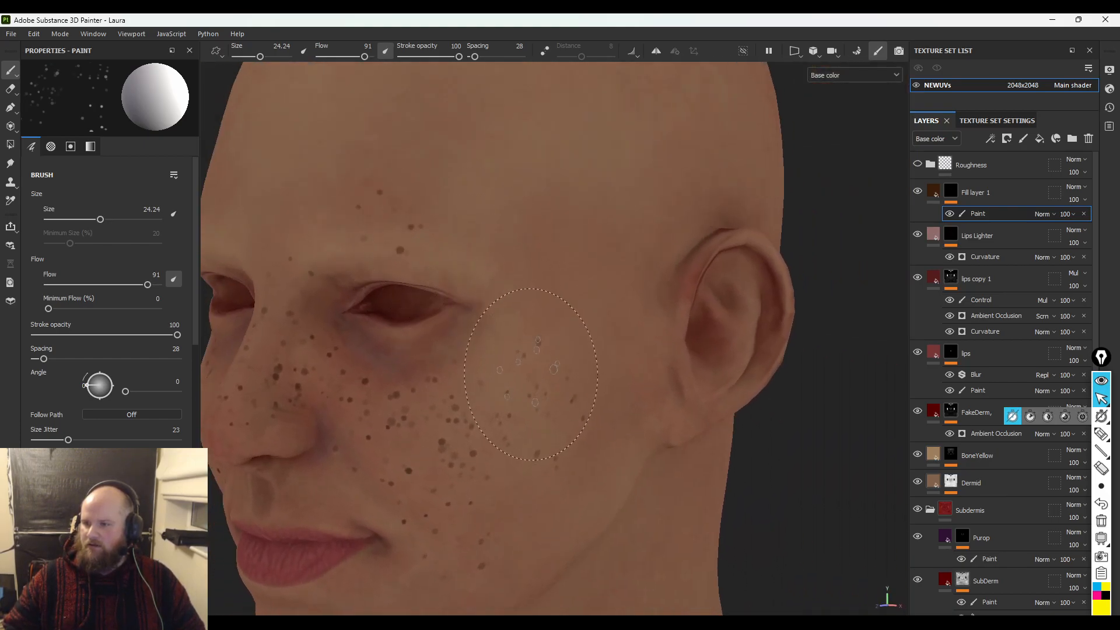
left_click_drag(508, 387, 729, 355, "alt")
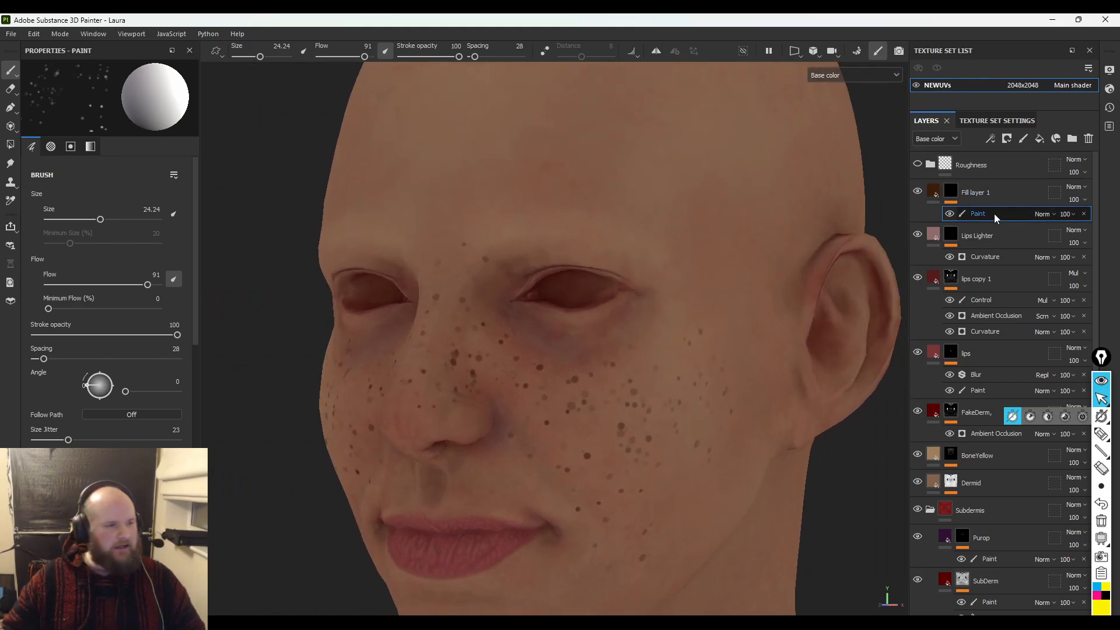
right_click(994, 216)
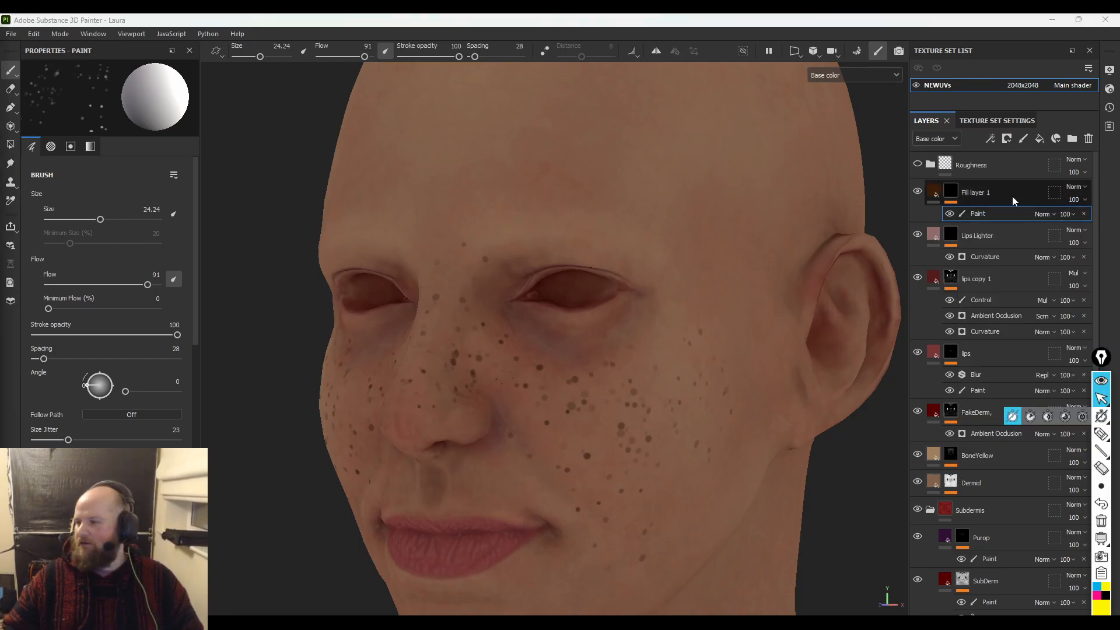
- Add a Blur Slope filter to the mask of Fill layer 1 above its Paint effect
left_click(959, 192)
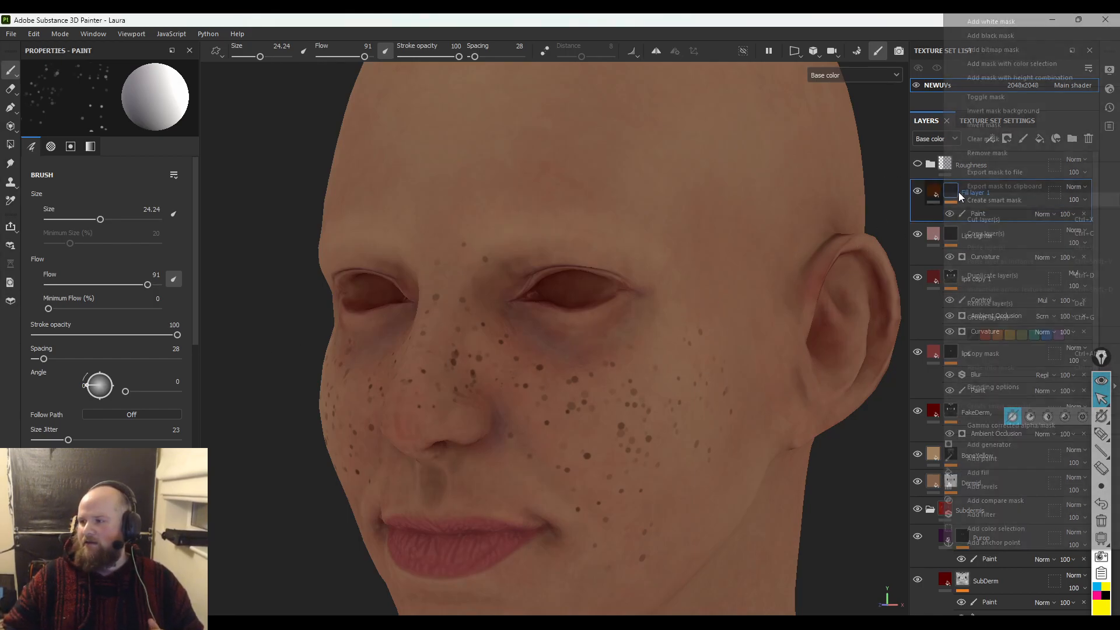
right_click(955, 194)
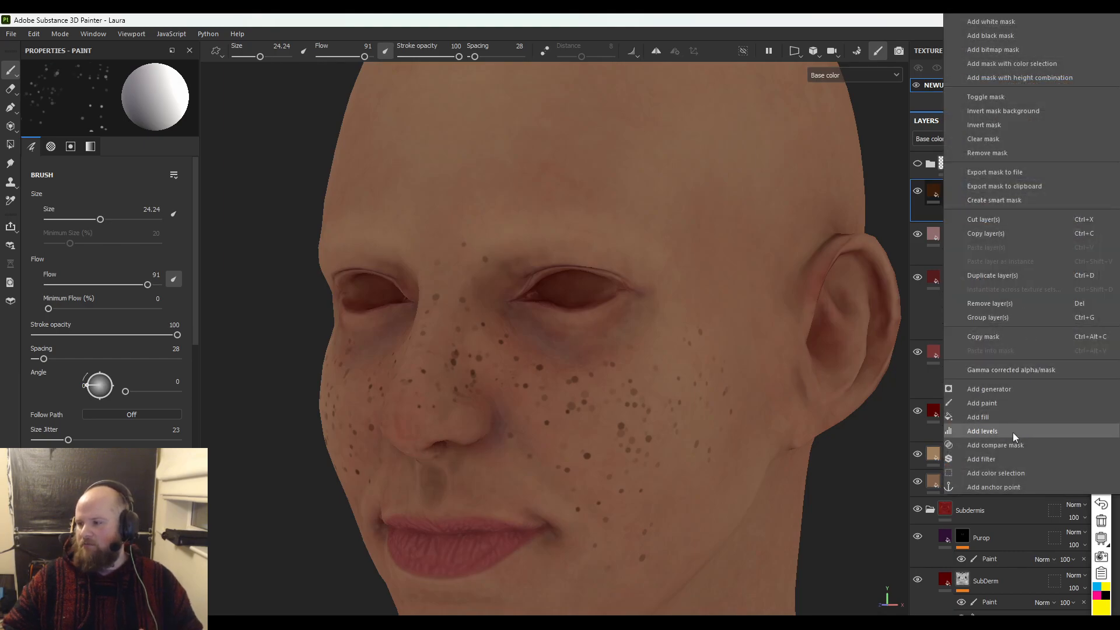
left_click(1010, 456)
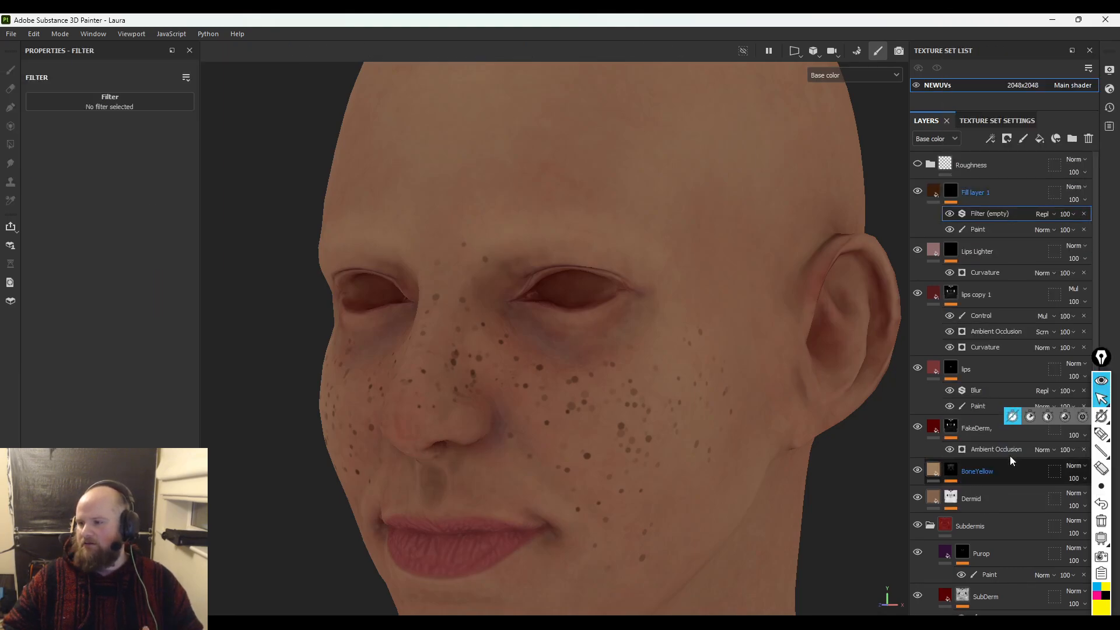
left_click(111, 103)
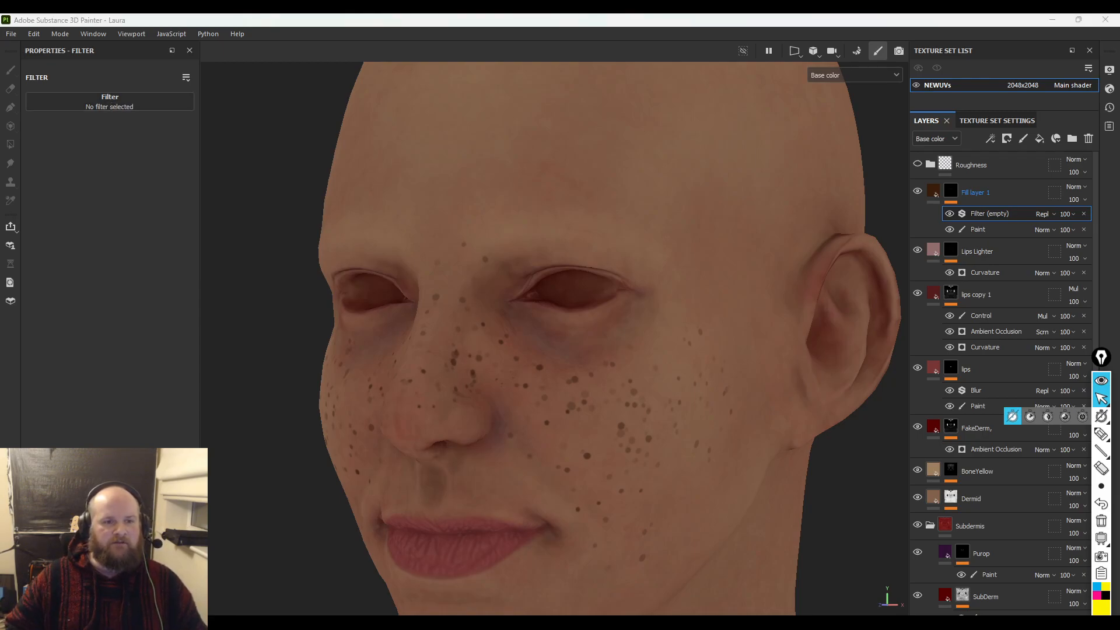
left_click(101, 100)
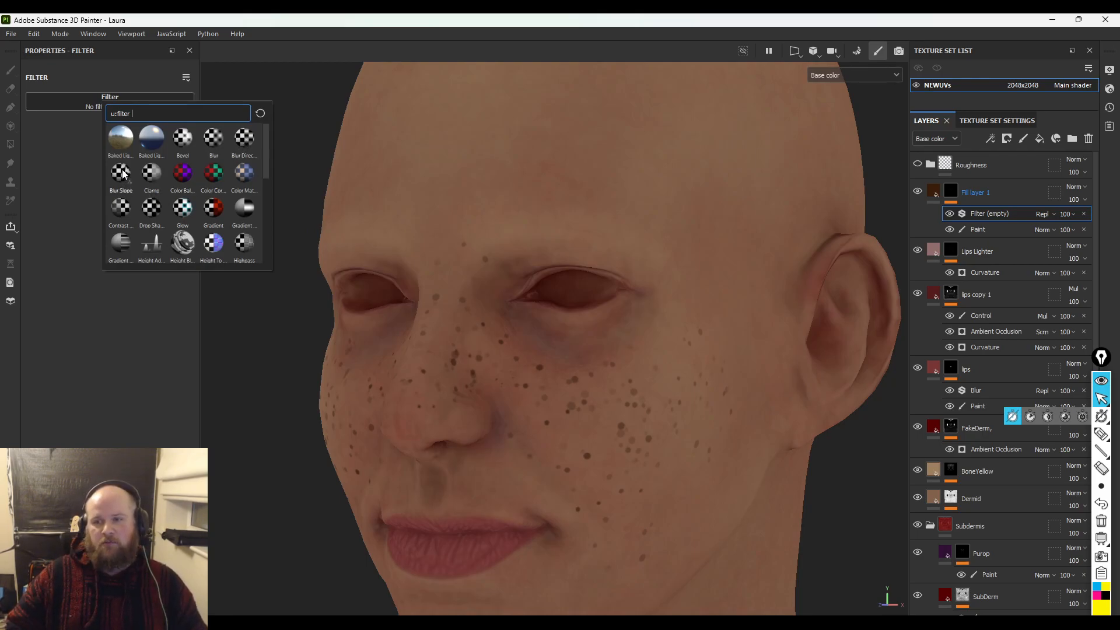
mouse_move(122, 173)
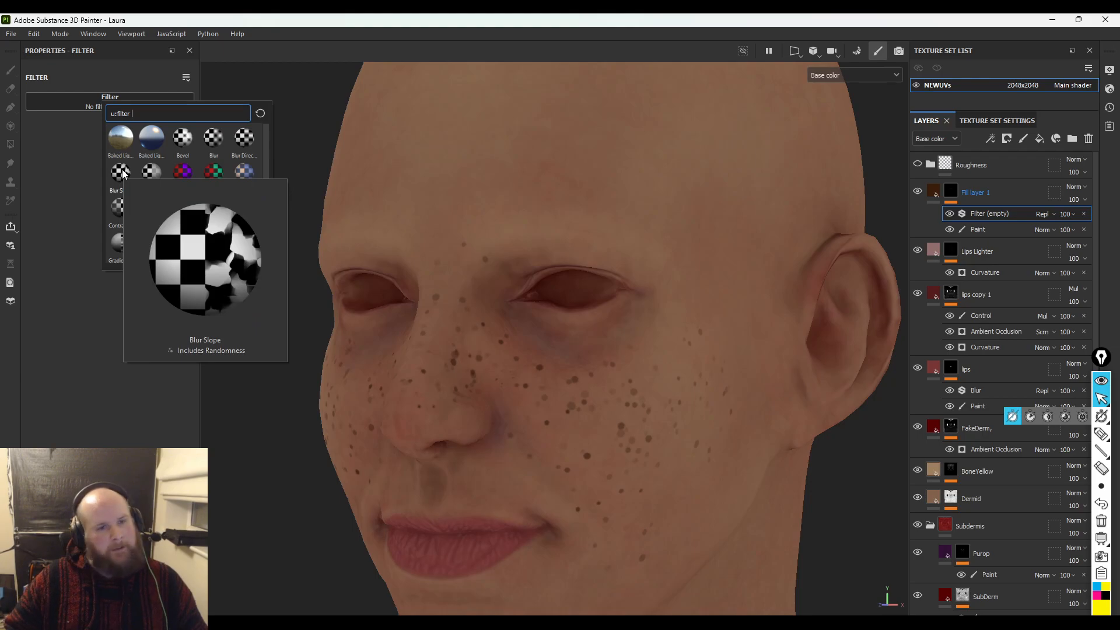
left_click(121, 170)
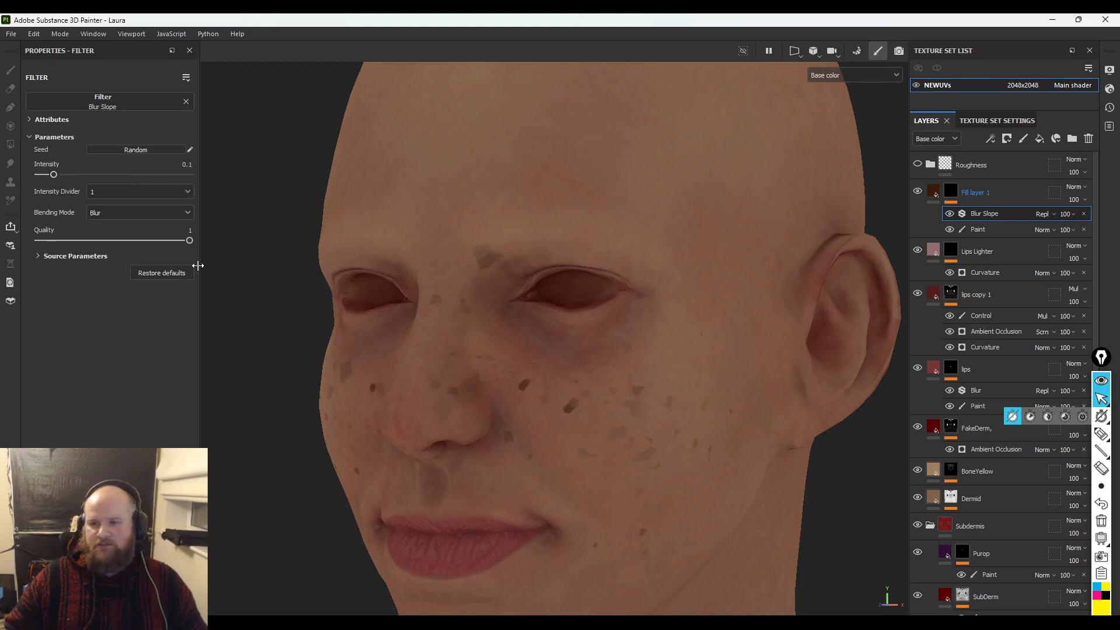
- Try the Blur Slope filter at intensities 0 and 0.016, with the intensity divider set to 10
left_click_drag(53, 175, 24, 191)
right_click_drag(466, 232, 682, 390, "alt")
middle_click_drag(578, 365, 513, 249, "alt")
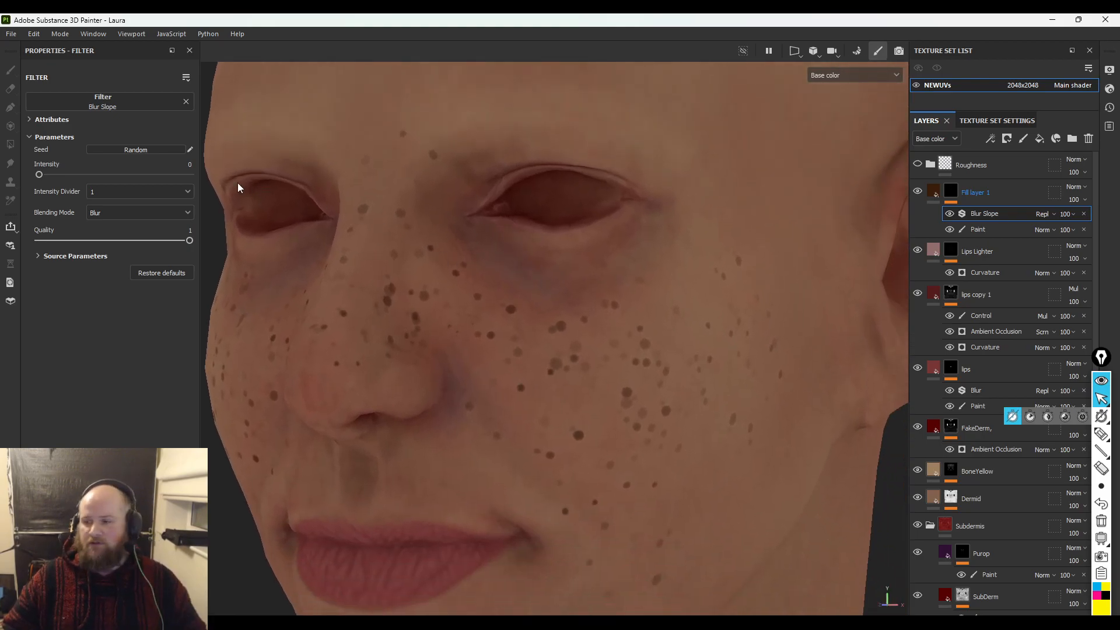
mouse_move(39, 174)
left_mouse_down()
mouse_move(70, 180)
mouse_move(42, 178)
left_mouse_up()
left_click(107, 198)
left_click(109, 206)
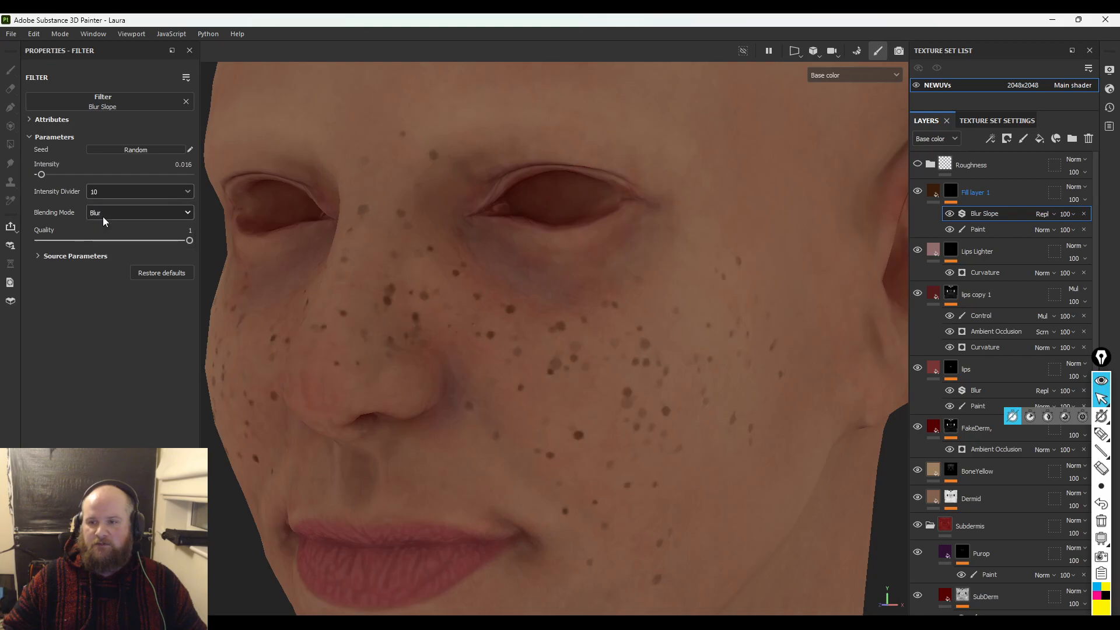
- Try a Blur Slope intensity of 0.463 with the intensity divider at 10
left_click(113, 198)
left_click(114, 204)
left_click_drag(44, 174, 127, 172)
left_click(141, 196)
left_click(120, 223)
- Set the Blur Slope intensity divider to 100 and its intensity to 1
left_click(129, 191)
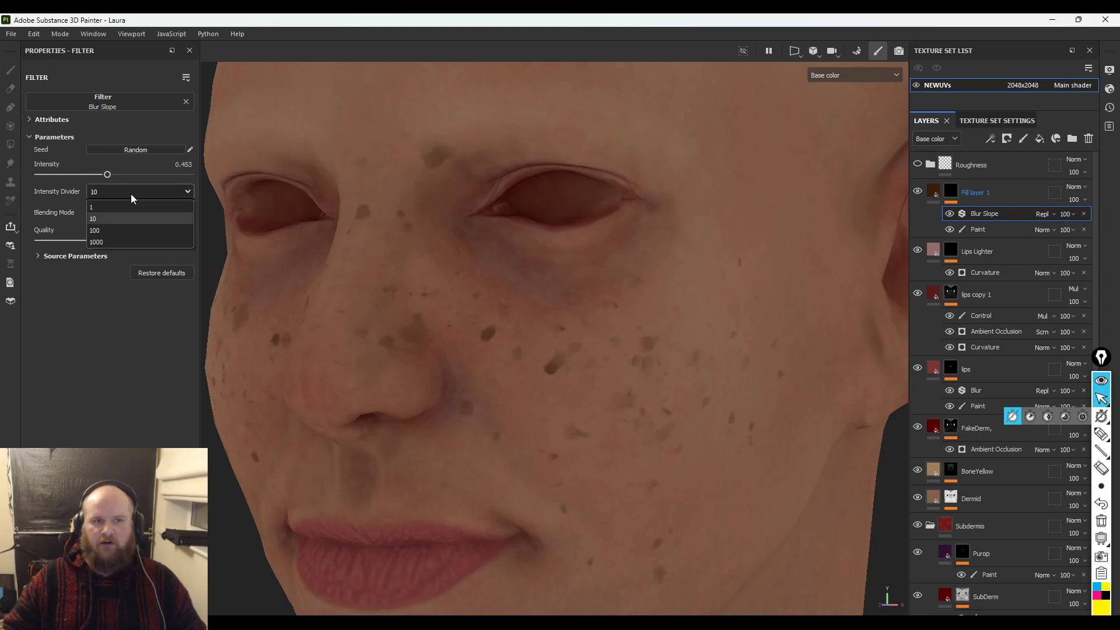
left_click(132, 230)
left_click_drag(107, 174, 32, 175)
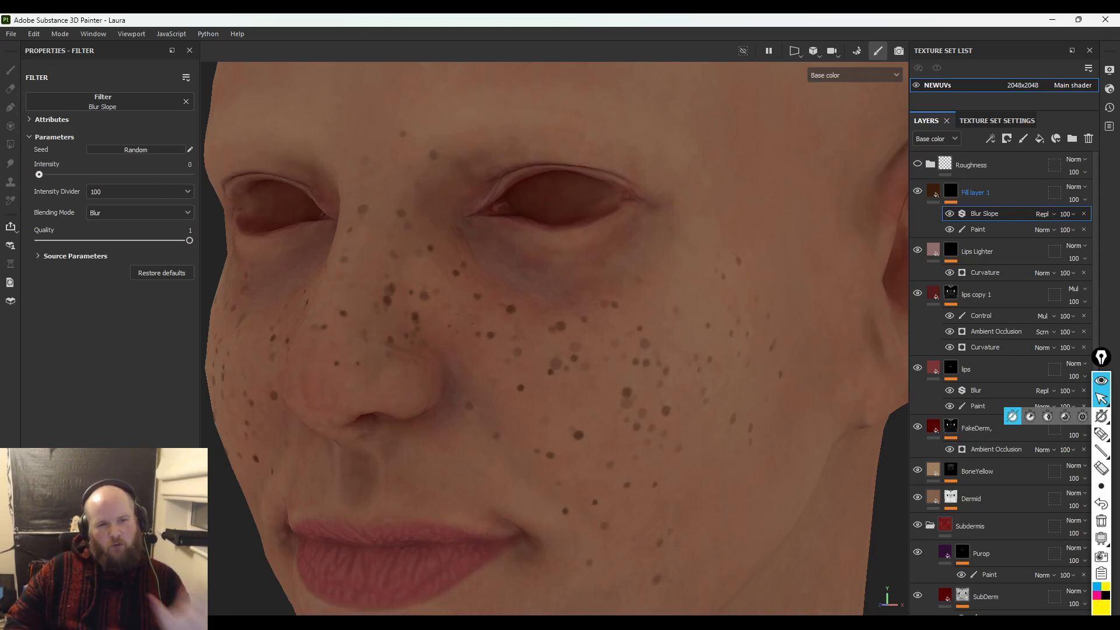
left_click_drag(32, 175, 257, 167)
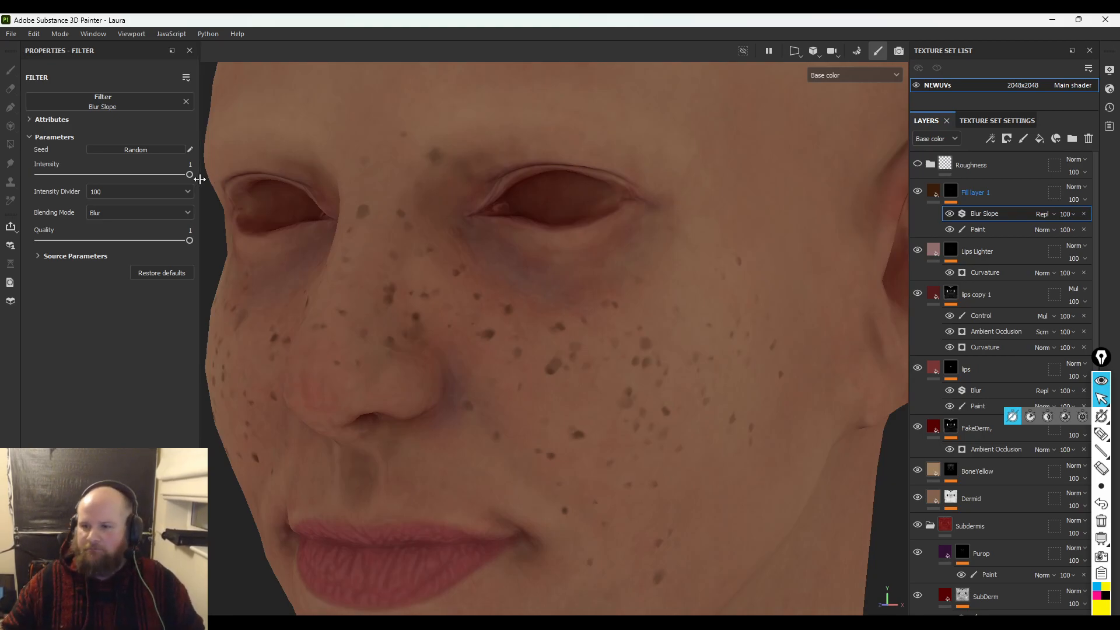
- Try lower Blur Slope qualities and the Min and Max blending modes, then restore quality 1 and the Blur mode
left_click_drag(187, 242, 107, 244)
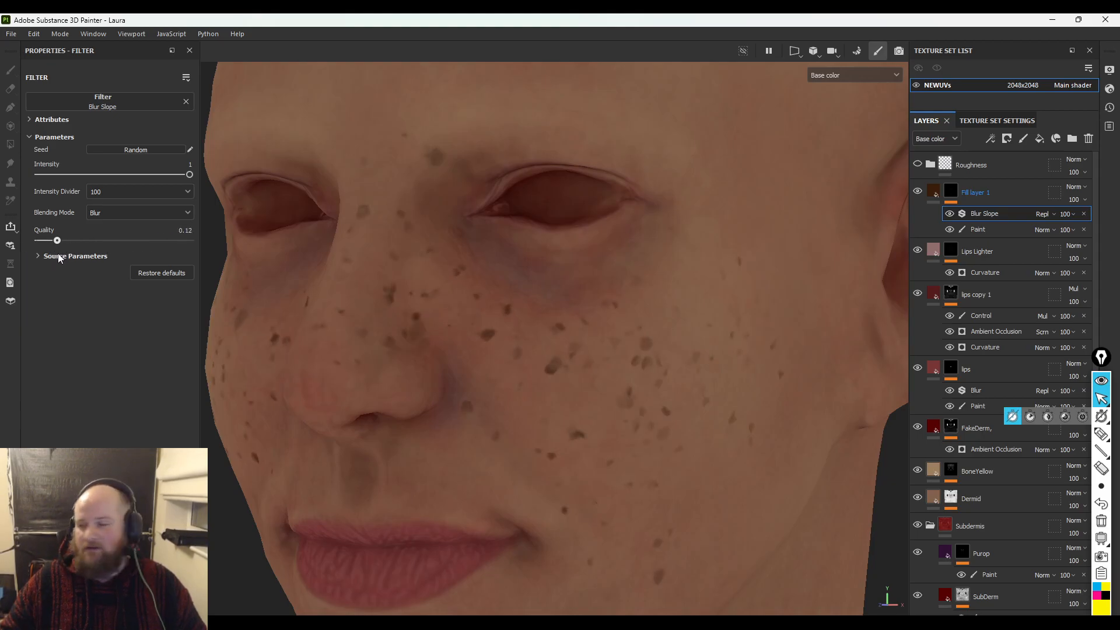
left_click_drag(78, 255, 167, 255)
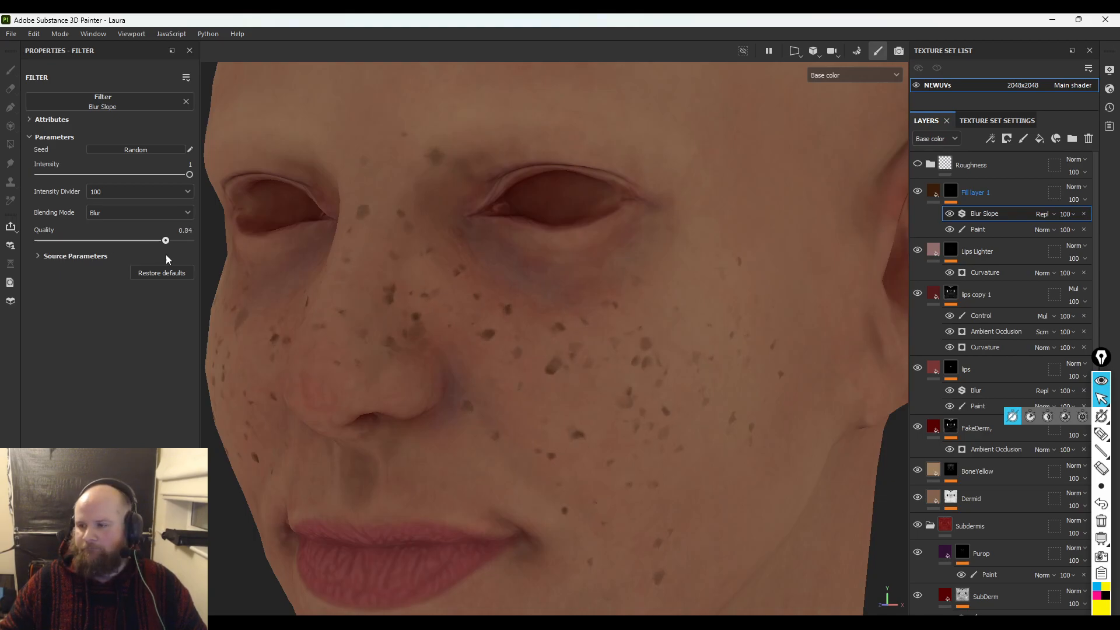
left_click_drag(82, 264, 137, 264)
left_click(110, 212)
left_click(109, 239)
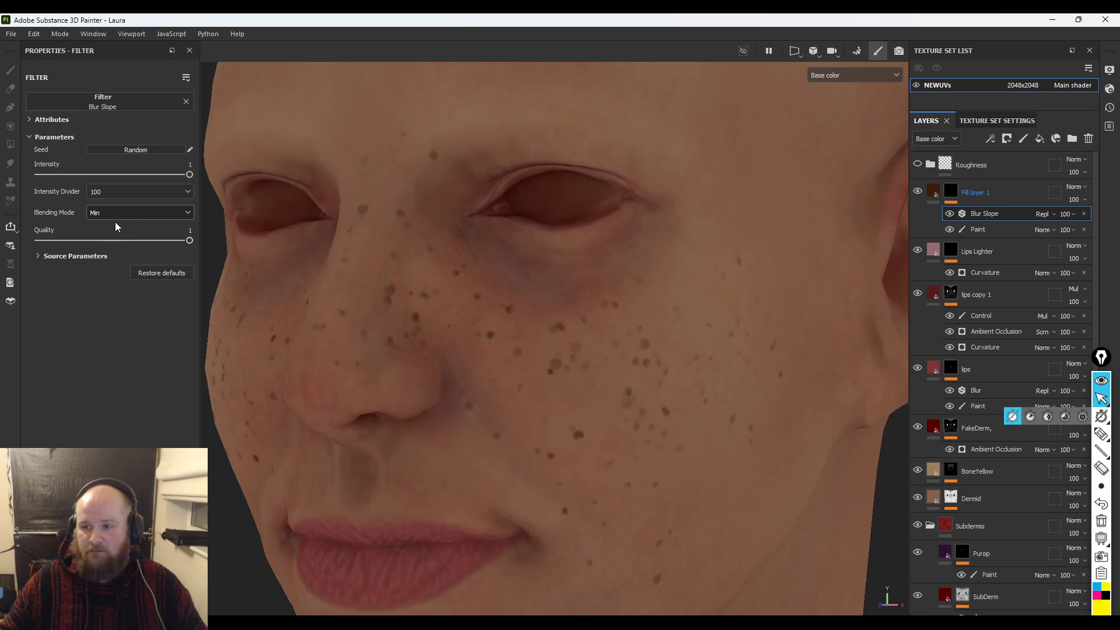
left_click(117, 215)
left_click(106, 251)
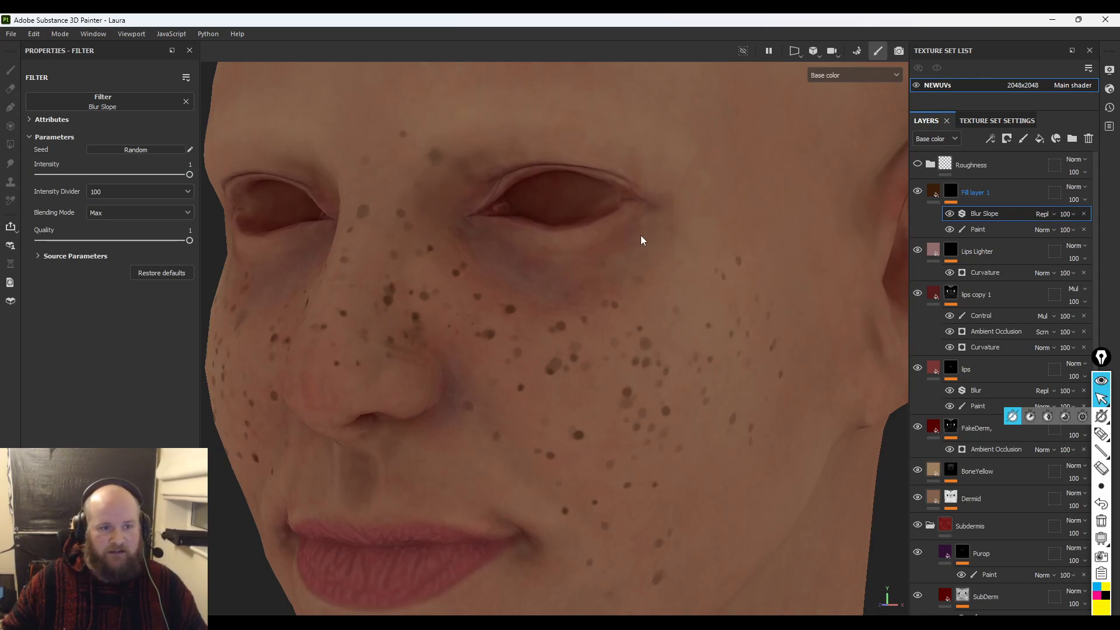
left_click(124, 213)
left_click(110, 232)
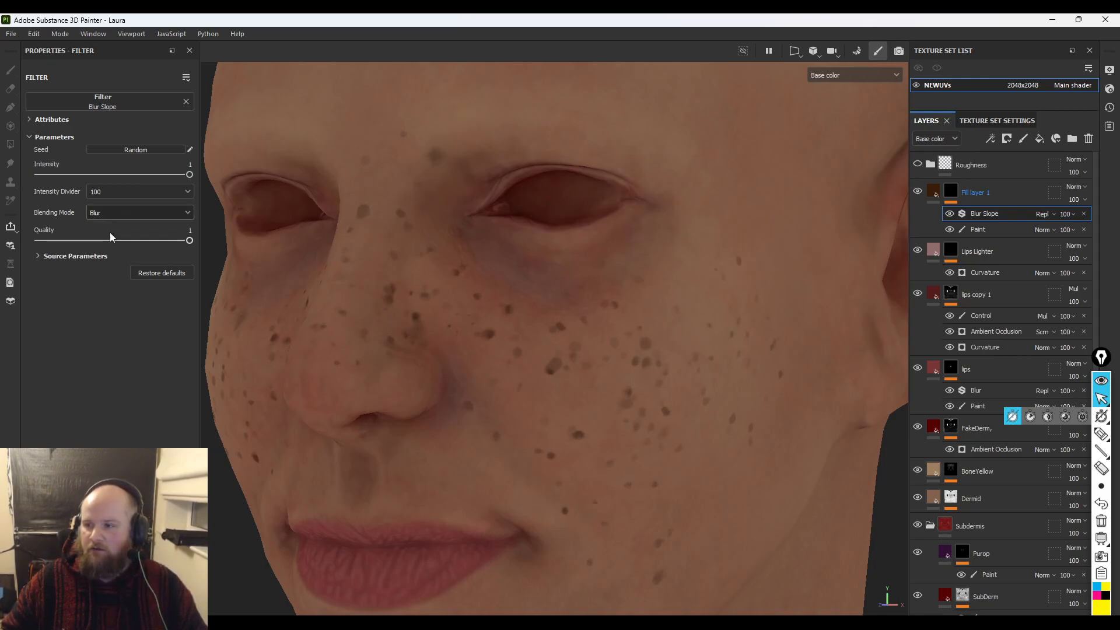
- Add a Warp filter above Blur Slope in the mask of Fill layer 1
right_click_drag(782, 348, 625, 310, "alt")
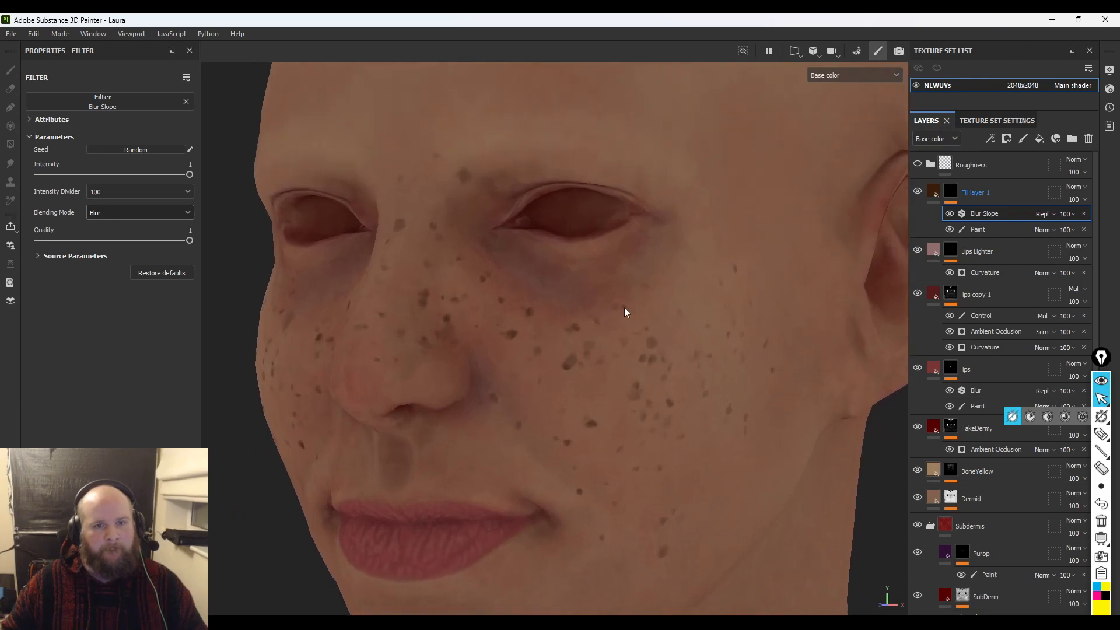
left_click(952, 200)
right_click(952, 200)
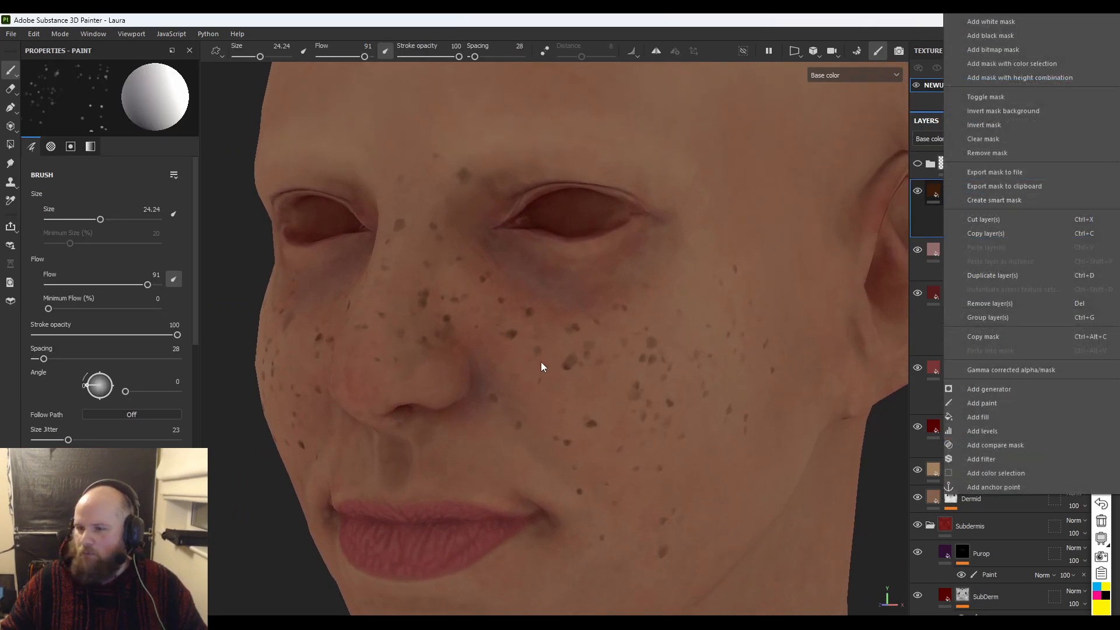
left_click(992, 459)
left_click(116, 106)
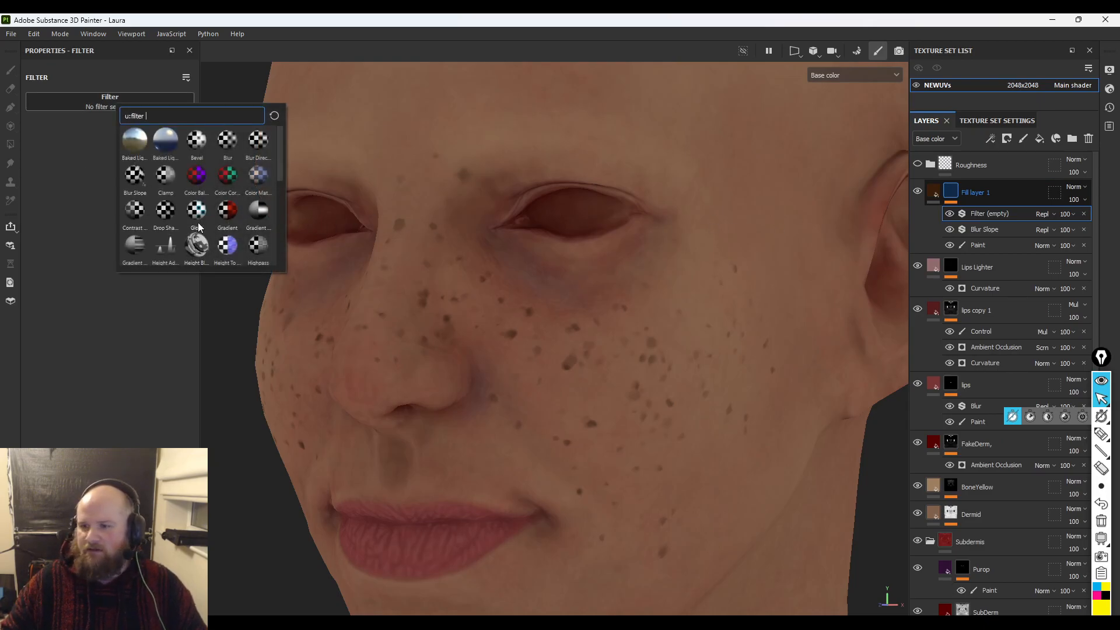
scroll(198, 226, "down", 5)
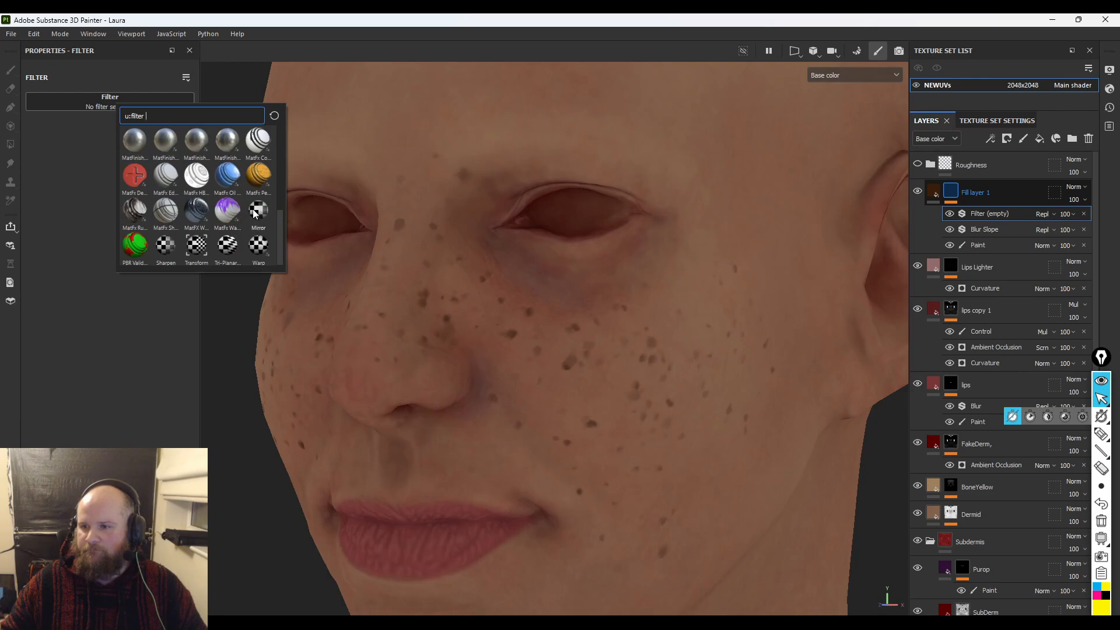
left_click(259, 247)
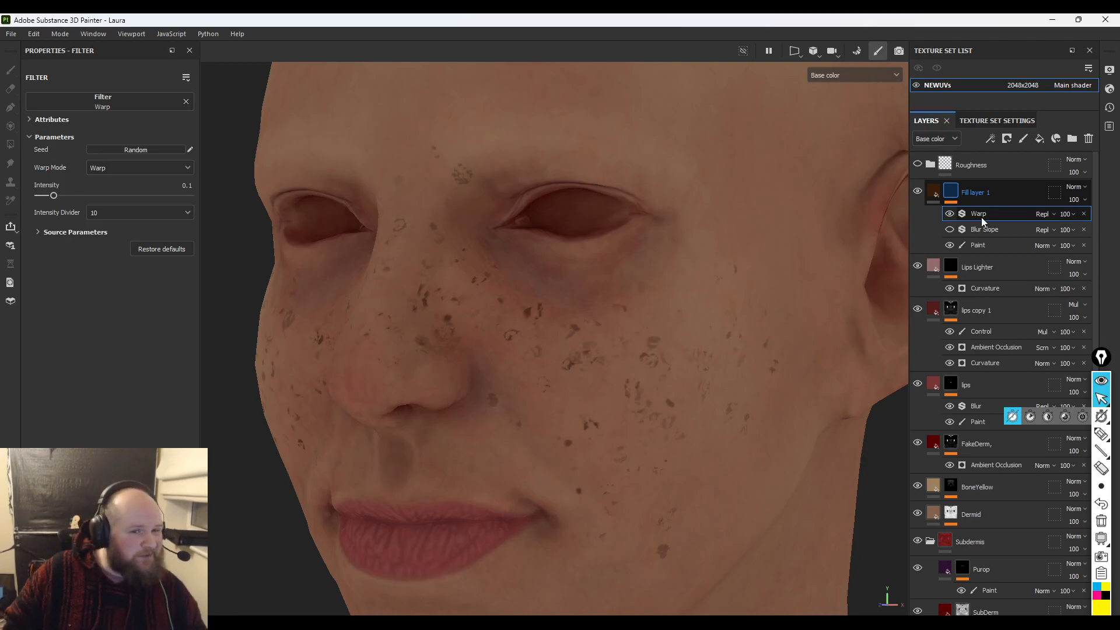
- Try the Directional and Multi Directional warp modes at different intensities, then return to the Warp mode with intensity 0
left_click(103, 214)
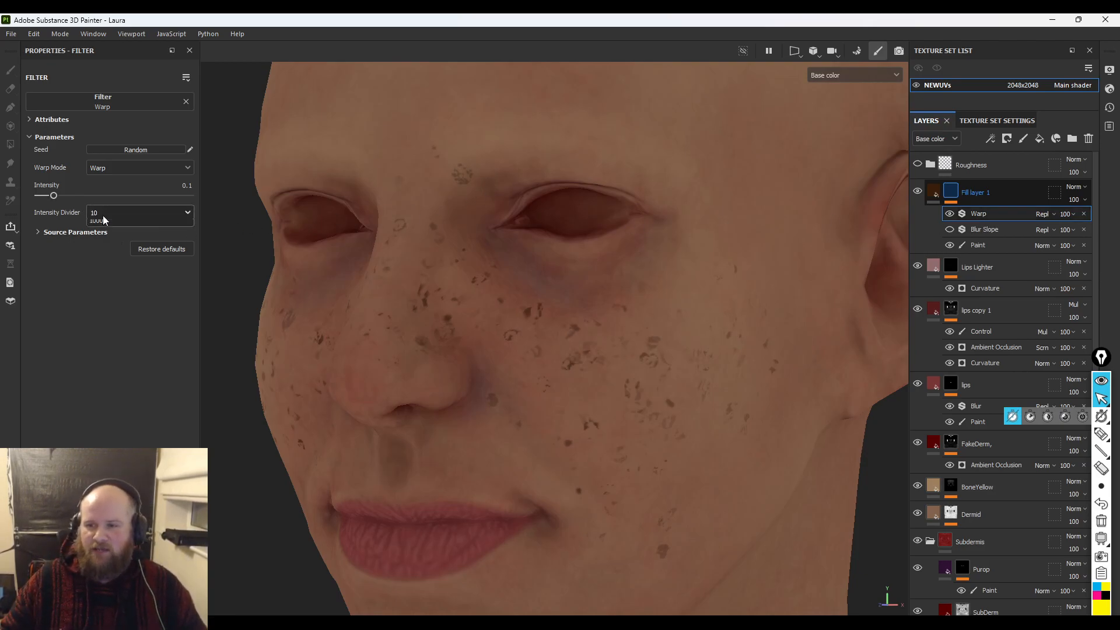
left_click(66, 303)
left_click(99, 168)
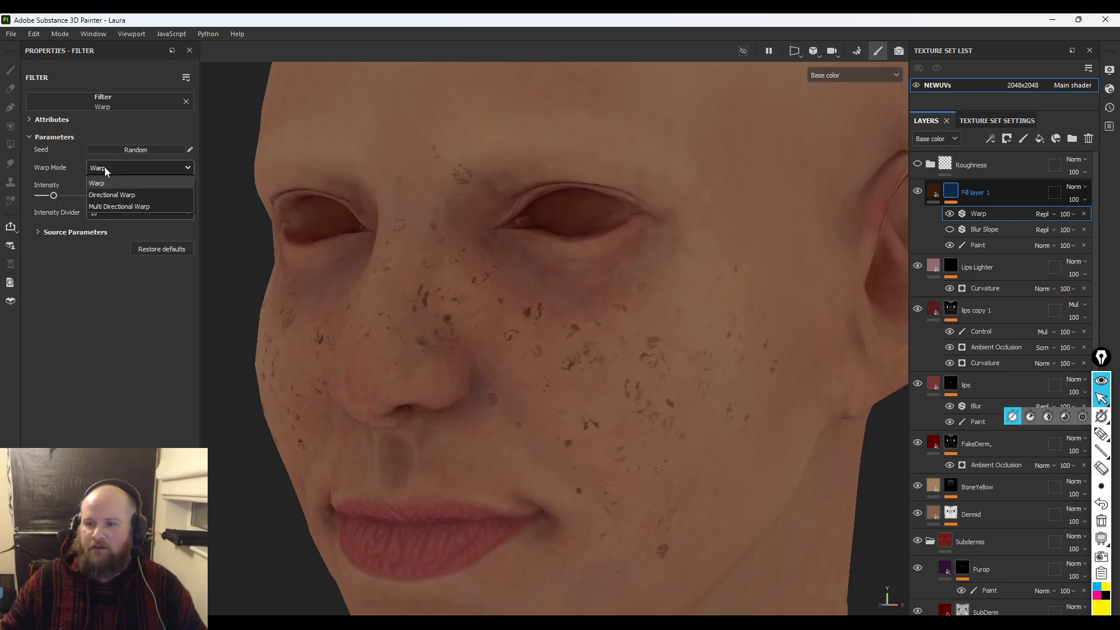
left_click(99, 195)
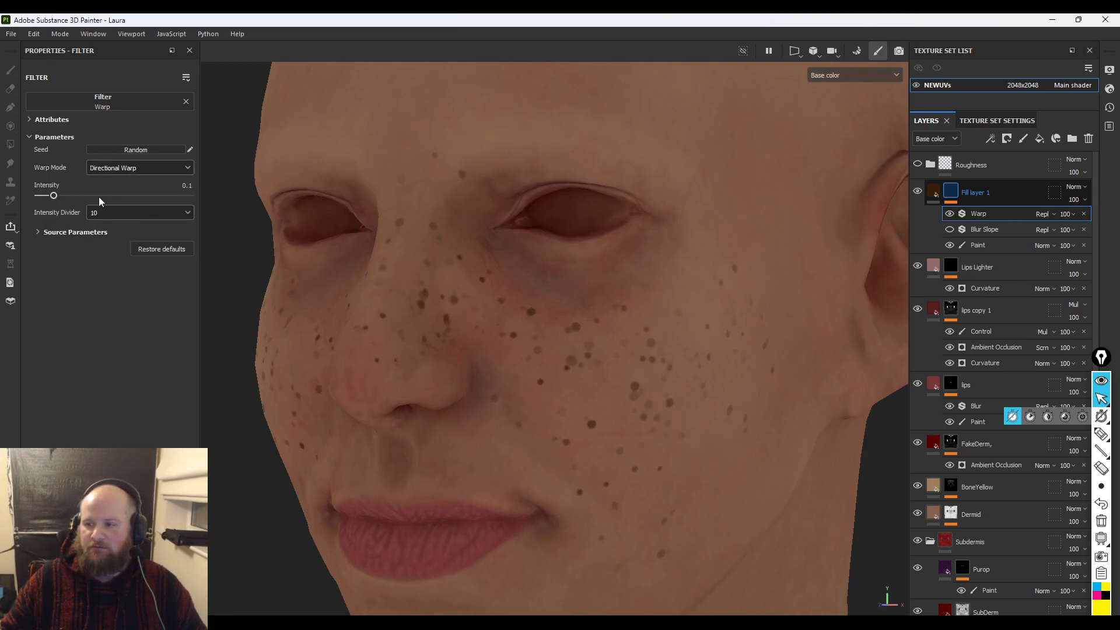
left_click_drag(140, 195, 31, 192)
left_click(119, 170)
left_click(91, 203)
left_click_drag(100, 195, 8, 201)
left_click(161, 167)
left_click(156, 182)
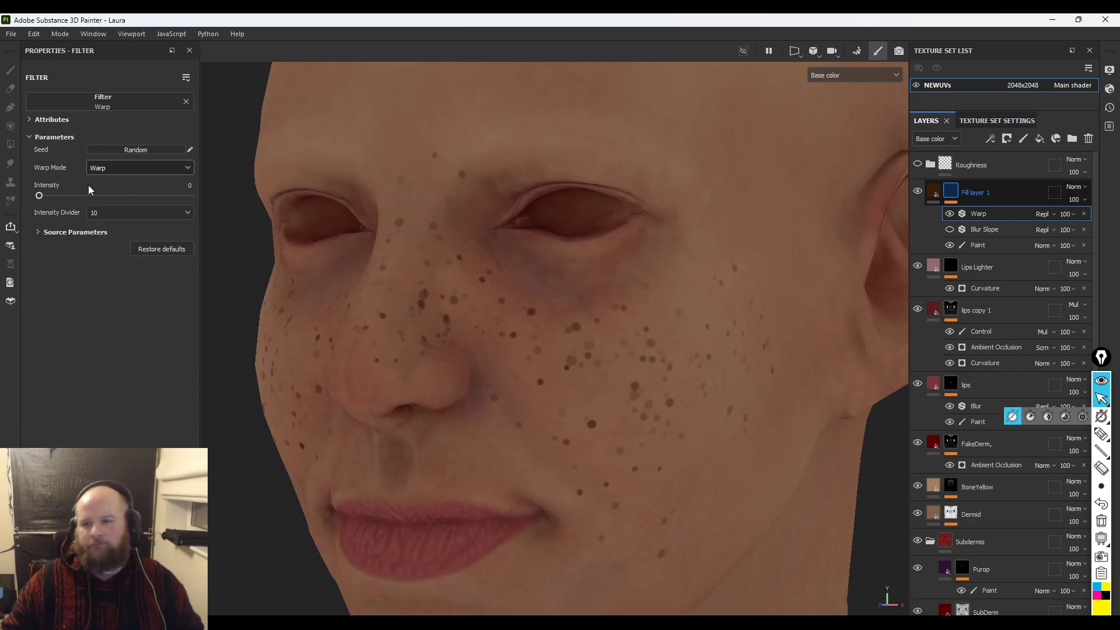
- Try the Warp filter at intensities 0.159 and 1, switching the intensity divider to 1000
left_click_drag(47, 195, 62, 196)
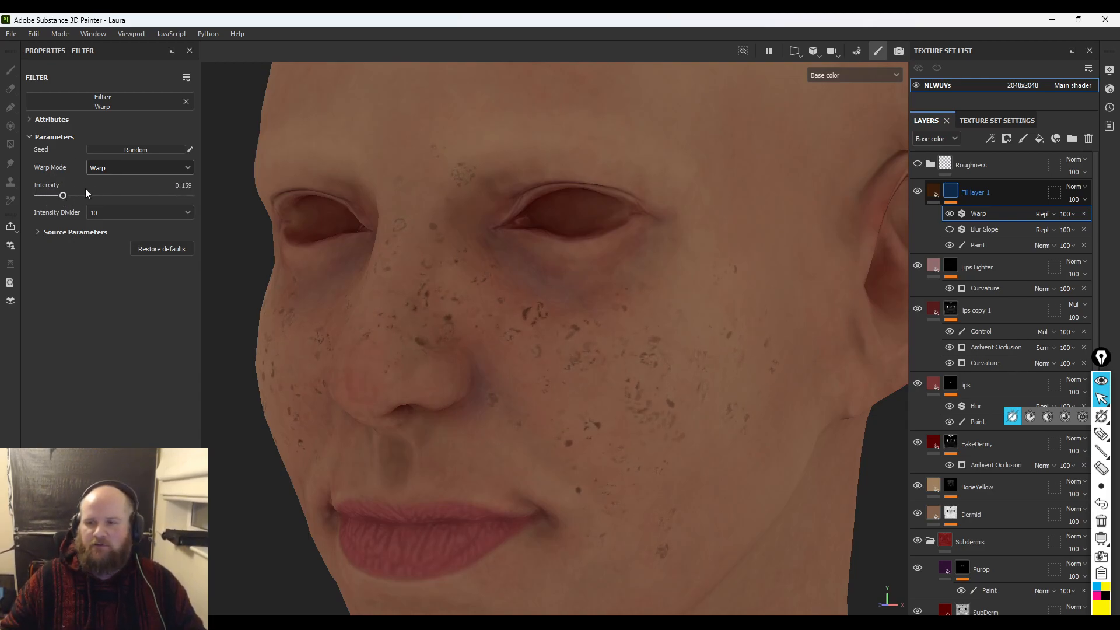
left_click(106, 213)
left_click(103, 263)
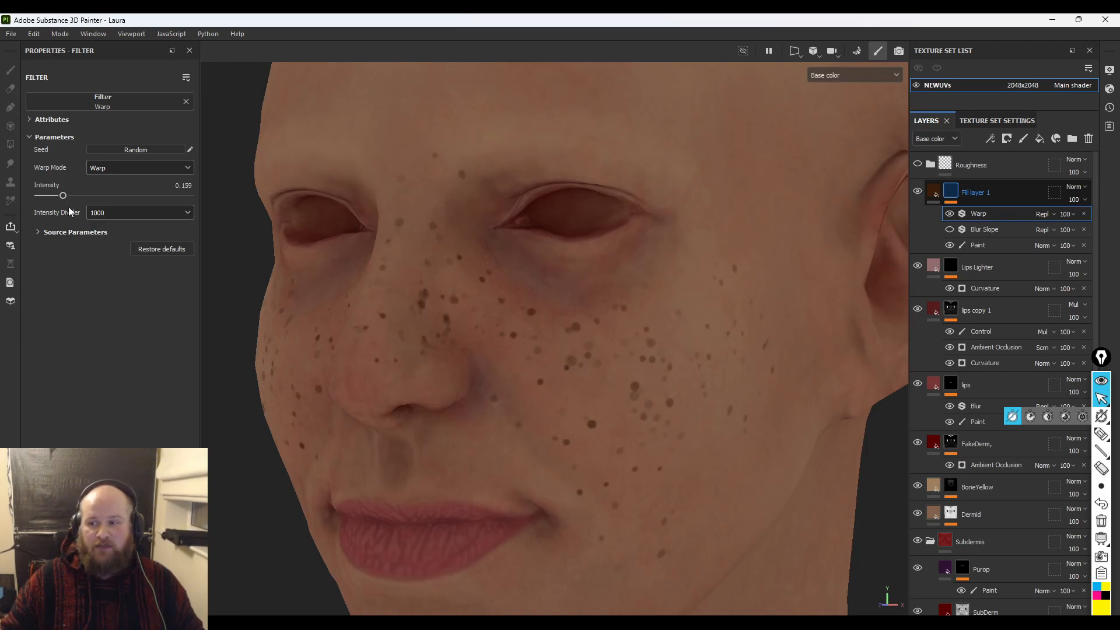
left_click_drag(63, 196, 100, 196)
- Set the Warp filter's intensity to 0.178 and its intensity divider to 100
left_click_drag(180, 189, 65, 200)
scroll(469, 280, "up", 5)
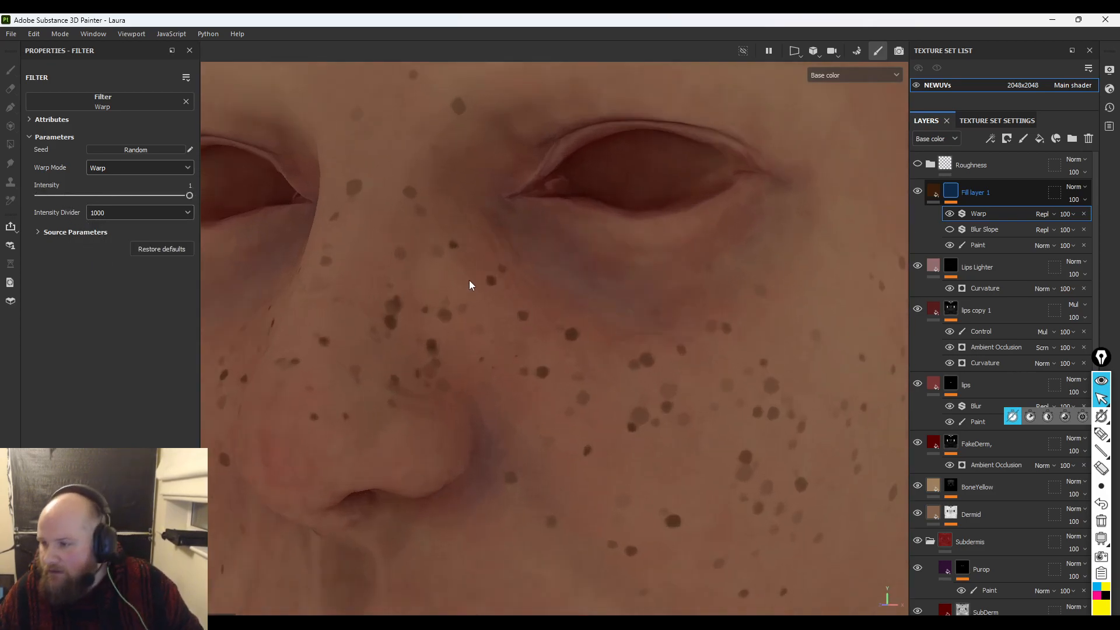
scroll(476, 294, "up", 2)
left_click(146, 216)
left_click(140, 251)
right_click_drag(528, 241, 467, 255, "alt")
left_click_drag(467, 255, 472, 226, "alt")
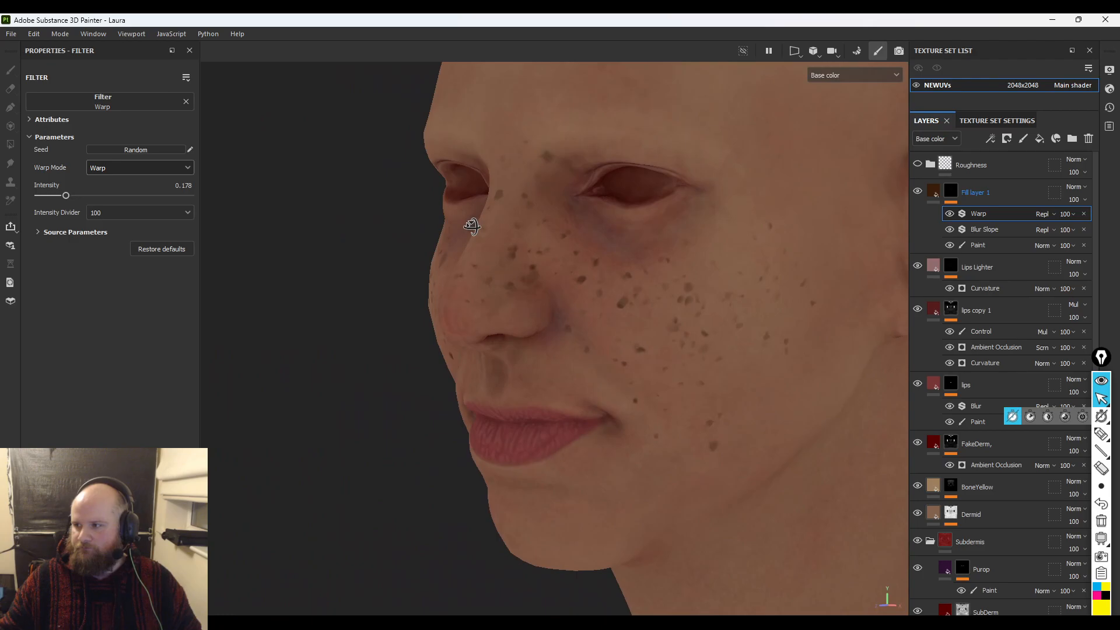
- Lower the opacity of the Paint effect in Fill layer 1's mask to 37 and check the freckles on the face
left_click(1067, 246)
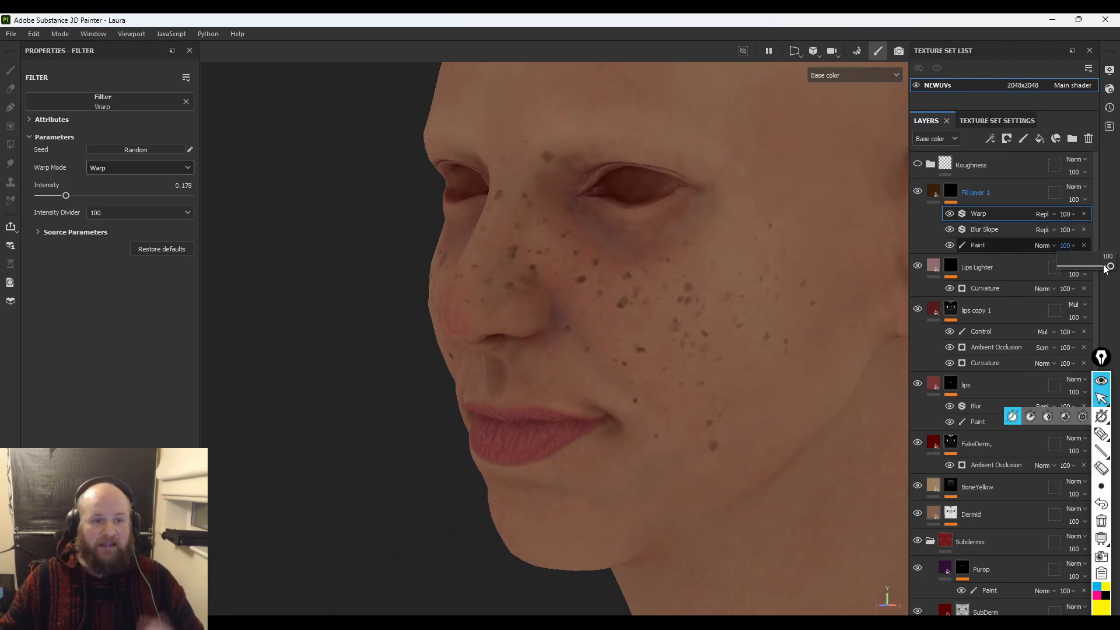
left_click_drag(1104, 269, 1079, 264)
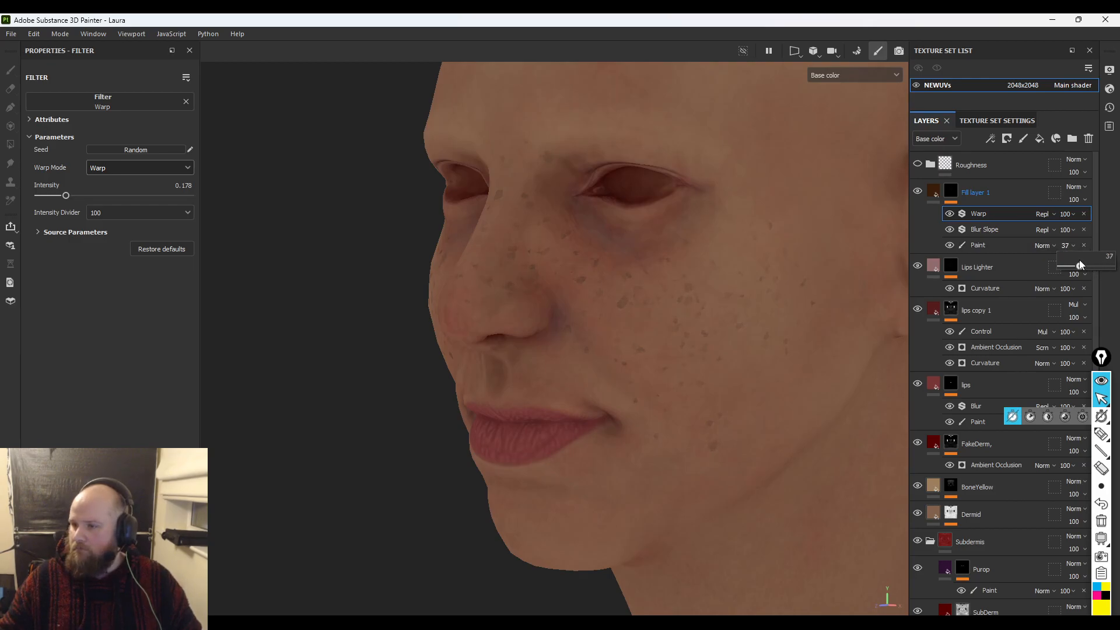
right_click(850, 262)
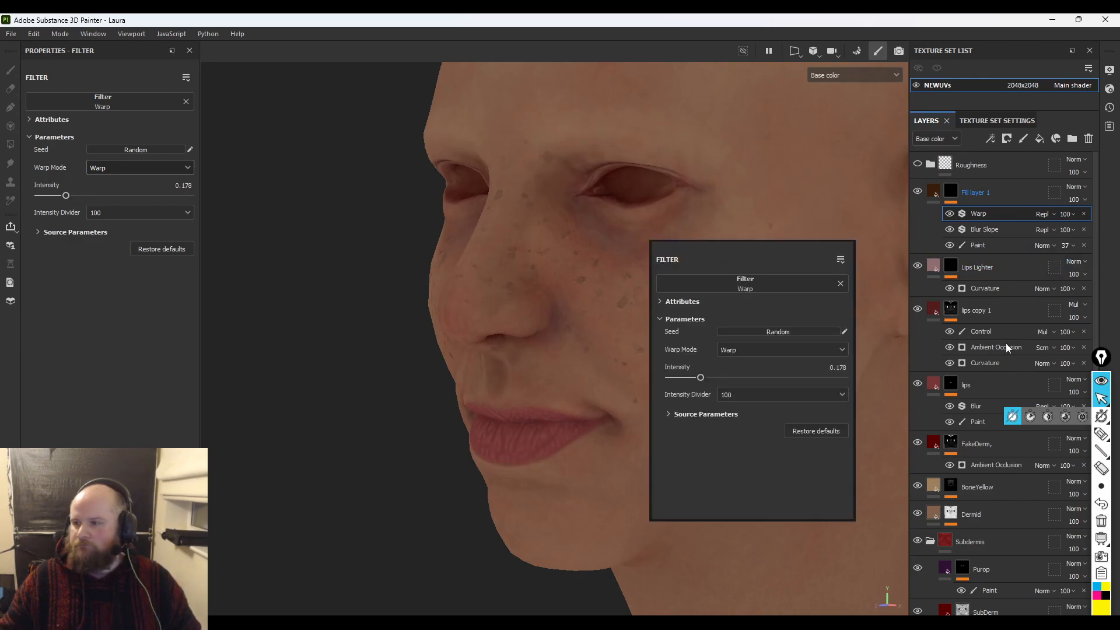
left_click_drag(571, 295, 642, 239, "alt")
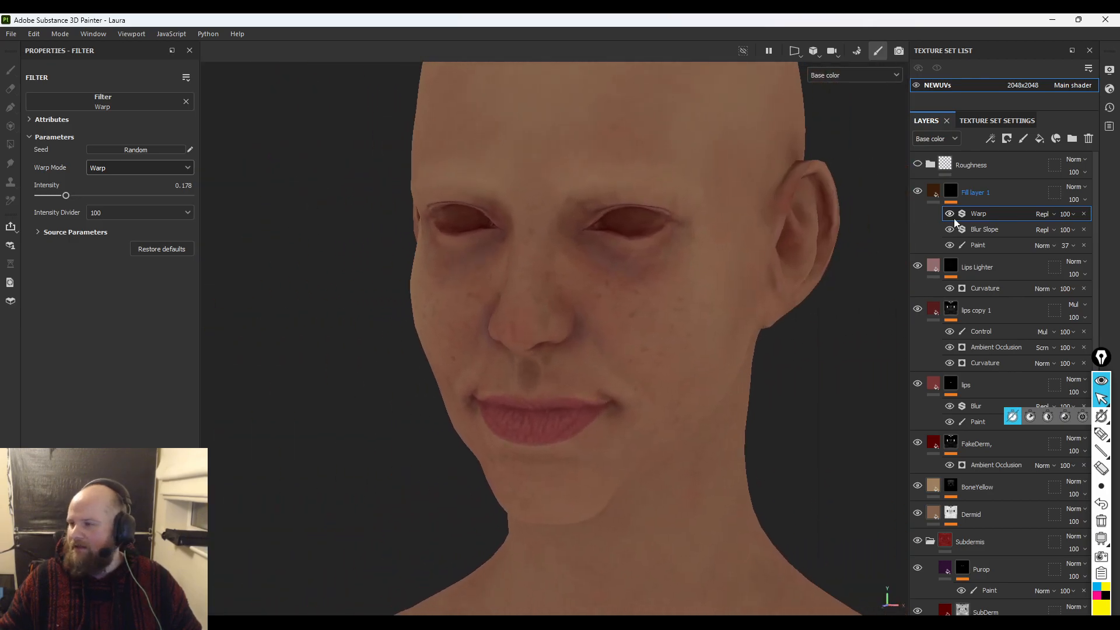
- Add a paint effect named Control1 to Fill layer 1's mask and set its blending mode to Multiply
left_click(952, 193)
right_click(952, 194)
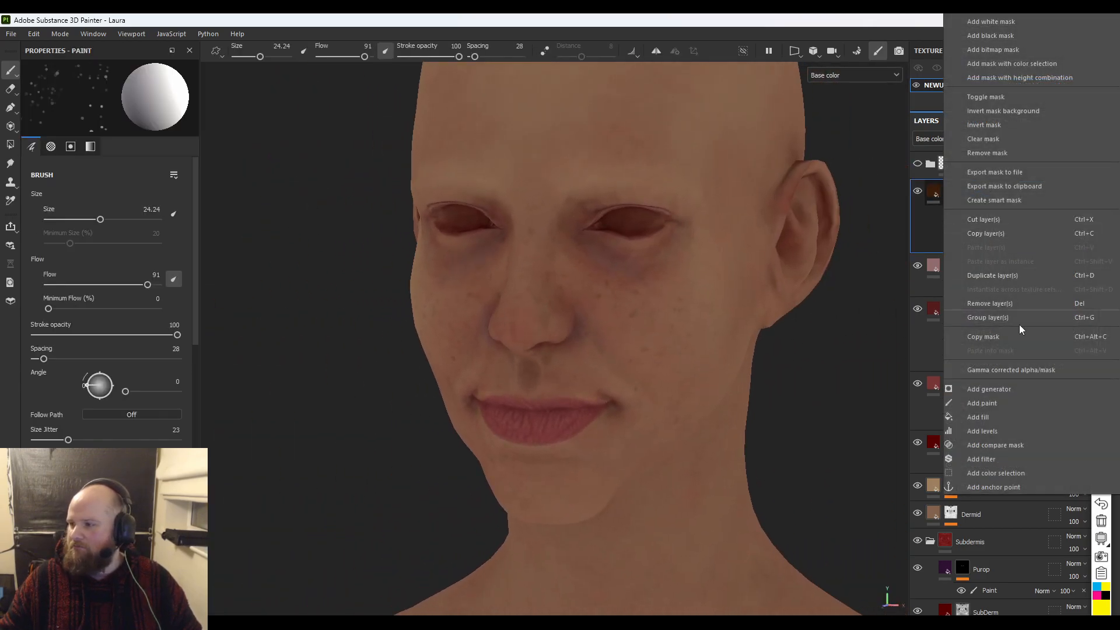
left_click(1006, 399)
double_click(981, 215)
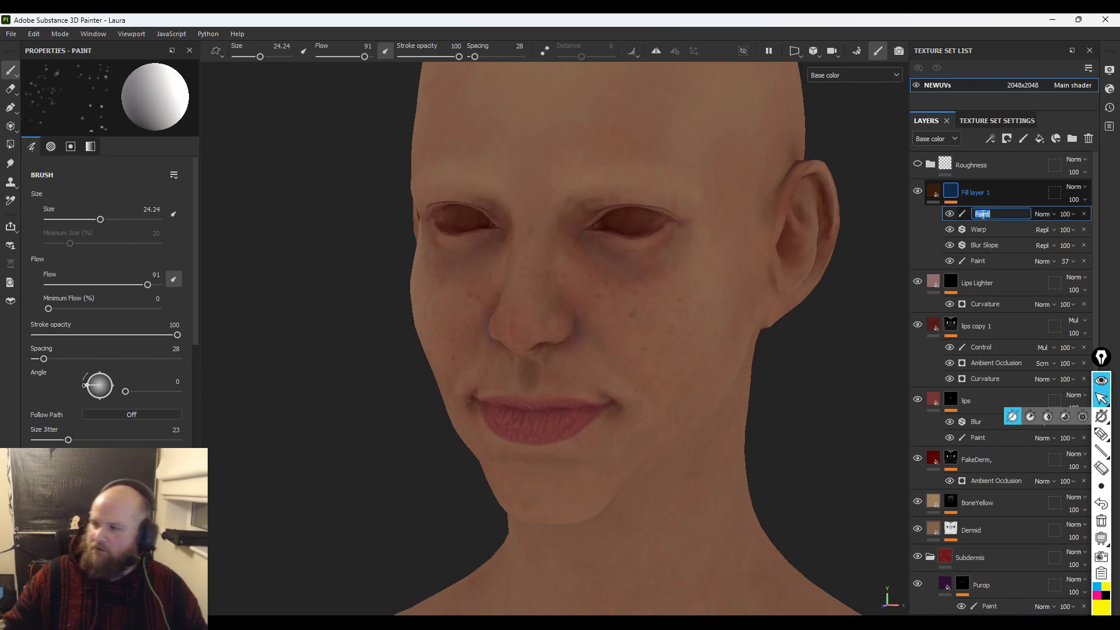
type("Control")
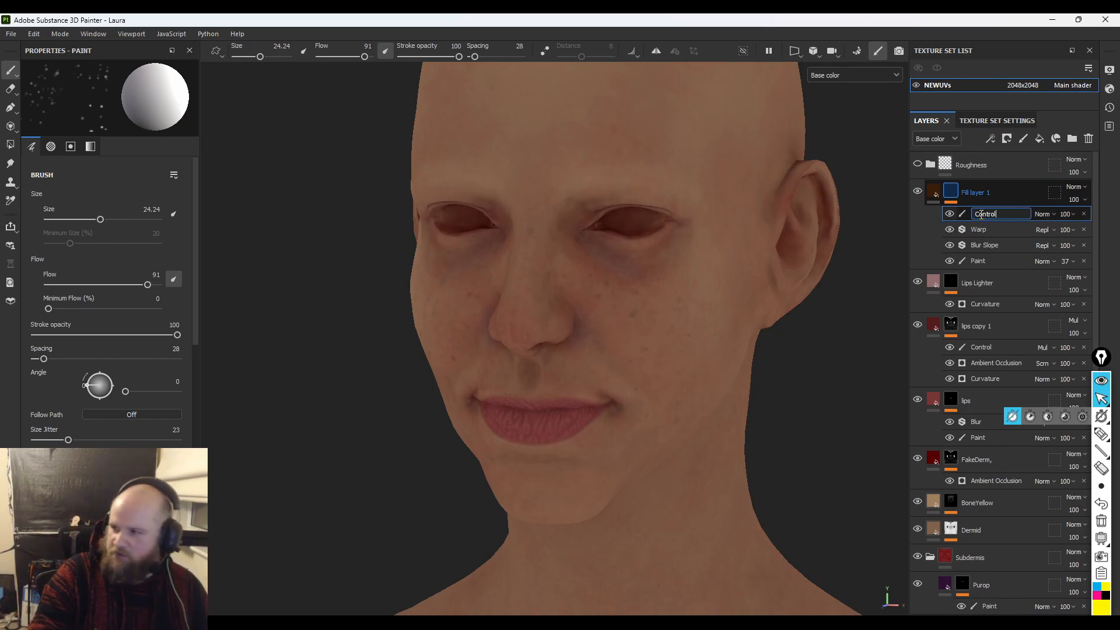
type("1")
key("Return")
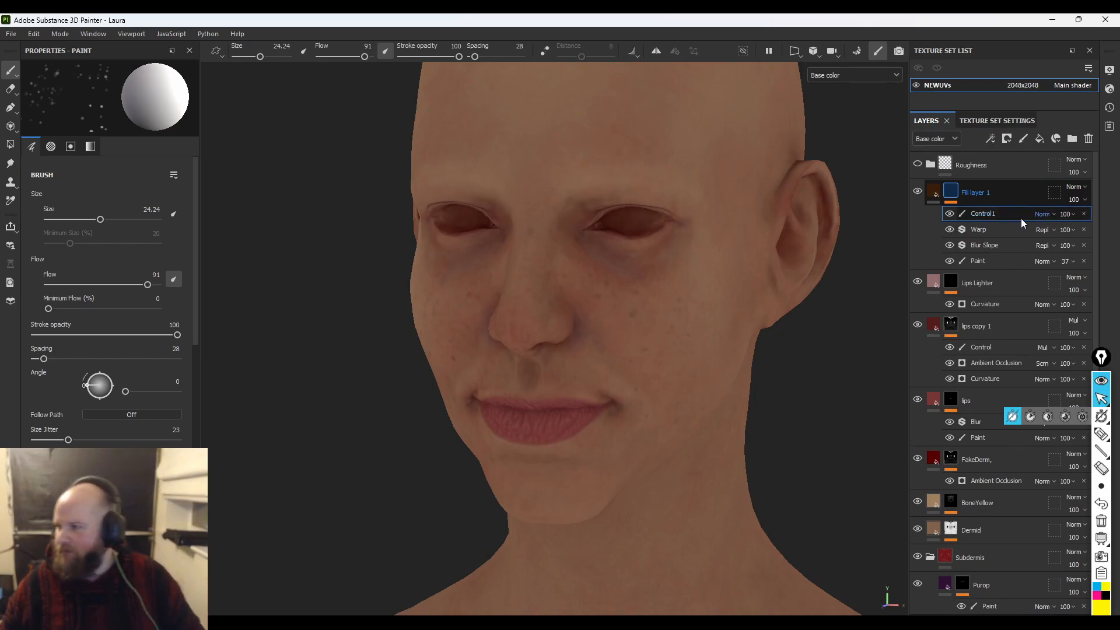
left_click(1043, 214)
left_click(1065, 271)
- Switch the brush to black and paint on Control1 around the nose and cheeks, reducing the brush size from 23.86 to 6.98
mouse_move(596, 256)
right_mouse_down("ctrl")
mouse_move(665, 256)
mouse_move(528, 255)
right_mouse_up("ctrl")
scroll(561, 295, "up", 3)
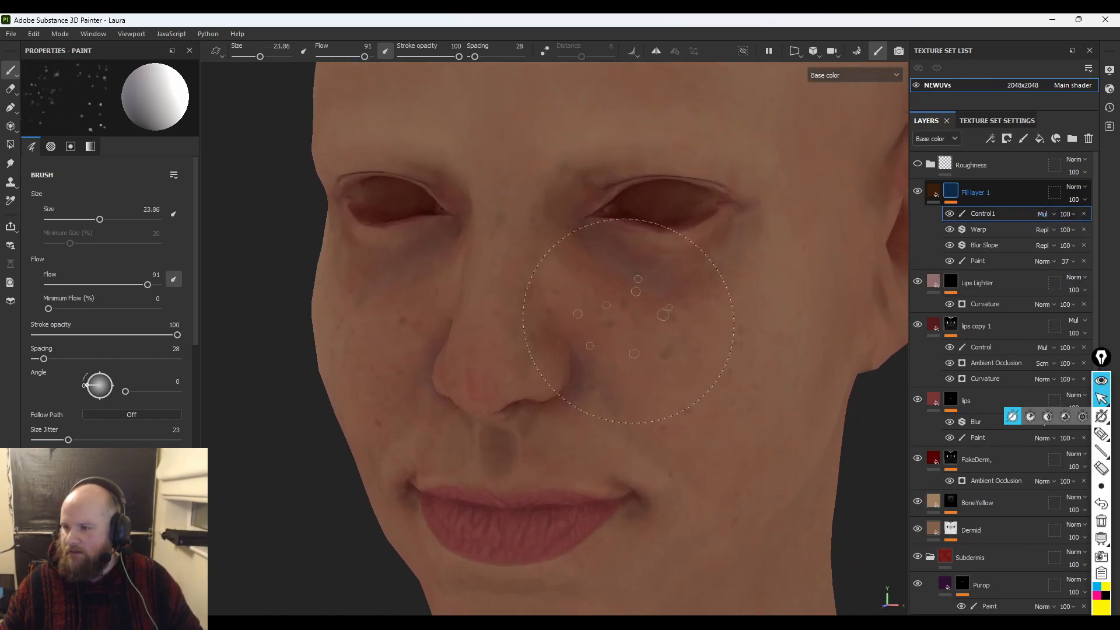
key("x")
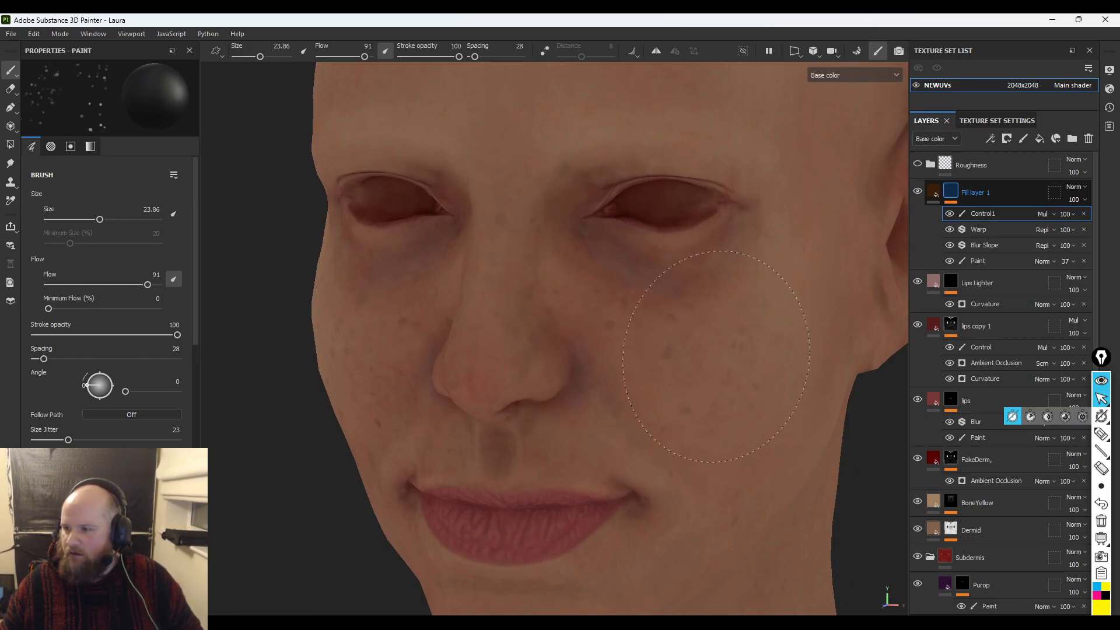
right_click_drag(513, 213, 470, 213, "ctrl")
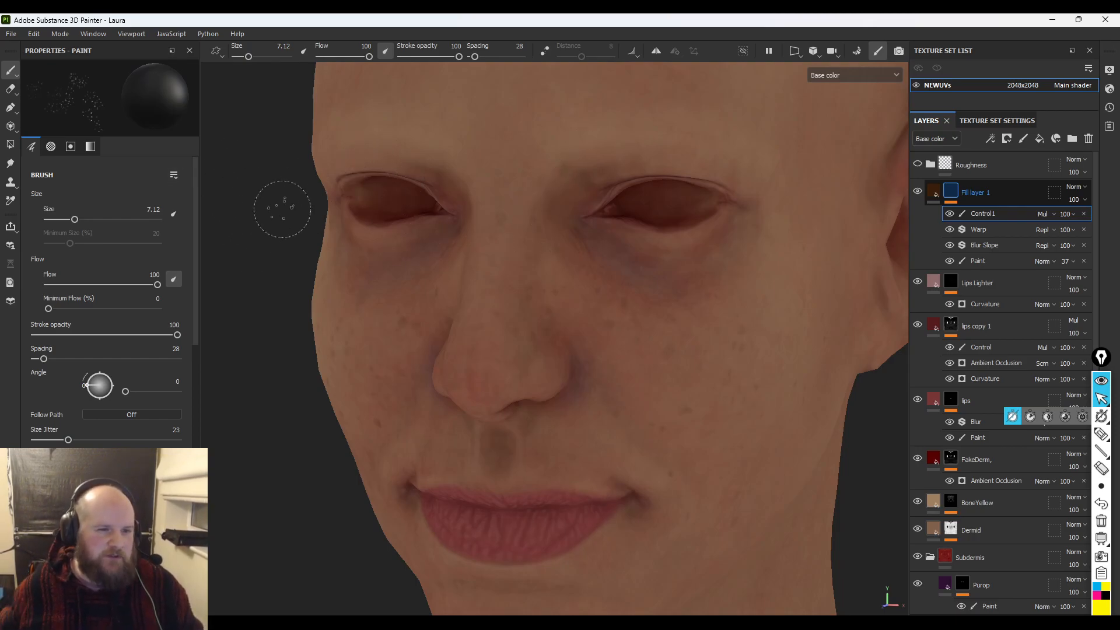
right_click_drag(573, 278, 602, 277, "ctrl")
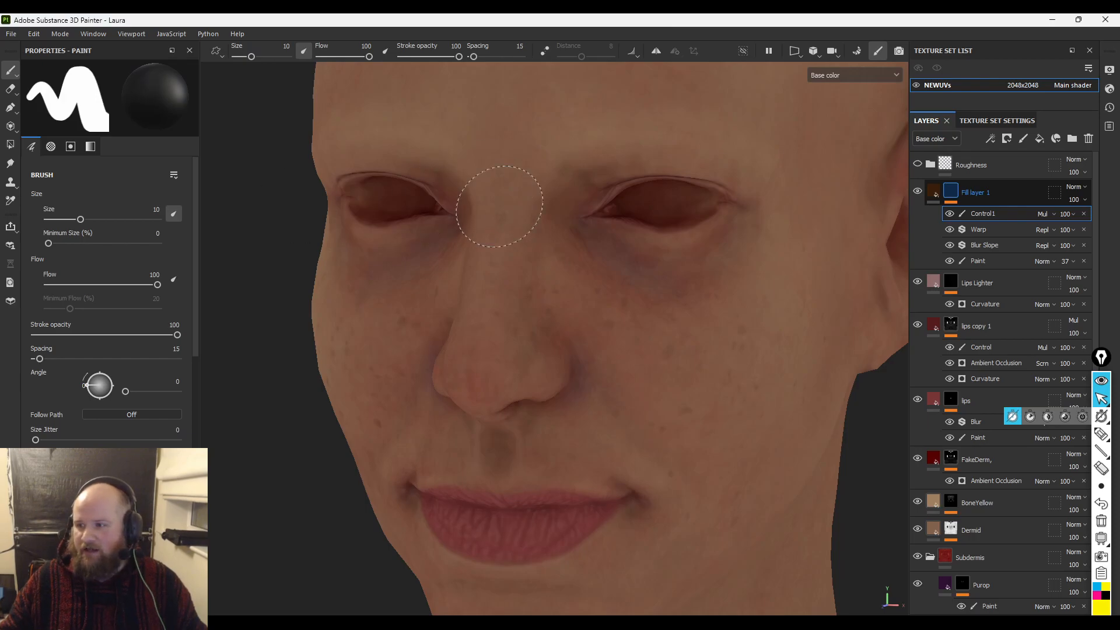
right_click_drag(500, 207, 476, 206, "ctrl")
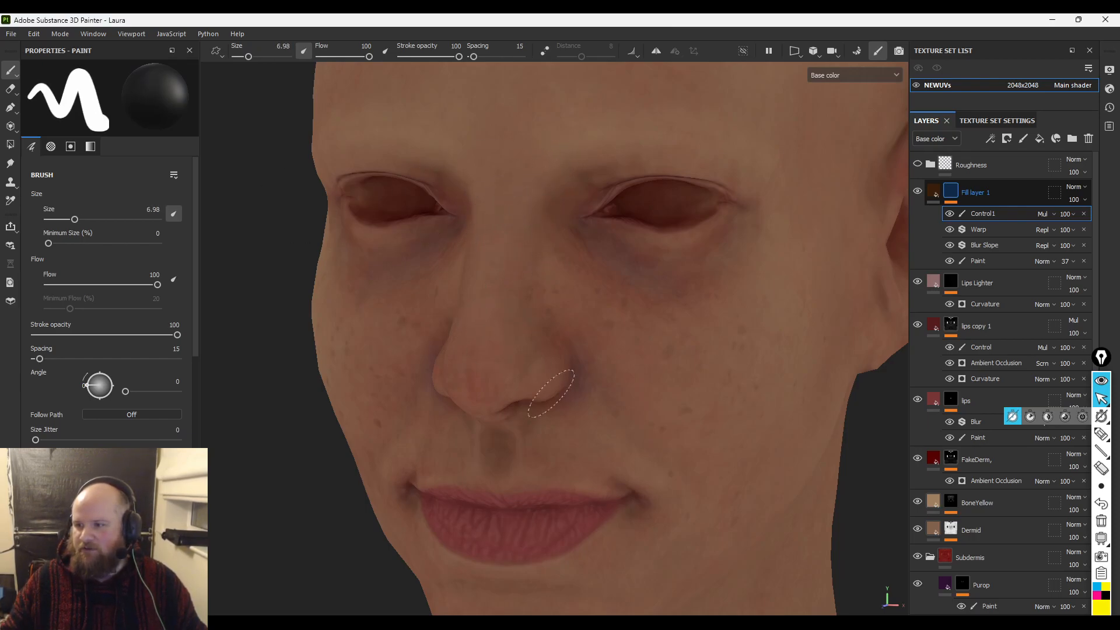
- Examine the freckles around the nose, mouth and both cheeks up close and across the whole head
left_click_drag(675, 507, 574, 410, "alt")
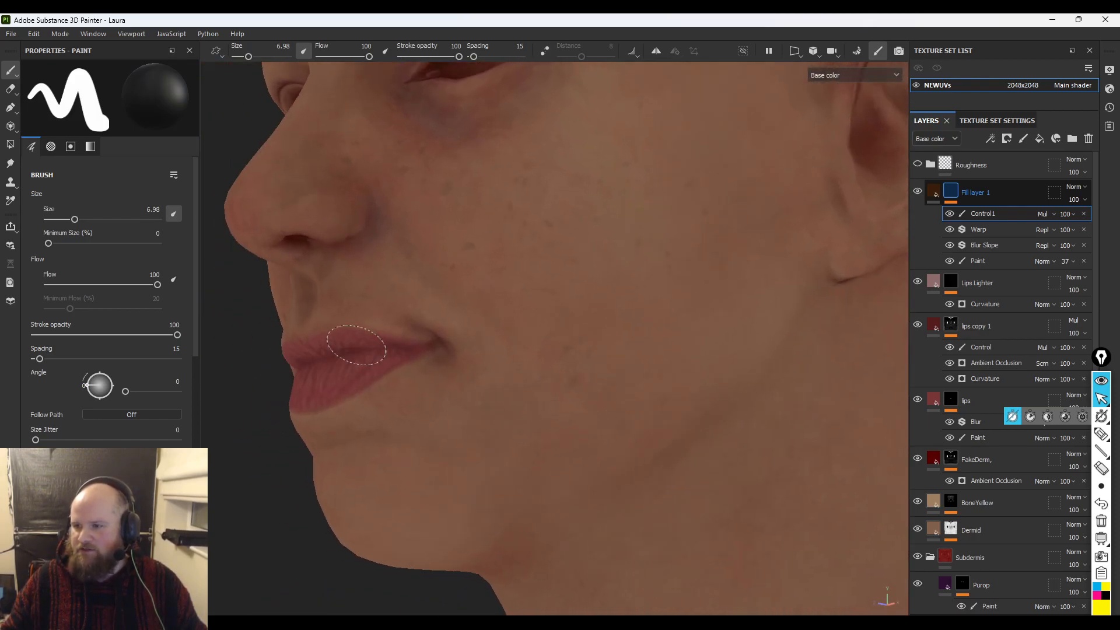
left_click_drag(356, 345, 446, 307, "alt")
left_click_drag(328, 290, 505, 323, "alt")
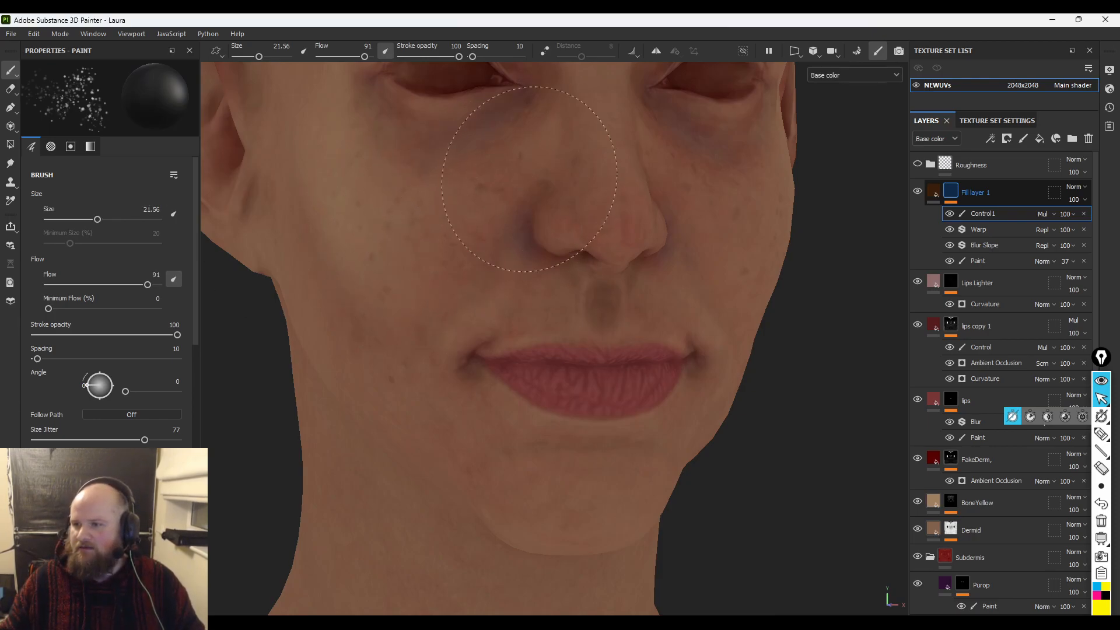
middle_click_drag(488, 326, 300, 373, "alt")
left_click_drag(300, 373, 221, 373, "alt")
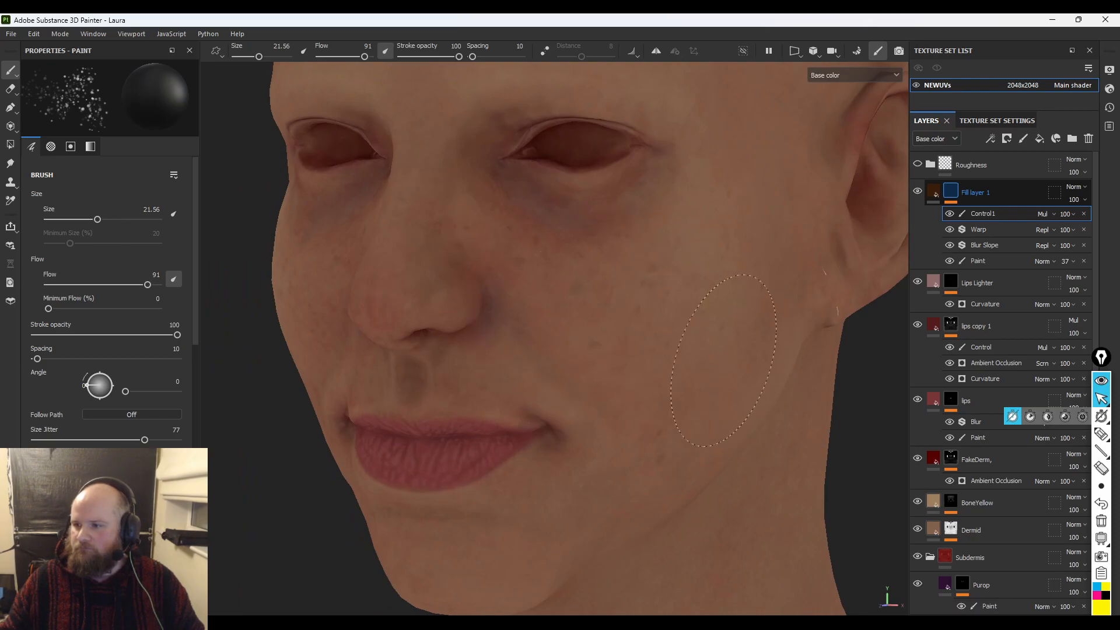
middle_click_drag(597, 383, 672, 408, "alt")
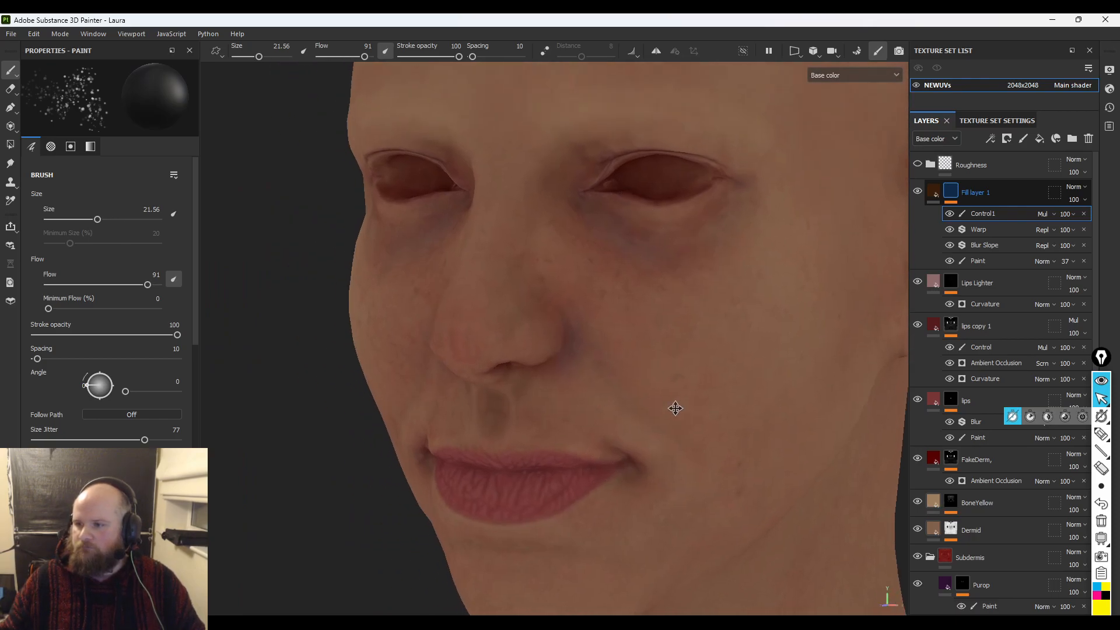
right_click_drag(673, 408, 335, 270, "alt")
left_click_drag(334, 270, 390, 256, "alt")
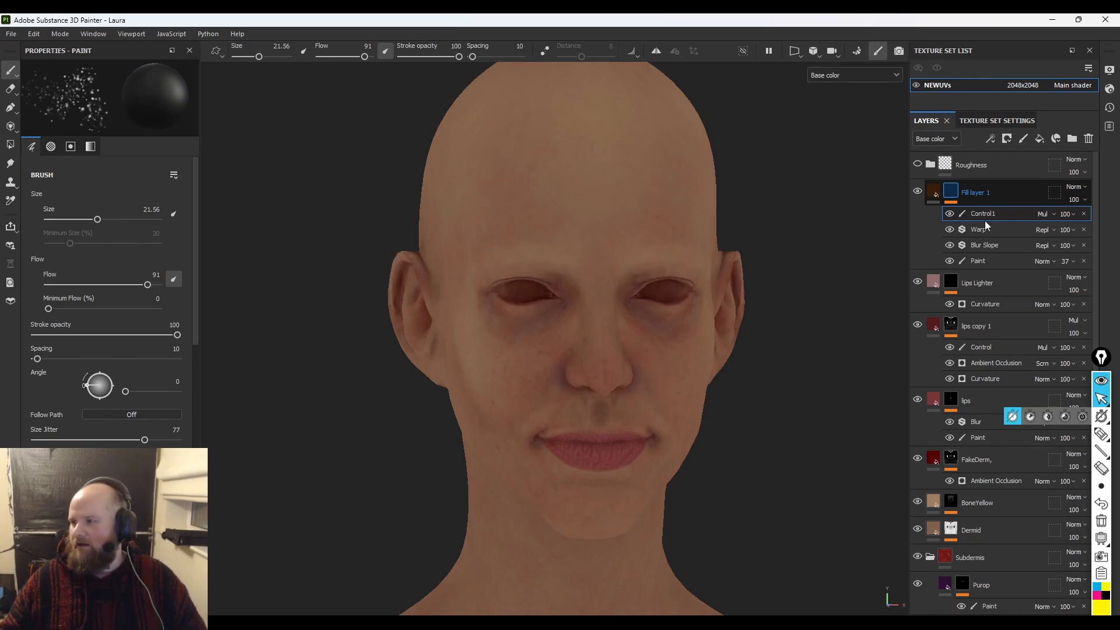
right_click(951, 194)
left_click(1004, 389)
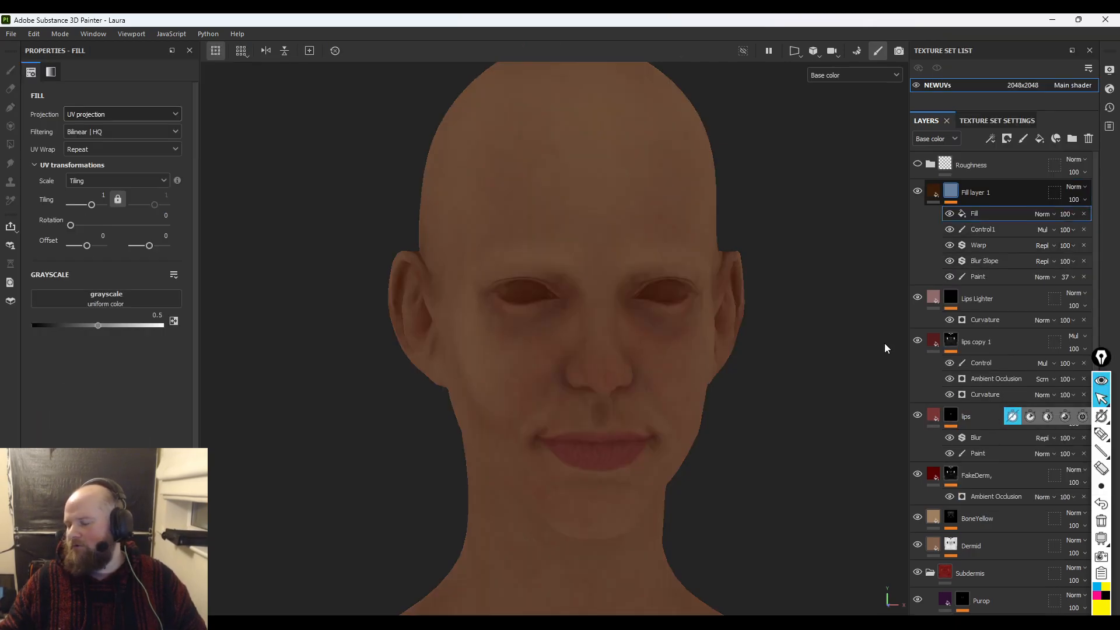
key("ctrl+z")
- Add another paint effect above Control1 in Fill layer 1's mask, undo a test stroke on the forehead, and set the brush size to 19.93
right_click(952, 192)
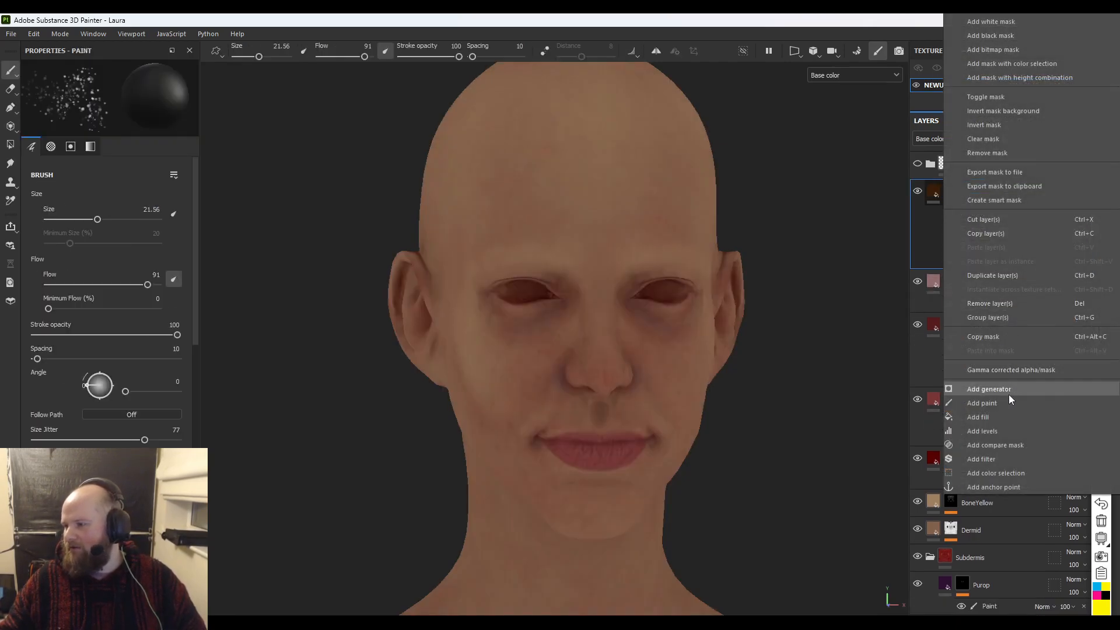
left_click(939, 397)
mouse_move(604, 330)
right_mouse_down("ctrl")
mouse_move(628, 330)
mouse_move(603, 330)
right_mouse_up("ctrl")
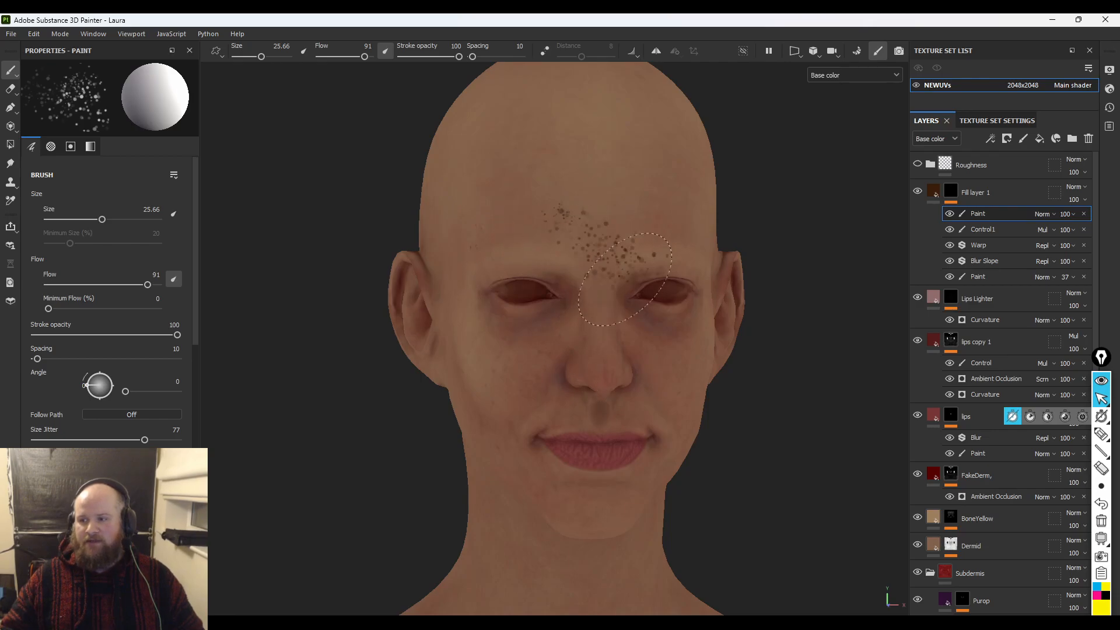
key("ctrl+z")
mouse_move(579, 361)
right_mouse_down("alt")
mouse_move(595, 342)
mouse_move(957, 495)
right_mouse_up("alt")
mouse_move(649, 357)
left_mouse_down("alt")
mouse_move(613, 350)
mouse_move(593, 274)
left_mouse_up("alt")
right_click_drag(658, 315, 649, 316, "ctrl")
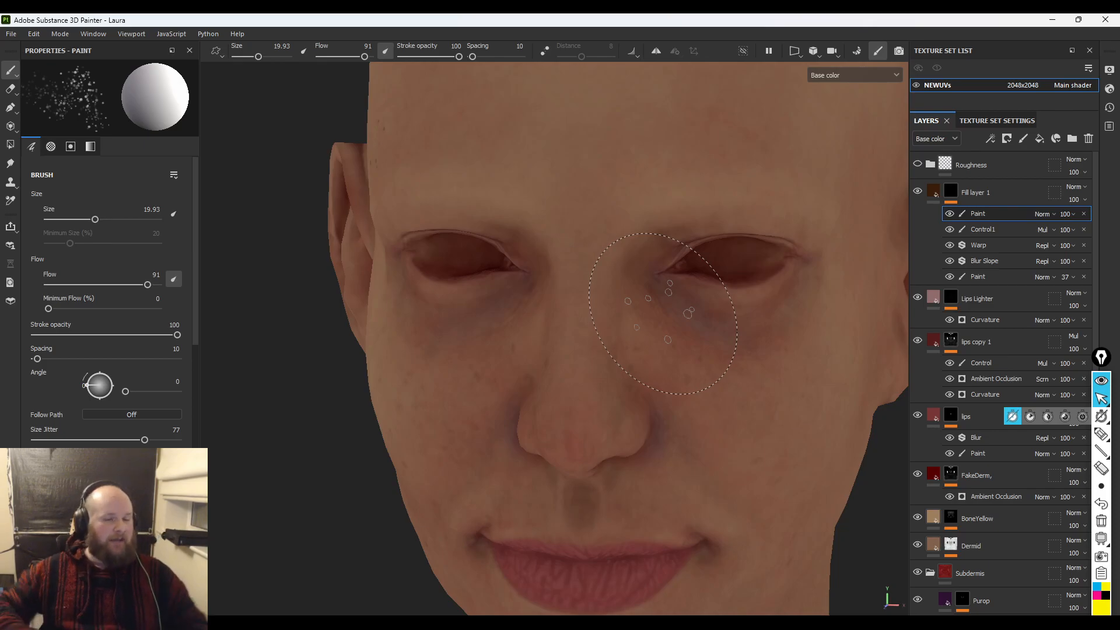
middle_click_drag(596, 334, 570, 302, "alt")
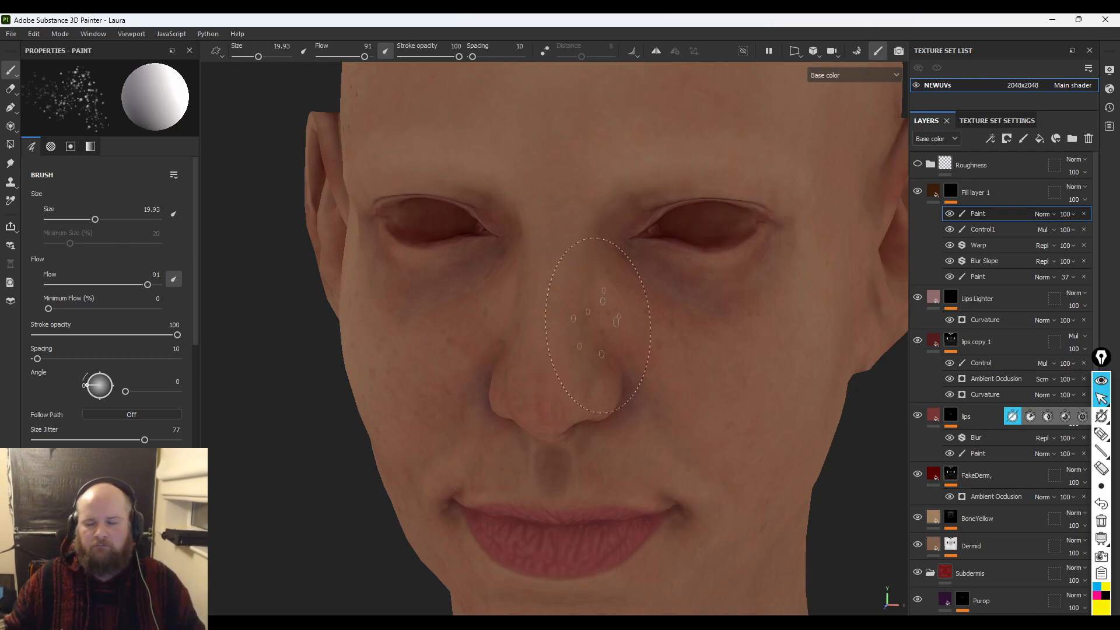
middle_click_drag(680, 350, 627, 315, "alt")
- Display the full material on the face and make the Roughness folder visible
key("m")
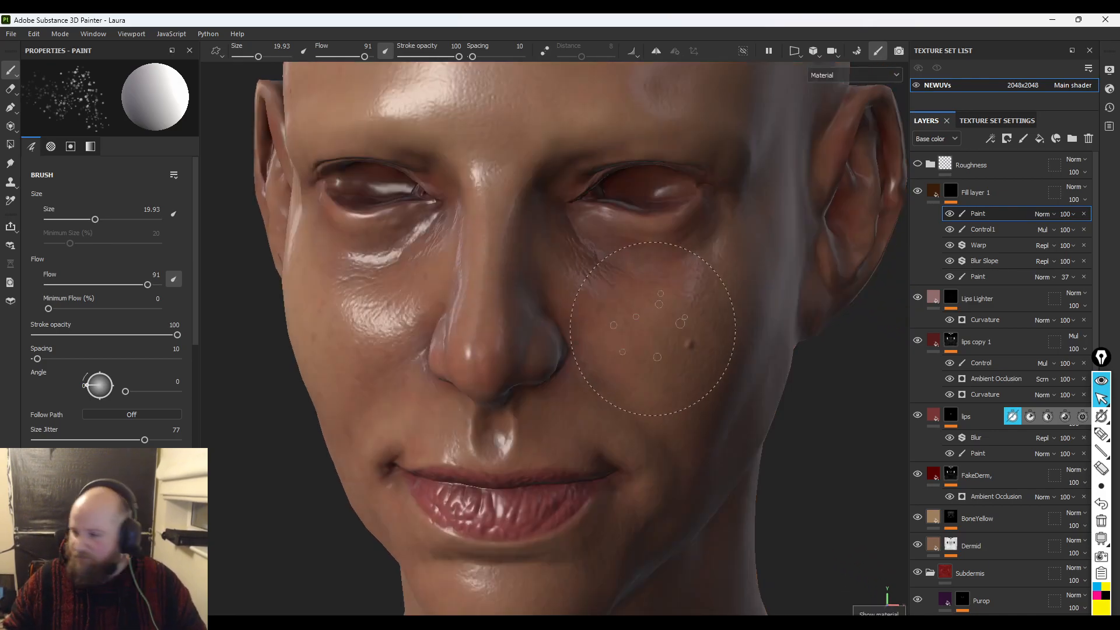
middle_click_drag(662, 356, 566, 339, "alt")
scroll(593, 334, "up", 3)
middle_click_drag(720, 395, 898, 291, "alt")
scroll(875, 292, "down", 2)
mouse_move(423, 255)
left_mouse_down("alt")
mouse_move(607, 170)
mouse_move(665, 115)
mouse_move(513, 210)
mouse_move(401, 261)
mouse_move(500, 267)
mouse_move(456, 274)
left_mouse_up("alt")
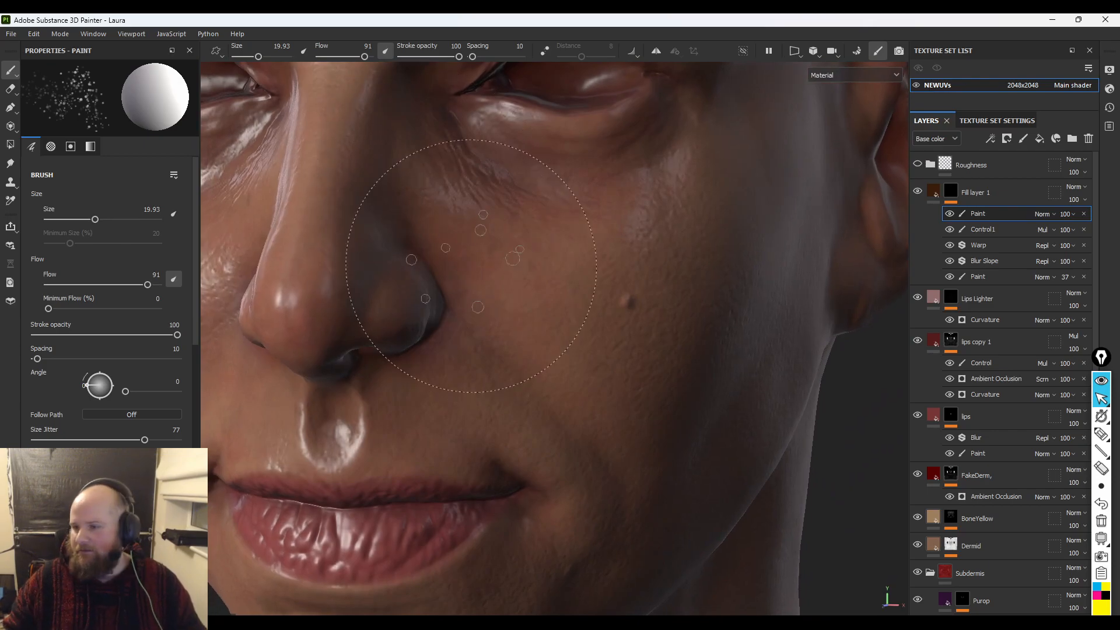
middle_click_drag(534, 320, 612, 443, "alt")
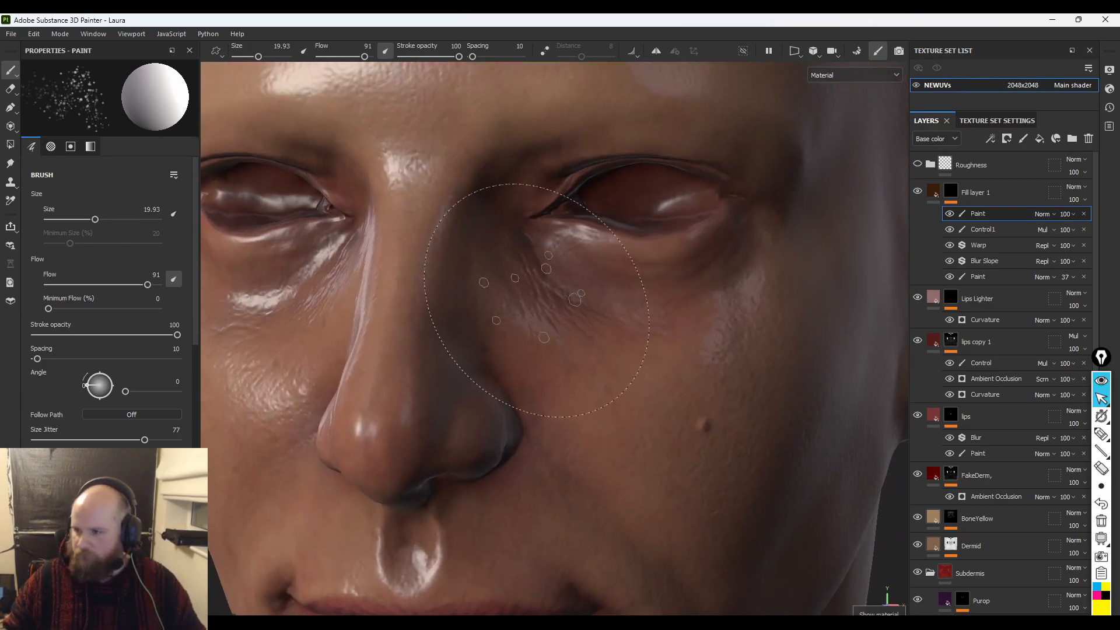
left_click(918, 164)
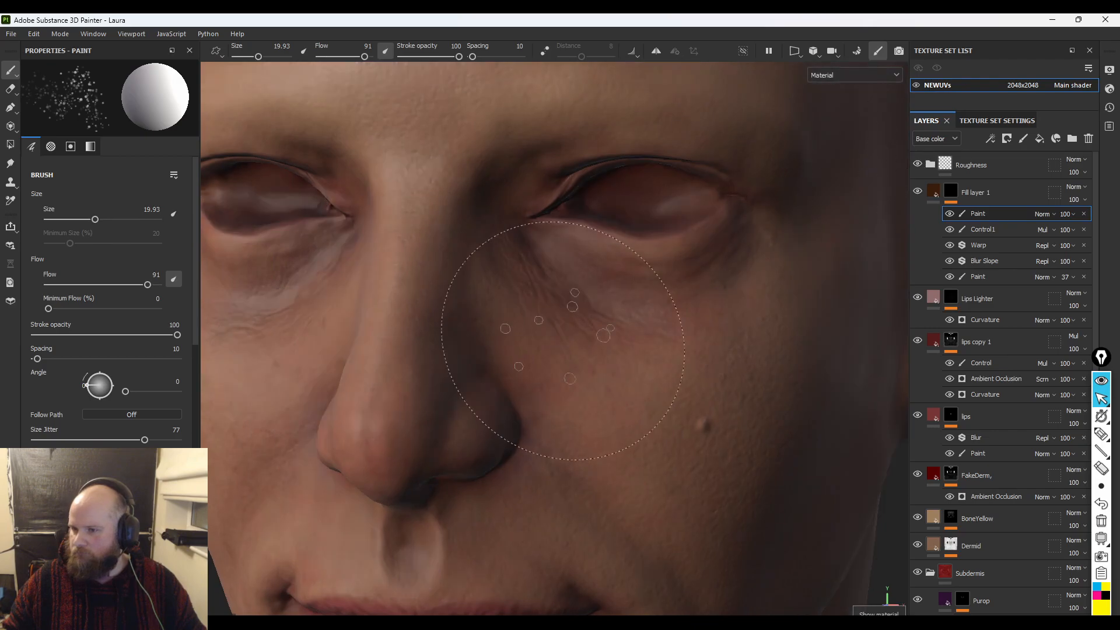
- Try painting freckles on the cheeks beside the nose with the brush size at 25.03
mouse_move(596, 405)
right_mouse_down("ctrl")
mouse_move(620, 405)
mouse_move(600, 405)
right_mouse_up("ctrl")
mouse_move(590, 413)
middle_mouse_down()
mouse_move(643, 447)
mouse_move(583, 438)
middle_mouse_up()
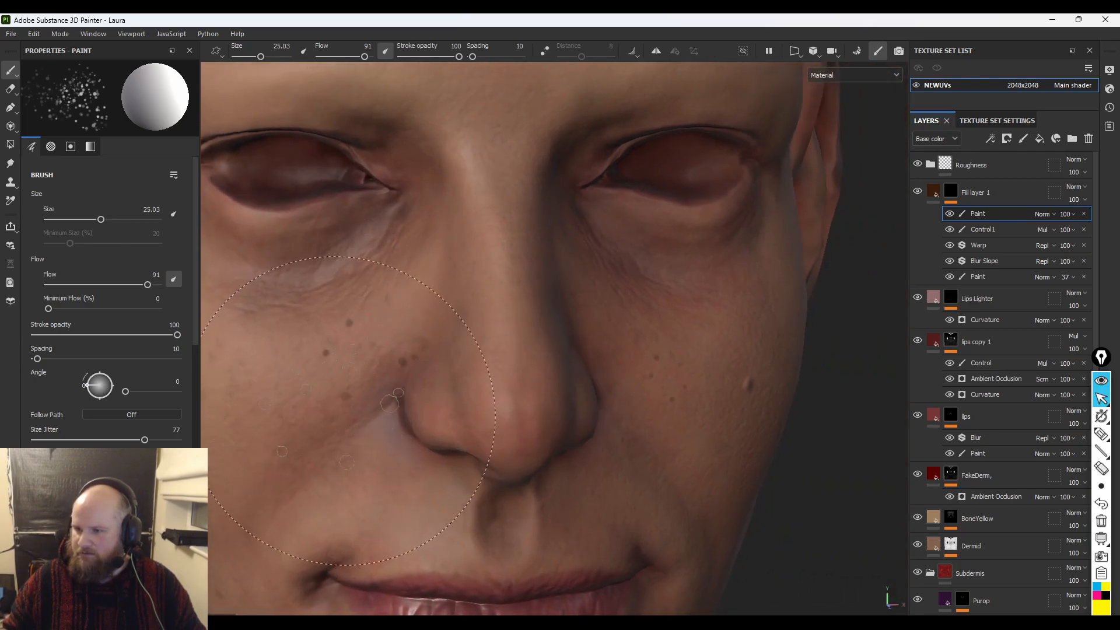
mouse_move(288, 414)
left_mouse_down()
mouse_move(298, 402)
mouse_move(496, 399)
left_mouse_up()
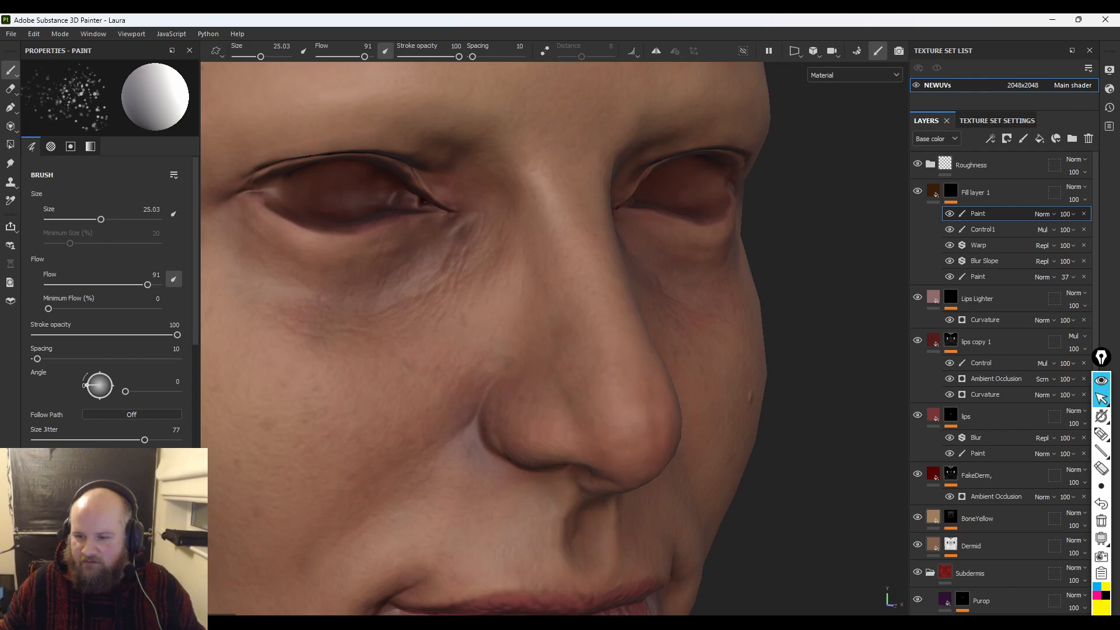
- Set the Dots 02 alpha's spawn to 0.38 and paint freckles on the cheek and nose with a 13.86 brush size
scroll(111, 303, "down", 8)
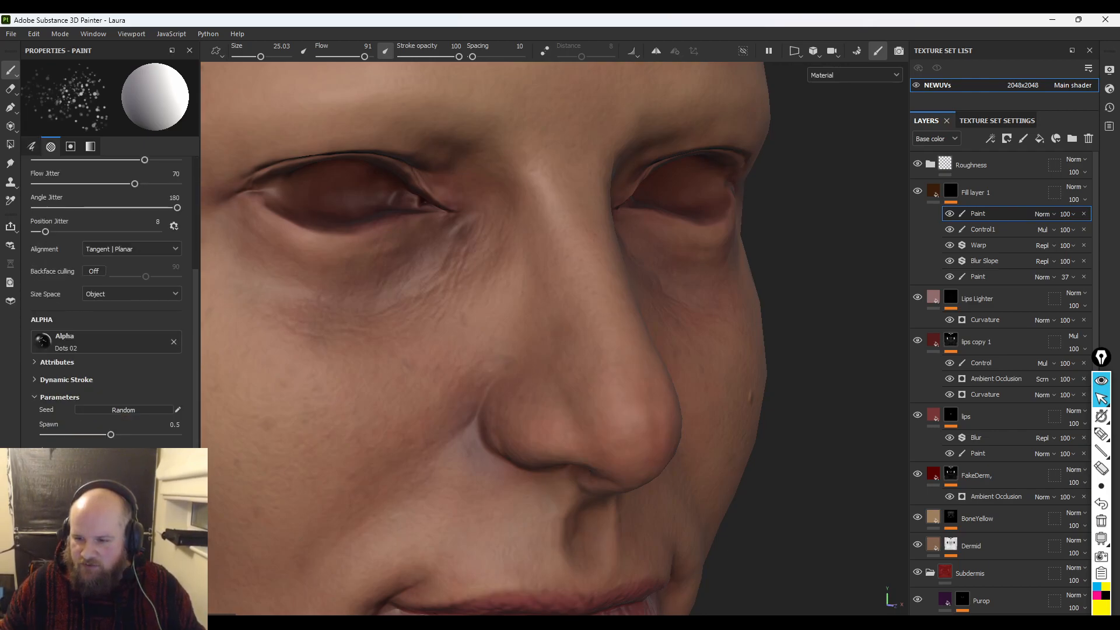
mouse_move(110, 436)
left_mouse_down()
mouse_move(58, 434)
mouse_move(82, 433)
left_mouse_up()
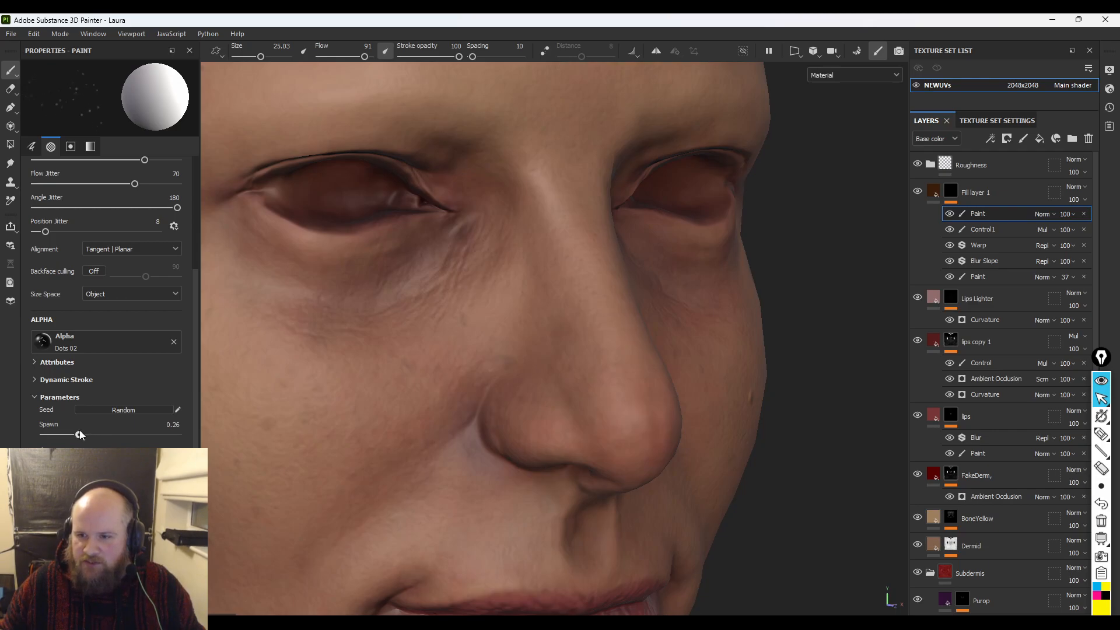
mouse_move(83, 433)
left_mouse_down()
mouse_move(163, 434)
mouse_move(78, 436)
left_mouse_up()
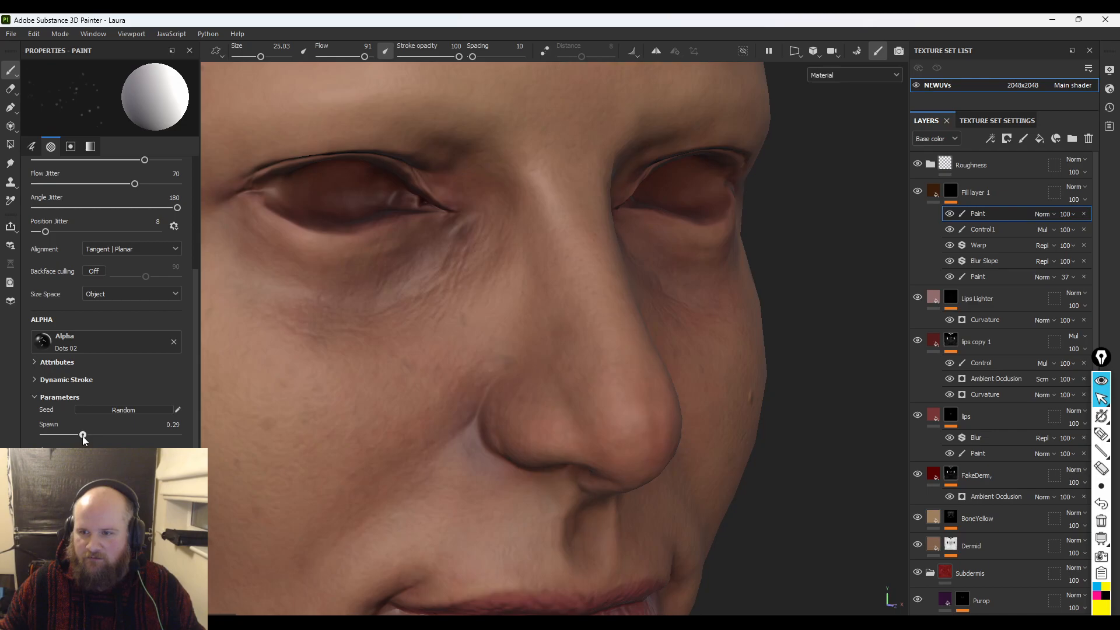
right_click_drag(415, 391, 368, 391, "ctrl")
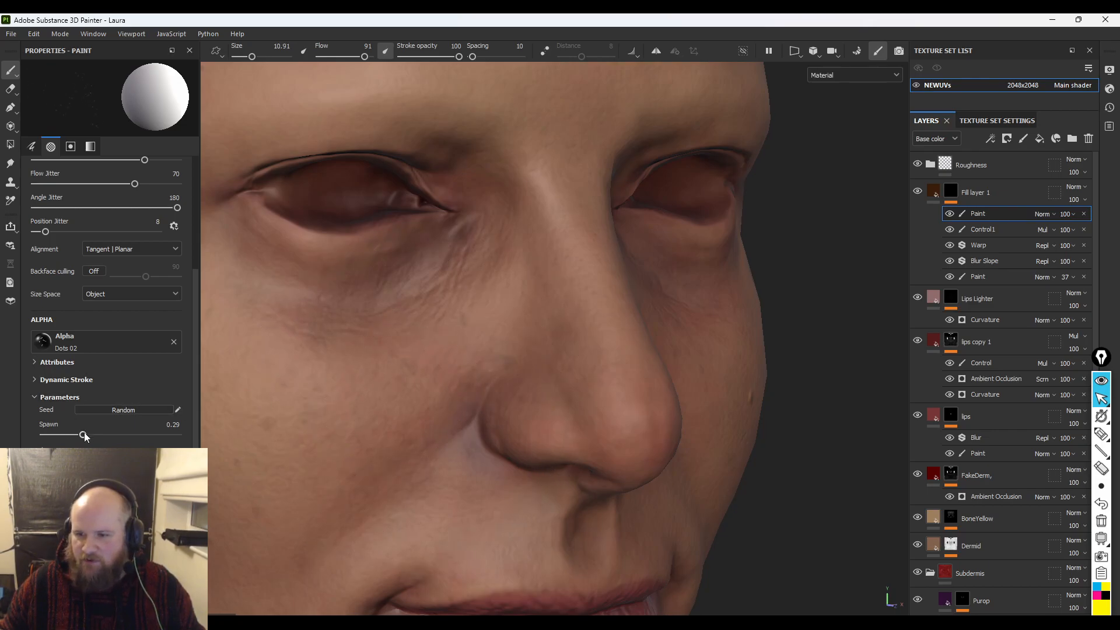
right_click_drag(397, 397, 417, 397, "ctrl")
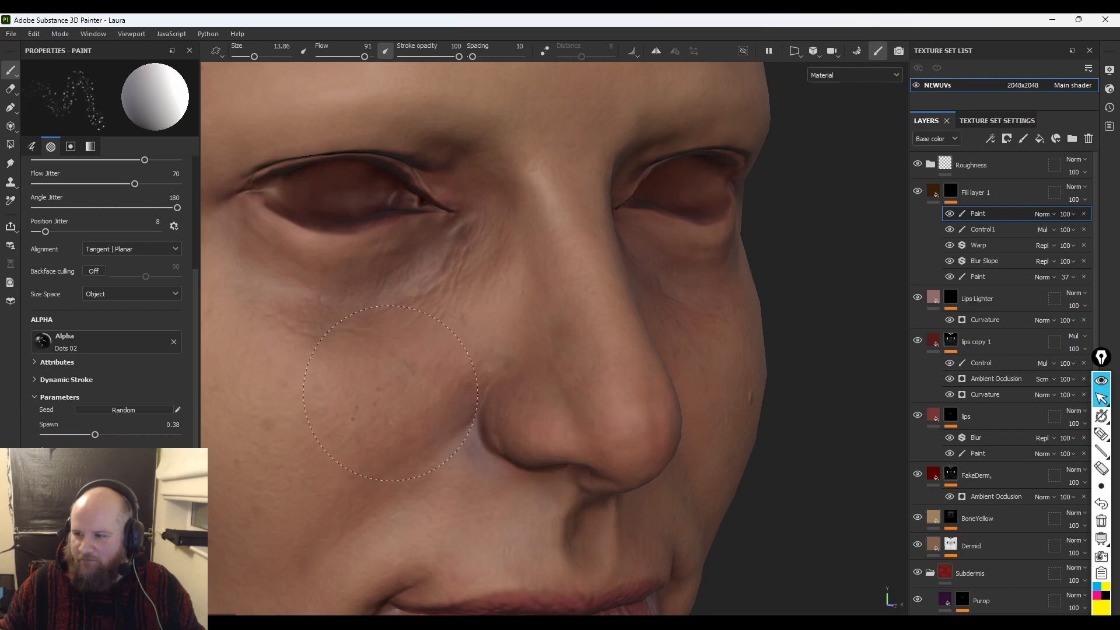
left_click_drag(361, 461, 440, 330, "alt")
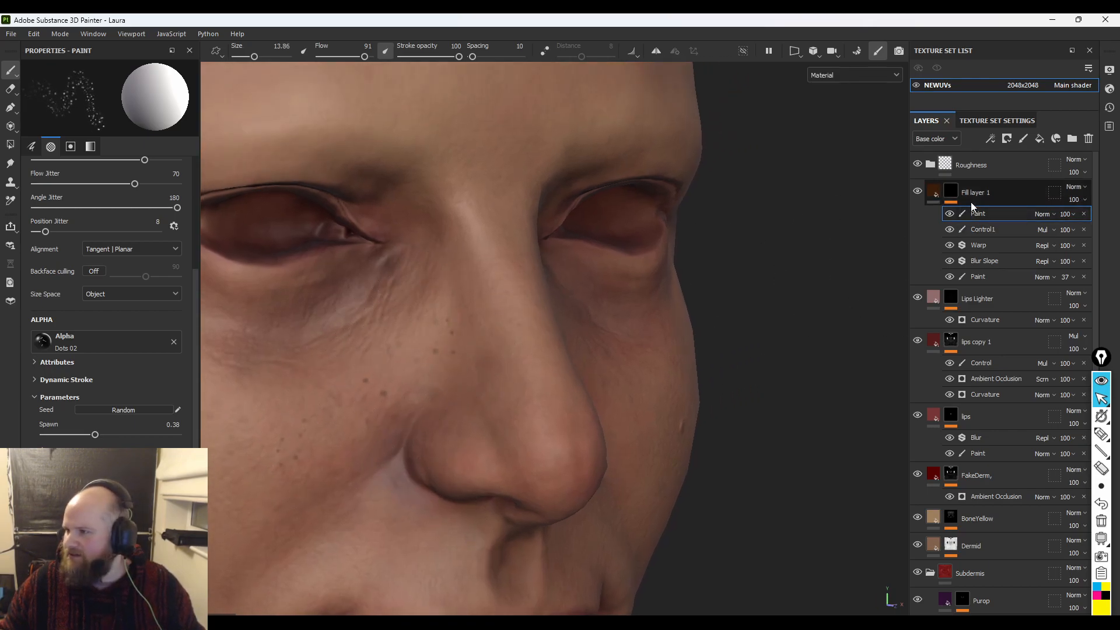
- Set the NEWUVs texture set size to 4096 and rotate the environment lighting to check the skin around the nose
left_click(998, 120)
left_click(987, 312)
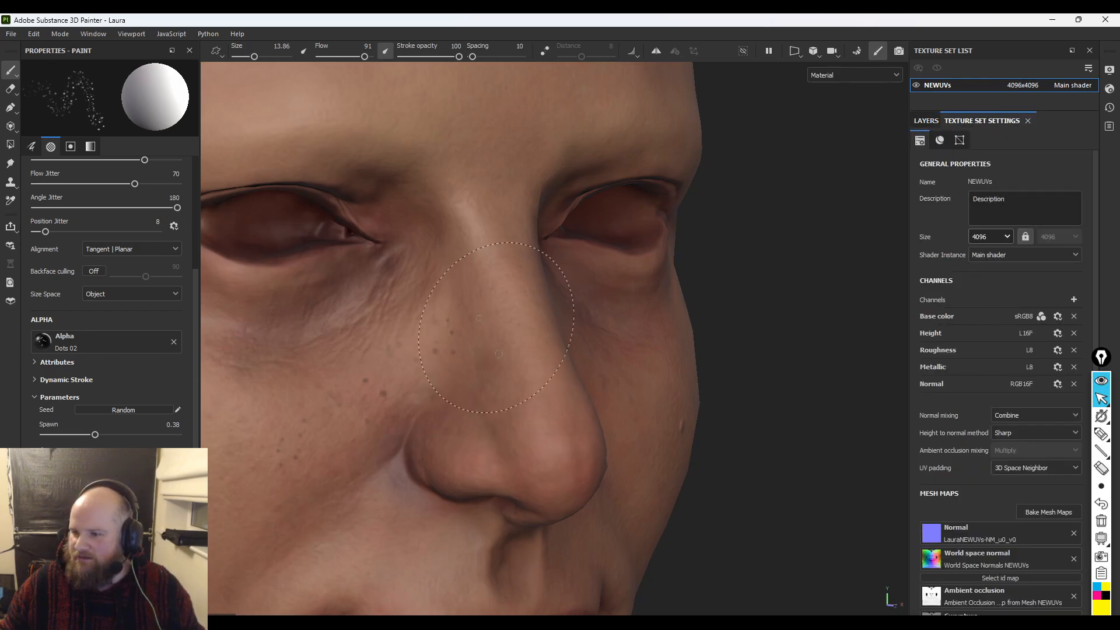
mouse_move(495, 327)
left_mouse_down("alt")
mouse_move(545, 332)
mouse_move(370, 332)
mouse_move(506, 333)
left_mouse_up("alt")
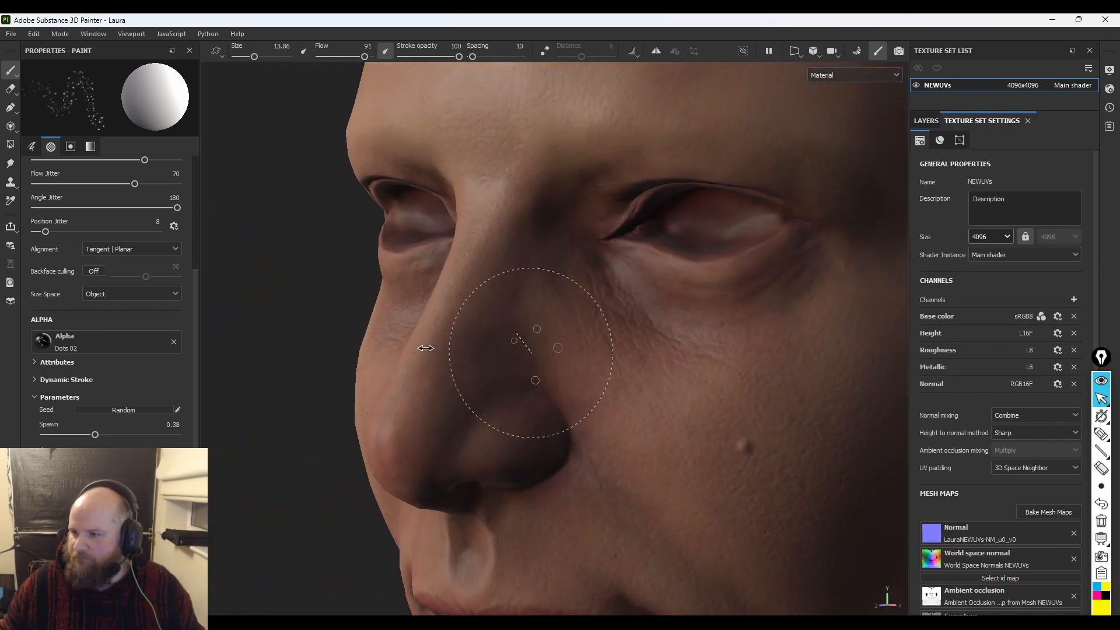
right_click_drag(426, 348, 432, 331, "shift")
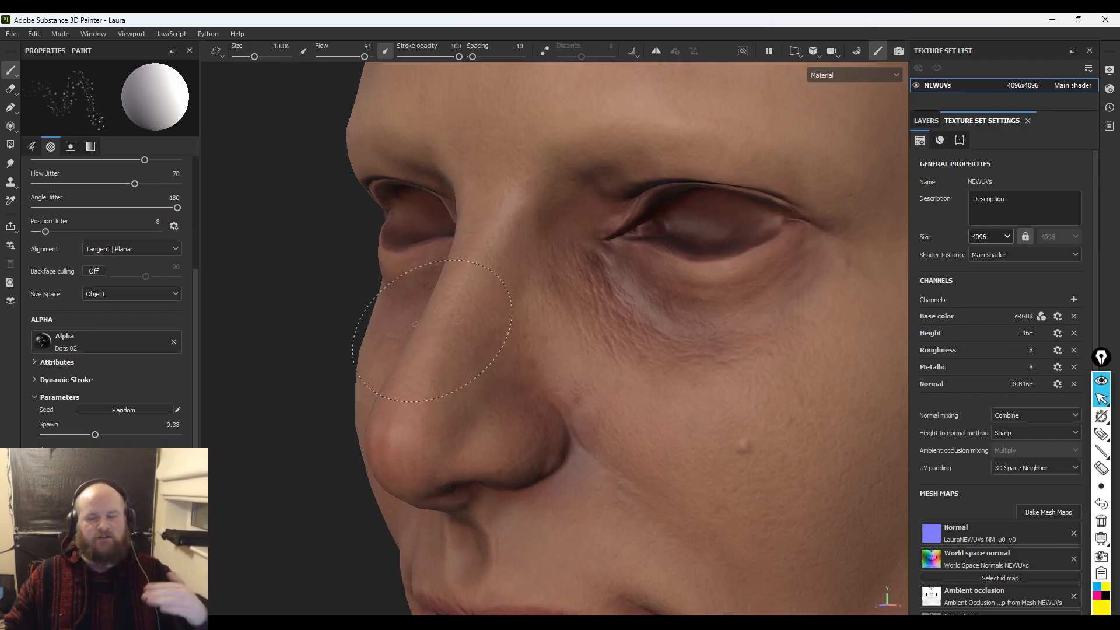
right_click_drag(460, 408, 507, 375, "shift")
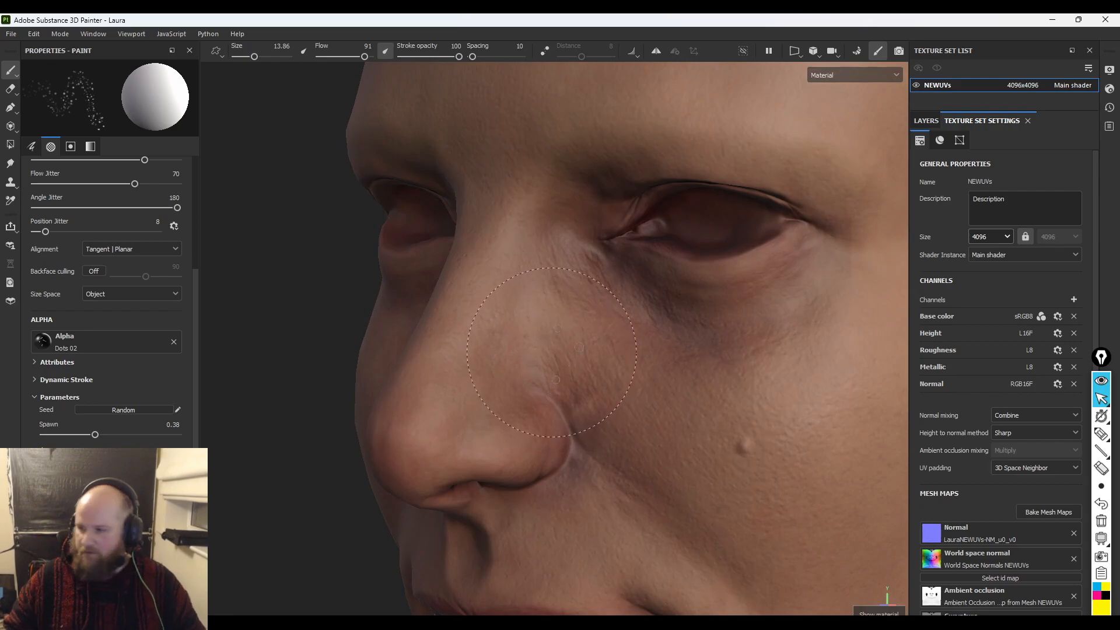
- Display only the base color and paint Dots 02 freckles over the nose and cheeks with a 13.86 brush size
key("c")
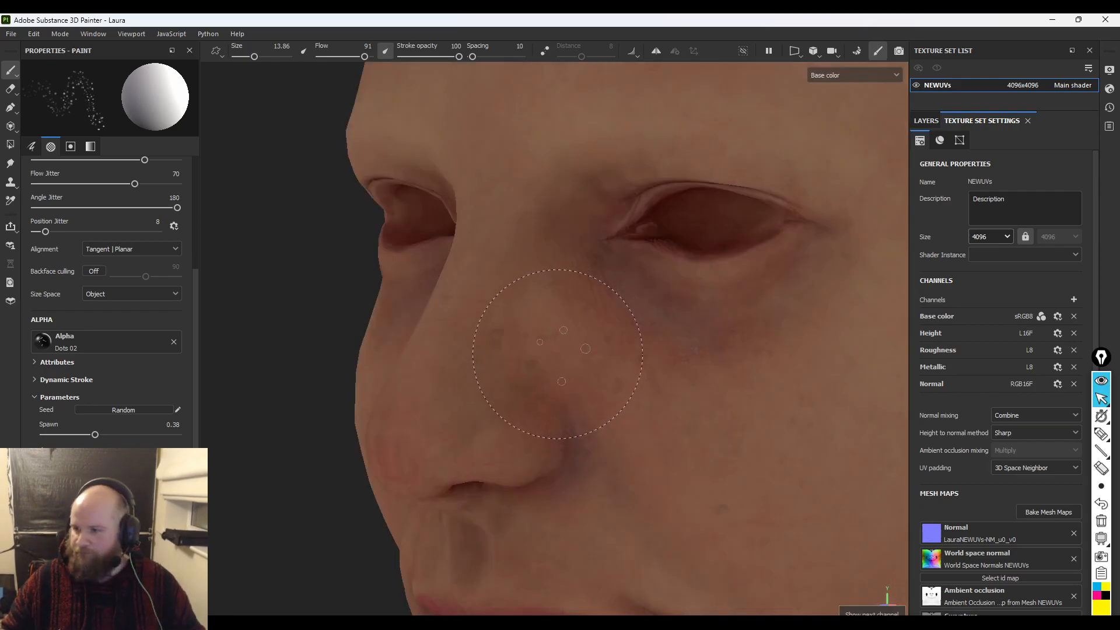
mouse_move(558, 354)
left_mouse_down("alt")
mouse_move(630, 446)
mouse_move(528, 363)
mouse_move(589, 411)
mouse_move(569, 415)
left_mouse_up("alt")
left_click(554, 420)
left_click(749, 359)
left_click(686, 493)
left_click_drag(654, 498, 577, 409, "alt")
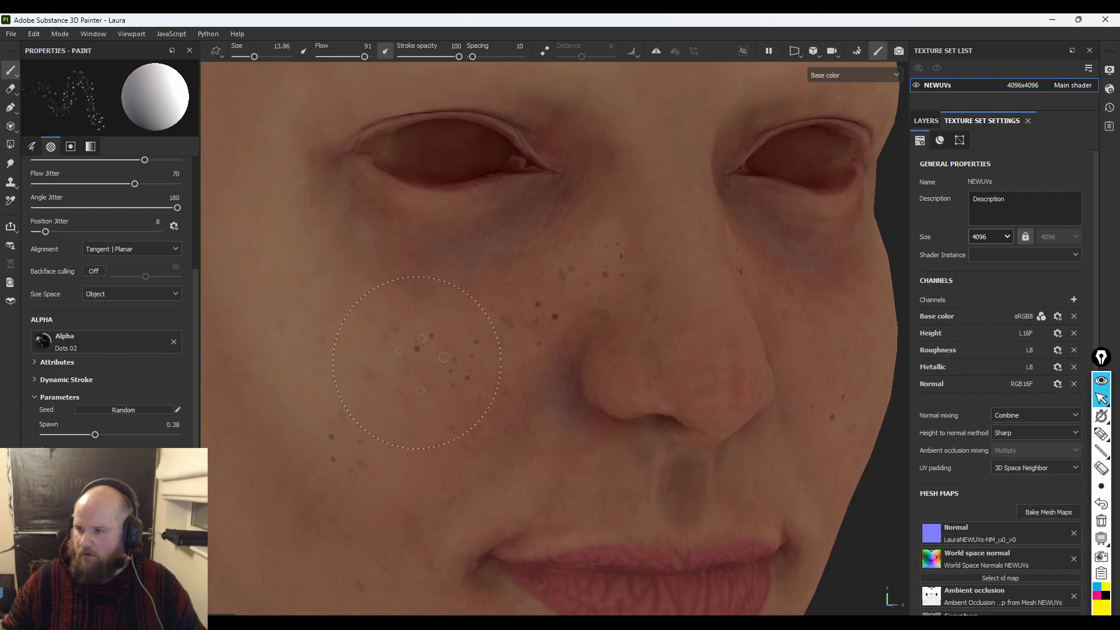
- Enlarge the Dots 02 brush to 22.13 and scatter more freckles across the cheeks, jaw and chin
middle_click_drag(498, 459, 472, 320, "alt")
right_click_drag(473, 320, 399, 341, "alt")
key("bracketright")
mouse_move(295, 332)
left_mouse_down("alt")
mouse_move(362, 445)
mouse_move(548, 265)
left_mouse_up("alt")
mouse_move(555, 432)
left_mouse_down("alt")
mouse_move(422, 358)
mouse_move(300, 363)
left_mouse_up("alt")
scroll(824, 344, "down", 4)
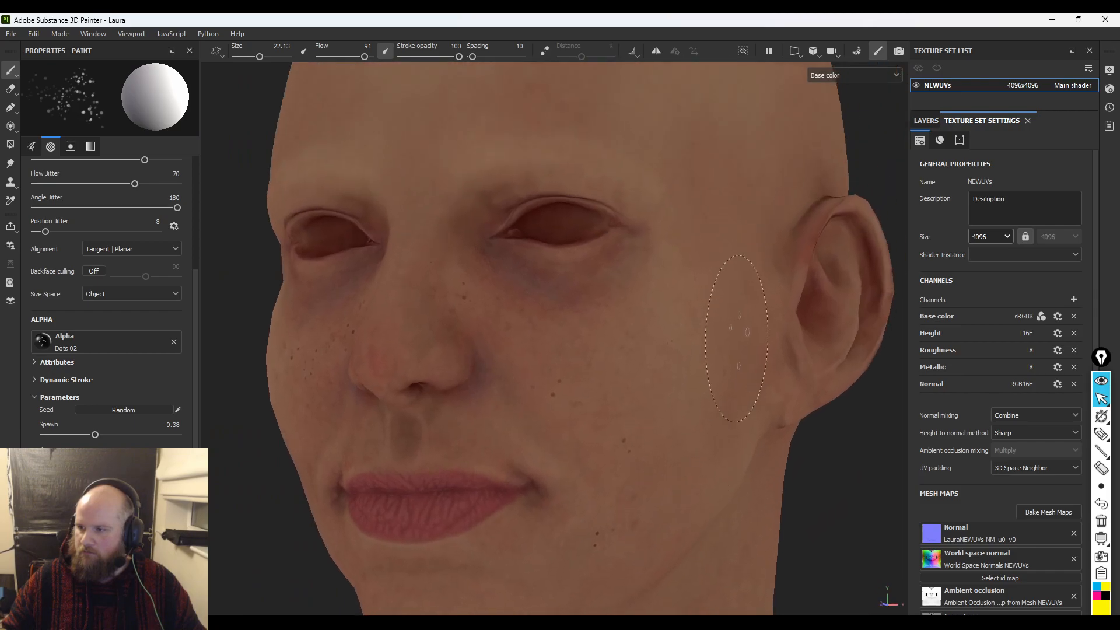
scroll(729, 342, "up", 5)
left_click_drag(694, 403, 787, 438, "alt")
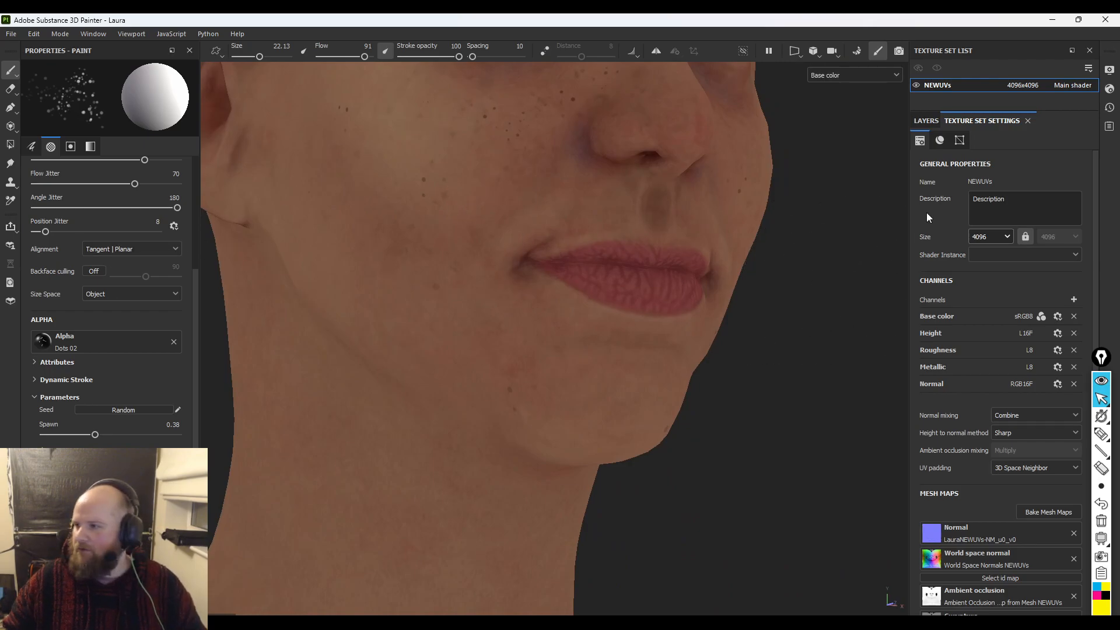
- Add a paint effect named Control2 to the mask of Fill layer 1 and set its blending mode to Multiply
left_click(929, 123)
right_click(960, 187)
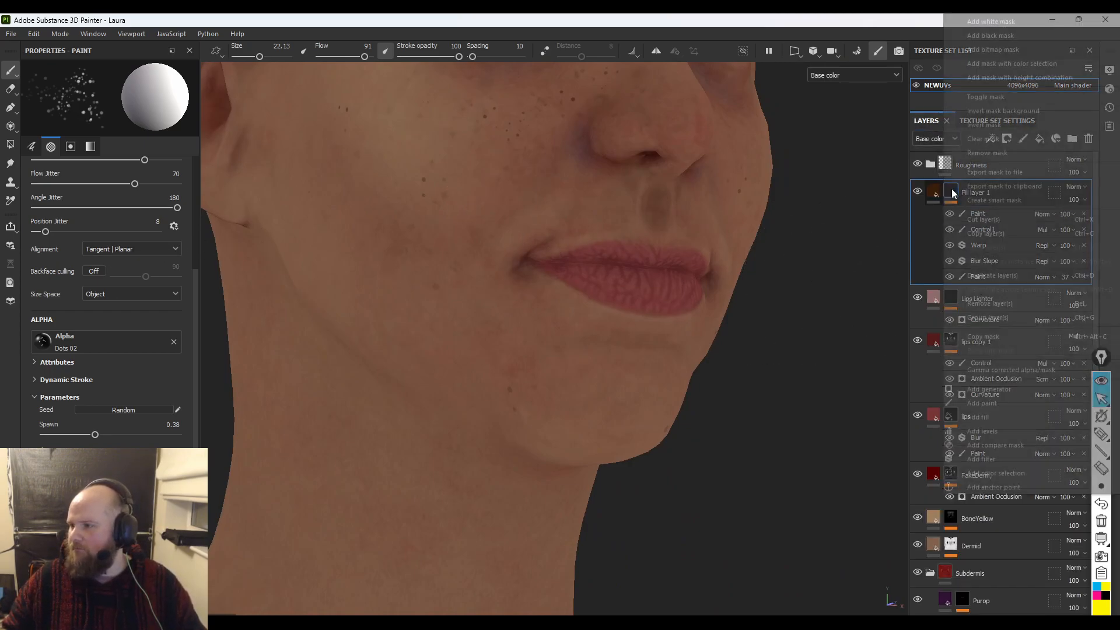
left_click(992, 399)
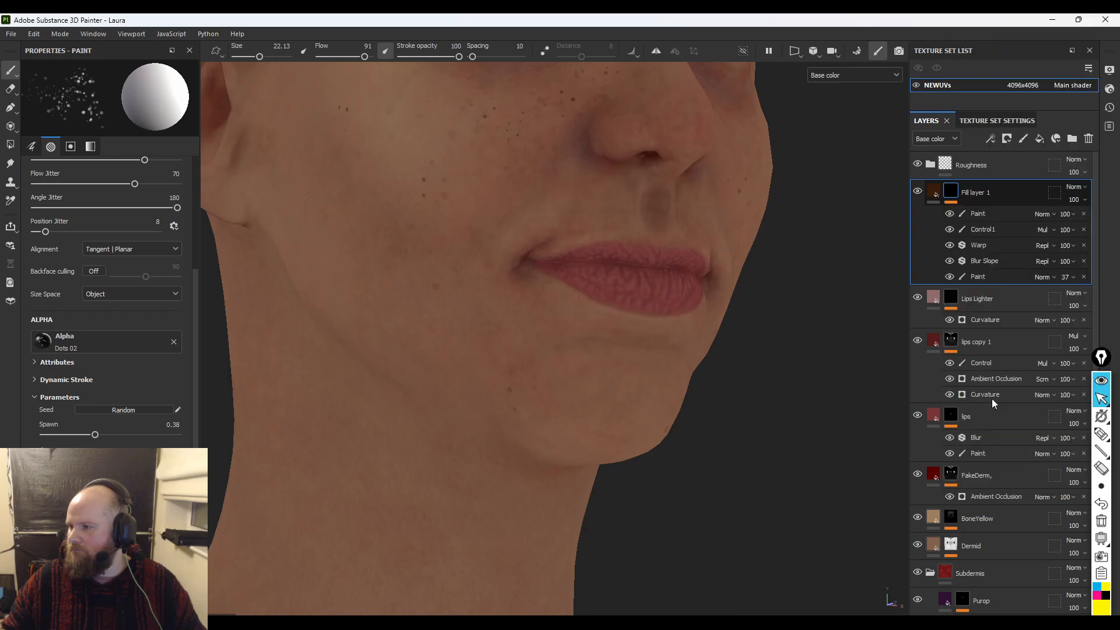
double_click(978, 213)
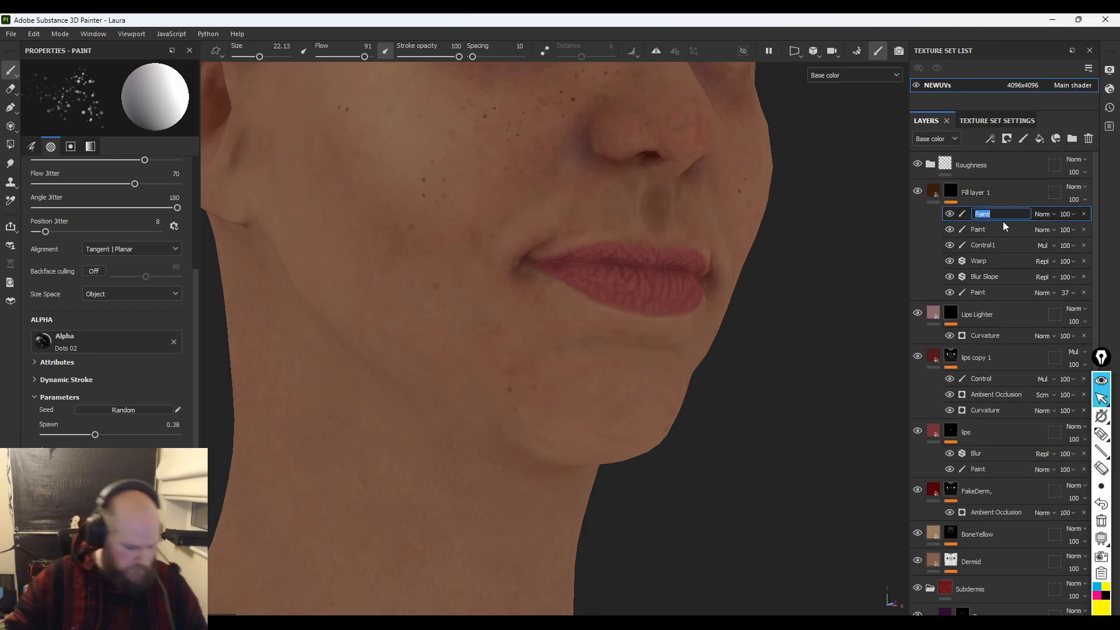
type("Control2")
key("Return")
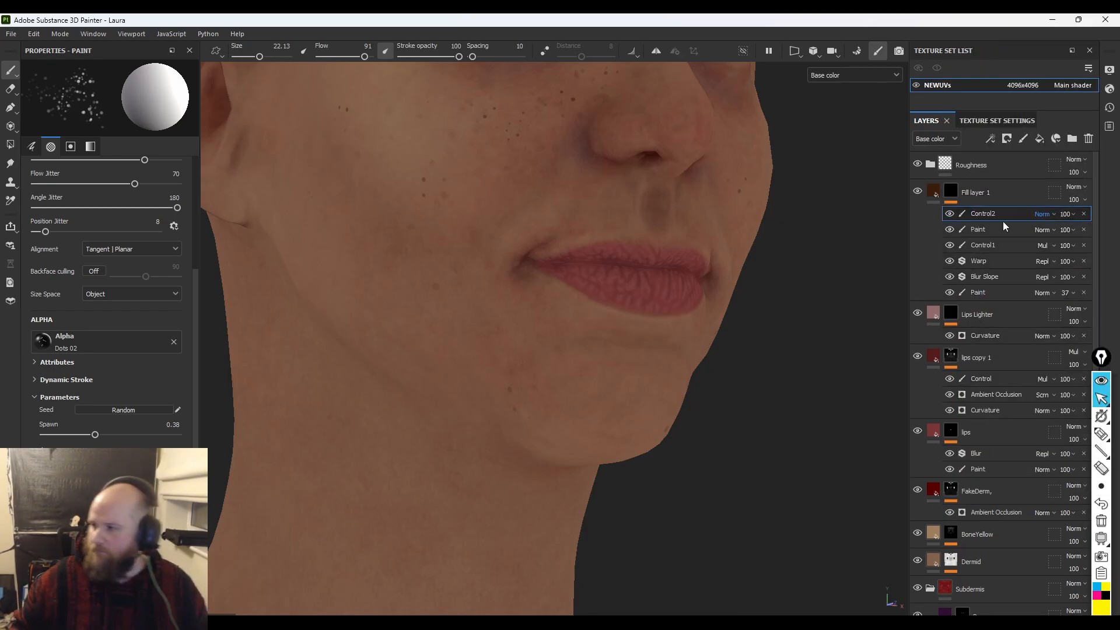
left_click(1043, 214)
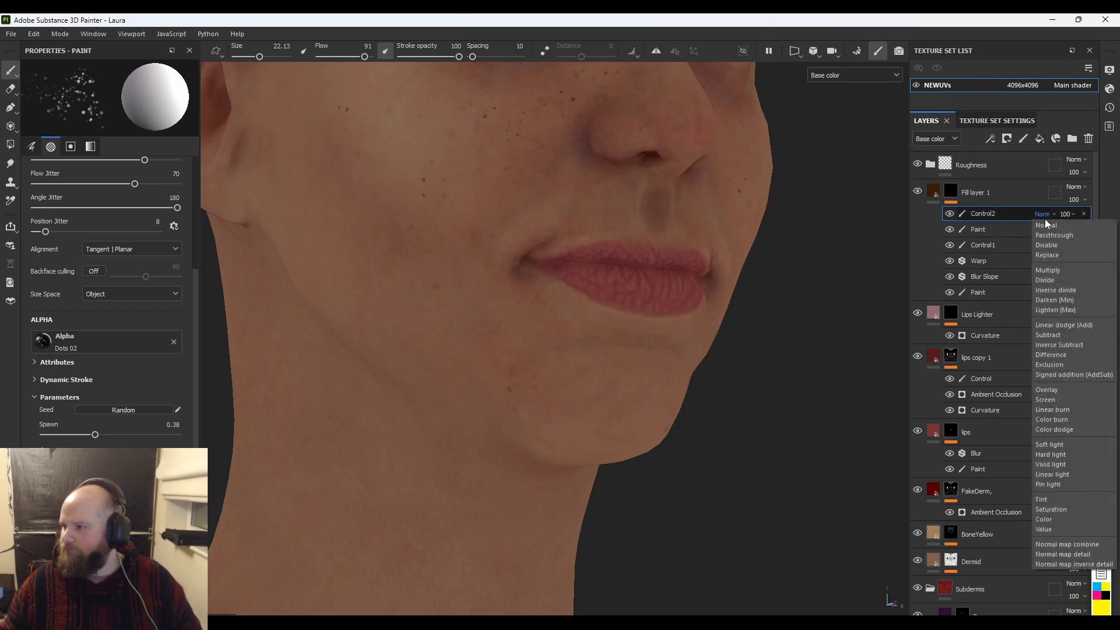
left_click(1055, 269)
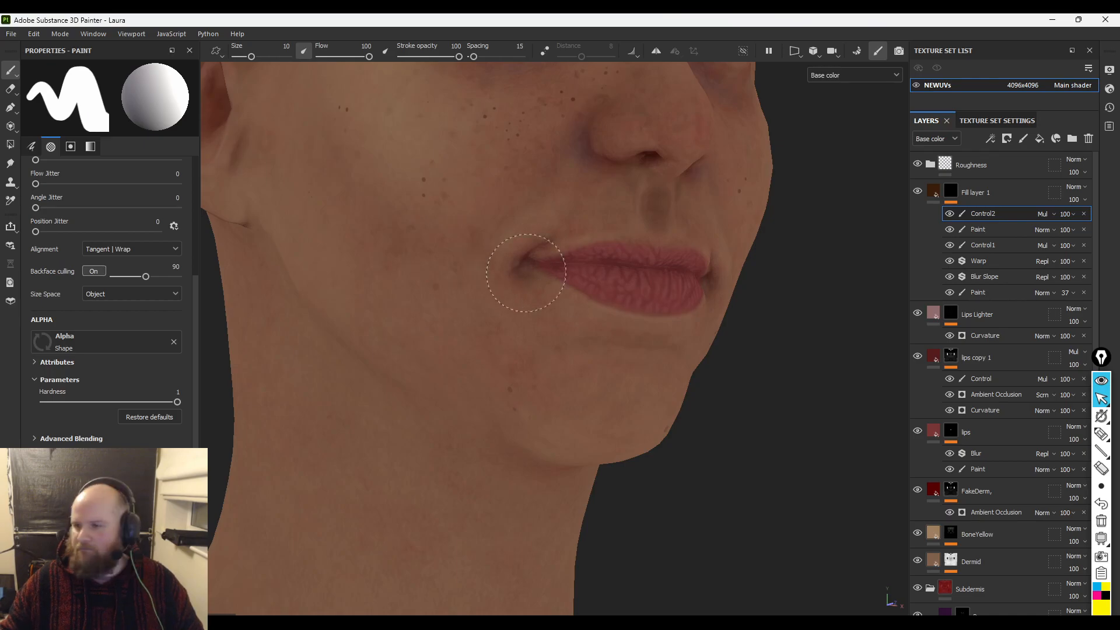
- Paint black on Control2 with a 3.39 brush at 0.94 hardness to hide freckles on the chin and lower cheek
right_click_drag(520, 263, 524, 265, "ctrl")
right_click_drag(511, 377, 517, 381, "ctrl")
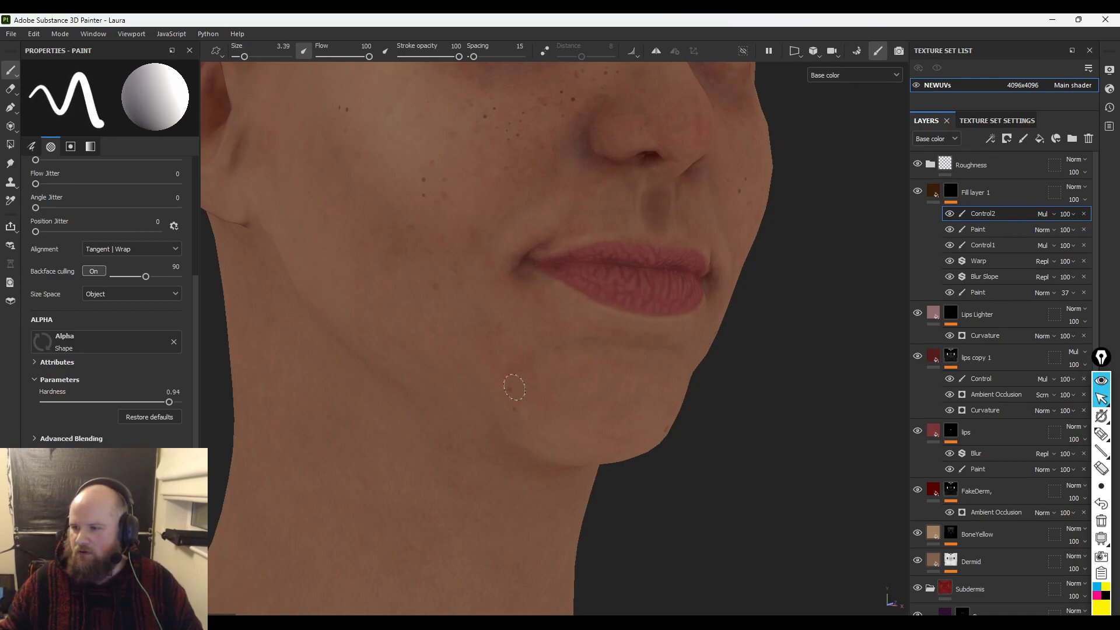
key("x")
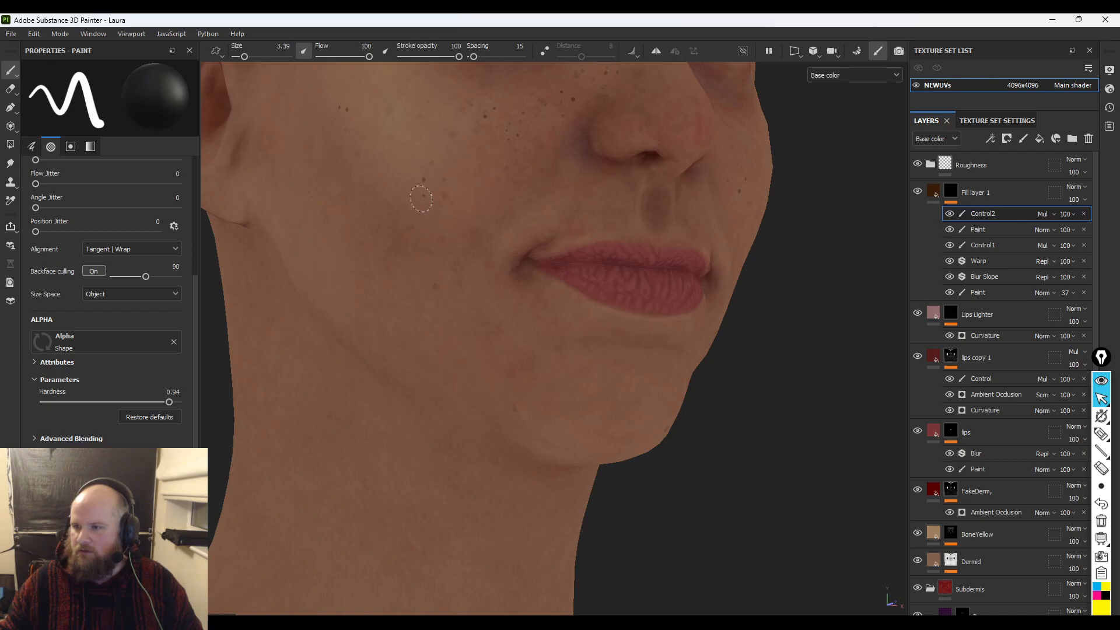
left_click_drag(446, 202, 431, 218, "alt")
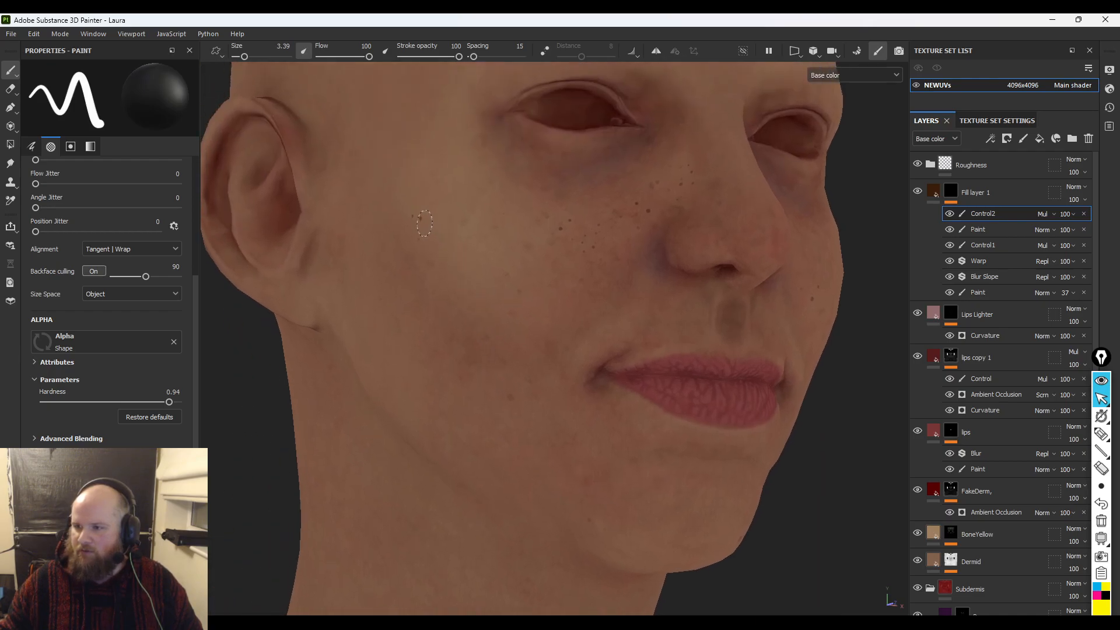
- Mask out individual dark freckles on the cheek beside the nose with a black brush about 0.6 in size
mouse_move(512, 281)
left_mouse_down("alt")
mouse_move(710, 362)
mouse_move(513, 292)
left_mouse_up("alt")
mouse_move(514, 292)
right_mouse_down("alt")
mouse_move(887, 432)
mouse_move(1079, 450)
right_mouse_up("alt")
right_click_drag(658, 298, 648, 286, "ctrl")
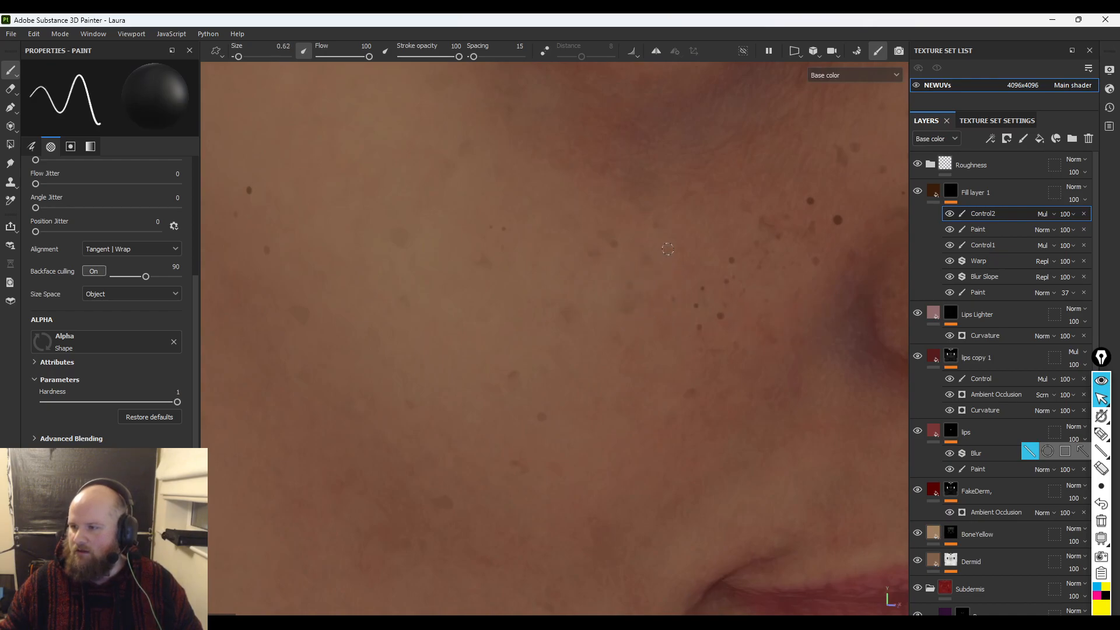
left_click_drag(668, 249, 603, 305, "alt")
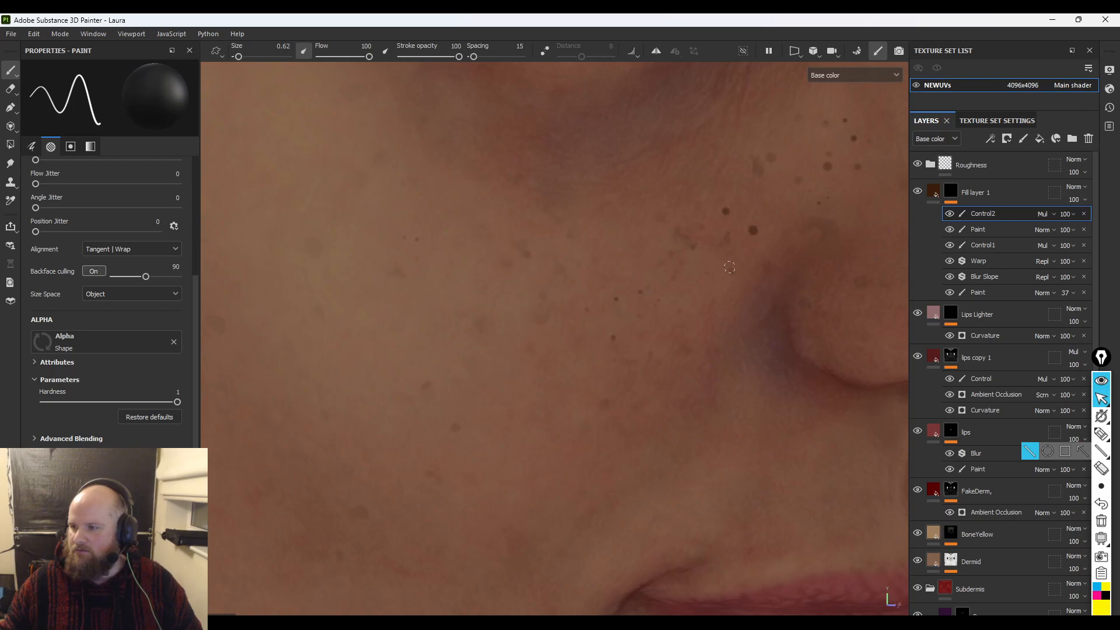
right_click_drag(752, 232, 753, 231, "ctrl")
middle_click_drag(748, 261, 615, 364, "alt")
right_click_drag(693, 283, 693, 283, "ctrl")
mouse_move(618, 311)
right_mouse_down("ctrl")
mouse_move(589, 308)
mouse_move(579, 326)
right_mouse_up("ctrl")
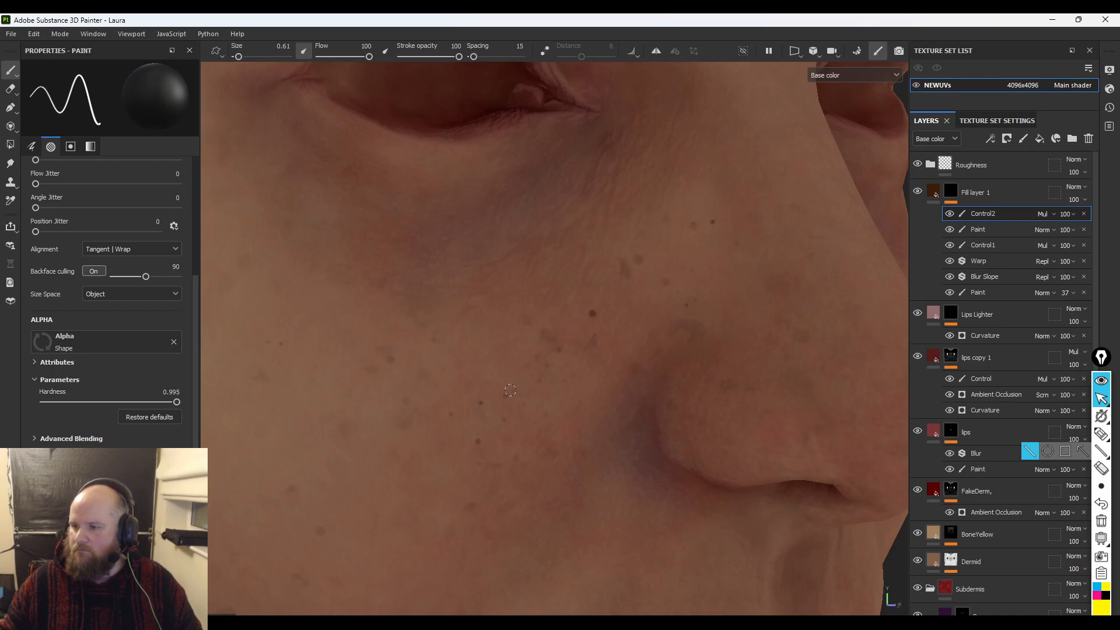
- Thin out more freckles across the cheek below the eye and near the mouth, using brush sizes 1.65 and 2.56
right_click_drag(526, 457, 438, 408, "alt")
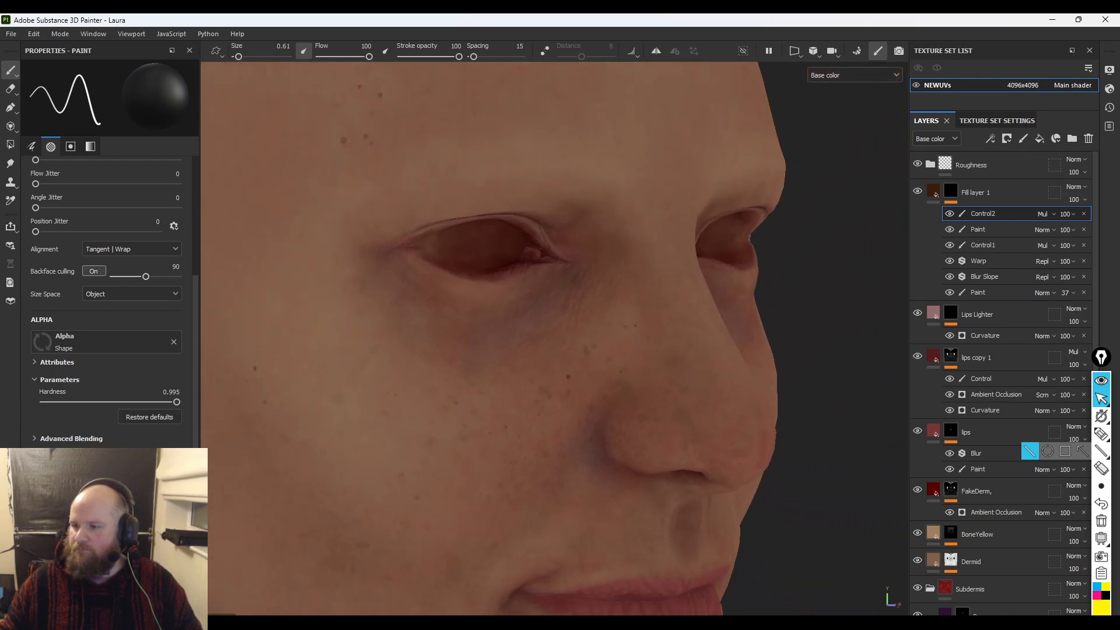
middle_click_drag(593, 350, 655, 262, "alt")
mouse_move(655, 262)
right_mouse_down("alt")
mouse_move(737, 306)
mouse_move(658, 288)
mouse_move(643, 245)
mouse_move(705, 219)
mouse_move(687, 234)
right_mouse_up("alt")
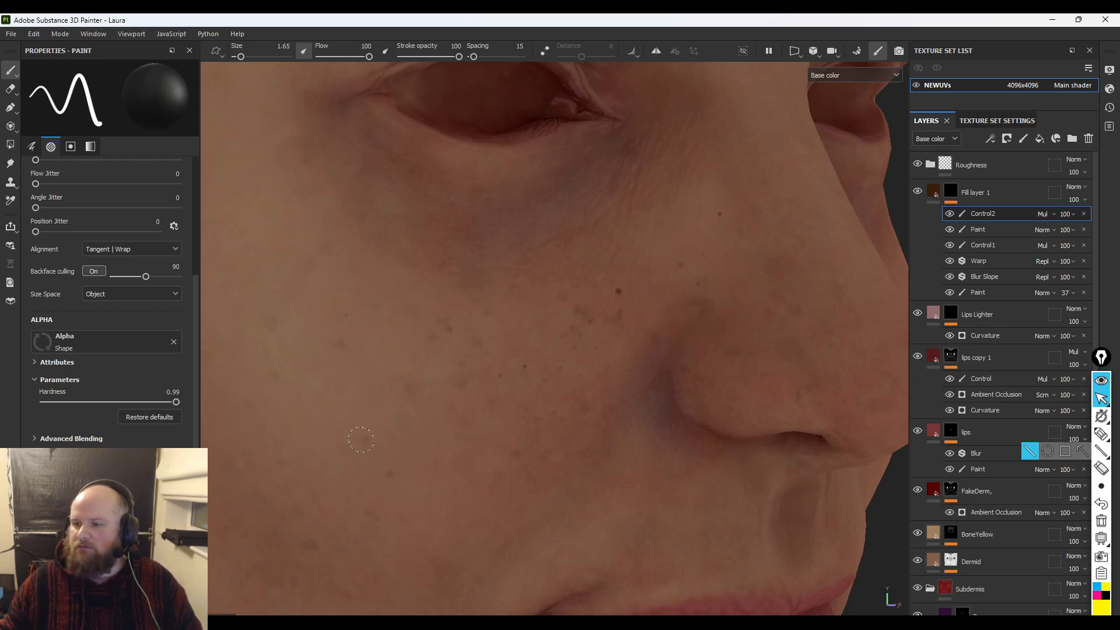
middle_click_drag(400, 420, 528, 214, "alt")
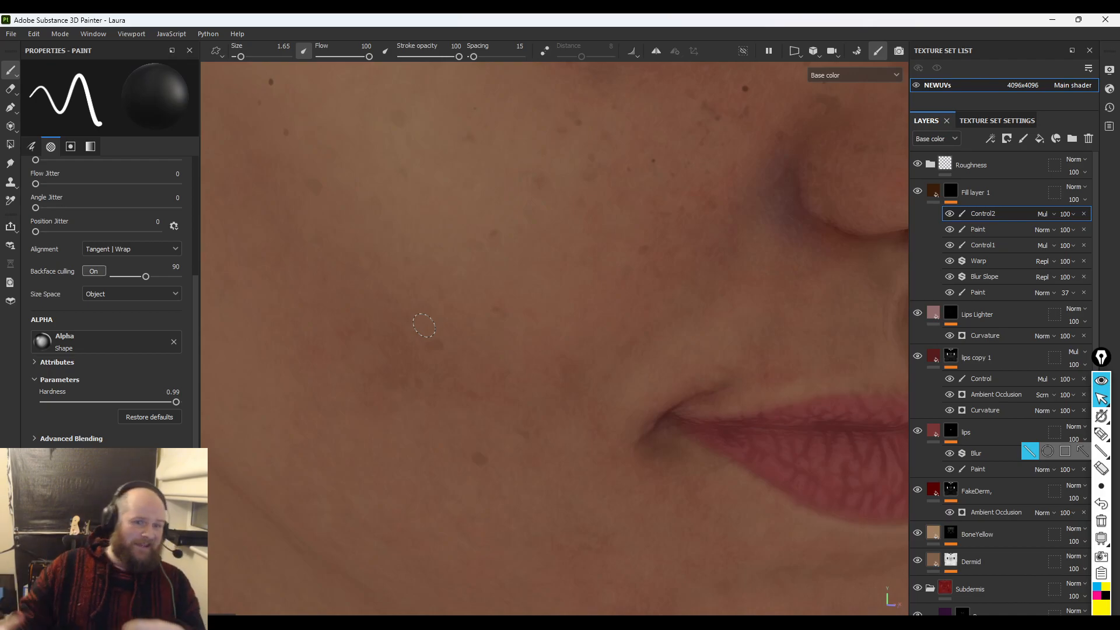
middle_click_drag(486, 350, 564, 461, "alt")
key("]")
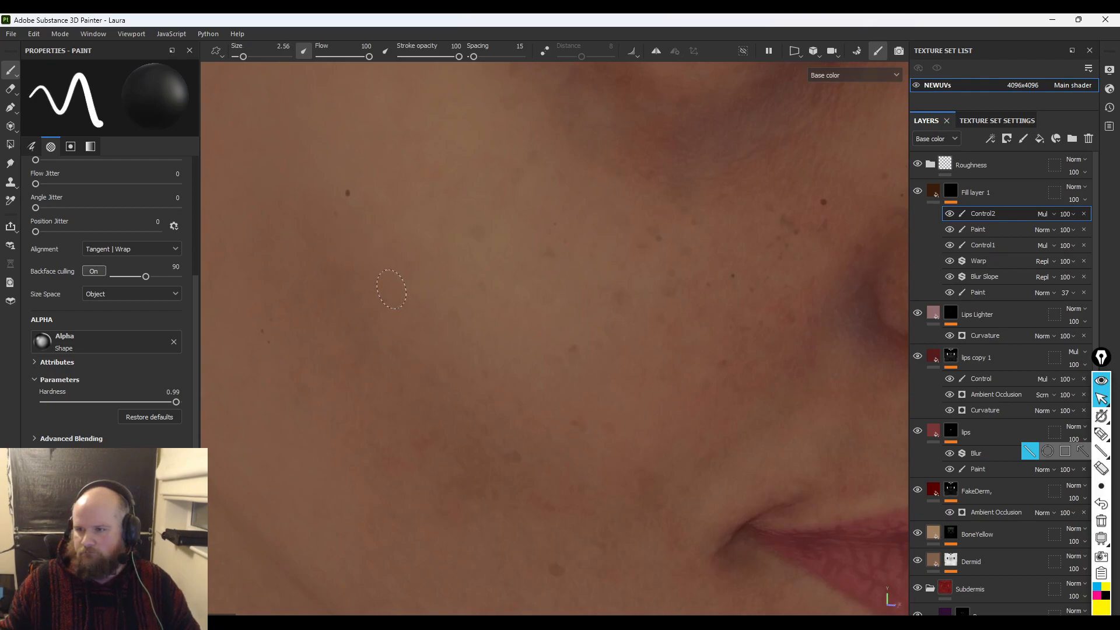
- Mask out the stray dark freckles at the edge of the chin with the black 2.56 brush
right_click_drag(537, 298, 204, 138, "alt")
mouse_move(497, 248)
left_mouse_down("alt")
mouse_move(542, 260)
mouse_move(558, 308)
mouse_move(350, 327)
left_mouse_up("alt")
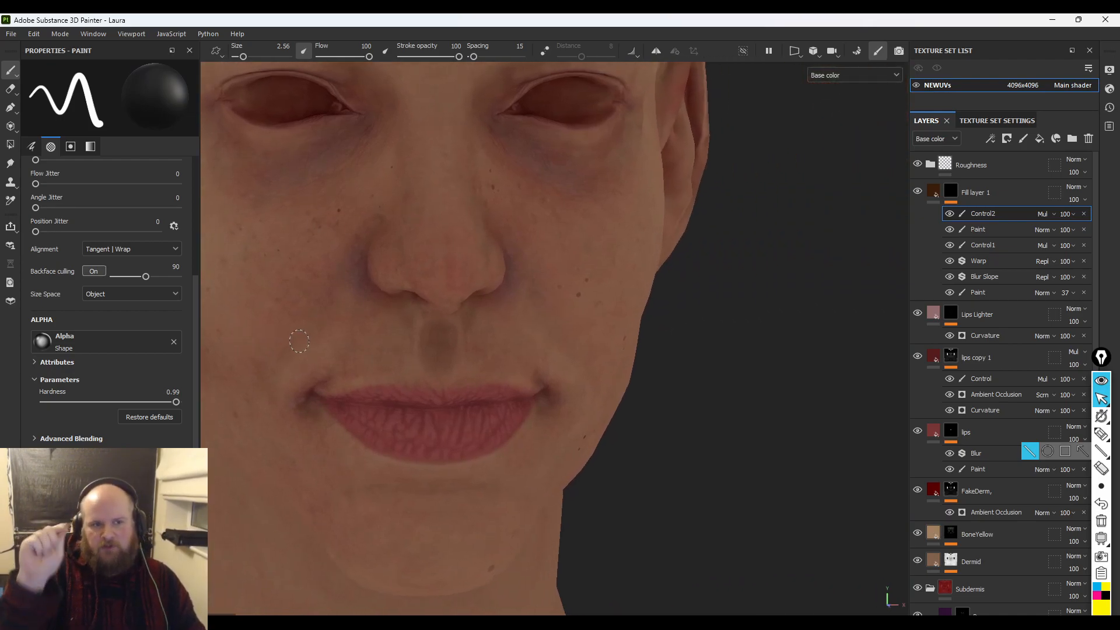
left_click_drag(430, 252, 487, 239, "alt")
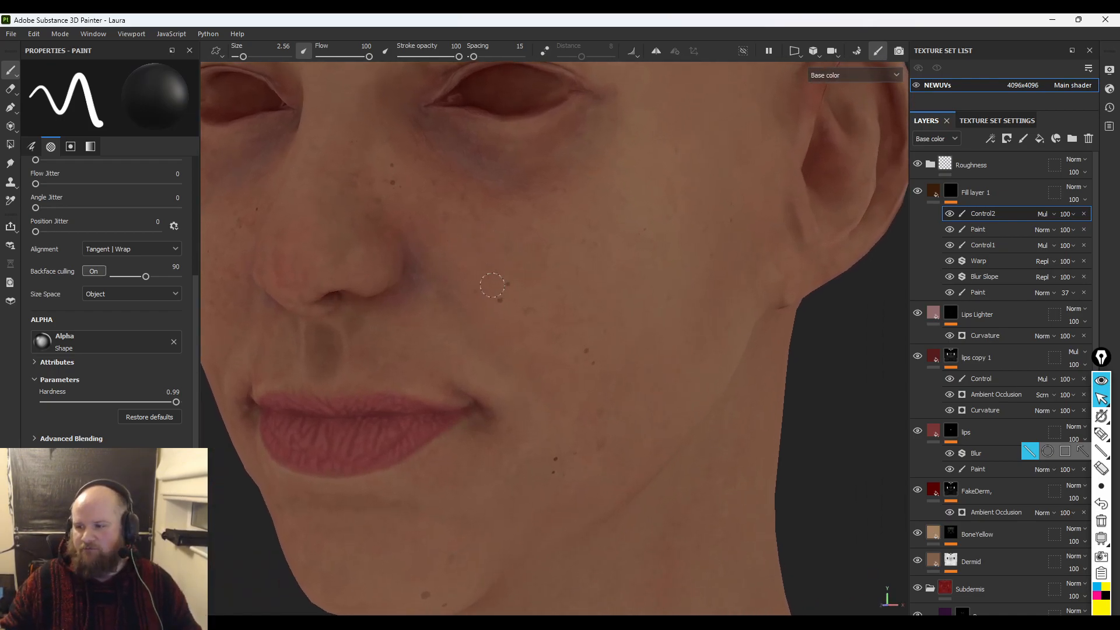
middle_click_drag(492, 286, 531, 305)
right_click_drag(530, 304, 785, 463, "alt")
middle_click_drag(677, 460, 677, 310, "alt")
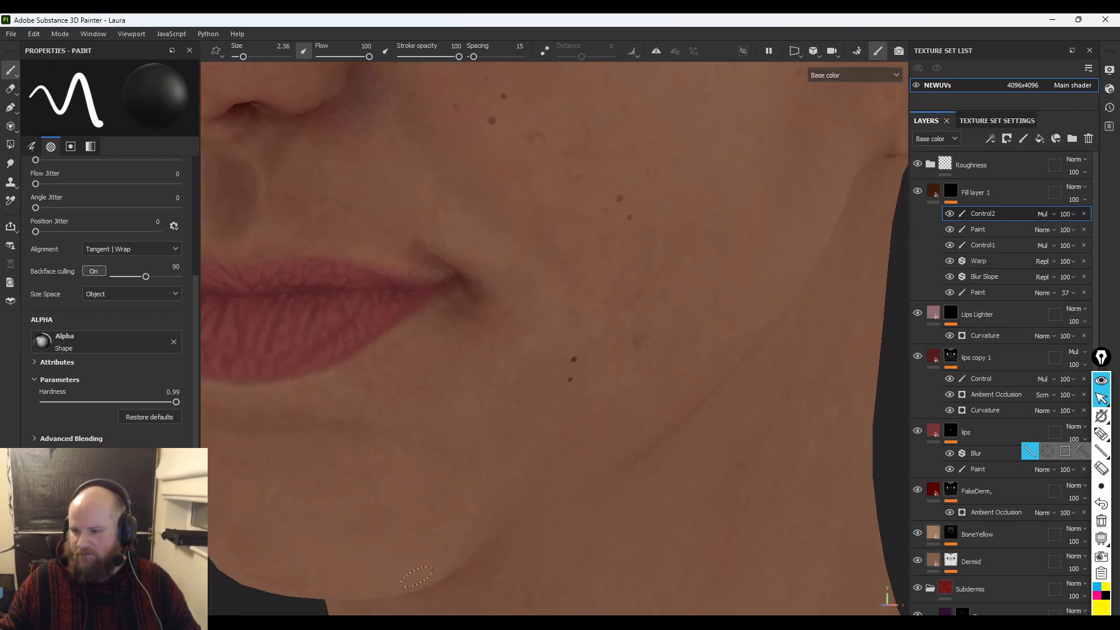
middle_click_drag(440, 543, 761, 533, "alt")
right_click_drag(761, 533, 613, 485, "alt")
left_click_drag(613, 485, 715, 403, "alt")
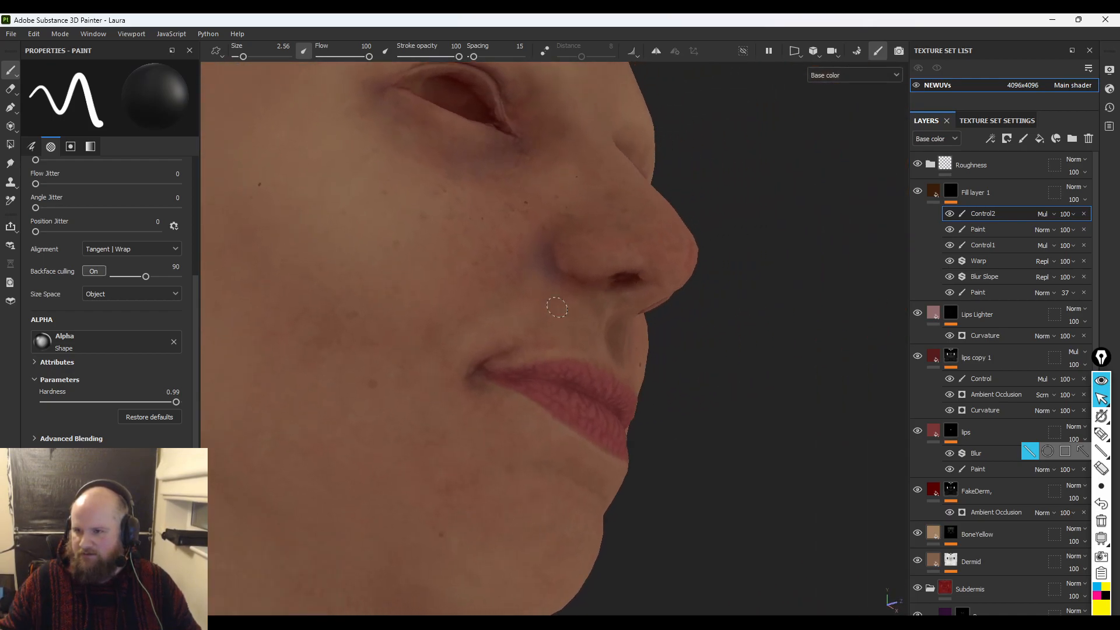
- Mask out the large freckle on the cheek beside the nostril and reduce the brush size to 1.65 at full hardness
left_click_drag(437, 388, 340, 331, "alt")
middle_click_drag(340, 330, 171, 368, "alt")
right_click_drag(441, 364, 653, 306, "alt")
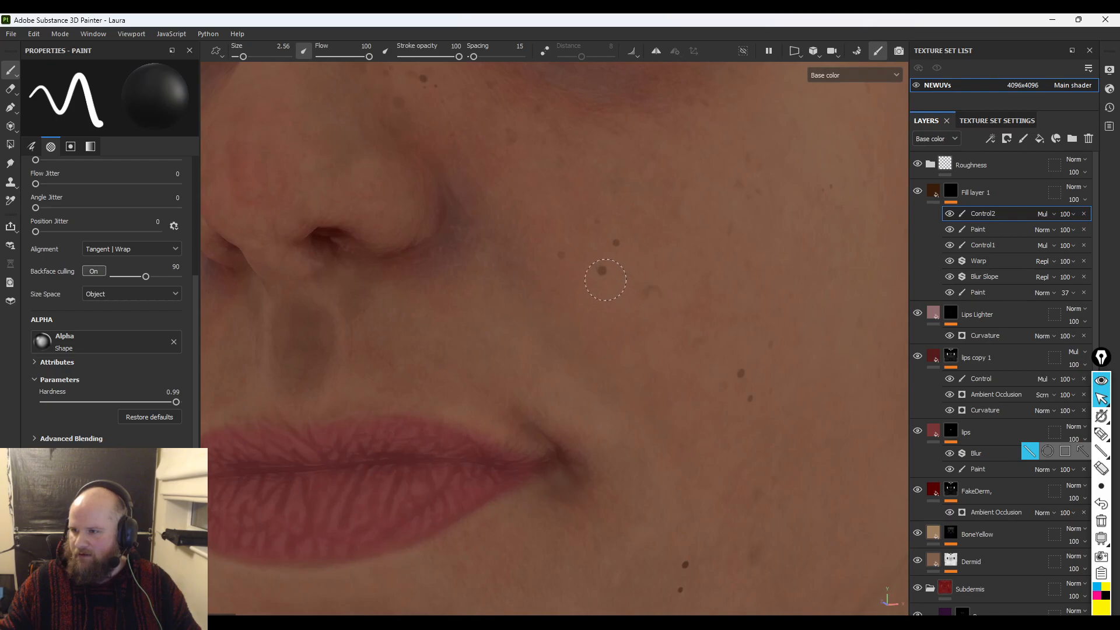
right_click_drag(605, 268, 604, 264, "ctrl")
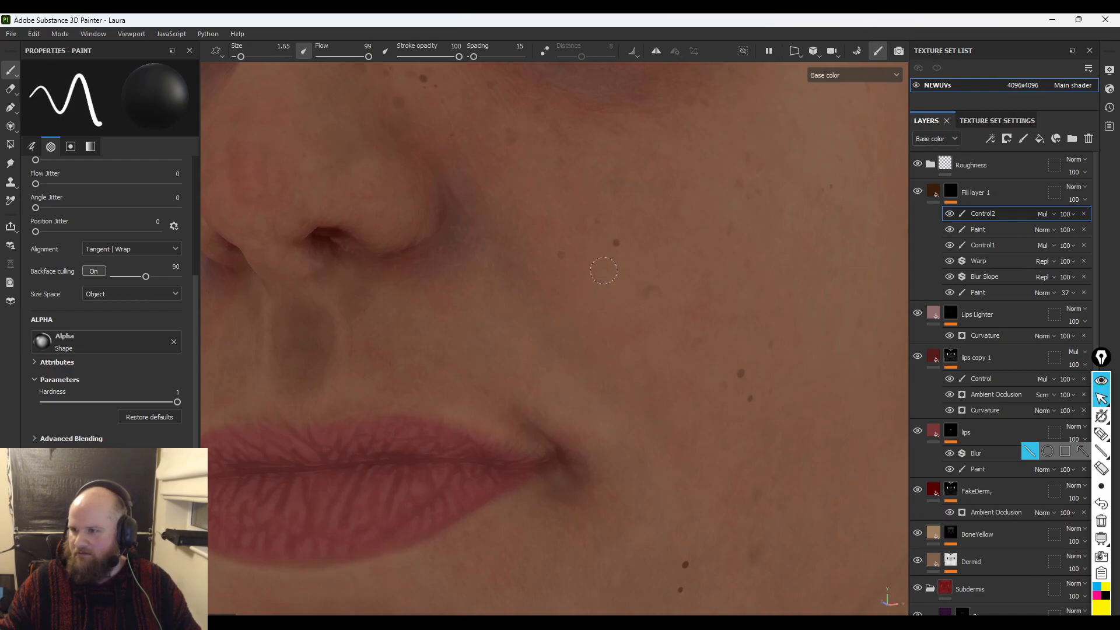
- Thin out the paired freckles beside the nose, on the cheek and near the mouth corner with the black 1.65 brush
left_click_drag(508, 281, 518, 315, "alt")
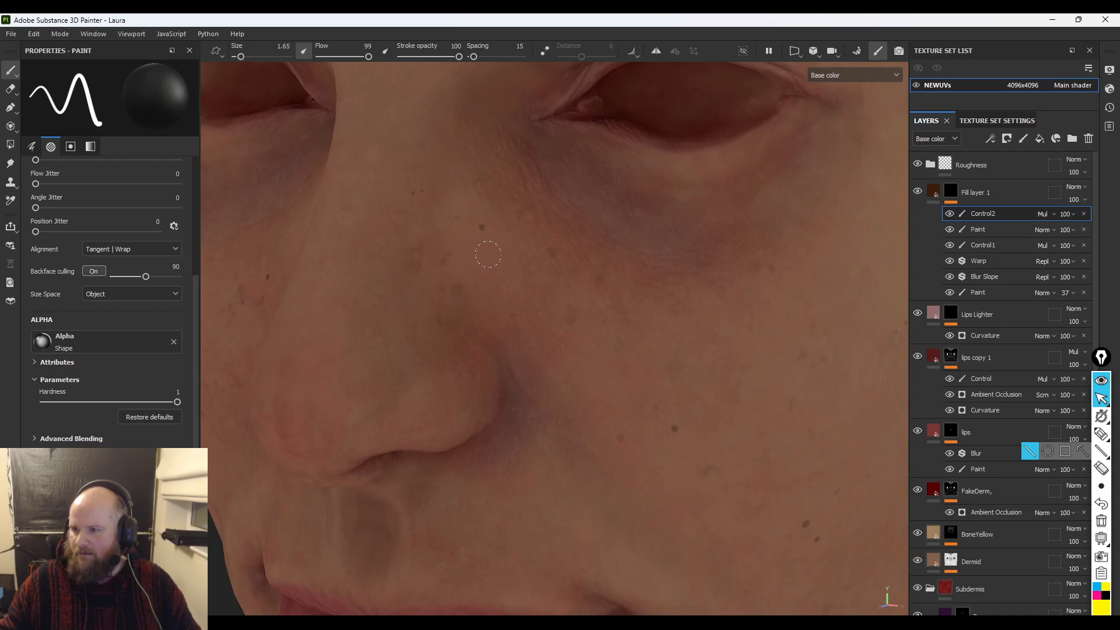
right_click_drag(443, 249, 307, 171, "alt")
left_click_drag(306, 171, 215, 126, "alt")
right_click_drag(589, 373, 644, 408, "alt")
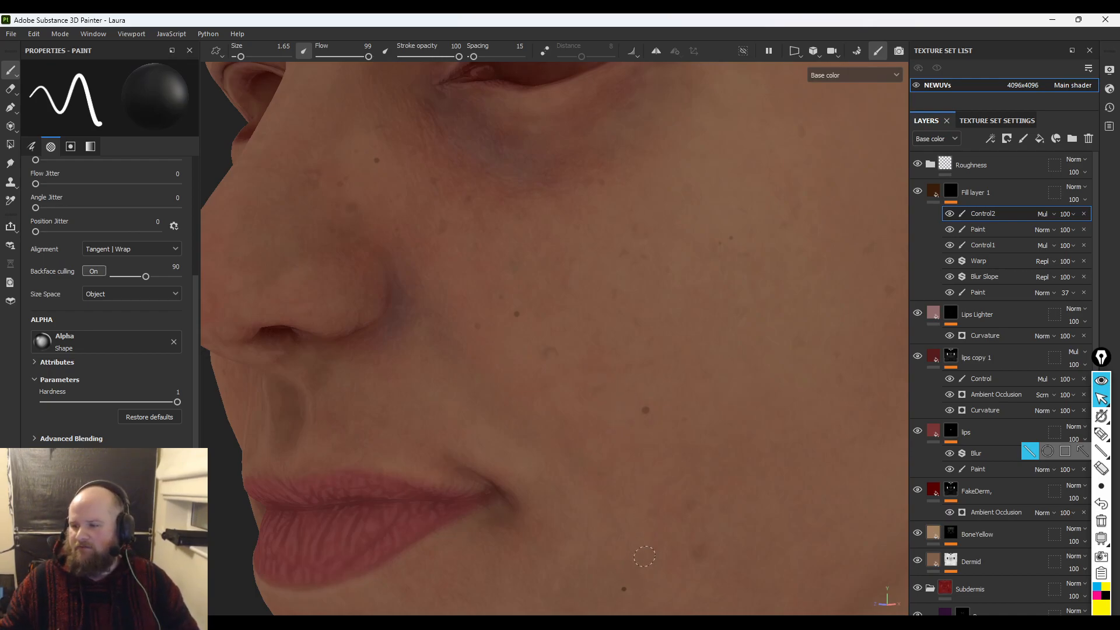
right_click_drag(641, 559, 482, 367, "alt")
middle_click_drag(633, 385, 570, 455, "alt")
right_click_drag(570, 455, 630, 378, "alt")
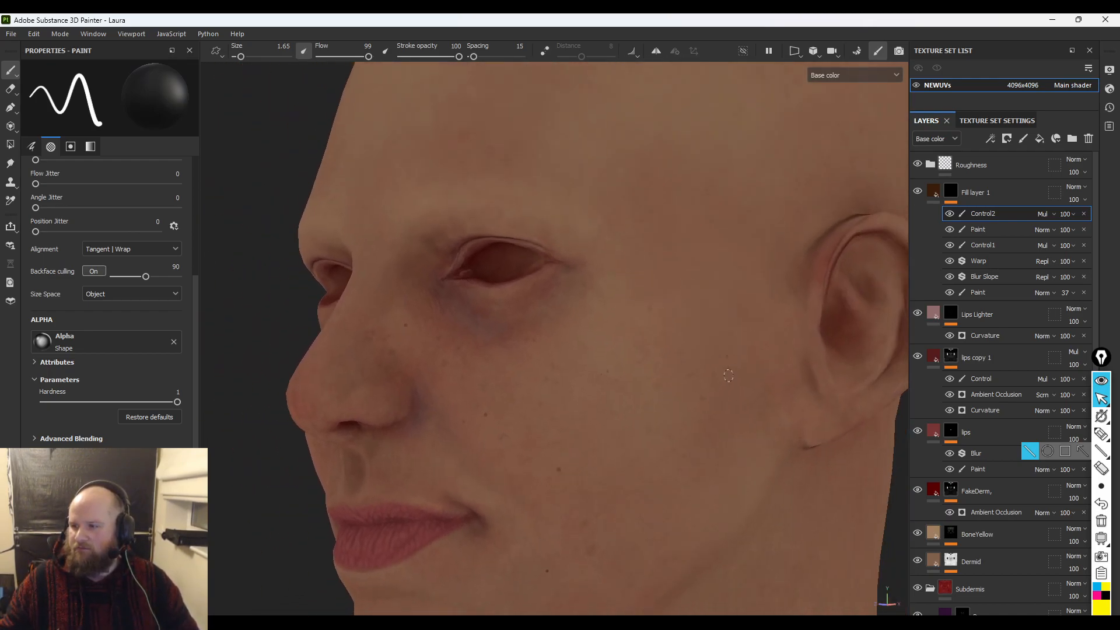
middle_click_drag(721, 424, 758, 276, "alt")
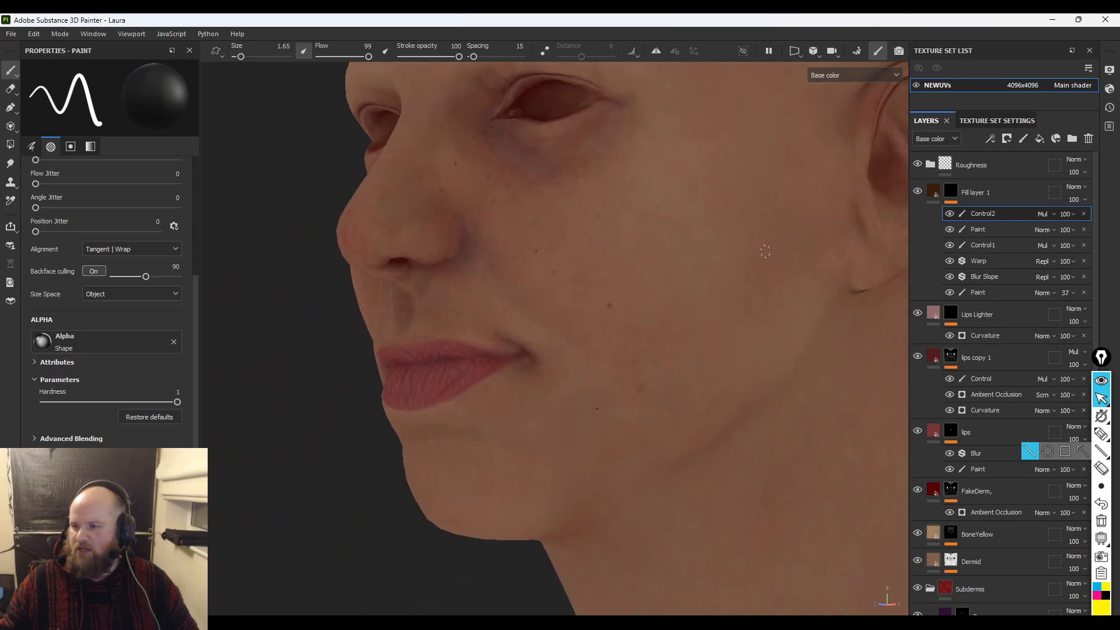
- Set the brush size to 2.26, fade remaining strong freckles on the cheek and review the whole face from the front
right_click_drag(758, 275, 510, 268, "alt")
left_click_drag(510, 268, 552, 263, "alt")
right_click_drag(552, 263, 669, 261, "alt")
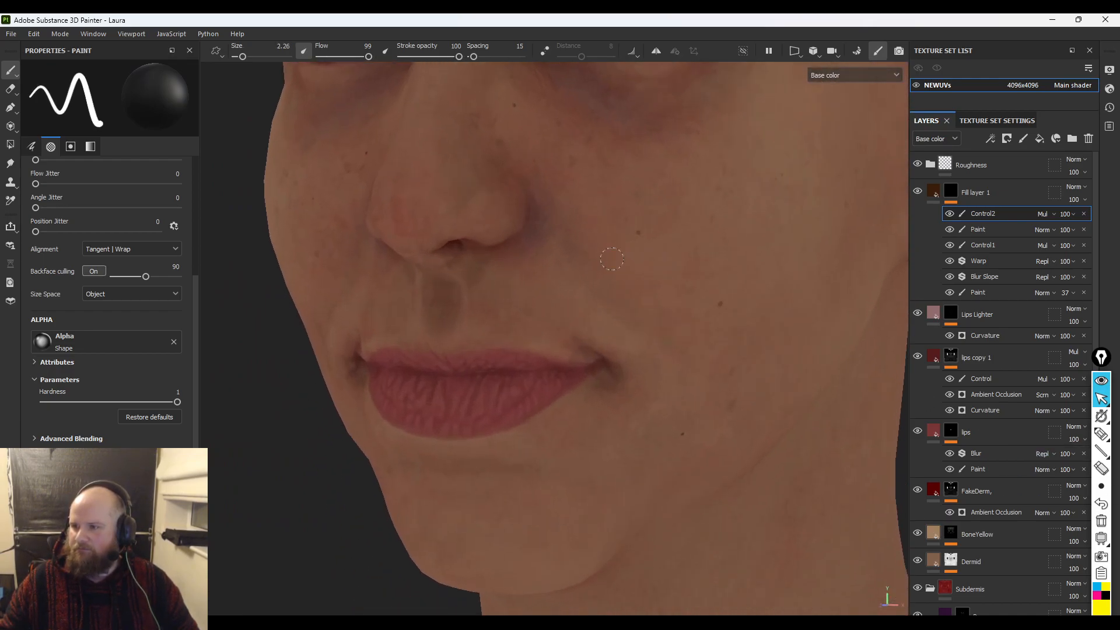
right_click_drag(605, 248, 227, 203, "alt")
left_click_drag(227, 202, 477, 253, "alt")
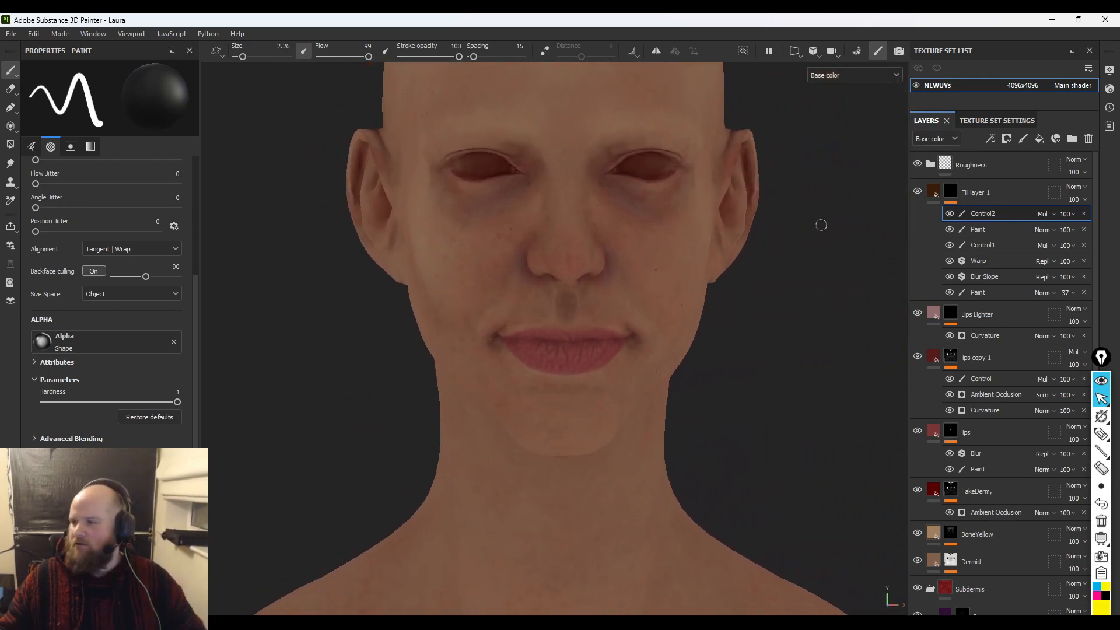
- Display the full material and examine the freckles and raised mole on the cheek beside the nose
middle_click_drag(669, 267, 562, 266, "alt")
right_click_drag(561, 266, 799, 343, "alt")
mouse_move(799, 343)
left_mouse_down("alt")
mouse_move(621, 281)
mouse_move(589, 284)
left_mouse_up("alt")
key("m")
right_click_drag(602, 280, 1085, 448, "alt")
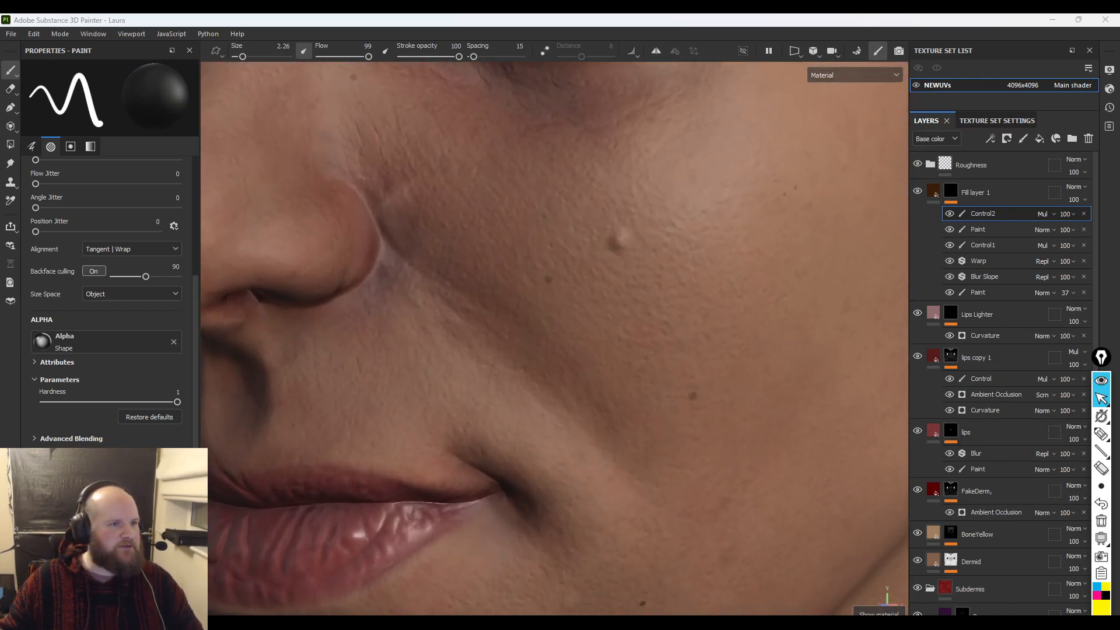
- Select the Paint effect above Control1 and paint a dark spot over the raised cheek mole with a soft 1.27 brush
mouse_move(634, 229)
right_mouse_down("ctrl")
mouse_move(584, 229)
mouse_move(621, 241)
right_mouse_up("ctrl")
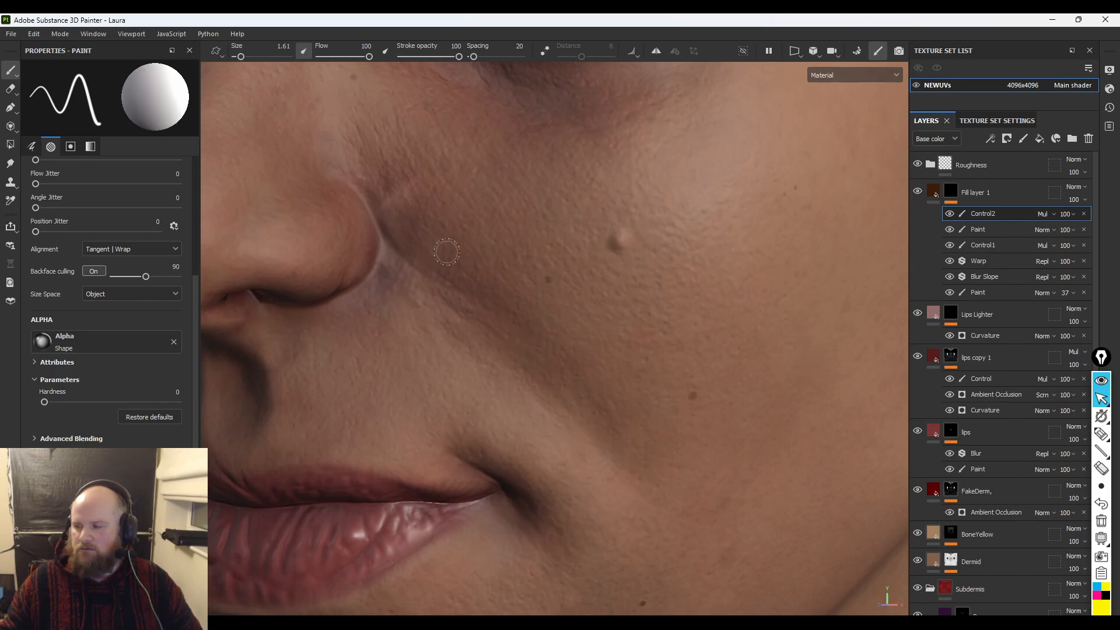
key("bracketleft")
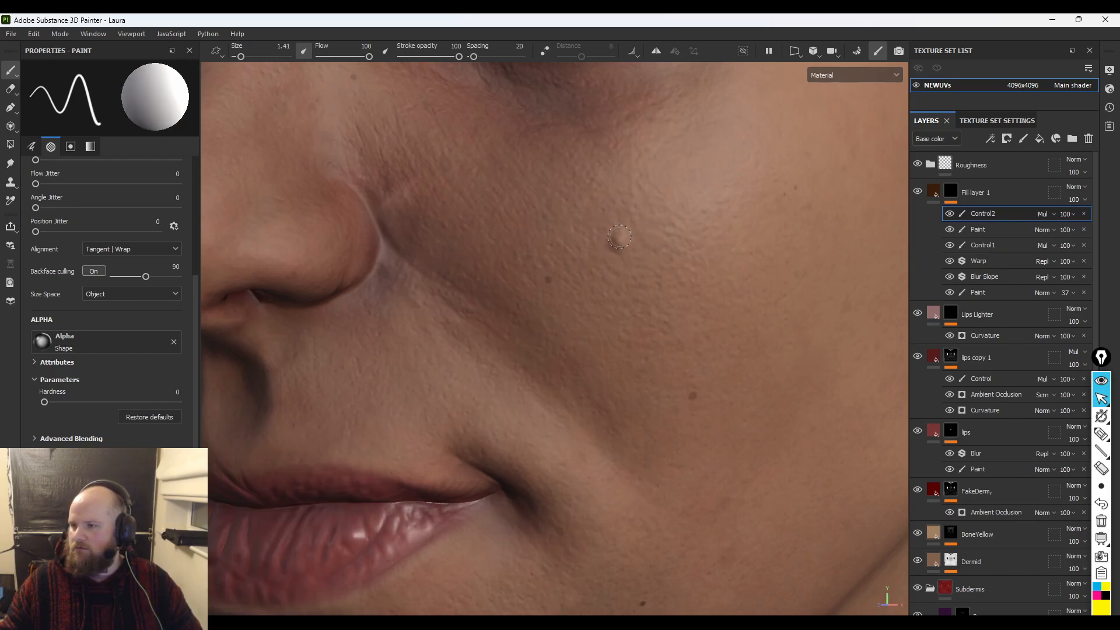
right_click_drag(621, 241, 642, 251, "alt")
left_click(965, 230)
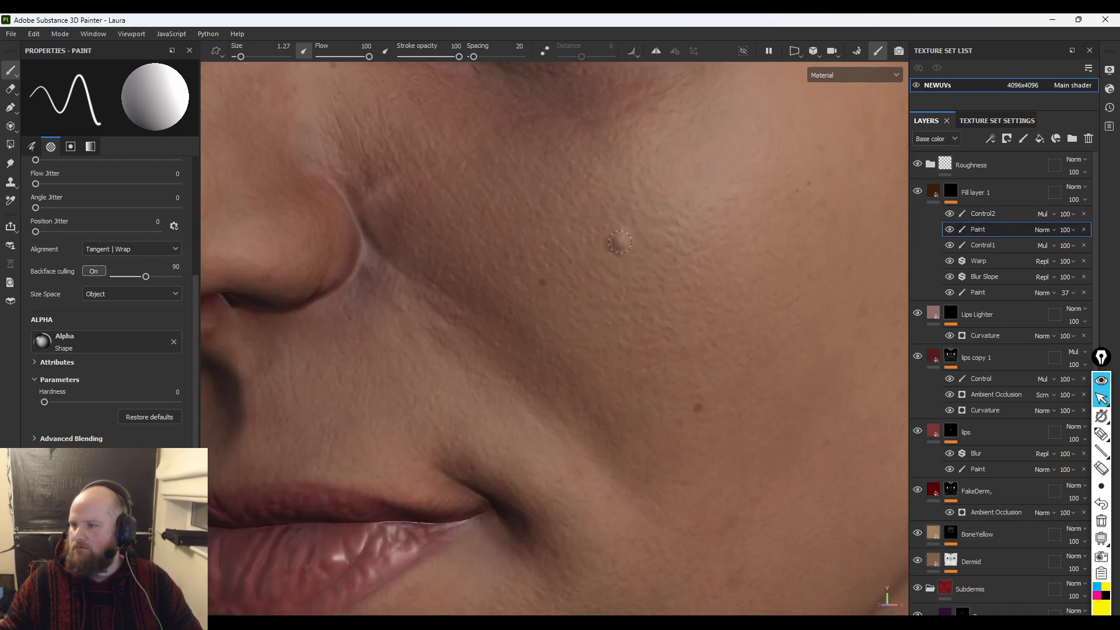
right_click_drag(599, 302, 10, 164, "alt")
left_click_drag(248, 188, 560, 245, "alt")
right_click_drag(560, 245, 1111, 588, "alt")
middle_click_drag(793, 595, 458, 282, "alt")
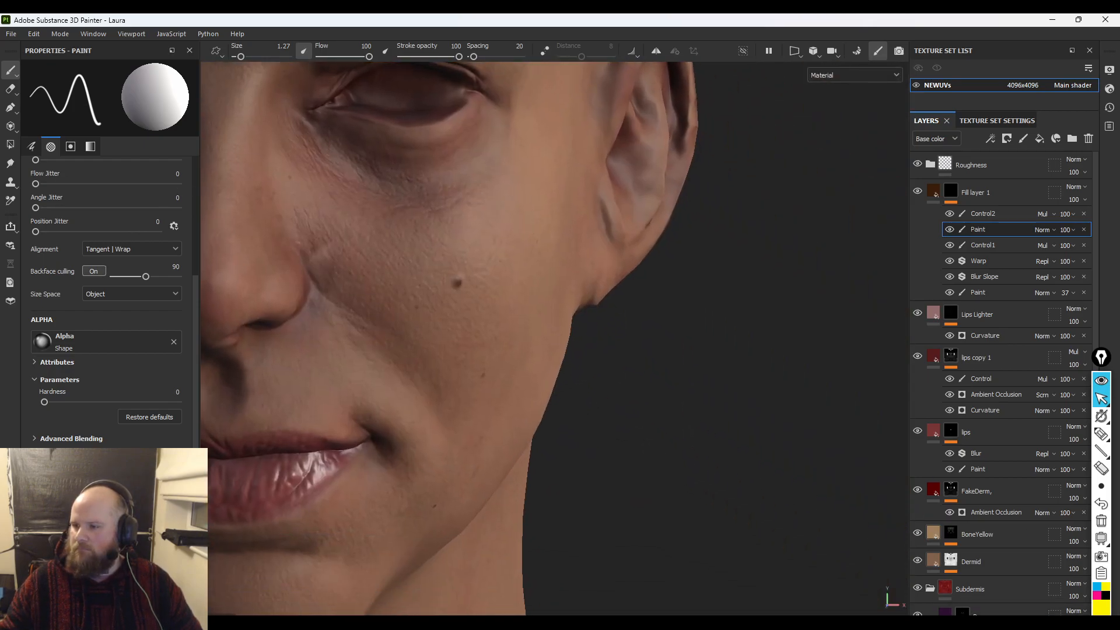
- Raise the brush size to 1.47, darken the mole with another dab and check the face from the front
right_click_drag(457, 282, 930, 467, "alt")
middle_click_drag(354, 344, 490, 335, "alt")
left_click_drag(490, 335, 348, 335, "alt")
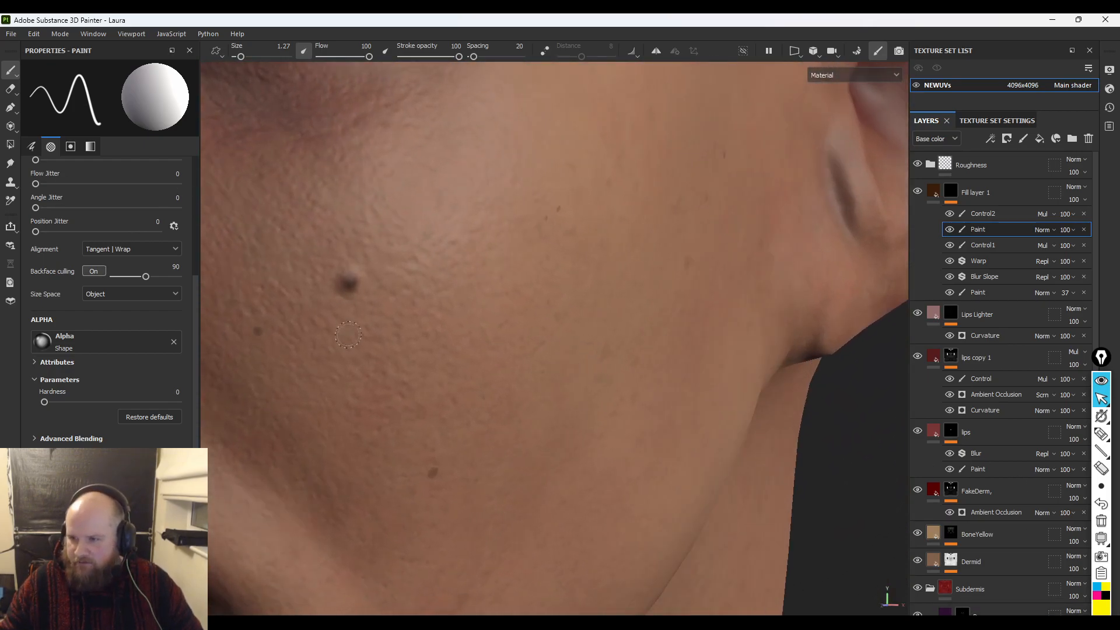
right_click_drag(347, 282, 353, 282, "ctrl")
left_click(348, 283)
right_click_drag(379, 332, 244, 250, "alt")
left_click_drag(244, 250, 635, 256, "alt")
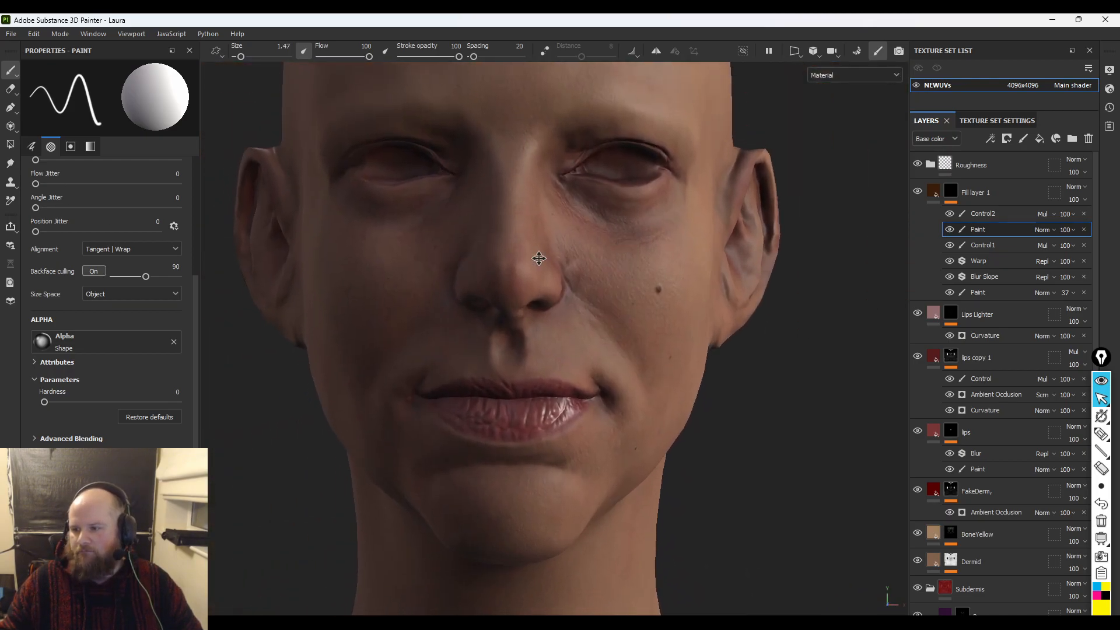
- Set the brush size to 1.61 and dab two dark freckles on the opposite cheek between the mouth corner and the ear
right_click_drag(635, 256, 680, 284, "alt")
left_click_drag(679, 285, 473, 286, "alt")
middle_click_drag(455, 297, 607, 233, "alt")
right_click_drag(607, 233, 886, 508, "alt")
middle_click_drag(421, 414, 452, 363, "alt")
key("ctrl+z")
mouse_move(462, 388)
right_mouse_down("ctrl")
mouse_move(490, 388)
mouse_move(465, 388)
right_mouse_up("ctrl")
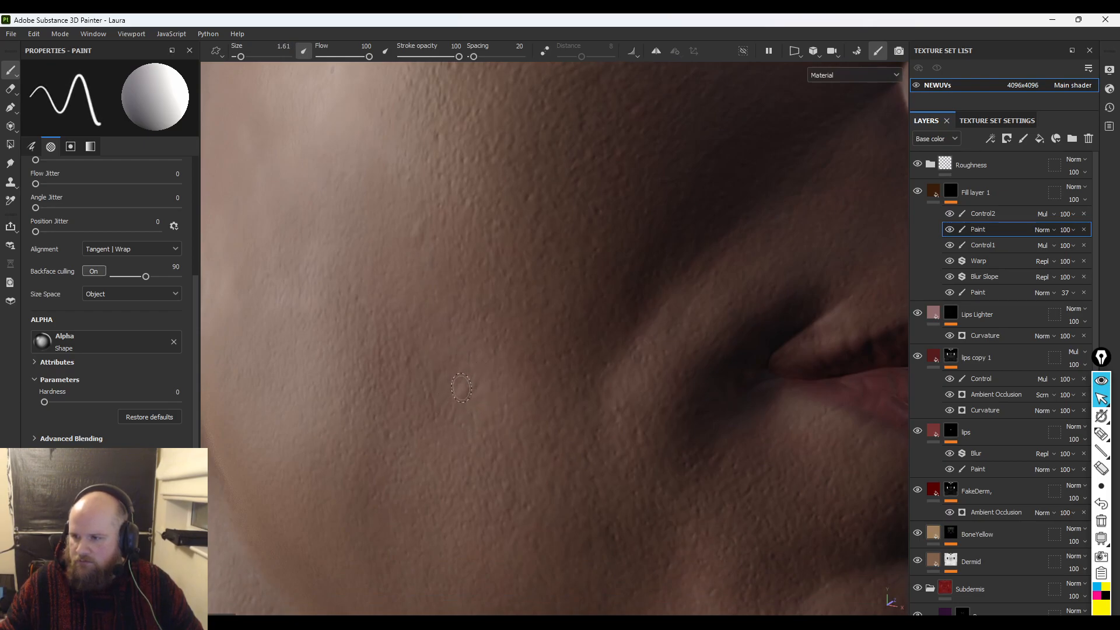
left_click(461, 392)
left_click(415, 229)
mouse_move(483, 289)
right_mouse_down("alt")
mouse_move(258, 208)
mouse_move(197, 228)
right_mouse_up("alt")
left_click_drag(525, 227, 374, 227, "alt")
mouse_move(373, 228)
right_mouse_down("alt")
mouse_move(393, 222)
mouse_move(775, 400)
right_mouse_up("alt")
- Select the Control2 mask effect and set up a soft black paint brush at size 4.31
key("e")
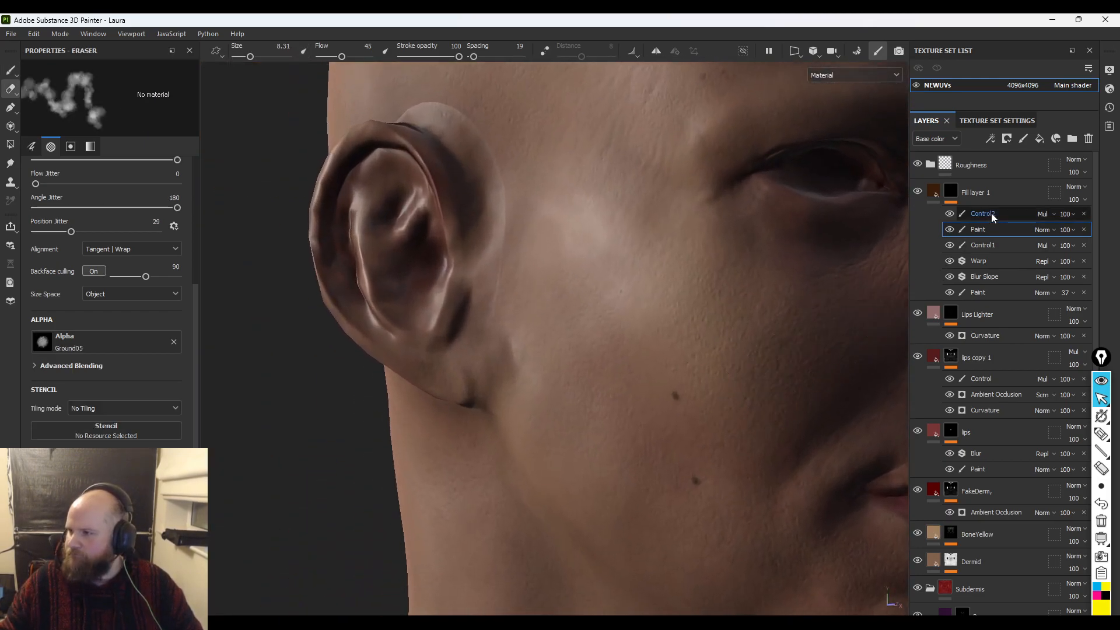
left_click(991, 215)
middle_click_drag(737, 325, 597, 260, "alt")
right_click_drag(598, 261, 760, 426, "alt")
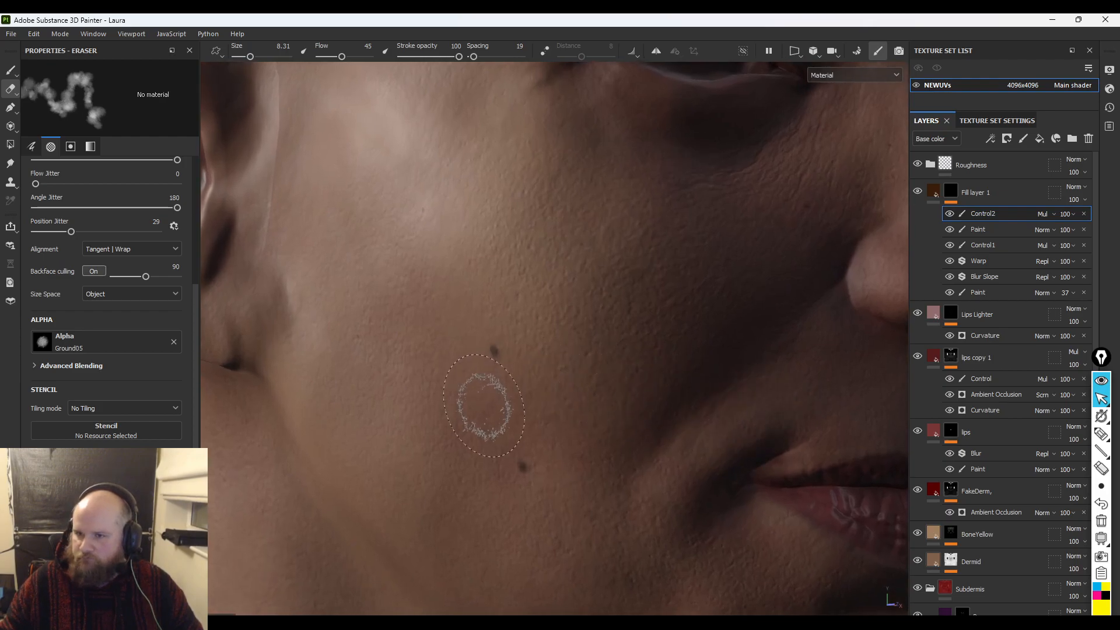
key("p")
right_click_drag(487, 366, 496, 350, "ctrl")
key("x")
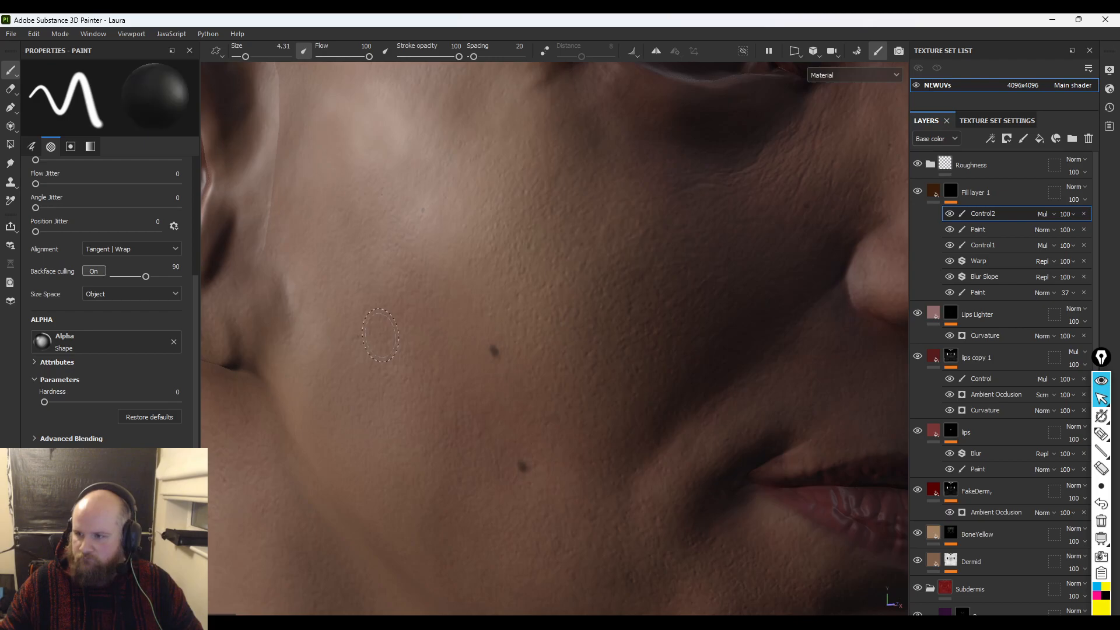
- Lower the brush flow to 25 and stroke opacity to 40, display the base color and soften the upper cheek freckle
scroll(134, 262, "up", 4)
scroll(143, 268, "up", 4)
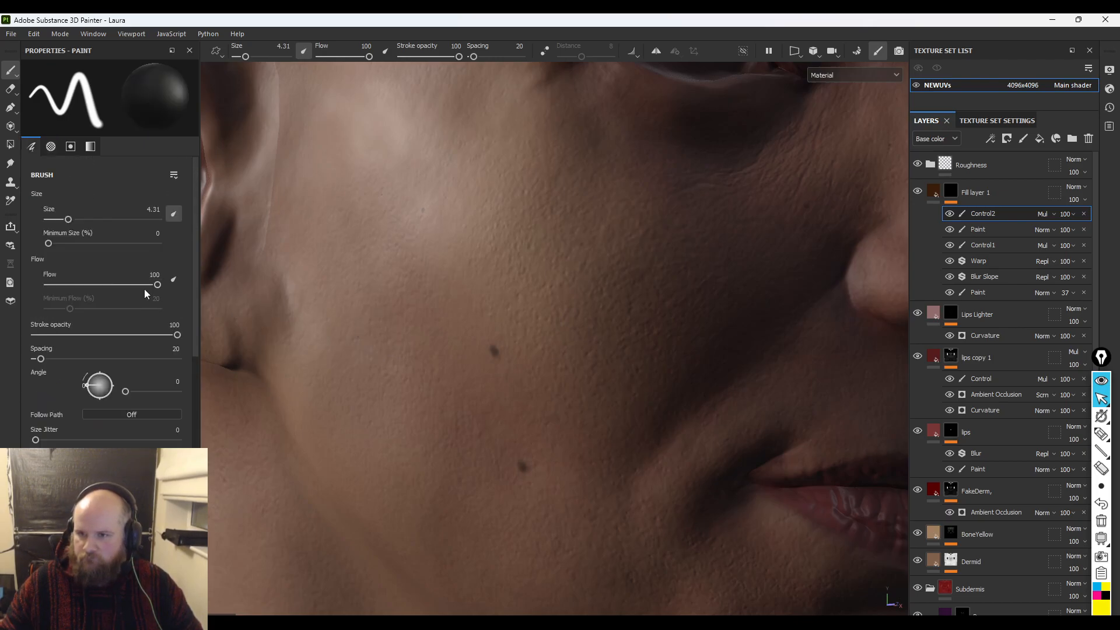
left_click_drag(157, 285, 74, 284)
left_click_drag(163, 335, 91, 334)
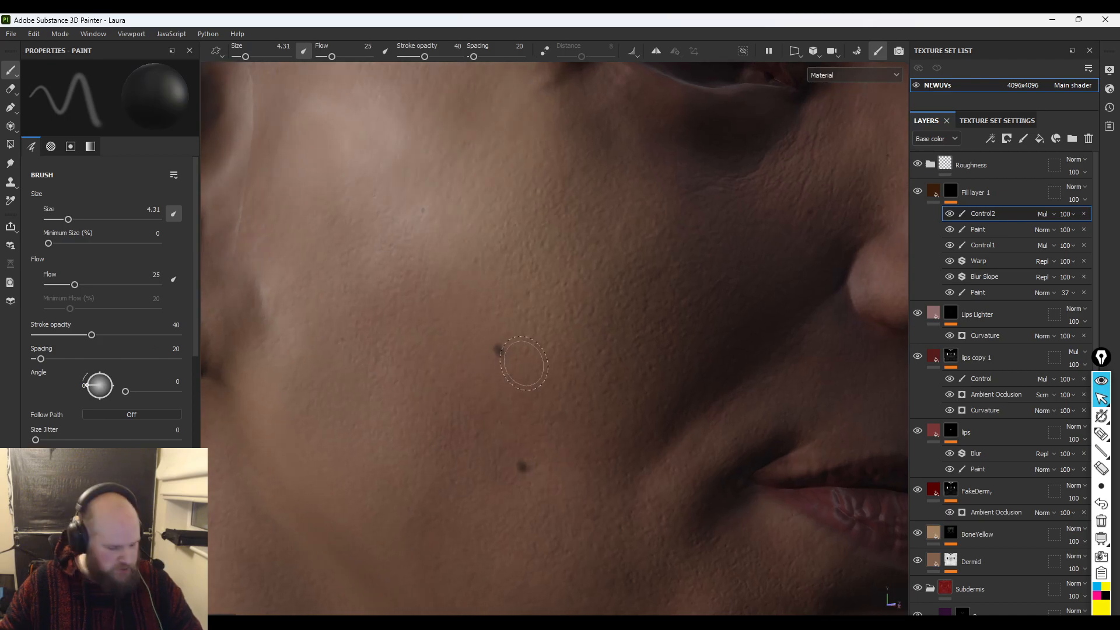
key("c")
left_click(499, 359)
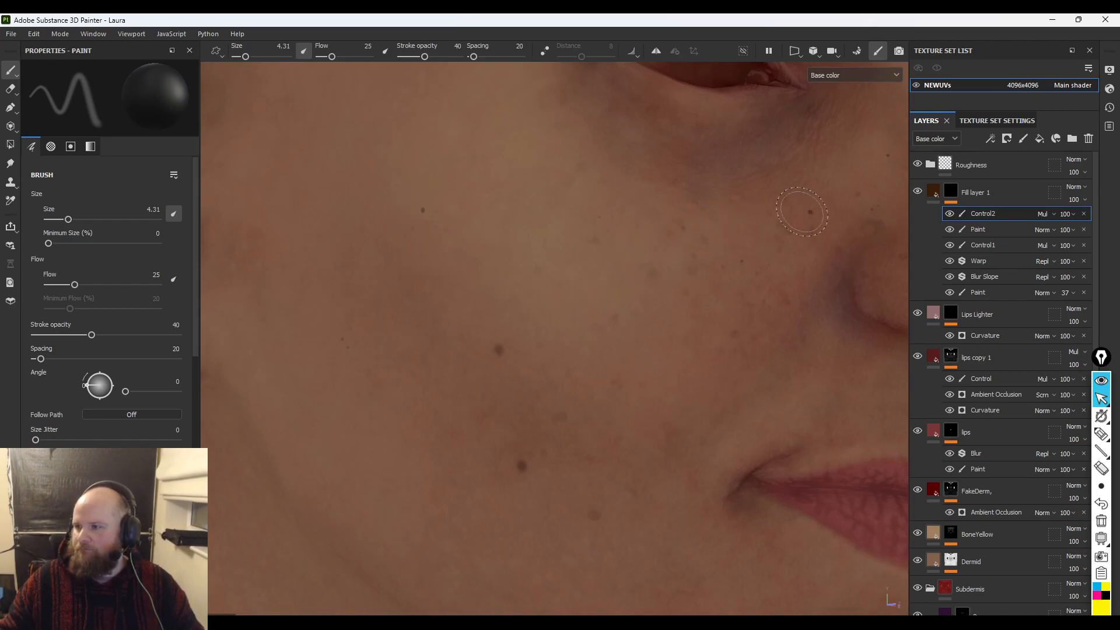
- Review the freckles and mole in the base color view from both sides of the whole head
scroll(597, 255, "down", 6)
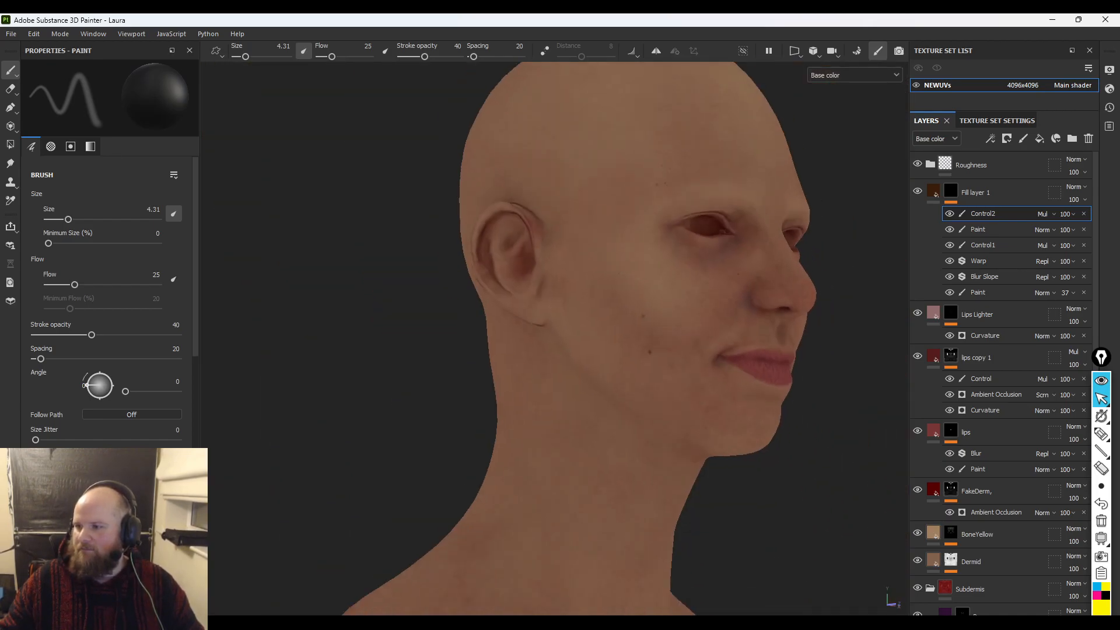
left_click_drag(622, 392, 448, 397, "alt")
middle_click_drag(616, 401, 543, 401, "alt")
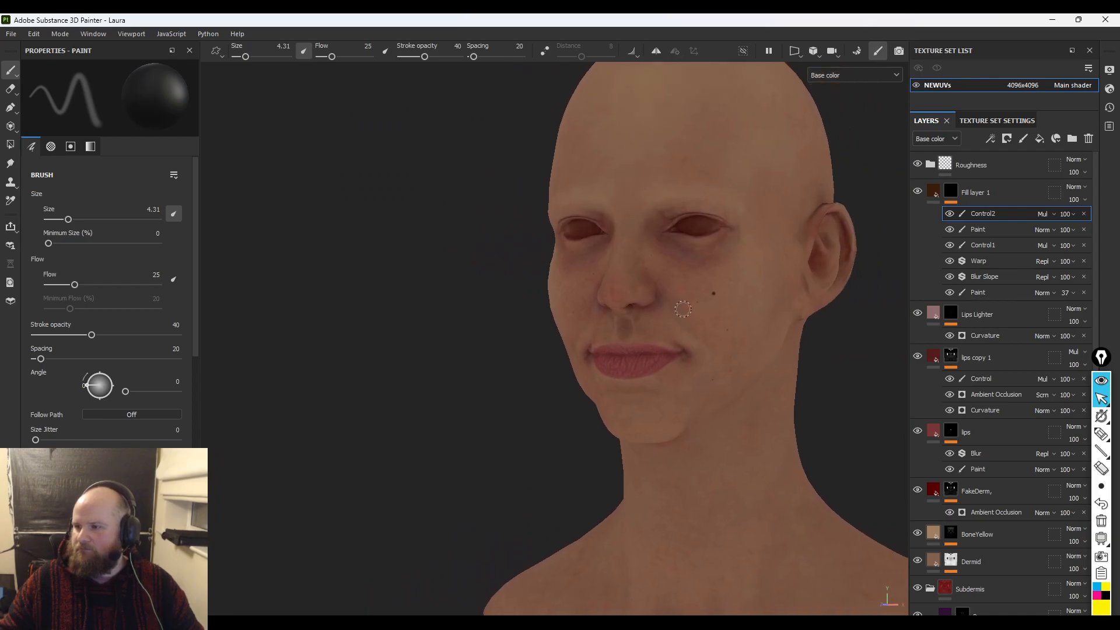
middle_click_drag(567, 352, 546, 350, "alt")
right_click_drag(546, 350, 698, 410, "alt")
middle_click_drag(697, 410, 626, 449, "alt")
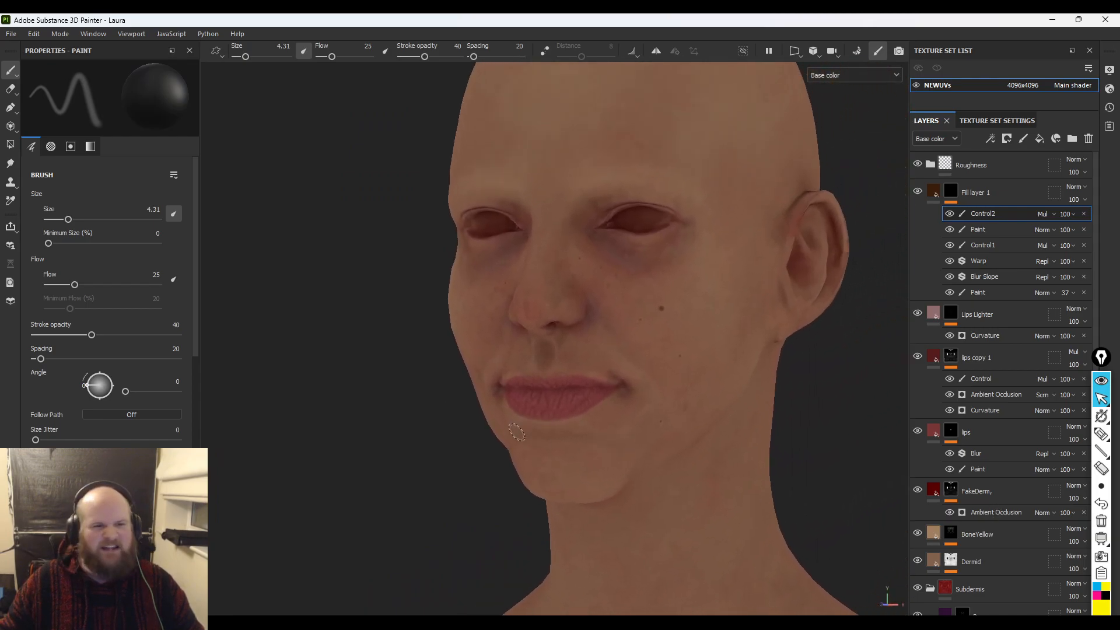
left_click_drag(452, 400, 408, 327, "alt")
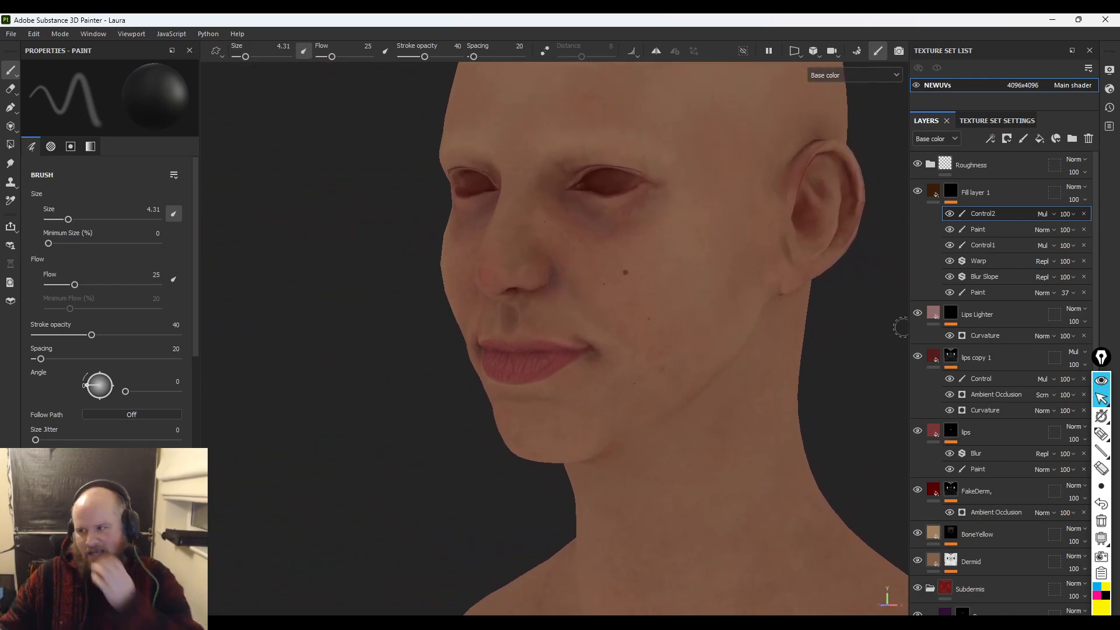
- Compare the skin with the lips copy 1 and FakeDerm layers switched off and on
left_click(918, 358)
left_click(918, 358)
left_click(918, 359)
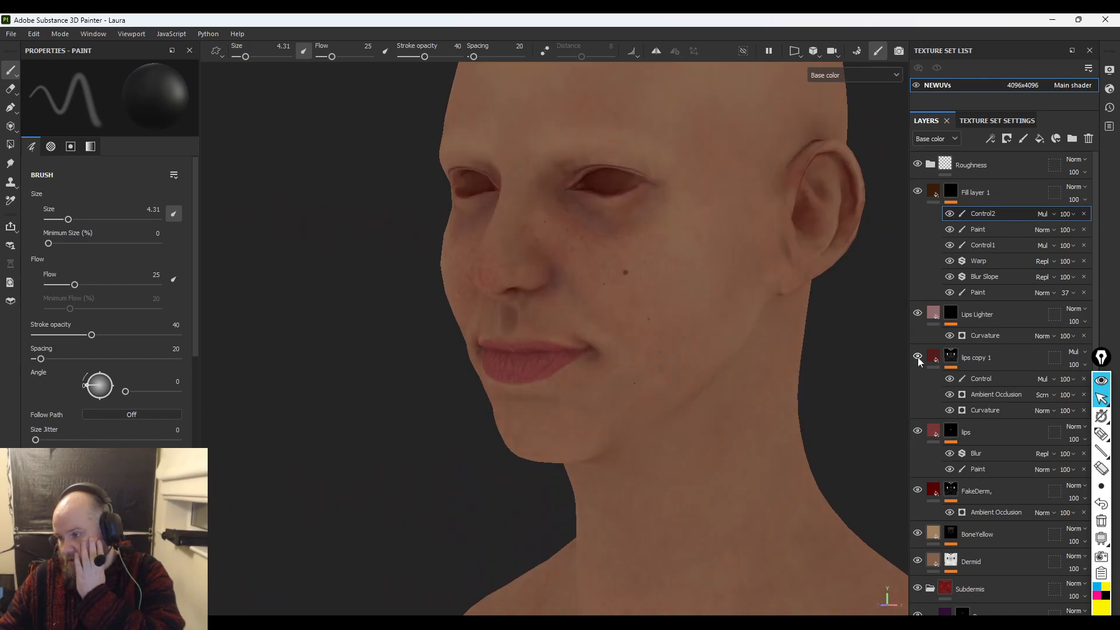
left_click(926, 361)
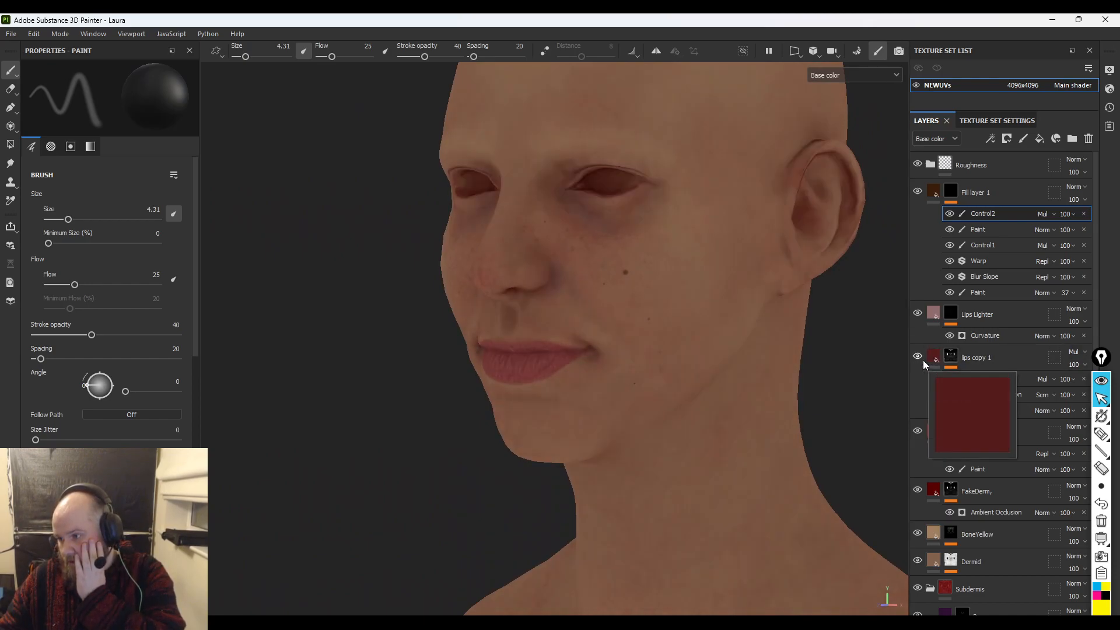
left_click(917, 357)
left_click(917, 357)
left_click(917, 357)
left_click(915, 359)
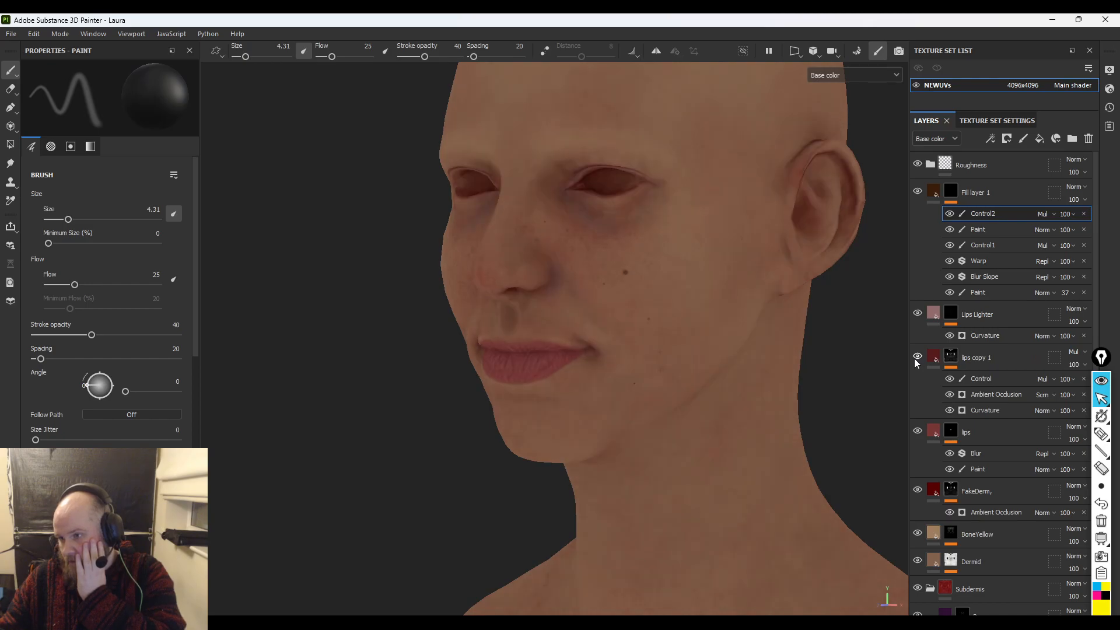
left_click(917, 491)
left_click(917, 491)
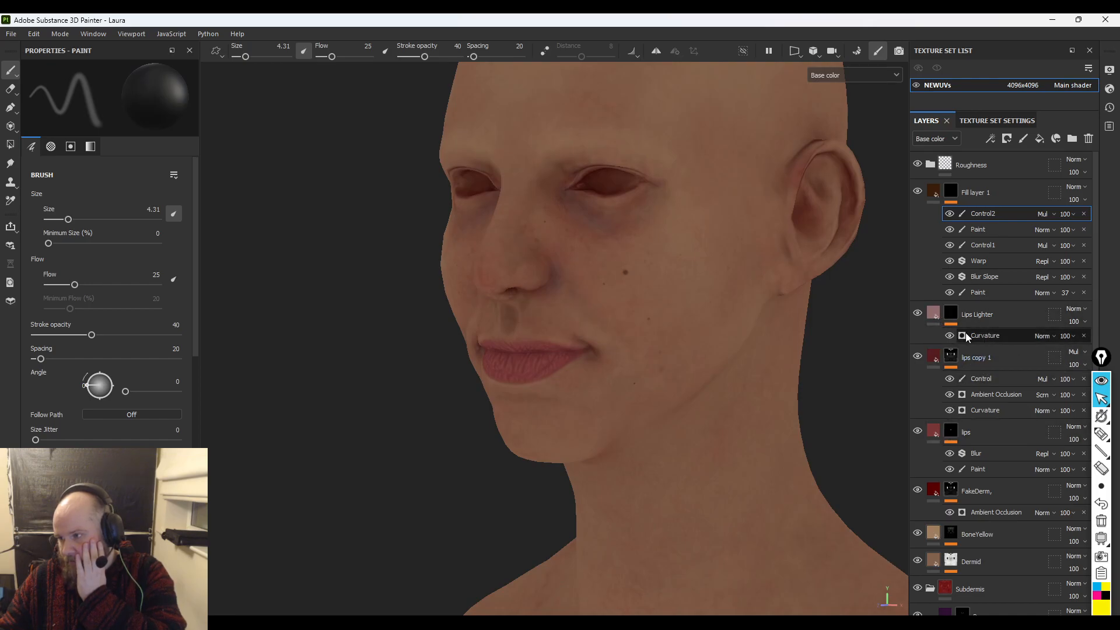
- Add a color-only fill layer above Fill layer 1 and sample its dark red base color from lips copy 1
left_click(1006, 197)
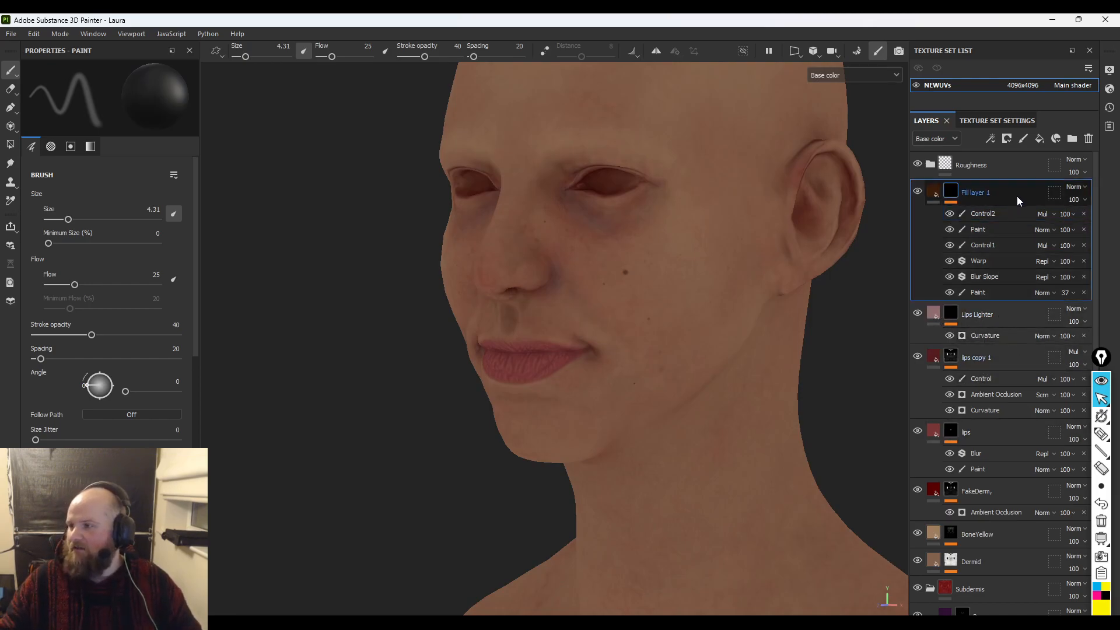
left_click(1039, 138)
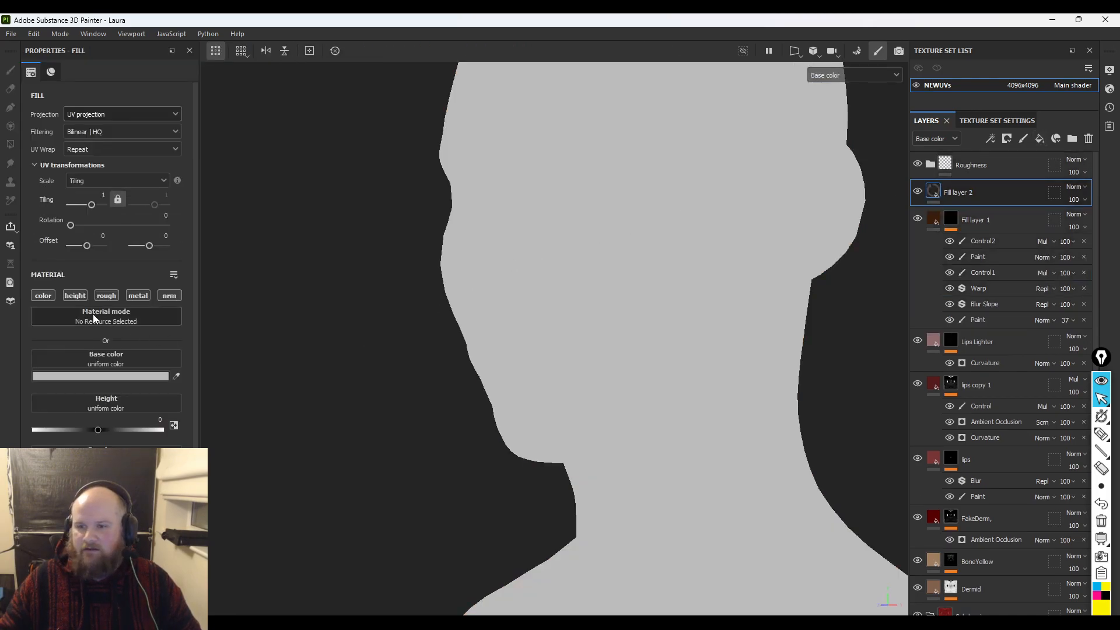
left_click(43, 295)
left_click(76, 376)
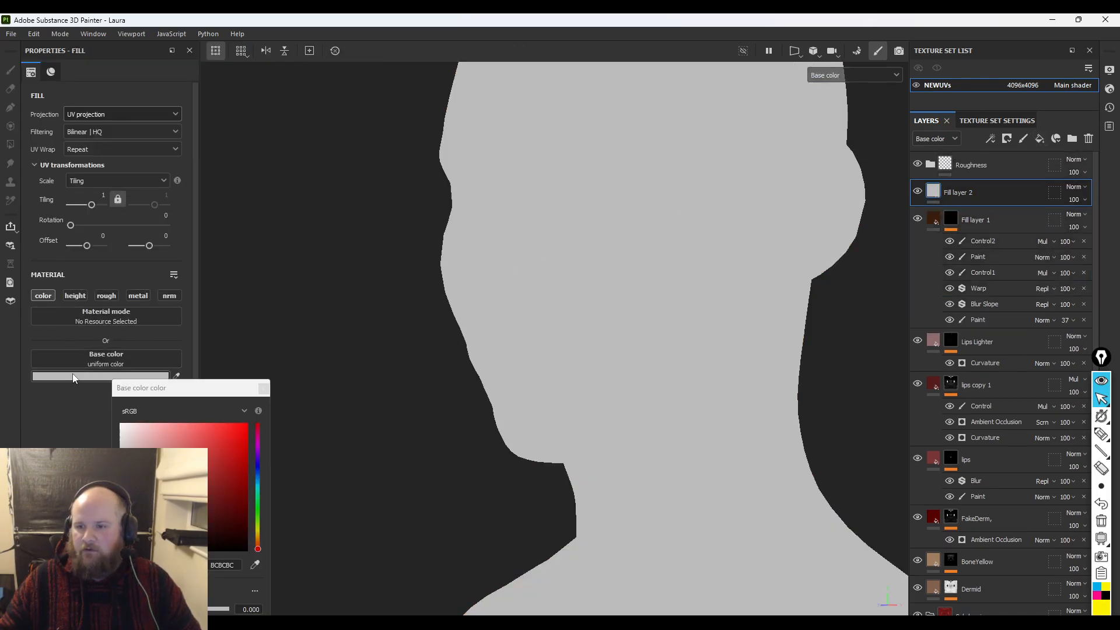
left_click(177, 375)
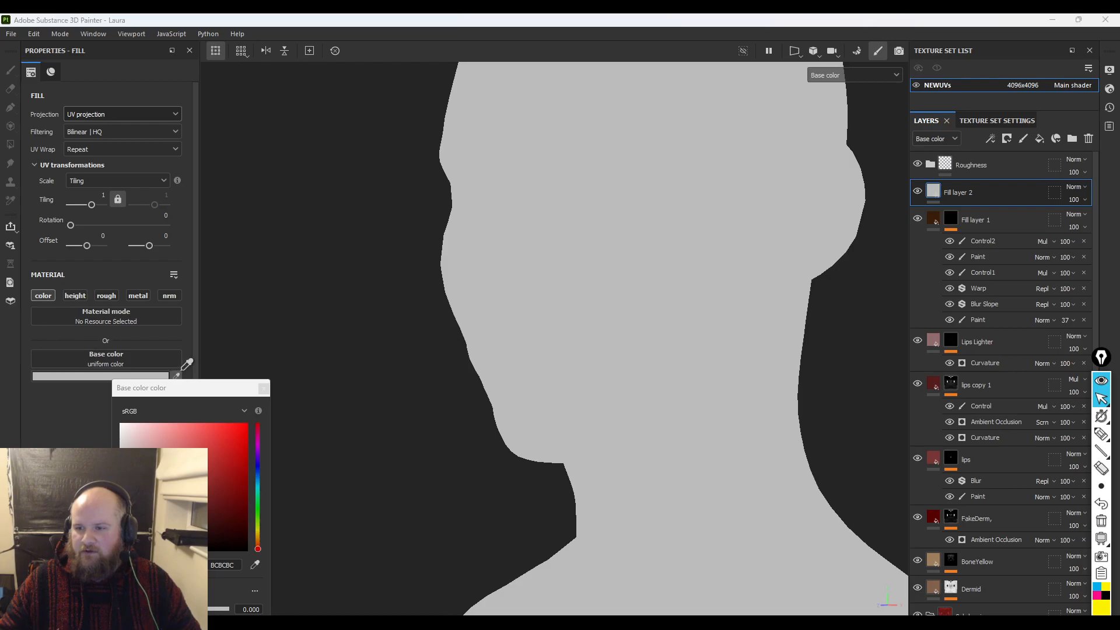
left_click(935, 379)
left_click(264, 389)
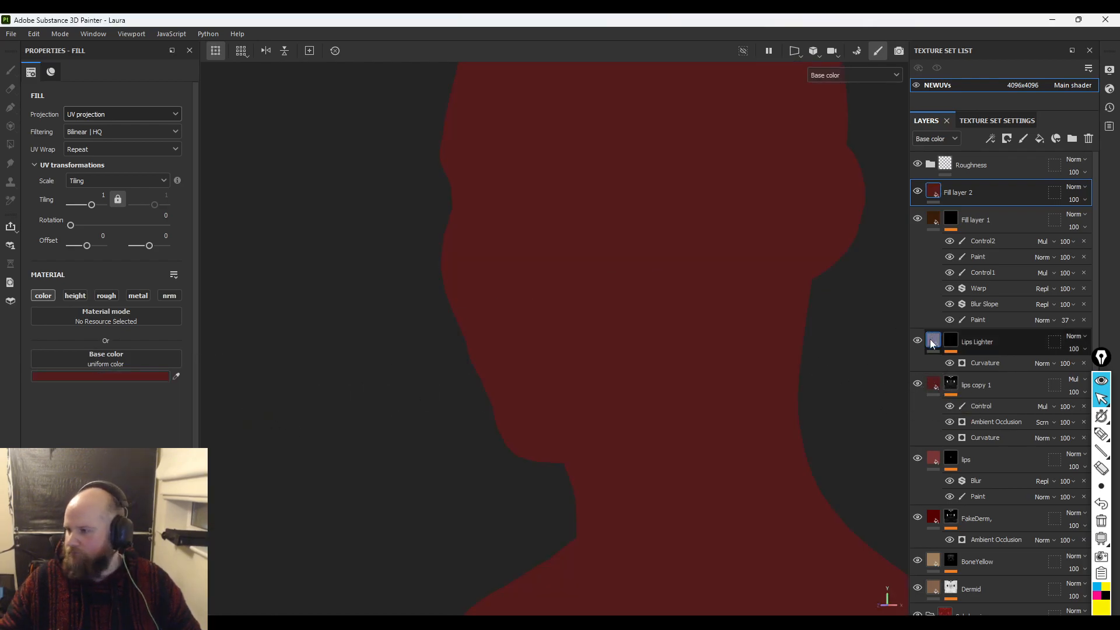
- Rename the new fill layer as Spots and give it a black mask with a Paint effect
double_click(955, 195)
type("Spots")
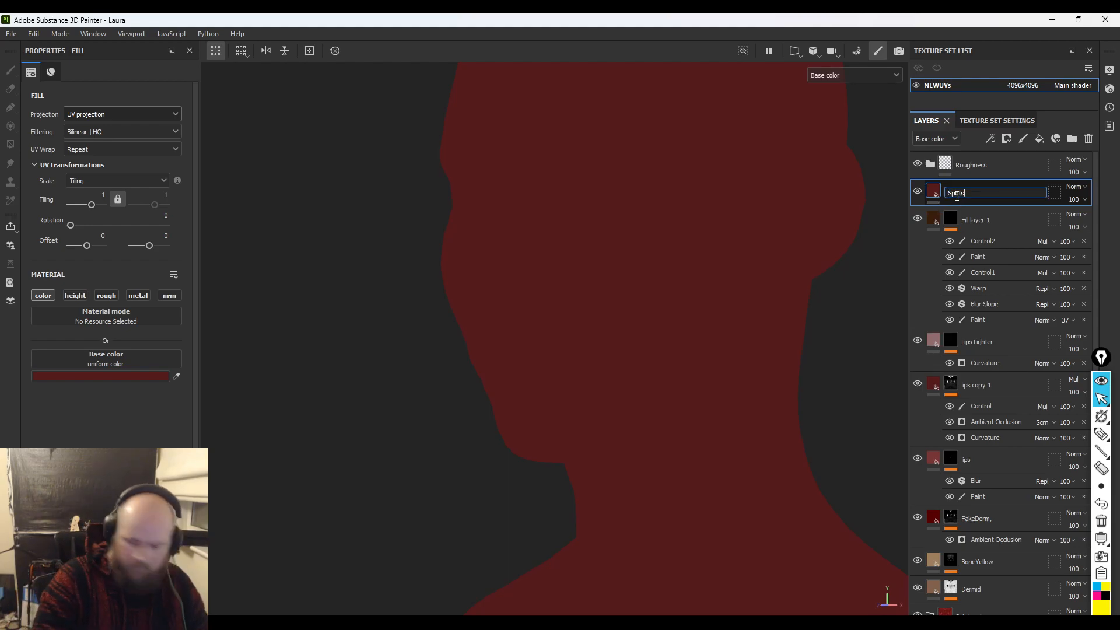
key("Return")
right_click(956, 195)
left_click(971, 211)
right_click_drag(669, 275, 658, 431, "alt")
right_click(945, 194)
left_click(1003, 403)
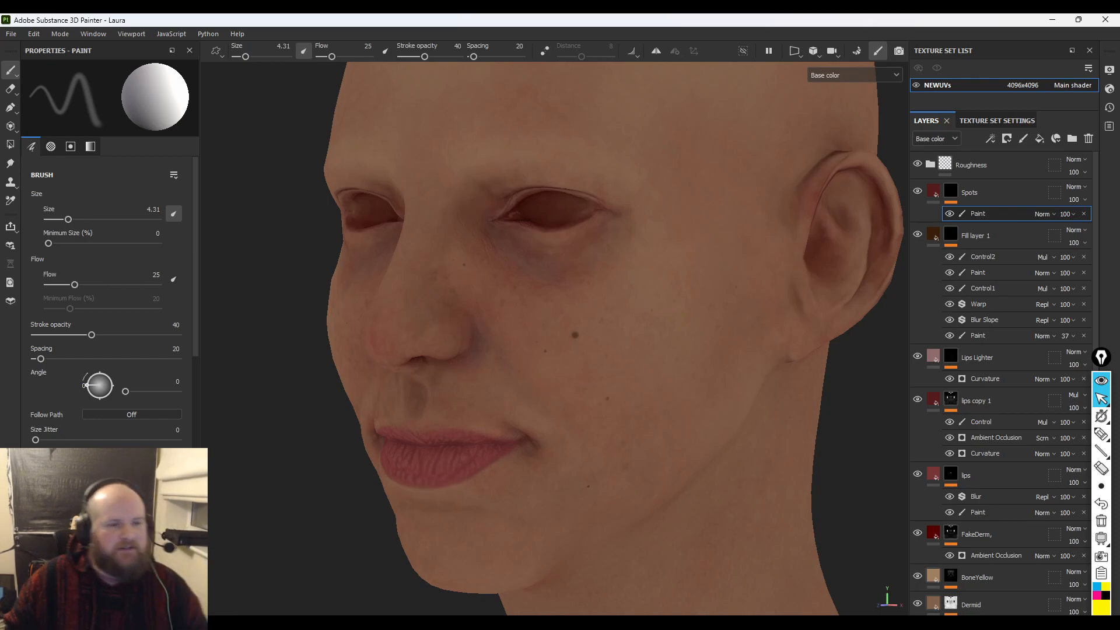
mouse_move(657, 372)
right_mouse_down("ctrl")
mouse_move(700, 372)
mouse_move(650, 372)
right_mouse_up("ctrl")
left_click(613, 366)
left_click(576, 348)
mouse_move(576, 347)
right_mouse_down("ctrl")
mouse_move(729, 348)
mouse_move(598, 347)
right_mouse_up("ctrl")
key("ctrl+z")
key("ctrl+z")
- Set the Dots 02 brush alpha's Spawn to 0.24 and its Layer 01 Amount to 291
scroll(130, 425, "down", 9)
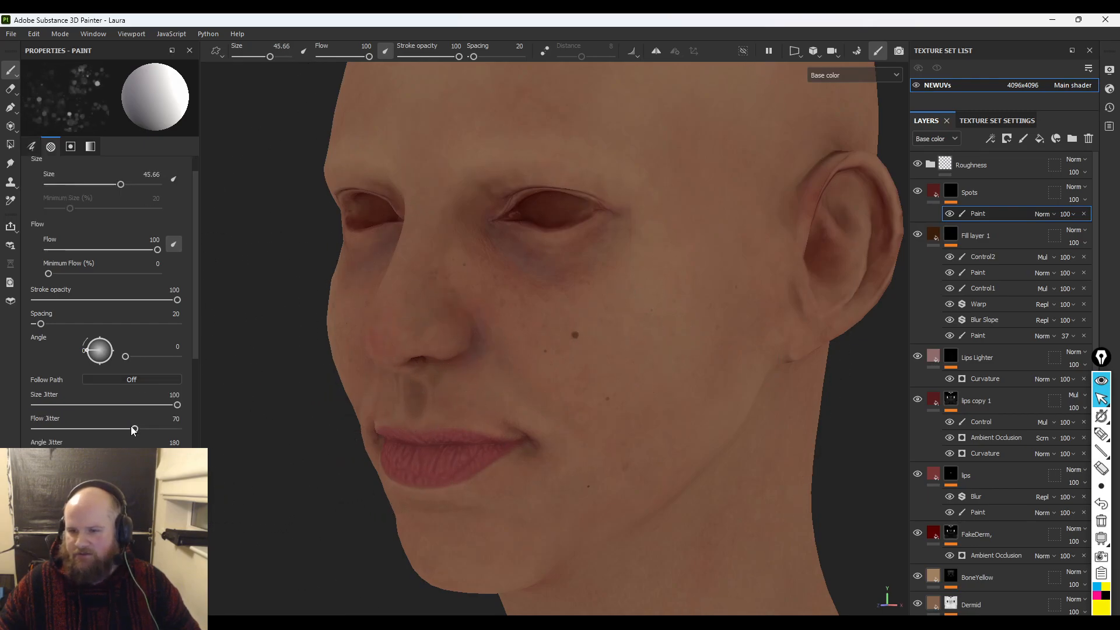
left_click_drag(112, 401, 77, 402)
left_click(71, 414)
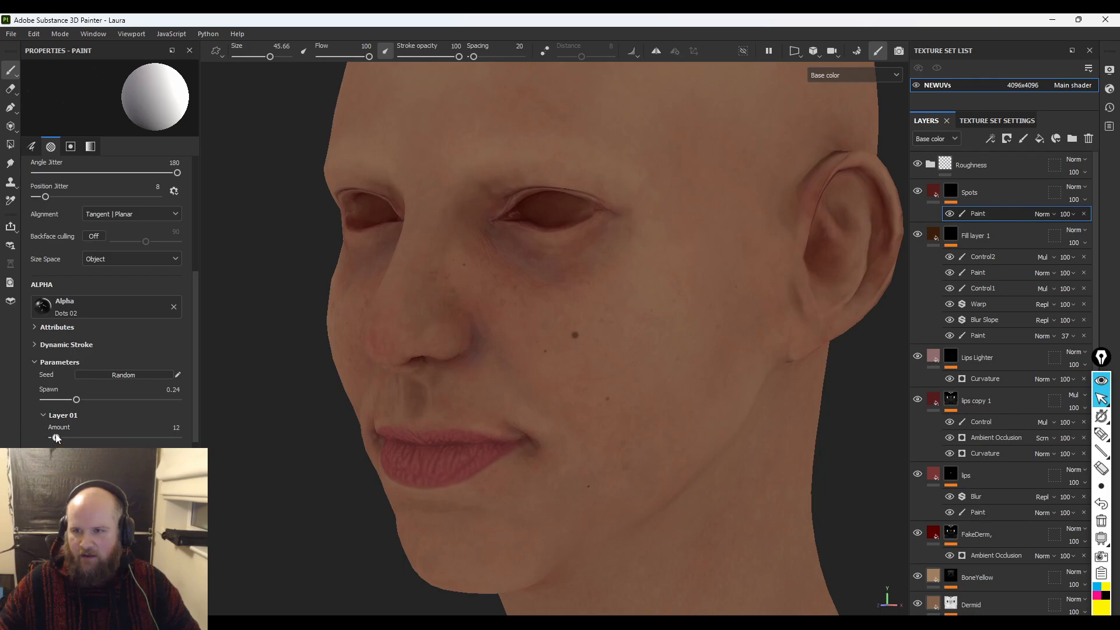
left_click_drag(164, 437, 119, 438)
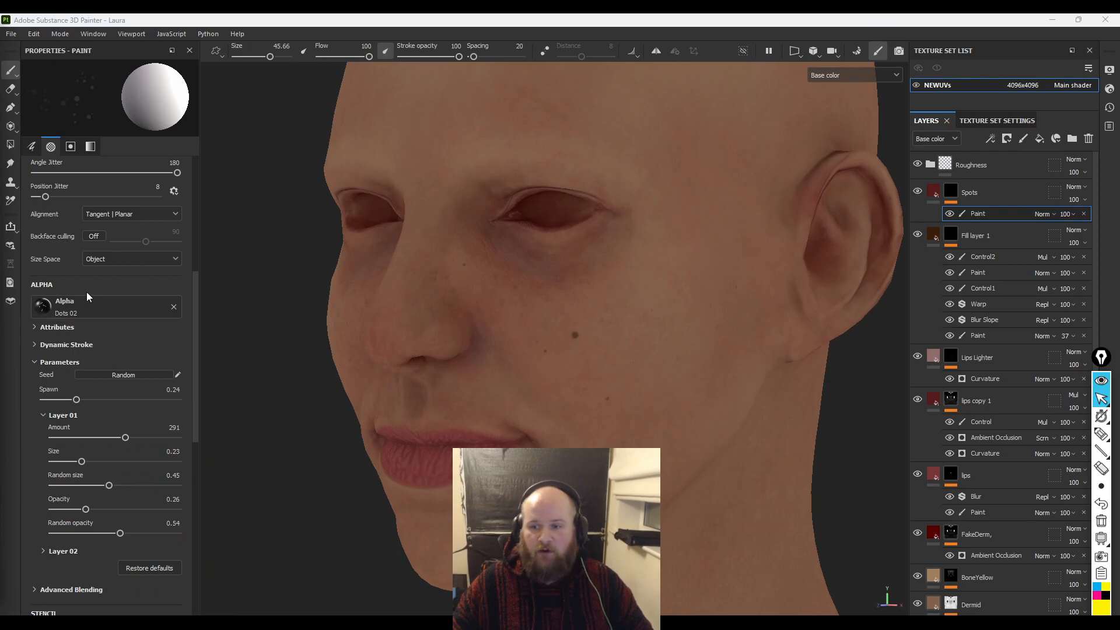
scroll(89, 296, "up", 5)
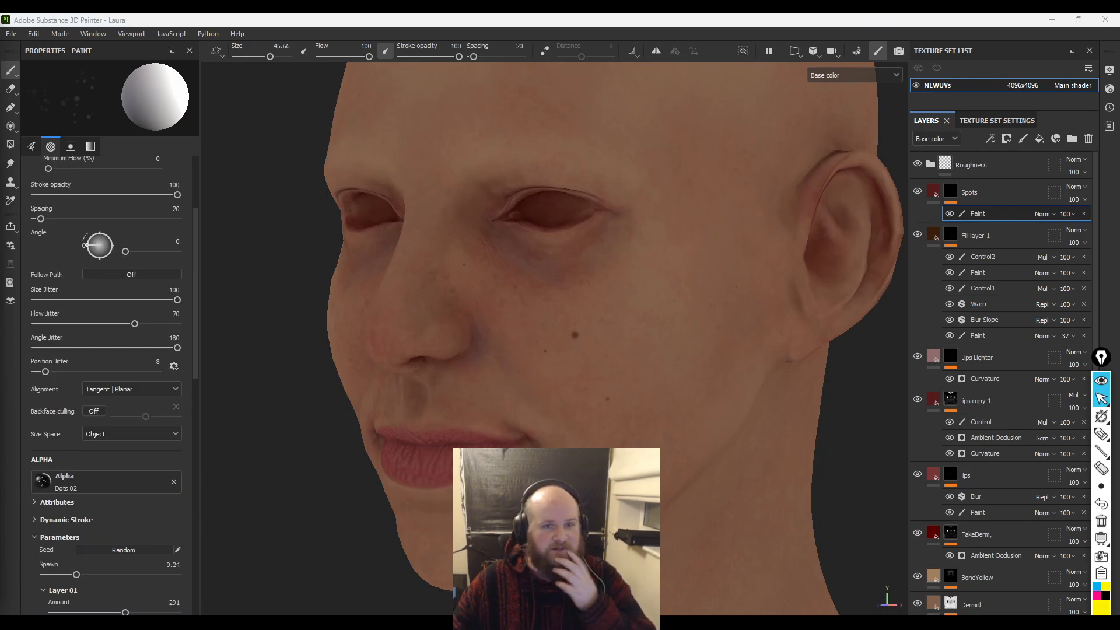
mouse_move(0, 87)
left_mouse_down()
mouse_move(548, 87)
mouse_move(692, 76)
mouse_move(734, 113)
mouse_move(698, 135)
left_mouse_up()
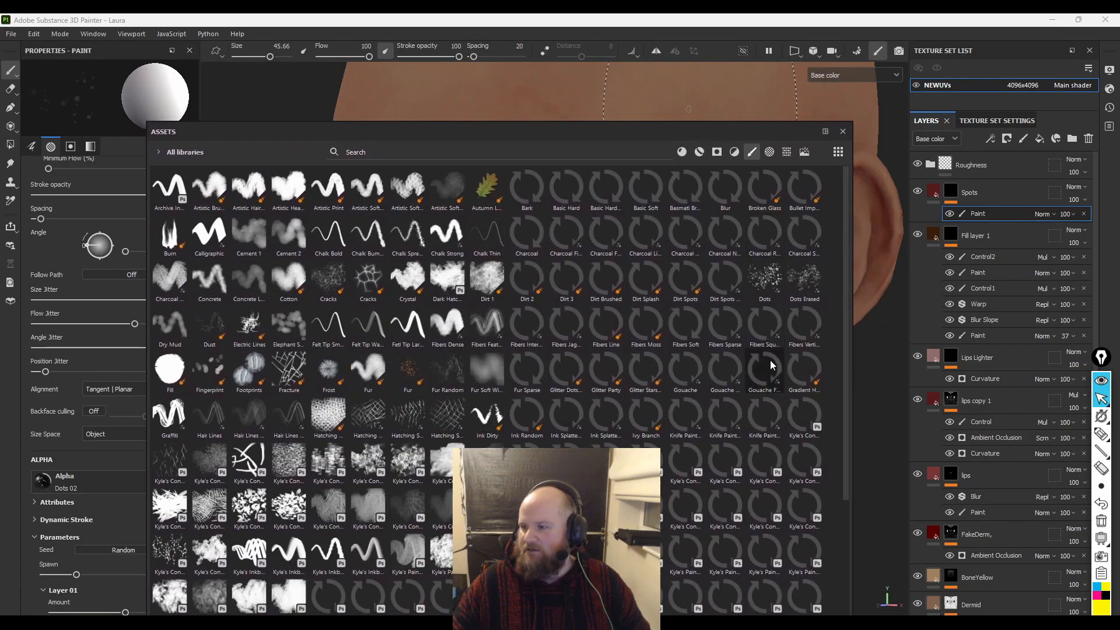
scroll(663, 387, "down", 5)
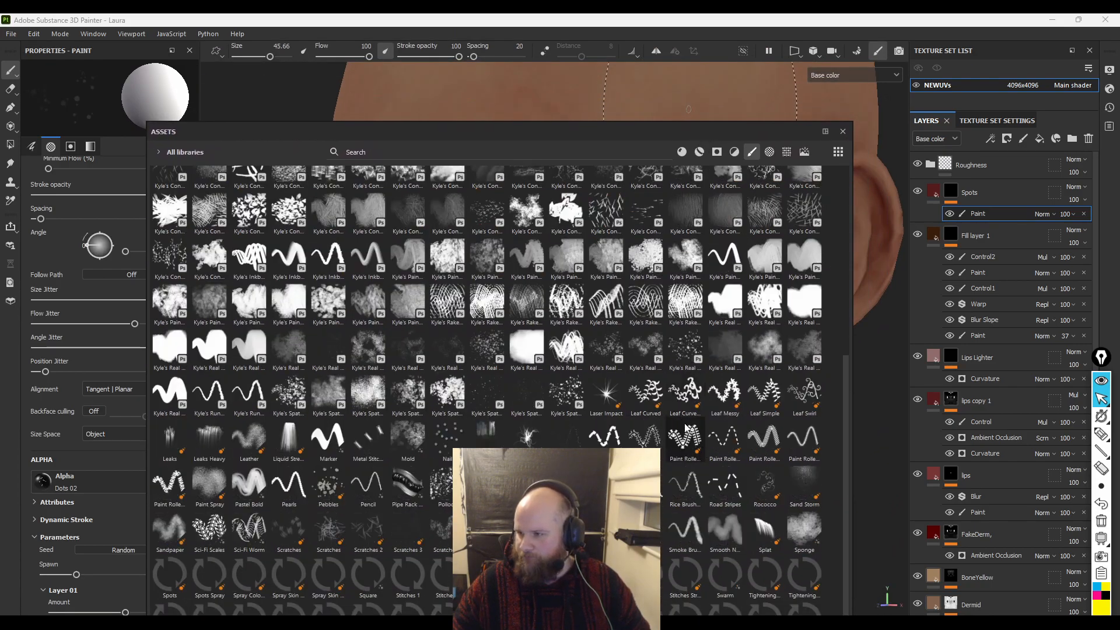
scroll(684, 380, "up", 5)
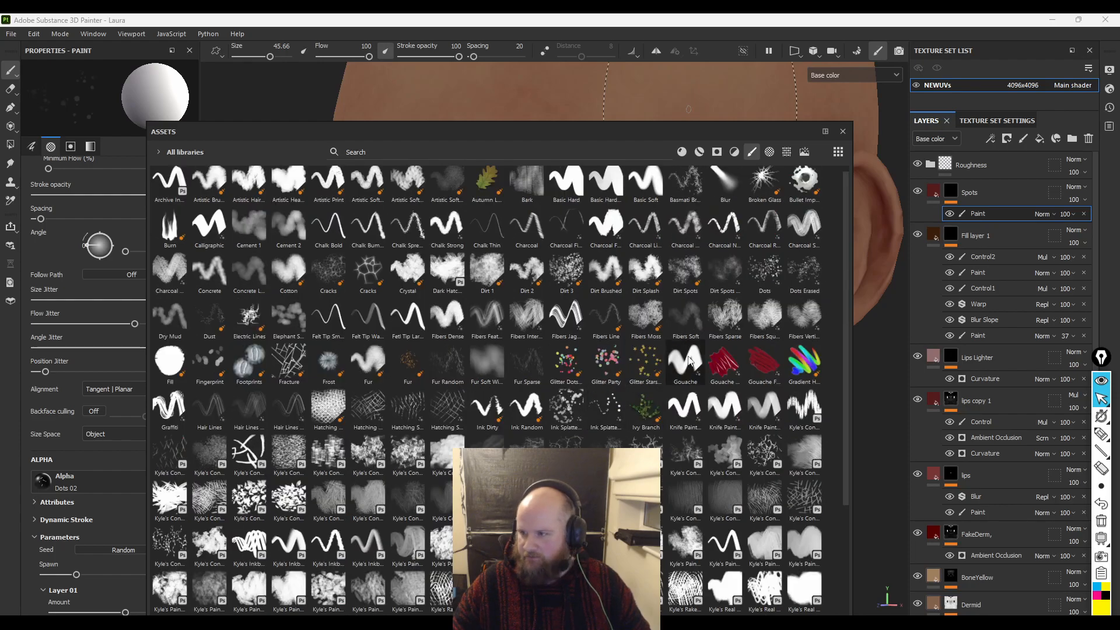
mouse_move(803, 268)
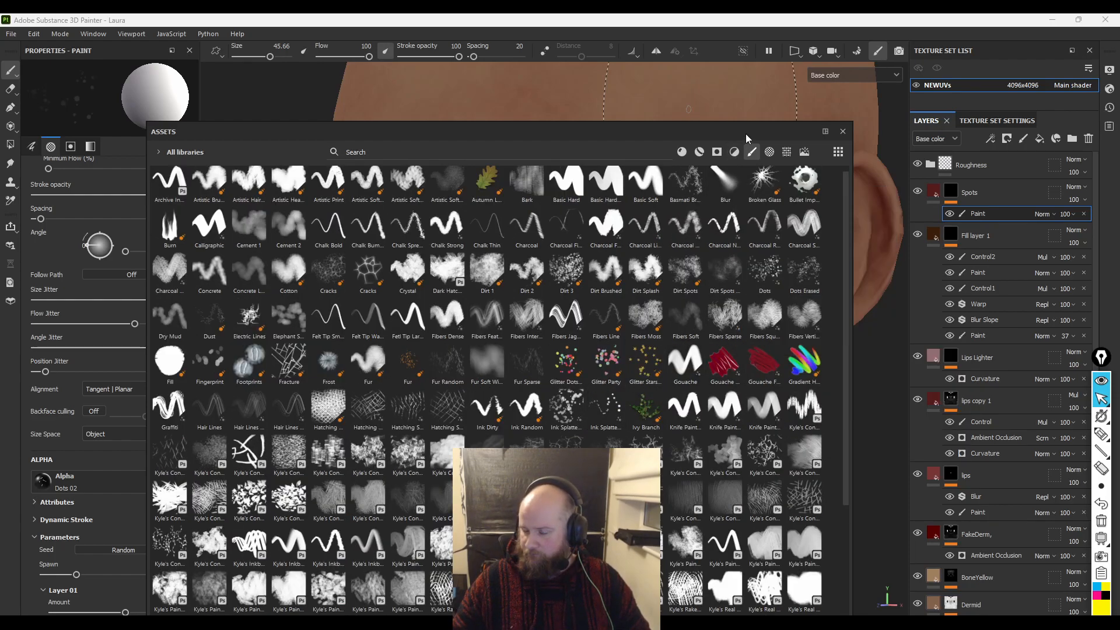
left_click(842, 131)
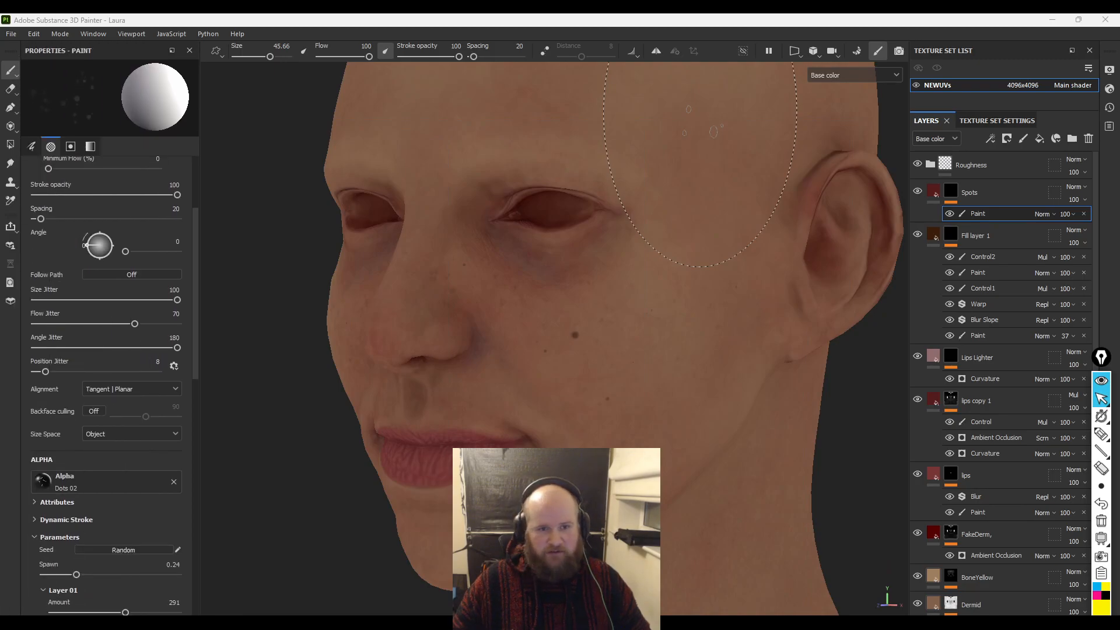
- Try a Spawn of 0.44 on the Dots 02 brush alpha
scroll(148, 341, "down", 5)
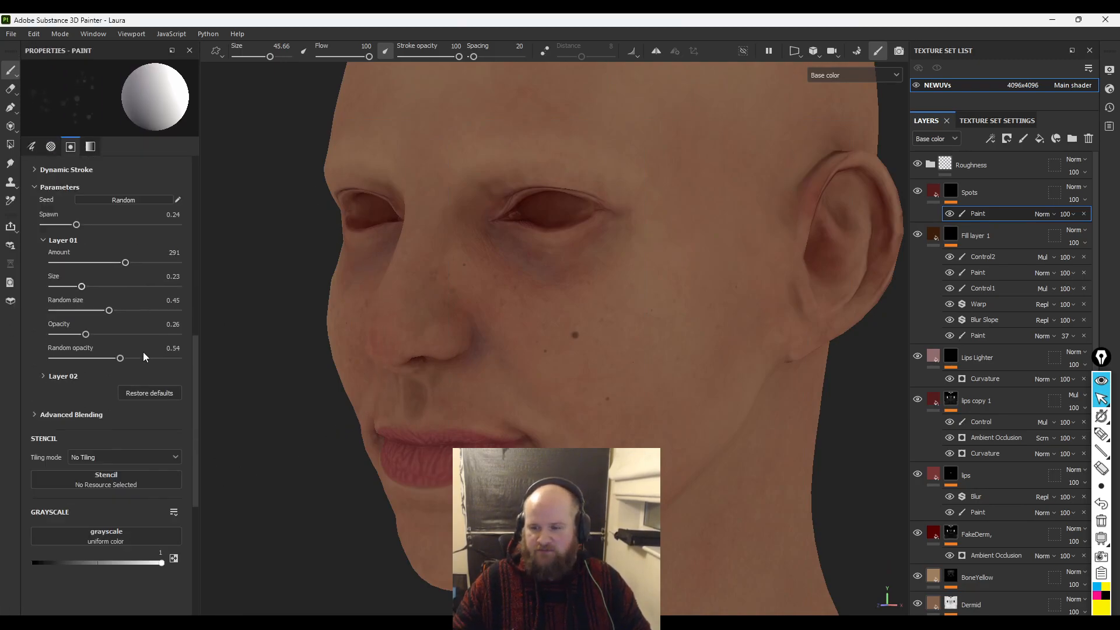
scroll(111, 345, "up", 2)
left_click_drag(76, 365, 103, 365)
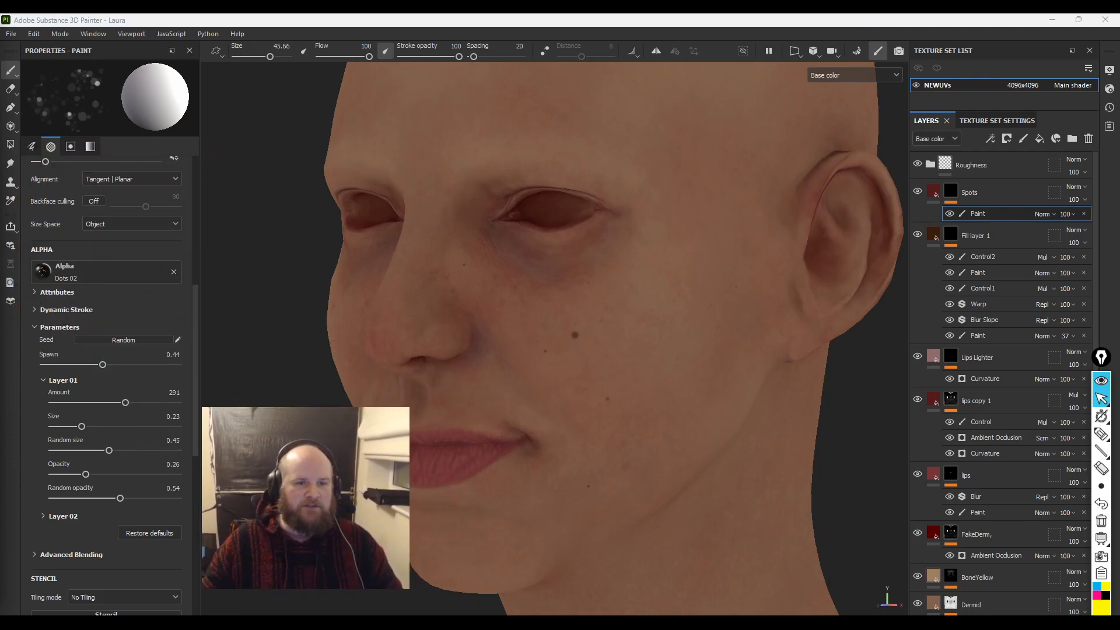
mouse_move(103, 365)
left_mouse_down()
mouse_move(146, 364)
mouse_move(64, 365)
mouse_move(84, 366)
mouse_move(75, 365)
left_mouse_up()
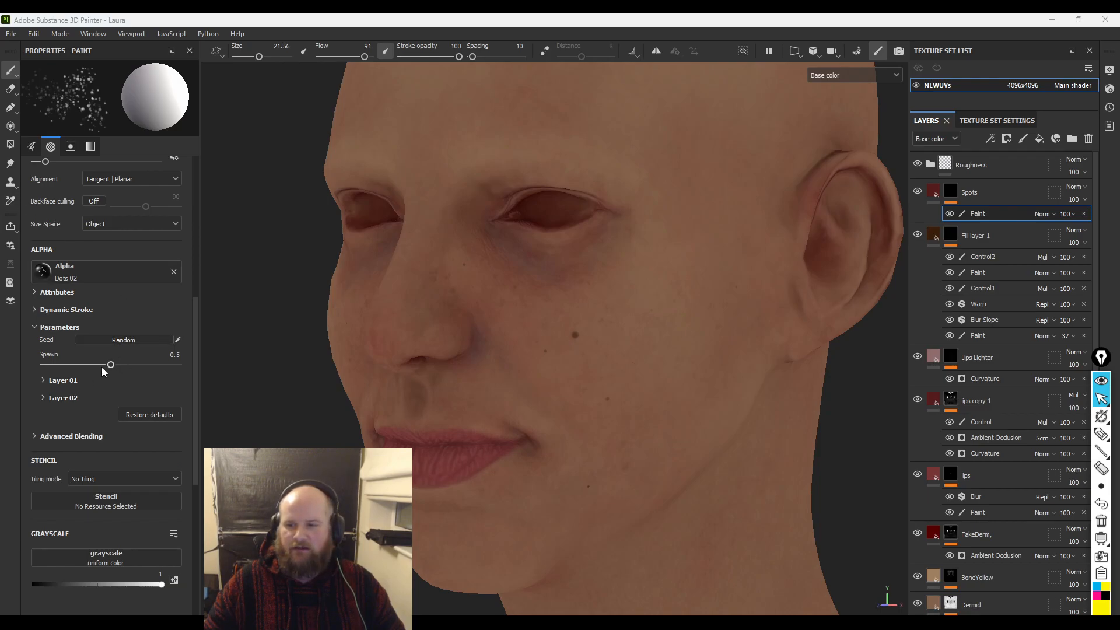
- Set the Dots 02 brush alpha's Spawn to 0.58 and its Layer 01 Amount to 19
mouse_move(102, 367)
left_mouse_down()
mouse_move(68, 365)
mouse_move(128, 366)
left_mouse_up()
left_click(78, 380)
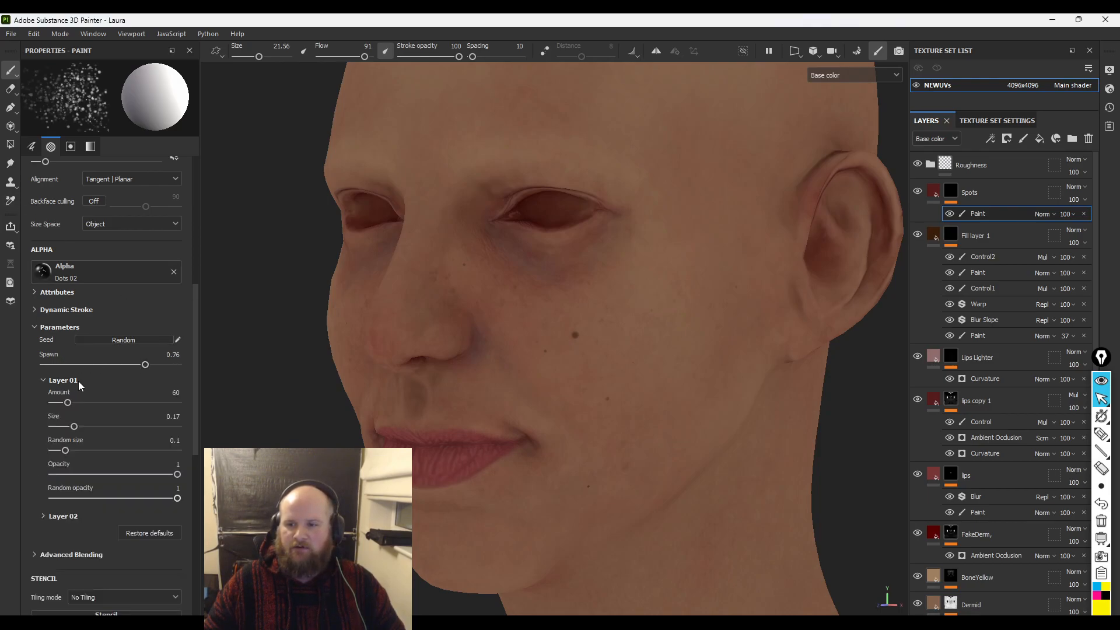
mouse_move(70, 403)
left_mouse_down()
mouse_move(59, 402)
mouse_move(131, 402)
mouse_move(53, 404)
mouse_move(63, 407)
left_mouse_up()
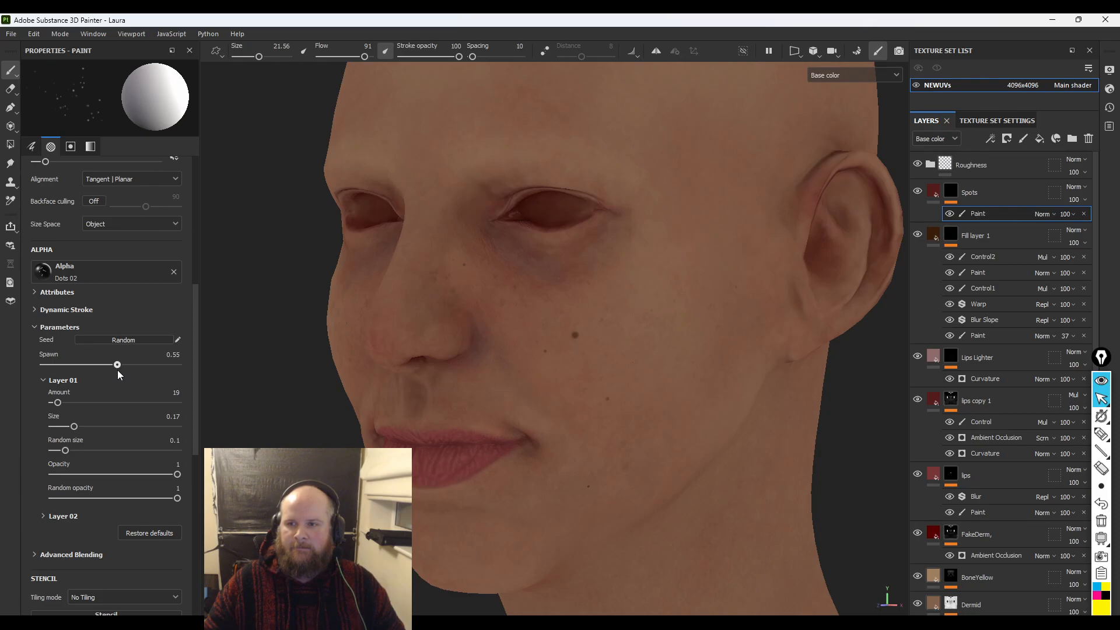
left_click_drag(124, 370, 121, 369)
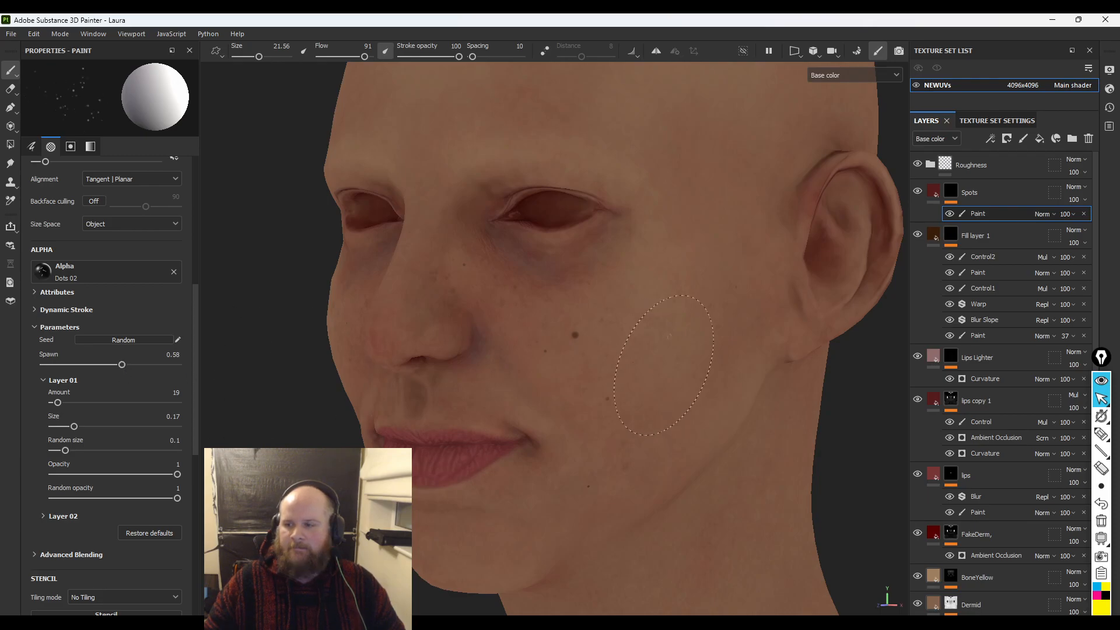
- Stamp scattered spots over the cheek beside the large mole and undo the last stamp
left_click(639, 367)
left_click(618, 361)
left_click(687, 390)
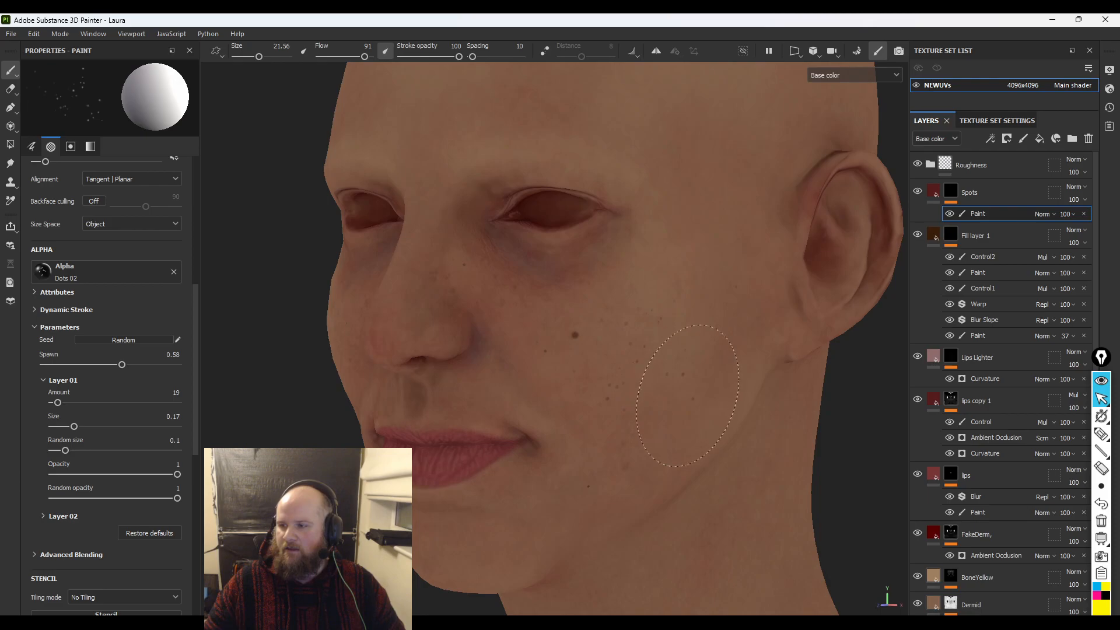
scroll(105, 292, "up", 4)
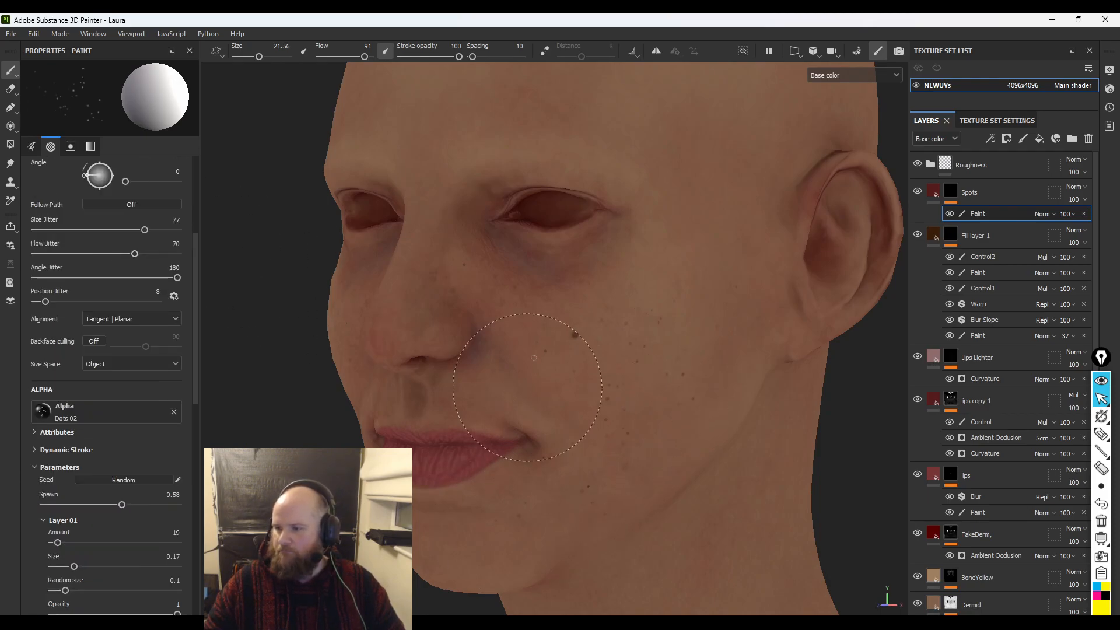
scroll(390, 311, "up", 5)
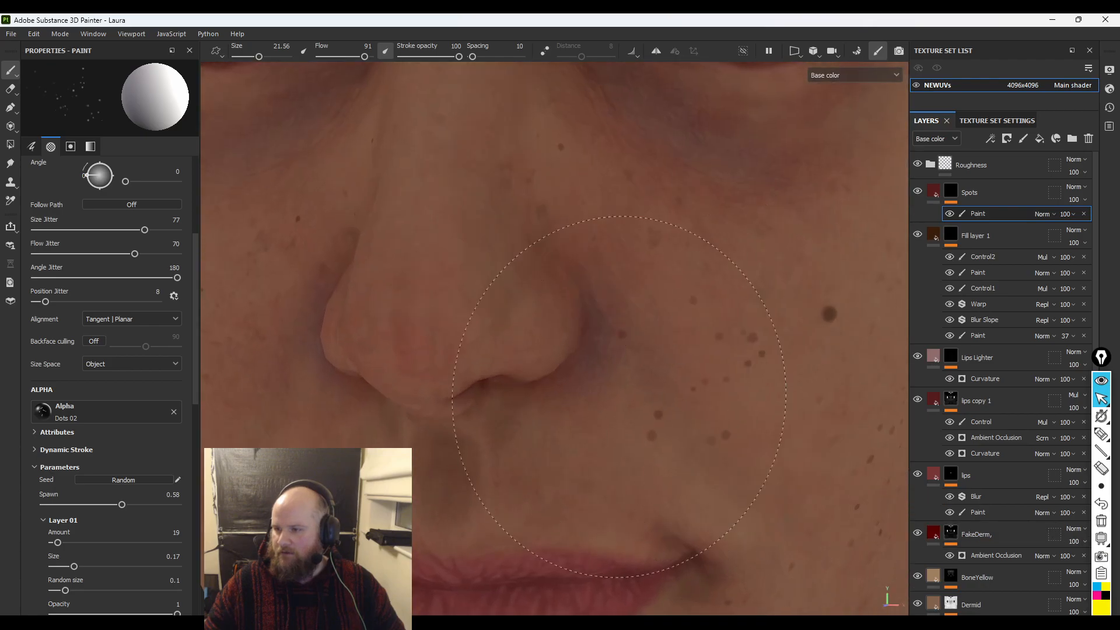
key("ctrl+z")
- Scatter more spots across the cheek, around the mouth and along the jaw
middle_click_drag(709, 452, 401, 344, "alt")
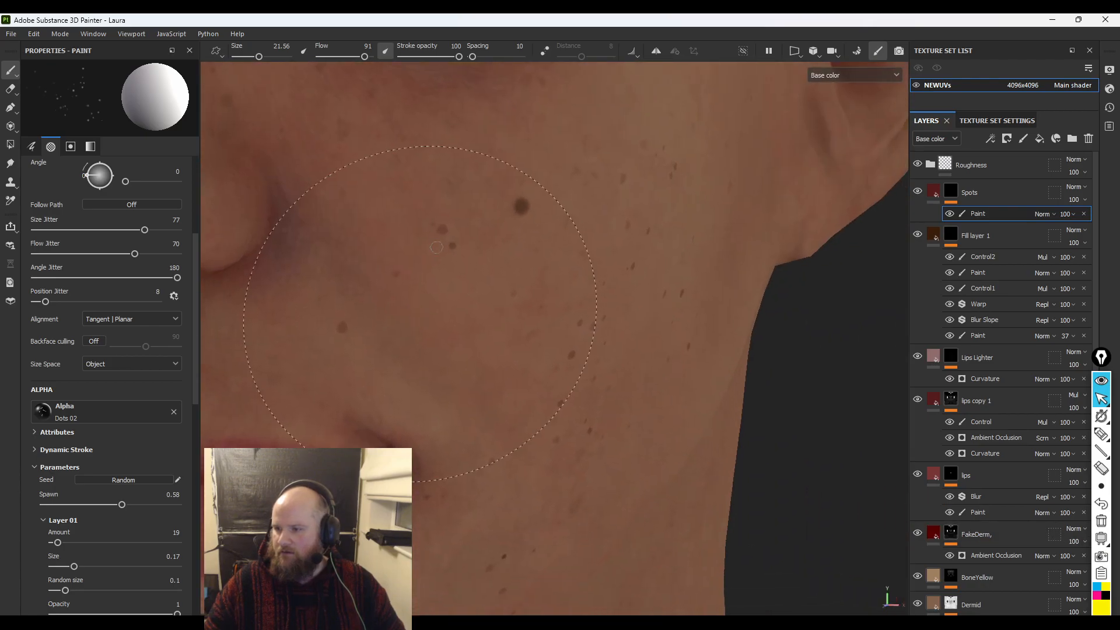
scroll(639, 355, "down", 5)
mouse_move(596, 287)
left_mouse_down("alt")
mouse_move(567, 327)
mouse_move(563, 318)
left_mouse_up("alt")
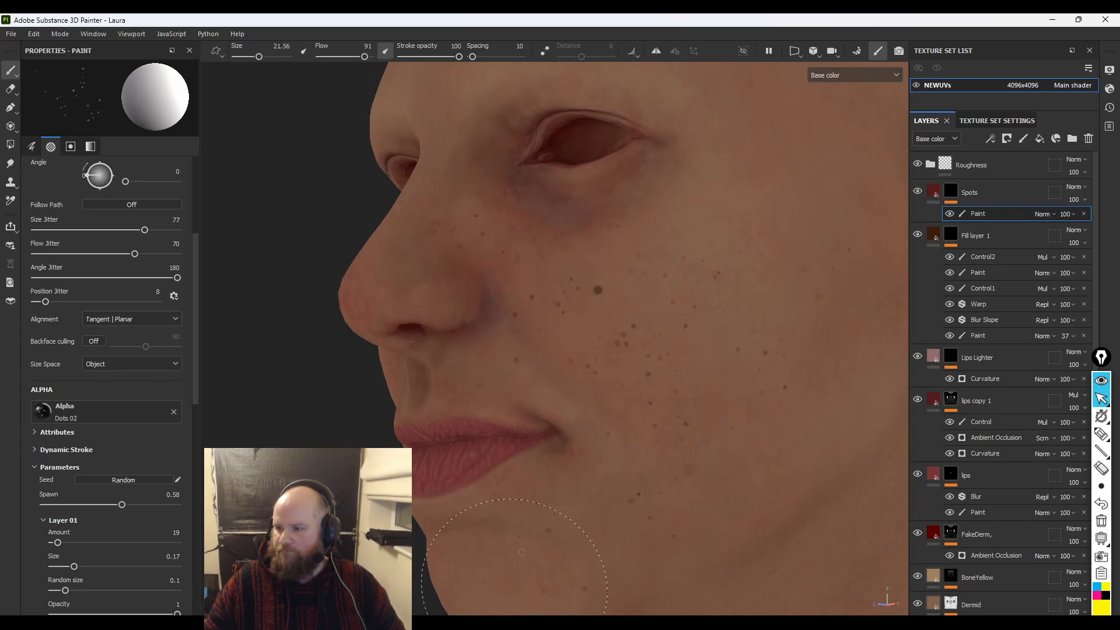
middle_click_drag(771, 465, 619, 467, "alt")
scroll(619, 463, "down", 3)
- Set the brush size to 20.12 and Position Jitter to 70, and paint spots on the opposite cheek and chin
key("bracketright")
key("bracketleft")
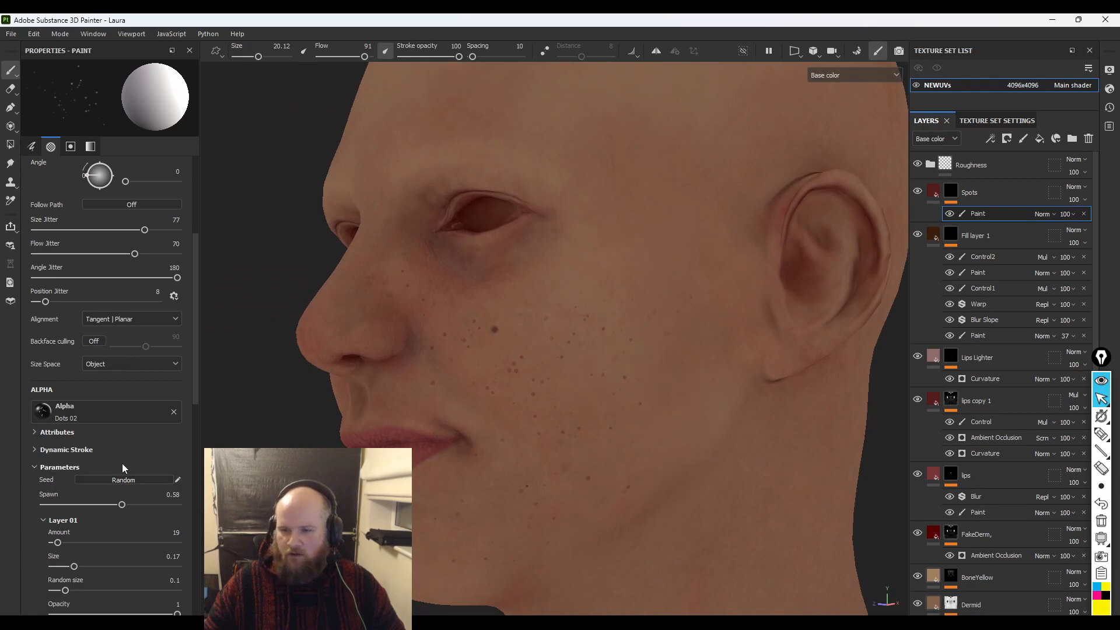
left_click_drag(113, 303, 121, 303)
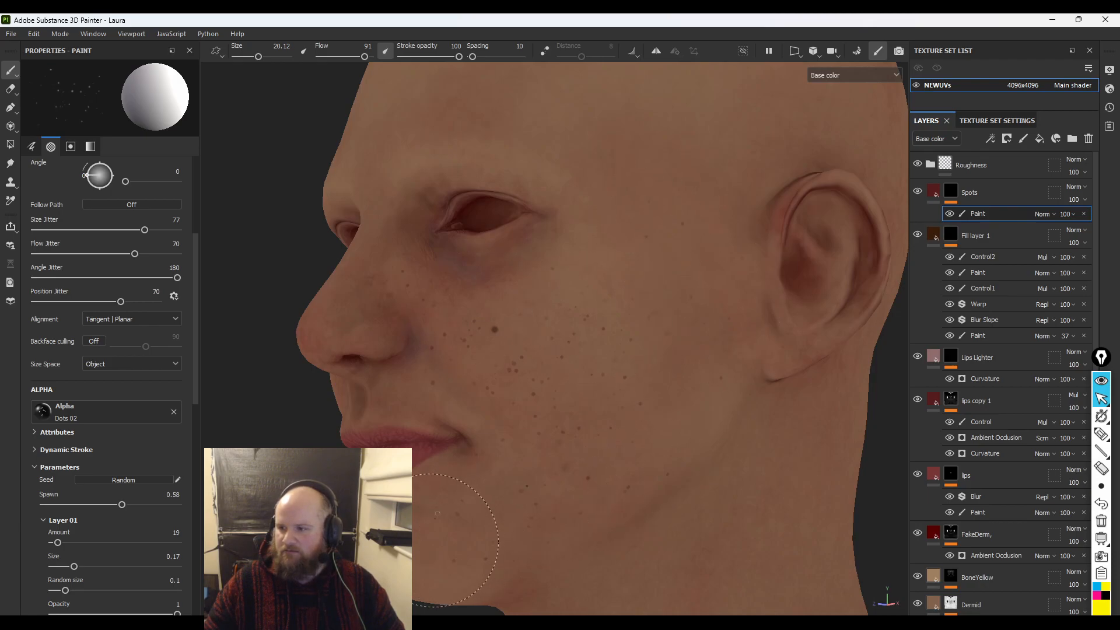
mouse_move(358, 581)
left_mouse_down("alt")
mouse_move(613, 570)
mouse_move(529, 500)
left_mouse_up("alt")
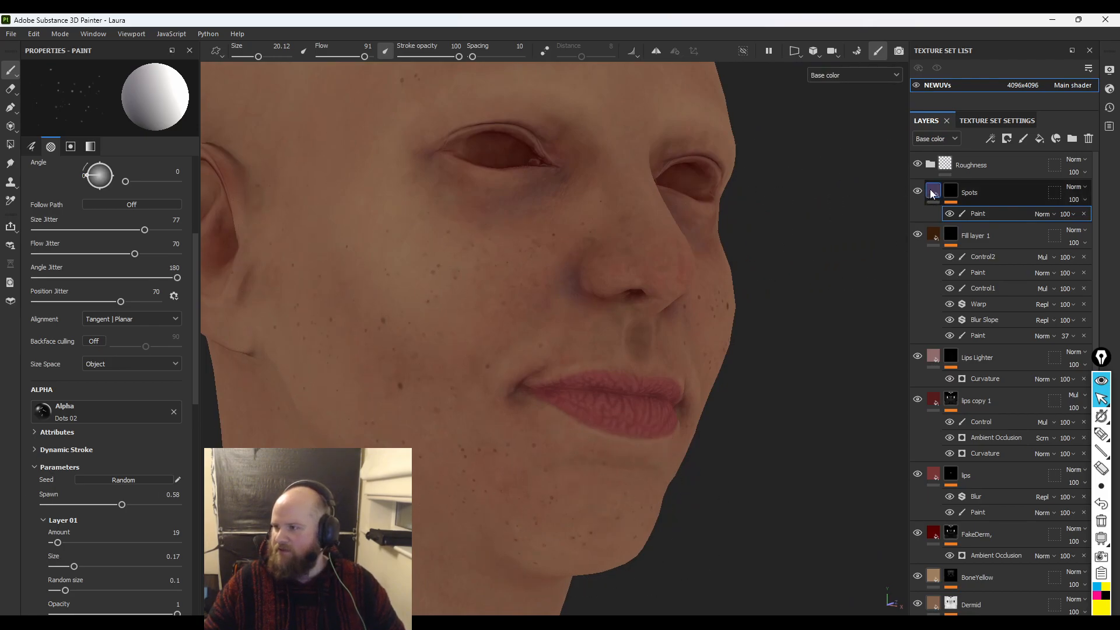
- Change the Spots fill layer's base color to a less saturated dark red
left_click(932, 194)
left_click(125, 376)
left_click(195, 497)
left_click(198, 466)
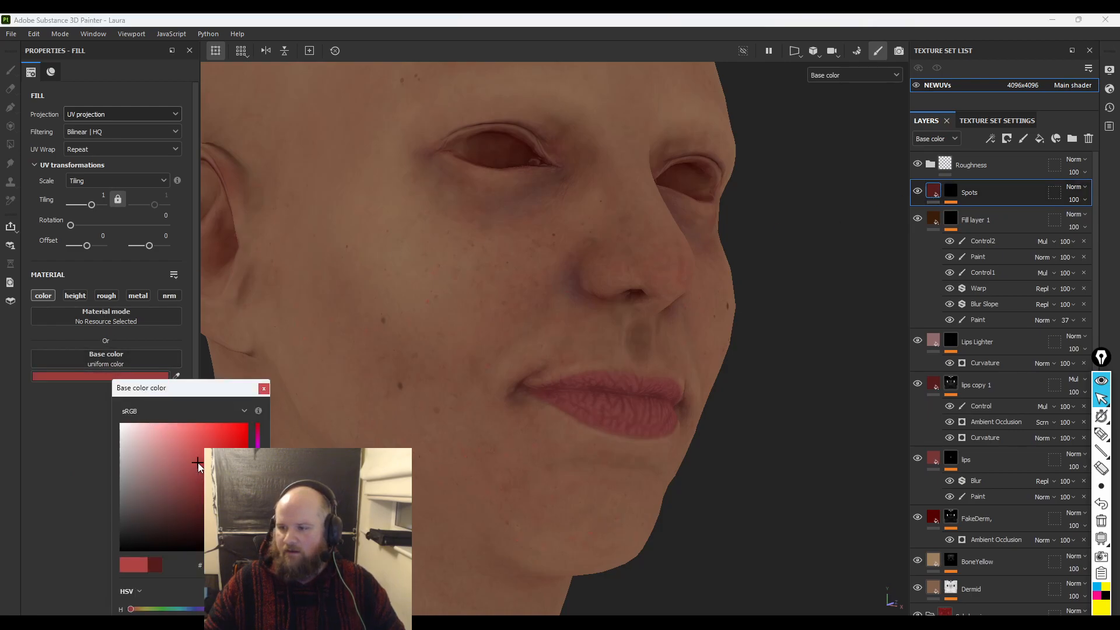
left_click(197, 497)
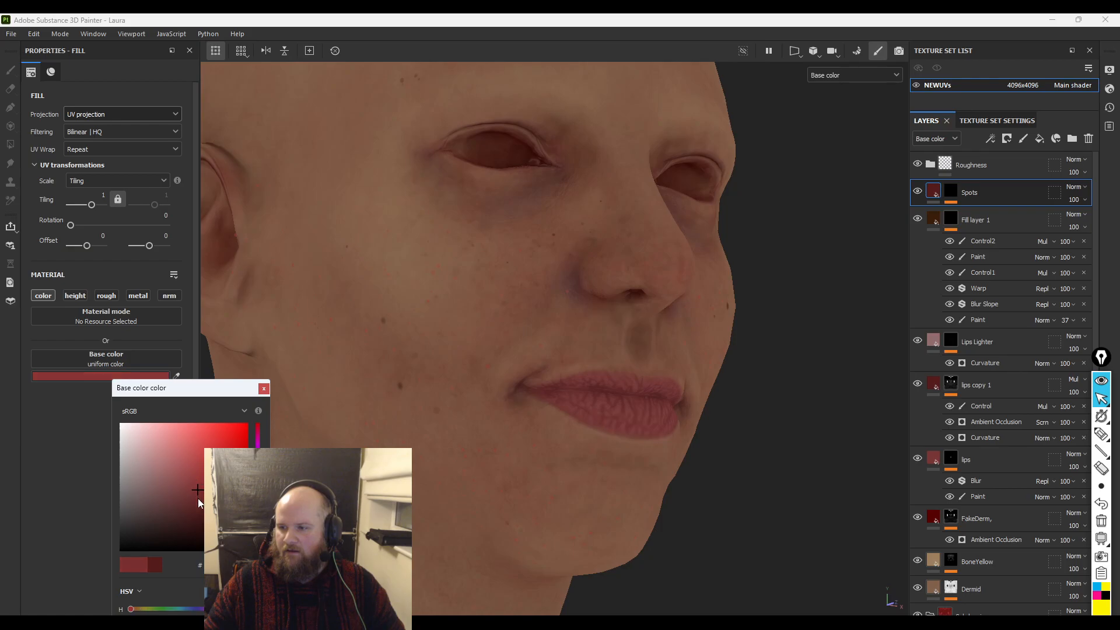
left_click(199, 510)
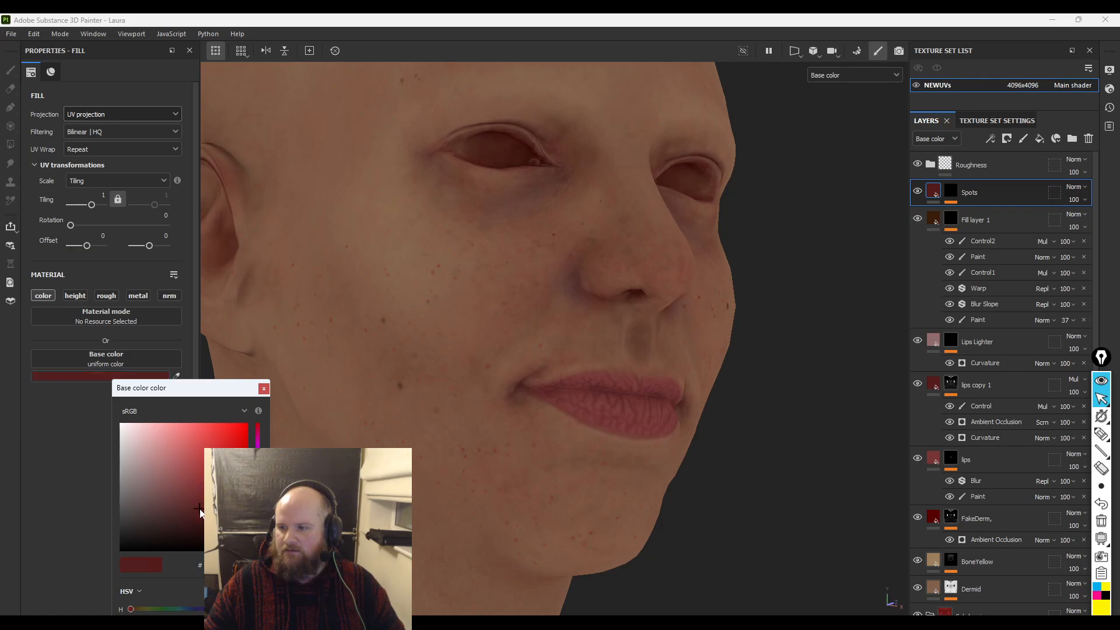
left_click(181, 506)
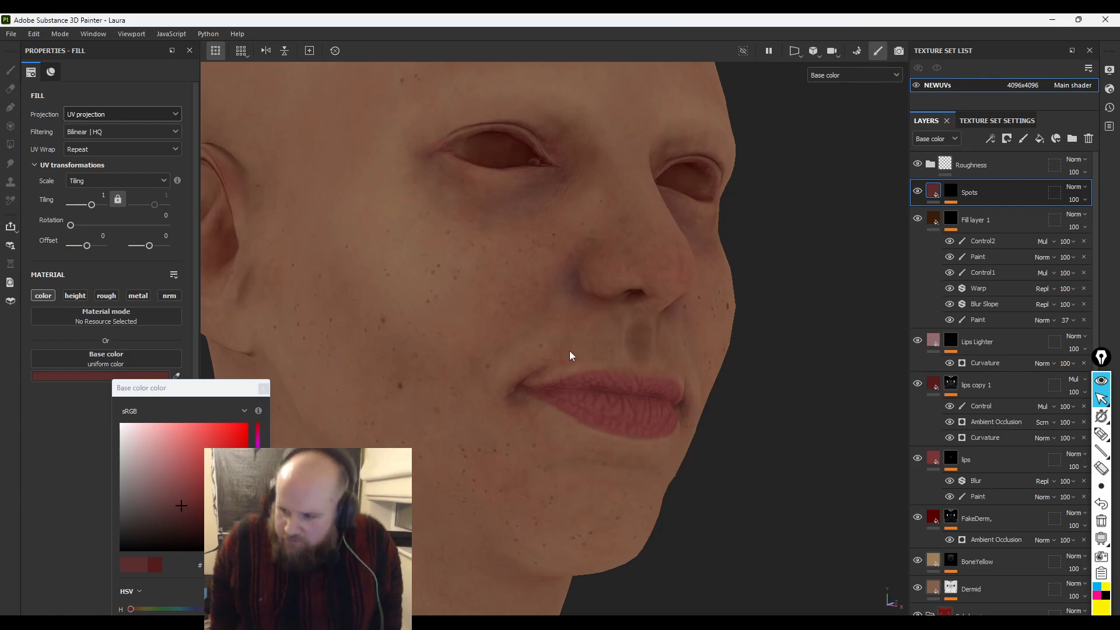
left_click(716, 477)
- Select the Spots layer's Paint effect and scatter spots over the cheeks, jaw and neck
left_click_drag(717, 481, 453, 542, "alt")
left_click(950, 194)
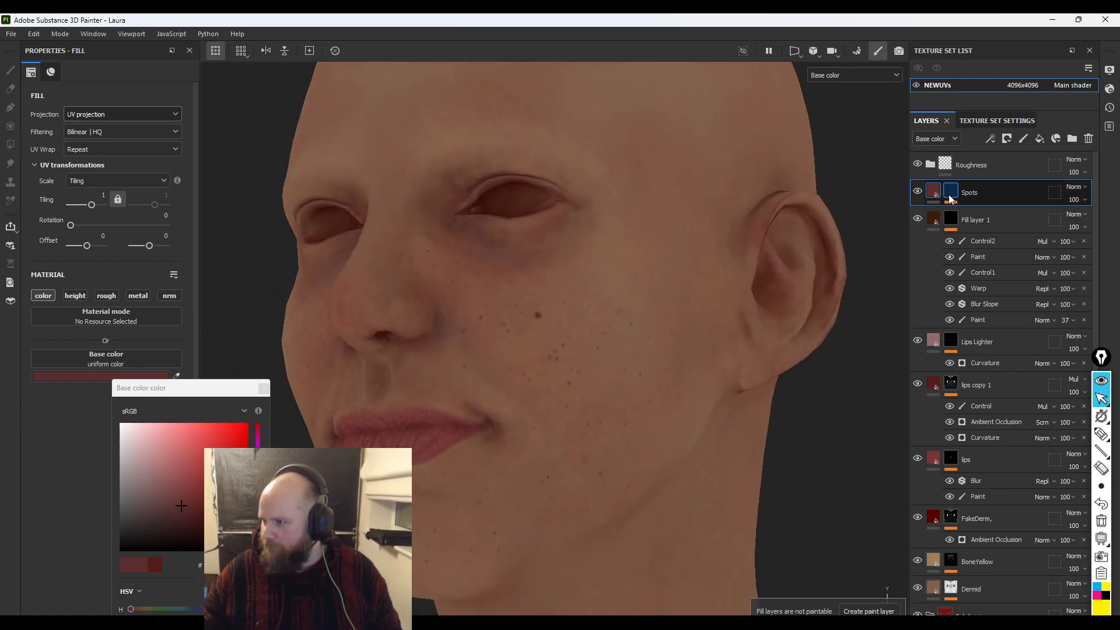
left_click(975, 215)
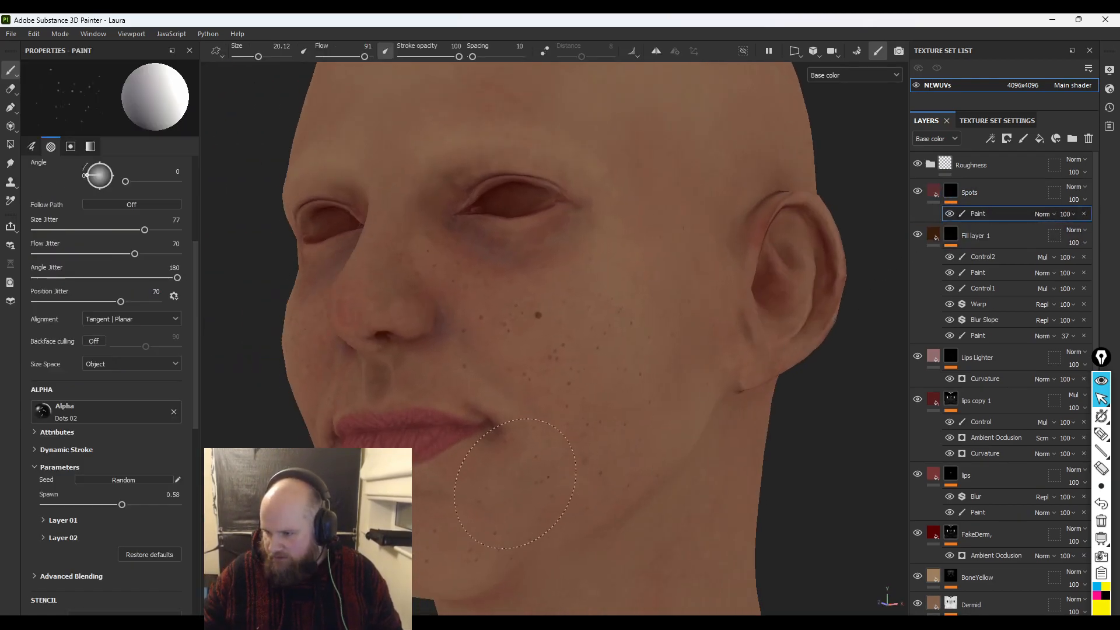
left_click_drag(538, 428, 642, 338, "alt")
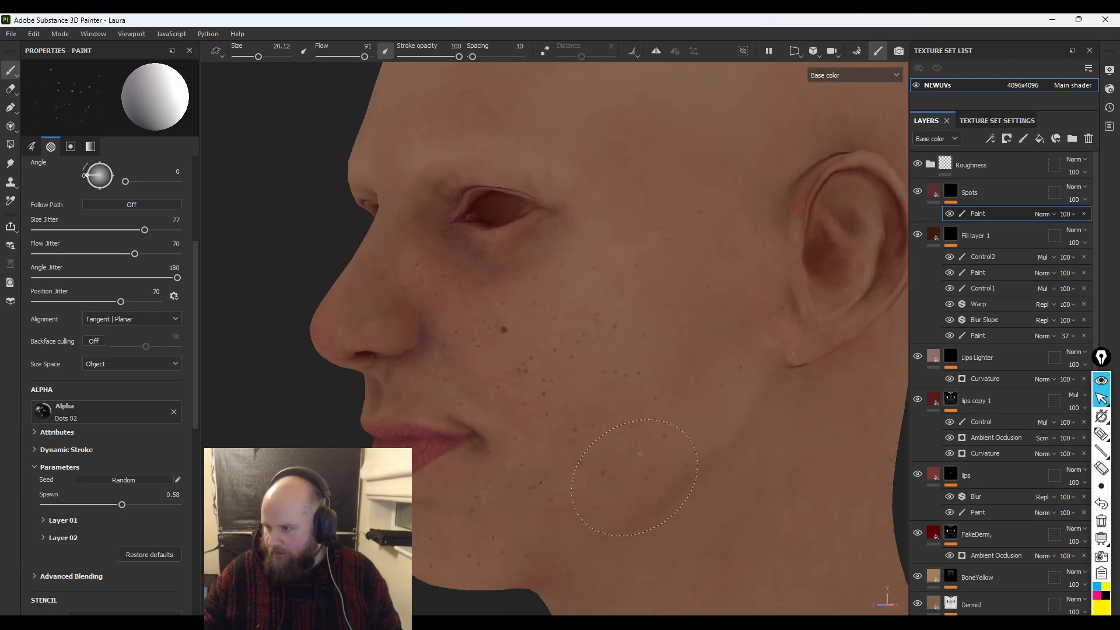
middle_click_drag(709, 542, 697, 278, "alt")
left_click_drag(478, 445, 718, 397, "alt")
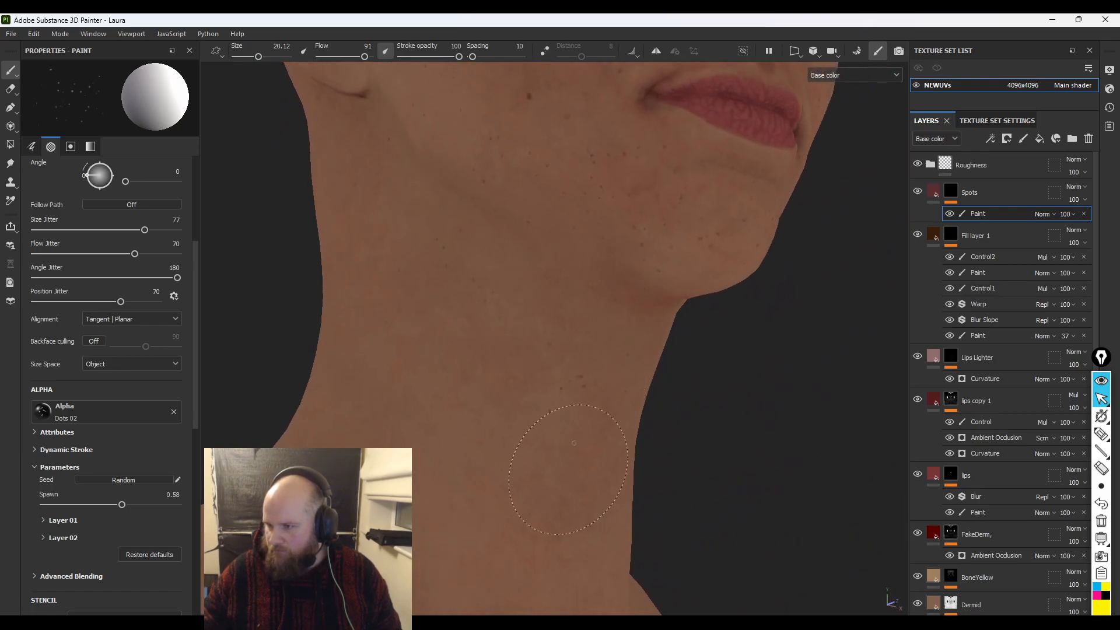
left_click_drag(350, 199, 561, 351, "alt")
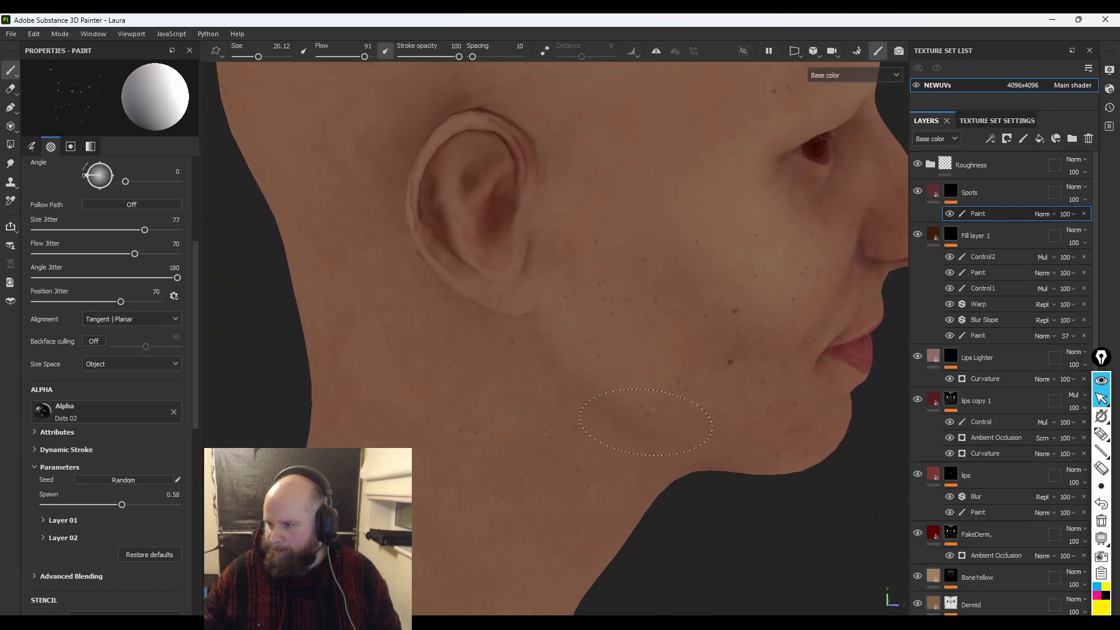
- Extend the scattered spots over the side of the face, temple and forehead
middle_click_drag(567, 207, 599, 399, "alt")
left_click_drag(749, 402, 734, 285, "alt")
left_click_drag(583, 437, 617, 264, "alt")
left_click_drag(666, 291, 796, 354, "alt")
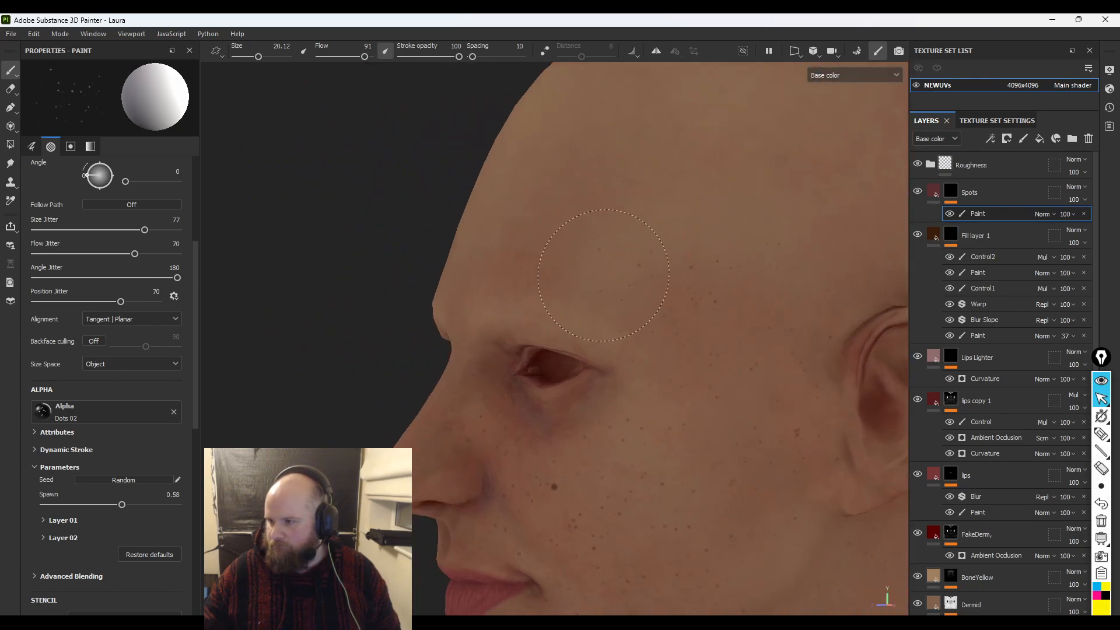
middle_click_drag(737, 422, 778, 280, "alt")
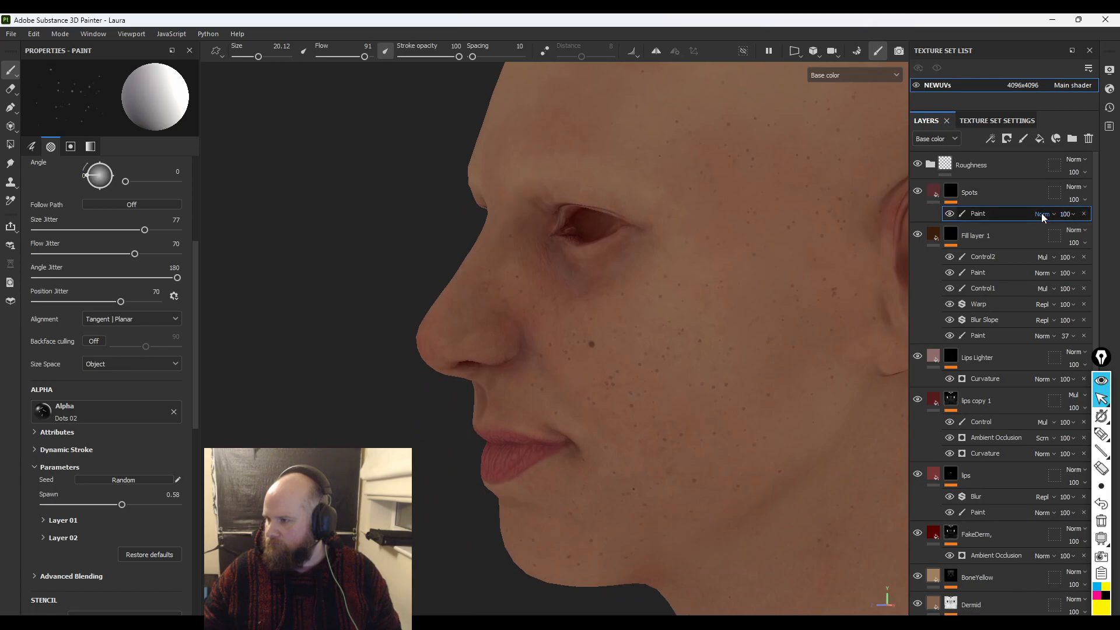
- Lower the opacity of the Spots layer's Paint effect to 52
right_click(1001, 213)
left_click(1028, 202)
left_click(1068, 215)
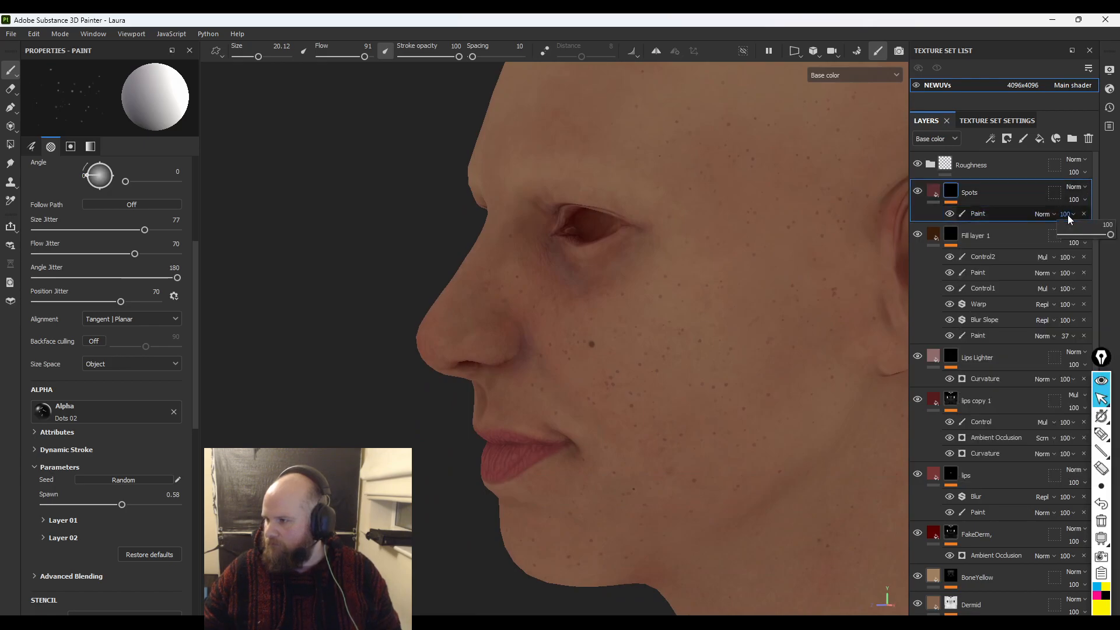
left_click_drag(1109, 235, 1086, 232)
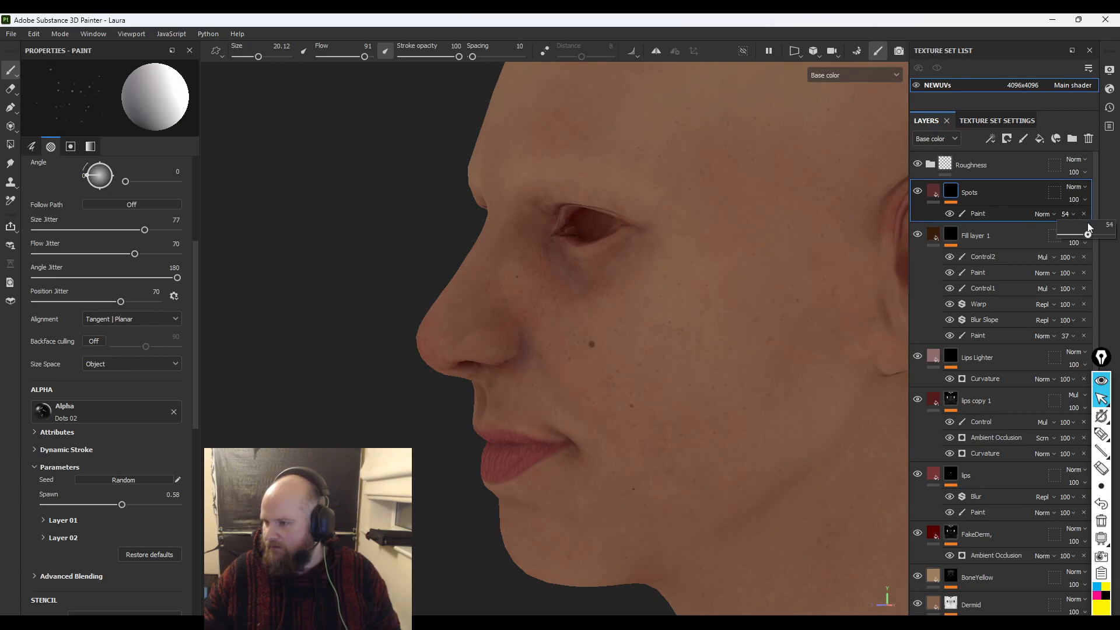
- Add a Blur Slope filter to the Spots layer's mask
middle_click_drag(687, 266, 589, 246)
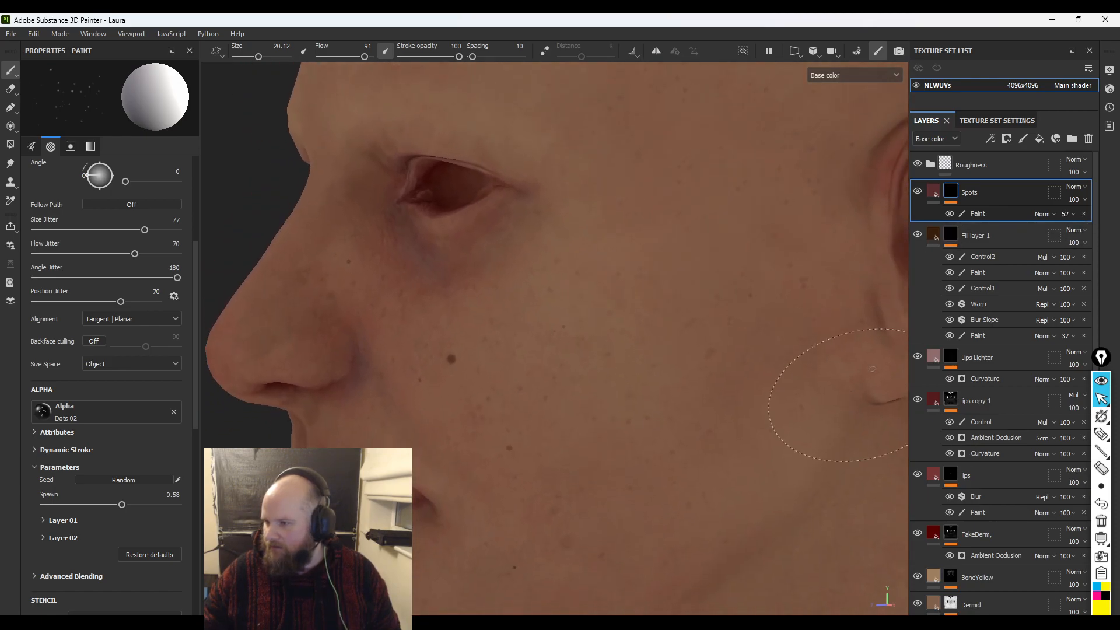
right_click(950, 193)
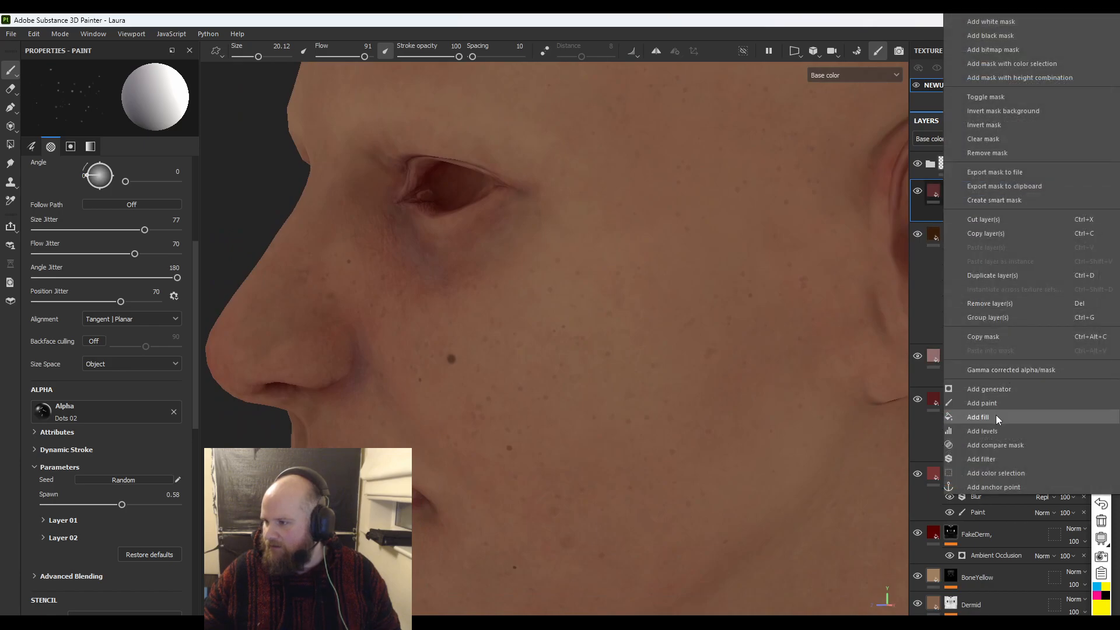
left_click(986, 459)
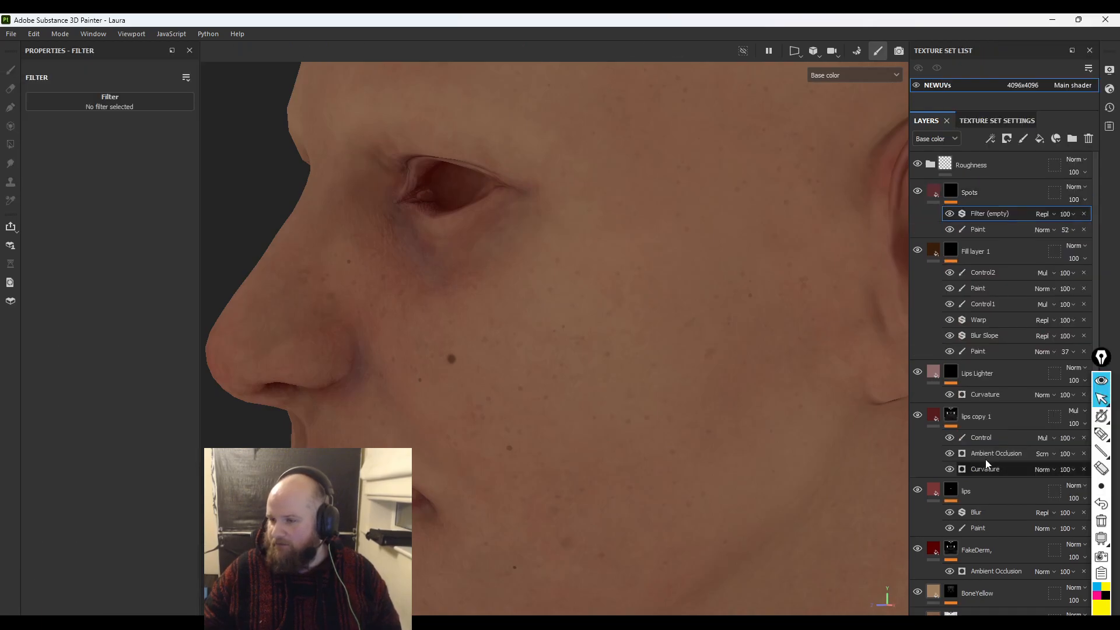
left_click(152, 108)
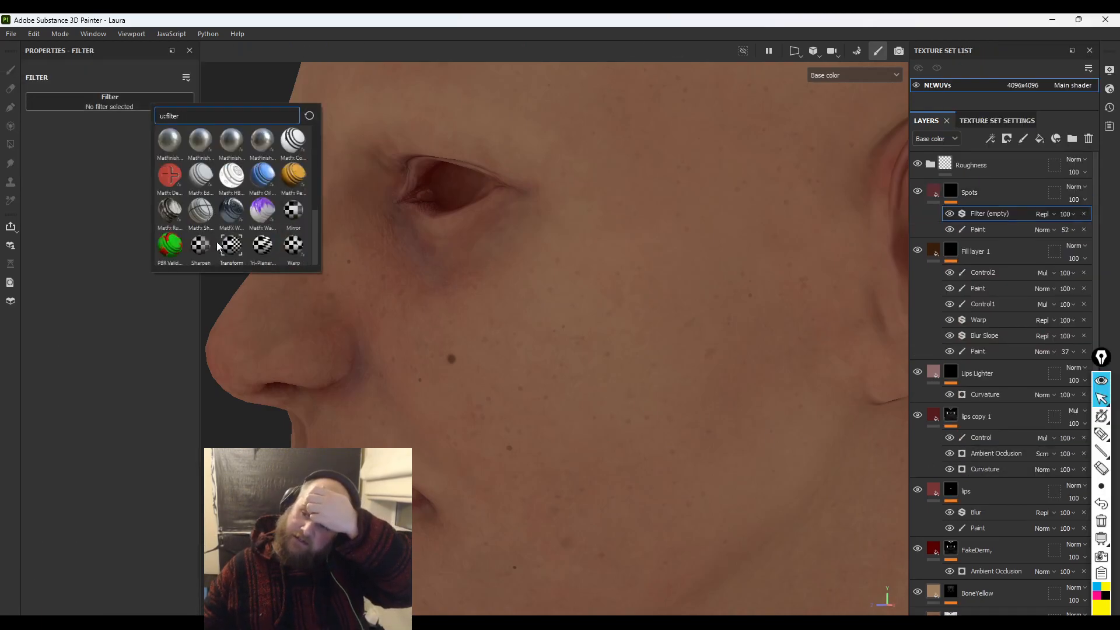
scroll(226, 233, "up", 5)
left_click(169, 176)
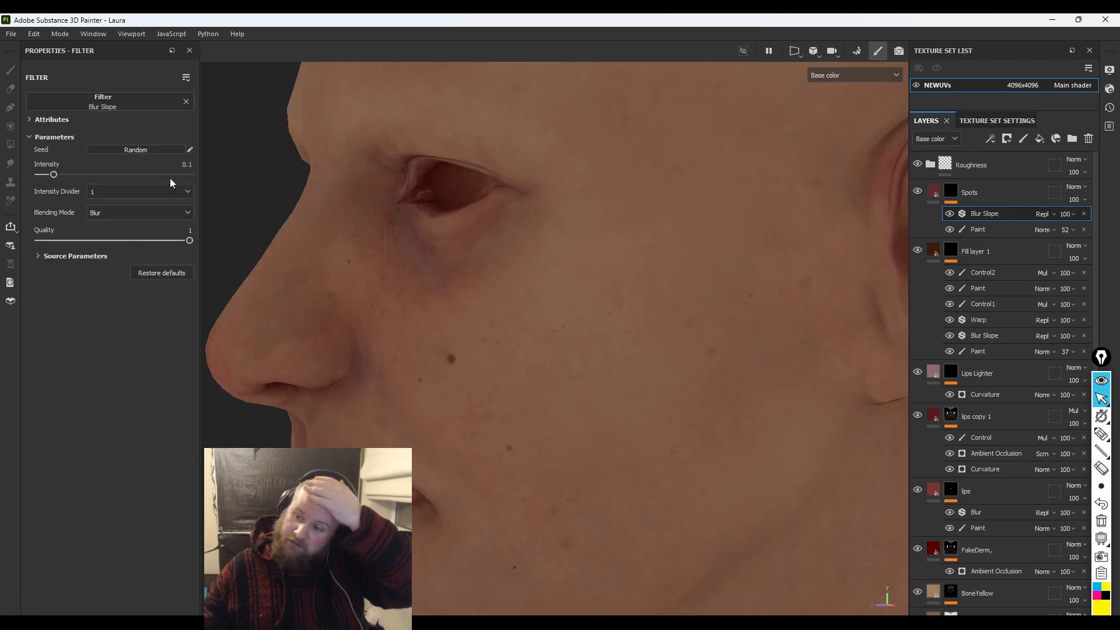
- Set the Spots mask's Blur Slope intensity divider to 100, its intensity to 1 and its quality to 0.53
left_click(134, 191)
left_click(110, 204)
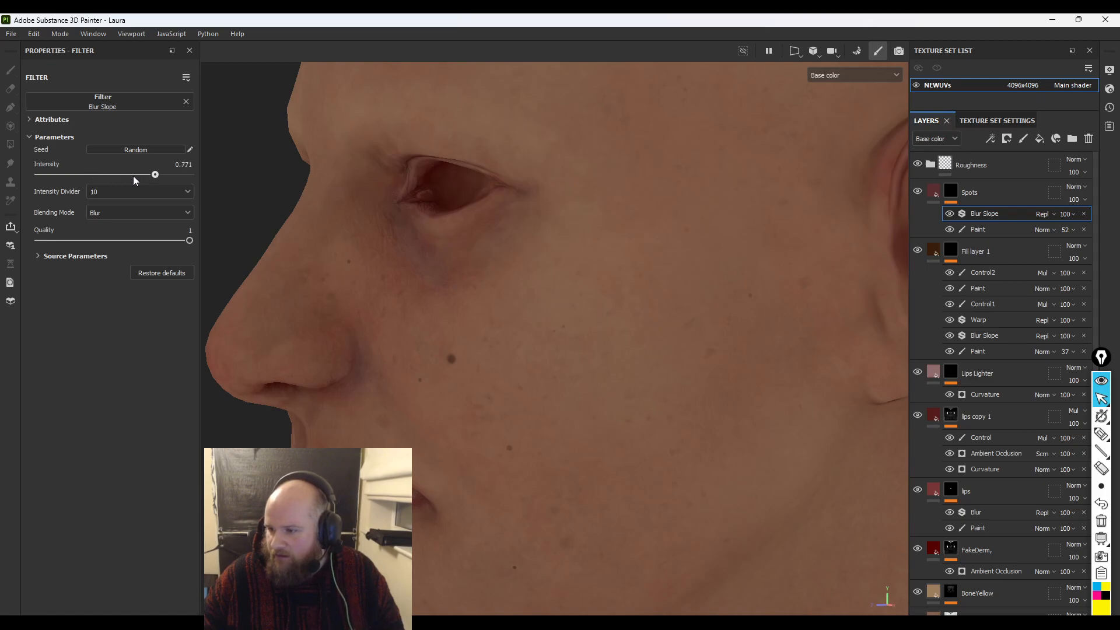
left_click(93, 196)
left_click(124, 228)
left_click_drag(175, 173, 230, 166)
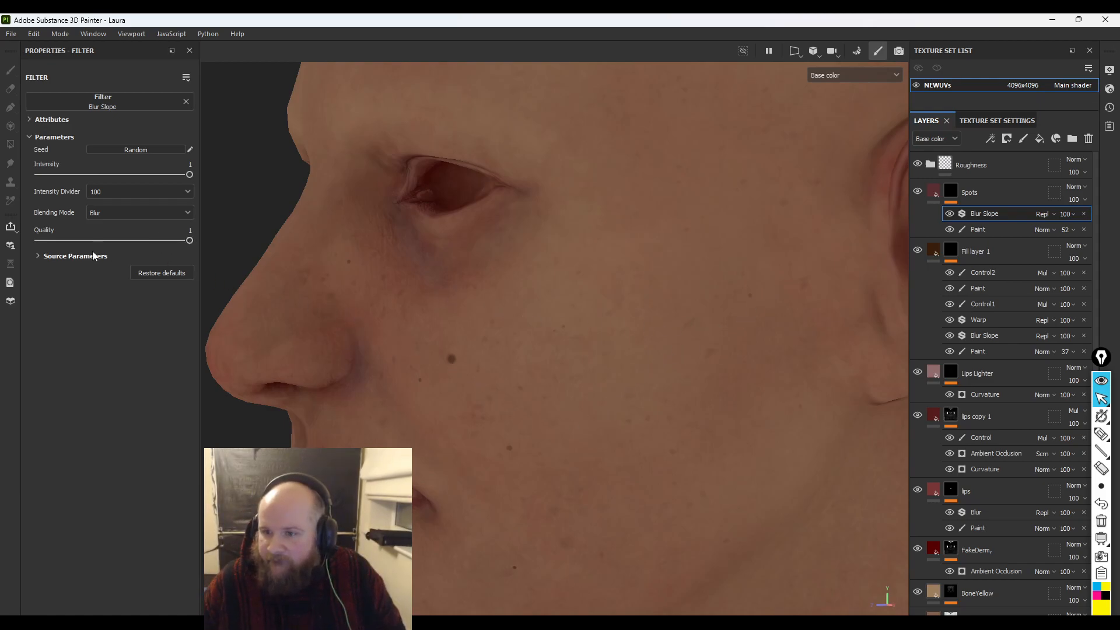
left_click(155, 240)
left_click(96, 256)
left_click(97, 256)
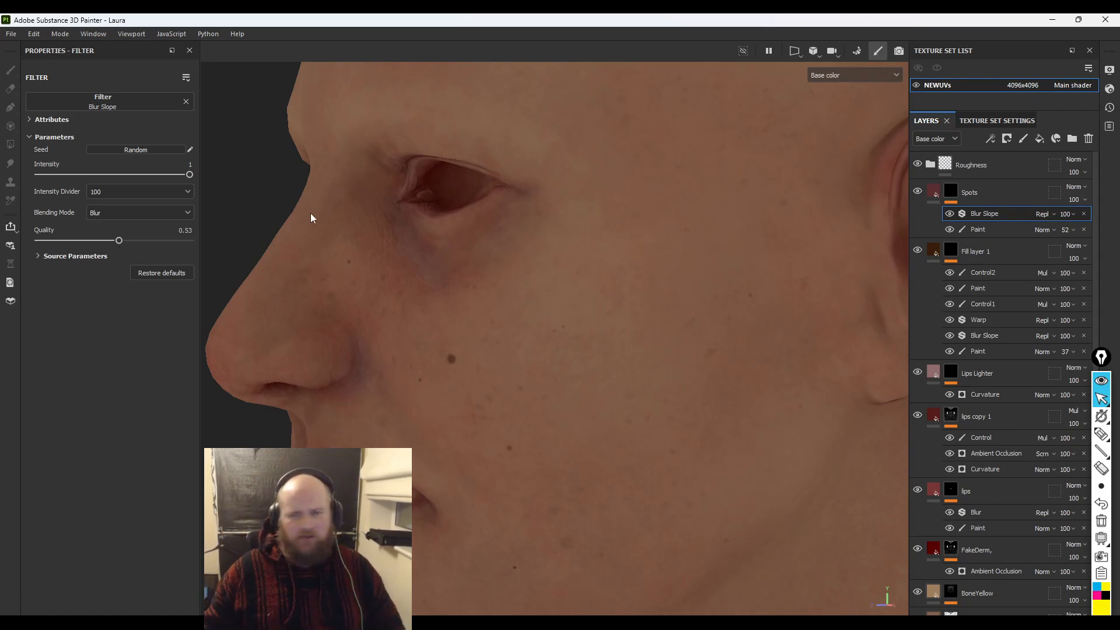
- Add a paint effect named Control above the Blur Slope in the Spots mask and set its blending mode to Multiply
right_click_drag(621, 378, 423, 251, "alt")
left_click_drag(423, 250, 811, 306, "alt")
middle_click_drag(639, 342, 649, 342, "alt")
left_click_drag(649, 342, 648, 379, "alt")
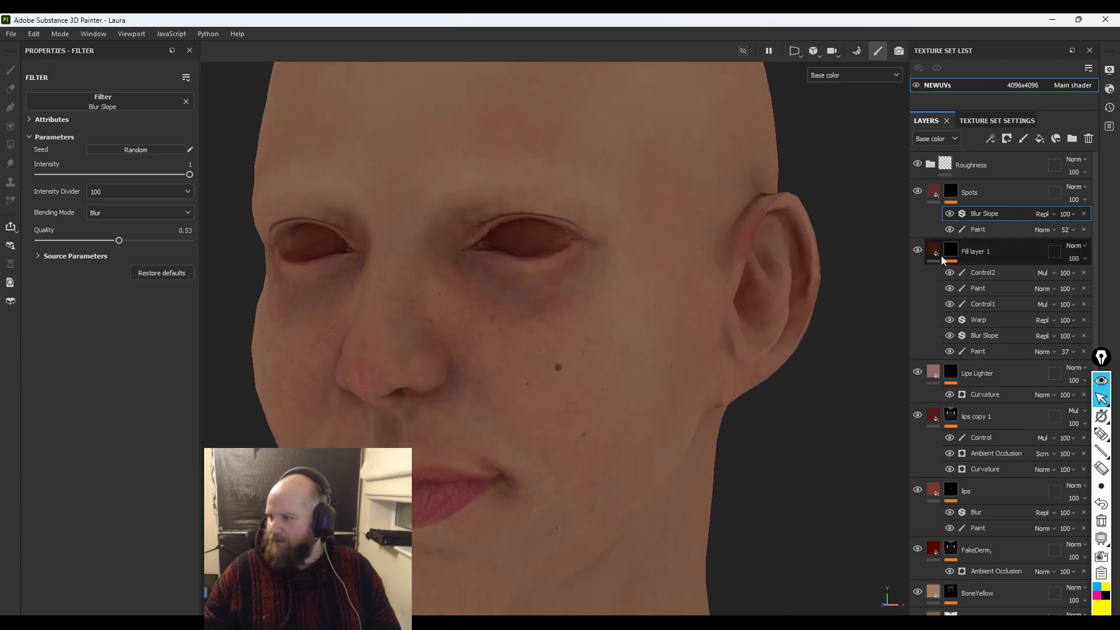
right_click(952, 197)
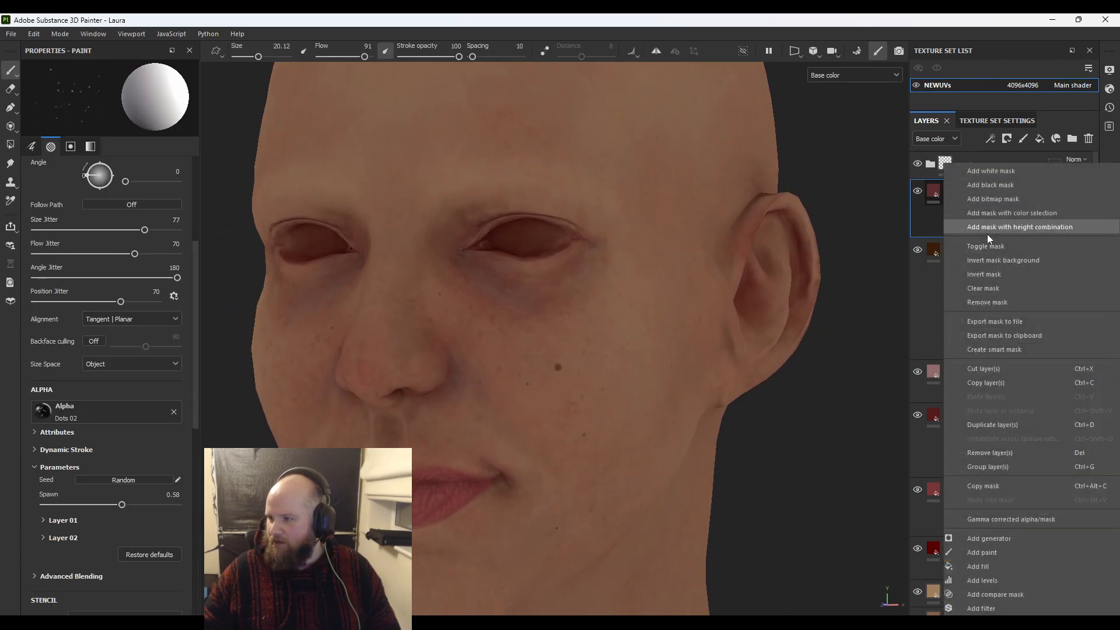
left_click(1003, 553)
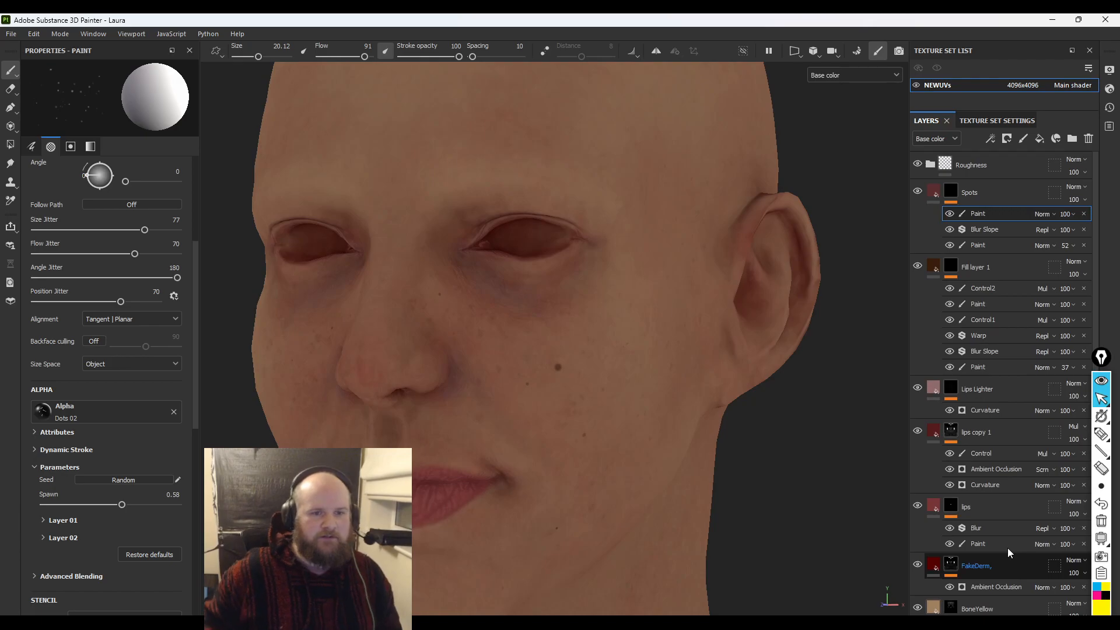
double_click(973, 214)
type("Control")
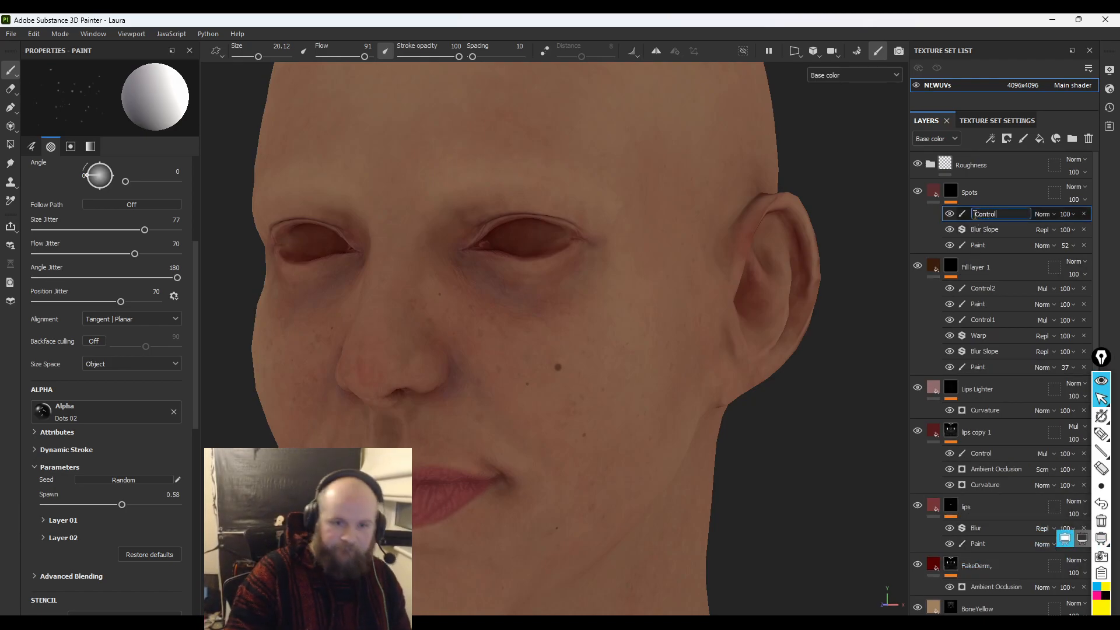
key("Return")
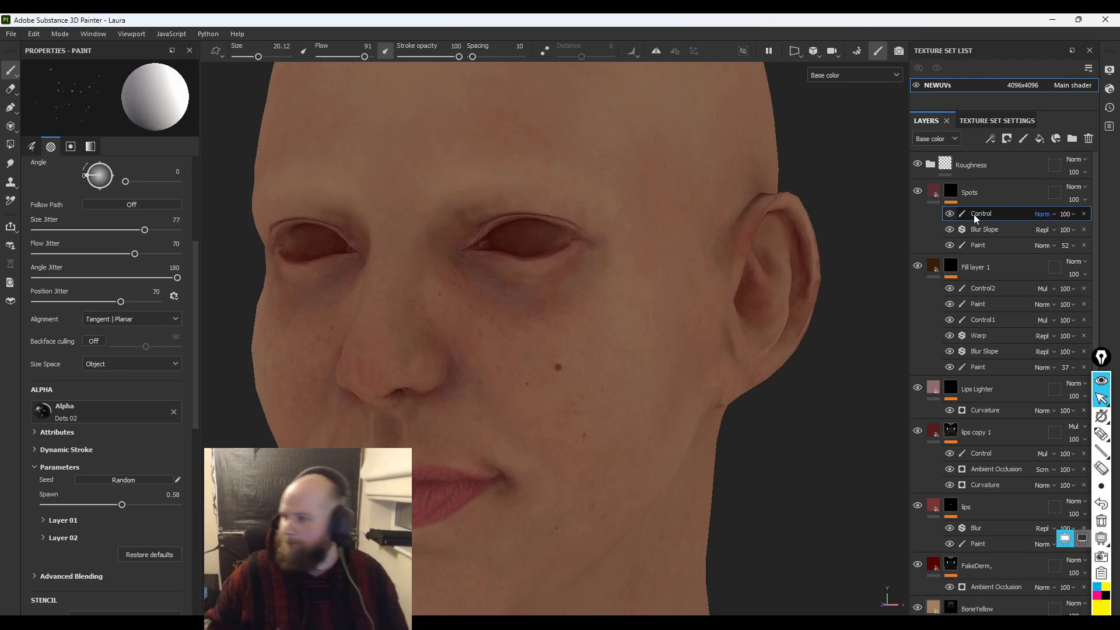
left_click(1041, 214)
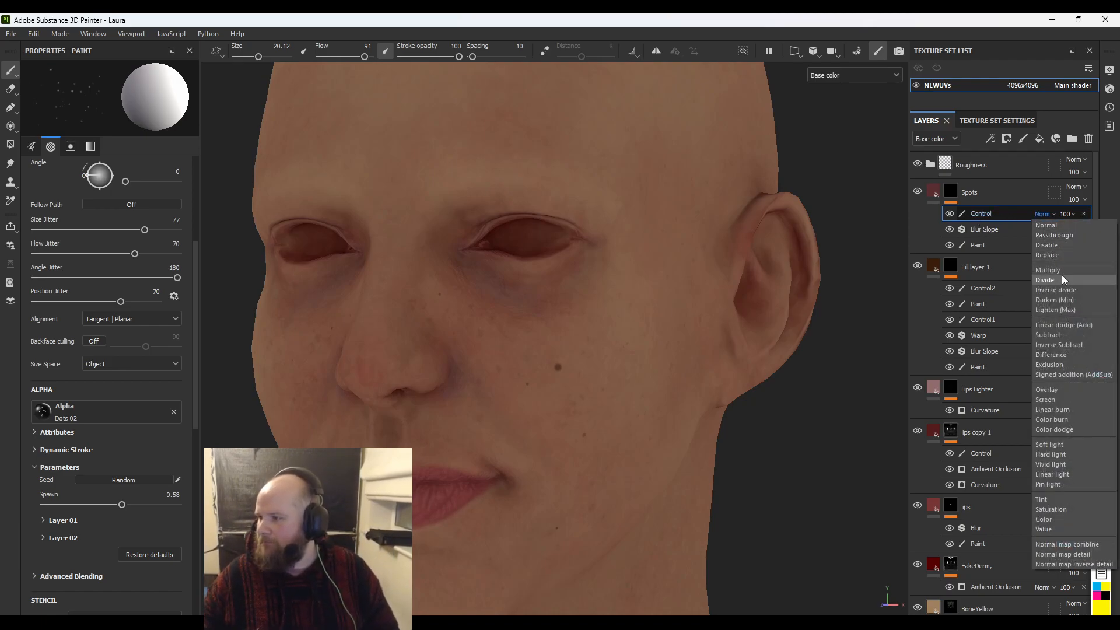
left_click(1059, 271)
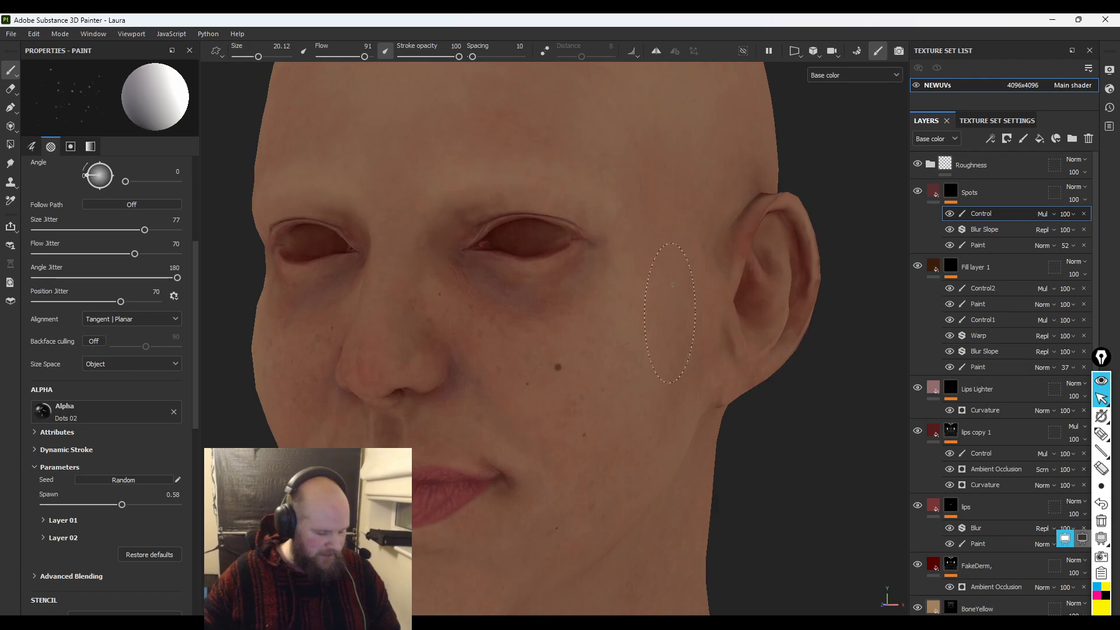
- Switch the brush to black with flow 100, a size of about 15.65 and an angle of about 257
key("x")
key("x")
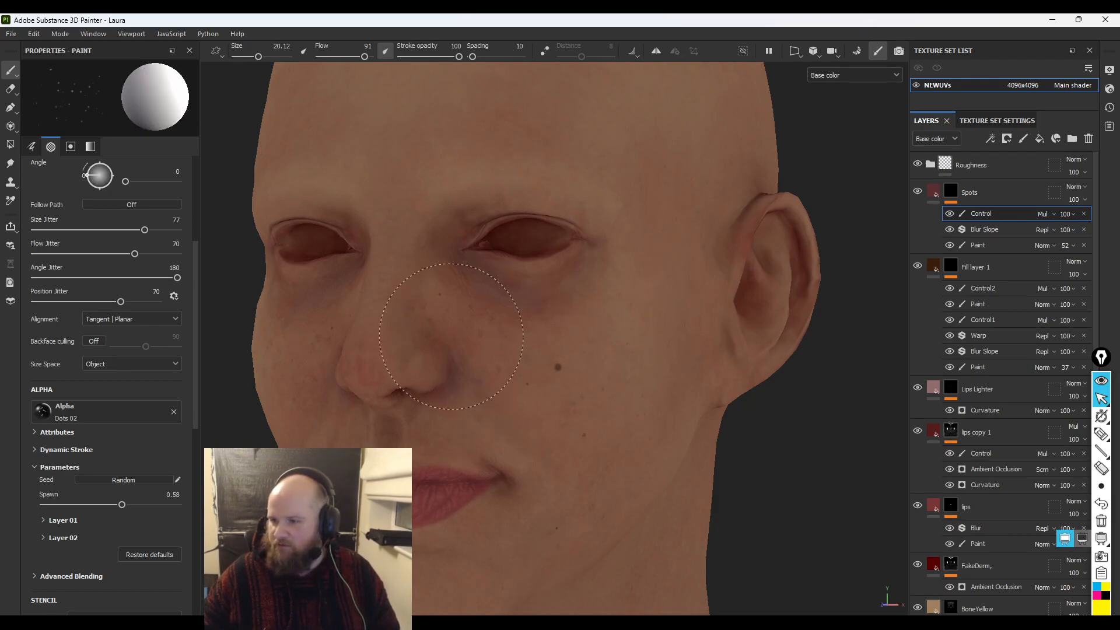
mouse_move(477, 339)
right_mouse_down("ctrl")
mouse_move(513, 341)
mouse_move(485, 346)
right_mouse_up("ctrl")
scroll(485, 345, "up", 4)
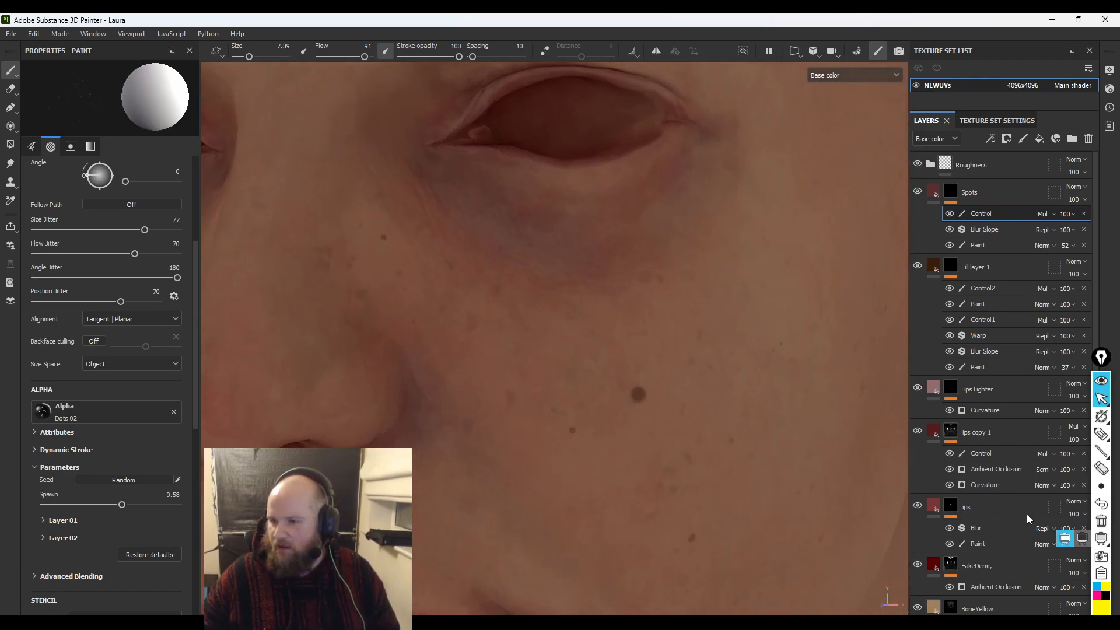
scroll(134, 356, "up", 4)
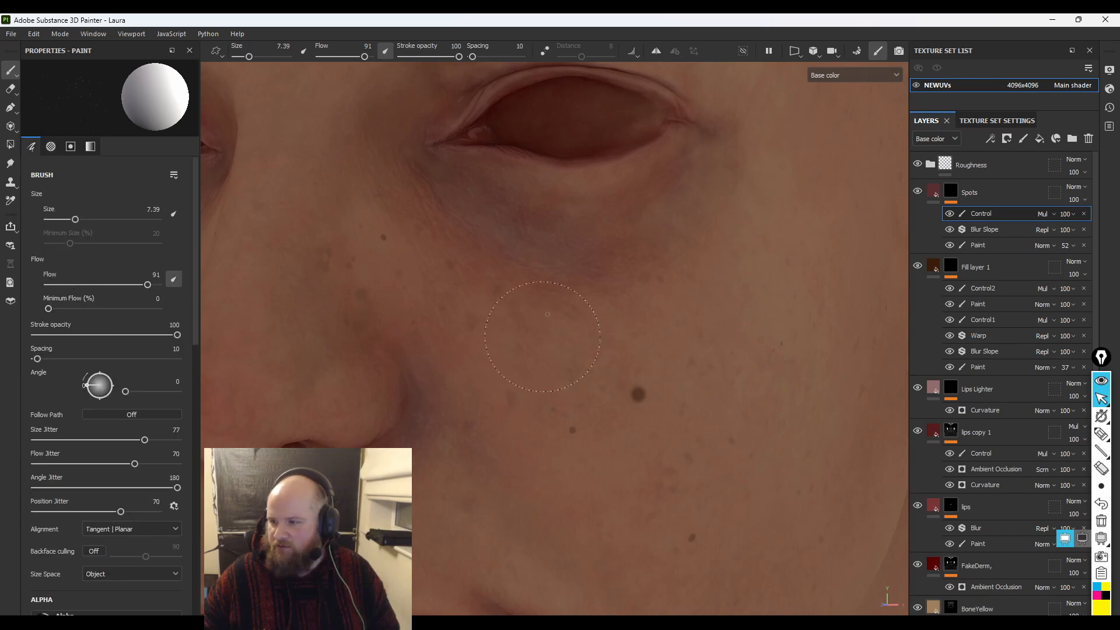
key("x")
left_click_drag(124, 283, 159, 282)
right_click_drag(496, 310, 508, 264, "ctrl")
left_click_drag(508, 264, 492, 327, "ctrl")
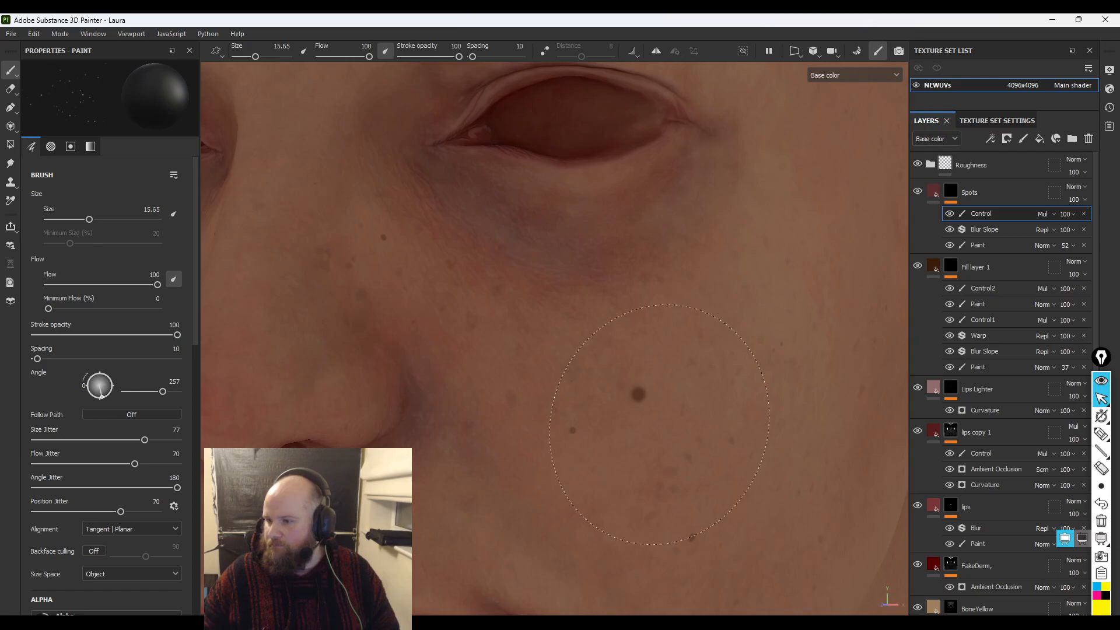
- Raise the Spawn of the brush's Dots 02 alpha to 0.86
middle_click_drag(871, 429, 655, 265, "alt")
left_click_drag(770, 321, 632, 318, "alt")
scroll(633, 317, "down", 2)
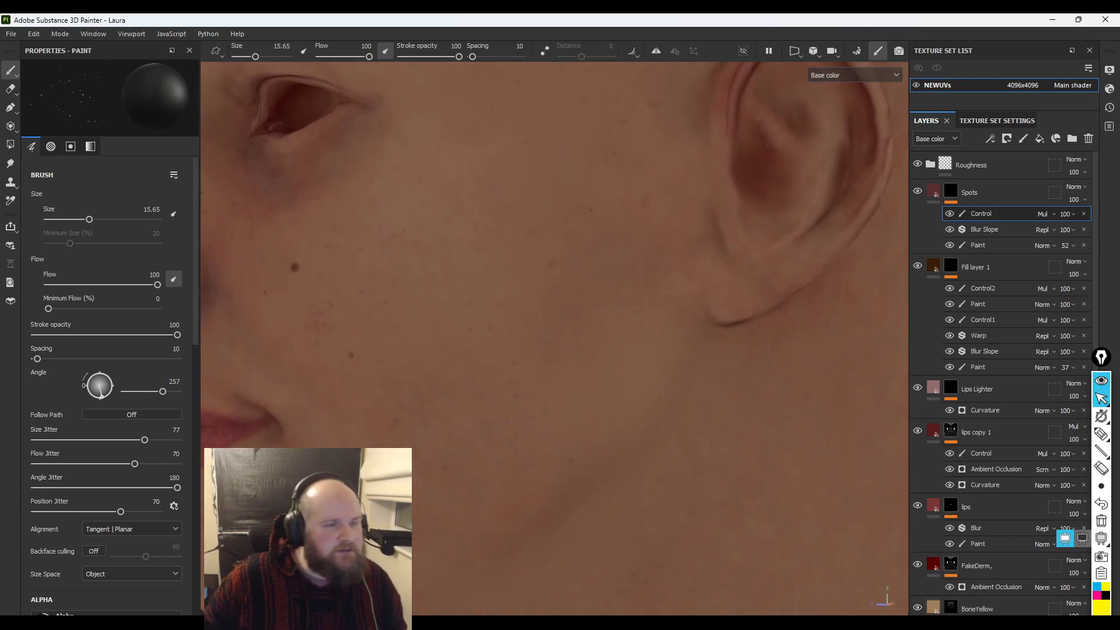
scroll(95, 443, "down", 3)
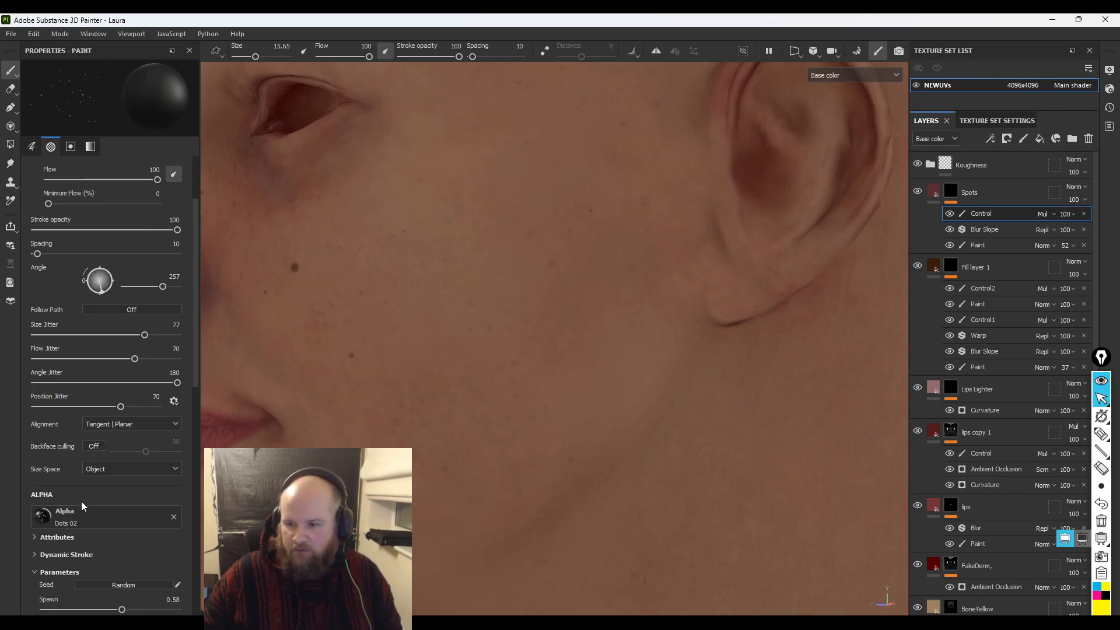
left_click_drag(121, 541, 142, 544)
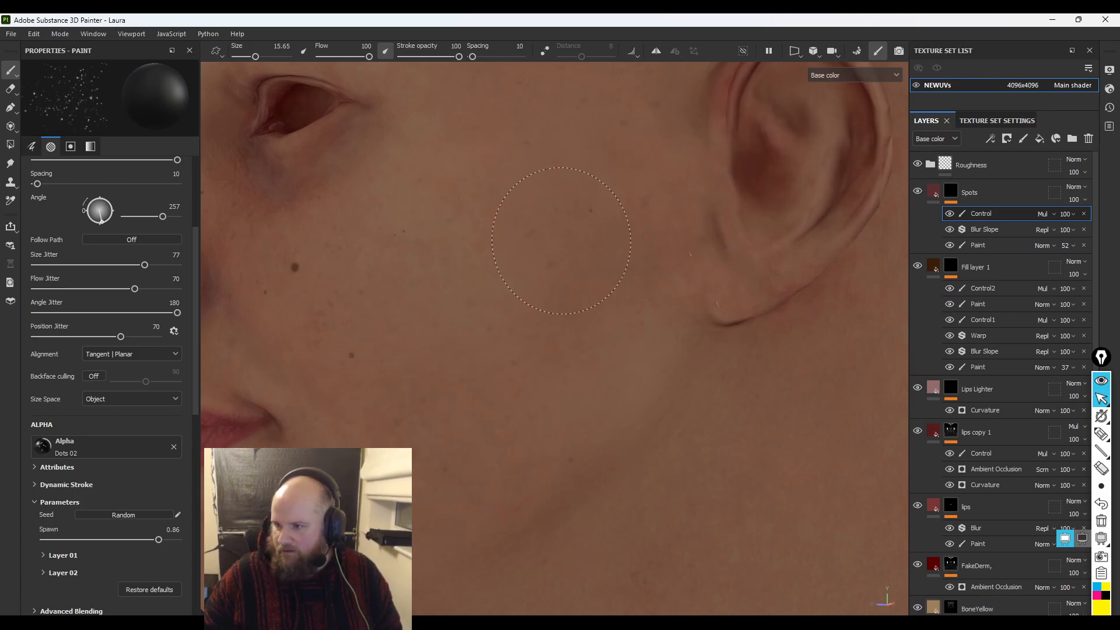
- Examine the spots on the other side of the face, around the nose, cheek, jaw, ear and temple
right_click_drag(582, 430, 465, 352, "alt")
left_click_drag(465, 352, 723, 355, "alt")
scroll(669, 362, "up", 4)
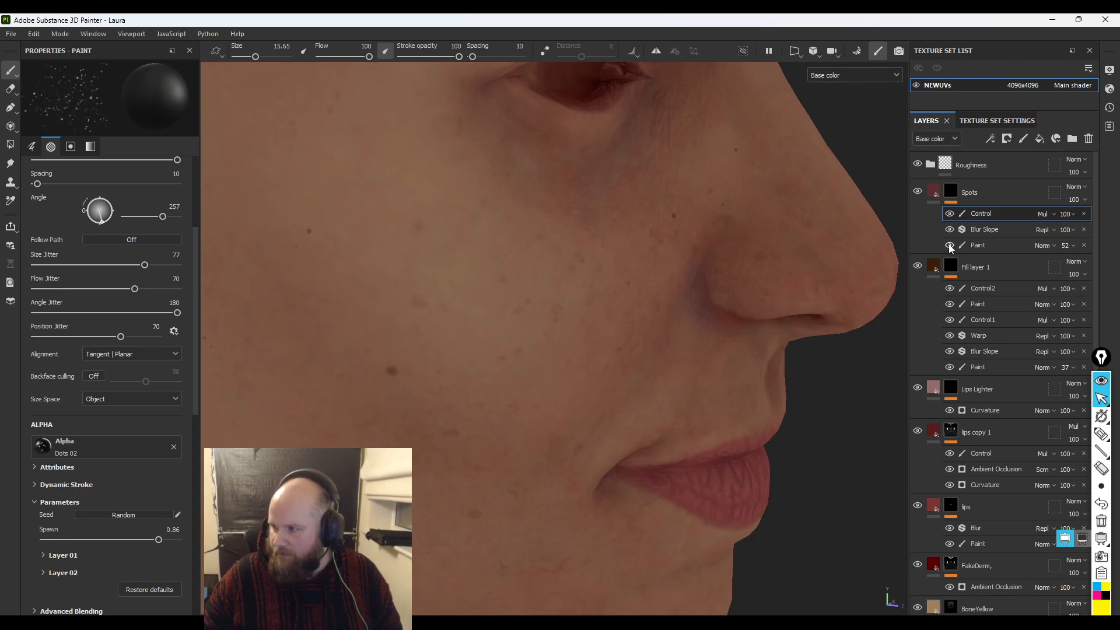
middle_click_drag(553, 419, 760, 405, "alt")
right_click_drag(760, 405, 634, 388, "alt")
left_click_drag(749, 507, 784, 467, "alt")
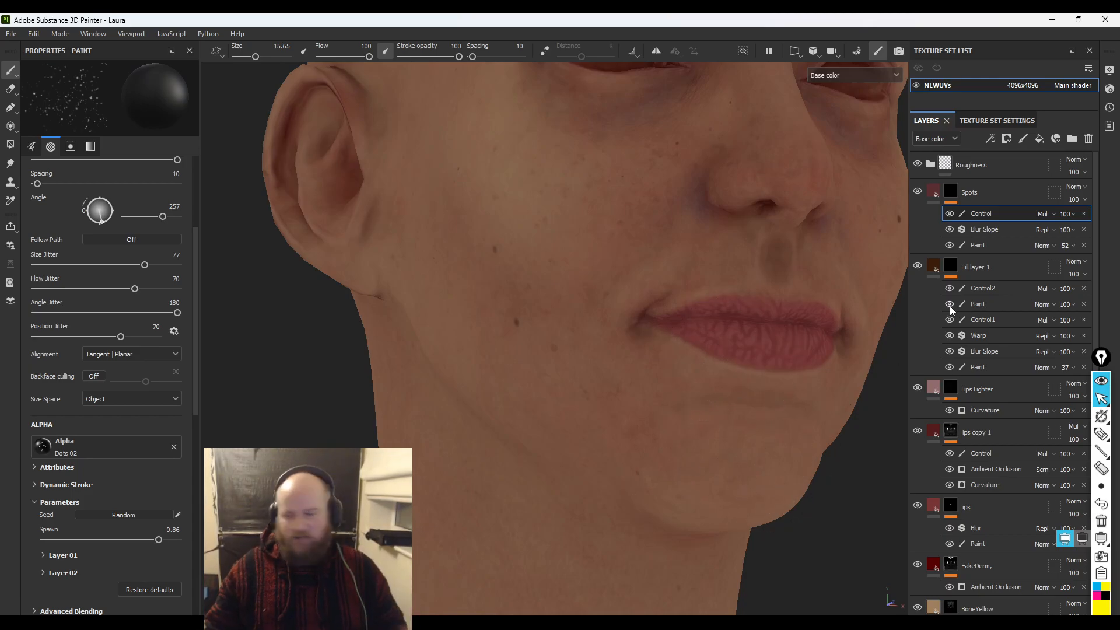
middle_click_drag(534, 224, 682, 467, "alt")
left_click_drag(613, 350, 668, 395, "alt")
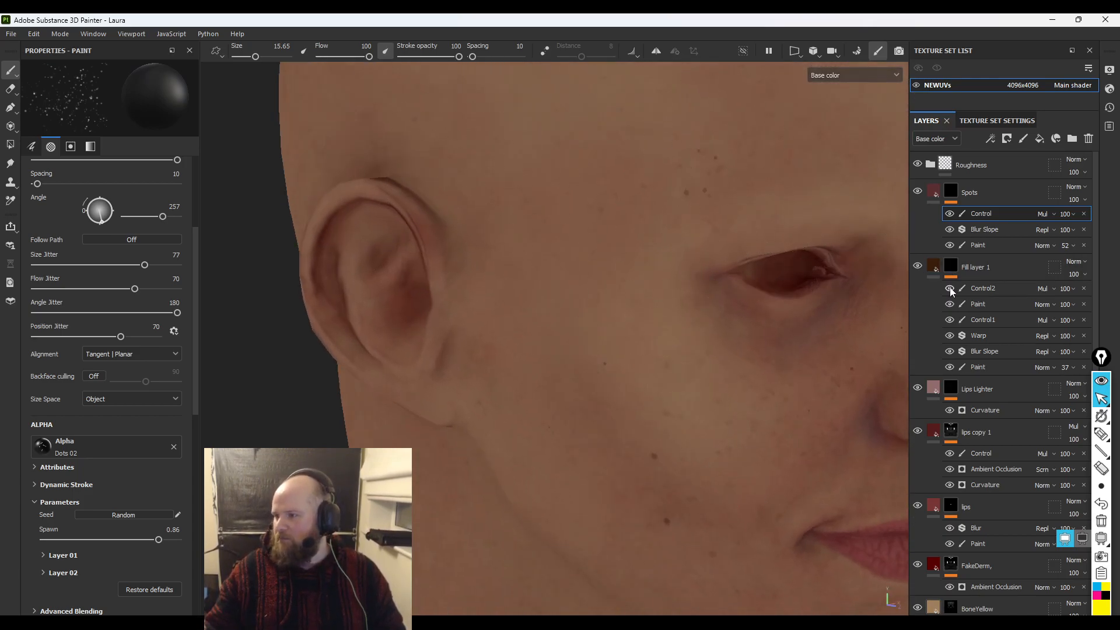
- Select Fill layer 1's Control2 effect, reduce the brush's position jitter to 6 and mask out the dark spots above the eye
left_click(996, 288)
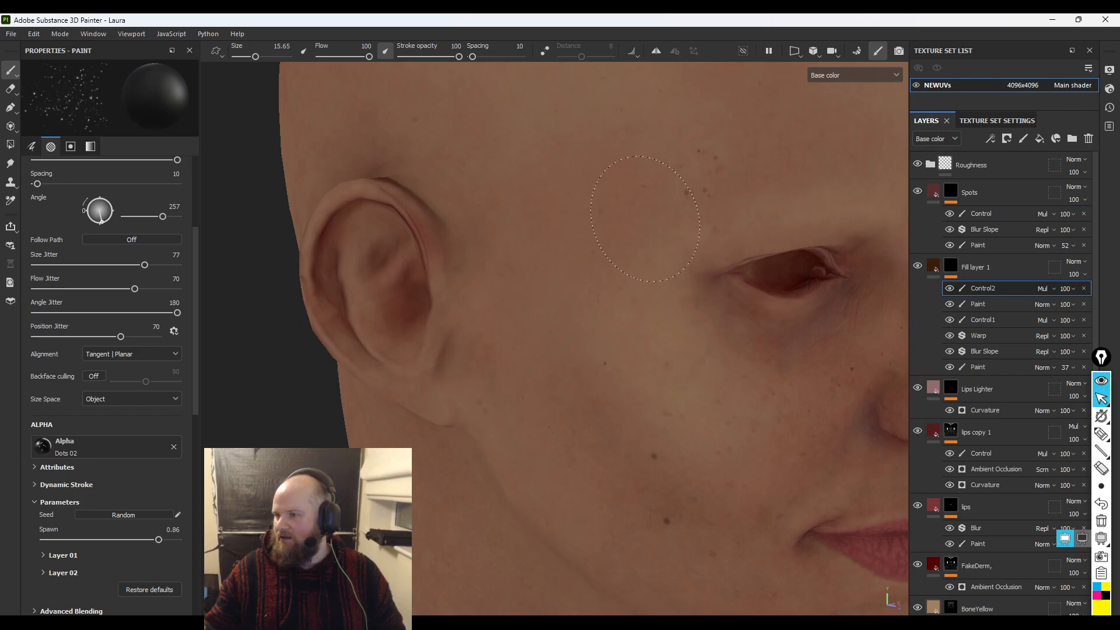
left_click(950, 288)
middle_click_drag(768, 220, 684, 235, "alt")
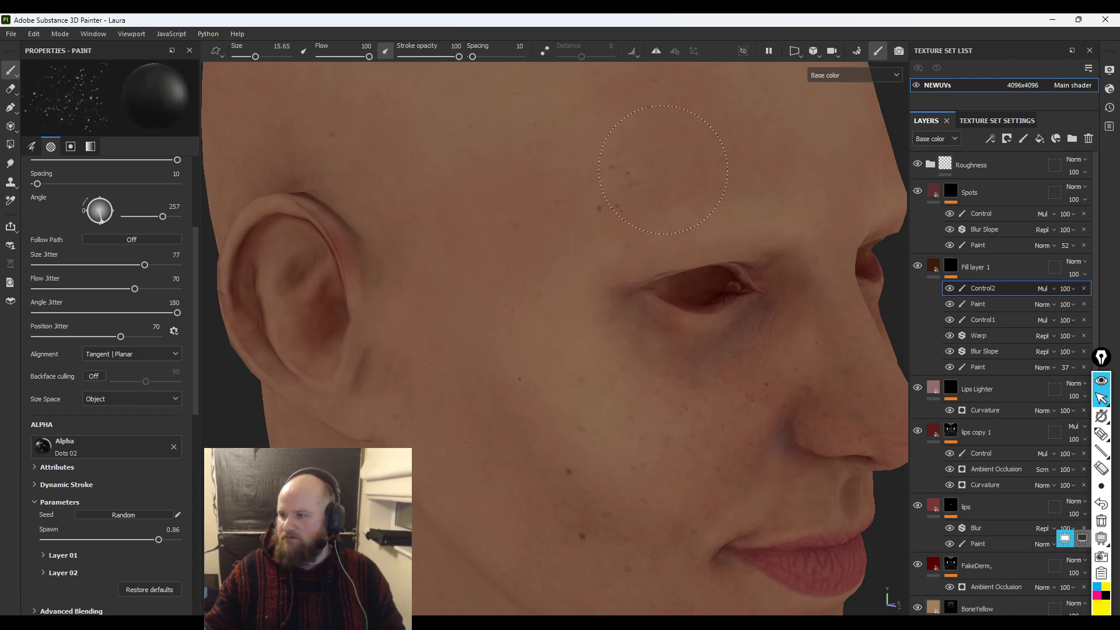
mouse_move(622, 185)
right_mouse_down("ctrl")
mouse_move(577, 185)
mouse_move(618, 185)
right_mouse_up("ctrl")
left_click_drag(623, 185, 604, 195, "ctrl")
right_click_drag(588, 199, 603, 193, "ctrl")
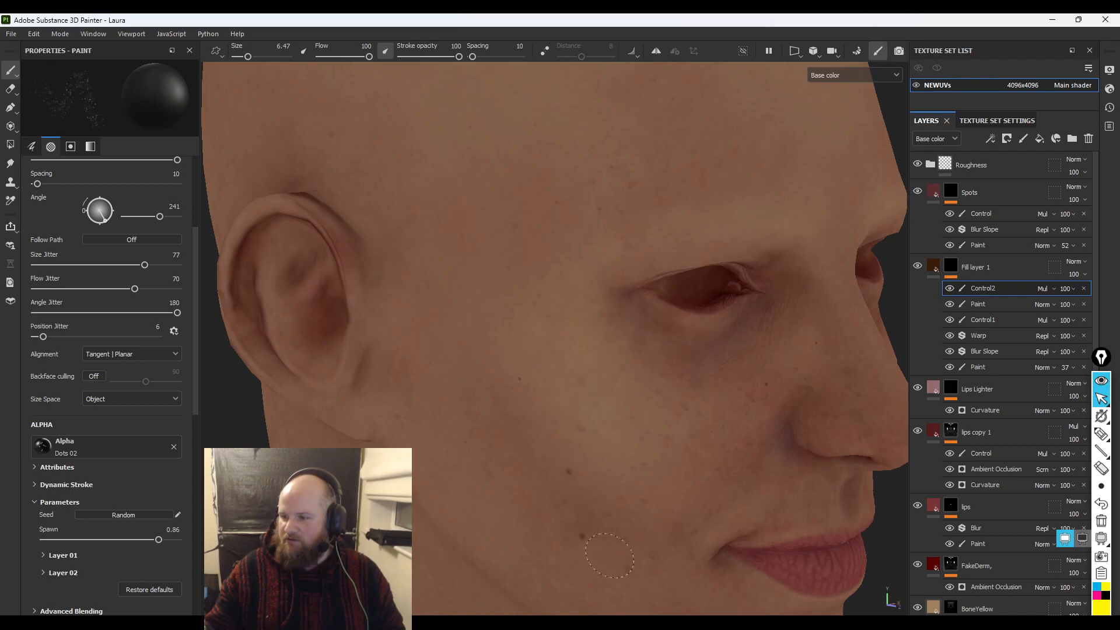
right_click_drag(637, 406, 647, 406, "ctrl")
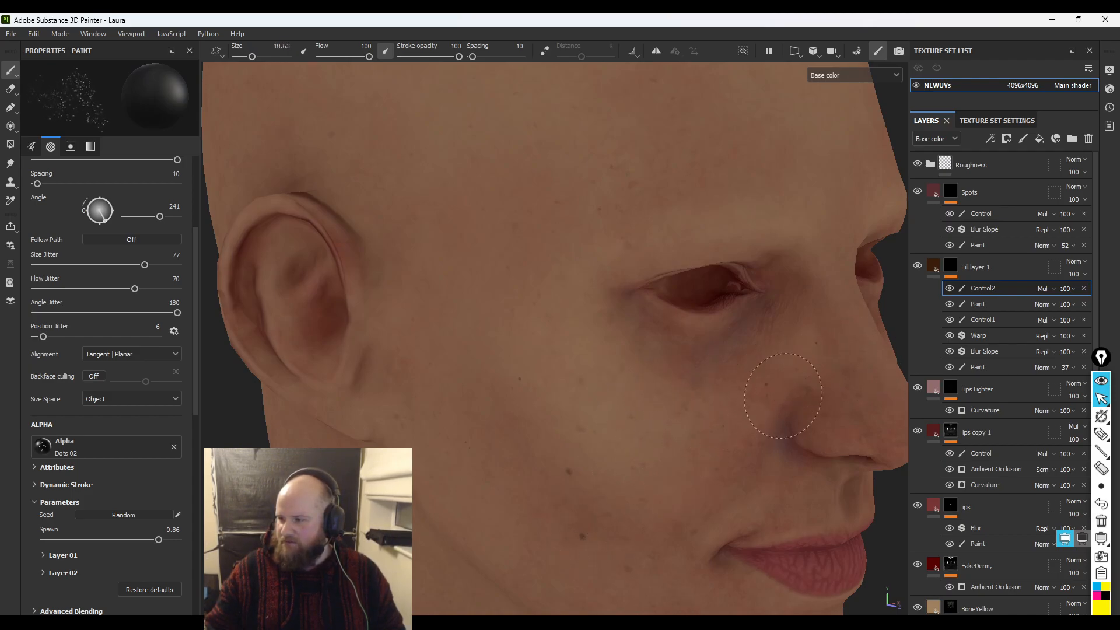
- Lower the opacity of the lowest Paint effect in Fill layer 1's mask
middle_click_drag(799, 389, 575, 368, "alt")
right_click_drag(575, 367, 698, 375, "alt")
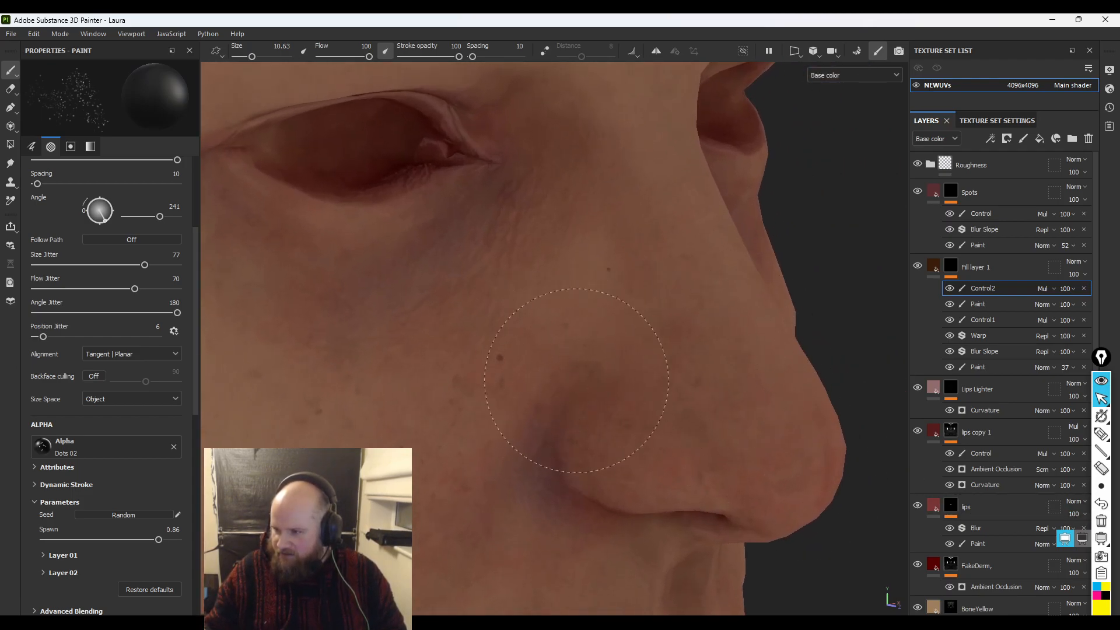
middle_click_drag(351, 421, 642, 357, "alt")
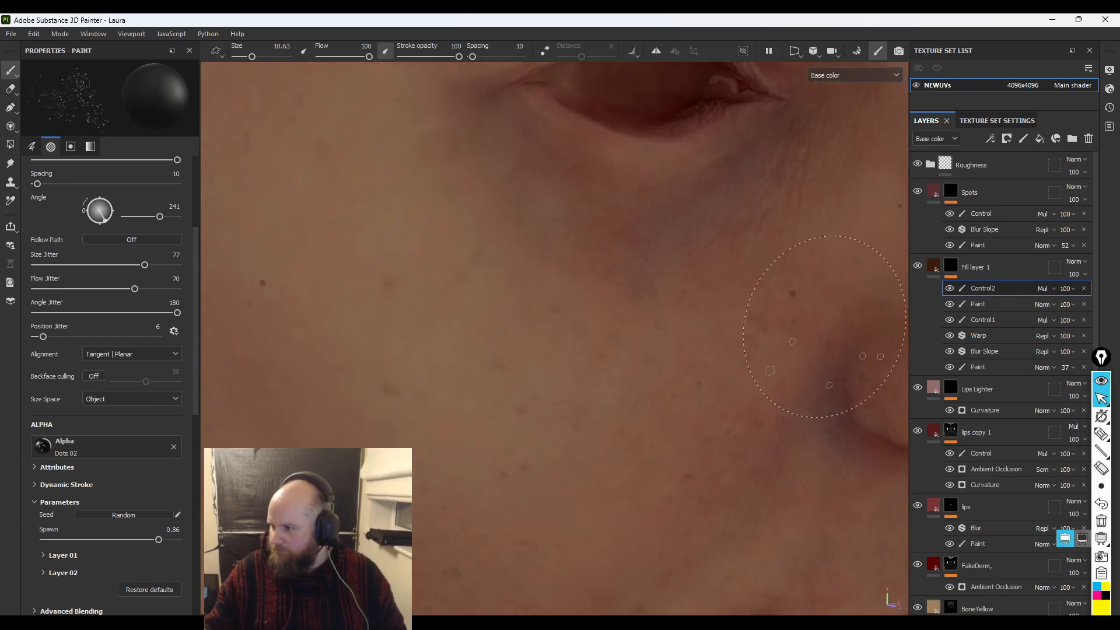
mouse_move(1114, 328)
left_mouse_down()
mouse_move(1086, 326)
mouse_move(1102, 326)
left_mouse_up()
left_click(1069, 368)
left_click_drag(1080, 388, 1067, 389)
- Change the base color of the Base fill layer to bright green
right_click_drag(607, 387, 457, 286, "alt")
mouse_move(457, 285)
left_mouse_down("alt")
mouse_move(703, 320)
mouse_move(681, 351)
left_mouse_up("alt")
right_click_drag(681, 352, 577, 297, "alt")
left_click_drag(578, 298, 479, 292, "alt")
mouse_move(657, 319)
left_mouse_down("alt")
mouse_move(504, 311)
mouse_move(672, 328)
left_mouse_up("alt")
scroll(1002, 383, "down", 5)
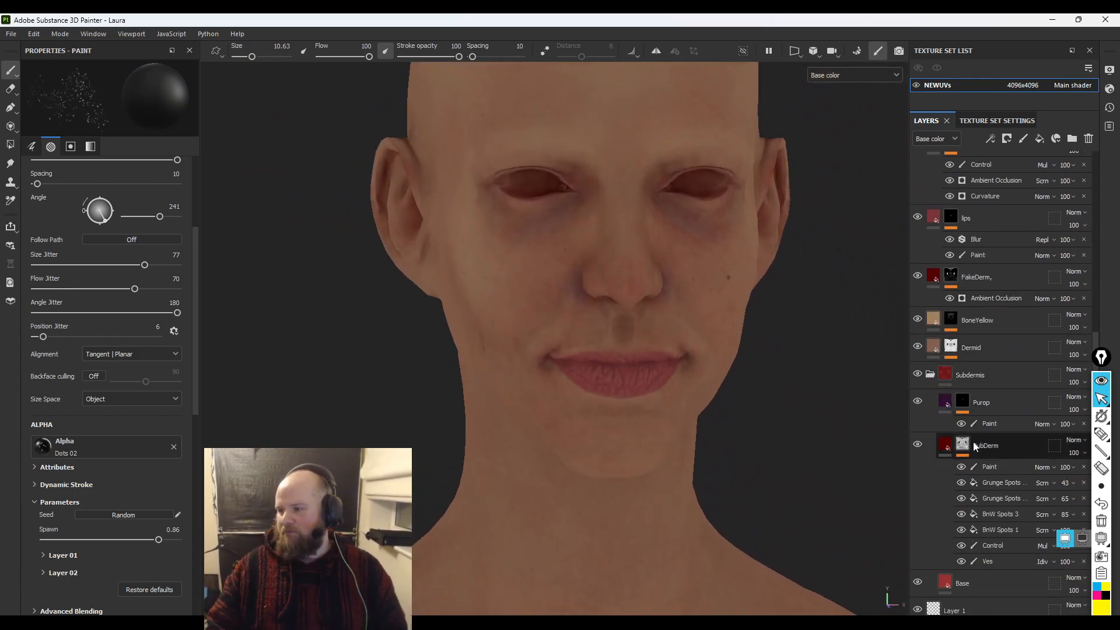
left_click(948, 580)
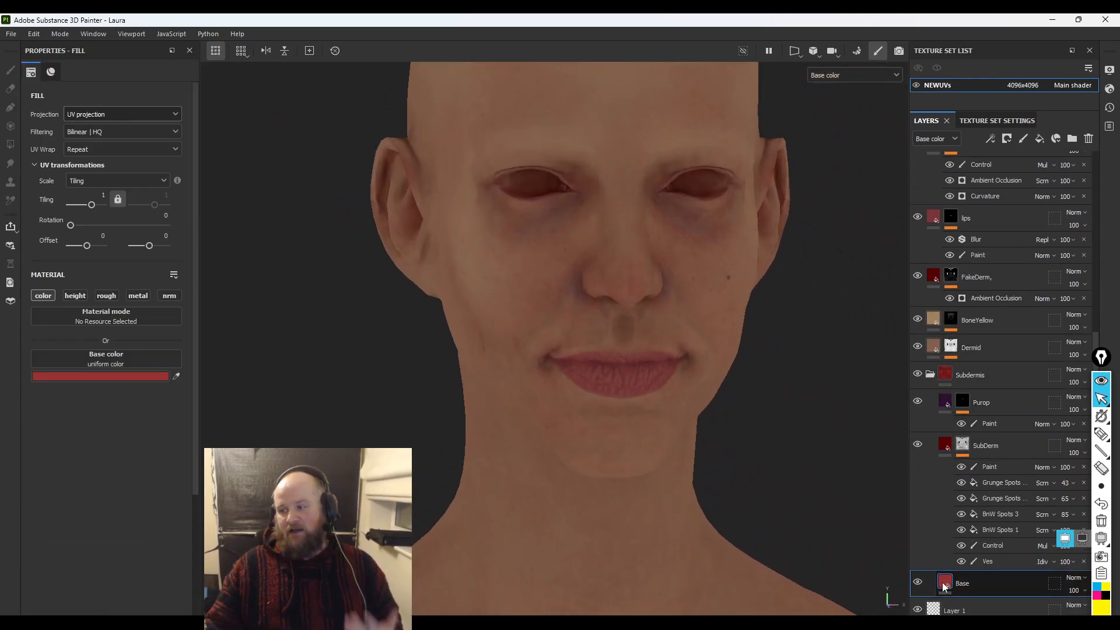
left_click(134, 377)
left_click(257, 507)
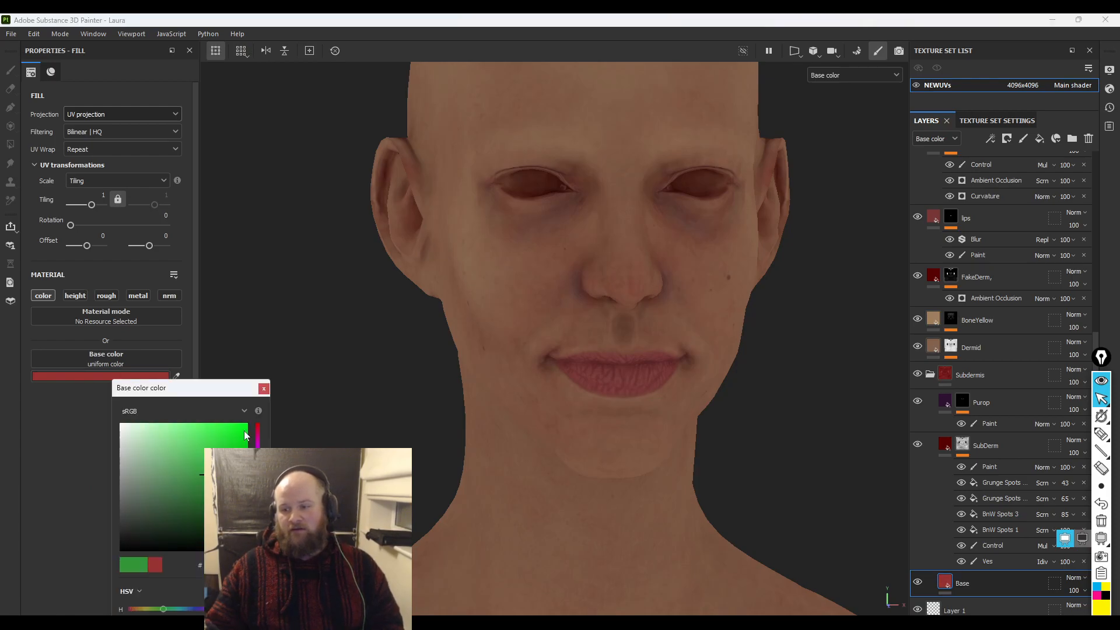
left_click_drag(245, 434, 250, 426)
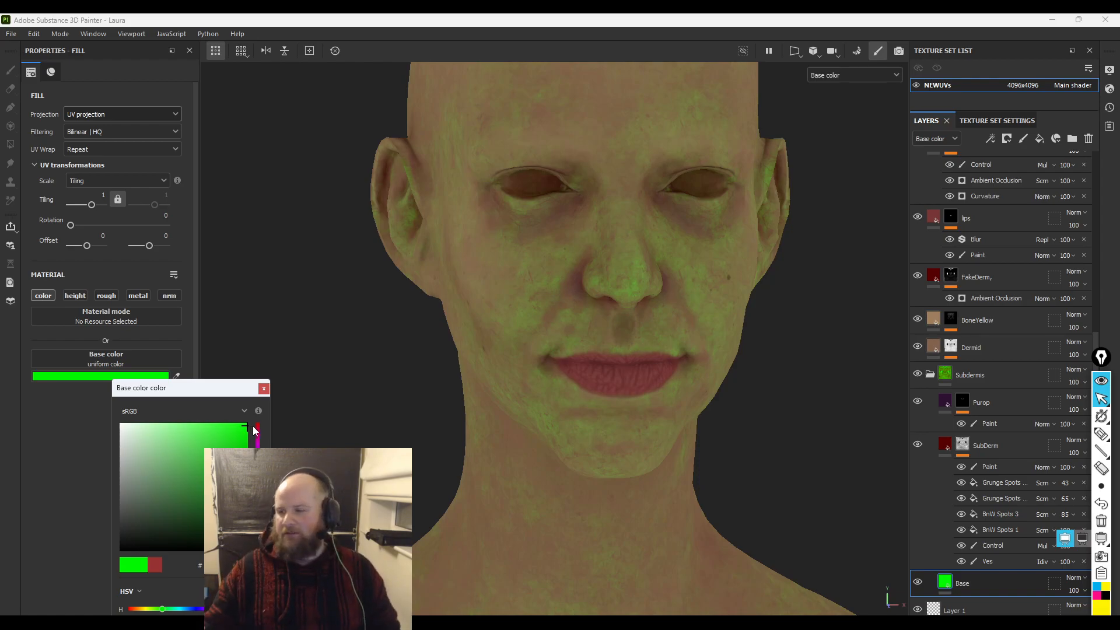
- Check the green tint around the head, undo the Base layer's color change and close the color picker
left_click_drag(735, 426, 427, 310, "alt")
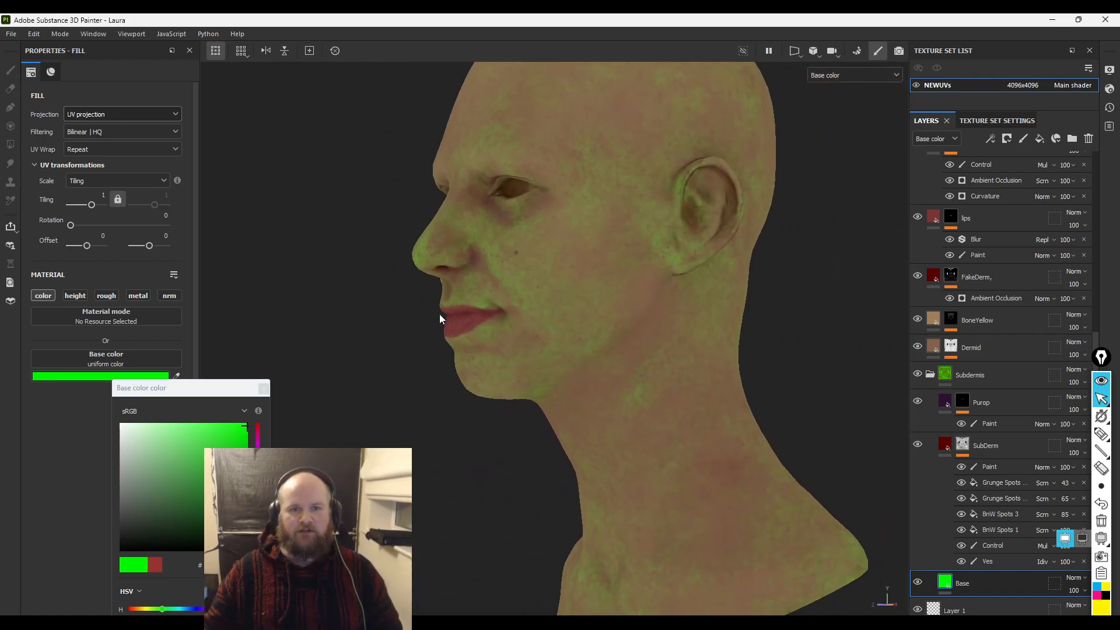
key("ctrl+z")
left_click_drag(383, 349, 528, 350, "alt")
left_click_drag(621, 395, 587, 399, "alt")
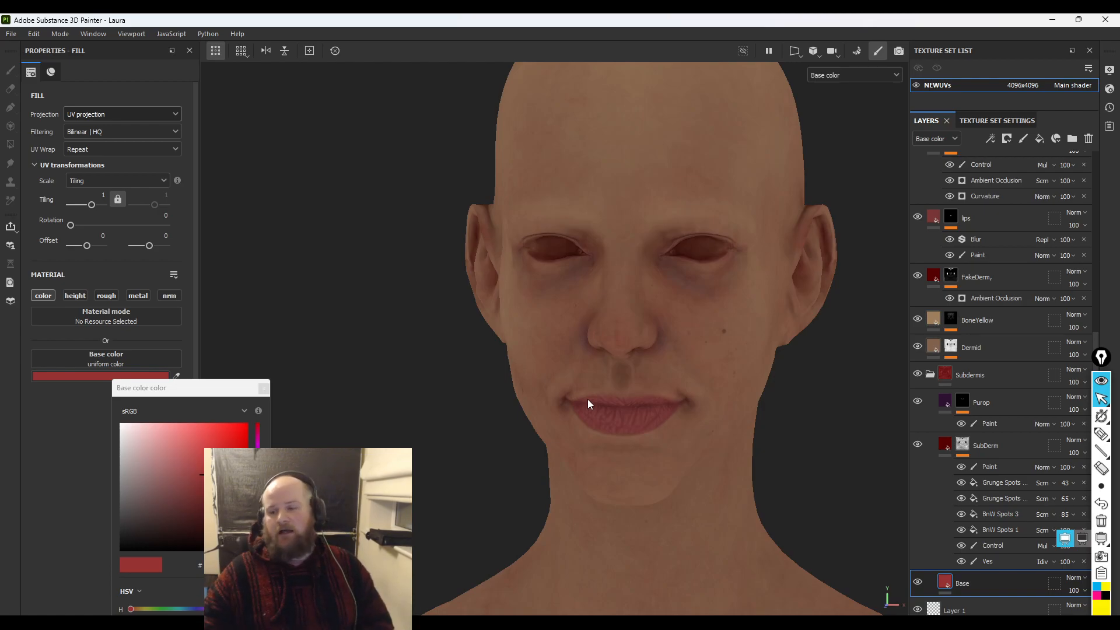
left_click(261, 389)
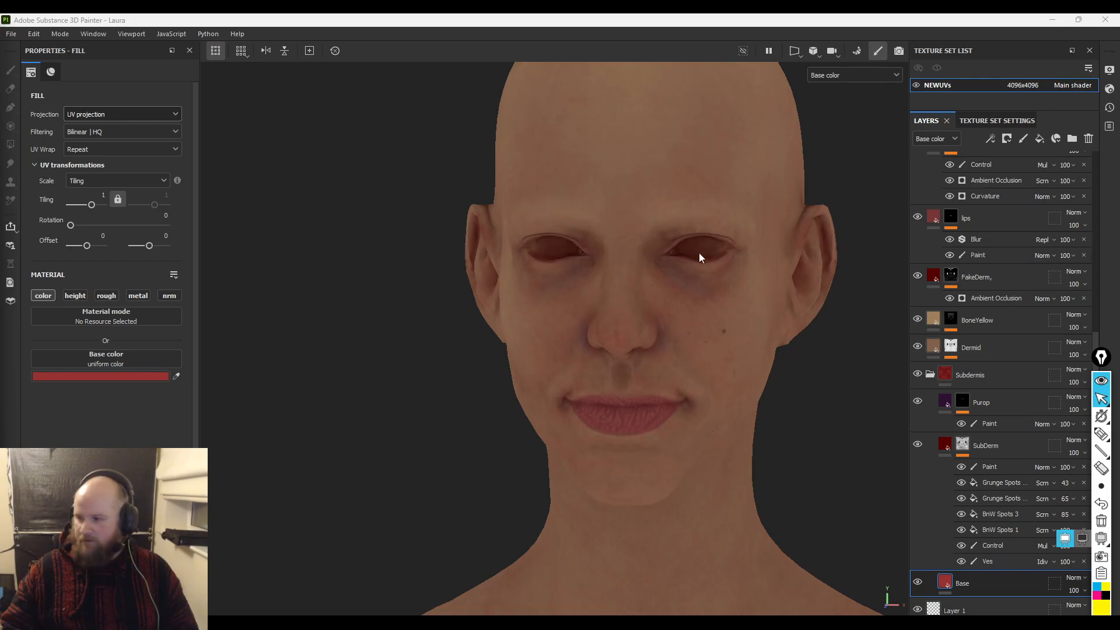
- Display the head in full Material mode, rotate the environment lighting and inspect the skin from the front and side
key("m")
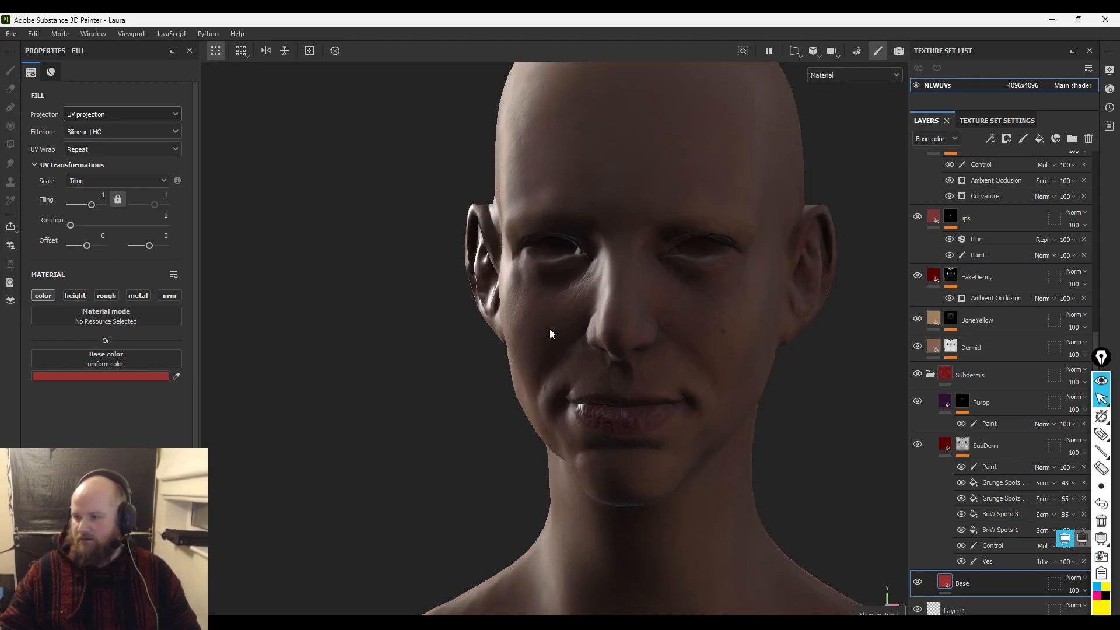
middle_click_drag(554, 328, 470, 368, "alt")
right_click_drag(470, 367, 858, 425, "alt")
right_click_drag(621, 368, 683, 368, "shift")
left_click_drag(684, 368, 363, 327, "alt")
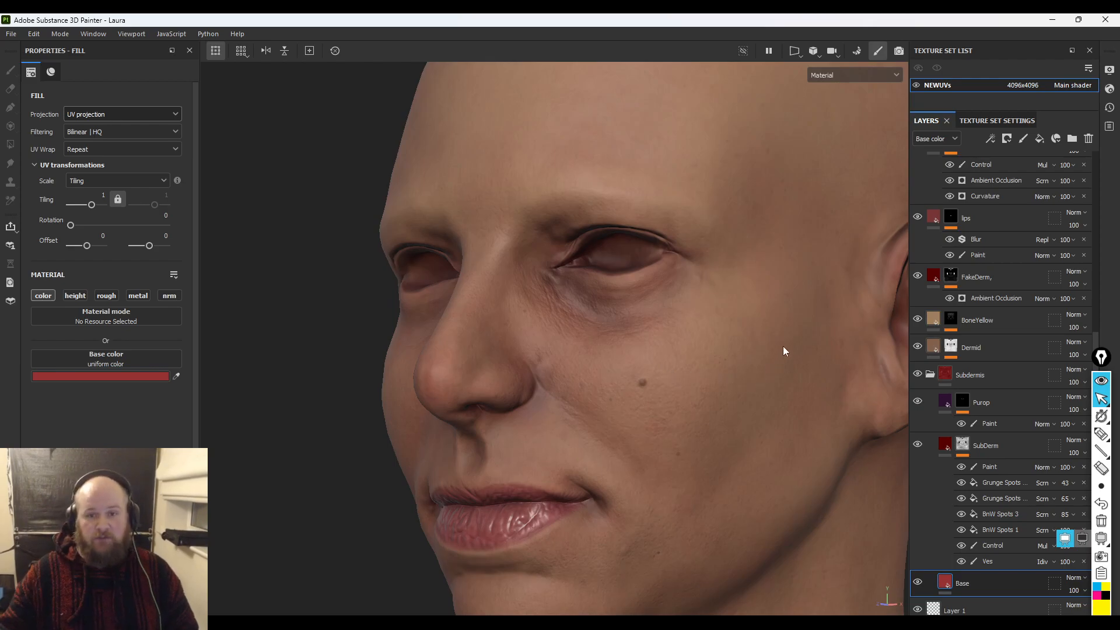
left_click_drag(799, 383, 390, 303, "alt")
- Export the NEWUVs base color and roughness maps as 8-bit PNGs at 8192 with the PBR Metallic Roughness template
left_click(10, 34)
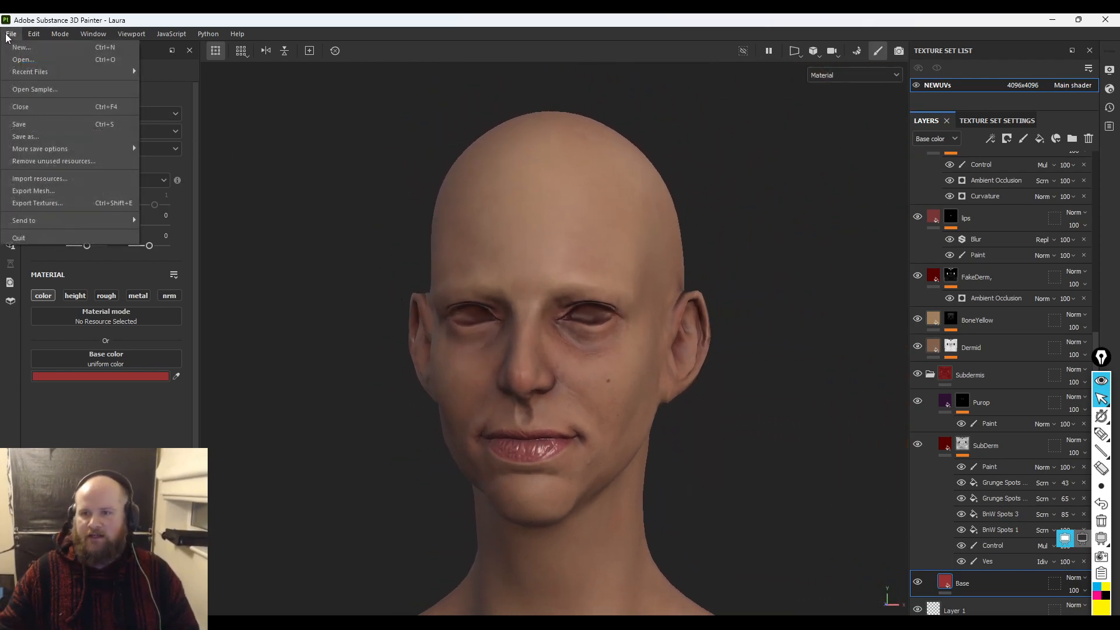
left_click(73, 204)
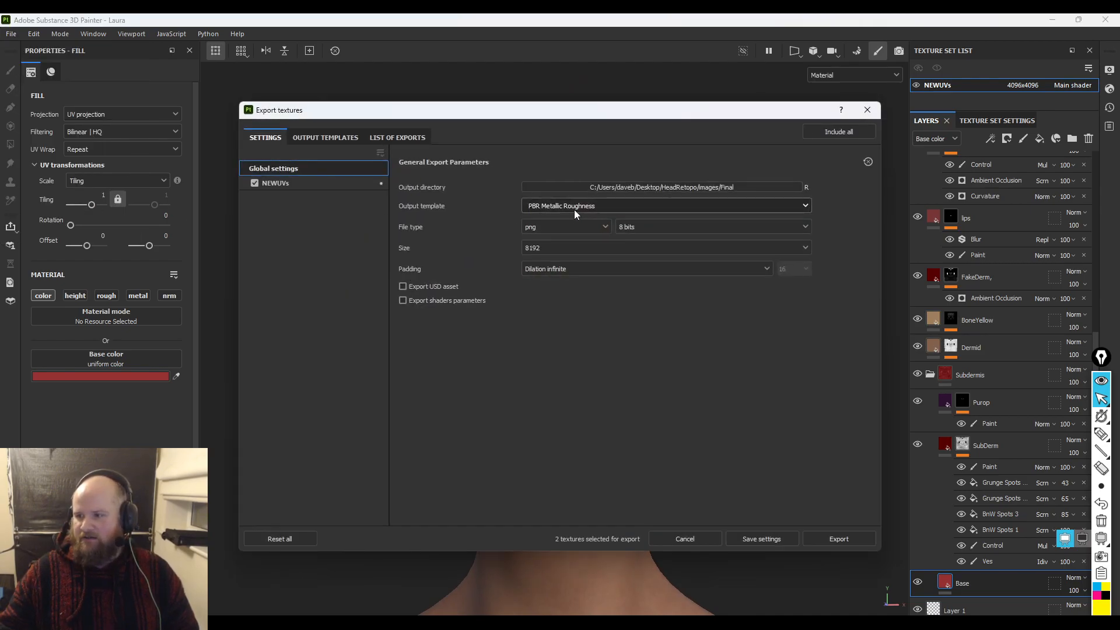
left_click(300, 183)
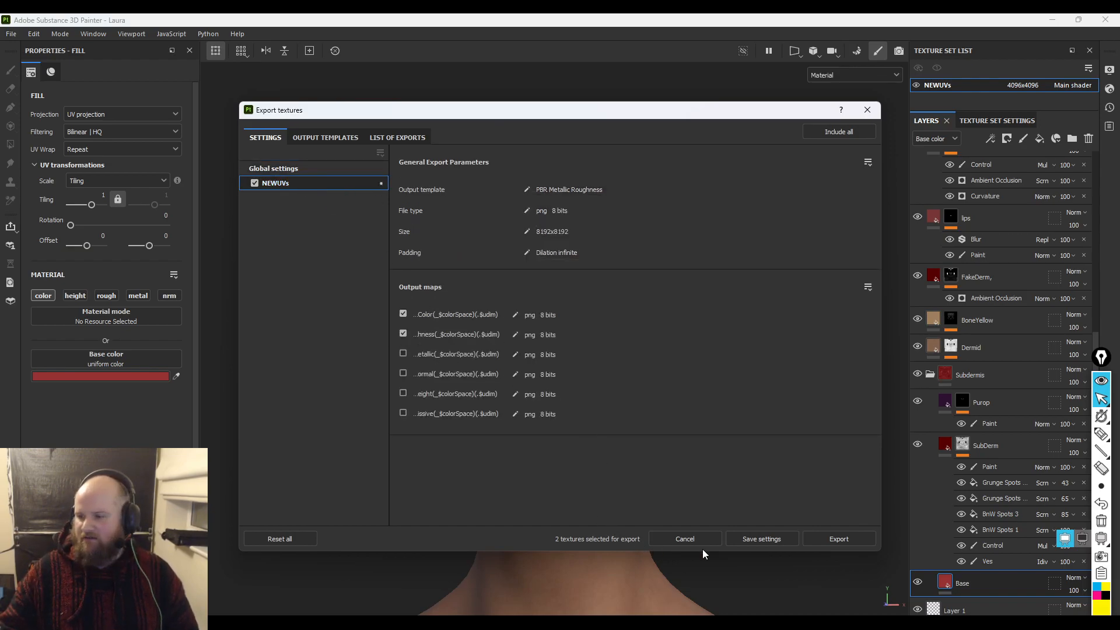
left_click(837, 539)
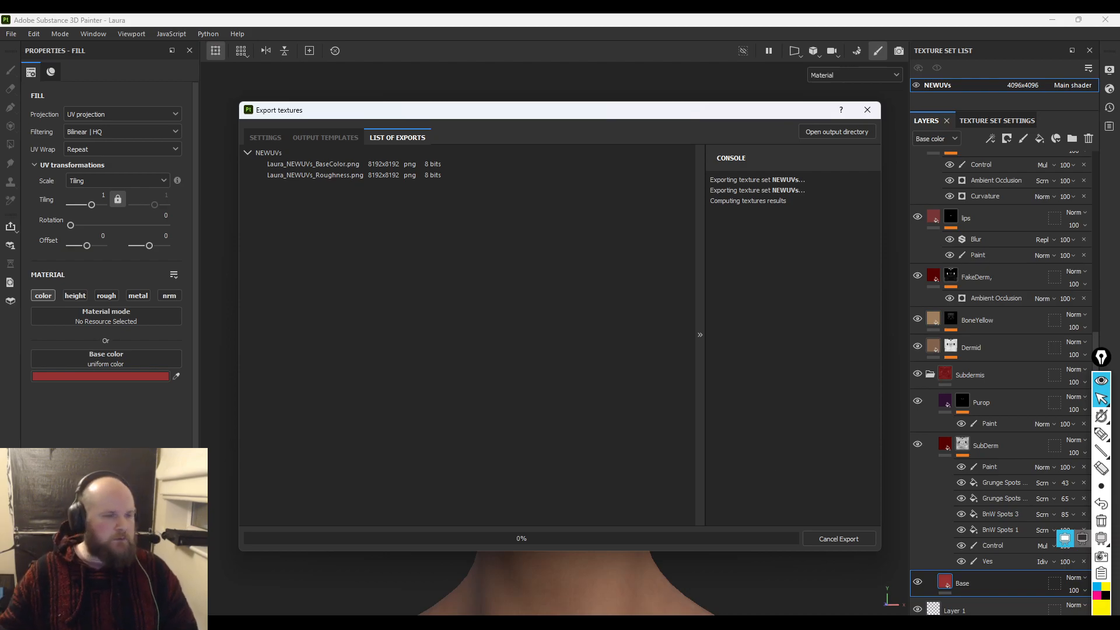
- Switch to the Final output folder in File Explorer, open the exported BaseColor image and inspect the face and overall map
key("alt+Tab")
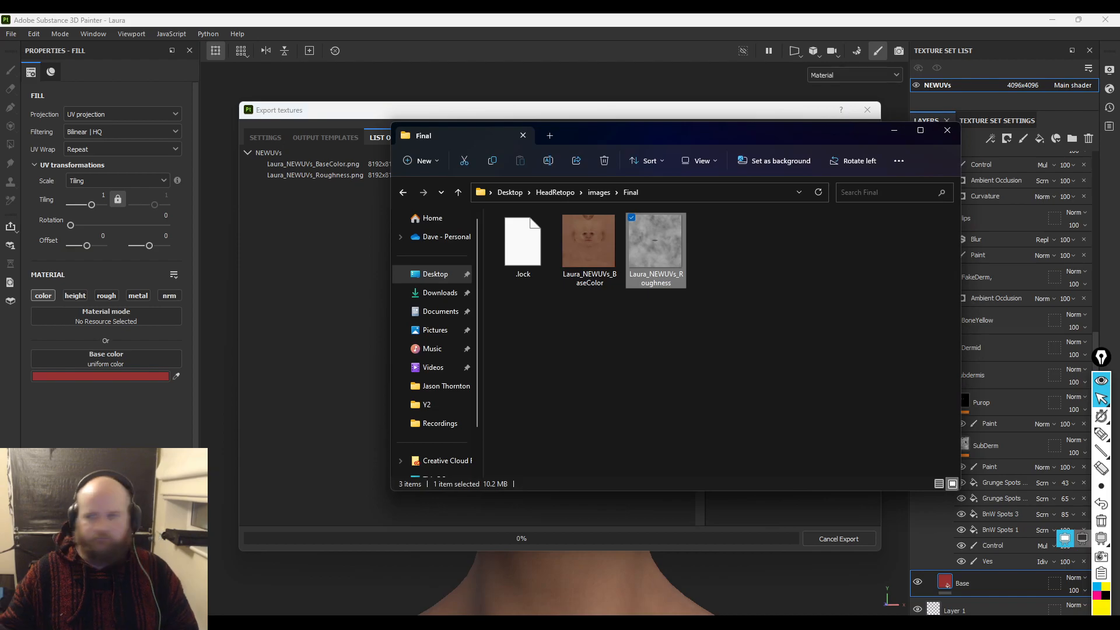
left_click_drag(610, 139, 276, 214)
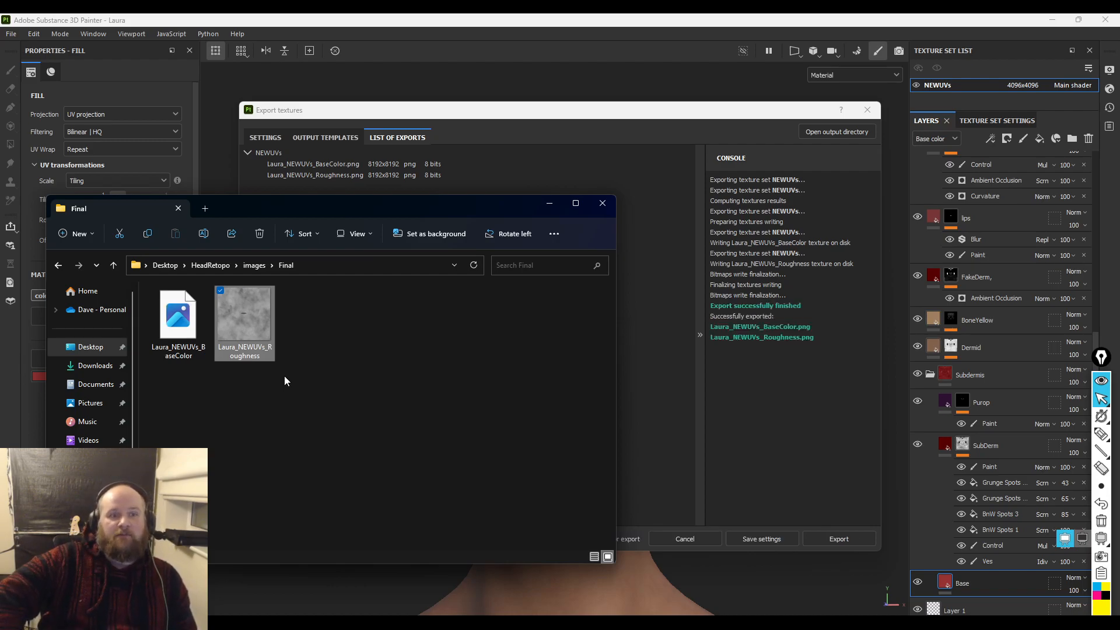
left_click(206, 329)
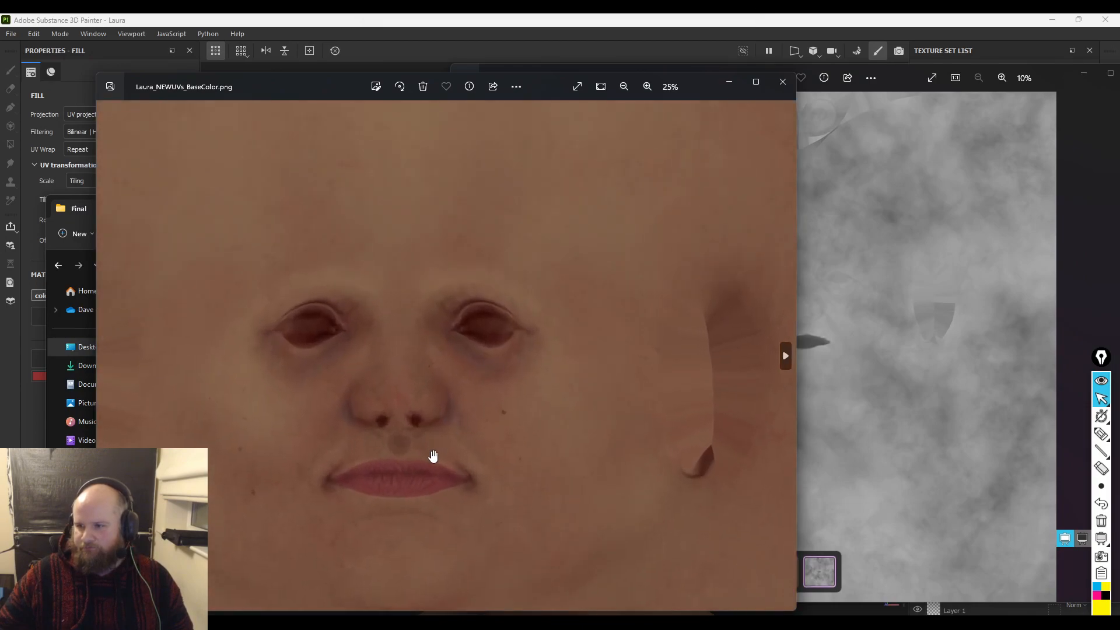
scroll(433, 453, "up", 3)
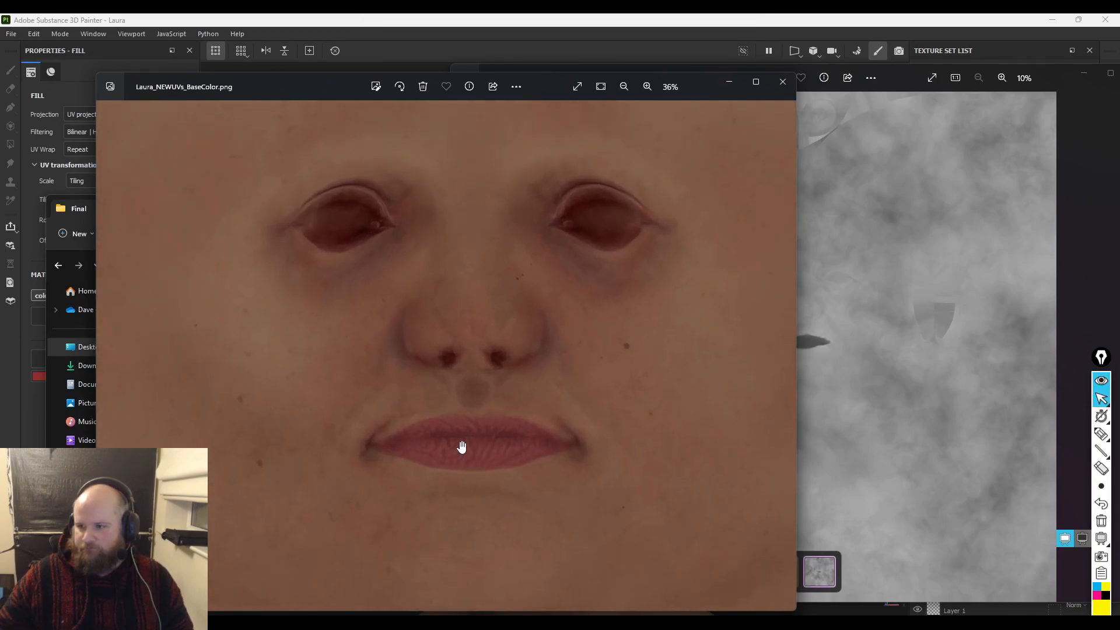
scroll(490, 382, "down", 3)
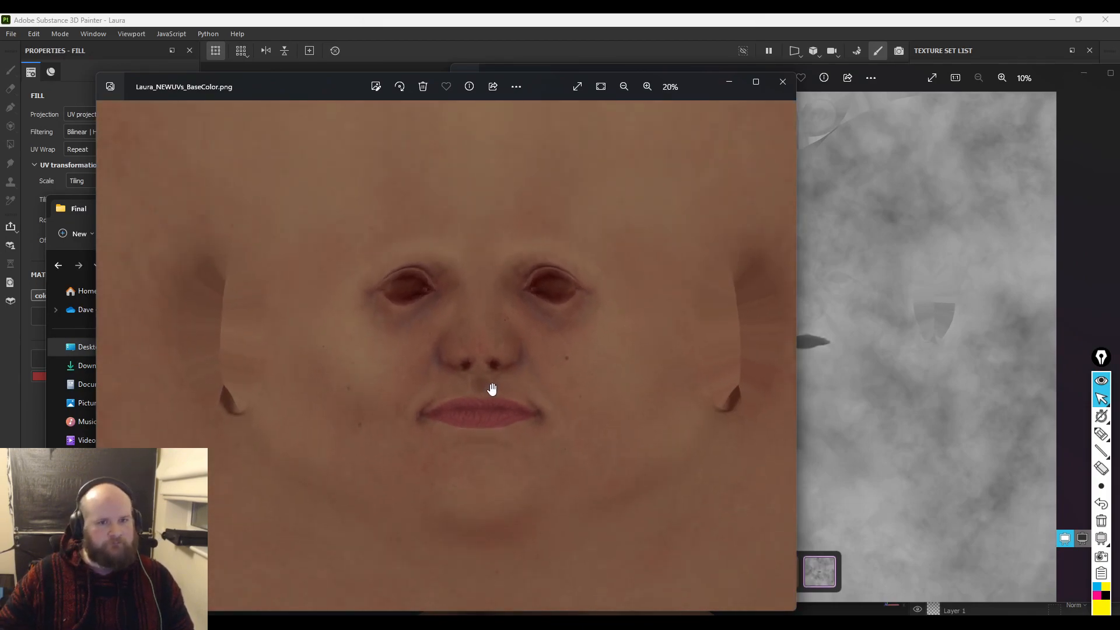
scroll(492, 389, "down", 2)
left_click_drag(515, 395, 472, 391)
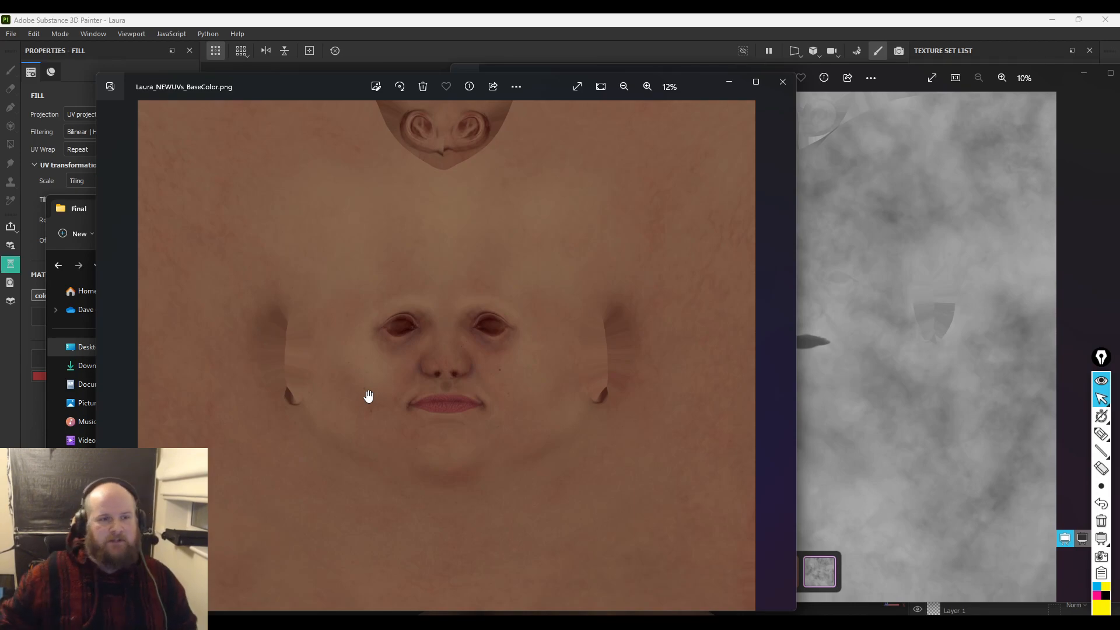
- Close the BaseColor and Roughness image previews, the Final folder window and the Export textures dialog
left_click(783, 81)
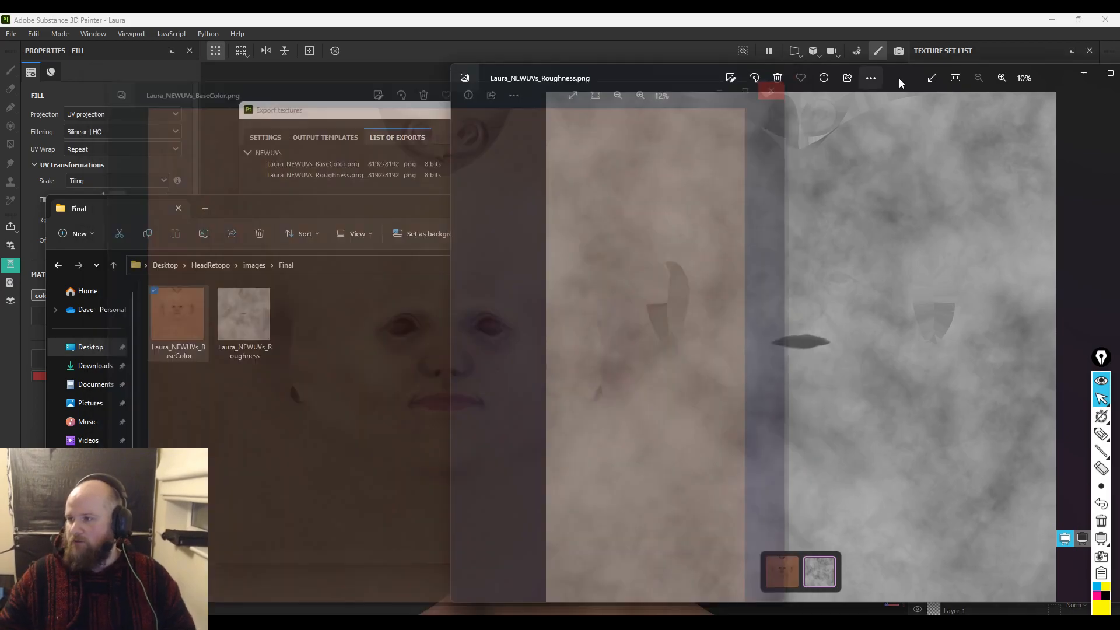
left_click_drag(1052, 79, 790, 80)
left_click(873, 73)
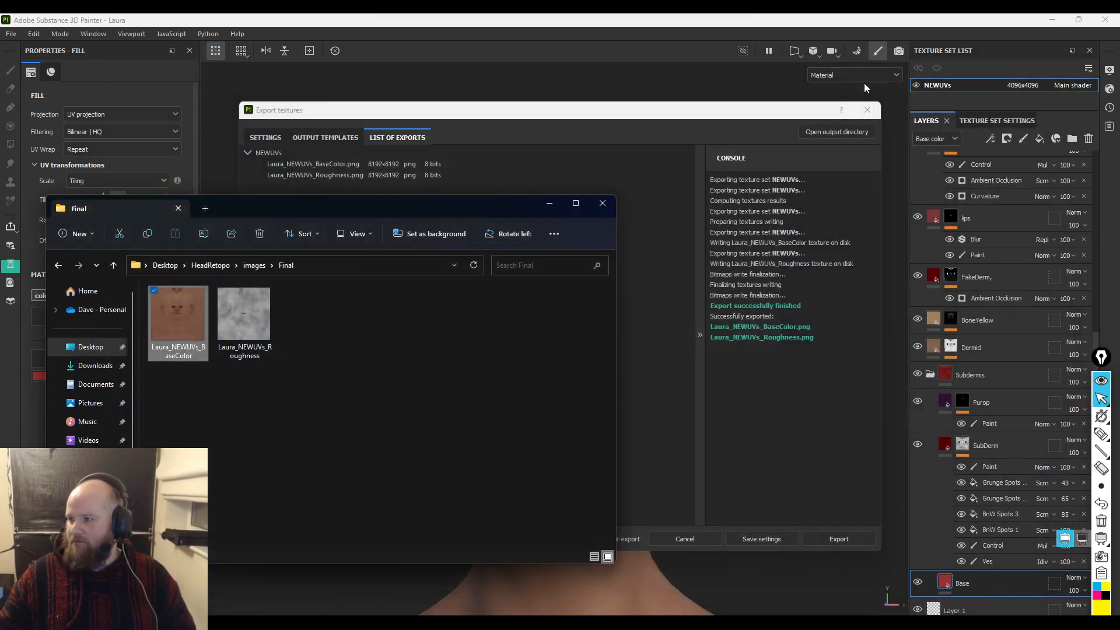
left_click(621, 211)
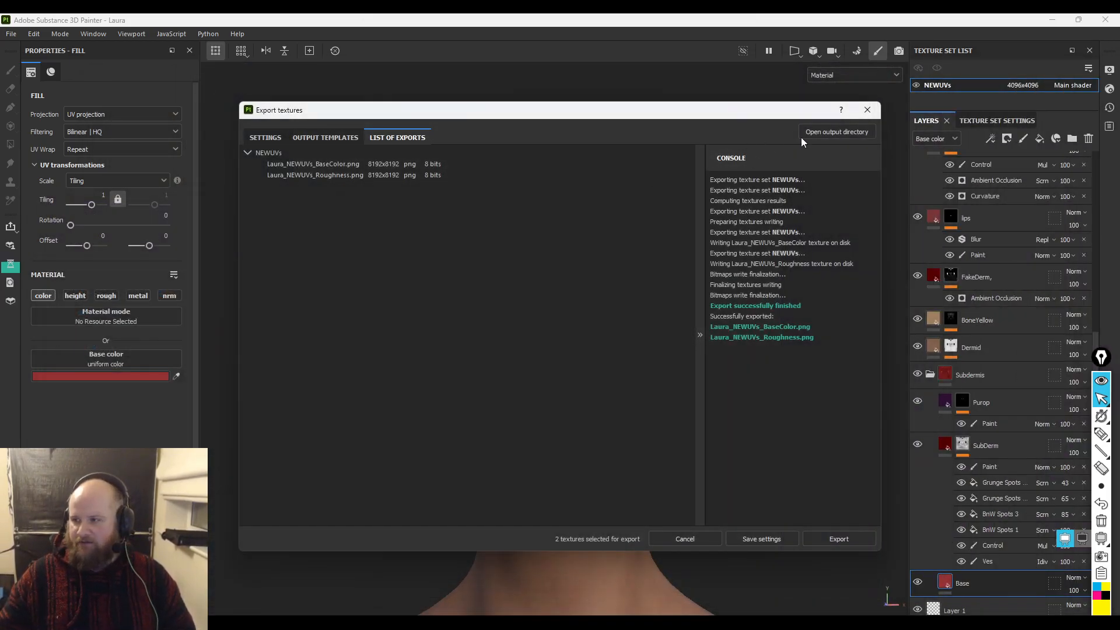
left_click(867, 110)
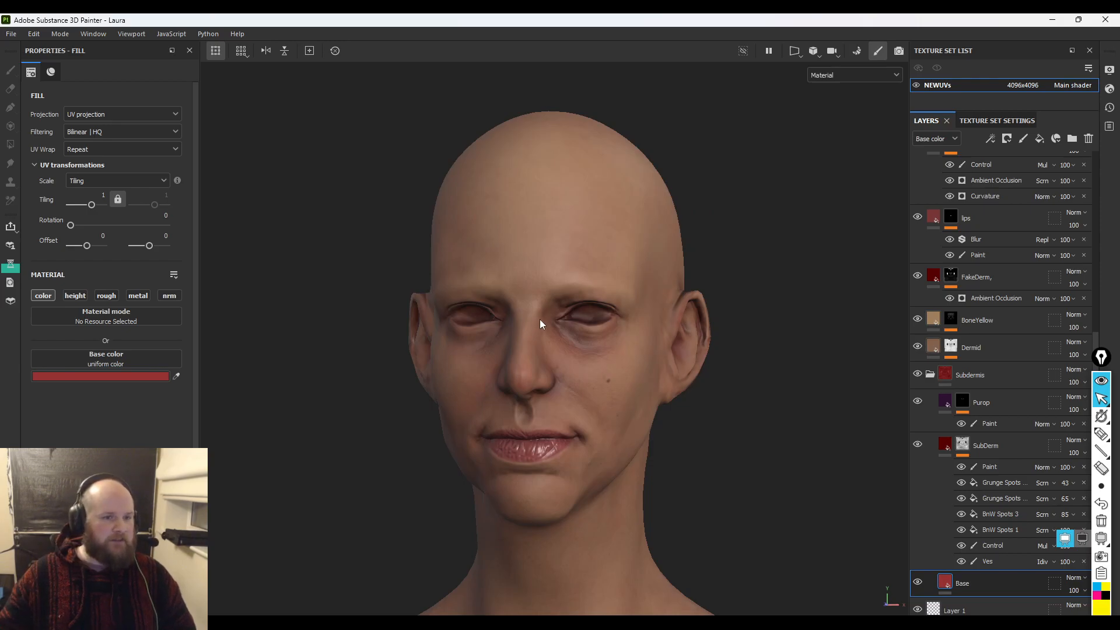